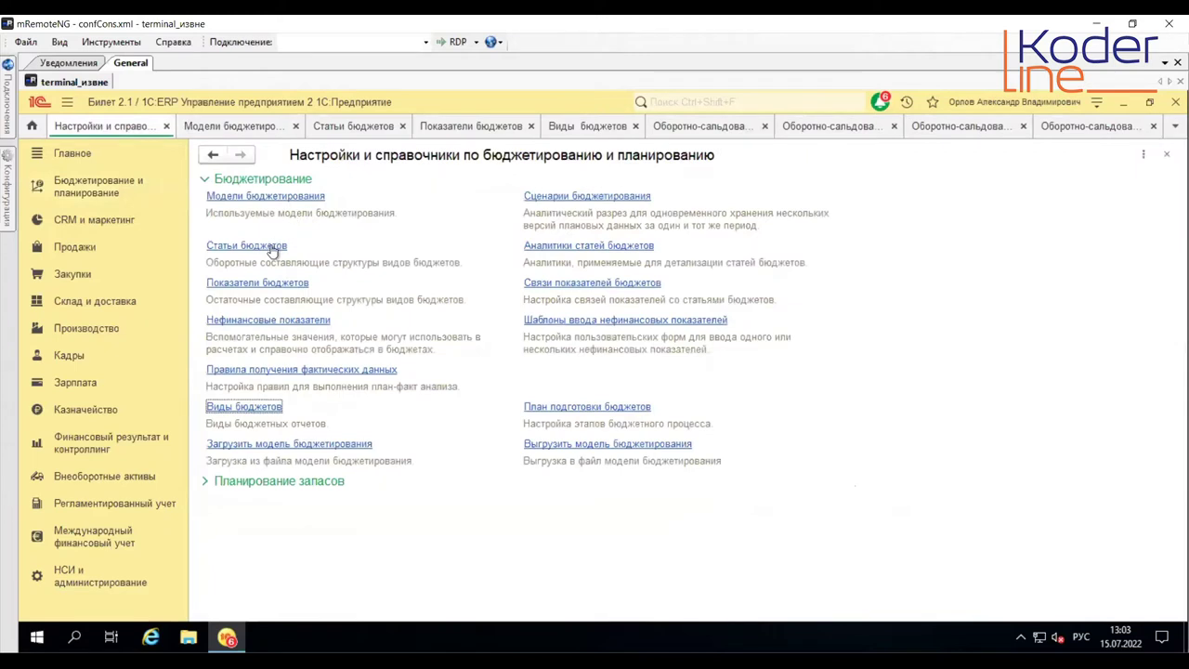
Step: In the budget items list, create a group named «Коммерческие расходы» inside «Вебинар 15.07»
{"action": "left_click", "coordinate": [270, 247]}
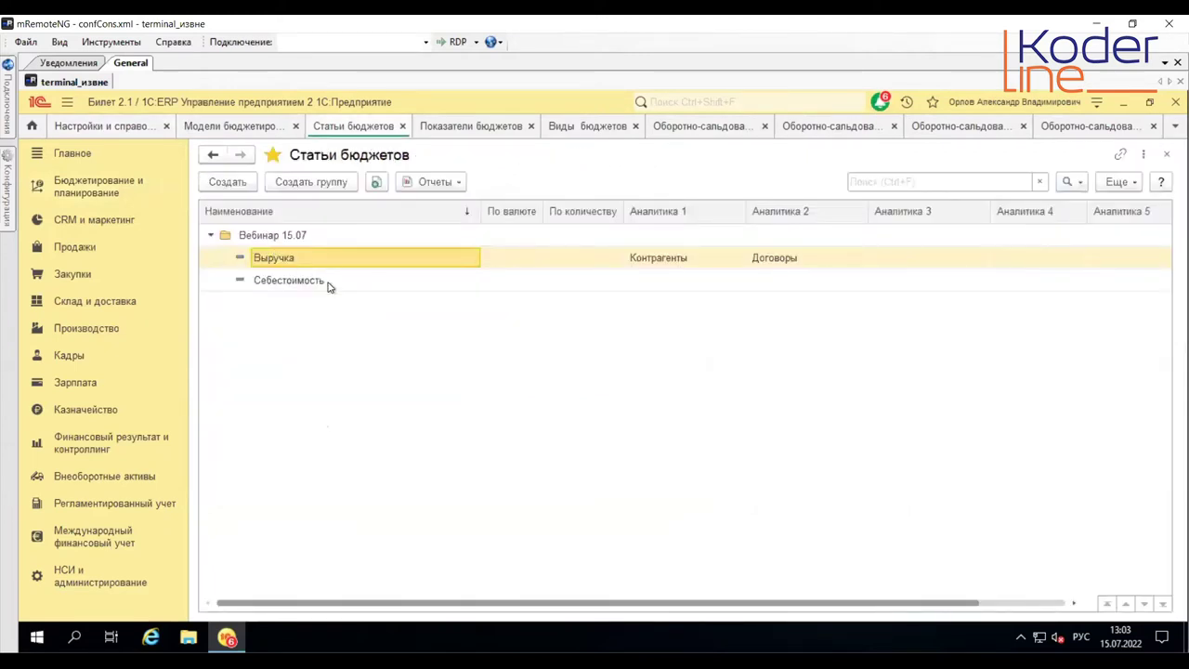
{"action": "left_click", "coordinate": [312, 183]}
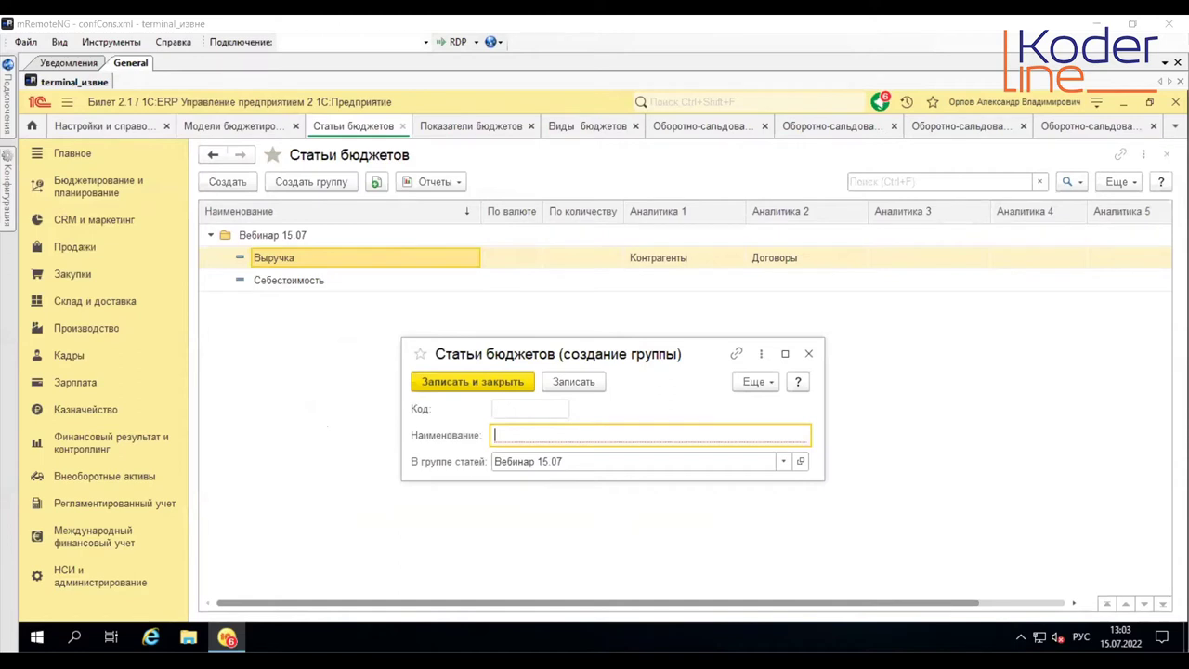
{"action": "type", "text": "Коммерческие расходы"}
{"action": "left_click", "coordinate": [498, 373]}
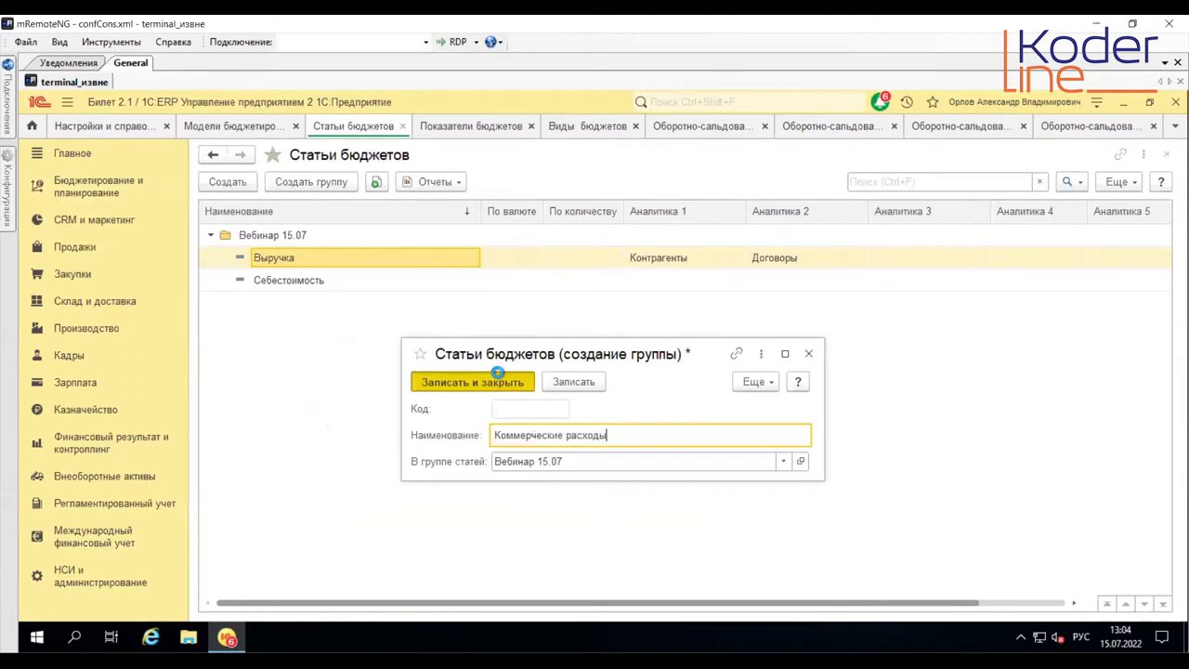
{"action": "left_click", "coordinate": [570, 384]}
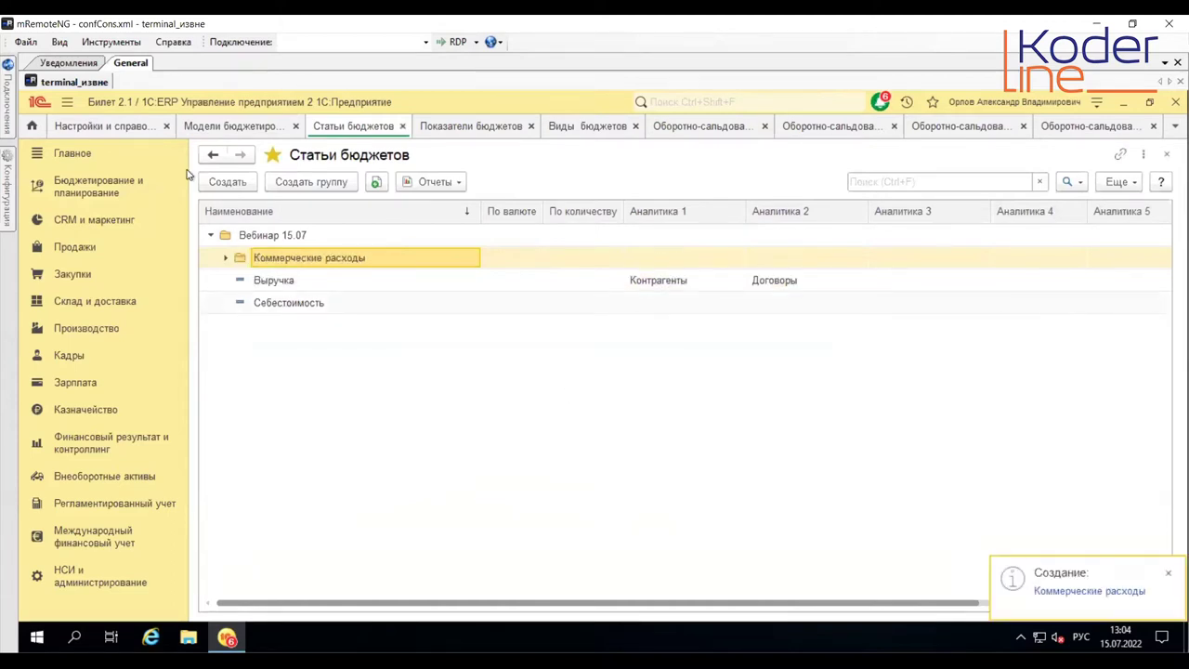
Step: Create a budget item «Арендные платежи» in the «Коммерческие расходы» group, with «Контрагенты» as analytic 1
{"action": "left_click", "coordinate": [229, 181]}
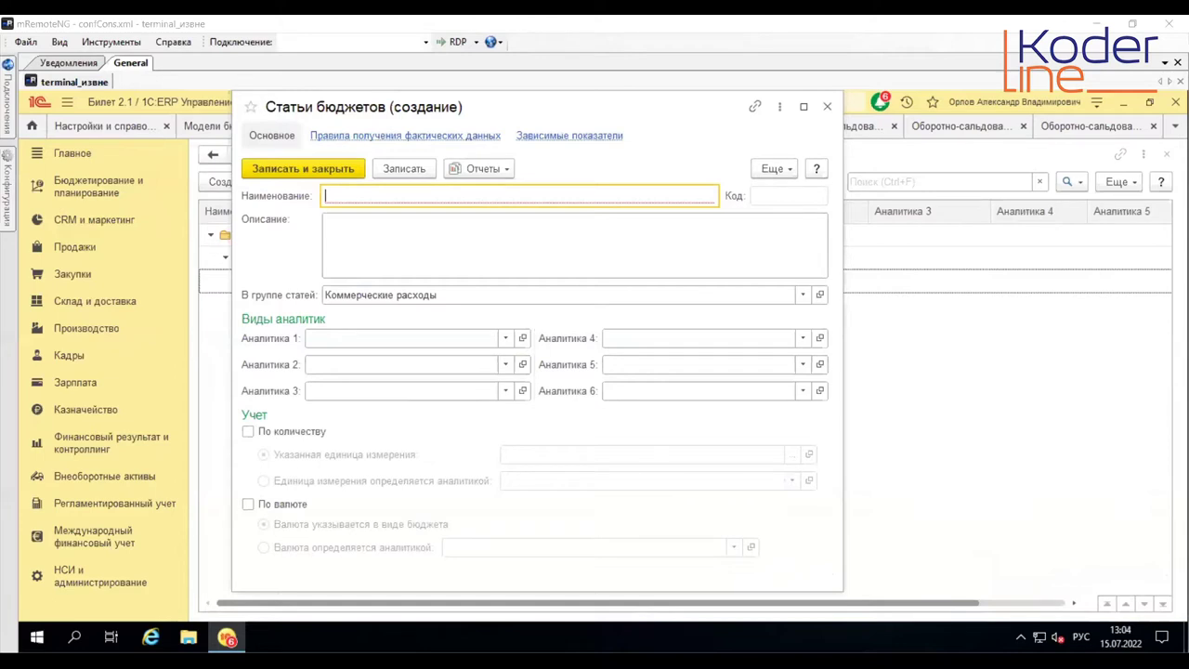
{"action": "type", "text": "Арендные платежи"}
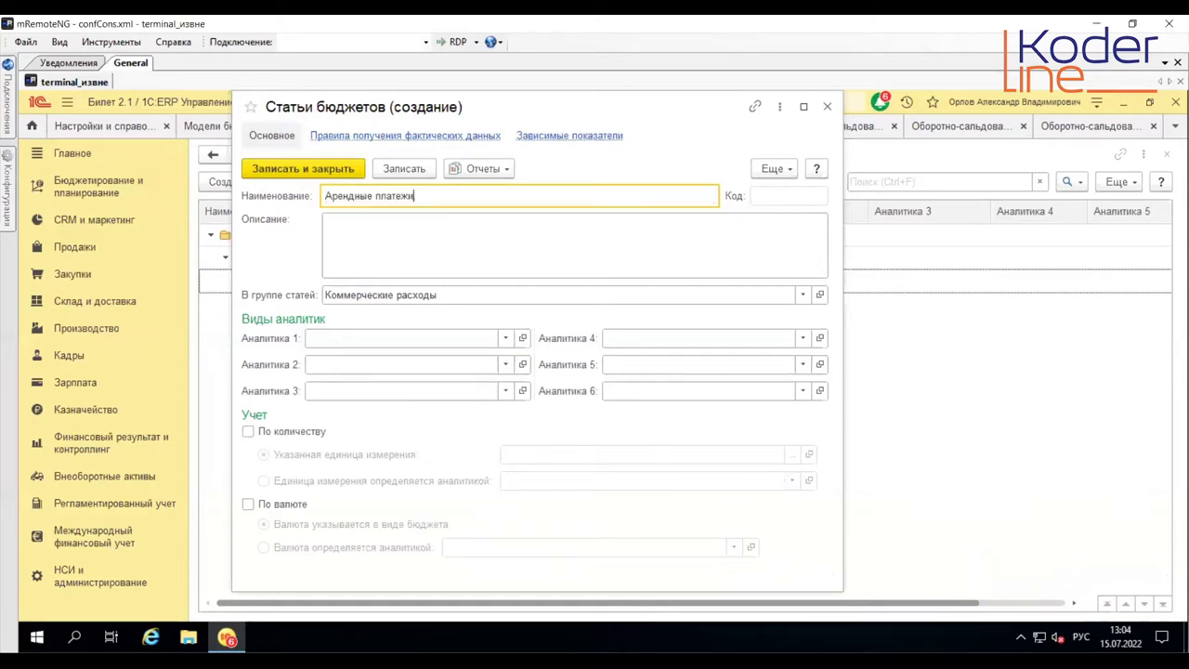
{"action": "left_click", "coordinate": [369, 338]}
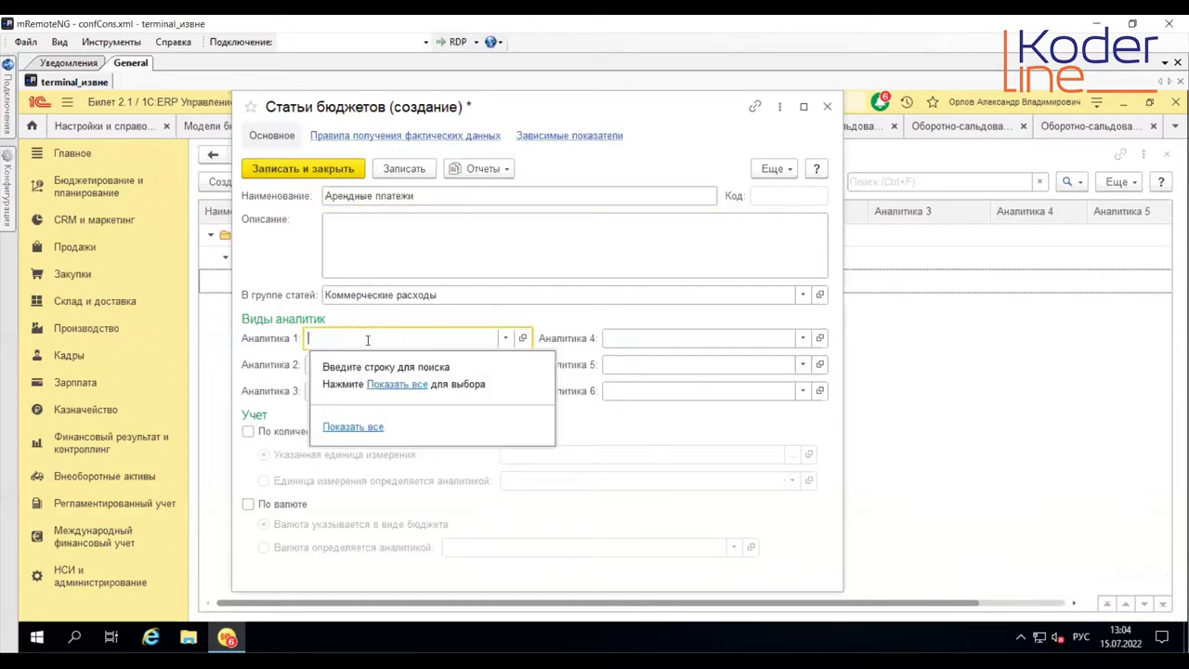
{"action": "key", "text": "Escape"}
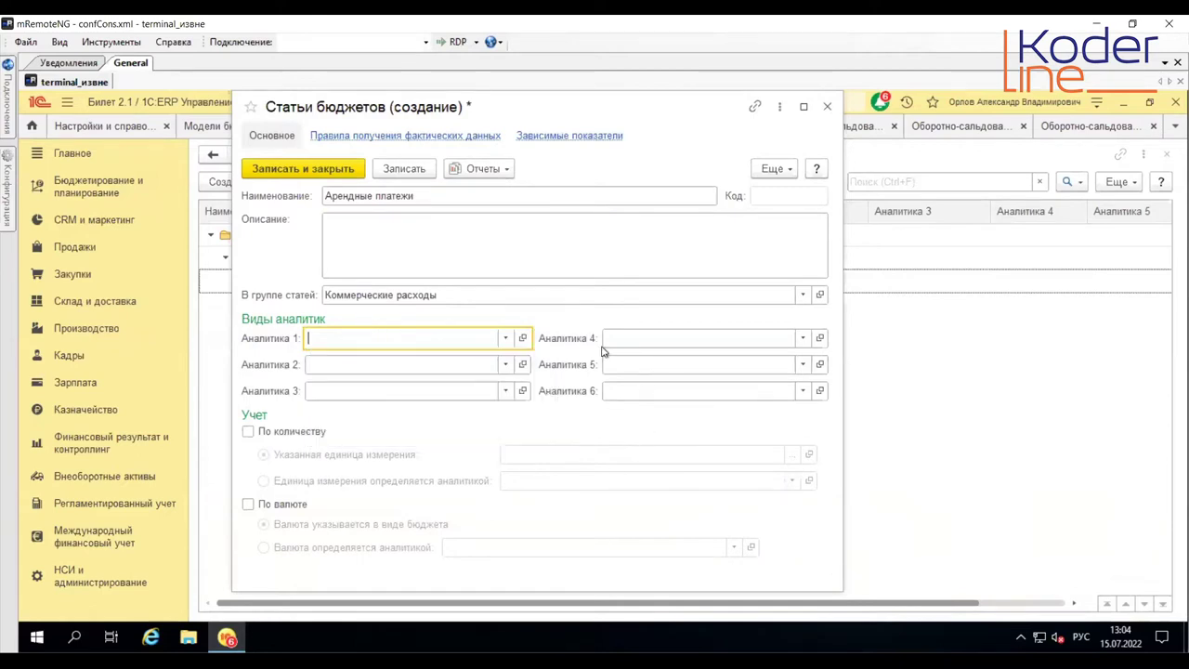
{"action": "left_click", "coordinate": [508, 338]}
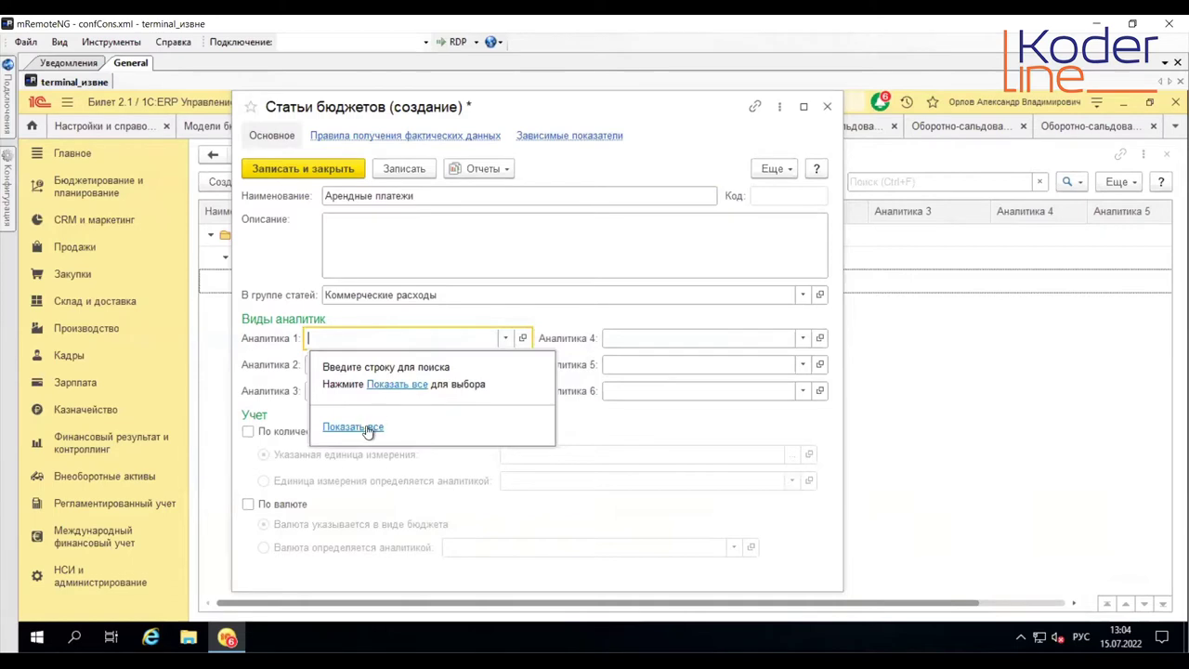
{"action": "left_click", "coordinate": [364, 426]}
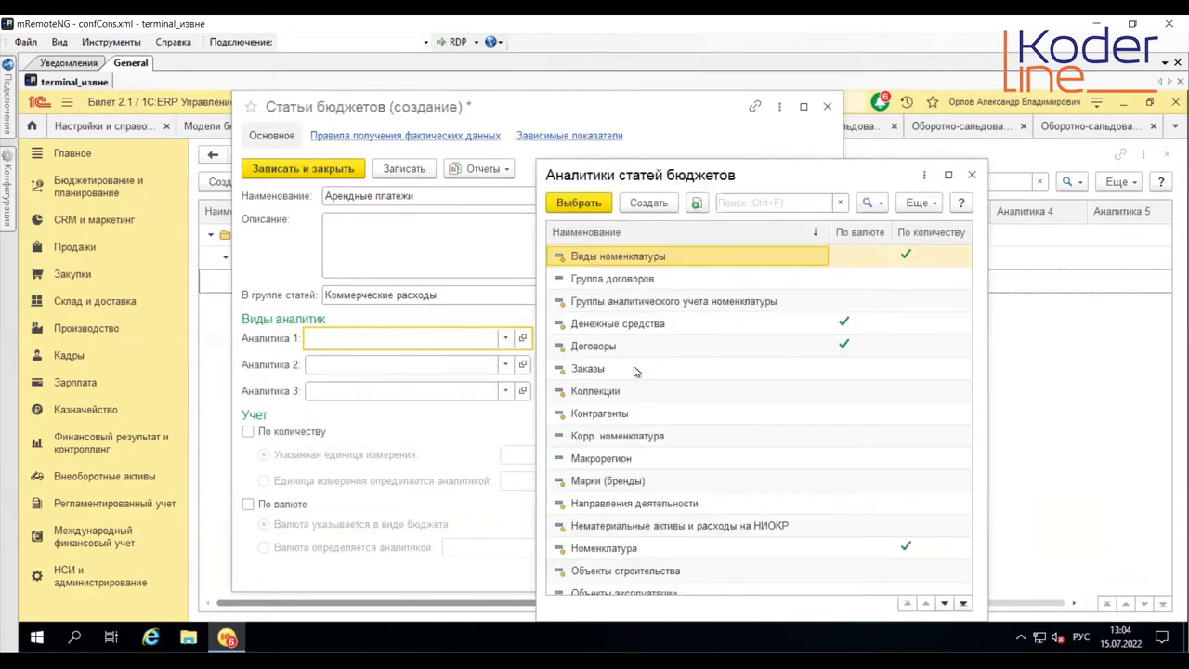
{"action": "double_click", "coordinate": [631, 413]}
Step: Set analytic 2 to «Договоры» and analytic 3 to «Подразделения» for the «Арендные платежи» item, and save it
{"action": "left_click", "coordinate": [416, 365]}
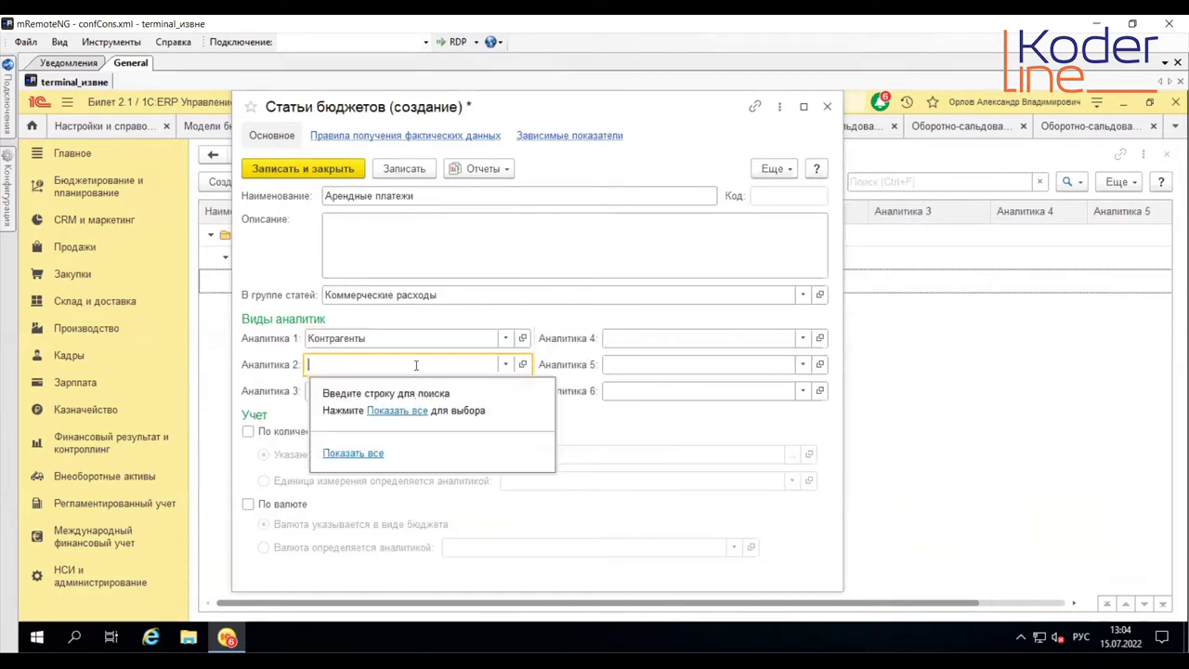
{"action": "left_click", "coordinate": [358, 453]}
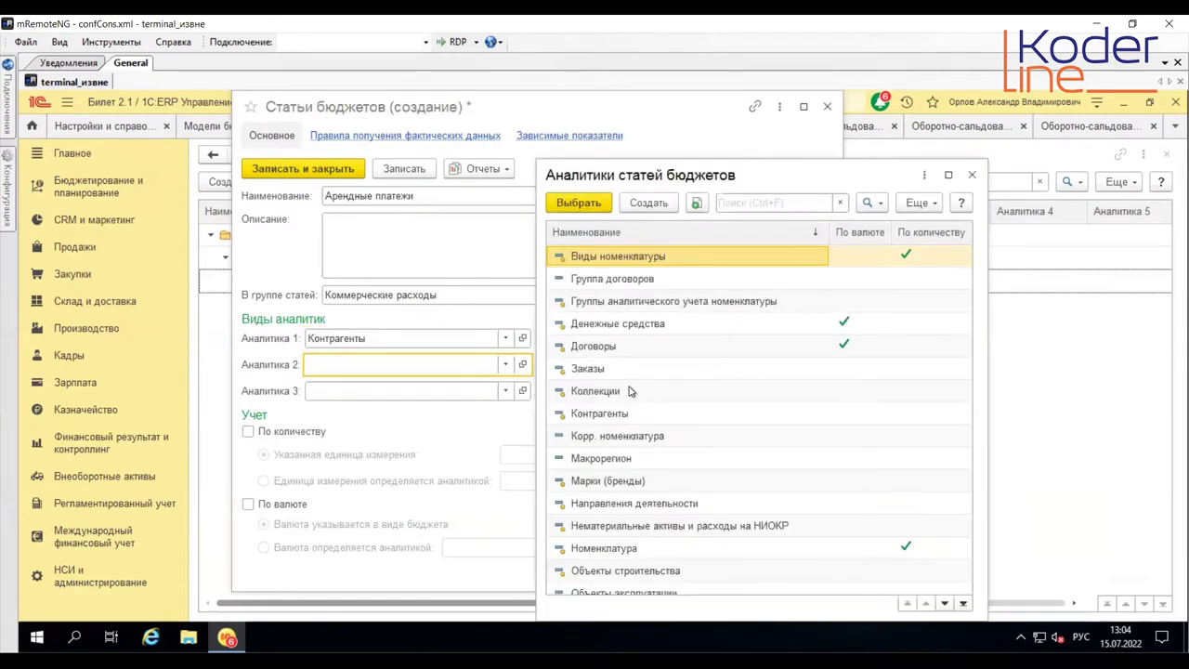
{"action": "double_click", "coordinate": [639, 345]}
{"action": "left_click", "coordinate": [409, 390]}
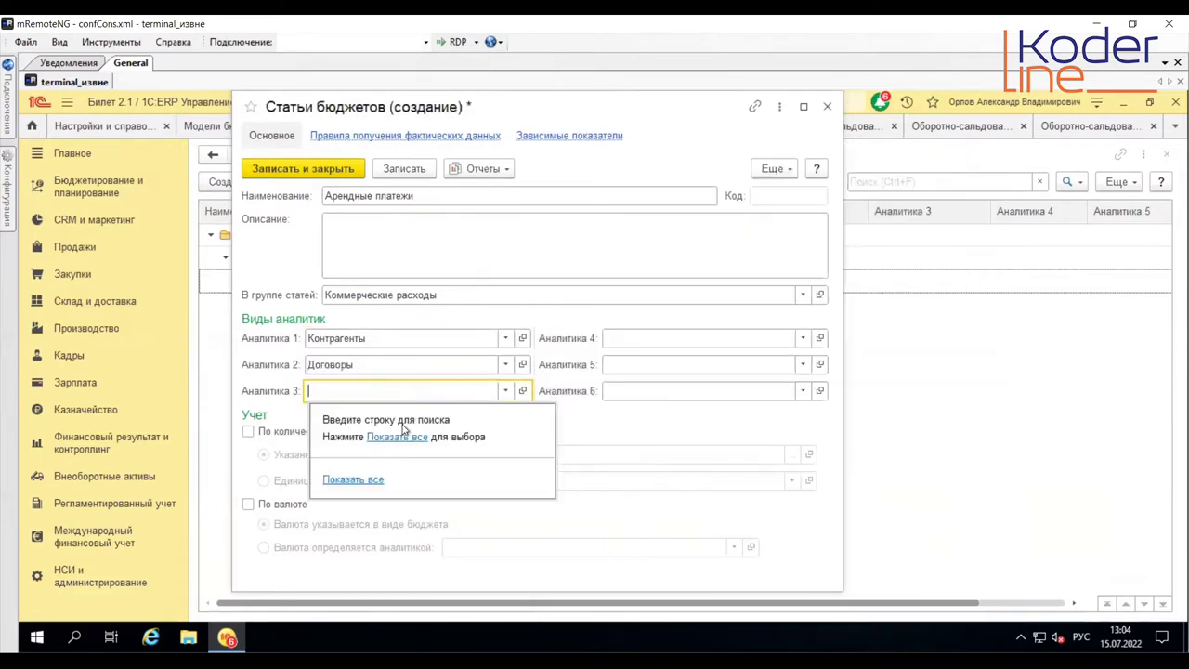
{"action": "left_click", "coordinate": [372, 480]}
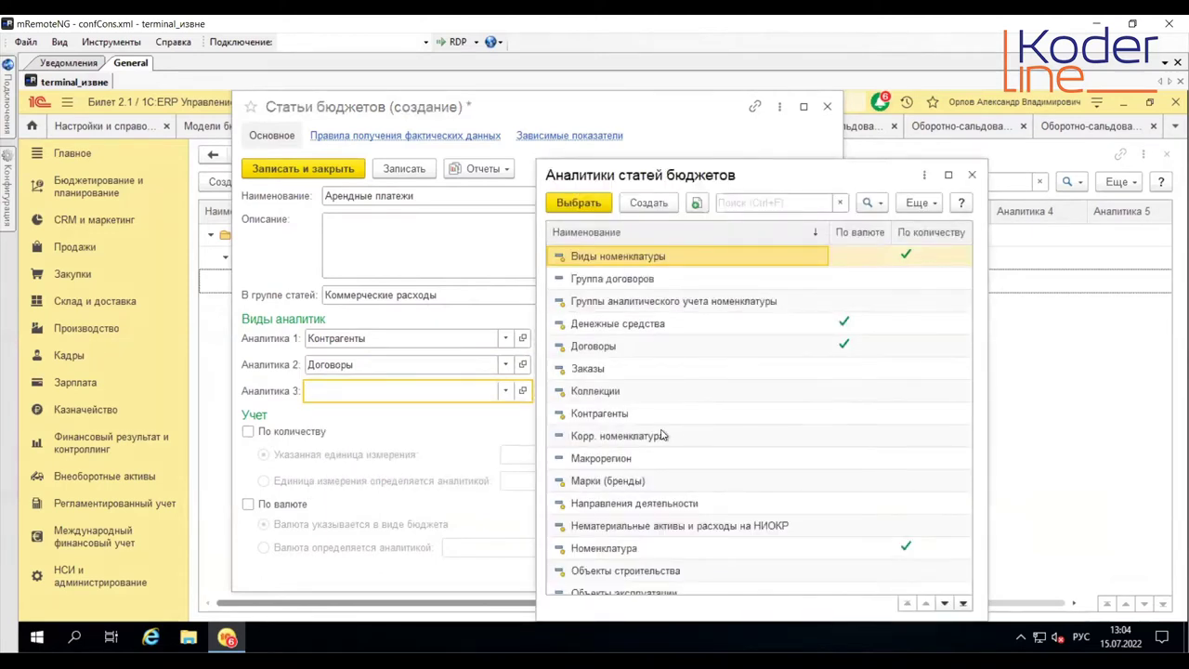
{"action": "scroll", "coordinate": [662, 434], "scroll_direction": "down", "scroll_amount": 2}
{"action": "double_click", "coordinate": [616, 530]}
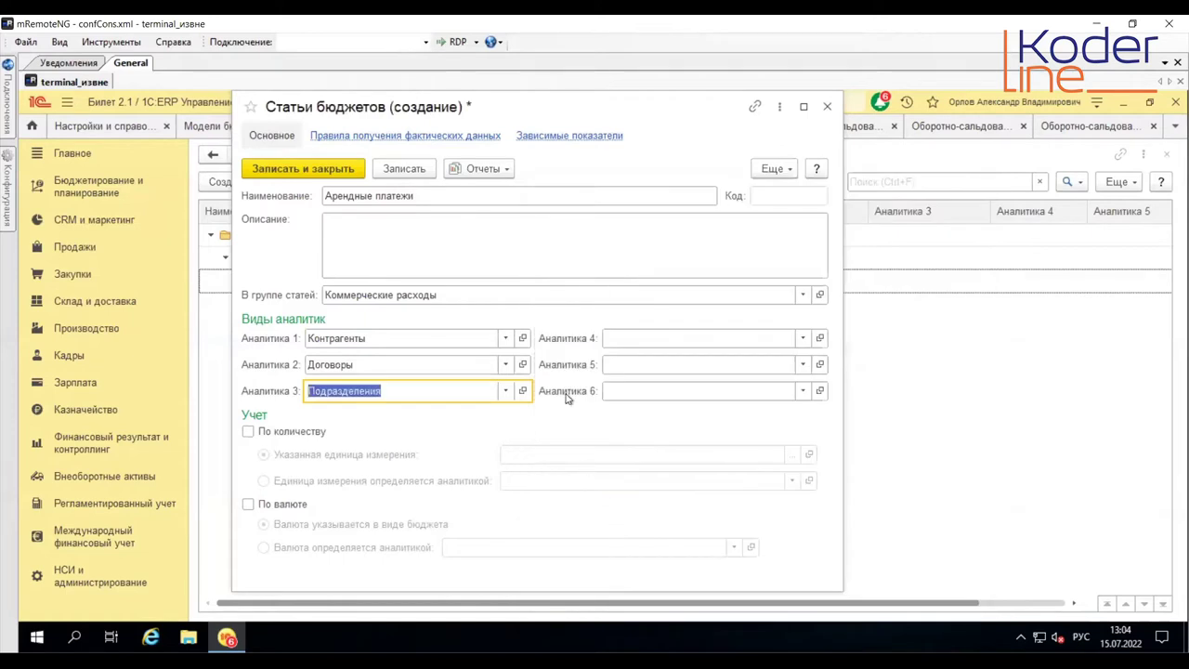
{"action": "left_click", "coordinate": [536, 258]}
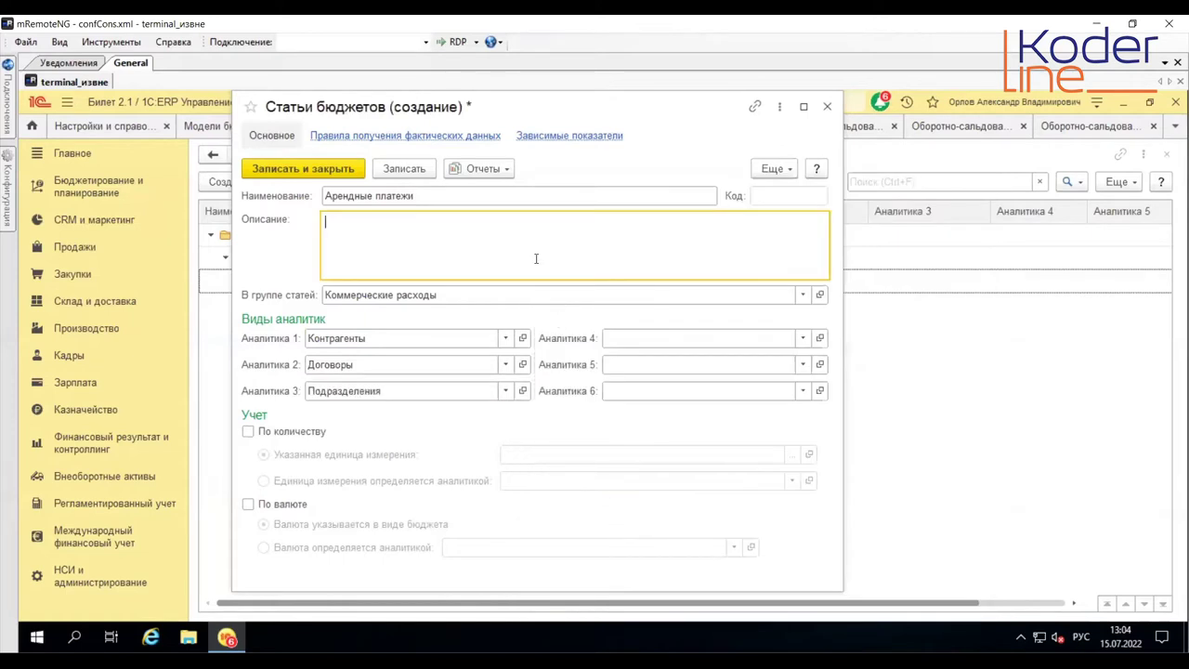
{"action": "left_click", "coordinate": [388, 171]}
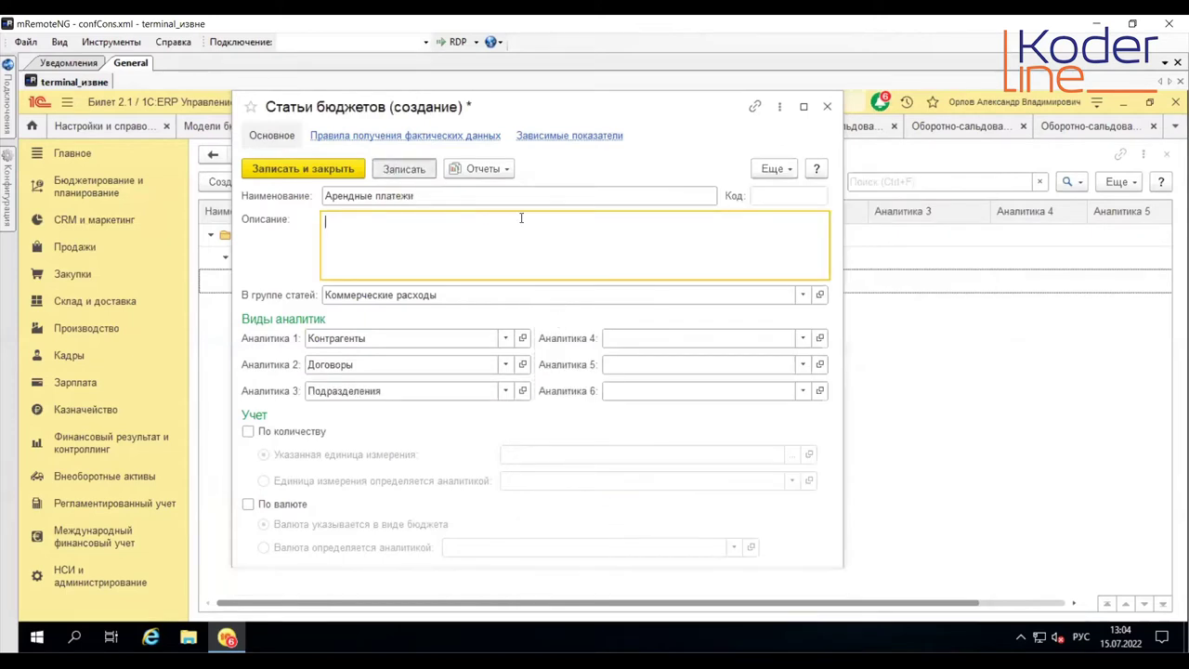
Step: Start a new rule for obtaining actual data for «Арендные платежи» with «Оперативный учет» as the data source section
{"action": "left_click", "coordinate": [439, 136]}
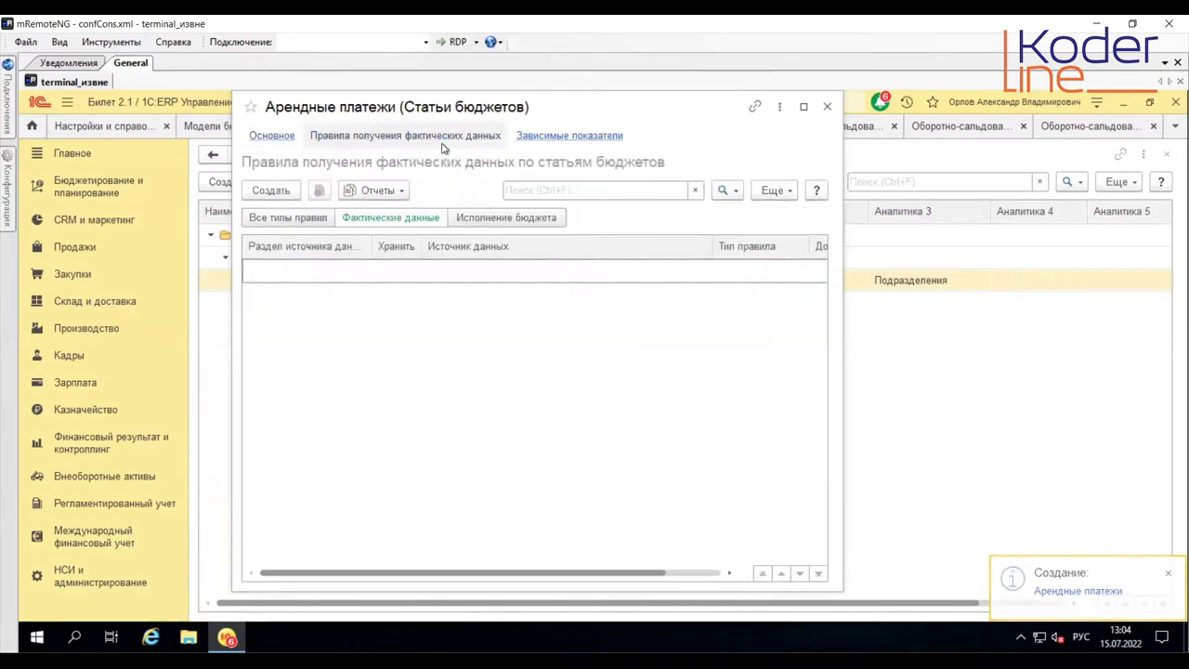
{"action": "left_click", "coordinate": [272, 190]}
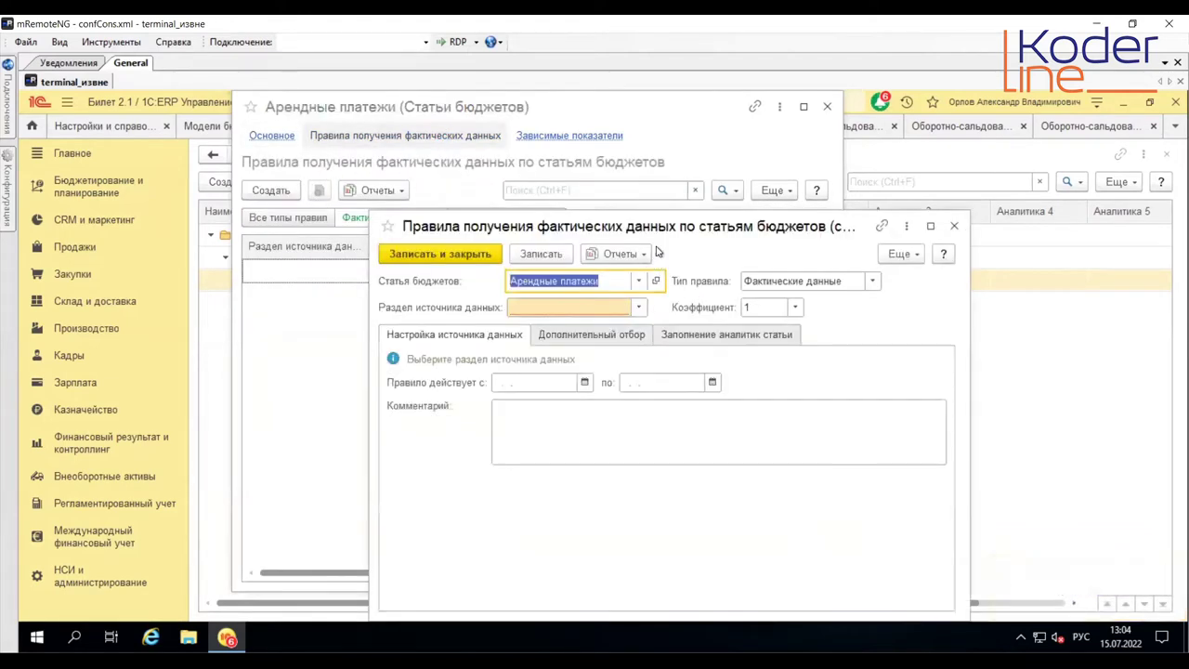
{"action": "left_click_drag", "start_coordinate": [695, 228], "coordinate": [572, 183]}
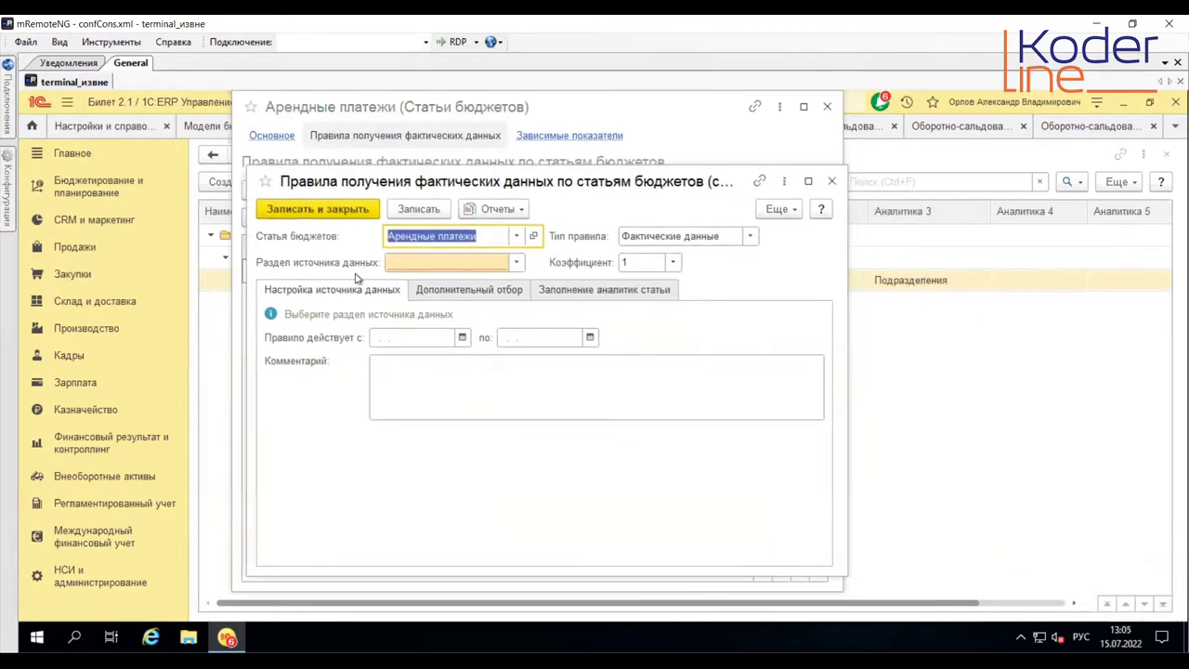
{"action": "left_click", "coordinate": [516, 263]}
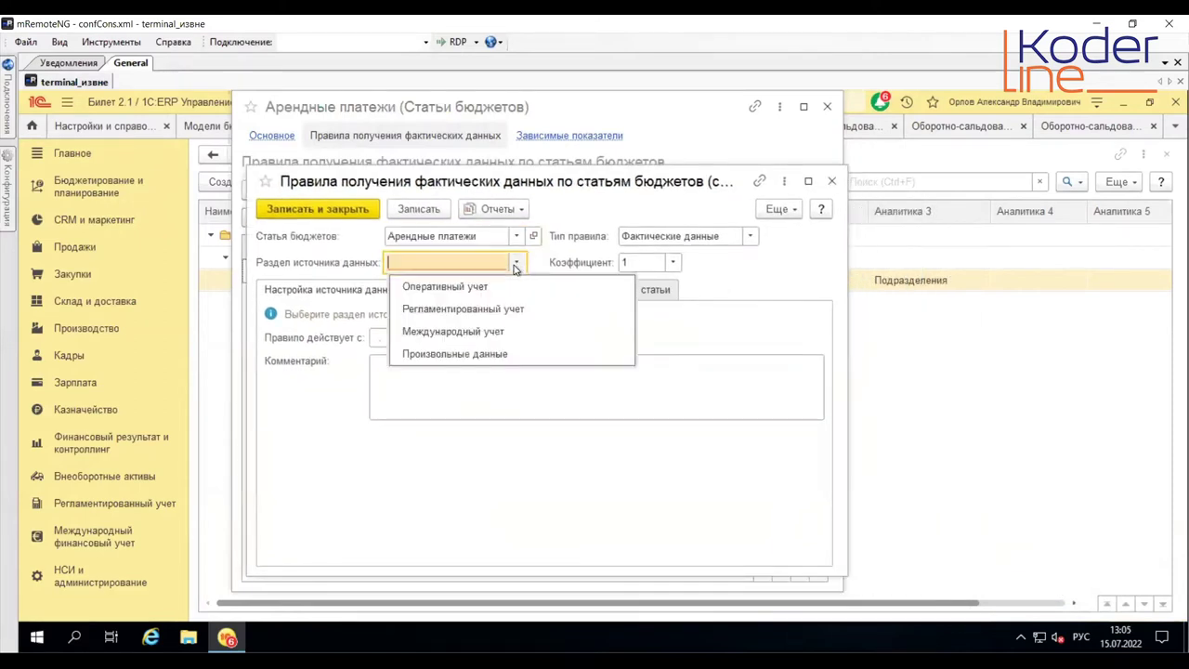
{"action": "left_click", "coordinate": [512, 287]}
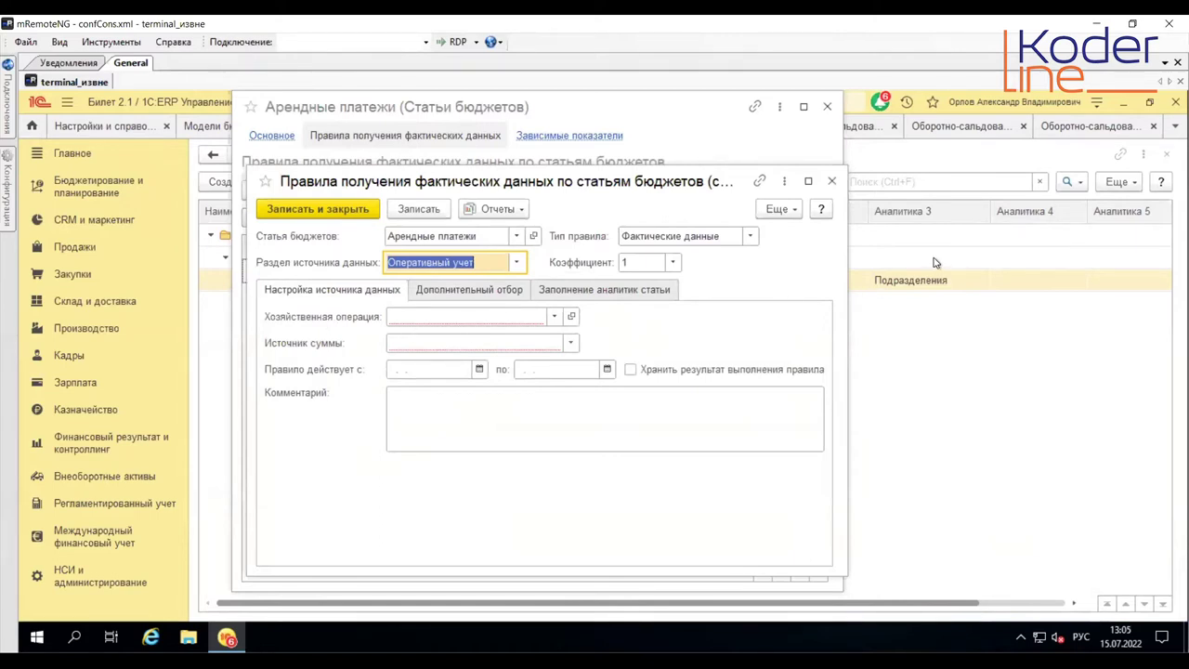
Step: From the account 44 turnover sheet, drill down the debit turnover of «Аренда зданий и помещений (коммерч.)» to its service purchase document
{"action": "left_click", "coordinate": [871, 128]}
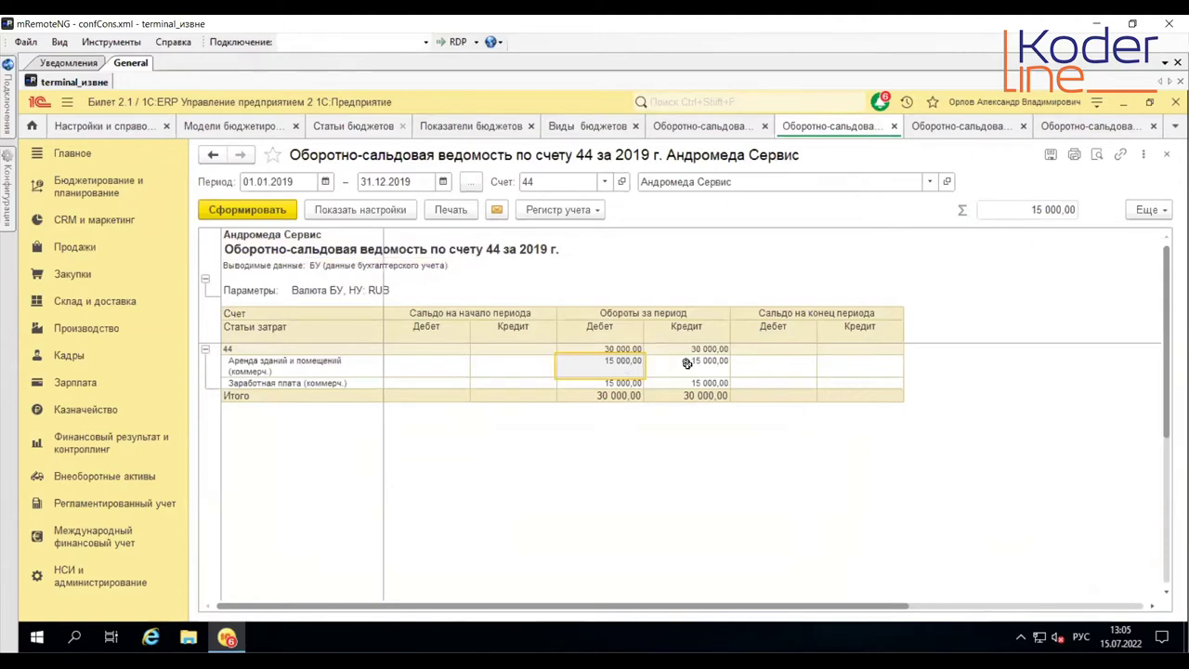
{"action": "left_click", "coordinate": [627, 366]}
{"action": "double_click", "coordinate": [627, 366]}
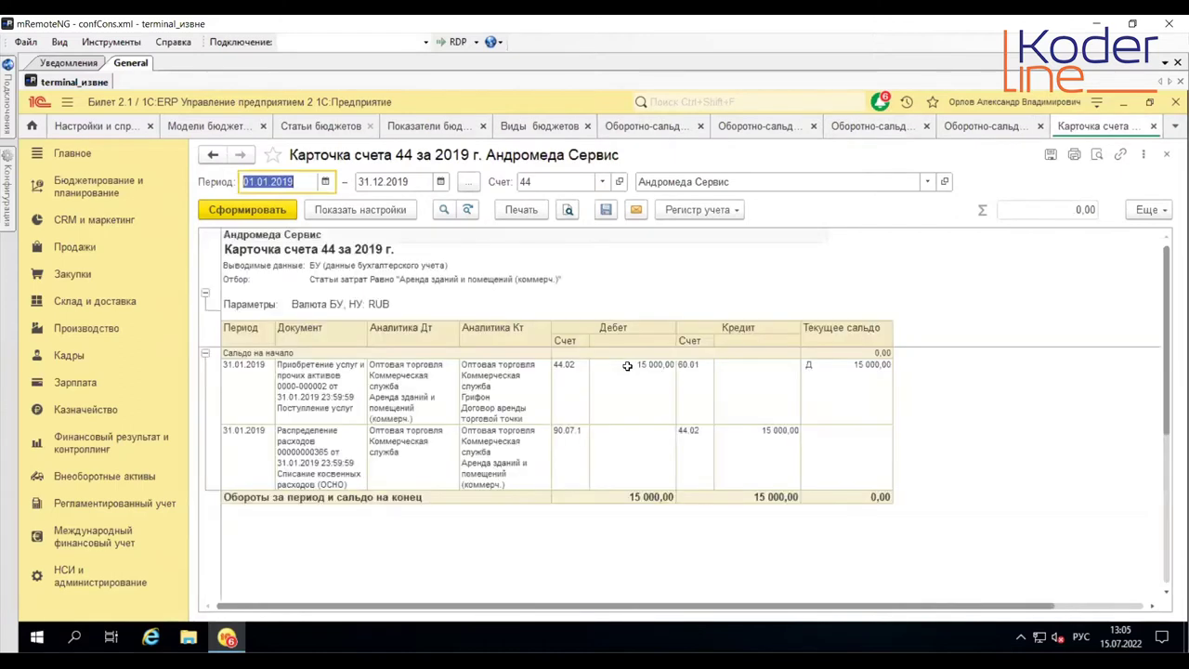
{"action": "left_click", "coordinate": [299, 388]}
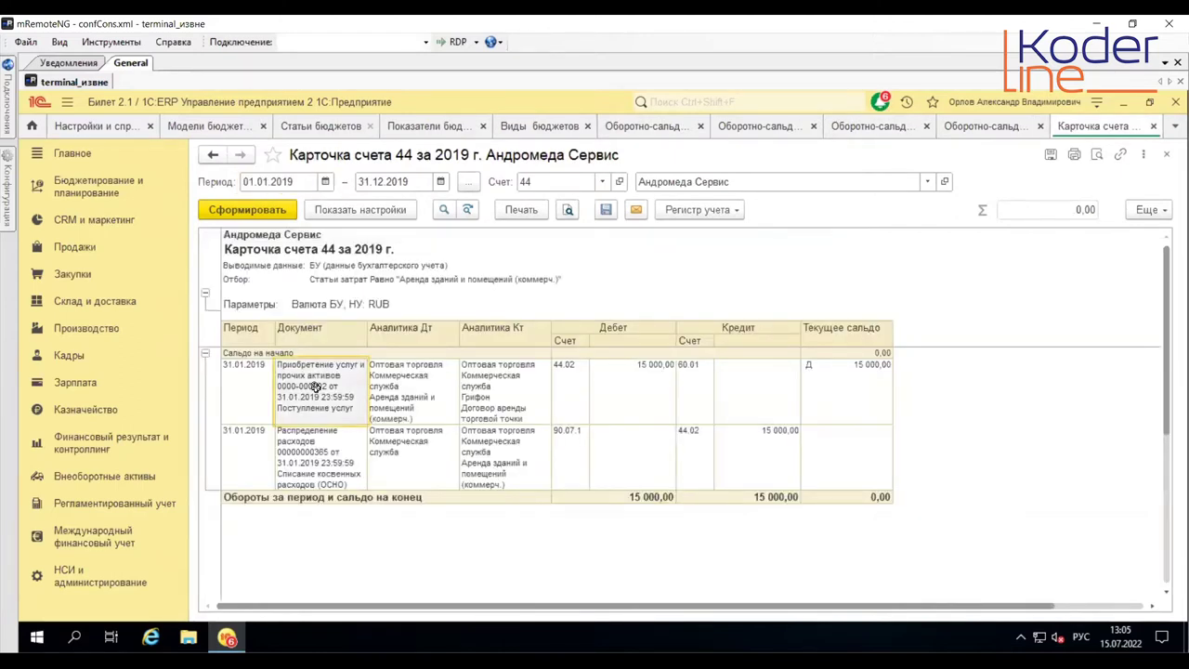
{"action": "left_click", "coordinate": [316, 387]}
{"action": "double_click", "coordinate": [316, 387]}
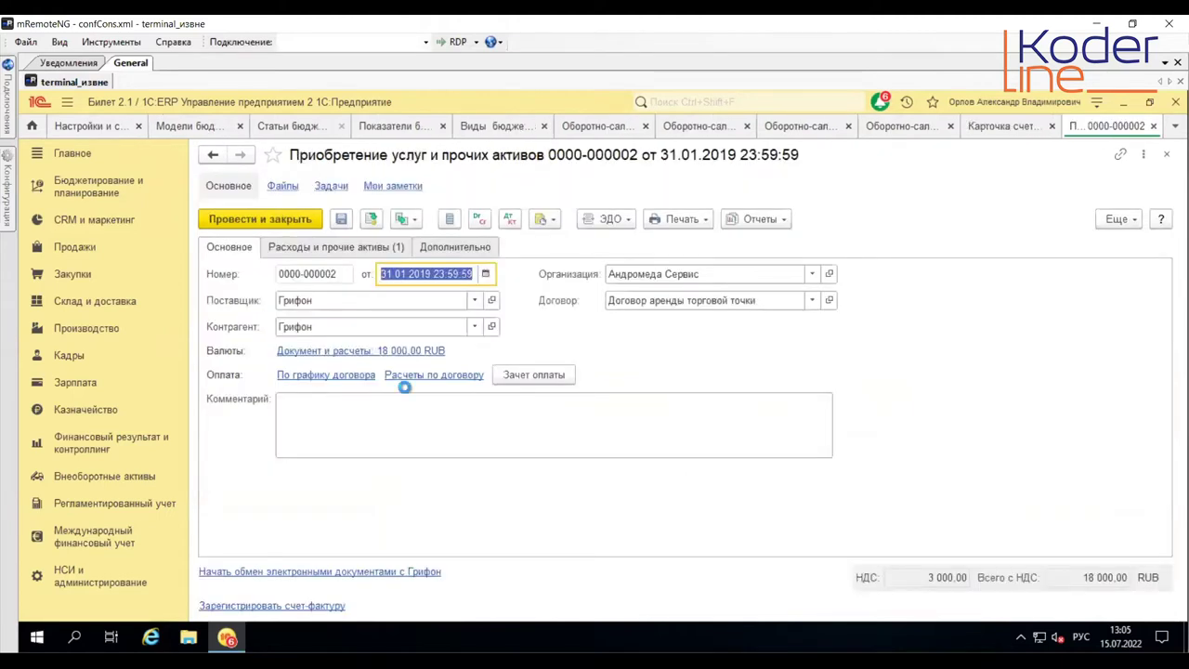
Step: Generate the purchase document's movements report and copy the business operation «Поступление прочих услуг» from the «Движения Контрагент - Доходы/Расходы» register
{"action": "left_click", "coordinate": [762, 219]}
{"action": "left_click", "coordinate": [794, 269]}
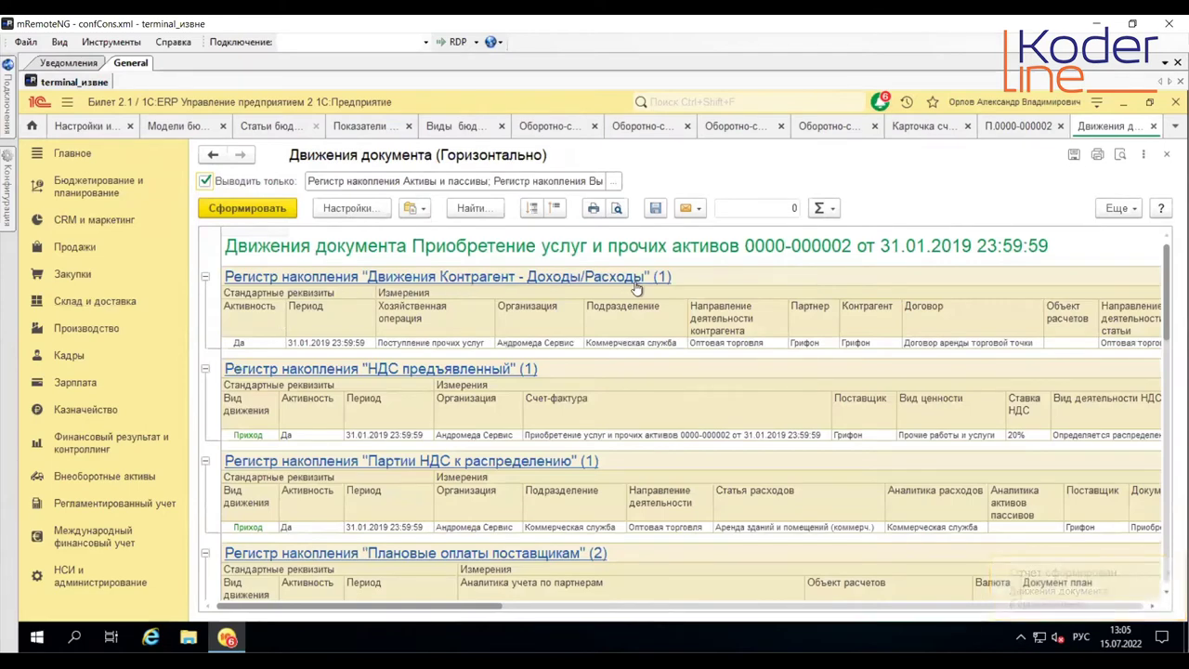
{"action": "left_click", "coordinate": [453, 323]}
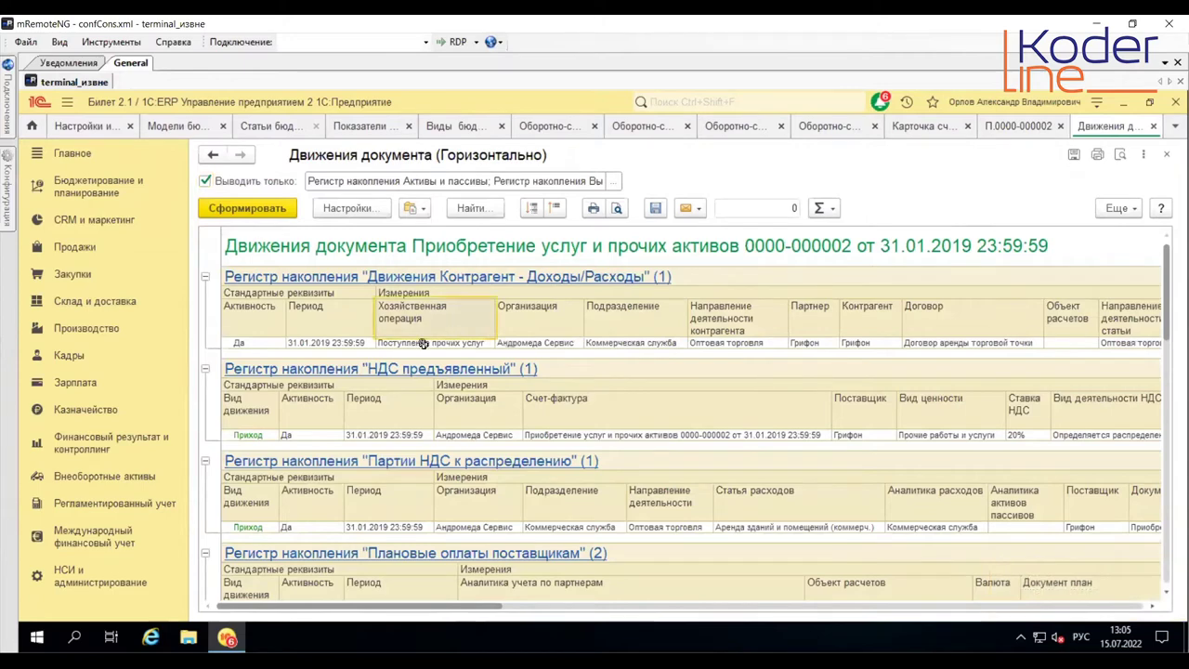
{"action": "left_click", "coordinate": [427, 343]}
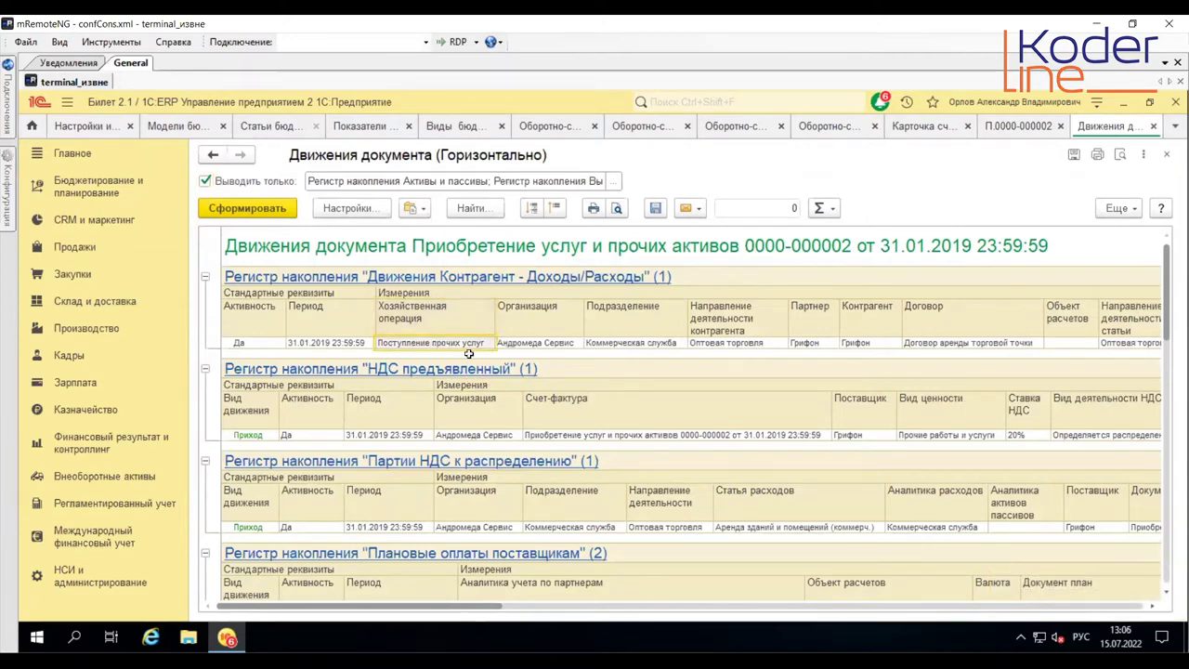
{"action": "right_click", "coordinate": [466, 348]}
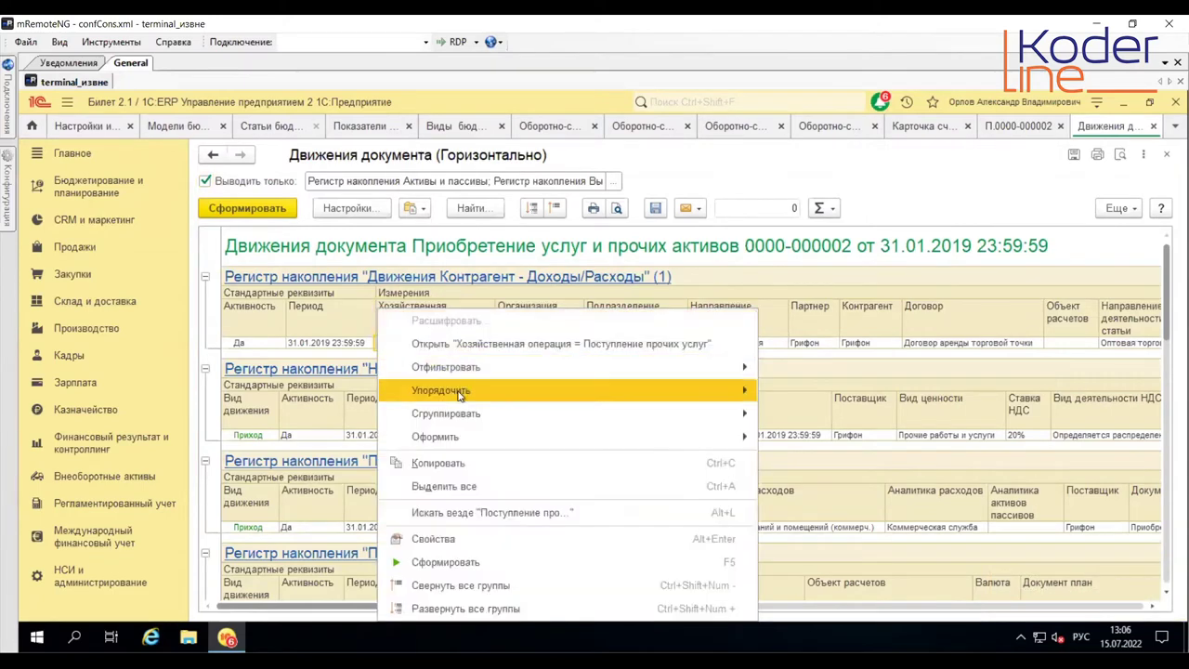
{"action": "left_click", "coordinate": [468, 461]}
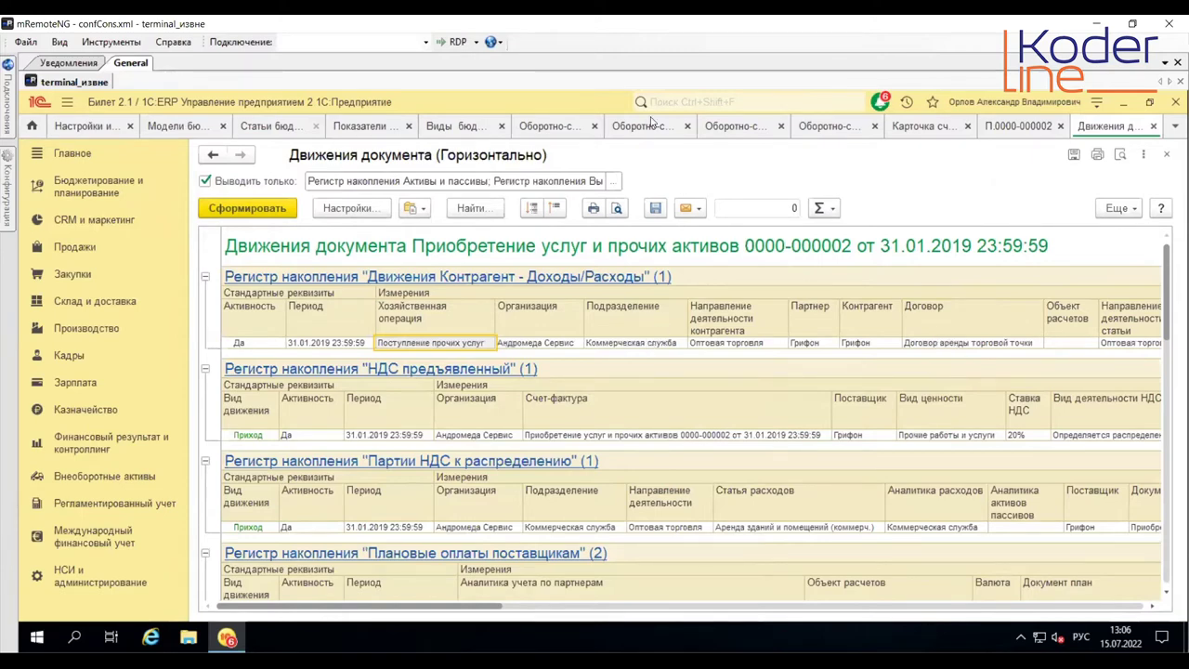
Step: Return to the unsaved «Арендные платежи» actual data rule and set its business operation to «Поступление прочих услуг»
{"action": "left_click", "coordinate": [280, 125]}
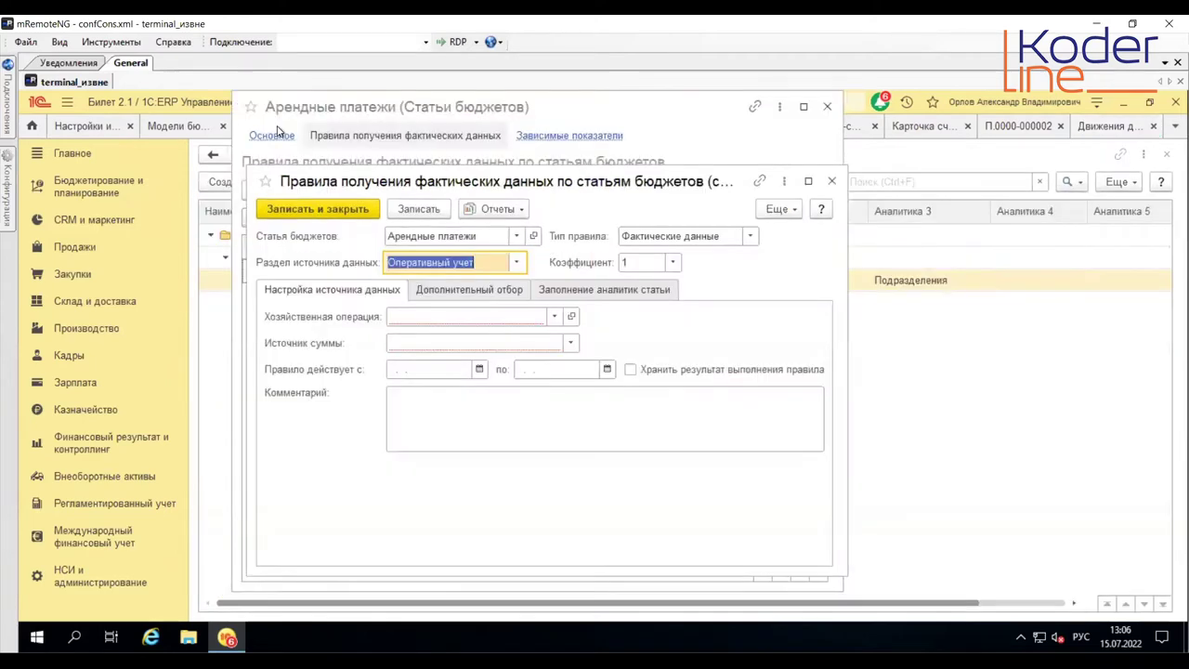
{"action": "left_click", "coordinate": [462, 316]}
{"action": "type", "text": "Поступление прочих услуг"}
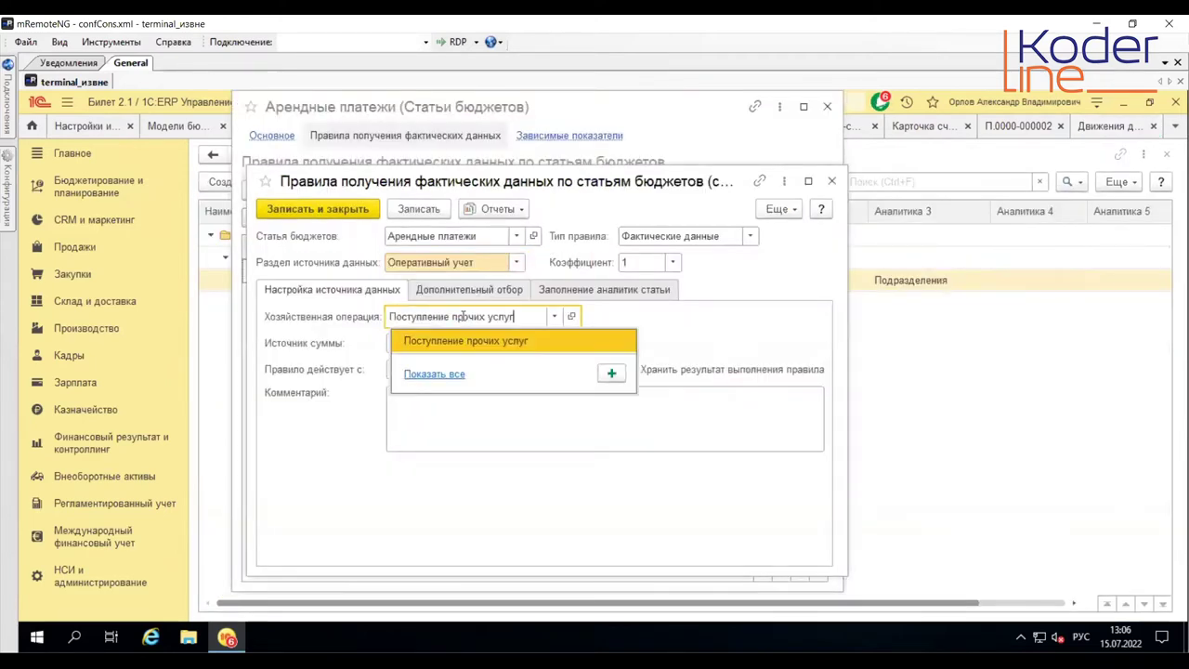
{"action": "key", "text": "Return"}
Step: In the article analytics settings of the «Арендные платежи» rule, fill the «Договоры» analytic from the source field «Договор»
{"action": "left_click", "coordinate": [604, 289]}
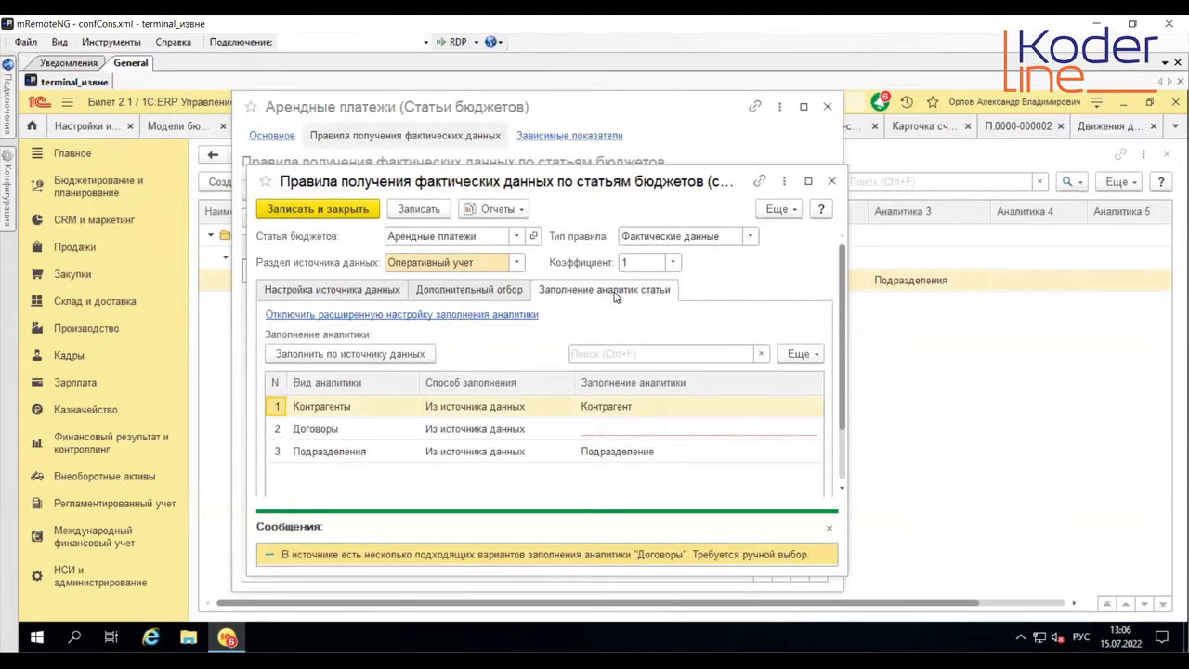
{"action": "double_click", "coordinate": [625, 428]}
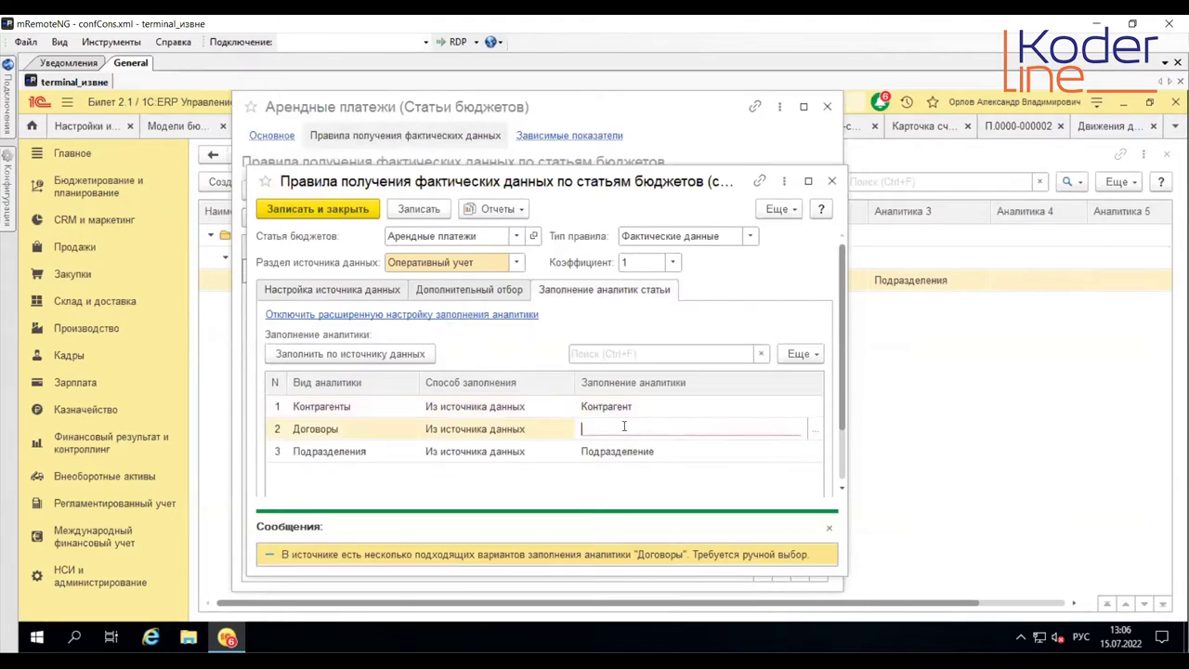
{"action": "left_click", "coordinate": [809, 426]}
{"action": "double_click", "coordinate": [561, 442]}
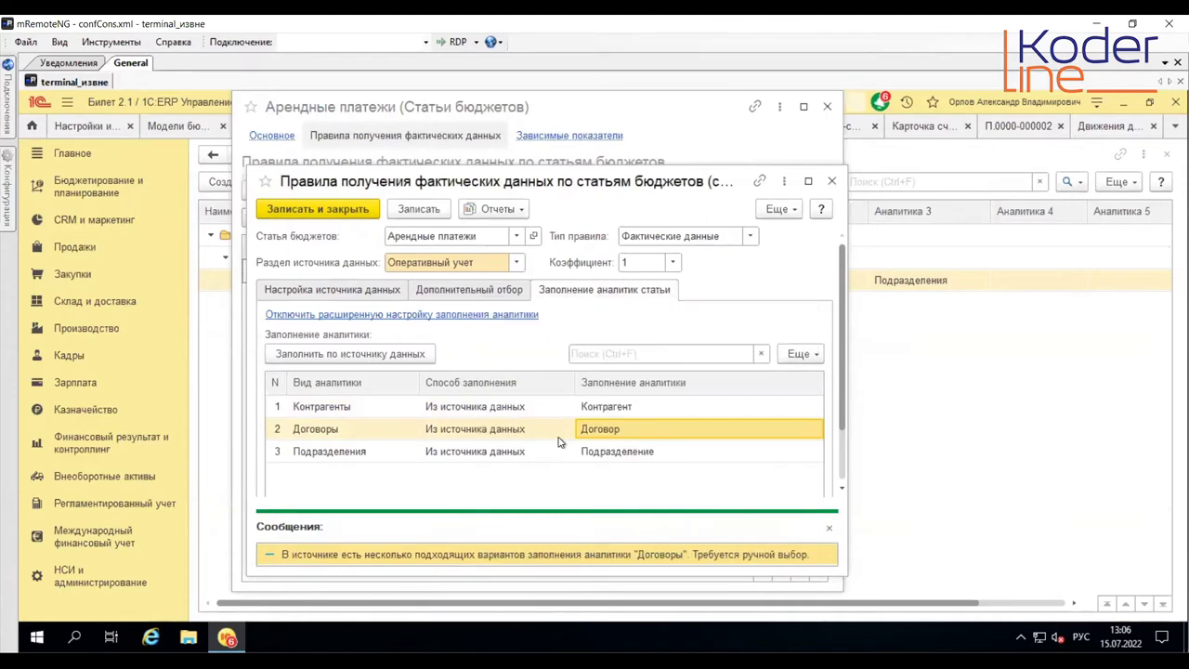
{"action": "left_click", "coordinate": [828, 528]}
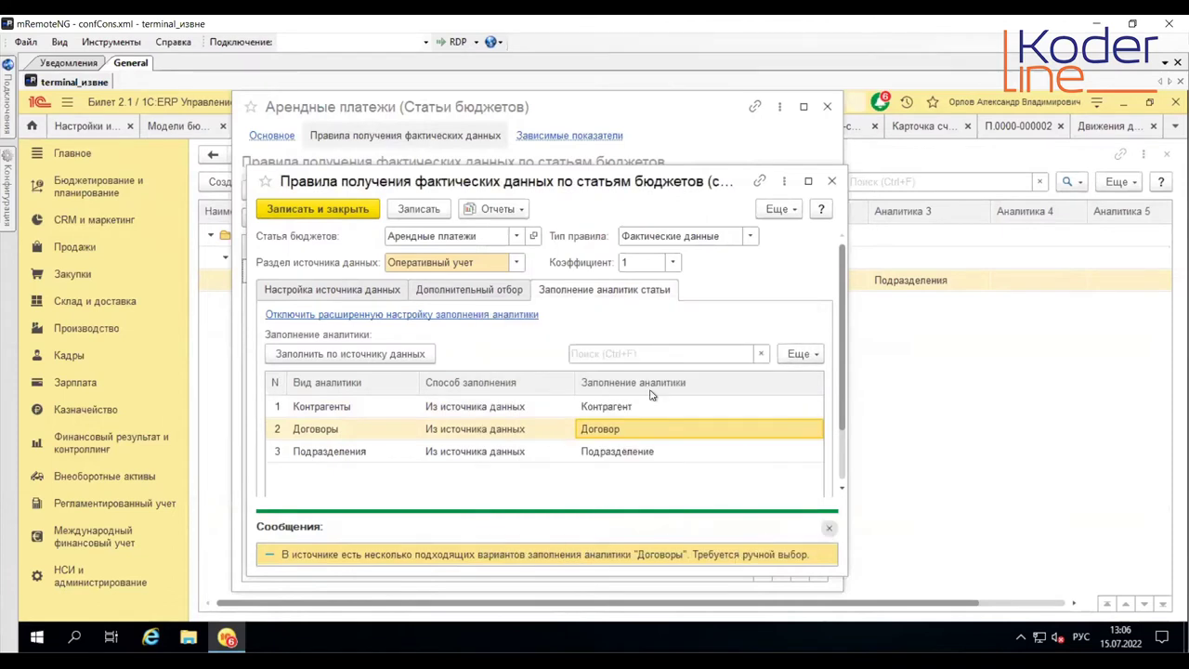
Step: Set the rule's amount source to «Сумма без НДС», then save and close both the rule and the «Арендные платежи» item
{"action": "left_click", "coordinate": [349, 292]}
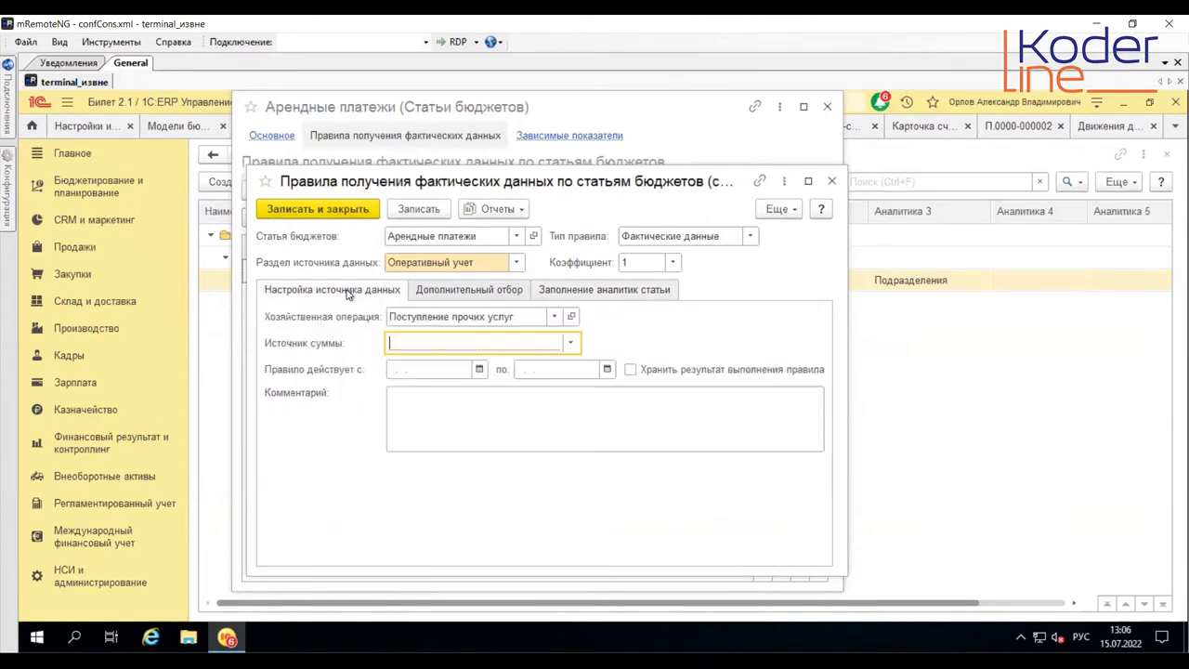
{"action": "left_click", "coordinate": [576, 343]}
{"action": "left_click", "coordinate": [494, 387]}
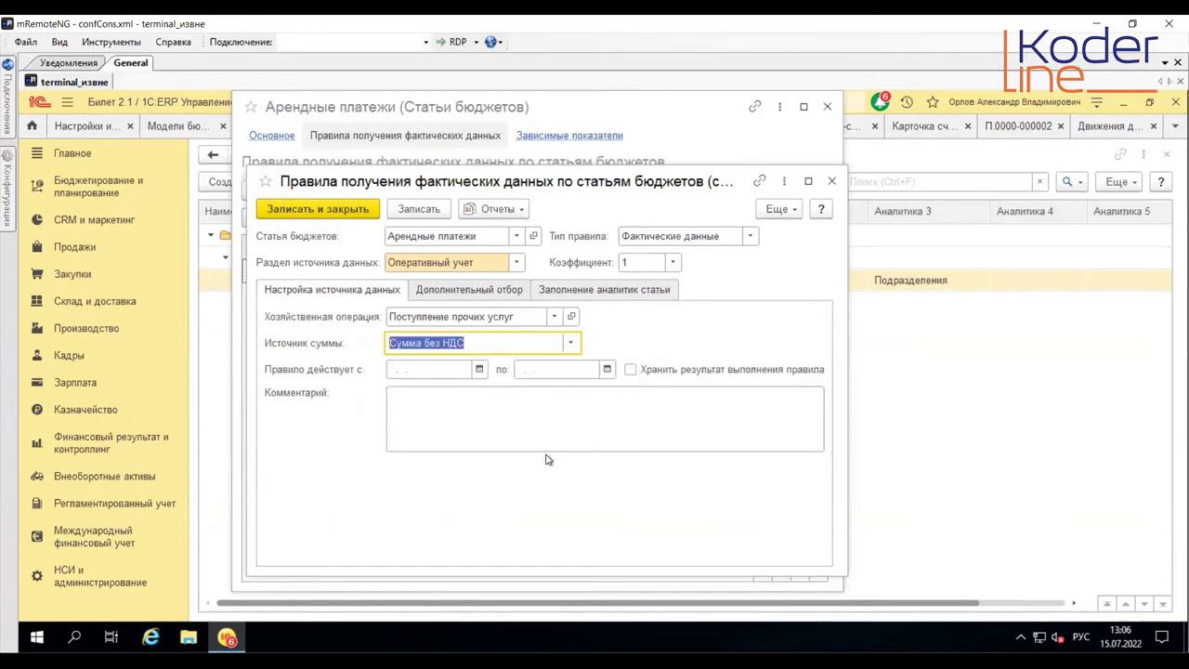
{"action": "left_click", "coordinate": [302, 210]}
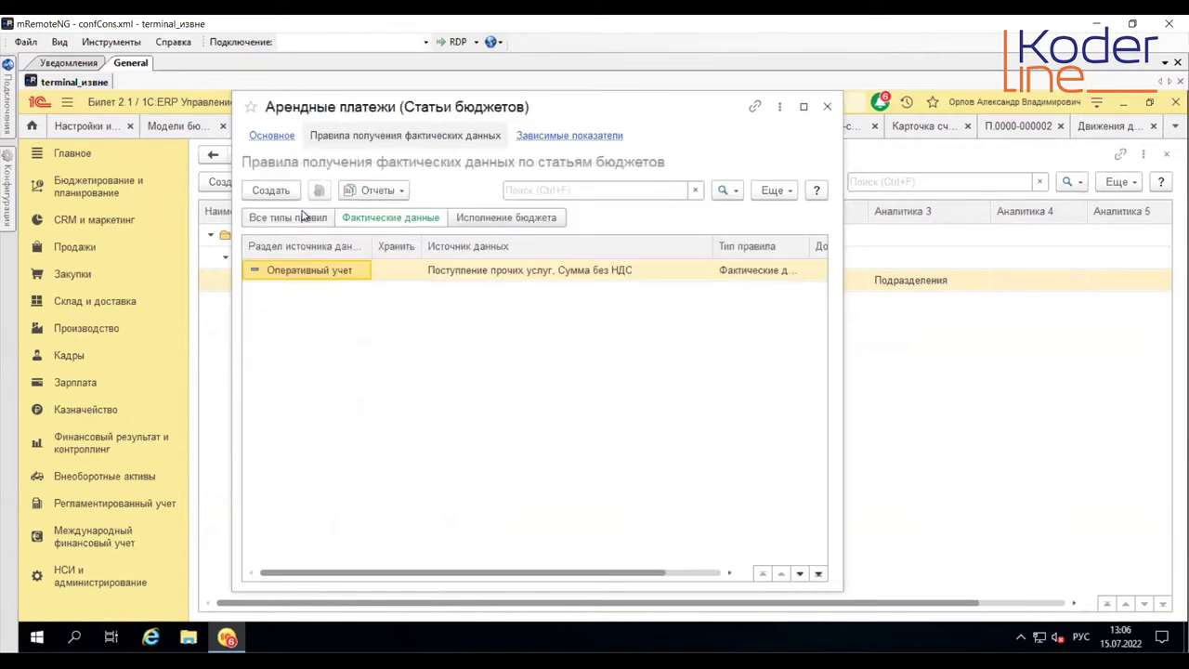
{"action": "left_click", "coordinate": [272, 135]}
{"action": "left_click", "coordinate": [271, 165]}
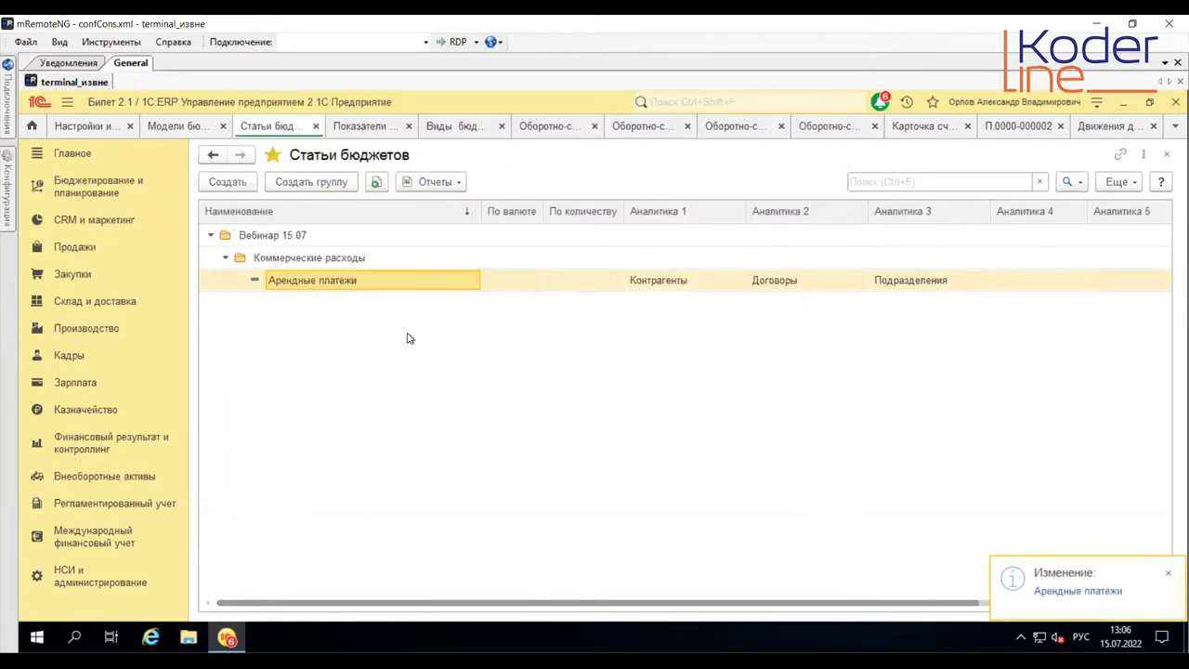
Step: Create the budget item «ФОТ» in the «Коммерческие расходы» group, save it, and start a new rule for obtaining its actual data
{"action": "left_click", "coordinate": [240, 184]}
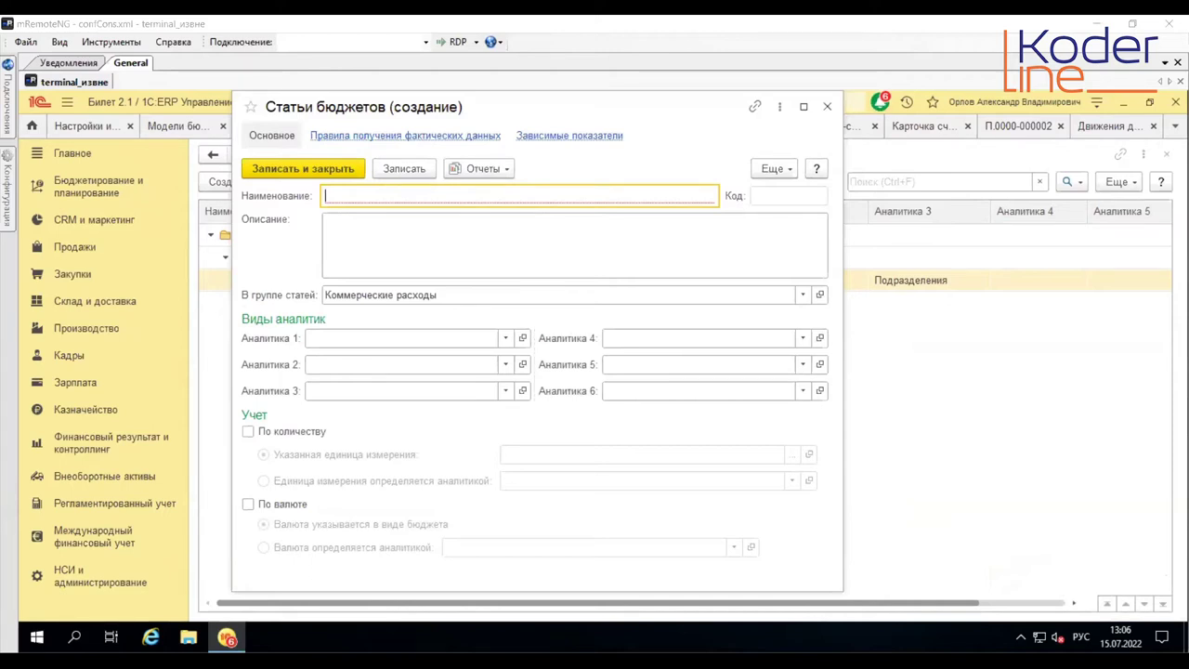
{"action": "type", "text": "ФОТ"}
{"action": "key", "text": "Tab"}
{"action": "left_click", "coordinate": [397, 171]}
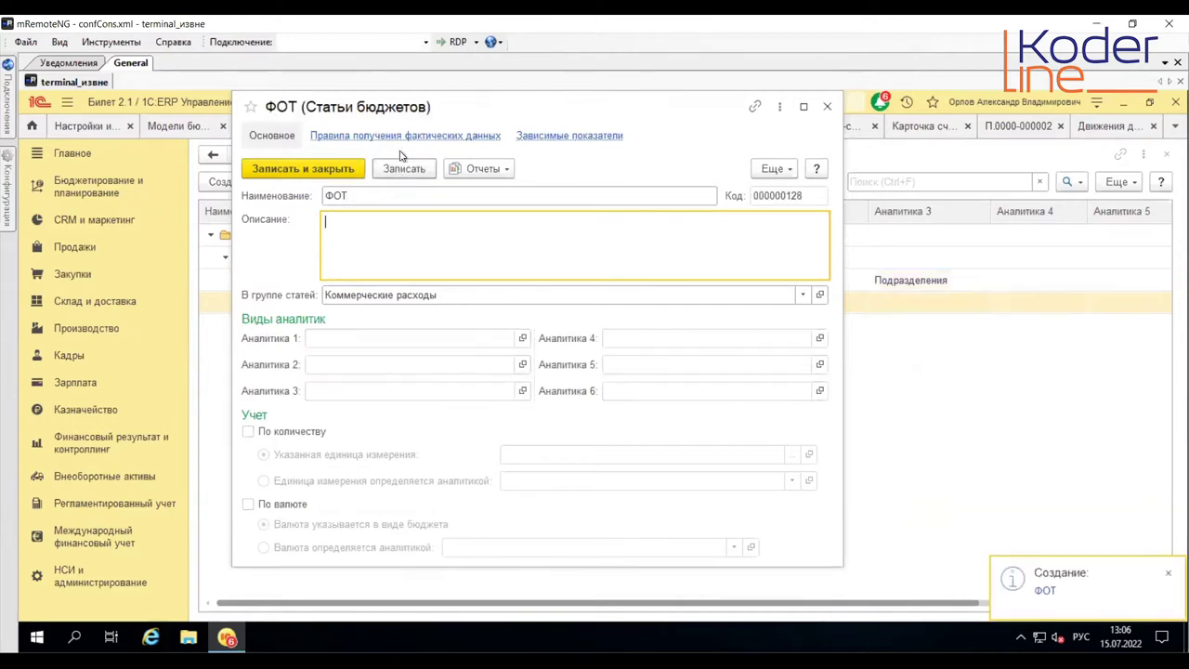
{"action": "left_click", "coordinate": [403, 136]}
{"action": "left_click", "coordinate": [269, 190]}
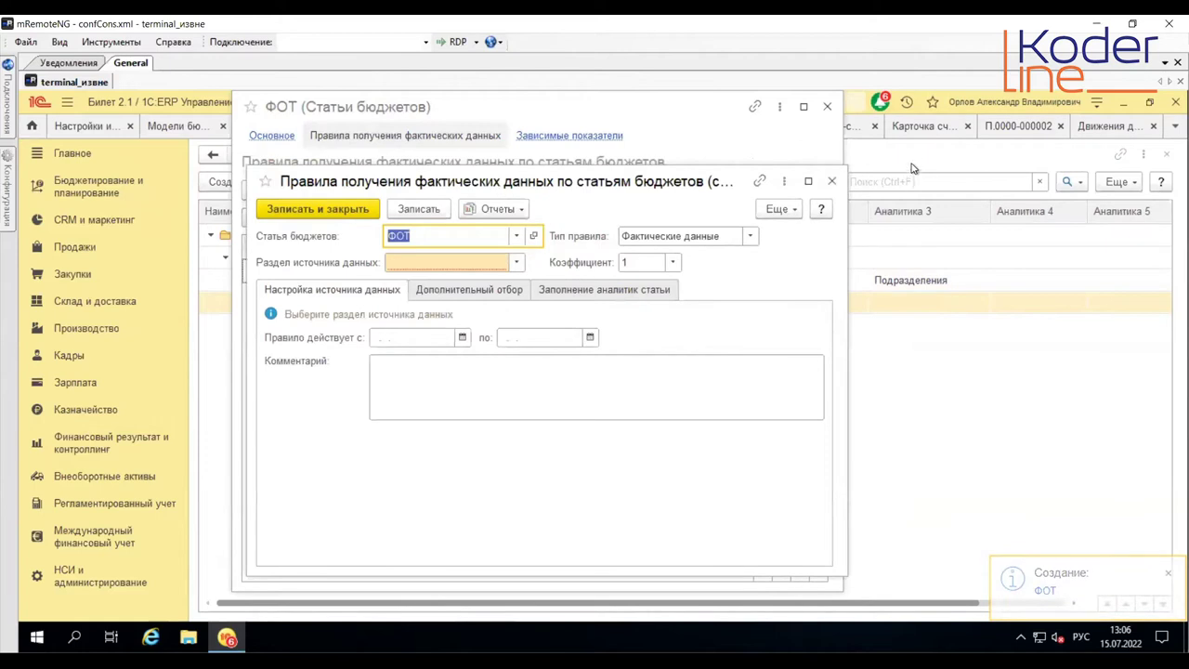
Step: From the account 44 turnover sheet, drill down the debit turnover of «Заработная плата (коммерч.)» to its «Отражение зарплаты в финансовом учете» document
{"action": "left_click", "coordinate": [853, 127]}
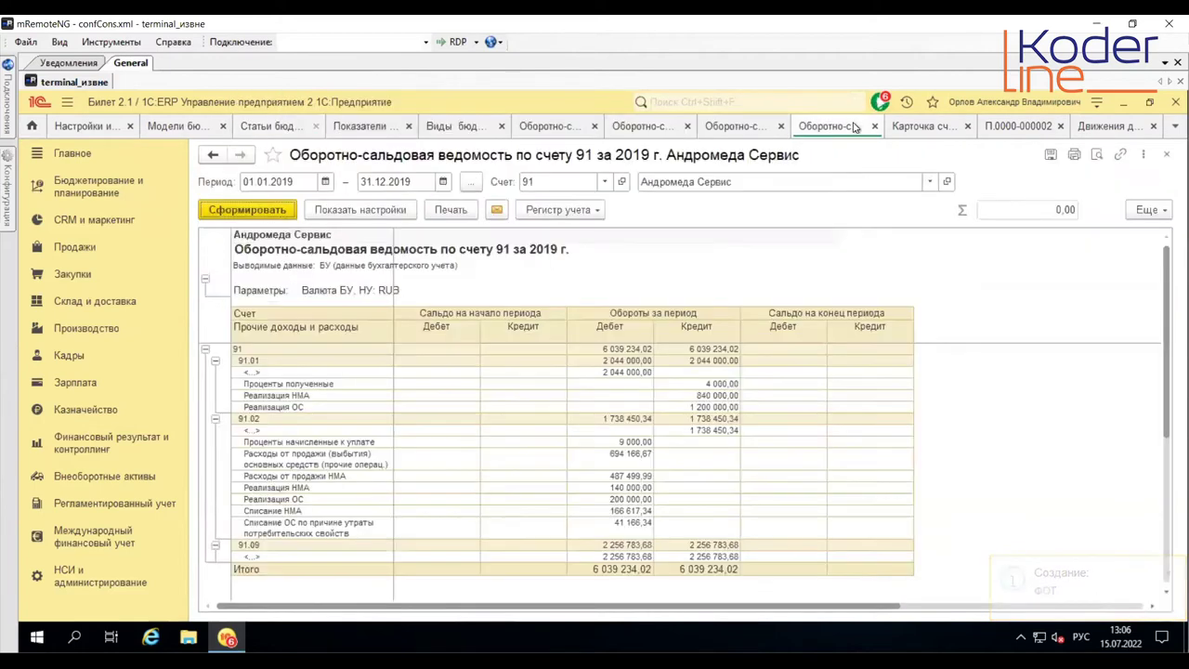
{"action": "left_click", "coordinate": [732, 127]}
{"action": "left_click", "coordinate": [619, 127]}
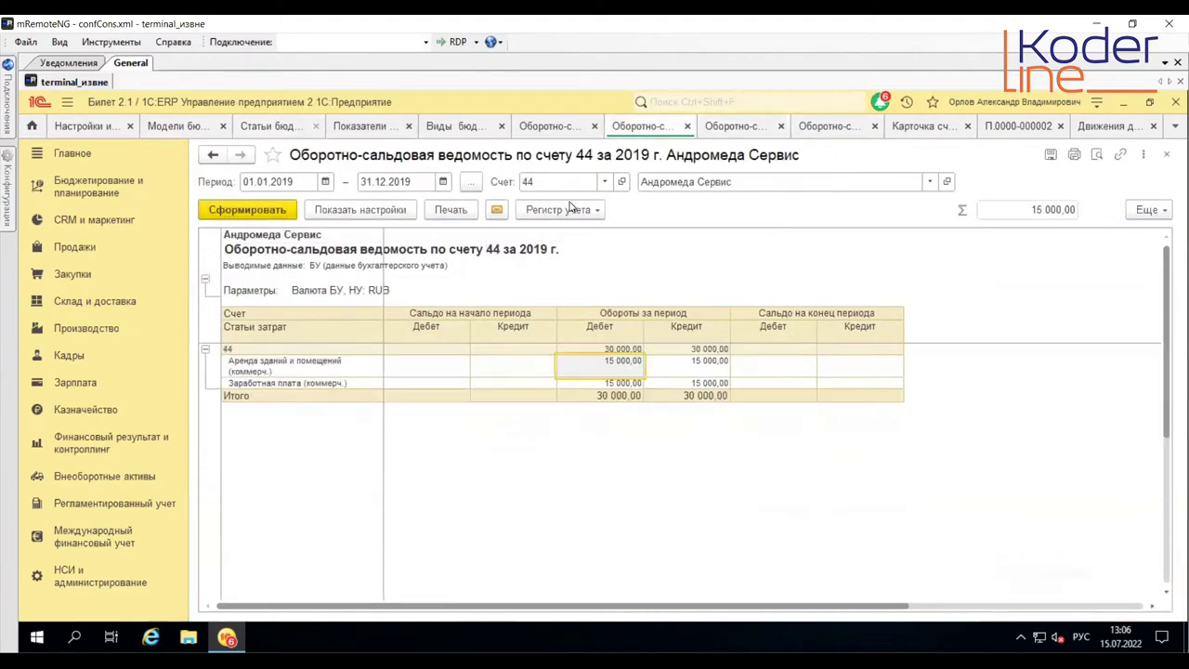
{"action": "left_click", "coordinate": [334, 383]}
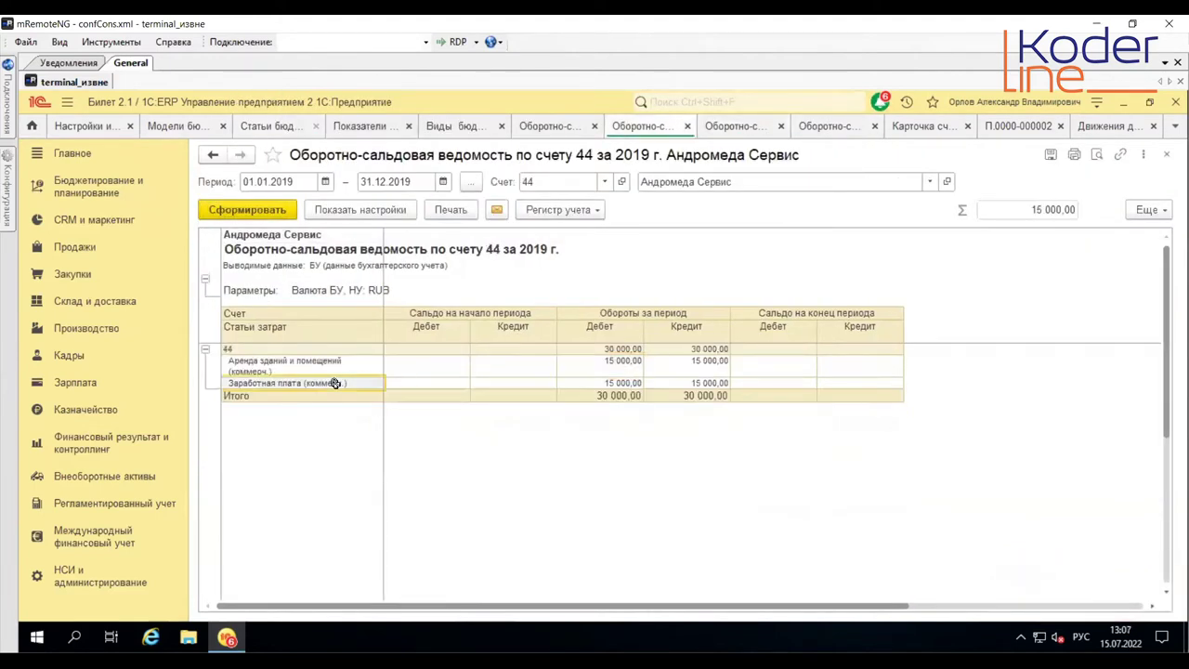
{"action": "left_click", "coordinate": [612, 383]}
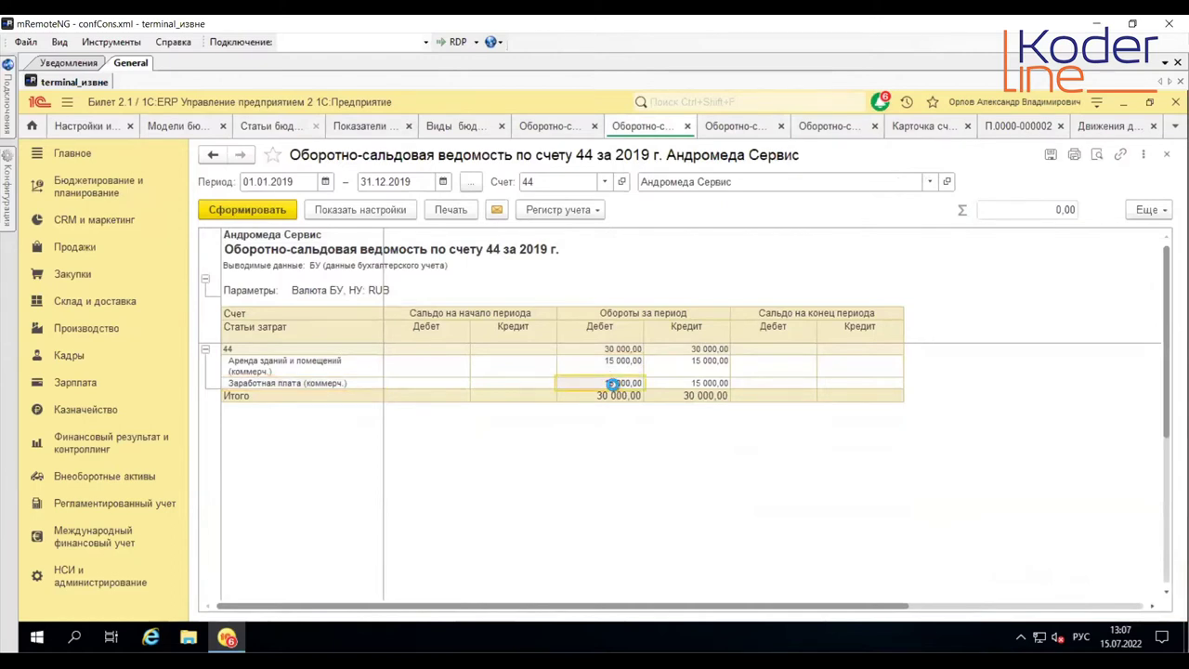
{"action": "double_click", "coordinate": [612, 383]}
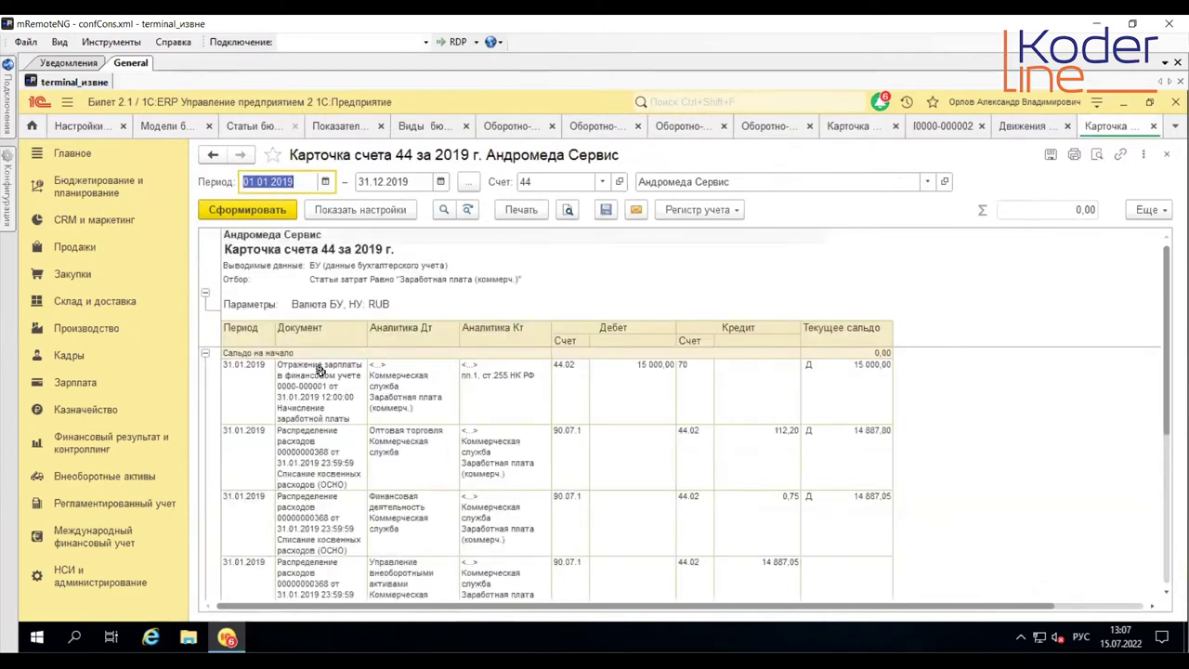
{"action": "left_click", "coordinate": [320, 370]}
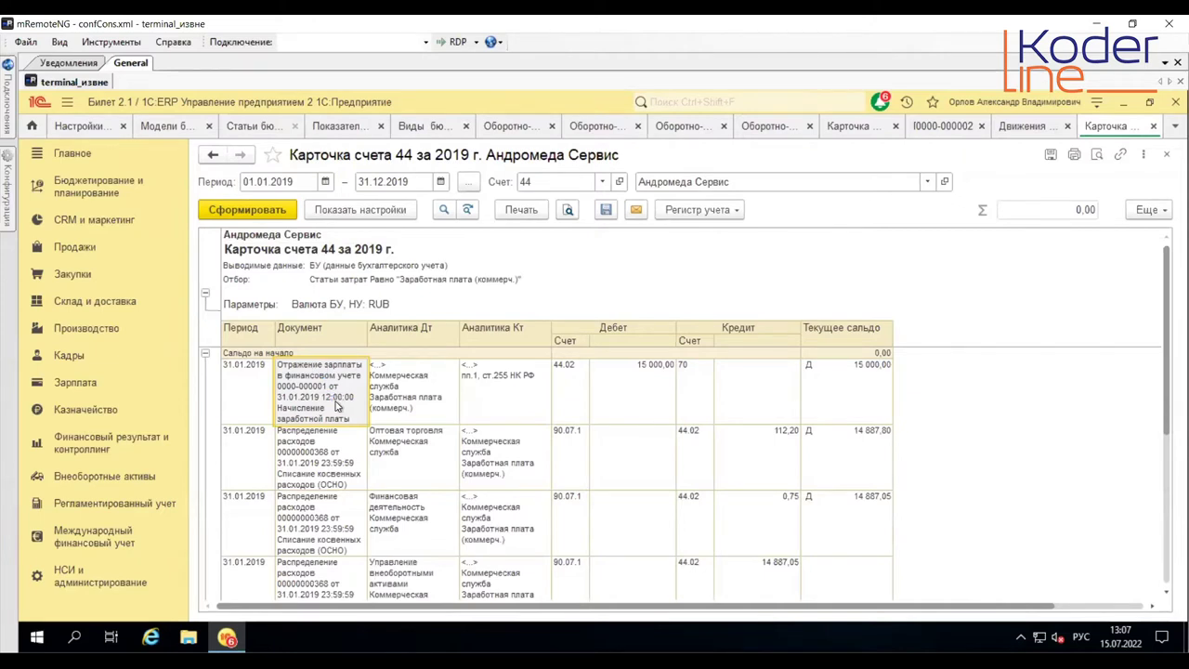
Step: Generate the payroll document's movements report and copy the business operation «Отражение заработной платы» from the «Движения Доходы/Расходы - Прочие активы/пассивы» register
{"action": "left_click", "coordinate": [674, 183]}
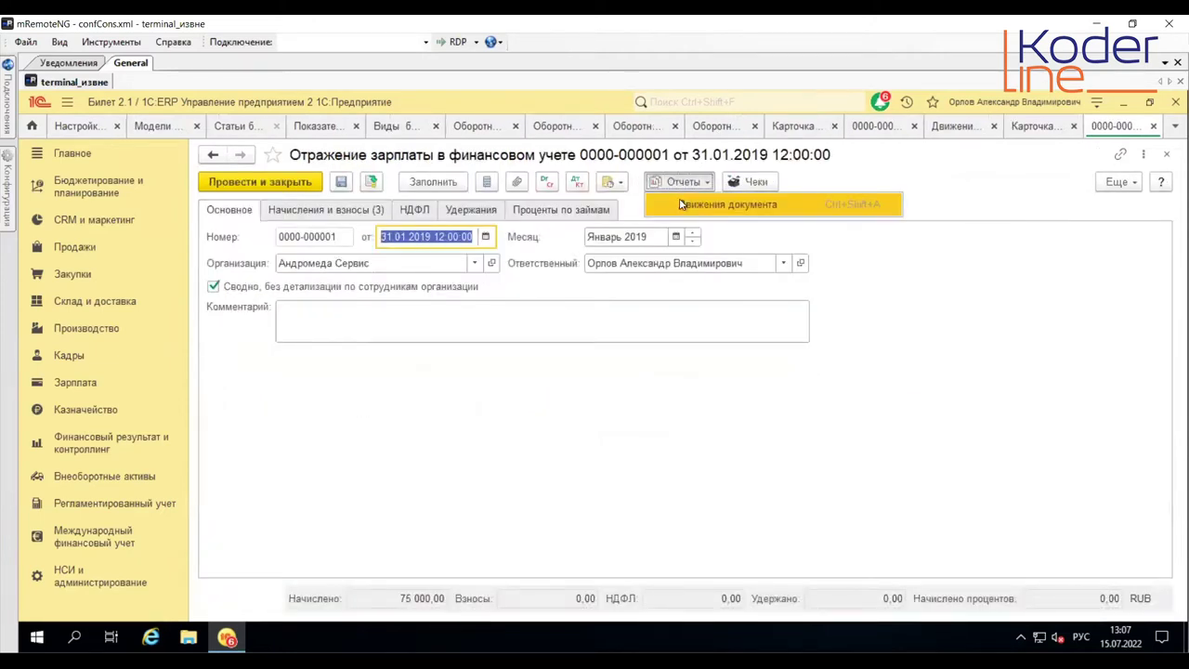
{"action": "left_click", "coordinate": [685, 203]}
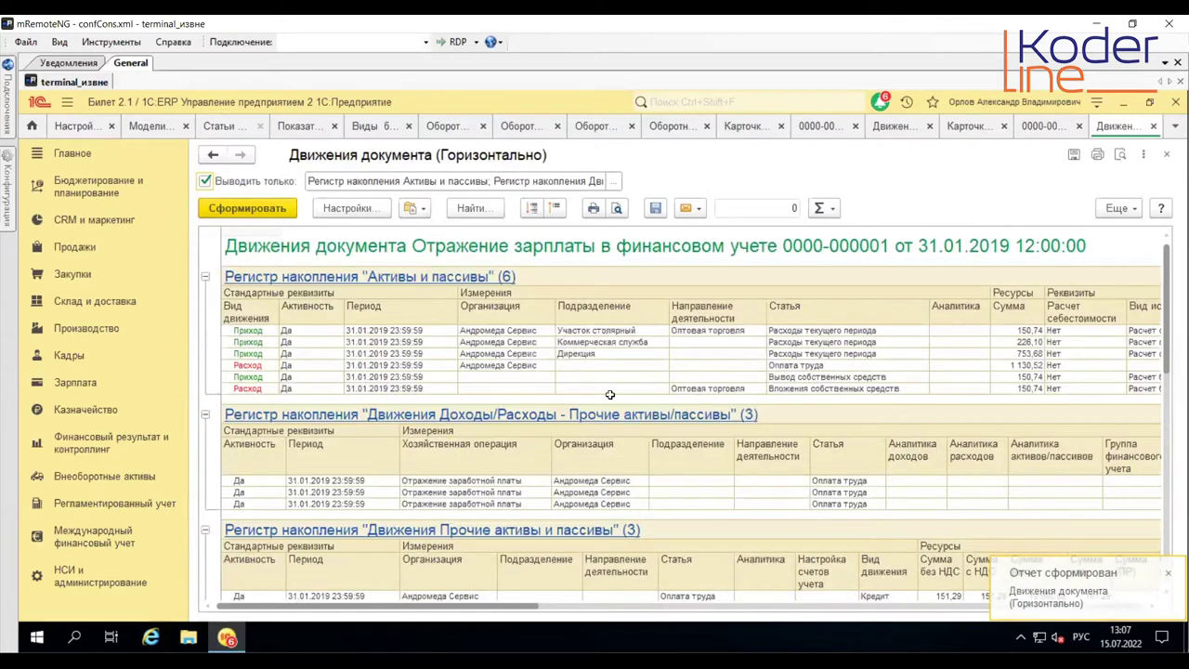
{"action": "left_click", "coordinate": [472, 482]}
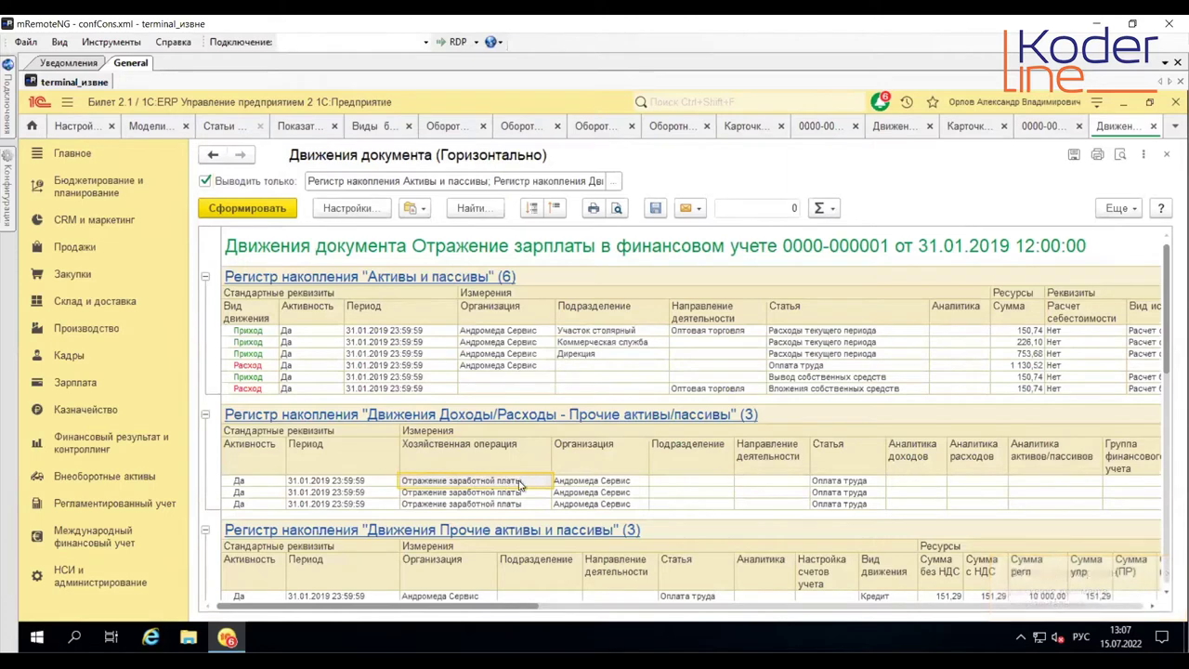
{"action": "right_click", "coordinate": [522, 481]}
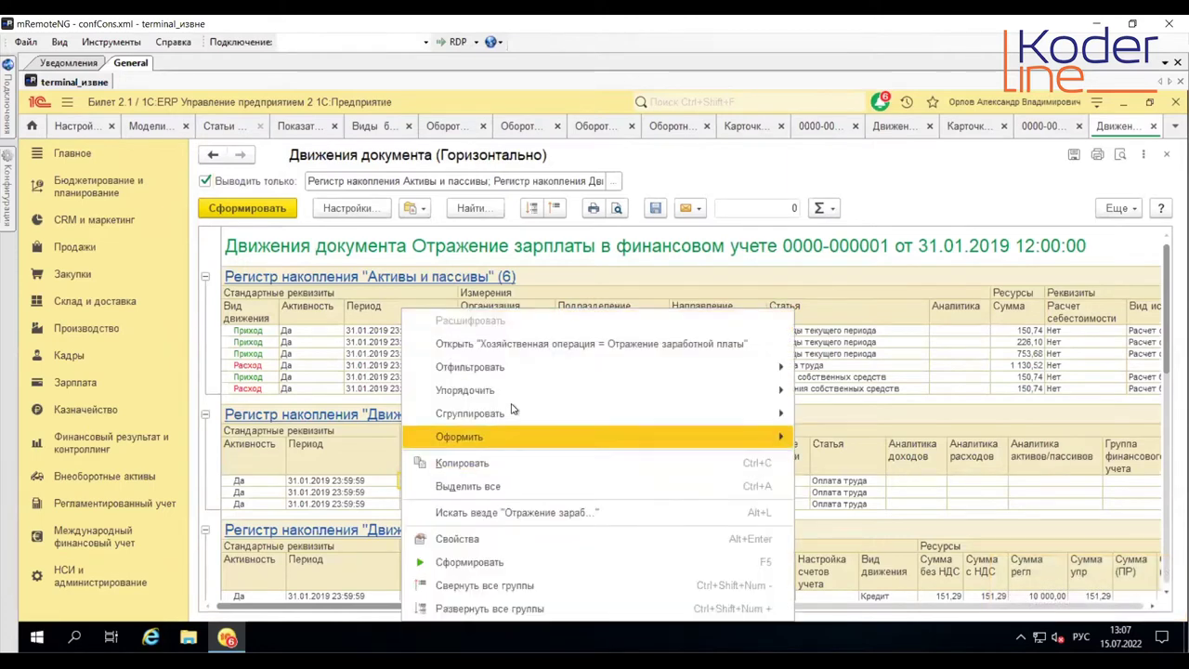
{"action": "left_click", "coordinate": [511, 461]}
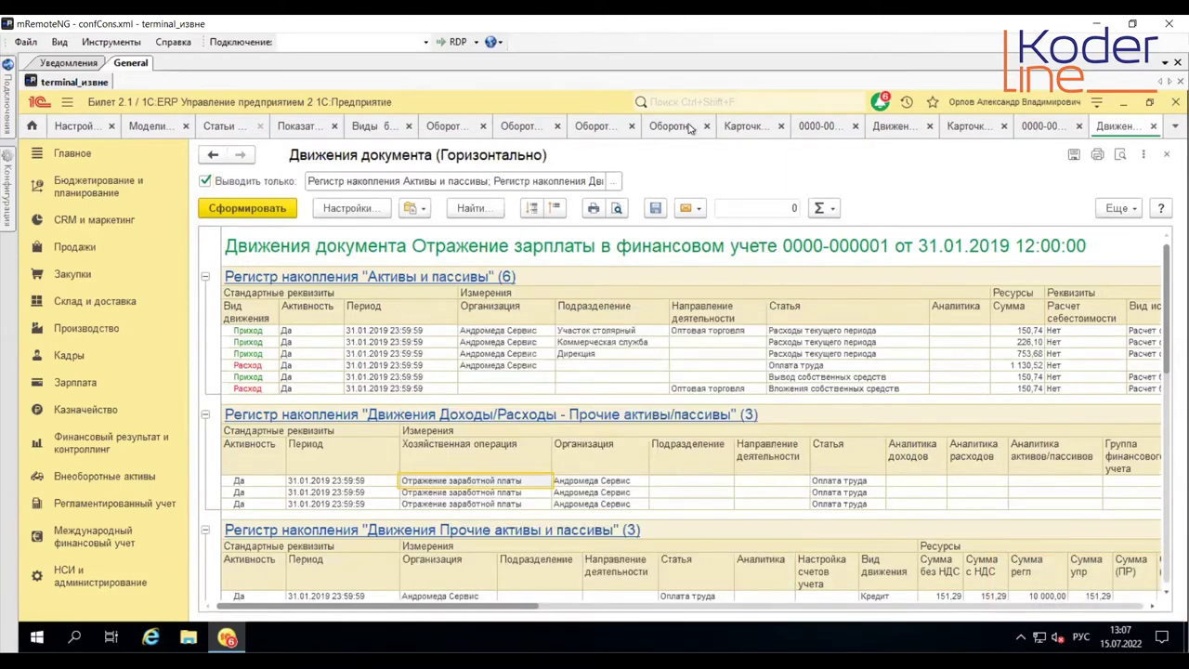
Step: In the unsaved «ФОТ» rule, set the data source section to «Оперативный учет» and the business operation to «Отражение заработной платы»
{"action": "left_click", "coordinate": [230, 128]}
{"action": "left_click", "coordinate": [447, 261]}
{"action": "left_click", "coordinate": [460, 284]}
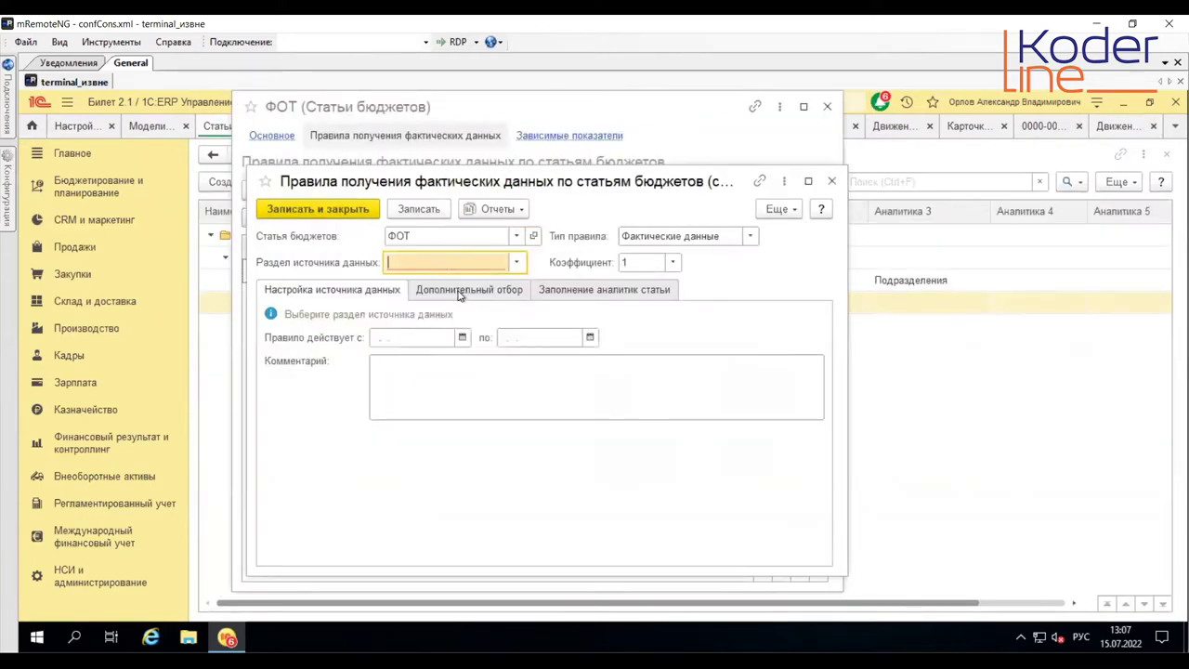
{"action": "left_click", "coordinate": [447, 316]}
{"action": "type", "text": "Отражение заработной платы"}
{"action": "key", "text": "Return"}
{"action": "key", "text": "Return"}
{"action": "left_click", "coordinate": [570, 343]}
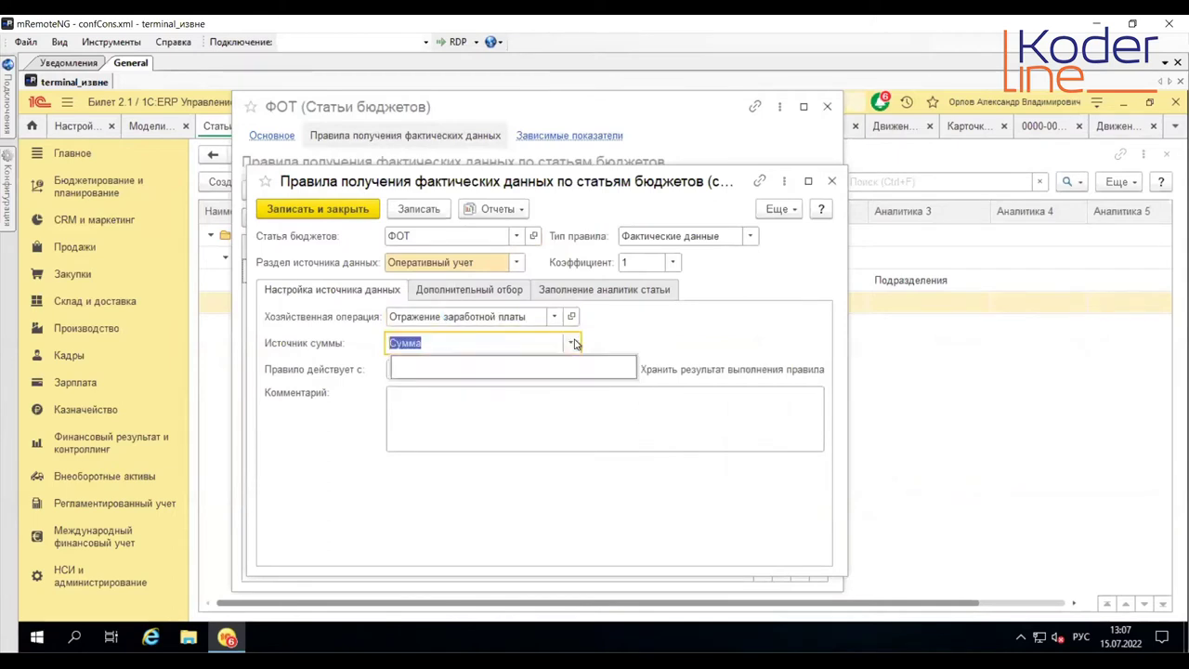
{"action": "left_click", "coordinate": [570, 342]}
Step: Add an additional filter to the «ФОТ» rule on the field «Статья» and choose «Статья расходов» as its value type
{"action": "left_click", "coordinate": [483, 289]}
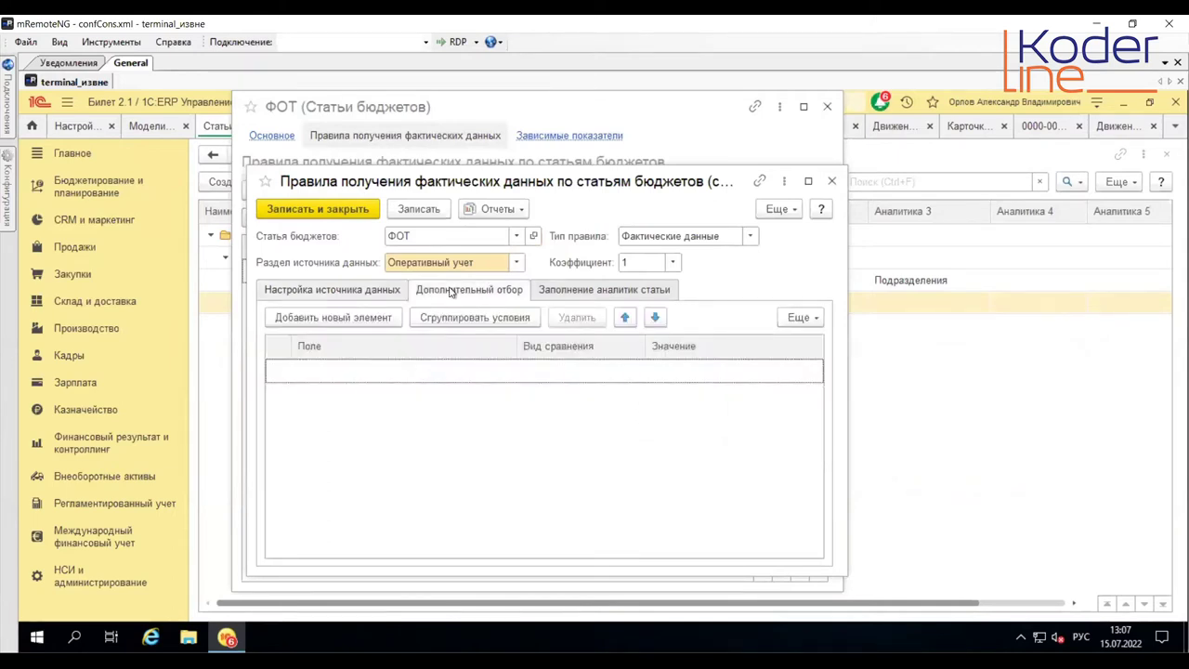
{"action": "left_click", "coordinate": [291, 319]}
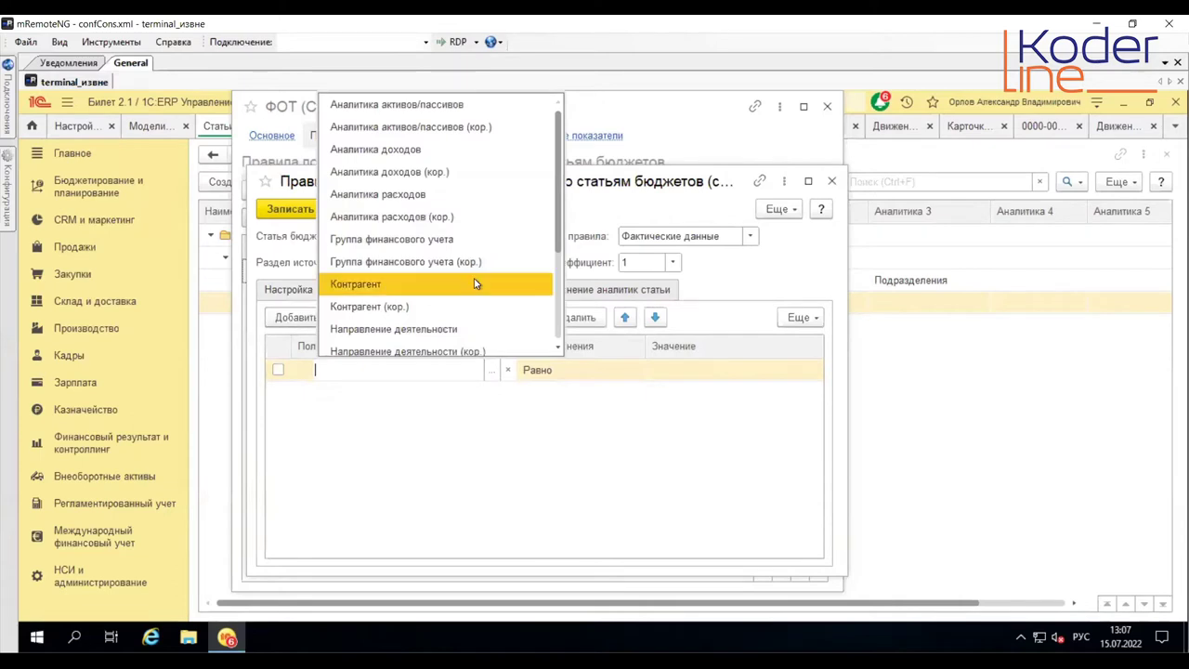
{"action": "scroll", "coordinate": [474, 280], "scroll_direction": "down", "scroll_amount": 3}
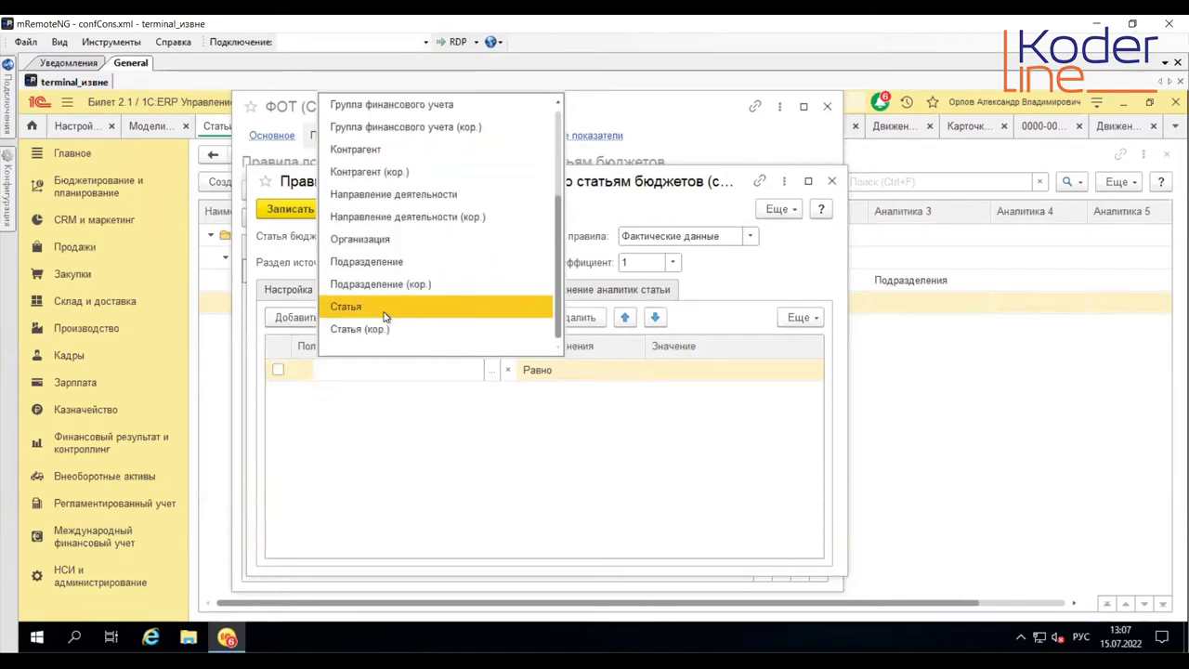
{"action": "left_click", "coordinate": [384, 308]}
{"action": "left_click", "coordinate": [744, 365]}
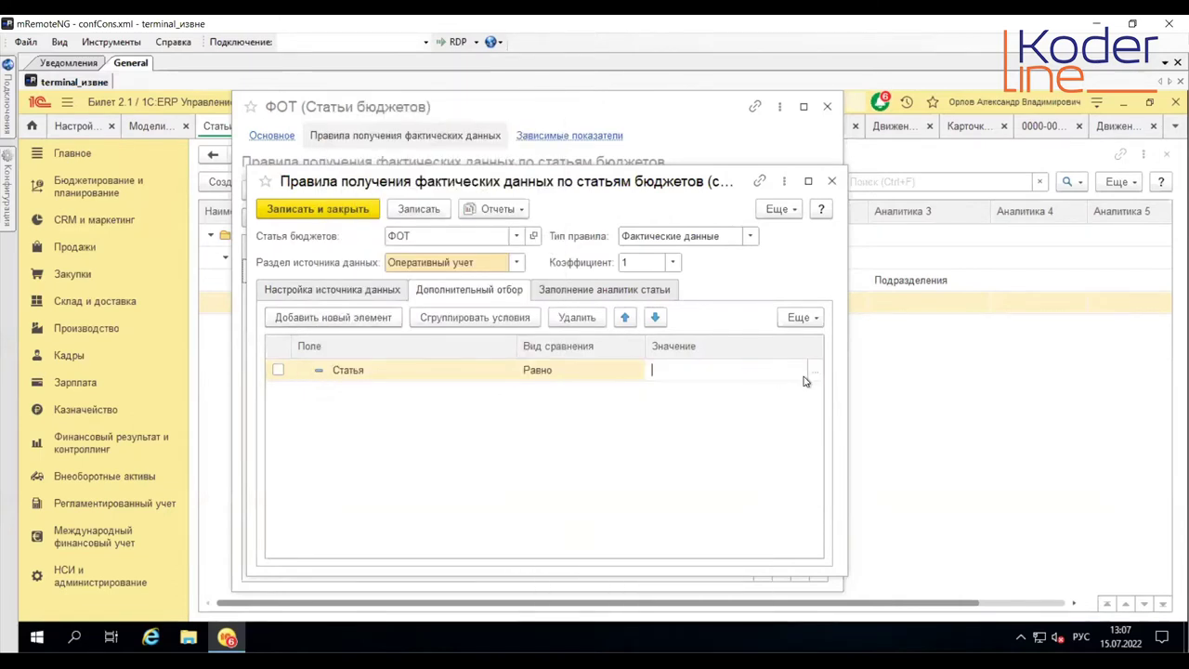
{"action": "left_click", "coordinate": [819, 374]}
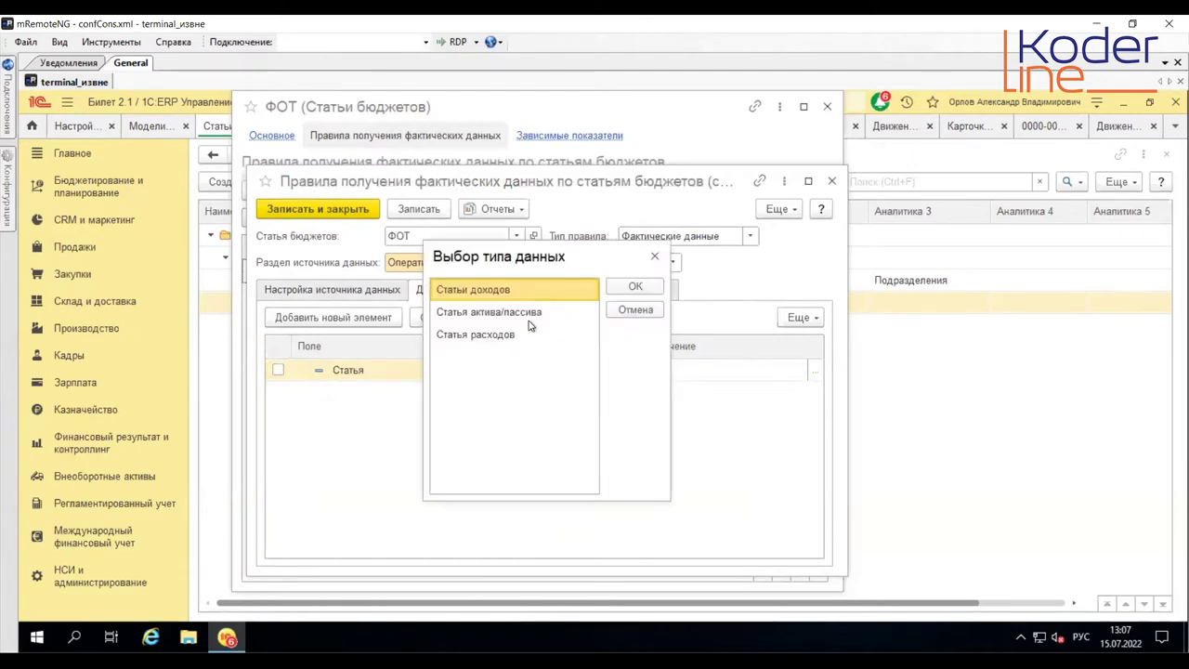
{"action": "left_click", "coordinate": [520, 336]}
{"action": "left_click", "coordinate": [615, 287]}
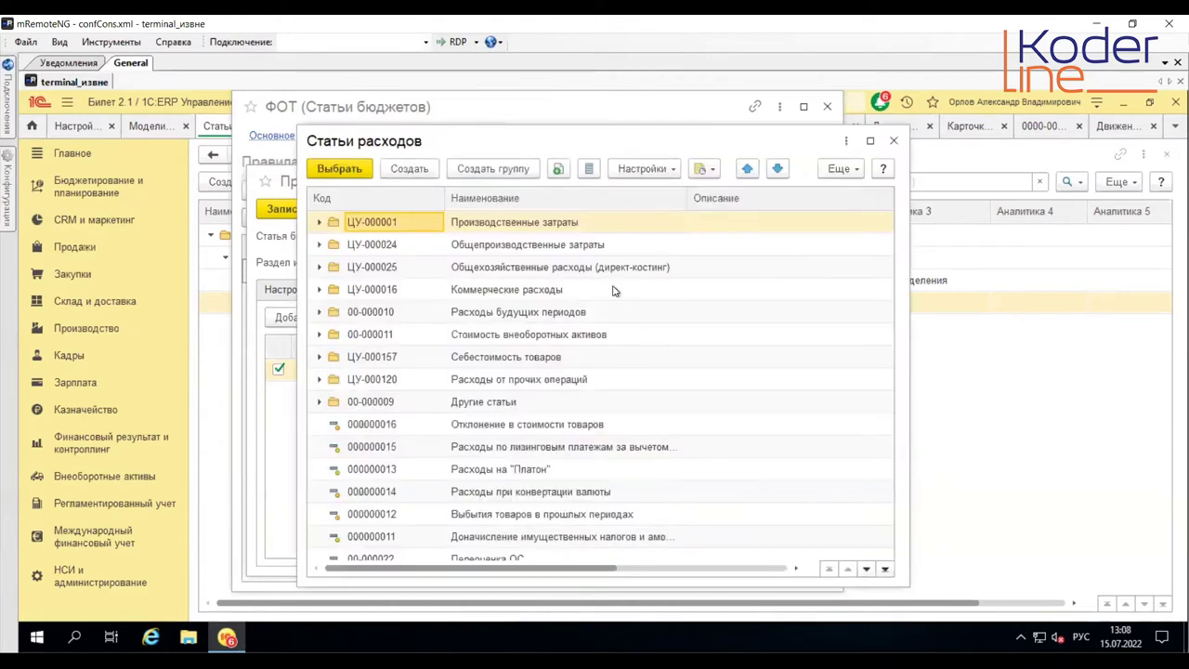
Step: Try to find the salary item among the expense items by searching names for «оплата», and clear the search
{"action": "left_click", "coordinate": [591, 268]}
{"action": "double_click", "coordinate": [589, 267]}
{"action": "key", "text": "ctrl+f"}
{"action": "type", "text": "оплата"}
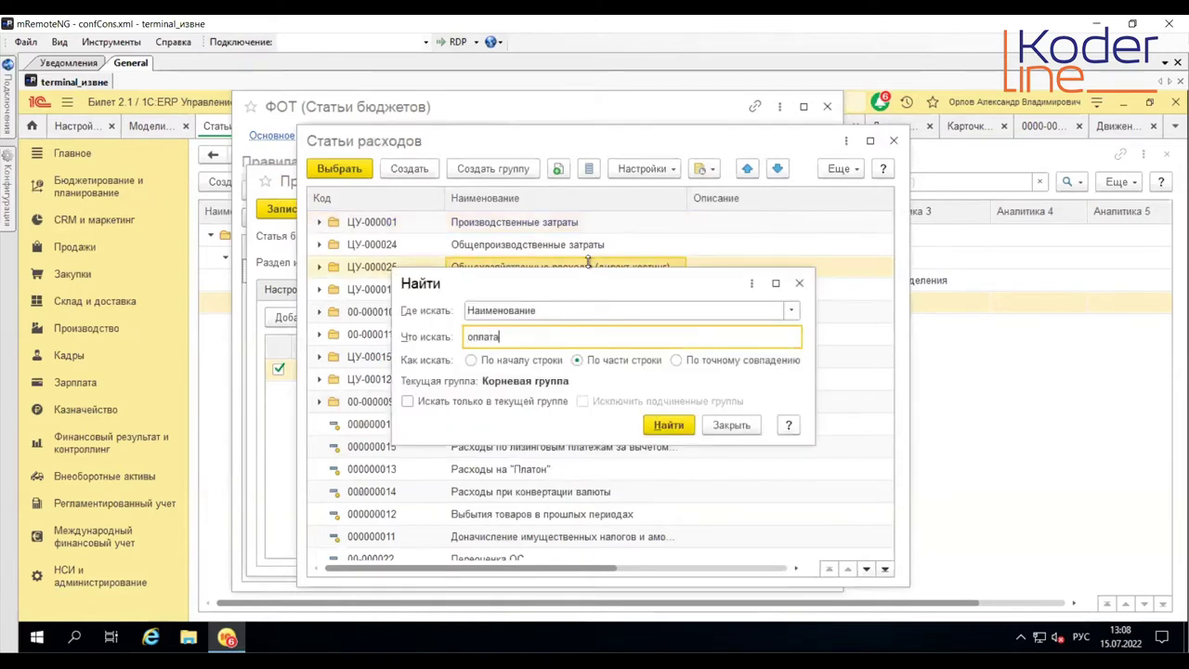
{"action": "key", "text": "Return"}
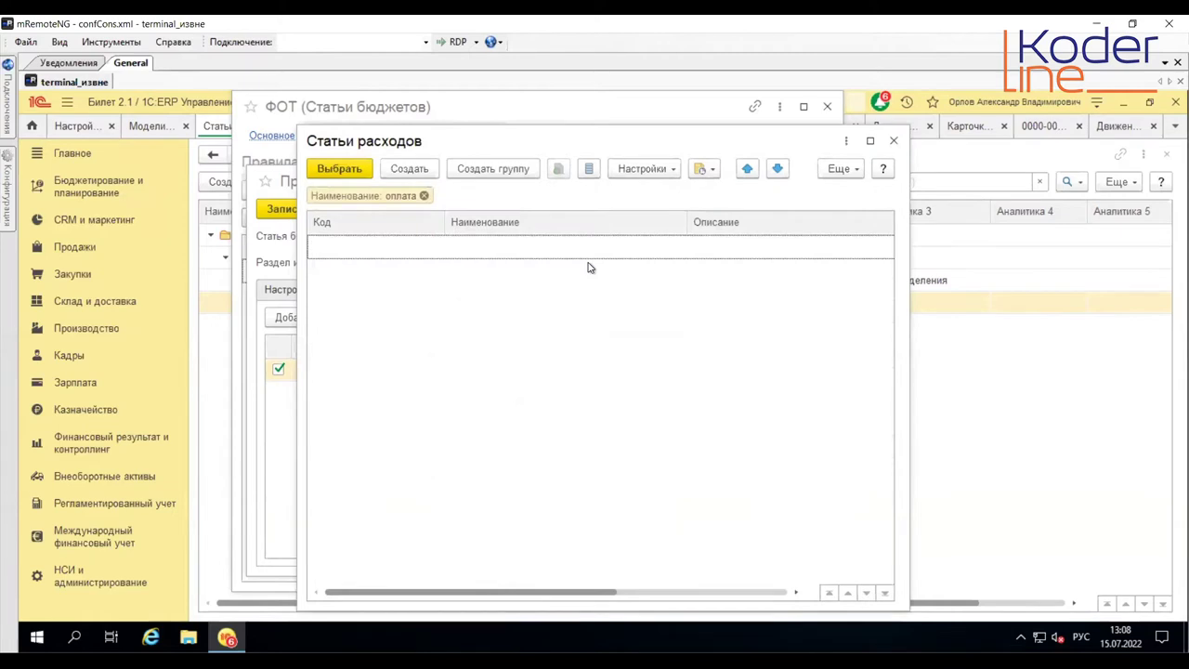
{"action": "left_click", "coordinate": [424, 195]}
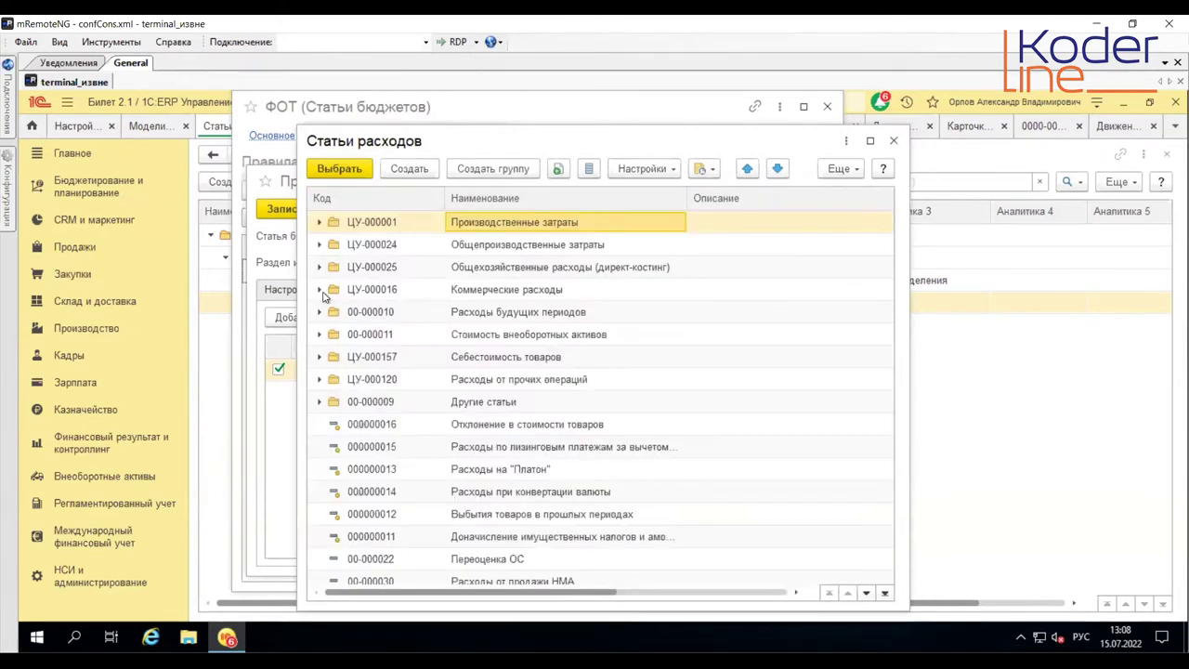
Step: Copy the expense item name «Заработная плата (коммерч.)» from the account 44 turnover balance sheet
{"action": "left_click", "coordinate": [320, 290]}
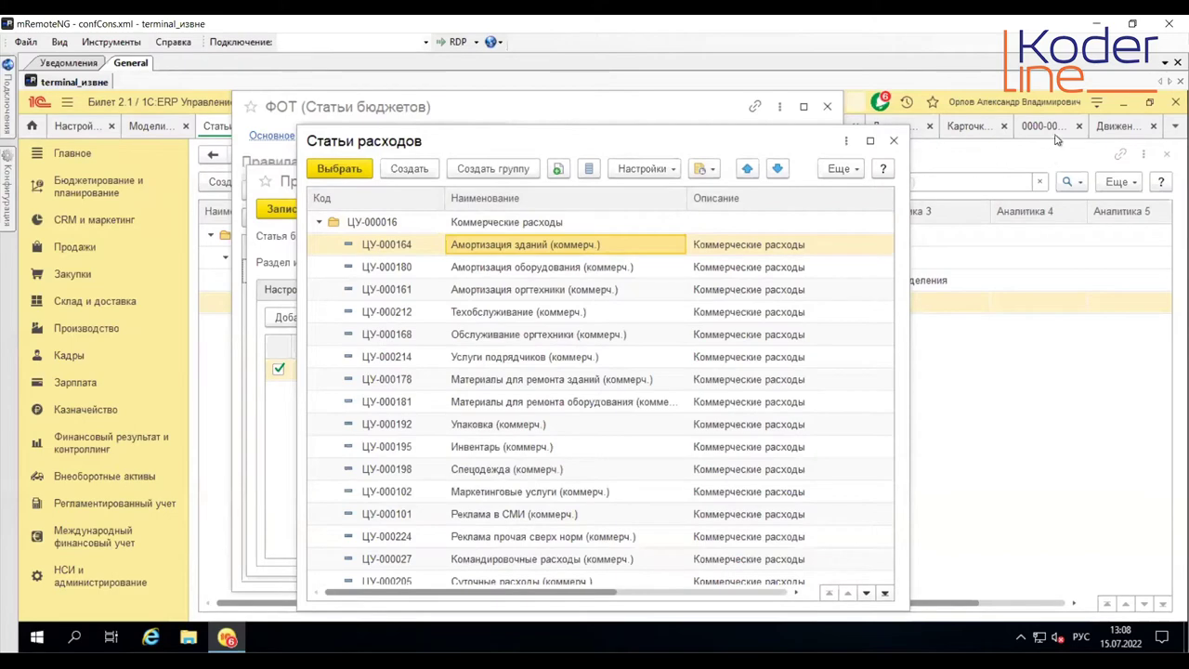
{"action": "left_click_drag", "start_coordinate": [799, 135], "coordinate": [576, 135]}
{"action": "left_click", "coordinate": [673, 140]}
{"action": "left_click", "coordinate": [596, 128]}
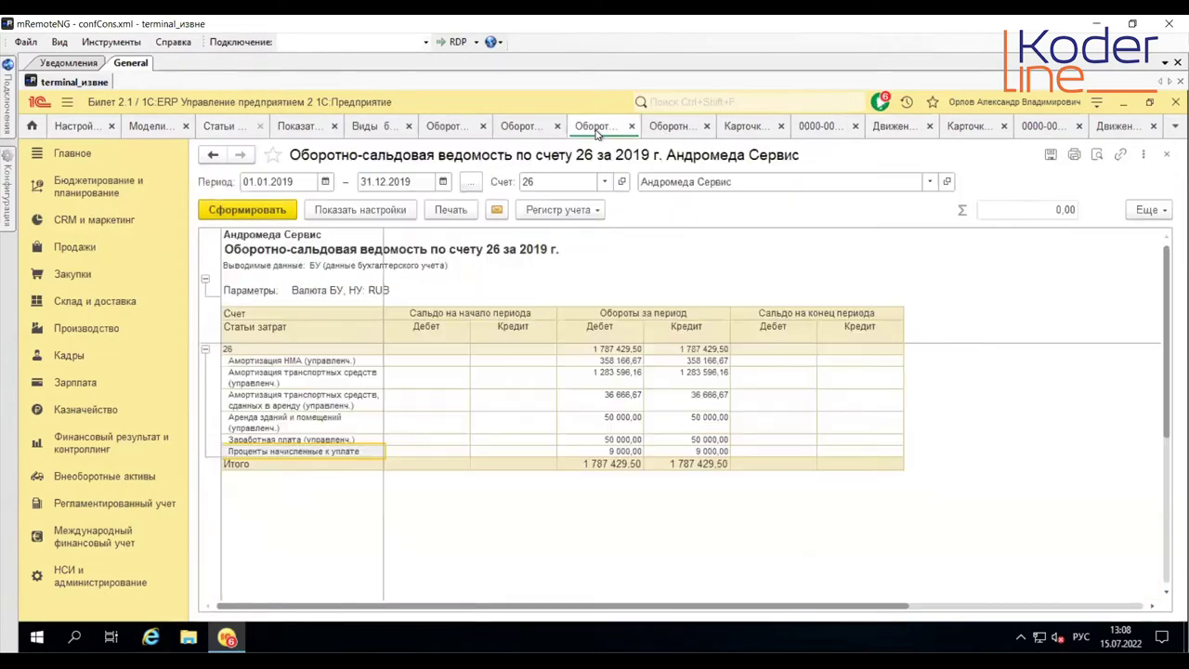
{"action": "left_click", "coordinate": [531, 127]}
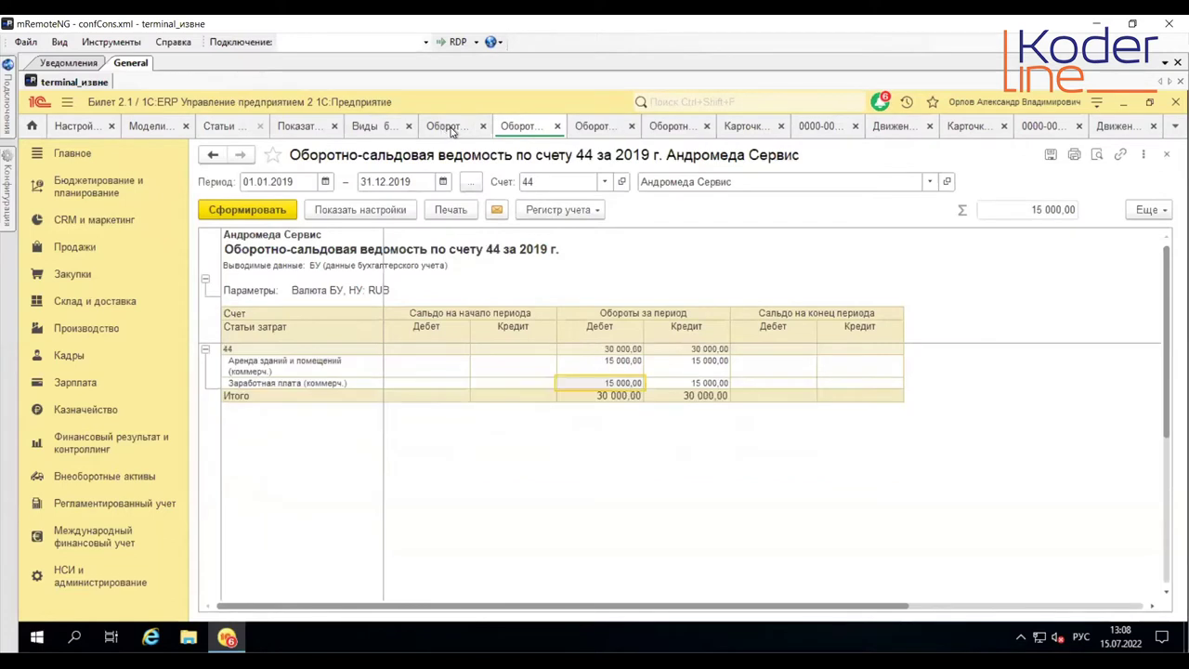
{"action": "left_click", "coordinate": [314, 383]}
{"action": "right_click", "coordinate": [314, 383]}
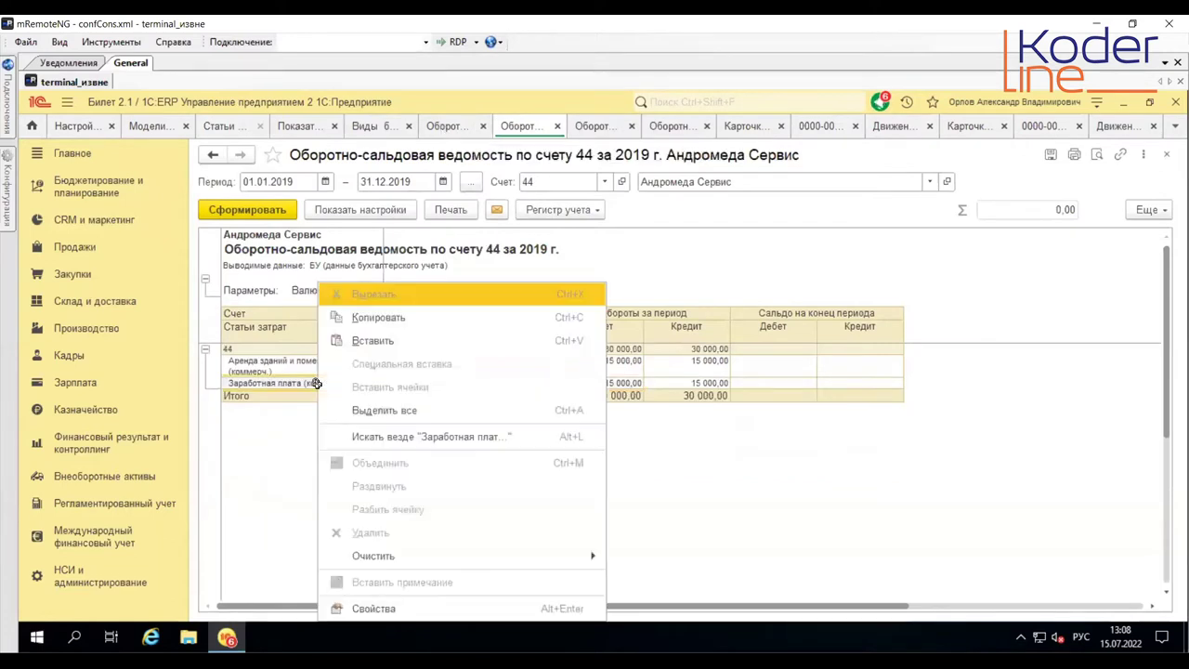
{"action": "left_click", "coordinate": [392, 318]}
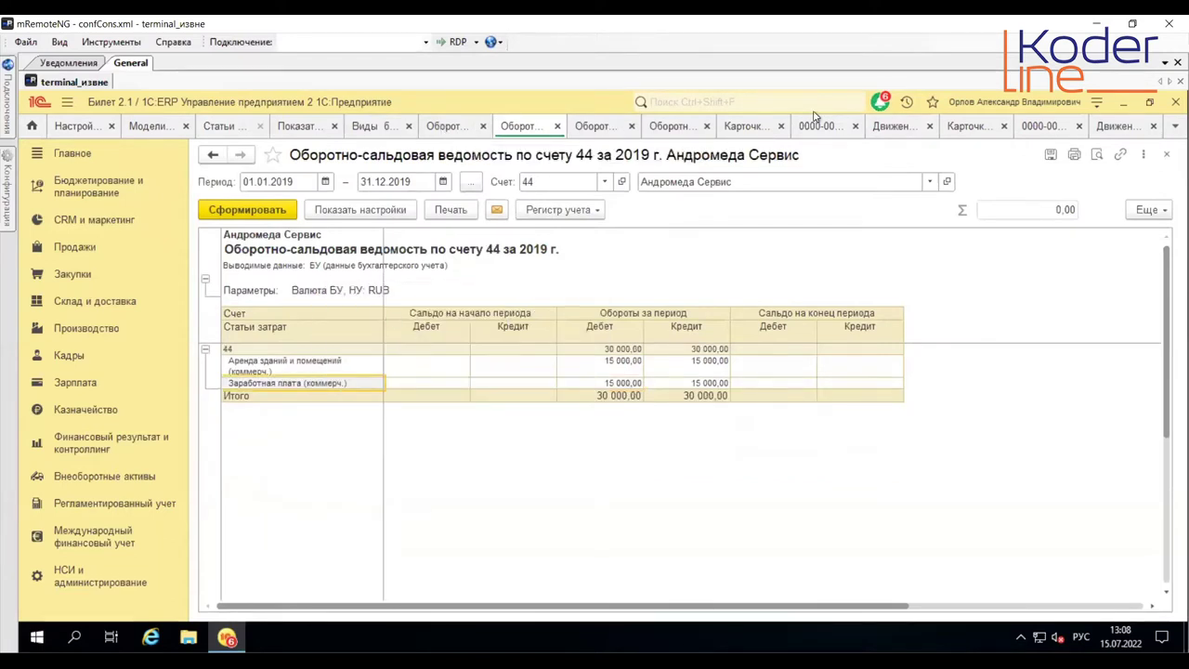
Step: Search the expense items for «Заработная плата (коммерч.)» and choose it as the value of the «ФОТ» rule's «Статья» filter
{"action": "left_click", "coordinate": [219, 126]}
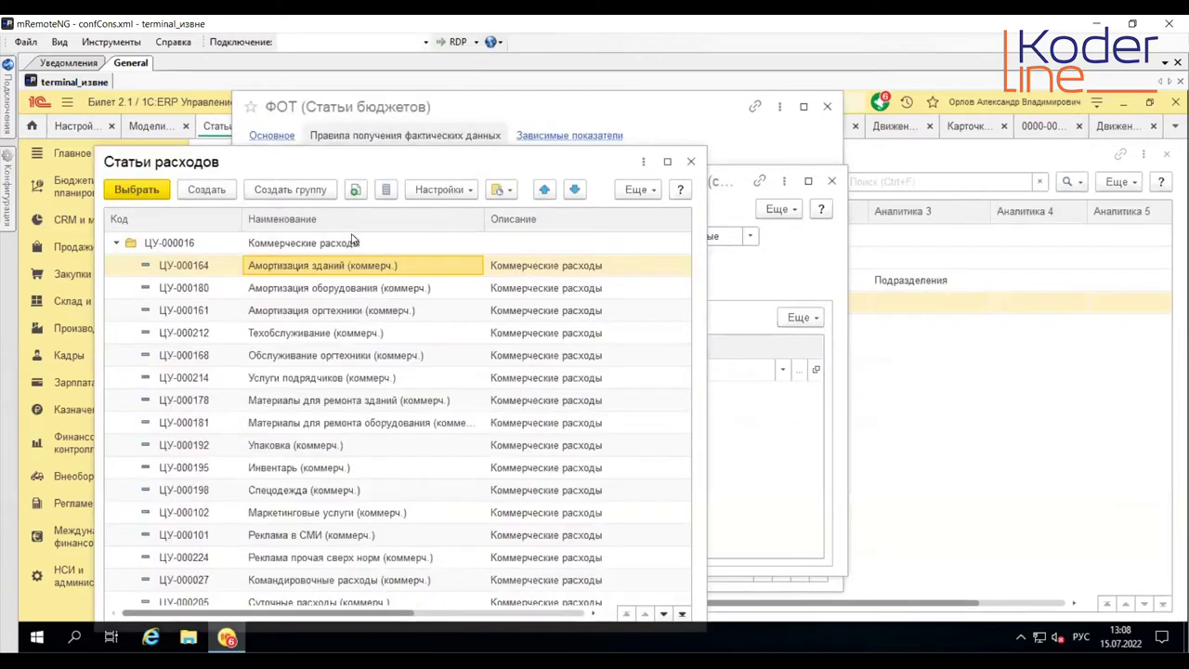
{"action": "left_click", "coordinate": [353, 354]}
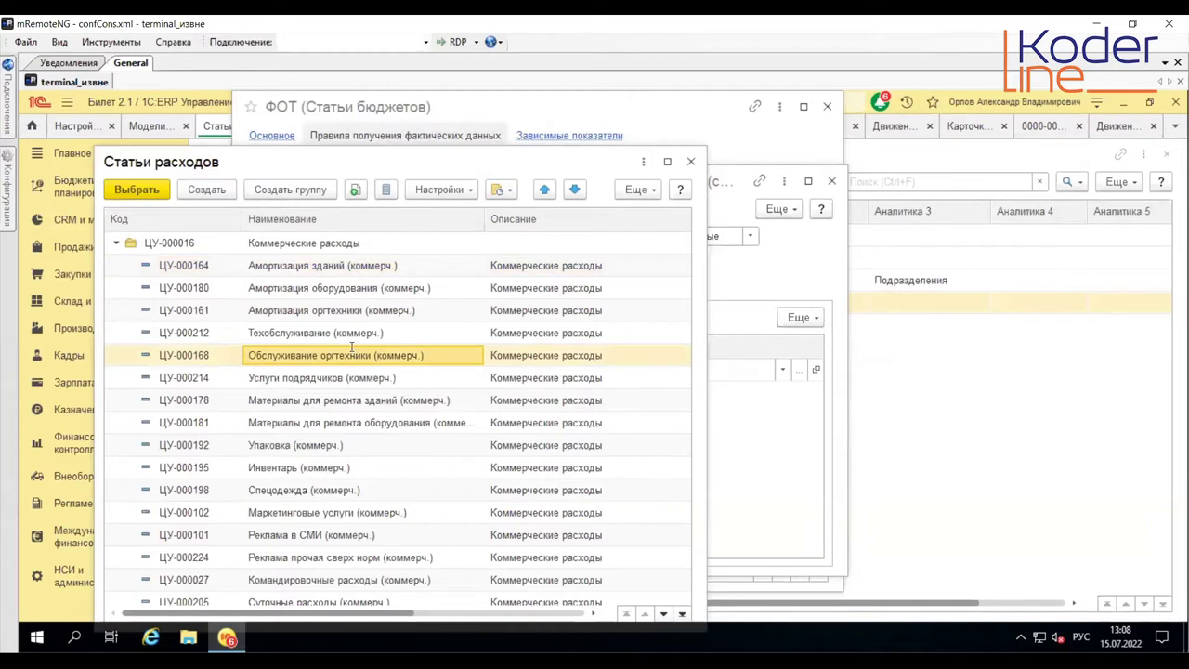
{"action": "key", "text": "ctrl+f"}
{"action": "type", "text": "Заработная плата (коммерч.)"}
{"action": "key", "text": "Return"}
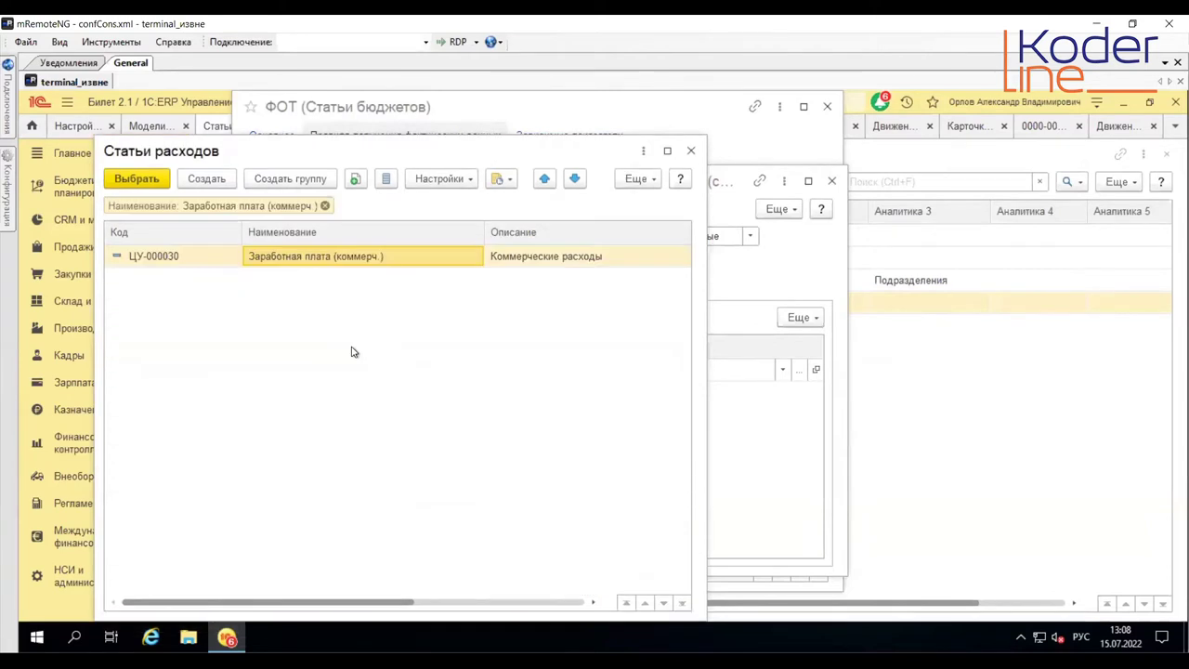
{"action": "double_click", "coordinate": [332, 258]}
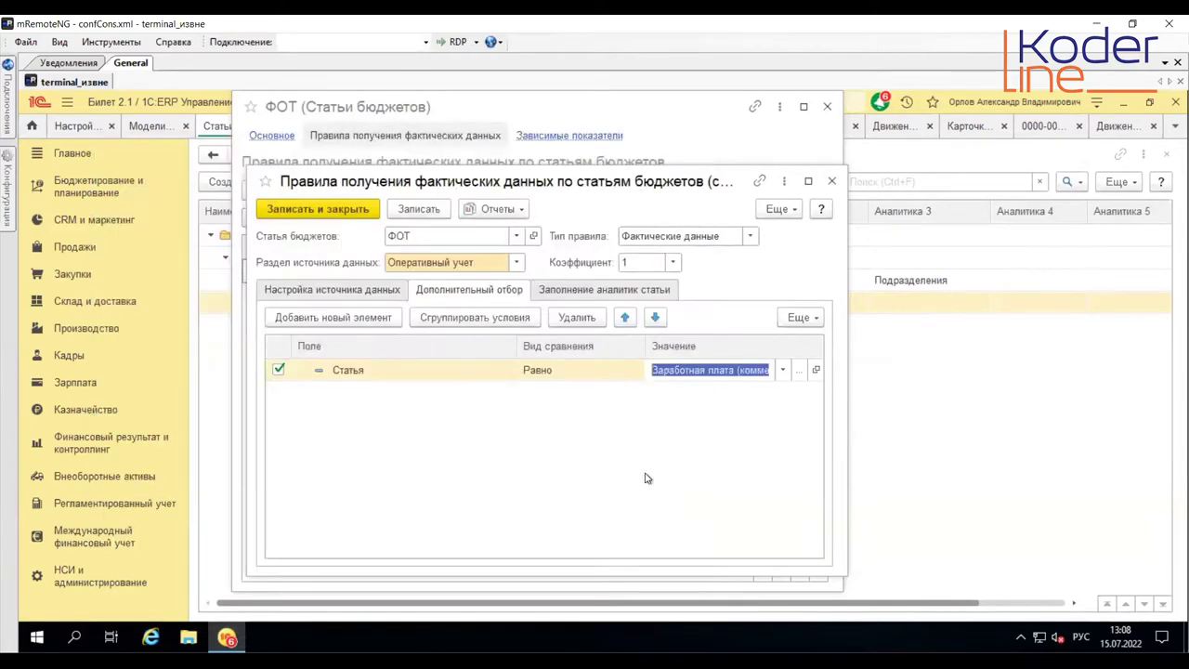
Step: Save and close the «ФОТ» actual data rule, and save and close the «ФОТ» budget item
{"action": "left_click", "coordinate": [337, 208]}
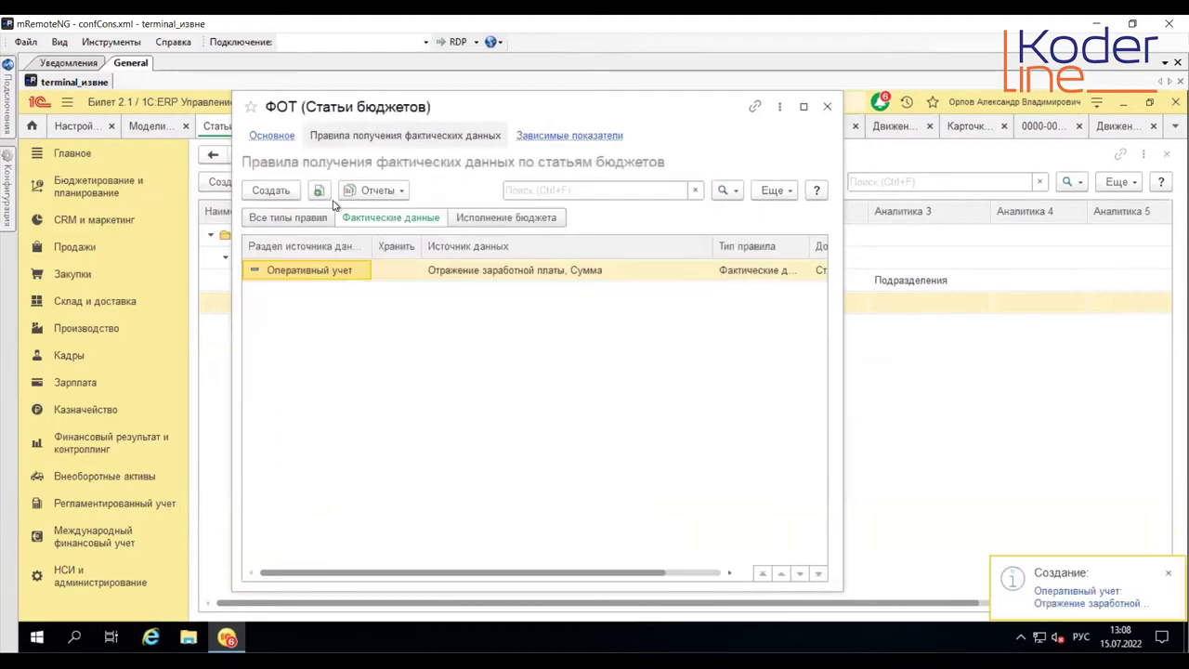
{"action": "left_click", "coordinate": [266, 136]}
{"action": "left_click", "coordinate": [291, 173]}
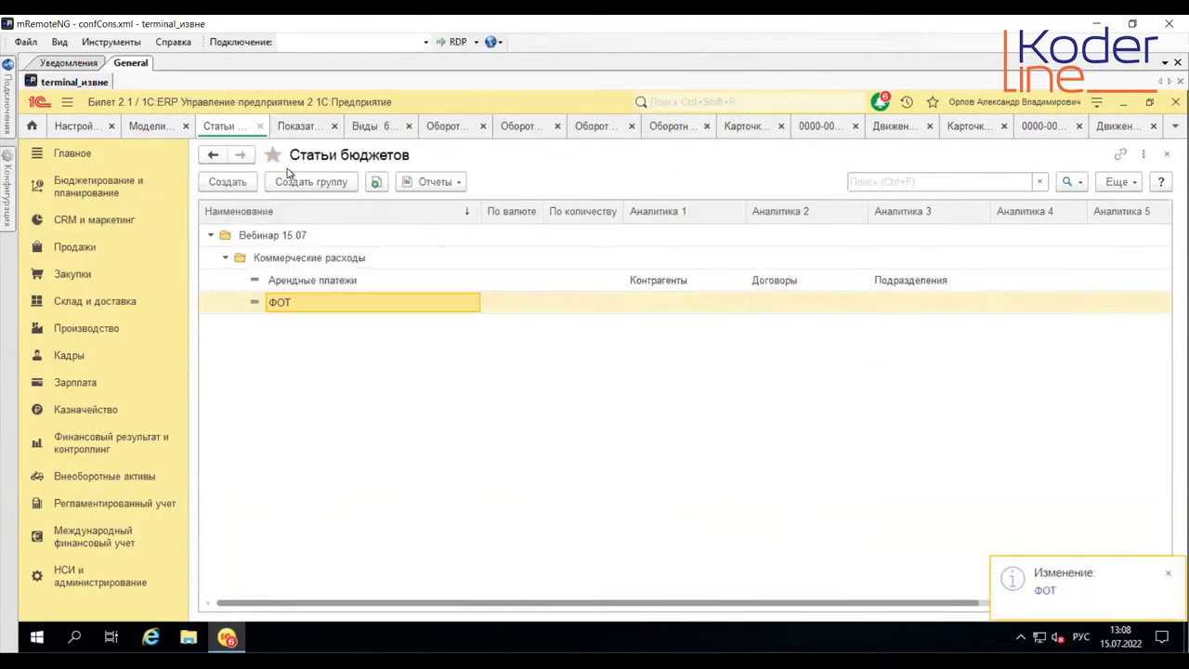
Step: Open the budget item «Арендные платежи» and copy the expense item name «Аренда зданий и помещений (коммерч.)» from the account 44 turnover balance sheet
{"action": "left_click", "coordinate": [316, 284]}
{"action": "double_click", "coordinate": [316, 285]}
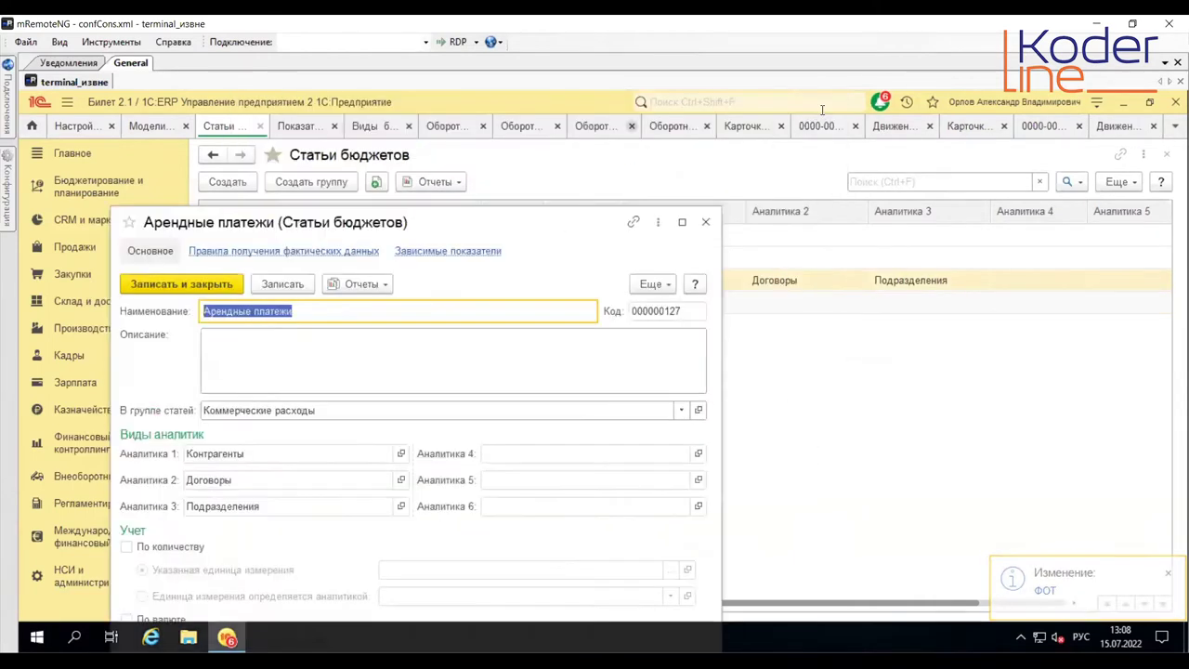
{"action": "left_click", "coordinate": [577, 130]}
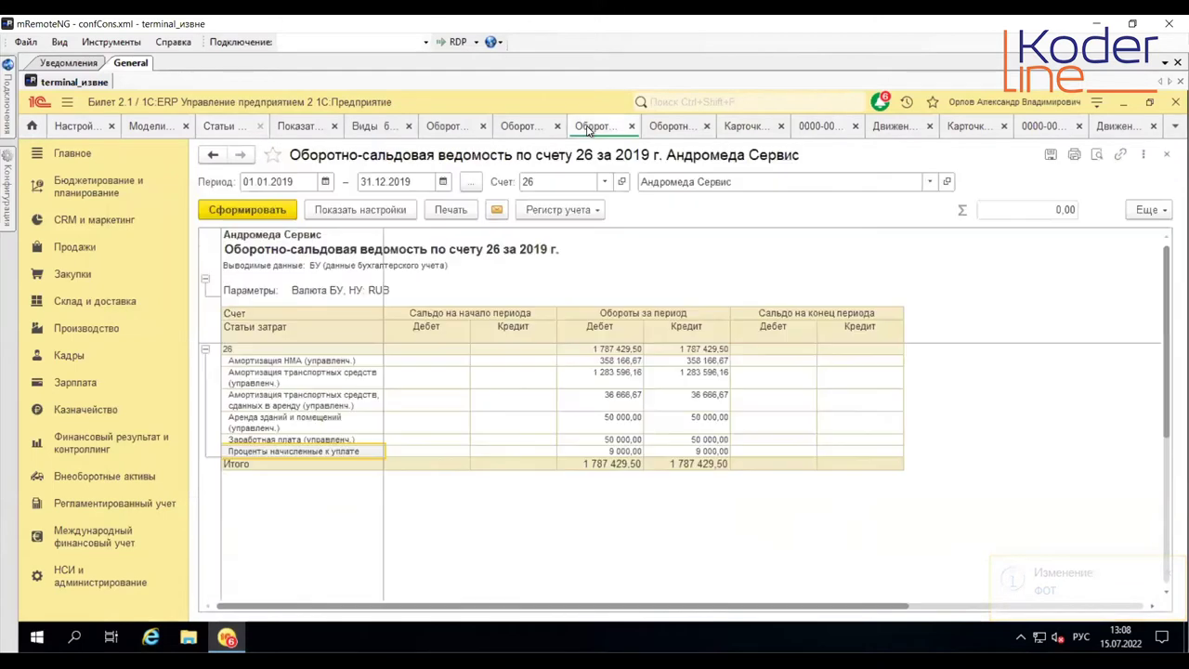
{"action": "left_click", "coordinate": [497, 131]}
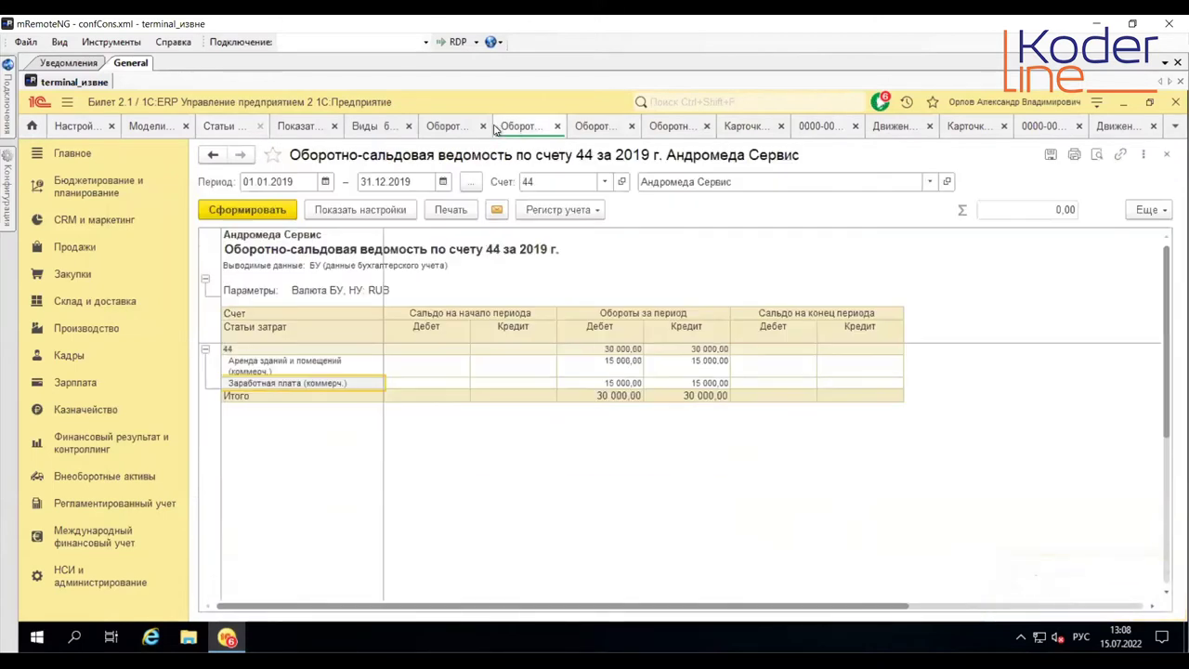
{"action": "right_click", "coordinate": [288, 365]}
{"action": "left_click", "coordinate": [353, 317]}
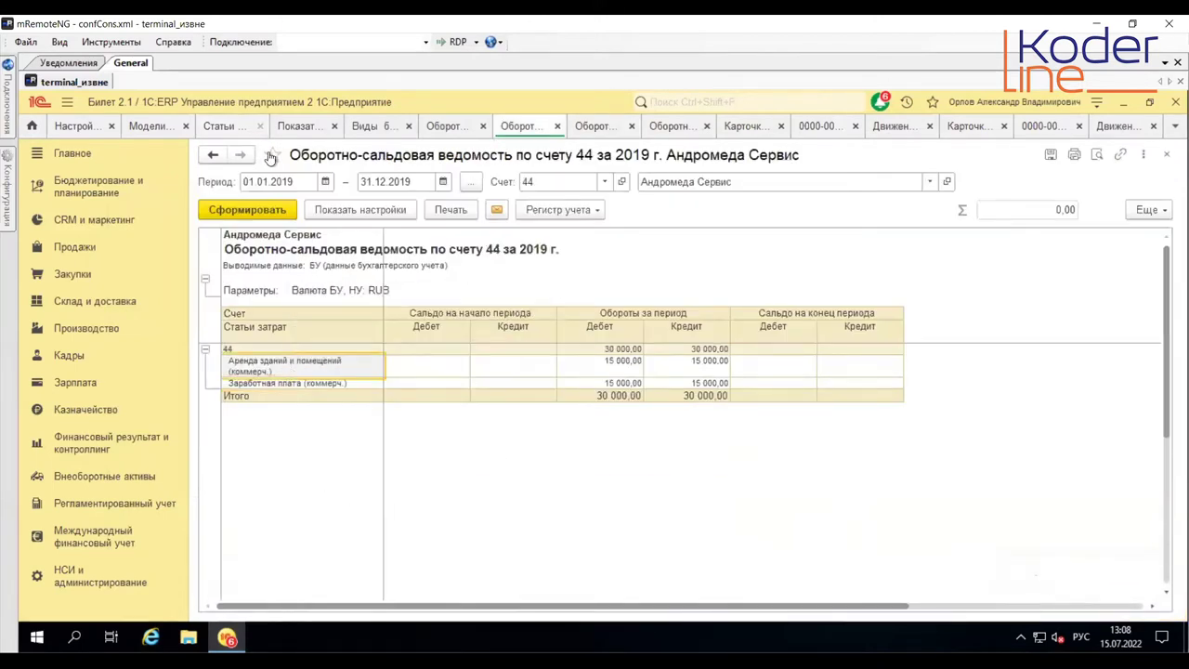
Step: In the operational accounting rule of «Арендные платежи», add an additional filter on the field «Статья» with the comparison «Равно»
{"action": "left_click", "coordinate": [220, 125]}
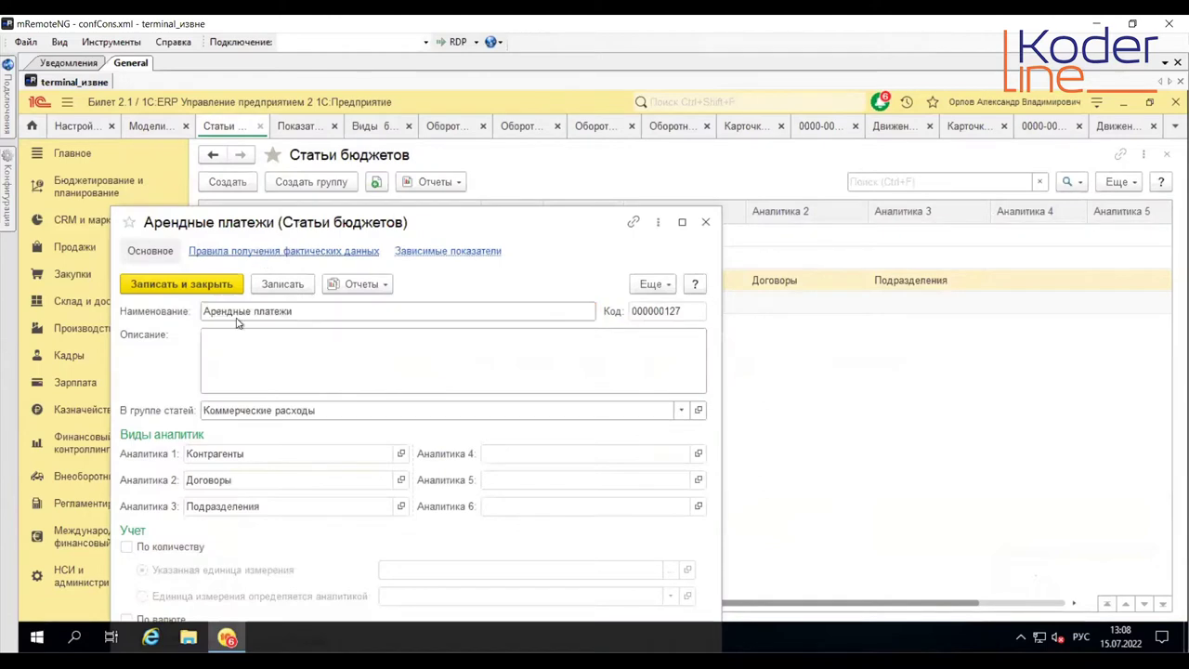
{"action": "left_click", "coordinate": [270, 251]}
{"action": "left_click", "coordinate": [320, 387]}
{"action": "double_click", "coordinate": [320, 388]}
{"action": "left_click", "coordinate": [469, 289]}
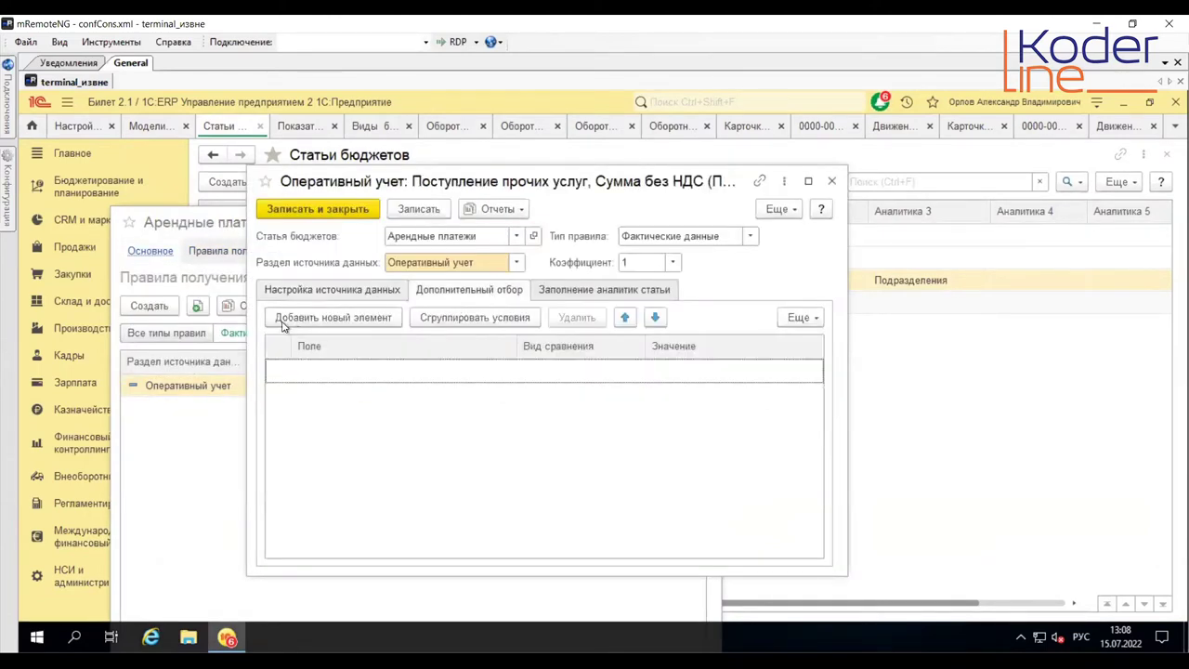
{"action": "left_click", "coordinate": [294, 319]}
{"action": "scroll", "coordinate": [387, 325], "scroll_direction": "down", "scroll_amount": 1}
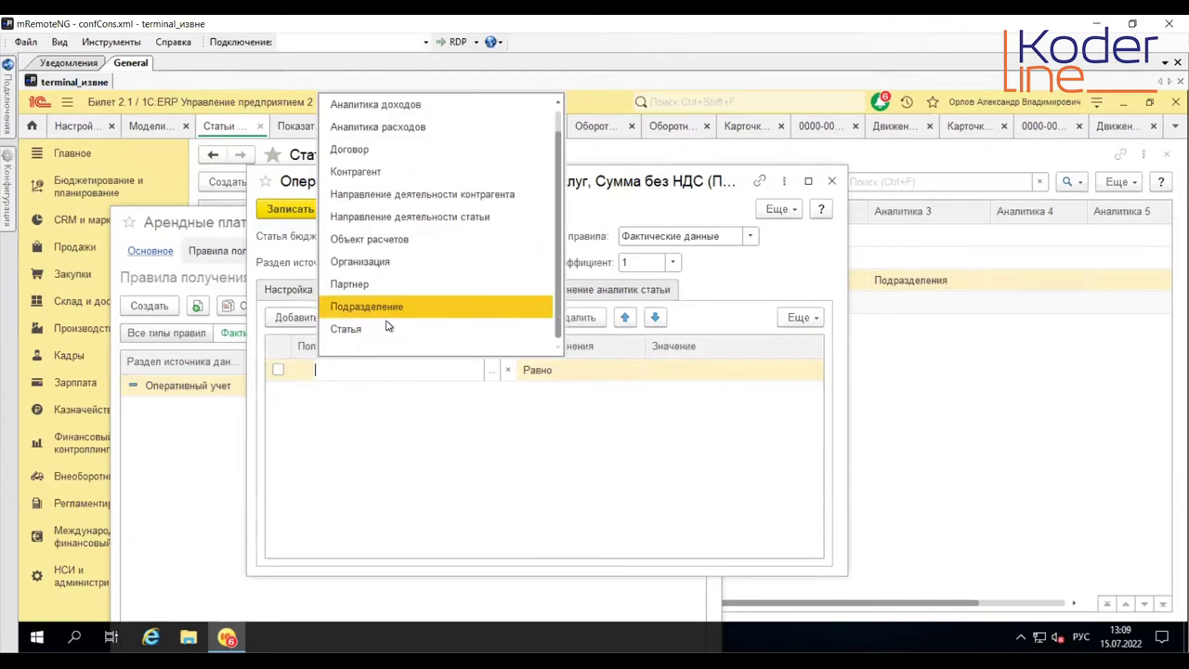
{"action": "left_click", "coordinate": [393, 329]}
{"action": "left_click", "coordinate": [575, 367]}
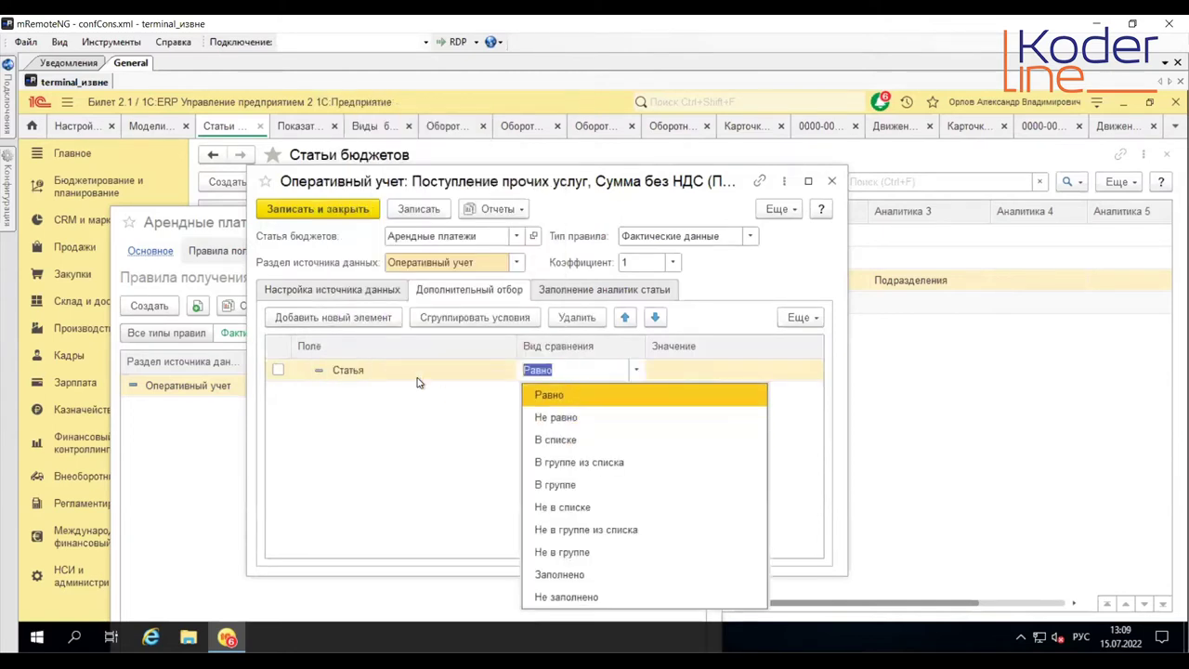
{"action": "left_click", "coordinate": [479, 370]}
{"action": "left_click", "coordinate": [703, 382]}
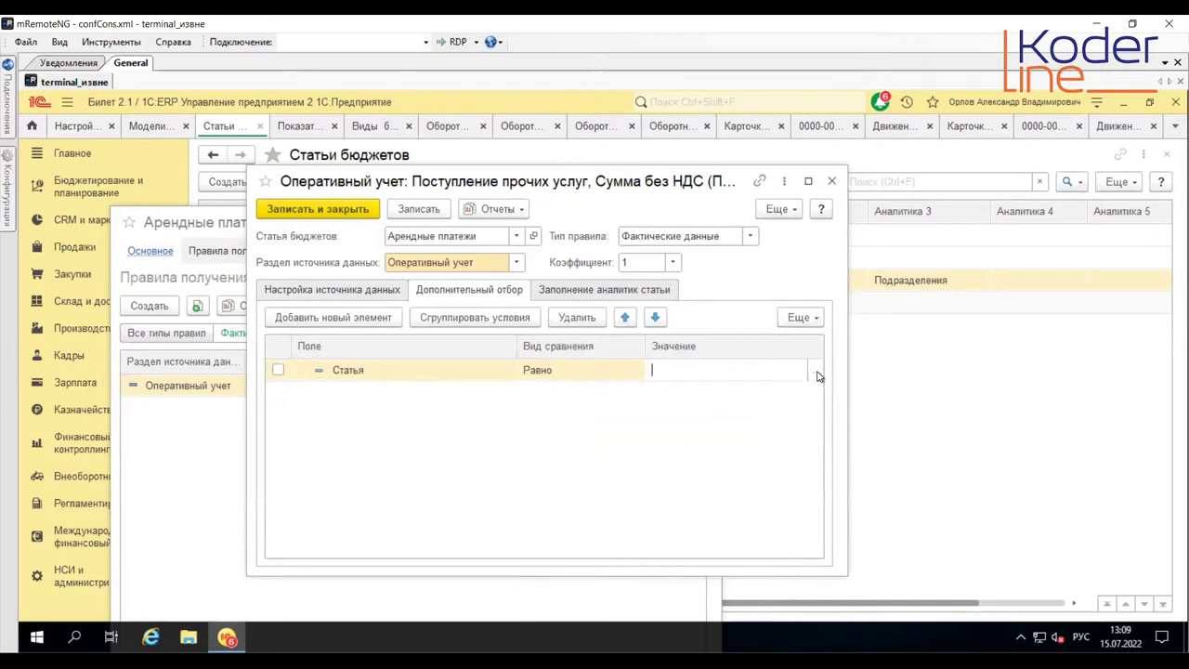
Step: Review the available filter fields and check the «Статья» dimension in the movements report of the document «Приобретение услуг и прочих активов»
{"action": "left_click", "coordinate": [471, 371]}
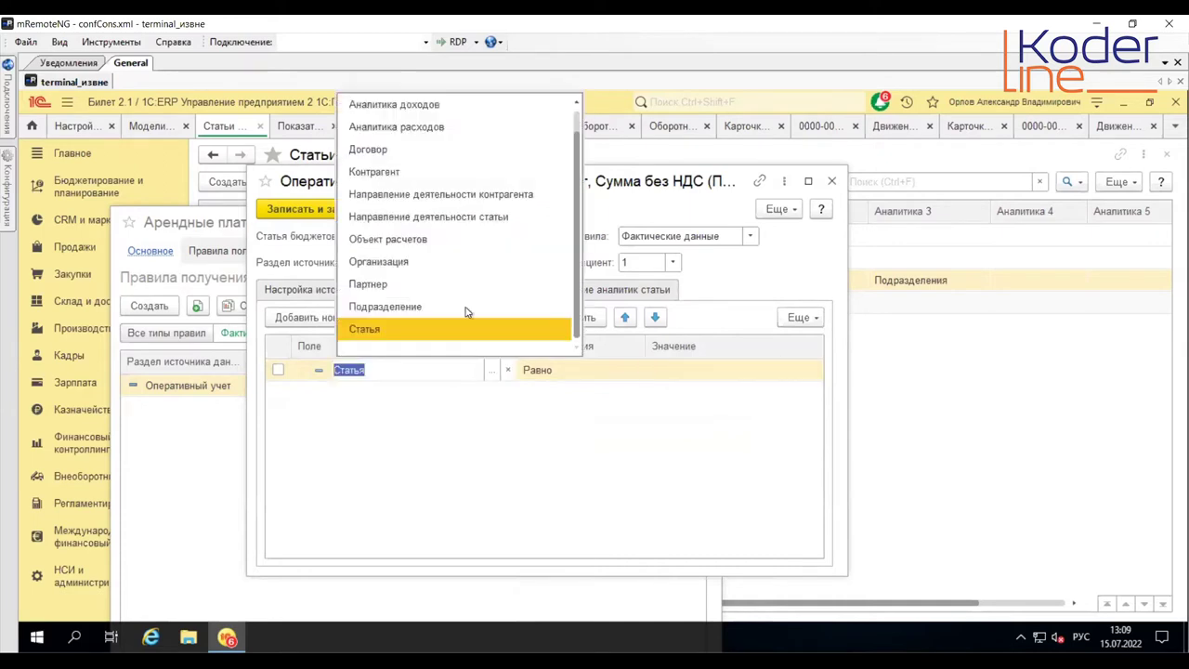
{"action": "scroll", "coordinate": [467, 279], "scroll_direction": "up", "scroll_amount": 1}
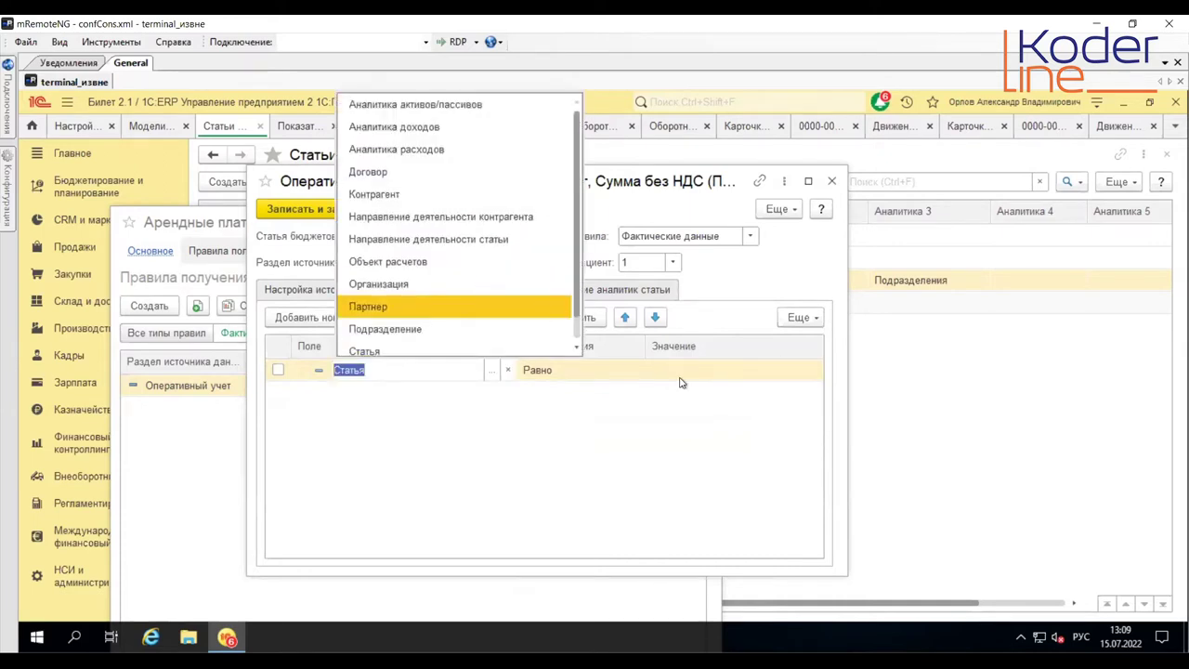
{"action": "key", "text": "Escape"}
{"action": "left_click", "coordinate": [1117, 131]}
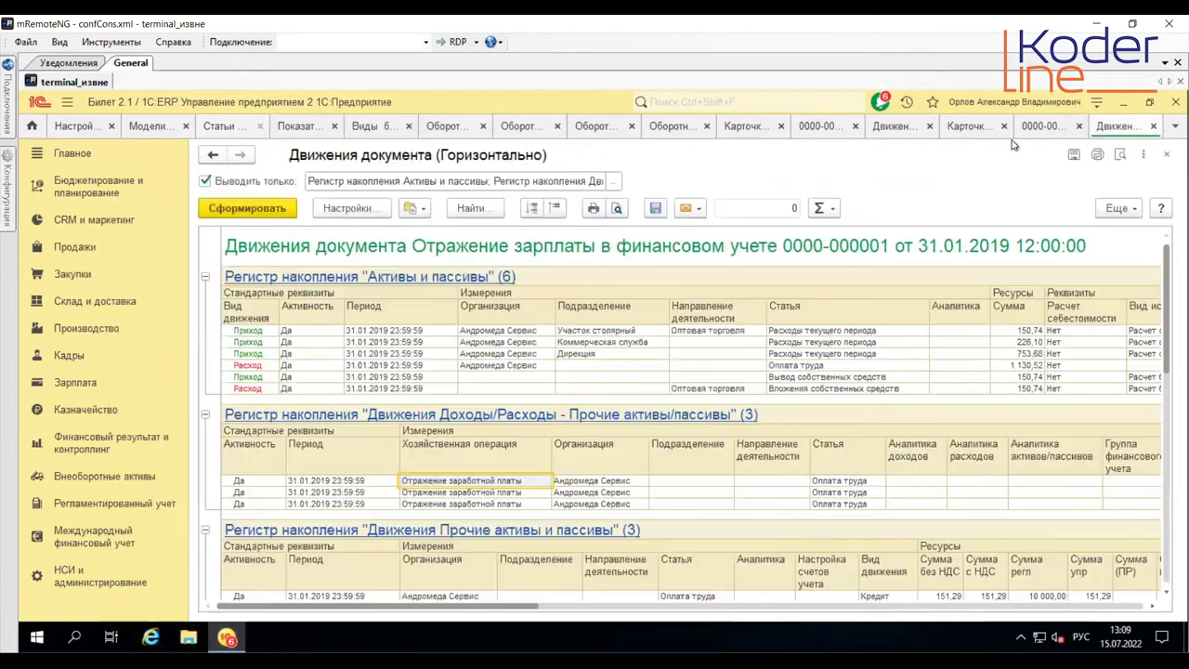
{"action": "left_click", "coordinate": [906, 128]}
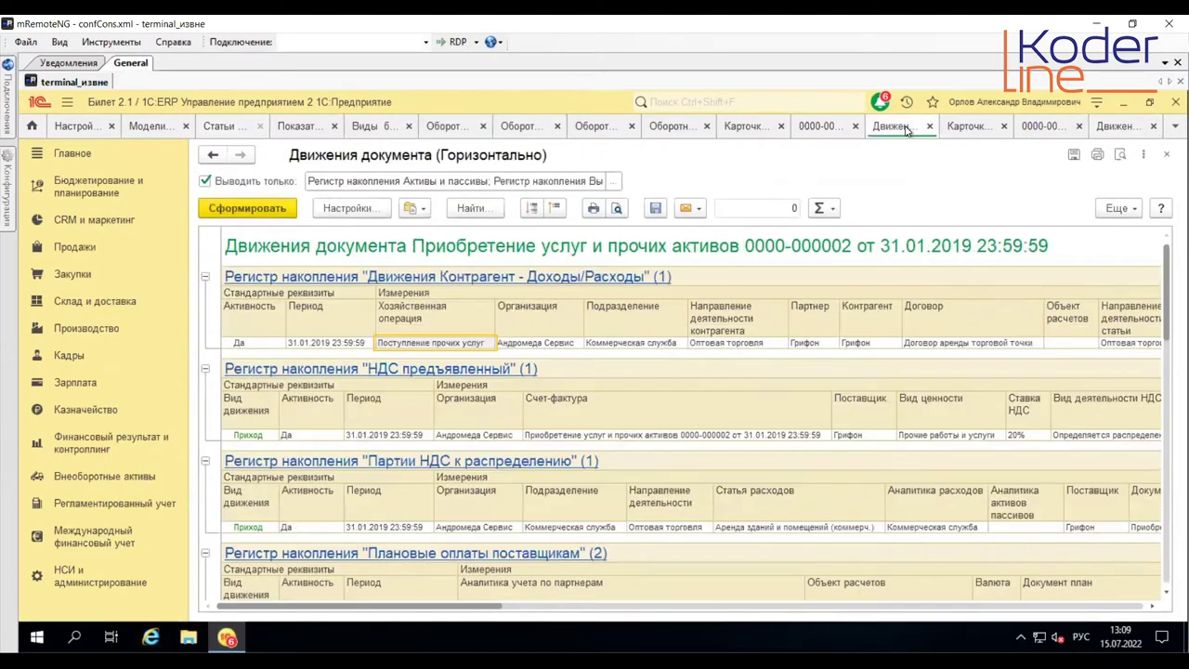
{"action": "left_click_drag", "start_coordinate": [472, 609], "coordinate": [550, 618]}
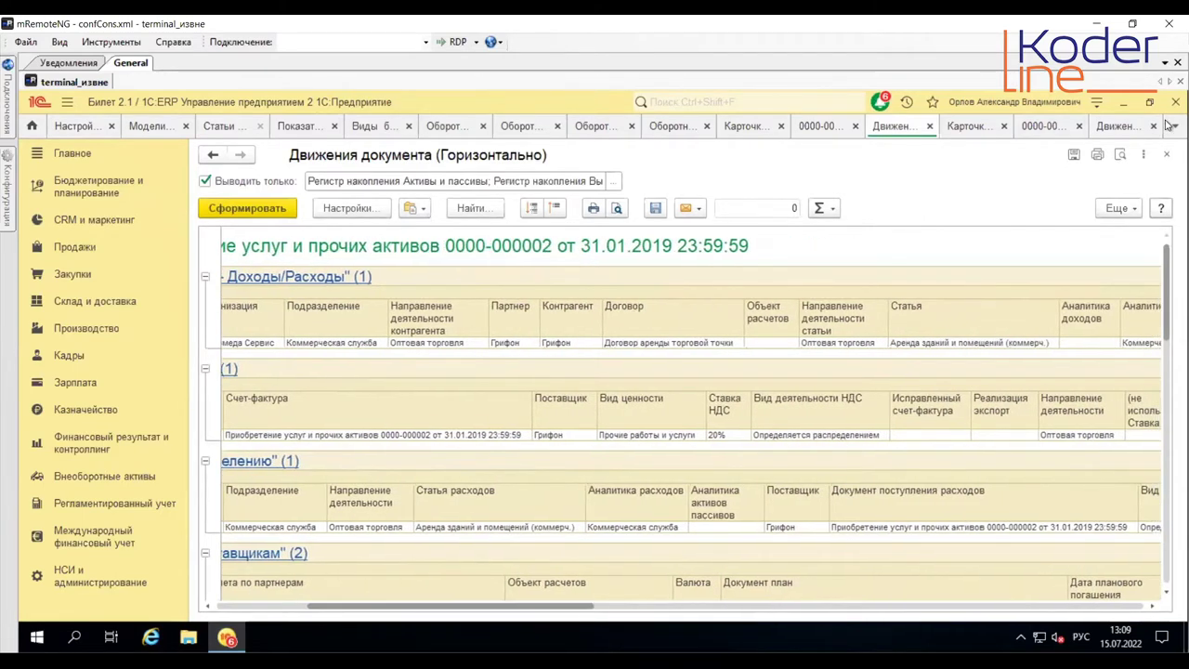
{"action": "left_click", "coordinate": [233, 126]}
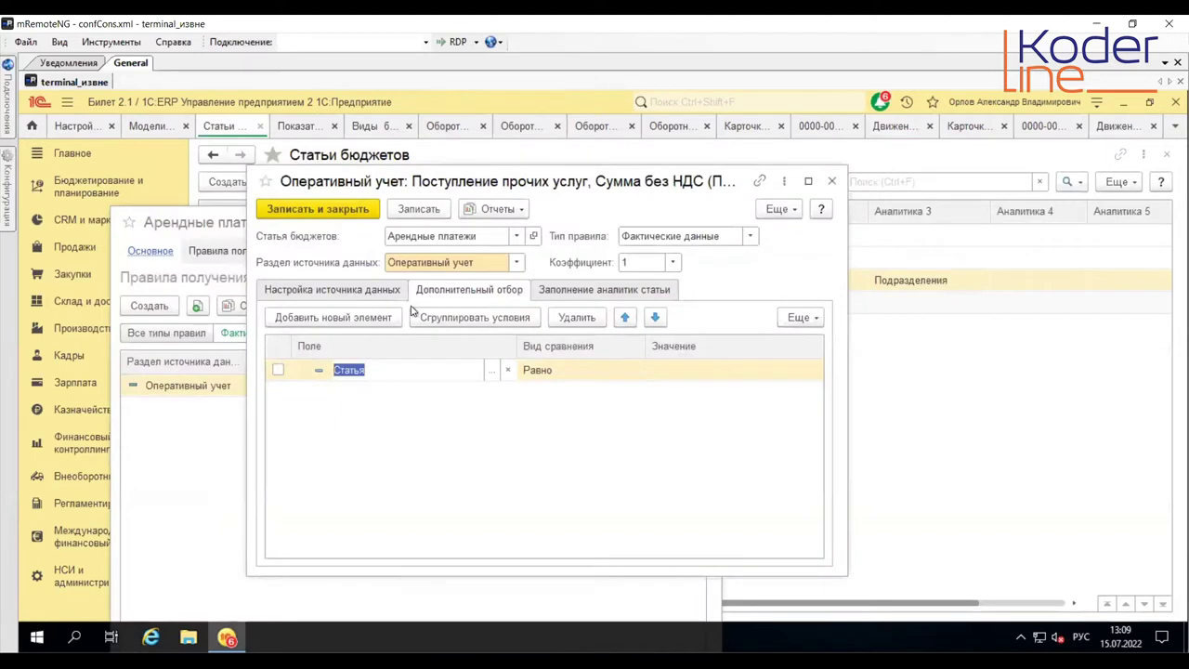
Step: Set the «Статья» filter's value type to «Статья расходов» and choose «Аренда зданий и помещений (коммерч.)» by searching the expense items
{"action": "left_click", "coordinate": [700, 377]}
{"action": "left_click", "coordinate": [815, 371]}
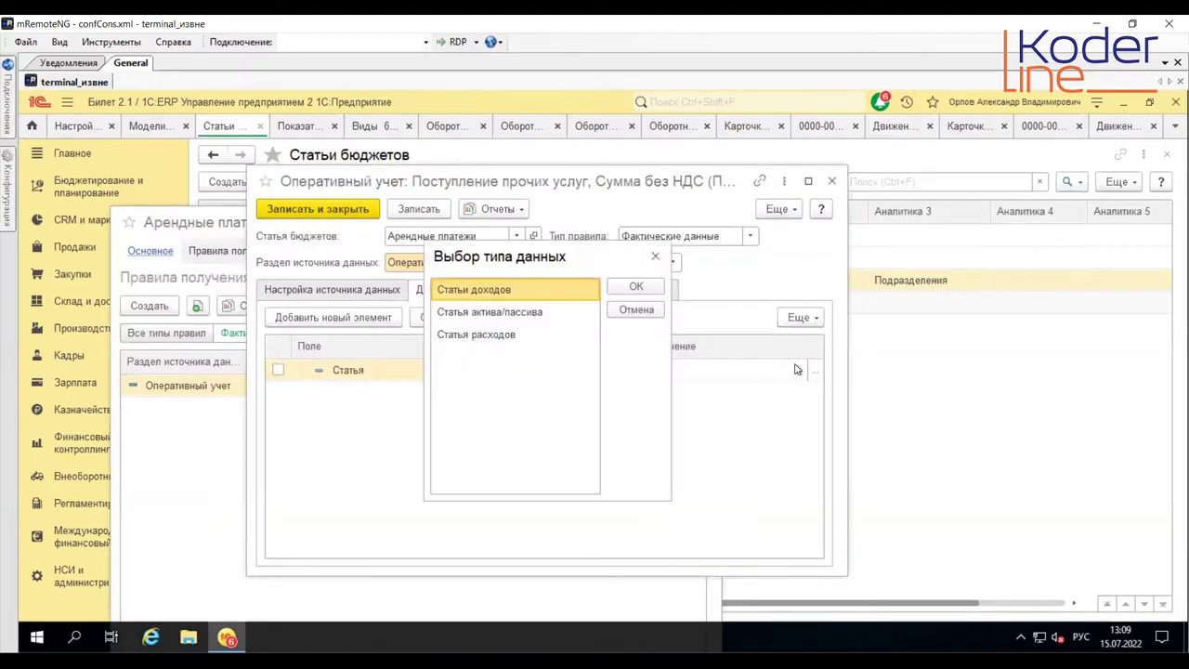
{"action": "left_click", "coordinate": [522, 335]}
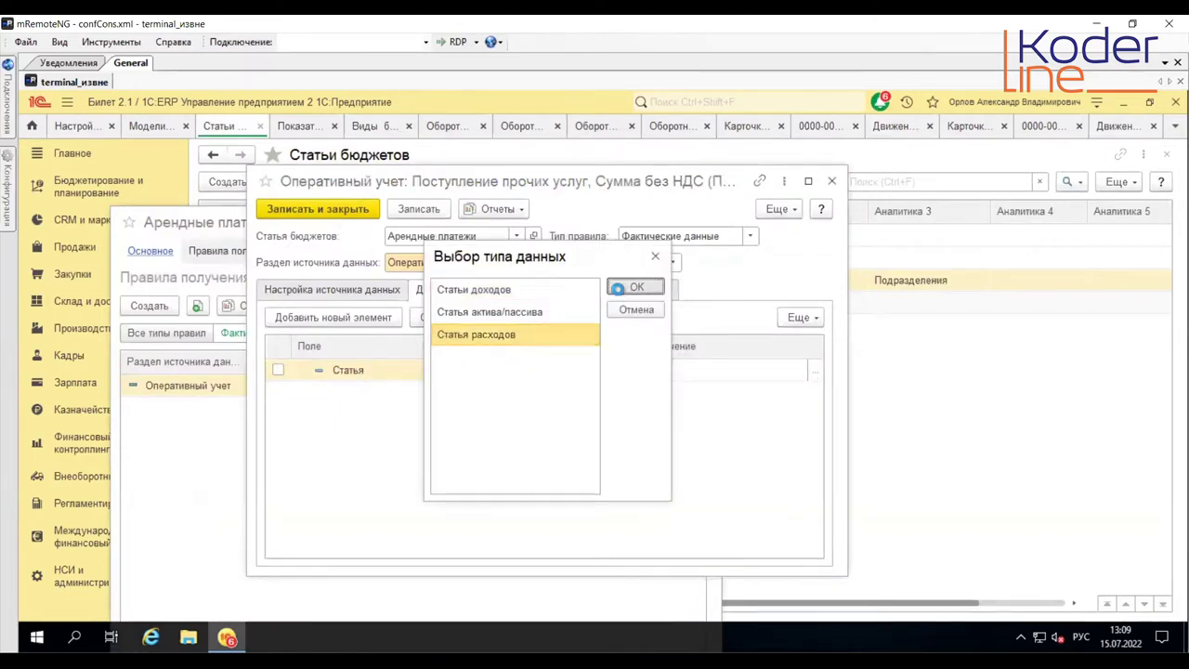
{"action": "left_click", "coordinate": [631, 287]}
{"action": "left_click", "coordinate": [394, 254]}
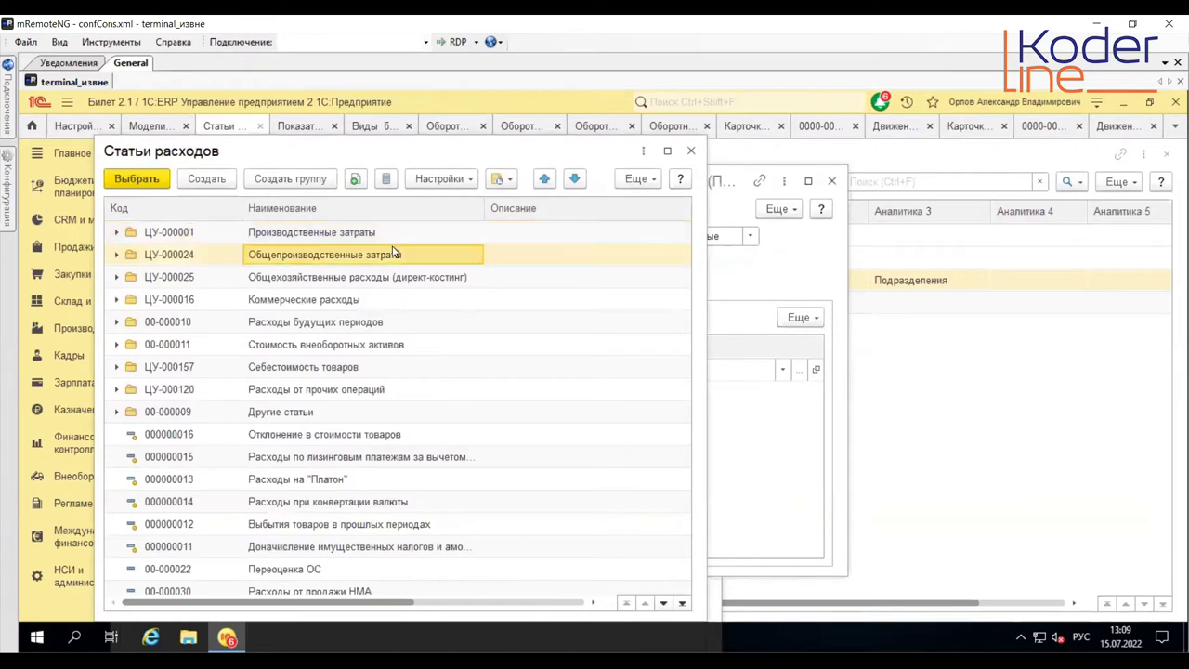
{"action": "key", "text": "ctrl+f"}
{"action": "type", "text": "Аренда зданий и помещений (коммерч.)"}
{"action": "key", "text": "Return"}
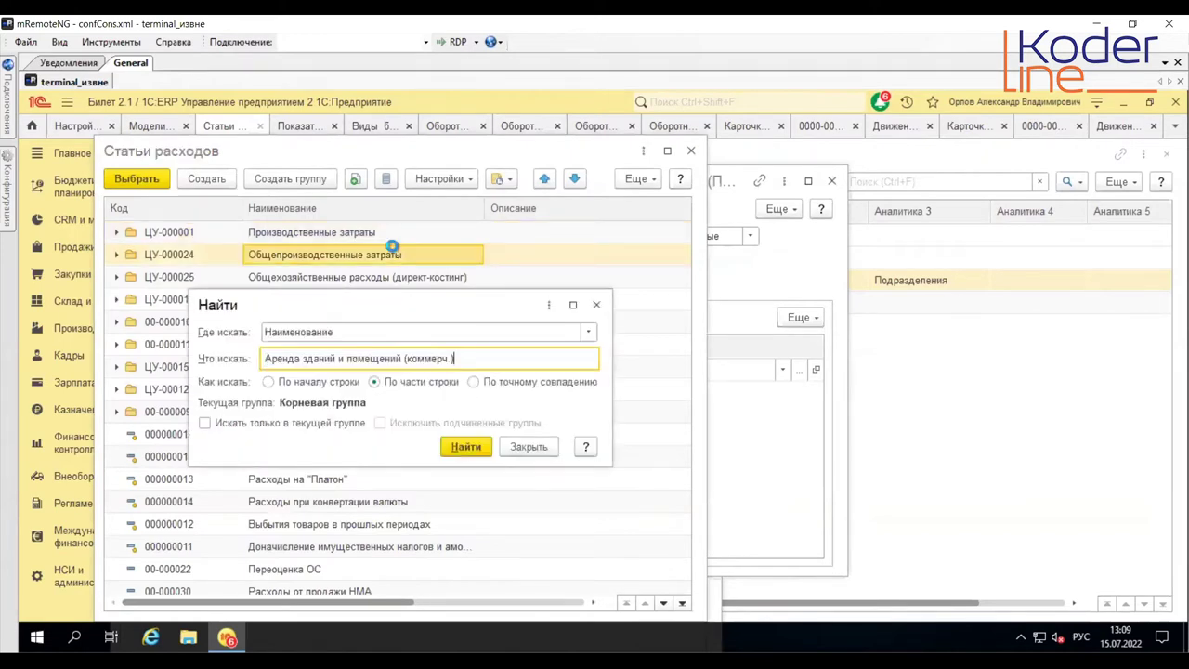
{"action": "double_click", "coordinate": [349, 264]}
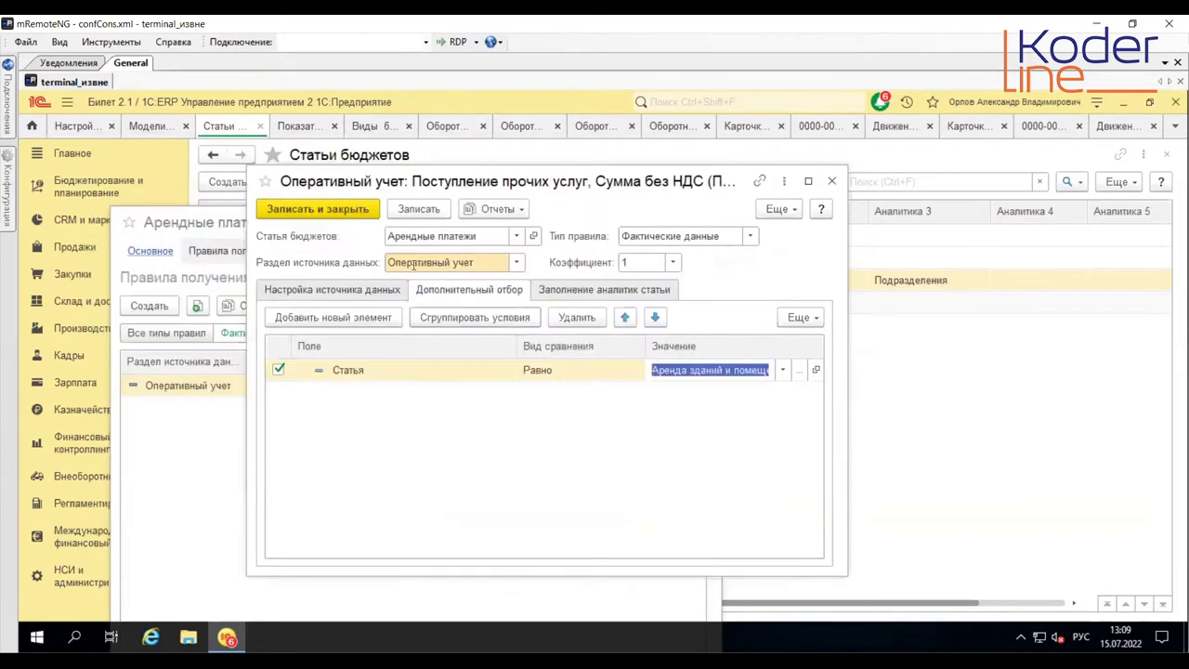
Step: Save and close the «Арендные платежи» actual data rule, and save the budget item itself
{"action": "left_click", "coordinate": [360, 207]}
{"action": "left_click_drag", "start_coordinate": [464, 223], "coordinate": [593, 158]}
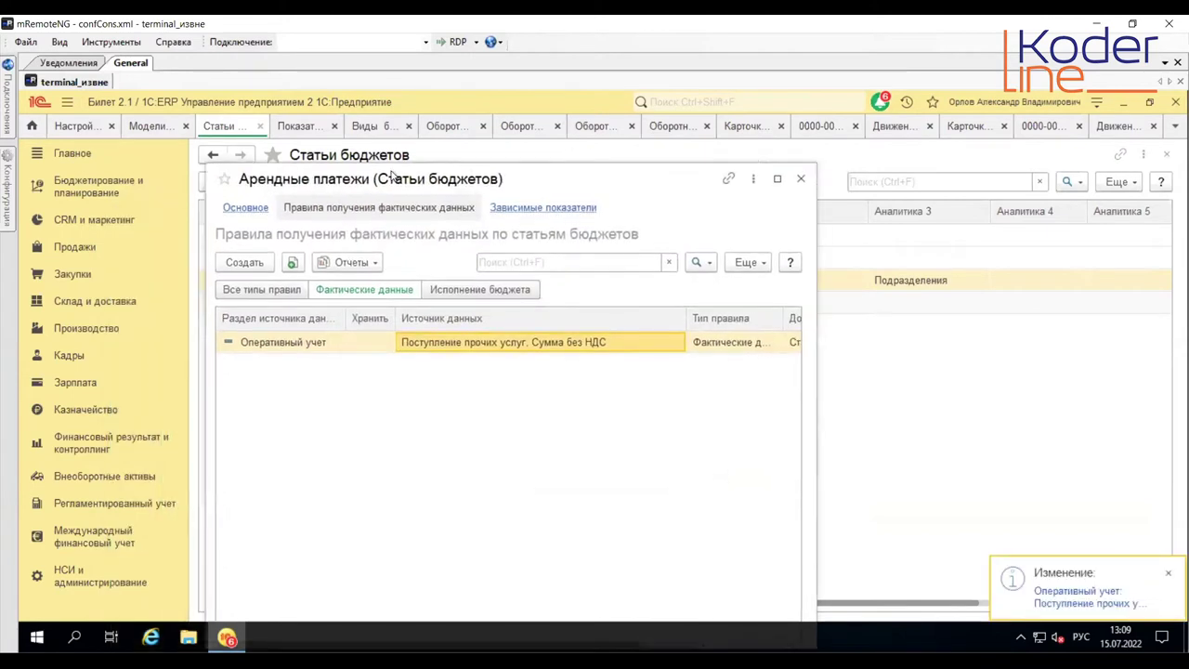
{"action": "left_click", "coordinate": [287, 186]}
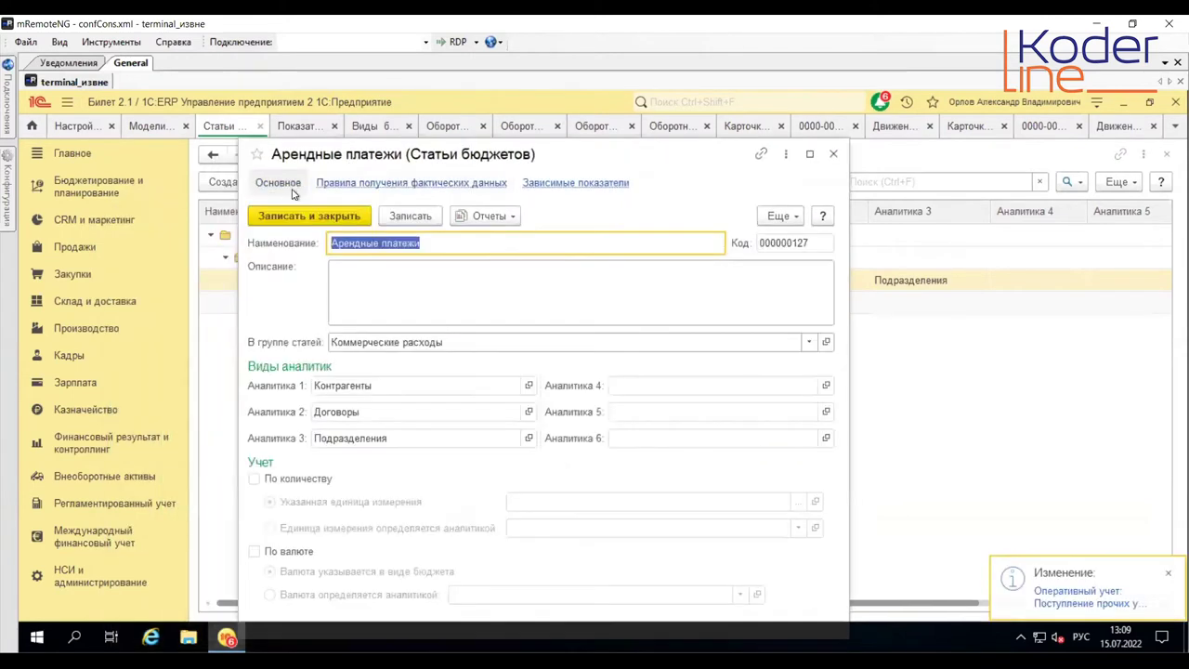
{"action": "left_click", "coordinate": [400, 221]}
Step: Reopen the actual data rule of «Арендные платежи» and check the field list of its additional filter
{"action": "left_click", "coordinate": [399, 182]}
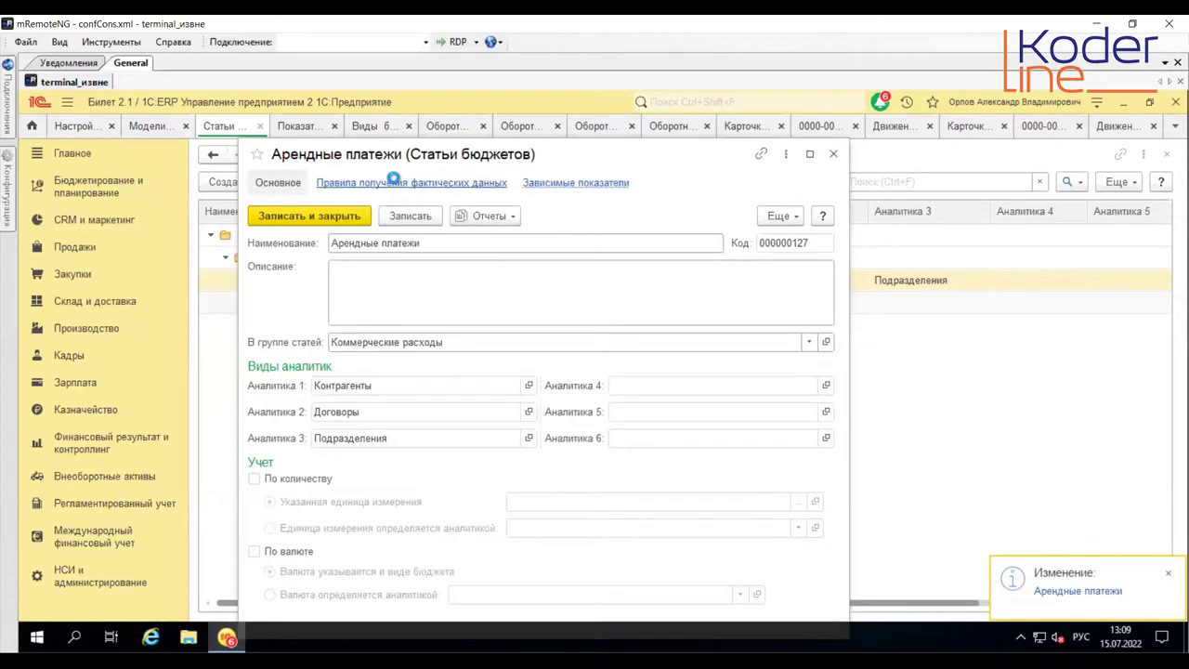
{"action": "double_click", "coordinate": [494, 318]}
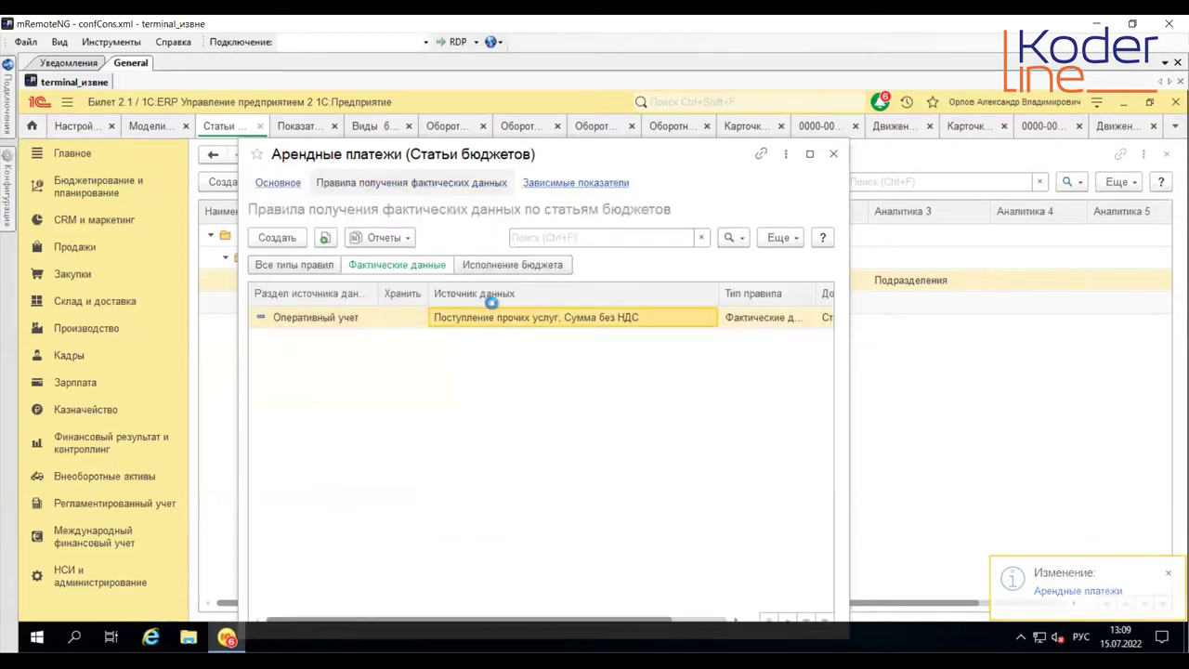
{"action": "left_click", "coordinate": [458, 292]}
{"action": "left_click", "coordinate": [360, 374]}
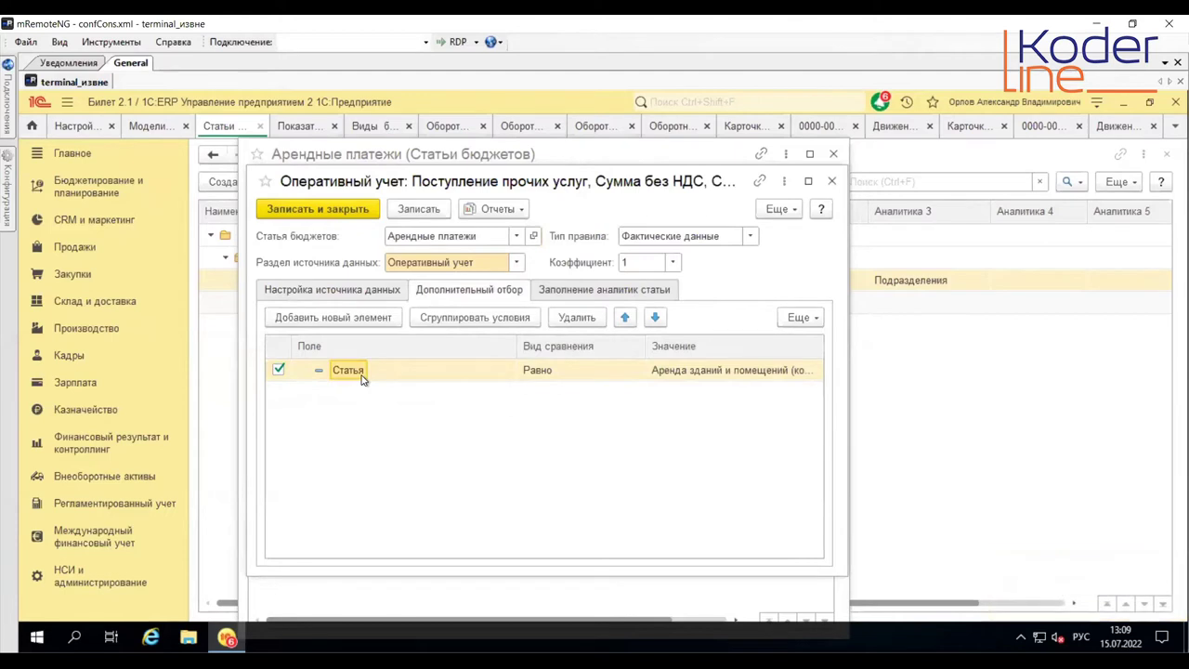
{"action": "left_click", "coordinate": [362, 376]}
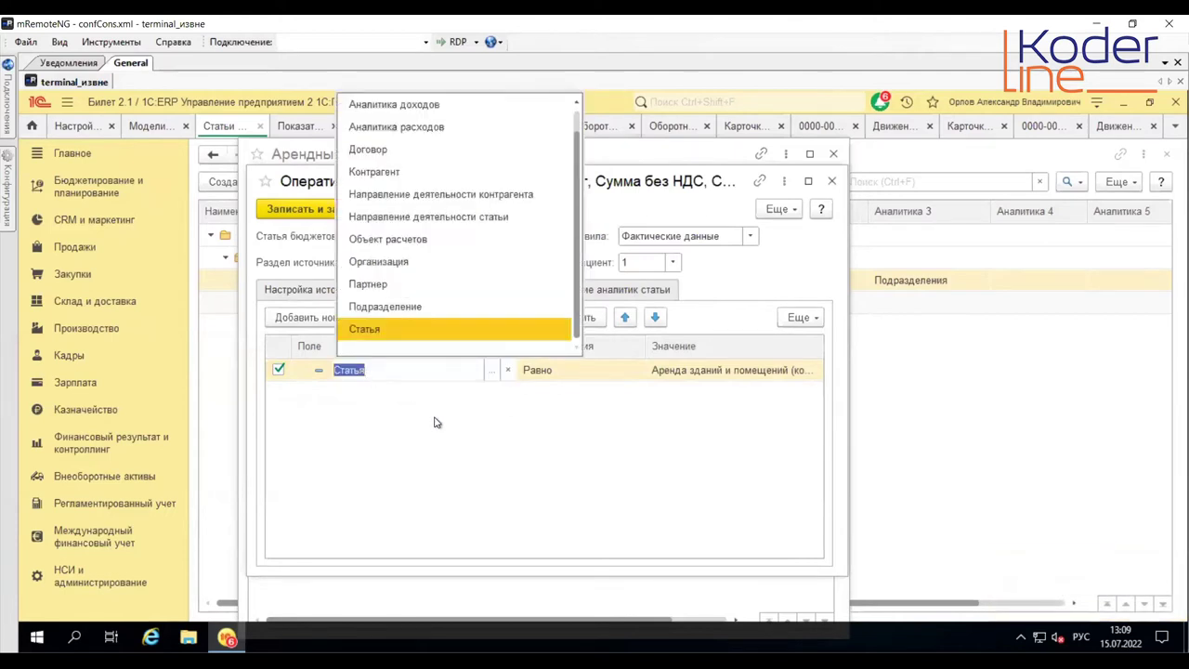
{"action": "key", "text": "Escape"}
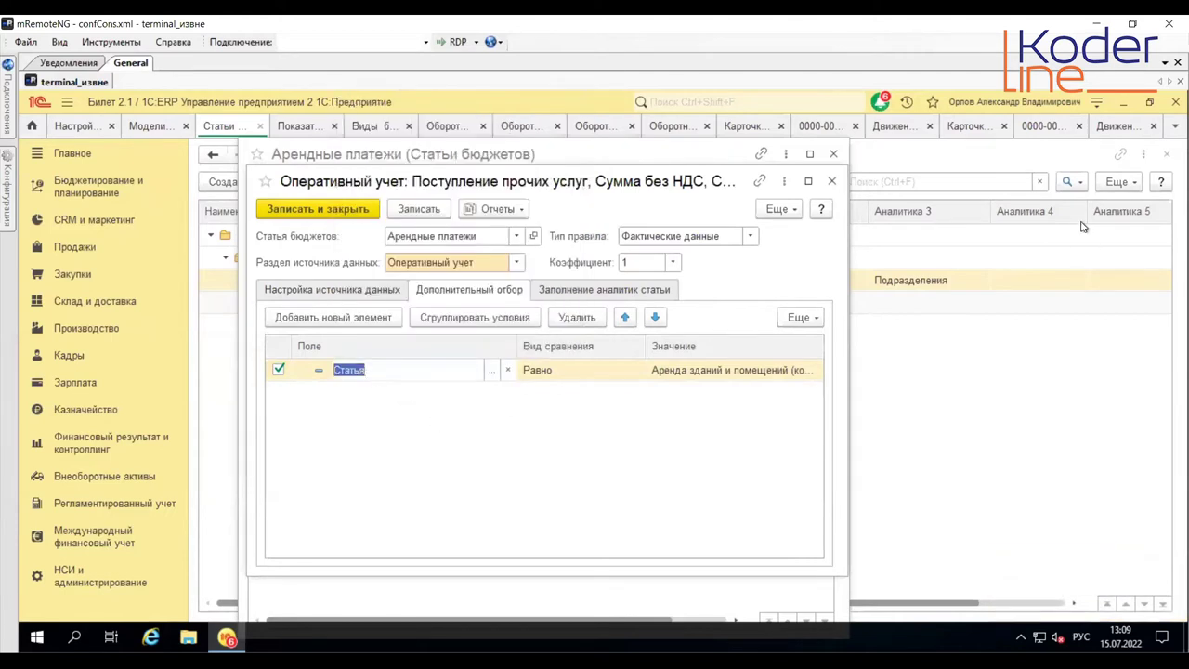
Step: Examine the «Статья» dimension of the register «Движения Контрагент - Доходы/Расходы» in the movements report of «Приобретение услуг и прочих активов»
{"action": "left_click", "coordinate": [906, 125]}
{"action": "left_click", "coordinate": [970, 313]}
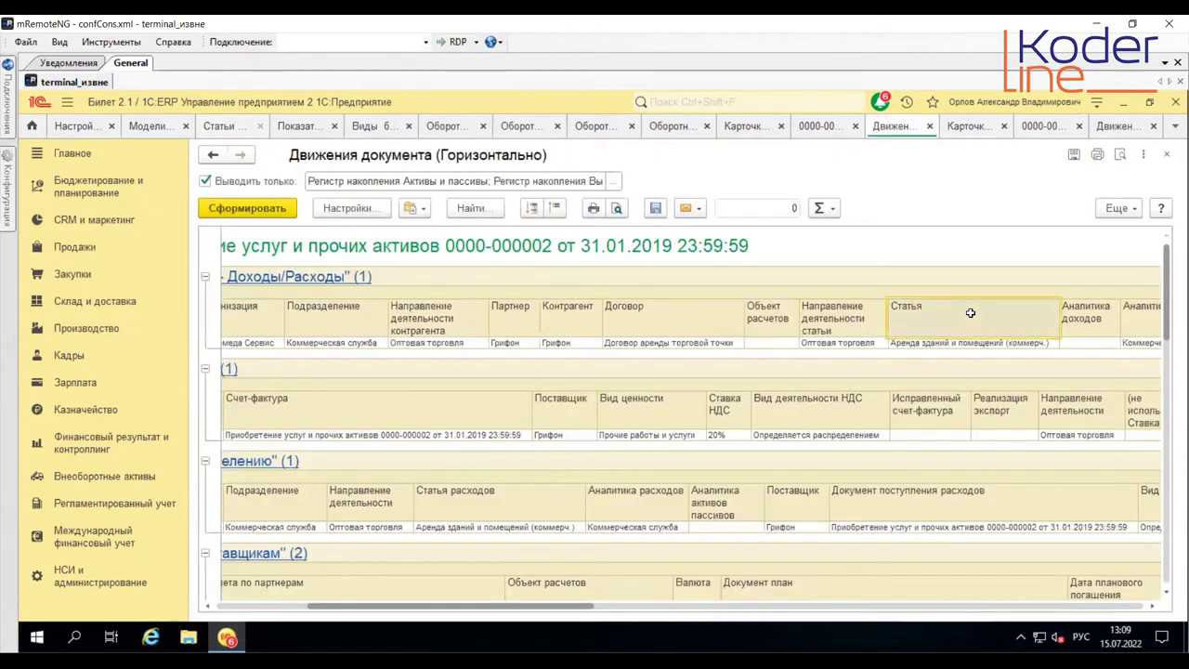
{"action": "left_click", "coordinate": [658, 606]}
{"action": "left_click_drag", "start_coordinate": [662, 612], "coordinate": [283, 605]}
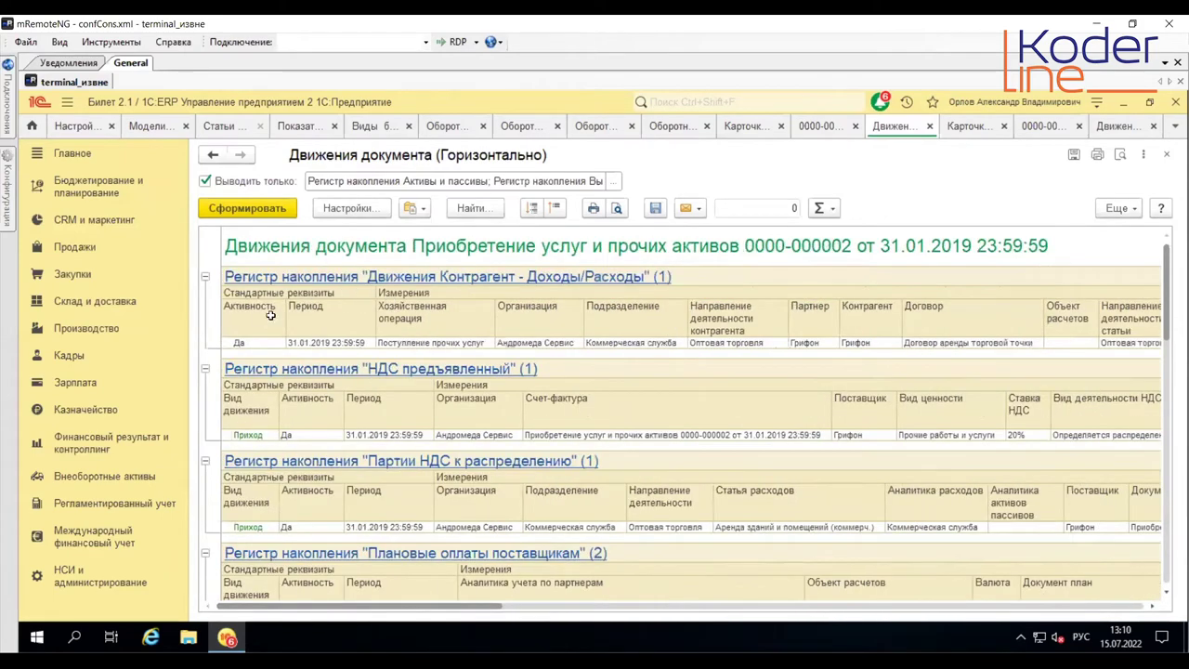
{"action": "left_click", "coordinate": [1112, 320]}
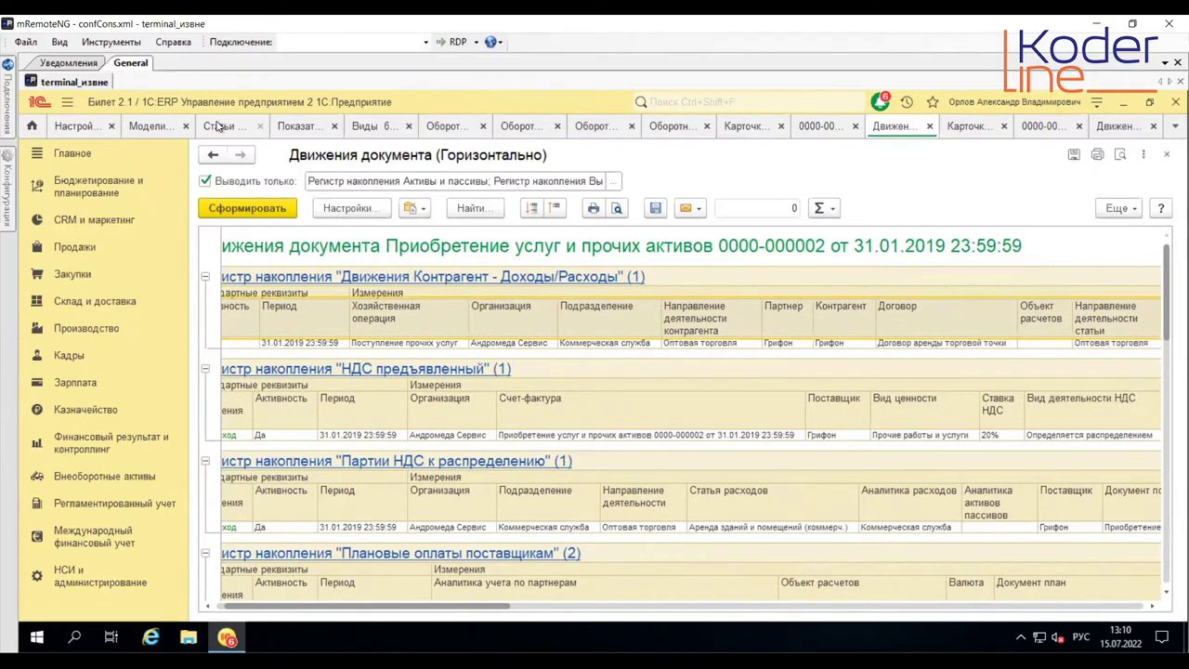
Step: Check the 2019 turnovers of the rent and wage cost items in the turnover balance sheet for account 44
{"action": "left_click", "coordinate": [440, 126]}
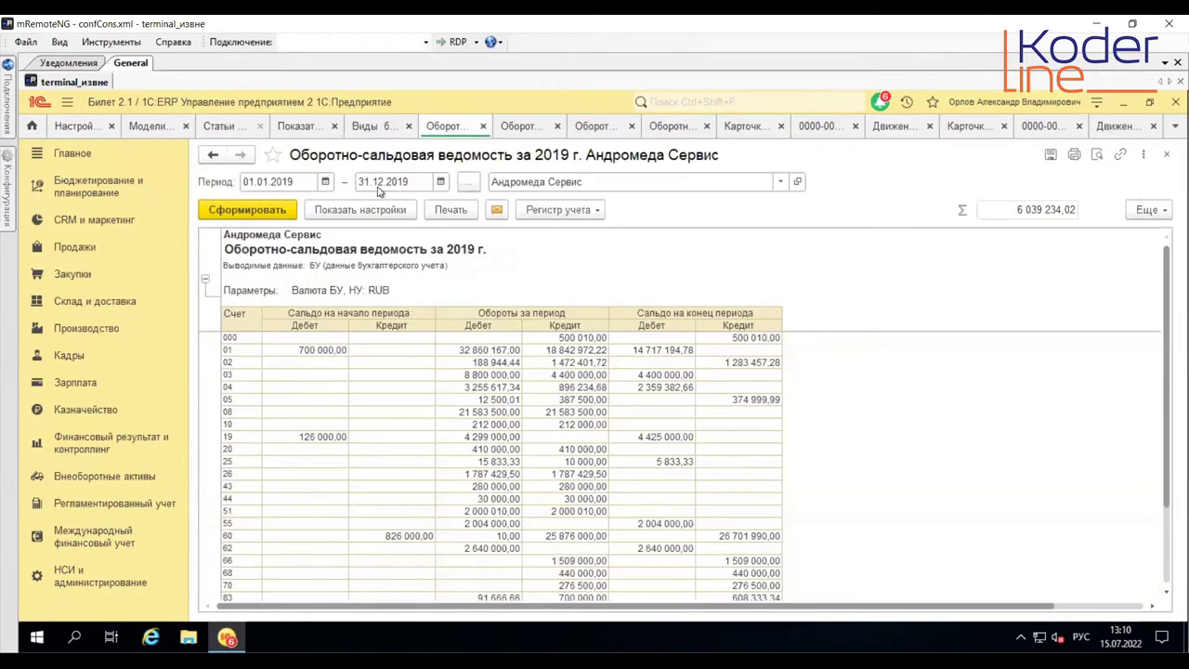
{"action": "left_click", "coordinate": [523, 127]}
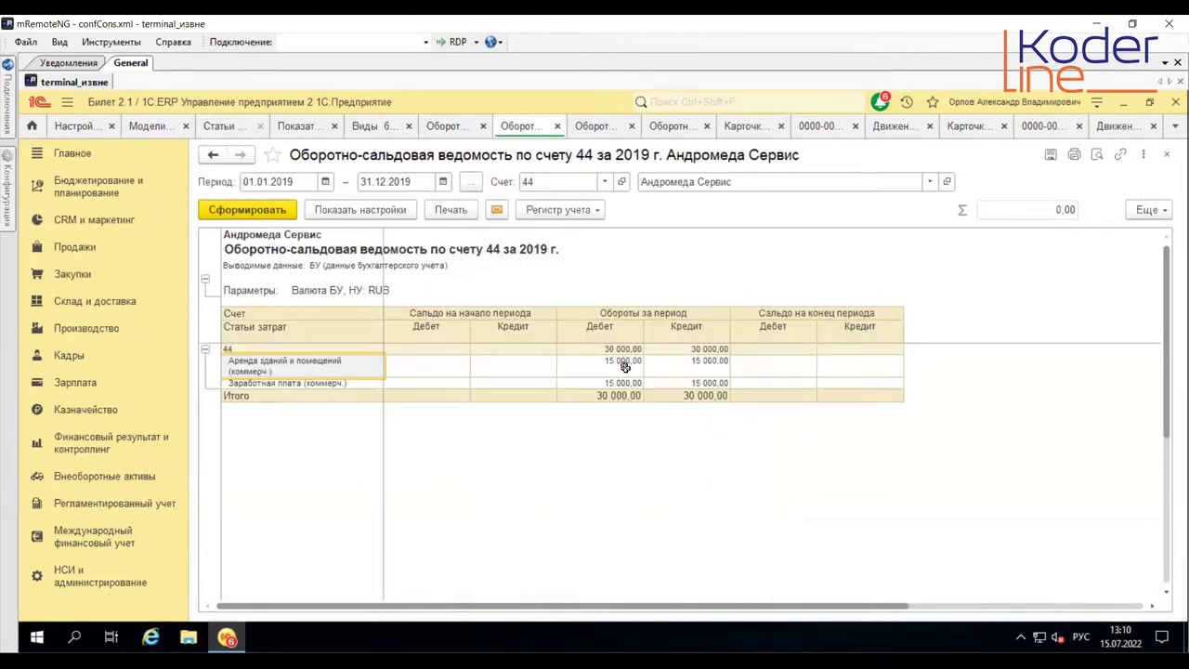
{"action": "left_click_drag", "start_coordinate": [623, 365], "coordinate": [623, 387]}
{"action": "left_click", "coordinate": [317, 368]}
{"action": "left_click", "coordinate": [318, 384]}
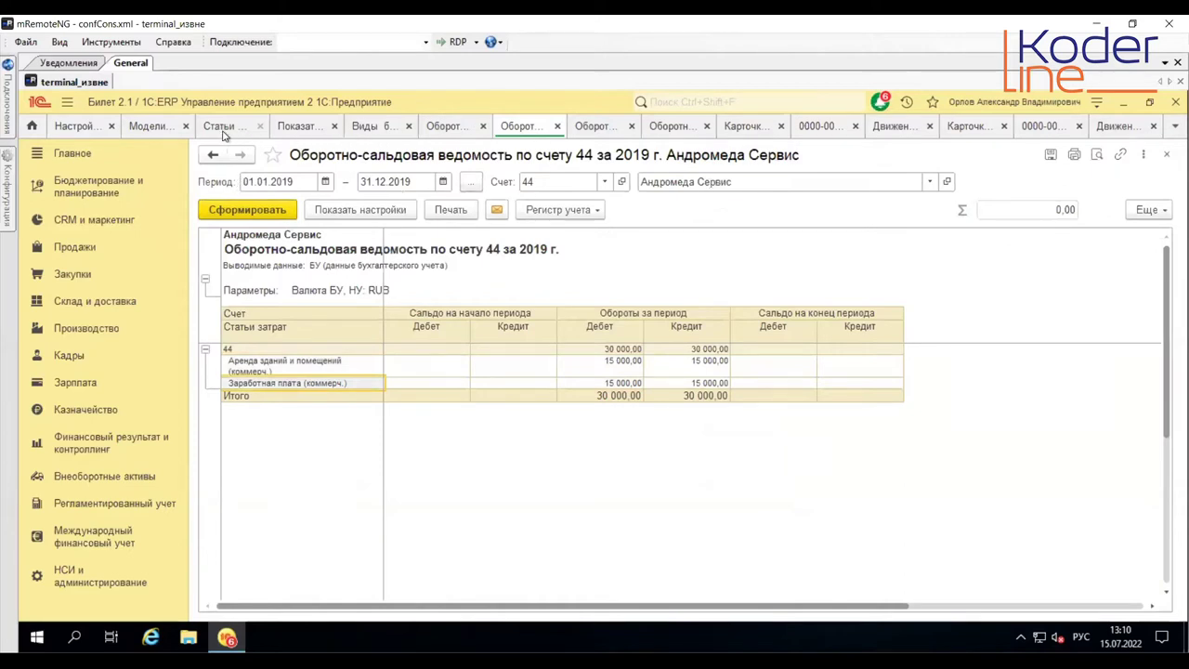
Step: Run the «Результат работы правил» report for the «Арендные платежи» rule, examine its breakdown by analytics and months, and close it
{"action": "left_click", "coordinate": [222, 131]}
{"action": "left_click", "coordinate": [496, 212]}
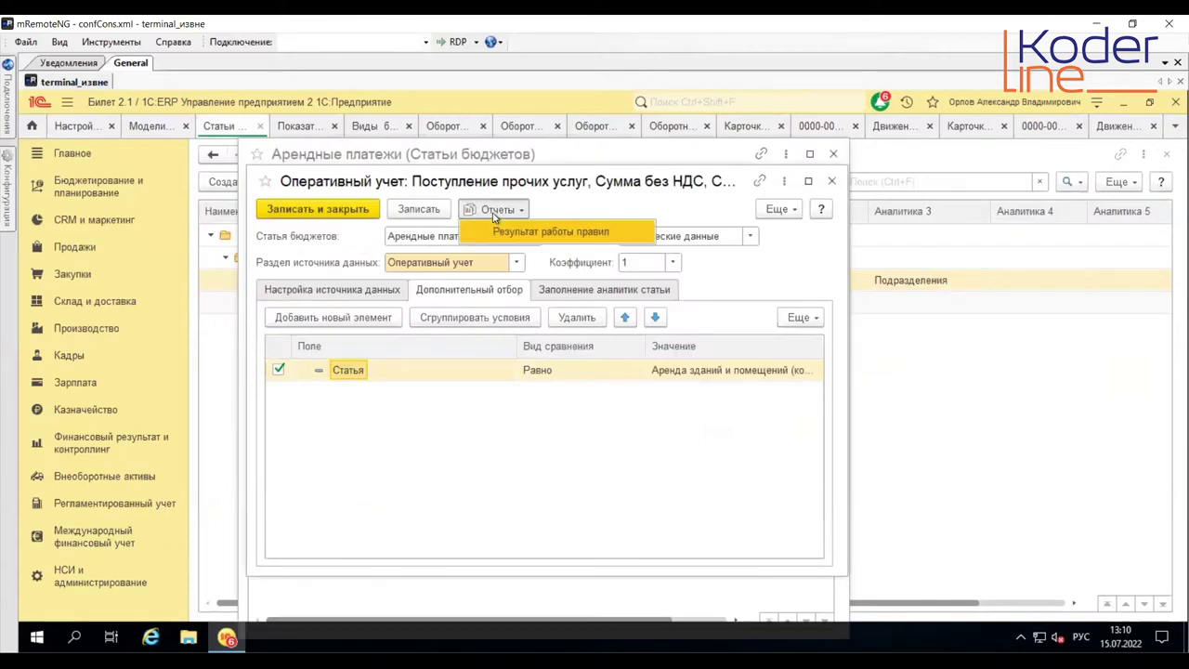
{"action": "left_click", "coordinate": [517, 234]}
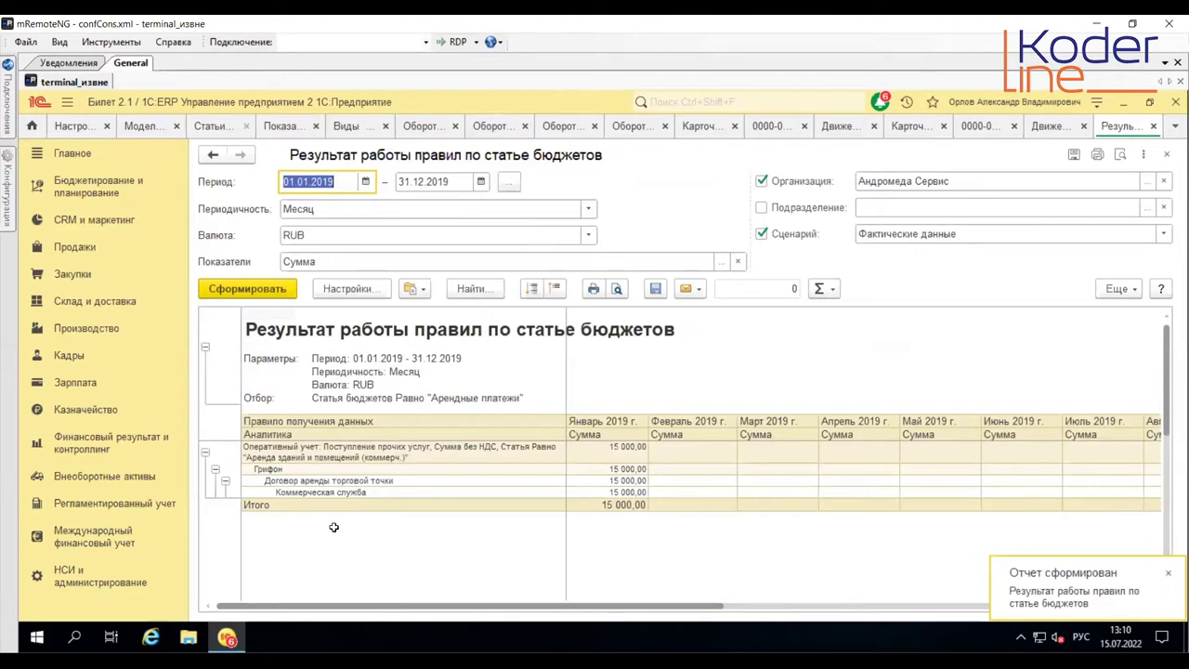
{"action": "left_click", "coordinate": [206, 456]}
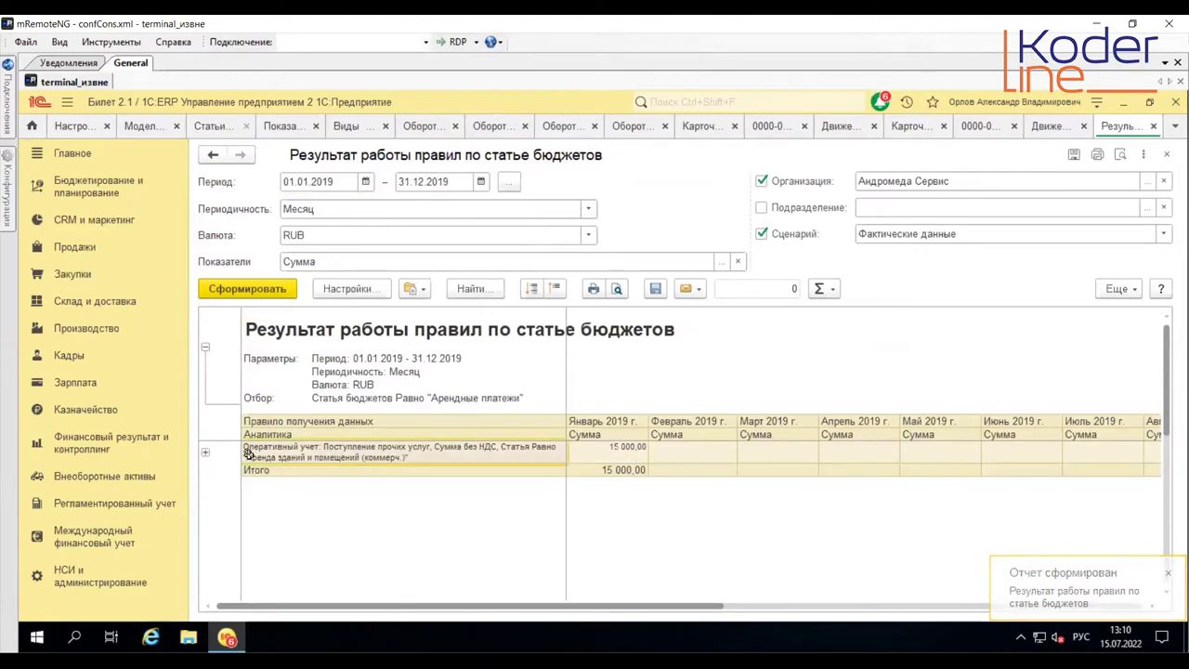
{"action": "left_click", "coordinate": [327, 471]}
{"action": "left_click", "coordinate": [339, 480]}
{"action": "left_click", "coordinate": [350, 491]}
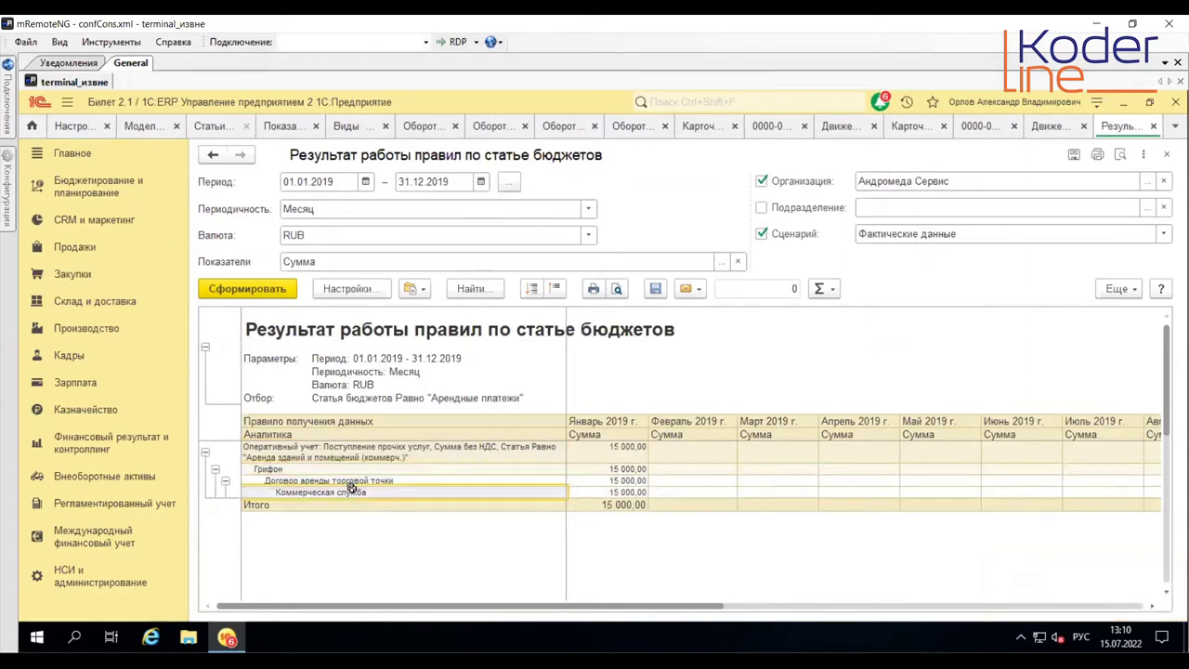
{"action": "left_click_drag", "start_coordinate": [569, 609], "coordinate": [1167, 610]}
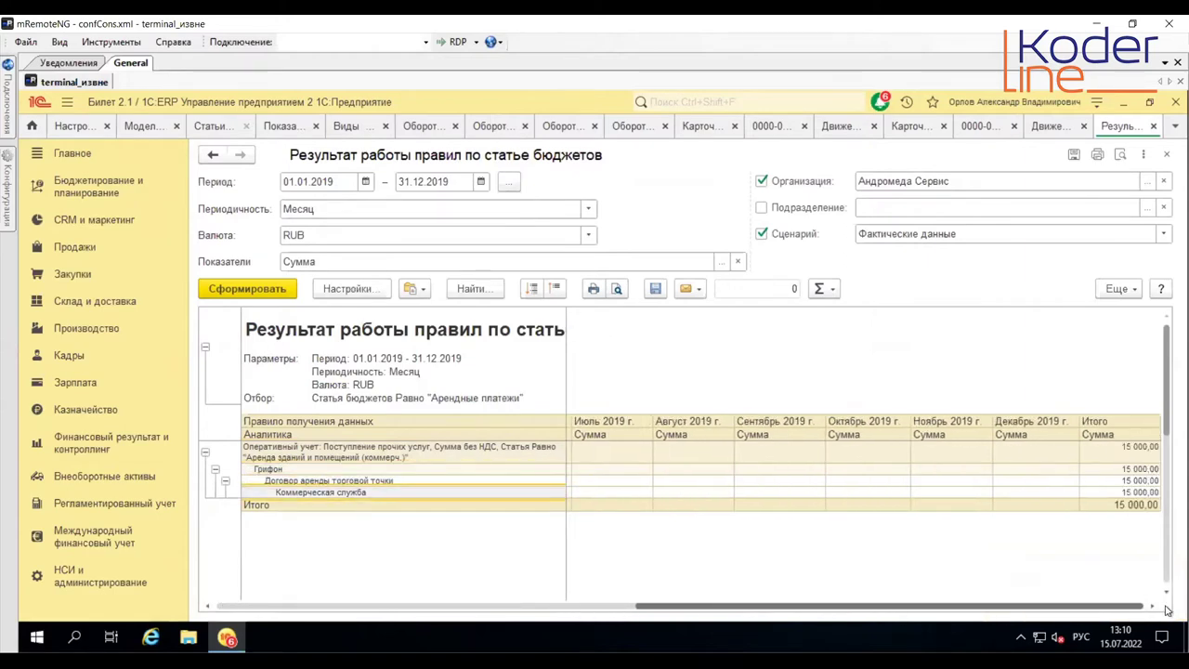
{"action": "left_click", "coordinate": [1153, 125]}
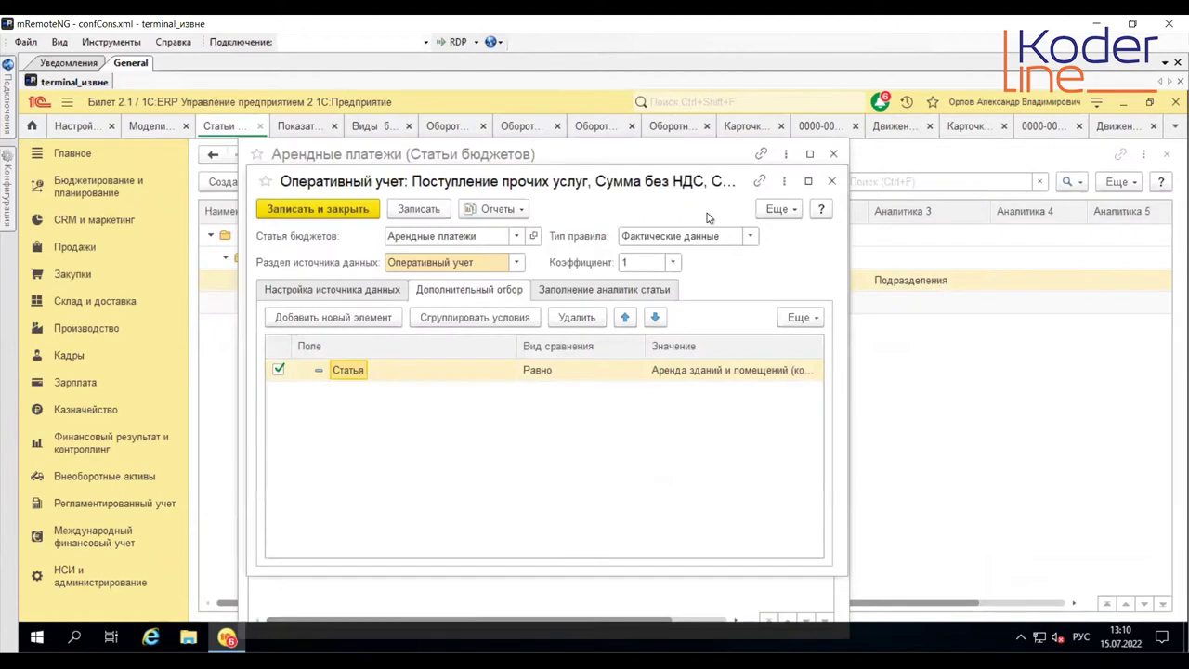
Step: Close the «Арендные платежи» rule and budget item, and open the budget item «ФОТ»
{"action": "left_click", "coordinate": [831, 180]}
{"action": "left_click", "coordinate": [834, 153]}
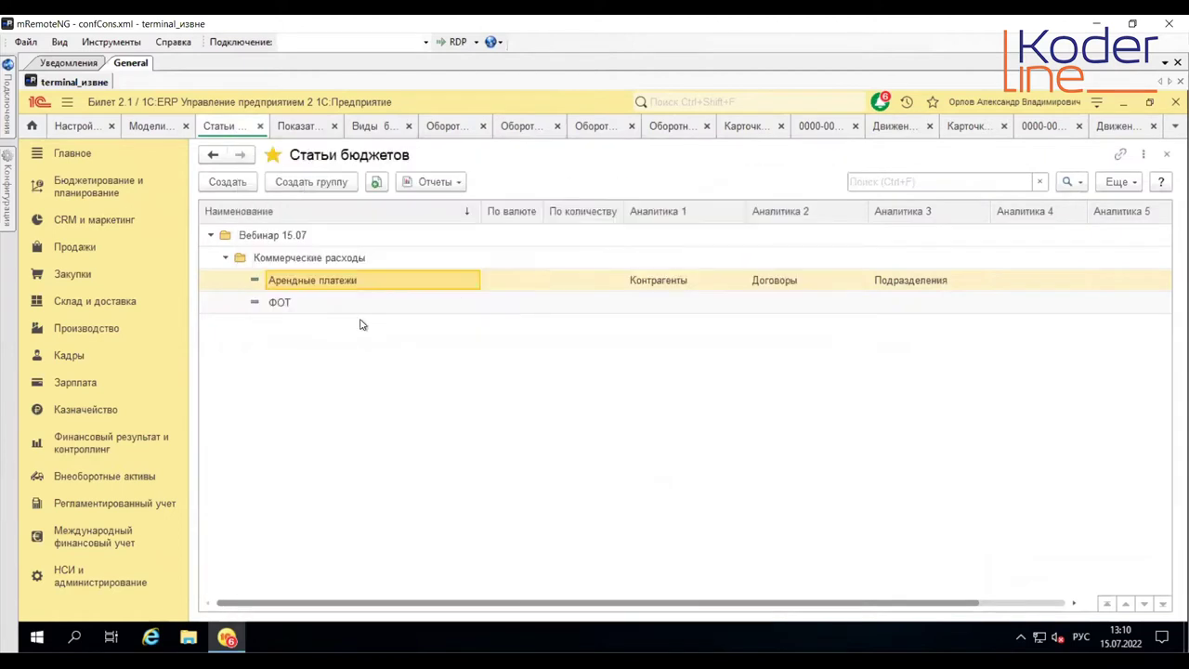
{"action": "double_click", "coordinate": [317, 304]}
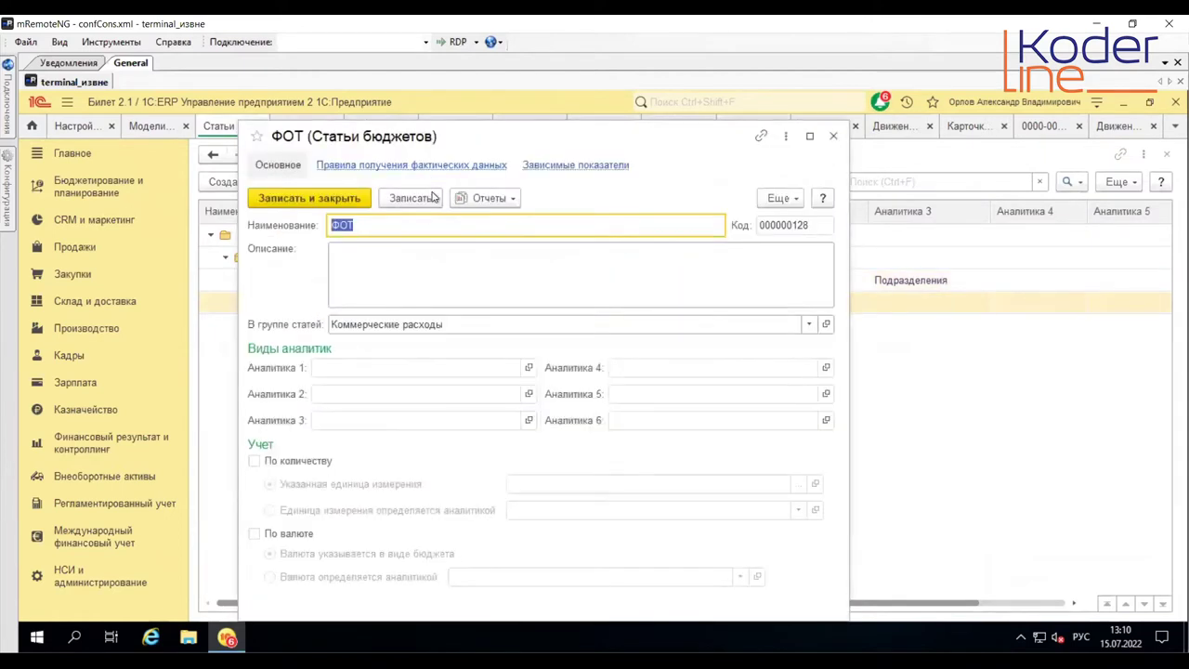
{"action": "left_click", "coordinate": [492, 201]}
{"action": "left_click", "coordinate": [506, 221]}
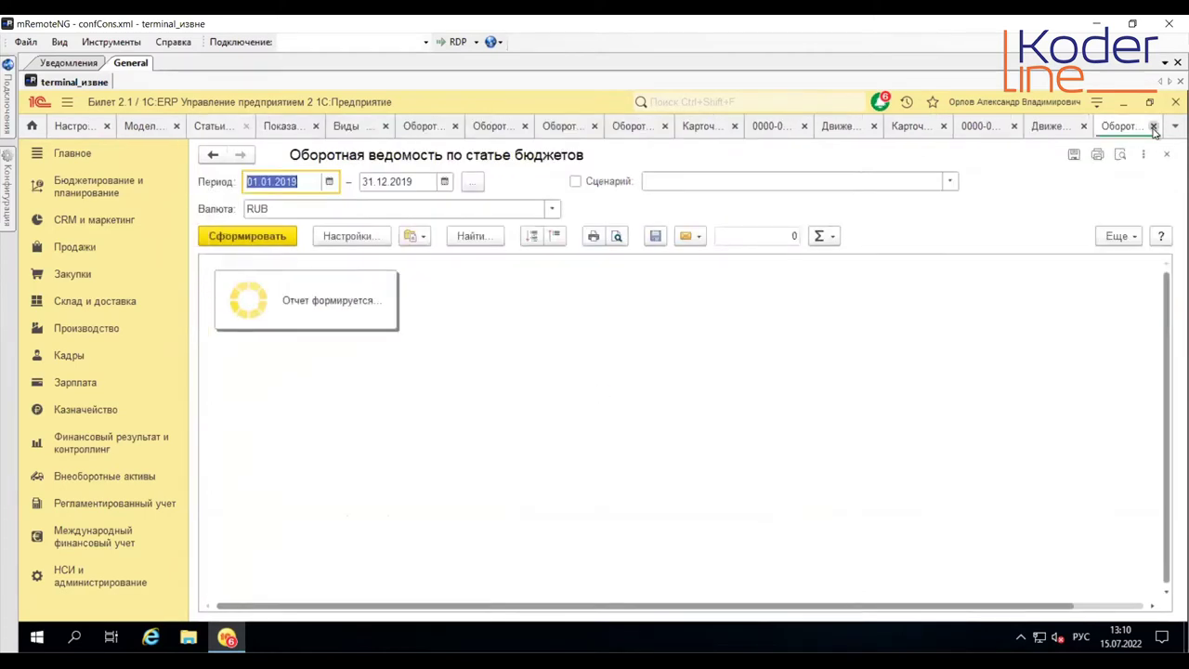
{"action": "key", "text": "Escape"}
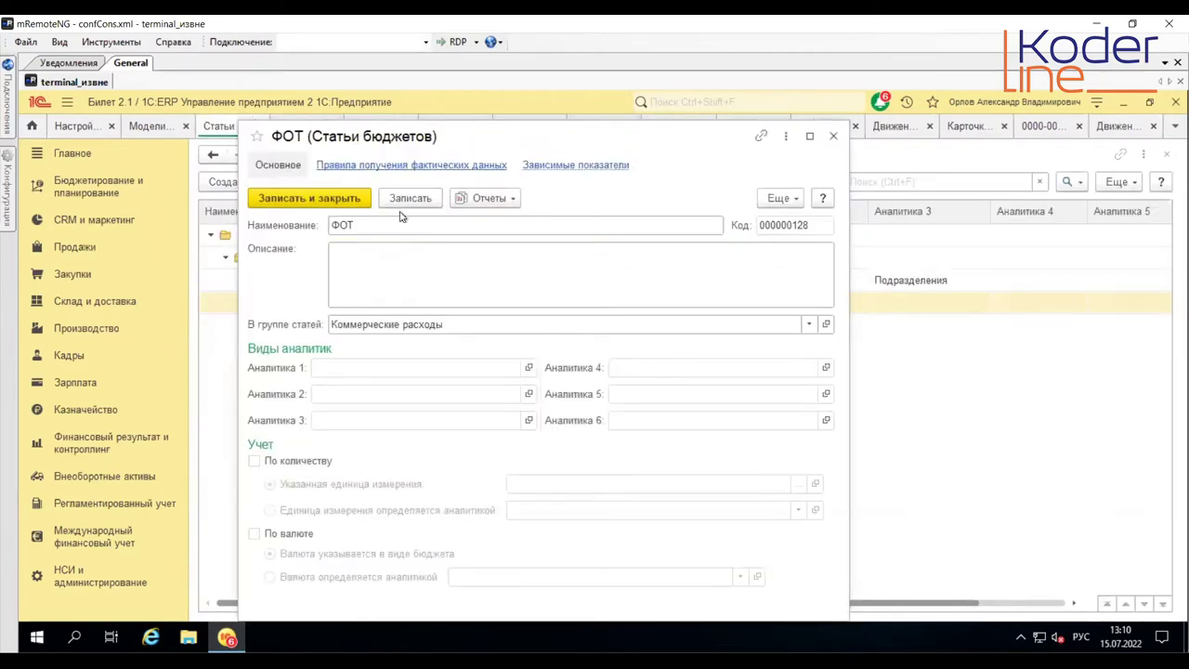
Step: Run the «Результат работы правил» report from the actual data rules of «ФОТ», examine it by month, and close it
{"action": "left_click", "coordinate": [395, 164]}
{"action": "left_click", "coordinate": [401, 220]}
{"action": "left_click", "coordinate": [423, 243]}
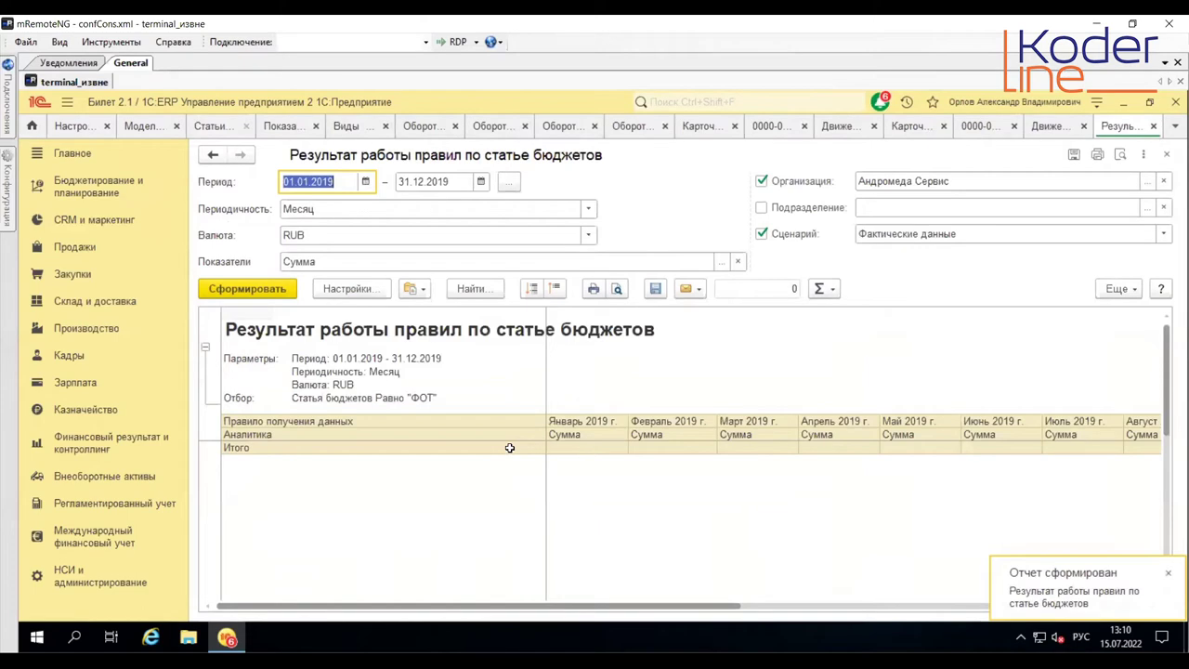
{"action": "left_click", "coordinate": [445, 432]}
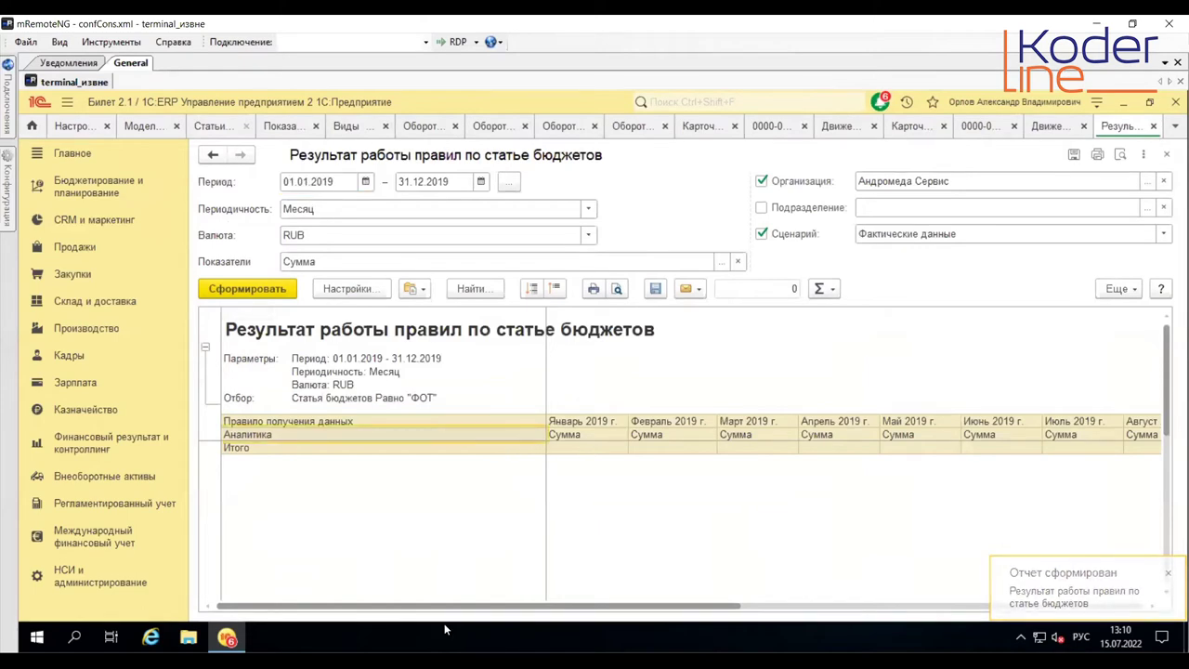
{"action": "left_click_drag", "start_coordinate": [493, 612], "coordinate": [118, 562]}
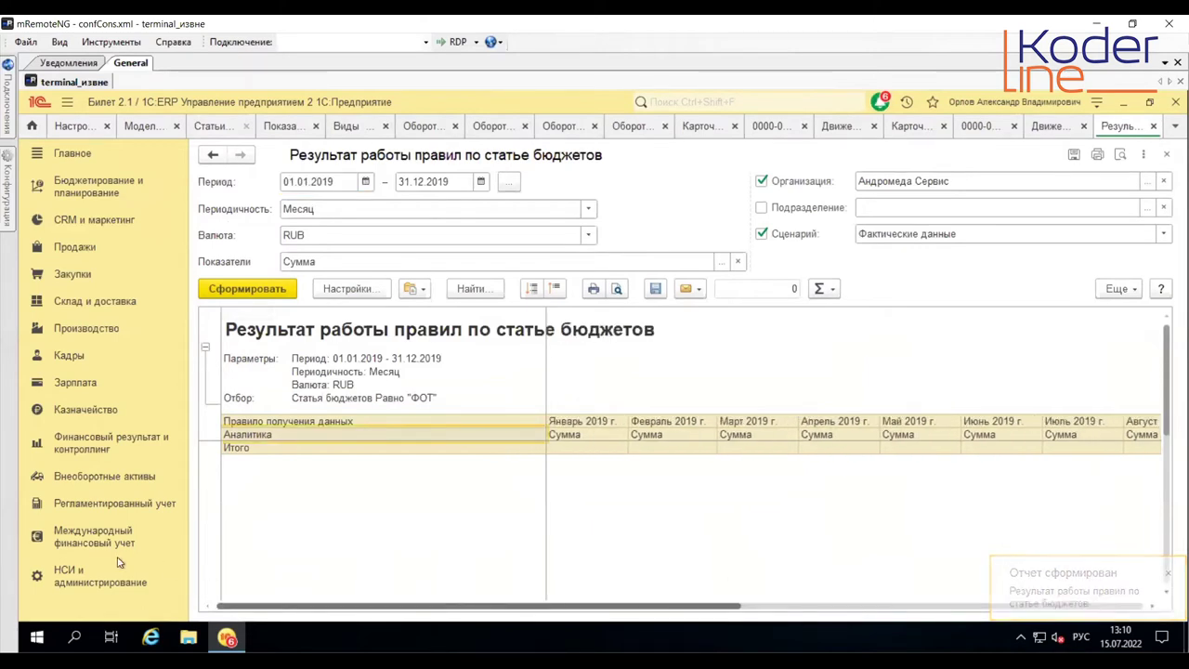
{"action": "left_click", "coordinate": [1154, 126]}
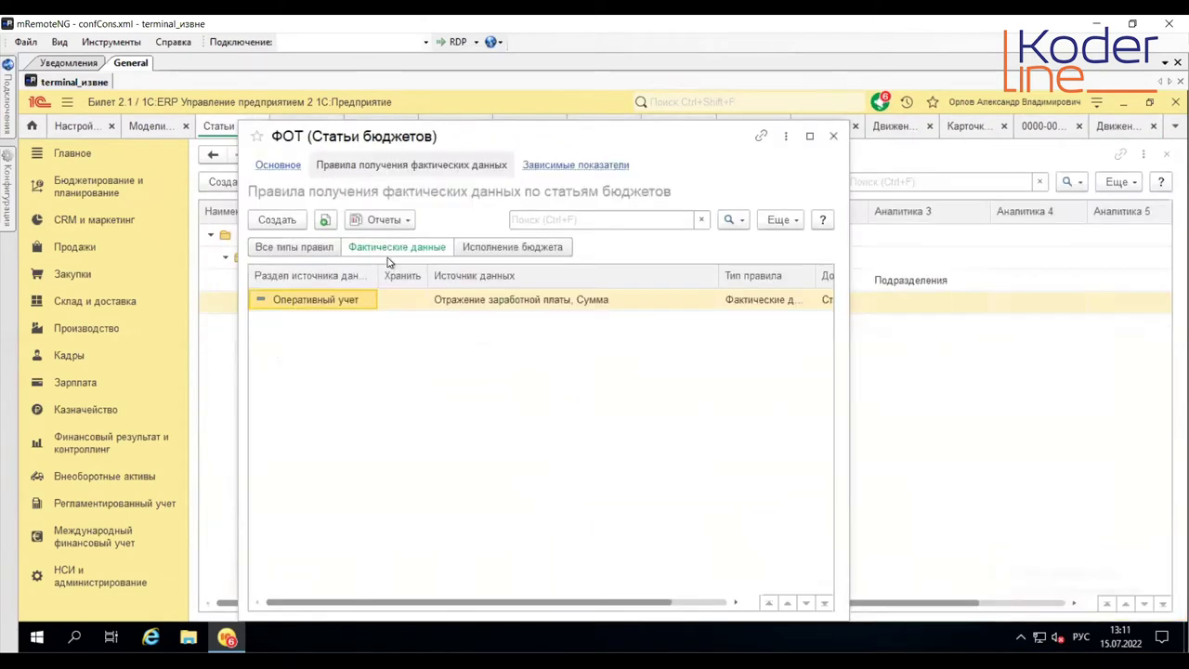
Step: Open the operational accounting rule «Отражение заработной платы» of «ФОТ» and check its additional filter's field and value
{"action": "left_click", "coordinate": [563, 302]}
{"action": "left_click", "coordinate": [779, 299]}
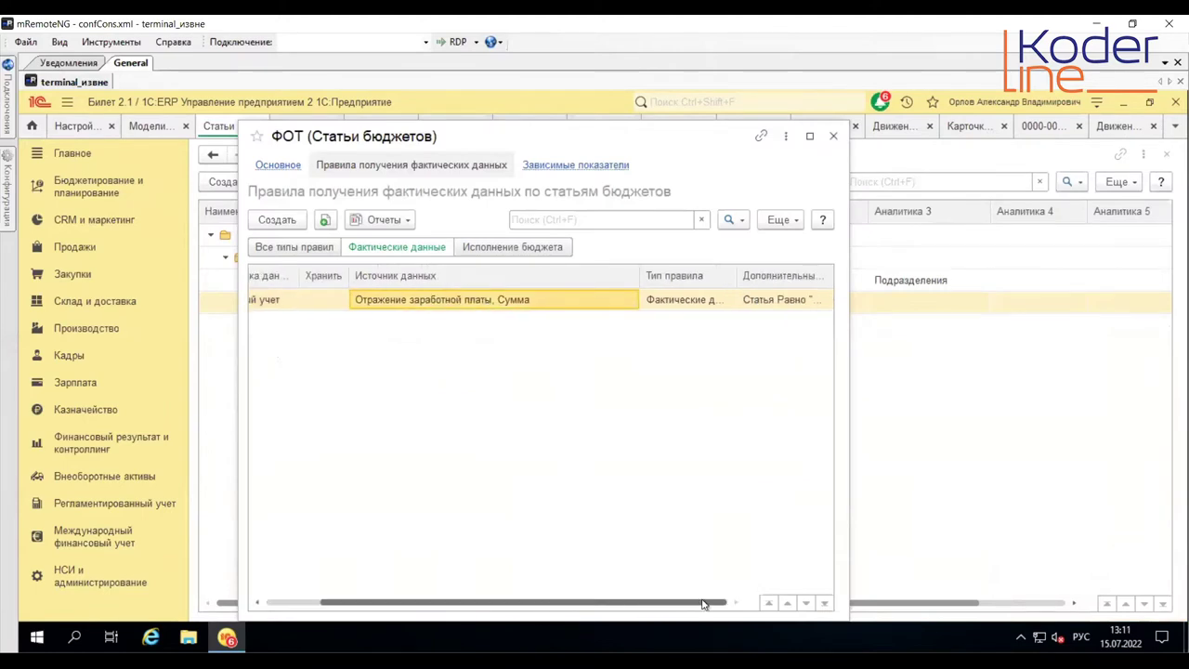
{"action": "double_click", "coordinate": [779, 299]}
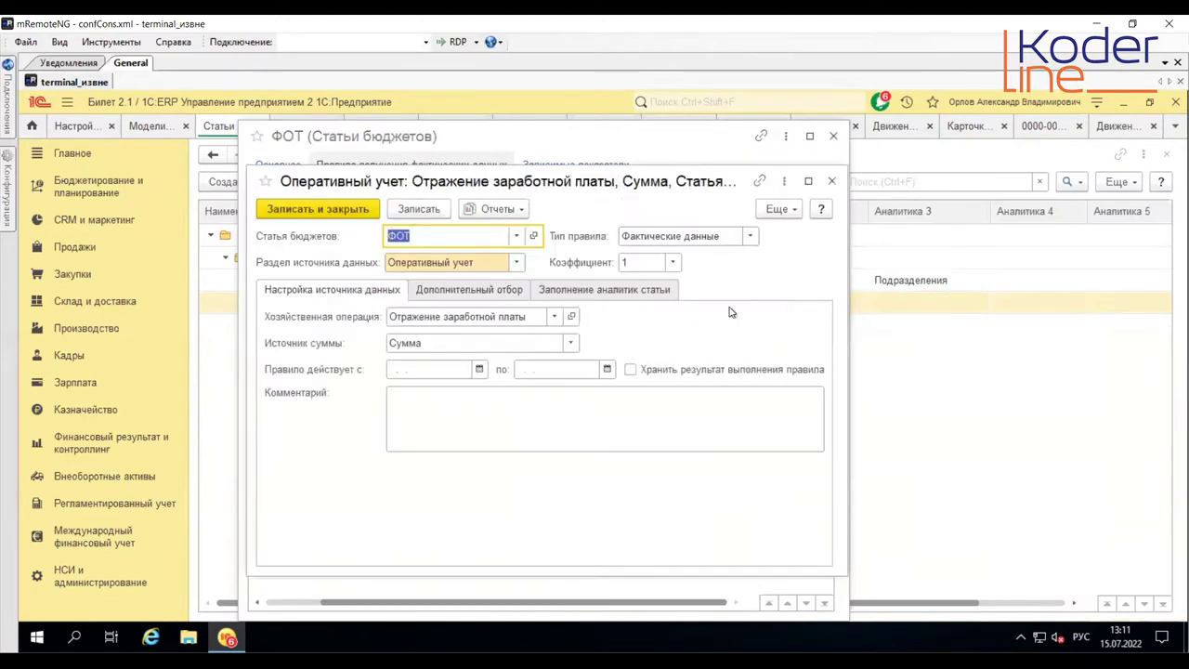
{"action": "left_click", "coordinate": [470, 290]}
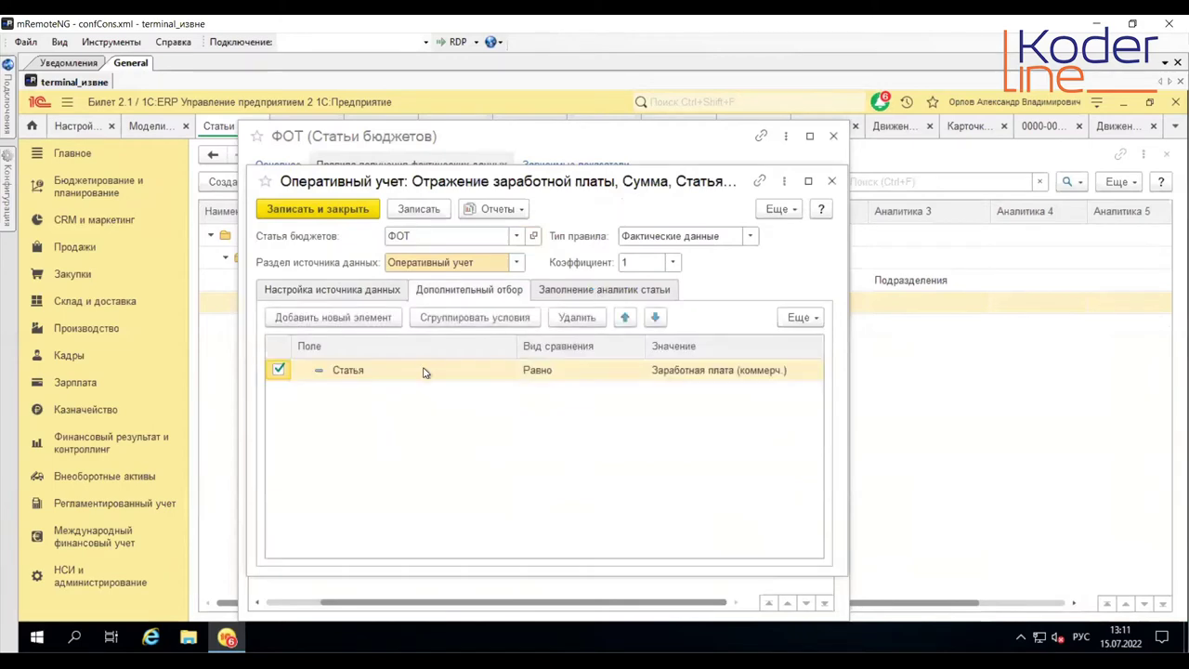
{"action": "left_click", "coordinate": [776, 376]}
{"action": "left_click", "coordinate": [362, 371]}
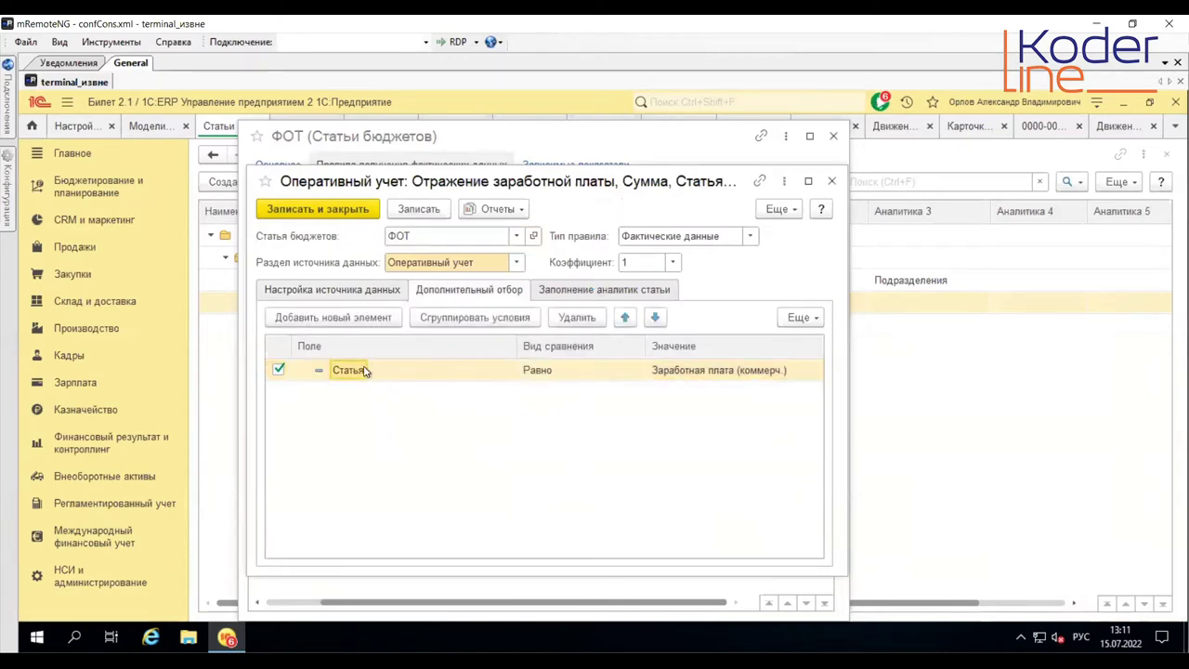
{"action": "key", "text": "Escape"}
{"action": "key", "text": "Escape"}
Step: Compare the «Статья» and «Кор. статья» dimensions in the movements report of the document «Отражение зарплаты в финансовом учете»
{"action": "left_click", "coordinate": [1112, 136]}
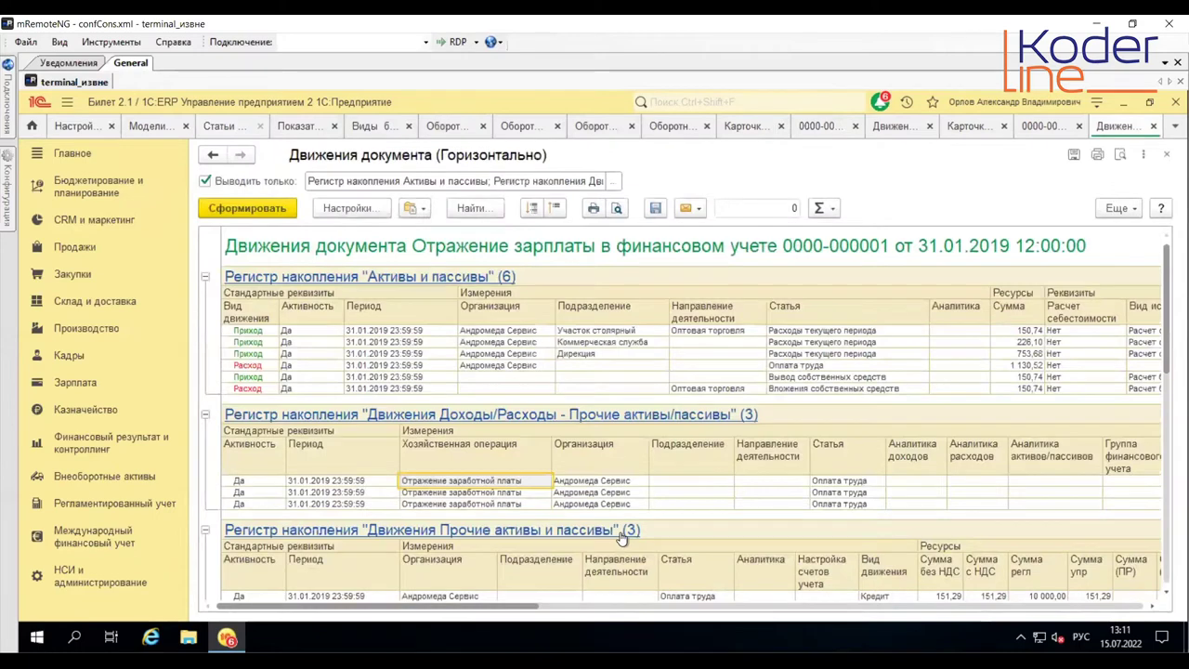
{"action": "left_click_drag", "start_coordinate": [496, 609], "coordinate": [742, 611]}
{"action": "left_click", "coordinate": [747, 489]}
{"action": "left_click", "coordinate": [940, 445]}
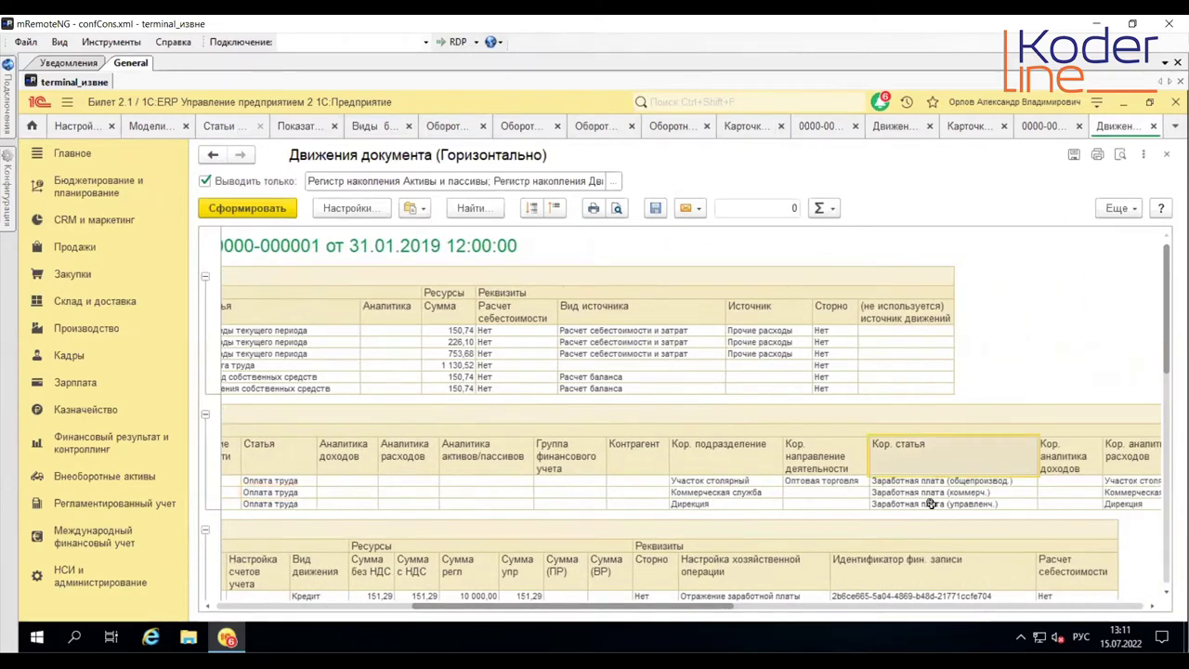
{"action": "left_click", "coordinate": [1055, 129]}
{"action": "left_click", "coordinate": [1121, 130]}
Step: Change the filter field of the «ФОТ» actual data rule to «Статья (кор.)» and save the rule
{"action": "left_click", "coordinate": [213, 130]}
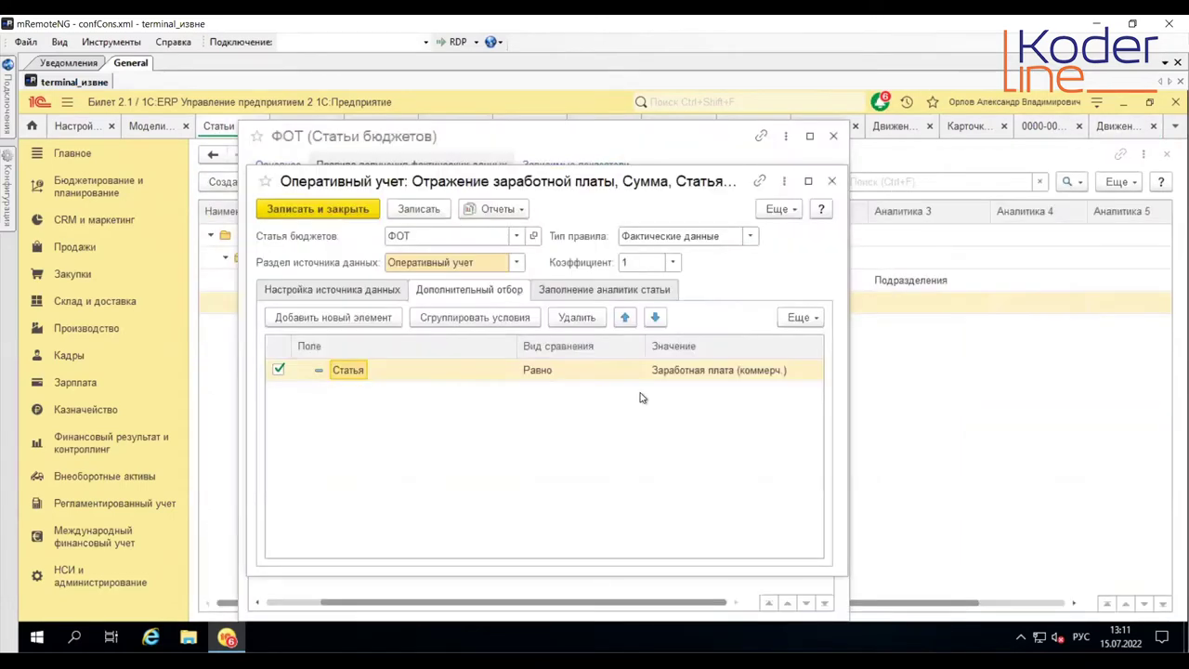
{"action": "left_click", "coordinate": [389, 377]}
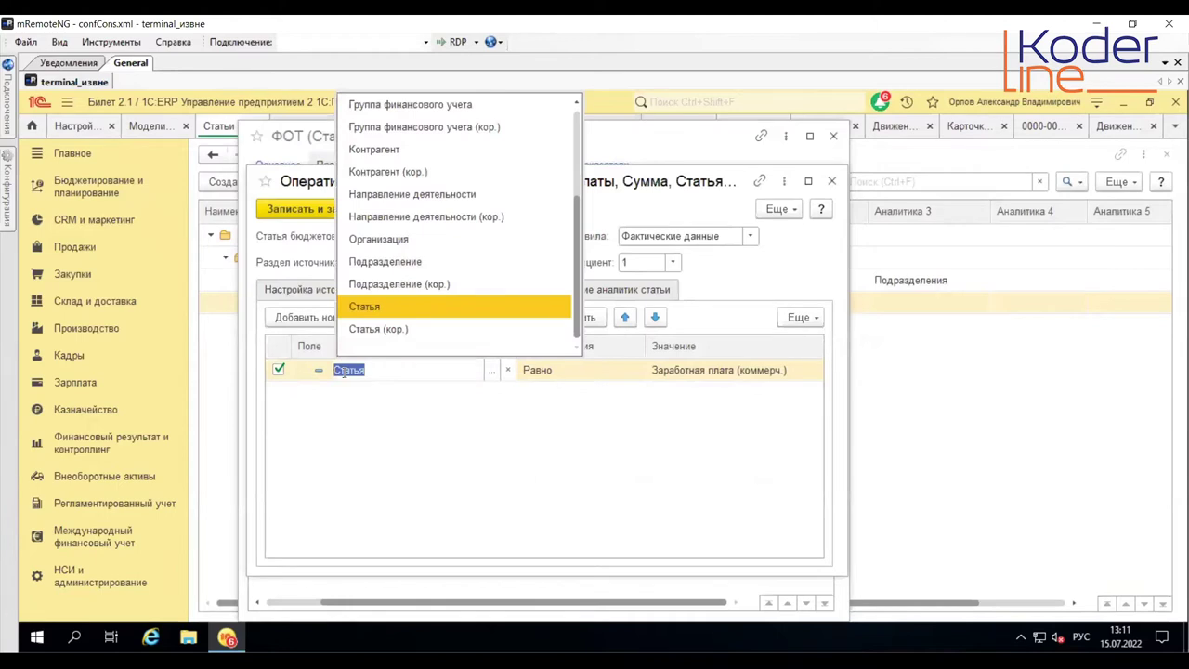
{"action": "left_click", "coordinate": [418, 327]}
{"action": "left_click", "coordinate": [569, 405]}
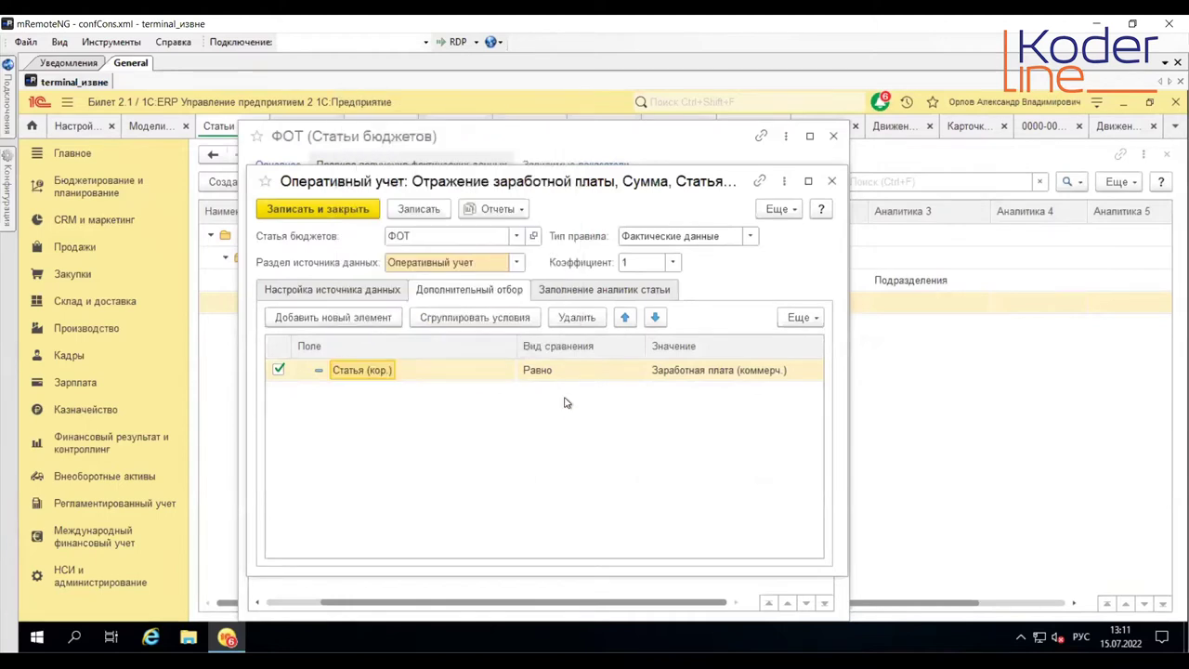
{"action": "left_click", "coordinate": [434, 210]}
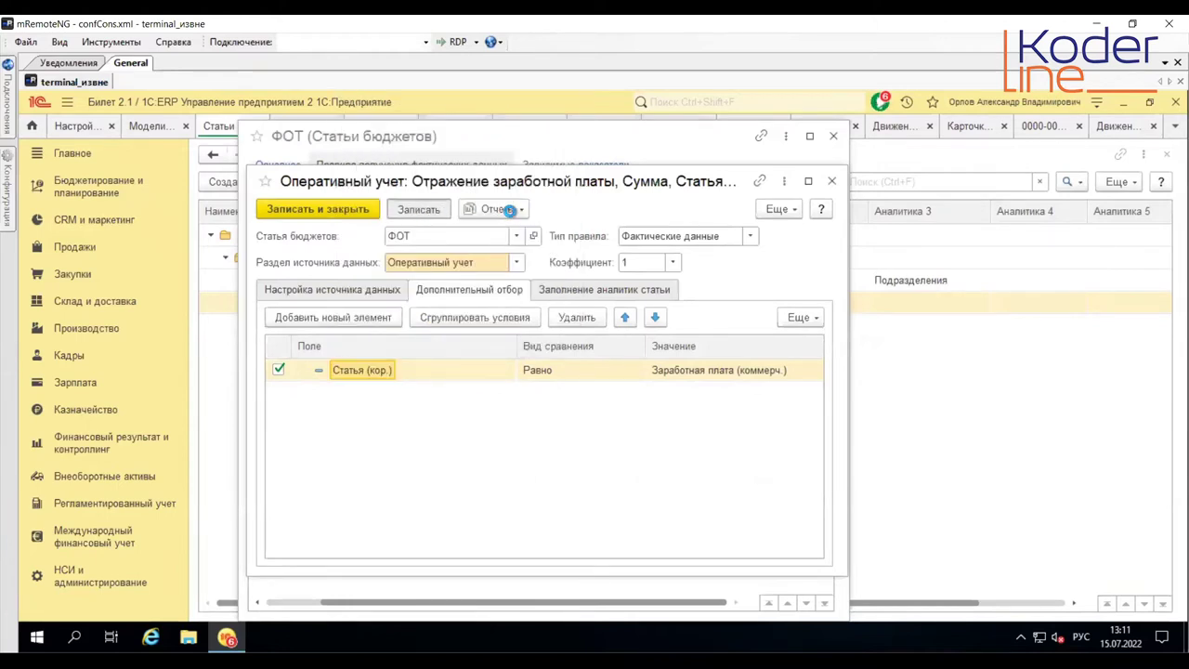
Step: Run the «Результат работы правил» report for the corrected «ФОТ» rule, review all months, and close the report, rule and budget item
{"action": "left_click", "coordinate": [509, 211]}
{"action": "left_click", "coordinate": [527, 233]}
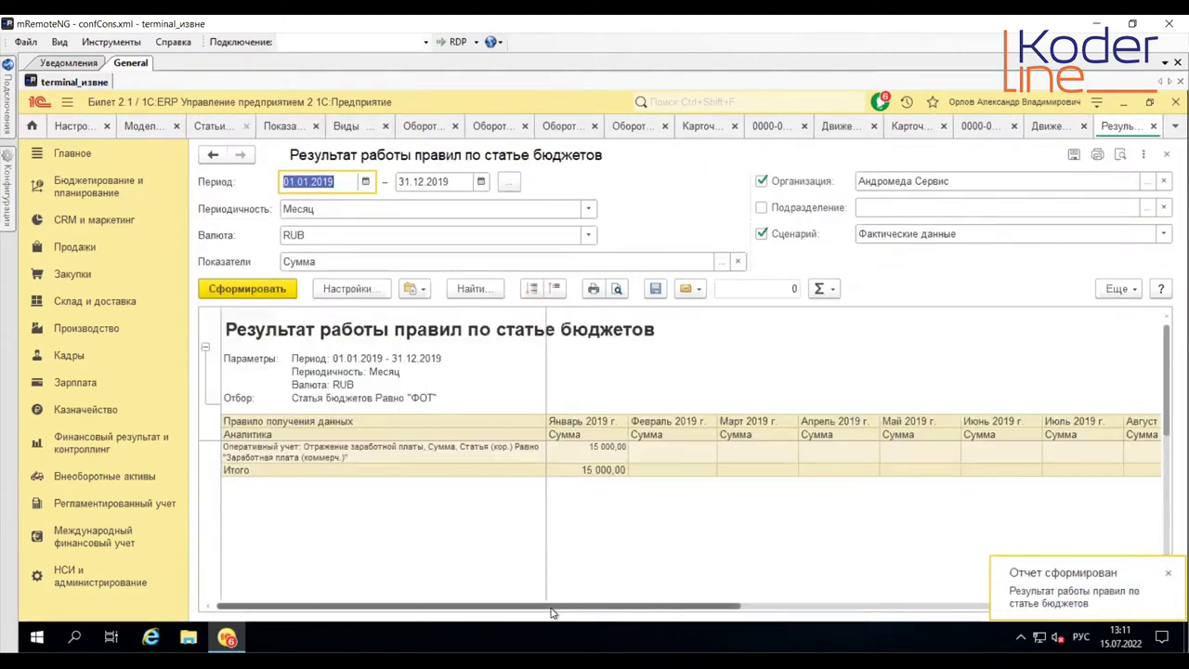
{"action": "left_click_drag", "start_coordinate": [556, 606], "coordinate": [1059, 594]}
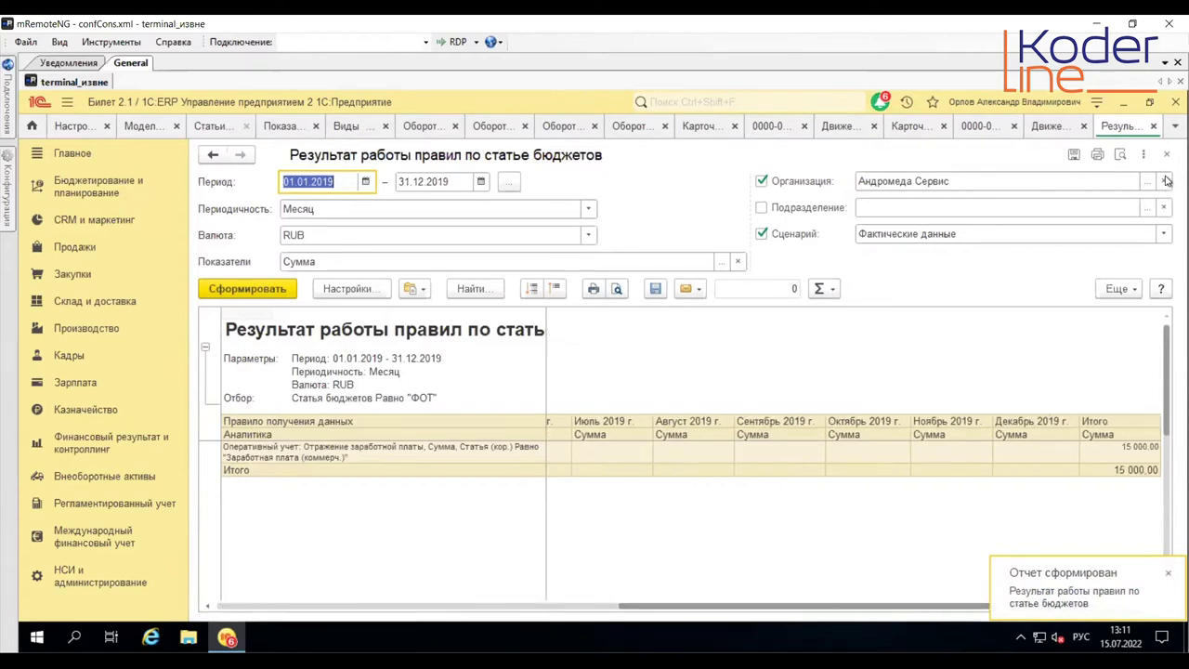
{"action": "left_click", "coordinate": [1153, 125]}
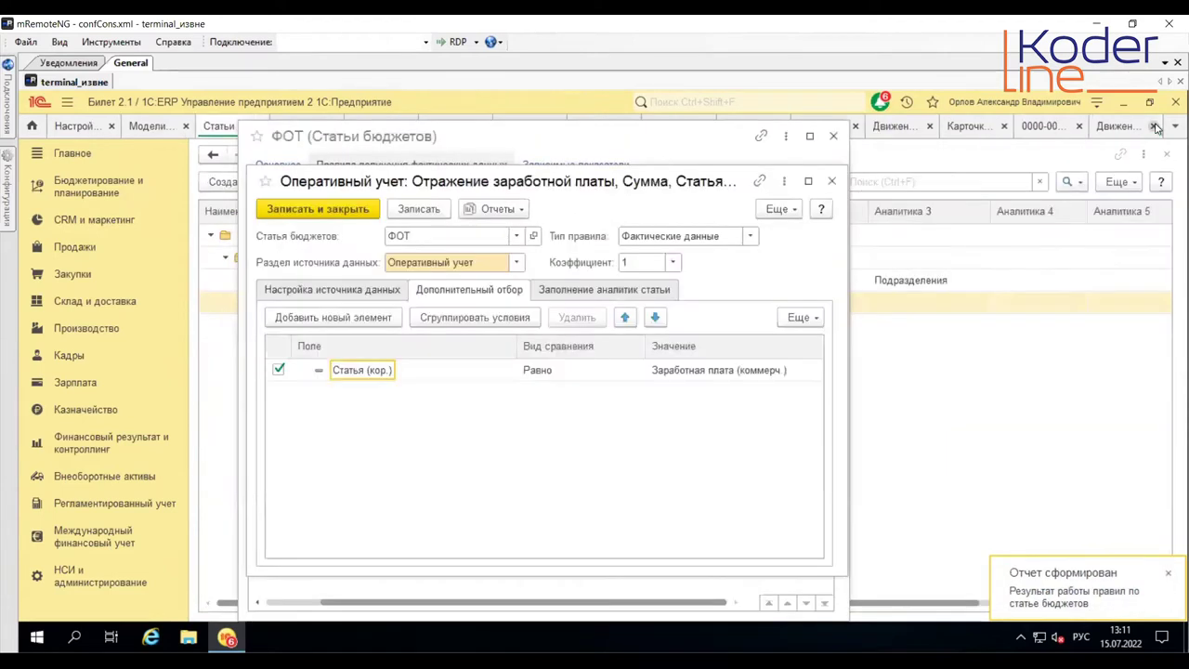
{"action": "left_click", "coordinate": [829, 180]}
{"action": "left_click", "coordinate": [833, 136]}
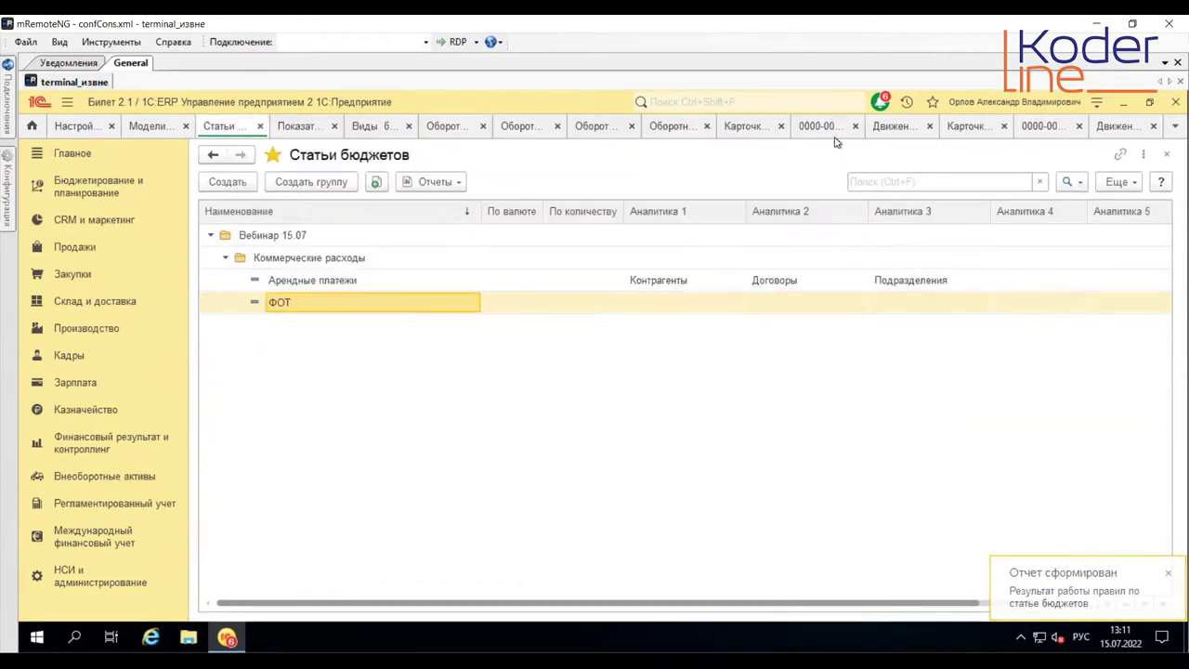
{"action": "left_click", "coordinate": [223, 258]}
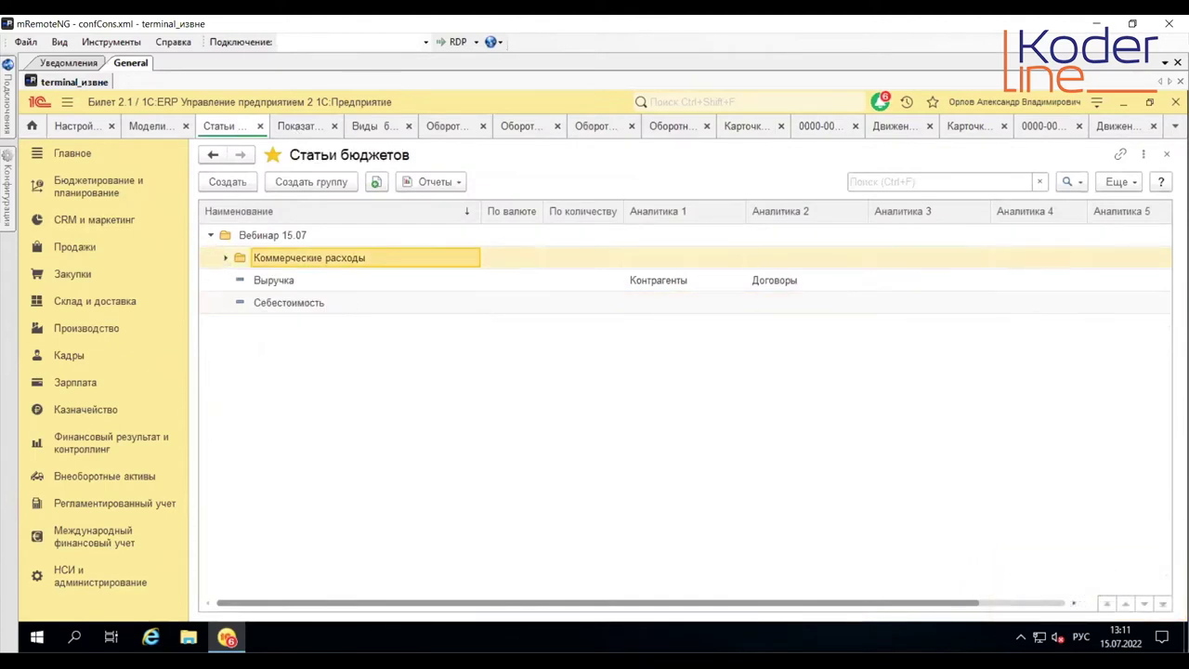
Step: Open the budget indicator «Машины и оборудование (кроме офисного)» in the group «Основные средства» and show its actual data rules
{"action": "left_click", "coordinate": [283, 126]}
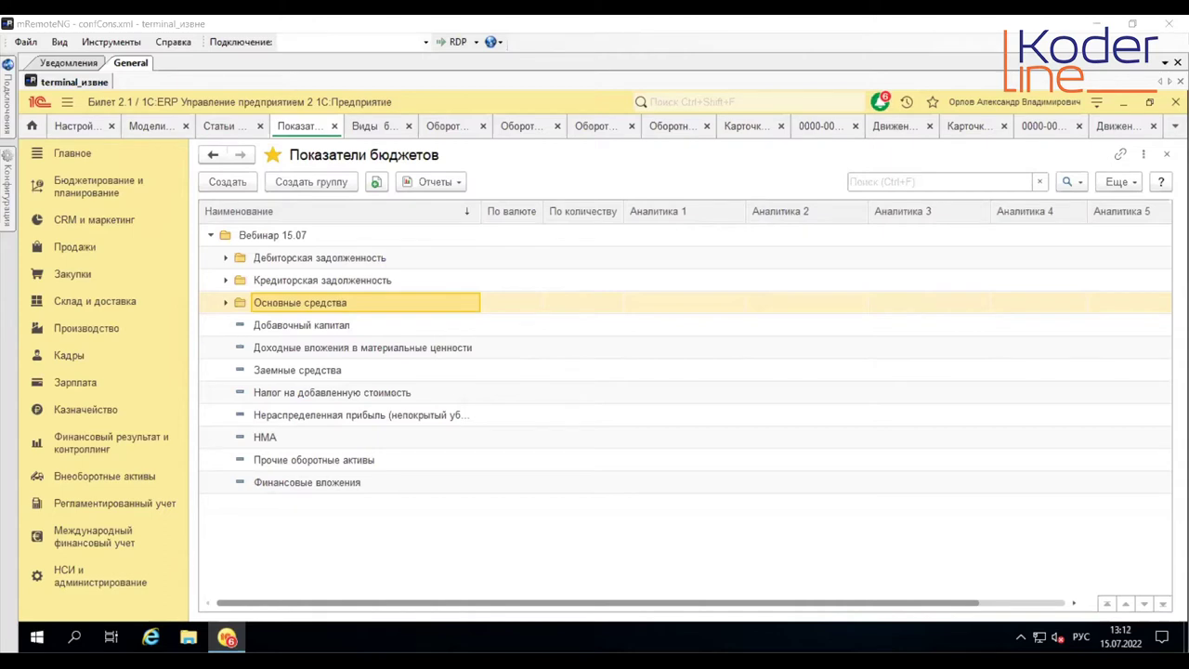
{"action": "left_click", "coordinate": [222, 303]}
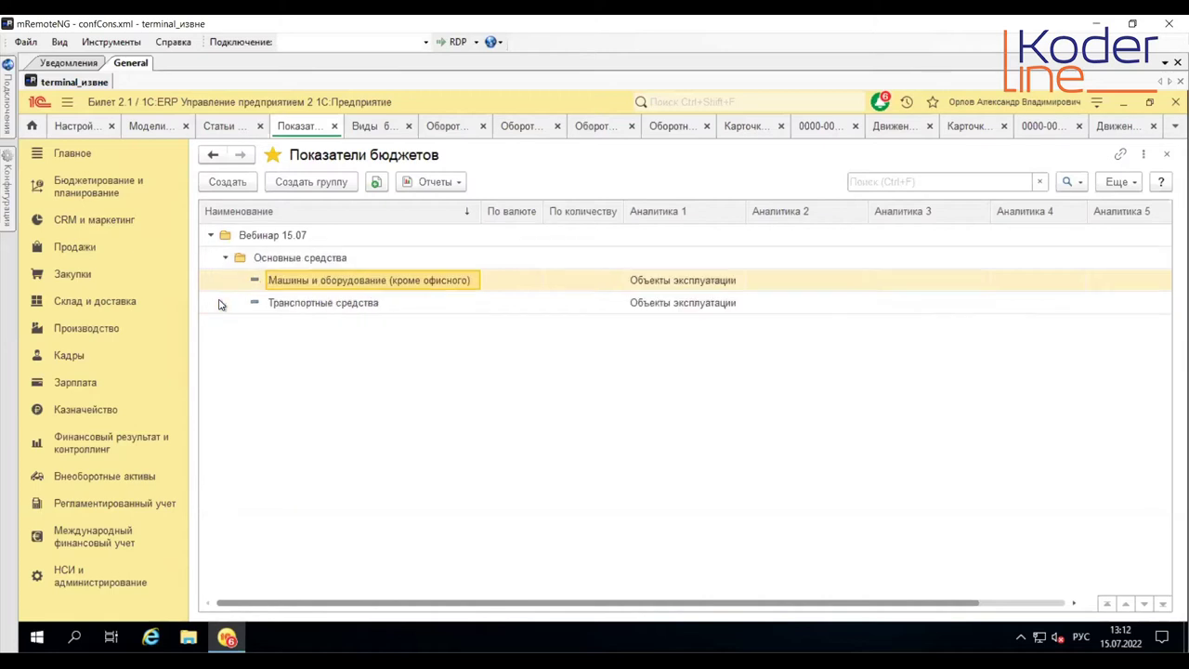
{"action": "double_click", "coordinate": [314, 287]}
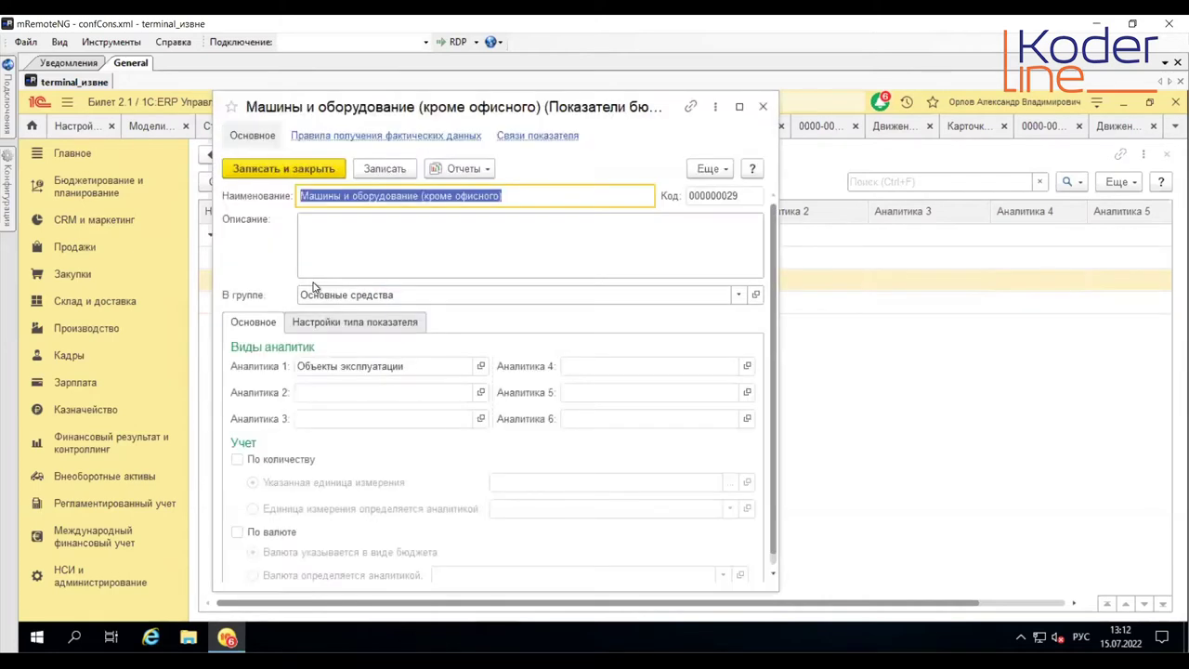
{"action": "left_click", "coordinate": [321, 369]}
{"action": "left_click", "coordinate": [373, 137]}
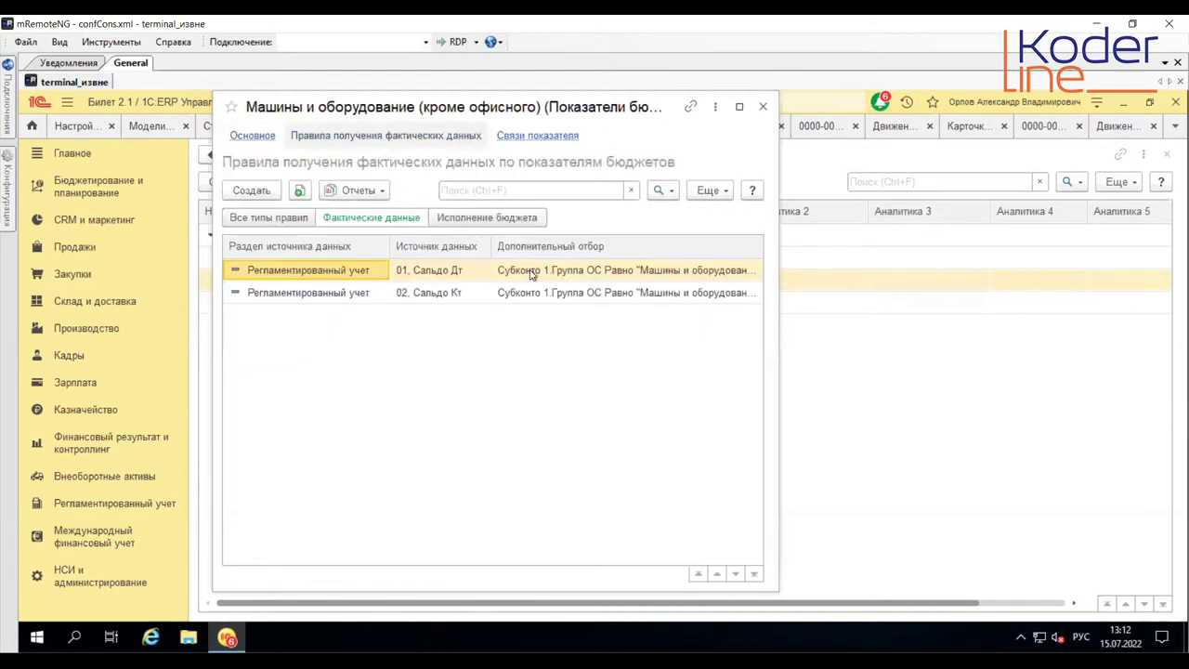
Step: Open the regulated accounting rule for account 01 and check its account, total type and additional filter by fixed asset group
{"action": "double_click", "coordinate": [303, 271]}
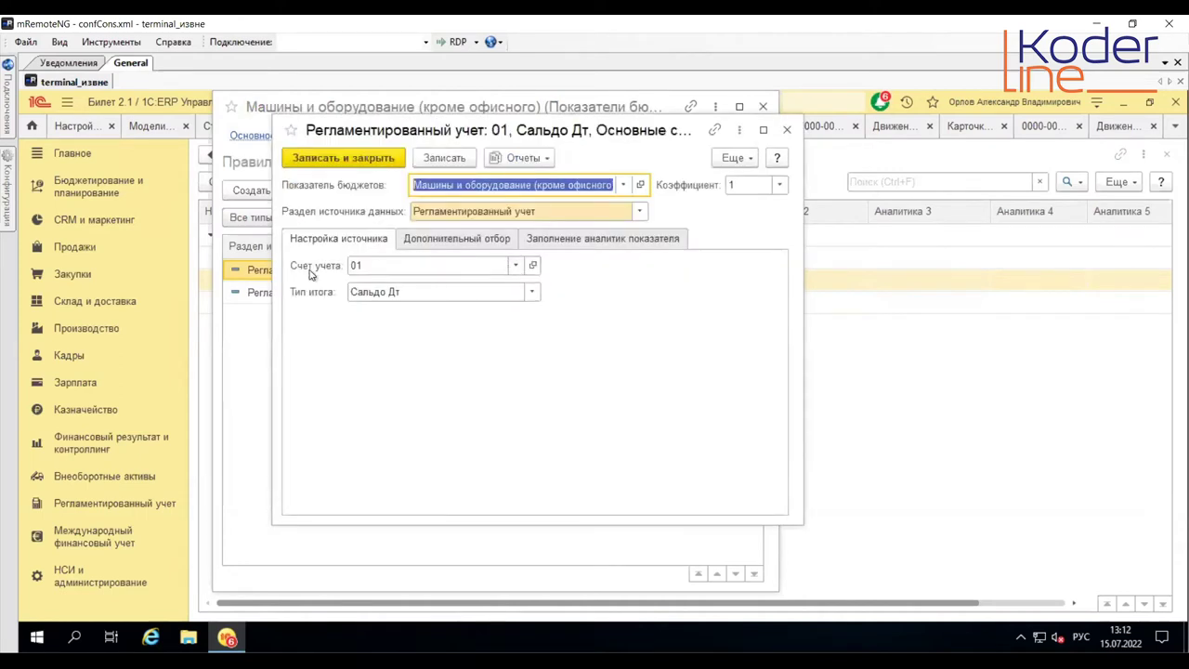
{"action": "left_click", "coordinate": [379, 265]}
{"action": "left_click", "coordinate": [462, 295]}
{"action": "left_click", "coordinate": [704, 309]}
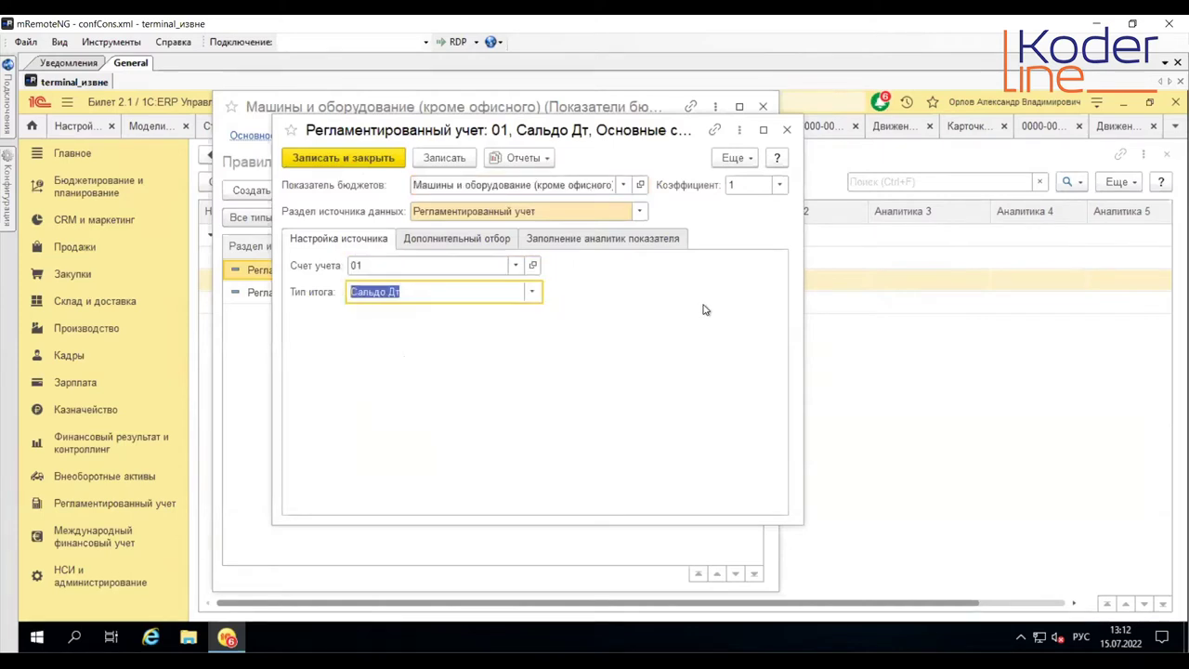
{"action": "left_click", "coordinate": [478, 244]}
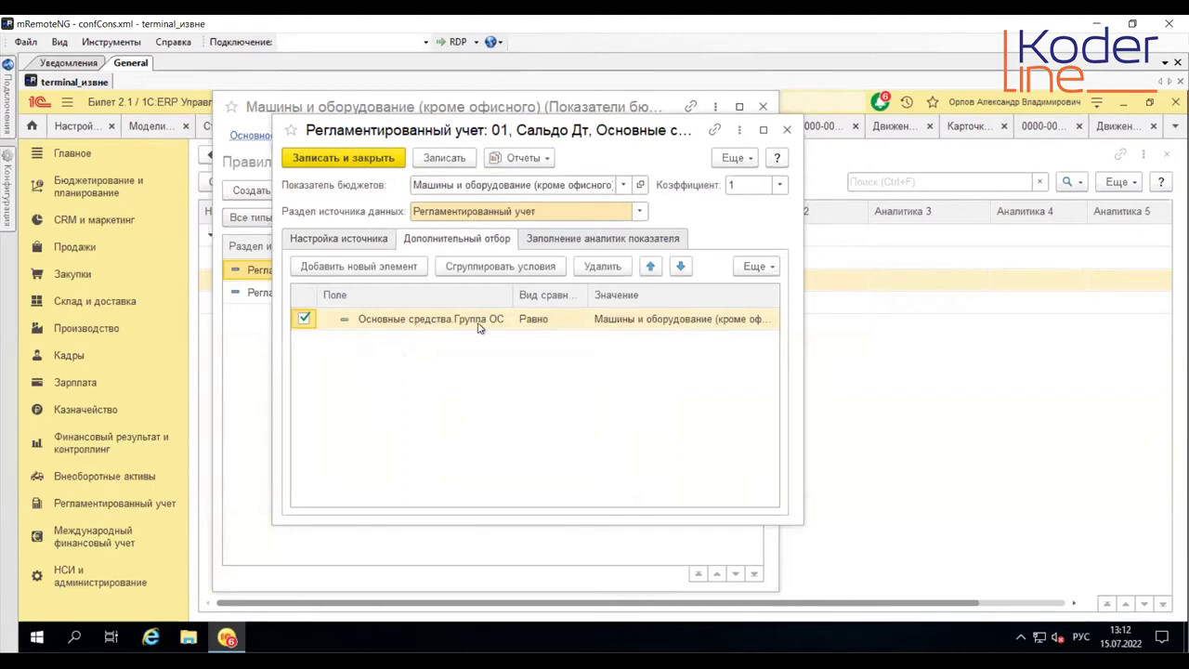
{"action": "left_click", "coordinate": [677, 320]}
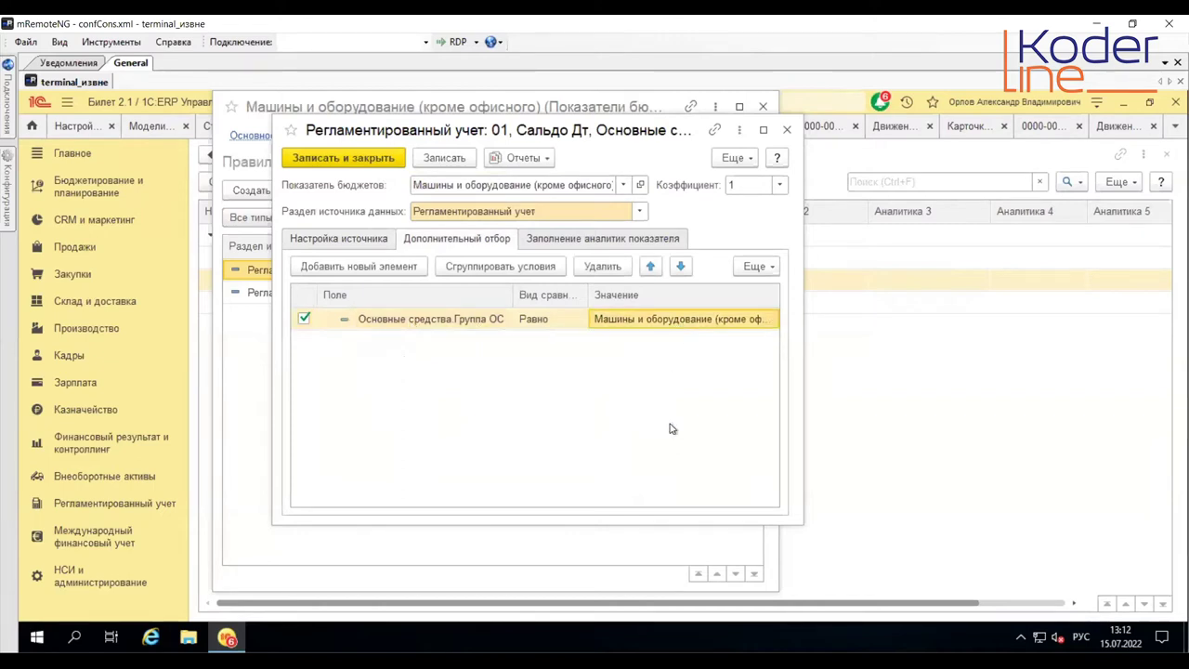
Step: Run the «Результат работы правил» report for «Машины и оборудование (кроме офисного)» and regenerate it for 01.01.2020–31.12.2020
{"action": "left_click", "coordinate": [522, 157]}
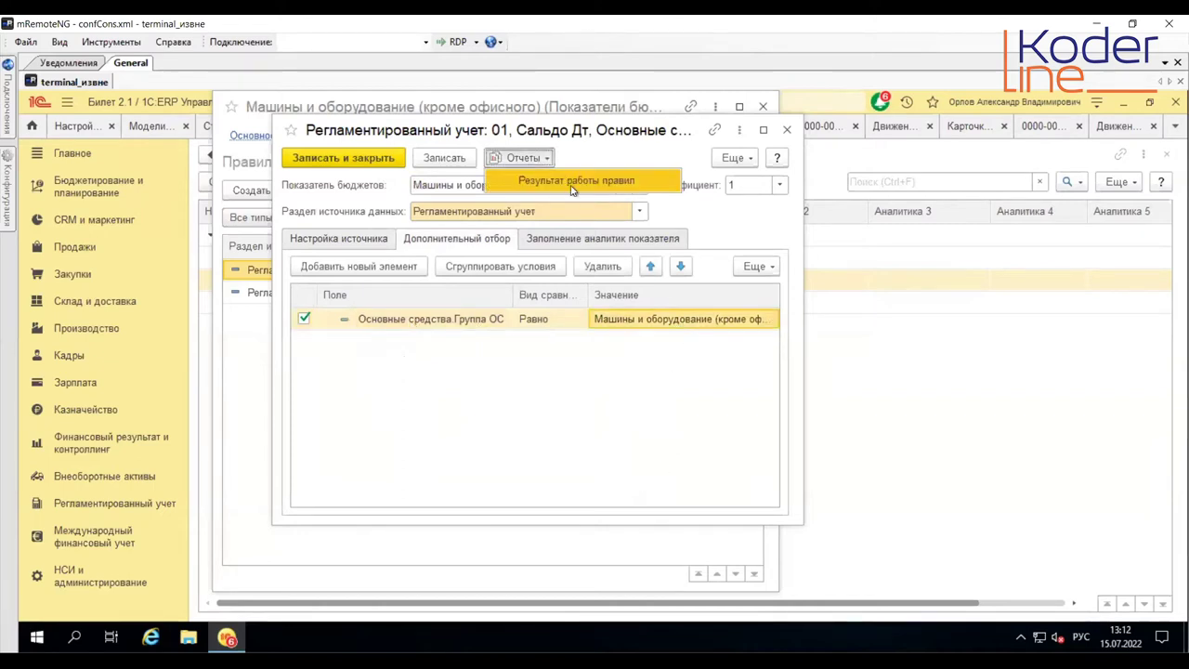
{"action": "left_click", "coordinate": [573, 183]}
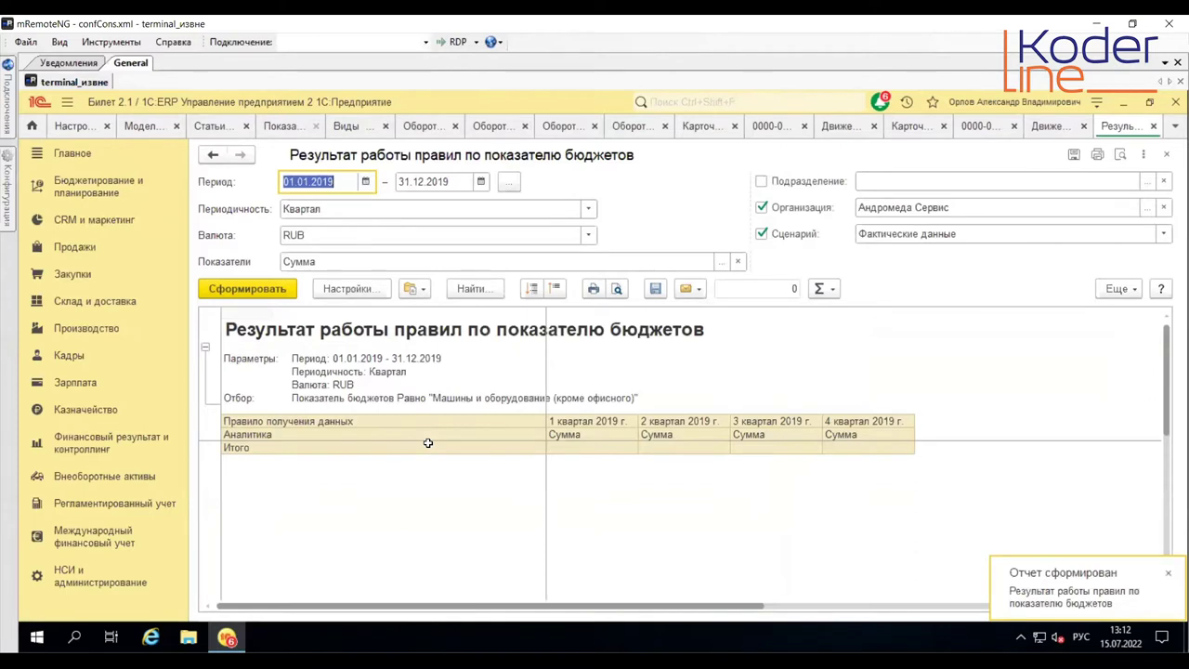
{"action": "left_click", "coordinate": [508, 181]}
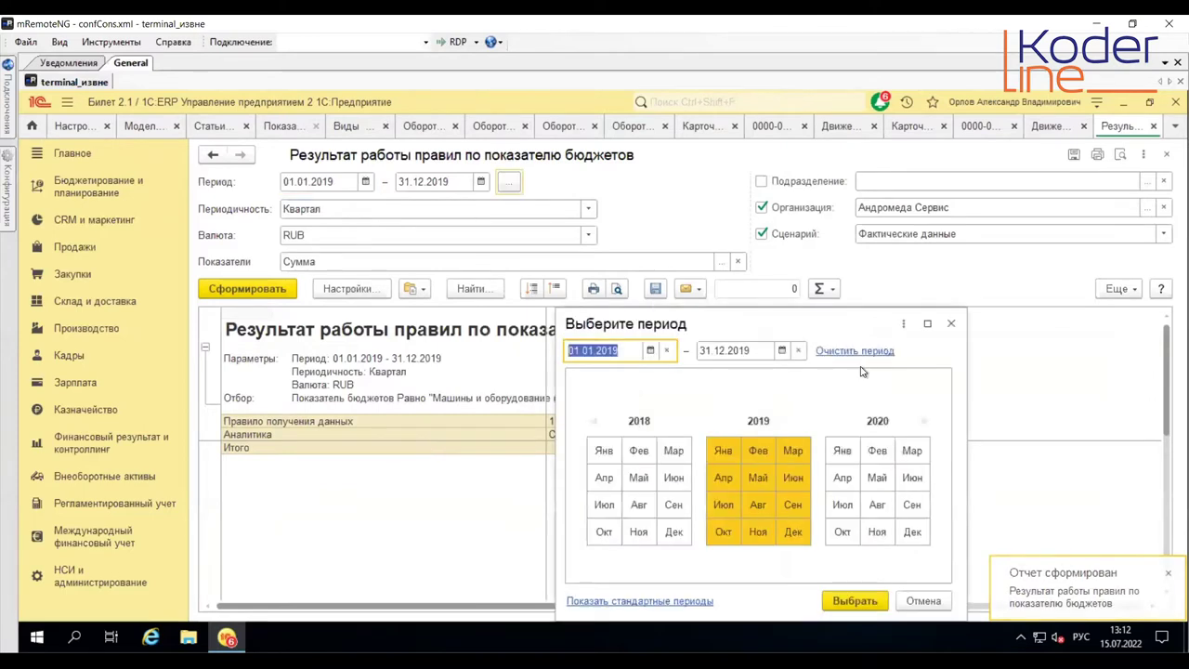
{"action": "left_click", "coordinate": [842, 450]}
{"action": "left_click", "coordinate": [913, 531], "text": "shift"}
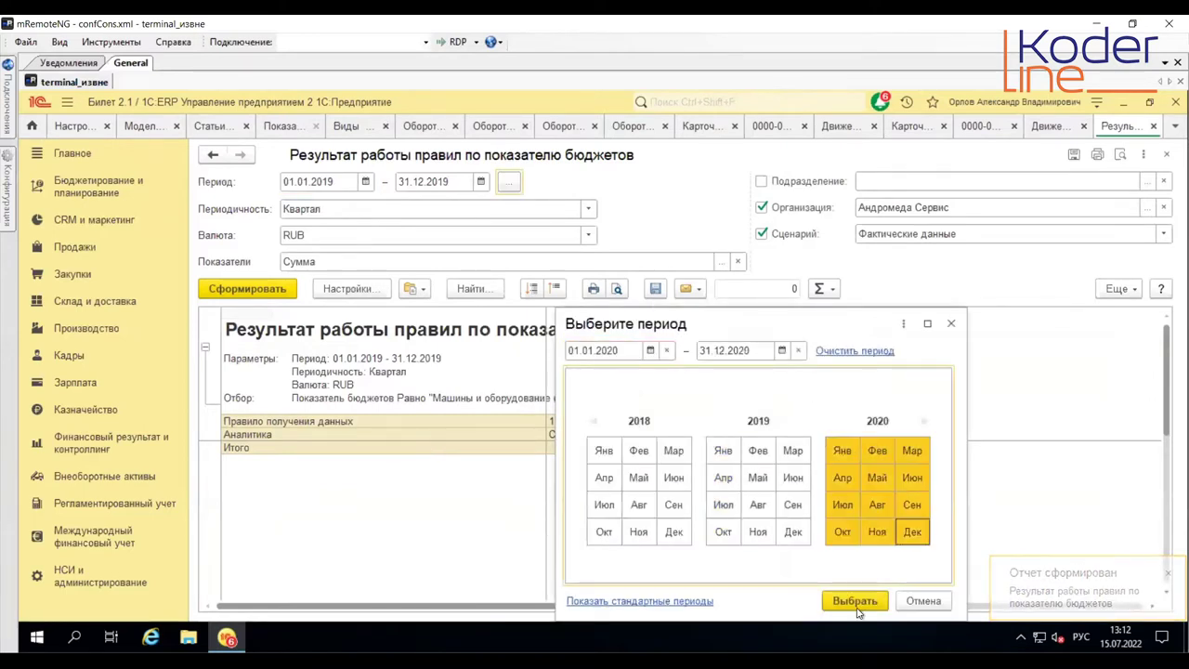
{"action": "left_click", "coordinate": [855, 601]}
{"action": "left_click", "coordinate": [239, 291]}
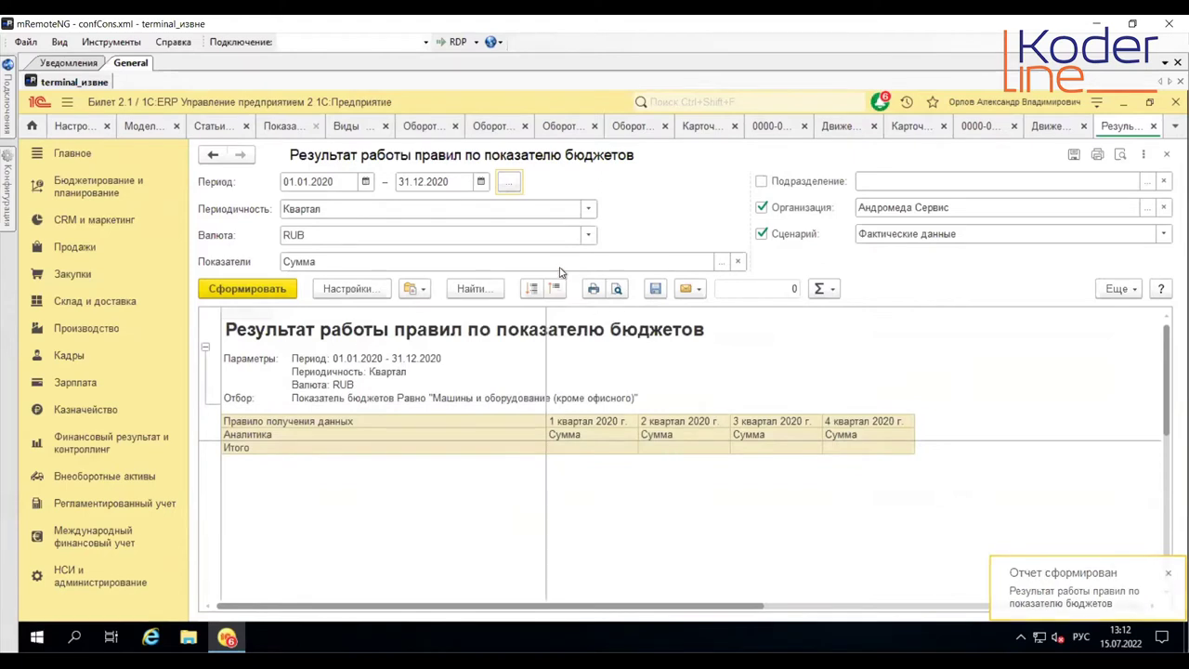
Step: Set the report's periodicity to «Год» and regenerate it
{"action": "left_click", "coordinate": [588, 209]}
{"action": "left_click", "coordinate": [367, 353]}
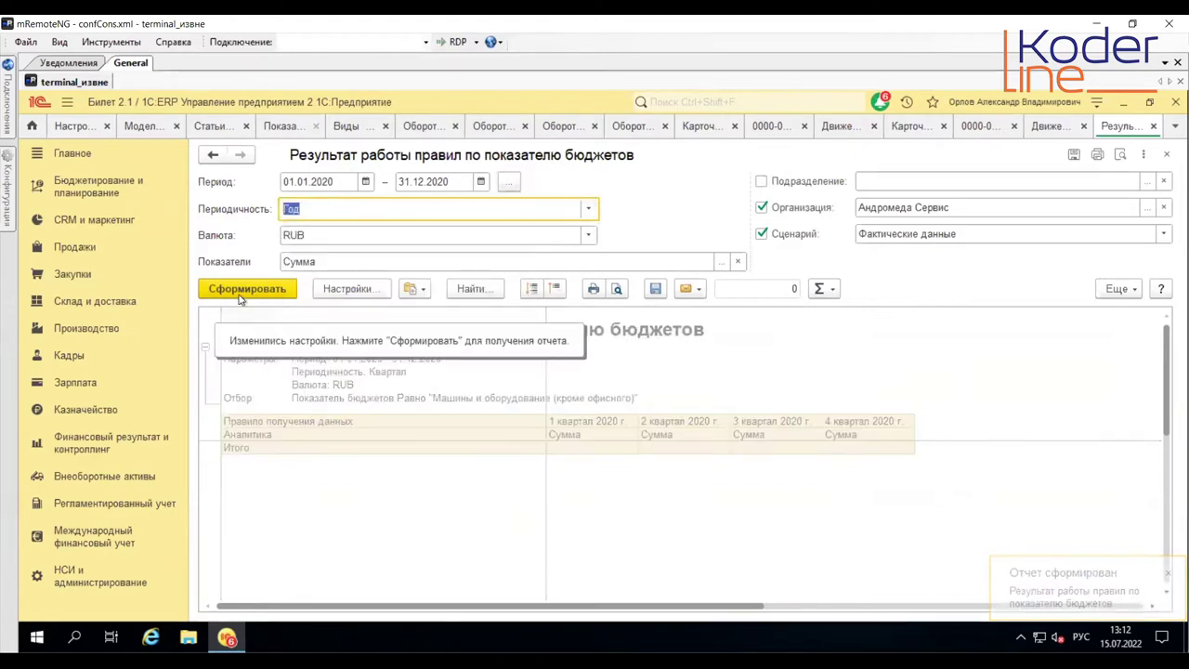
{"action": "key", "text": "ctrl+Return"}
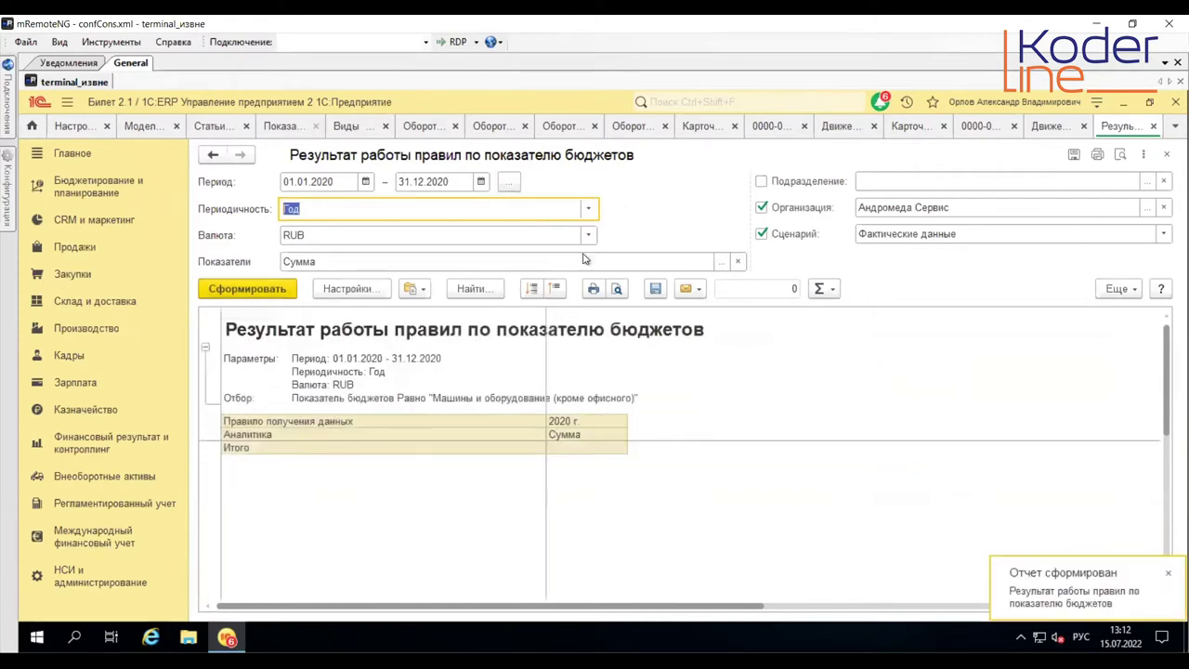
Step: Regenerate the rule result report for 01.01.2019–31.12.2019, and close it together with the account 01 rule
{"action": "left_click", "coordinate": [588, 209]}
{"action": "left_click", "coordinate": [548, 181]}
{"action": "left_click", "coordinate": [509, 181]}
{"action": "left_click", "coordinate": [601, 450]}
{"action": "left_click", "coordinate": [674, 531]}
{"action": "left_click", "coordinate": [850, 601]}
{"action": "left_click", "coordinate": [260, 294]}
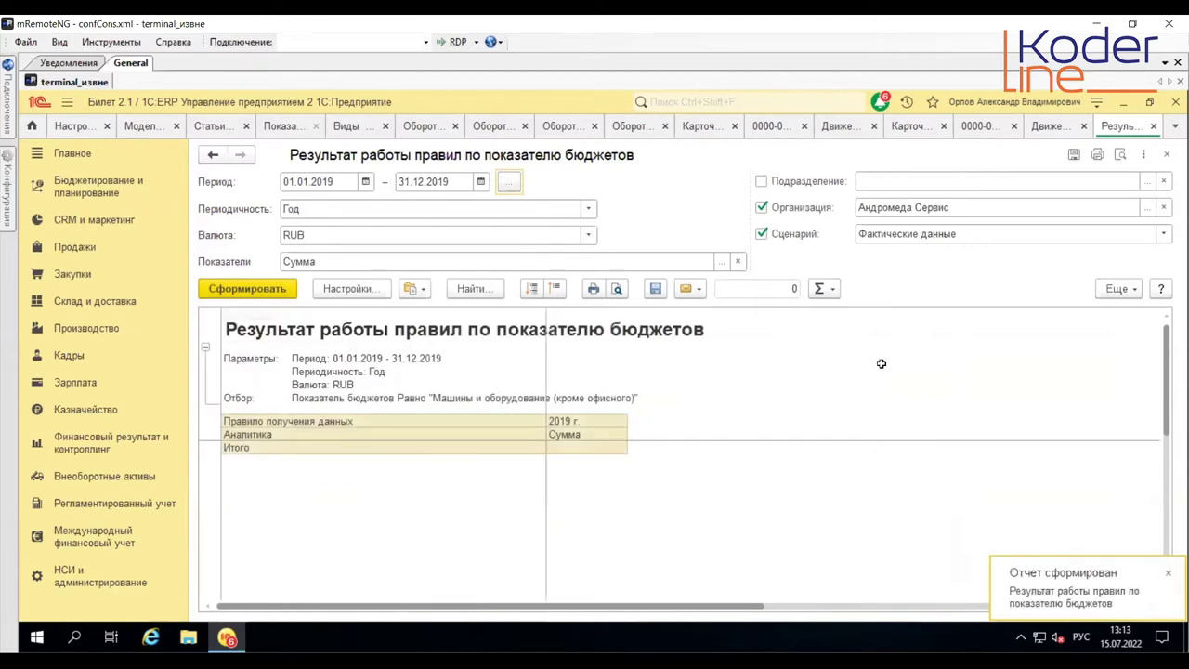
{"action": "left_click", "coordinate": [1155, 127]}
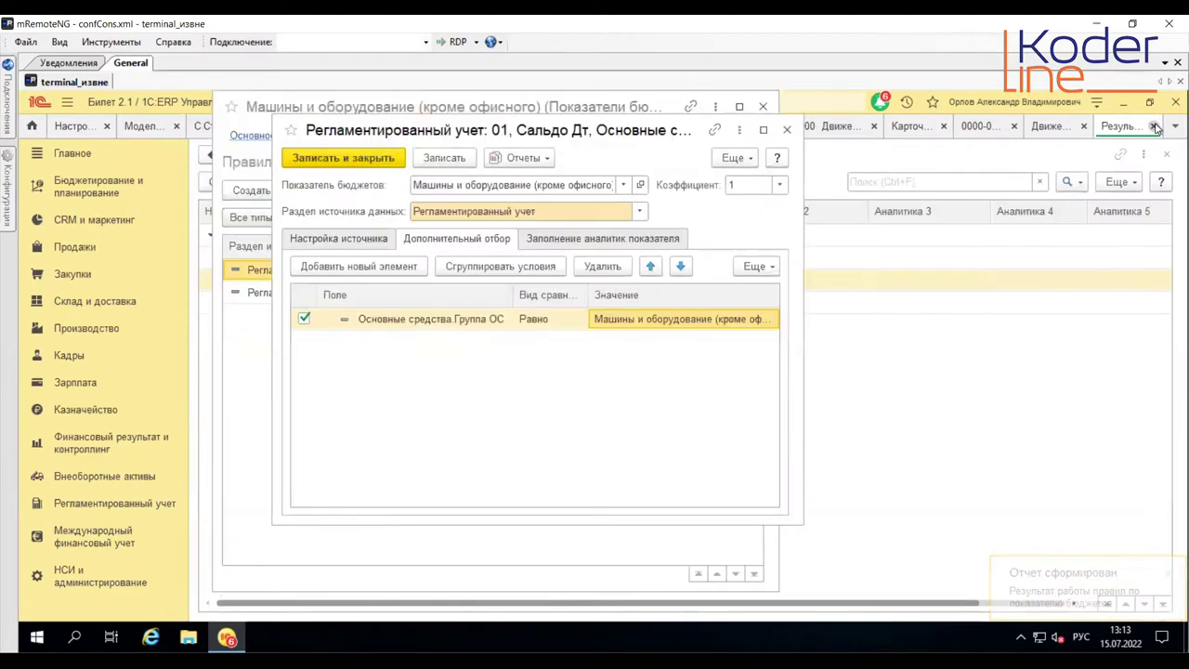
{"action": "left_click", "coordinate": [787, 129]}
Step: Check the account, total type and additional filter of the indicator's account 02 rule, and return to the budget indicators list
{"action": "left_click", "coordinate": [311, 304]}
{"action": "double_click", "coordinate": [312, 294]}
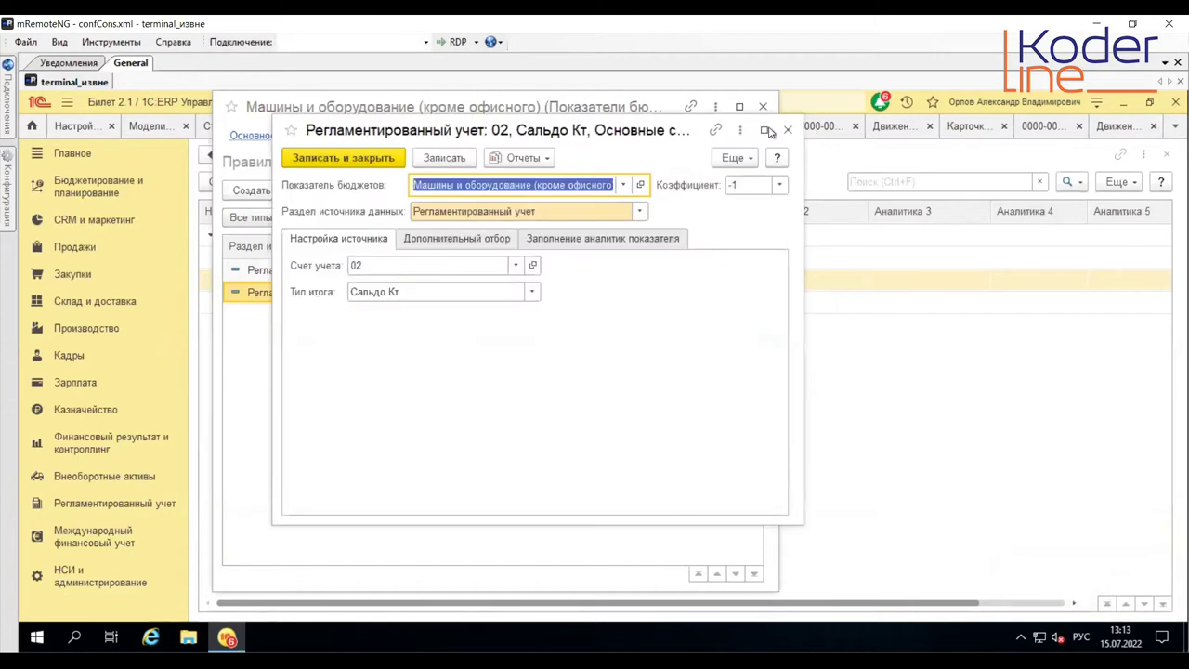
{"action": "left_click", "coordinate": [787, 130]}
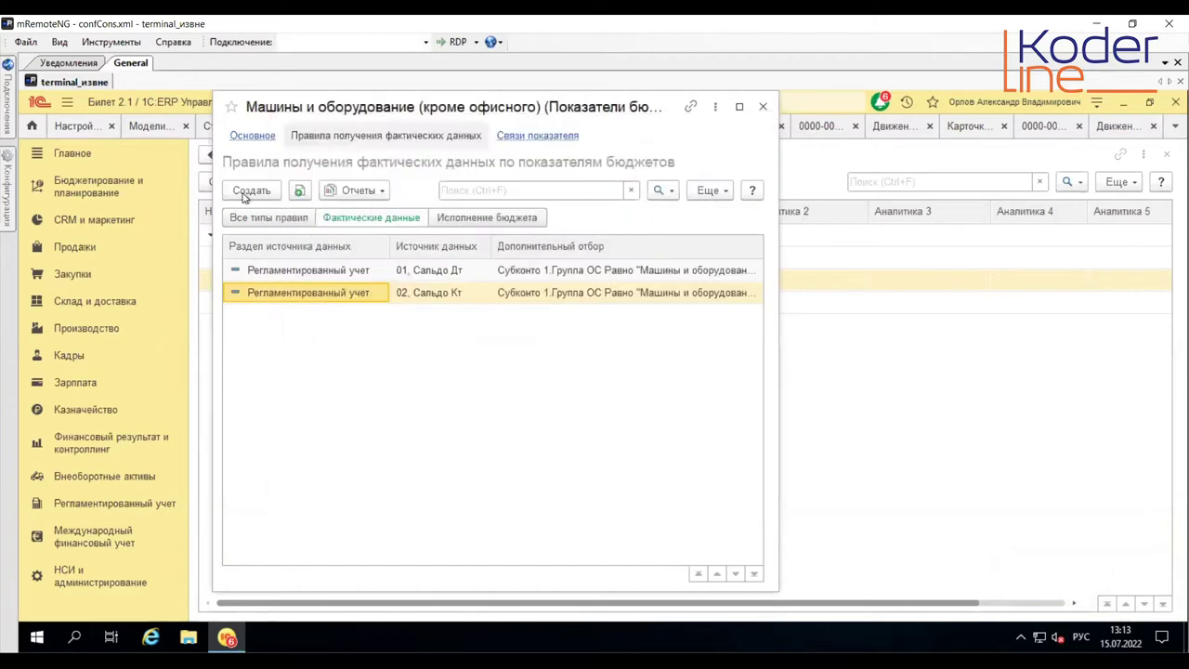
{"action": "double_click", "coordinate": [277, 294]}
{"action": "left_click", "coordinate": [403, 263]}
{"action": "left_click", "coordinate": [318, 324]}
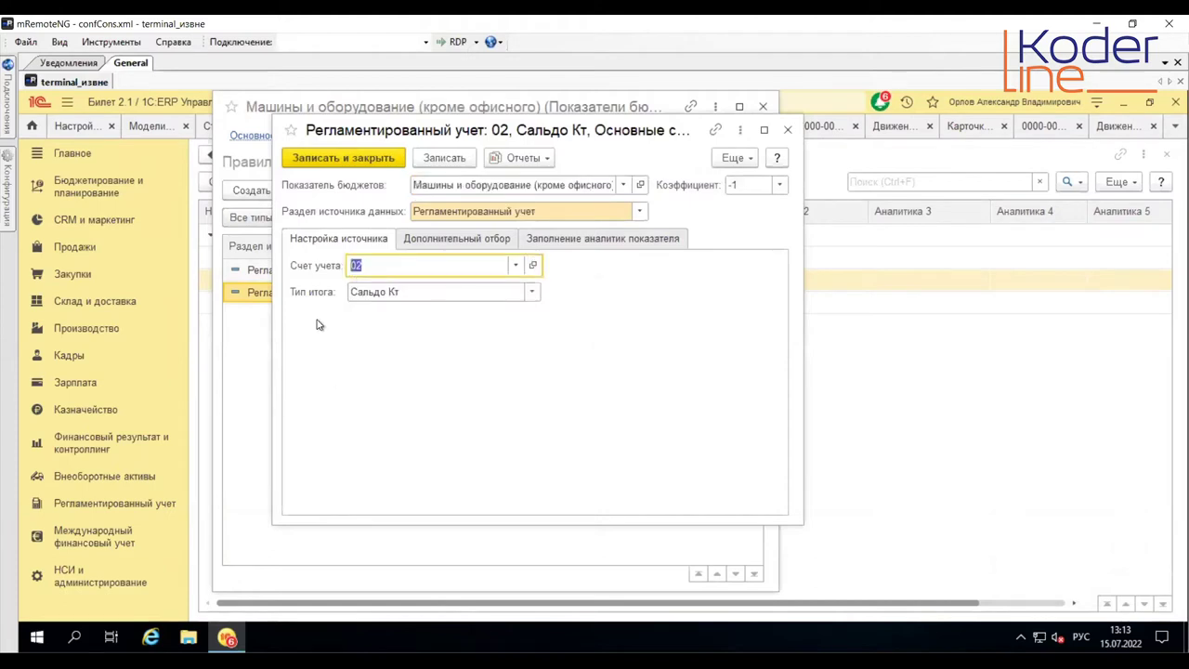
{"action": "left_click", "coordinate": [420, 291]}
{"action": "left_click", "coordinate": [710, 325]}
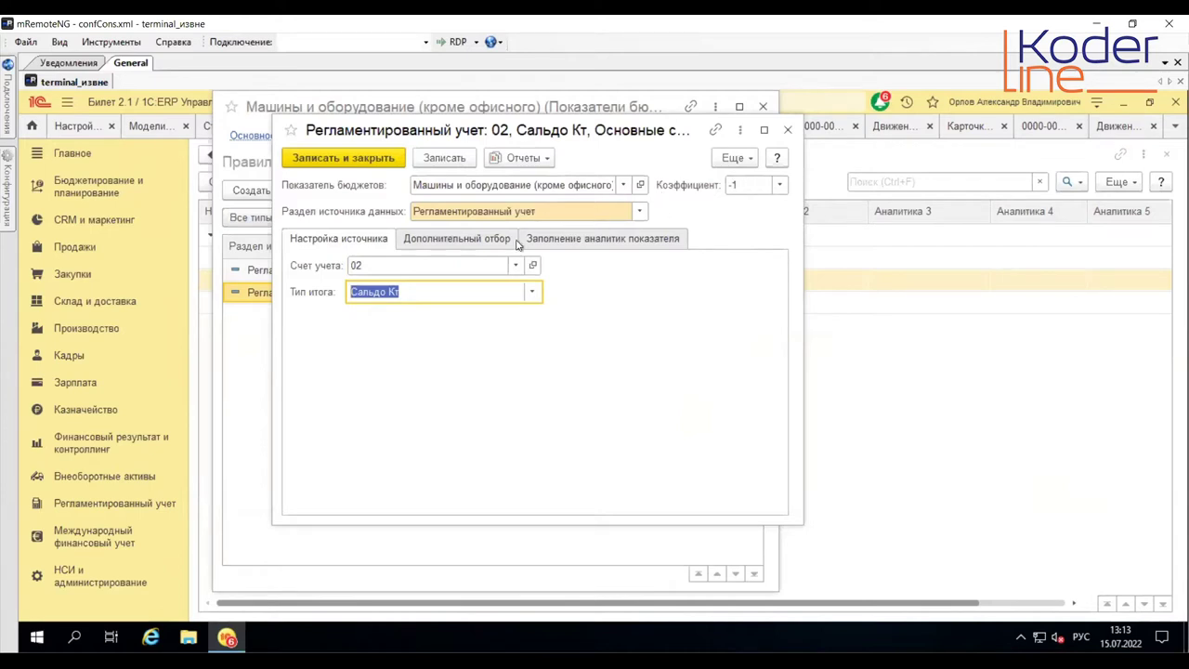
{"action": "left_click", "coordinate": [476, 240]}
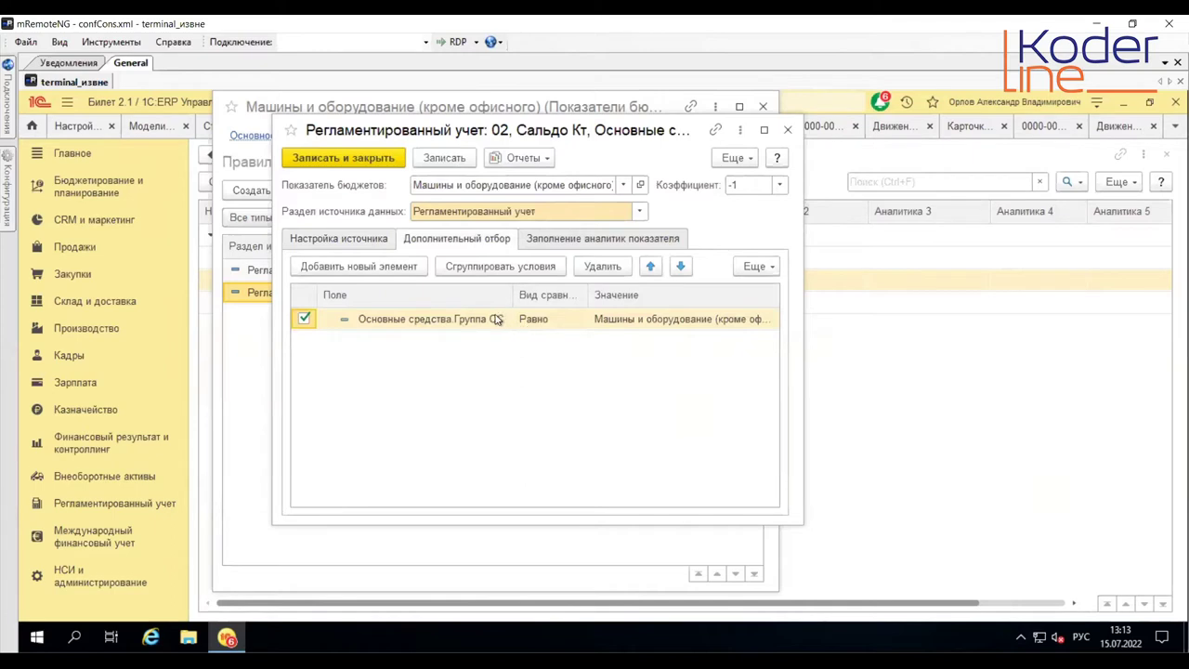
{"action": "left_click", "coordinate": [788, 130]}
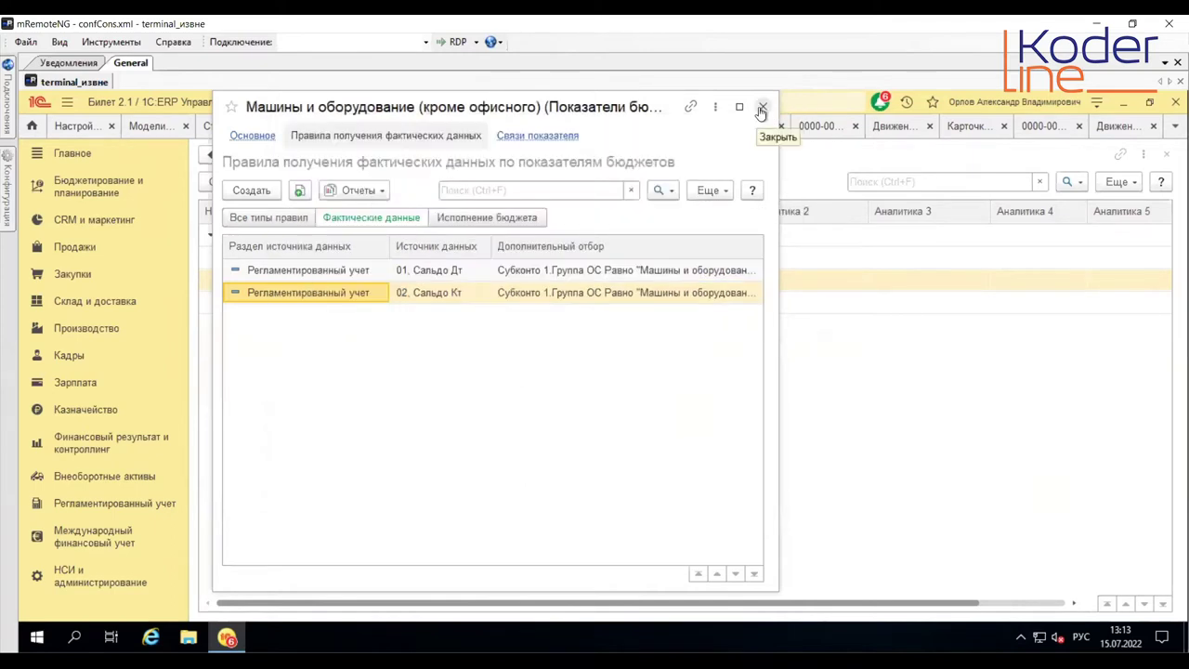
{"action": "left_click", "coordinate": [761, 108]}
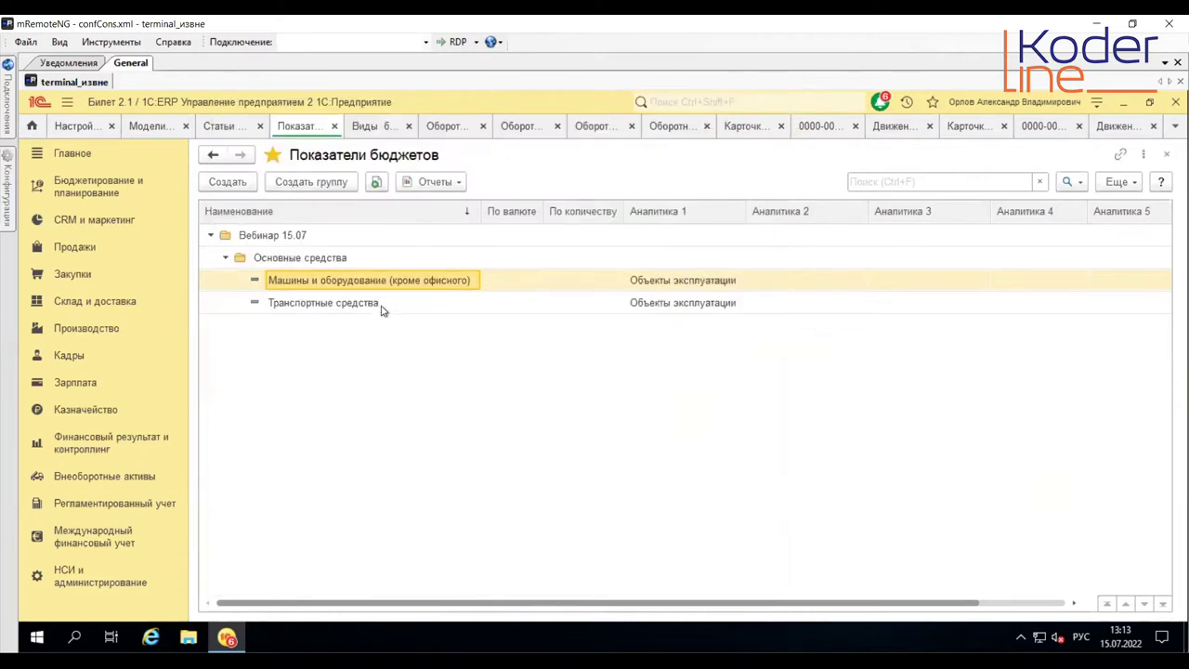
{"action": "left_click", "coordinate": [226, 258]}
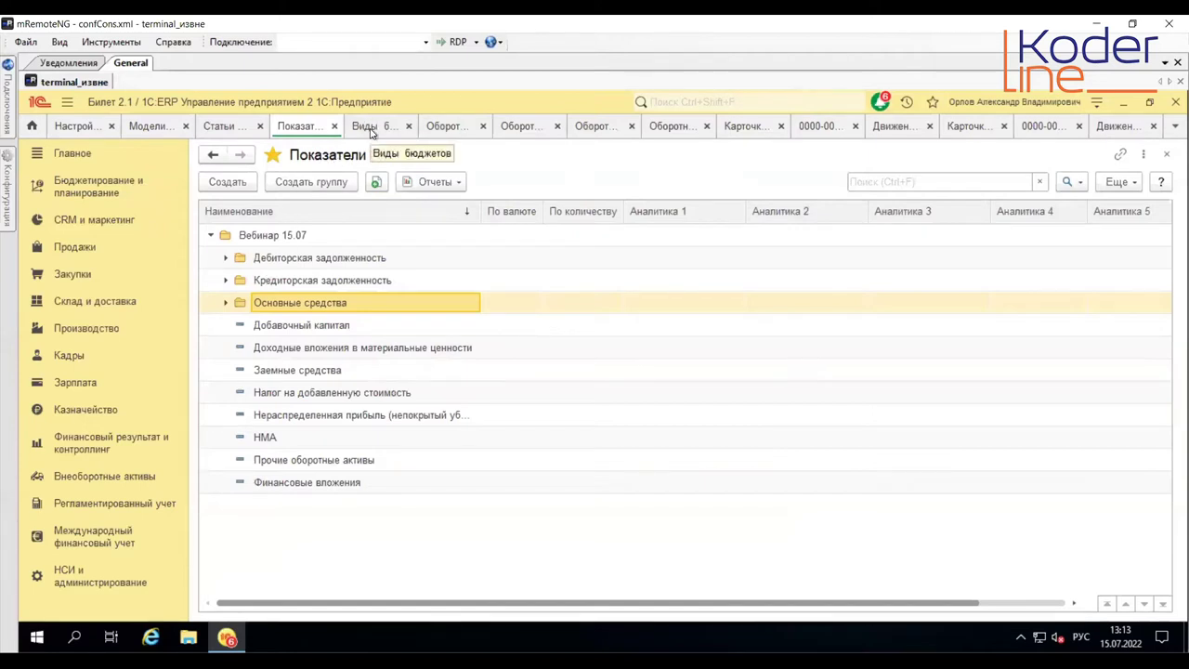
Step: Open the budget type «ББЛ (вебинар)» from the budget types list, check its main settings, and show its budget structure
{"action": "left_click", "coordinate": [77, 190]}
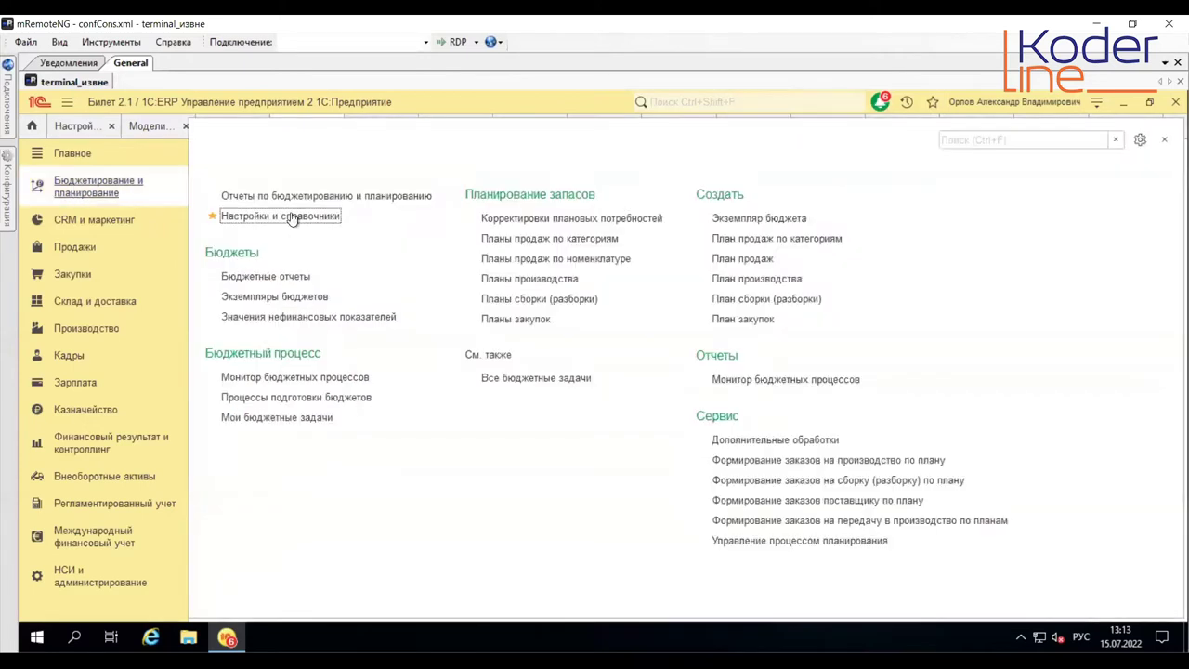
{"action": "left_click", "coordinate": [295, 219]}
{"action": "left_click", "coordinate": [246, 407]}
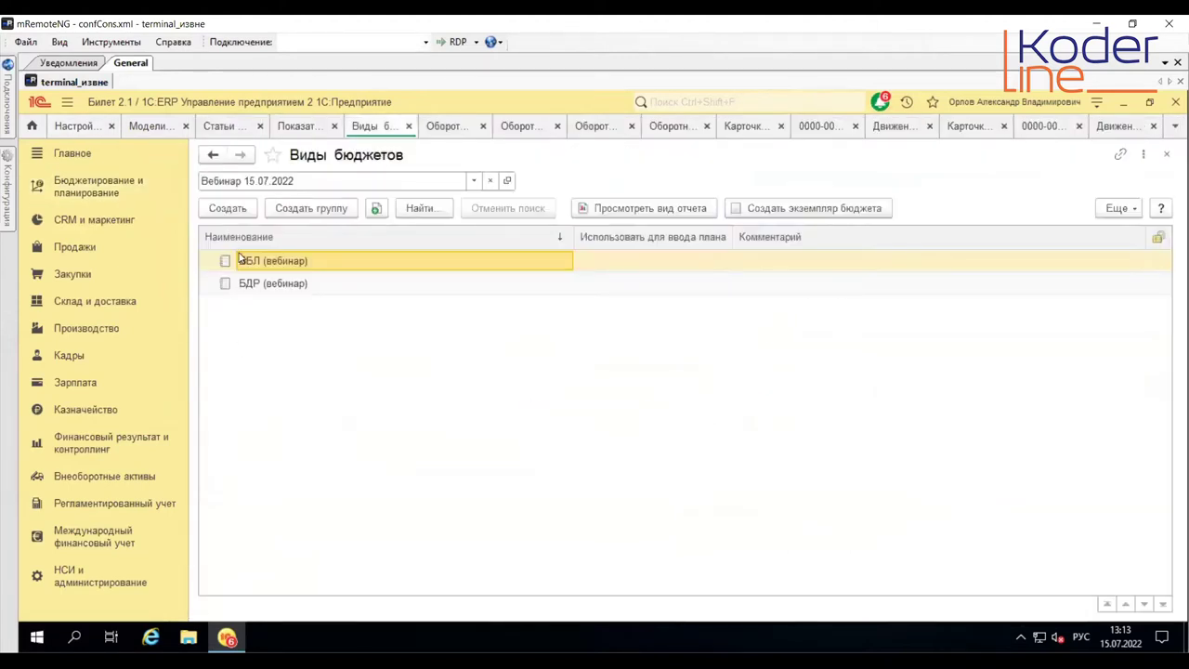
{"action": "double_click", "coordinate": [260, 263]}
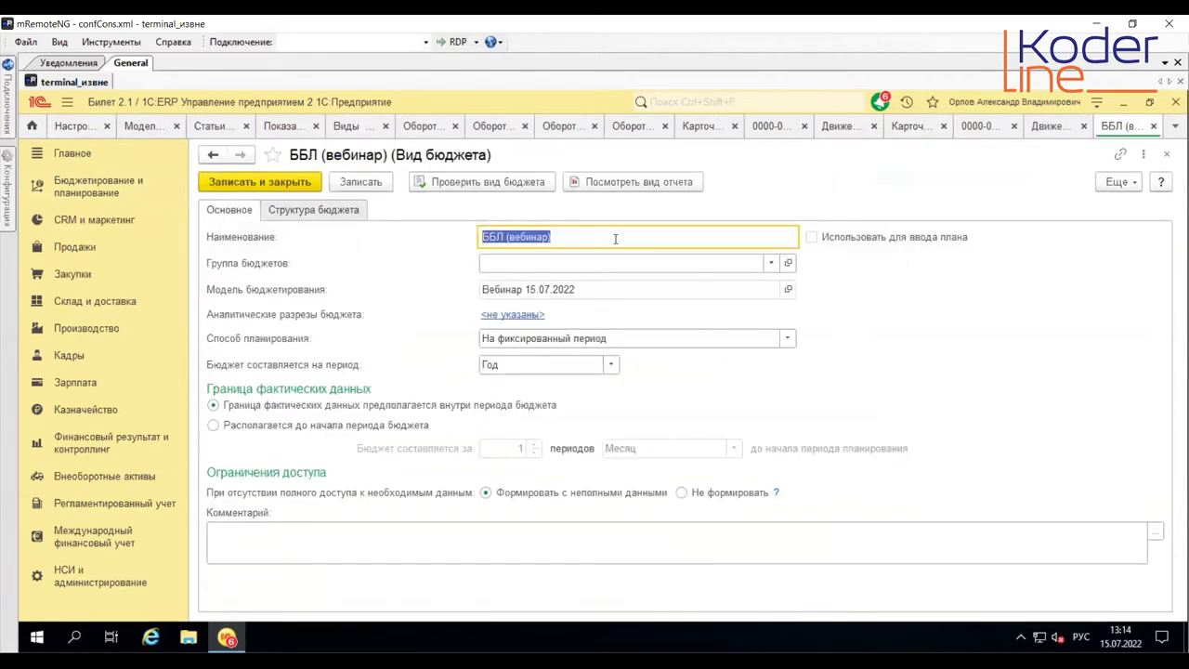
{"action": "left_click", "coordinate": [607, 288]}
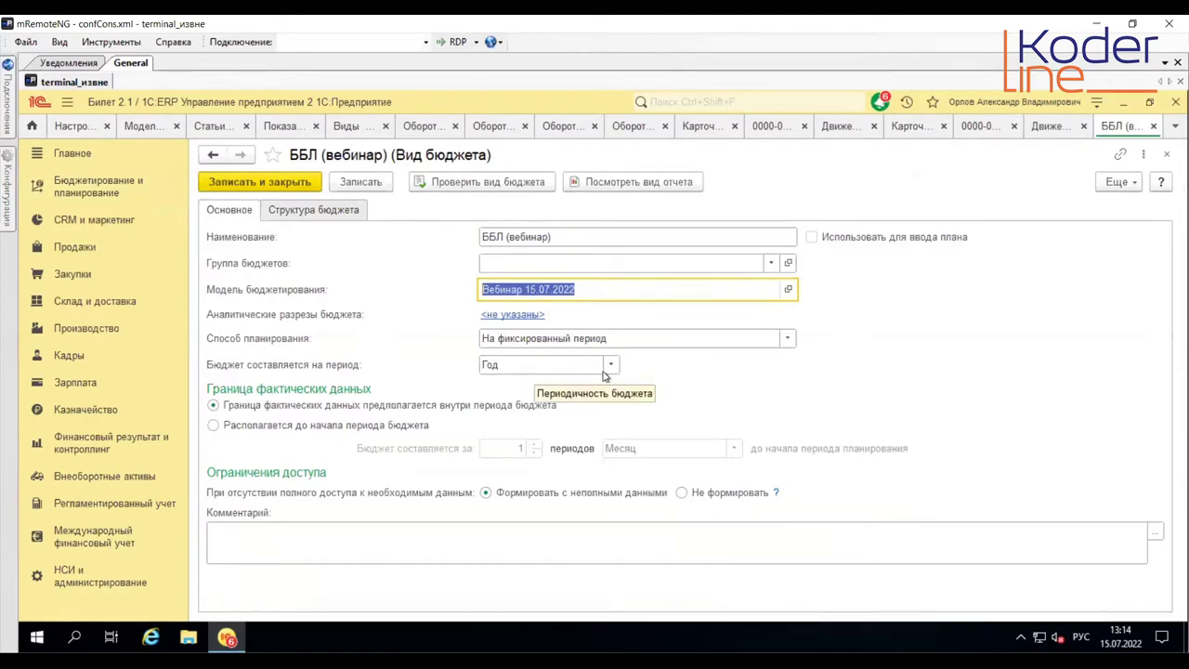
{"action": "left_click", "coordinate": [321, 212]}
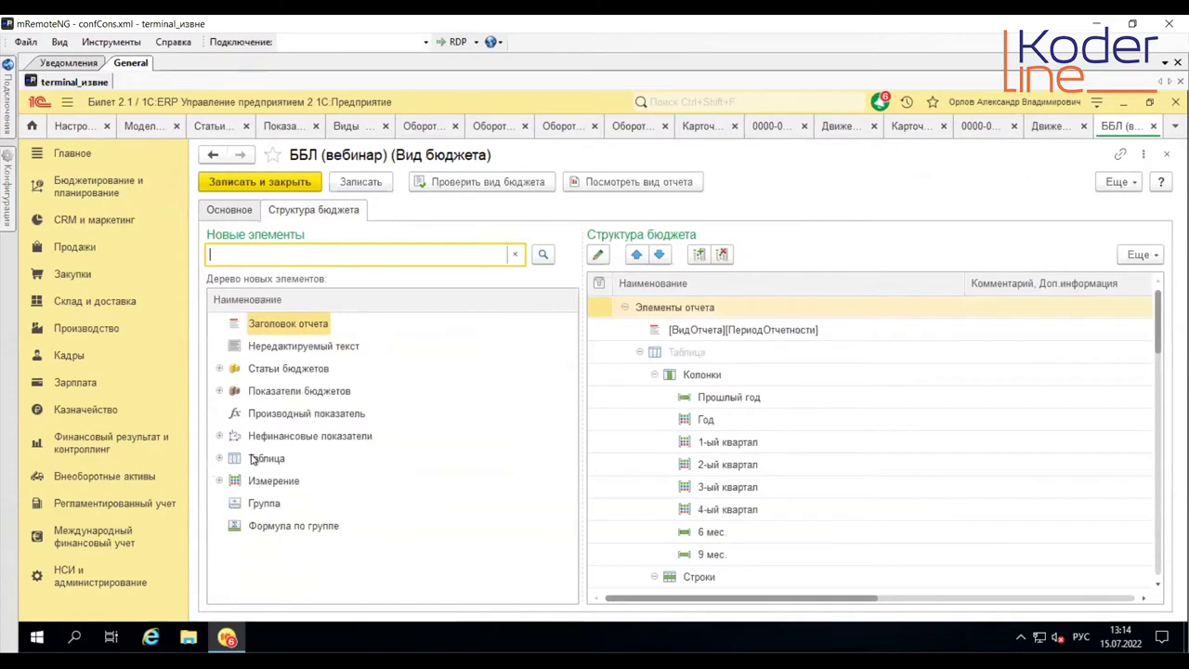
Step: Expand «Таблица» and «Измерение» in the new elements tree to examine which elements can be added to the budget structure
{"action": "left_click_drag", "start_coordinate": [253, 462], "coordinate": [329, 479]}
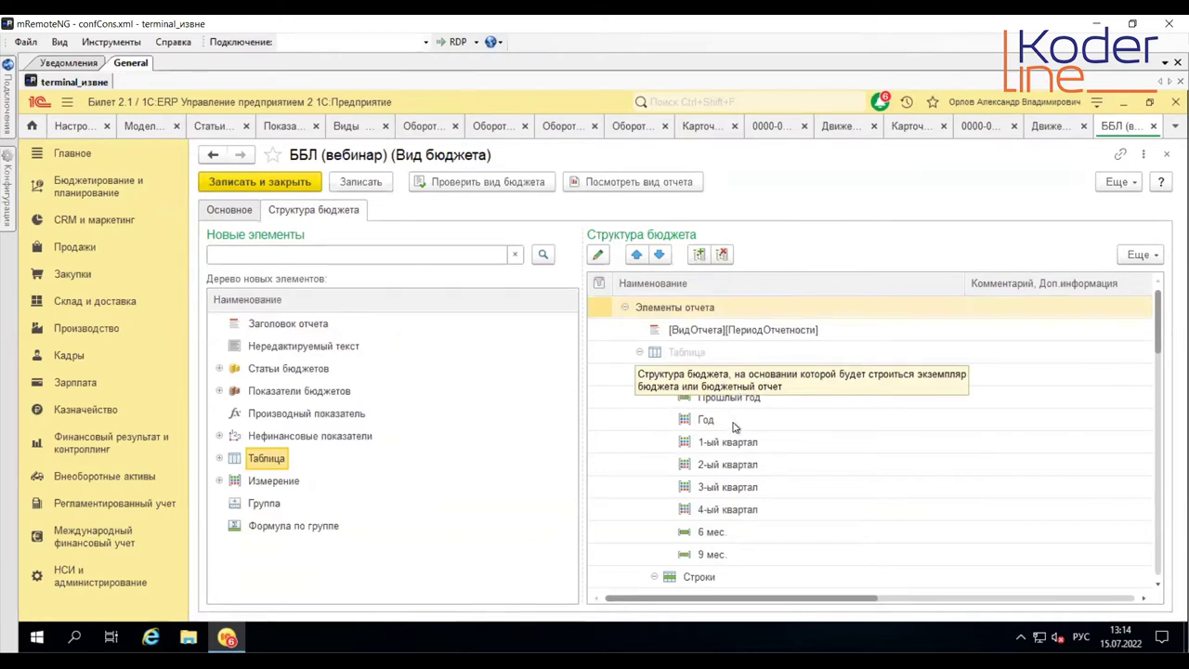
{"action": "left_click", "coordinate": [220, 459]}
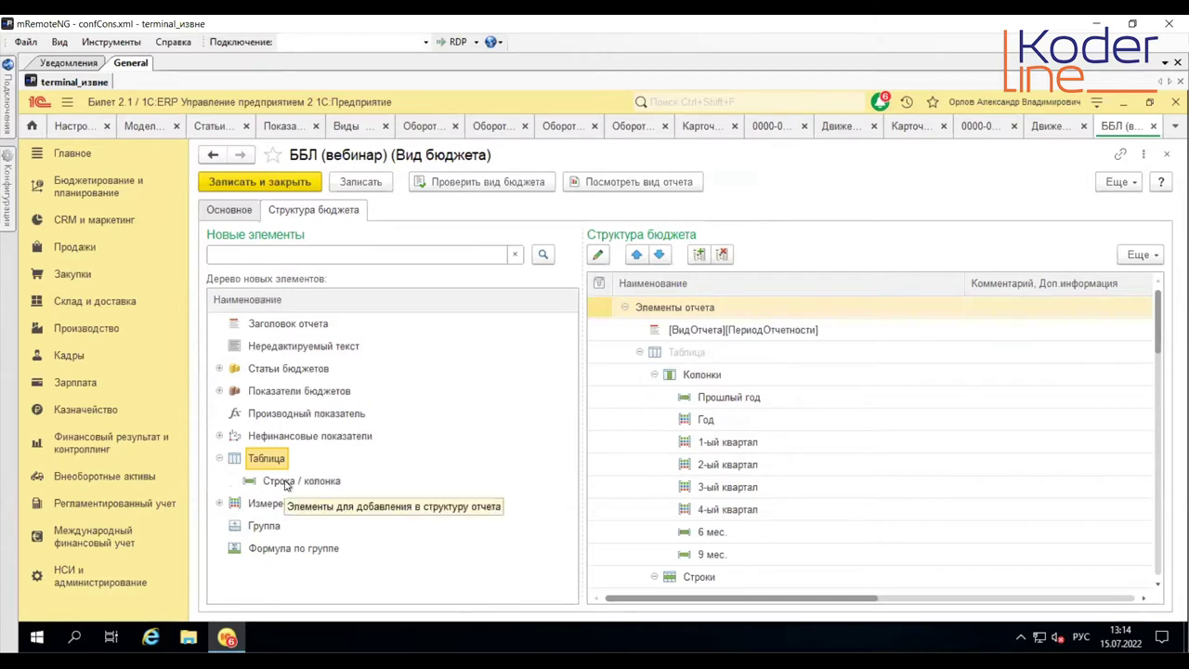
{"action": "left_click", "coordinate": [323, 483]}
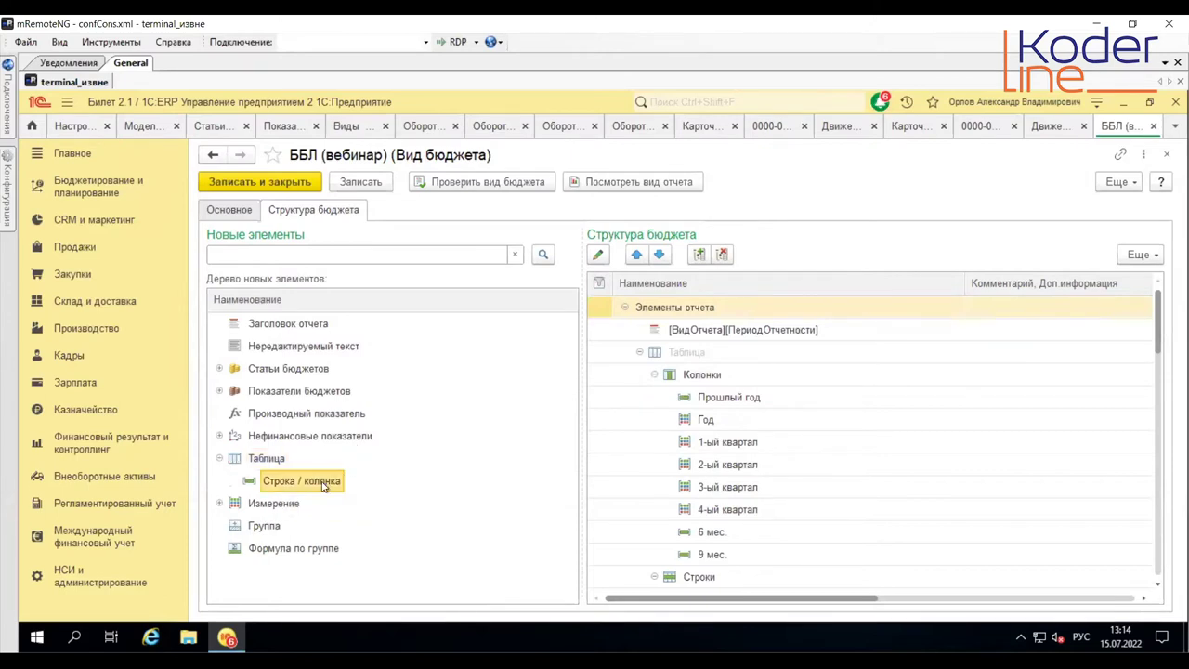
{"action": "left_click", "coordinate": [219, 503]}
{"action": "scroll", "coordinate": [369, 542], "scroll_direction": "down", "scroll_amount": 2}
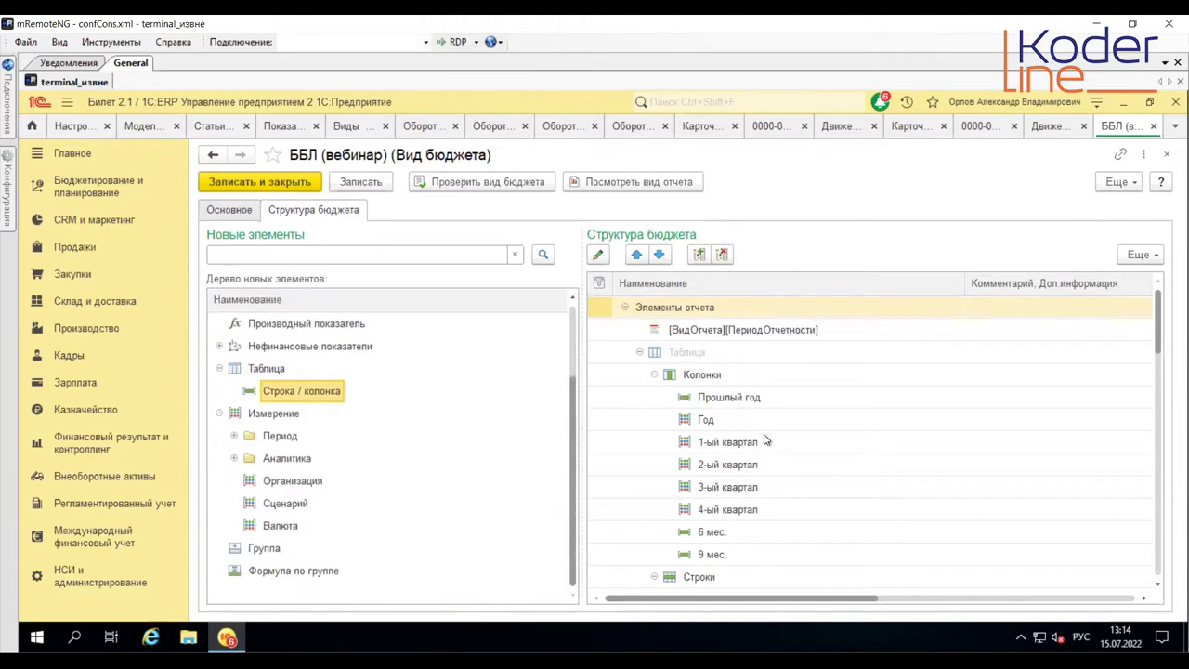
Step: Review the table's columns in the budget structure, from «Прошлый год» through the quarters to «6 мес.» and «9 мес.»
{"action": "left_click", "coordinate": [706, 420]}
{"action": "scroll", "coordinate": [764, 422], "scroll_direction": "down", "scroll_amount": 1}
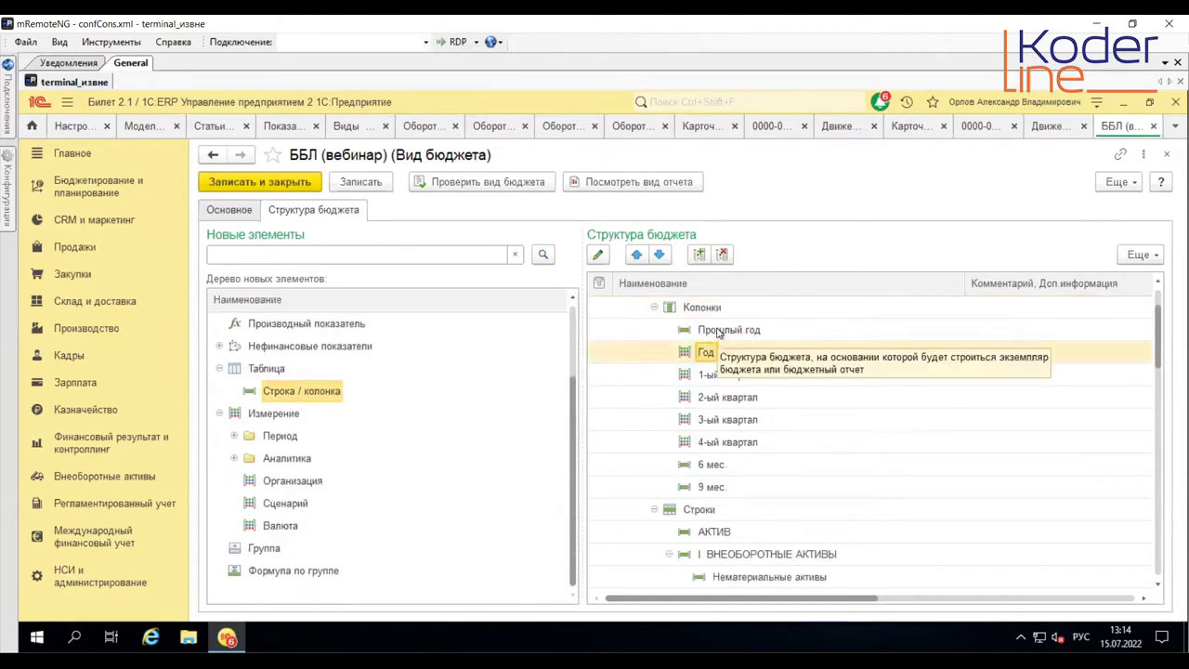
{"action": "key", "text": "Up"}
{"action": "left_click", "coordinate": [732, 355]}
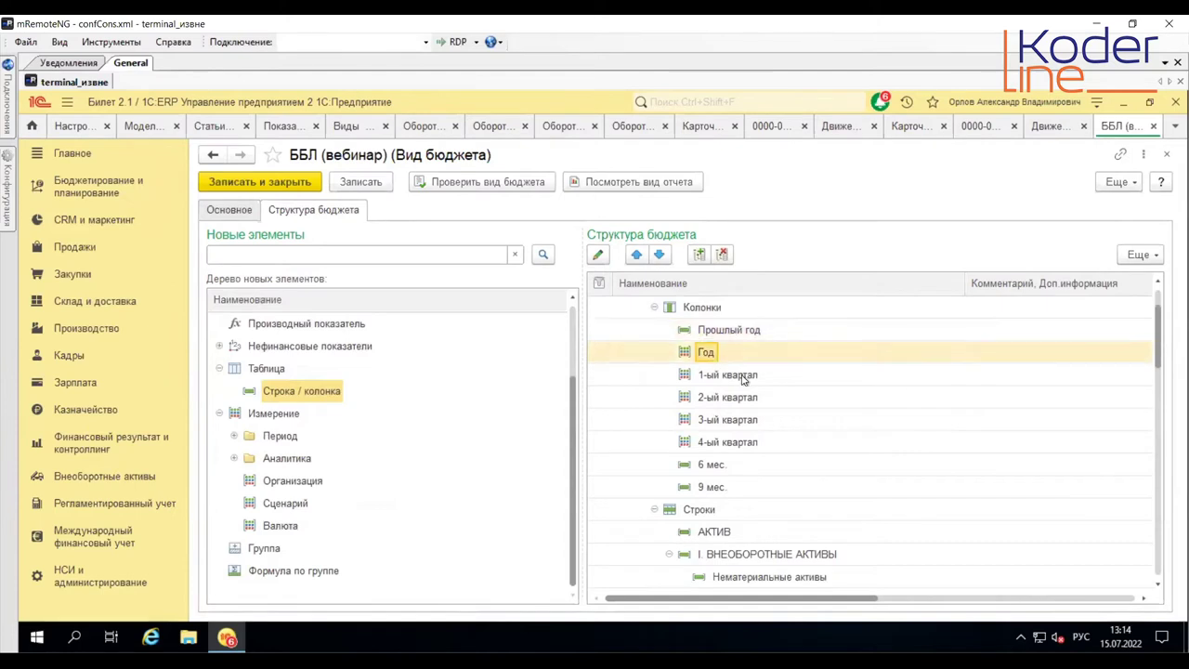
{"action": "left_click", "coordinate": [717, 485]}
{"action": "key", "text": "Up"}
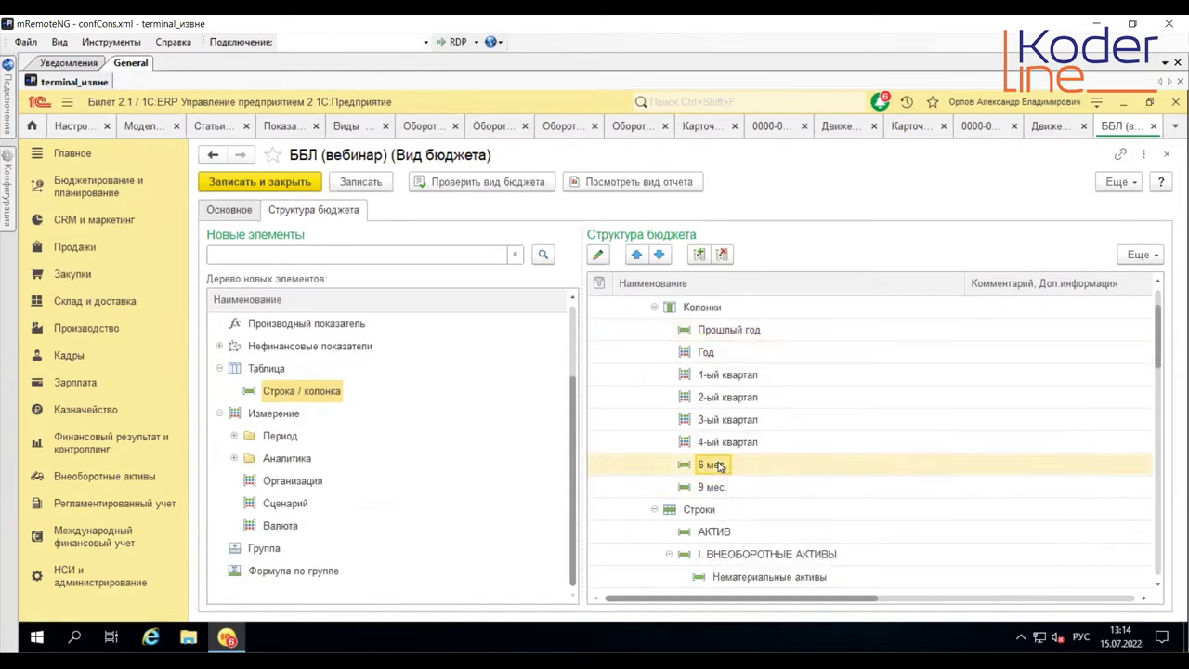
{"action": "left_click", "coordinate": [732, 488]}
Step: Review the table's rows in the budget structure, from «АКТИВ» down to «Контроль баланса»
{"action": "scroll", "coordinate": [732, 493], "scroll_direction": "down", "scroll_amount": 2}
{"action": "scroll", "coordinate": [732, 492], "scroll_direction": "down", "scroll_amount": 1}
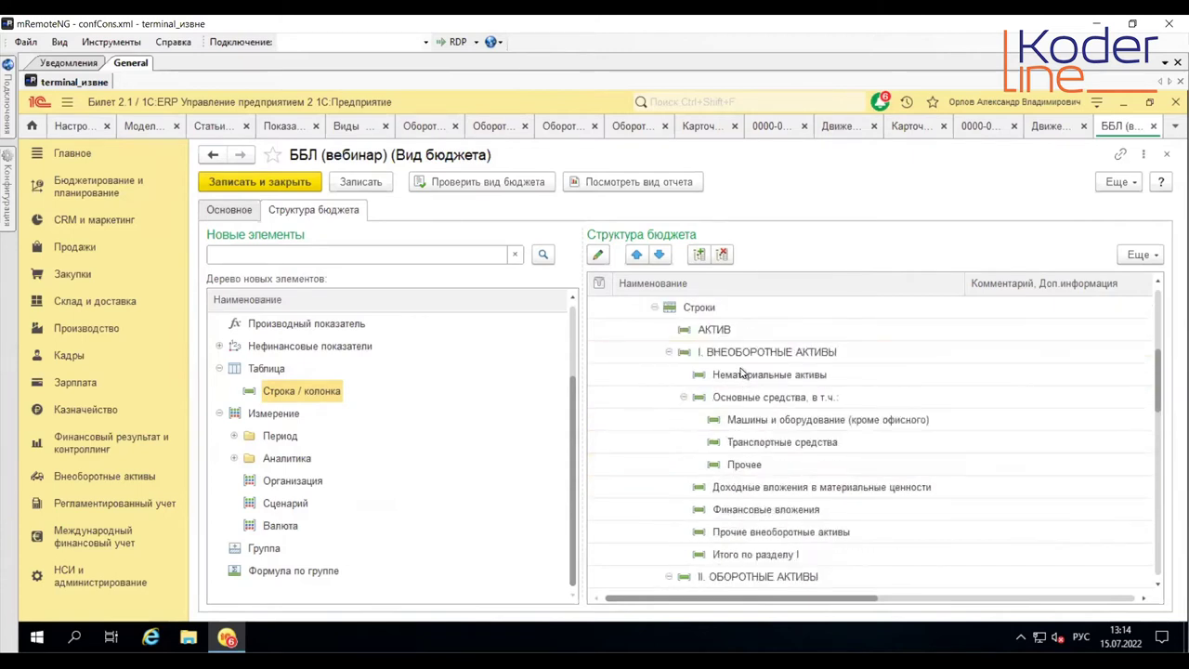
{"action": "left_click", "coordinate": [718, 527]}
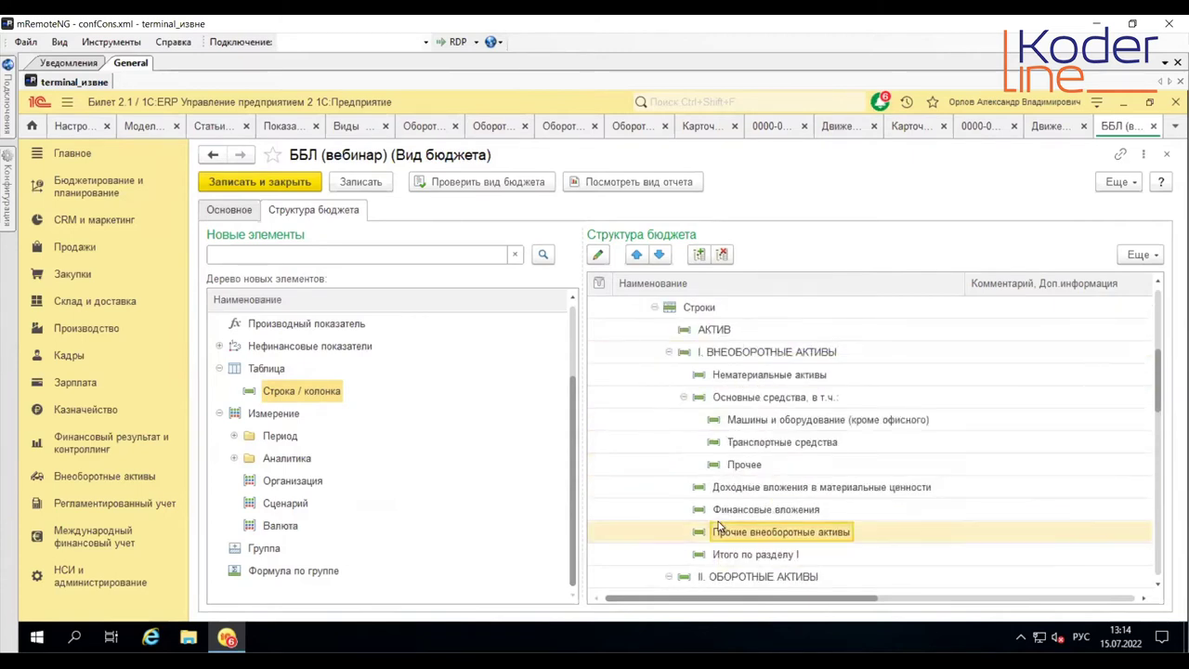
{"action": "scroll", "coordinate": [719, 525], "scroll_direction": "down", "scroll_amount": 4}
{"action": "scroll", "coordinate": [717, 526], "scroll_direction": "down", "scroll_amount": 7}
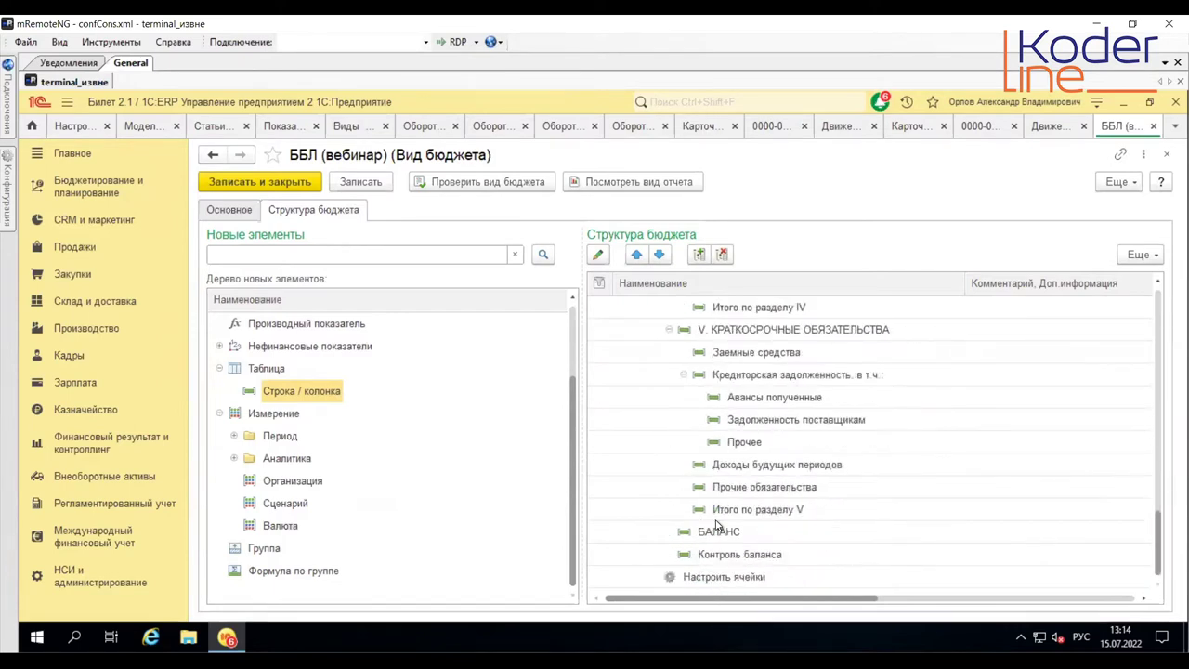
Step: Open the table's cell setup and check the «1-ый квартал» cells of «Нематериальные активы» and «Заемные средства», including the latter's data settings
{"action": "left_click", "coordinate": [714, 578]}
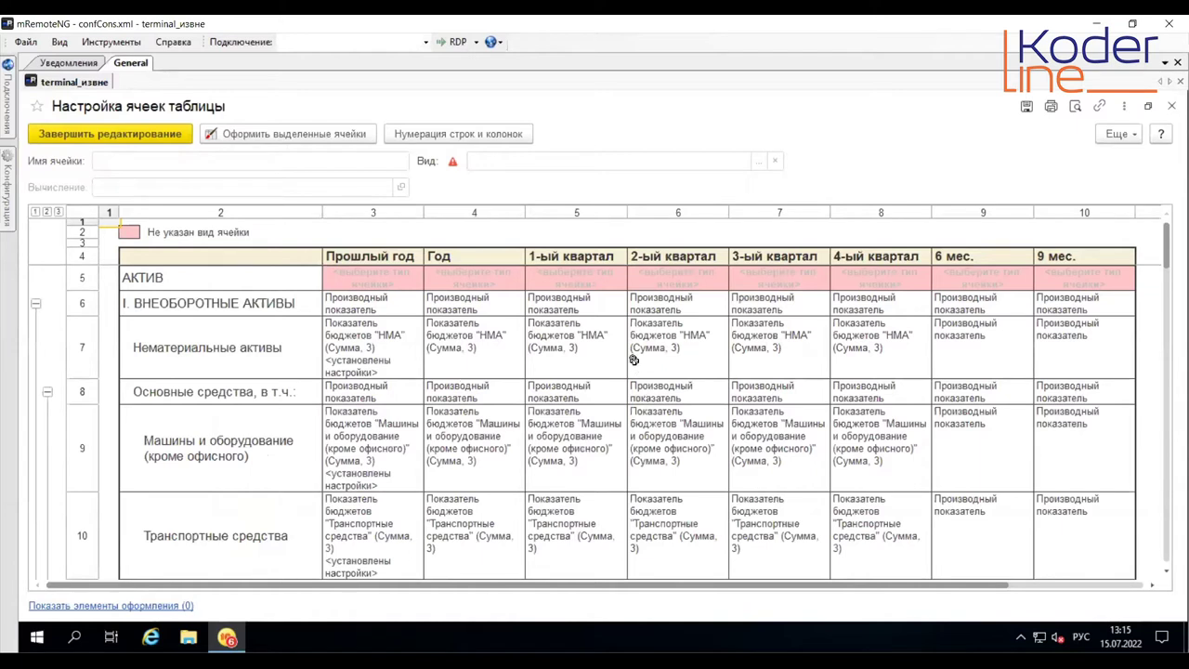
{"action": "left_click", "coordinate": [573, 338]}
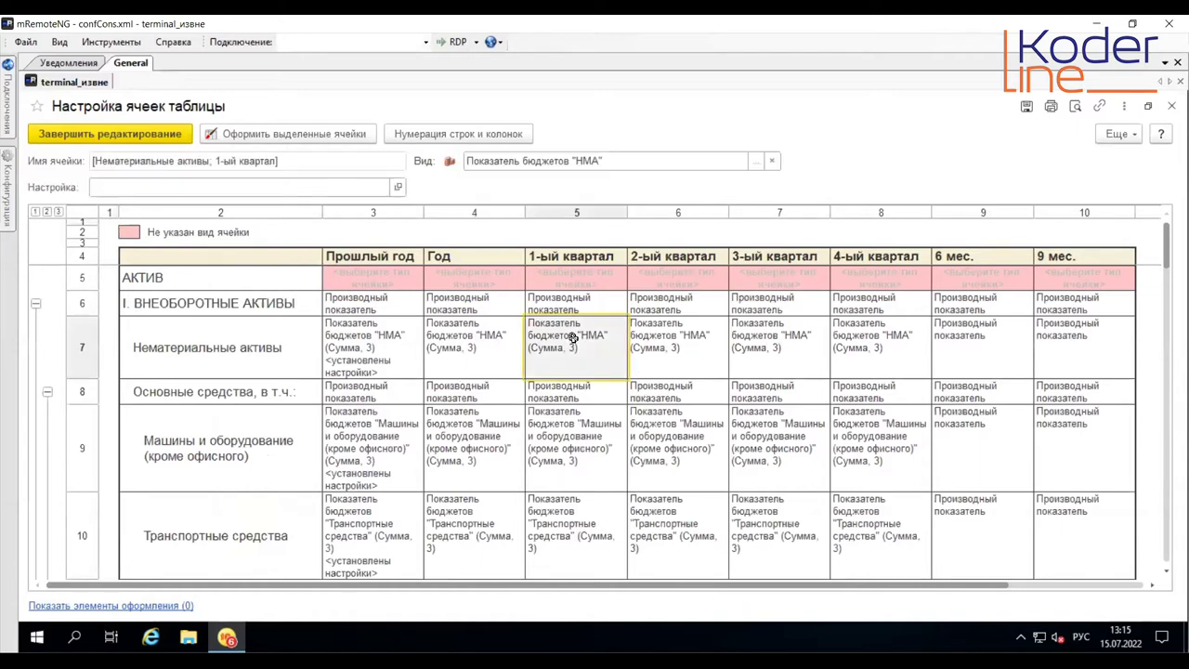
{"action": "scroll", "coordinate": [573, 338], "scroll_direction": "down", "scroll_amount": 15}
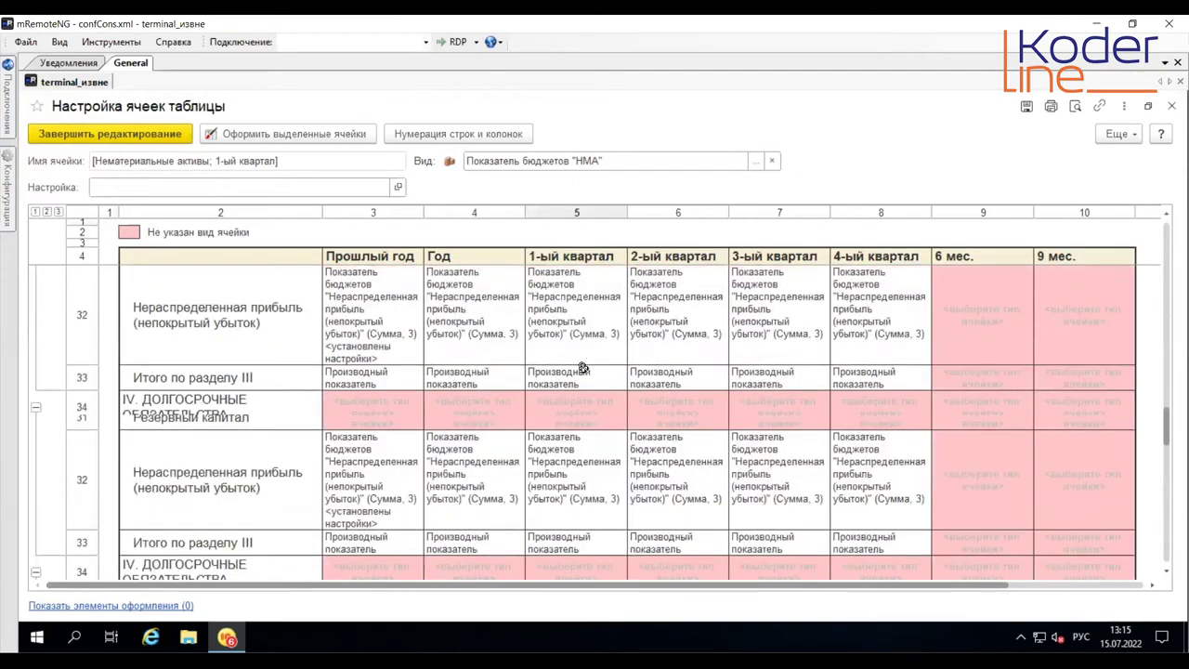
{"action": "left_click", "coordinate": [583, 402]}
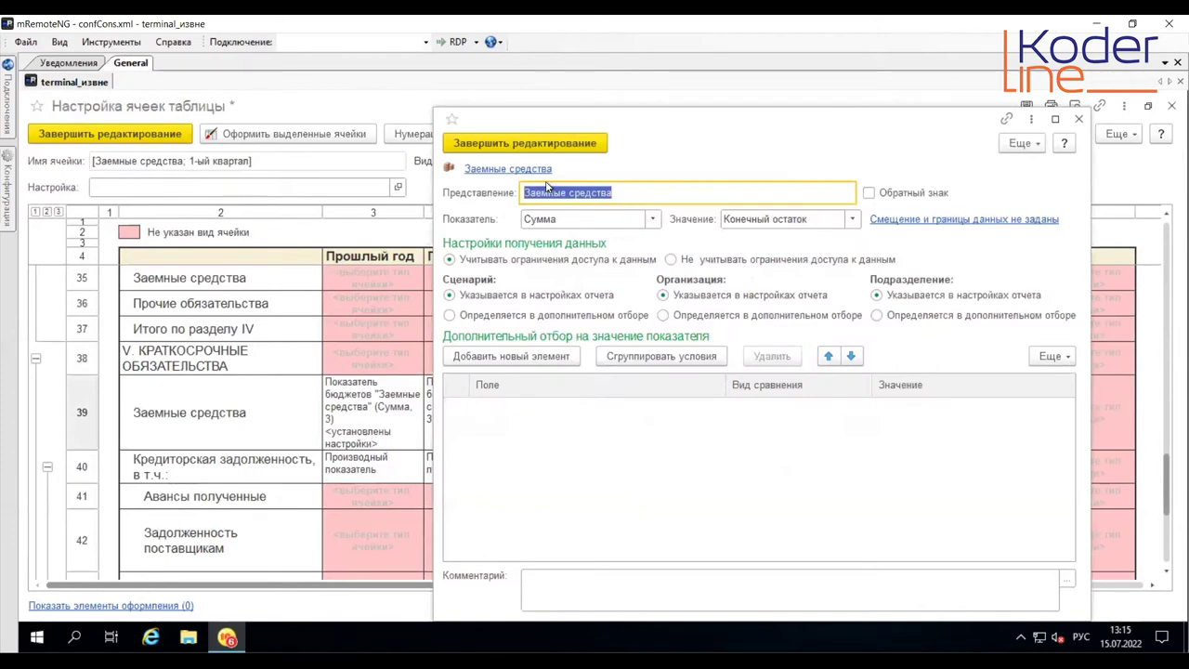
{"action": "left_click", "coordinate": [1078, 119]}
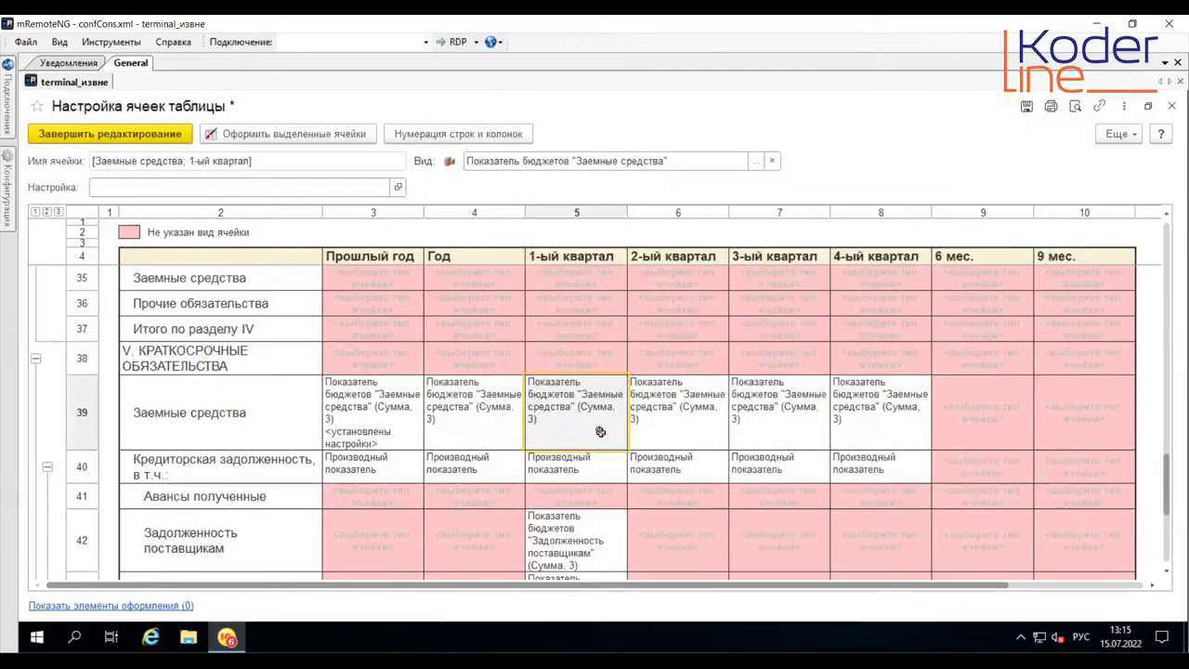
Step: Look through the asset and liability sections of the cell table, and recheck the settings of the «Заемные средства» cell for «1-ый квартал»
{"action": "scroll", "coordinate": [600, 432], "scroll_direction": "down", "scroll_amount": 4}
{"action": "scroll", "coordinate": [576, 372], "scroll_direction": "up", "scroll_amount": 6}
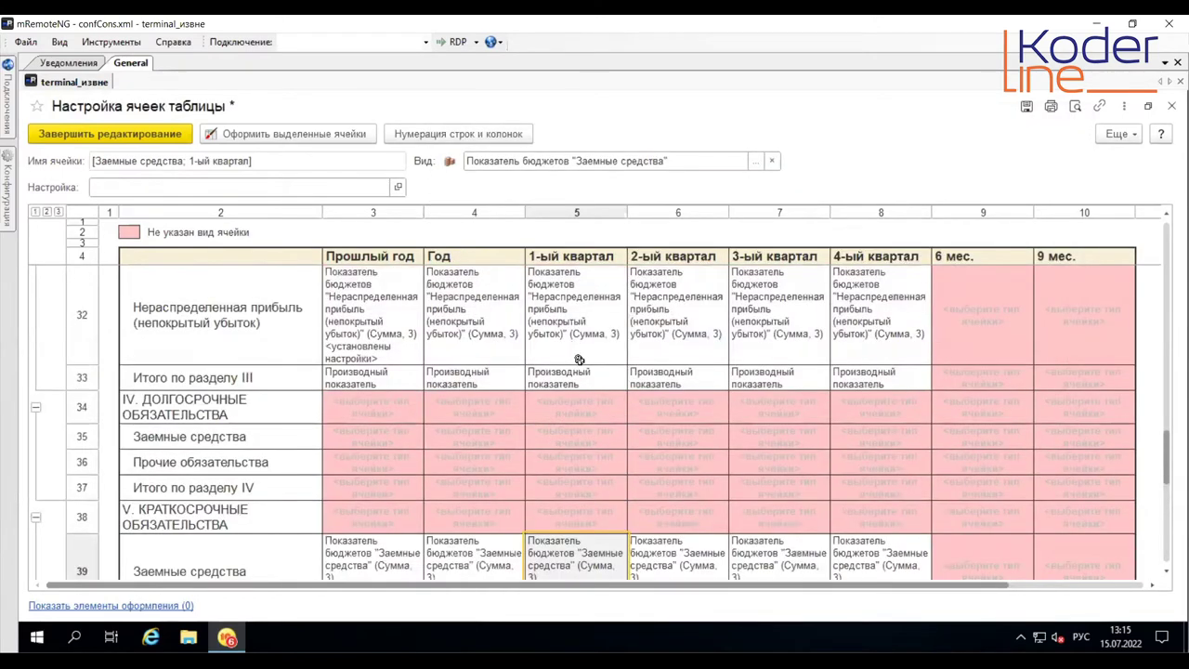
{"action": "scroll", "coordinate": [579, 360], "scroll_direction": "up", "scroll_amount": 5}
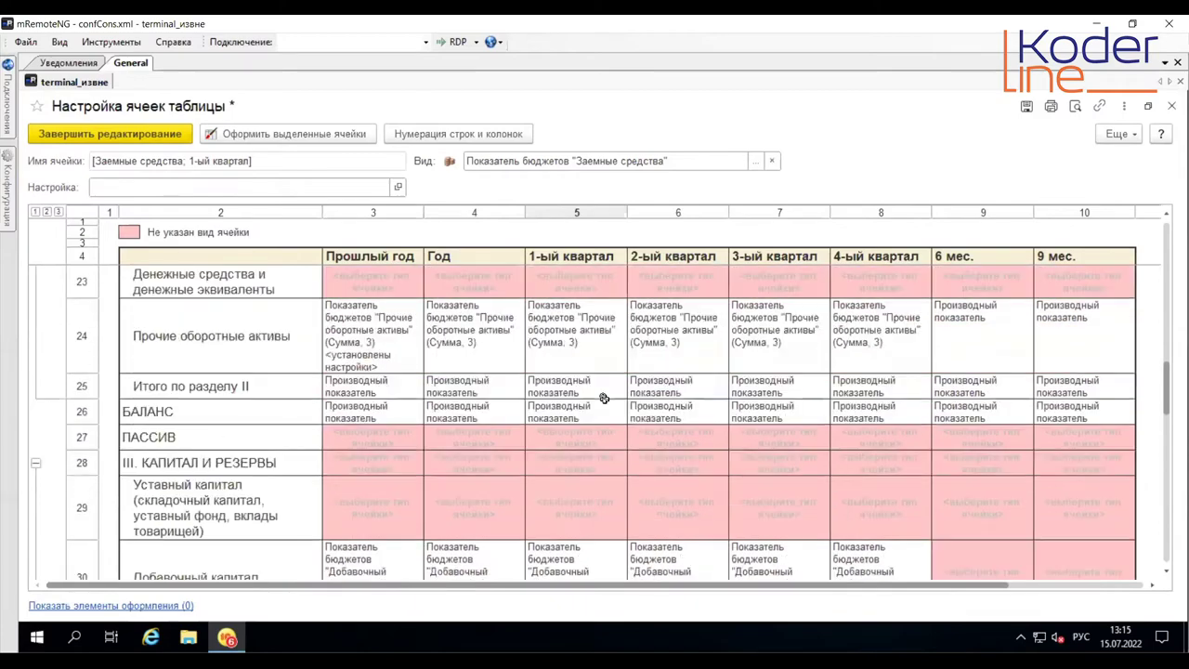
{"action": "scroll", "coordinate": [603, 399], "scroll_direction": "down", "scroll_amount": 7}
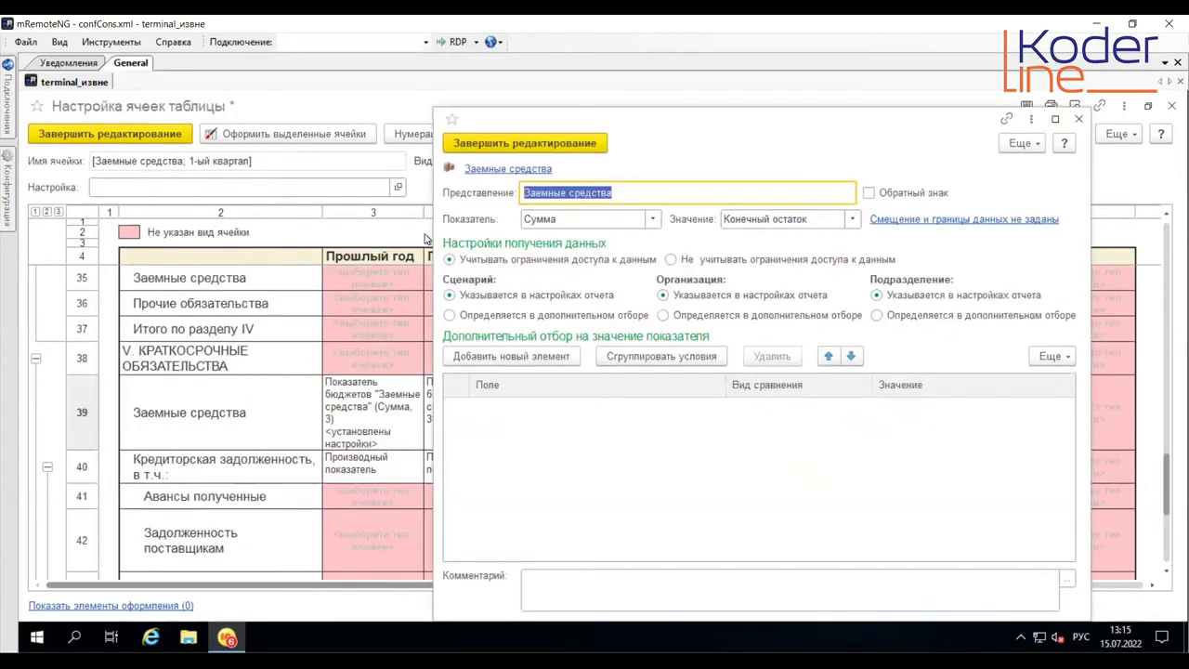
{"action": "left_click", "coordinate": [1079, 119]}
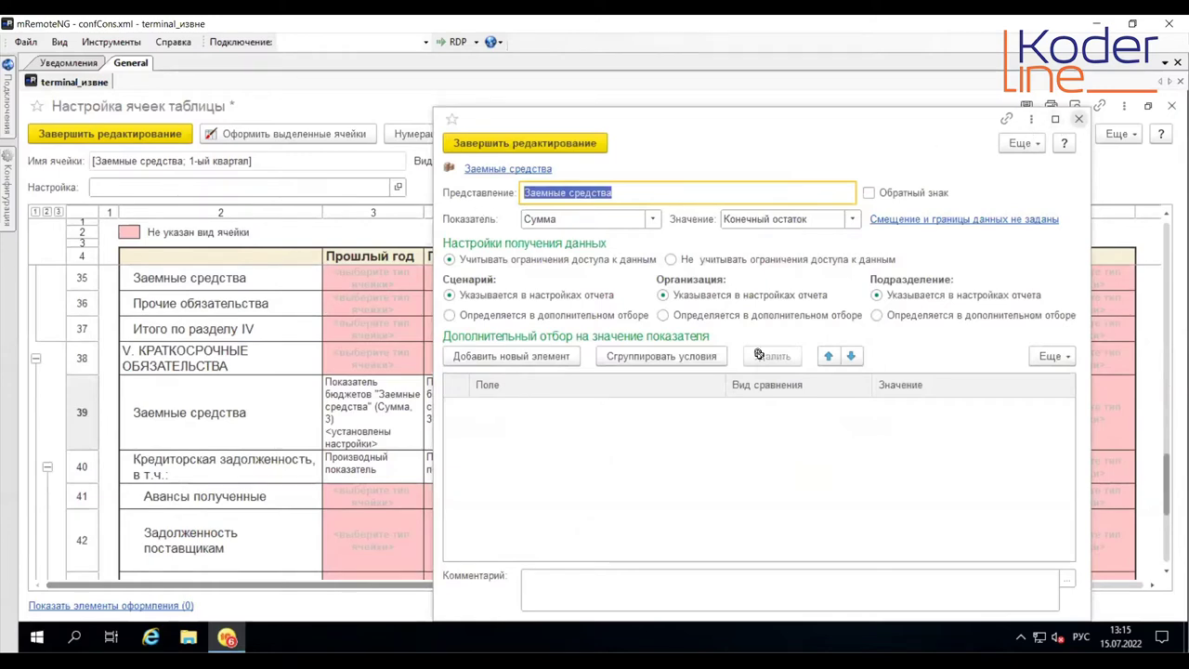
Step: Assign the budget indicator «Заемные средства» from the «Вебинар 15.07» group to the «V. КРАТКОСРОЧНЫЕ ОБЯЗАТЕЛЬСТВА» cell for «1-ый квартал»
{"action": "left_click", "coordinate": [575, 360]}
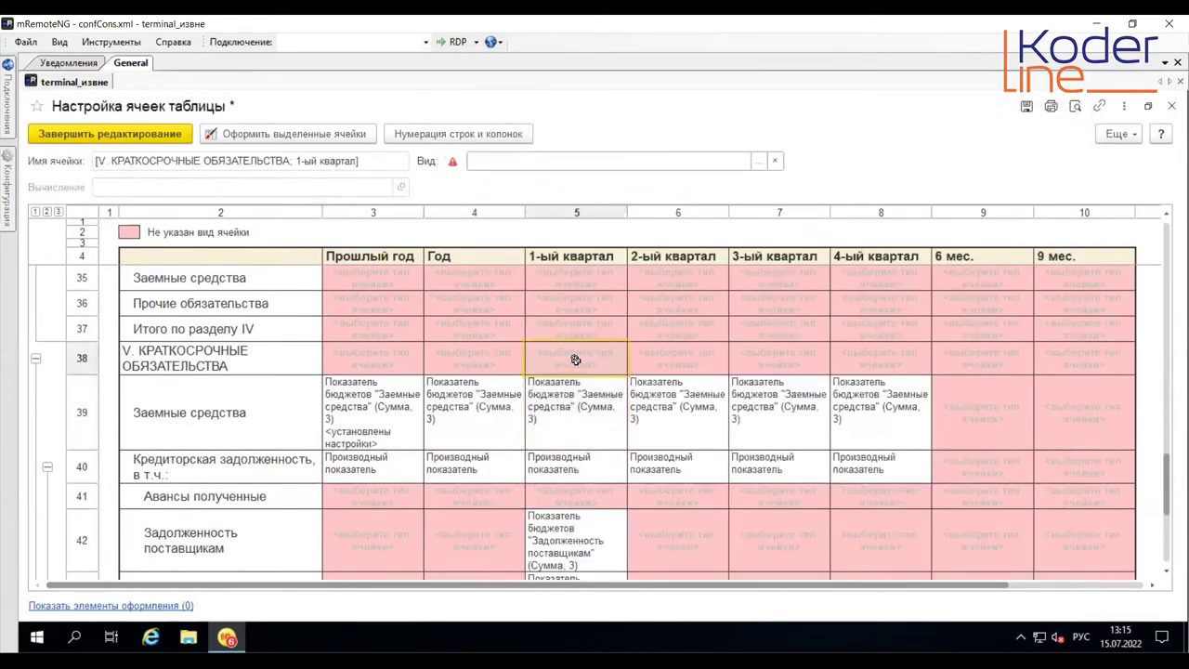
{"action": "double_click", "coordinate": [575, 359]}
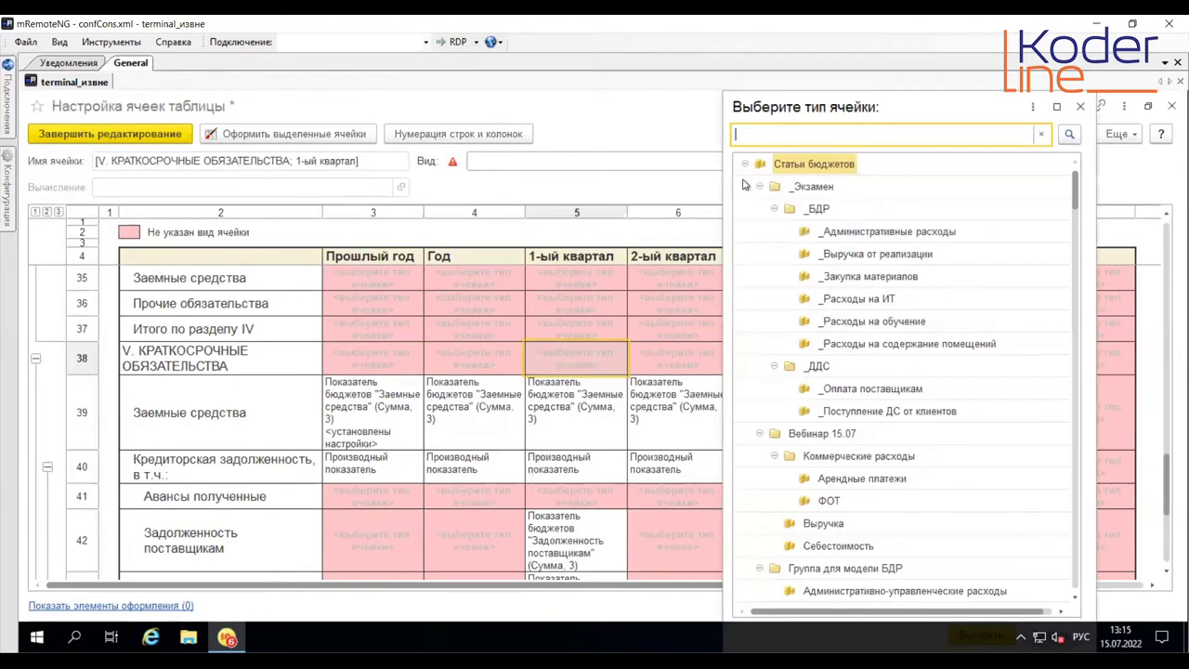
{"action": "left_click", "coordinate": [744, 164]}
{"action": "left_click", "coordinate": [812, 190]}
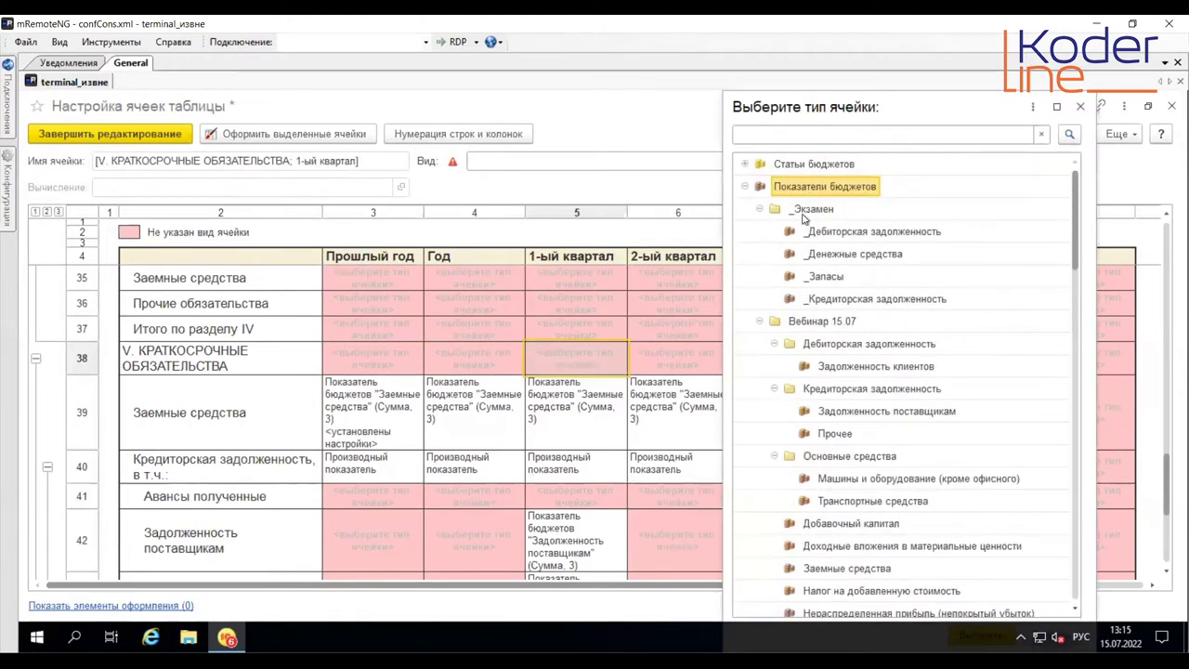
{"action": "left_click", "coordinate": [841, 320]}
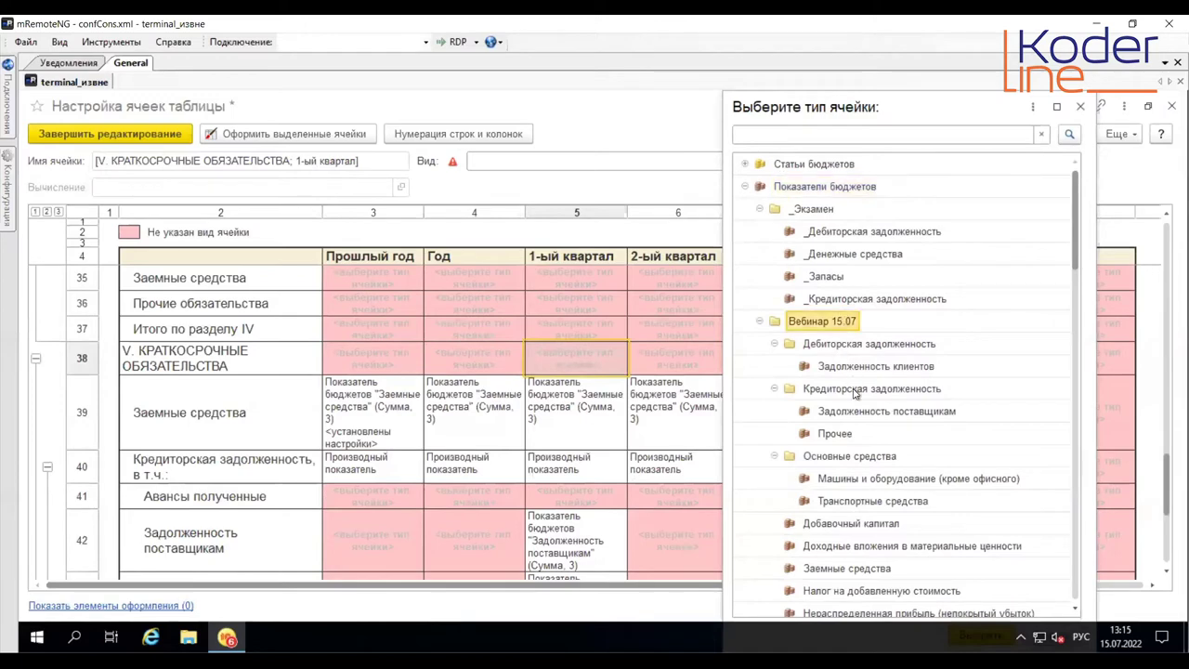
{"action": "scroll", "coordinate": [867, 423], "scroll_direction": "down", "scroll_amount": 1}
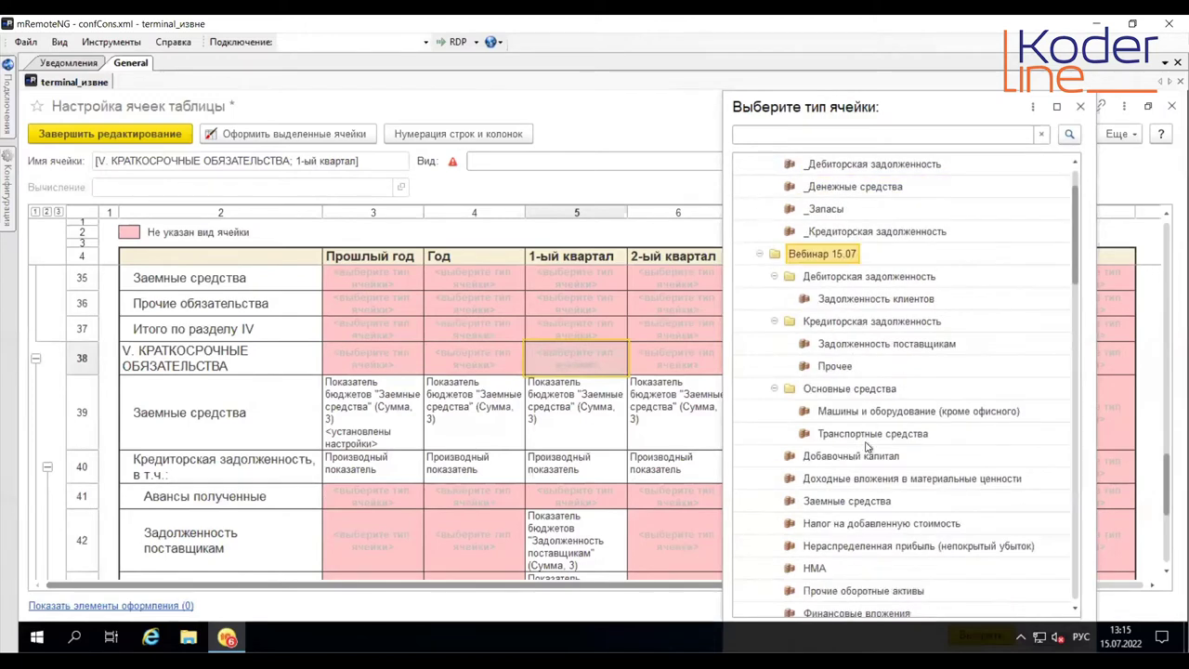
{"action": "double_click", "coordinate": [857, 503]}
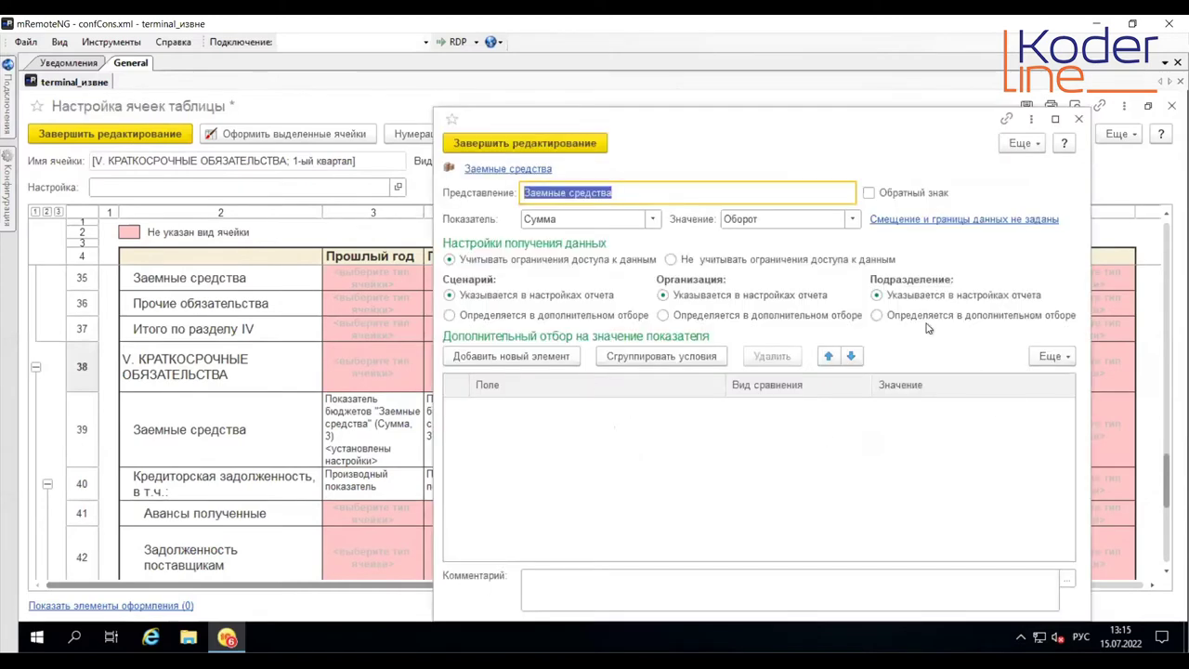
Step: Check the value types available for the assigned indicator, close its settings, and clear the «V. КРАТКОСРОЧНЫЕ ОБЯЗАТЕЛЬСТВА» cell for «1-ый квартал»
{"action": "left_click", "coordinate": [851, 220]}
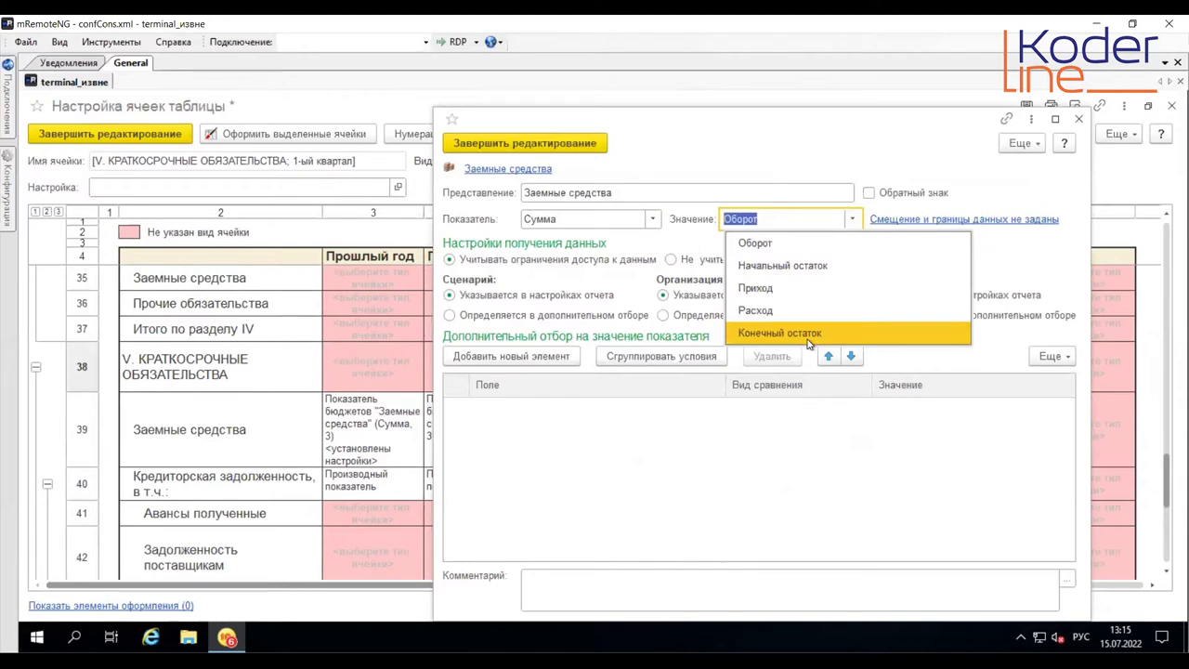
{"action": "left_click", "coordinate": [822, 485]}
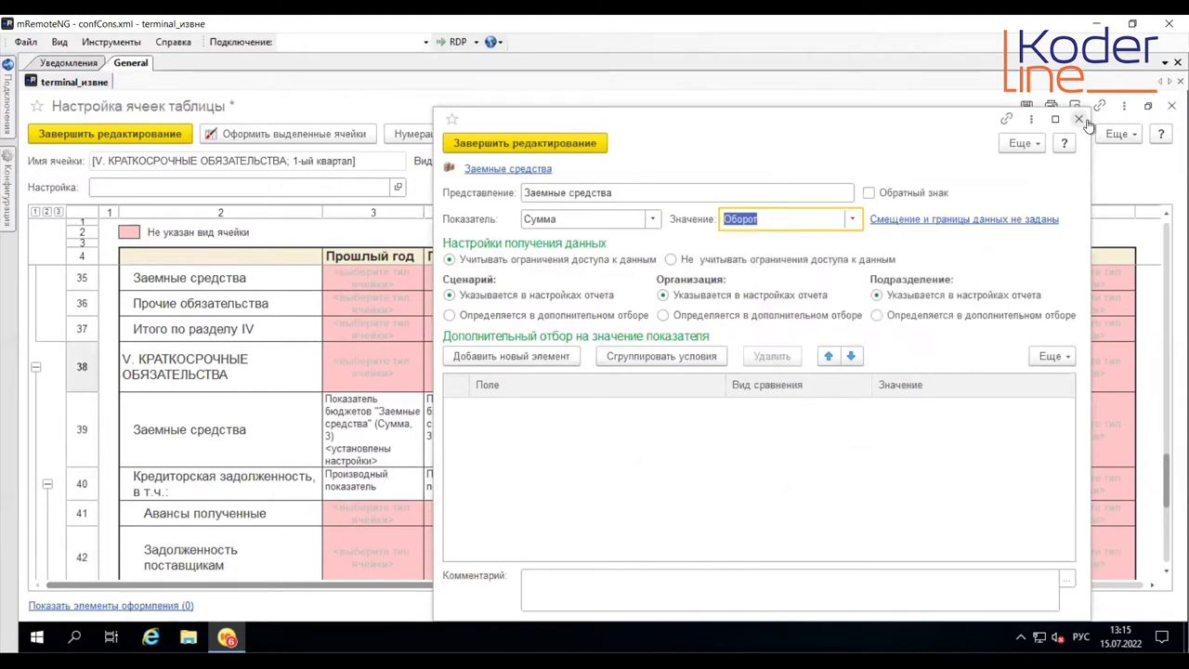
{"action": "key", "text": "ctrl+Return"}
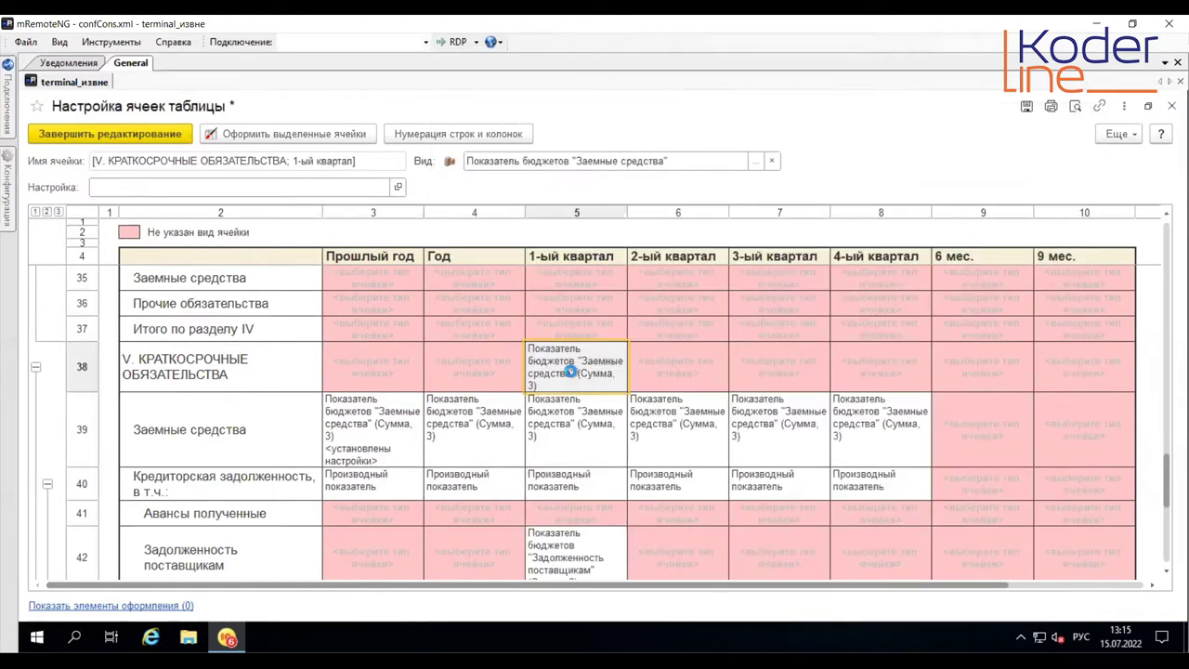
{"action": "right_click", "coordinate": [571, 371]}
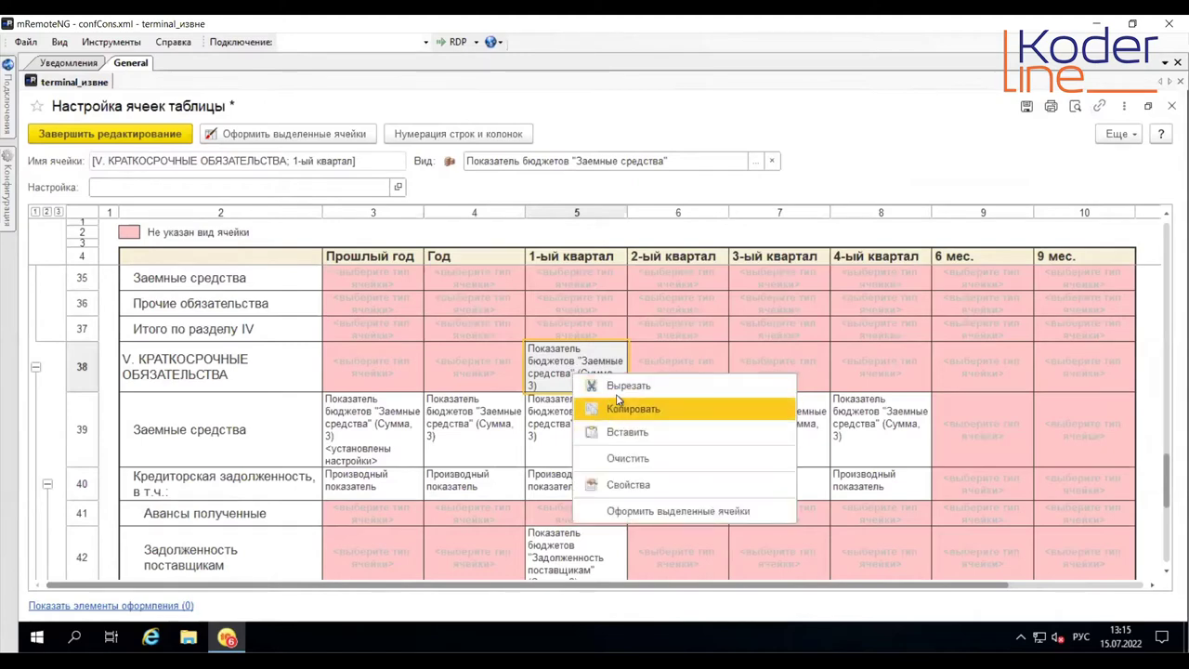
{"action": "left_click", "coordinate": [641, 458]}
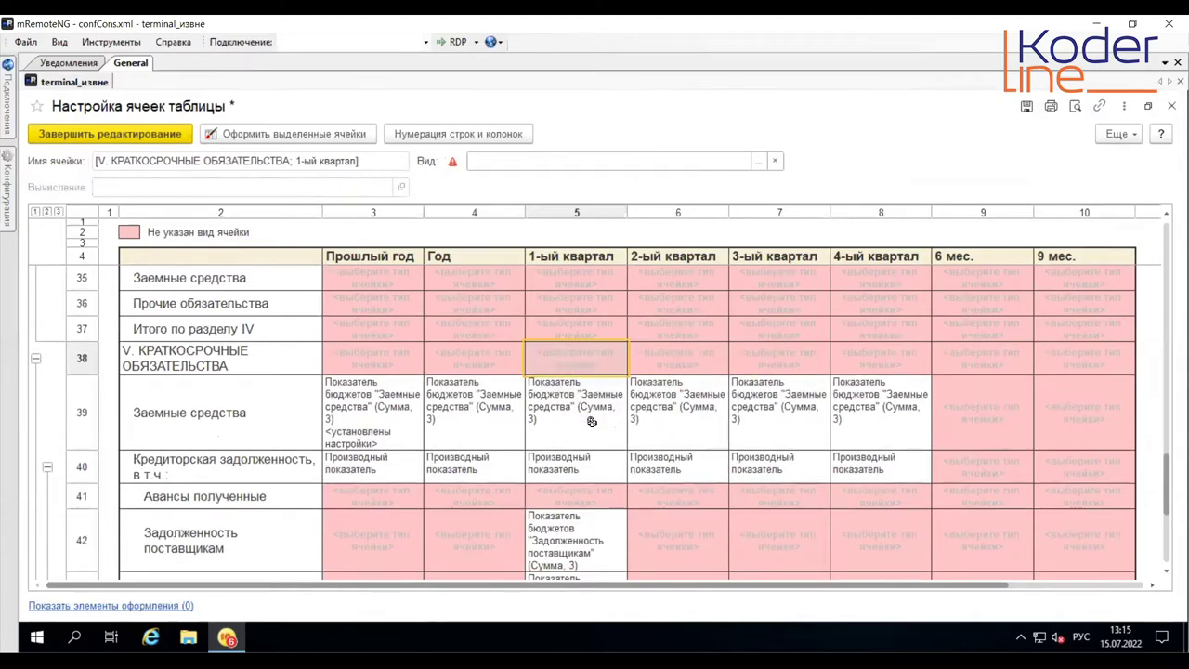
Step: Copy the «1-ый квартал» cell of «Задолженность поставщикам» into its «2-ый квартал», «3-ый квартал» and «4-ый квартал» cells
{"action": "left_click", "coordinate": [591, 422]}
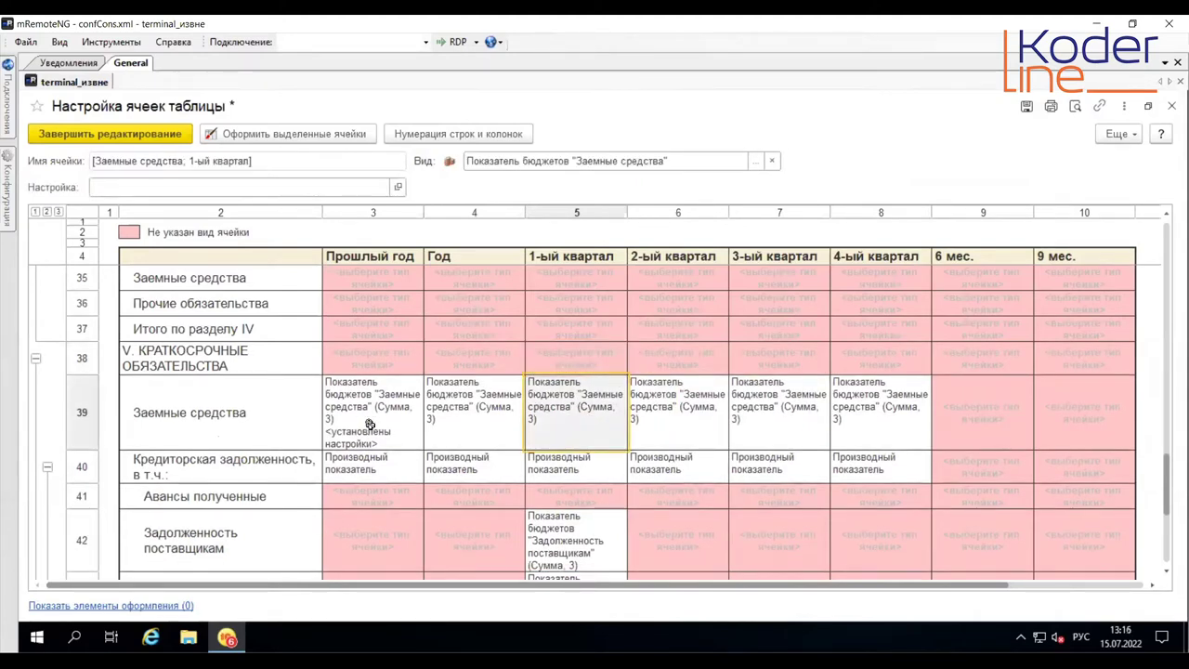
{"action": "scroll", "coordinate": [512, 403], "scroll_direction": "down", "scroll_amount": 3}
{"action": "scroll", "coordinate": [549, 363], "scroll_direction": "up", "scroll_amount": 2}
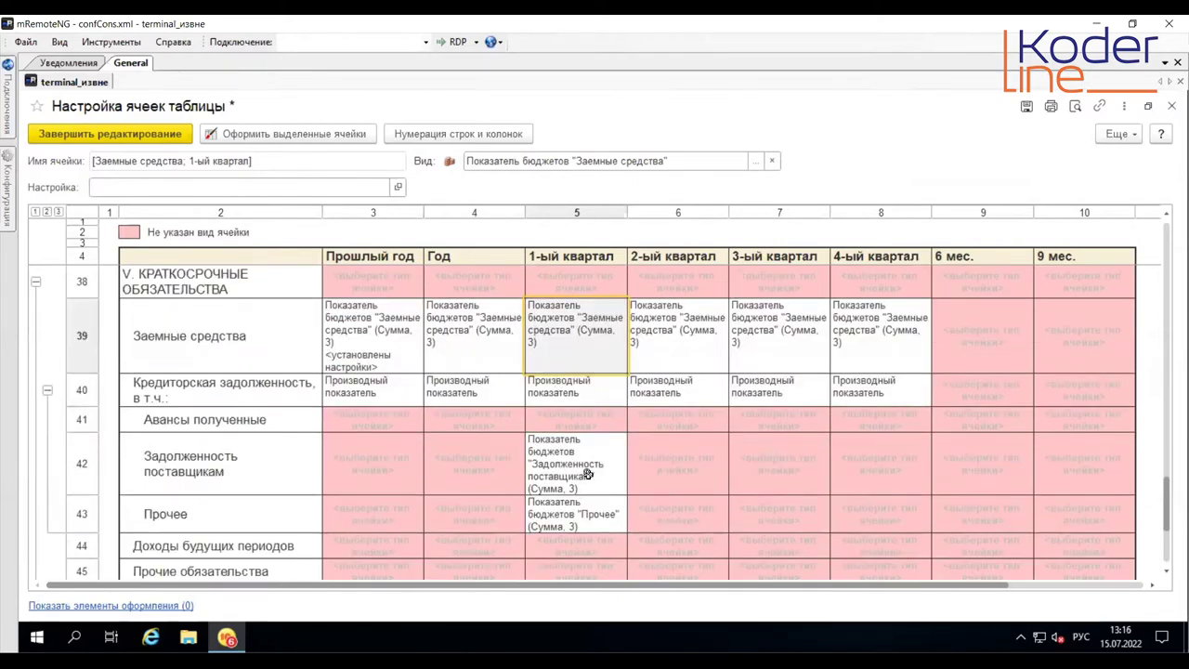
{"action": "left_click", "coordinate": [582, 464]}
{"action": "right_click", "coordinate": [582, 465]}
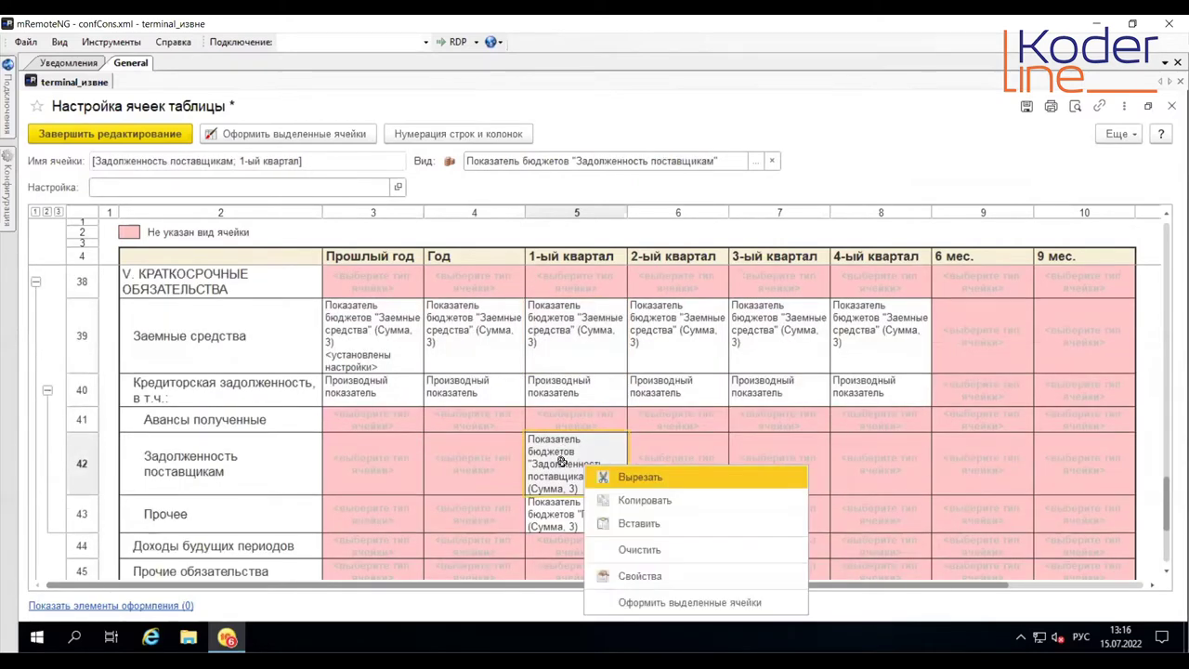
{"action": "left_click", "coordinate": [641, 500]}
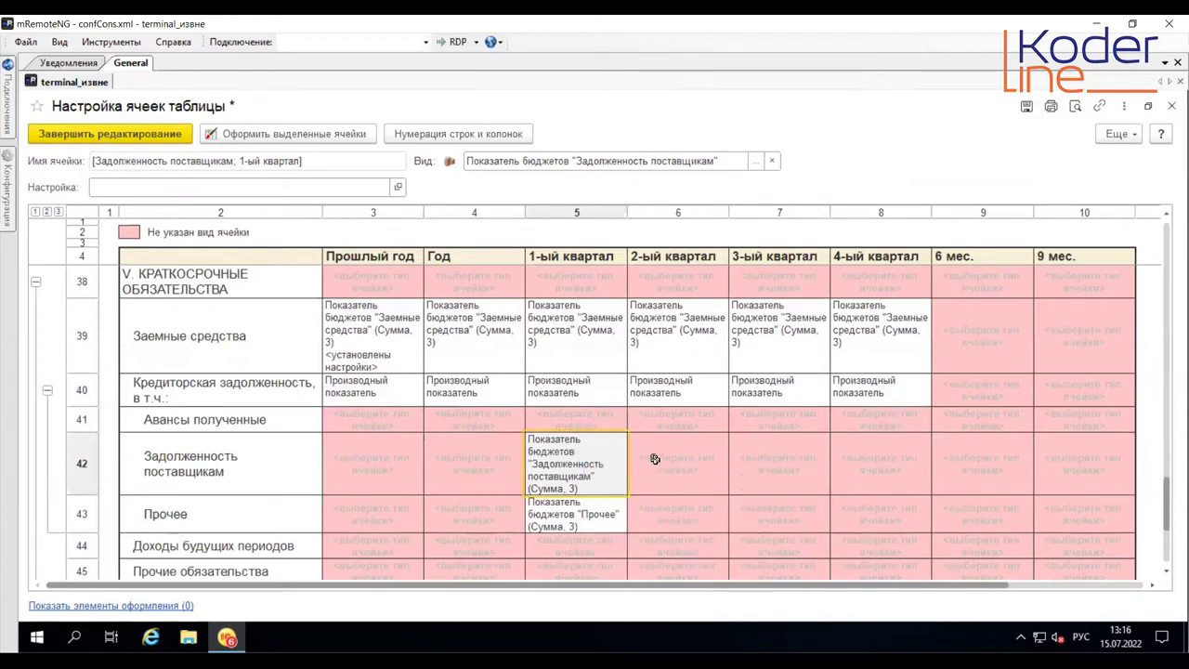
{"action": "left_click_drag", "start_coordinate": [654, 459], "coordinate": [876, 456]}
{"action": "right_click", "coordinate": [876, 456]}
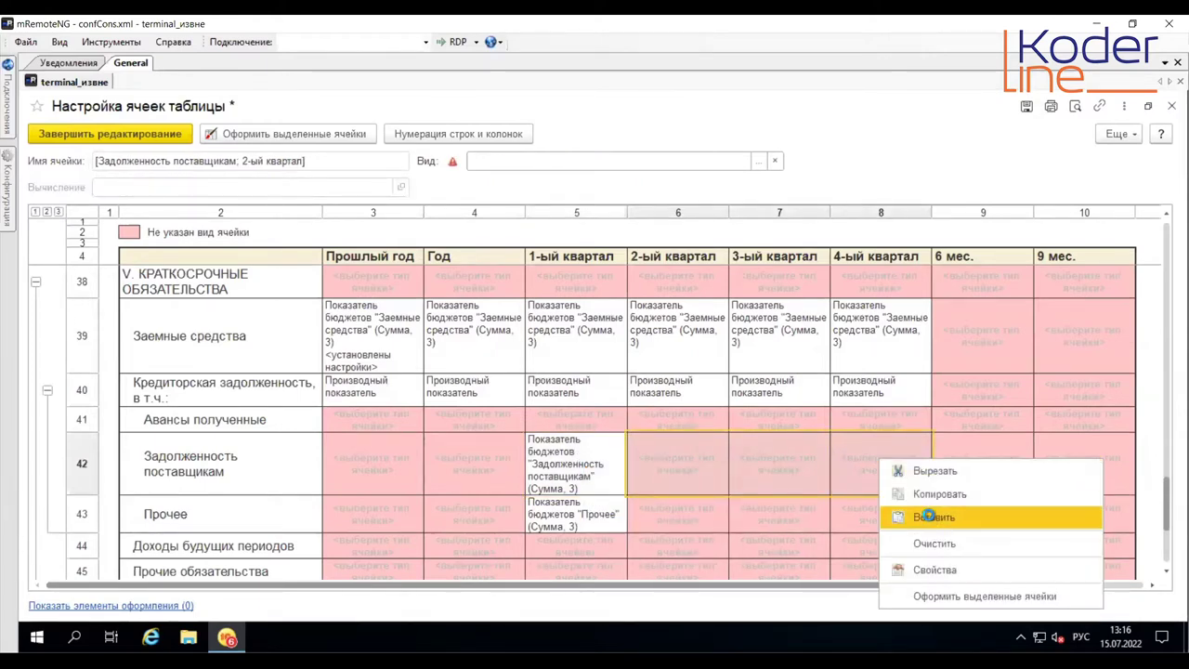
{"action": "left_click", "coordinate": [930, 517]}
Step: Copy the «1-ый квартал» cell of «Задолженность поставщикам» into the «Год» and «Прошлый год» cells of the same row
{"action": "left_click", "coordinate": [570, 455]}
{"action": "right_click", "coordinate": [569, 455]}
{"action": "left_click", "coordinate": [609, 491]}
{"action": "left_click_drag", "start_coordinate": [493, 456], "coordinate": [366, 457]}
{"action": "right_click", "coordinate": [366, 457]}
{"action": "left_click", "coordinate": [403, 517]}
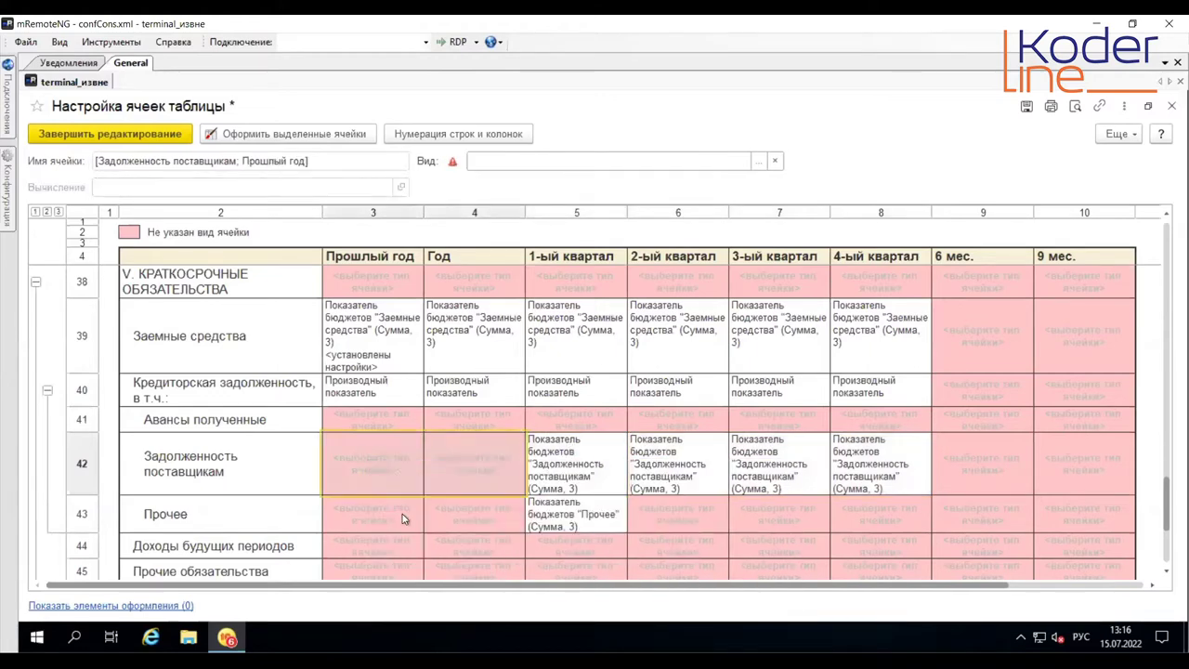
Step: Set a data offset of 1 year into the past for the «Прошлый год» cell of «Задолженность поставщикам»
{"action": "left_click", "coordinate": [391, 462]}
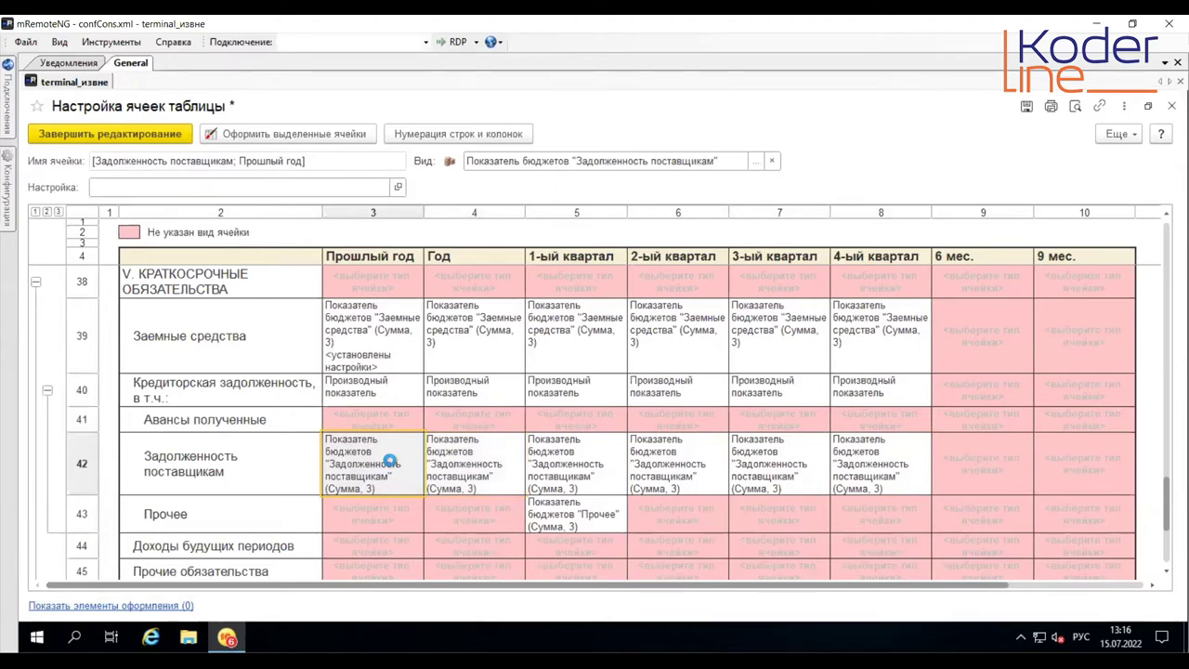
{"action": "double_click", "coordinate": [390, 462]}
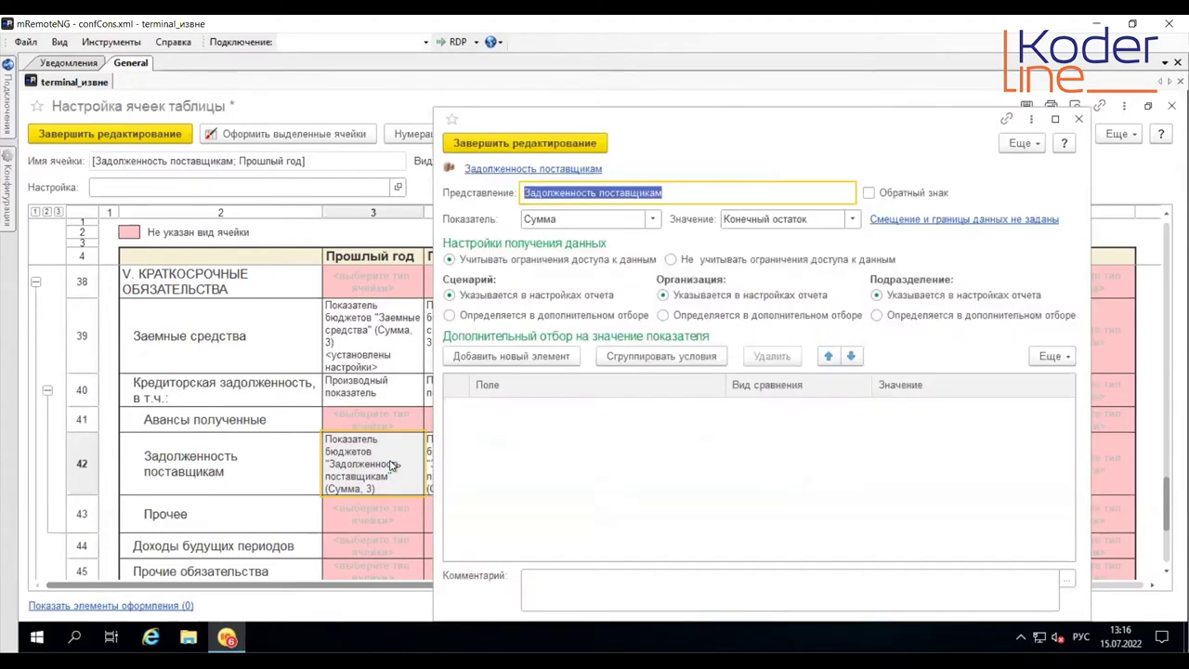
{"action": "left_click", "coordinate": [937, 221]}
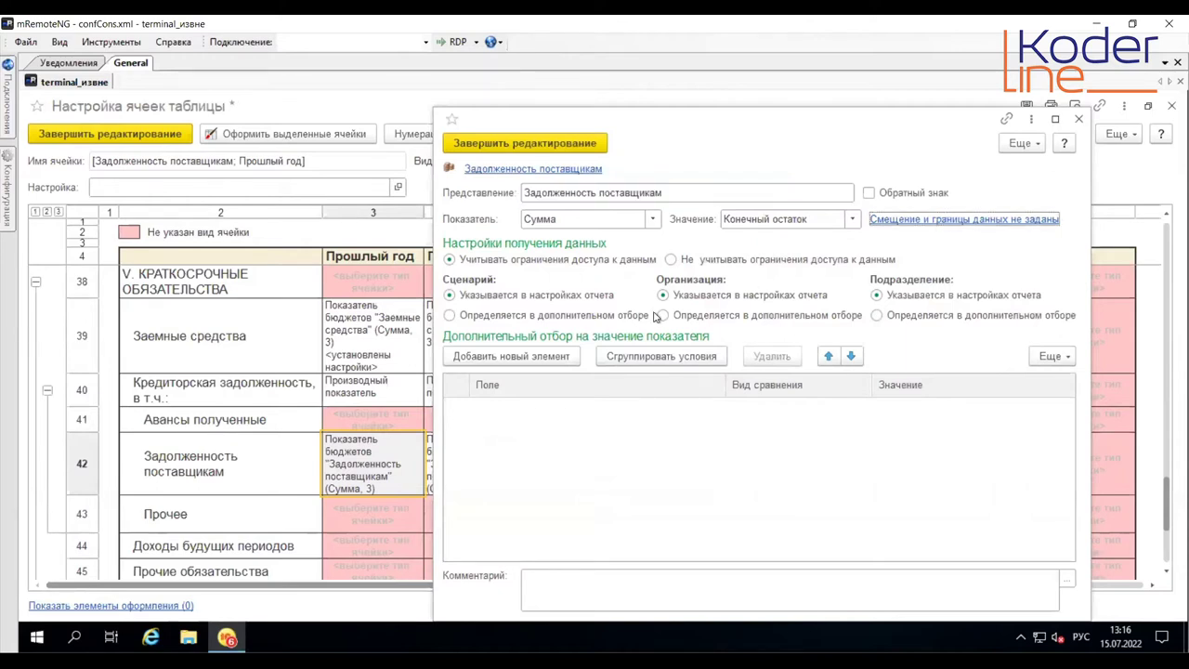
{"action": "left_click", "coordinate": [338, 454]}
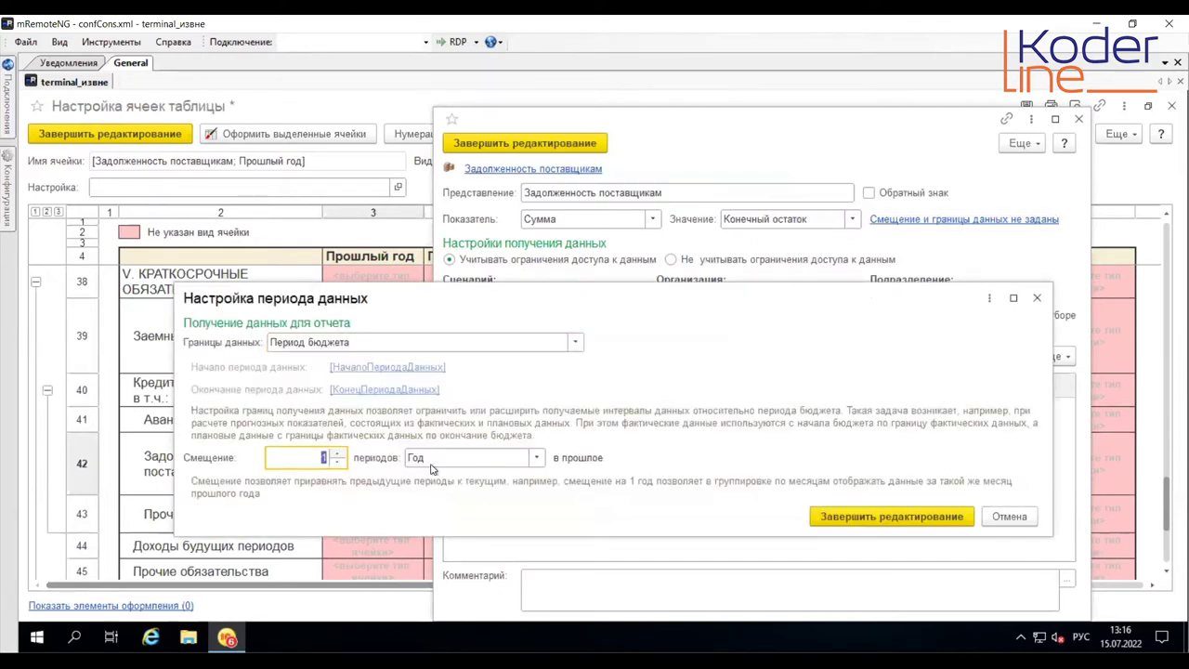
{"action": "left_click", "coordinate": [861, 519]}
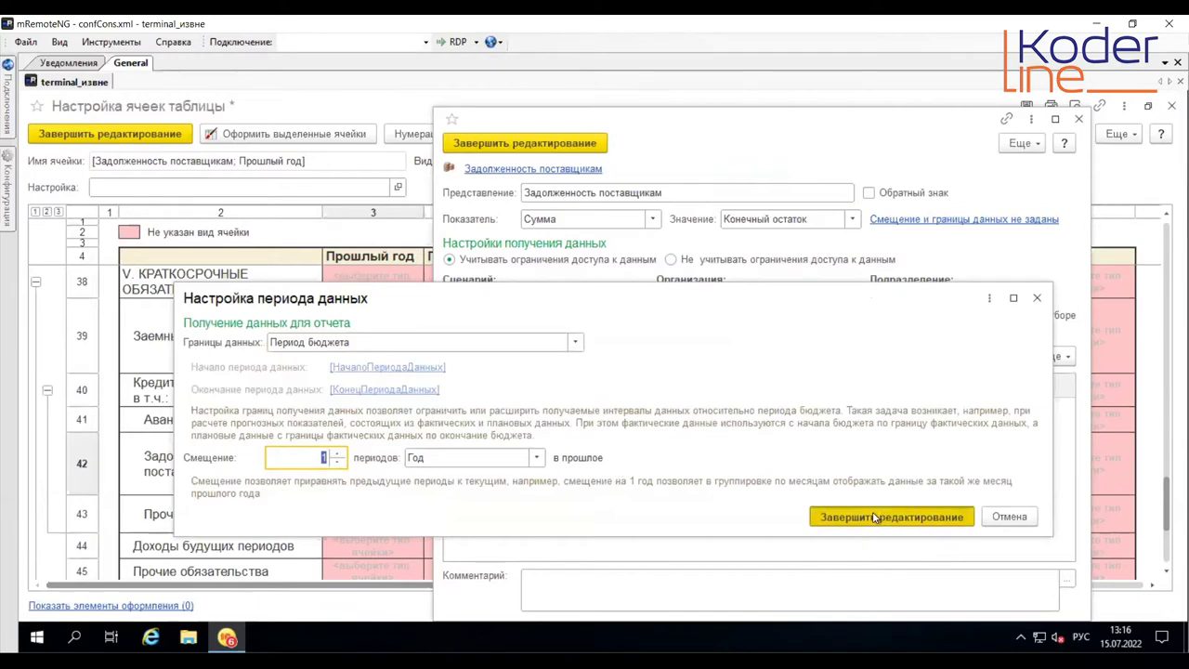
{"action": "left_click", "coordinate": [528, 145]}
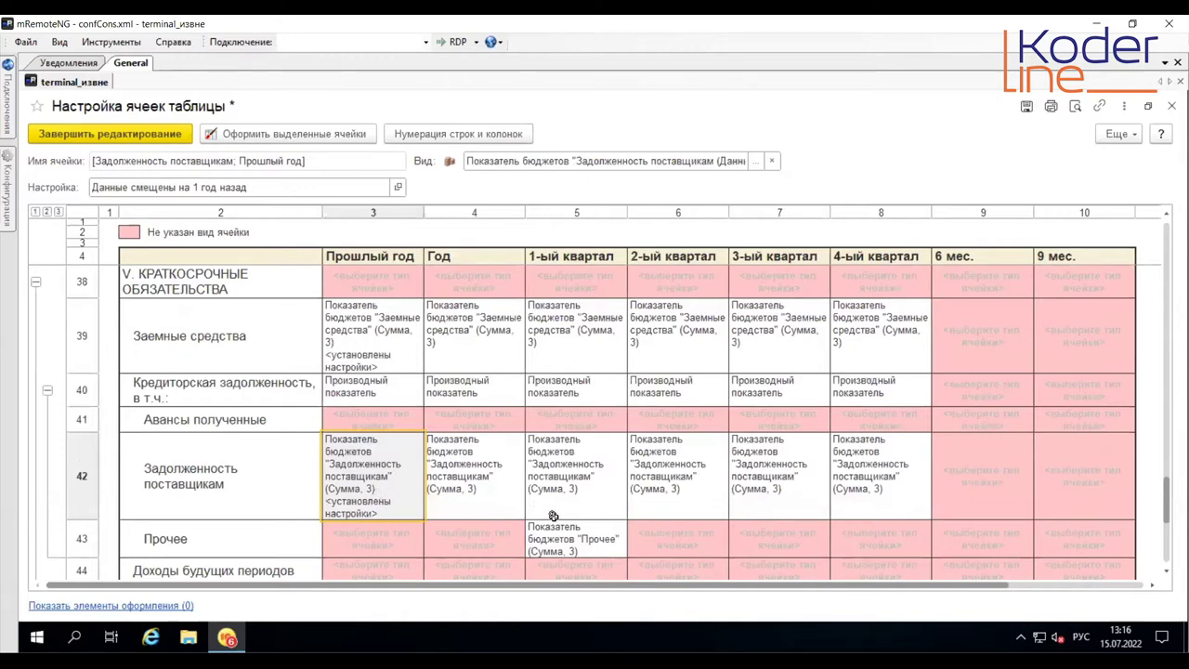
Step: Copy the «1-ый квартал» cell of «Прочее» under «Кредиторская задолженность» into the «2-ый квартал», «3-ый квартал» and «4-ый квартал» cells
{"action": "scroll", "coordinate": [548, 505], "scroll_direction": "down", "scroll_amount": 3}
{"action": "left_click", "coordinate": [570, 402]}
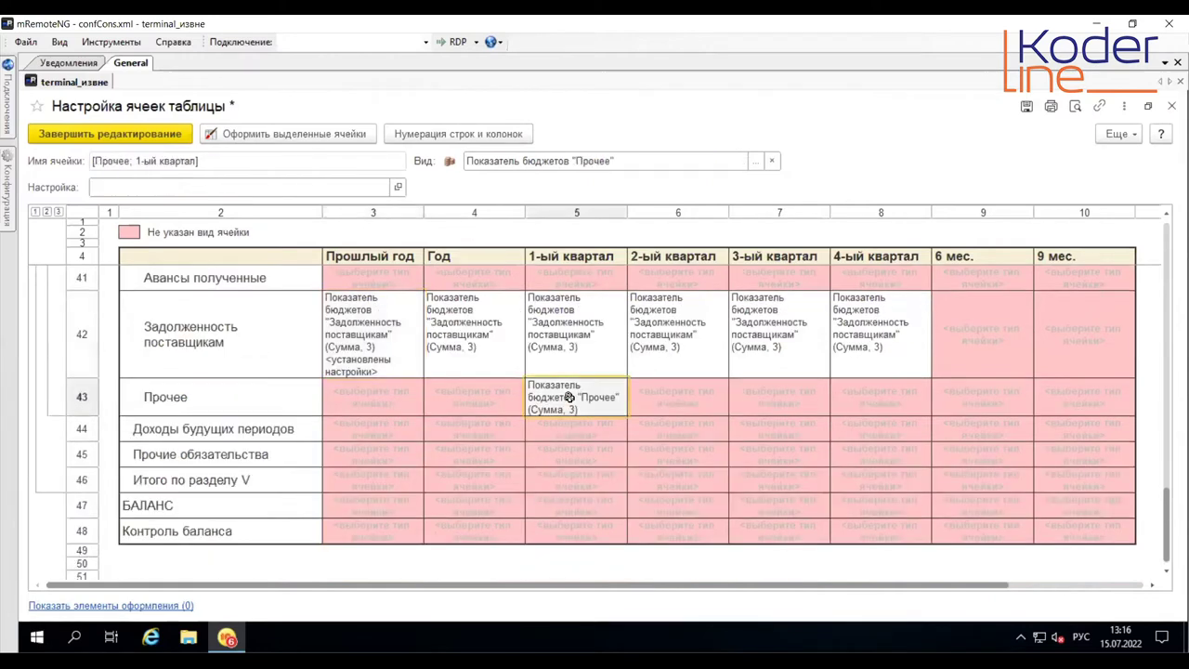
{"action": "right_click", "coordinate": [576, 402]}
{"action": "left_click", "coordinate": [618, 432]}
{"action": "left_click_drag", "start_coordinate": [675, 394], "coordinate": [860, 398]}
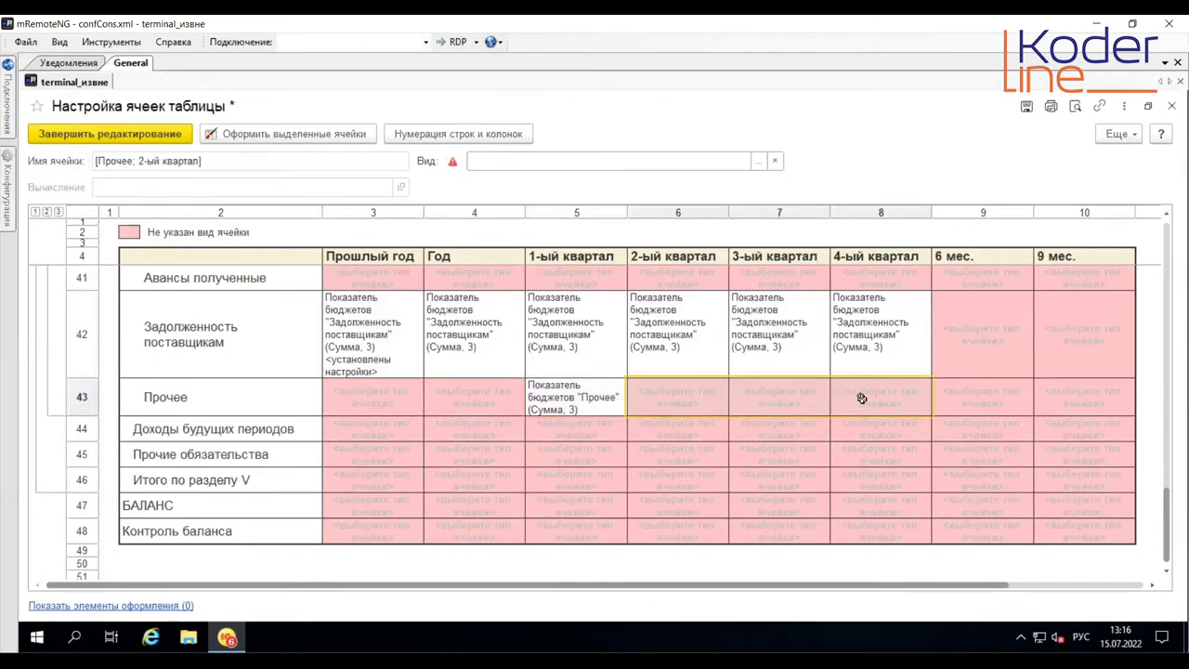
{"action": "right_click", "coordinate": [864, 400]}
{"action": "left_click", "coordinate": [915, 461]}
Step: Copy the «1-ый квартал» cell of «Прочее» into the «Год» and «Прошлый год» cells of the same row
{"action": "left_click", "coordinate": [575, 402]}
{"action": "right_click", "coordinate": [576, 401]}
{"action": "left_click_drag", "start_coordinate": [496, 393], "coordinate": [370, 397]}
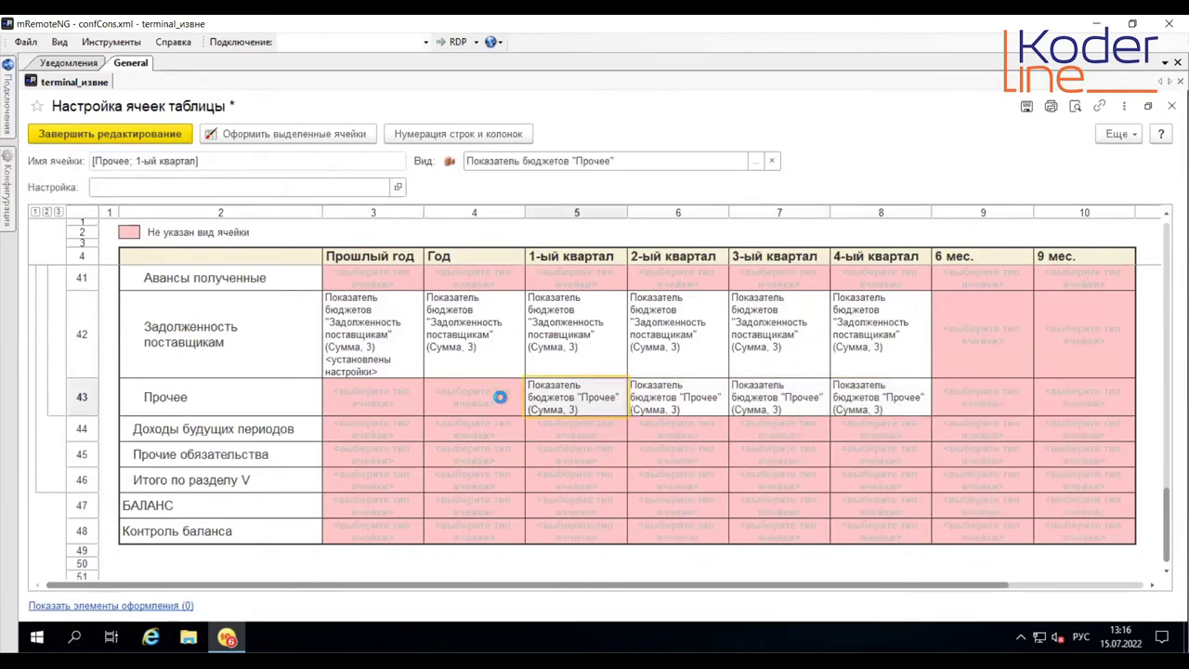
{"action": "right_click", "coordinate": [371, 397]}
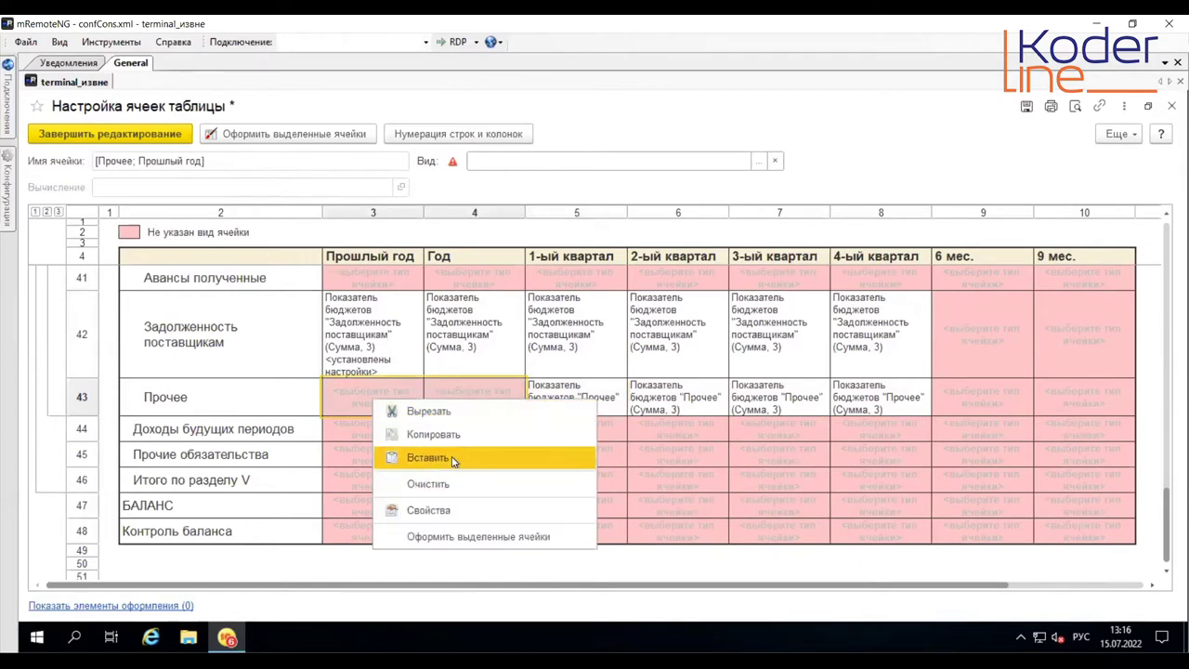
{"action": "left_click", "coordinate": [393, 454]}
Step: Set a data offset of 1 year into the past for the «Прошлый год» cell of «Прочее»
{"action": "left_click", "coordinate": [385, 400]}
{"action": "double_click", "coordinate": [386, 399]}
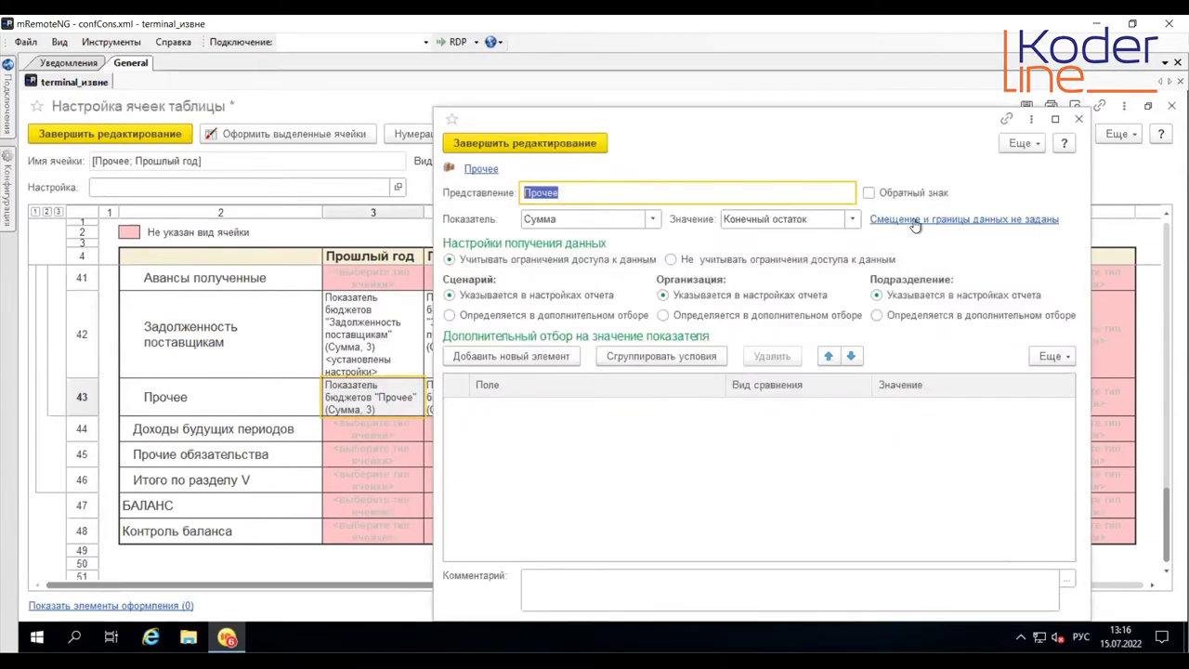
{"action": "left_click", "coordinate": [915, 220]}
{"action": "left_click", "coordinate": [336, 456]}
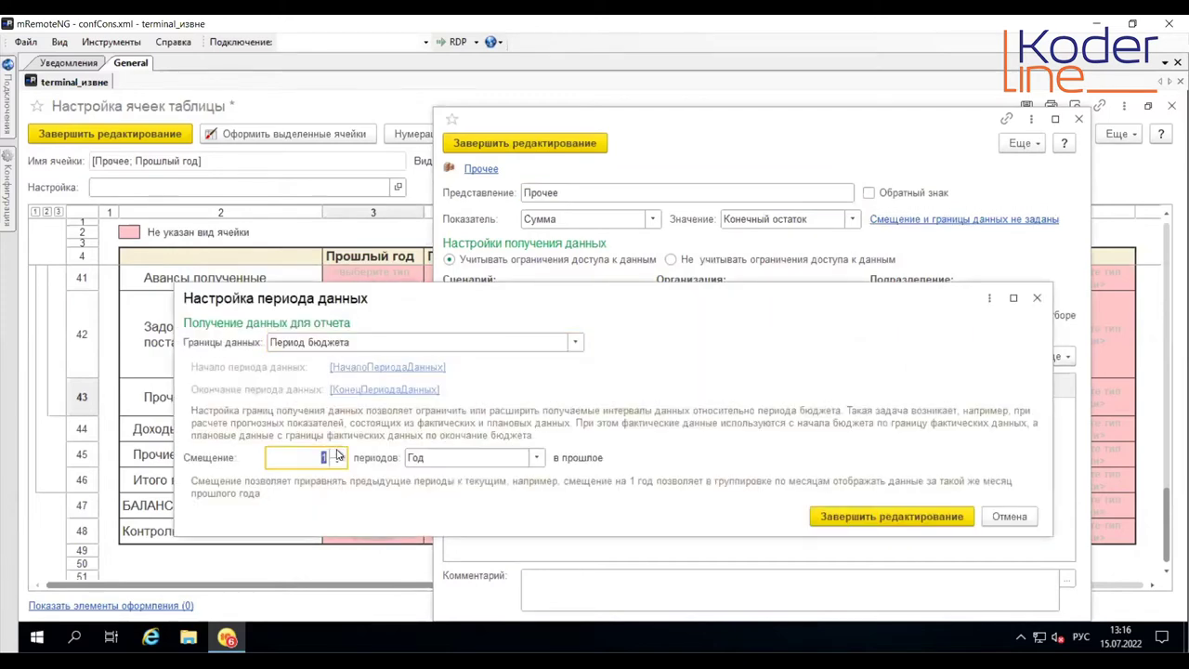
{"action": "left_click", "coordinate": [831, 516]}
{"action": "left_click", "coordinate": [539, 147]}
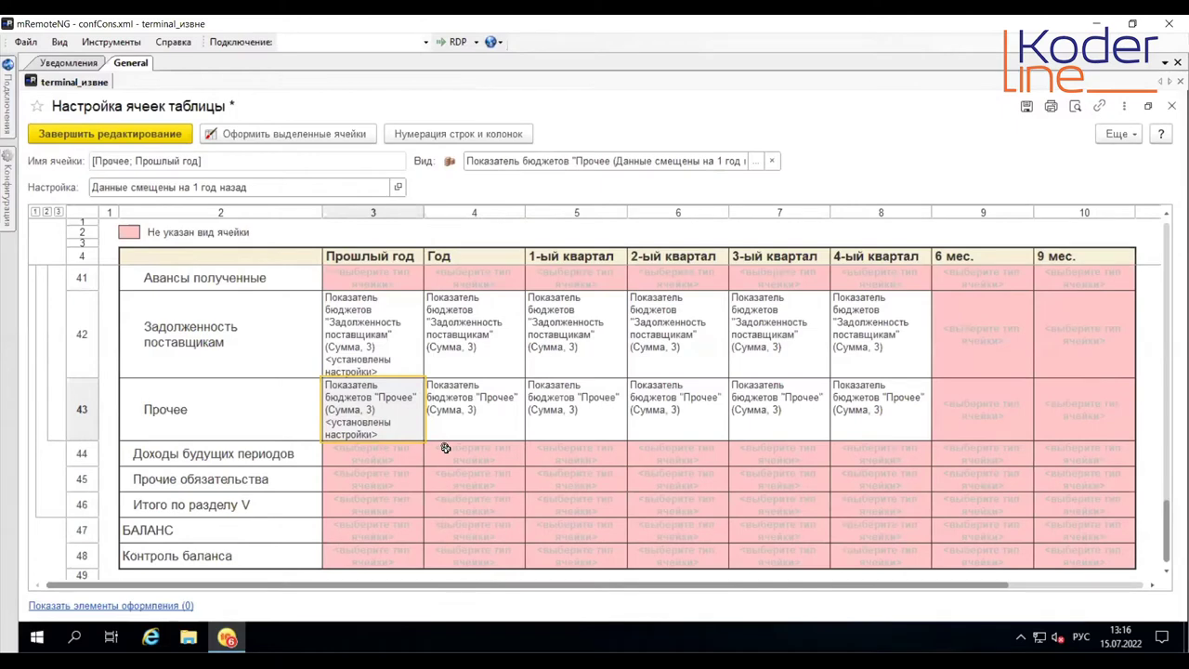
Step: Assign the type «Производный показатель» to the «Год» cell of «Итого по разделу V»
{"action": "left_click", "coordinate": [292, 501]}
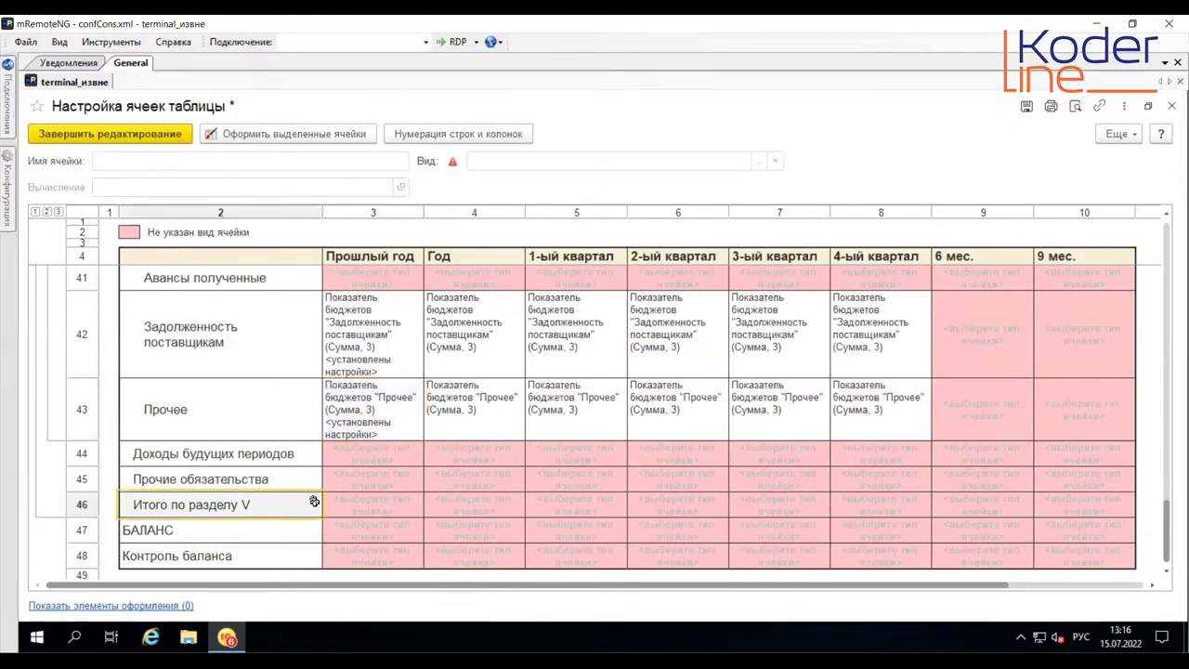
{"action": "left_click", "coordinate": [498, 506]}
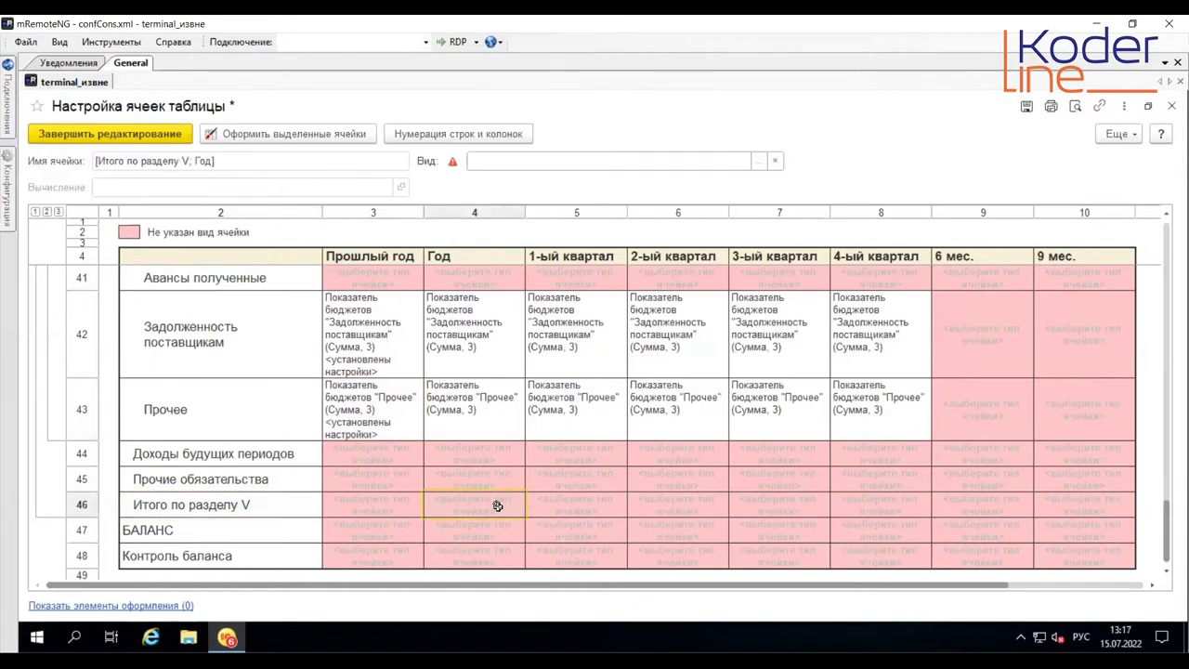
{"action": "double_click", "coordinate": [498, 505]}
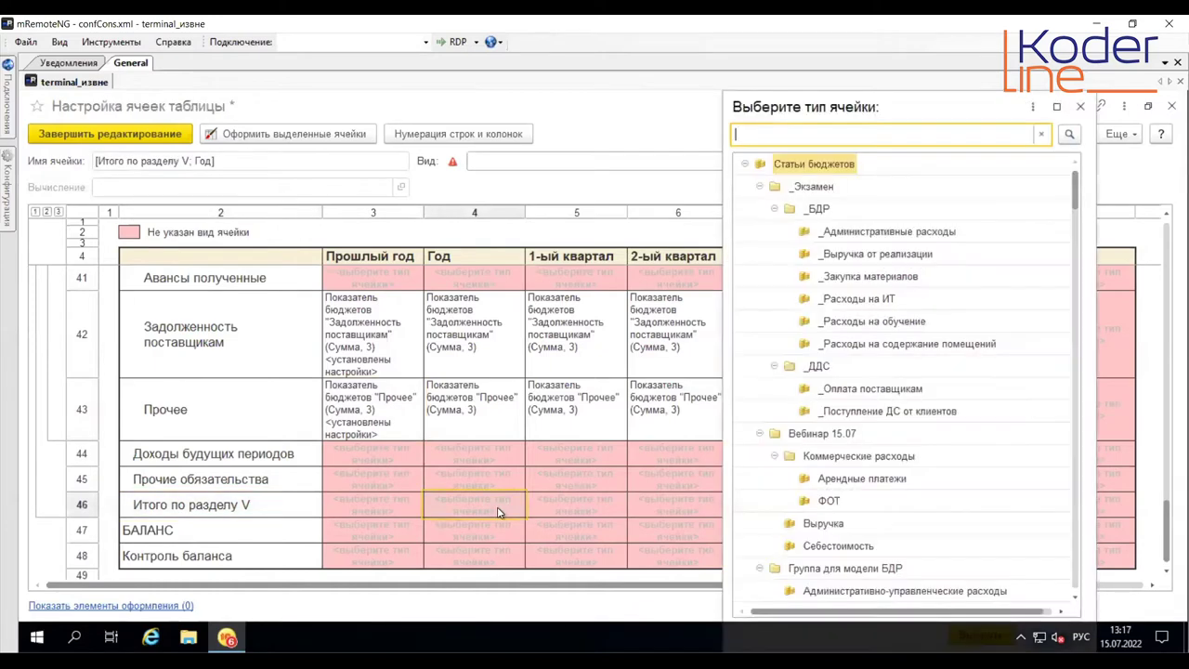
{"action": "left_click", "coordinate": [746, 186]}
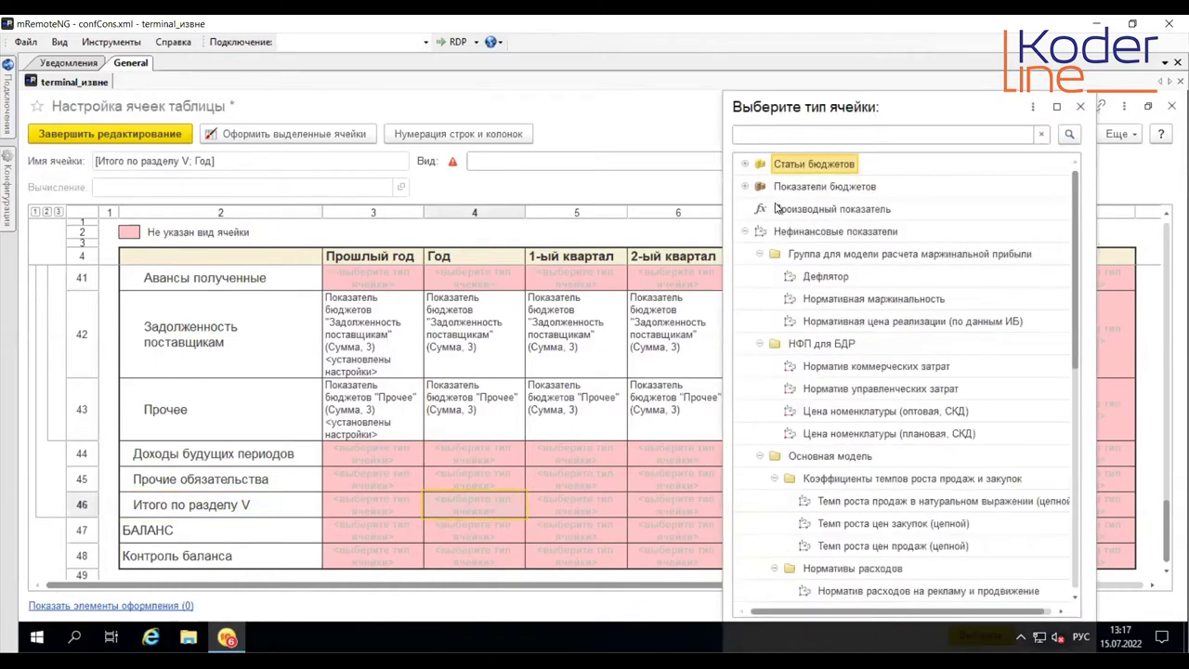
{"action": "double_click", "coordinate": [799, 210]}
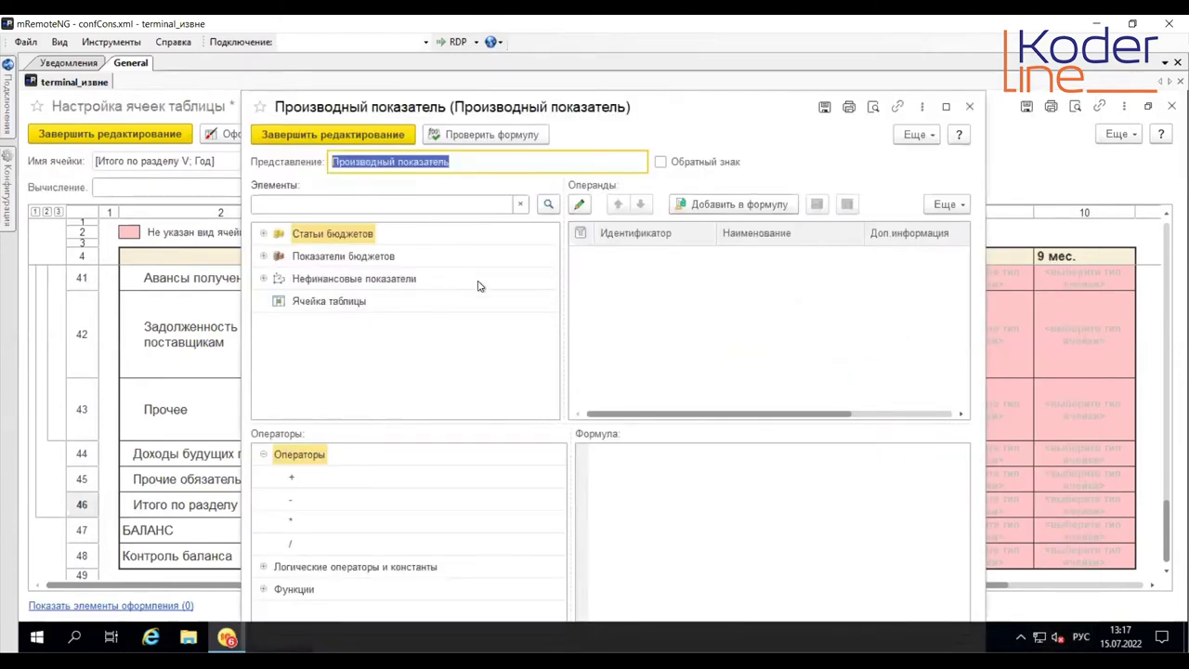
Step: Start the derived indicator's formula with the table cell «Заемные средства» for «Год», followed by a plus sign
{"action": "left_click", "coordinate": [325, 301]}
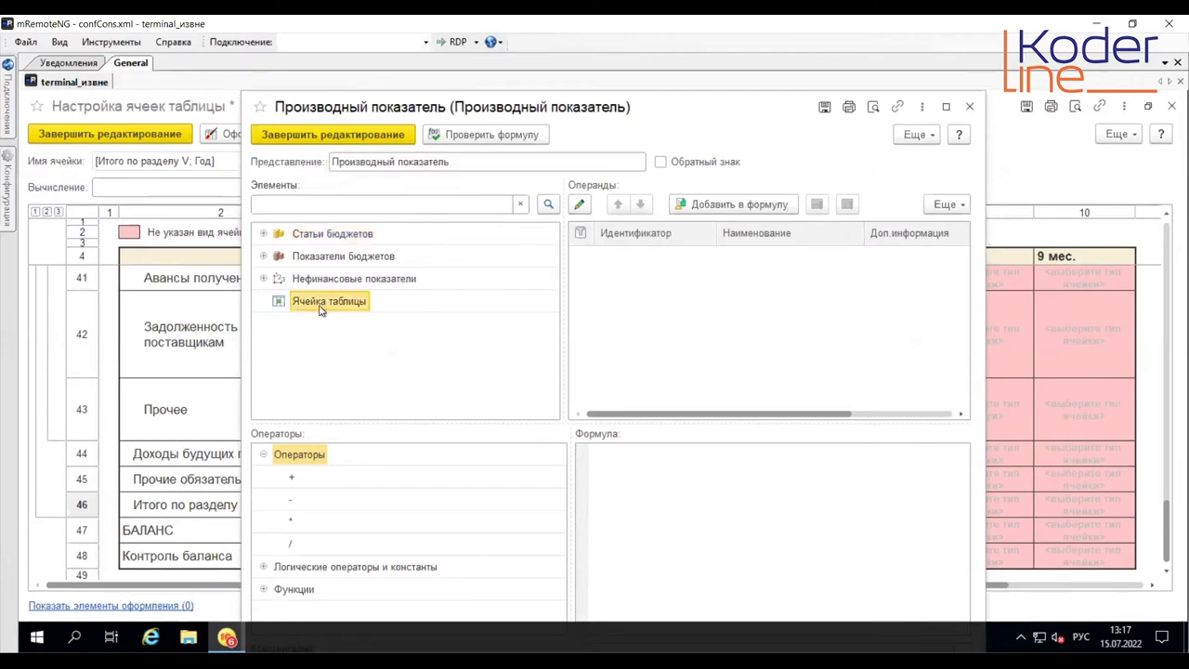
{"action": "left_click", "coordinate": [603, 463]}
{"action": "scroll", "coordinate": [662, 407], "scroll_direction": "down", "scroll_amount": 10}
{"action": "scroll", "coordinate": [657, 407], "scroll_direction": "down", "scroll_amount": 5}
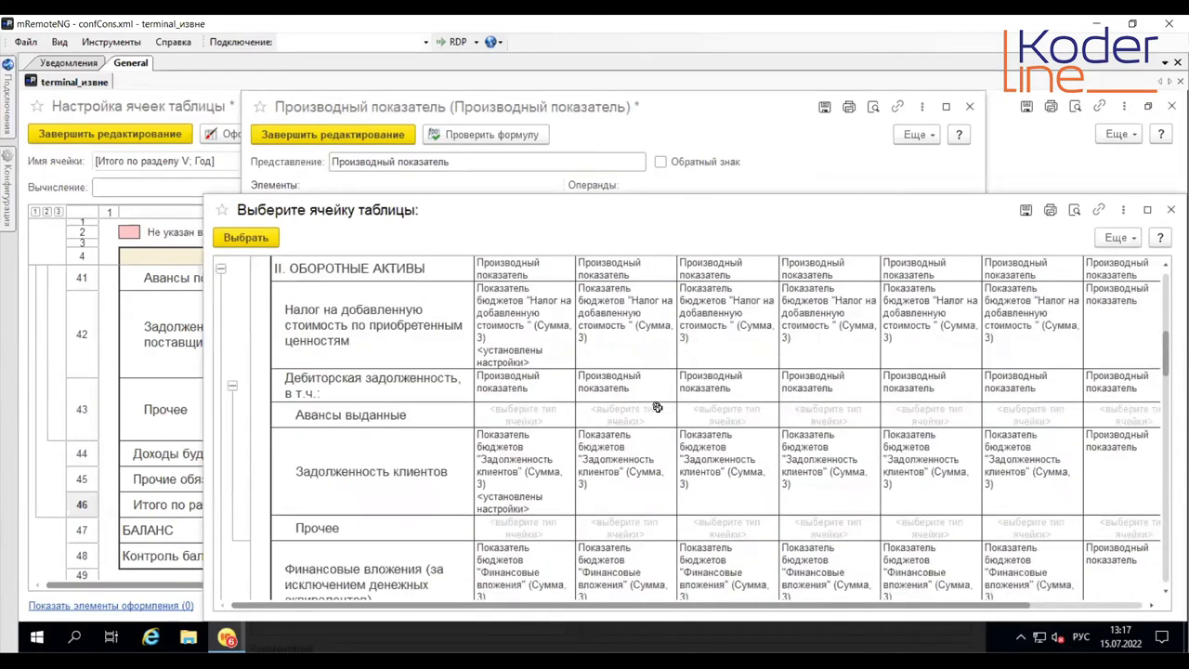
{"action": "scroll", "coordinate": [657, 407], "scroll_direction": "down", "scroll_amount": 10}
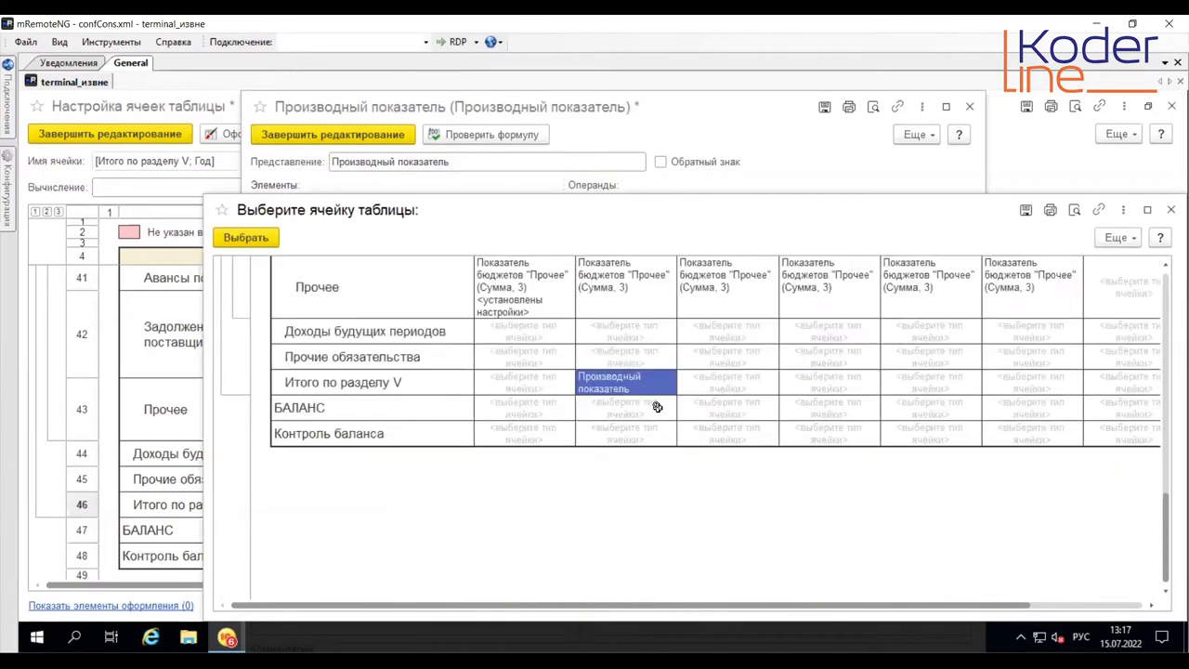
{"action": "scroll", "coordinate": [657, 406], "scroll_direction": "up", "scroll_amount": 2}
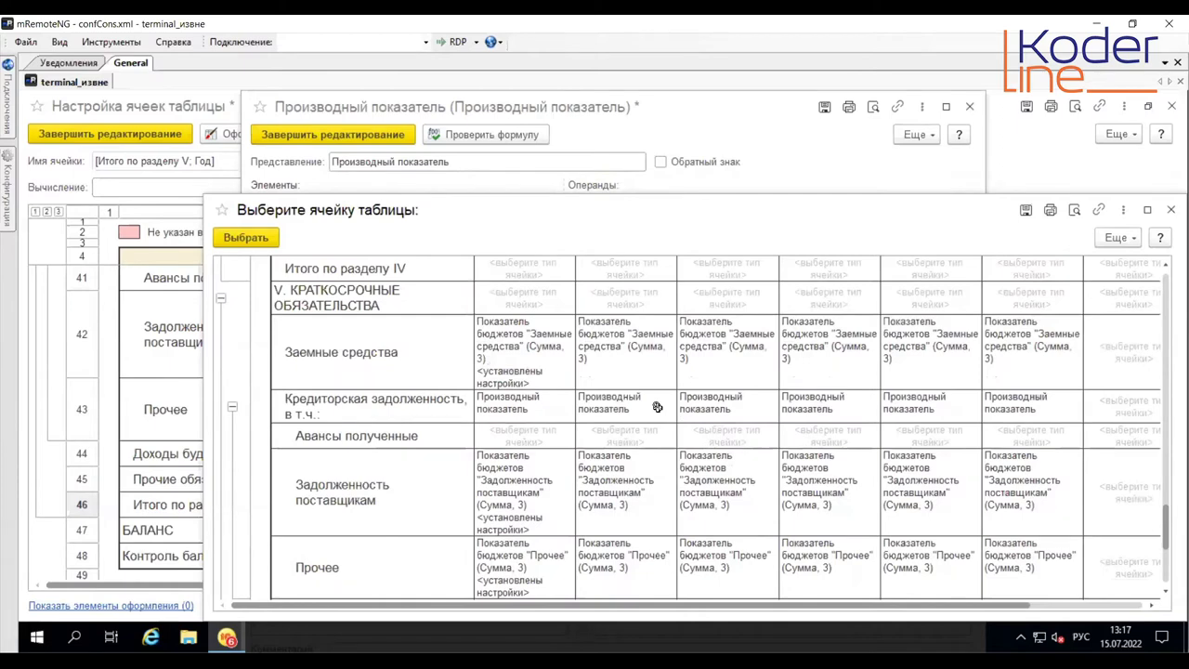
{"action": "double_click", "coordinate": [624, 351]}
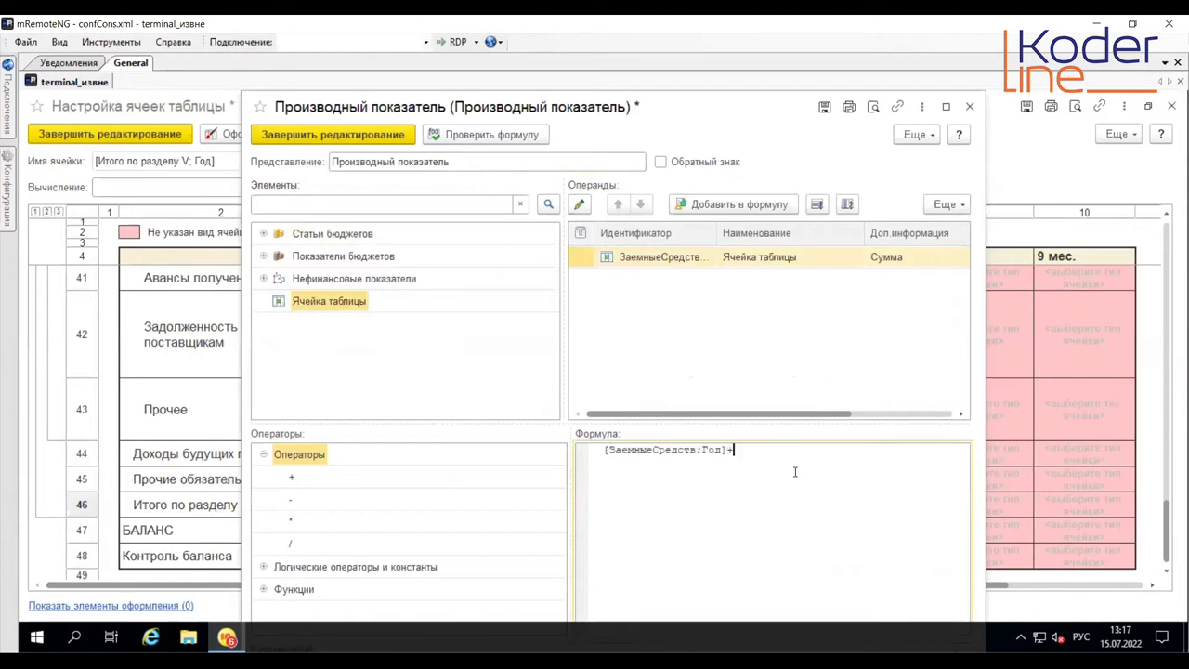
Step: Look through the functions and the logical operators and constants available for the derived indicator's formula
{"action": "left_click", "coordinate": [264, 590]}
{"action": "scroll", "coordinate": [264, 590], "scroll_direction": "down", "scroll_amount": 5}
{"action": "scroll", "coordinate": [263, 585], "scroll_direction": "up", "scroll_amount": 5}
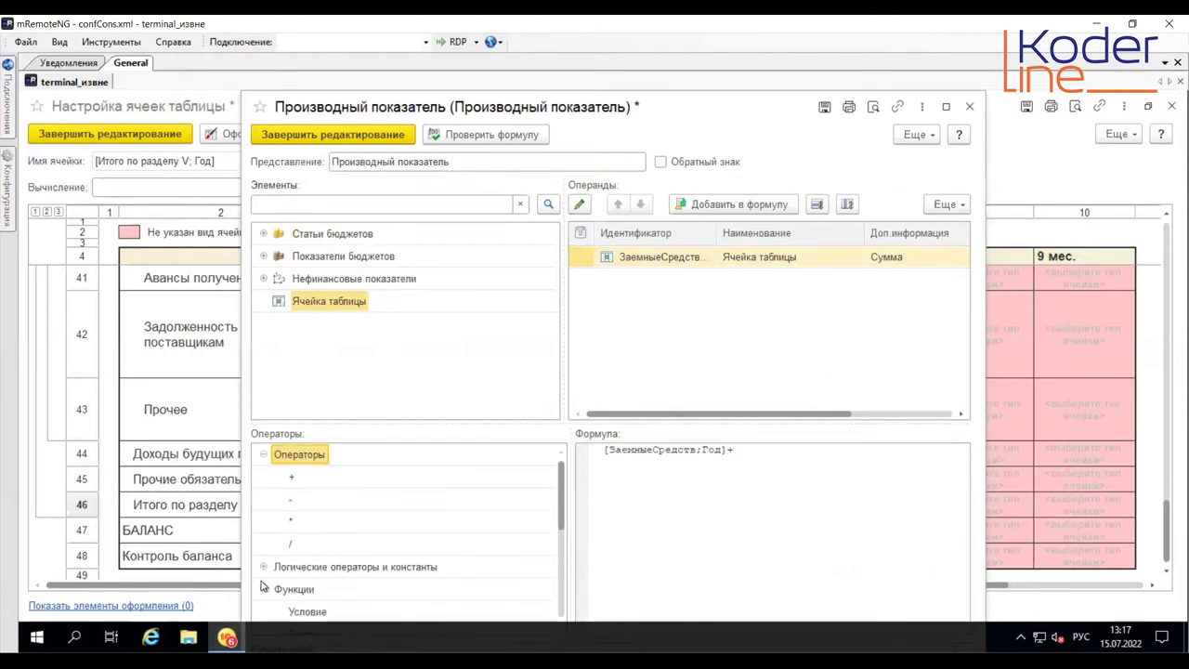
{"action": "left_click", "coordinate": [265, 568]}
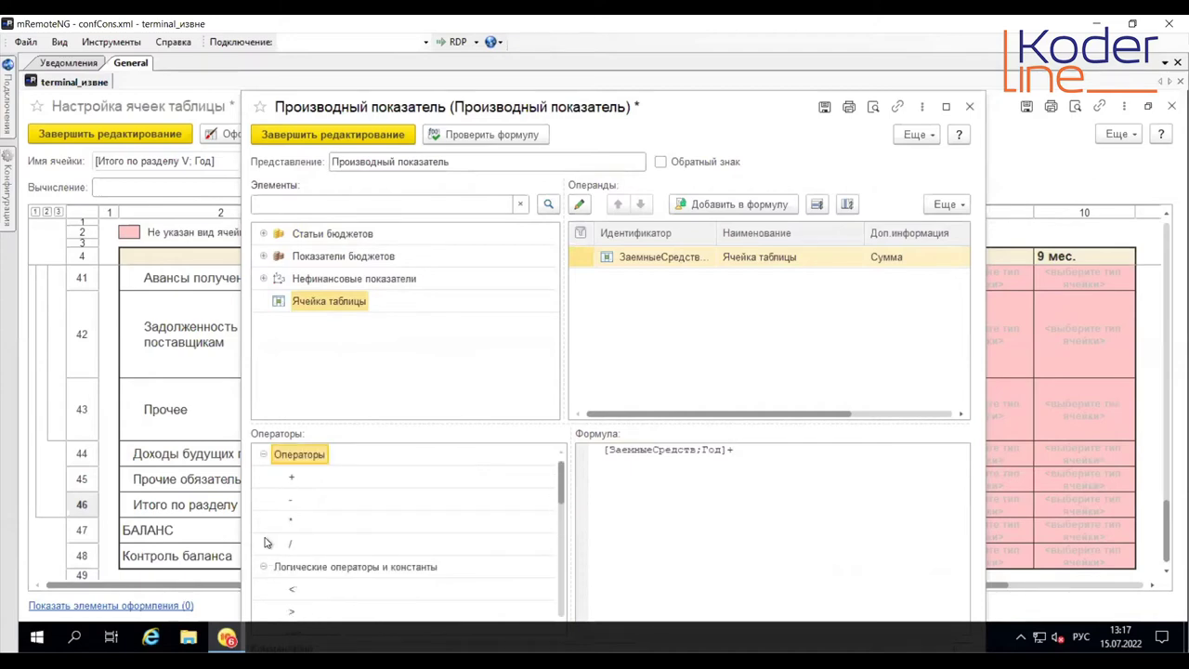
Step: Add the «Кредиторская задолженность, в т.ч.» table cell for «Год» after the plus sign and finish editing the derived indicator
{"action": "left_click", "coordinate": [781, 461]}
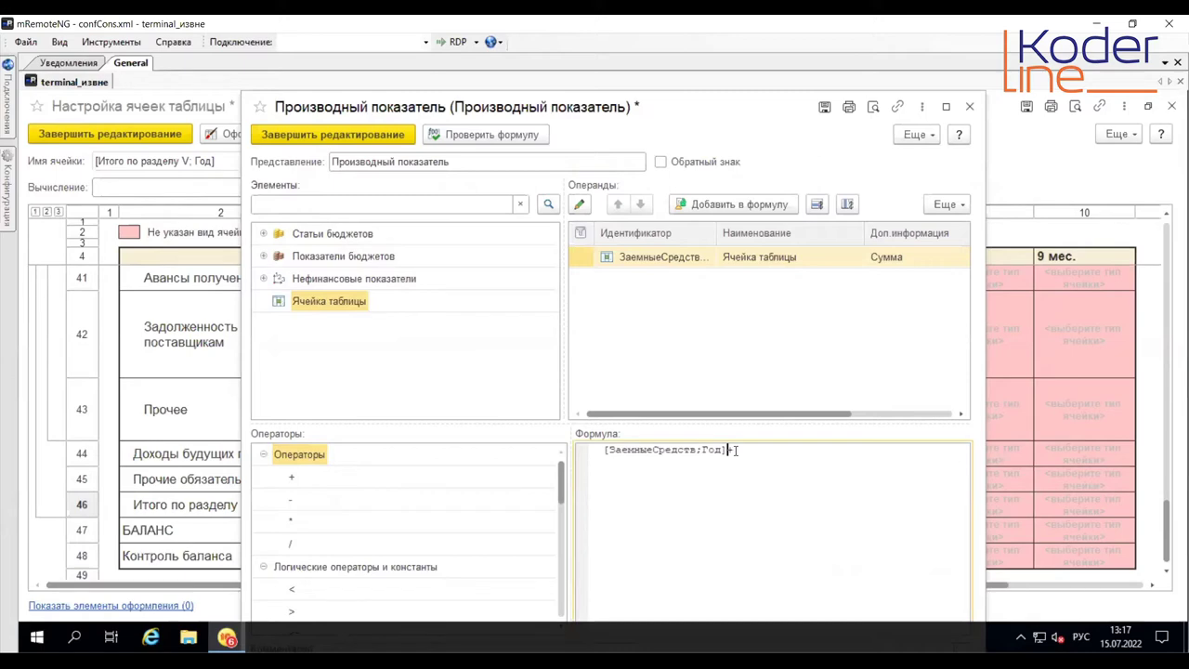
{"action": "left_click_drag", "start_coordinate": [363, 314], "coordinate": [703, 433]}
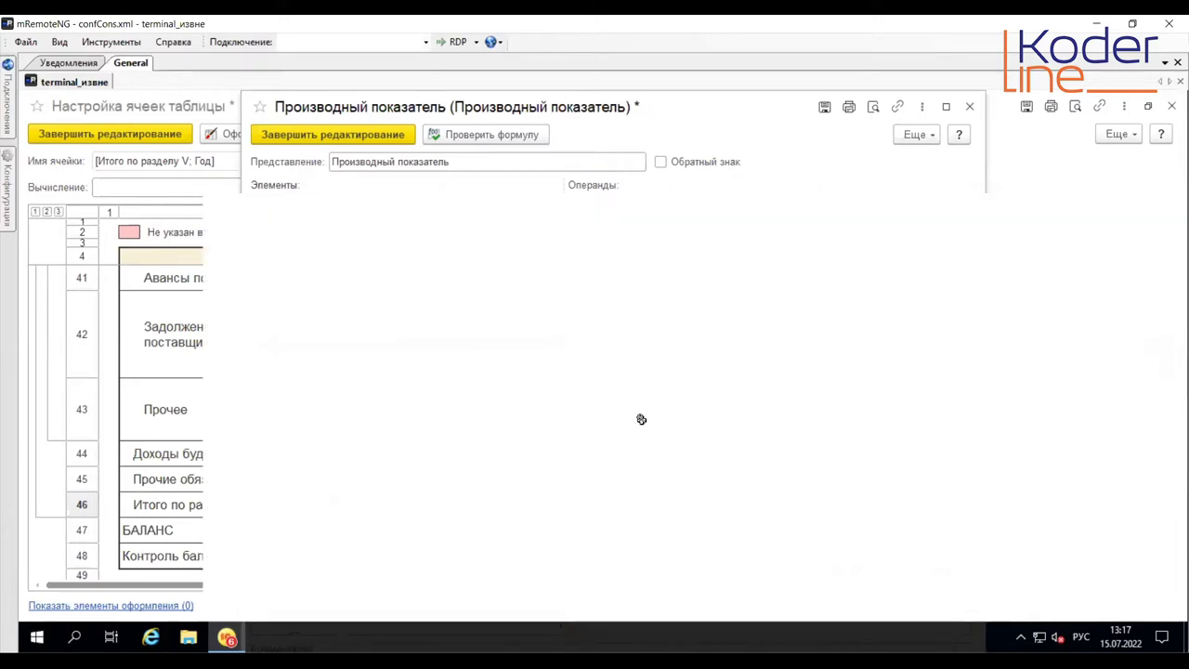
{"action": "scroll", "coordinate": [658, 418], "scroll_direction": "down", "scroll_amount": 15}
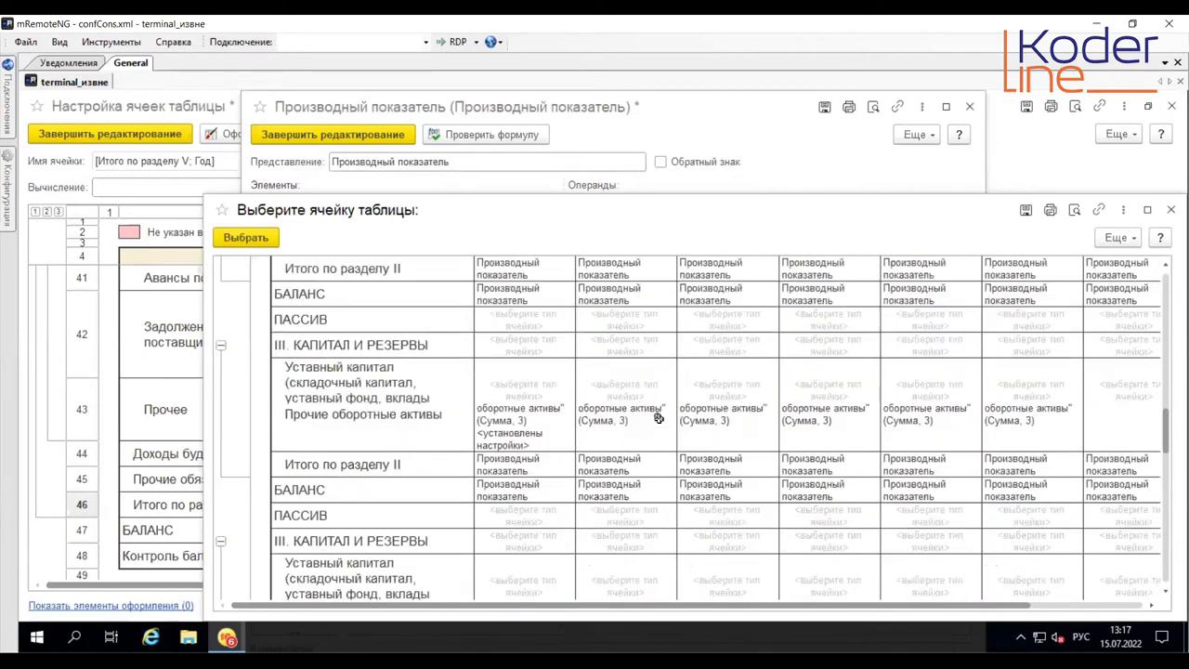
{"action": "scroll", "coordinate": [658, 418], "scroll_direction": "down", "scroll_amount": 5}
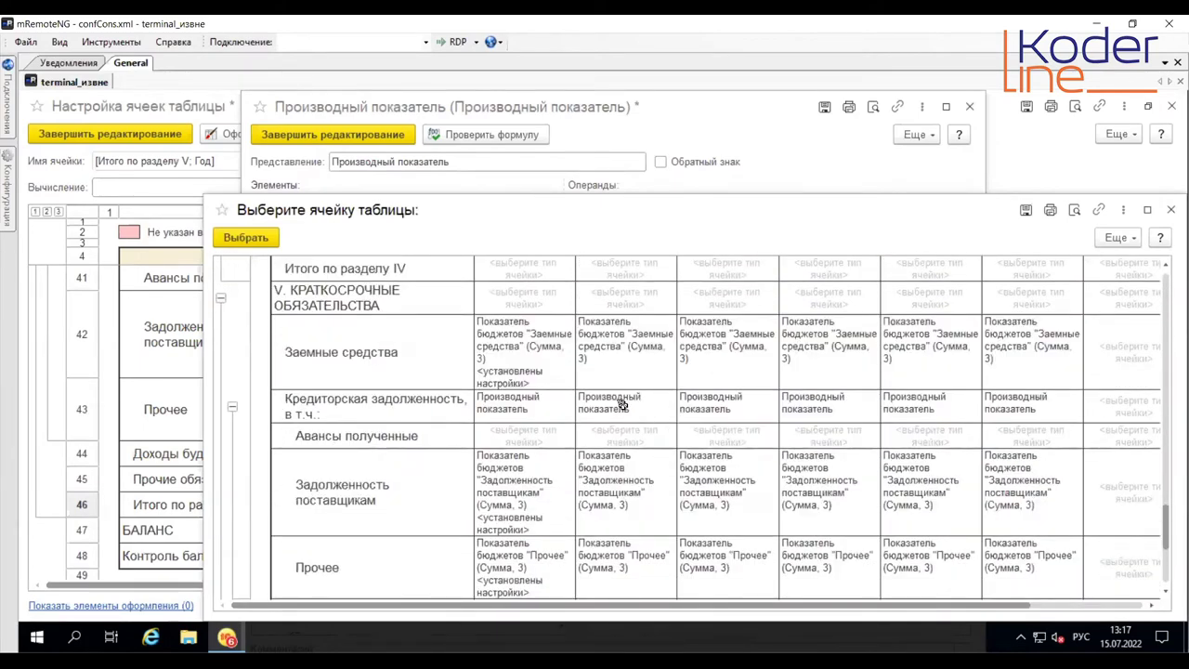
{"action": "double_click", "coordinate": [622, 404]}
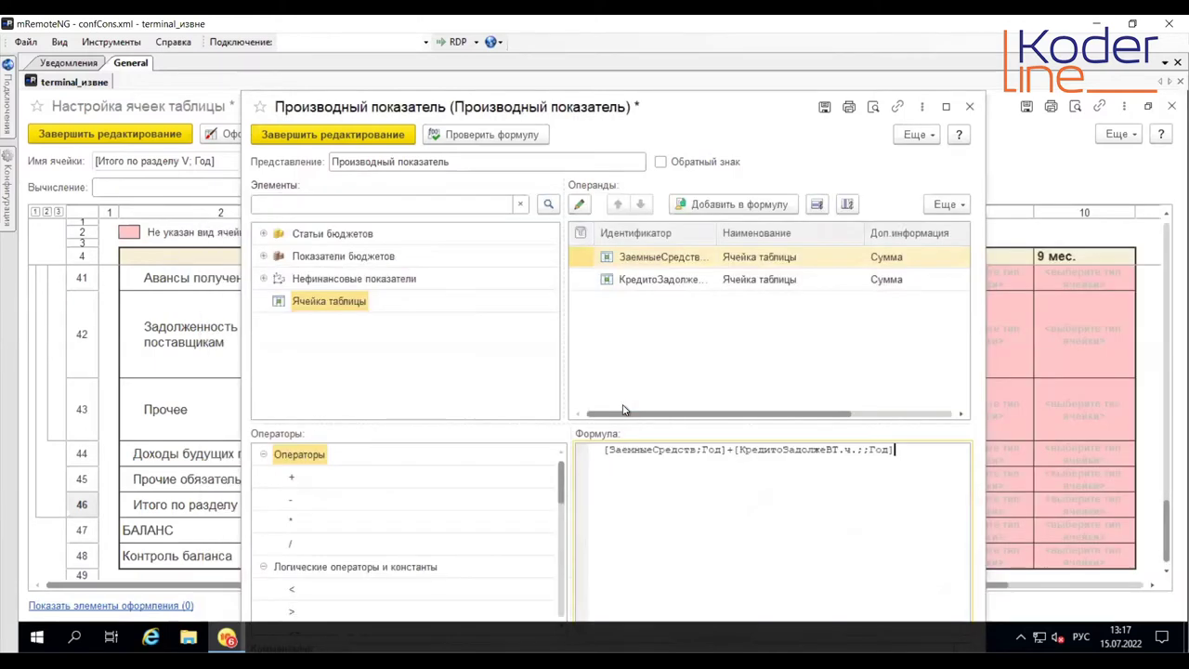
{"action": "left_click_drag", "start_coordinate": [706, 111], "coordinate": [492, 627]}
{"action": "left_click_drag", "start_coordinate": [124, 620], "coordinate": [226, 109]}
{"action": "left_click", "coordinate": [226, 136]}
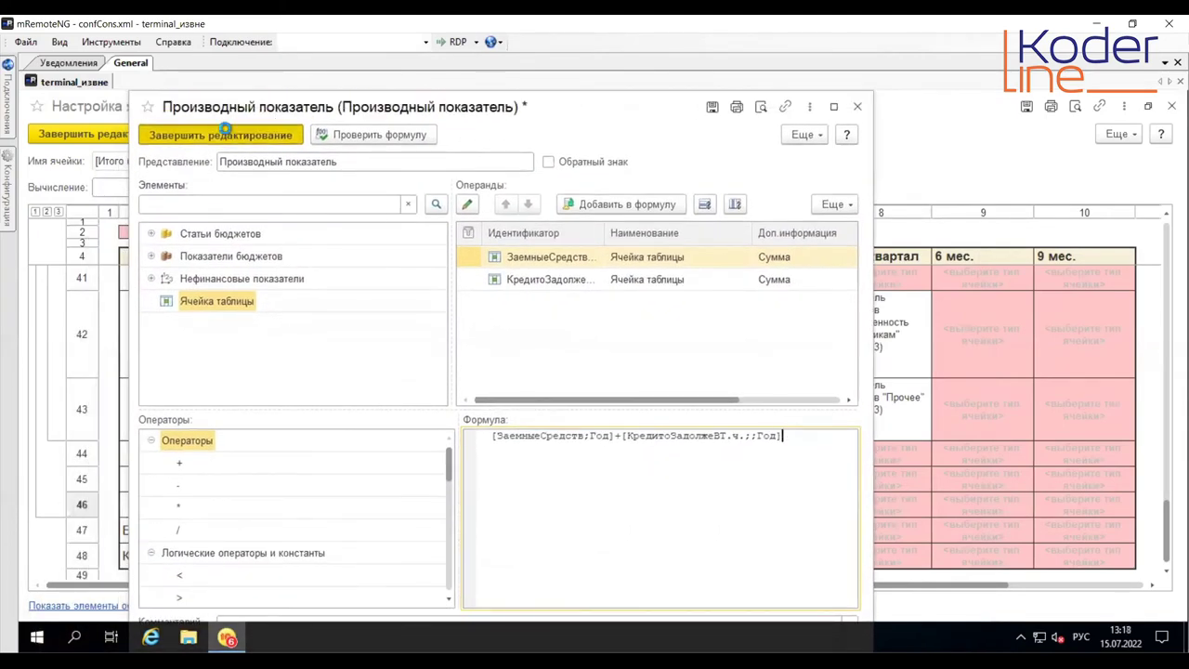
Step: Copy the «Год» cell of «Итого по разделу V» to its «1-ый квартал» through «4-ый квартал» and «Прошлый год» cells
{"action": "right_click", "coordinate": [468, 502]}
{"action": "left_click", "coordinate": [506, 509]}
{"action": "left_click_drag", "start_coordinate": [568, 507], "coordinate": [872, 508]}
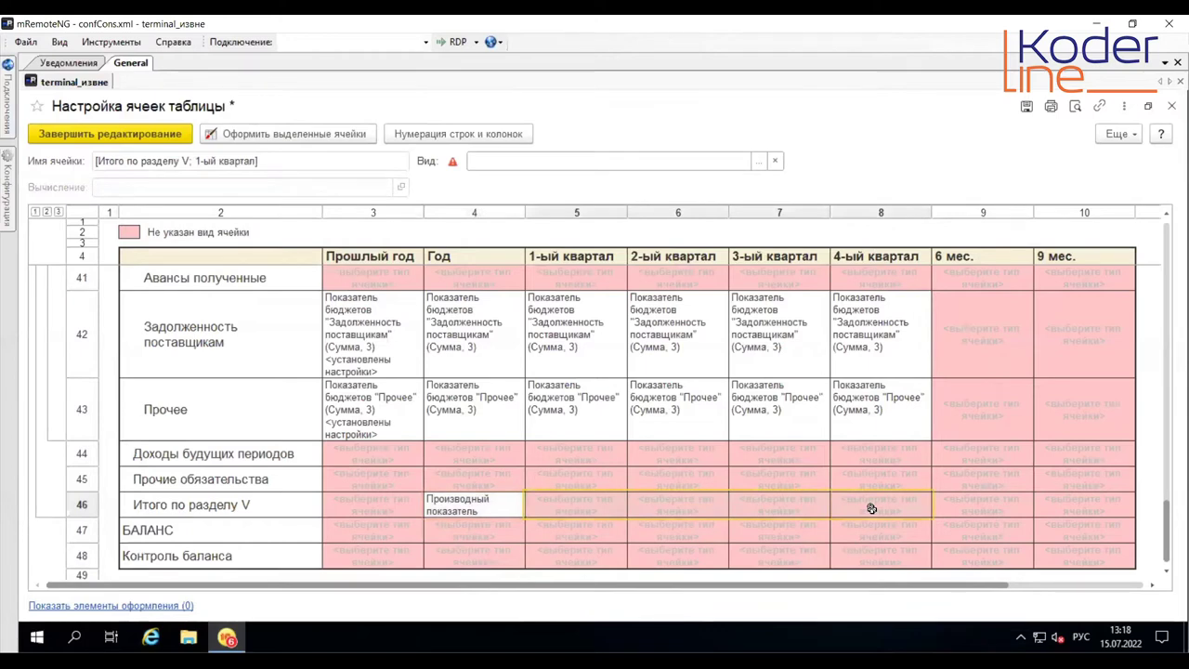
{"action": "right_click", "coordinate": [874, 508]}
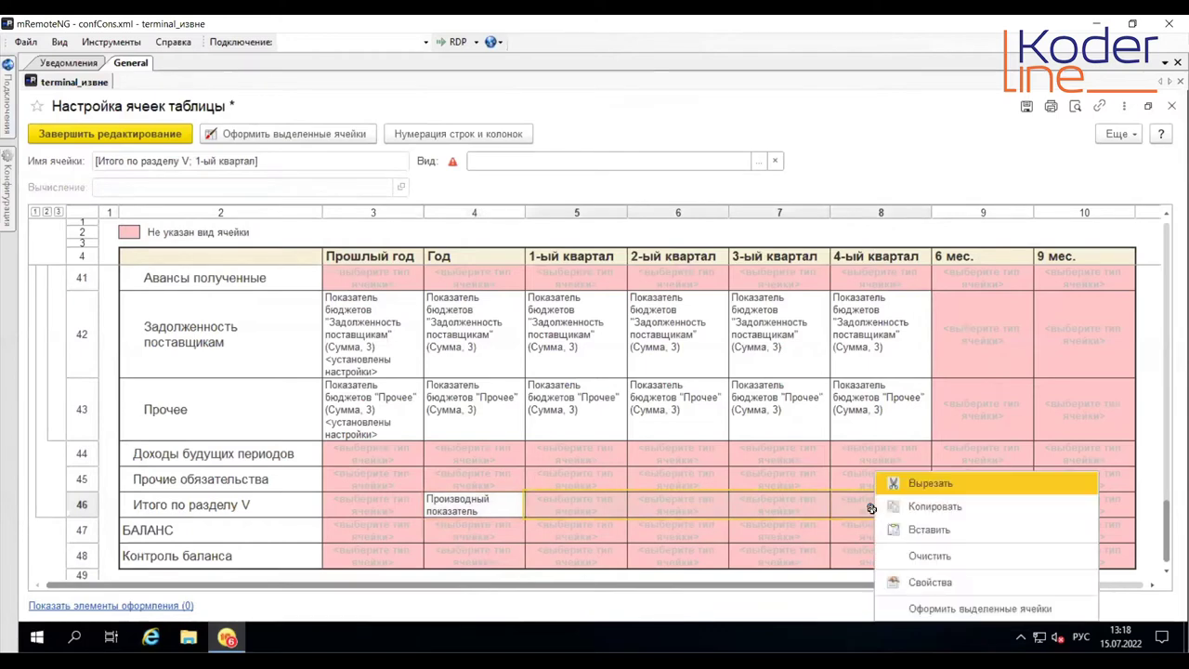
{"action": "left_click", "coordinate": [924, 529]}
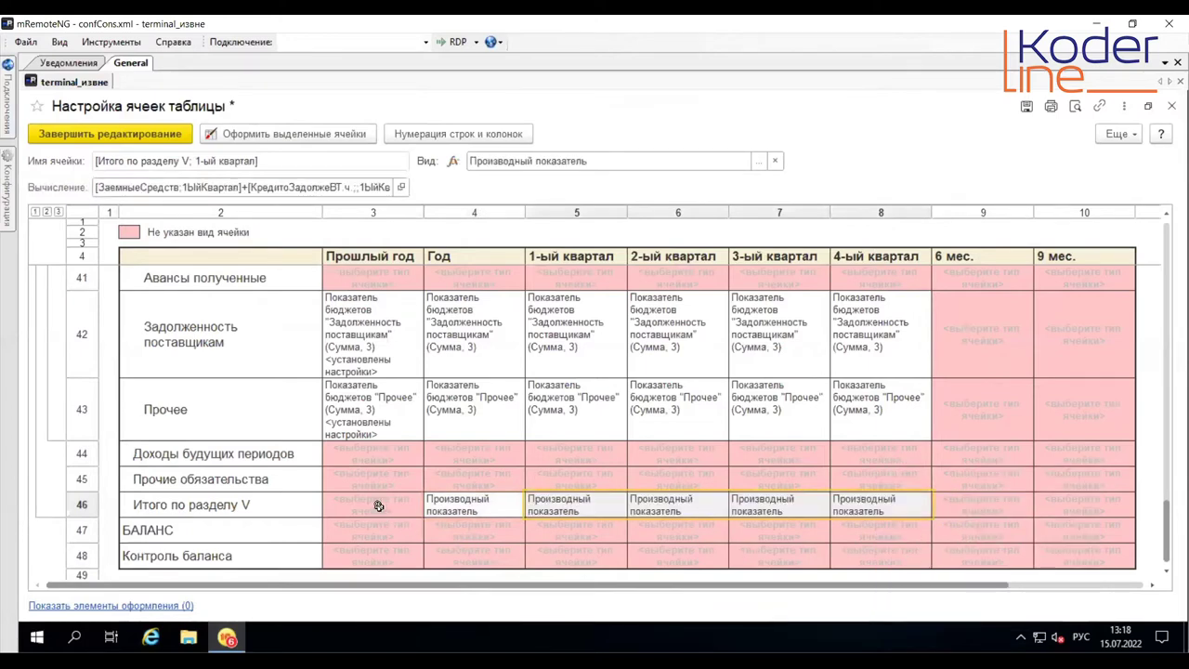
{"action": "right_click", "coordinate": [378, 506]}
{"action": "left_click", "coordinate": [433, 528]}
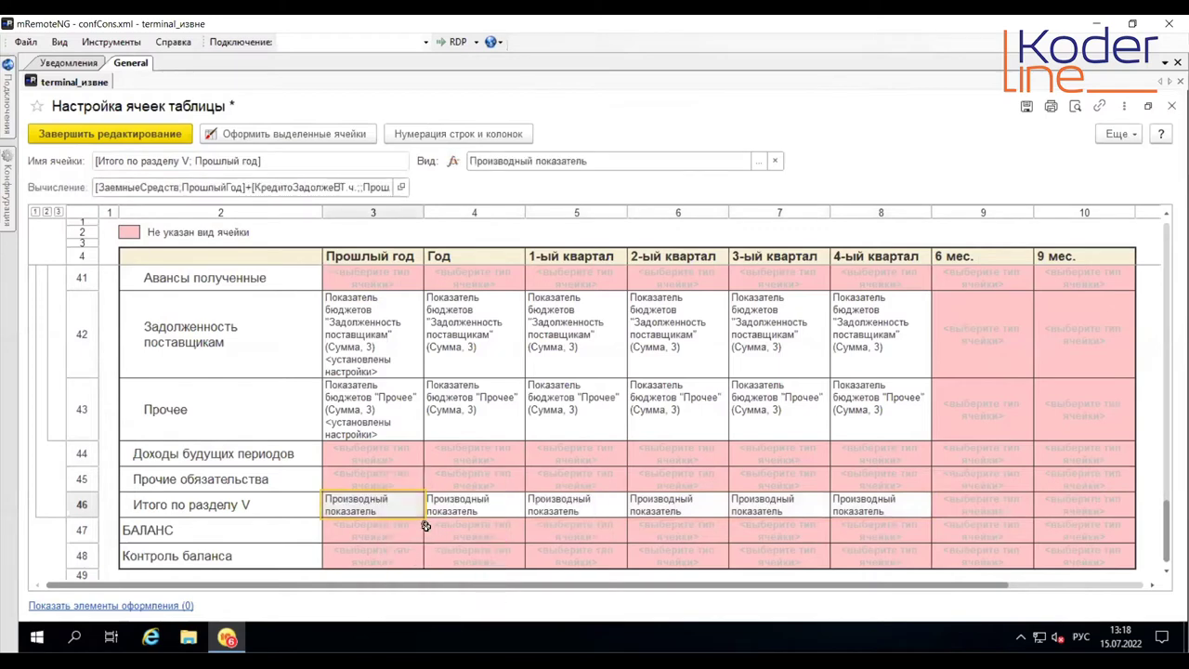
Step: Assign the type «Производный показатель» to the «Прошлый год» cell of the «БАЛАНС» row below «Итого по разделу V»
{"action": "left_click", "coordinate": [456, 528]}
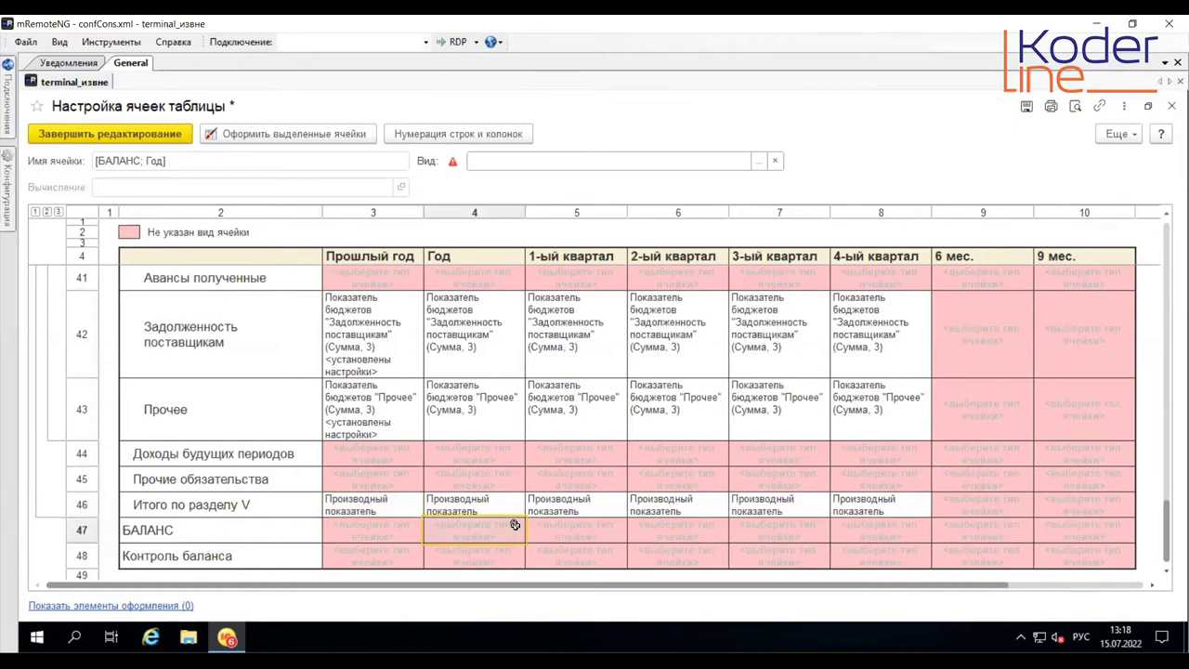
{"action": "left_click", "coordinate": [388, 526]}
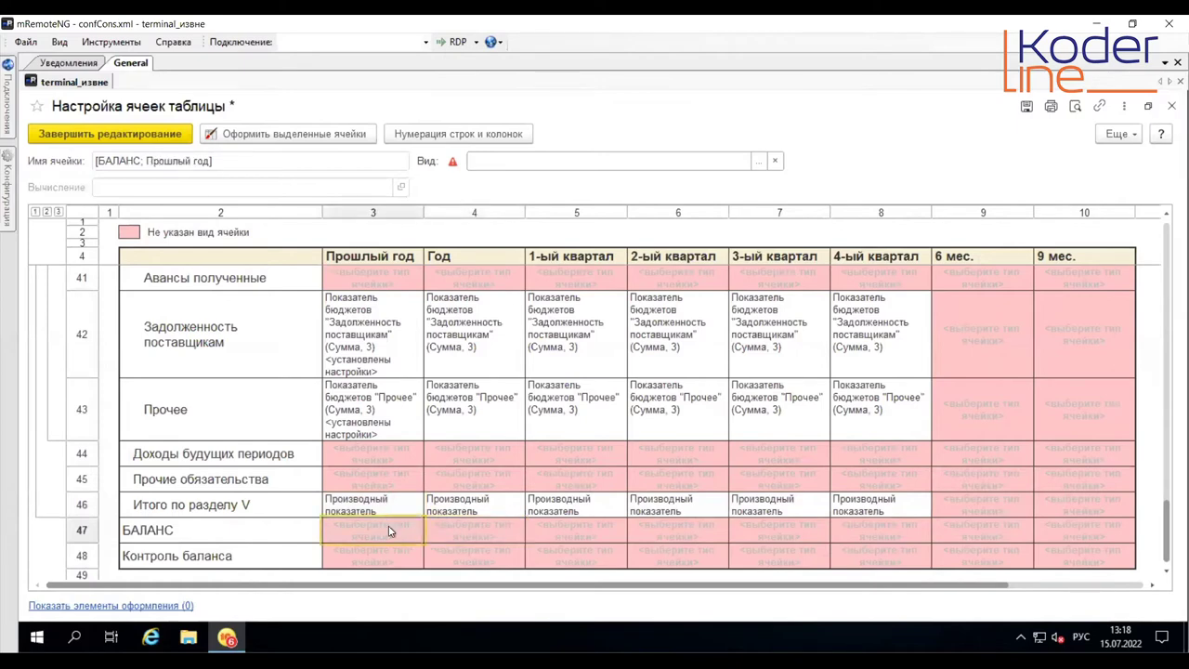
{"action": "scroll", "coordinate": [805, 294], "scroll_direction": "down", "scroll_amount": 6}
{"action": "scroll", "coordinate": [771, 213], "scroll_direction": "up", "scroll_amount": 6}
{"action": "left_click", "coordinate": [748, 165]}
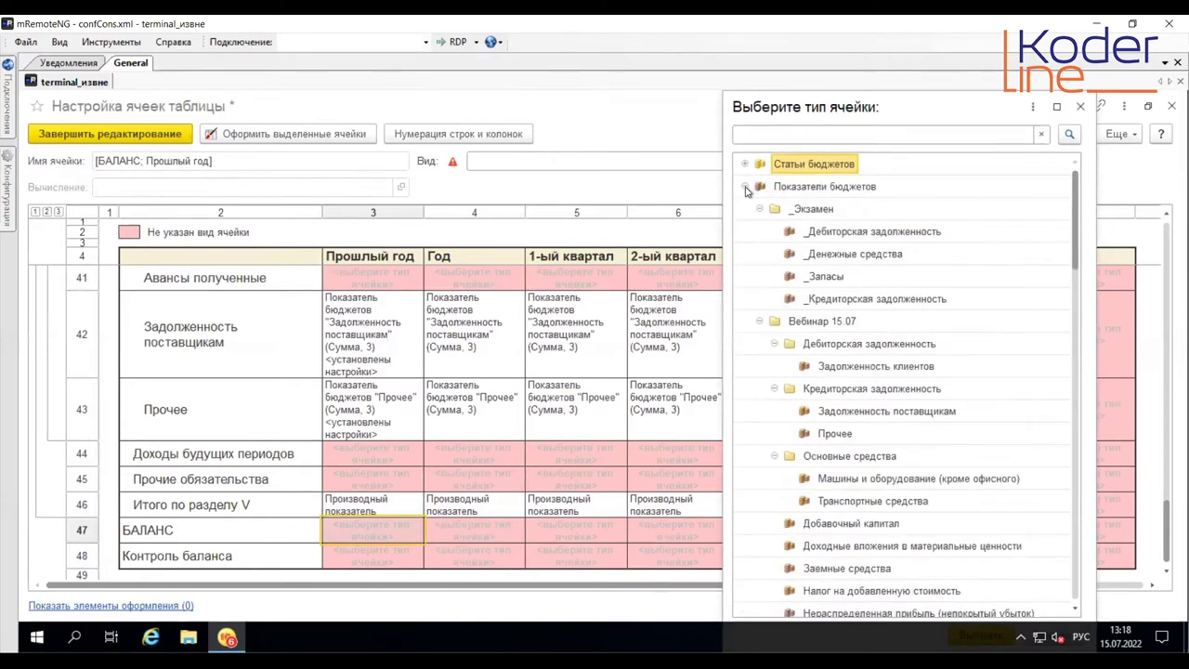
{"action": "left_click", "coordinate": [748, 187]}
{"action": "double_click", "coordinate": [788, 213]}
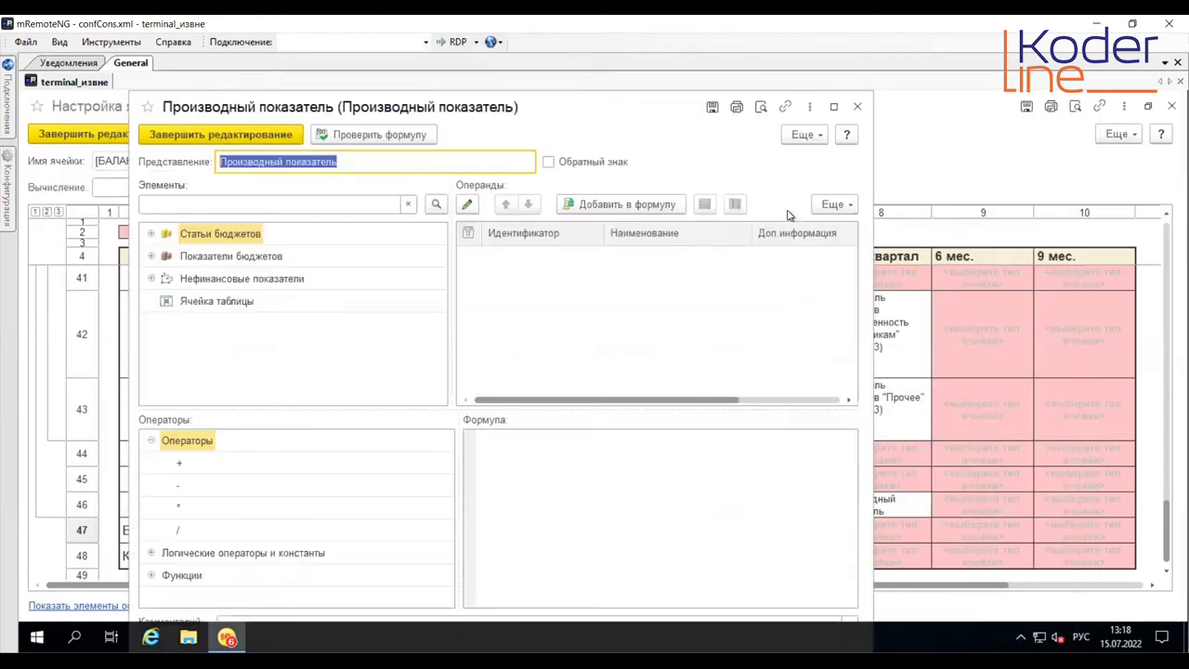
Step: Start the balance formula with the table cell «Итого по разделу III» for «Прошлый год»
{"action": "left_click_drag", "start_coordinate": [210, 307], "coordinate": [489, 442]}
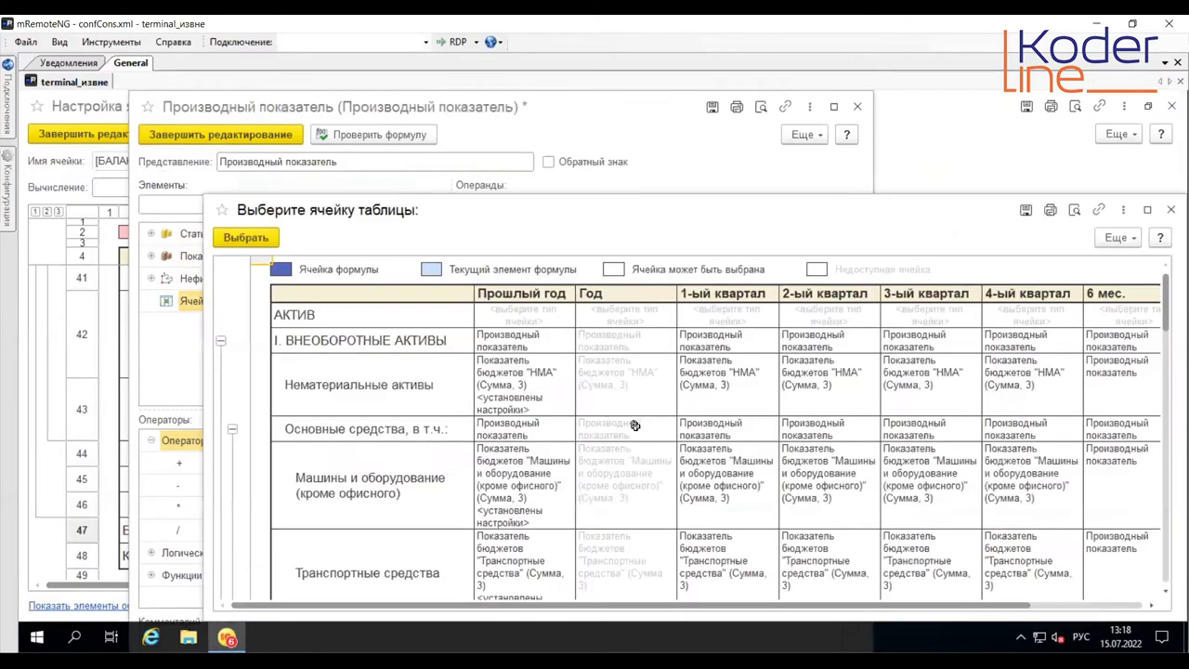
{"action": "scroll", "coordinate": [513, 473], "scroll_direction": "down", "scroll_amount": 15}
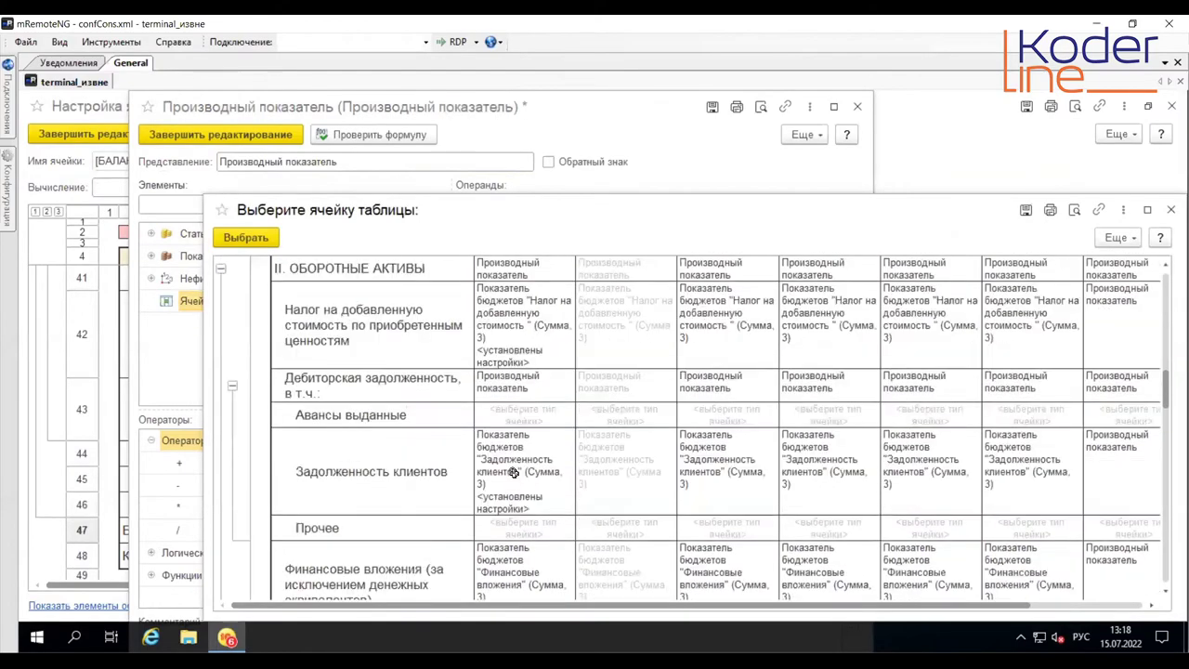
{"action": "scroll", "coordinate": [513, 473], "scroll_direction": "up", "scroll_amount": 3}
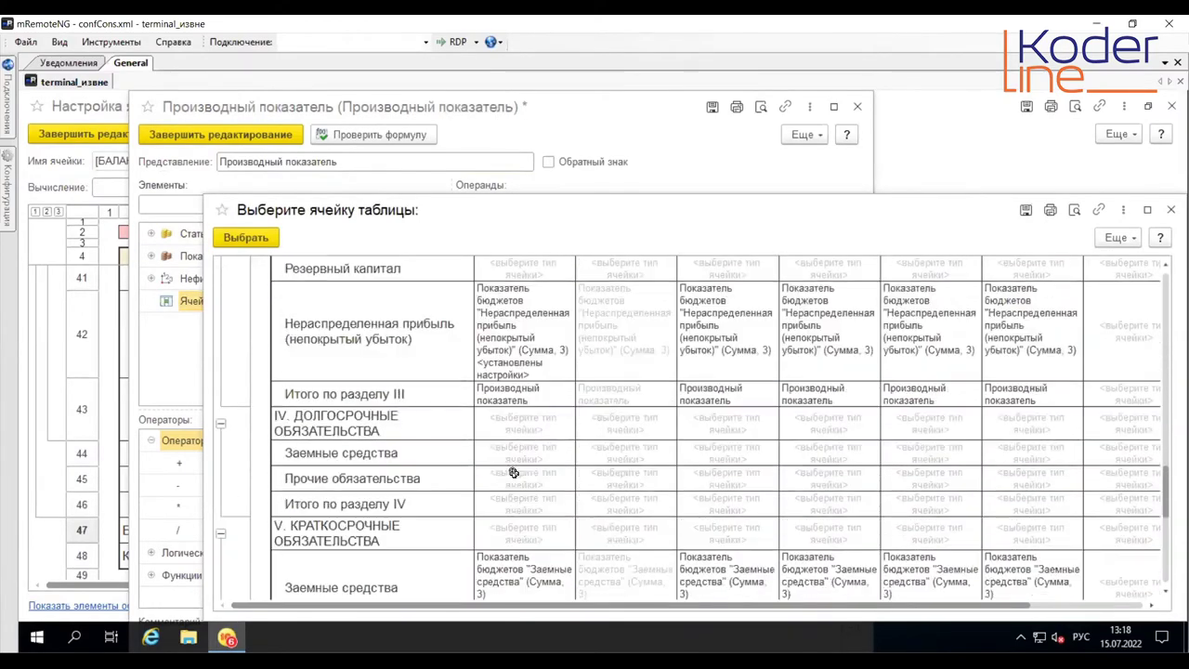
{"action": "scroll", "coordinate": [513, 473], "scroll_direction": "up", "scroll_amount": 4}
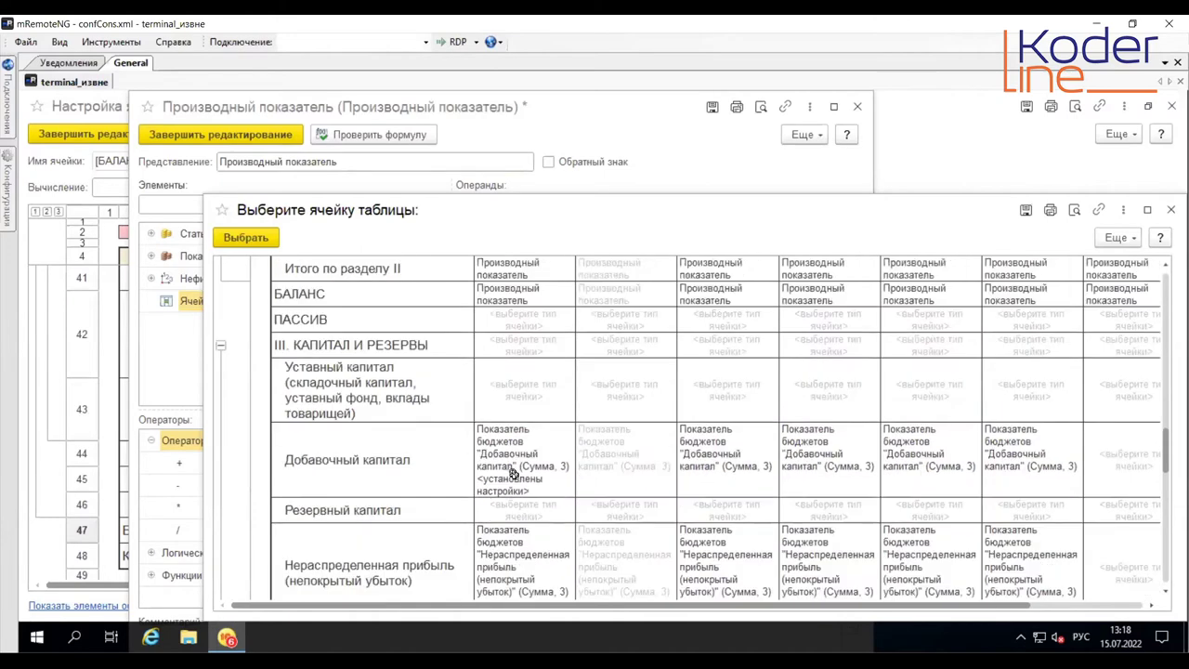
{"action": "scroll", "coordinate": [513, 473], "scroll_direction": "down", "scroll_amount": 1}
{"action": "scroll", "coordinate": [513, 472], "scroll_direction": "down", "scroll_amount": 2}
{"action": "double_click", "coordinate": [521, 396]}
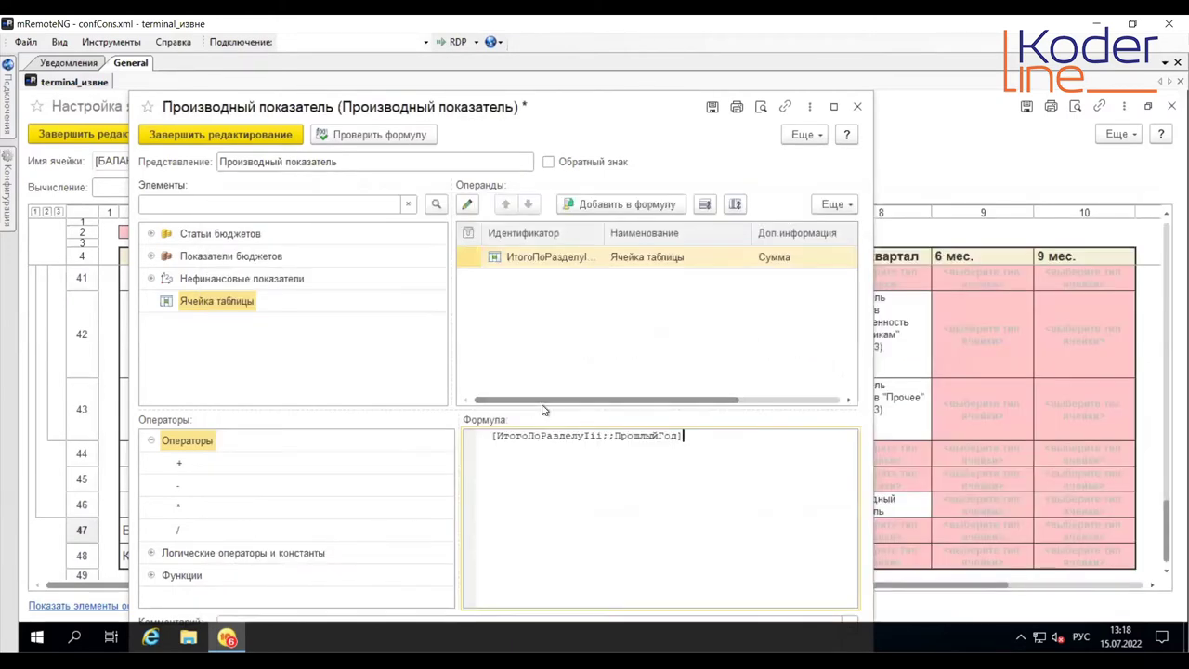
Step: Add the table cell «Итого по разделу V» for «Прошлый год» to the formula with a plus and finish editing the indicator
{"action": "left_click_drag", "start_coordinate": [227, 310], "coordinate": [700, 443]}
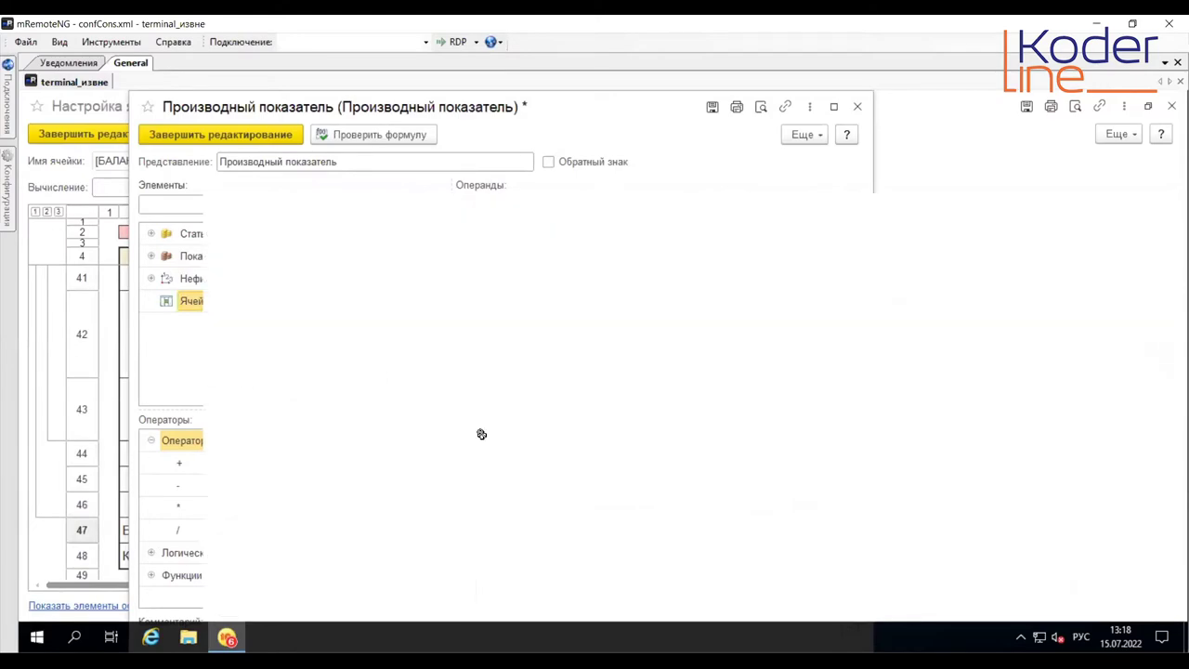
{"action": "scroll", "coordinate": [490, 465], "scroll_direction": "down", "scroll_amount": 15}
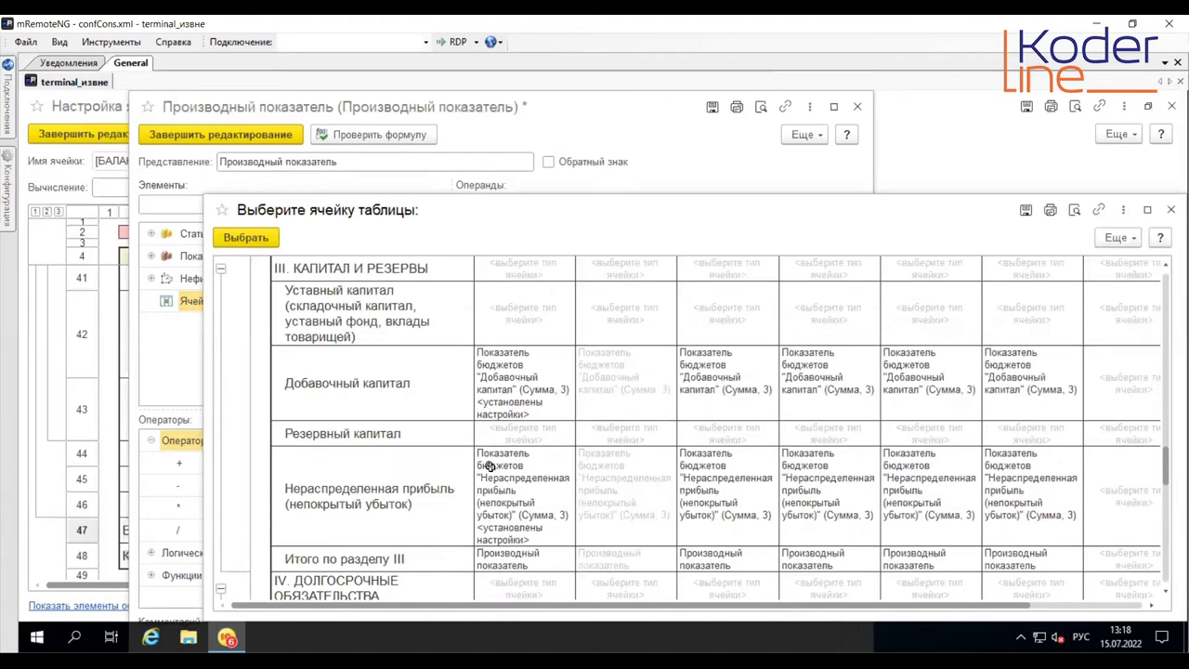
{"action": "scroll", "coordinate": [490, 466], "scroll_direction": "down", "scroll_amount": 2}
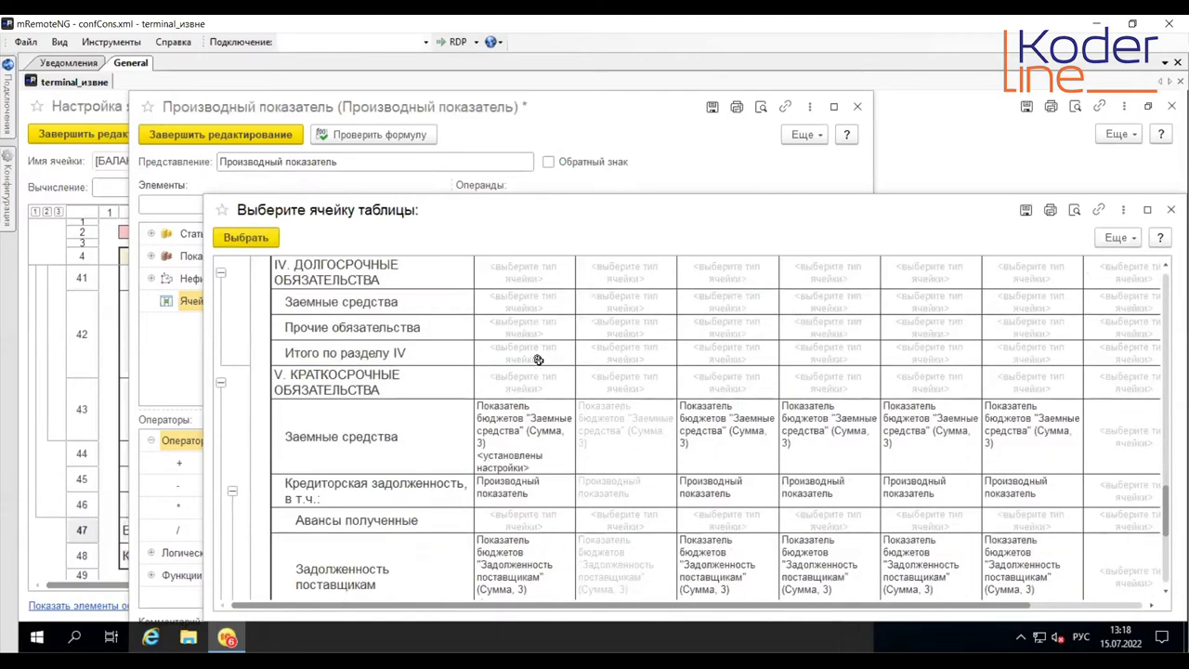
{"action": "scroll", "coordinate": [545, 411], "scroll_direction": "down", "scroll_amount": 5}
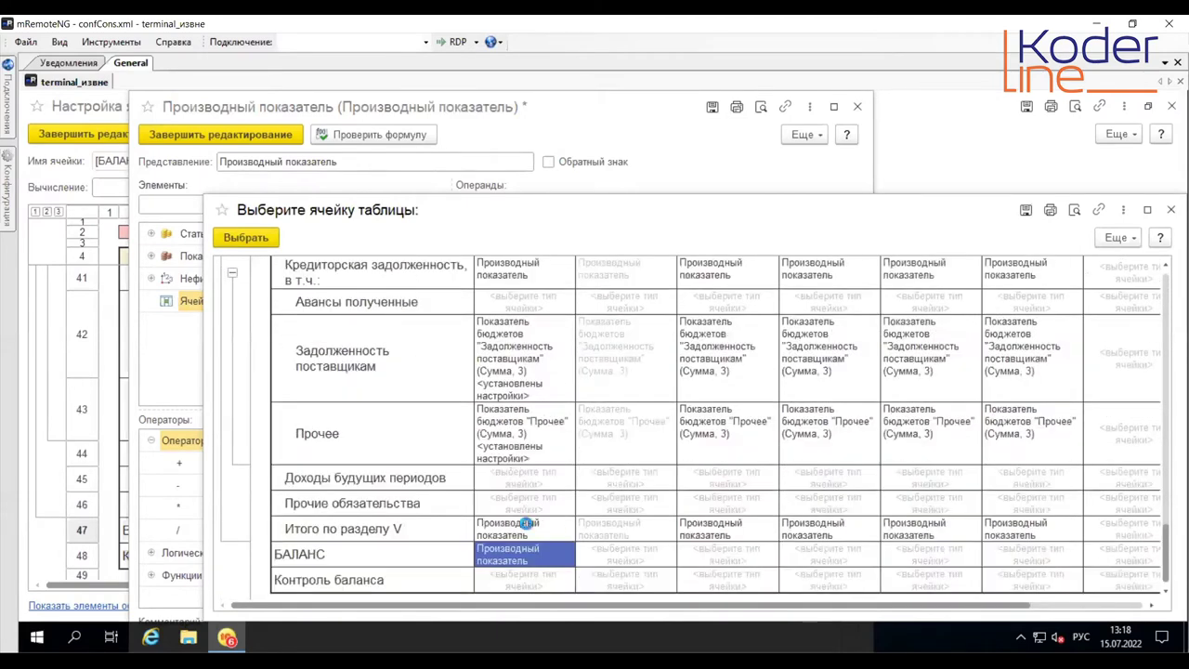
{"action": "double_click", "coordinate": [527, 526]}
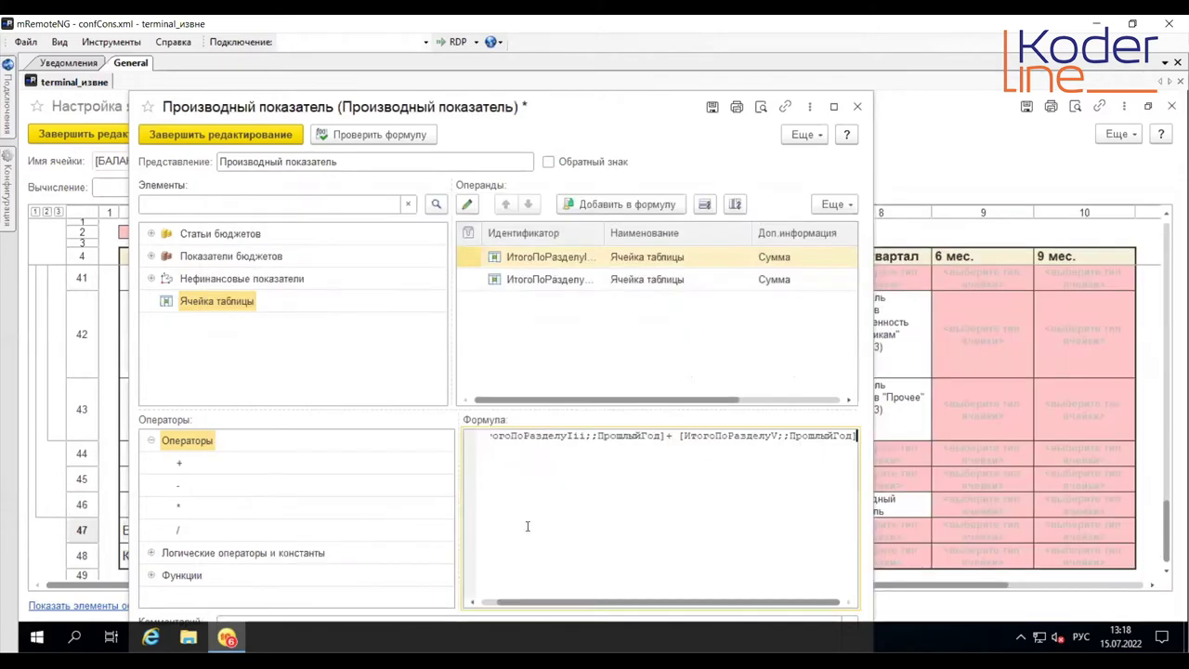
{"action": "left_click", "coordinate": [254, 135]}
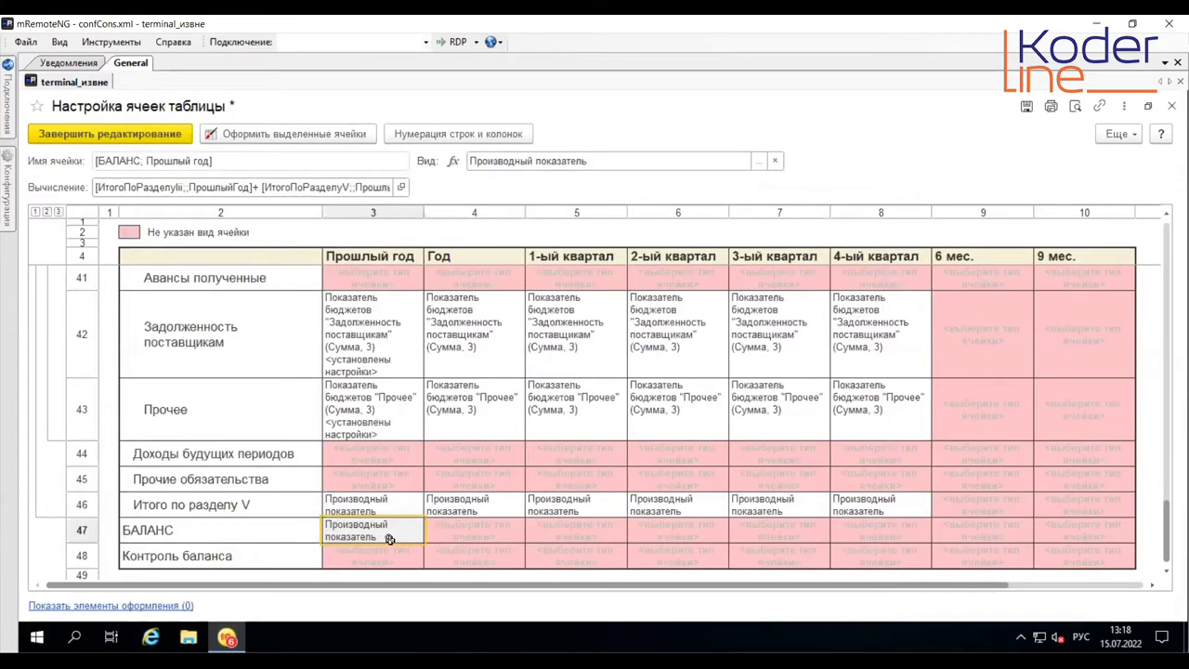
Step: Copy the «Прошлый год» cell of «БАЛАНС» to its «Год» through «4-ый квартал» cells
{"action": "right_click", "coordinate": [405, 530]}
{"action": "left_click", "coordinate": [453, 506]}
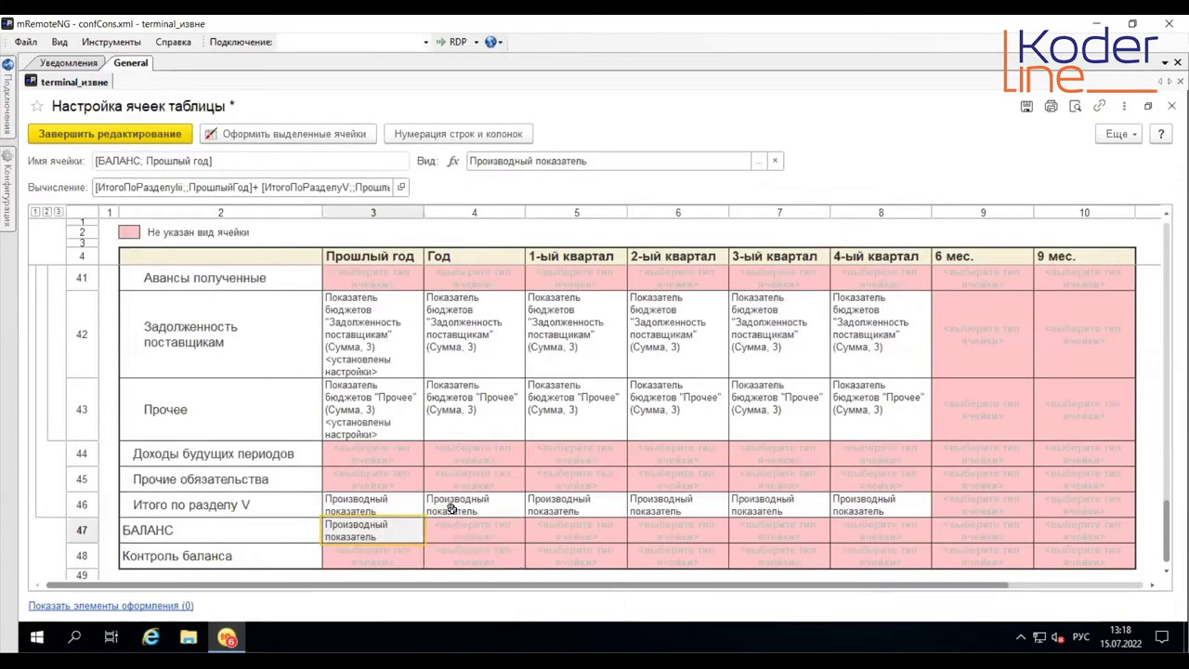
{"action": "left_click_drag", "start_coordinate": [464, 536], "coordinate": [851, 533]}
{"action": "right_click", "coordinate": [851, 533]}
{"action": "left_click", "coordinate": [888, 556]}
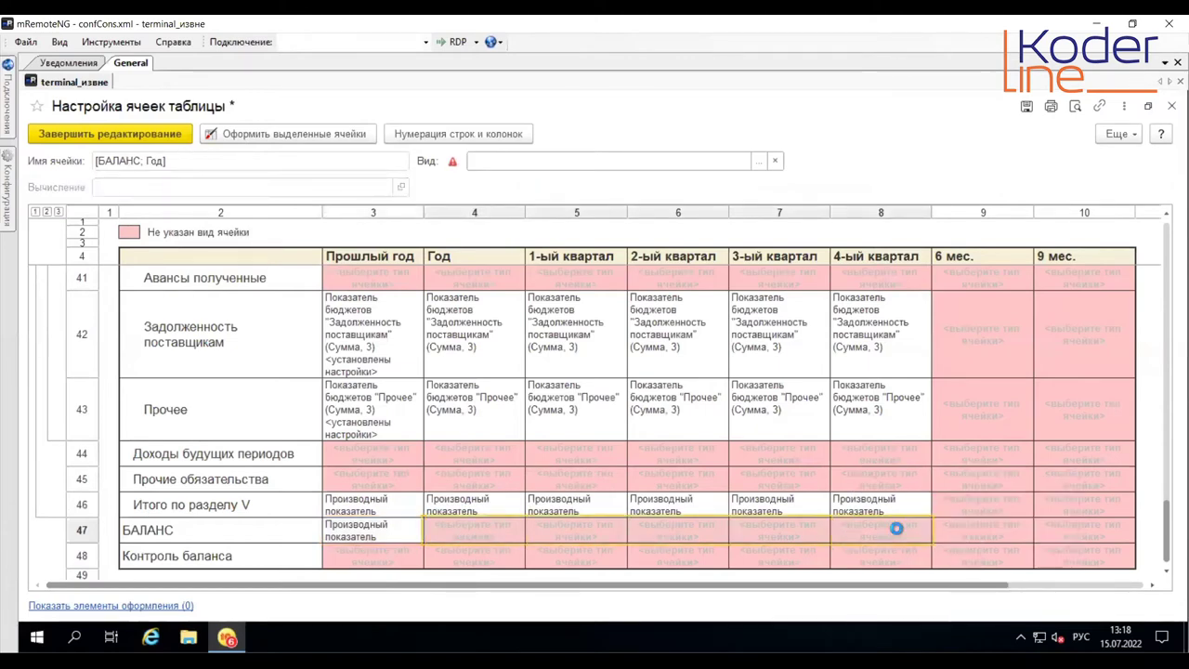
Step: Assign the type «Производный показатель» to the «Прошлый год» cell of «Контроль баланса»
{"action": "left_click", "coordinate": [397, 555]}
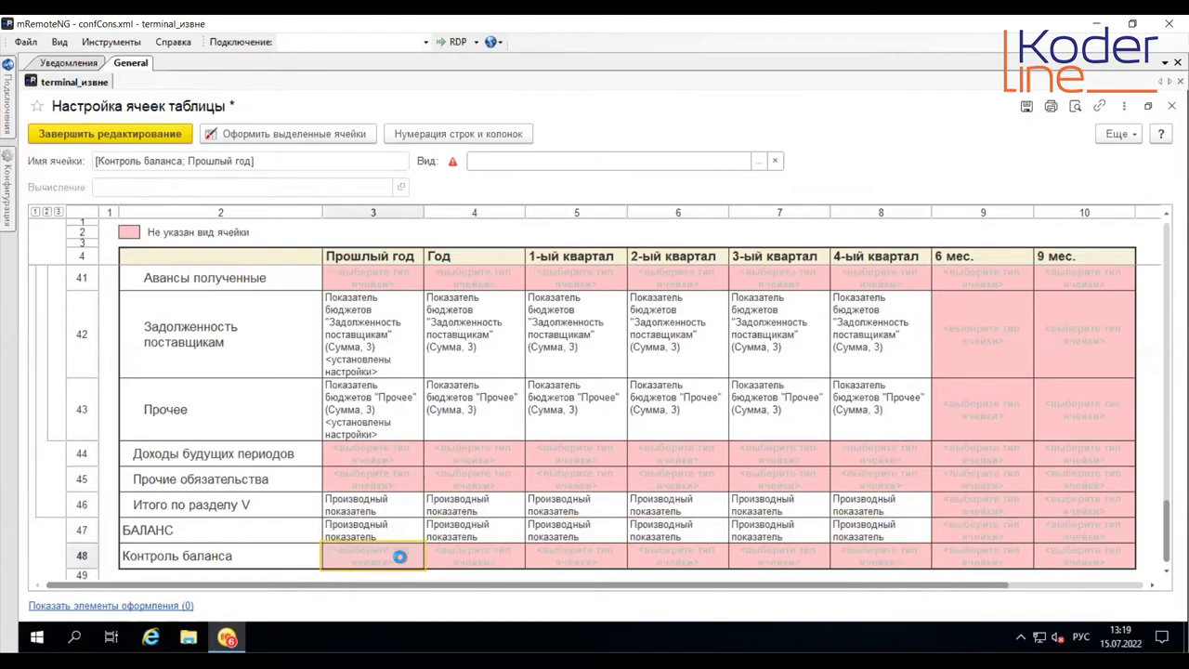
{"action": "double_click", "coordinate": [397, 556]}
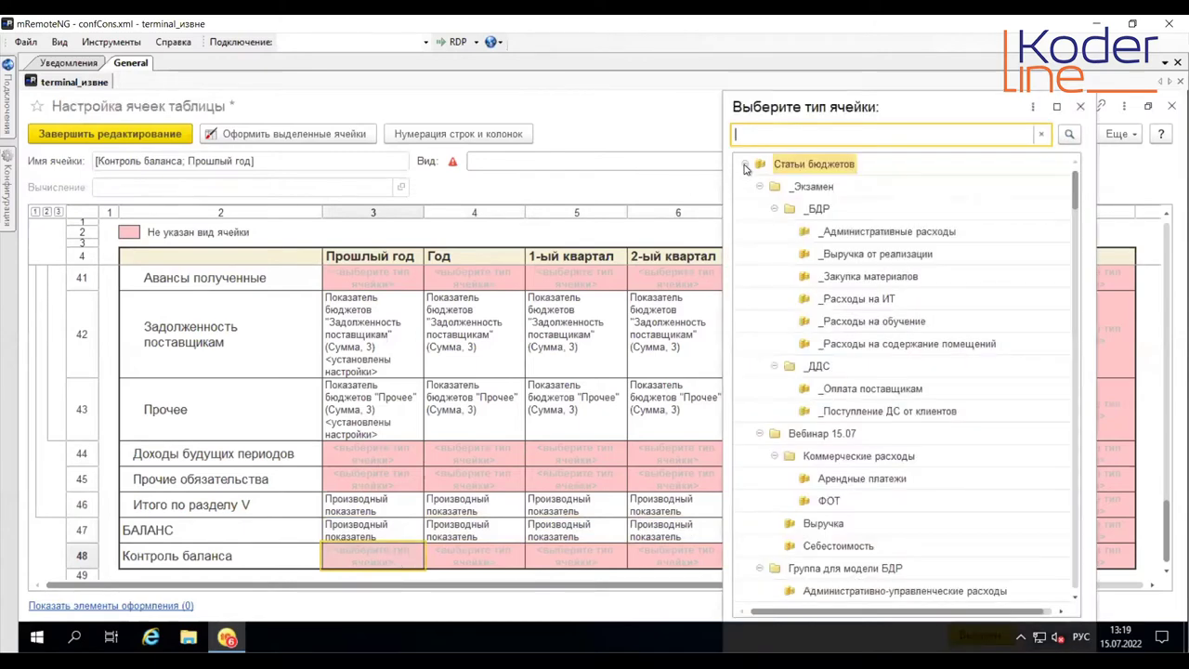
{"action": "left_click", "coordinate": [745, 165]}
{"action": "left_click", "coordinate": [751, 189]}
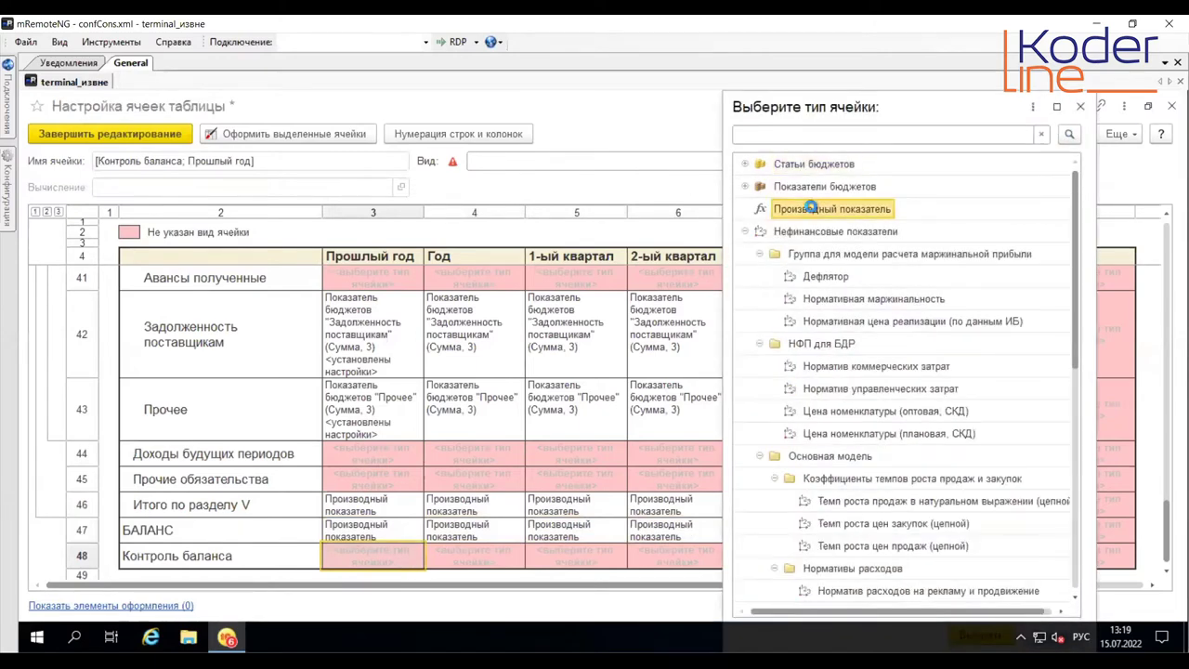
{"action": "double_click", "coordinate": [818, 208]}
Step: Start the balance check formula with the assets «БАЛАНС» table cell for «Прошлый год», followed by a minus sign
{"action": "left_click_drag", "start_coordinate": [221, 302], "coordinate": [486, 449]}
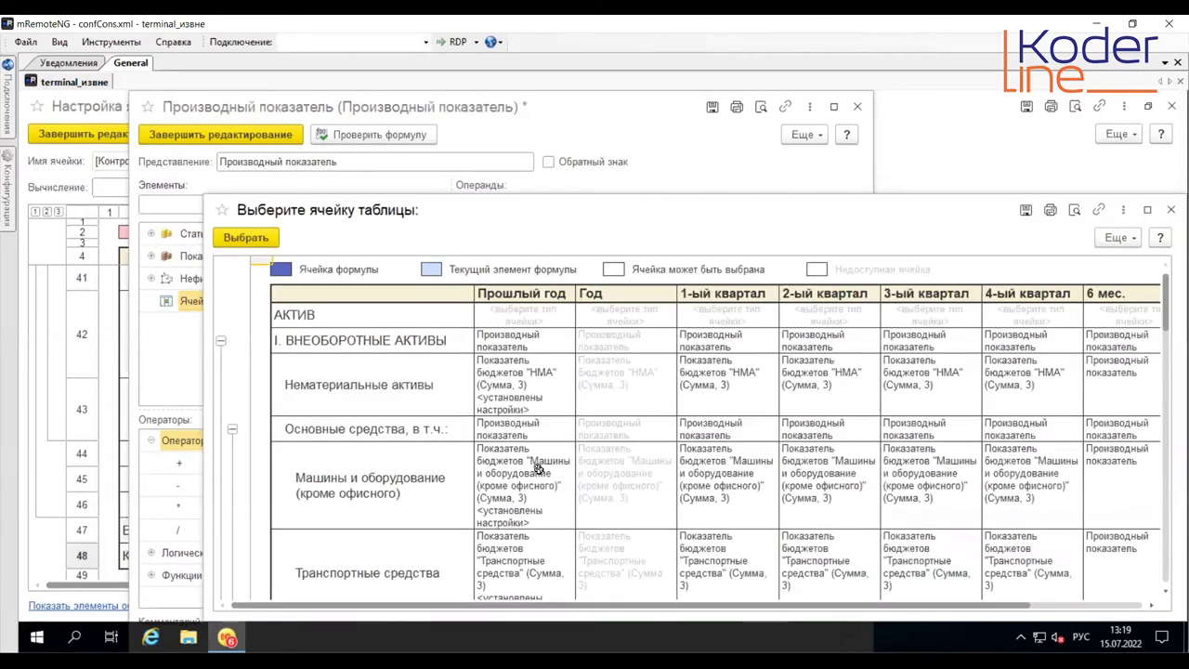
{"action": "scroll", "coordinate": [520, 390], "scroll_direction": "down", "scroll_amount": 5}
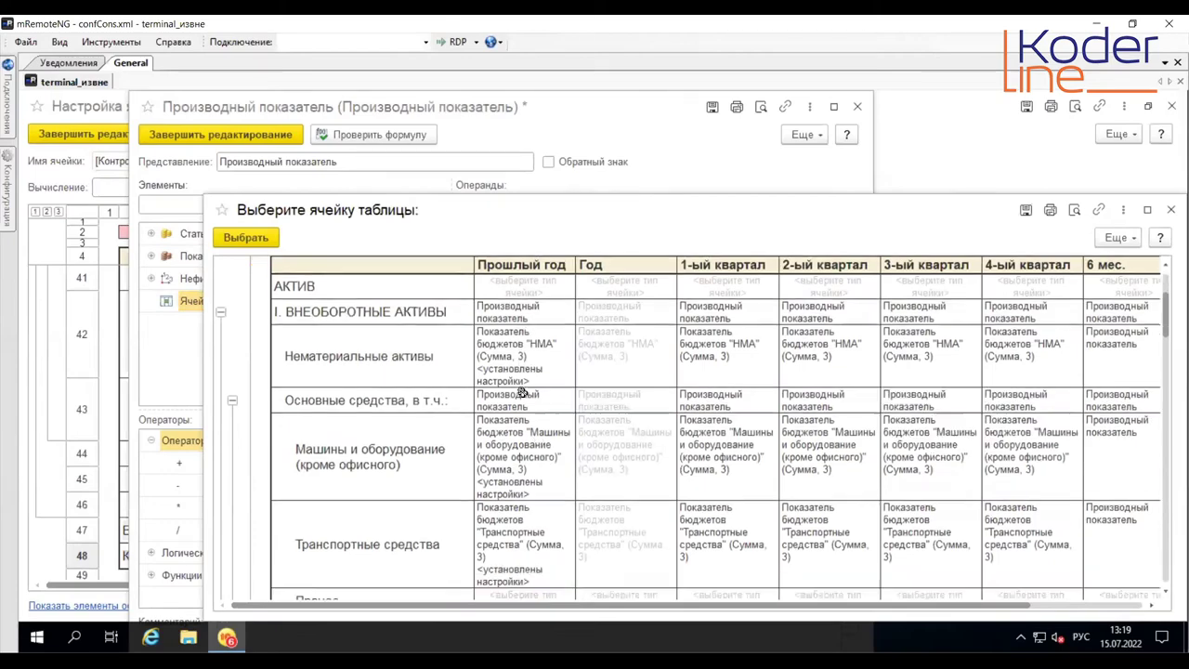
{"action": "scroll", "coordinate": [520, 391], "scroll_direction": "down", "scroll_amount": 5}
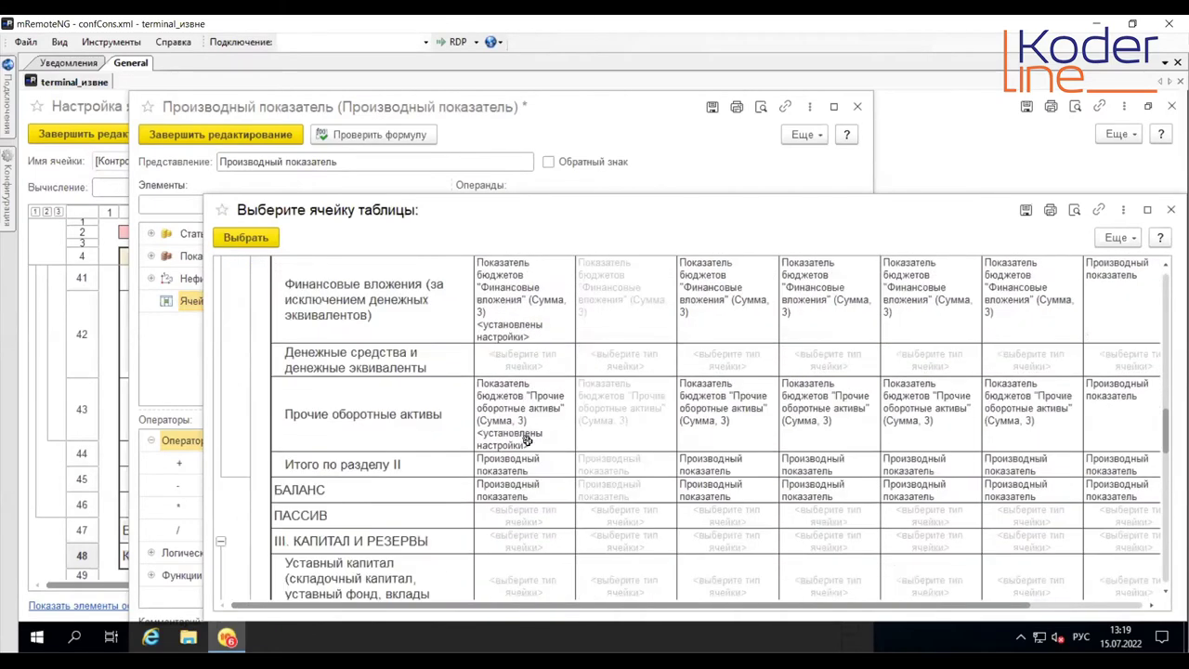
{"action": "left_click", "coordinate": [531, 491]}
{"action": "double_click", "coordinate": [531, 490]}
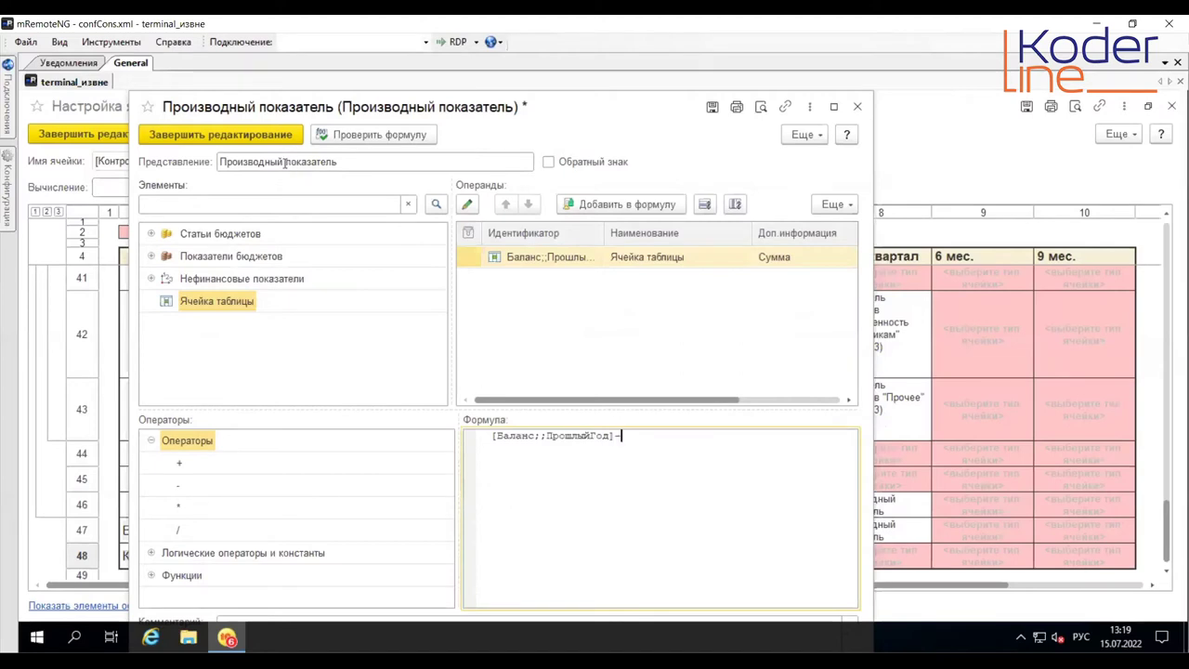
Step: Add the liabilities «БАЛАНС» table cell for «Прошлый год» after the minus sign and finish editing the indicator
{"action": "left_click", "coordinate": [240, 303]}
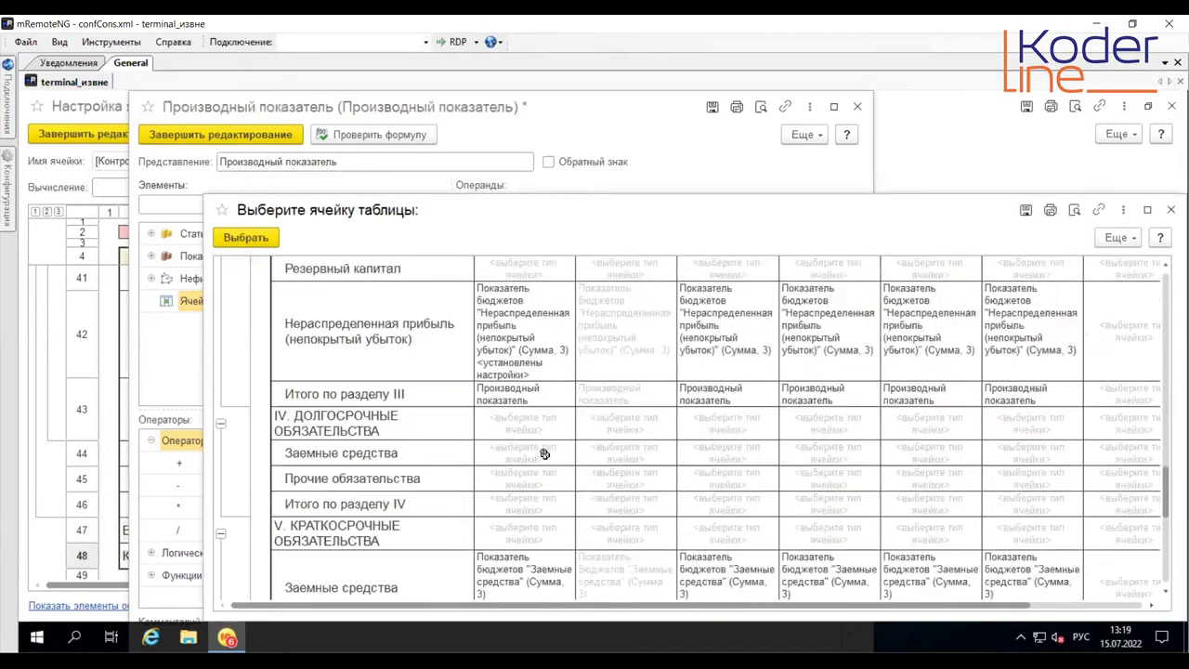
{"action": "double_click", "coordinate": [549, 552]}
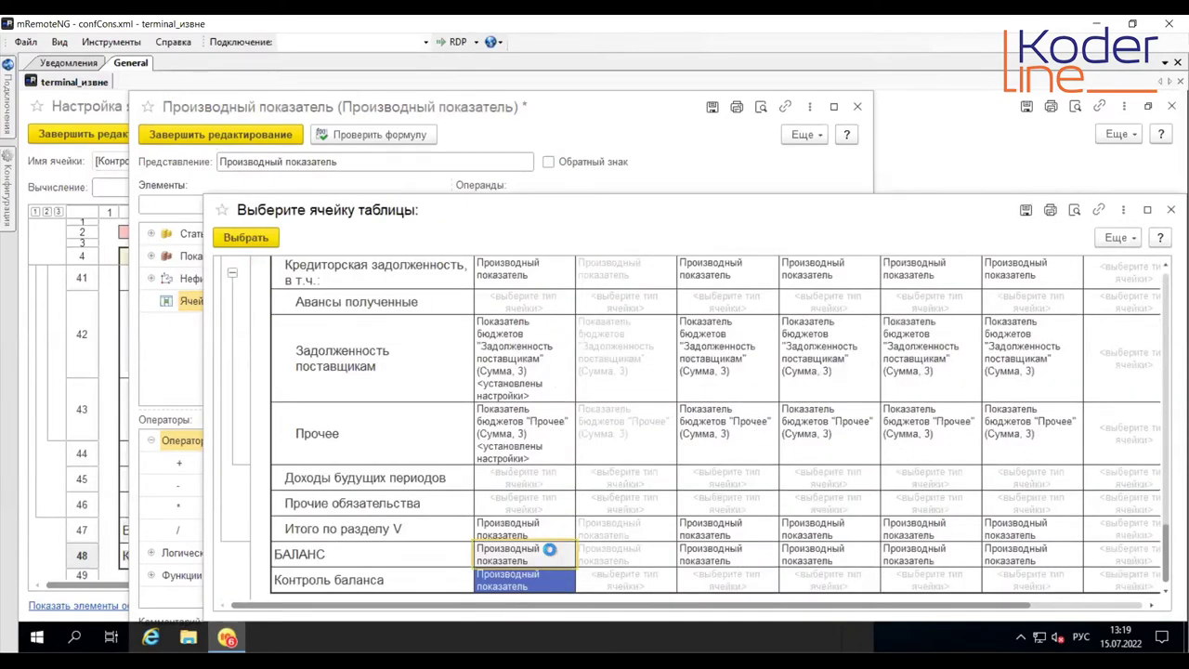
{"action": "left_click", "coordinate": [242, 138]}
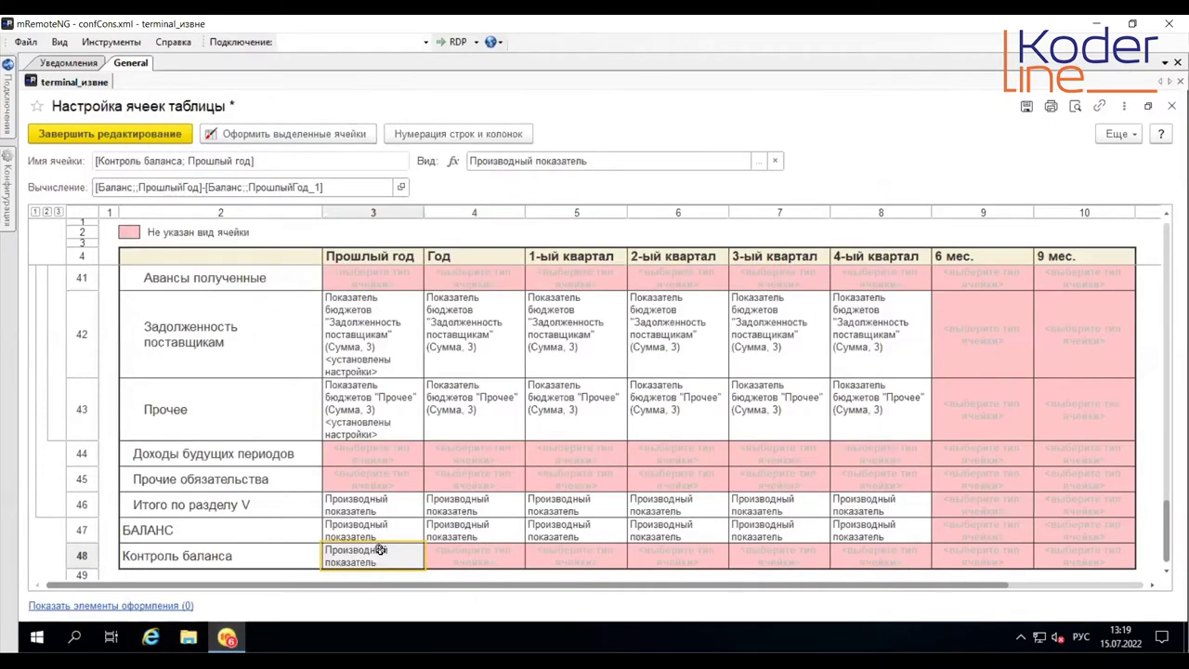
Step: Copy the «Прошлый год» cell of «Контроль баланса» to its «Год» through «4-ый квартал» cells
{"action": "right_click", "coordinate": [380, 550]}
{"action": "left_click", "coordinate": [433, 506]}
{"action": "left_click_drag", "start_coordinate": [478, 552], "coordinate": [851, 554]}
{"action": "right_click", "coordinate": [851, 555]}
{"action": "left_click", "coordinate": [903, 526]}
Step: Examine the formula in the «6 мес.» cell of «Финансовые вложения» and compare it with the row's quarter cells
{"action": "scroll", "coordinate": [1075, 478], "scroll_direction": "up", "scroll_amount": 12}
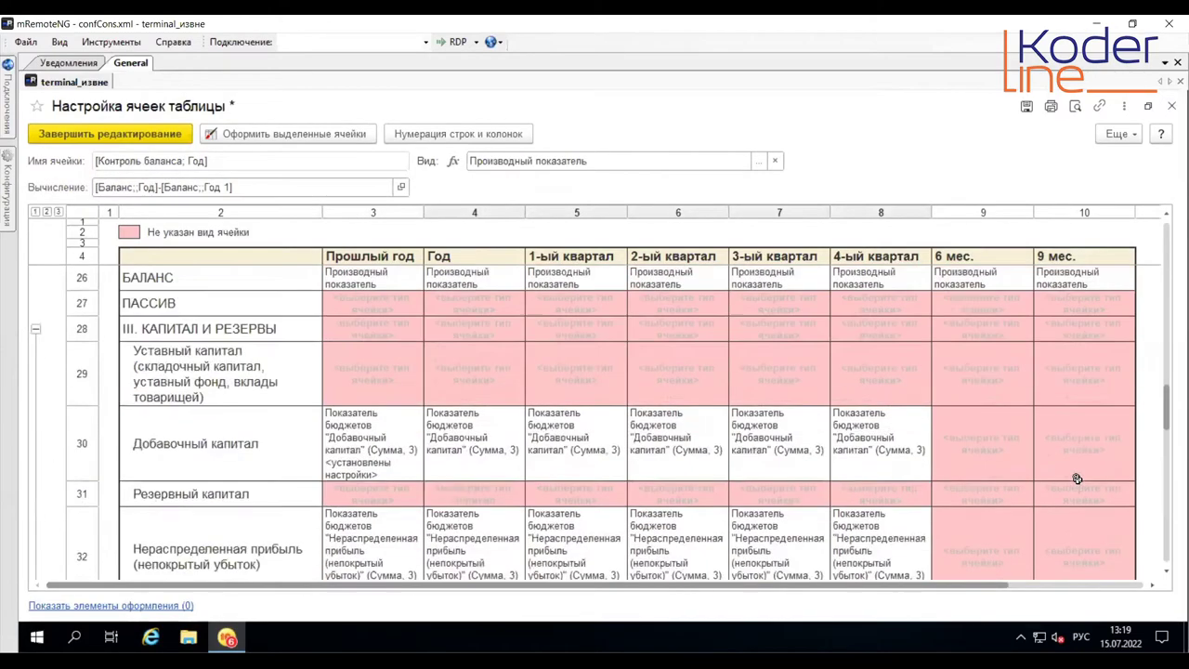
{"action": "scroll", "coordinate": [1073, 436], "scroll_direction": "down", "scroll_amount": 2}
{"action": "left_click", "coordinate": [964, 259]}
{"action": "left_click", "coordinate": [1093, 253]}
{"action": "scroll", "coordinate": [1072, 361], "scroll_direction": "down", "scroll_amount": 4}
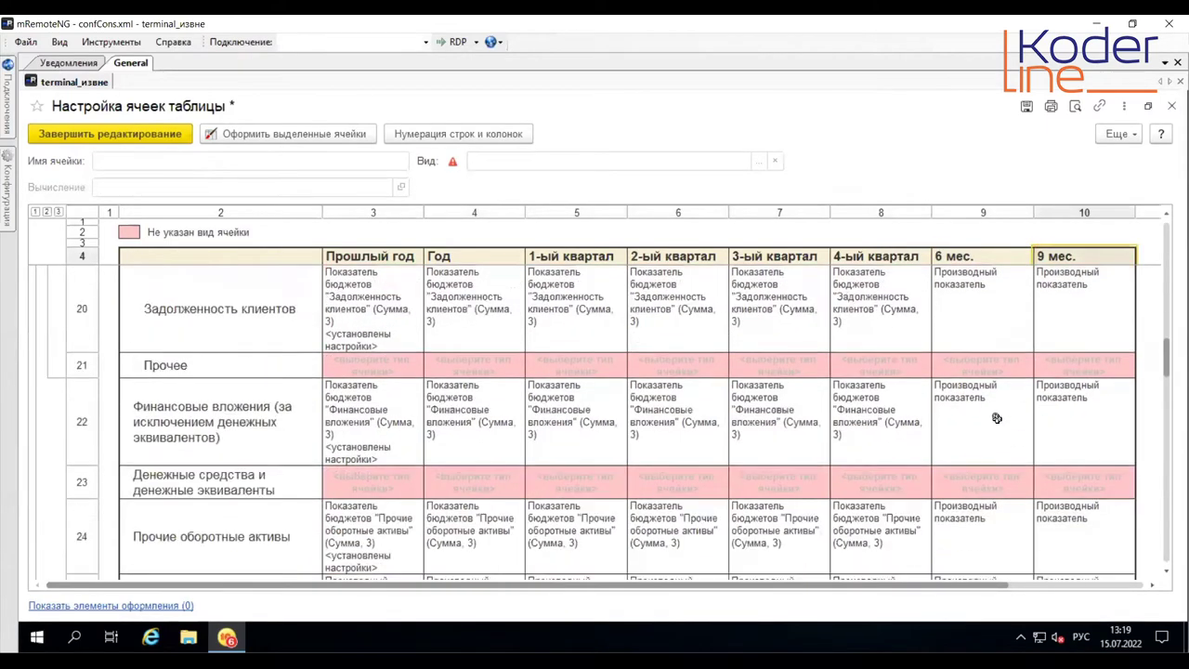
{"action": "left_click", "coordinate": [996, 418]}
{"action": "double_click", "coordinate": [996, 418]}
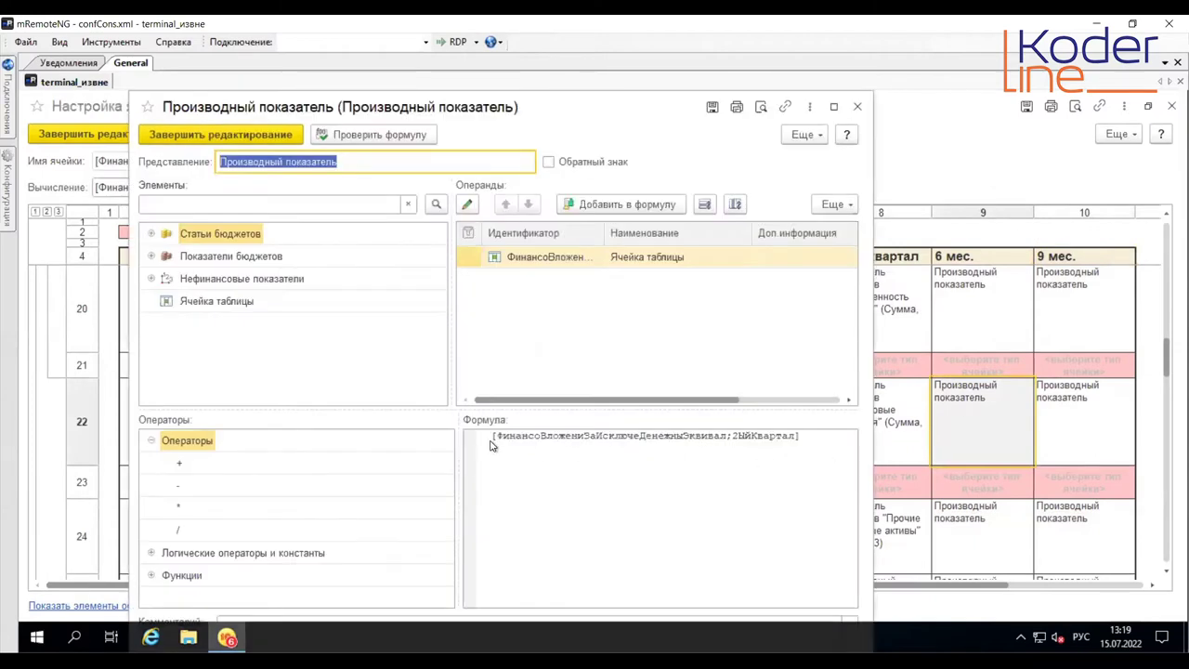
{"action": "left_click", "coordinate": [858, 107]}
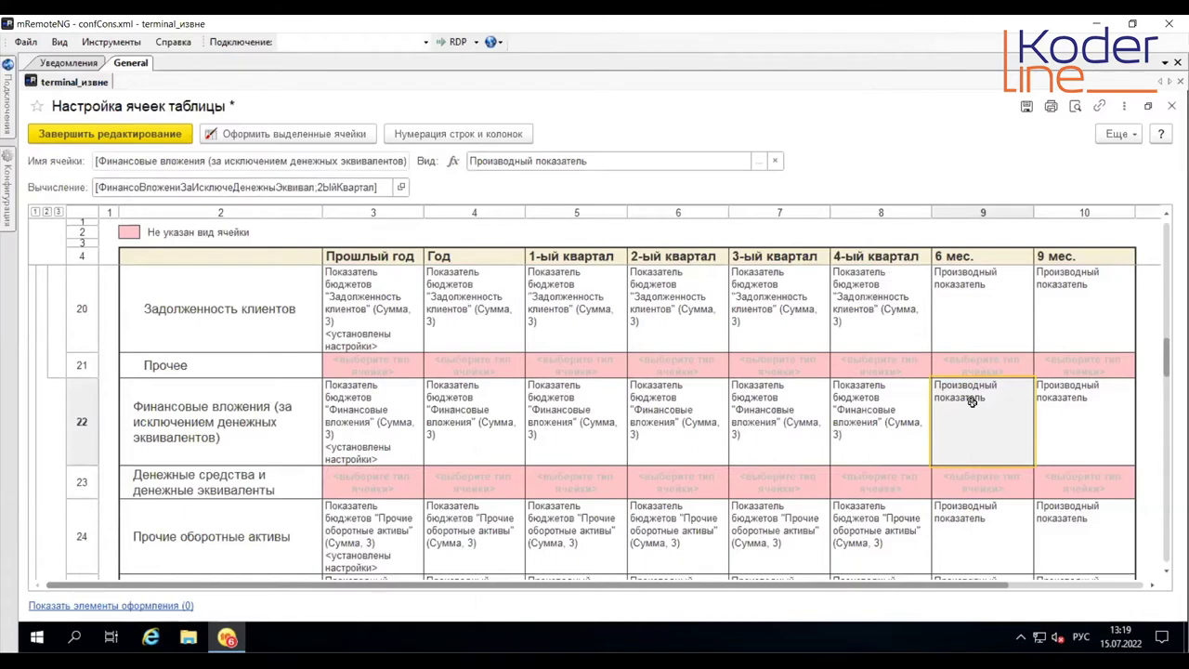
{"action": "left_click", "coordinate": [677, 395]}
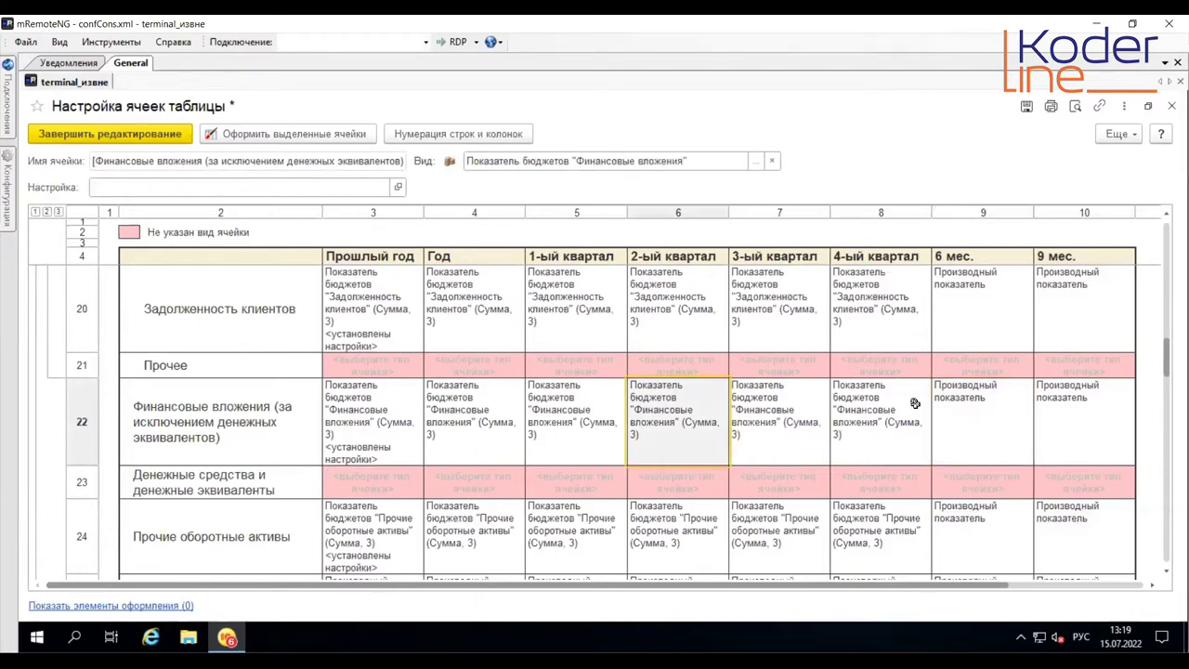
{"action": "left_click", "coordinate": [779, 416]}
Step: Copy the «6 мес.» and «9 мес.» cells of «Прочие оборотные активы» to the same columns of «Добавочный капитал»
{"action": "scroll", "coordinate": [1010, 403], "scroll_direction": "down", "scroll_amount": 5}
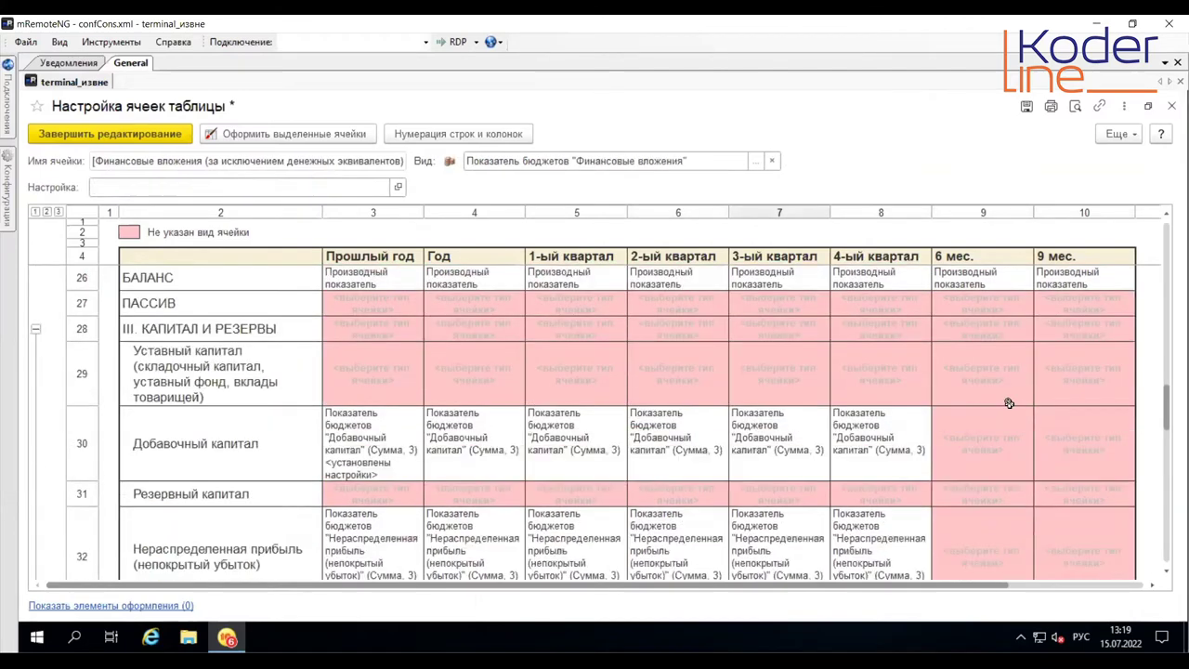
{"action": "scroll", "coordinate": [999, 456], "scroll_direction": "up", "scroll_amount": 2}
{"action": "left_click_drag", "start_coordinate": [965, 346], "coordinate": [1091, 330]}
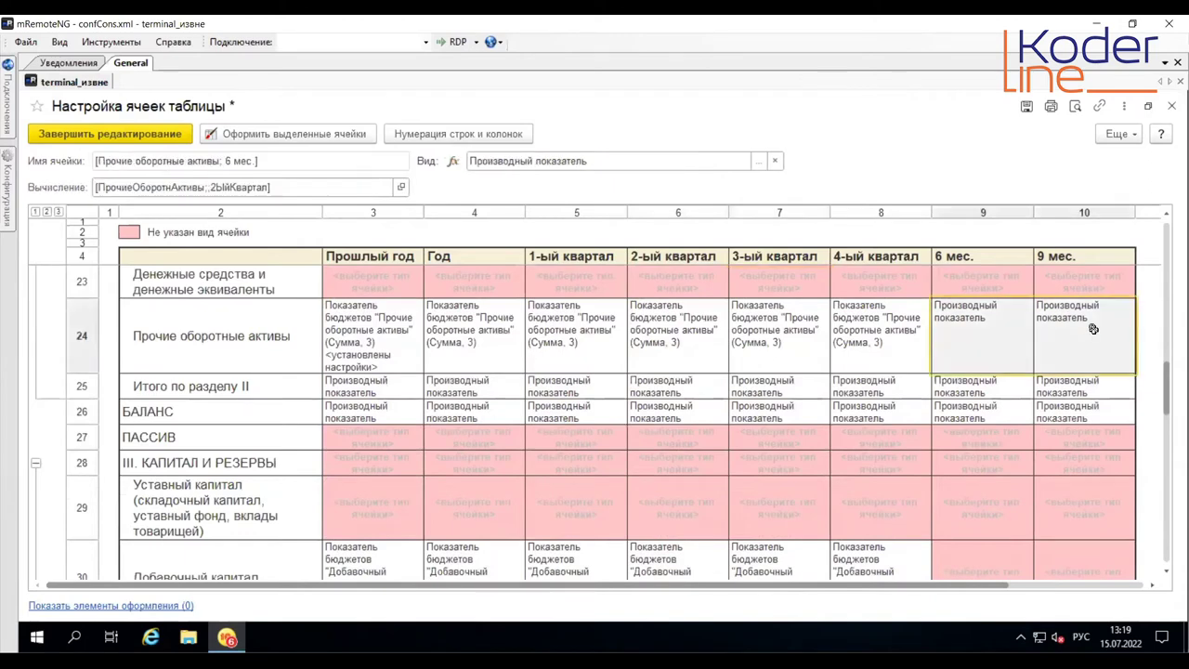
{"action": "right_click", "coordinate": [966, 372]}
{"action": "left_click", "coordinate": [929, 367]}
{"action": "scroll", "coordinate": [1009, 451], "scroll_direction": "down", "scroll_amount": 3}
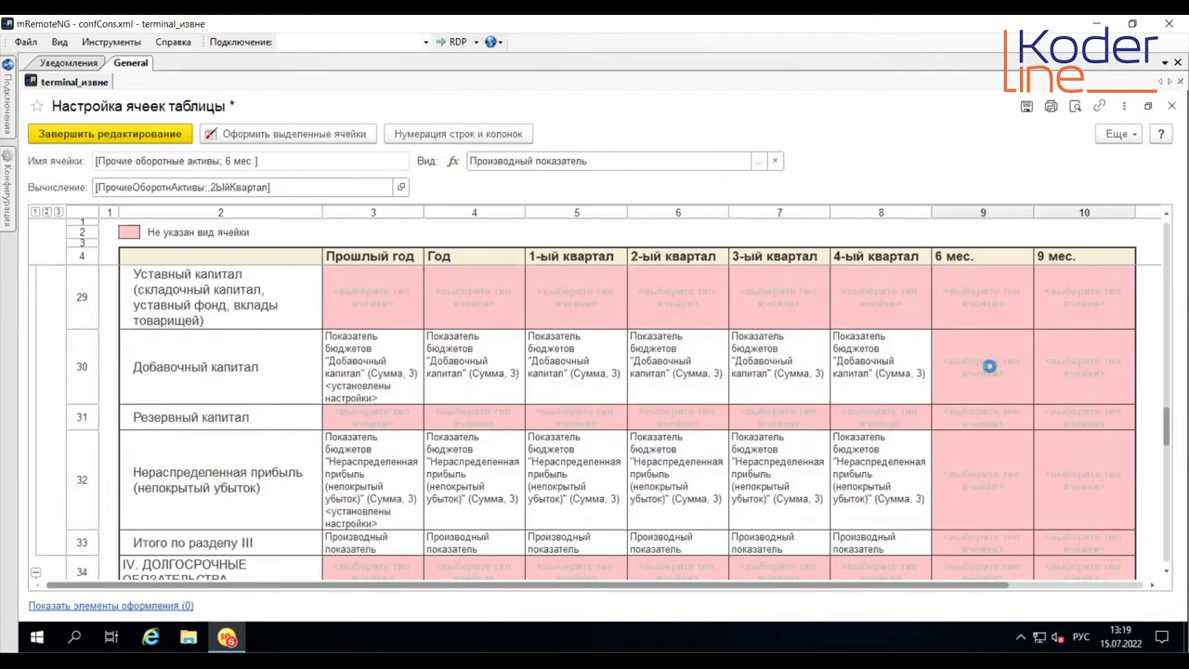
{"action": "left_click_drag", "start_coordinate": [988, 364], "coordinate": [1080, 363]}
{"action": "right_click", "coordinate": [1082, 365]}
{"action": "left_click", "coordinate": [926, 424]}
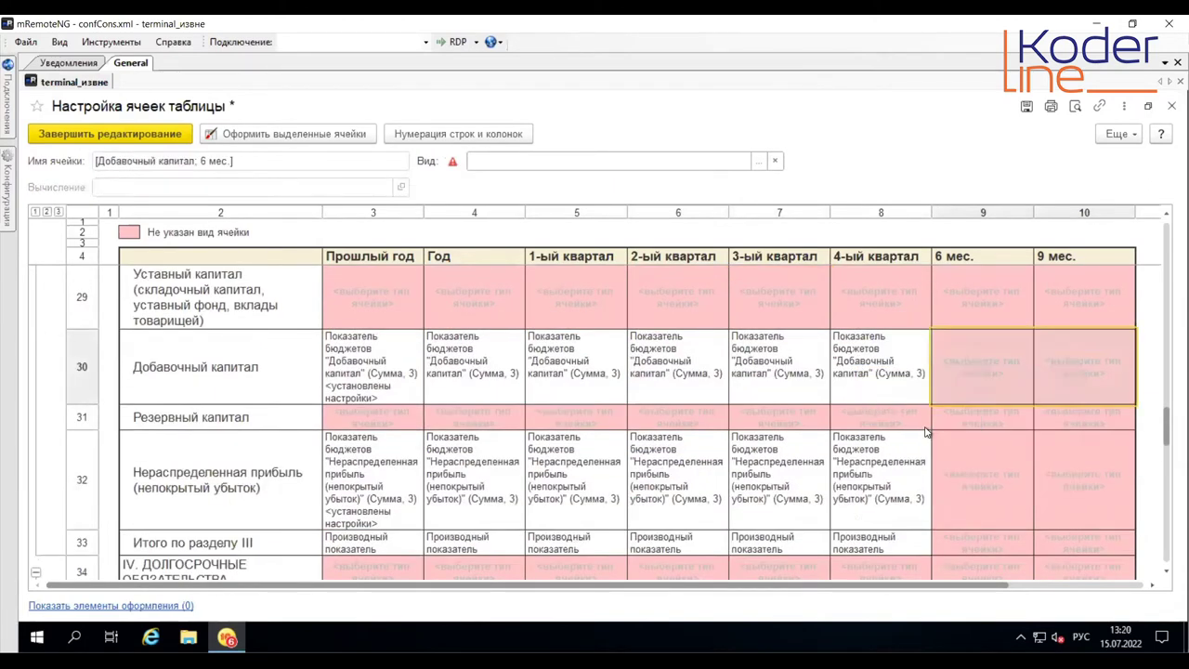
Step: Paste the copied «6 мес.» and «9 мес.» cells into «Нераспределенная прибыль (непокрытый убыток)» and the section V row «Заемные средства»
{"action": "left_click_drag", "start_coordinate": [990, 465], "coordinate": [1063, 542]}
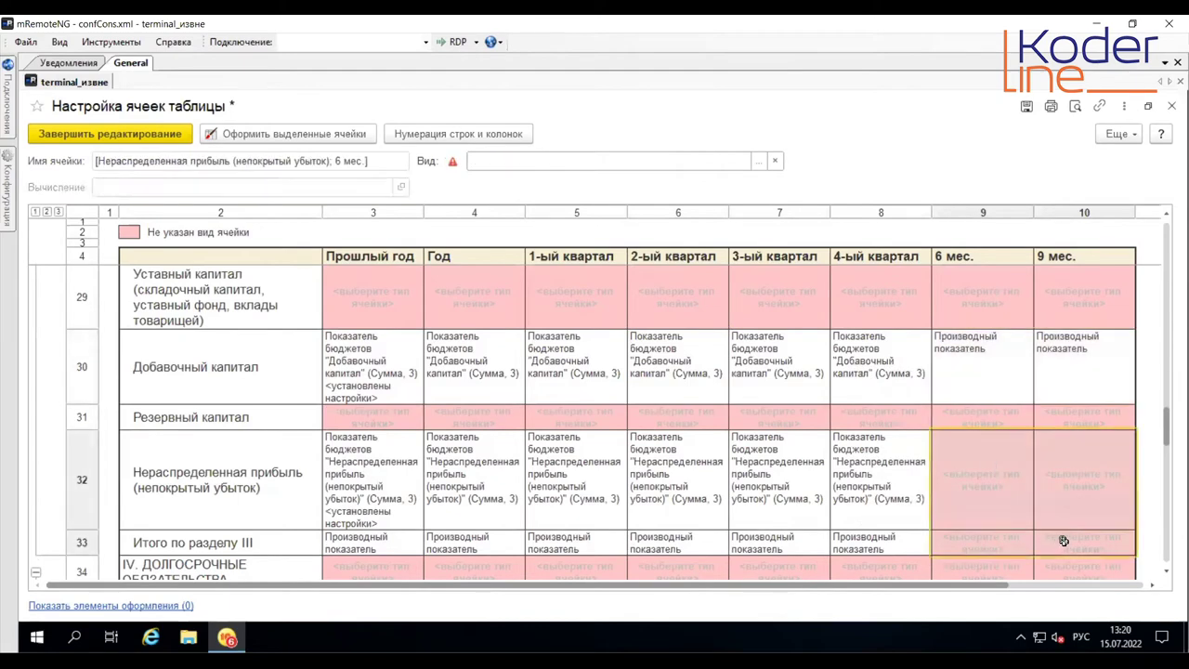
{"action": "right_click", "coordinate": [1065, 540]}
{"action": "left_click", "coordinate": [929, 527]}
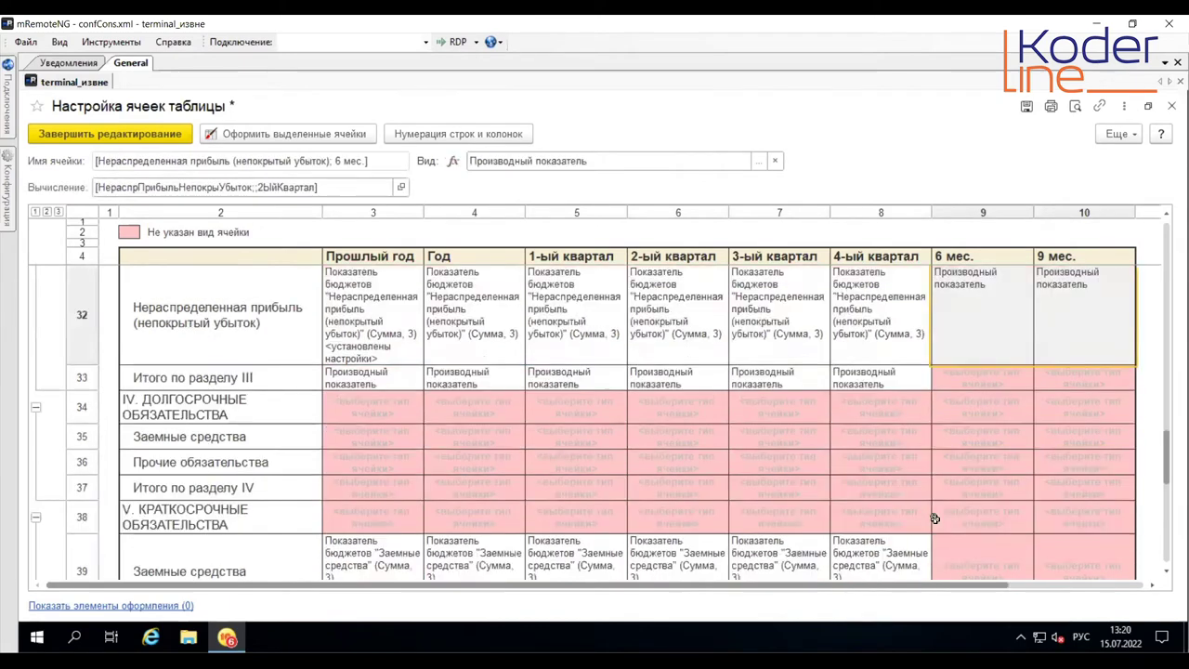
{"action": "scroll", "coordinate": [934, 519], "scroll_direction": "down", "scroll_amount": 3}
{"action": "left_click_drag", "start_coordinate": [1021, 419], "coordinate": [1069, 455]}
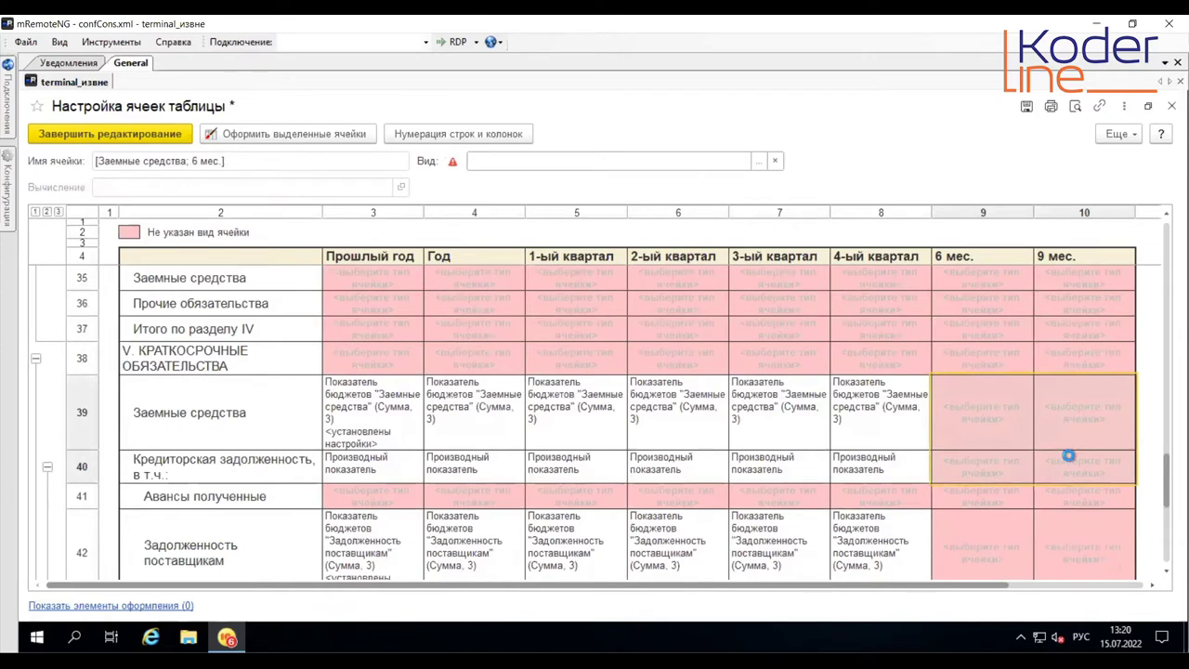
{"action": "right_click", "coordinate": [1068, 455]}
{"action": "left_click", "coordinate": [917, 516]}
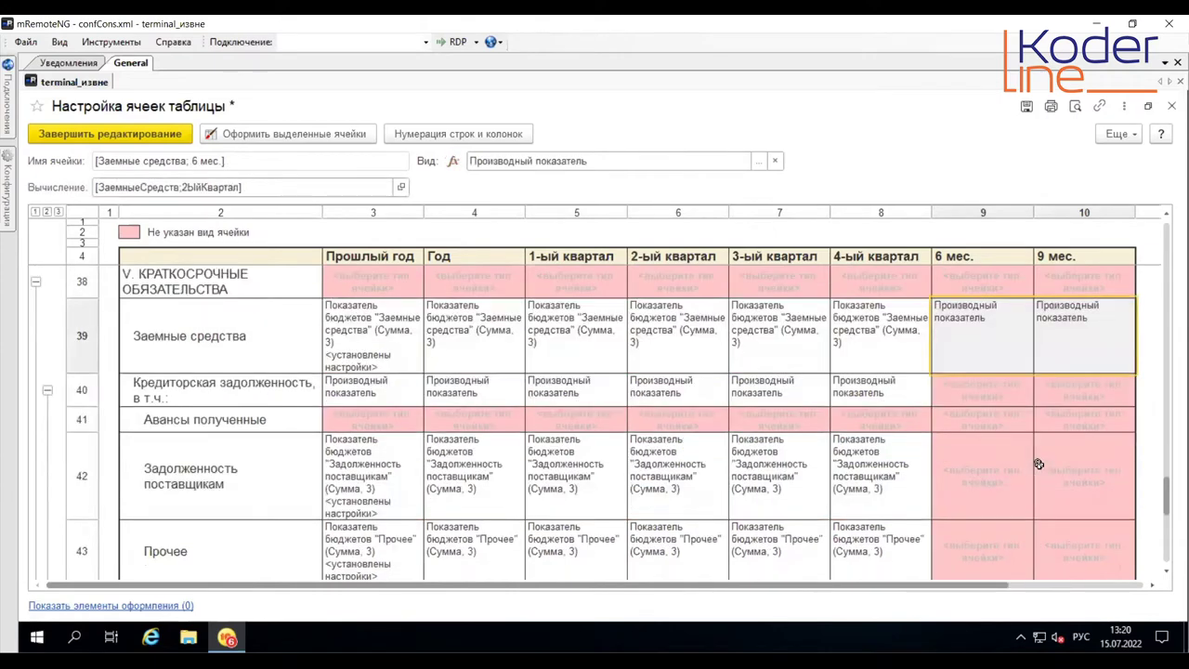
Step: Paste the copied «6 мес.» and «9 мес.» cells into «Кредиторская задолженность, в т.ч.:» and «Задолженность поставщикам»
{"action": "left_click_drag", "start_coordinate": [974, 397], "coordinate": [1080, 389]}
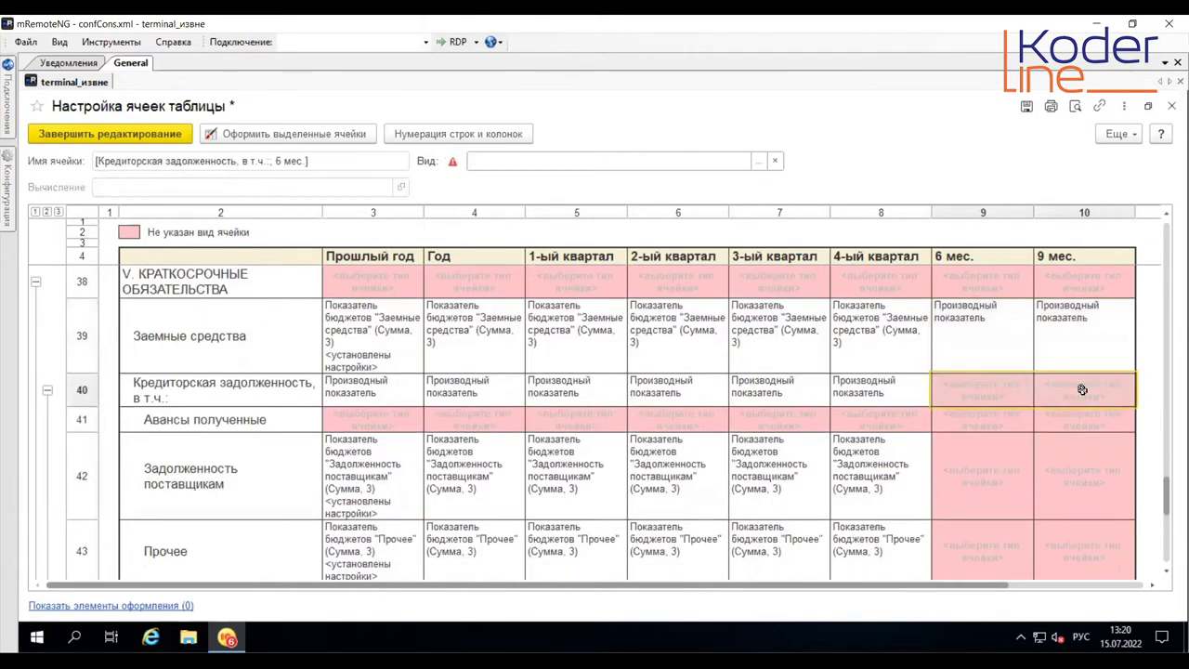
{"action": "right_click", "coordinate": [1082, 389]}
{"action": "left_click", "coordinate": [972, 455]}
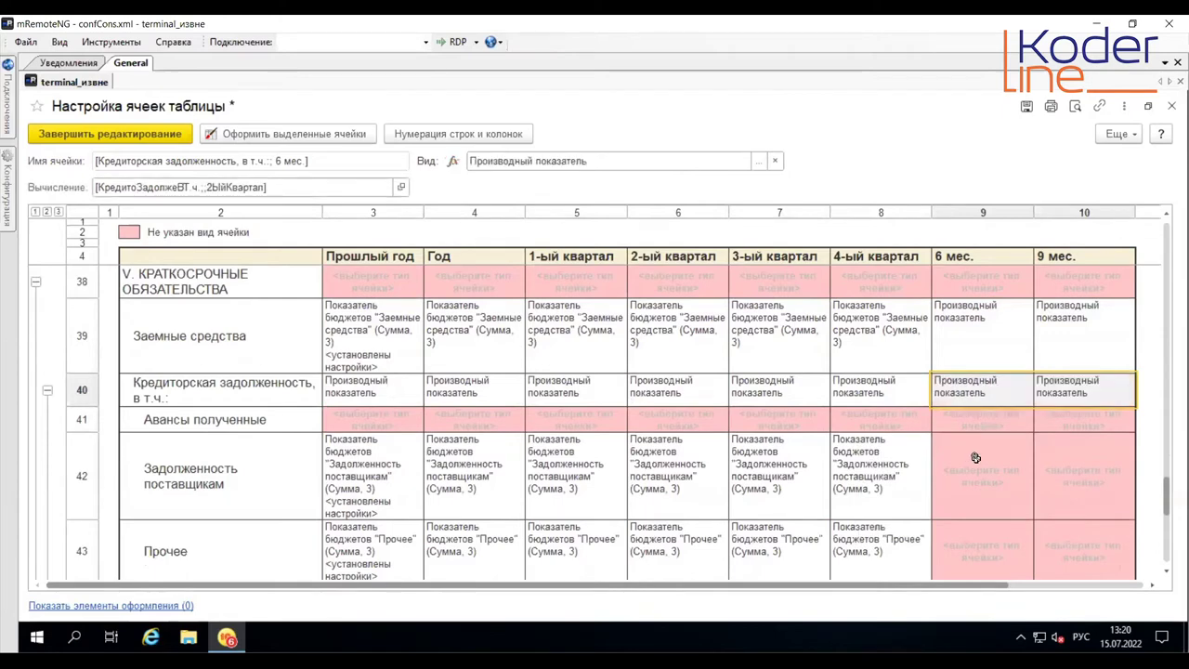
{"action": "left_click_drag", "start_coordinate": [976, 457], "coordinate": [1053, 496]}
{"action": "right_click", "coordinate": [1053, 497]}
{"action": "left_click", "coordinate": [909, 529]}
Step: Paste the copied «6 мес.» and «9 мес.» cells into the section V rows «Прочее» and «Итого по разделу V»
{"action": "scroll", "coordinate": [1017, 450], "scroll_direction": "down", "scroll_amount": 3}
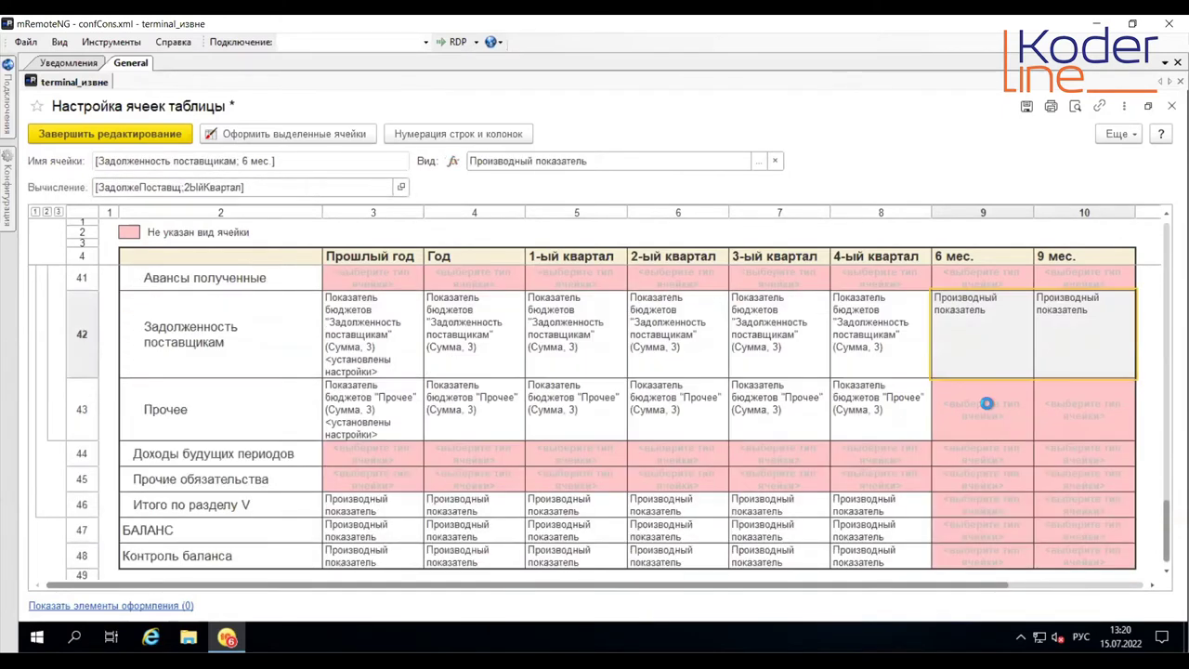
{"action": "left_click_drag", "start_coordinate": [985, 403], "coordinate": [1077, 404]}
{"action": "right_click", "coordinate": [1080, 406]}
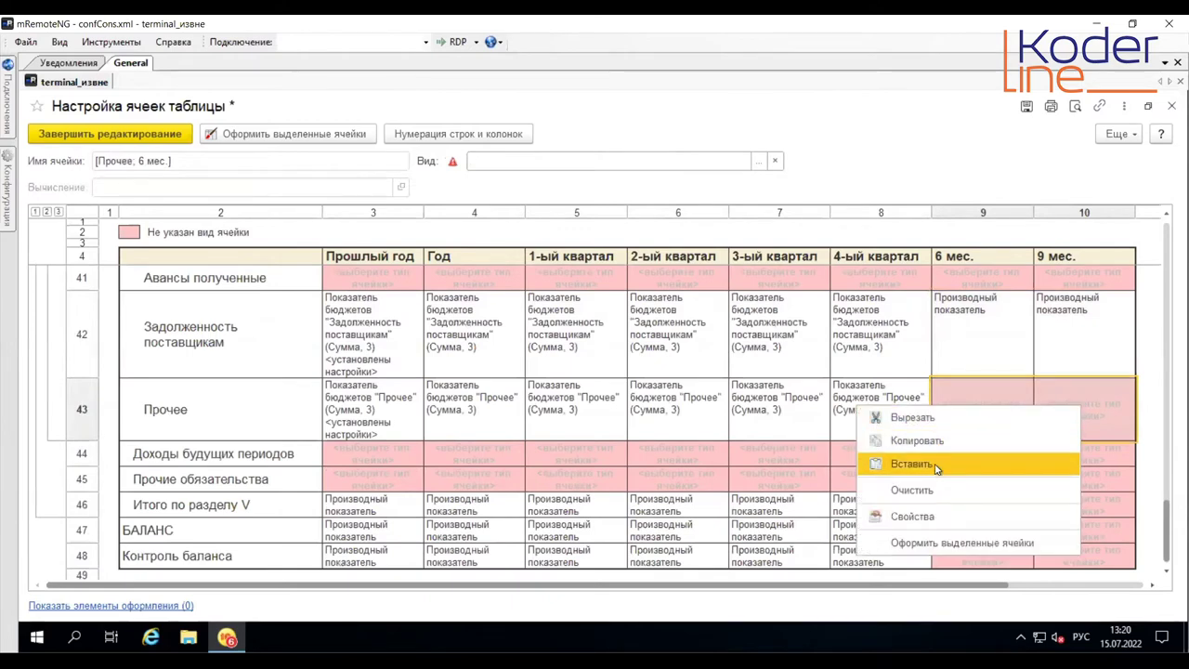
{"action": "left_click", "coordinate": [945, 464]}
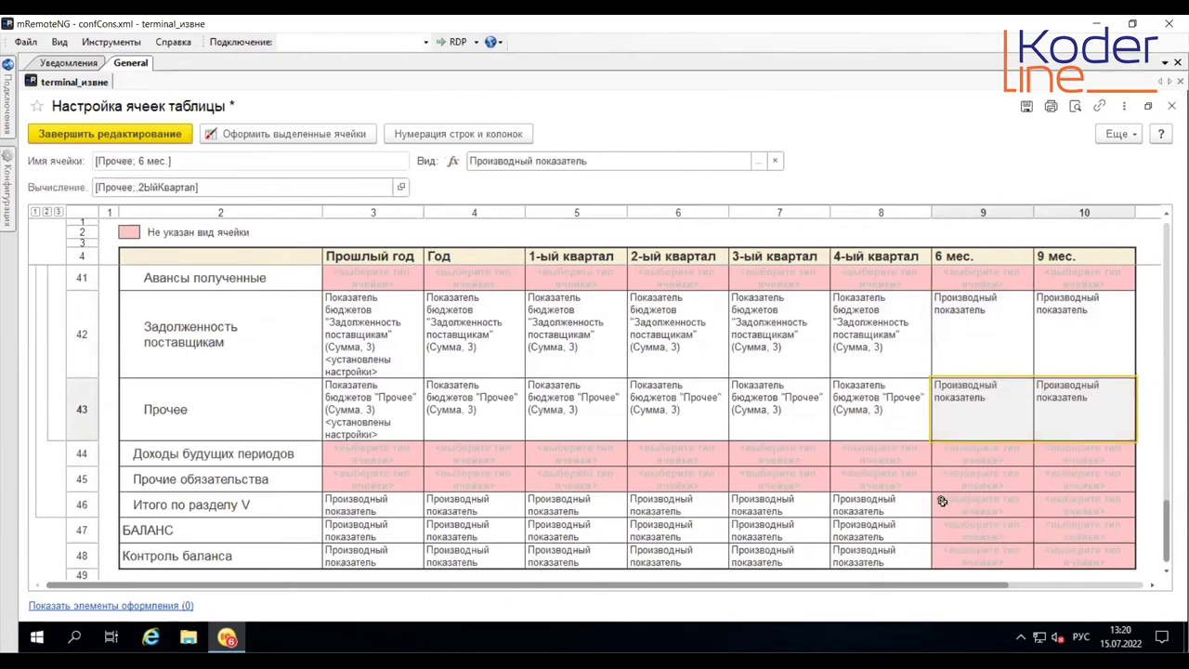
{"action": "left_click", "coordinate": [961, 499]}
{"action": "left_click_drag", "start_coordinate": [1041, 500], "coordinate": [1075, 539]}
{"action": "left_click", "coordinate": [955, 531]}
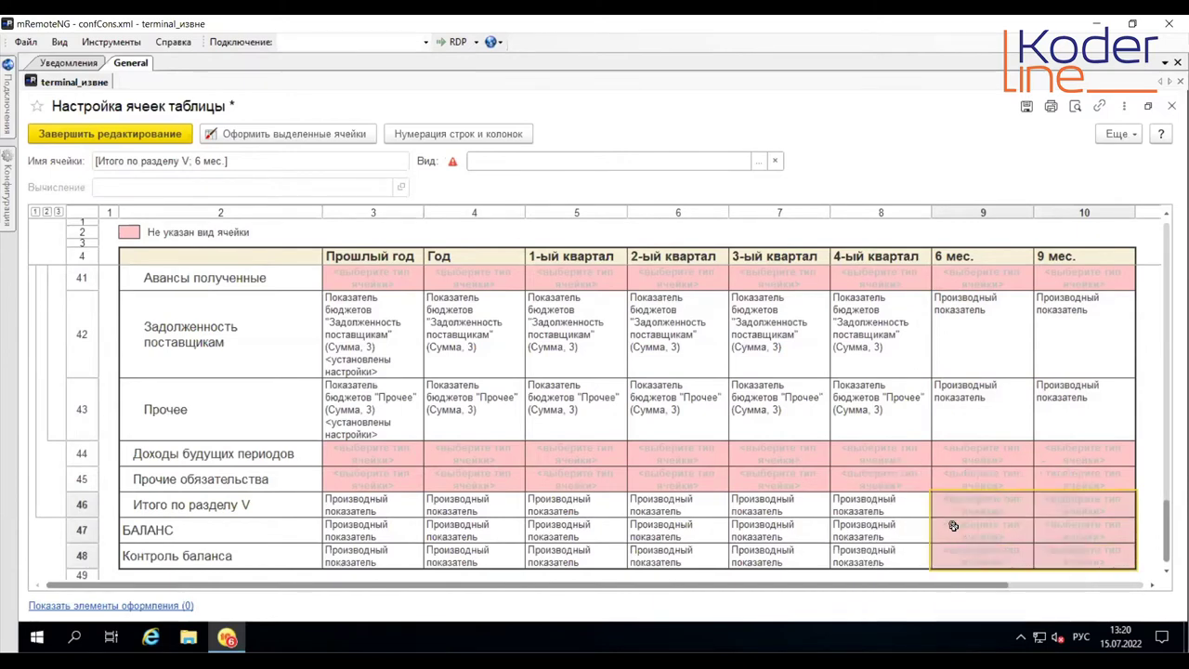
Step: Paste the copied «6 мес.» and «9 мес.» cells into the liabilities «БАЛАНС» row and «Контроль баланса»
{"action": "left_click_drag", "start_coordinate": [966, 528], "coordinate": [1056, 531]}
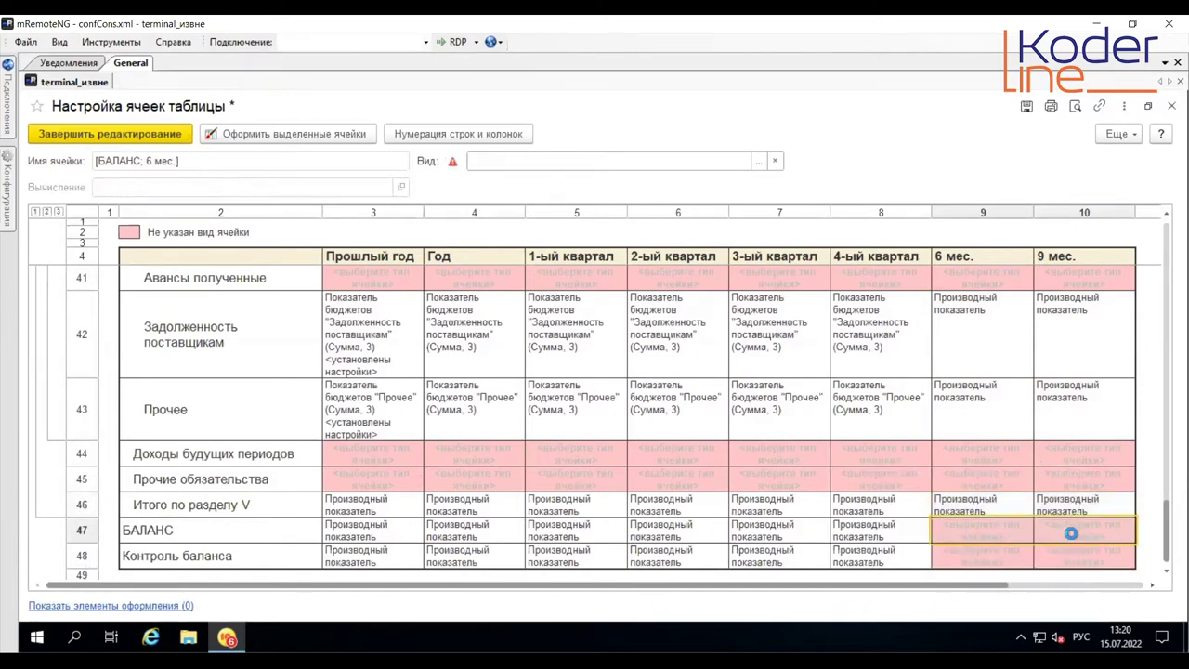
{"action": "right_click", "coordinate": [1068, 533]}
{"action": "left_click", "coordinate": [945, 531]}
{"action": "left_click_drag", "start_coordinate": [965, 555], "coordinate": [1077, 549]}
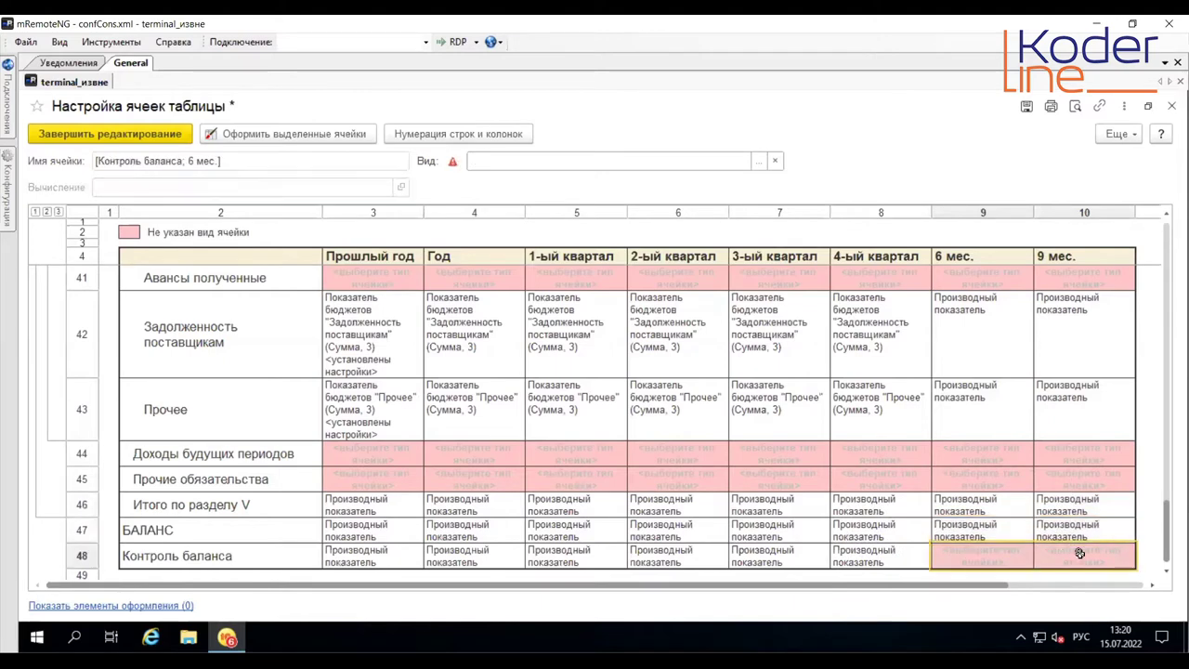
{"action": "right_click", "coordinate": [1077, 549]}
{"action": "left_click", "coordinate": [958, 531]}
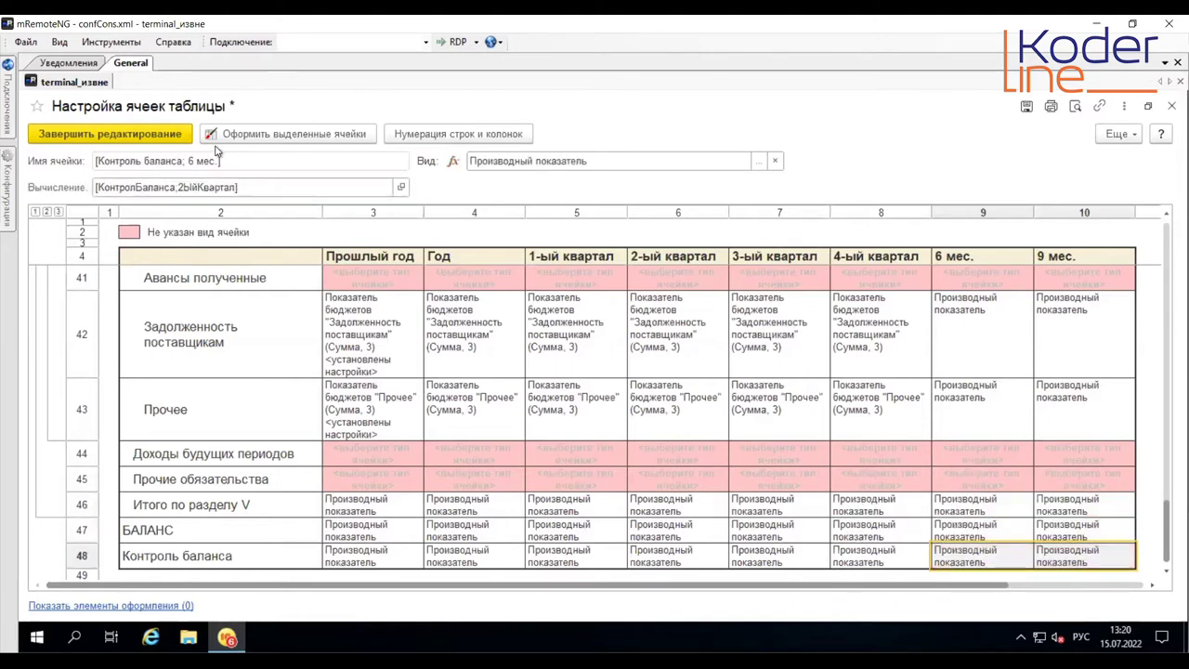
Step: Save the edited table cells in the budget type «ББЛ (вебинар)» and open its report
{"action": "left_click", "coordinate": [141, 136]}
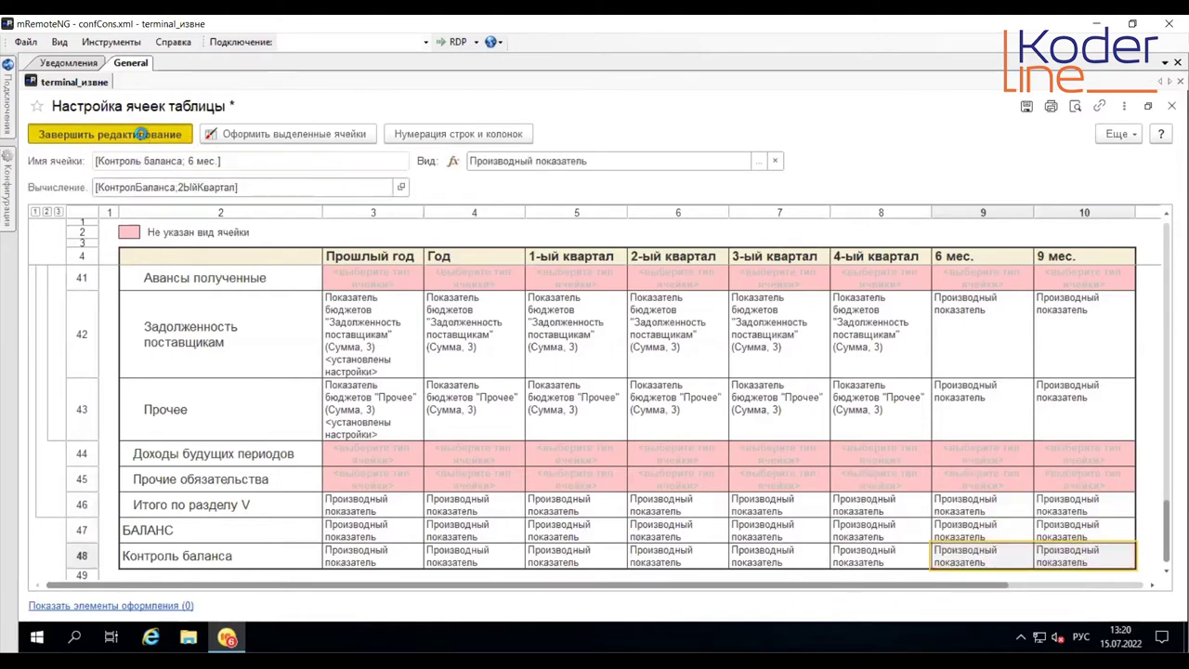
{"action": "left_click", "coordinate": [360, 182]}
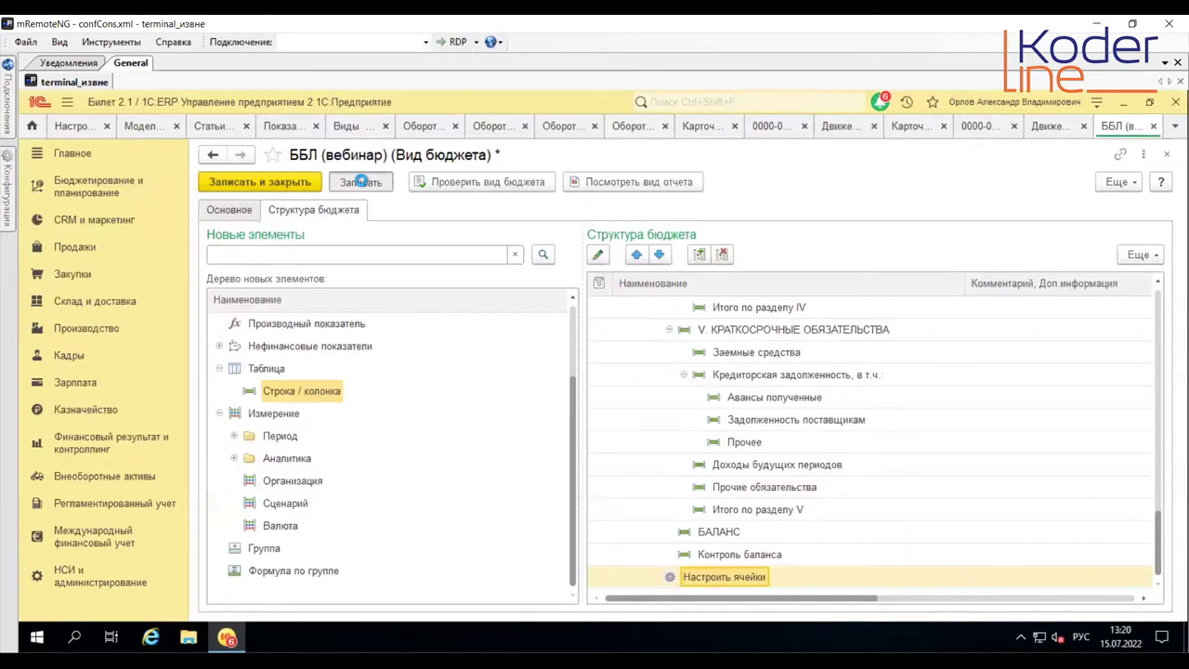
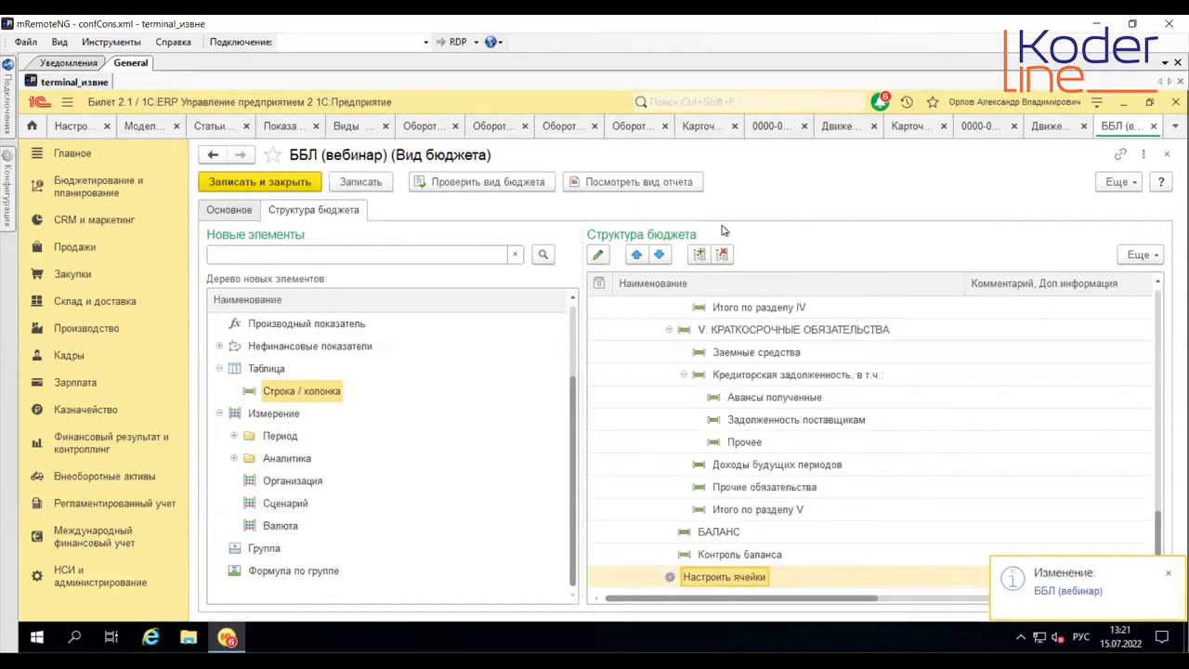
{"action": "left_click", "coordinate": [658, 186]}
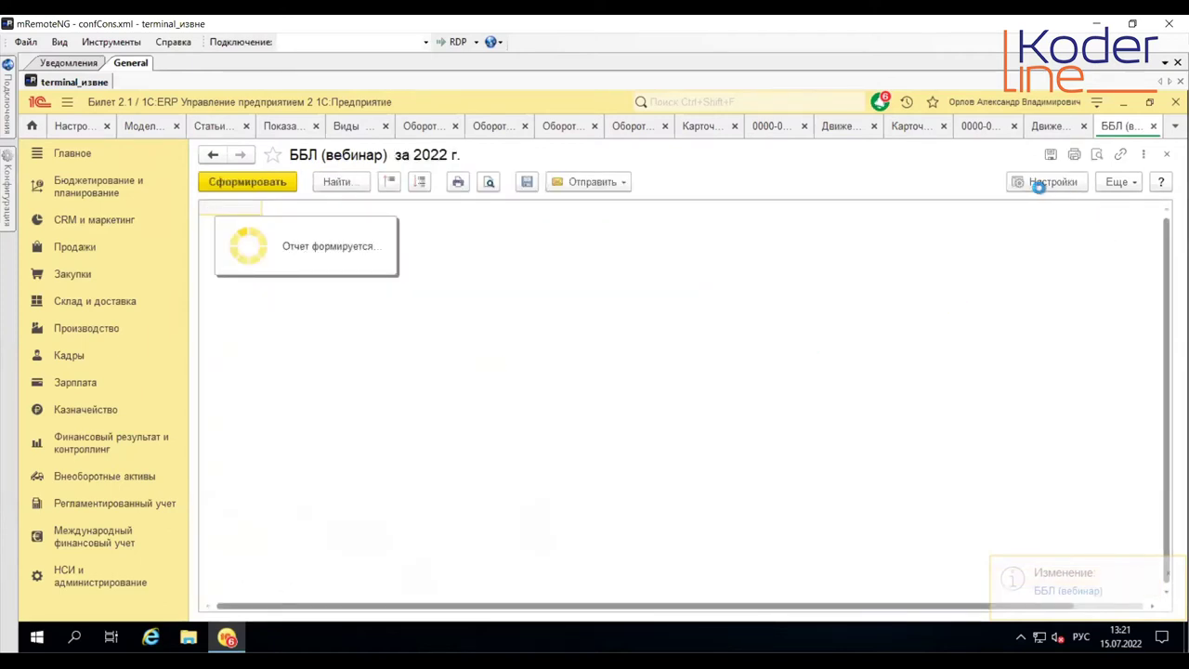
Step: Set the report period to 01.01.2020–31.12.2020 and hide the report settings
{"action": "left_click", "coordinate": [1038, 183]}
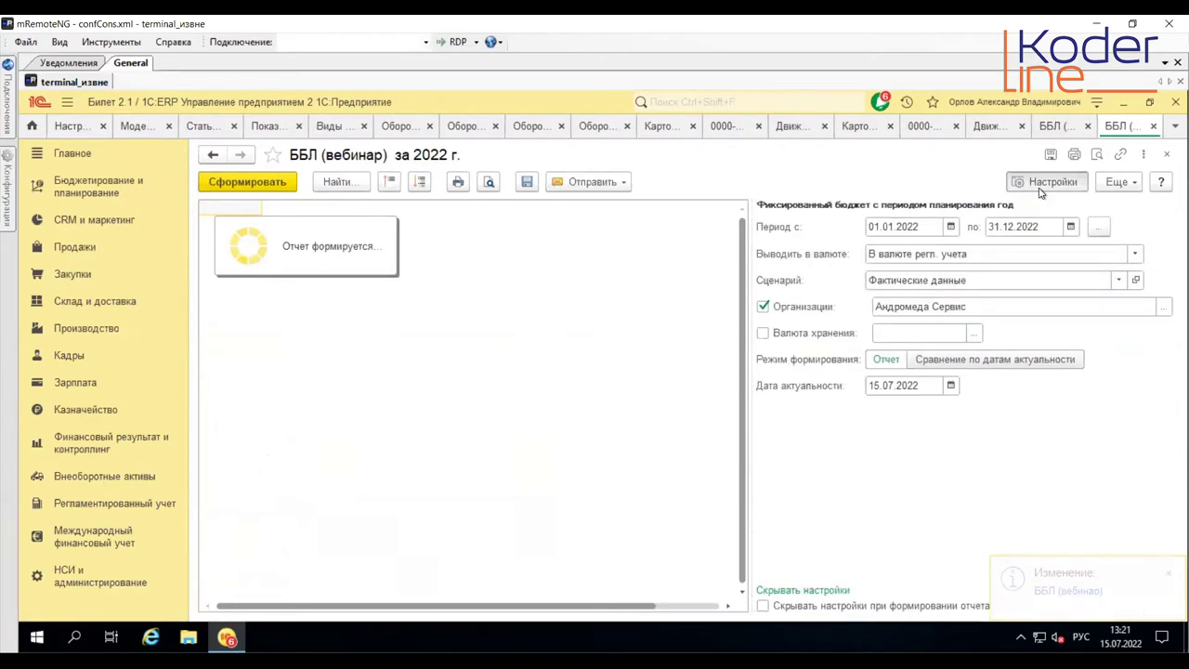
{"action": "left_click", "coordinate": [1098, 227]}
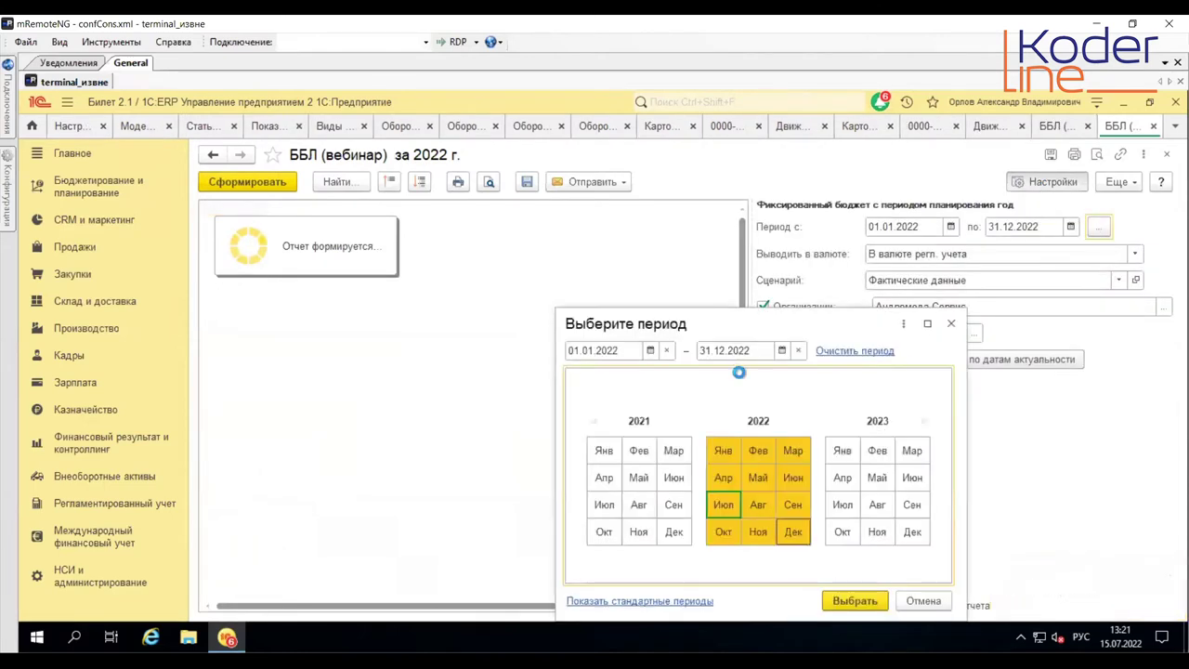
{"action": "left_click", "coordinate": [594, 422]}
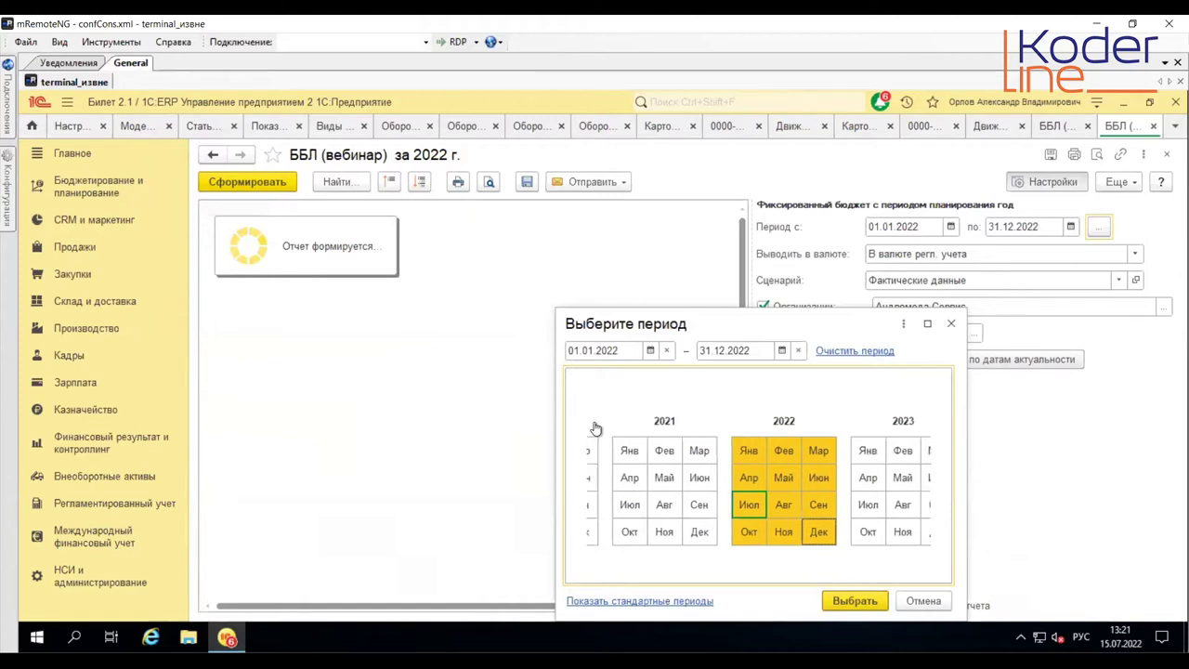
{"action": "left_click", "coordinate": [603, 450]}
{"action": "left_click", "coordinate": [670, 536]}
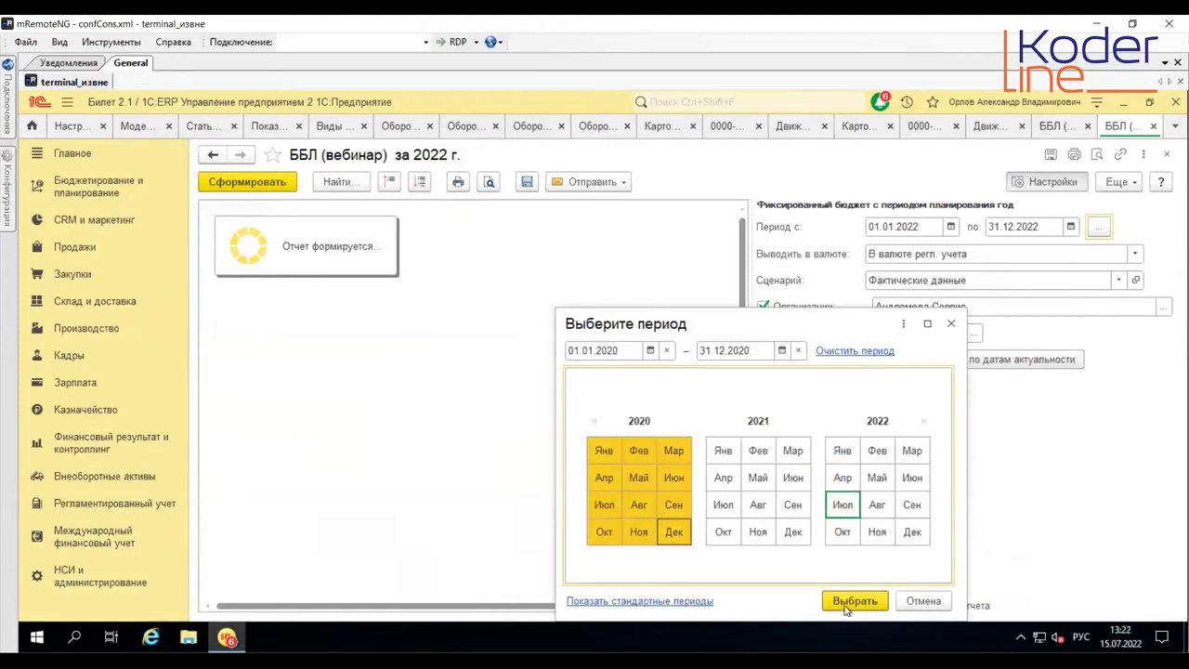
{"action": "left_click", "coordinate": [841, 603]}
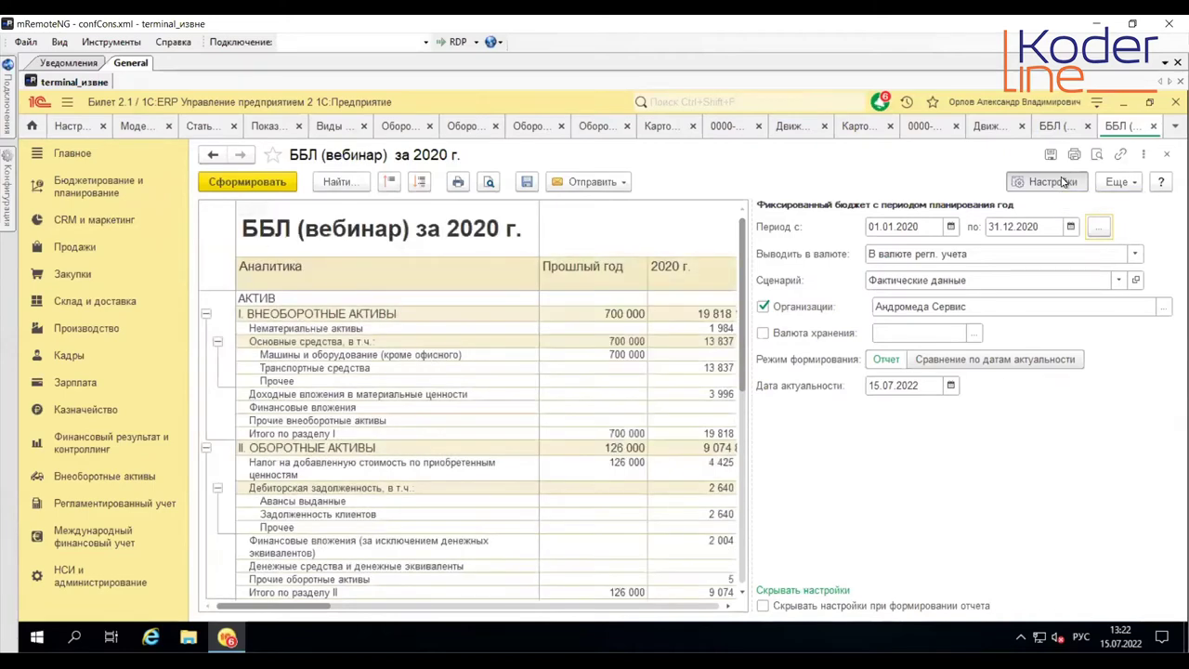
{"action": "left_click", "coordinate": [1064, 181]}
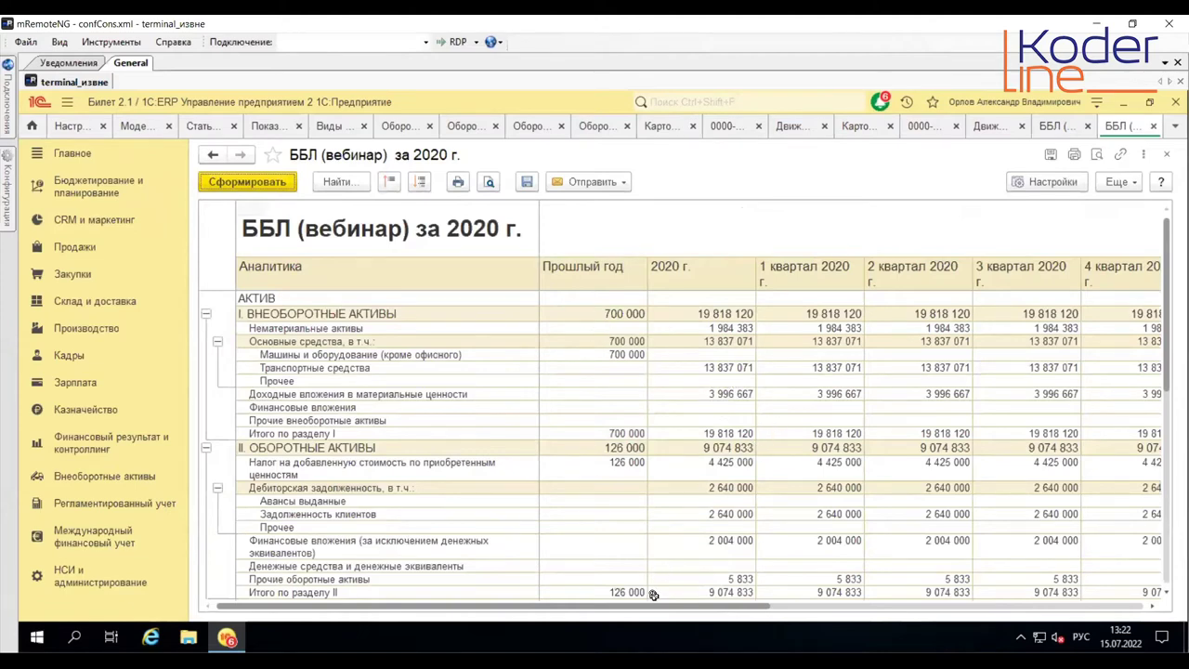
Step: Examine the 2020 report «ББЛ (вебинар)»: the «6 мес.» and «9 мес.» columns, section totals, «Контроль баланса» row and report heading
{"action": "left_click_drag", "start_coordinate": [706, 606], "coordinate": [873, 592]}
{"action": "scroll", "coordinate": [874, 593], "scroll_direction": "left", "scroll_amount": 5}
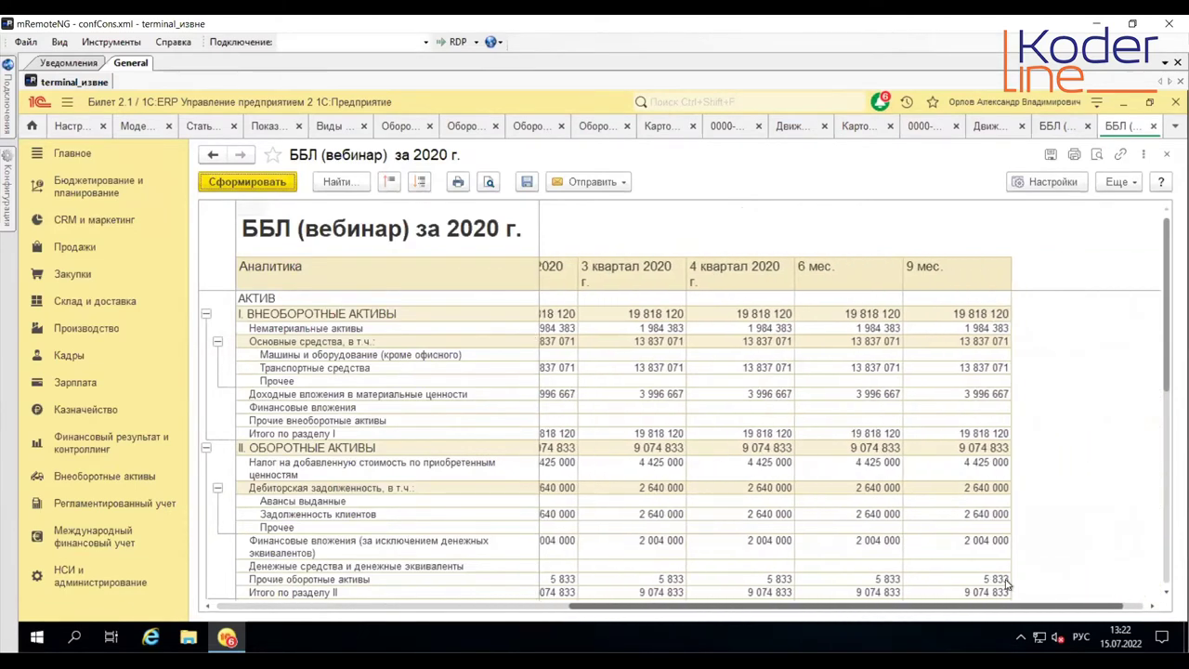
{"action": "scroll", "coordinate": [918, 507], "scroll_direction": "down", "scroll_amount": 8}
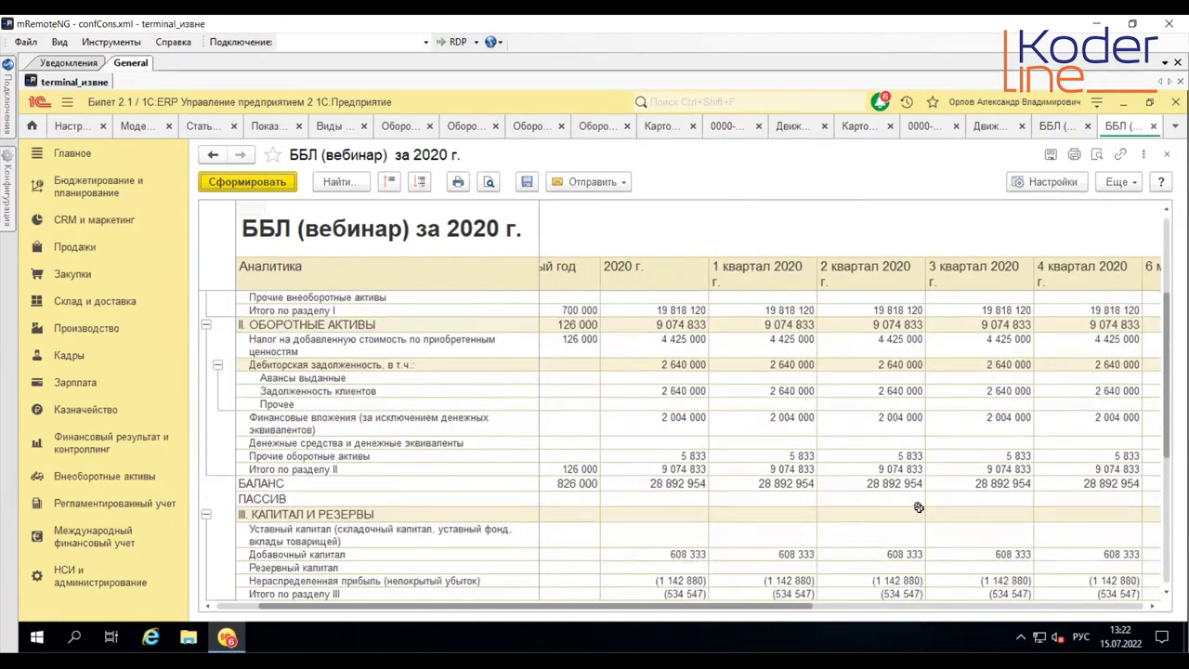
{"action": "scroll", "coordinate": [918, 508], "scroll_direction": "down", "scroll_amount": 3}
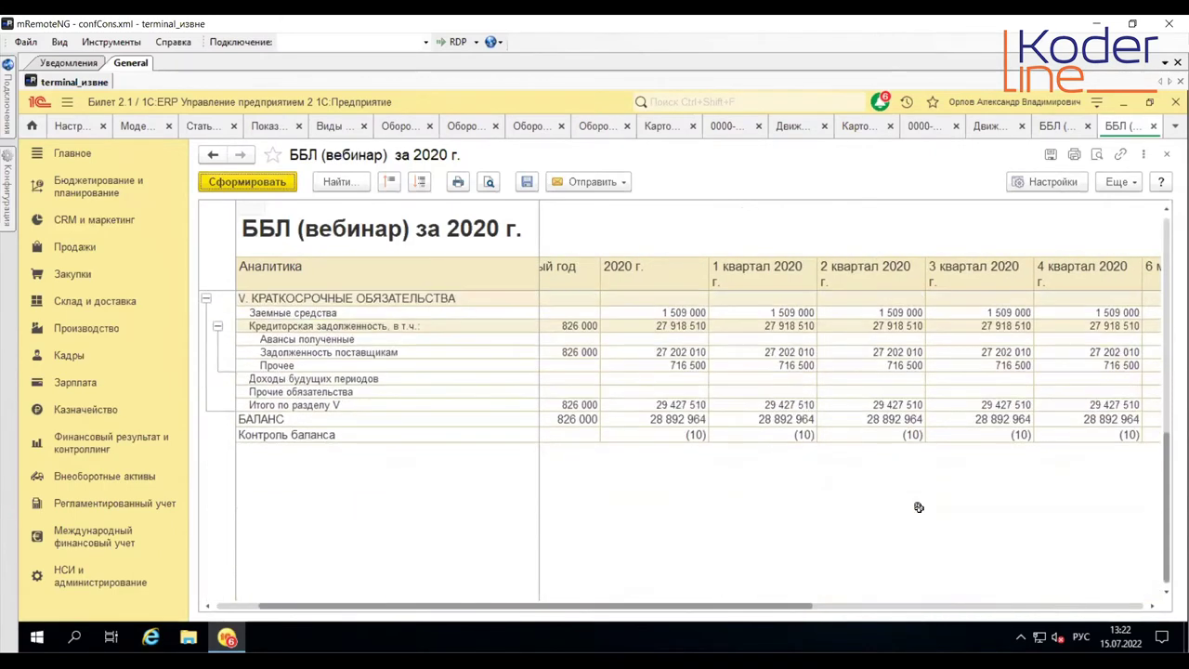
{"action": "left_click", "coordinate": [684, 435]}
{"action": "left_click_drag", "start_coordinate": [727, 615], "coordinate": [490, 581]}
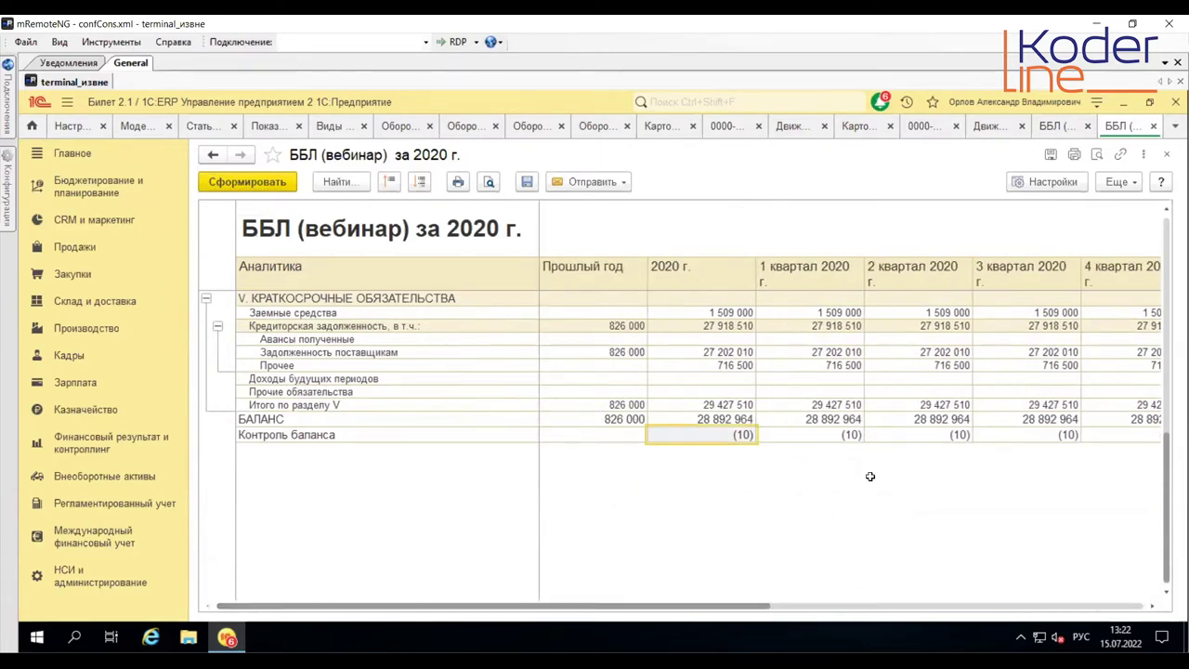
{"action": "scroll", "coordinate": [827, 476], "scroll_direction": "up", "scroll_amount": 3}
{"action": "scroll", "coordinate": [812, 480], "scroll_direction": "up", "scroll_amount": 3}
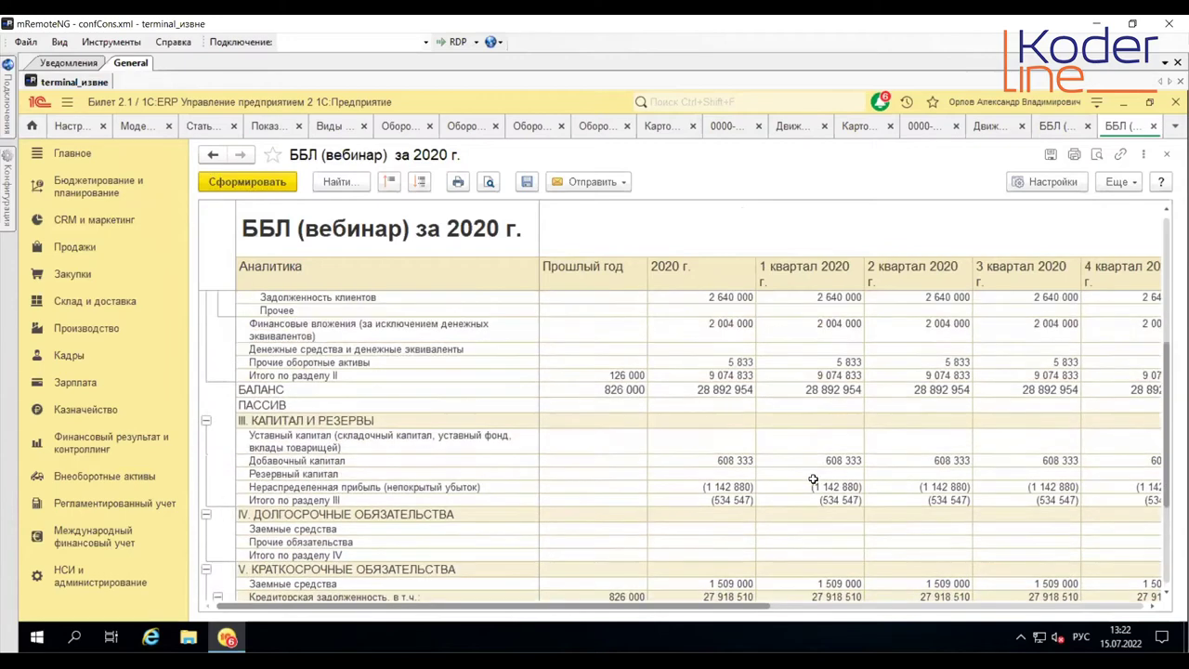
{"action": "scroll", "coordinate": [812, 480], "scroll_direction": "up", "scroll_amount": 5}
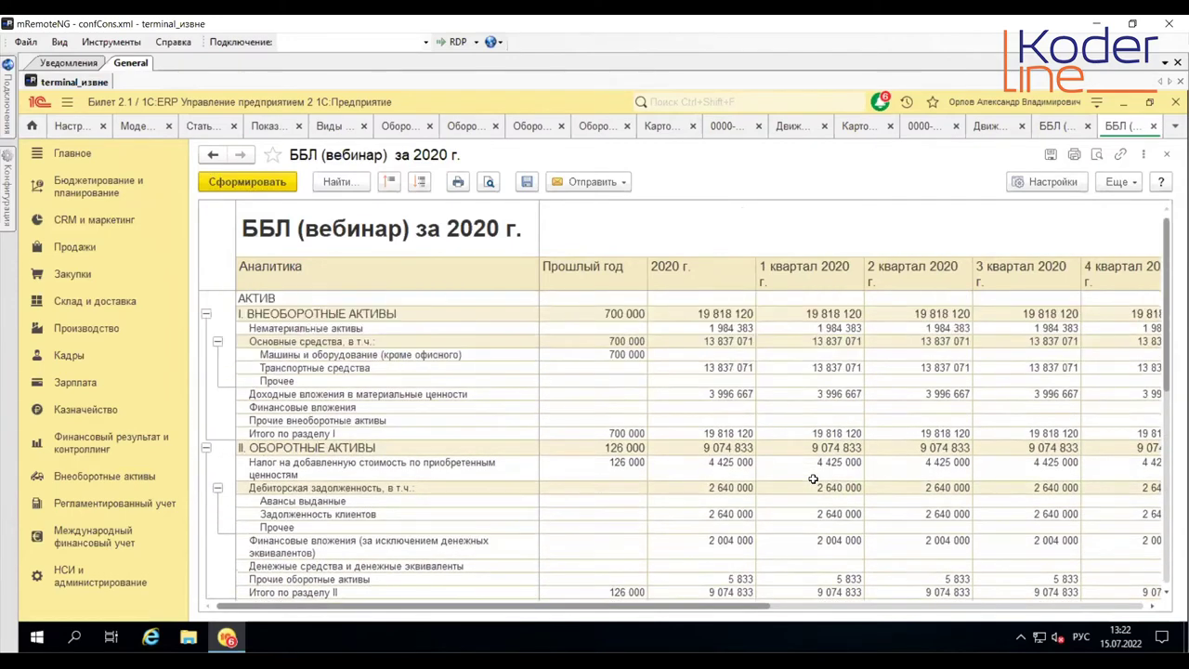
{"action": "left_click", "coordinate": [700, 317]}
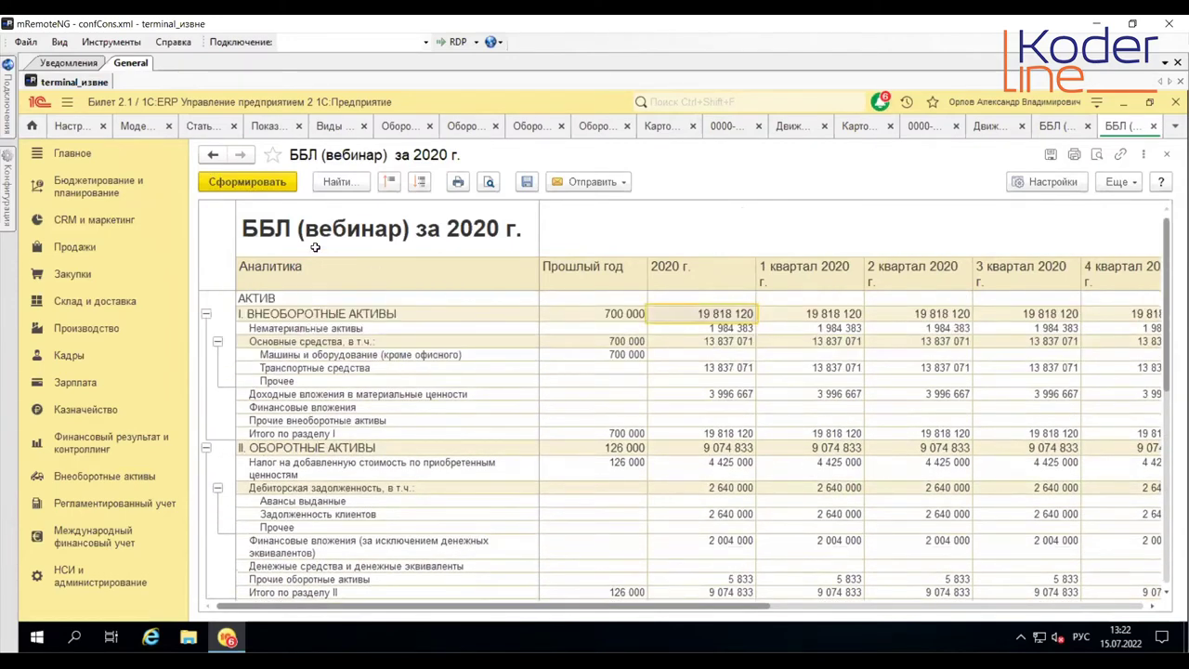
{"action": "left_click", "coordinate": [279, 231]}
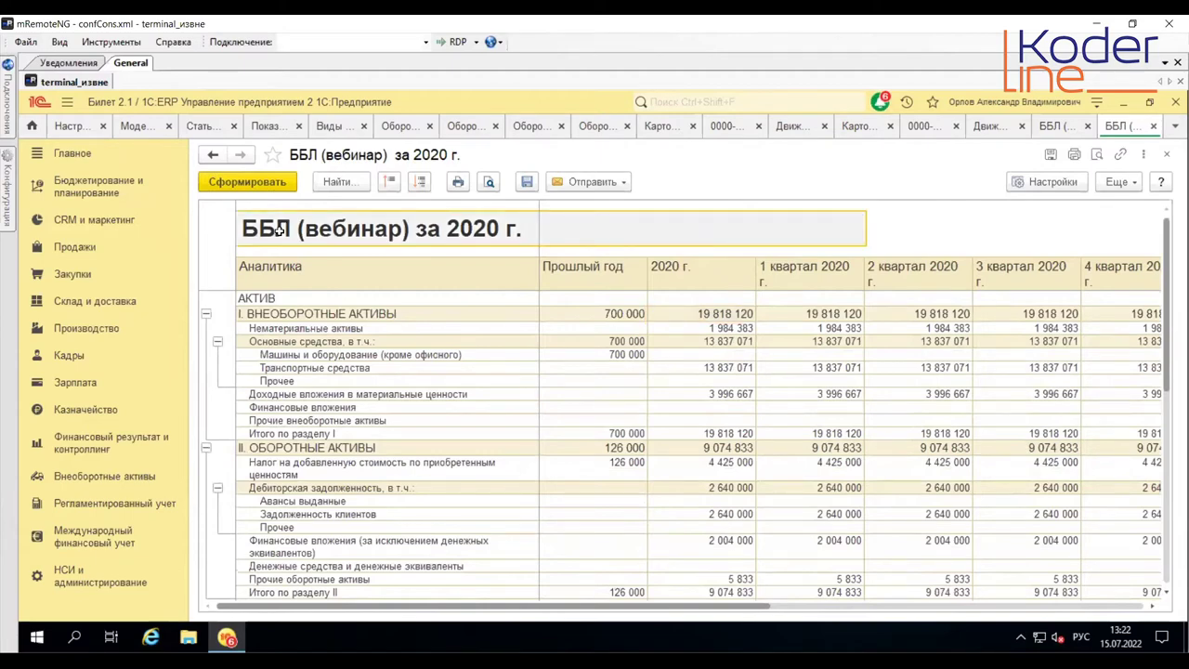
Step: In the structure of the budget type «ББЛ (вебинар)», change the report heading to «[ВидОтчета][ПериодОтчетности], руб.»
{"action": "left_click", "coordinate": [331, 131]}
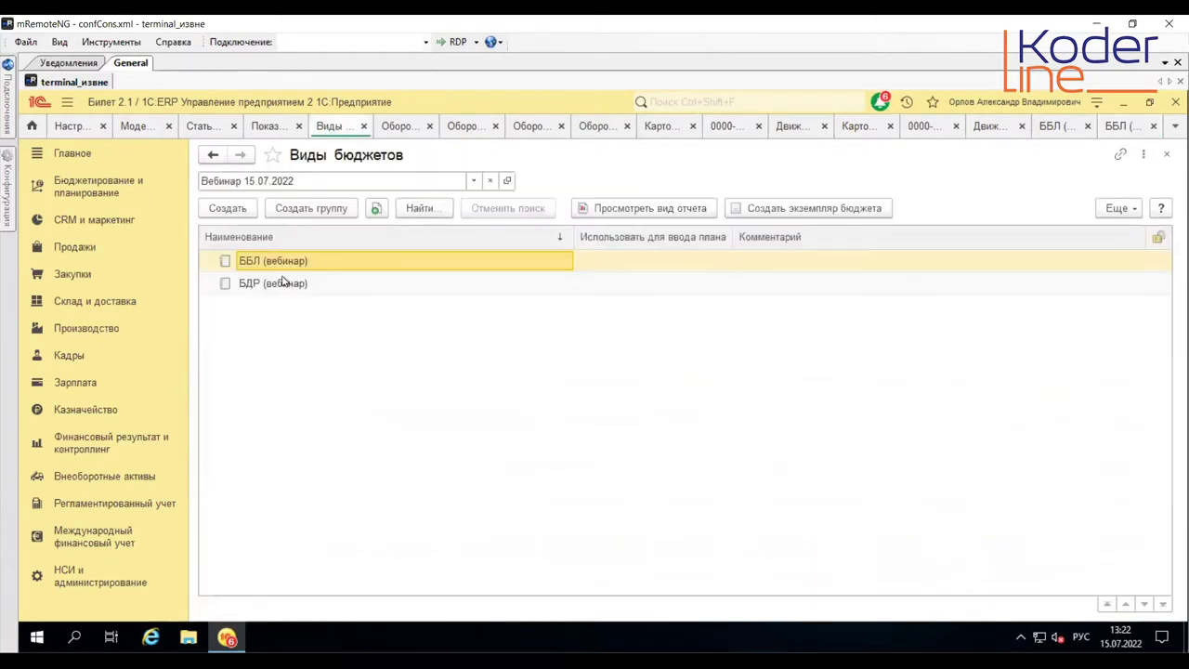
{"action": "left_click", "coordinate": [1048, 130]}
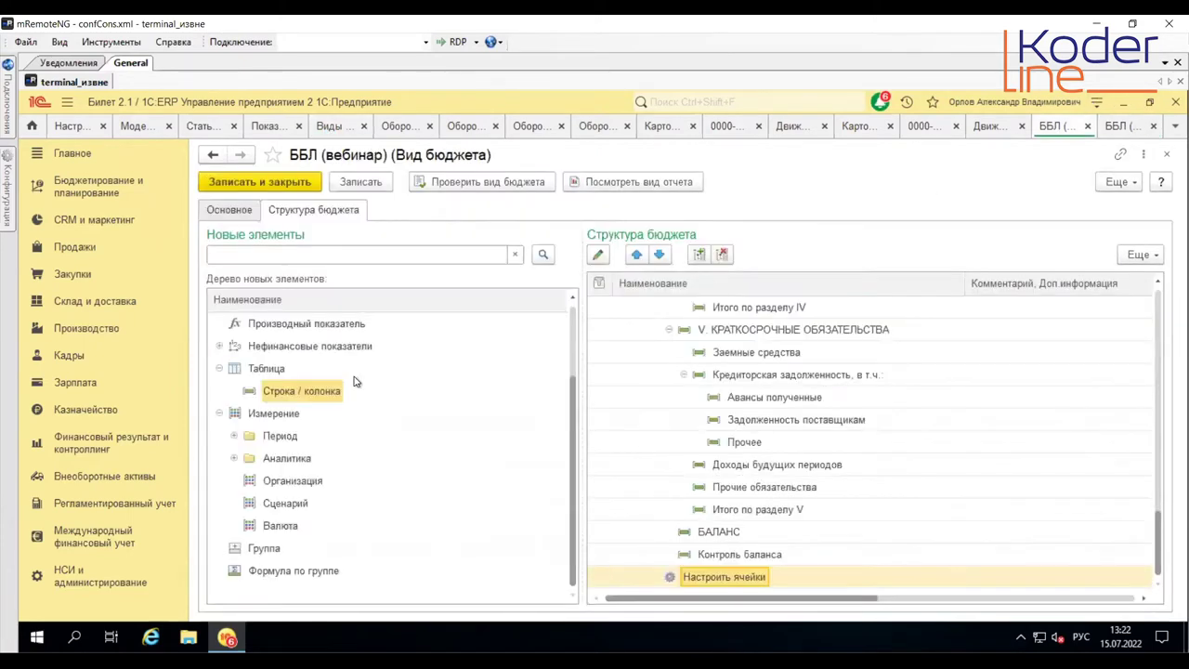
{"action": "scroll", "coordinate": [375, 377], "scroll_direction": "up", "scroll_amount": 2}
{"action": "left_click", "coordinate": [748, 311]}
{"action": "scroll", "coordinate": [859, 362], "scroll_direction": "up", "scroll_amount": 2}
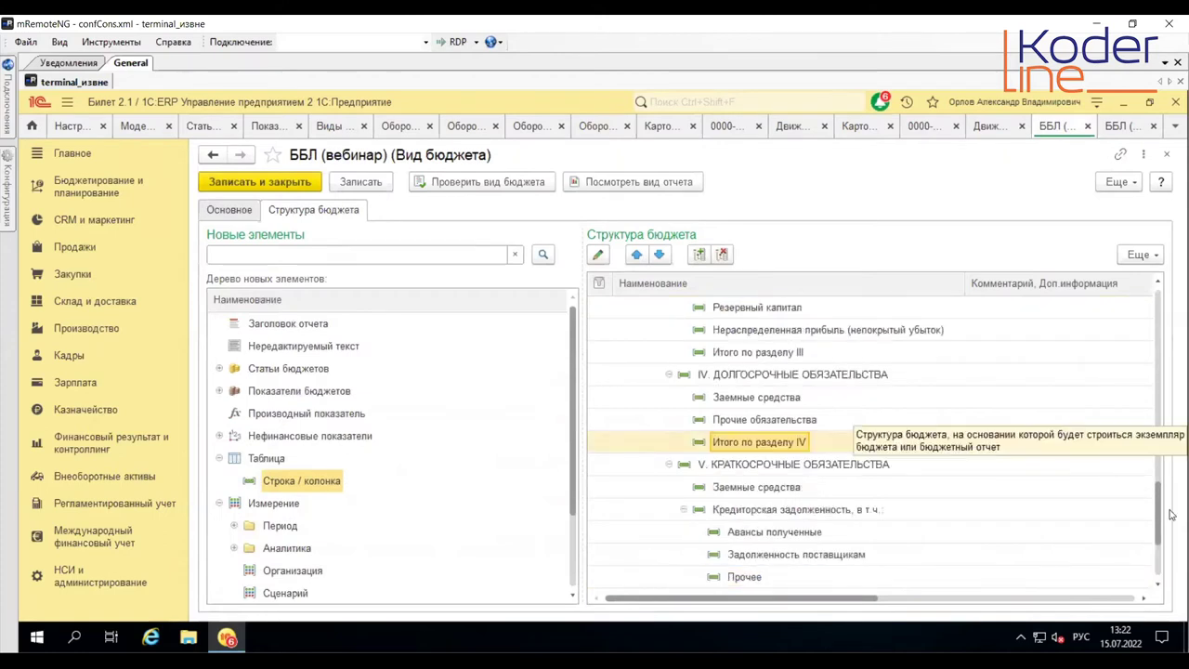
{"action": "left_click_drag", "start_coordinate": [1158, 521], "coordinate": [1150, 293]}
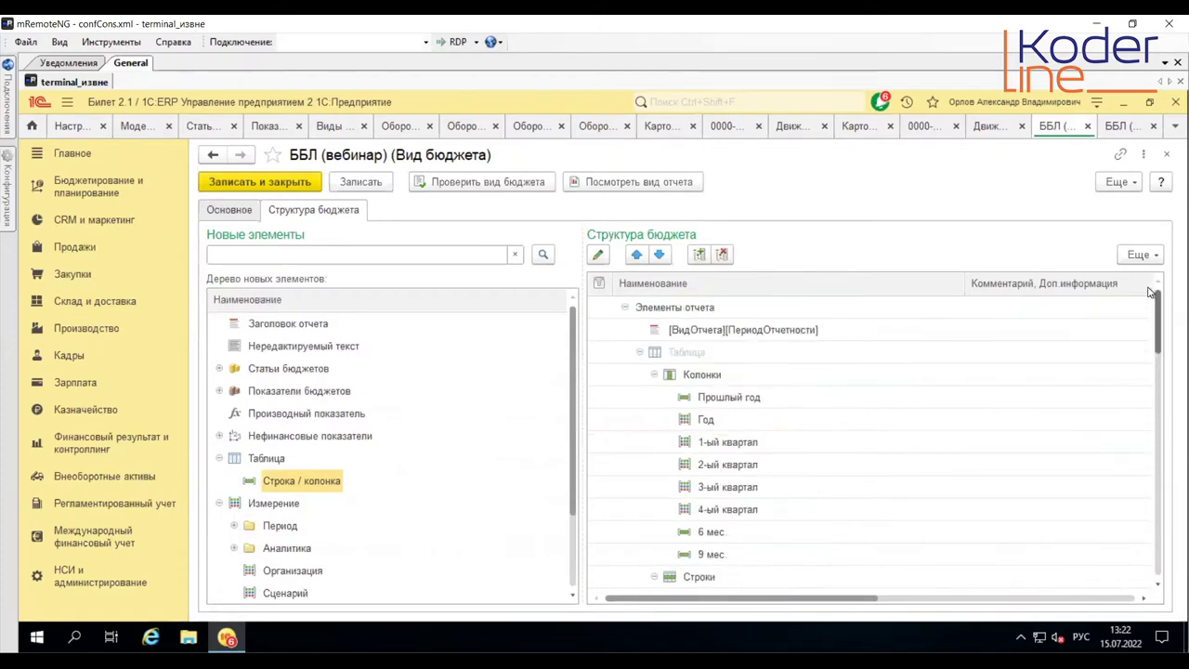
{"action": "double_click", "coordinate": [780, 333]}
{"action": "left_click", "coordinate": [548, 353]}
{"action": "key", "text": "BackSpace"}
{"action": "key", "text": "BackSpace"}
{"action": "key", "text": "BackSpace"}
{"action": "key", "text": "BackSpace"}
{"action": "key", "text": "BackSpace"}
{"action": "key", "text": "BackSpace"}
{"action": "key", "text": "BackSpace"}
{"action": "type", "text": "]"}
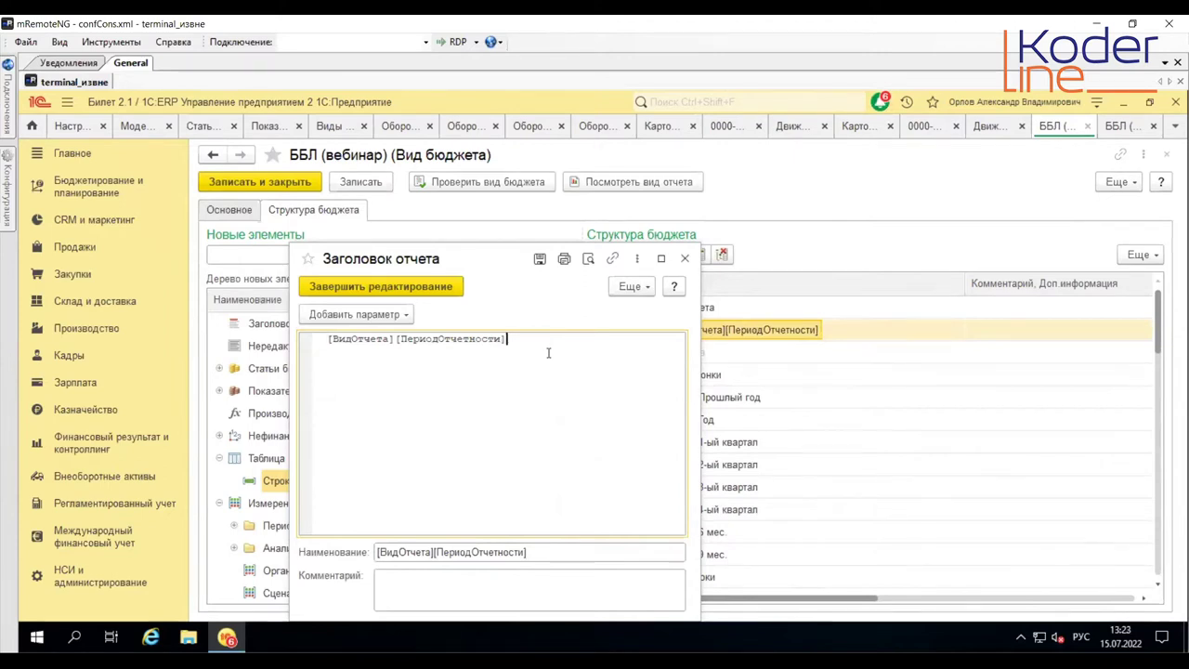
{"action": "type", "text": ", руб."}
{"action": "left_click", "coordinate": [398, 286]}
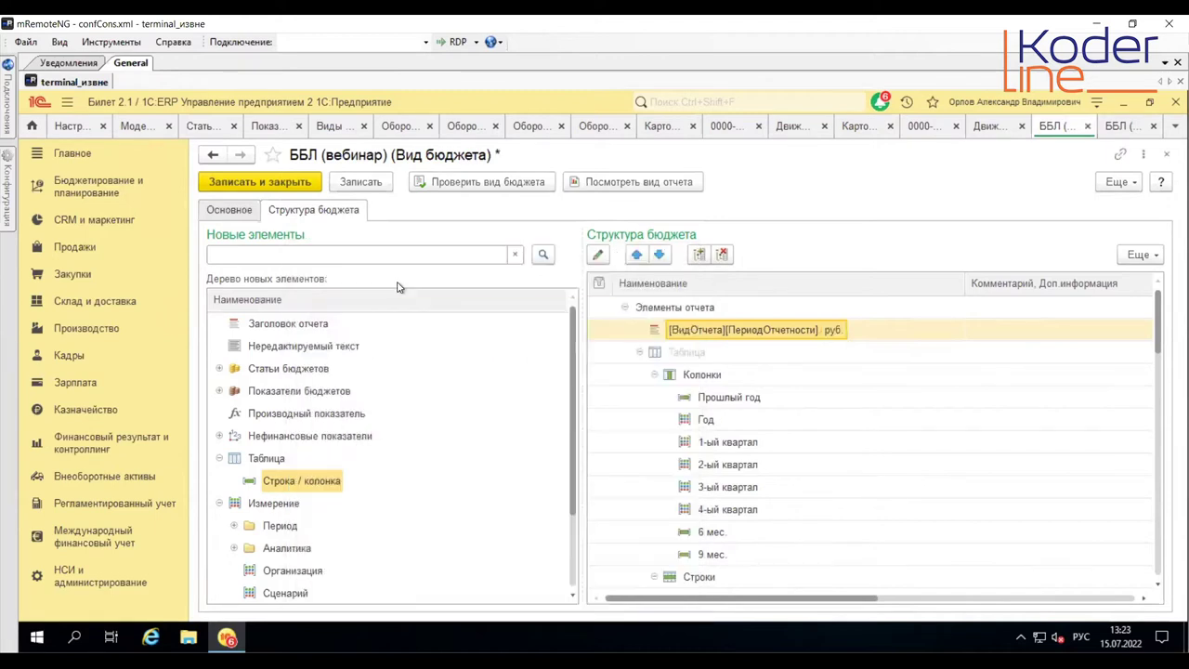
Step: Save the budget type «ББЛ (вебинар)» and regenerate its 2020 report
{"action": "left_click", "coordinate": [386, 183]}
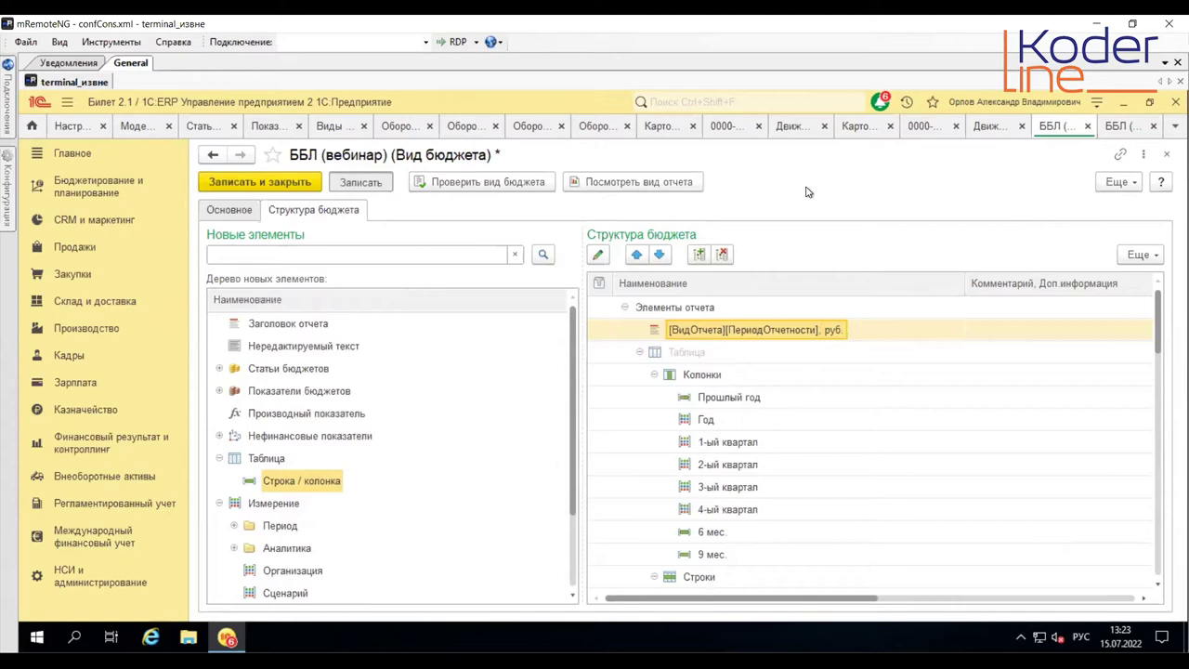
{"action": "left_click", "coordinate": [639, 182]}
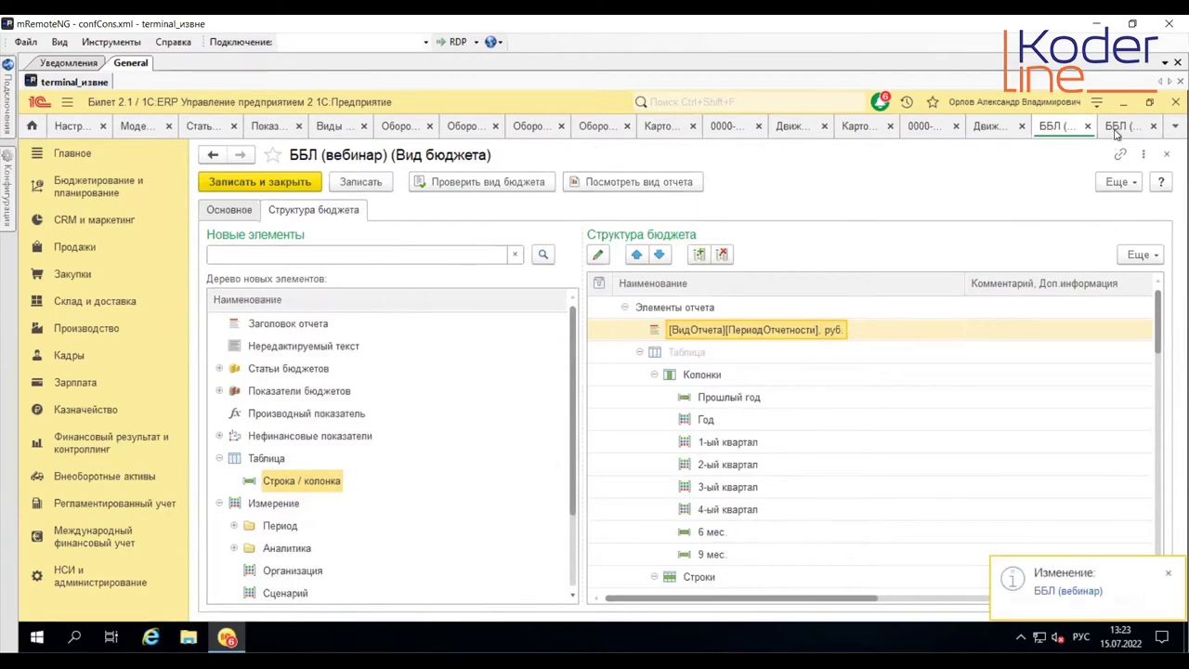
{"action": "left_click", "coordinate": [236, 182]}
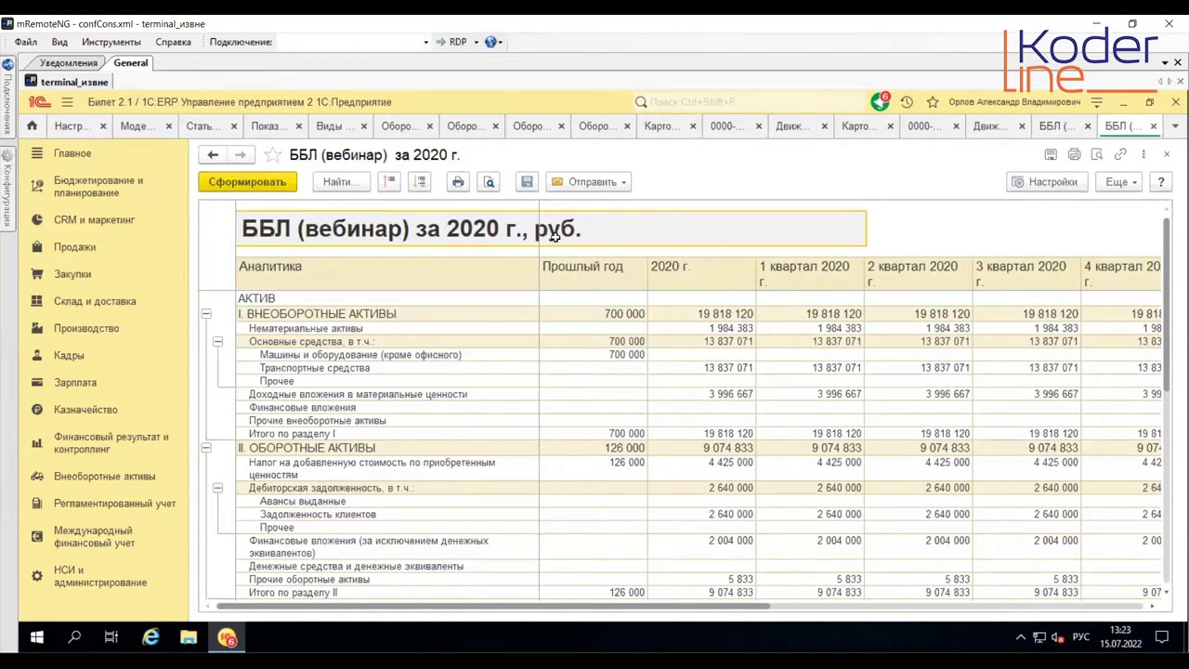
Step: Review the breakdown rows under «Основные средства, в т.ч.» in the regenerated report, including «Машины и оборудование (кроме офисного)» and «Транспортные средства»
{"action": "scroll", "coordinate": [724, 327], "scroll_direction": "down", "scroll_amount": 1}
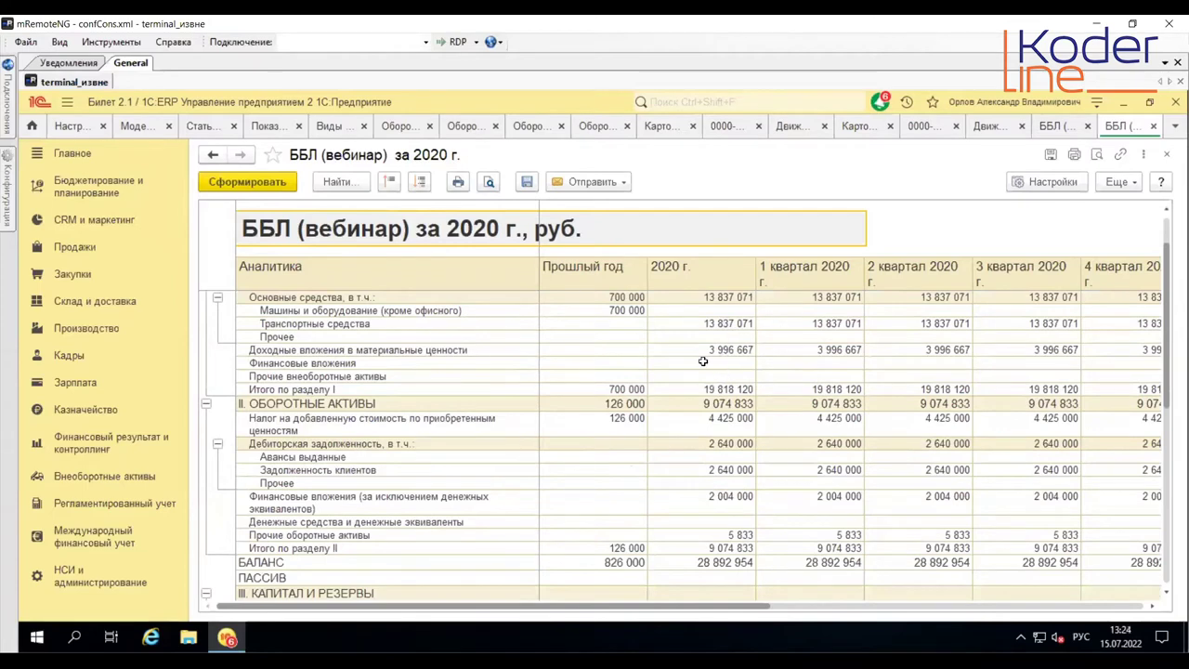
{"action": "scroll", "coordinate": [405, 460], "scroll_direction": "up", "scroll_amount": 1}
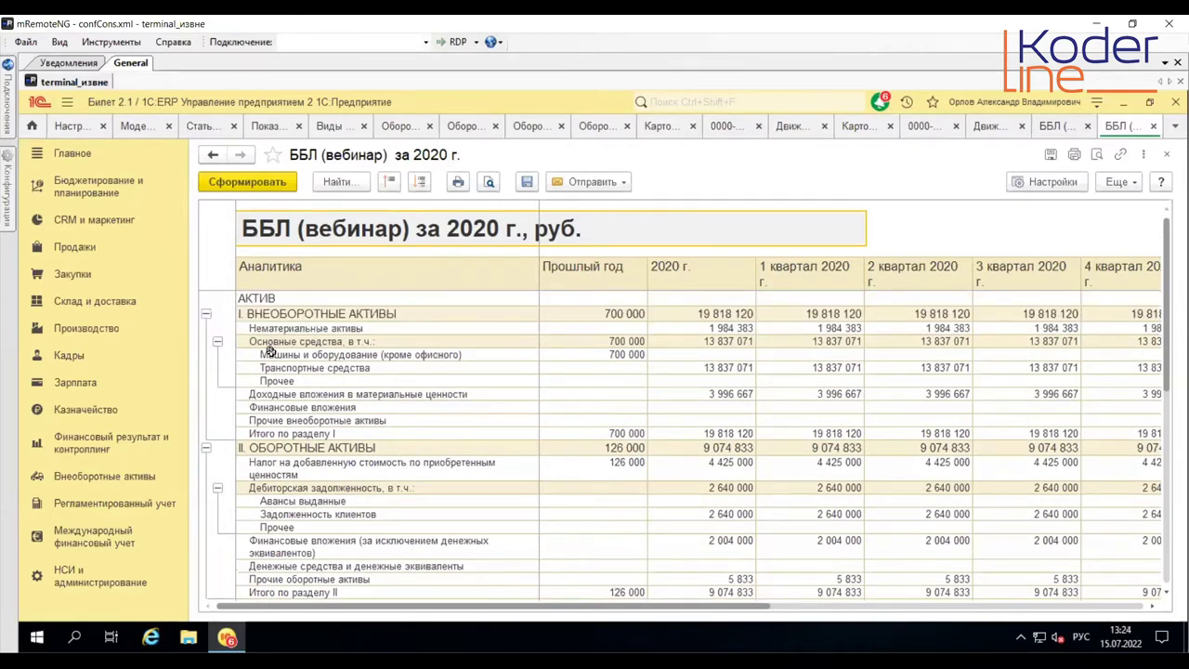
{"action": "left_click_drag", "start_coordinate": [262, 342], "coordinate": [340, 380]}
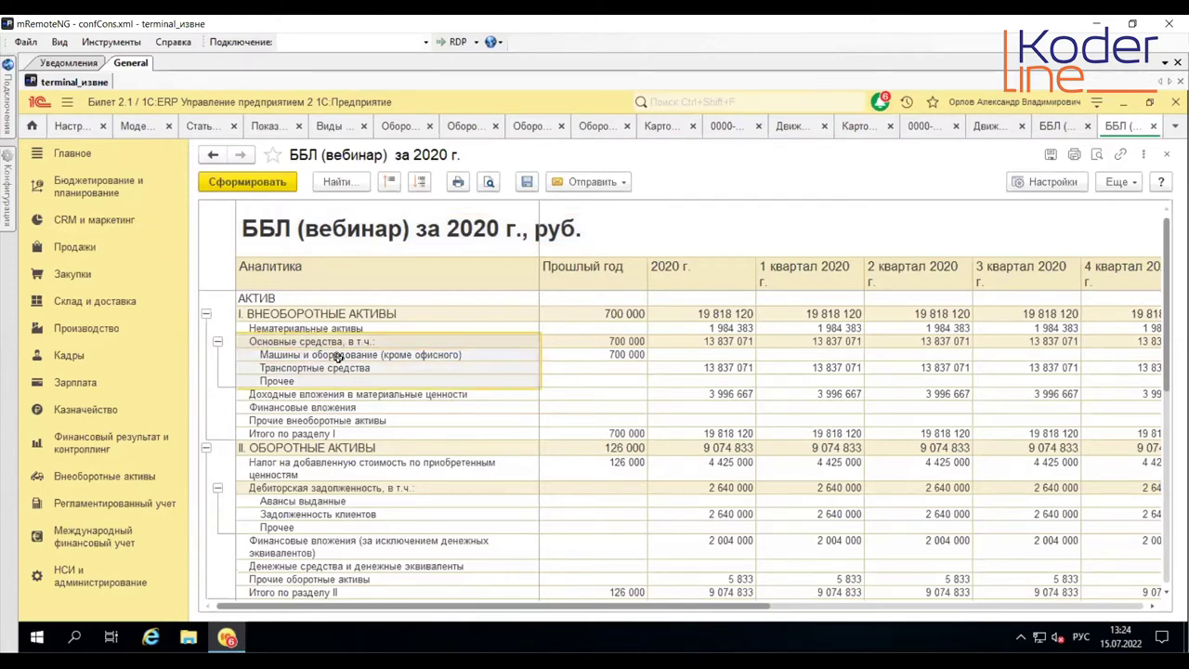
{"action": "left_click", "coordinate": [337, 357]}
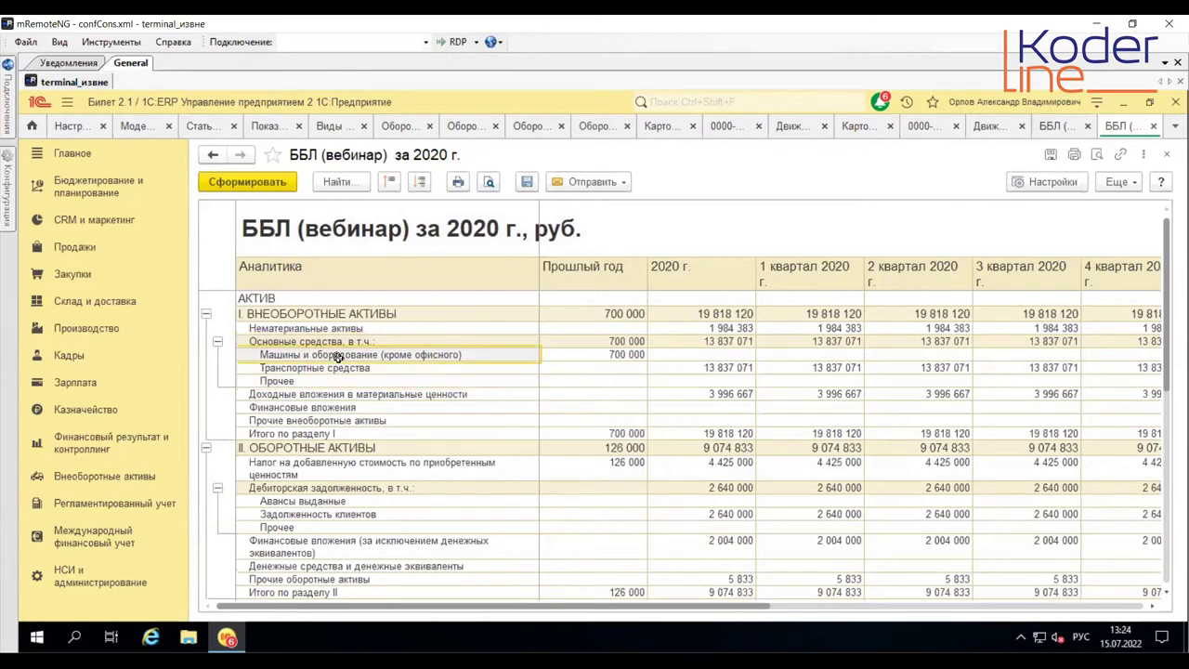
{"action": "mouse_move", "coordinate": [341, 367]}
{"action": "left_mouse_down"}
{"action": "mouse_move", "coordinate": [345, 395]}
{"action": "mouse_move", "coordinate": [345, 379]}
{"action": "left_mouse_up"}
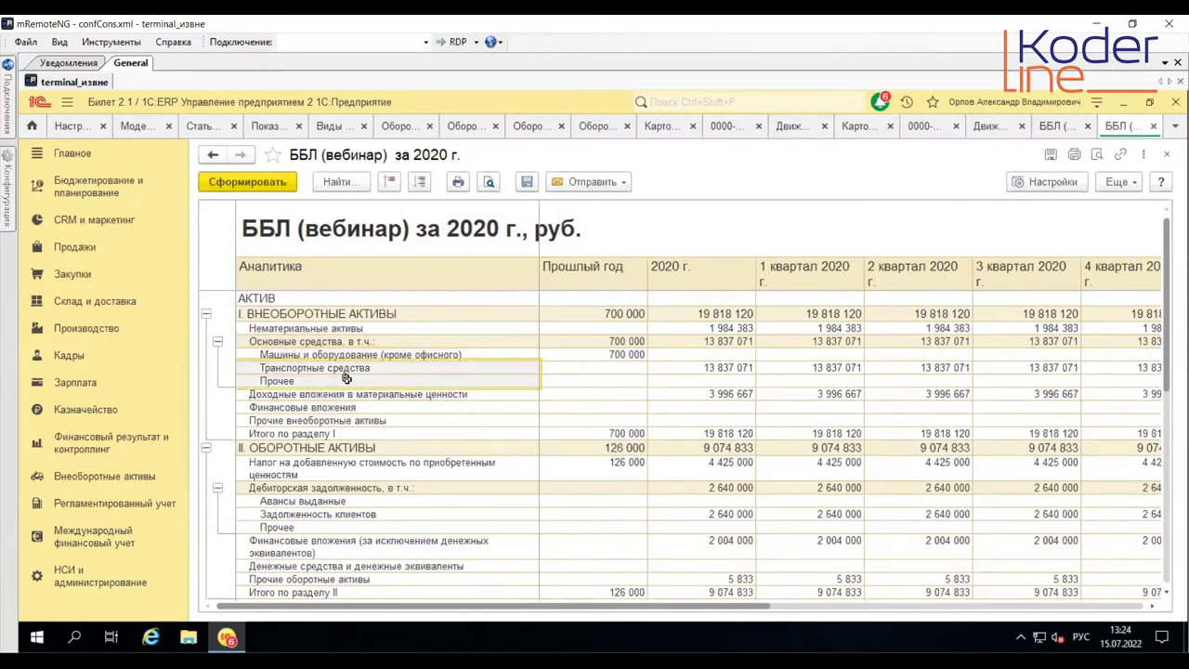
{"action": "left_click", "coordinate": [340, 357]}
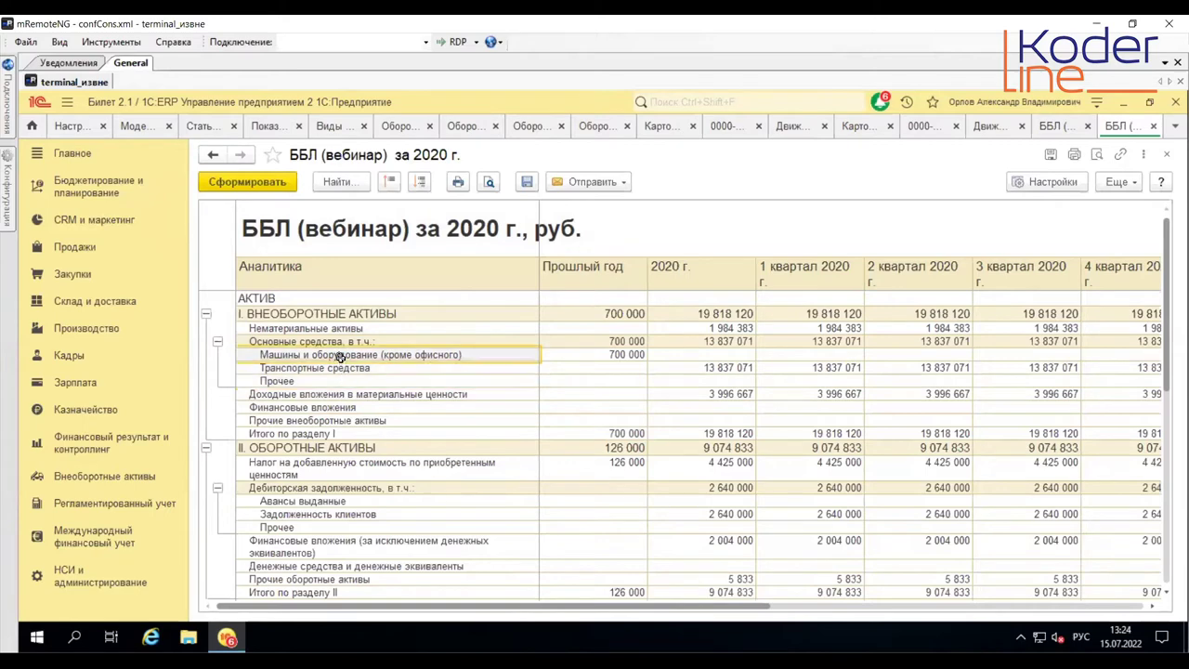
{"action": "left_click", "coordinate": [341, 368]}
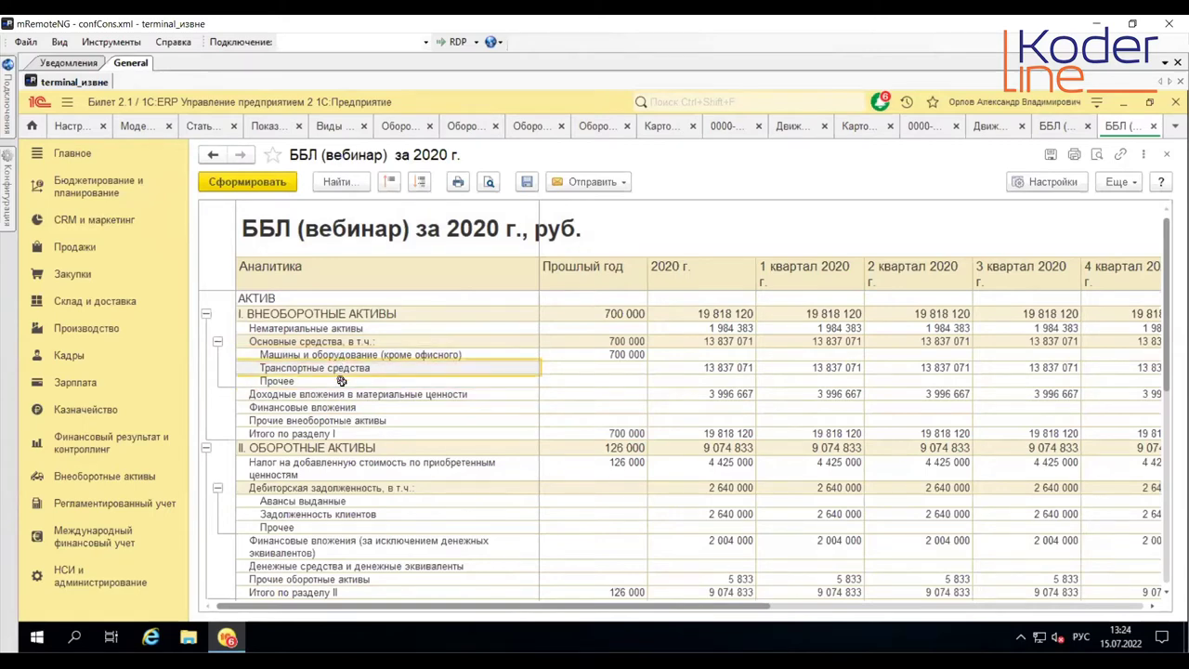
{"action": "scroll", "coordinate": [341, 381], "scroll_direction": "down", "scroll_amount": 1}
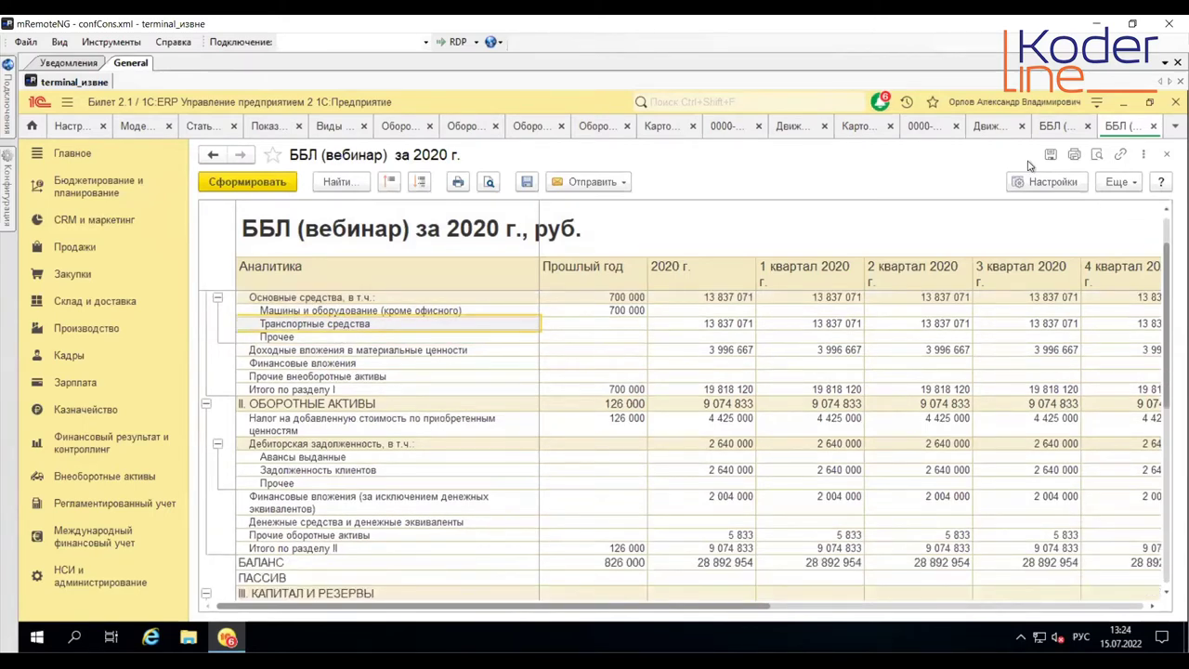
Step: Look through the table cell settings of the budget type «ББЛ (вебинар)» from «АКТИВ» to «Контроль баланса» and leave them without editing
{"action": "left_click", "coordinate": [1053, 127]}
{"action": "scroll", "coordinate": [718, 531], "scroll_direction": "down", "scroll_amount": 10}
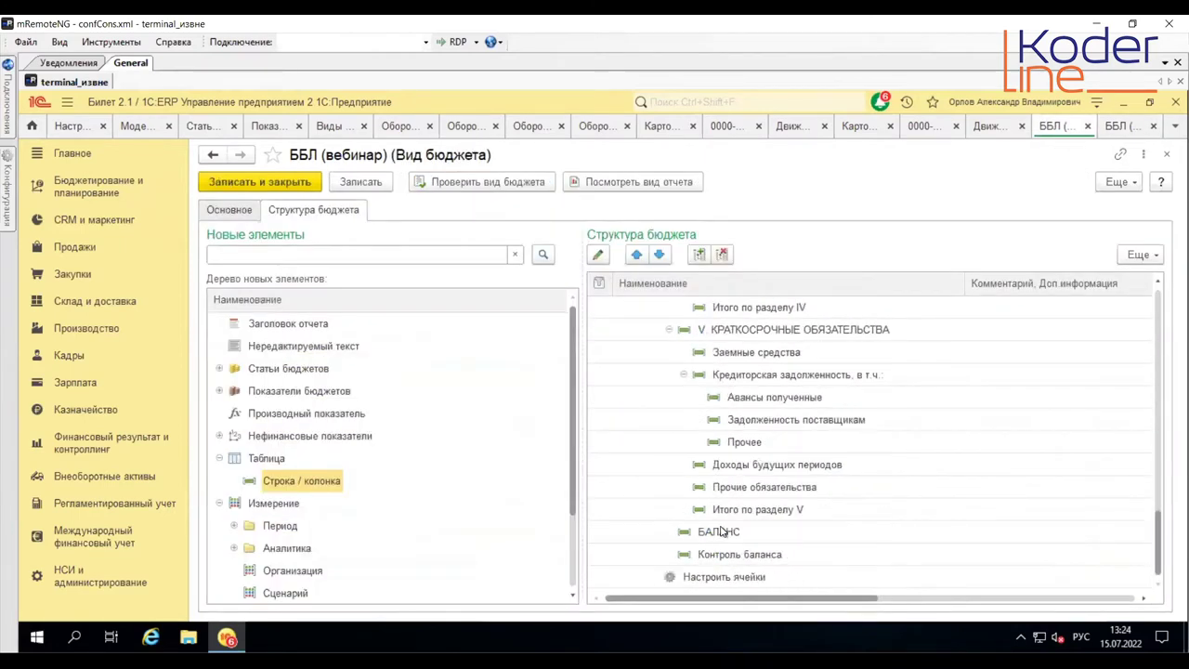
{"action": "left_click", "coordinate": [739, 574]}
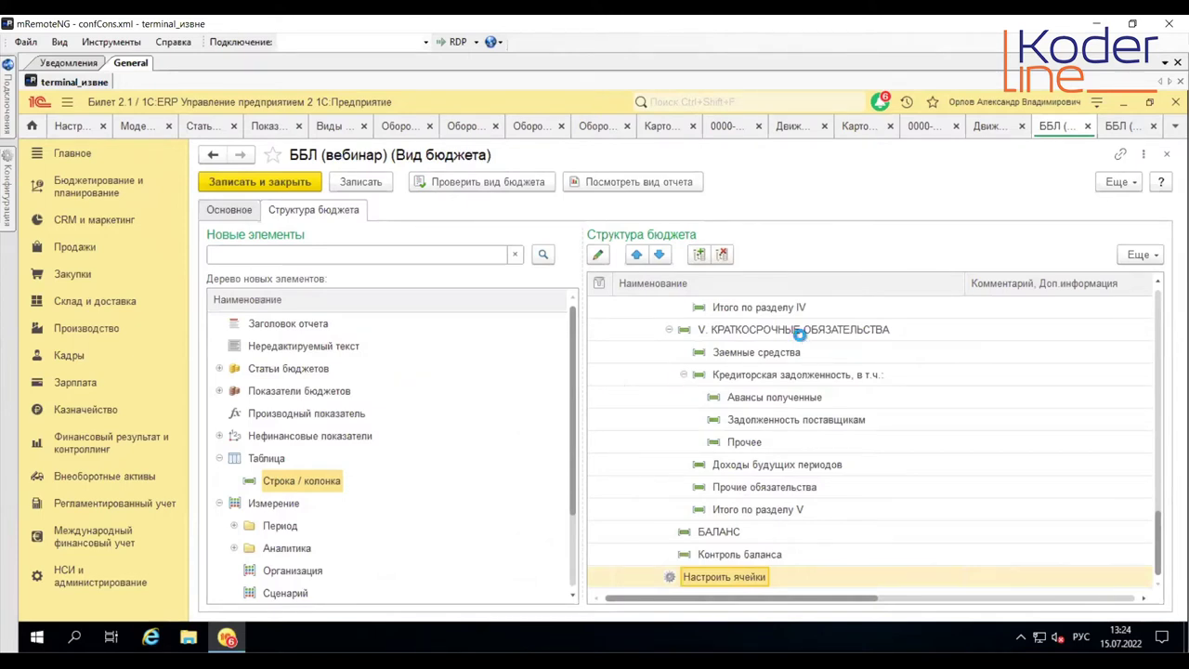
{"action": "scroll", "coordinate": [734, 349], "scroll_direction": "down", "scroll_amount": 10}
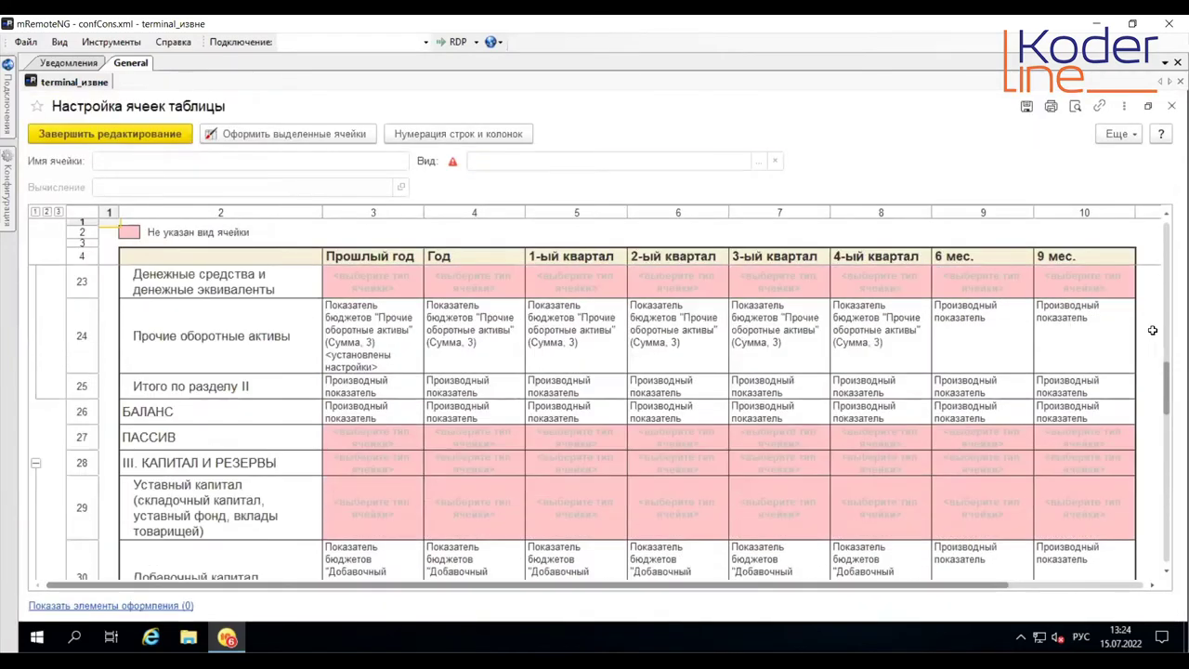
{"action": "scroll", "coordinate": [1167, 390], "scroll_direction": "down", "scroll_amount": 10}
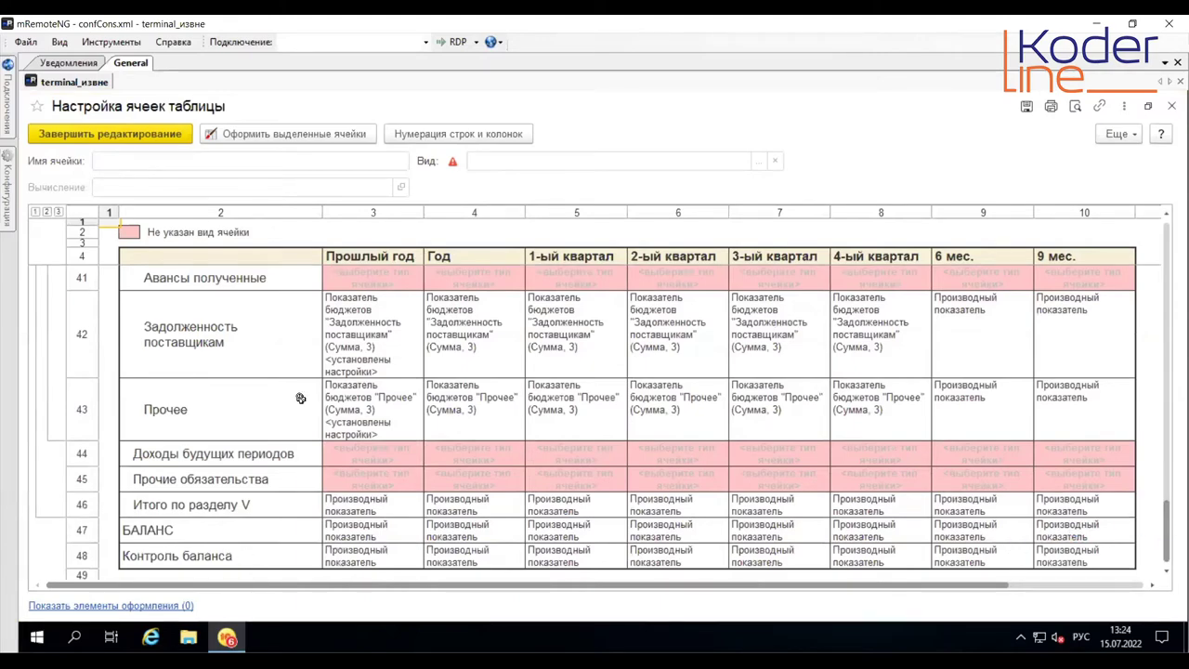
{"action": "scroll", "coordinate": [300, 398], "scroll_direction": "up", "scroll_amount": 15}
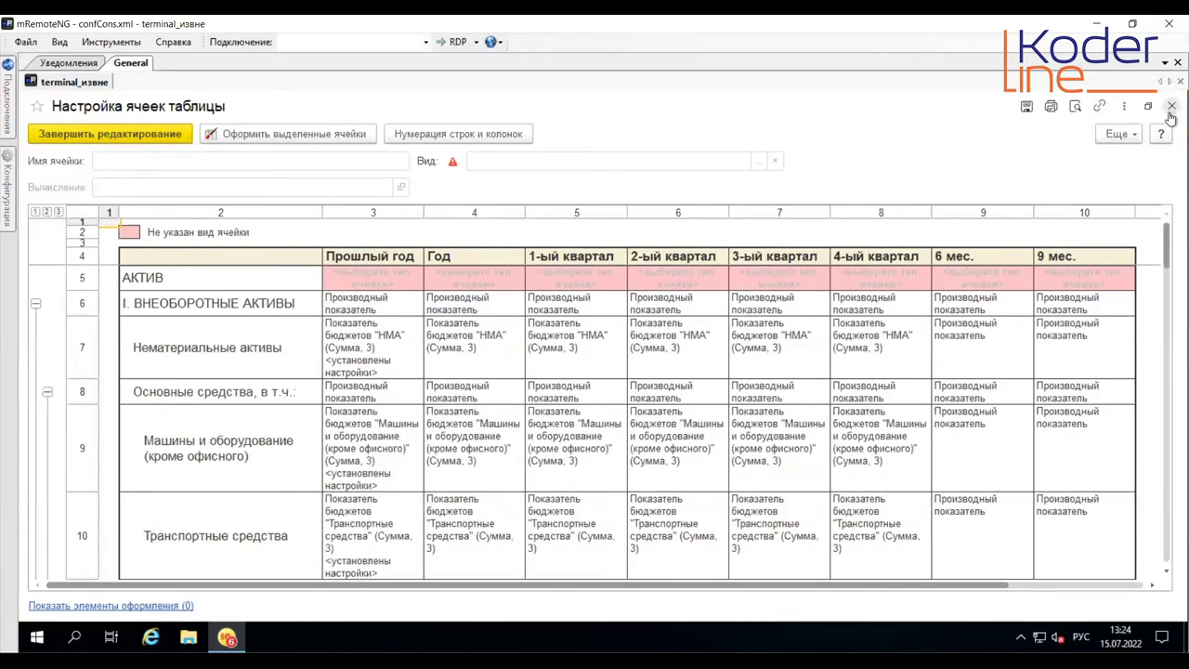
{"action": "left_click", "coordinate": [1172, 106]}
Step: Close the budget type «ББЛ (вебинар)» and its 2020 report
{"action": "left_click", "coordinate": [748, 374]}
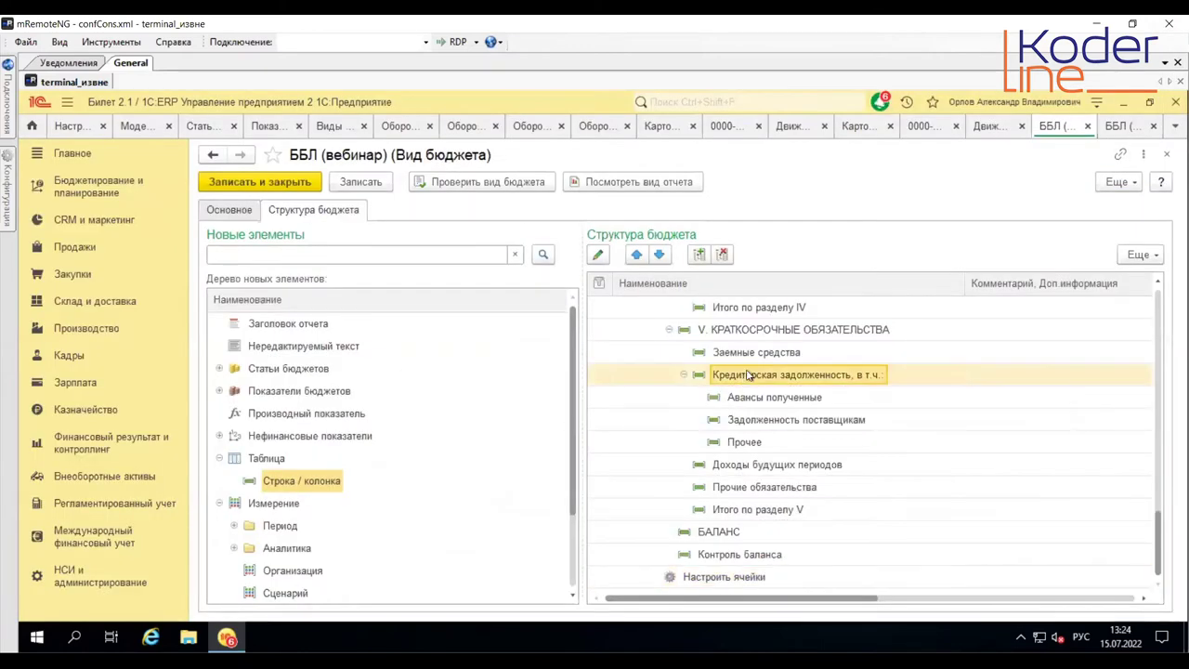
{"action": "scroll", "coordinate": [751, 374], "scroll_direction": "up", "scroll_amount": 15}
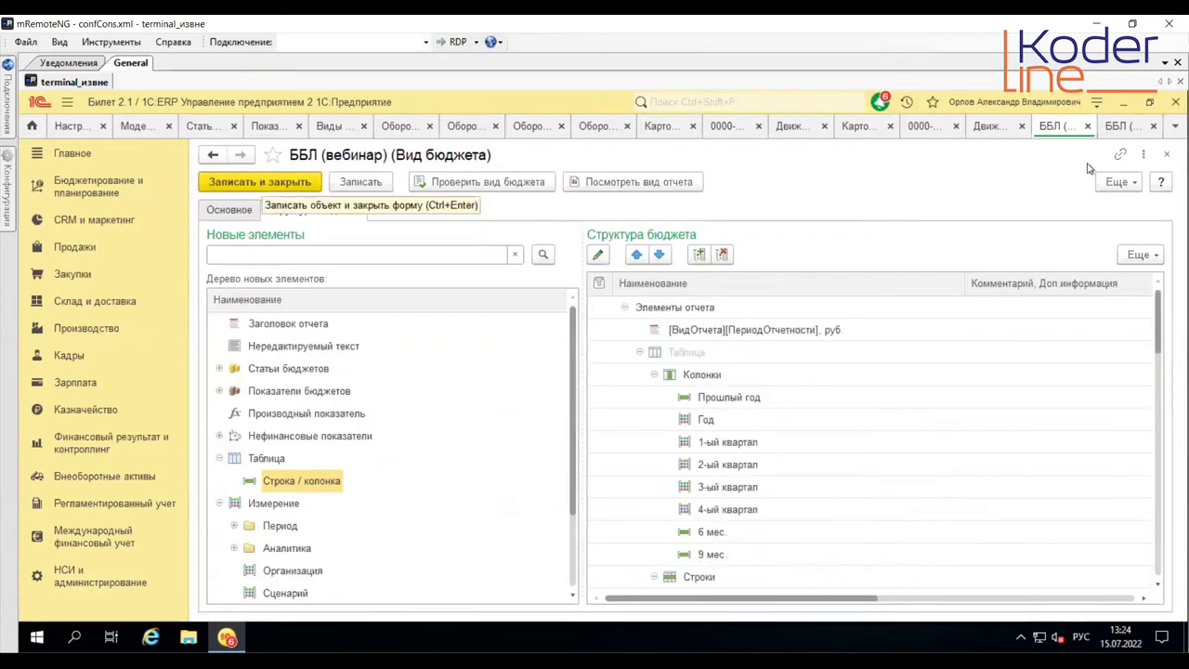
{"action": "left_click", "coordinate": [1167, 155]}
{"action": "left_click", "coordinate": [1153, 125]}
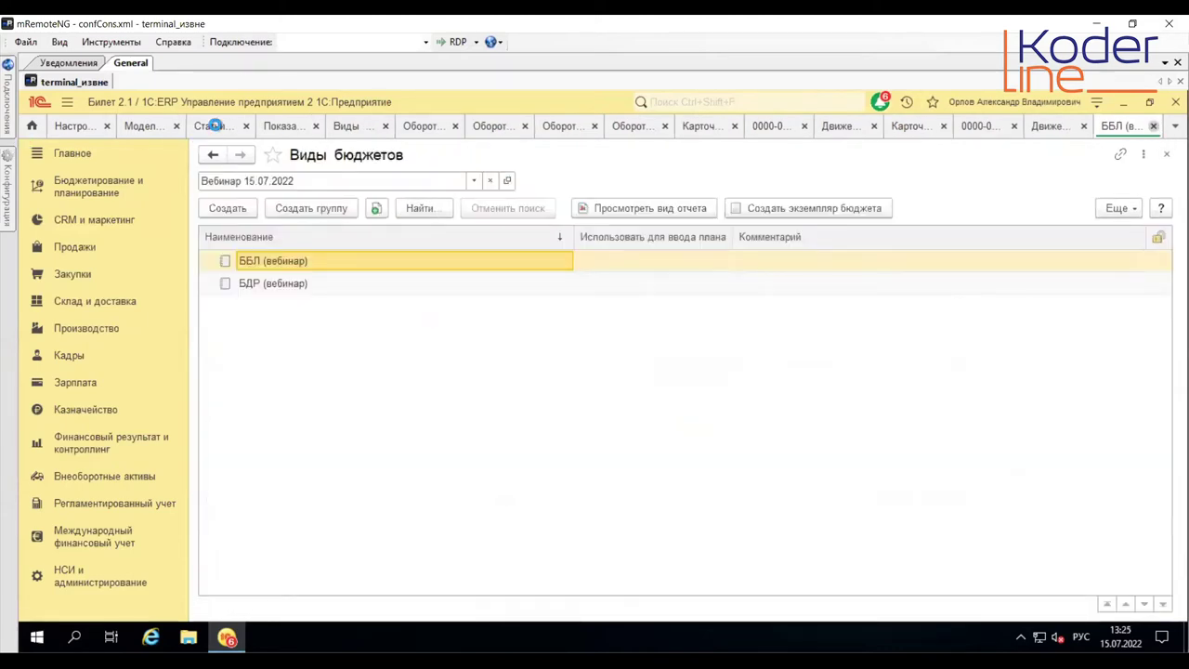
Step: Create the group «Общехозяйственные расходы» inside «Вебинар 15.07» in the list of budget items («Статьи бюджетов»)
{"action": "left_click", "coordinate": [213, 125]}
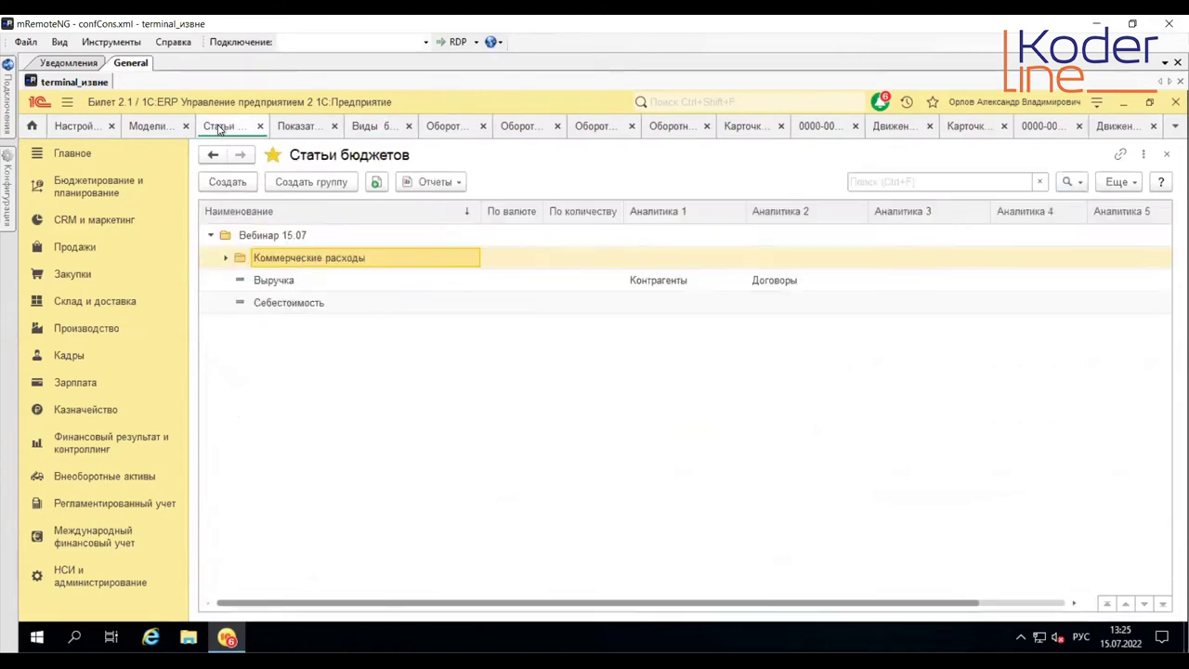
{"action": "left_click", "coordinate": [269, 281]}
{"action": "left_click", "coordinate": [284, 306]}
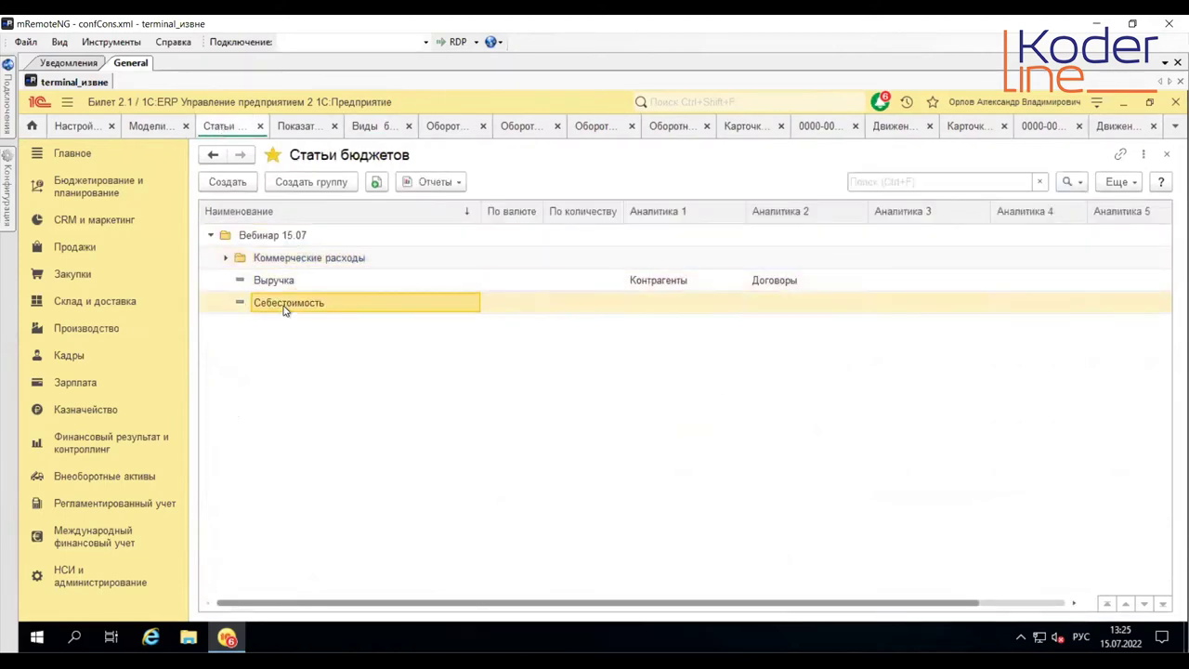
{"action": "left_click", "coordinate": [286, 263]}
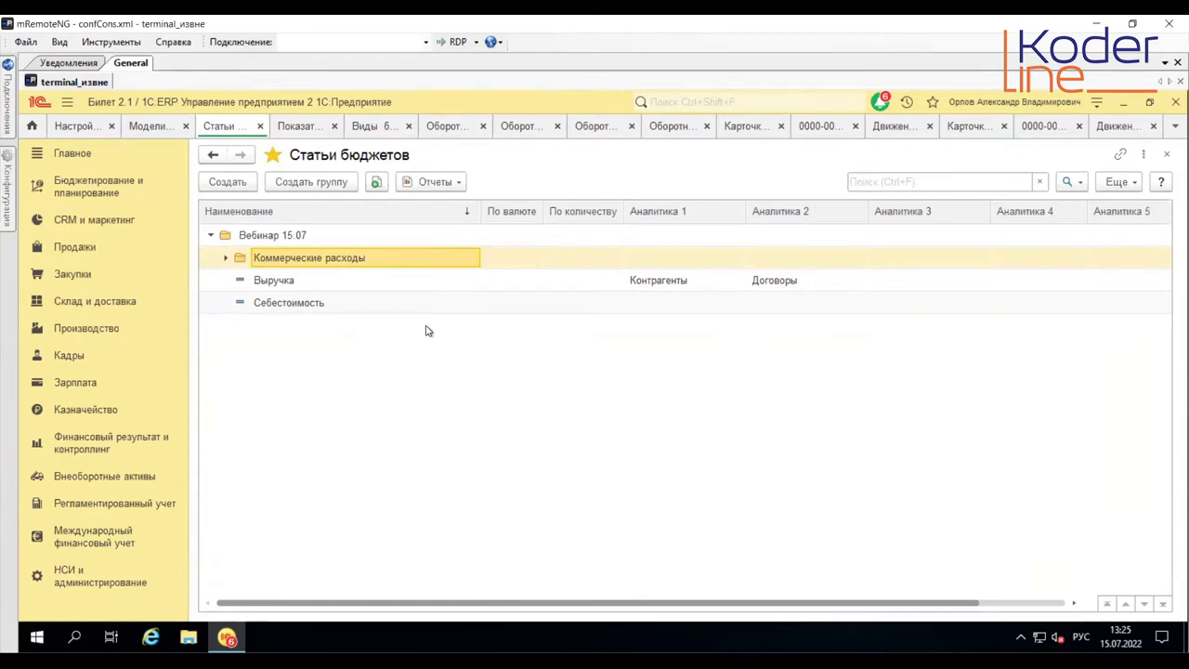
{"action": "left_click", "coordinate": [303, 183]}
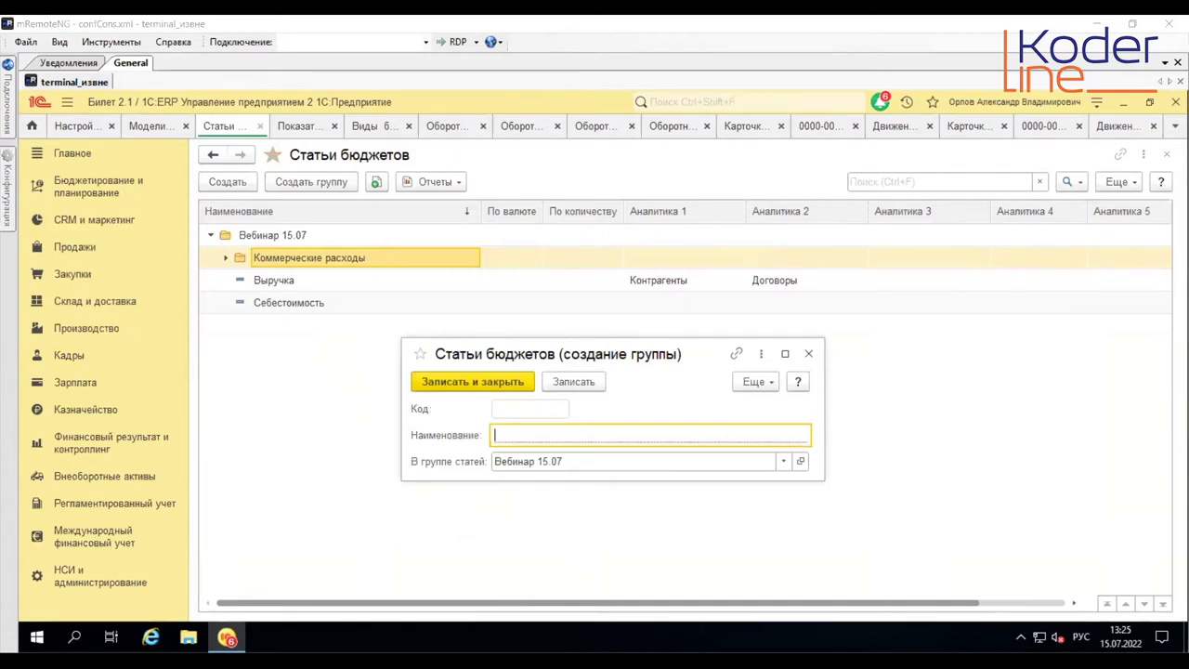
{"action": "type", "text": "Общехозяйственные расходы"}
{"action": "left_click", "coordinate": [514, 388]}
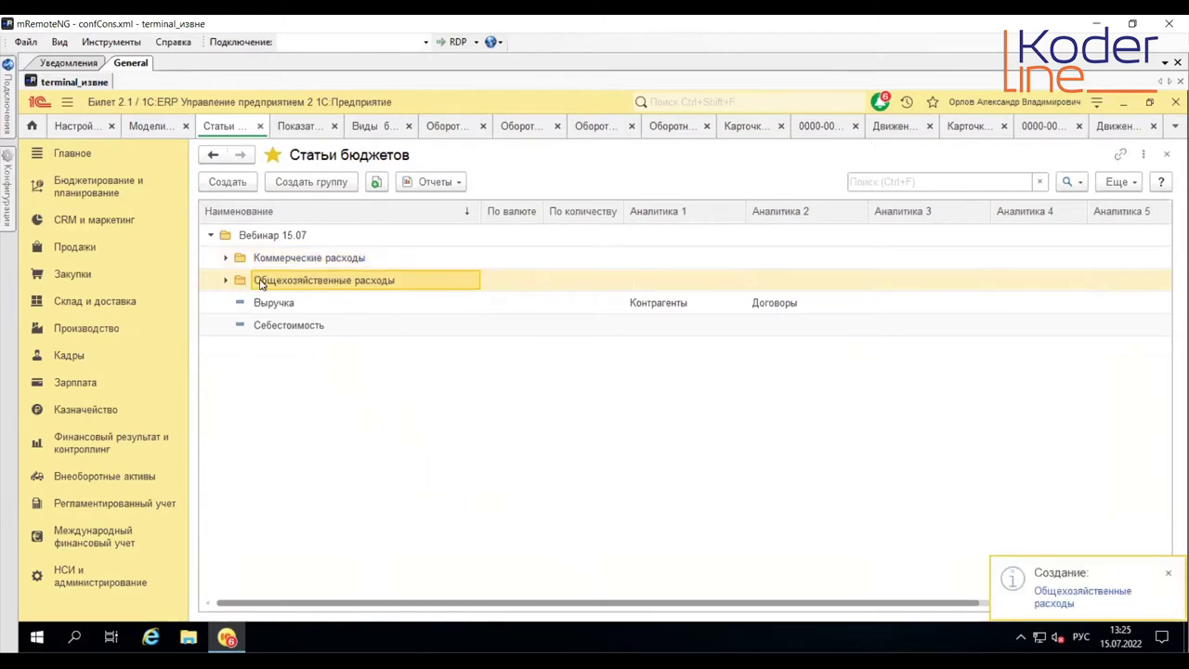
Step: Start a new budget item inside the group «Общехозяйственные расходы»
{"action": "double_click", "coordinate": [260, 281]}
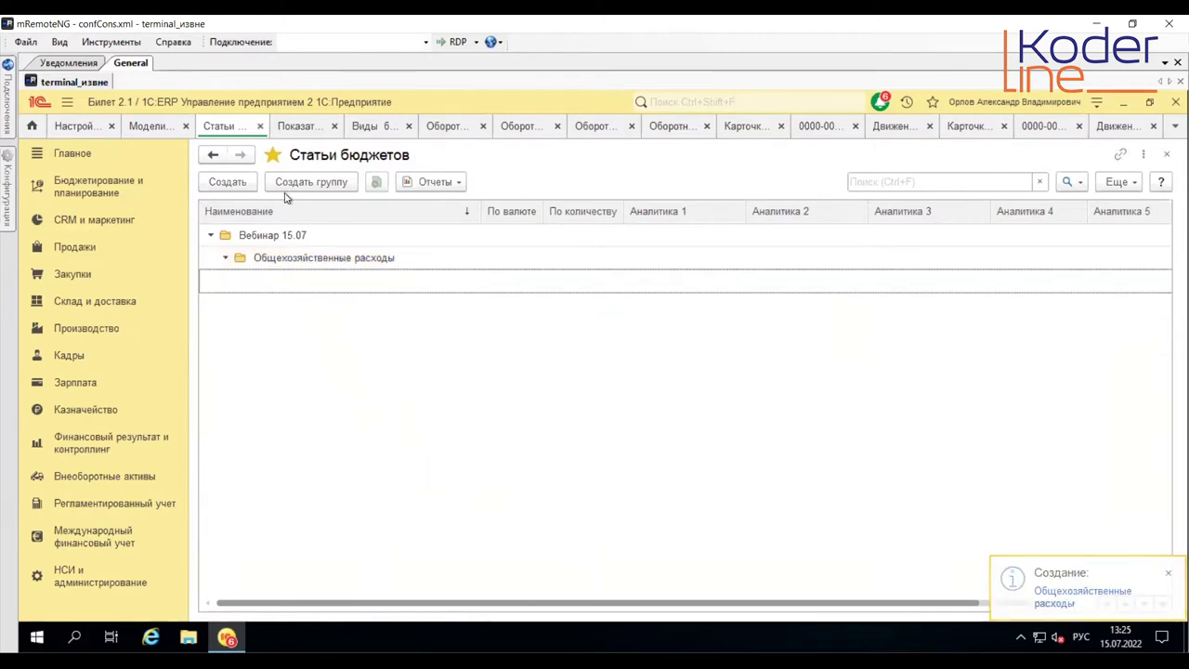
{"action": "left_click", "coordinate": [228, 182]}
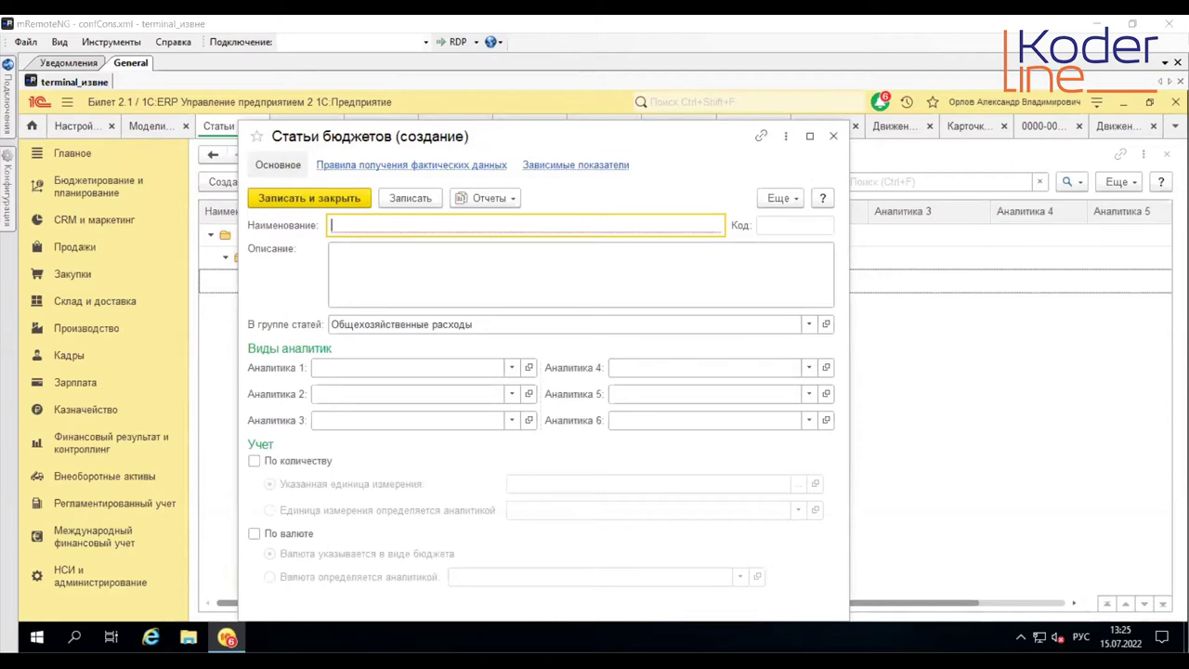
Step: Save a new budget item named "Амортизация" in the group Общехозяйственные расходы and open its rules for obtaining actual data
{"action": "type", "text": "Амортизация"}
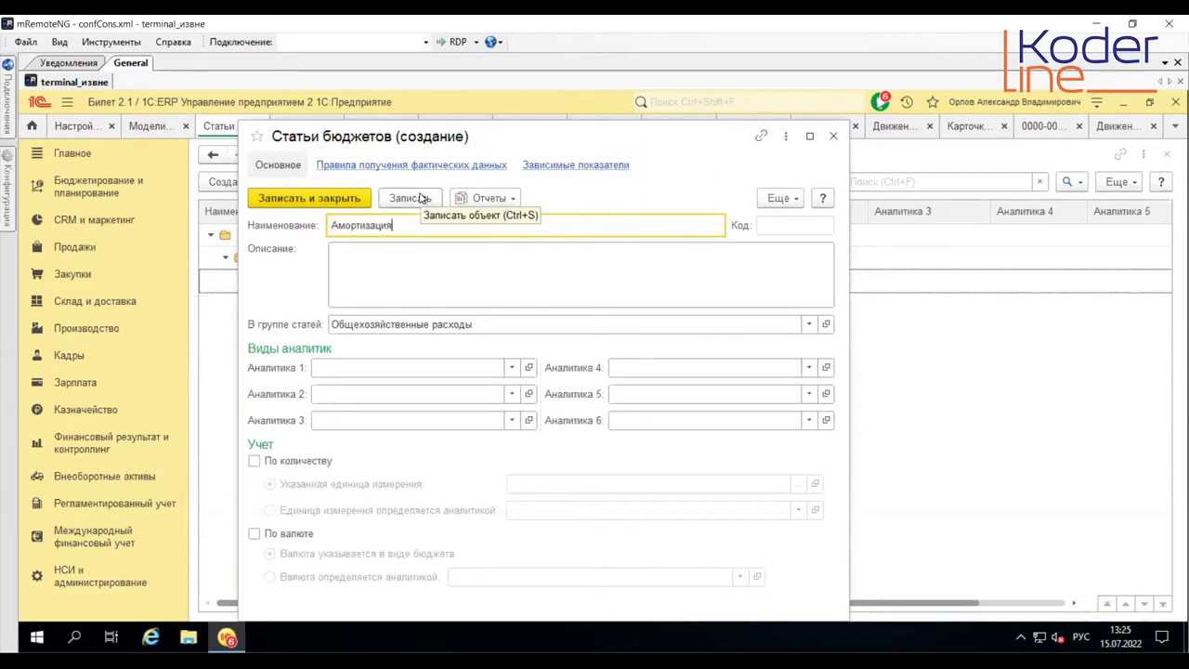
{"action": "key", "text": "Tab"}
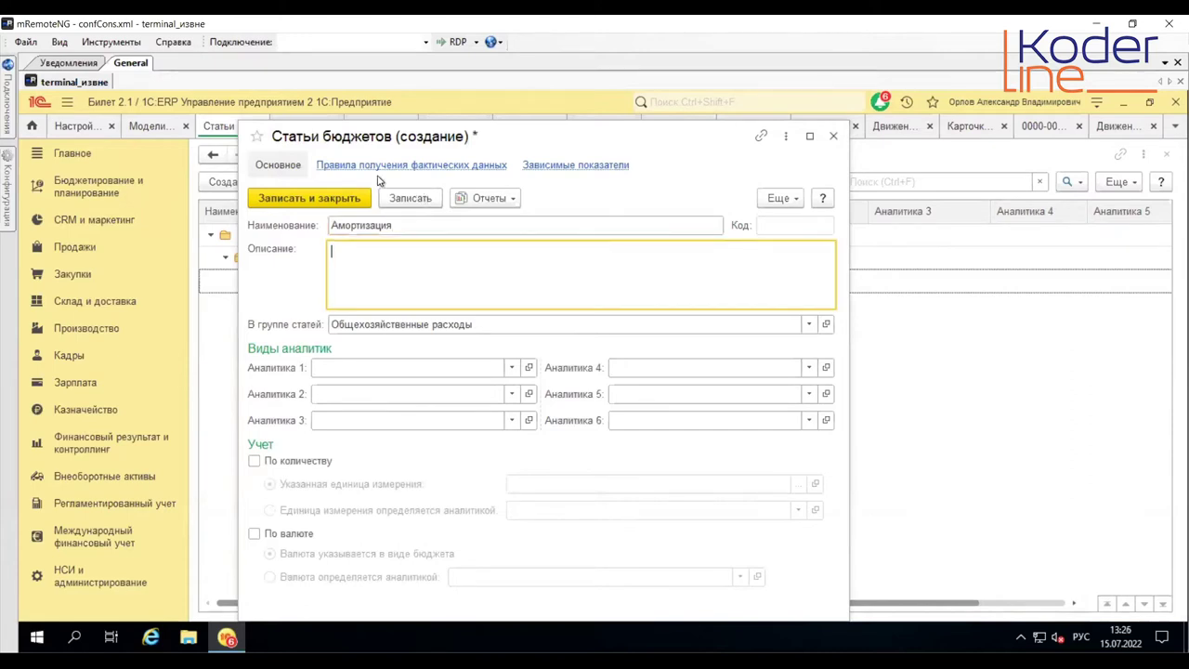
{"action": "left_click", "coordinate": [412, 199]}
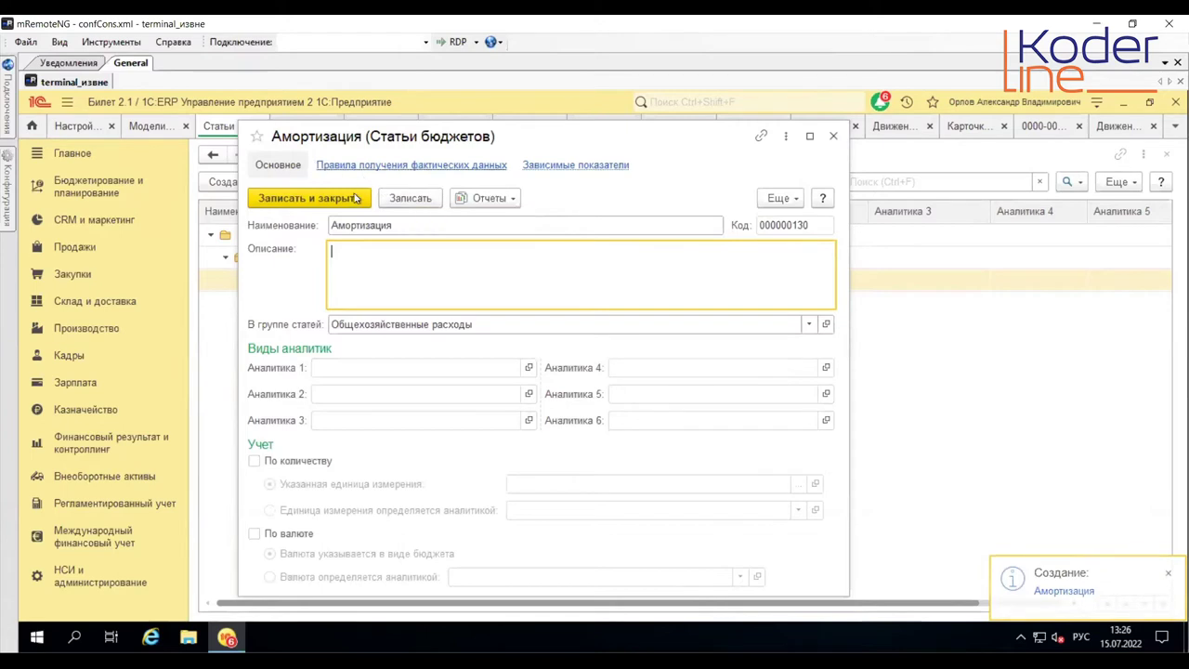
{"action": "left_click", "coordinate": [388, 166]}
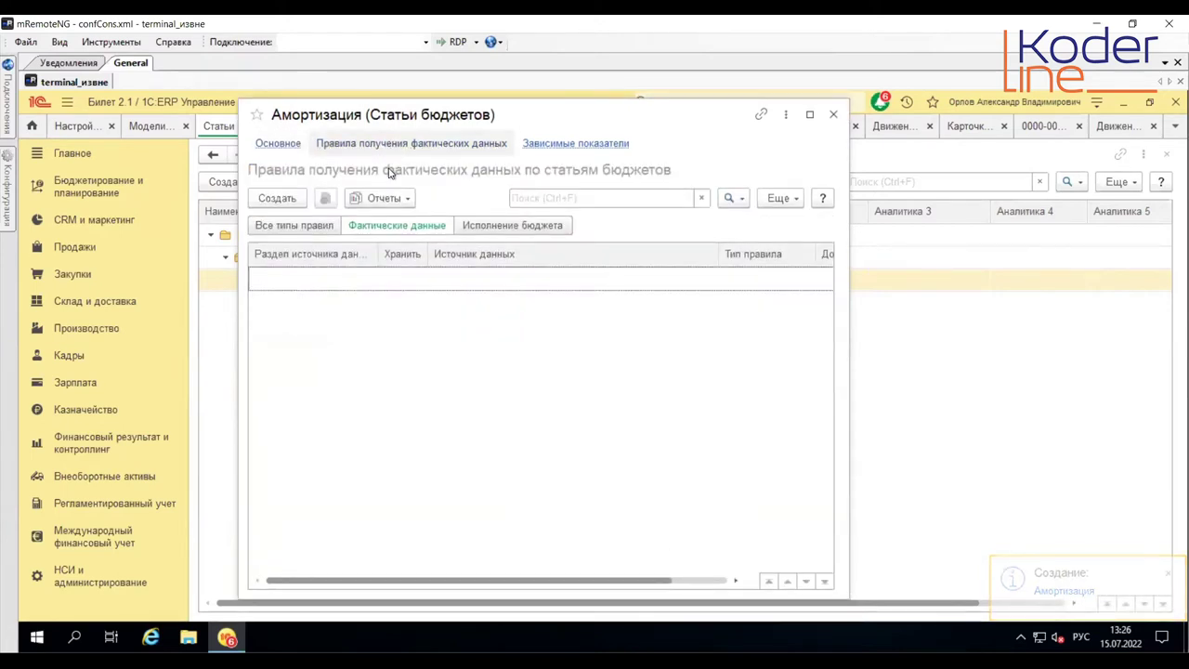
{"action": "left_click_drag", "start_coordinate": [549, 117], "coordinate": [401, 109]}
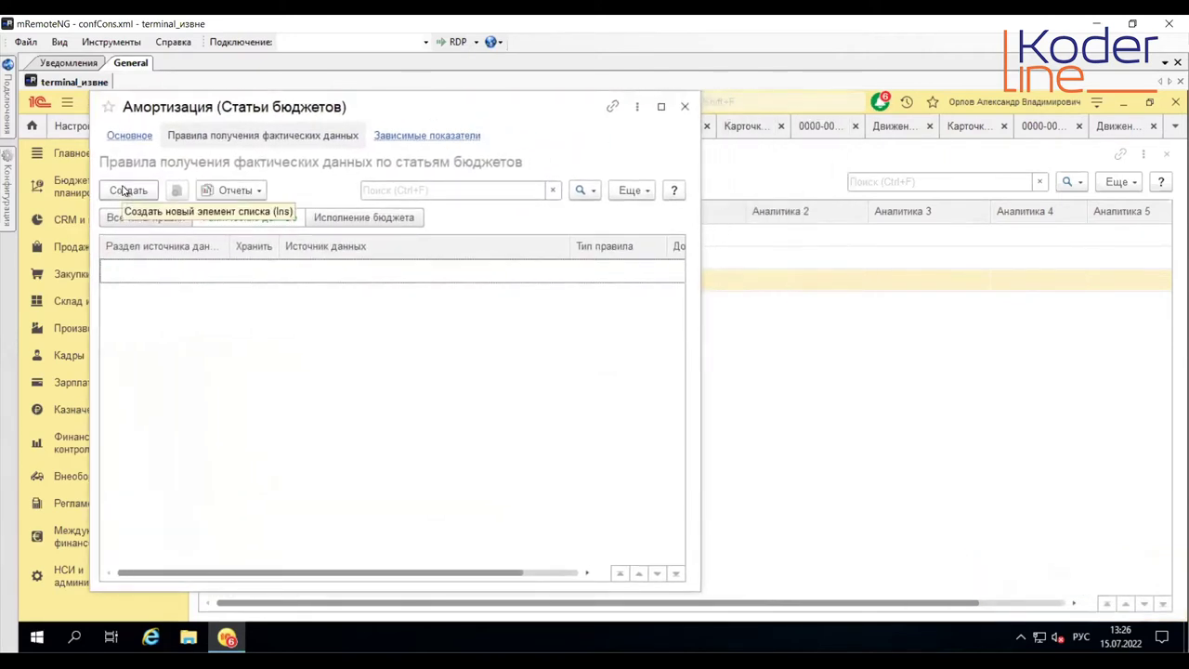
{"action": "left_click", "coordinate": [123, 189]}
{"action": "left_click", "coordinate": [514, 263]}
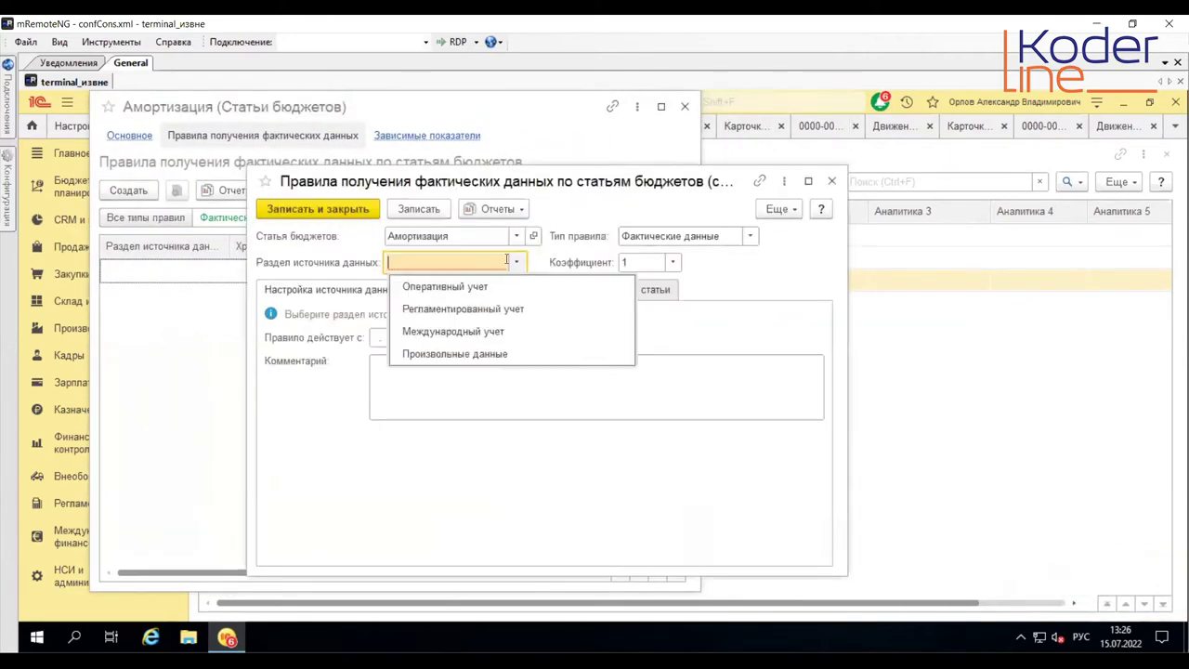
{"action": "left_click", "coordinate": [484, 286]}
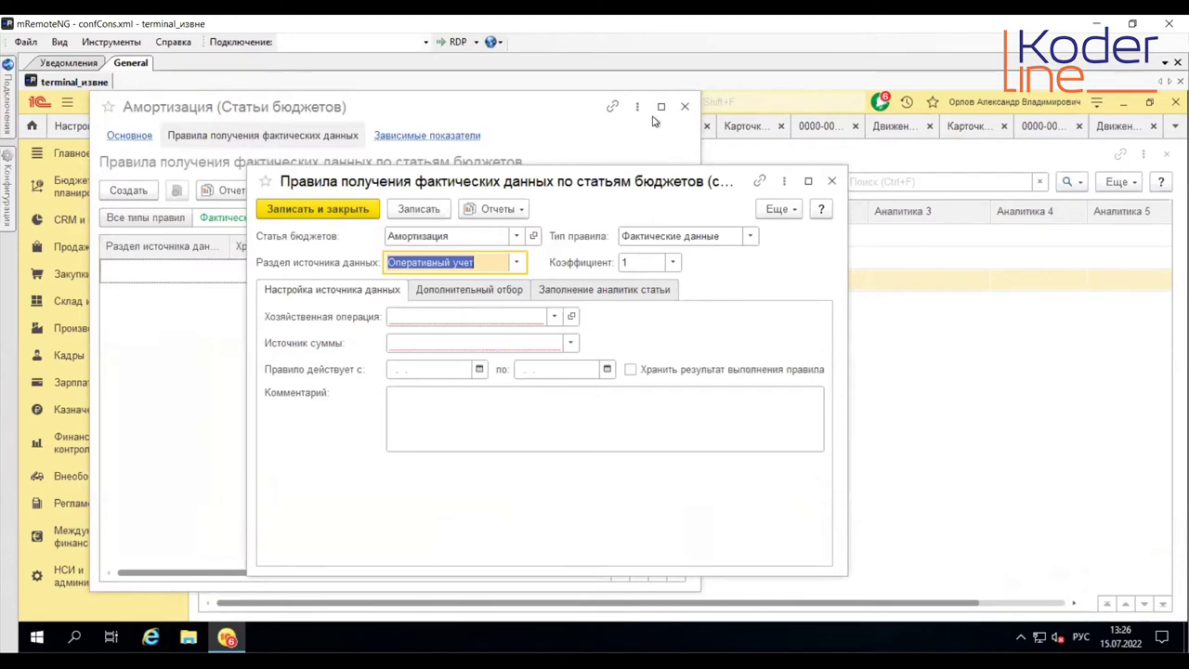
{"action": "left_click", "coordinate": [535, 237]}
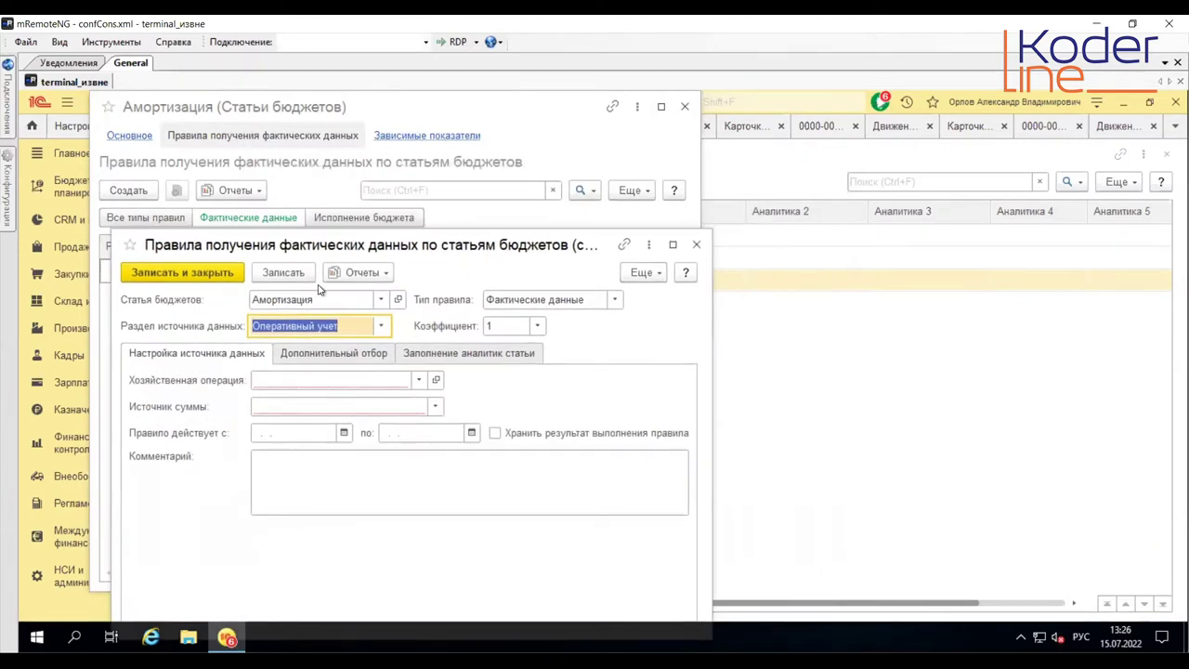
{"action": "left_click", "coordinate": [696, 244]}
{"action": "left_click", "coordinate": [461, 474]}
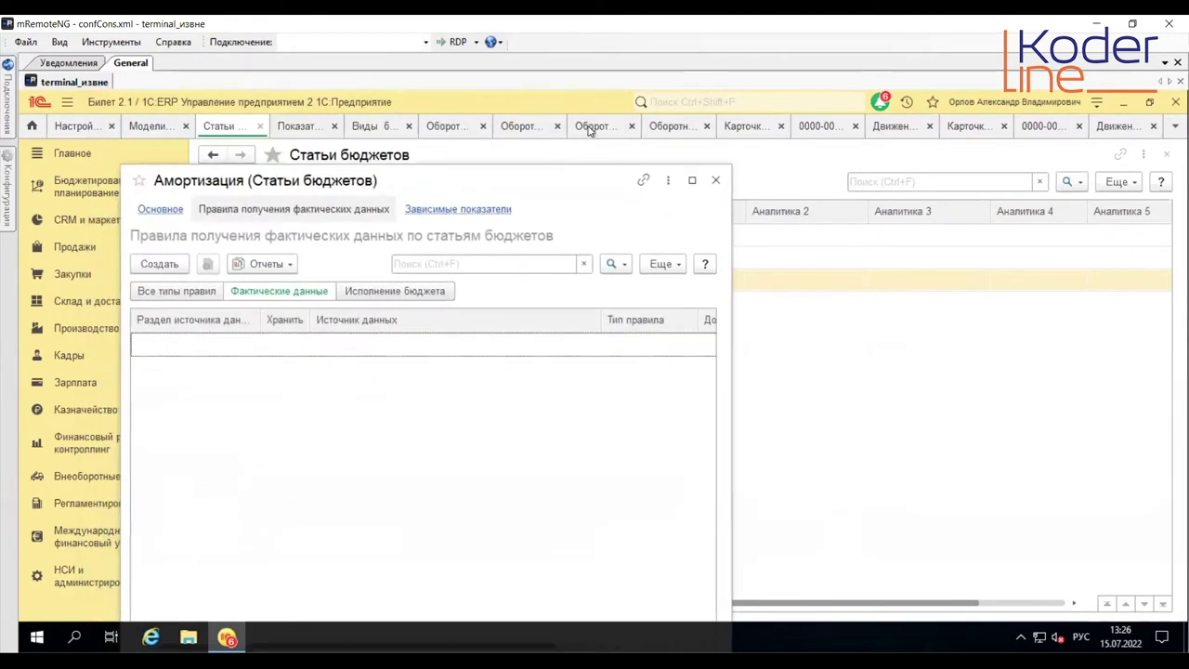
Step: In the account 26 turnover sheet, drill into the debit turnover of Амортизация транспортных средств (управленч.) to view its account card
{"action": "left_click", "coordinate": [591, 127]}
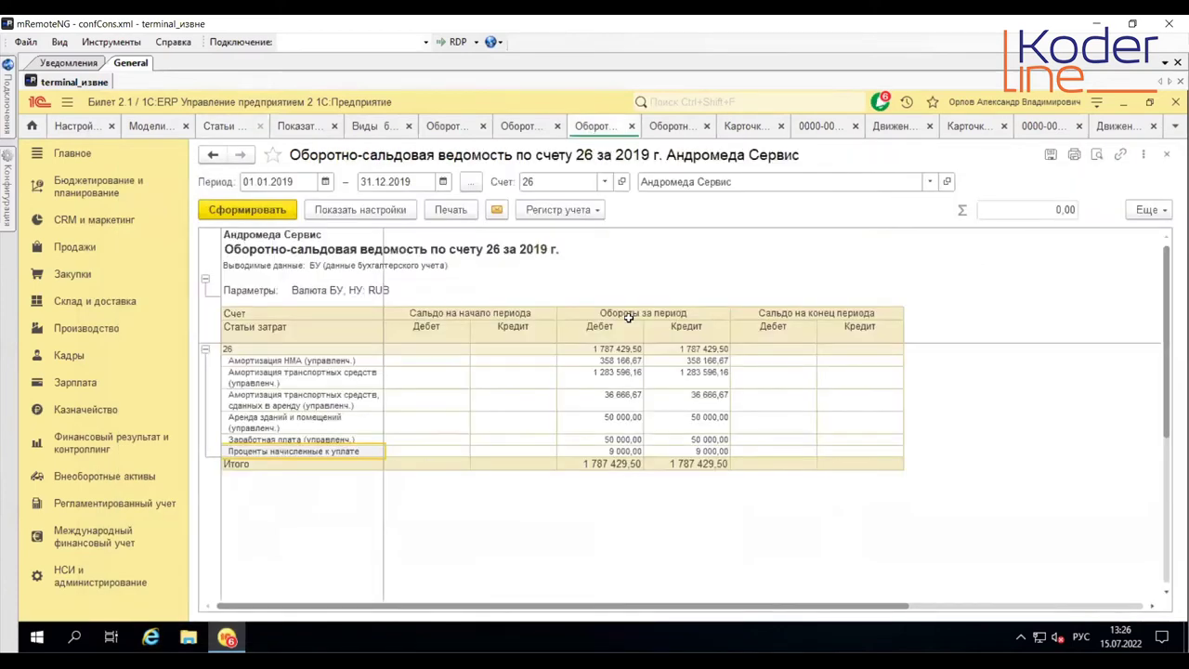
{"action": "left_click_drag", "start_coordinate": [279, 361], "coordinate": [290, 393]}
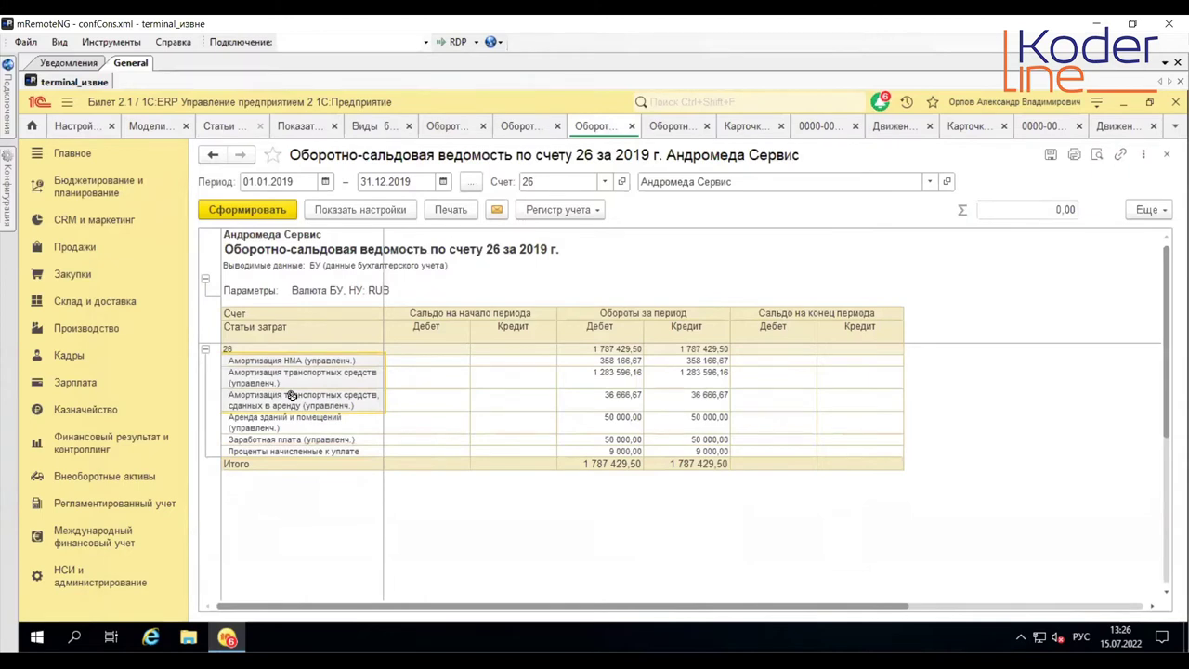
{"action": "left_click", "coordinate": [618, 376]}
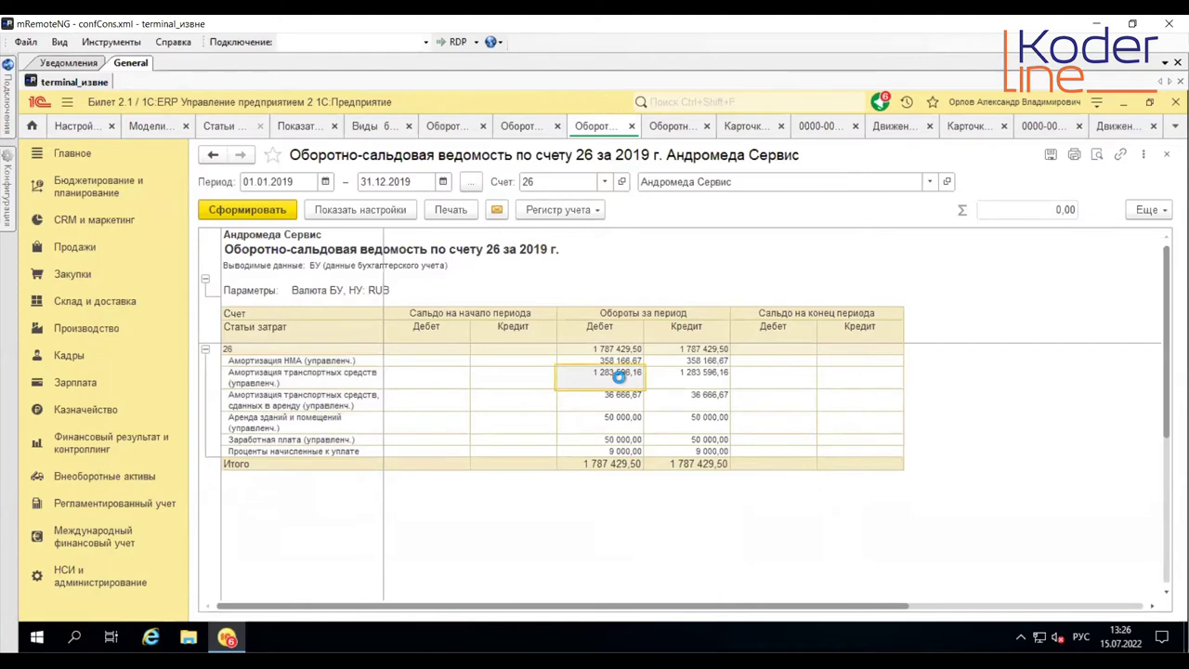
{"action": "double_click", "coordinate": [618, 375]}
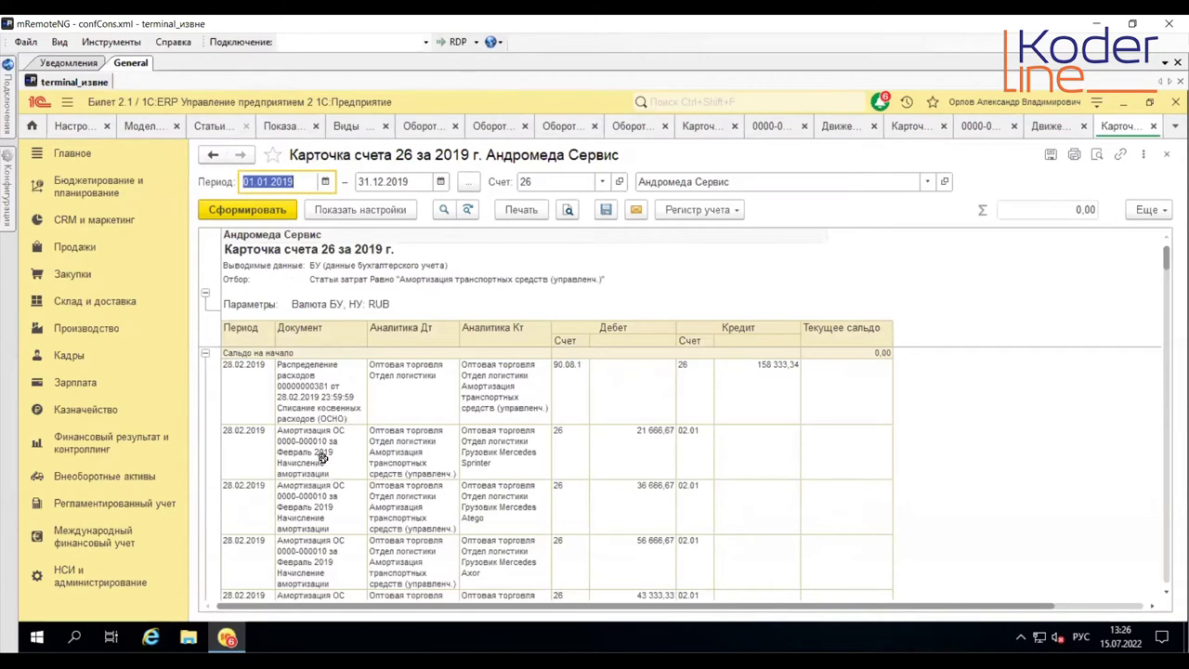
Step: Open the Амортизация ОС document for February 2019 from the account card and generate its Движения документа report
{"action": "left_click", "coordinate": [322, 457]}
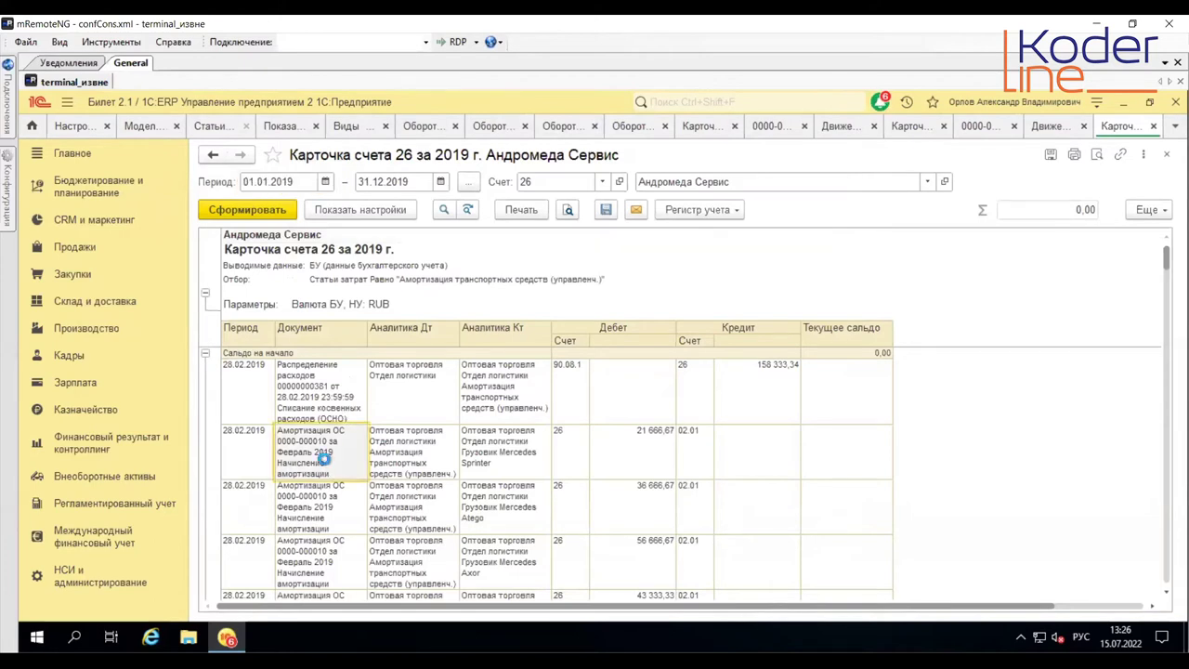
{"action": "key", "text": "Return"}
{"action": "left_click", "coordinate": [545, 218]}
{"action": "left_click", "coordinate": [595, 267]}
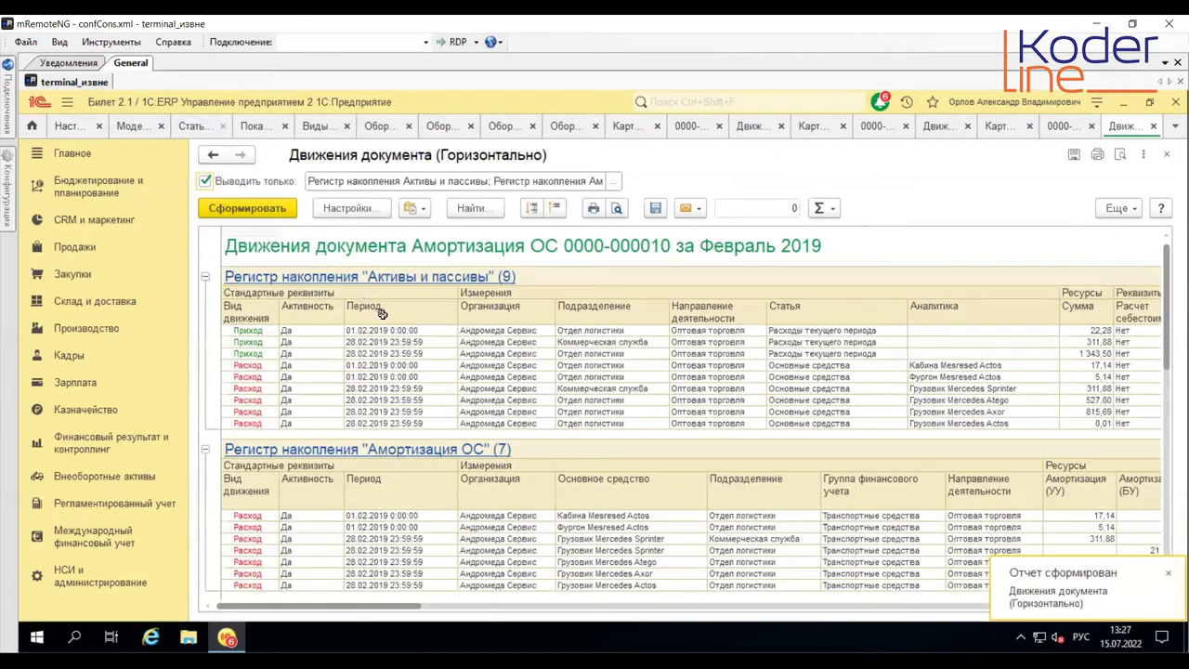
Step: Examine the depreciation document's movements in the Активы и пассивы, Амортизация ОС and Прочие расходы registers, and close the report
{"action": "scroll", "coordinate": [573, 454], "scroll_direction": "down", "scroll_amount": 3}
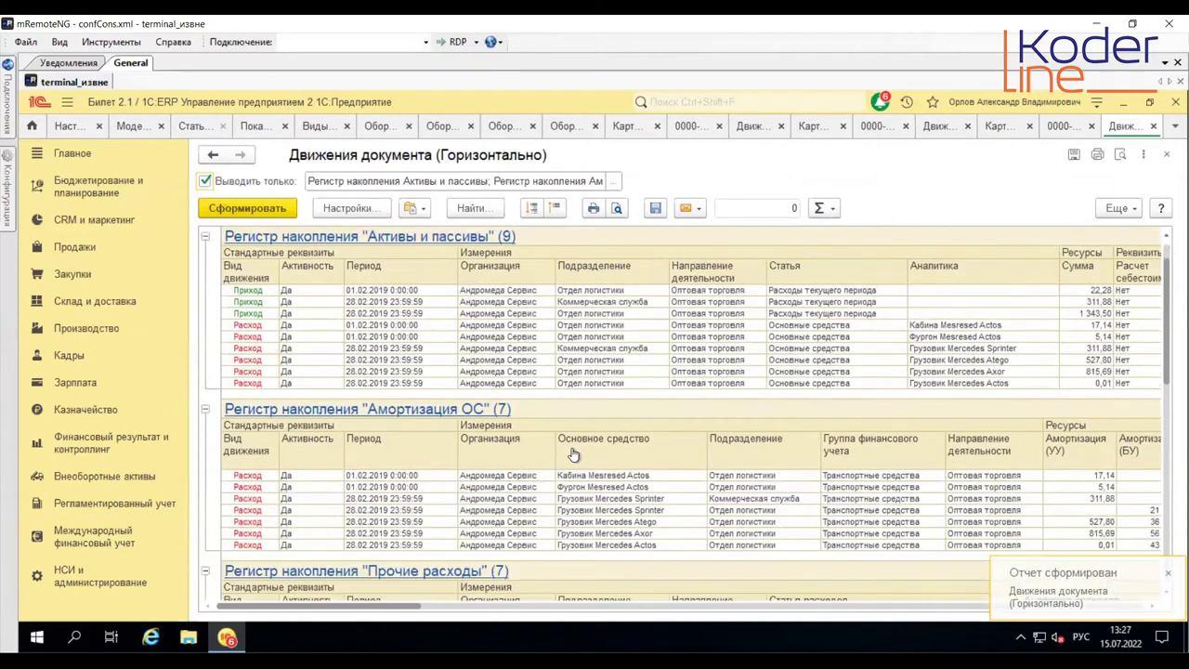
{"action": "scroll", "coordinate": [573, 455], "scroll_direction": "down", "scroll_amount": 4}
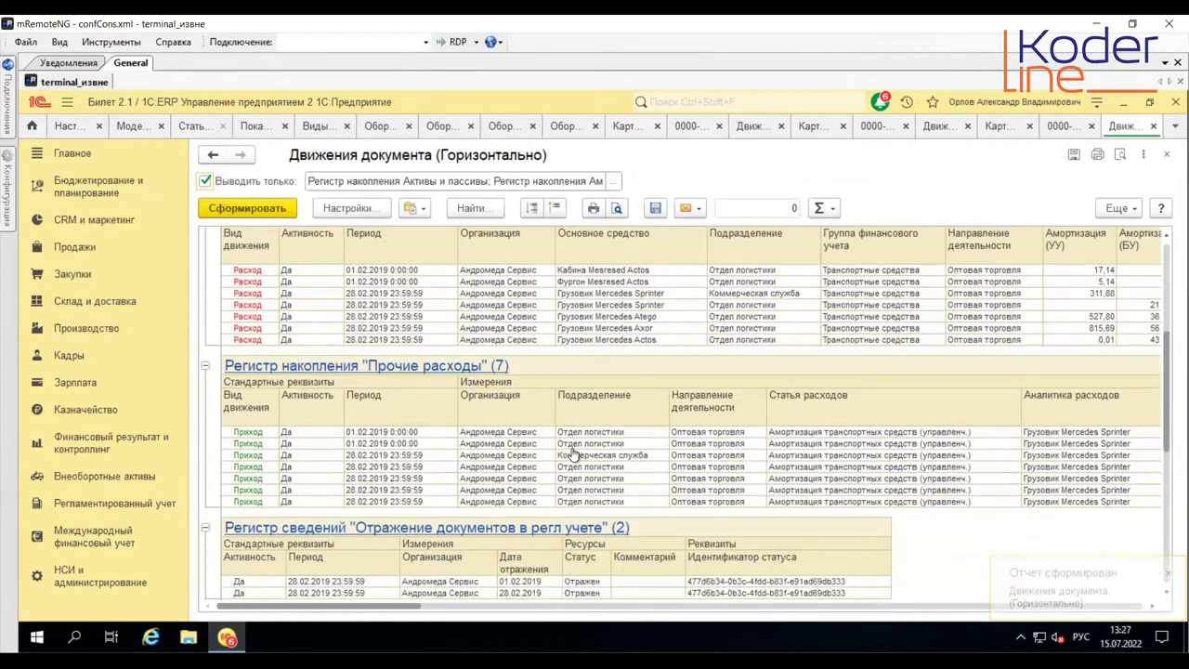
{"action": "scroll", "coordinate": [573, 454], "scroll_direction": "down", "scroll_amount": 2}
{"action": "scroll", "coordinate": [571, 447], "scroll_direction": "up", "scroll_amount": 4}
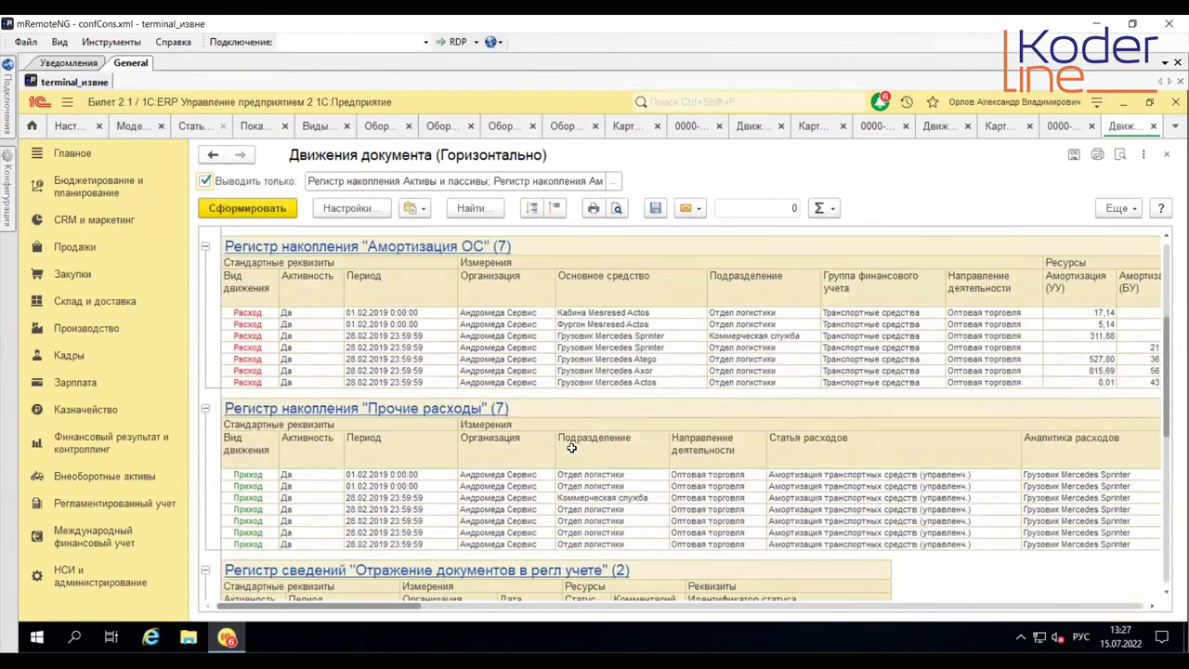
{"action": "scroll", "coordinate": [571, 447], "scroll_direction": "up", "scroll_amount": 5}
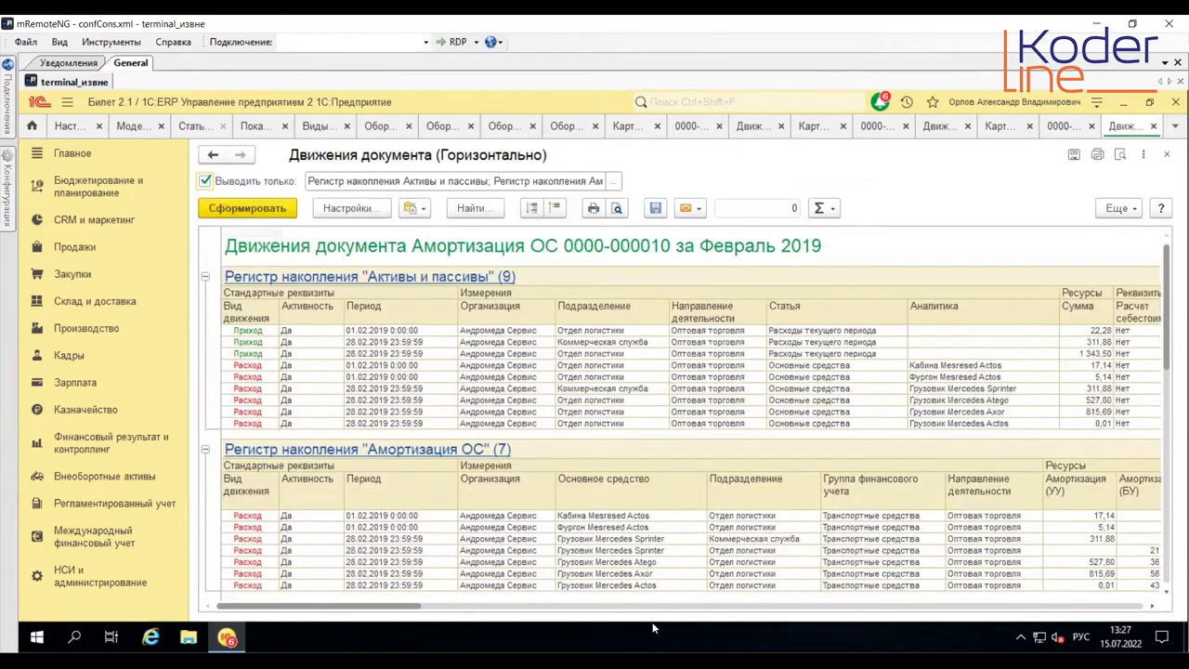
{"action": "left_click_drag", "start_coordinate": [380, 613], "coordinate": [590, 480]}
{"action": "scroll", "coordinate": [590, 479], "scroll_direction": "down", "scroll_amount": 3}
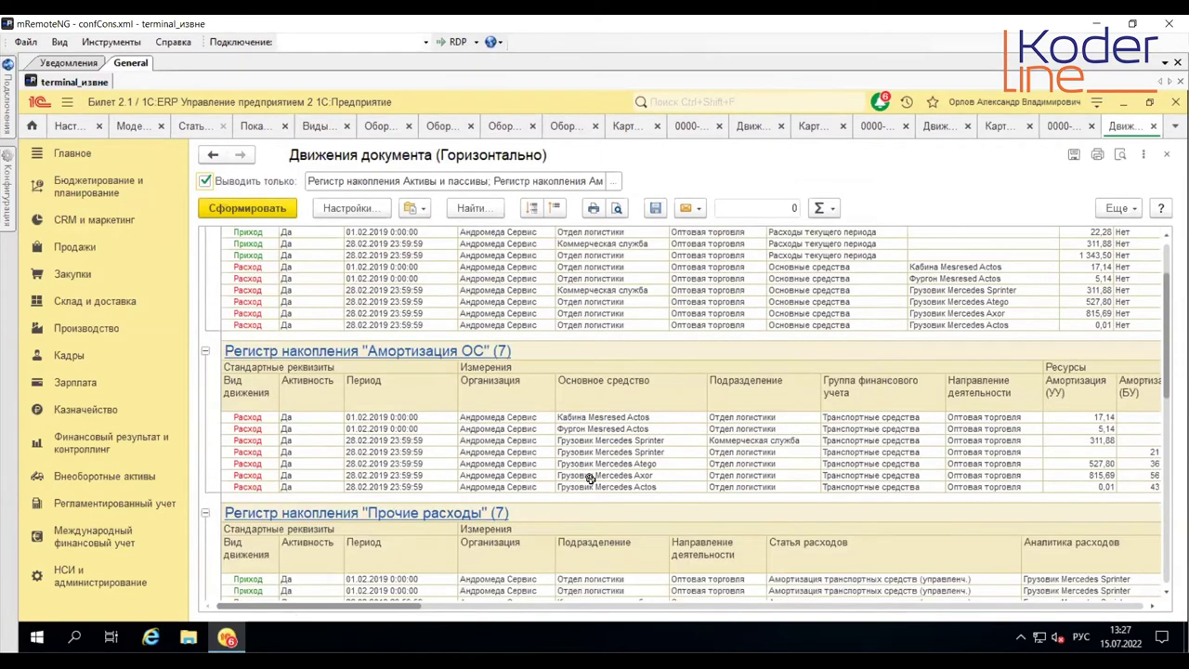
{"action": "scroll", "coordinate": [590, 480], "scroll_direction": "down", "scroll_amount": 3}
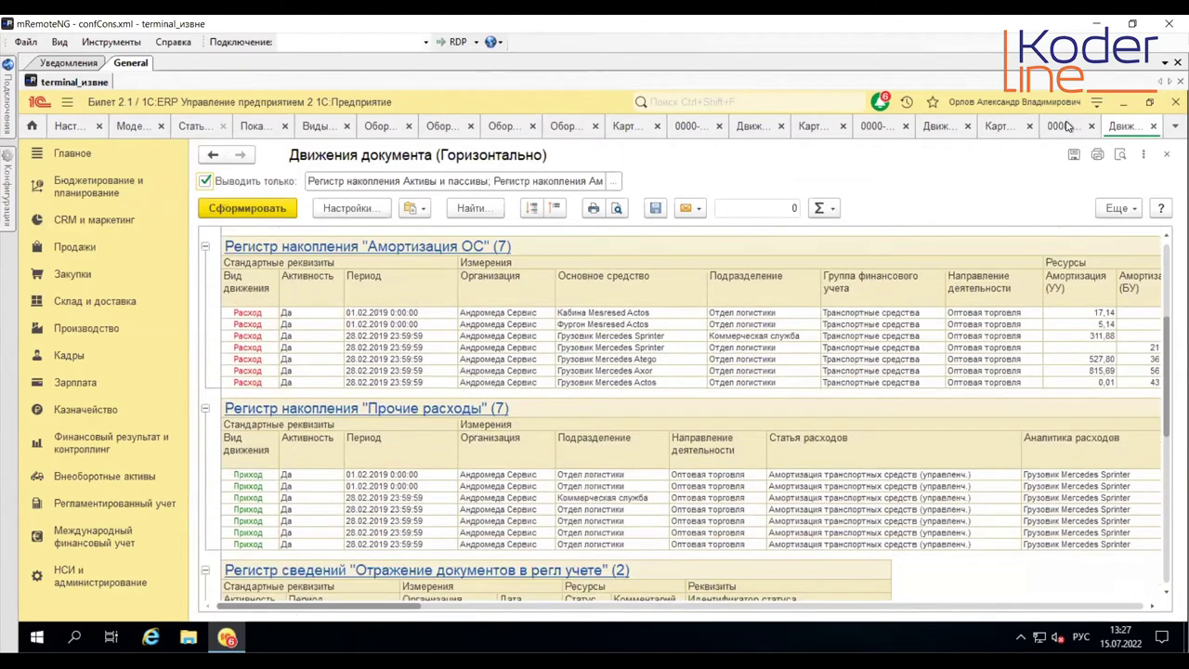
{"action": "left_click", "coordinate": [1153, 126]}
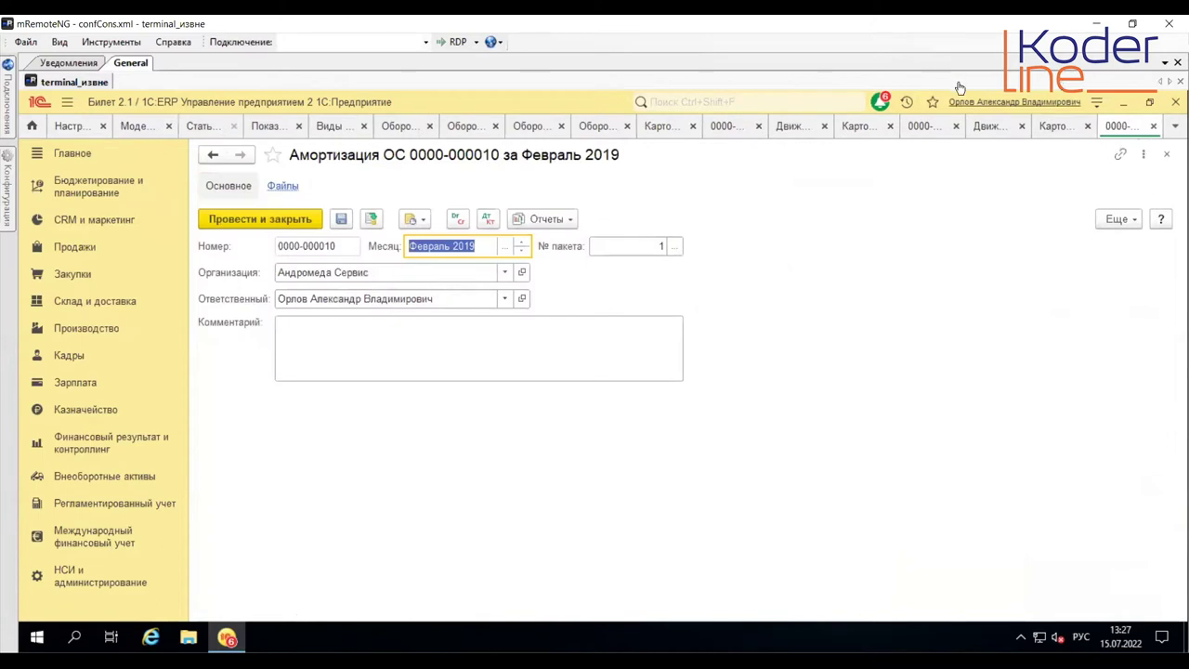
Step: Start a new actual-data rule for the budget item Амортизация with the data source section Оперативный учет
{"action": "left_click", "coordinate": [219, 127]}
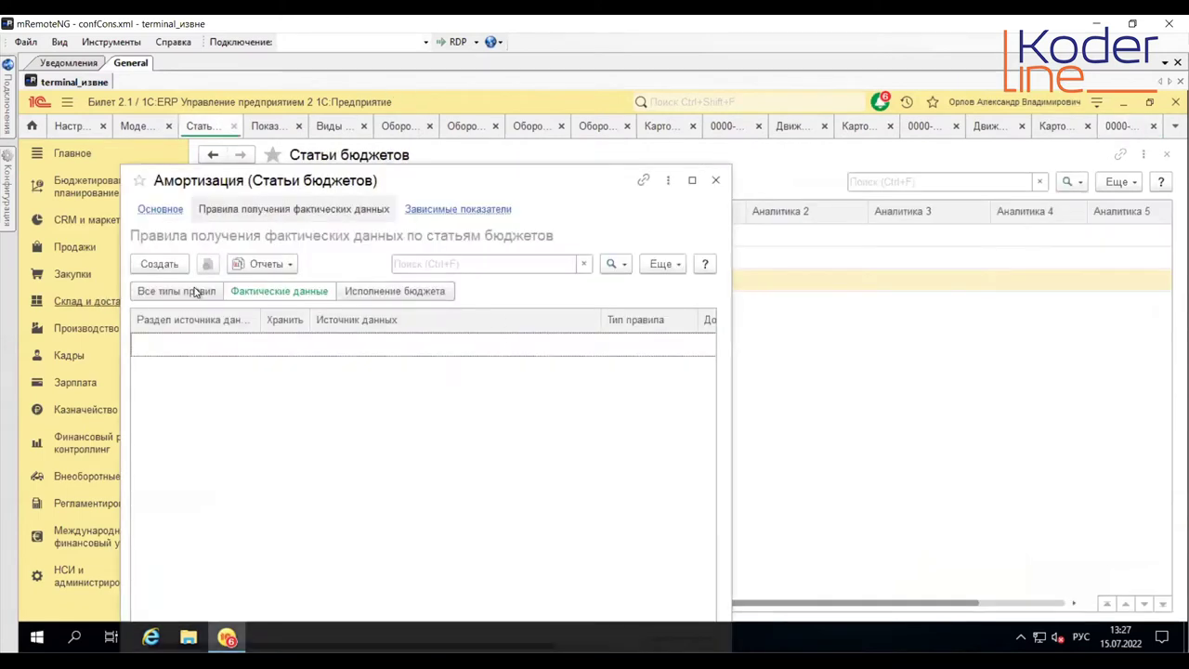
{"action": "left_click", "coordinate": [381, 307]}
{"action": "left_click", "coordinate": [297, 332]}
Step: Set the rule's business operation to Амортизация ОС and its amount source to Сумма
{"action": "left_click", "coordinate": [346, 365]}
{"action": "key", "text": "Escape"}
{"action": "key", "text": "F4"}
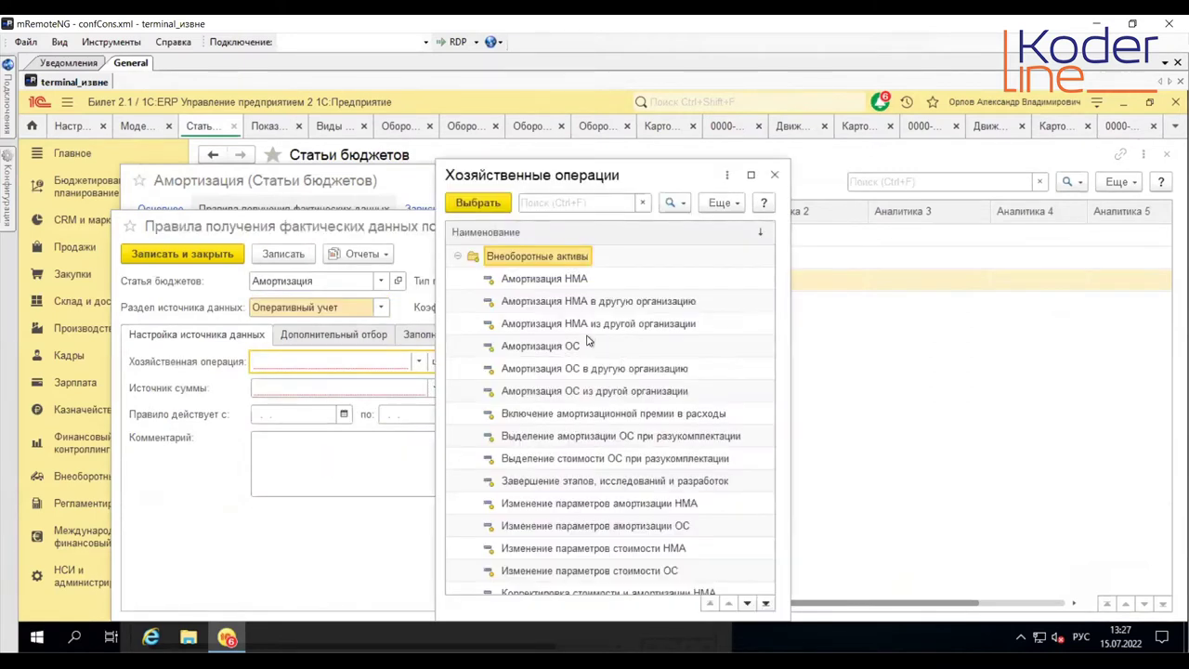
{"action": "left_click", "coordinate": [586, 346]}
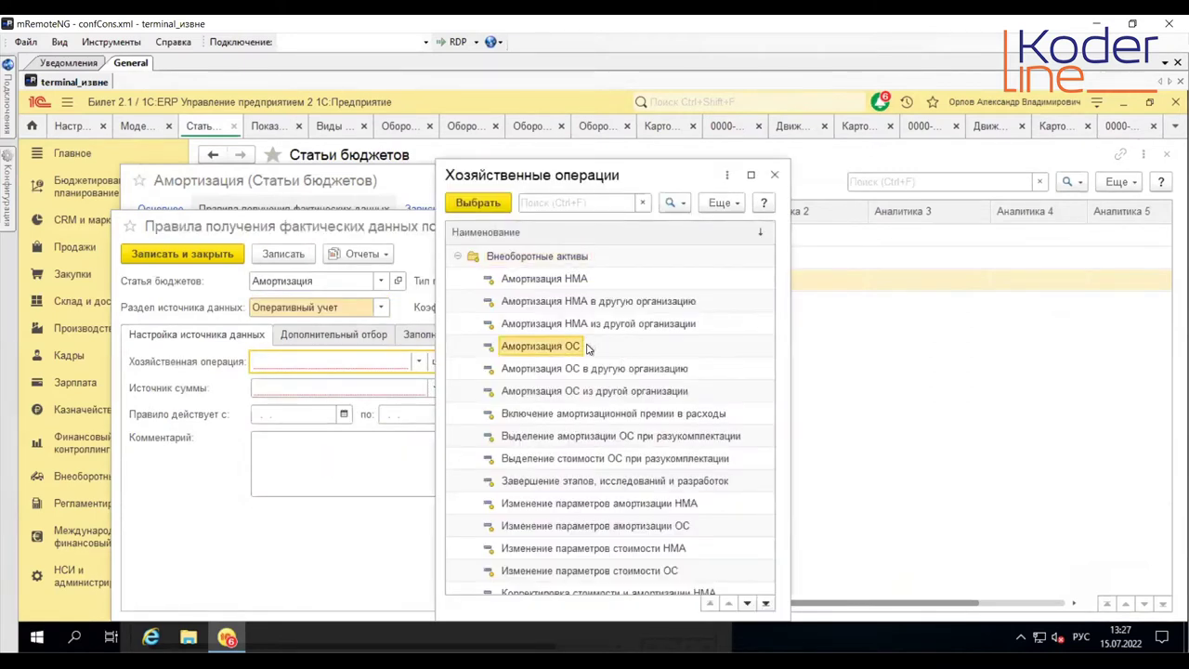
{"action": "double_click", "coordinate": [525, 345]}
{"action": "left_click", "coordinate": [337, 387]}
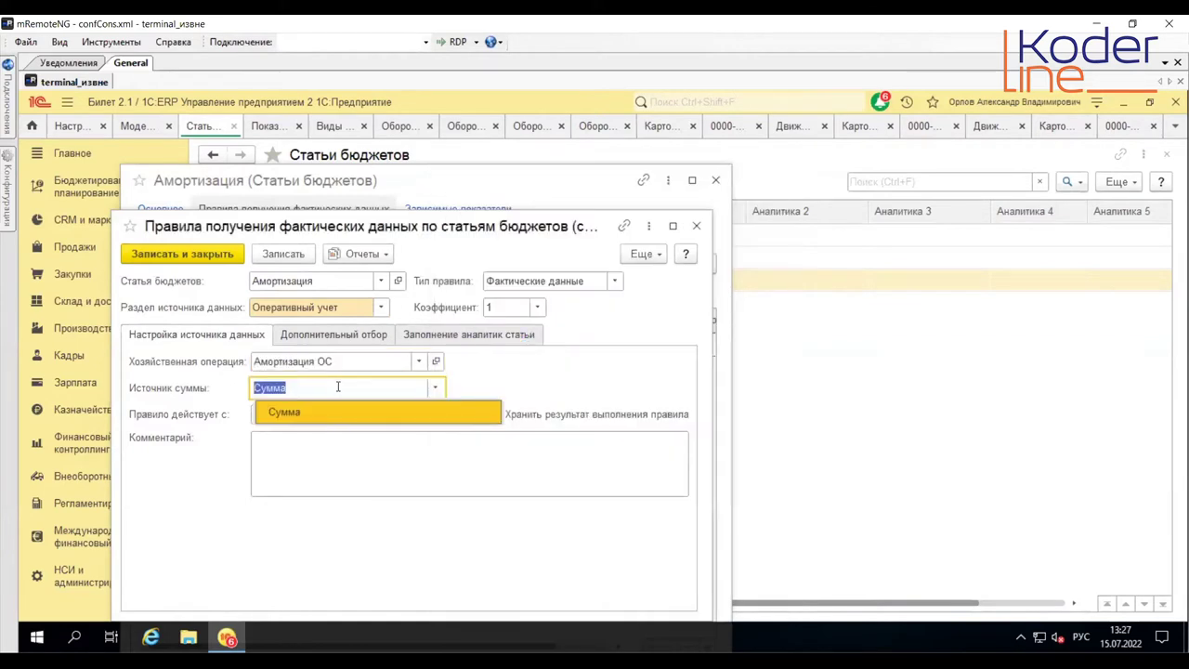
Step: Add a new blank condition to the rule's additional filter
{"action": "left_click", "coordinate": [351, 335]}
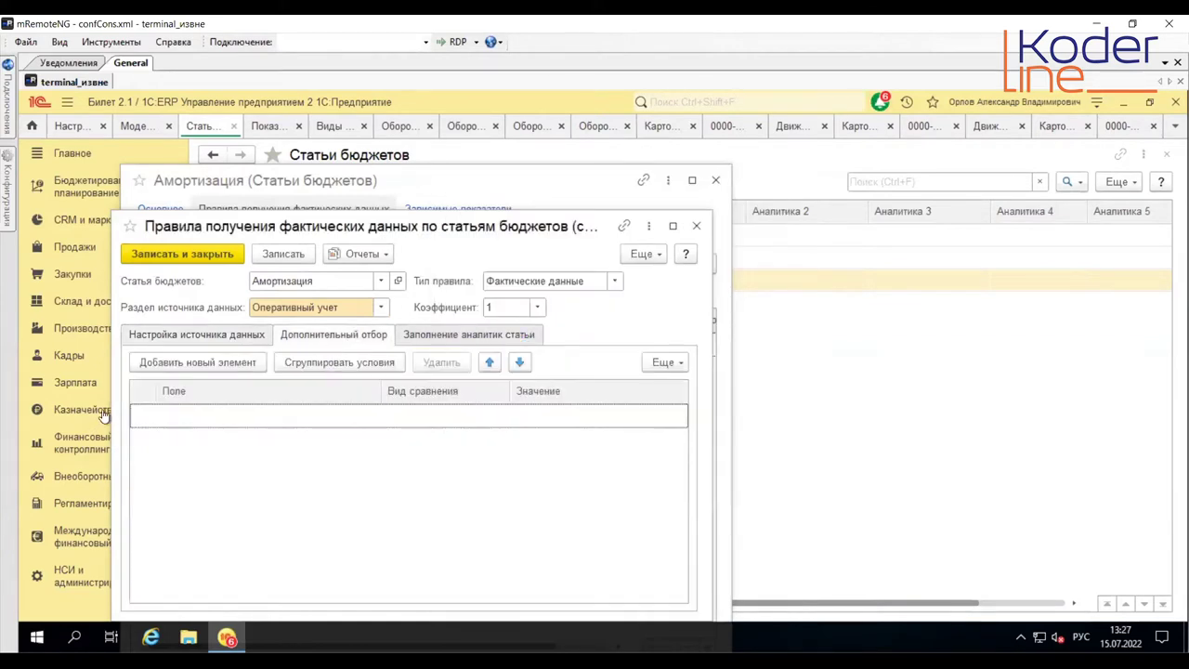
{"action": "left_click", "coordinate": [221, 368]}
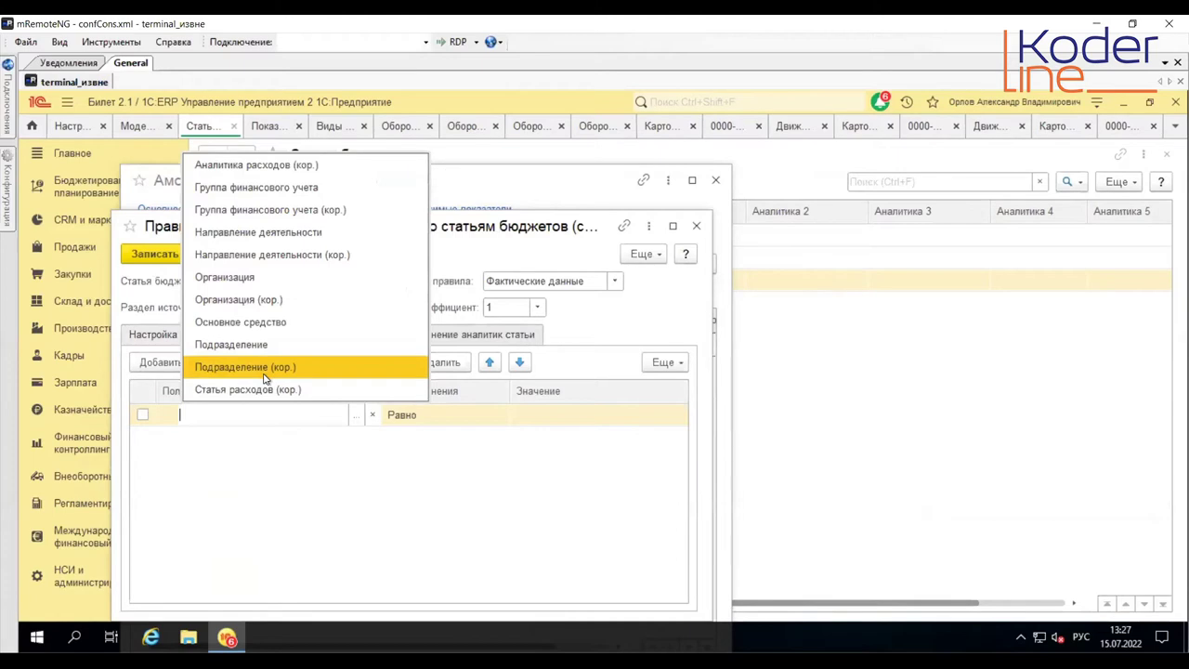
{"action": "key", "text": "Escape"}
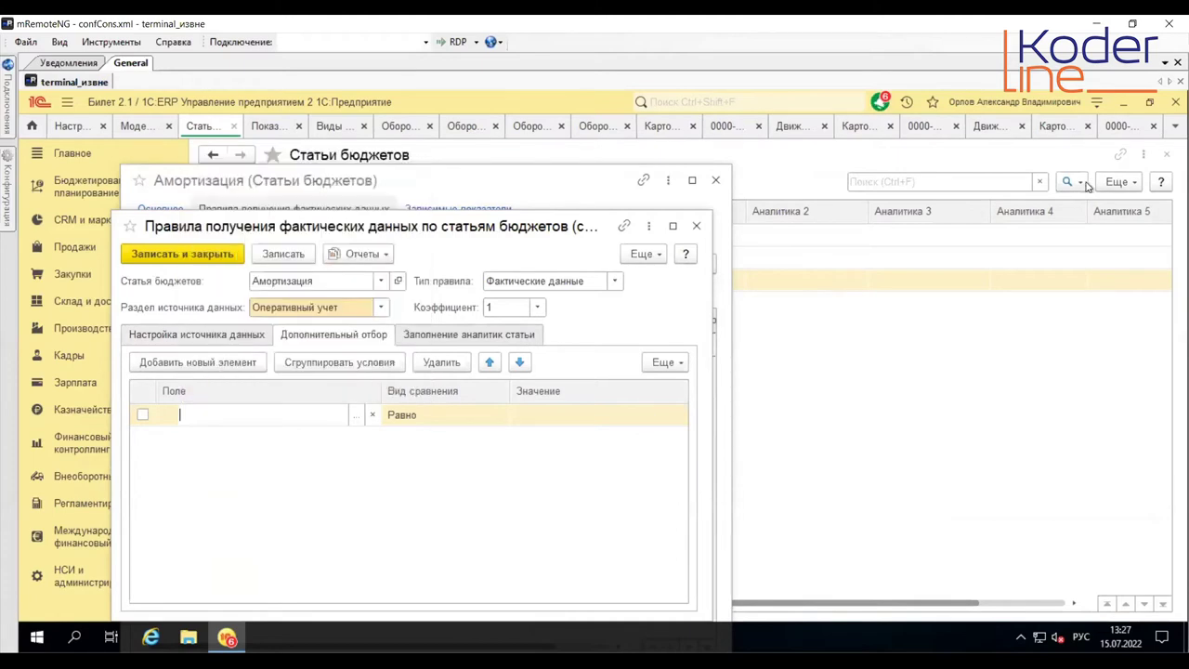
Step: Regenerate the movements report for the February 2019 depreciation document and check the Кор. статья расходов column in the Амортизация ОС register
{"action": "left_click", "coordinate": [1130, 127]}
{"action": "left_click", "coordinate": [549, 220]}
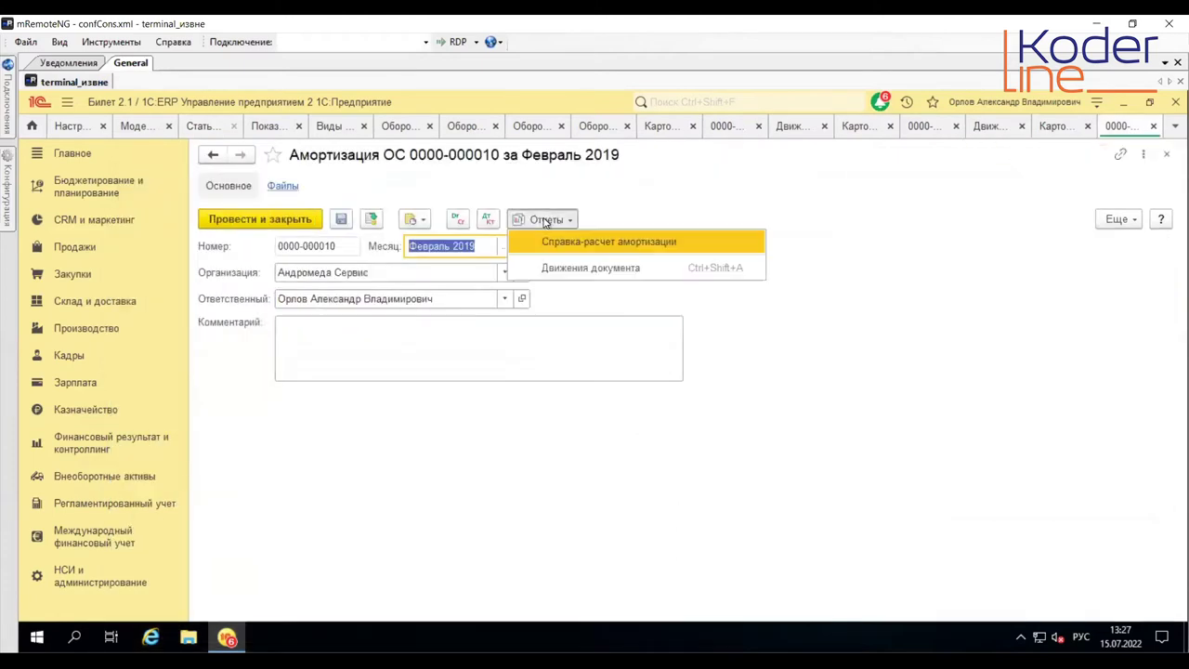
{"action": "left_click", "coordinate": [567, 267]}
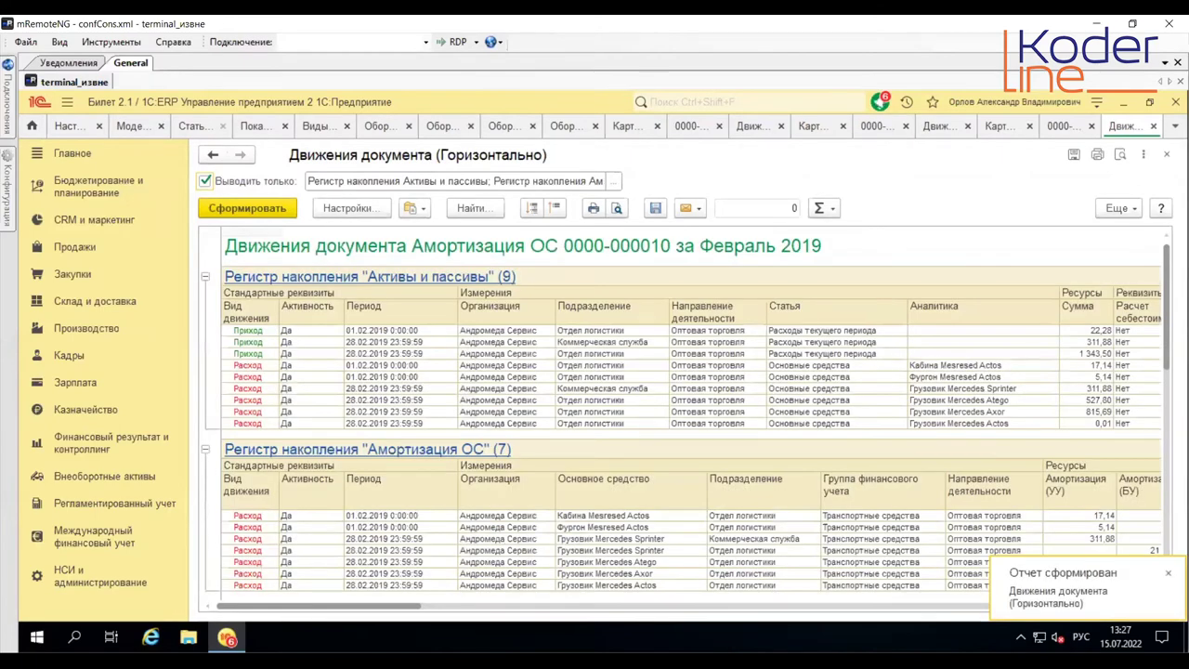
{"action": "left_click_drag", "start_coordinate": [406, 607], "coordinate": [770, 623]}
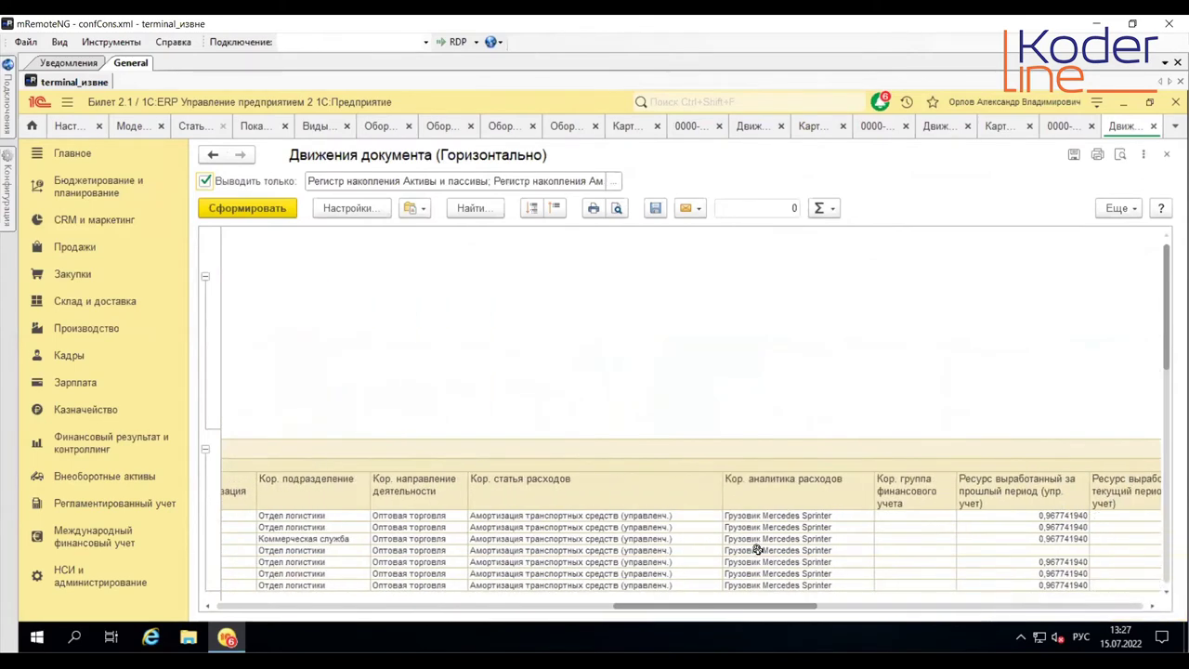
{"action": "scroll", "coordinate": [669, 492], "scroll_direction": "down", "scroll_amount": 1}
{"action": "left_click", "coordinate": [576, 440]}
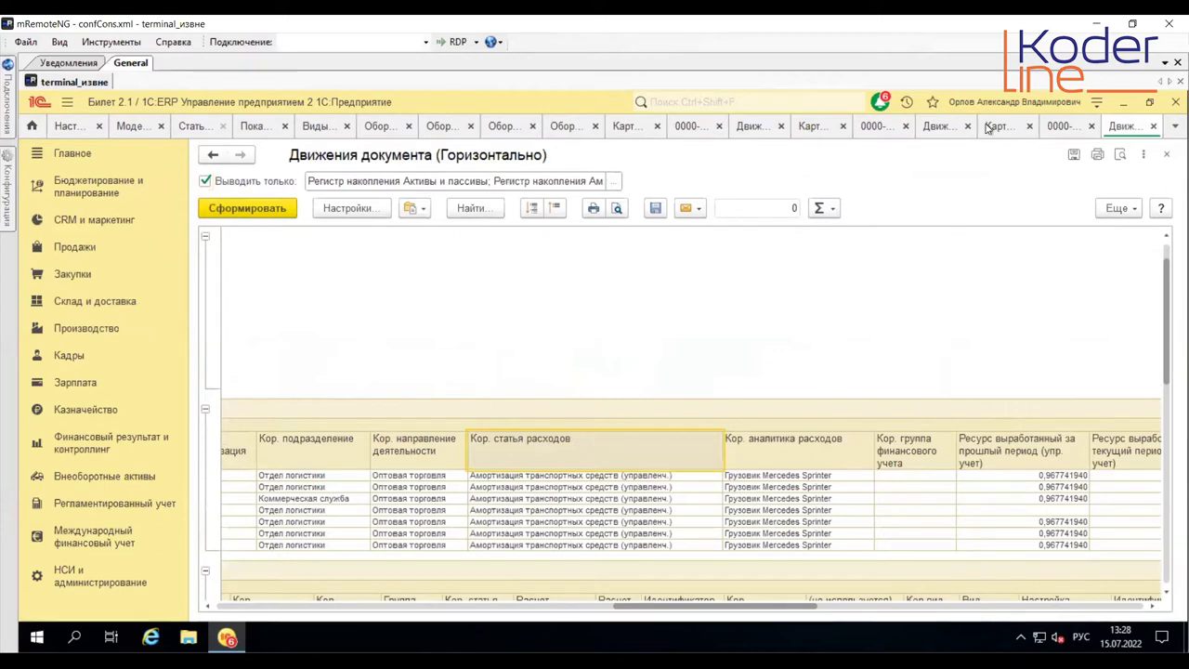
Step: Set the field of the blank condition in the Амортизация rule's additional filter to Статья расходов (кор.)
{"action": "left_click", "coordinate": [193, 126]}
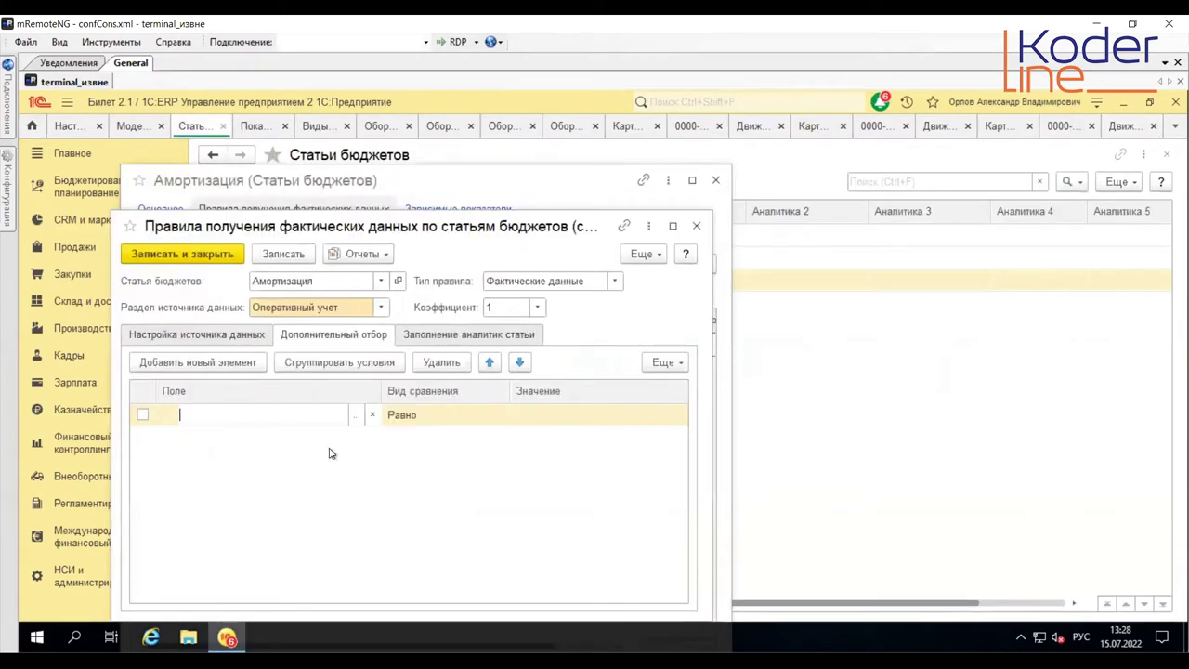
{"action": "left_click", "coordinate": [355, 415]}
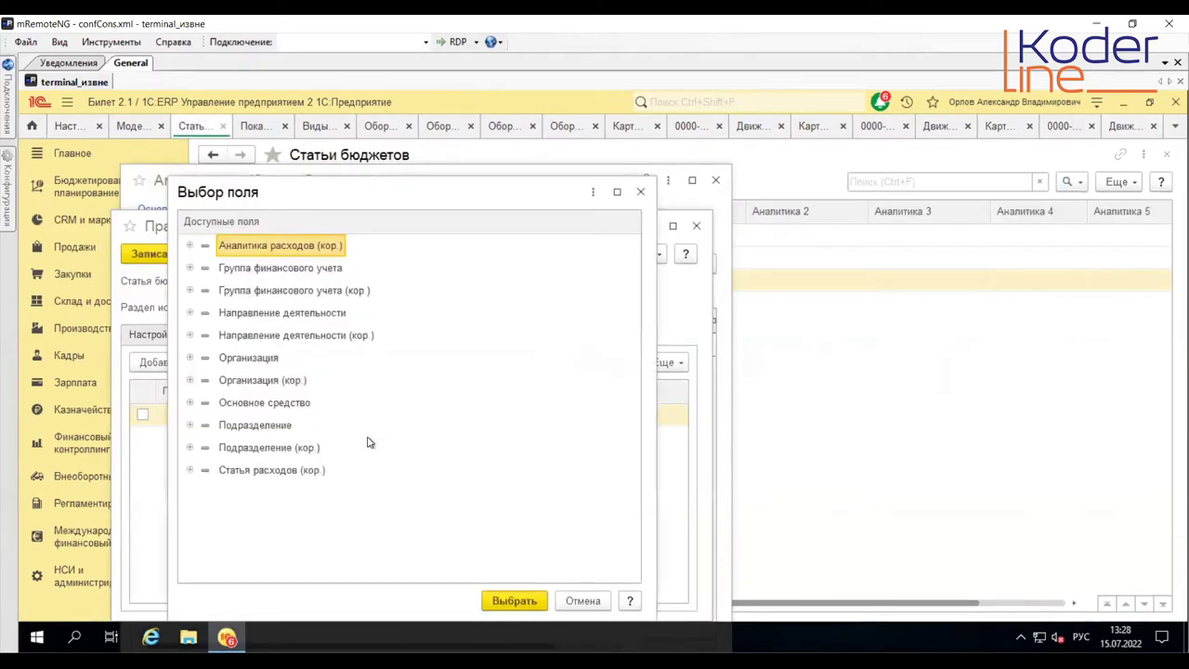
{"action": "left_click", "coordinate": [195, 473]}
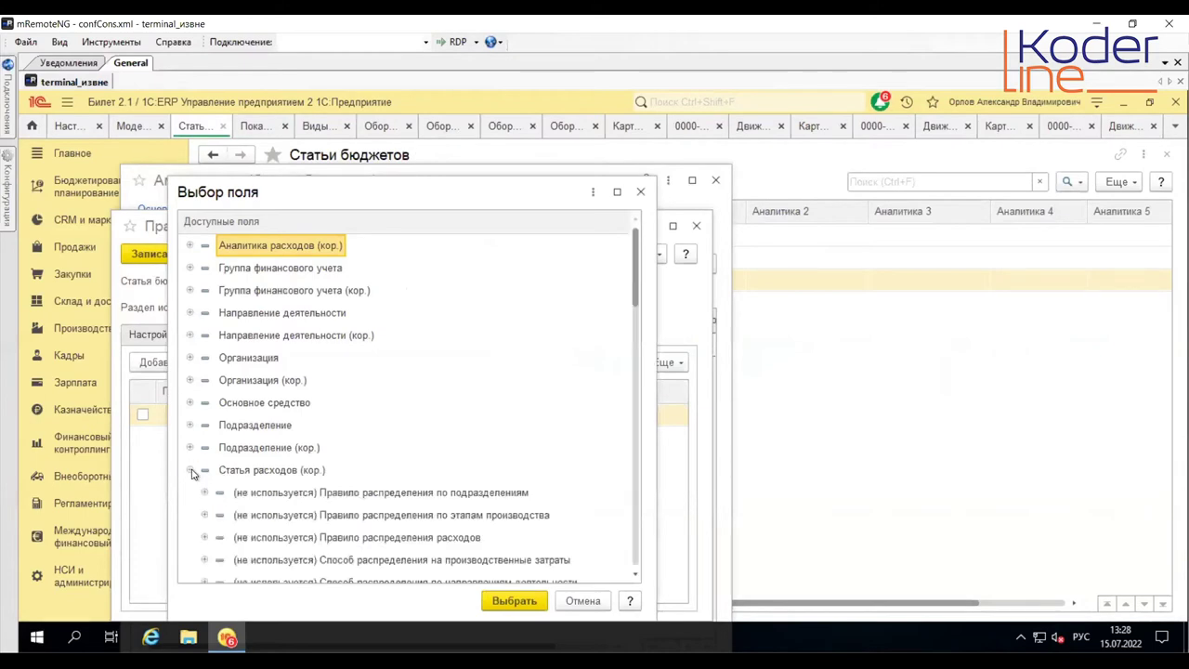
{"action": "scroll", "coordinate": [283, 489], "scroll_direction": "down", "scroll_amount": 5}
{"action": "scroll", "coordinate": [283, 489], "scroll_direction": "down", "scroll_amount": 6}
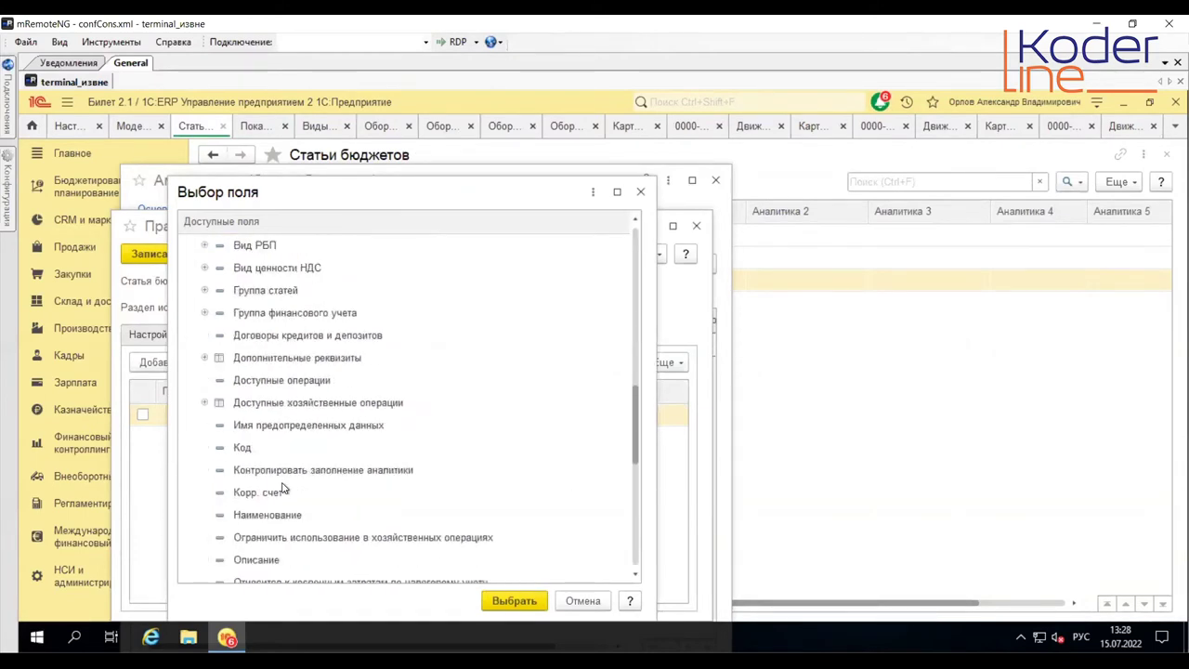
{"action": "scroll", "coordinate": [277, 449], "scroll_direction": "up", "scroll_amount": 10}
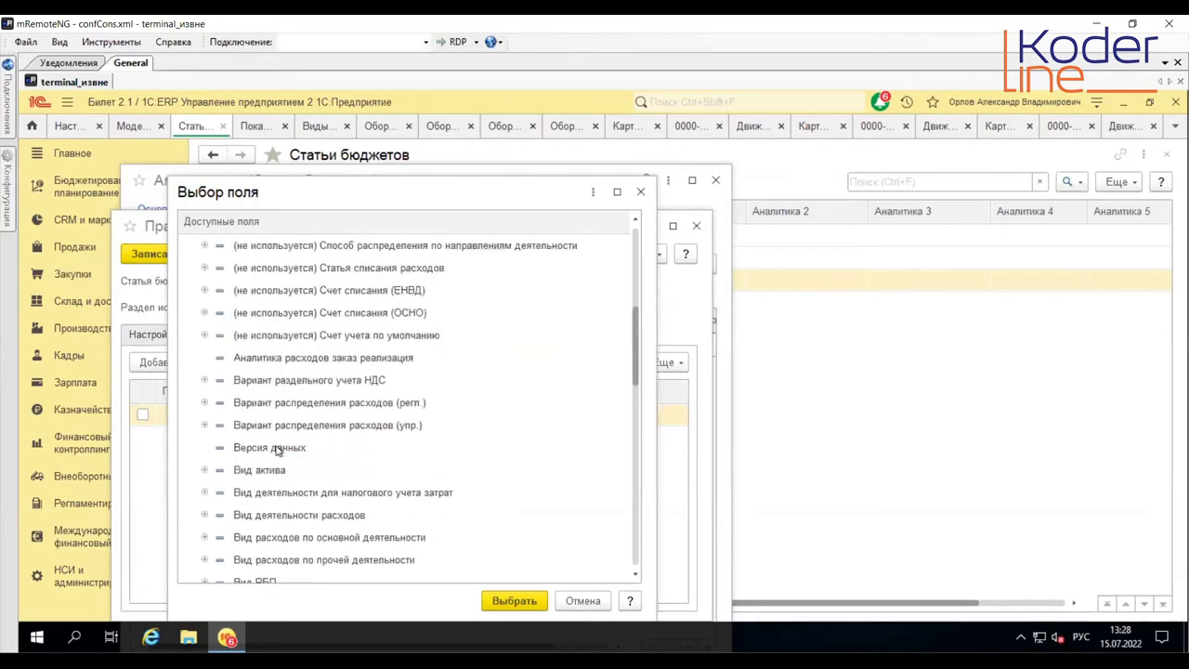
{"action": "double_click", "coordinate": [269, 406]}
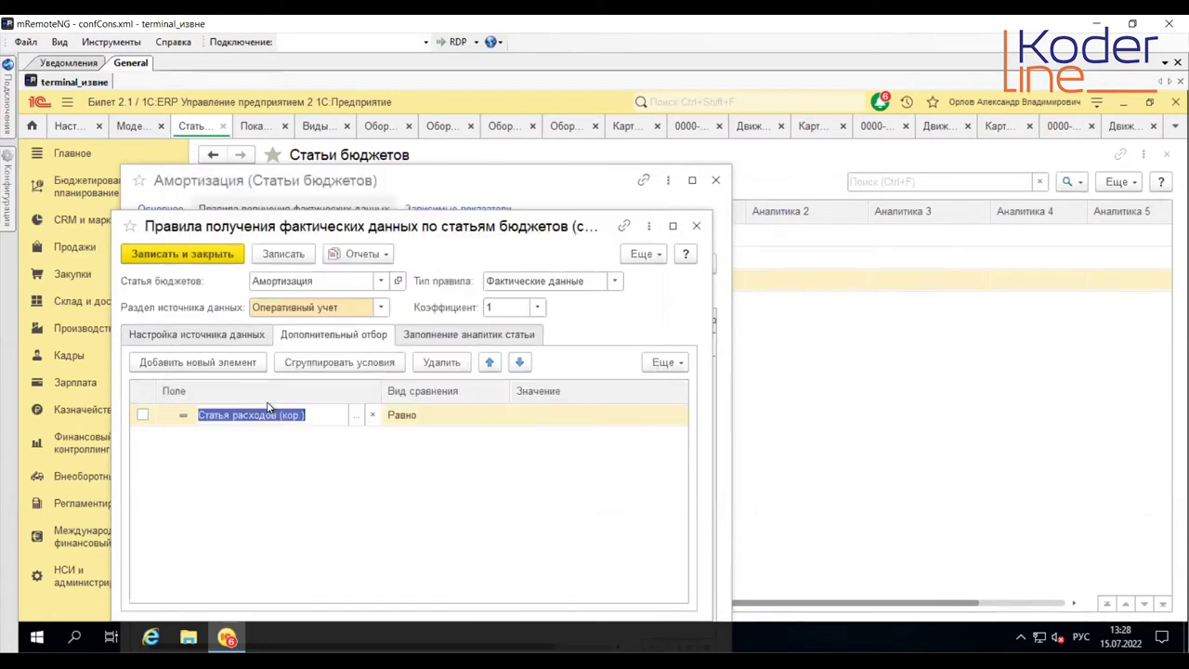
Step: Set the condition's value to Амортизация транспортных средств (управленч.), copying the name from the account 26 turnover sheet
{"action": "left_click", "coordinate": [548, 418]}
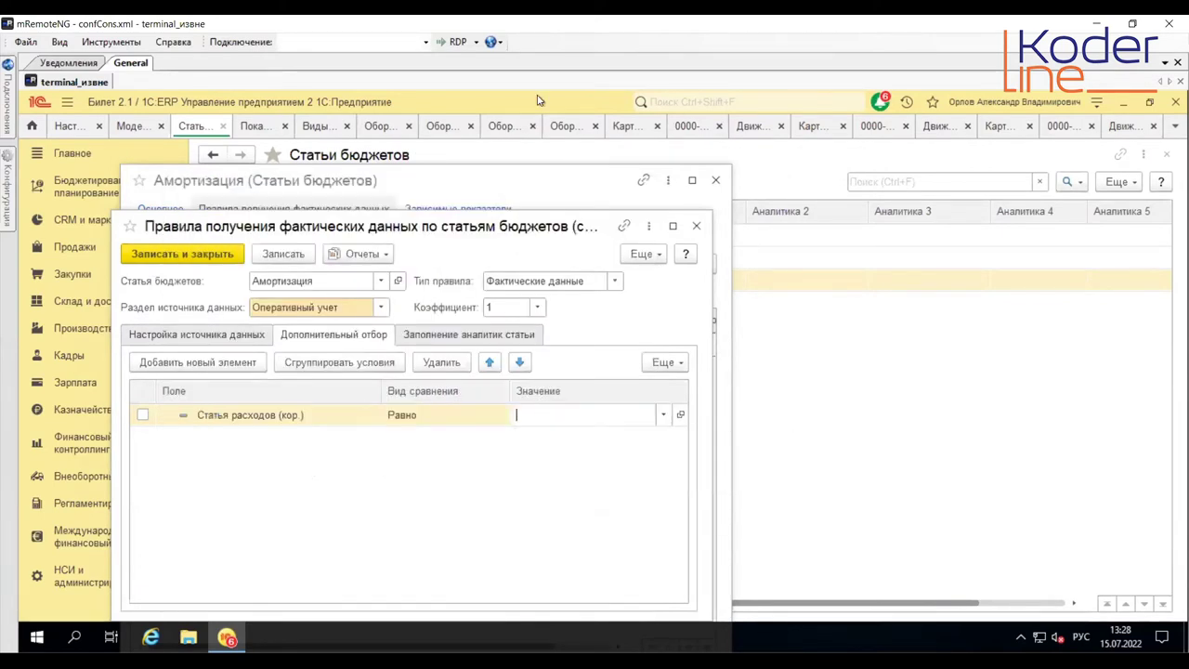
{"action": "left_click", "coordinate": [501, 127]}
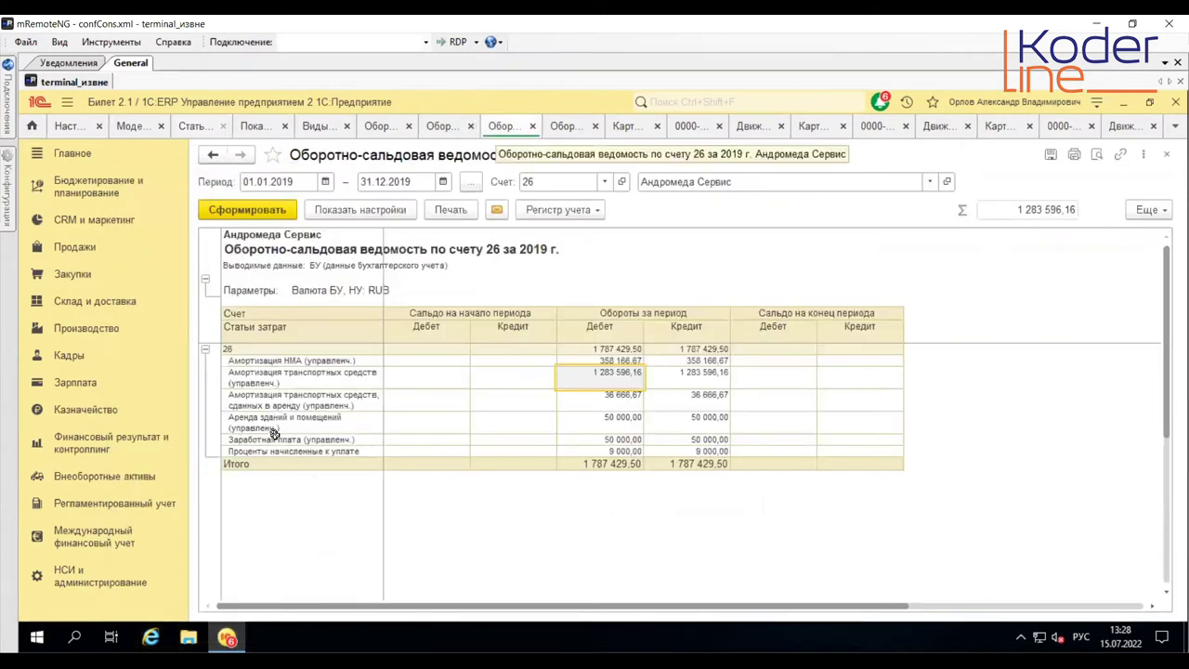
{"action": "right_click", "coordinate": [314, 375]}
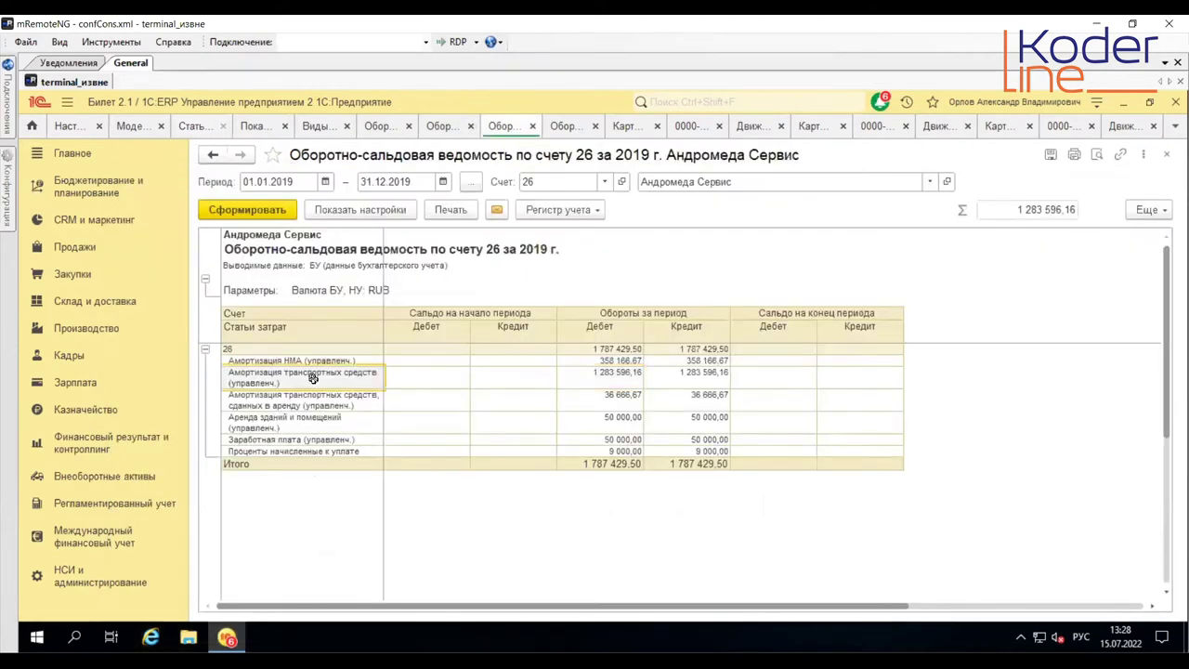
{"action": "left_click", "coordinate": [374, 340]}
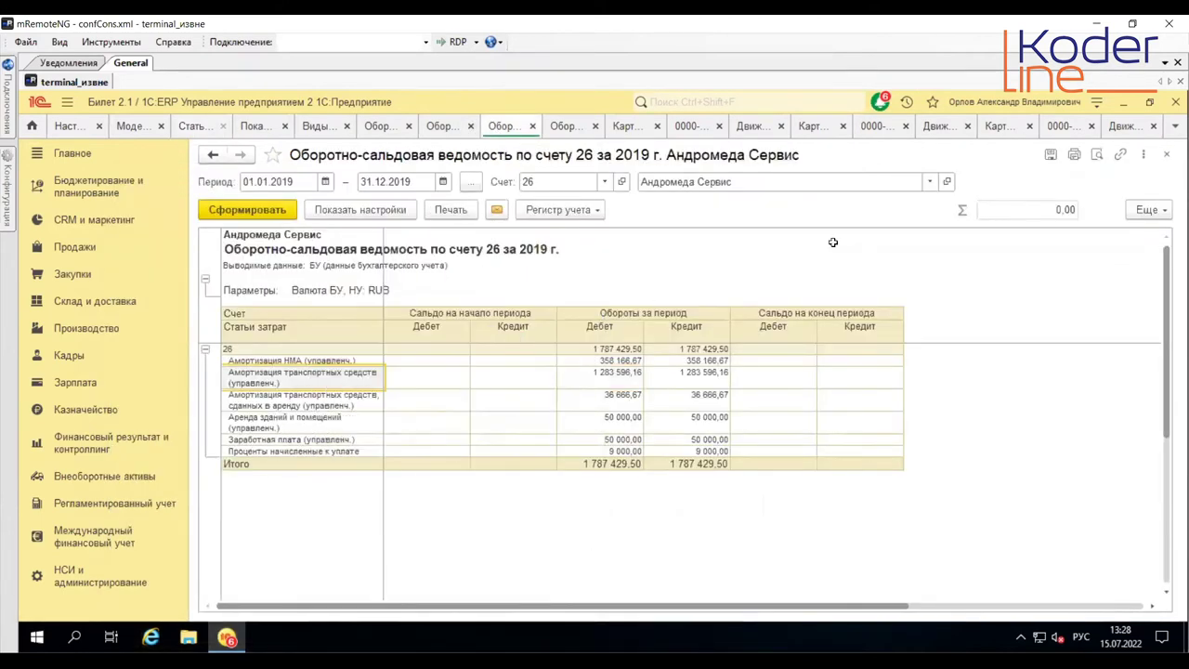
{"action": "left_click", "coordinate": [212, 126]}
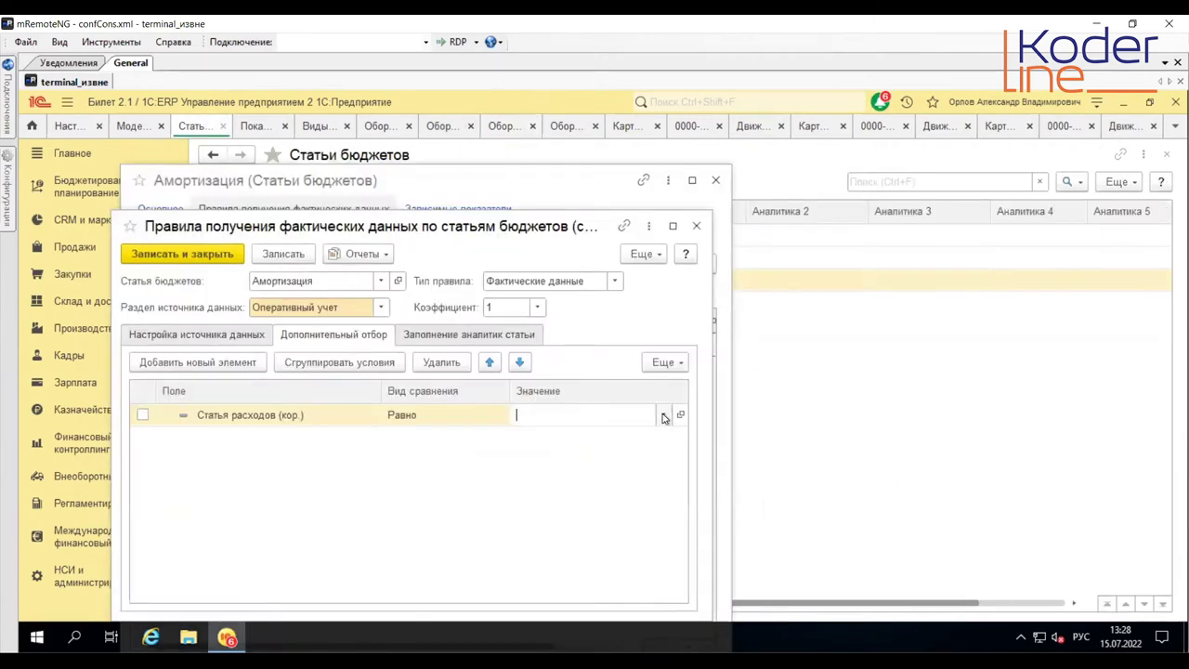
{"action": "type", "text": "Амортизация транспортных средств (управленч.)"}
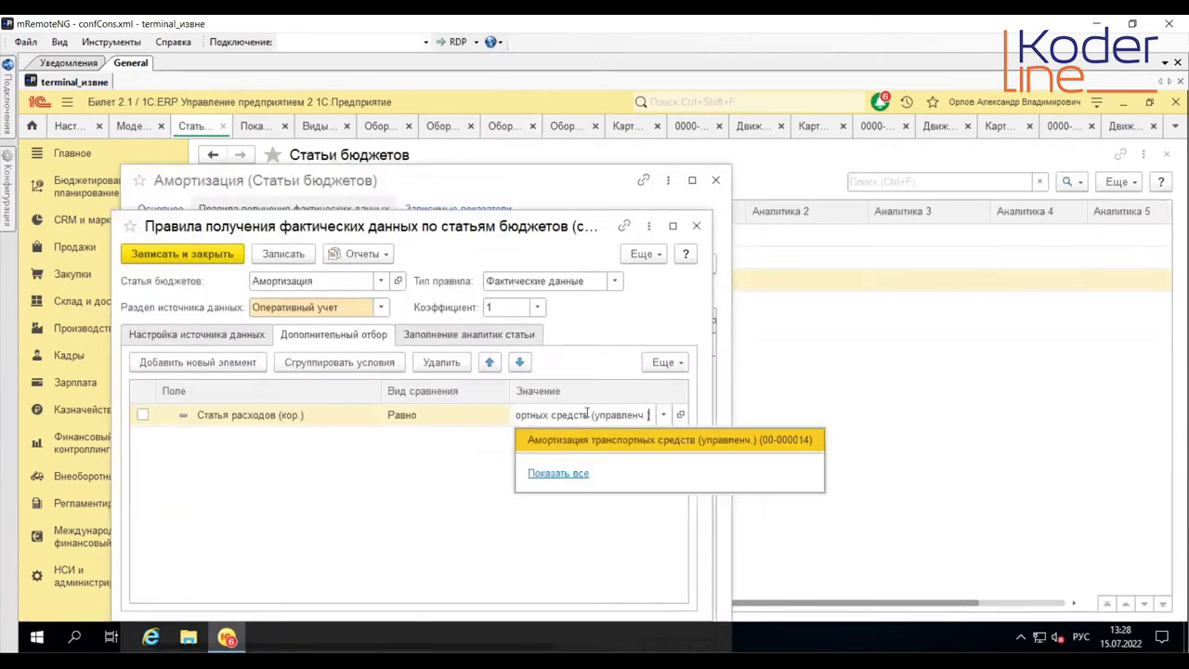
{"action": "left_click", "coordinate": [613, 438]}
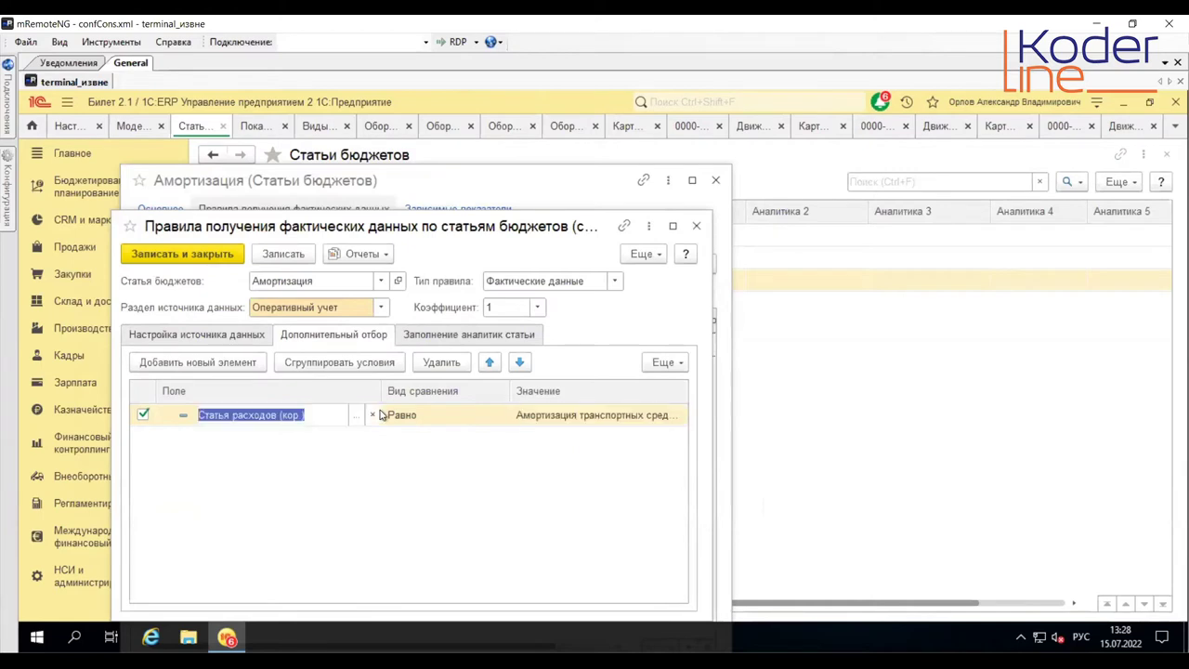
Step: Change the condition's comparison type to В списке and review its list of values
{"action": "left_click", "coordinate": [429, 415]}
{"action": "left_click", "coordinate": [440, 233]}
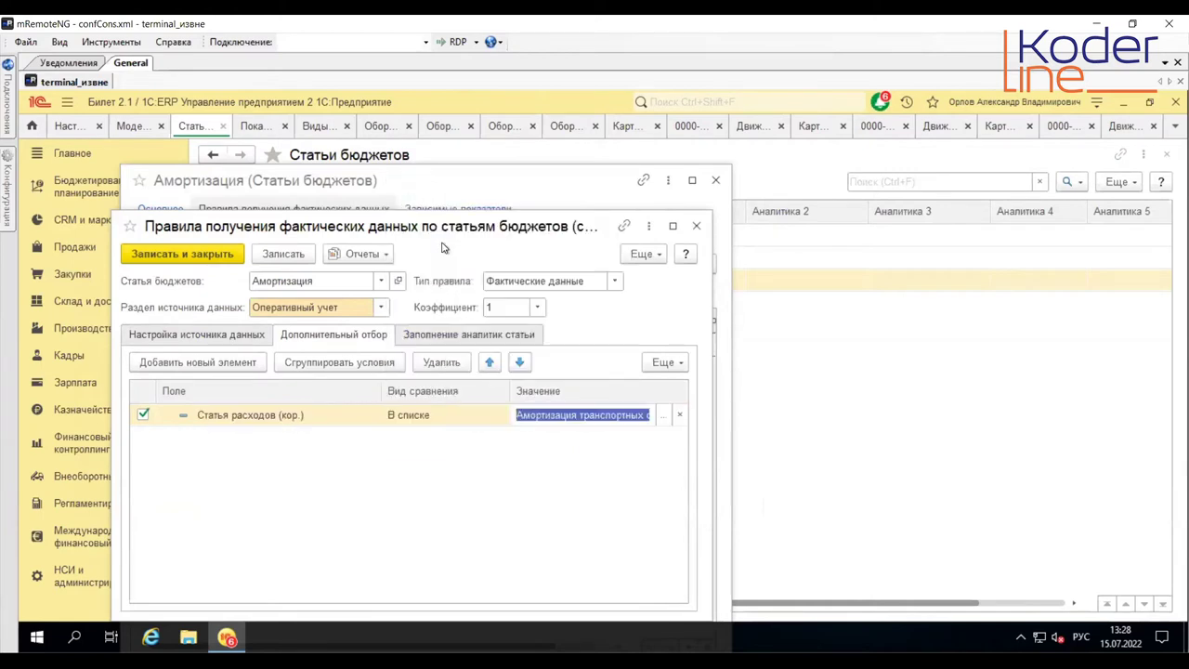
{"action": "left_click", "coordinate": [663, 415]}
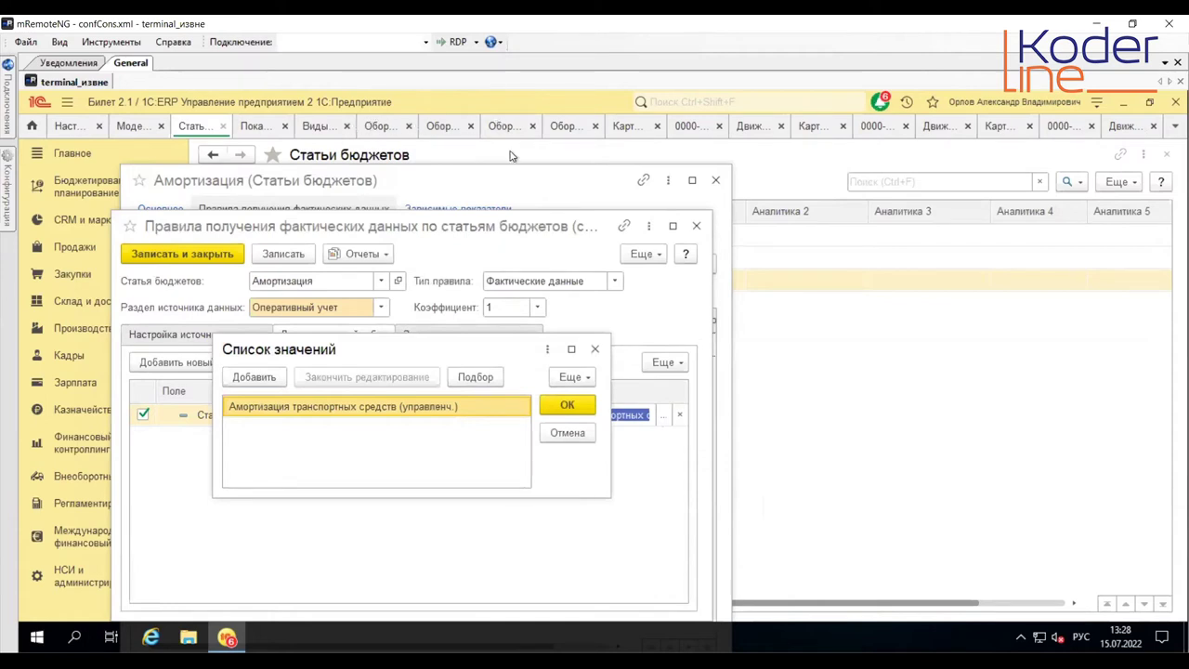
{"action": "left_click", "coordinate": [567, 404]}
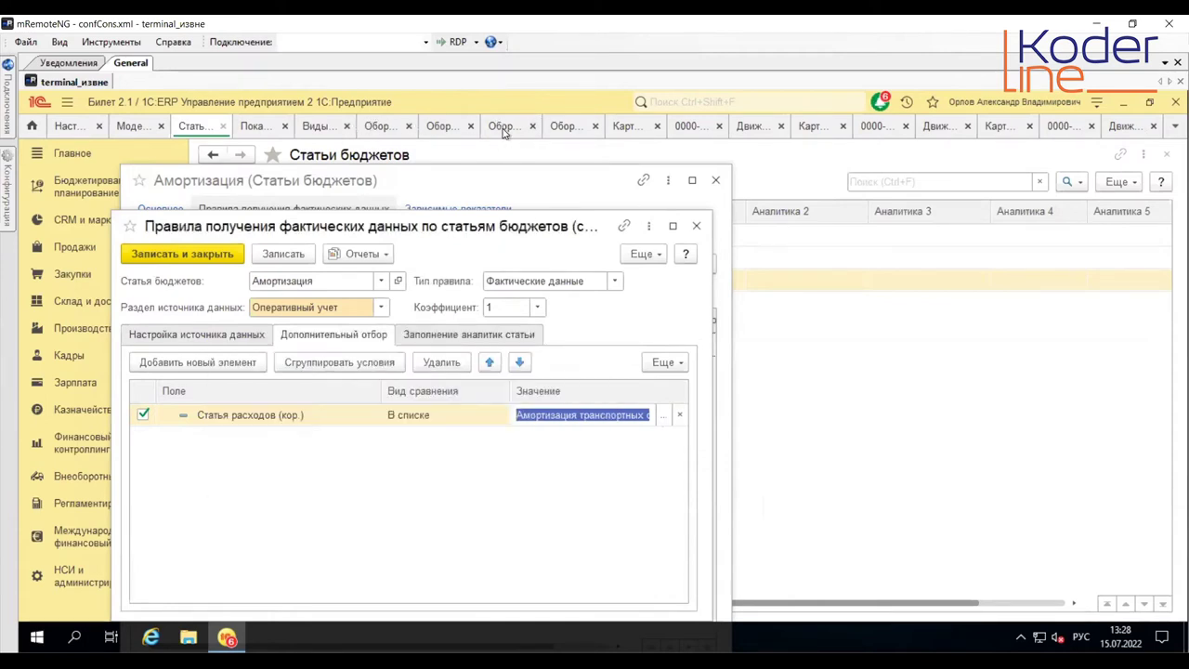
Step: Add Амортизация НМА (управленч.) to the condition's list of values, copying the name from the account 26 turnover sheet
{"action": "left_click", "coordinate": [503, 128]}
{"action": "right_click", "coordinate": [277, 360]}
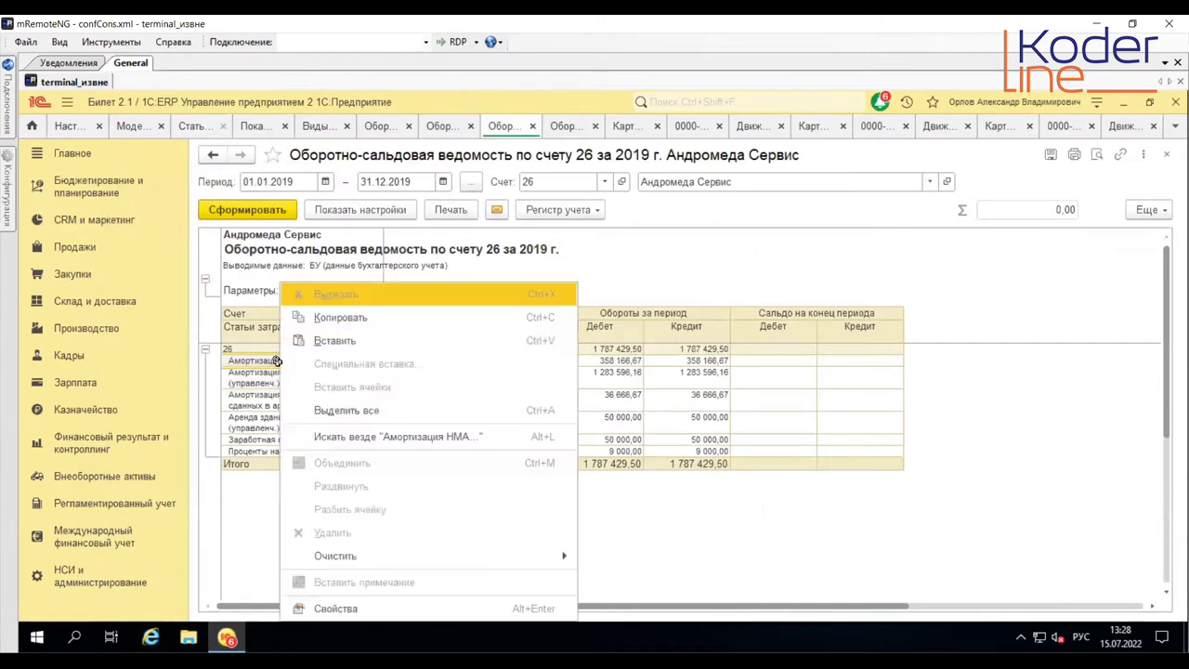
{"action": "left_click", "coordinate": [342, 318]}
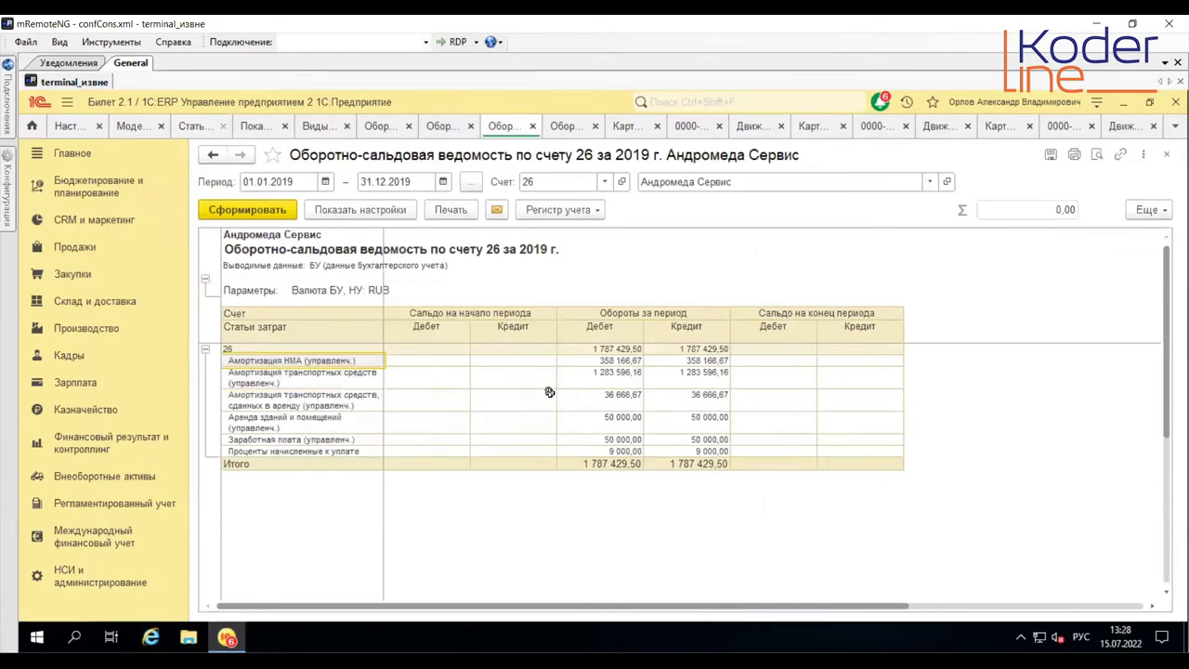
{"action": "left_click", "coordinate": [199, 128]}
{"action": "left_click", "coordinate": [663, 414]}
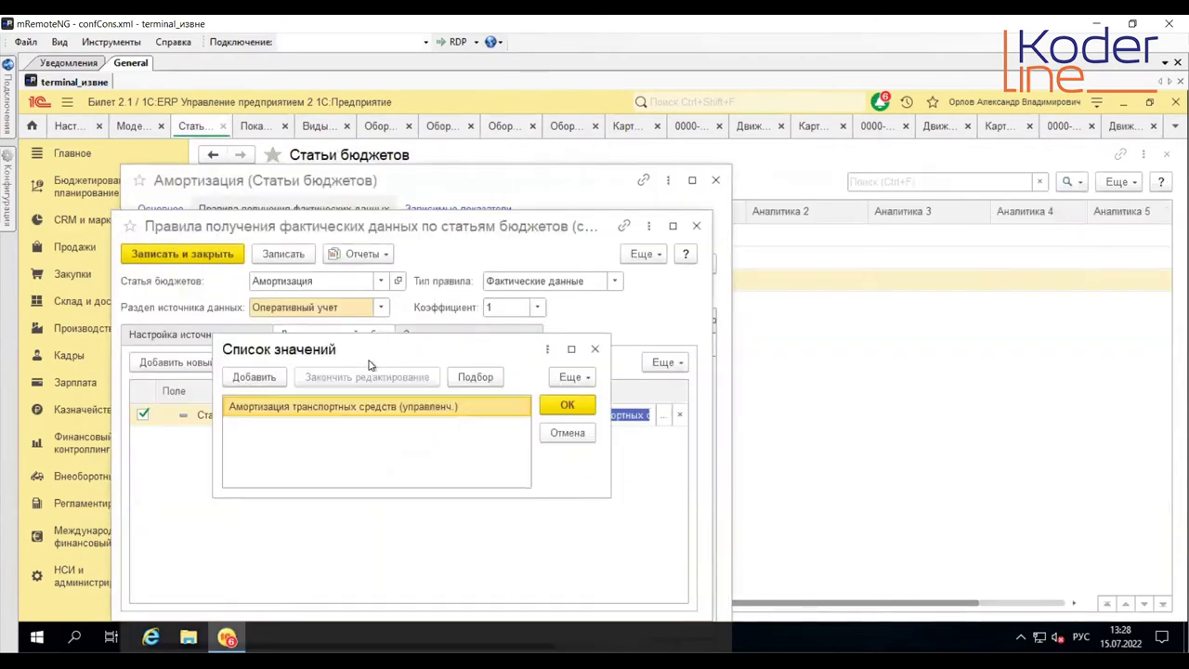
{"action": "left_click", "coordinate": [254, 377]}
{"action": "key", "text": "ctrl+v"}
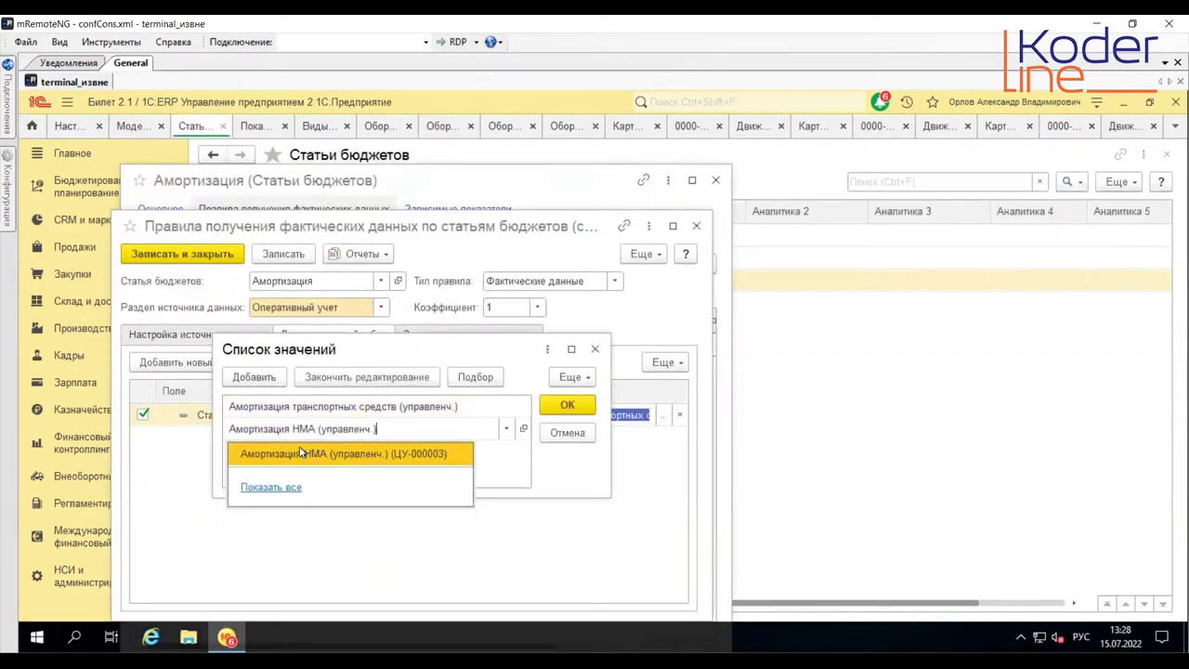
{"action": "left_click", "coordinate": [302, 452]}
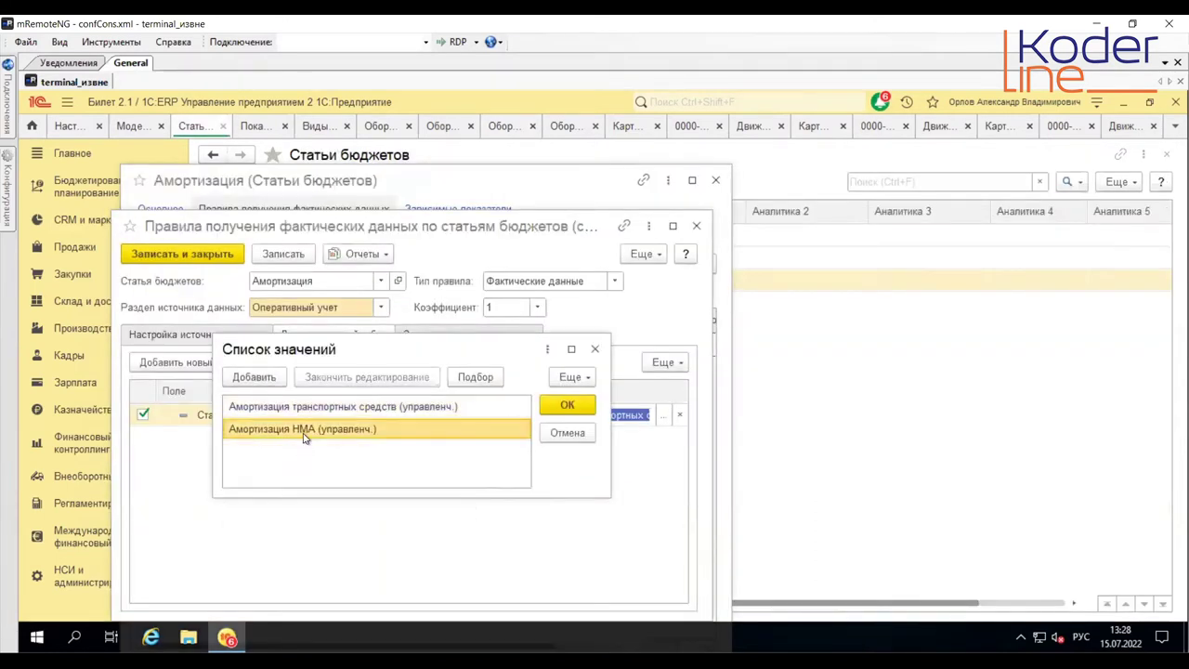
{"action": "left_click", "coordinate": [567, 406]}
Step: Close the account 44 turnover sheet and copy the name Амортизация транспортных средств, сданных в аренду (управленч.) from the account 26 sheet
{"action": "left_click", "coordinate": [440, 128]}
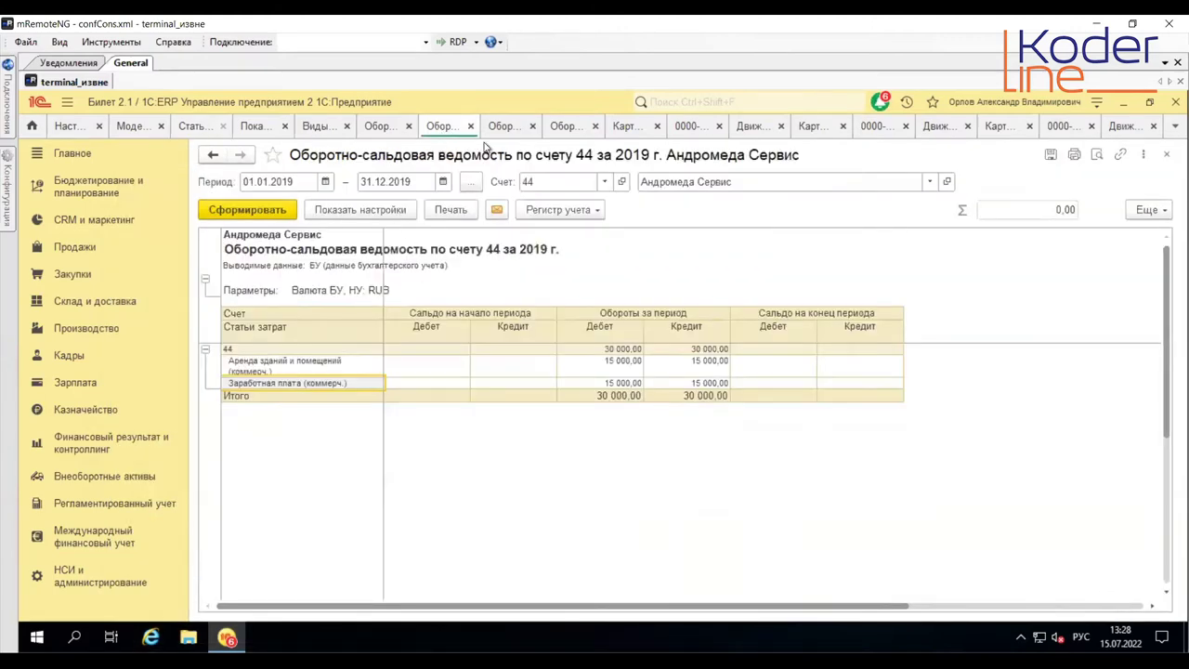
{"action": "left_click", "coordinate": [470, 126]}
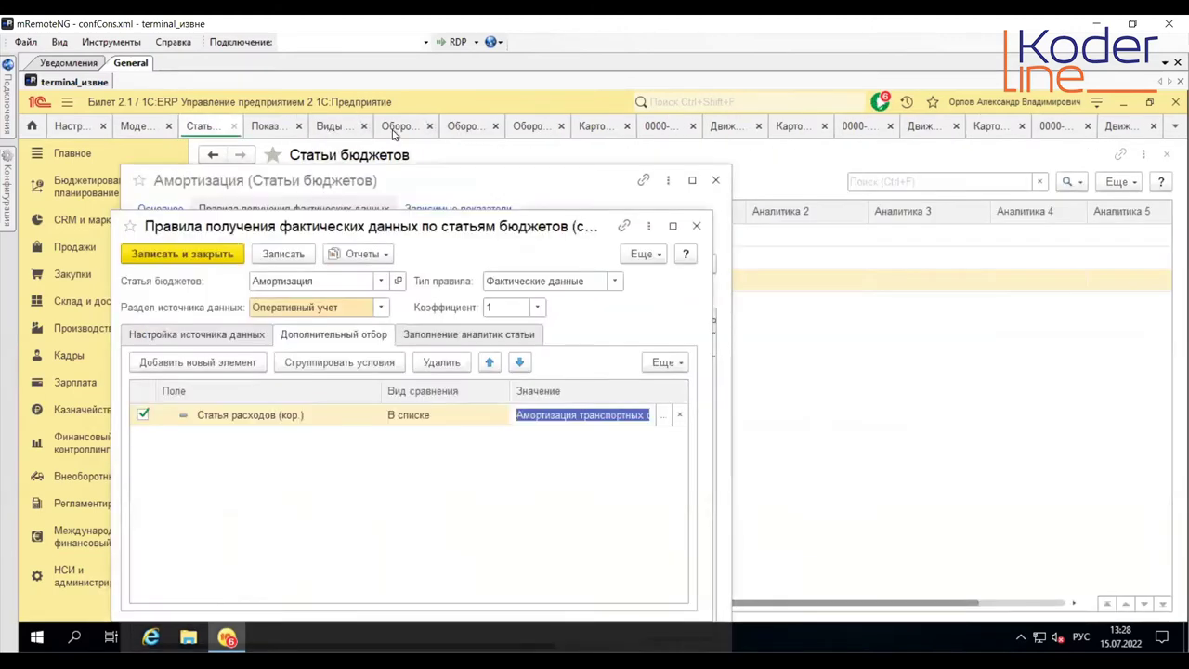
{"action": "left_click", "coordinate": [465, 129]}
{"action": "left_click", "coordinate": [320, 375]}
{"action": "left_click", "coordinate": [326, 398]}
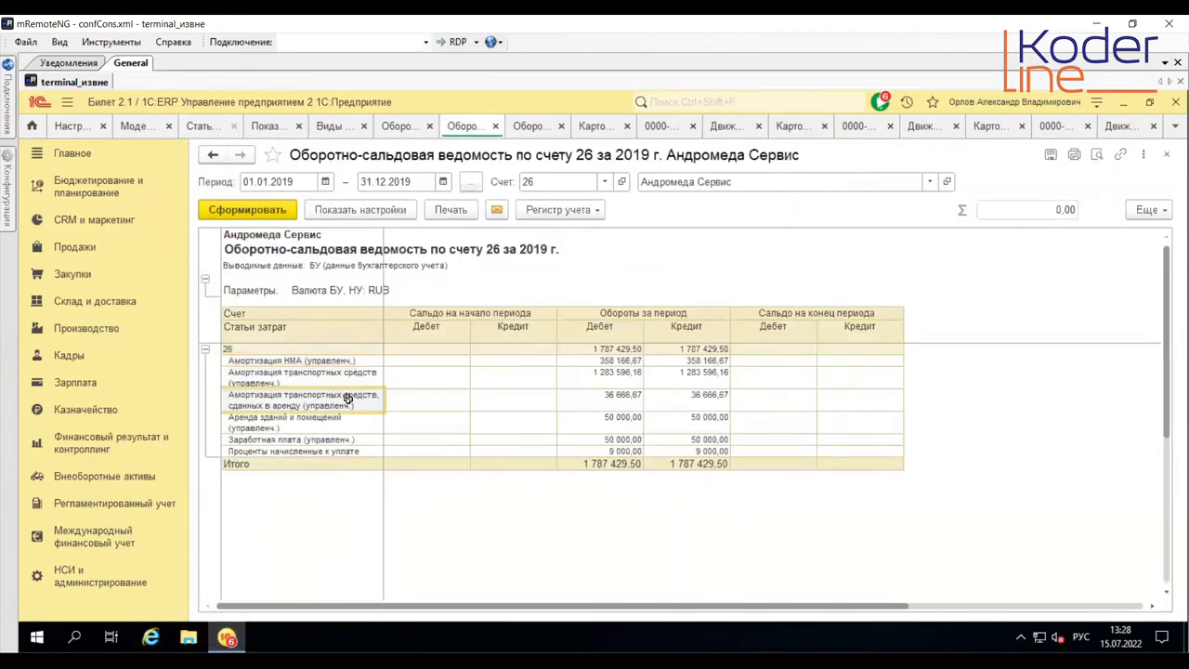
{"action": "right_click", "coordinate": [346, 397]}
{"action": "left_click", "coordinate": [395, 319]}
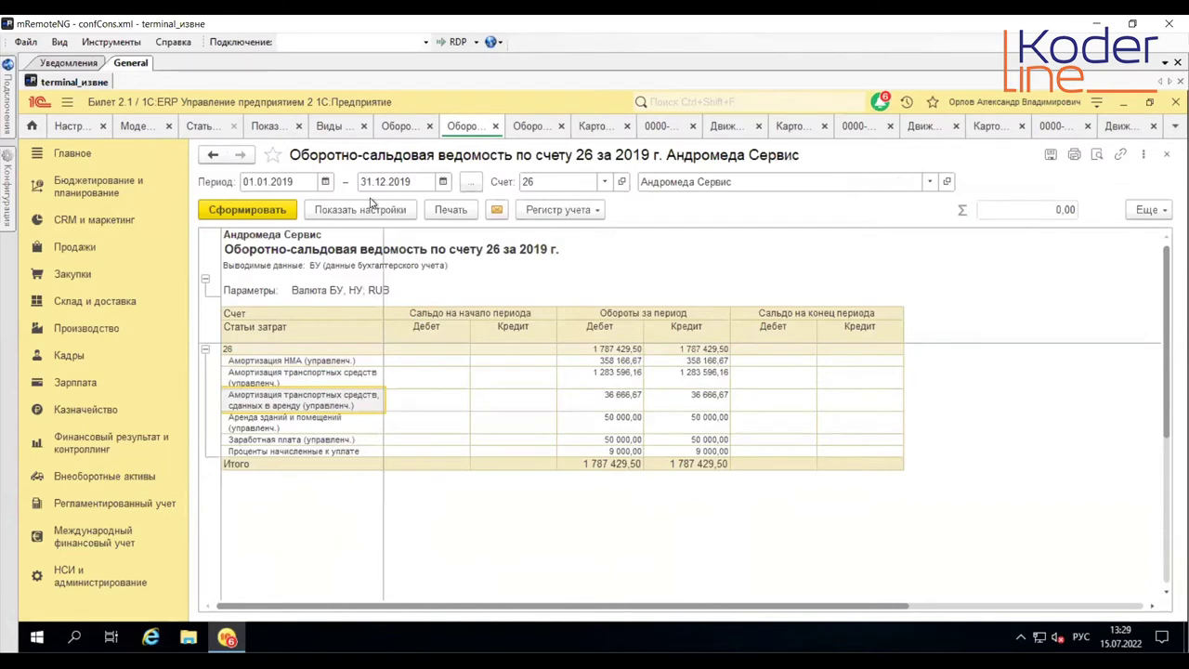
Step: Add Амортизация транспортных средств, сданных в аренду (управленч.) to the filter condition's list of values
{"action": "left_click", "coordinate": [201, 126]}
{"action": "left_click", "coordinate": [661, 416]}
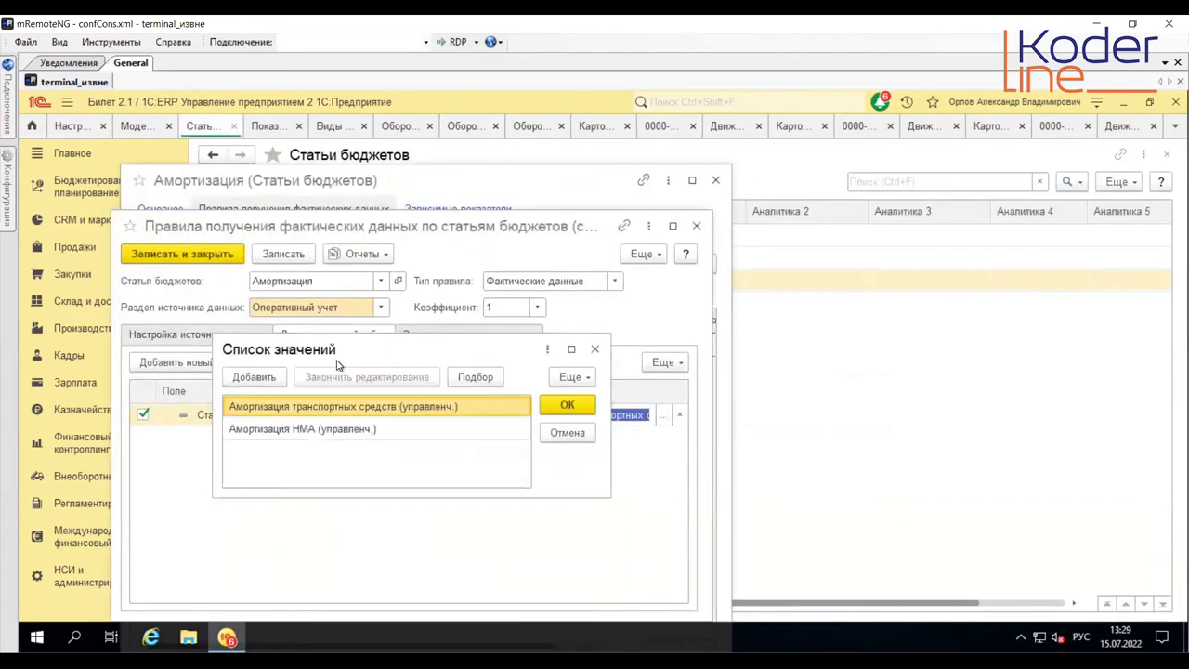
{"action": "key", "text": "Insert"}
{"action": "key", "text": "ctrl+v"}
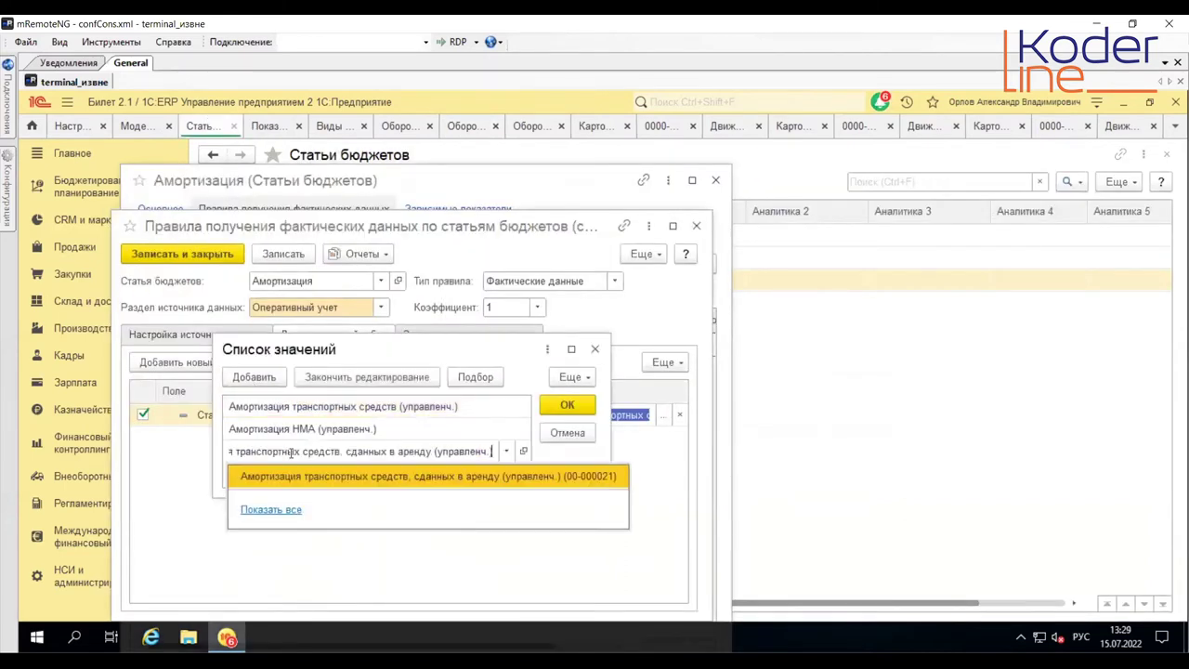
{"action": "key", "text": "Return"}
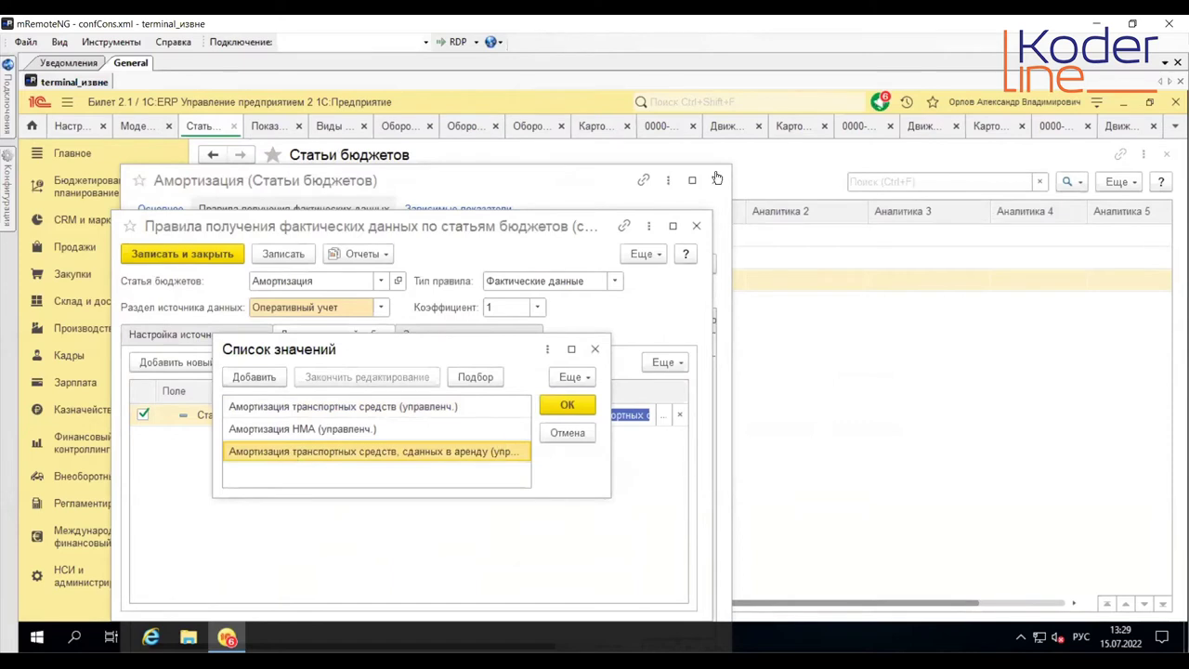
{"action": "left_click", "coordinate": [569, 405]}
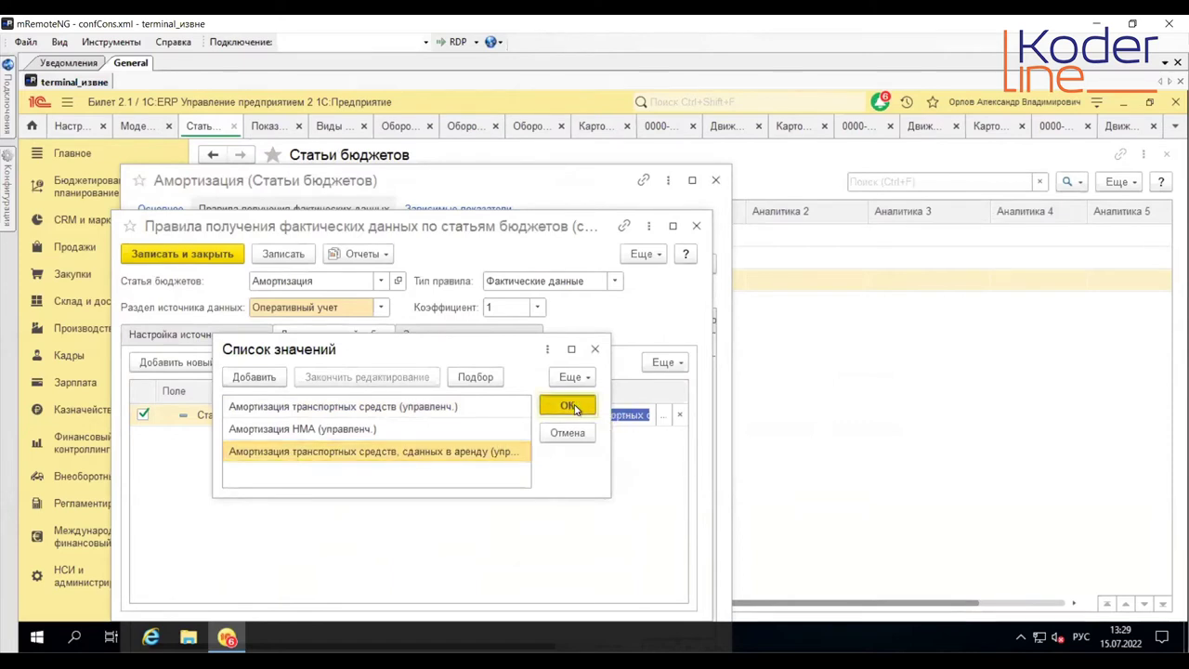
Step: Recheck the cost items in the account 26 turnover sheet and save the actual-data rule
{"action": "left_click", "coordinate": [456, 128]}
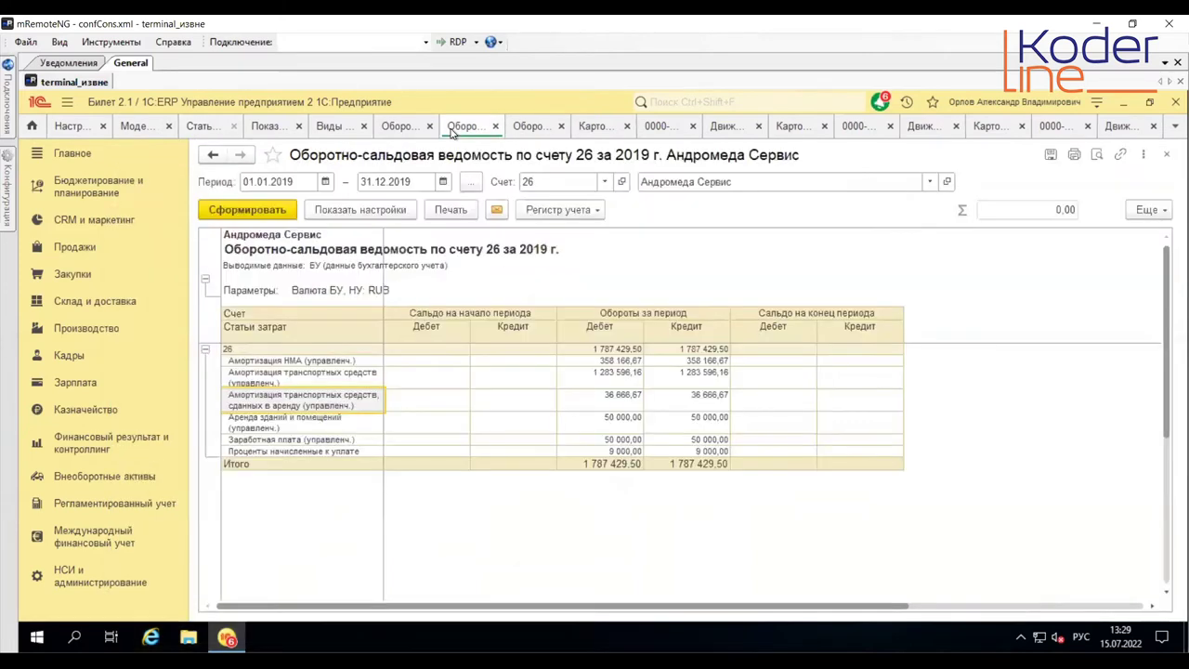
{"action": "left_click", "coordinate": [302, 424]}
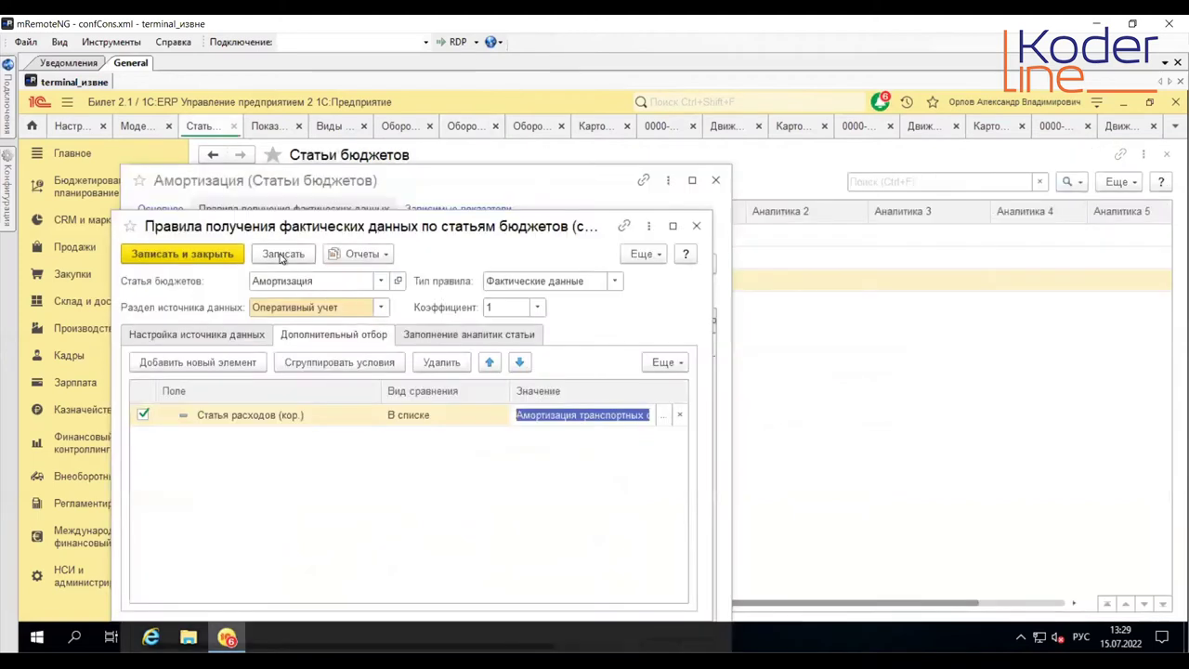
{"action": "left_click", "coordinate": [281, 253]}
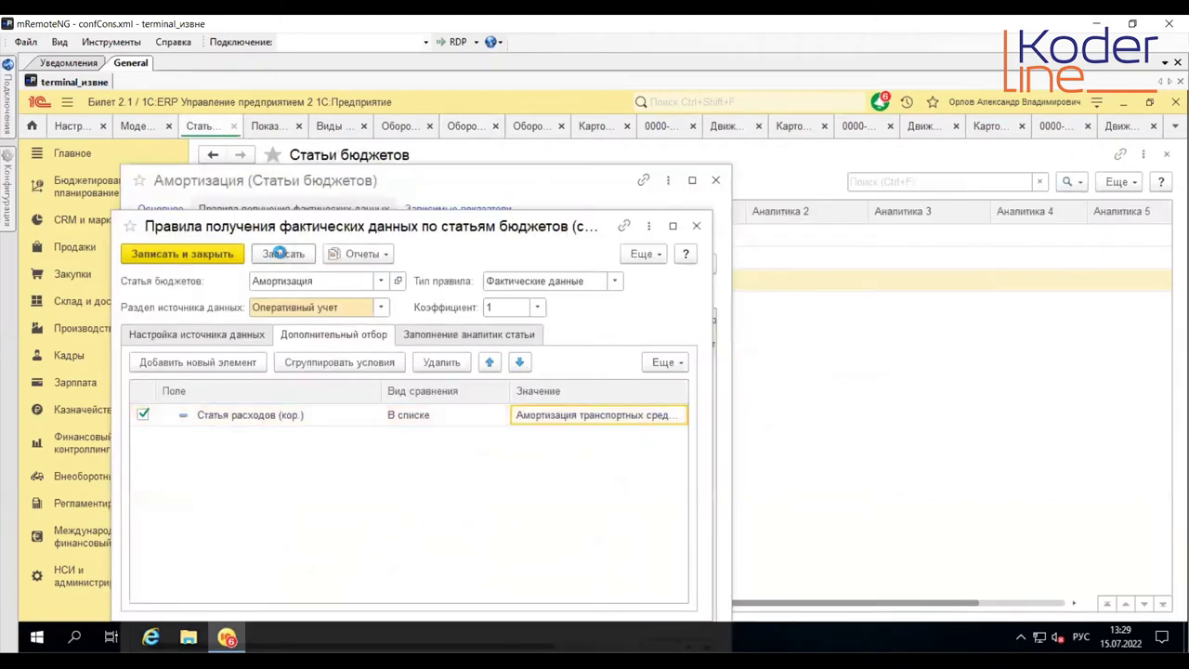
Step: Generate the rule's Результат работы правил report and examine the monthly amounts through to the yearly total
{"action": "left_click", "coordinate": [358, 255]}
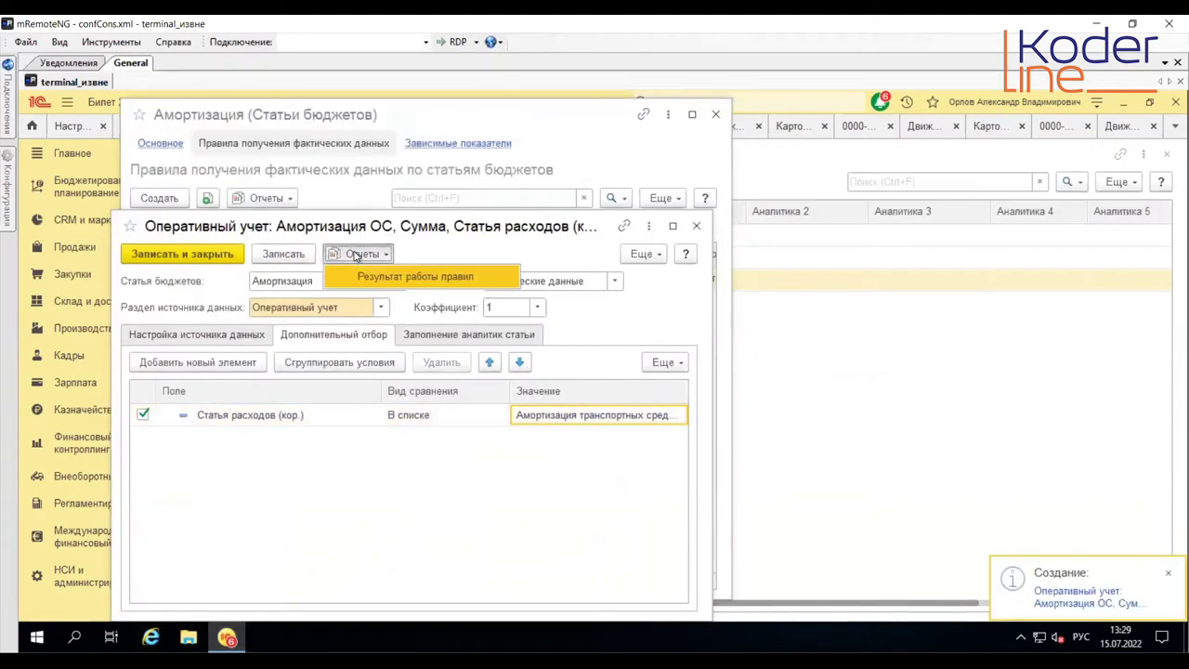
{"action": "left_click", "coordinate": [390, 282]}
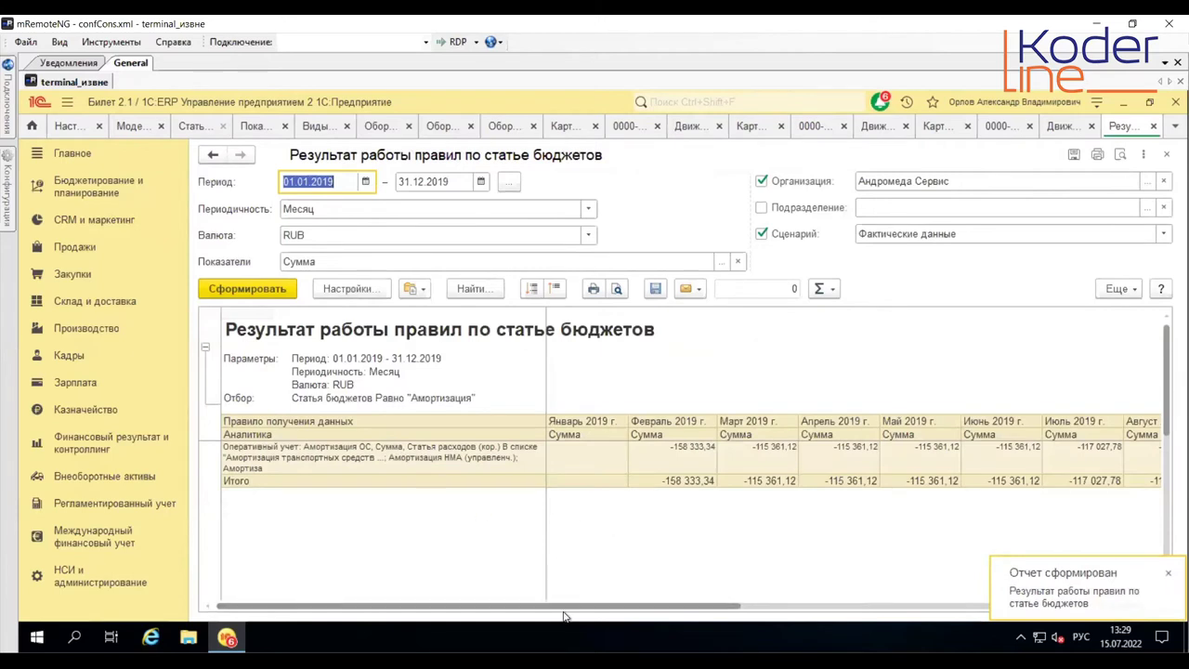
{"action": "left_click_drag", "start_coordinate": [696, 607], "coordinate": [1115, 594]}
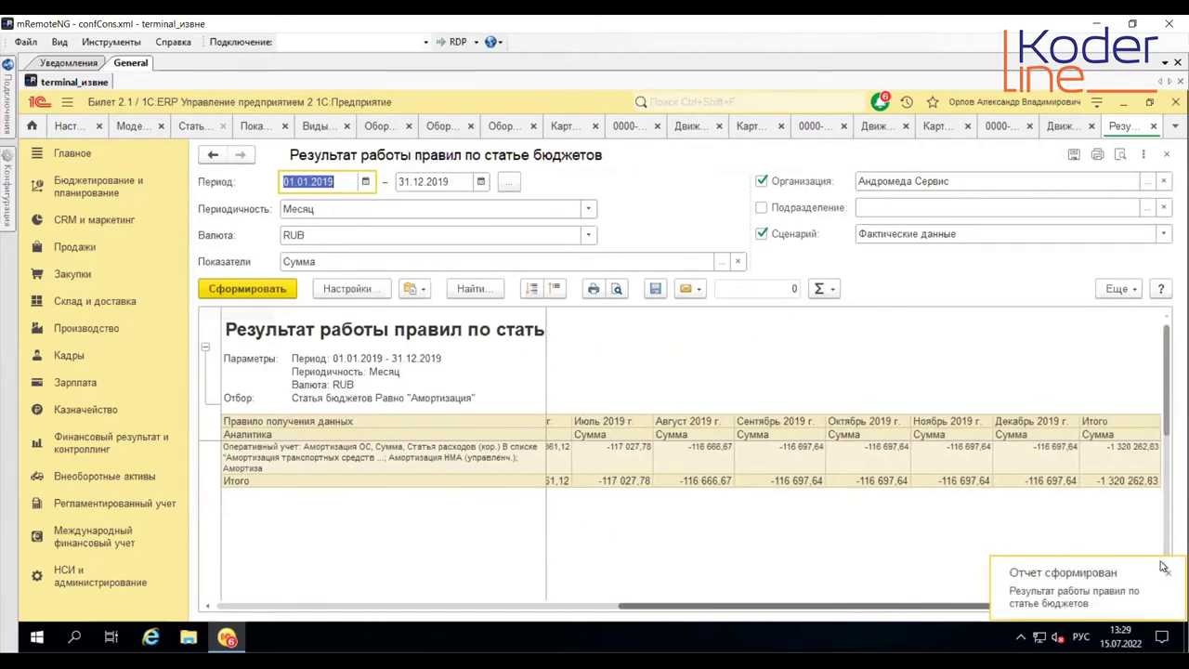
Step: Close the rule results report, set the actual-data rule's coefficient to -1, and save and close the rule
{"action": "left_click", "coordinate": [1155, 126]}
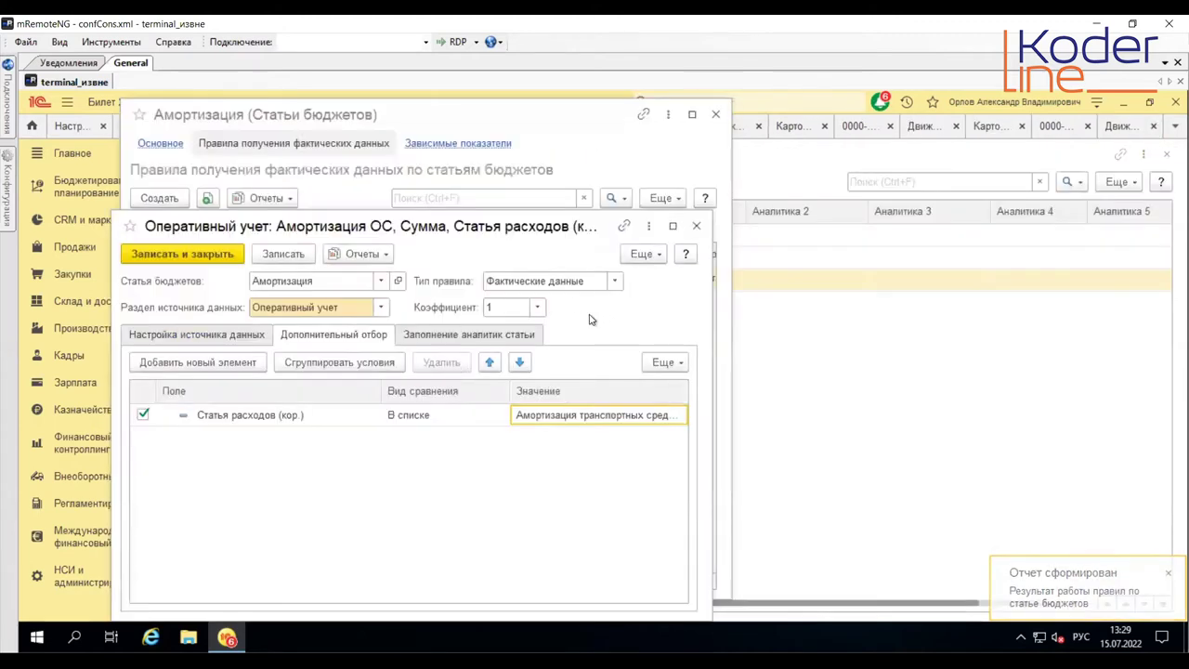
{"action": "left_click", "coordinate": [536, 307]}
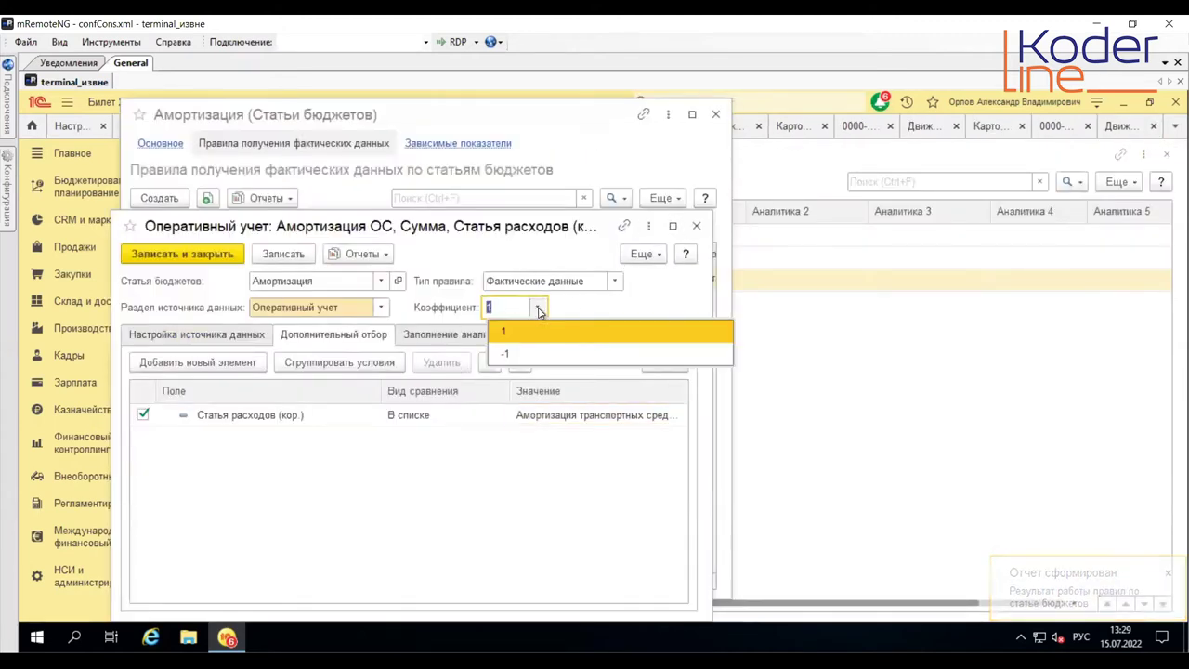
{"action": "left_click", "coordinate": [525, 355]}
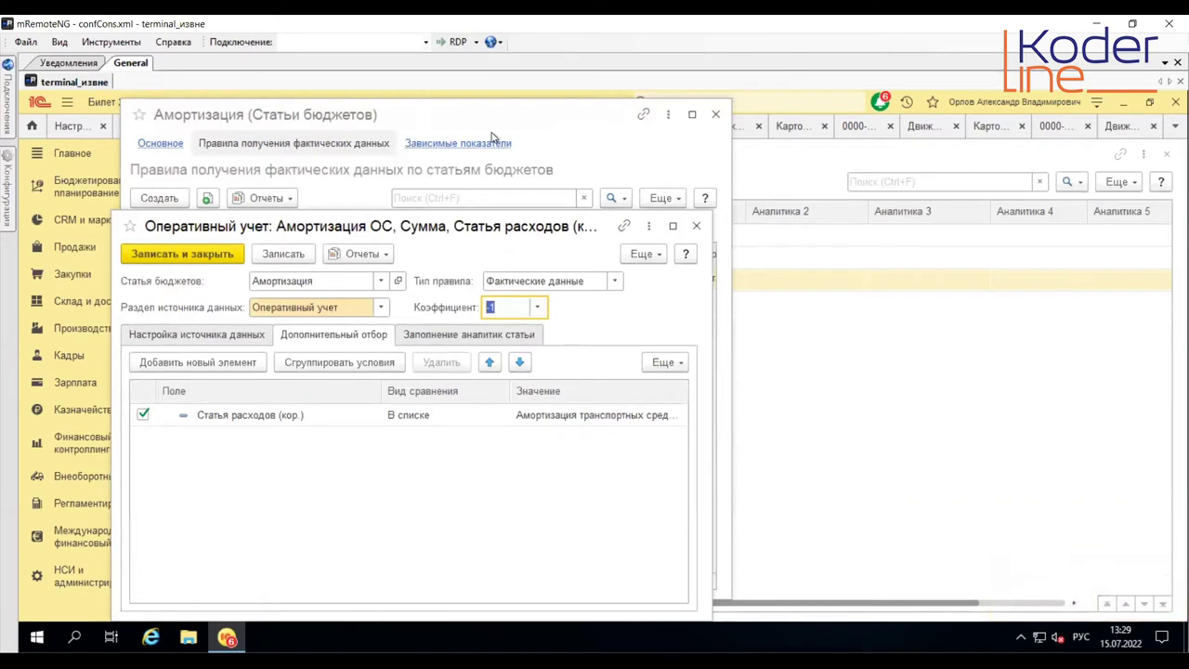
{"action": "left_click", "coordinate": [296, 255]}
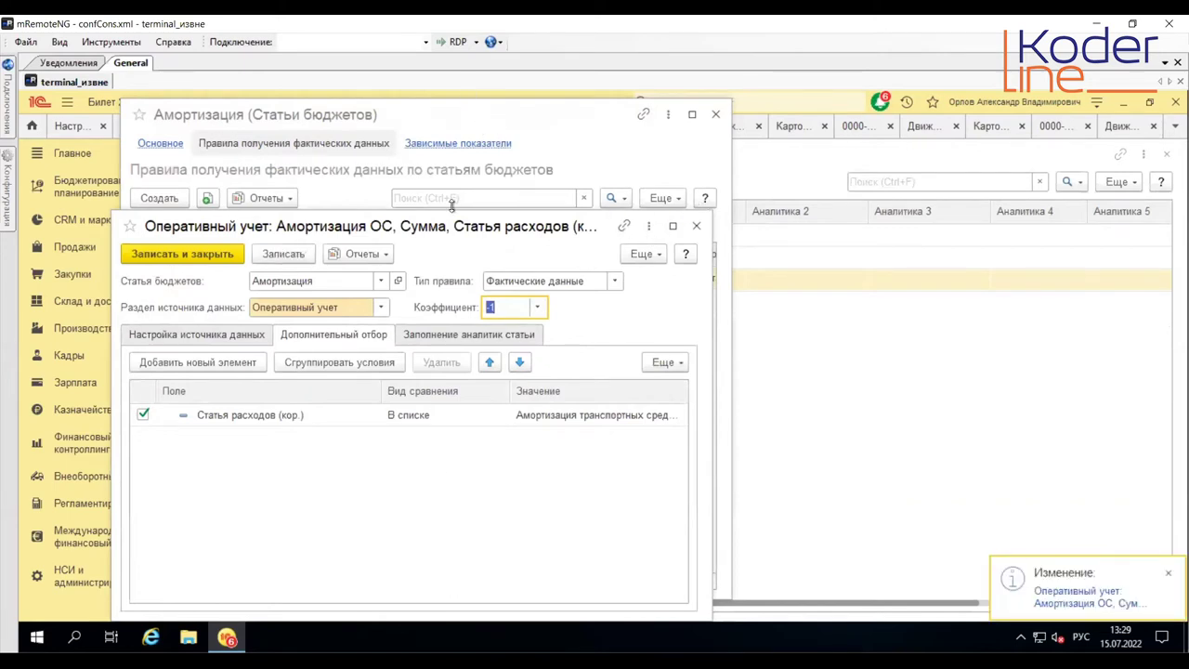
{"action": "left_click", "coordinate": [223, 265]}
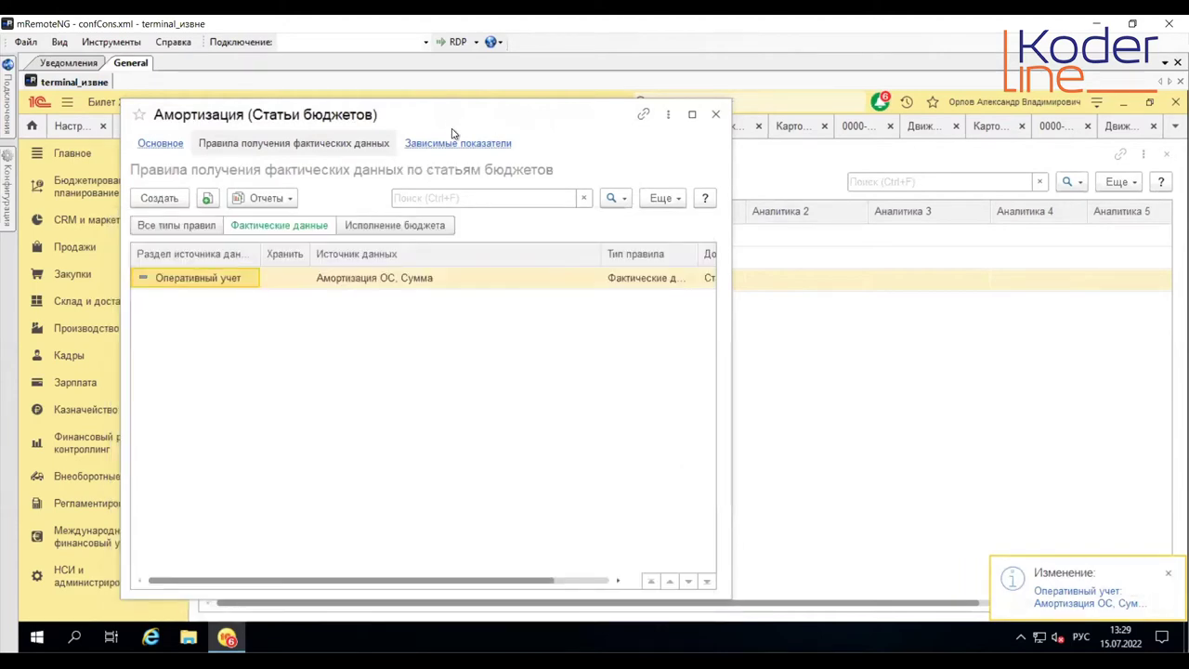
Step: Sum the three depreciation debit turnovers in the account 26 sheet and regenerate the Амортизация item's rule results report through to the yearly total
{"action": "left_click", "coordinate": [472, 129]}
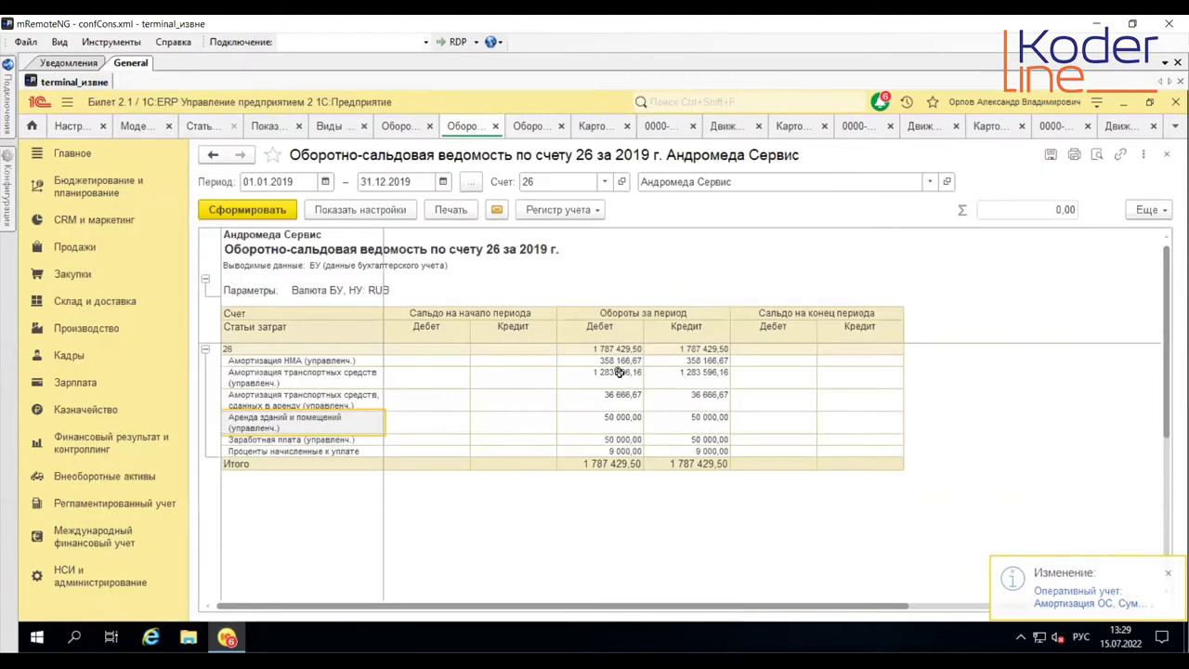
{"action": "left_click_drag", "start_coordinate": [614, 361], "coordinate": [615, 398]}
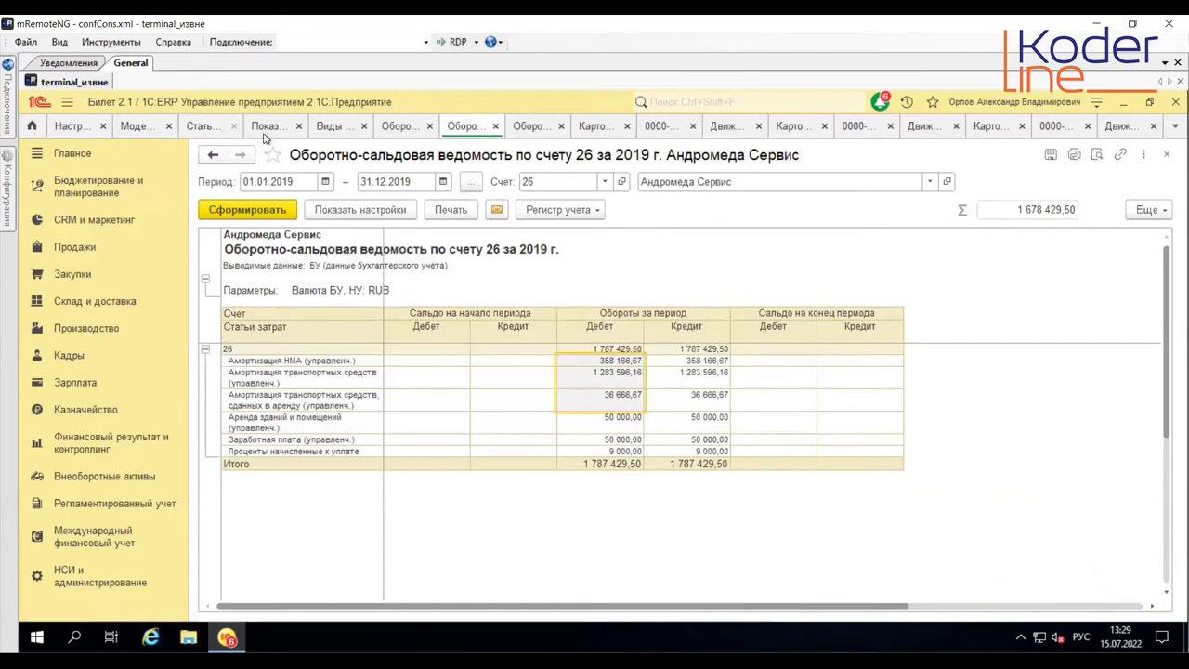
{"action": "left_click", "coordinate": [203, 126]}
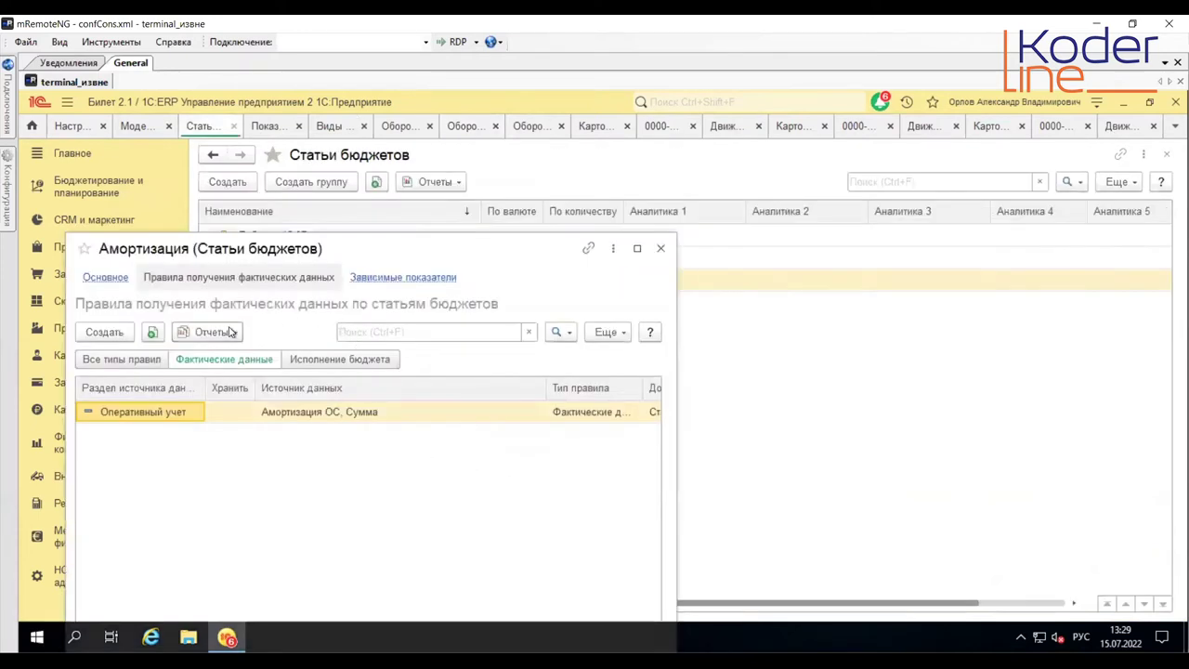
{"action": "left_click", "coordinate": [232, 331]}
{"action": "left_click", "coordinate": [246, 353]}
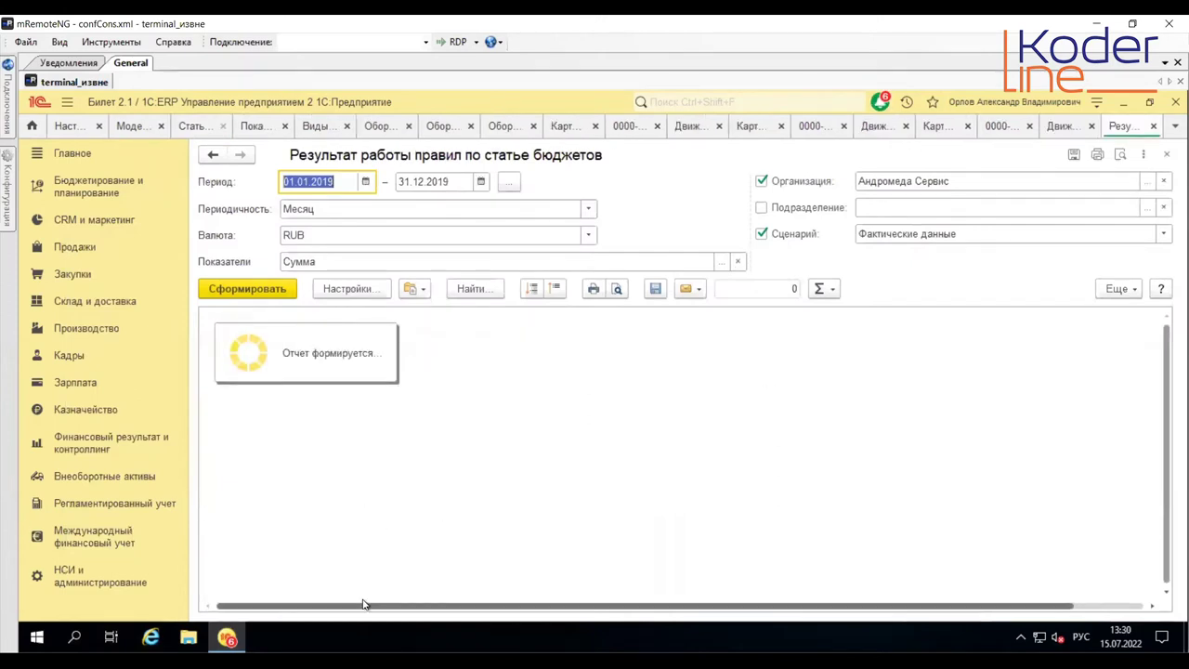
{"action": "left_click_drag", "start_coordinate": [369, 604], "coordinate": [859, 610]}
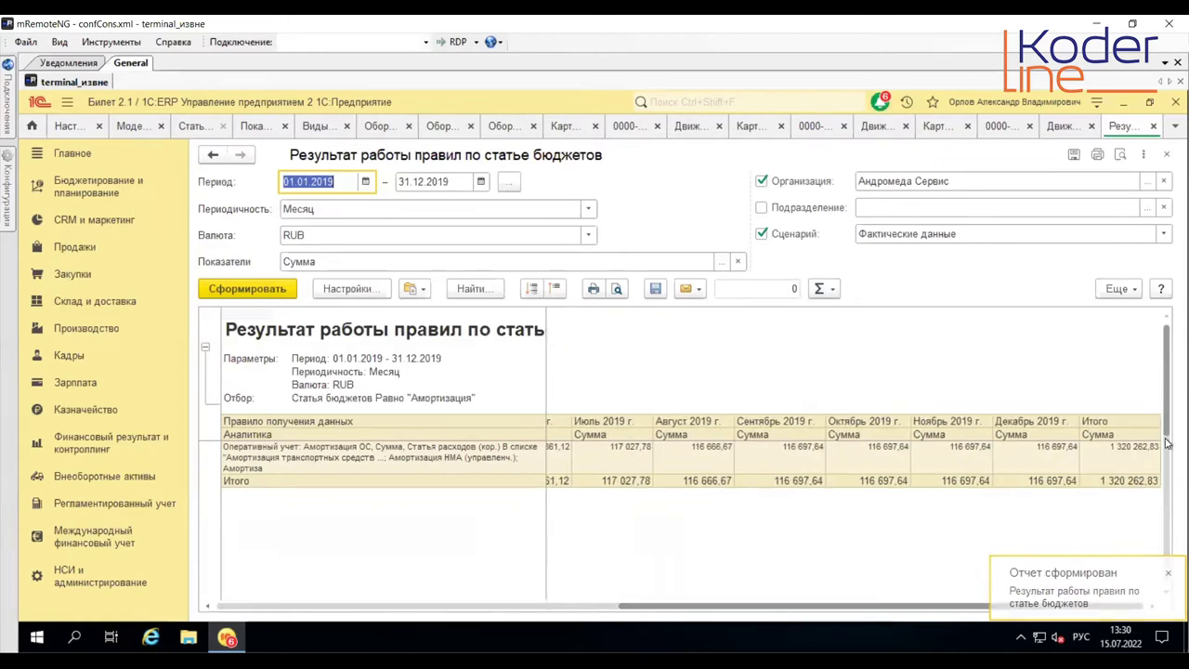
Step: Compare the operational-accounting rule's yearly total in the report with the depreciation turnovers in the account 26 sheet
{"action": "left_click", "coordinate": [306, 453]}
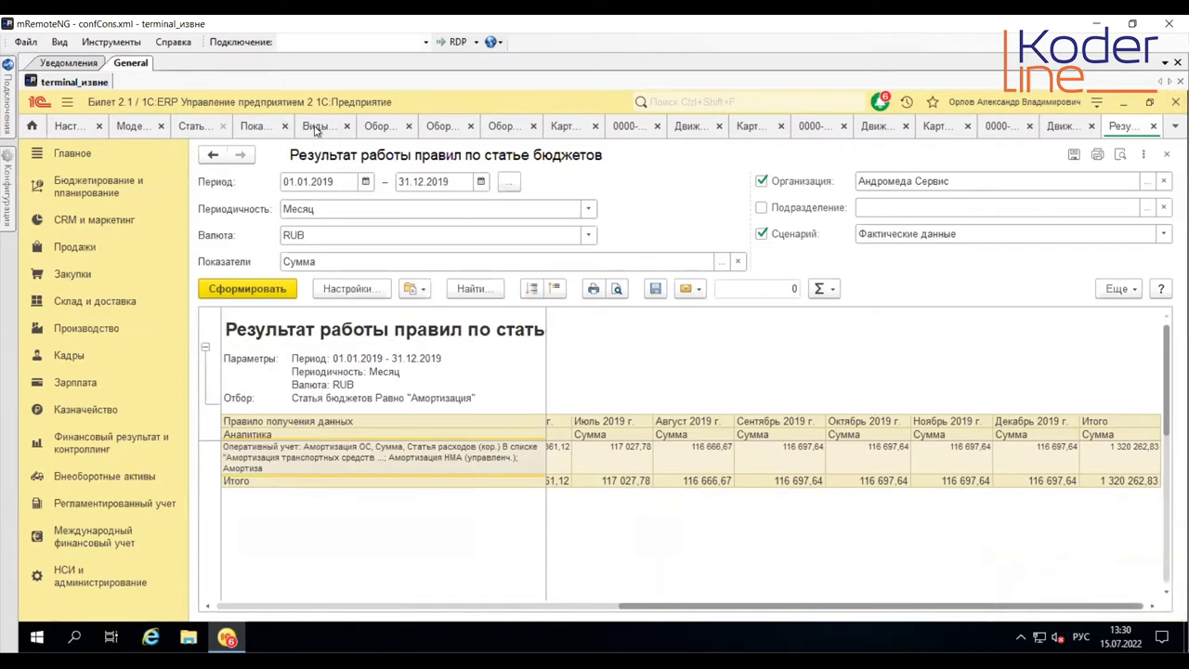
{"action": "left_click", "coordinate": [199, 126]}
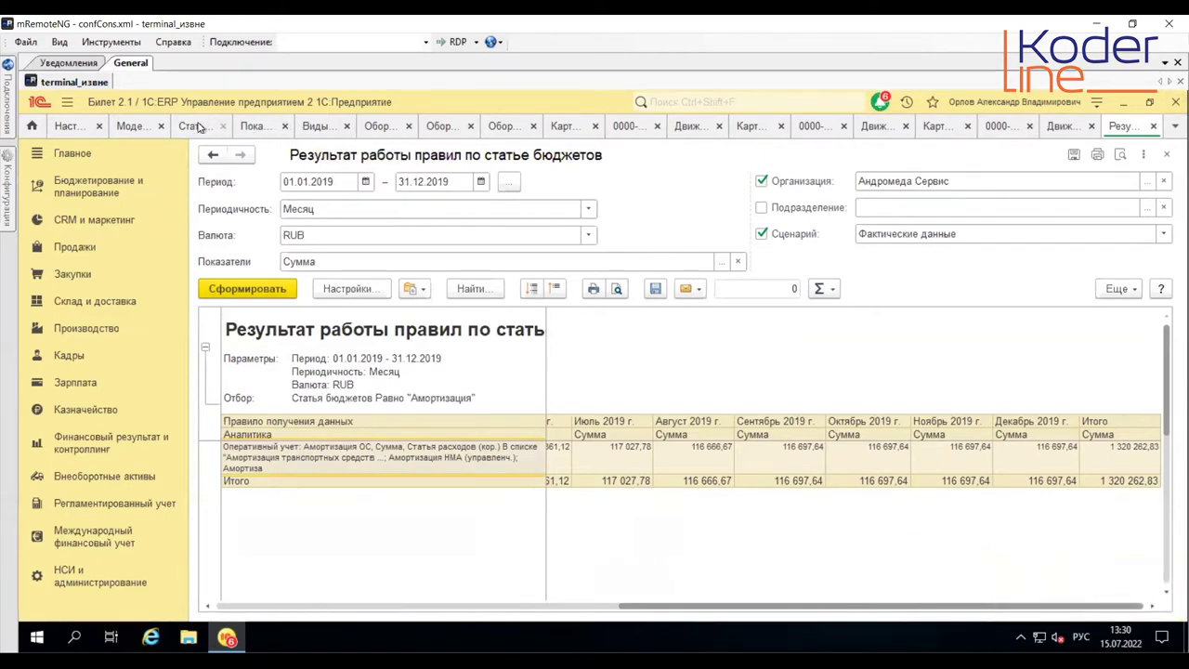
{"action": "left_click", "coordinate": [442, 129]}
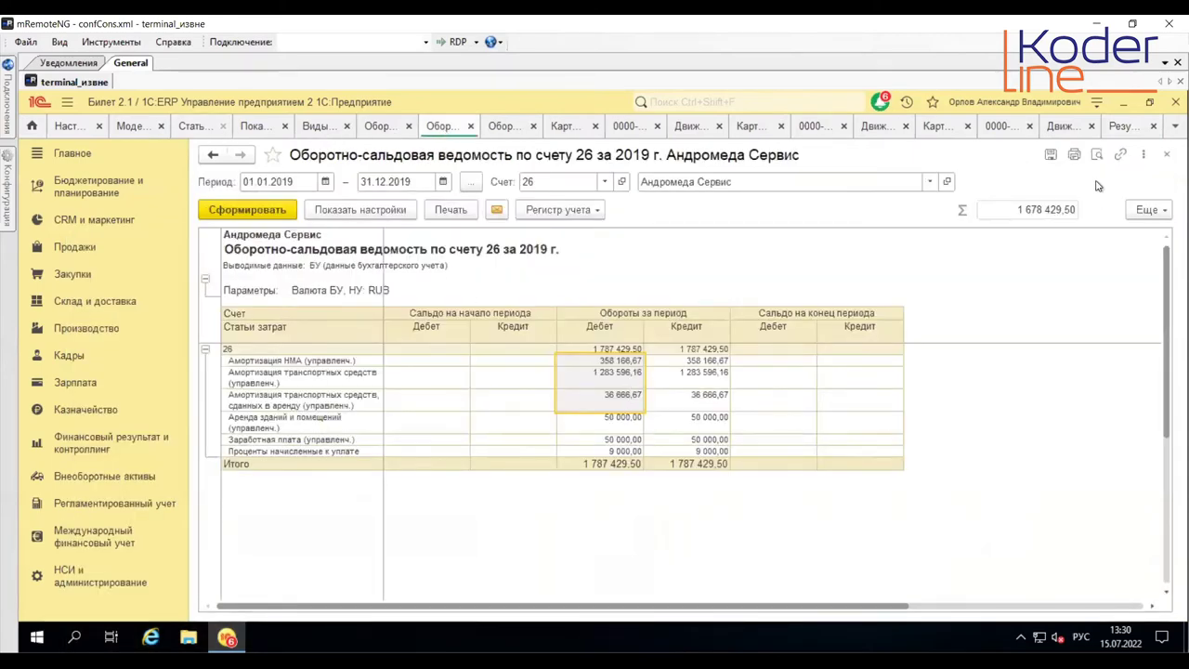
{"action": "left_click", "coordinate": [1124, 126]}
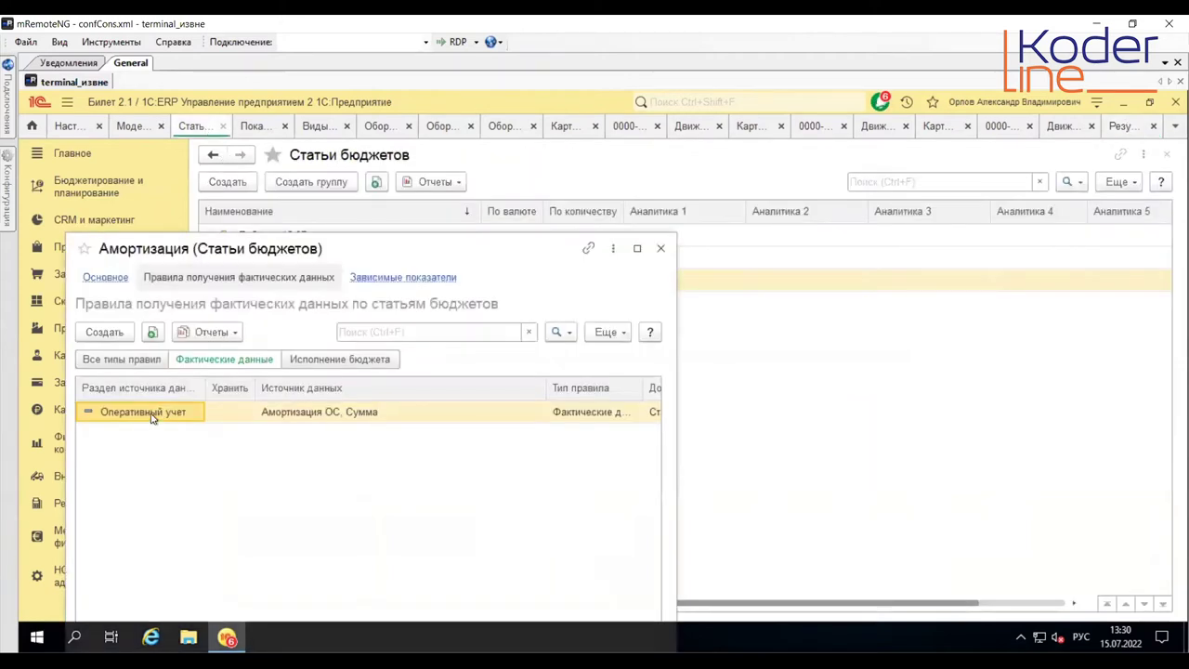
Step: Open the main details of the budget item Амортизация and unlock its attributes for editing
{"action": "left_click", "coordinate": [100, 276]}
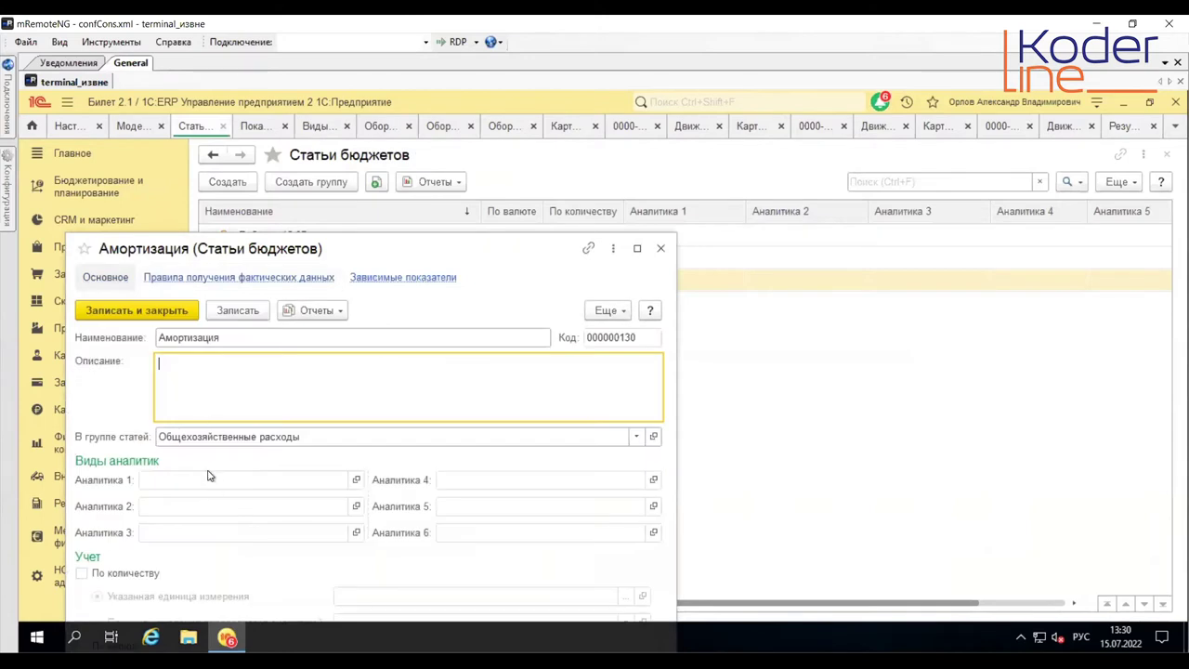
{"action": "left_click", "coordinate": [604, 312]}
{"action": "left_click", "coordinate": [632, 492]}
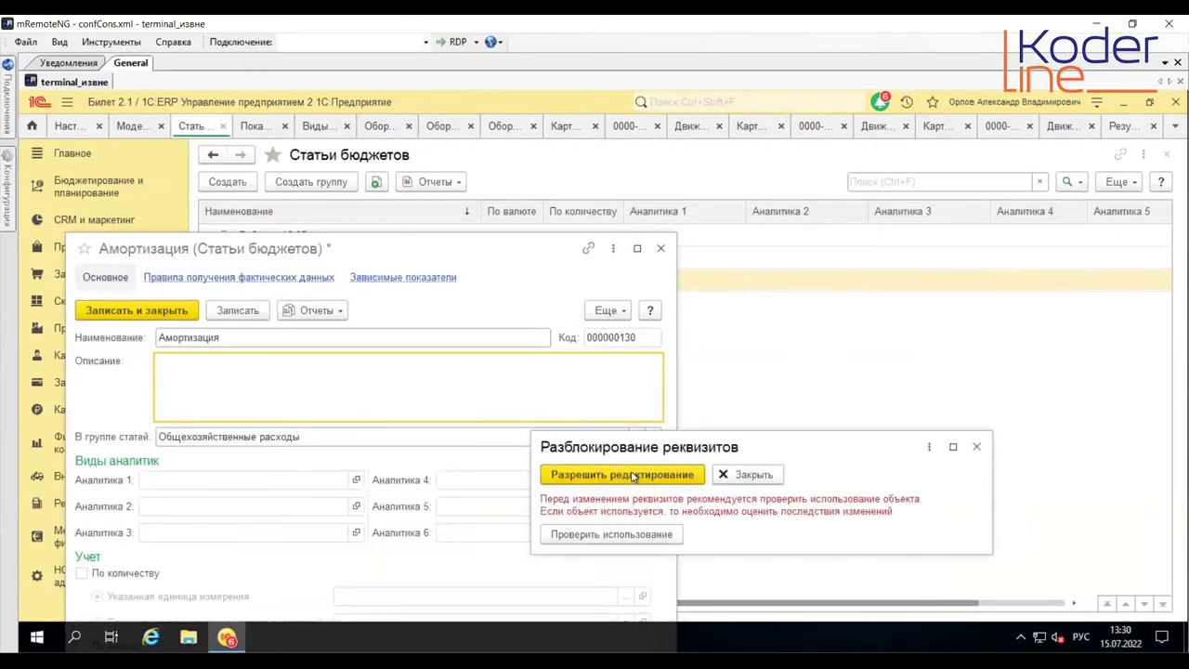
{"action": "left_click", "coordinate": [632, 475]}
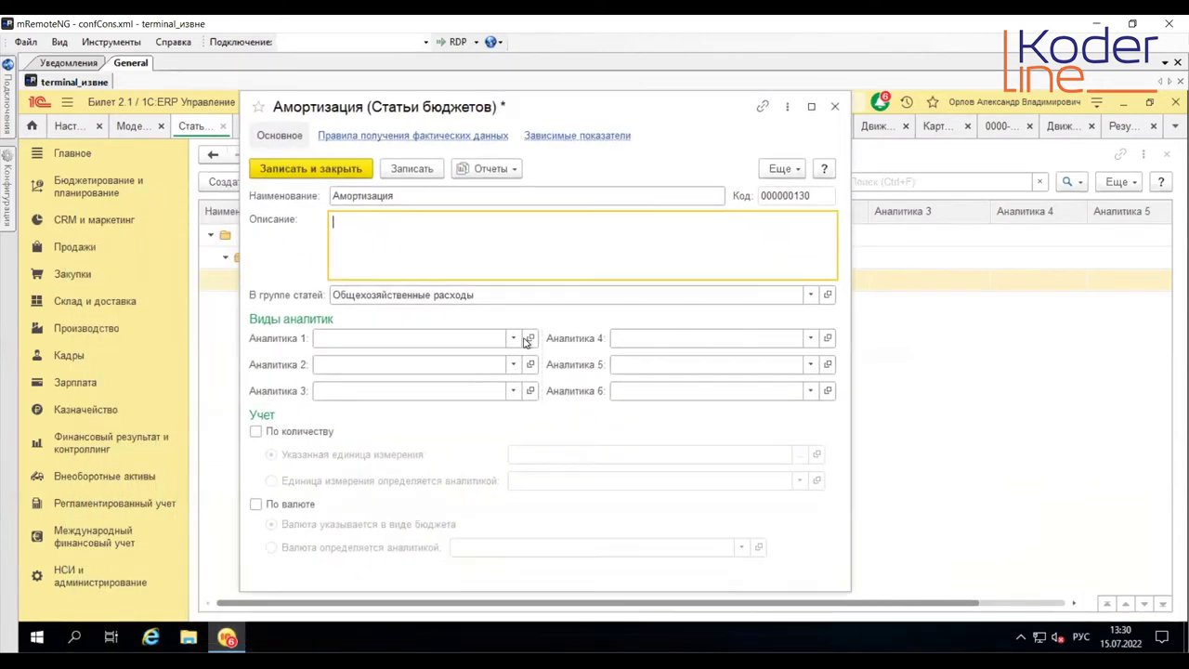
Step: Set Аналитика 1 of the budget item Амортизация to Статьи расходов and save the item
{"action": "left_click", "coordinate": [515, 338]}
{"action": "left_click", "coordinate": [376, 427]}
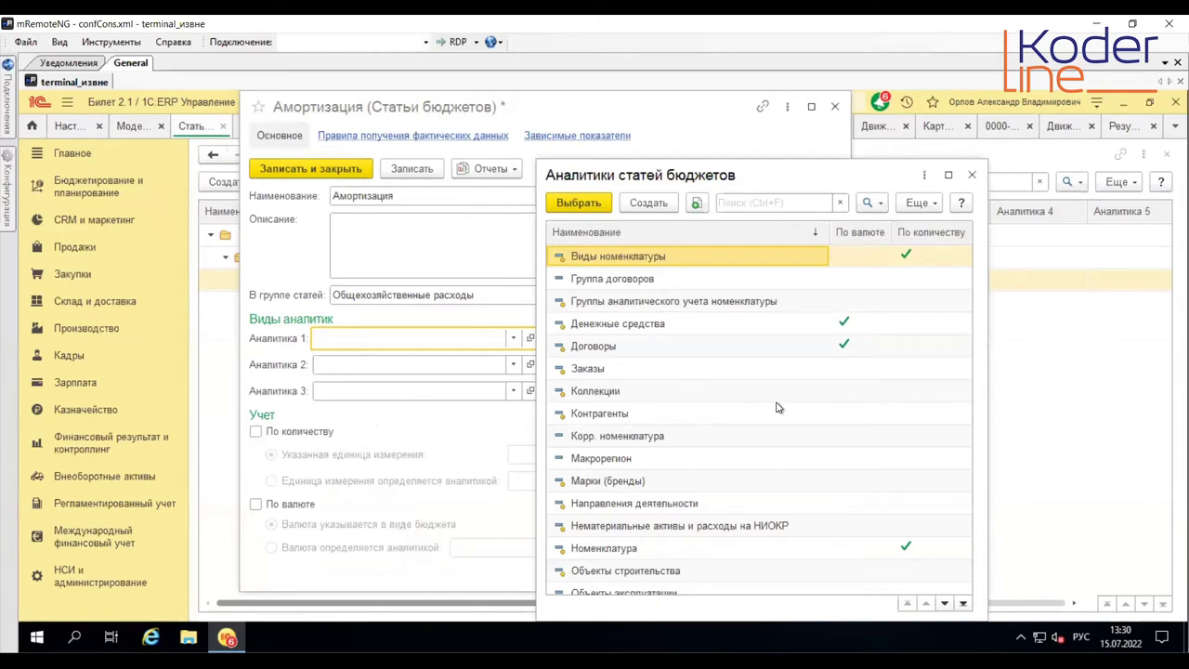
{"action": "scroll", "coordinate": [778, 407], "scroll_direction": "down", "scroll_amount": 1}
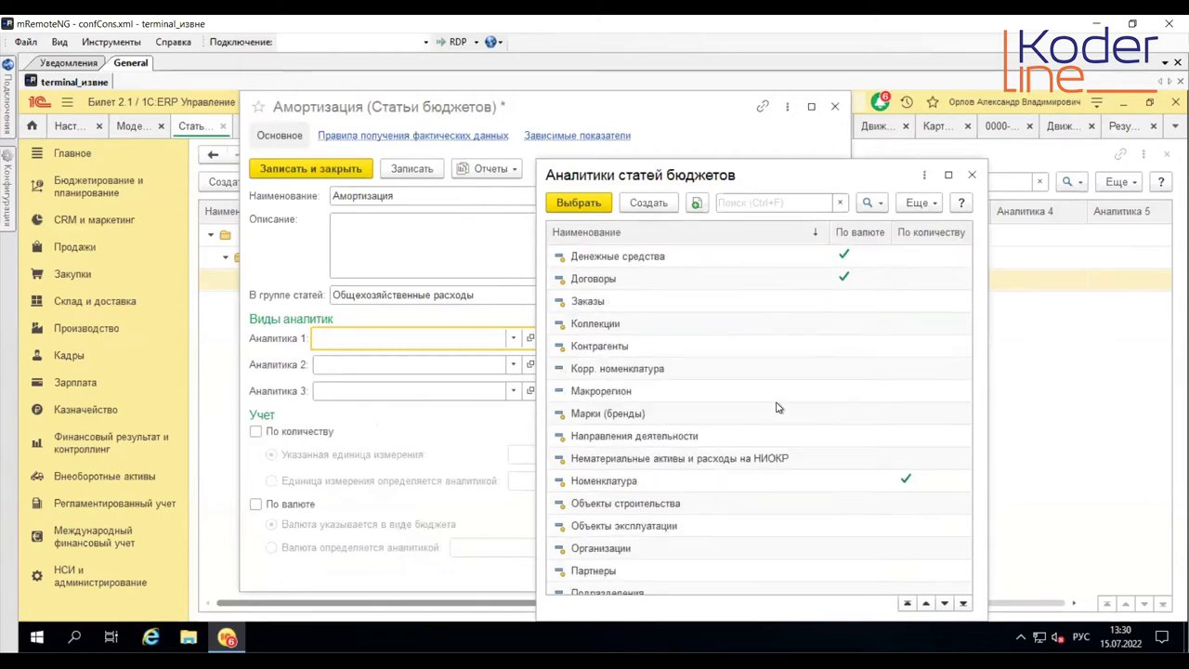
{"action": "scroll", "coordinate": [779, 406], "scroll_direction": "down", "scroll_amount": 4}
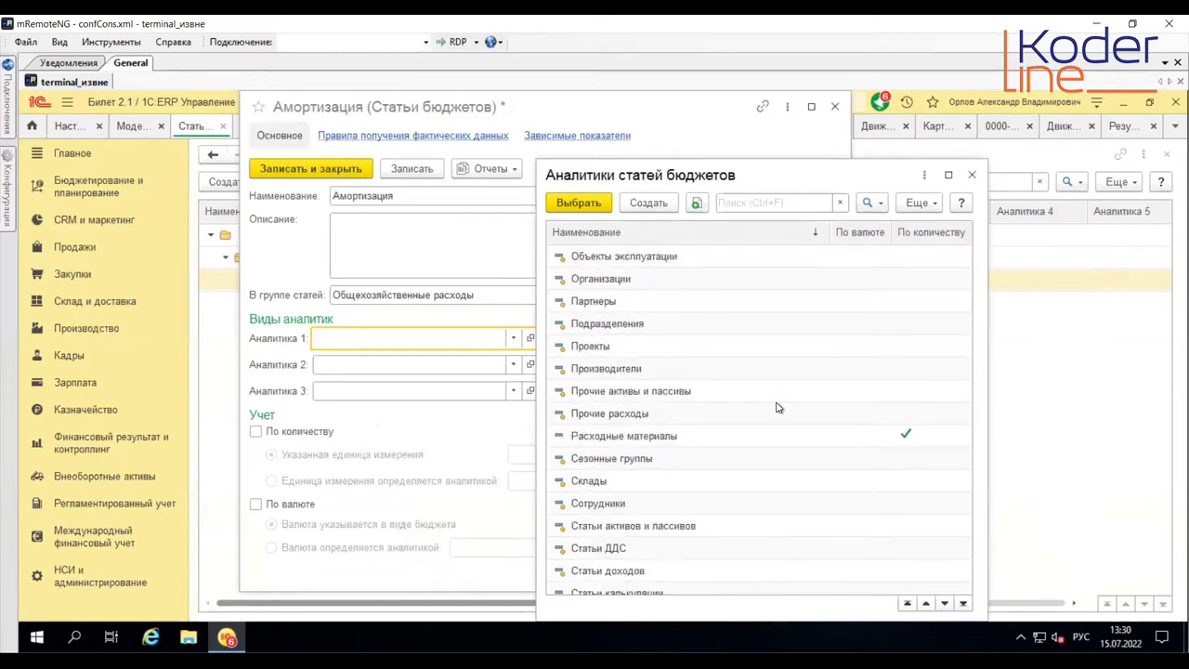
{"action": "scroll", "coordinate": [778, 407], "scroll_direction": "down", "scroll_amount": 1}
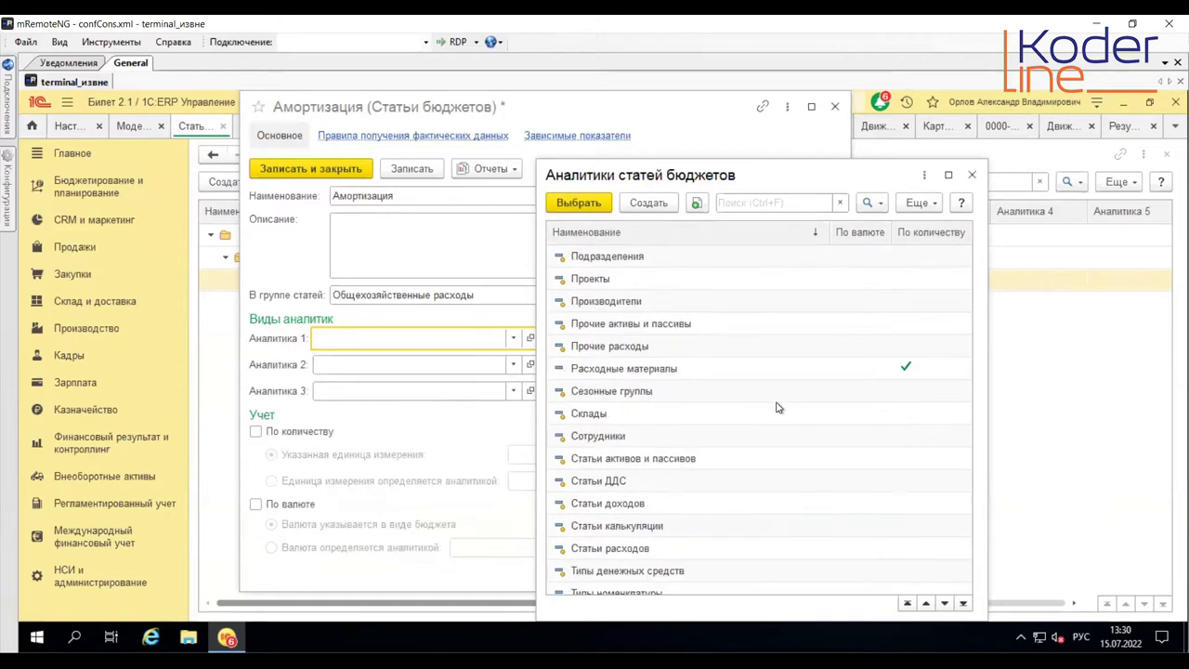
{"action": "scroll", "coordinate": [779, 407], "scroll_direction": "down", "scroll_amount": 2}
{"action": "double_click", "coordinate": [634, 437]}
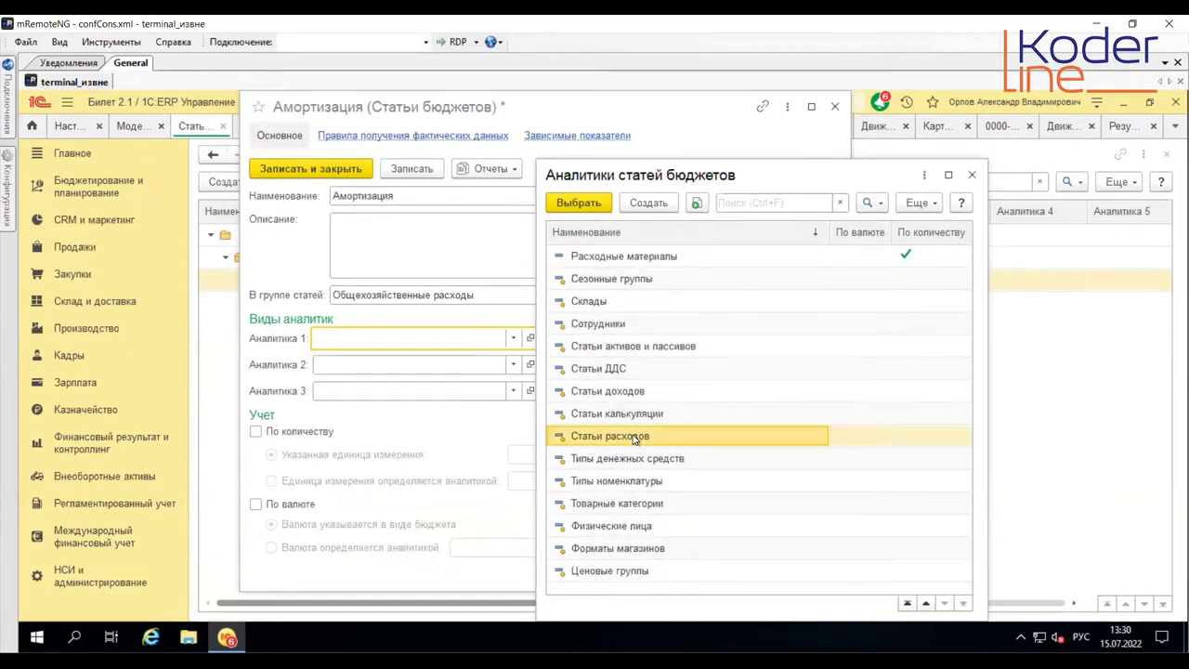
{"action": "left_click", "coordinate": [426, 172]}
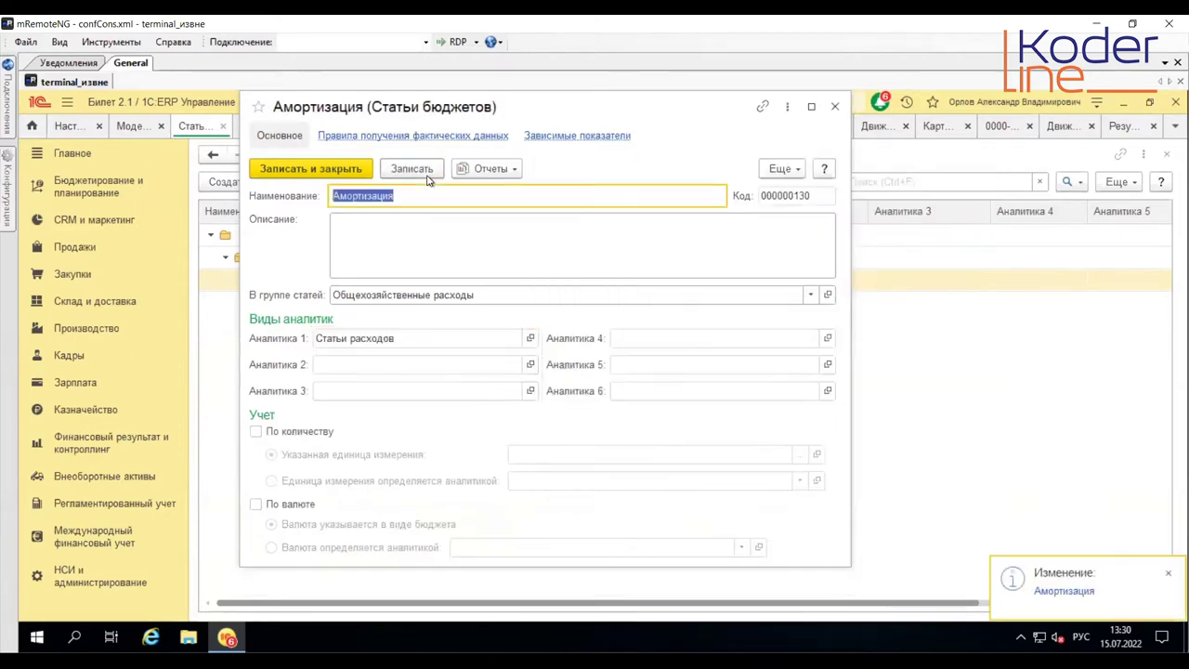
Step: Generate the rule results report for Амортизация again and examine the yearly totals for each cost item
{"action": "left_click", "coordinate": [443, 136]}
{"action": "left_click", "coordinate": [381, 190]}
{"action": "left_click", "coordinate": [425, 221]}
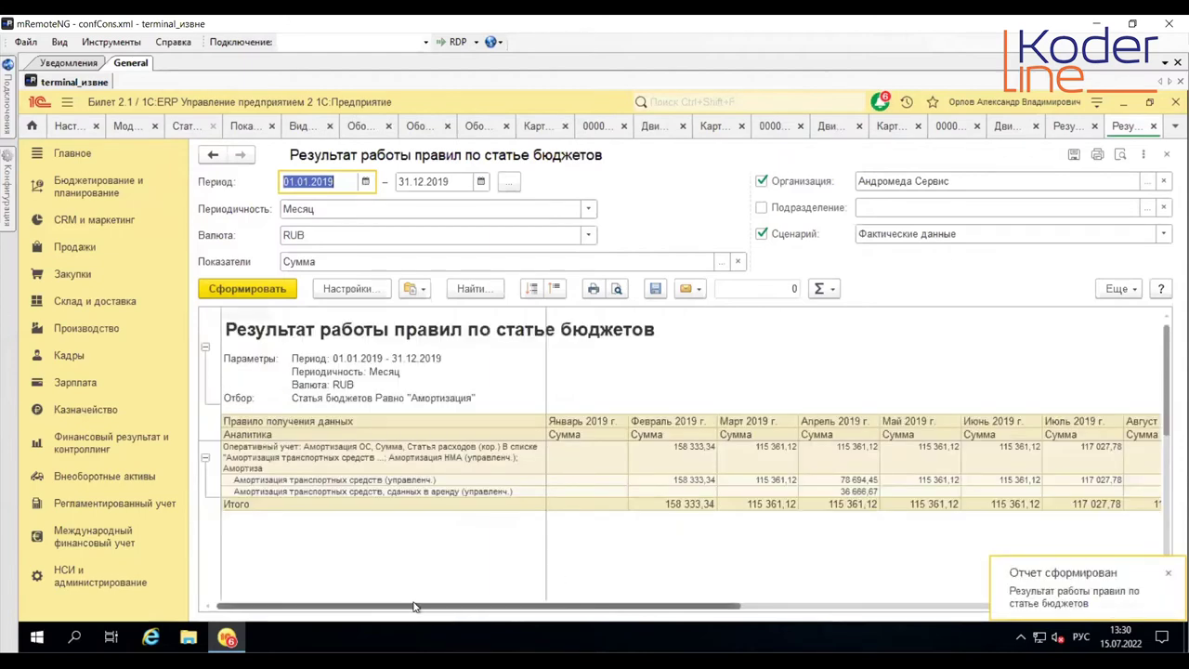
{"action": "left_click", "coordinate": [393, 492]}
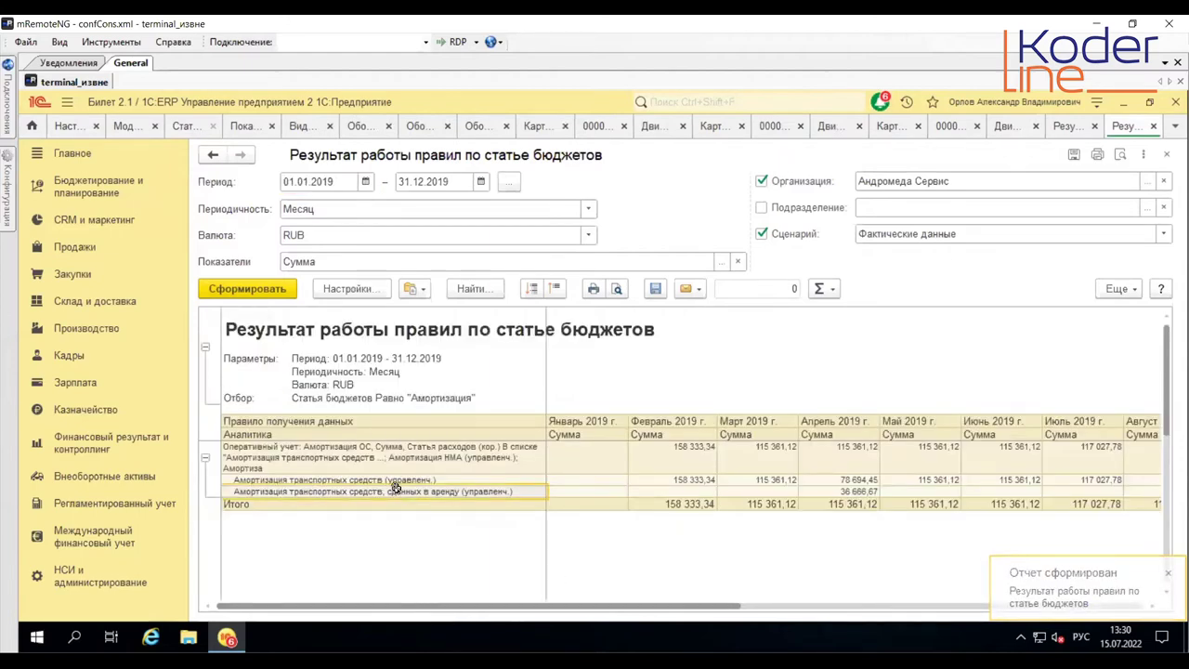
{"action": "left_click_drag", "start_coordinate": [395, 488], "coordinate": [401, 479]}
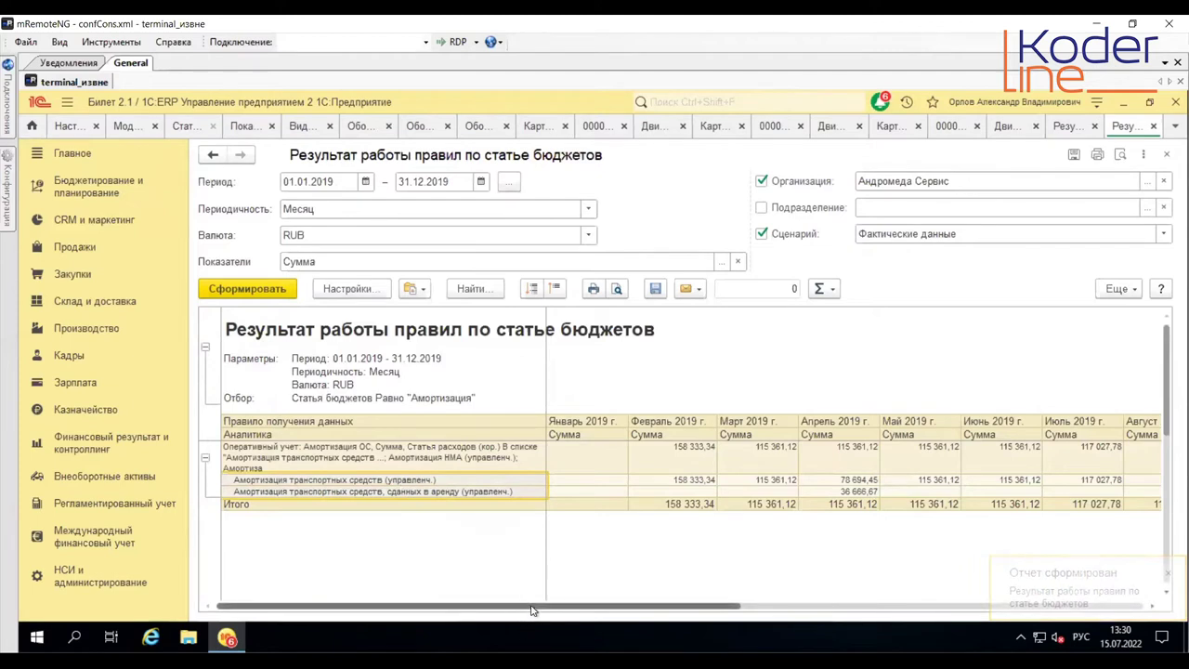
{"action": "left_click_drag", "start_coordinate": [532, 610], "coordinate": [933, 610]}
{"action": "left_click", "coordinate": [1135, 487]}
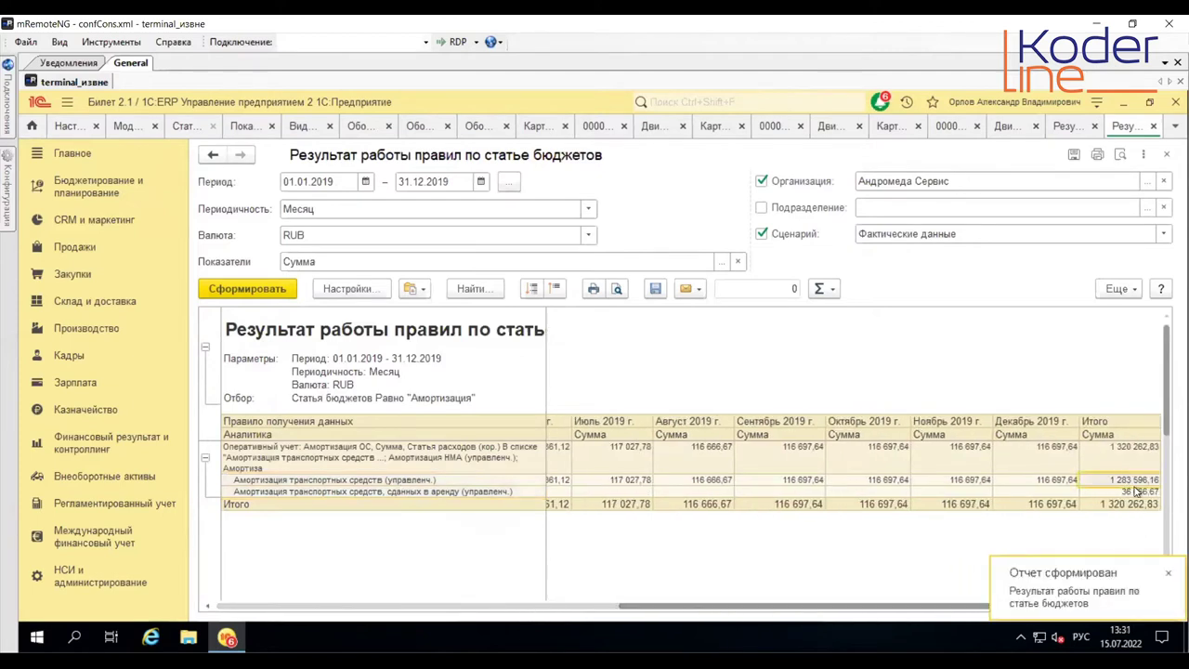
{"action": "left_click", "coordinate": [1135, 492]}
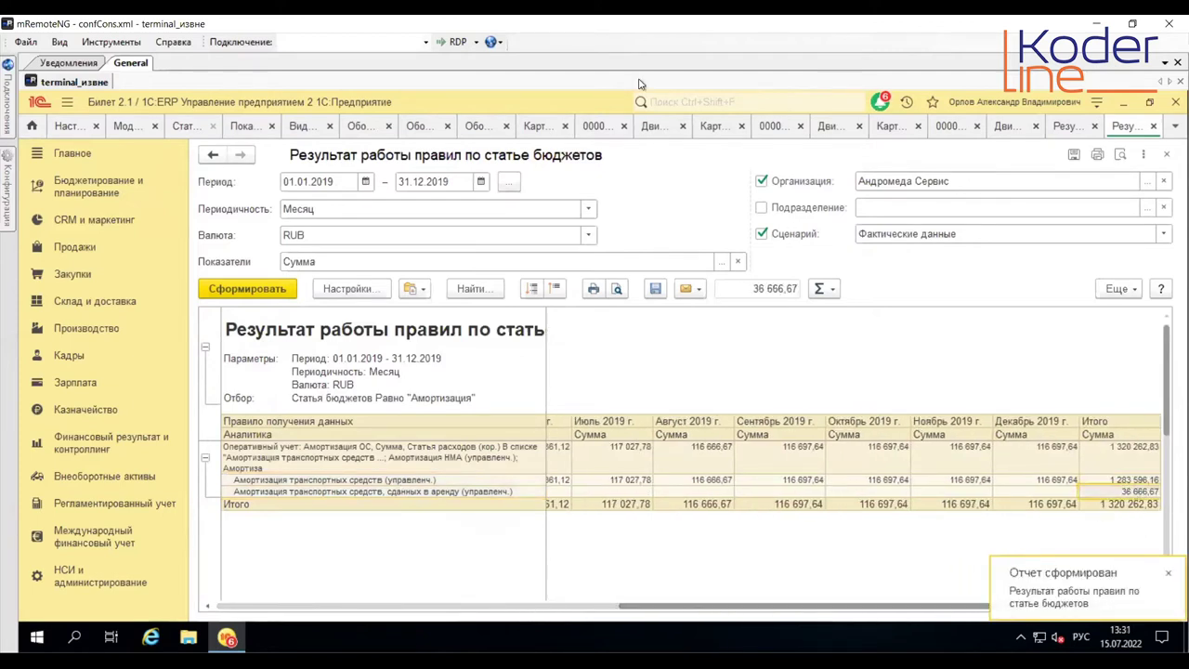
Step: Check the depreciation items in the account 26 sheet, examine the account card for Амортизация НМА (управленч.), and close the card
{"action": "left_click", "coordinate": [418, 126]}
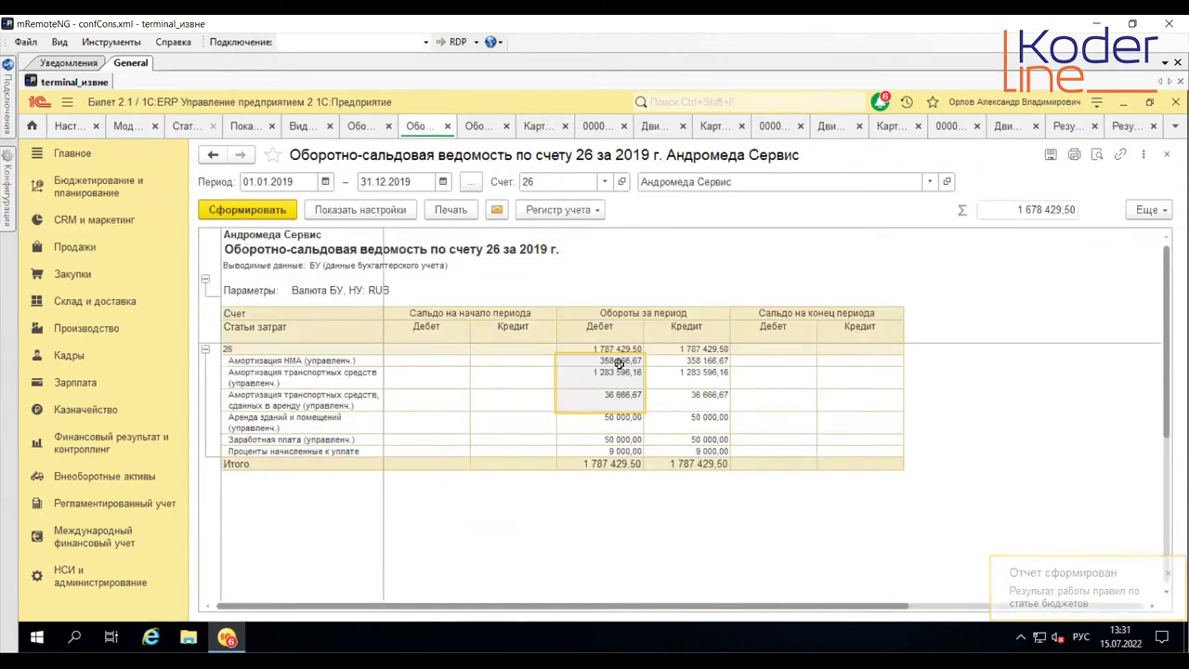
{"action": "left_click", "coordinate": [630, 376]}
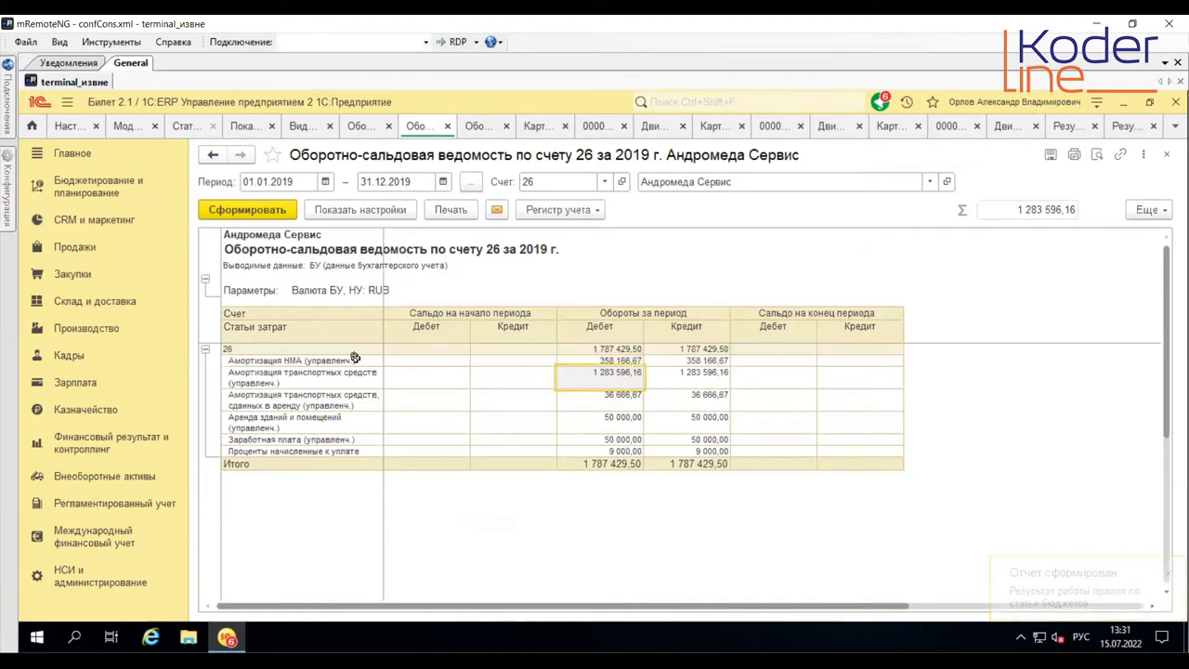
{"action": "right_click", "coordinate": [346, 359]}
{"action": "left_click", "coordinate": [438, 317]}
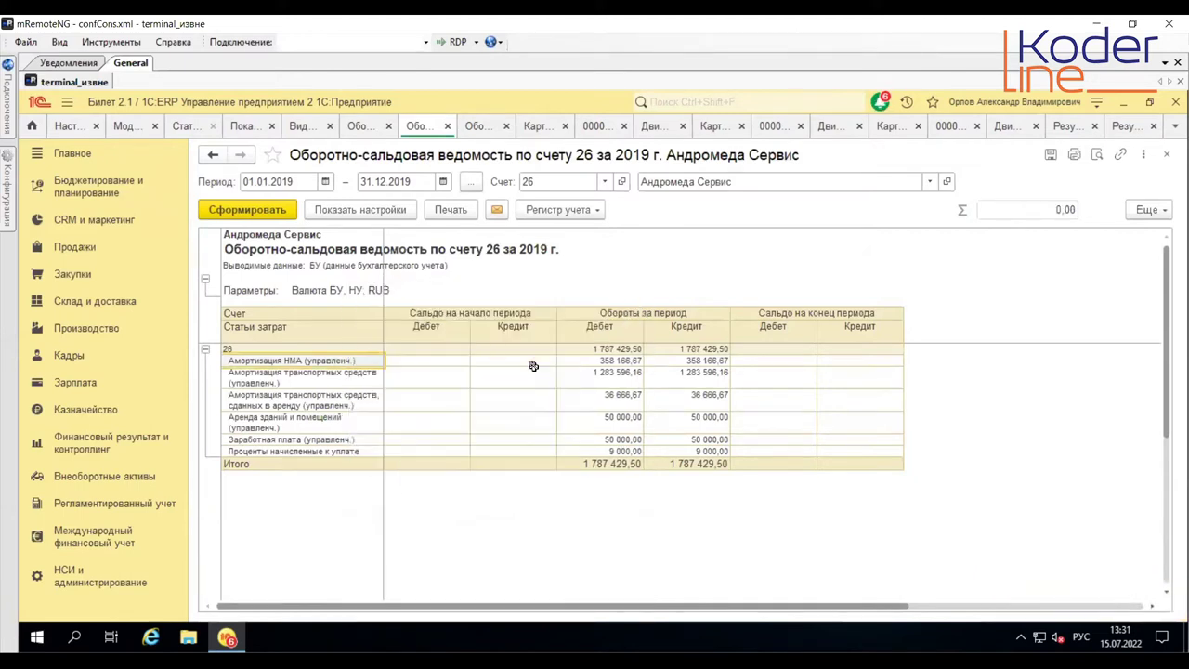
{"action": "left_click", "coordinate": [598, 360]}
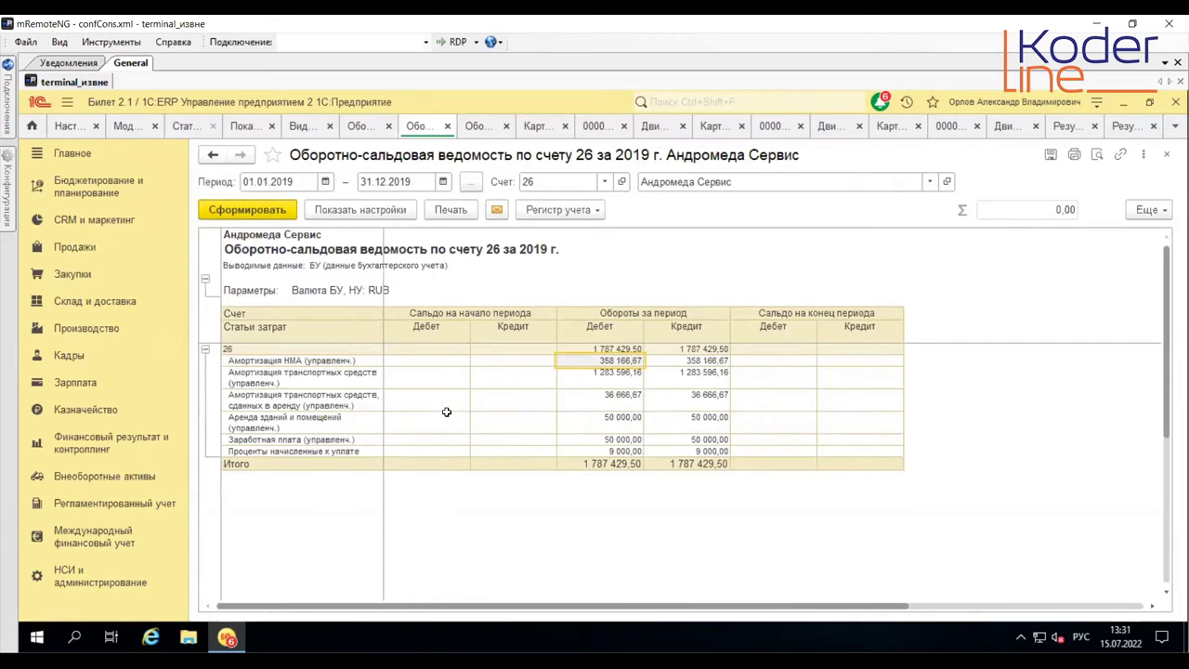
{"action": "key", "text": "Return"}
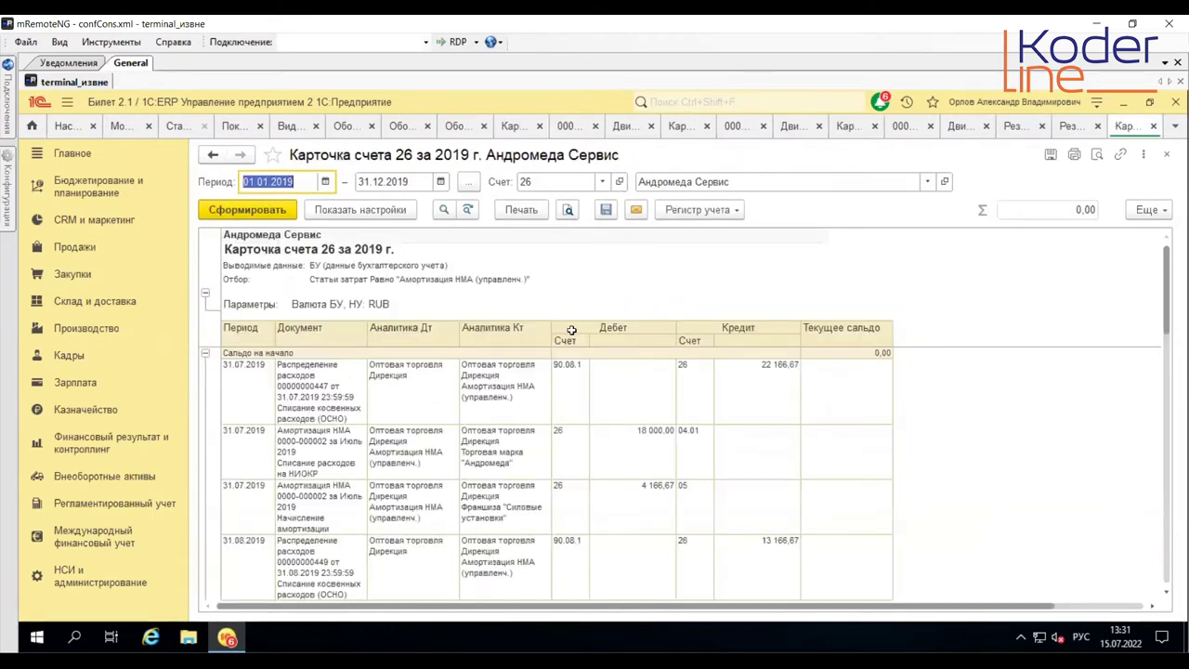
{"action": "left_click", "coordinate": [341, 436]}
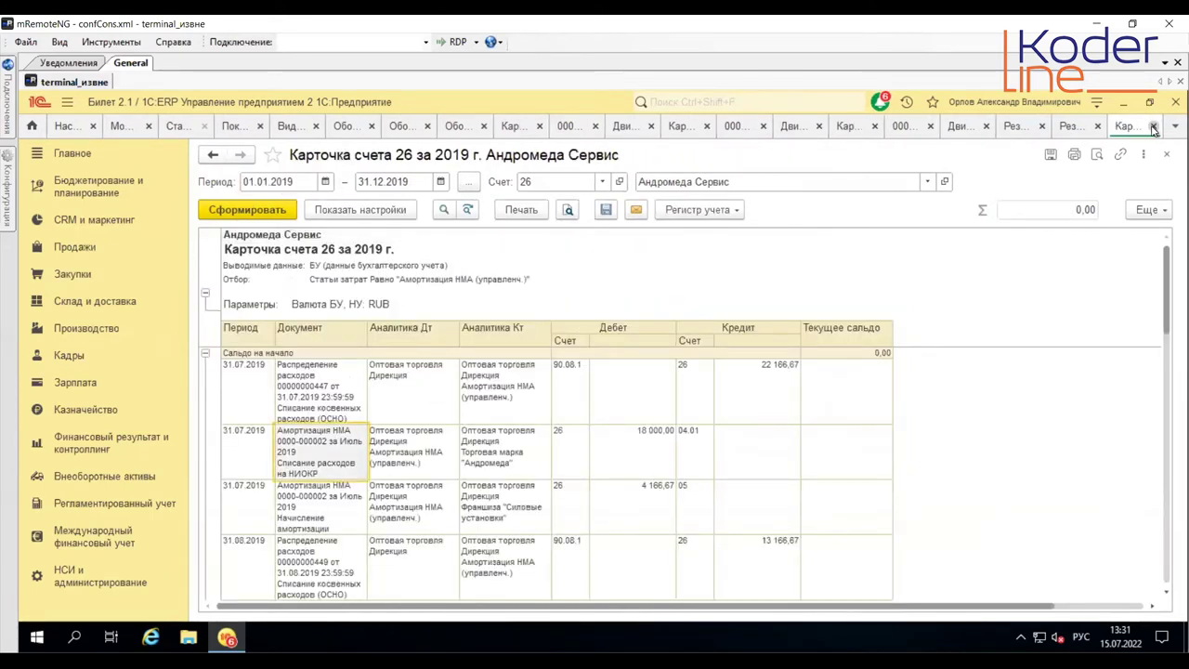
{"action": "left_click", "coordinate": [1153, 127]}
Step: Remove Амортизация НМА (управленч.) from the expense item filter list of the Амортизация ОС rule and save the rule
{"action": "left_click", "coordinate": [190, 130]}
{"action": "left_click", "coordinate": [453, 274]}
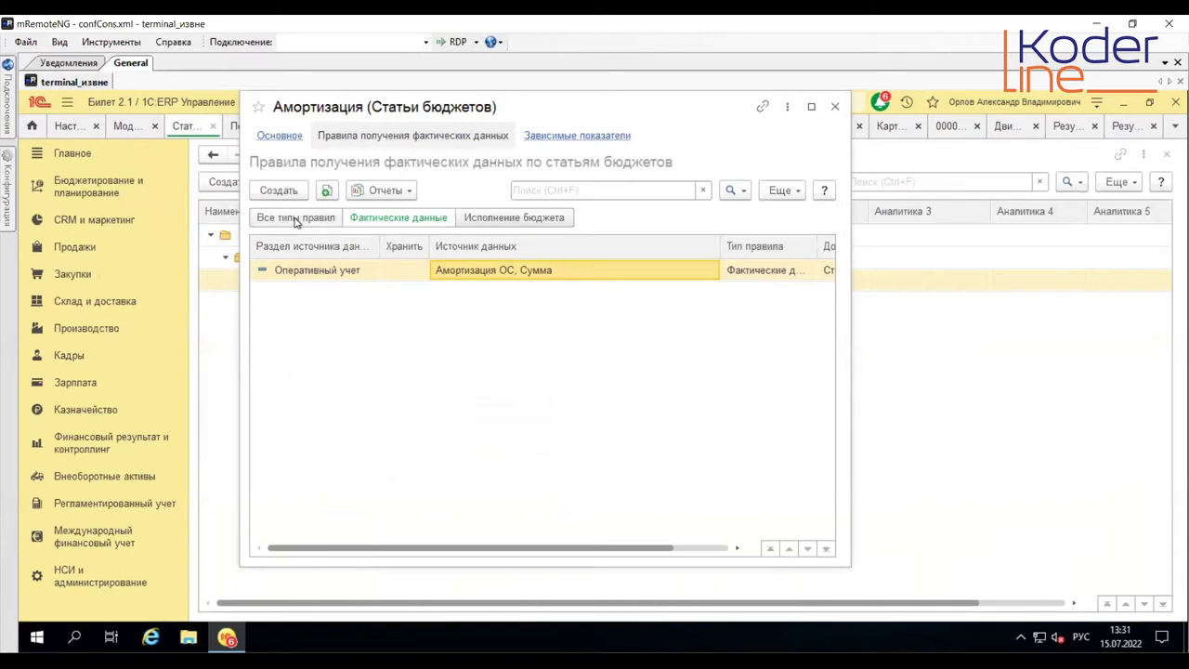
{"action": "left_click", "coordinate": [756, 276]}
{"action": "double_click", "coordinate": [757, 276]}
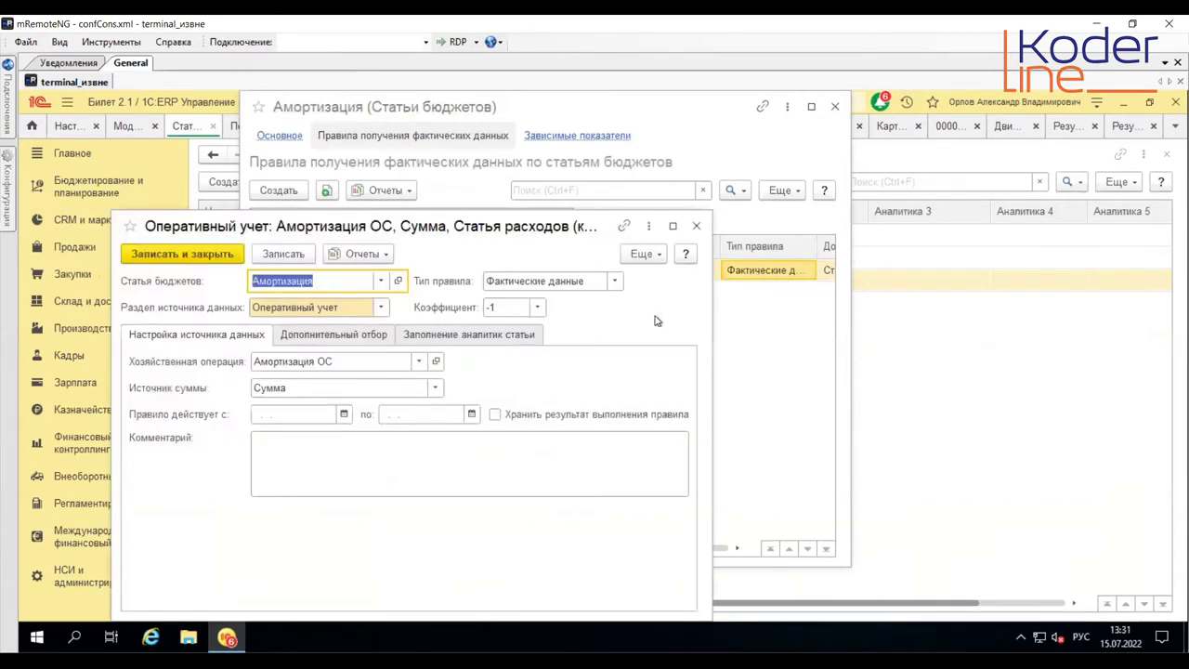
{"action": "left_click", "coordinate": [377, 336]}
{"action": "left_click", "coordinate": [631, 424]}
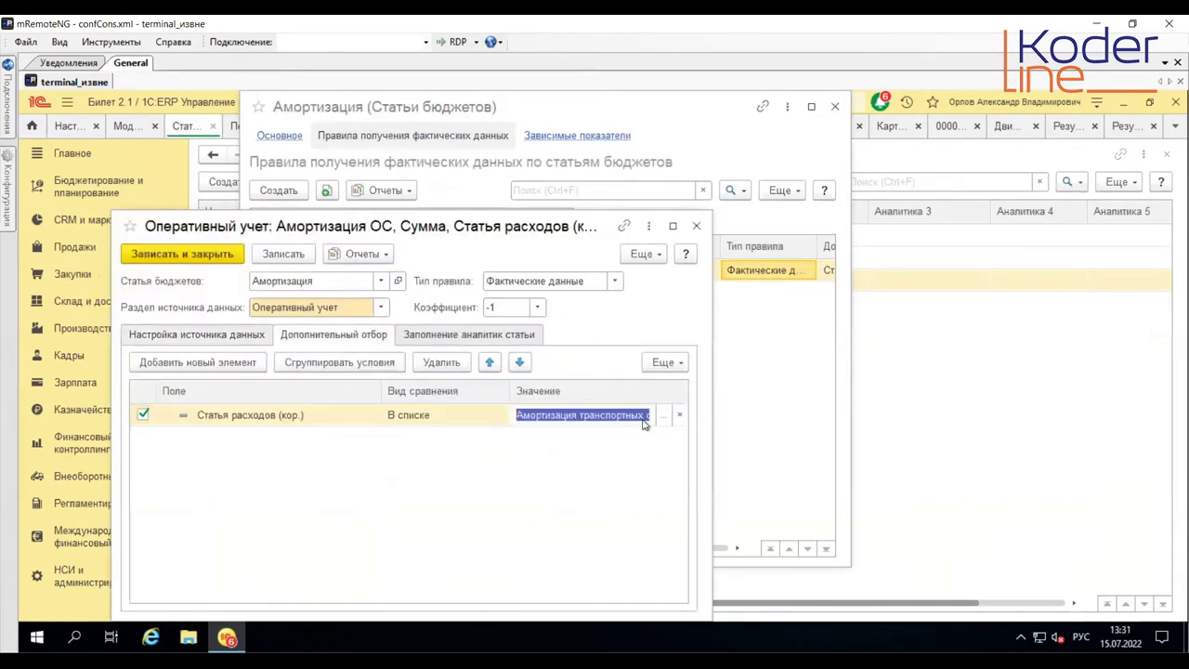
{"action": "left_click", "coordinate": [664, 416]}
{"action": "left_click", "coordinate": [414, 433]}
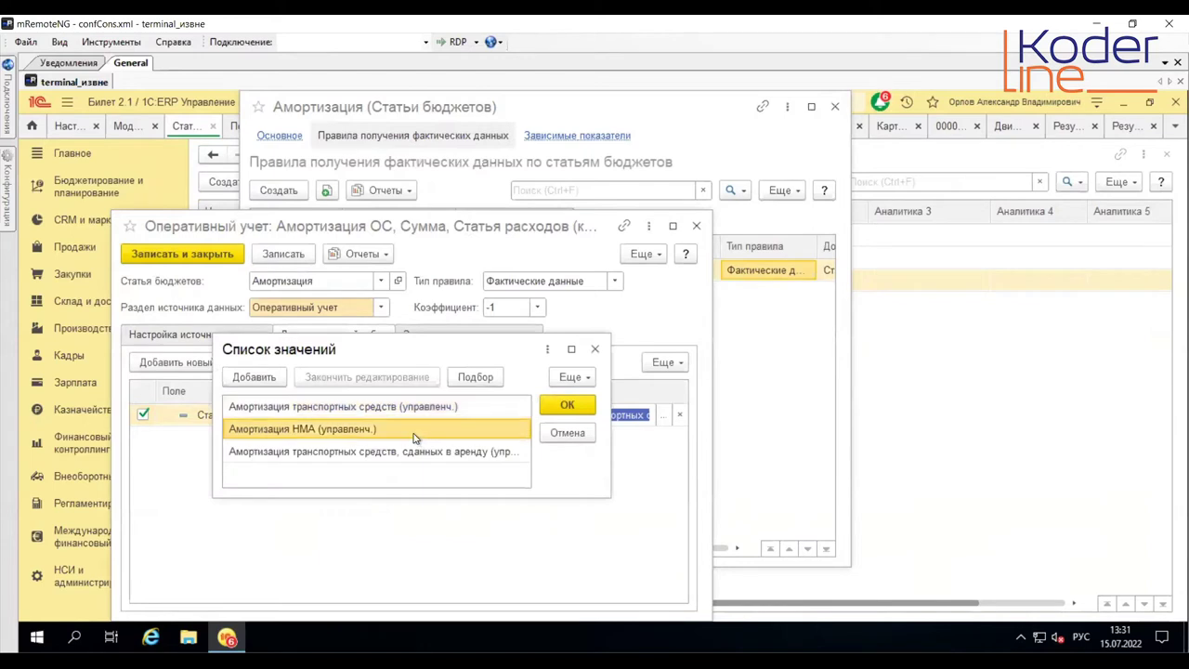
{"action": "left_click", "coordinate": [417, 450]}
{"action": "left_click", "coordinate": [567, 405]}
{"action": "left_click", "coordinate": [212, 255]}
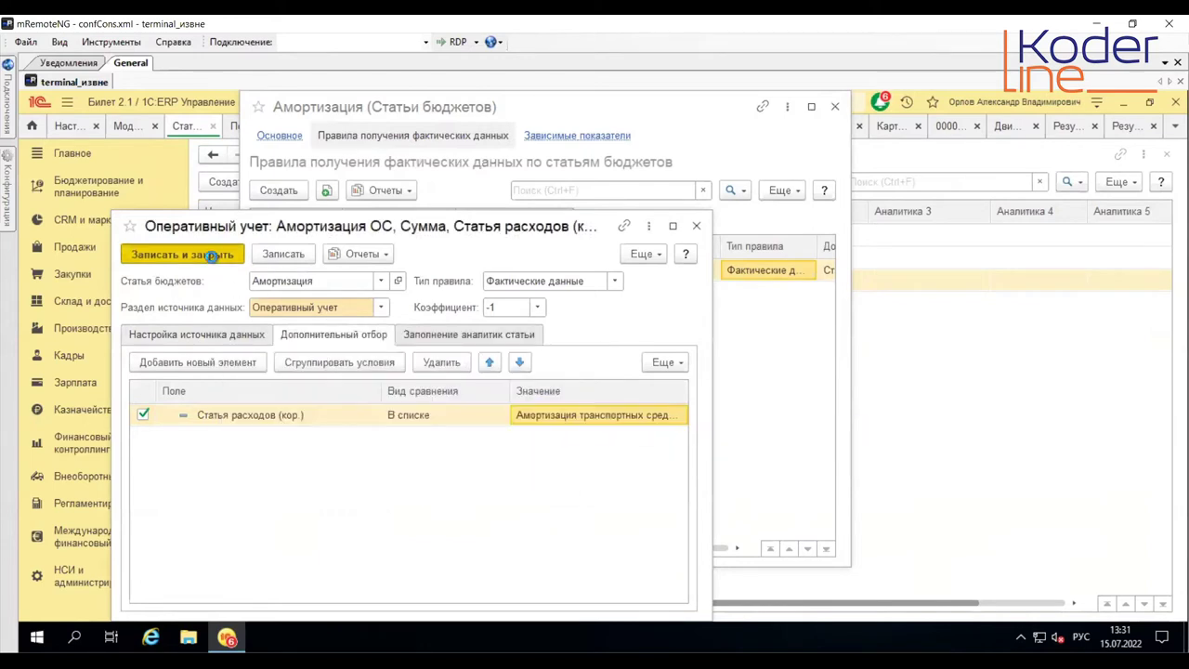
Step: Create an actual-data rule for Амортизация with source Оперативный учет, coefficient -1 and business operation Амортизация НМА
{"action": "left_click", "coordinate": [279, 190]}
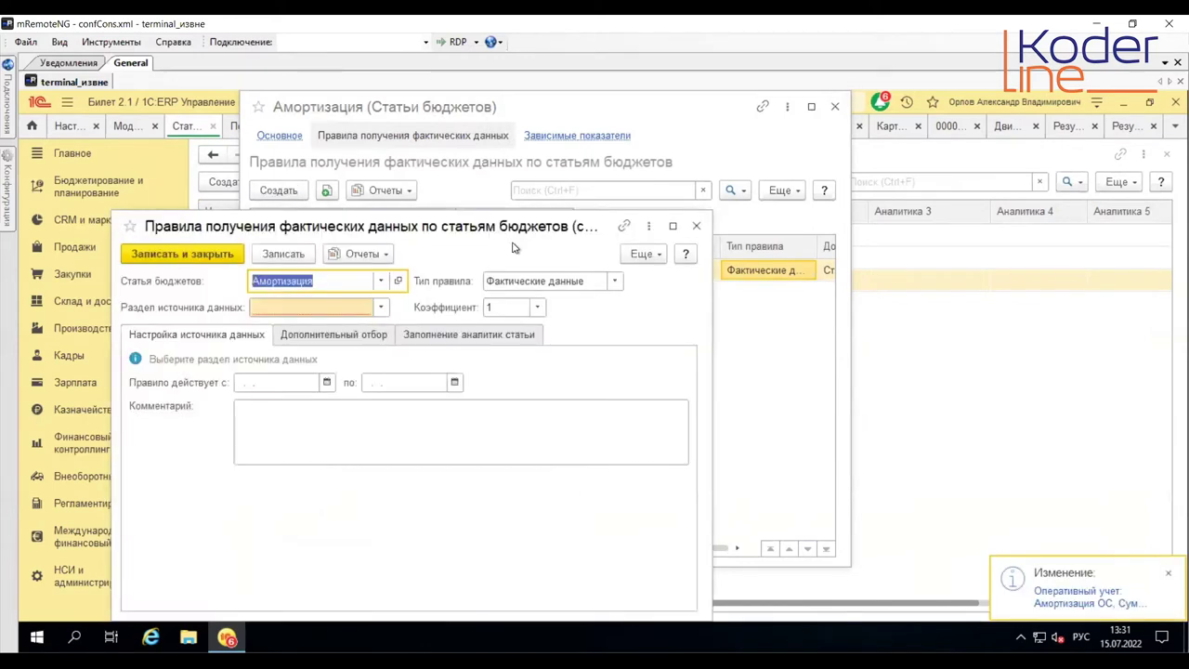
{"action": "left_click", "coordinate": [380, 307]}
{"action": "left_click", "coordinate": [330, 333]}
{"action": "left_click", "coordinate": [537, 307]}
{"action": "left_click", "coordinate": [502, 354]}
{"action": "left_click", "coordinate": [371, 362]}
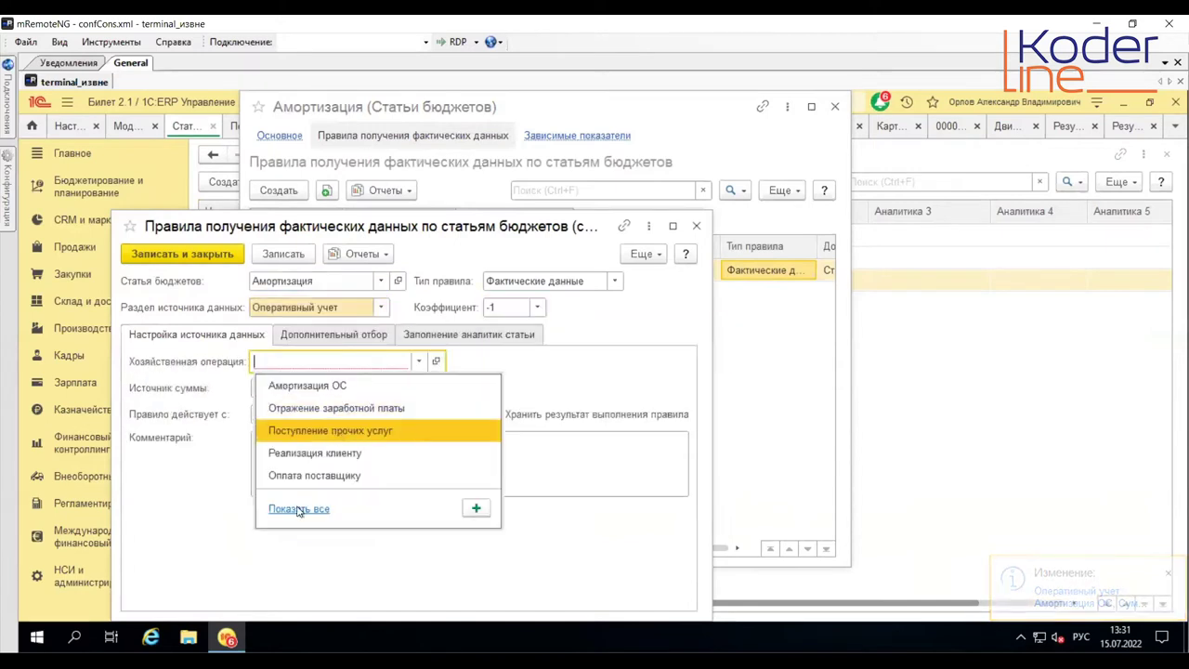
{"action": "left_click", "coordinate": [296, 508]}
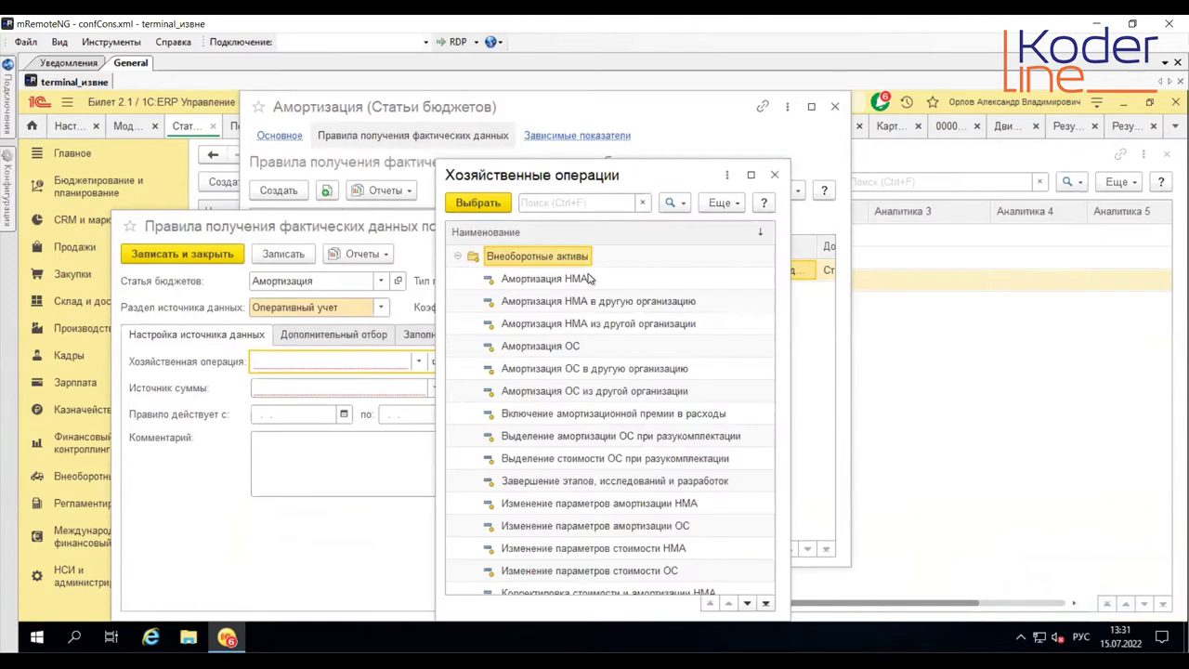
{"action": "double_click", "coordinate": [588, 279]}
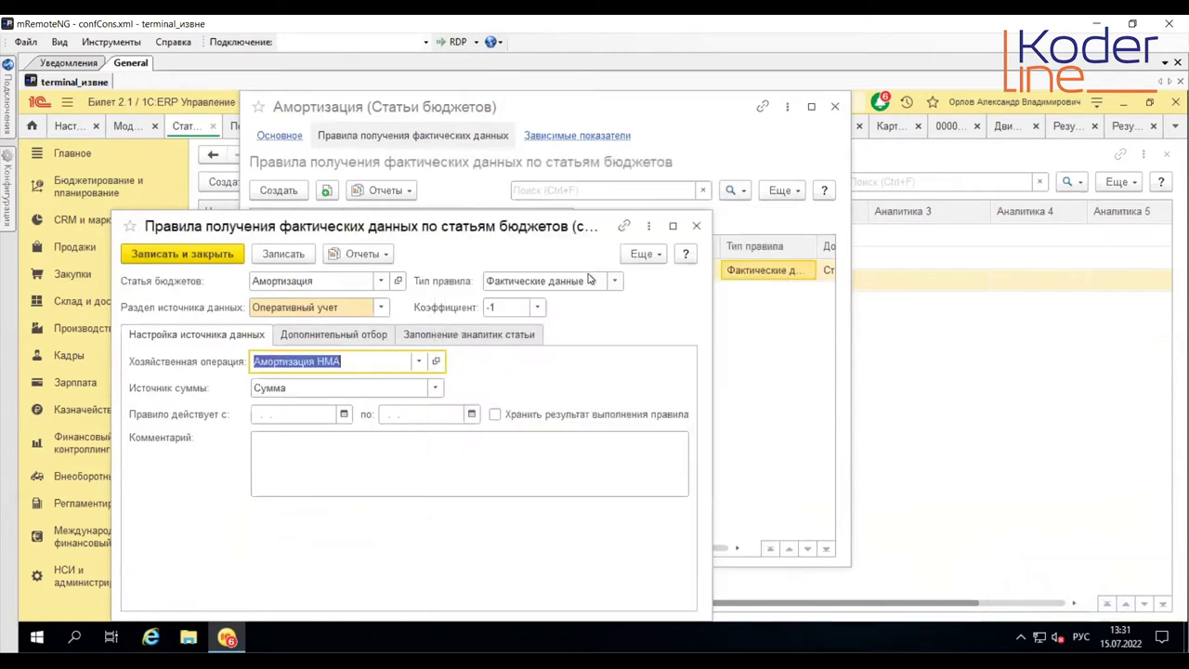
Step: Filter the new rule by Статья расходов (кор.) equal to Амортизация НМА (управленч.) and save it
{"action": "left_click", "coordinate": [319, 338]}
{"action": "left_click", "coordinate": [188, 362]}
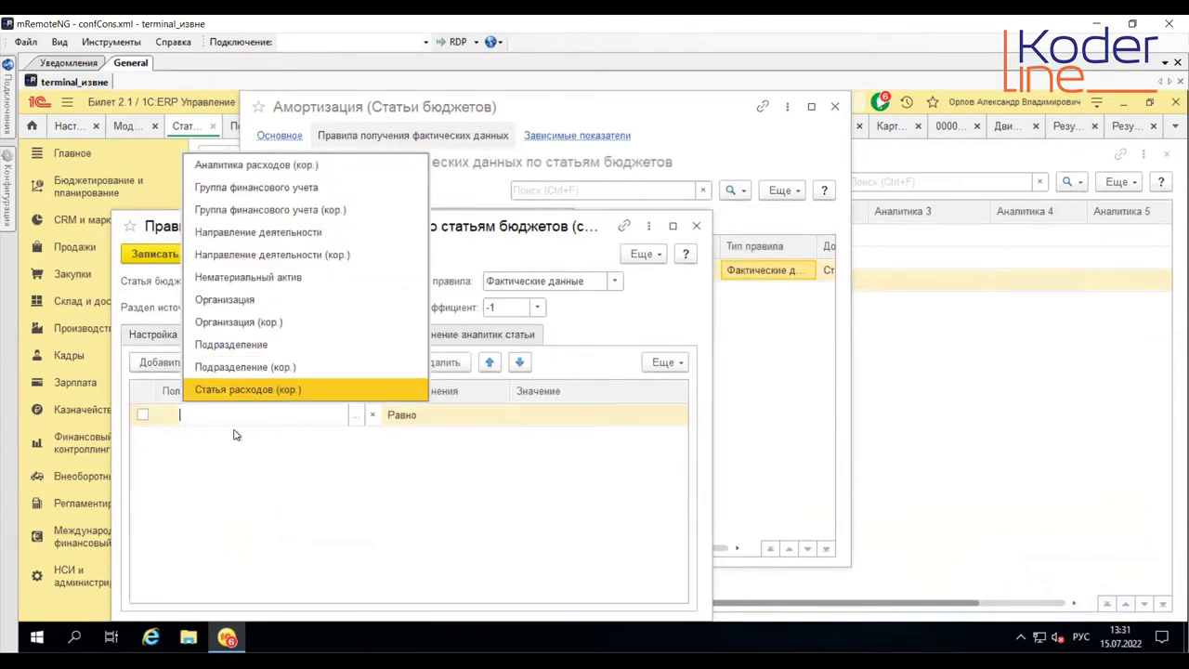
{"action": "left_click", "coordinate": [239, 389]}
{"action": "left_click", "coordinate": [563, 419]}
{"action": "left_click", "coordinate": [563, 418]}
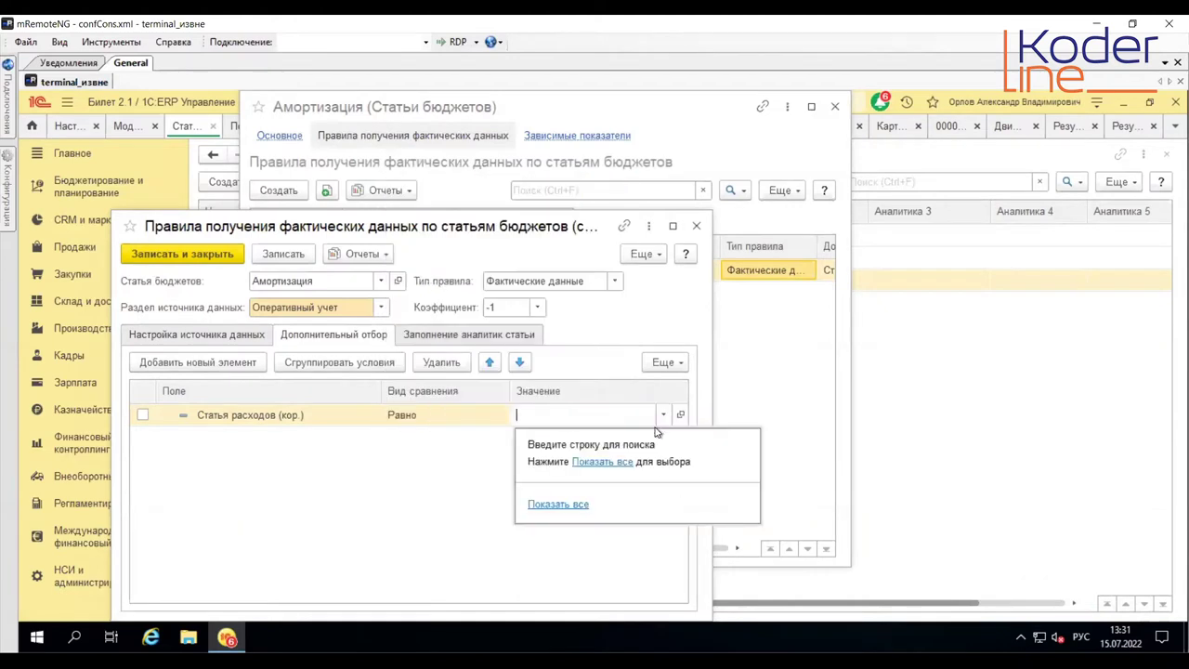
{"action": "type", "text": "Амортизация НМА (управленч."}
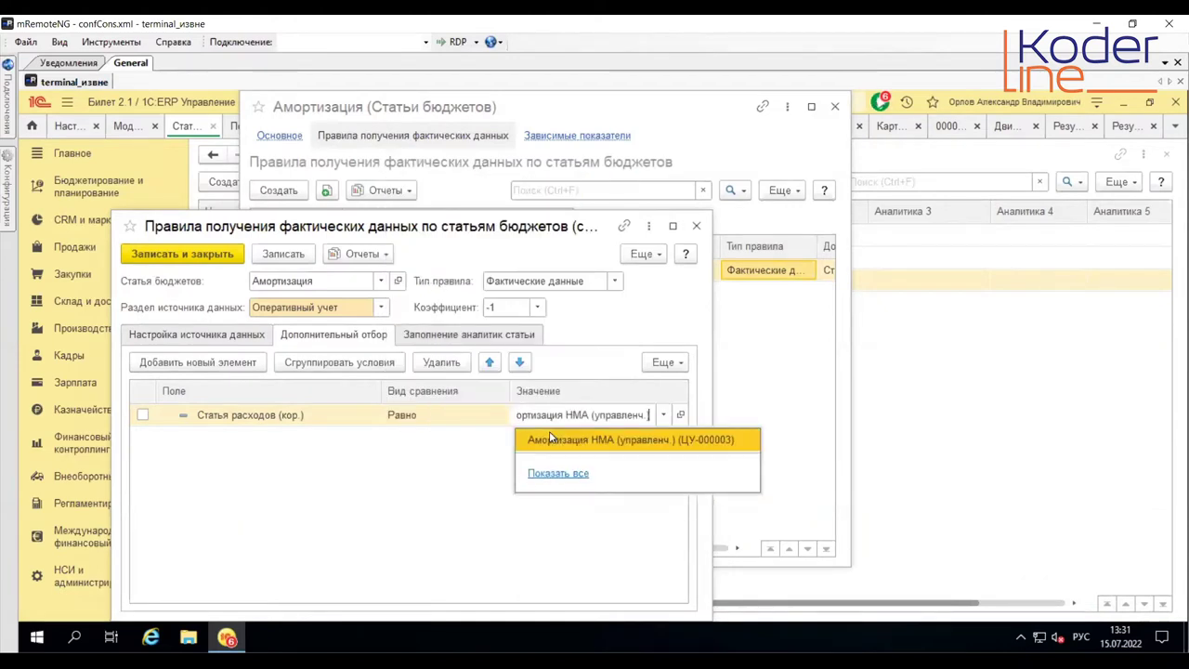
{"action": "left_click", "coordinate": [549, 437]}
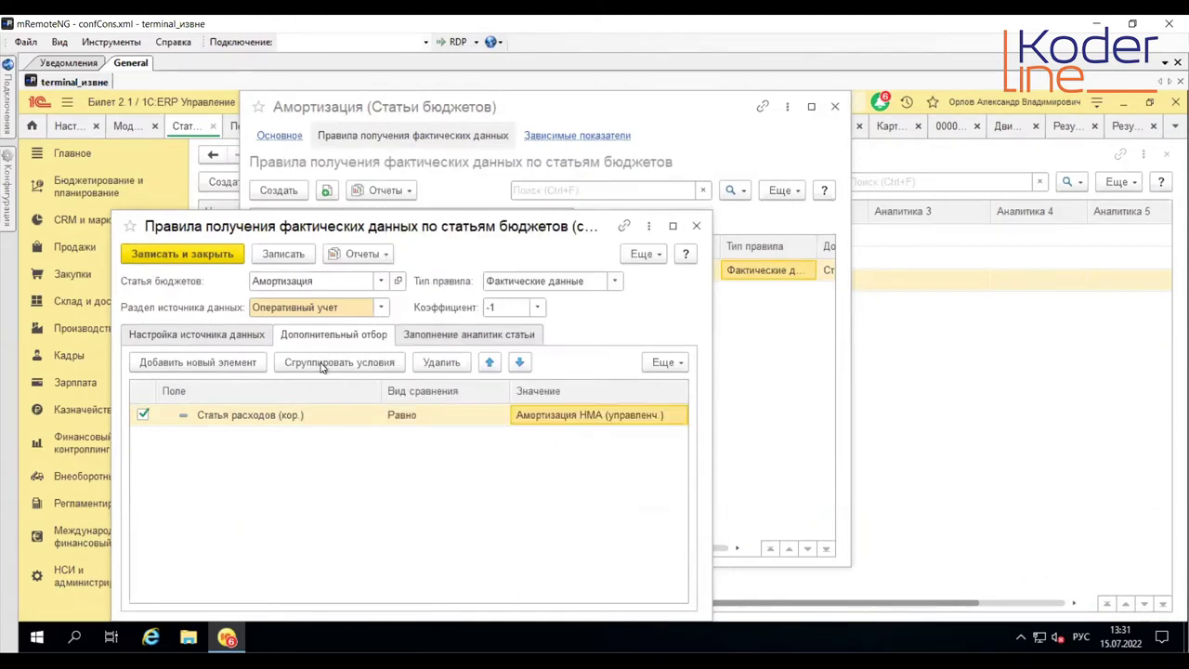
{"action": "left_click", "coordinate": [187, 254]}
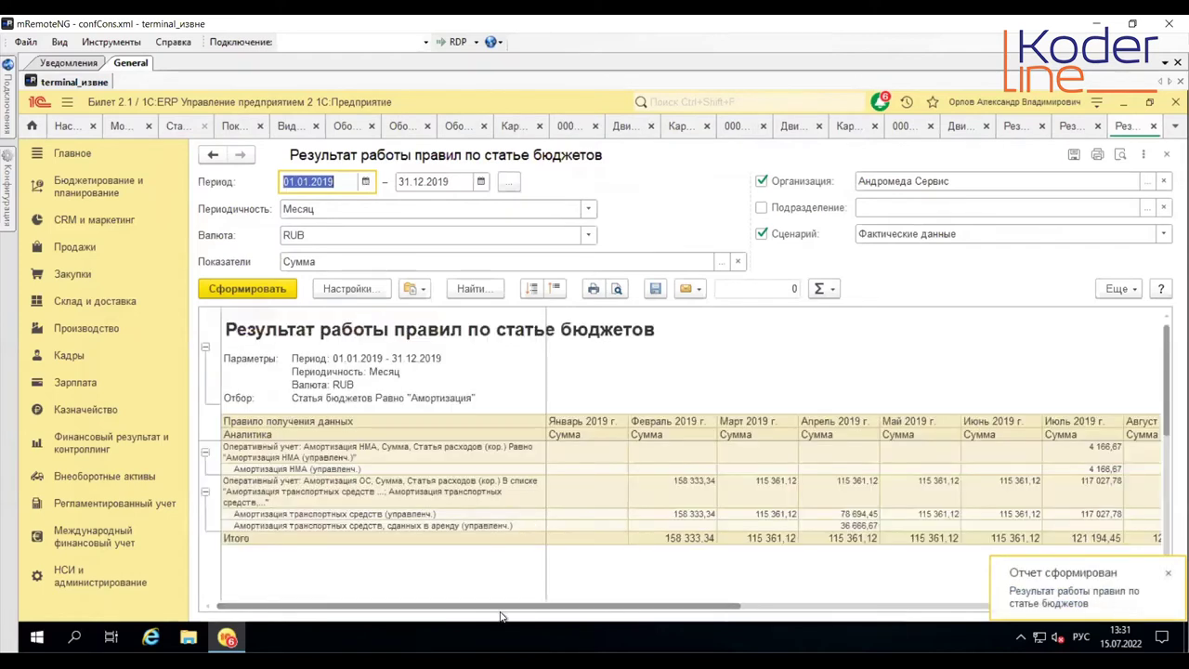
Step: Examine the yearly totals in the rule results report and compare Амортизация НМА (управленч.) with the account 26 turnover sheet and card
{"action": "left_click_drag", "start_coordinate": [507, 612], "coordinate": [1152, 531]}
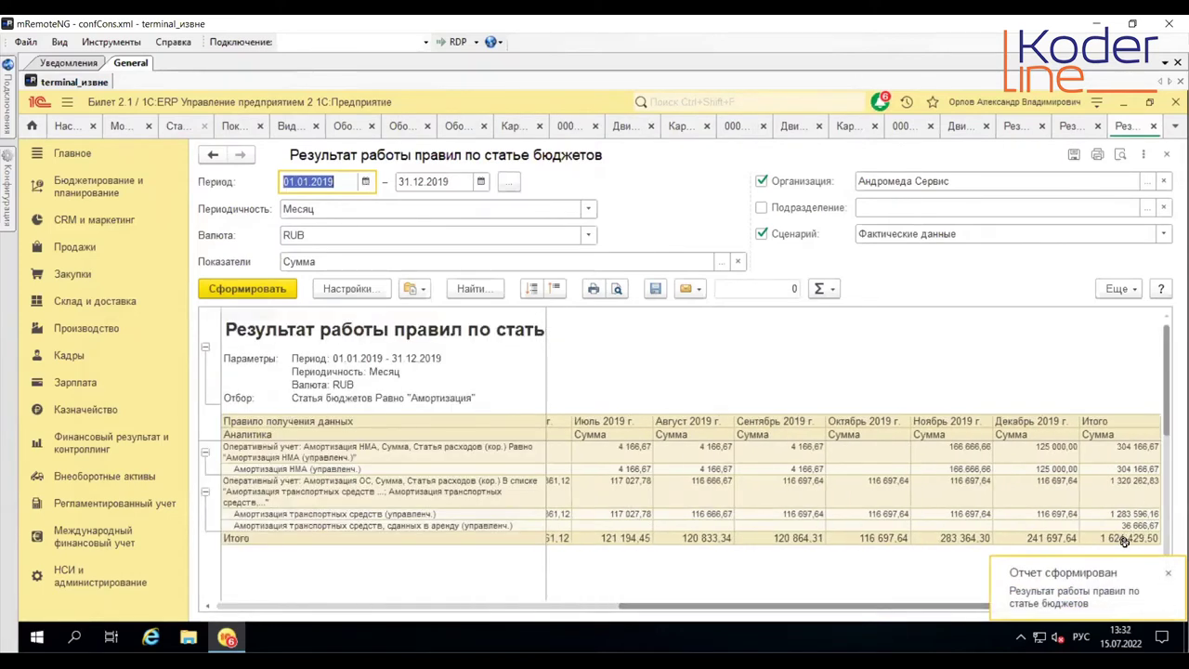
{"action": "left_click", "coordinate": [1150, 469]}
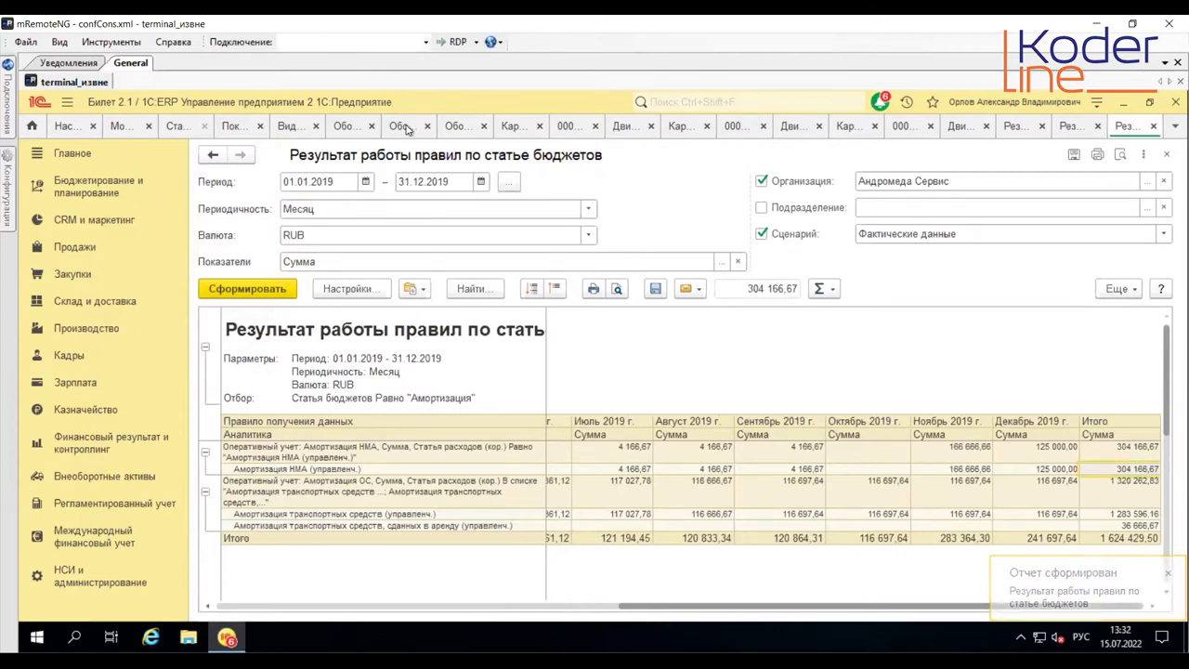
{"action": "left_click", "coordinate": [342, 127]}
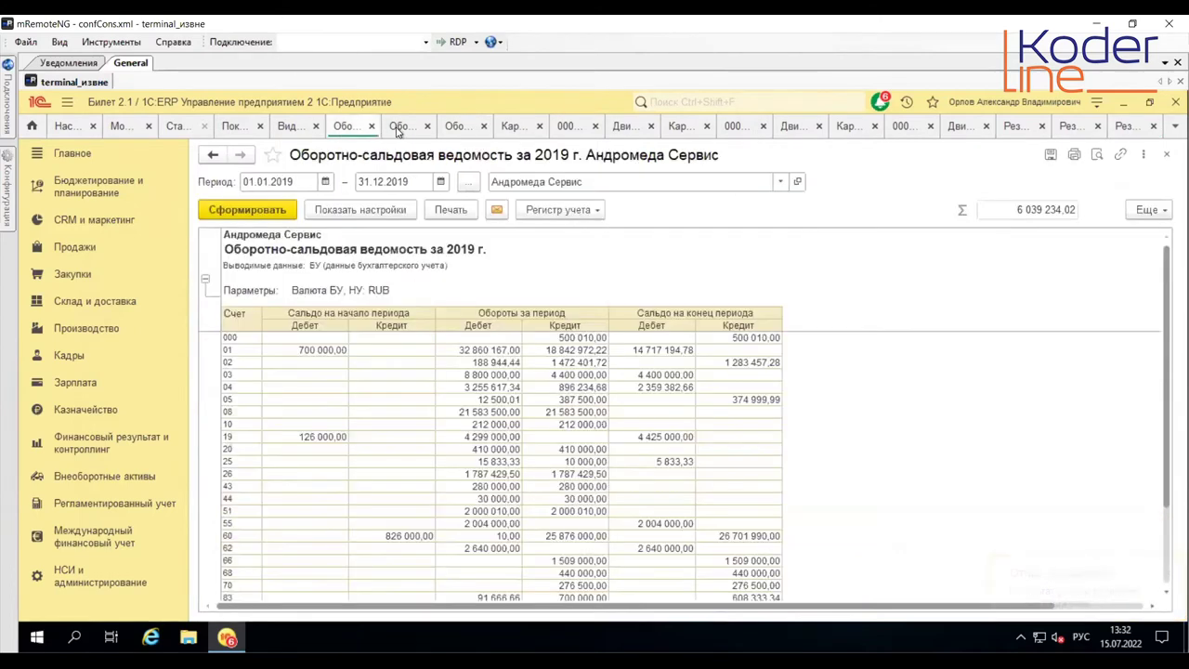
{"action": "left_click", "coordinate": [399, 130]}
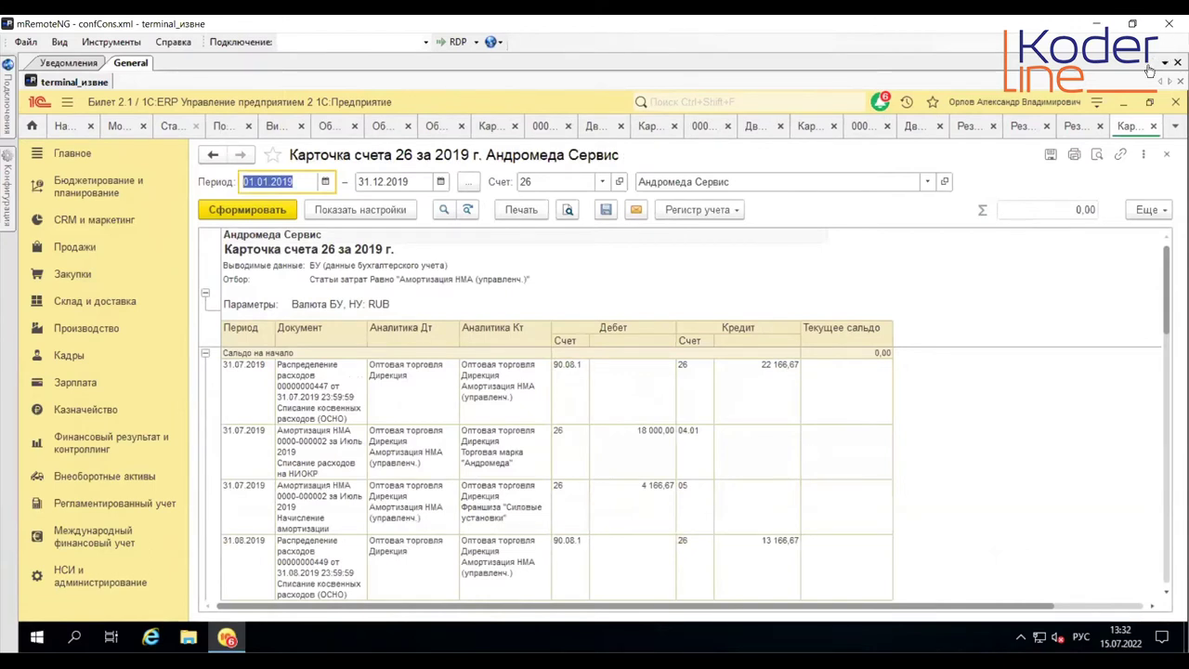
{"action": "left_click", "coordinate": [1154, 127]}
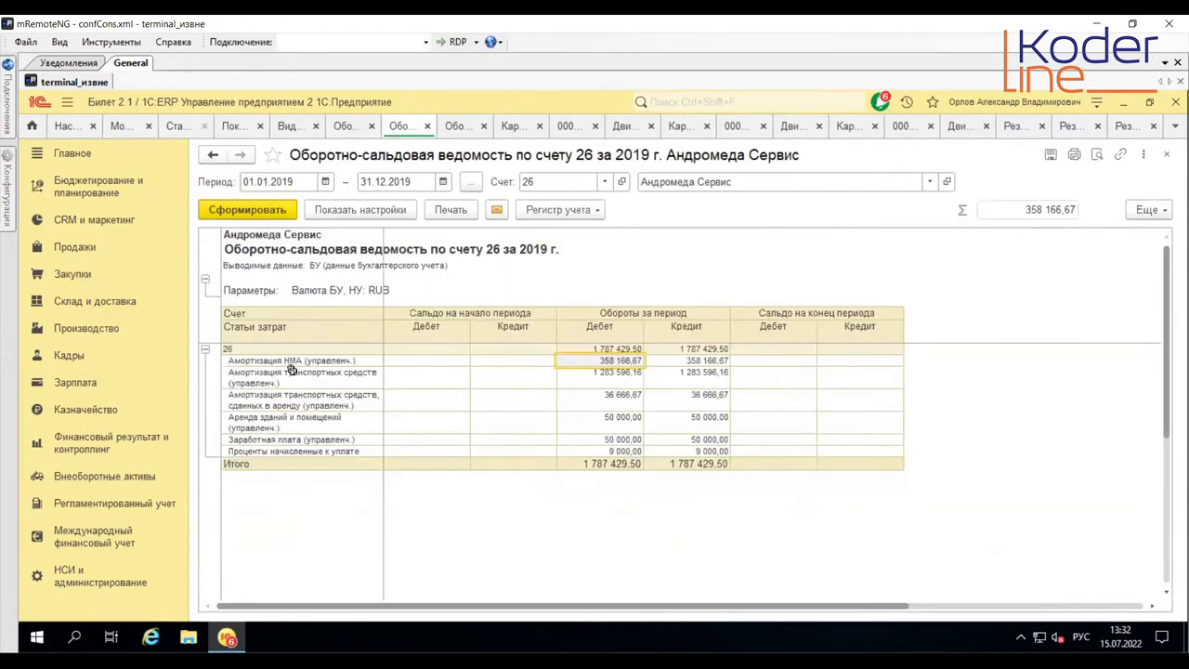
Step: Copy the item name Амортизация НМА (управленч.) from the turnover sheet and open an account analysis report for account 26
{"action": "right_click", "coordinate": [295, 361]}
{"action": "left_click", "coordinate": [382, 318]}
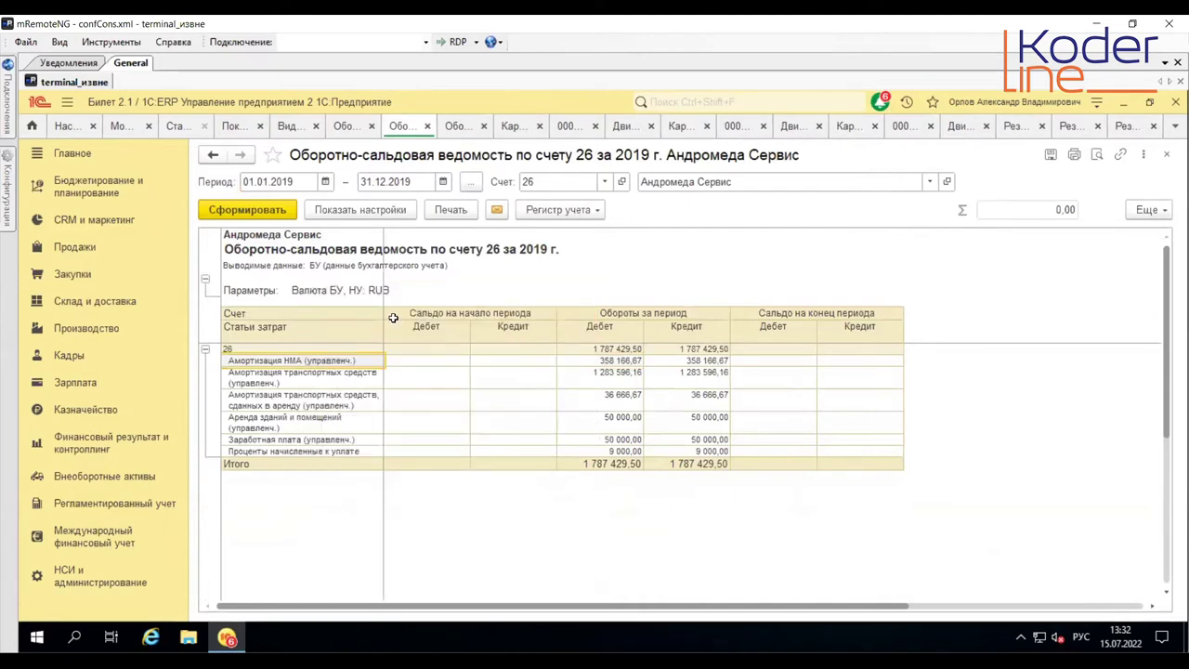
{"action": "left_click", "coordinate": [88, 511]}
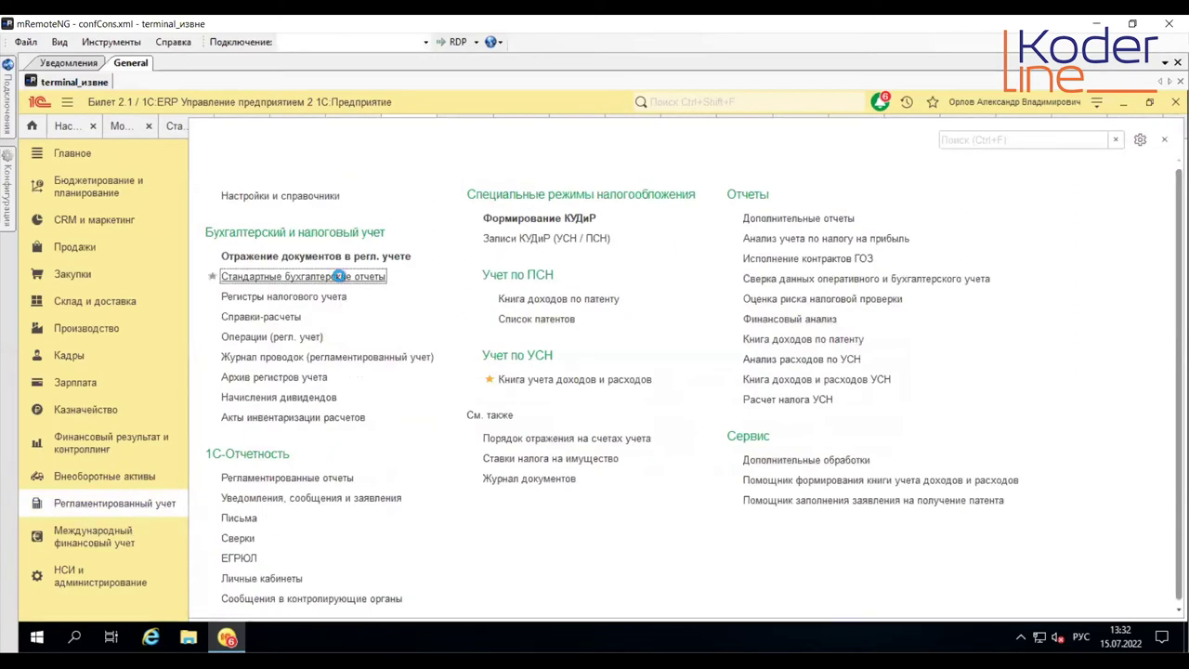
{"action": "left_click", "coordinate": [339, 275]}
{"action": "left_click", "coordinate": [243, 247]}
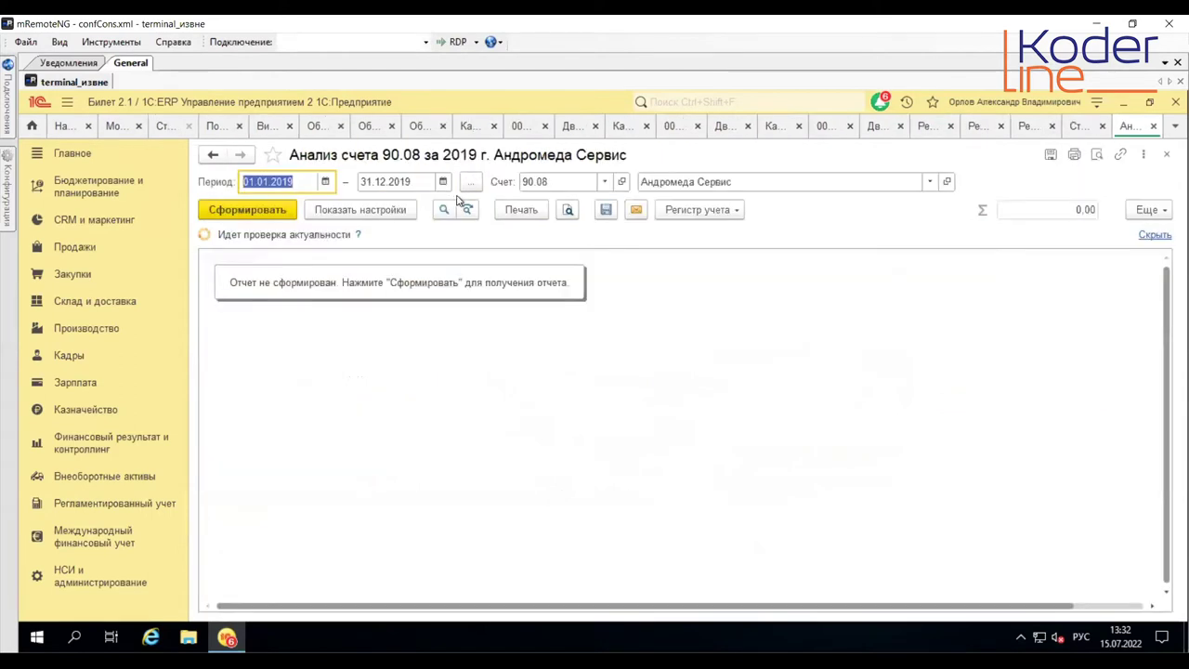
{"action": "left_click", "coordinate": [549, 182]}
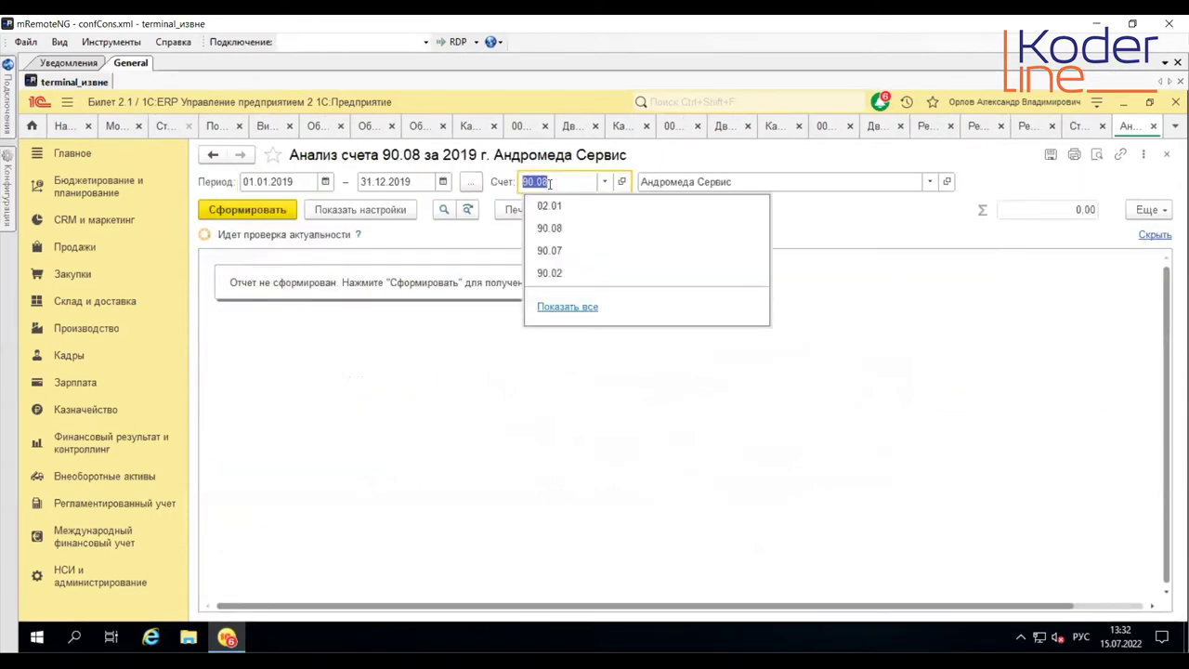
{"action": "type", "text": "26"}
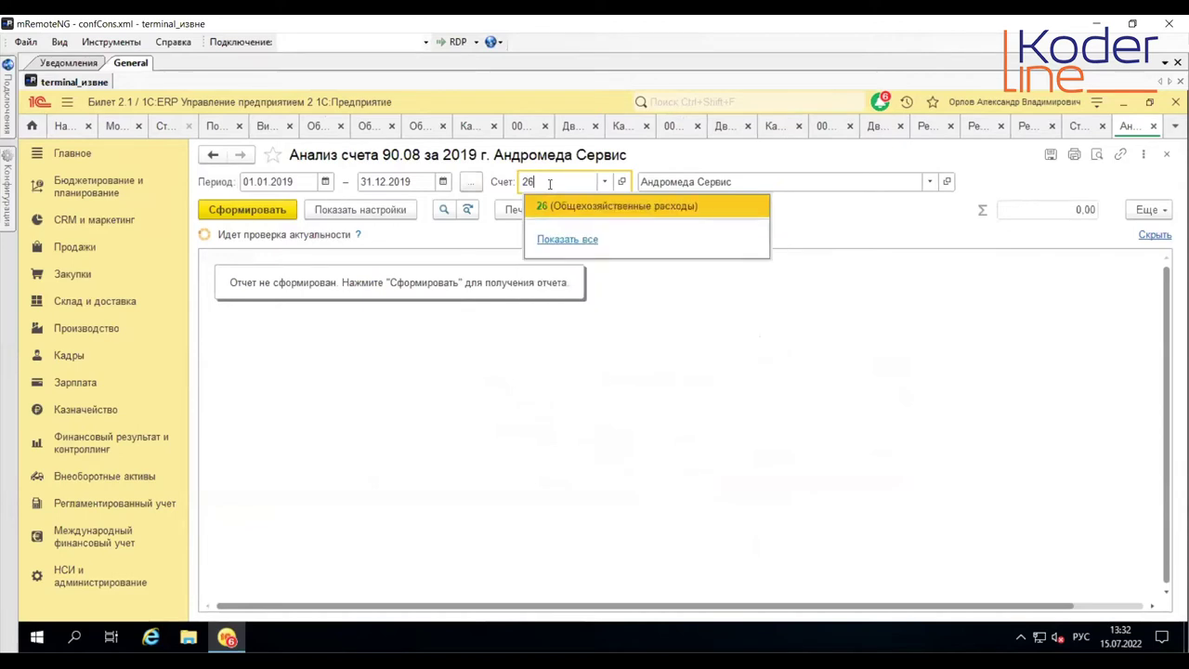
{"action": "key", "text": "Return"}
{"action": "key", "text": "Tab"}
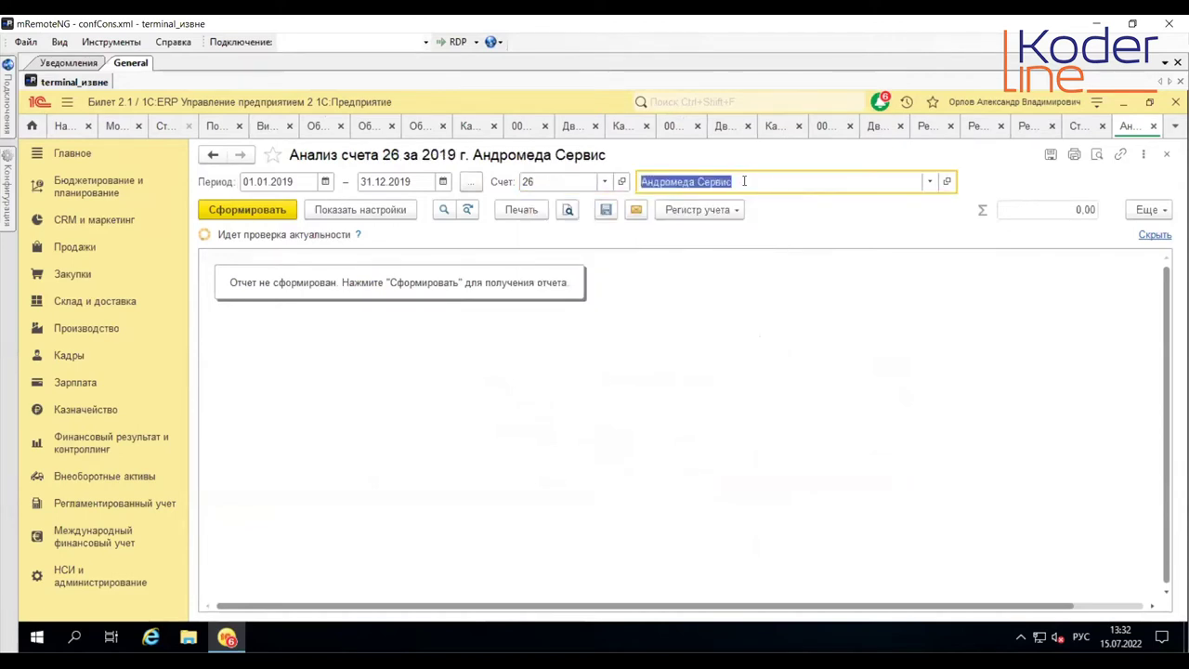
Step: Enable the Статьи затрат filter in the settings of the account 26 analysis
{"action": "left_click", "coordinate": [359, 210]}
{"action": "left_click", "coordinate": [329, 256]}
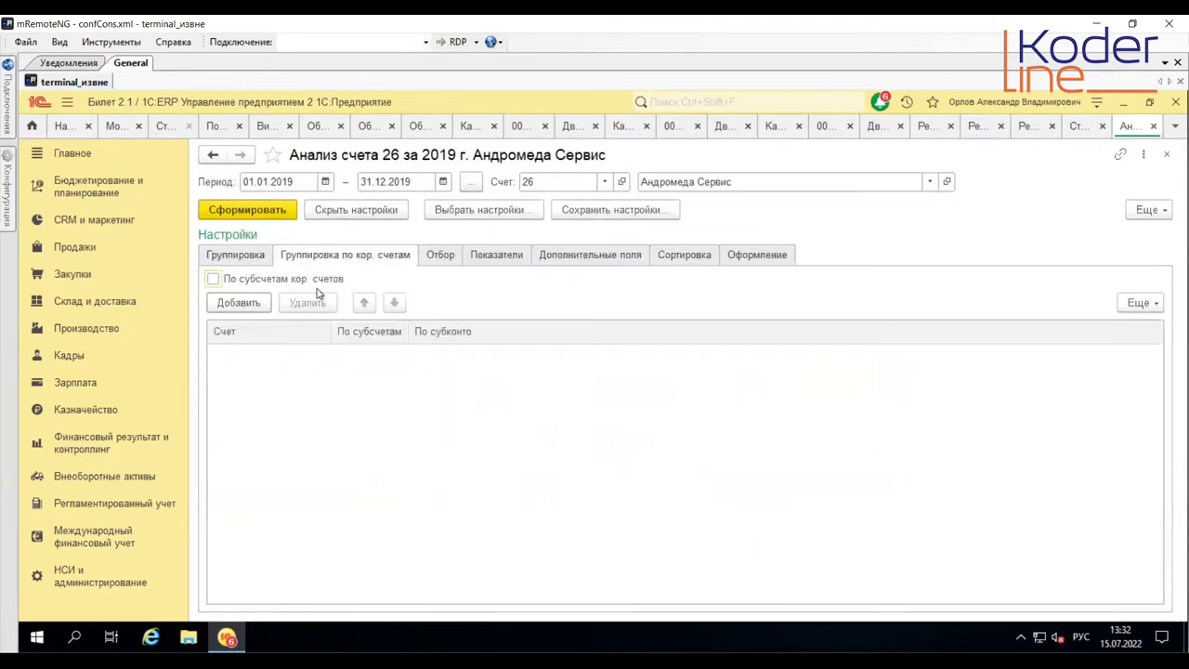
{"action": "left_click", "coordinate": [443, 252]}
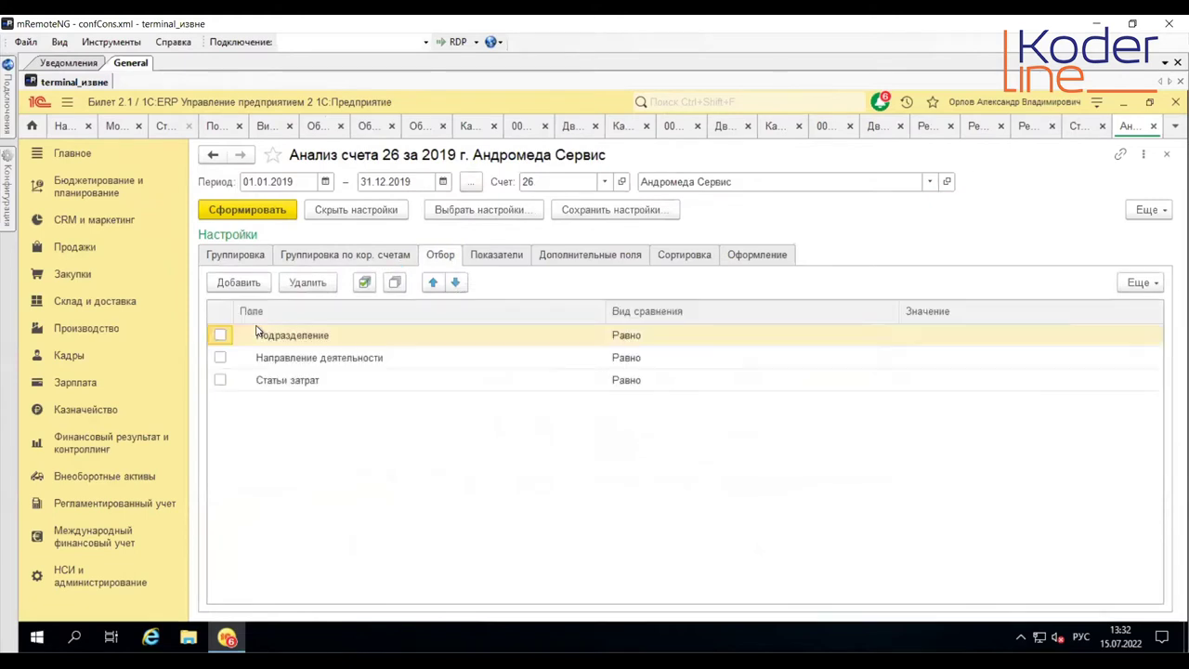
{"action": "left_click", "coordinate": [220, 382]}
{"action": "left_click", "coordinate": [940, 382]}
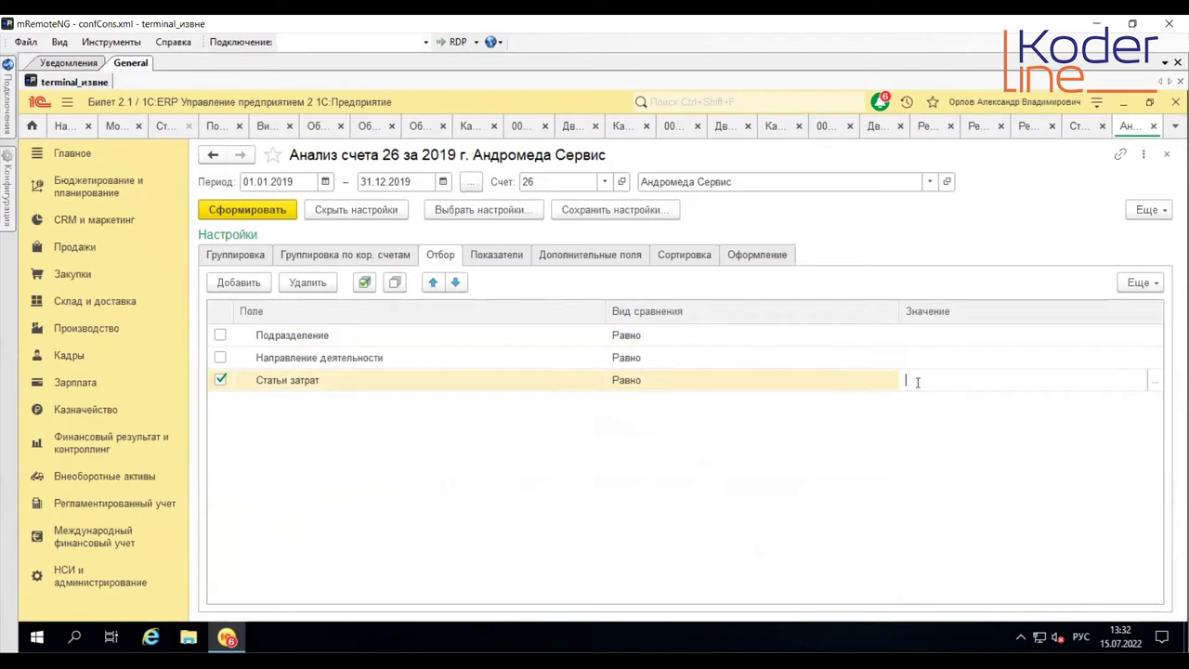
Step: Try to pick Амортизация НМА (управленч.) as the Статьи затрат filter value by searching the Статья расходов list
{"action": "left_click", "coordinate": [1156, 380]}
{"action": "left_click", "coordinate": [586, 319]}
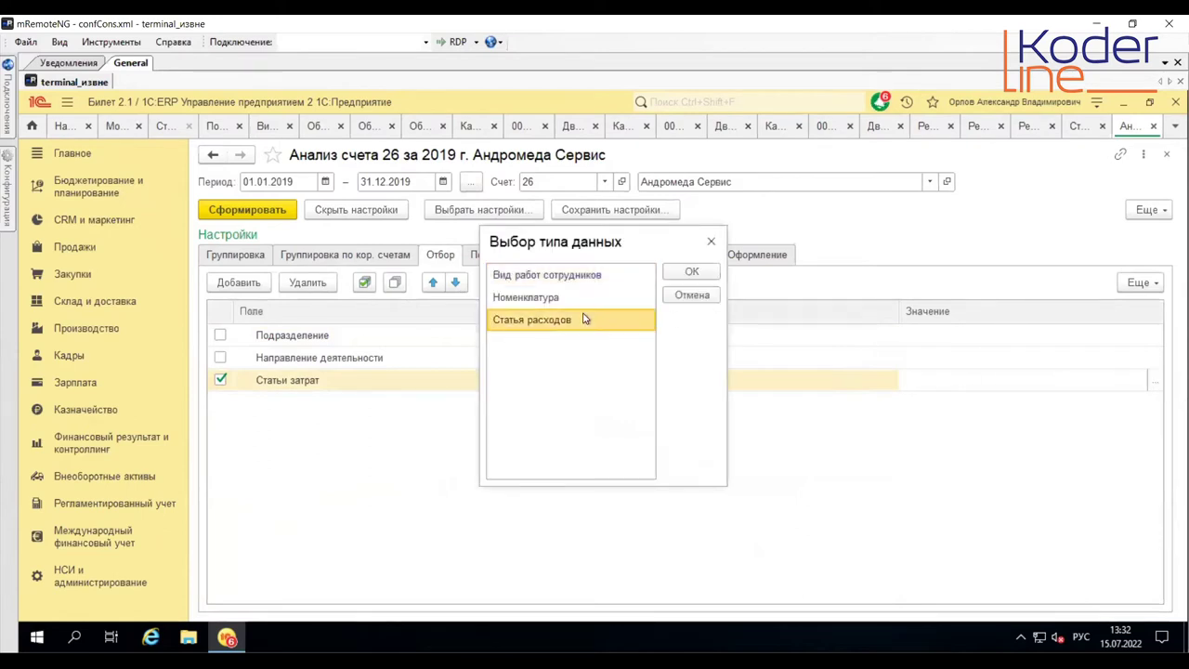
{"action": "left_click", "coordinate": [687, 272]}
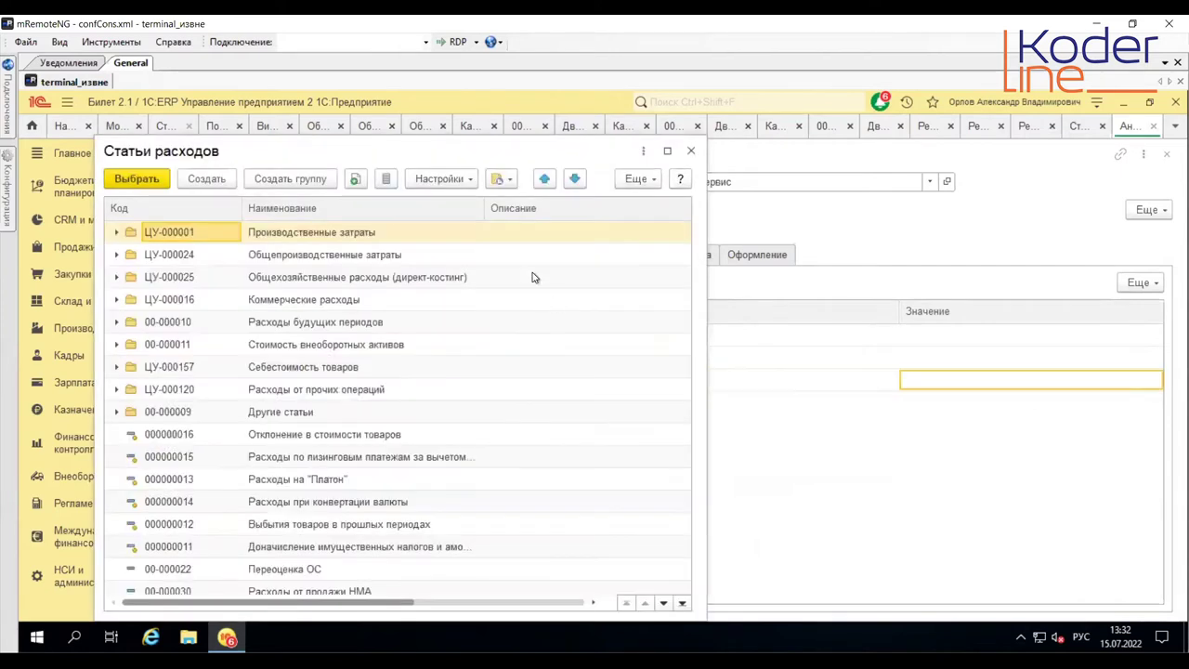
{"action": "left_click", "coordinate": [438, 264]}
{"action": "key", "text": "ctrl+f"}
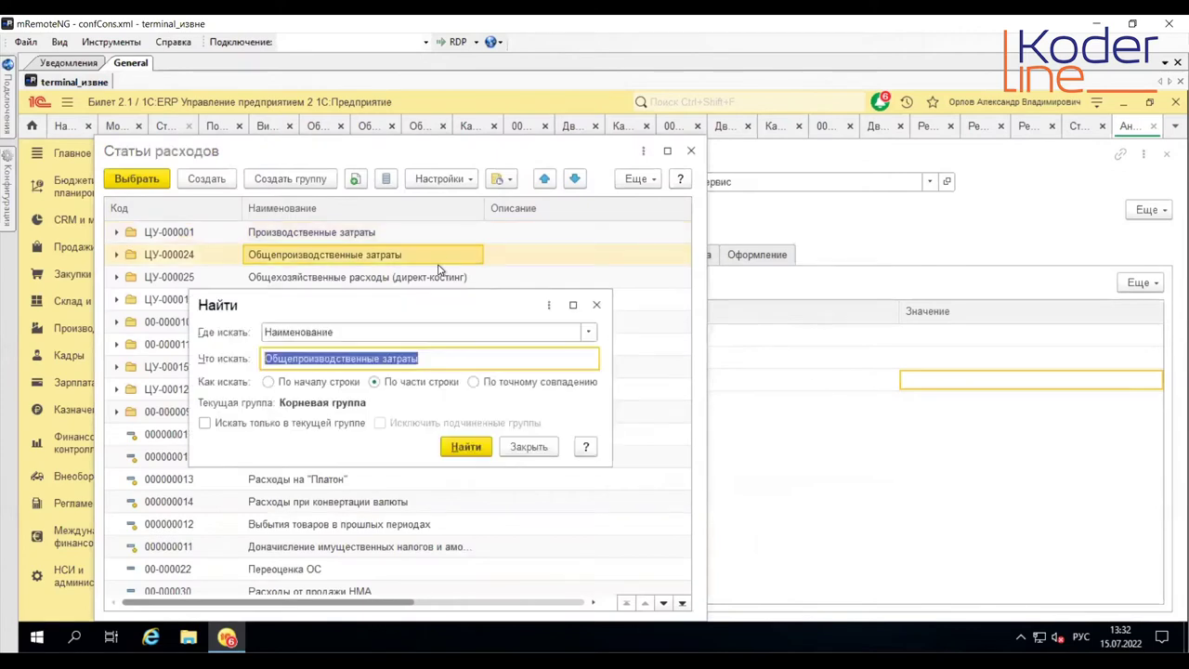
{"action": "key", "text": "ctrl+v"}
{"action": "key", "text": "Return"}
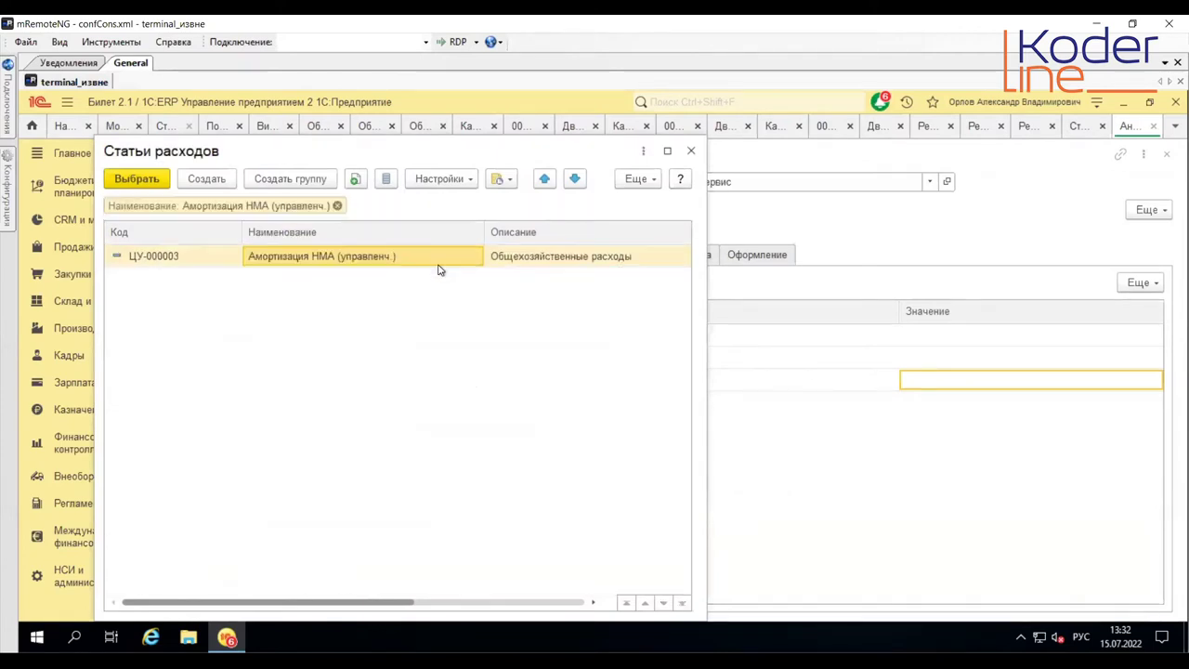
{"action": "key", "text": "Escape"}
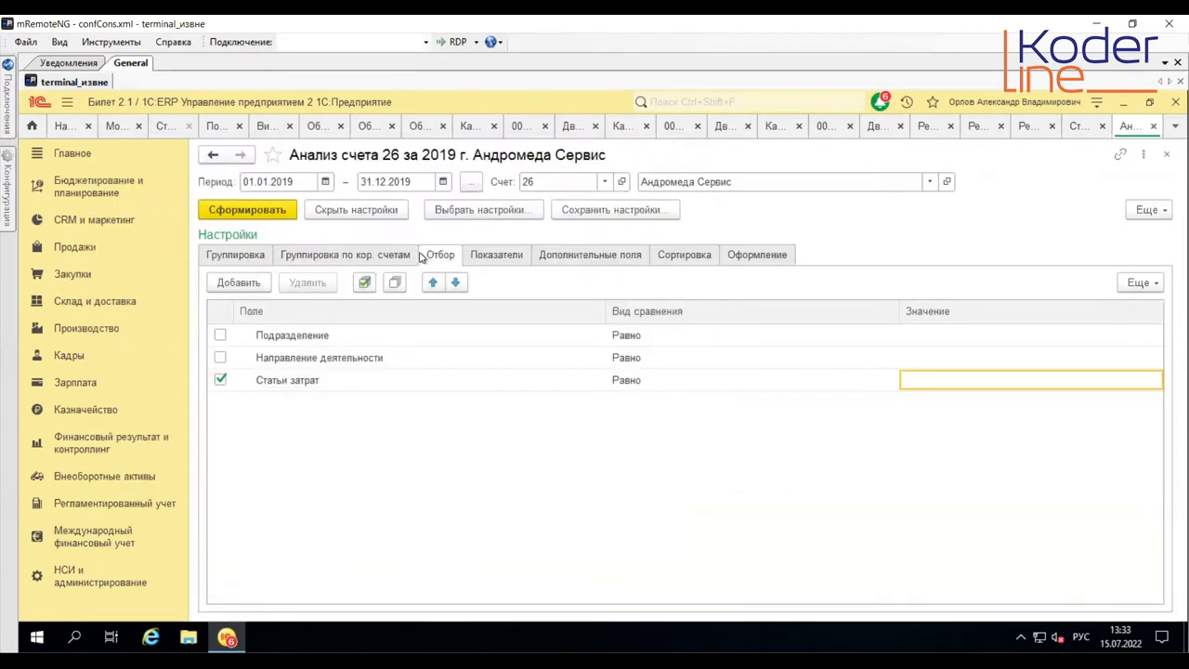
Step: Set the Статьи затрат filter to the expense item Амортизация НМА (управленч.) and generate the account 26 analysis for 2019
{"action": "left_click", "coordinate": [994, 380]}
{"action": "left_click", "coordinate": [966, 479]}
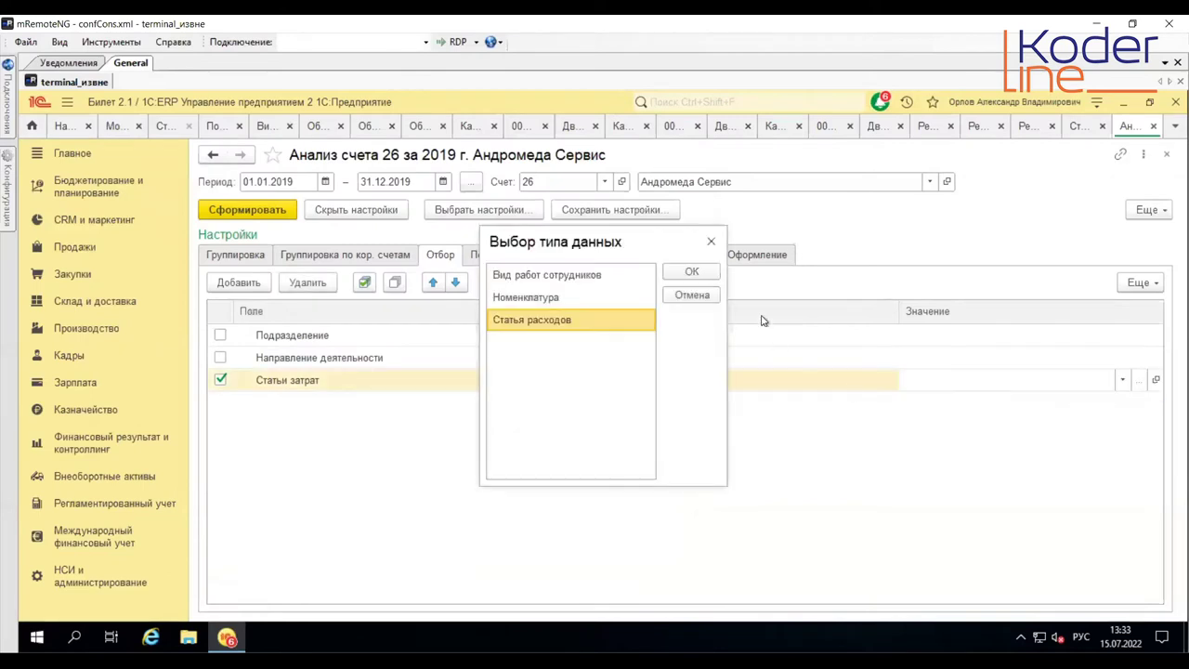
{"action": "left_click", "coordinate": [696, 271]}
{"action": "left_click", "coordinate": [323, 257]}
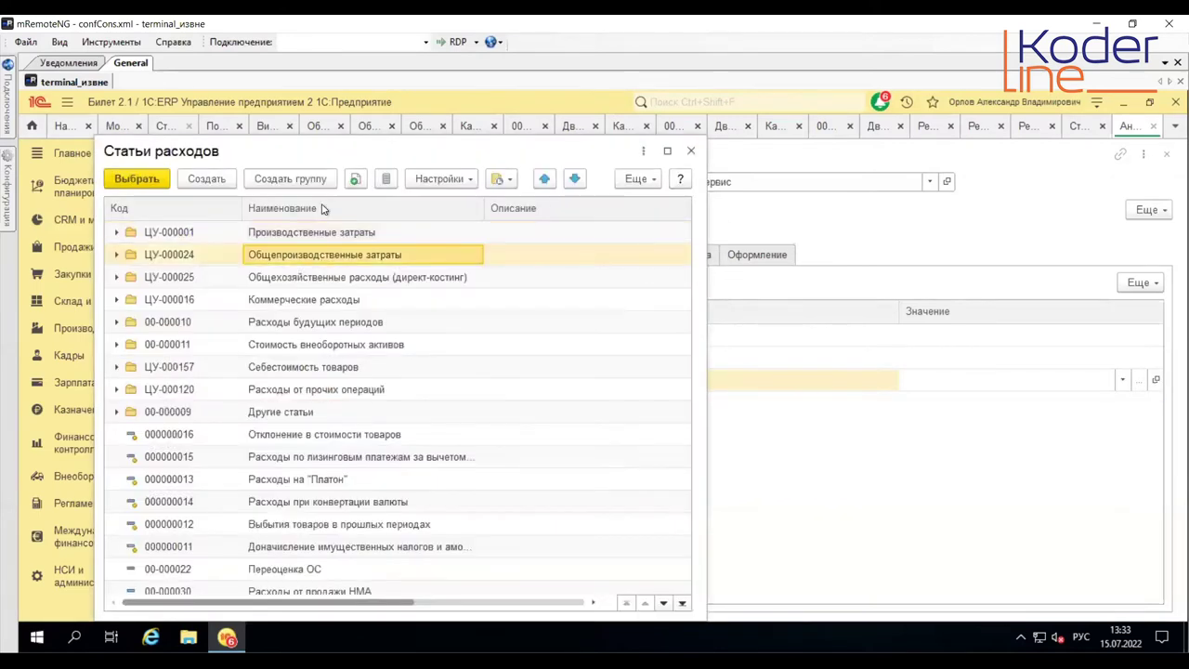
{"action": "key", "text": "ctrl+f"}
{"action": "type", "text": "Амортизация НМА (управленч.)"}
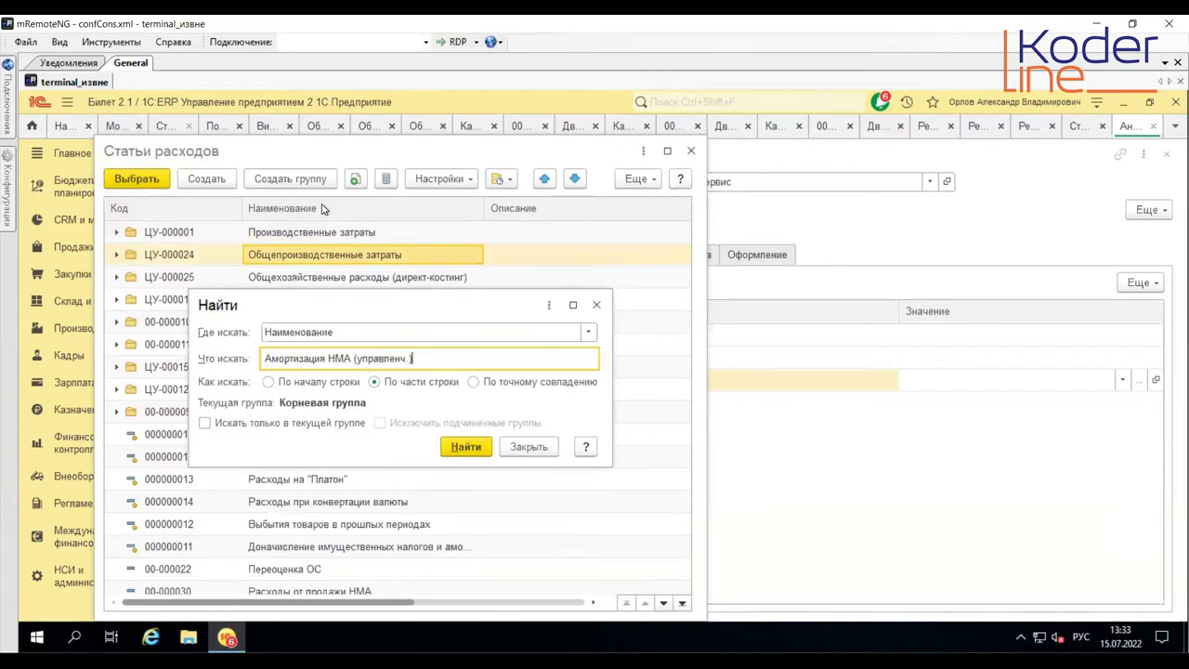
{"action": "left_click", "coordinate": [467, 450]}
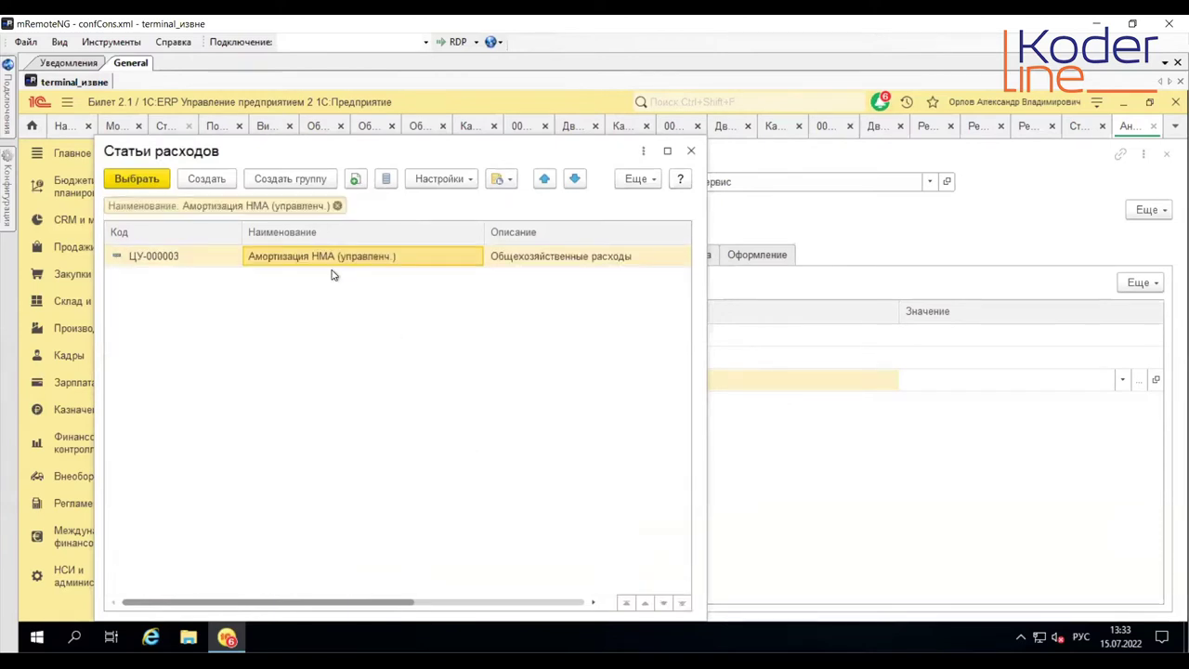
{"action": "left_click", "coordinate": [151, 180]}
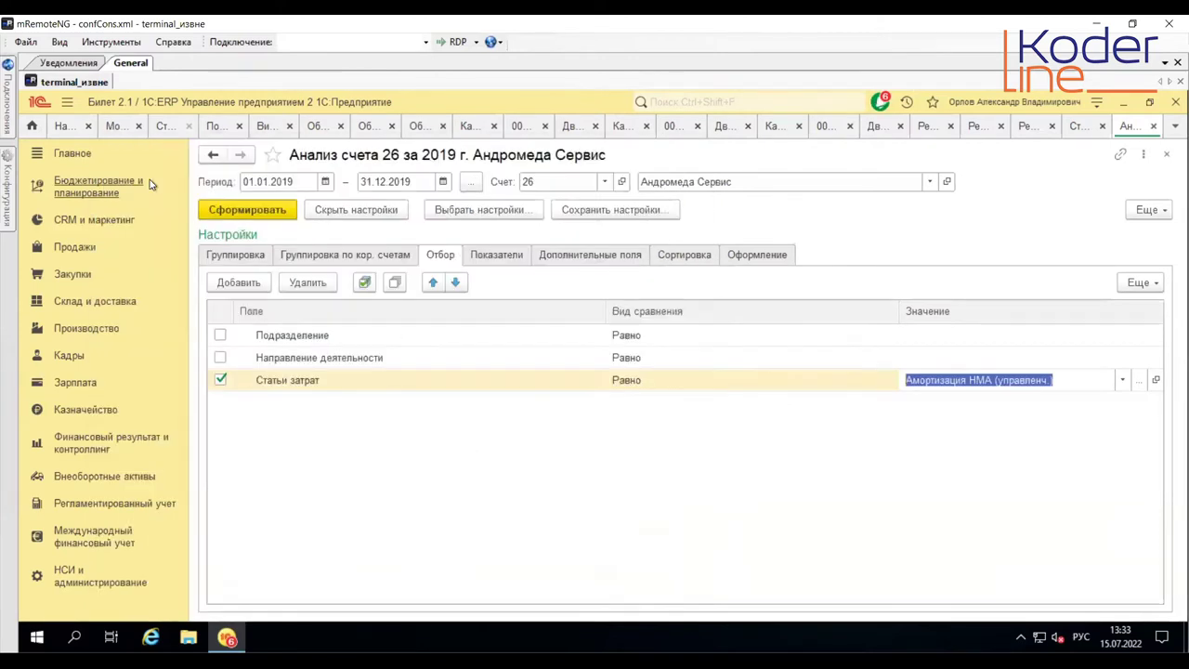
{"action": "left_click", "coordinate": [244, 214]}
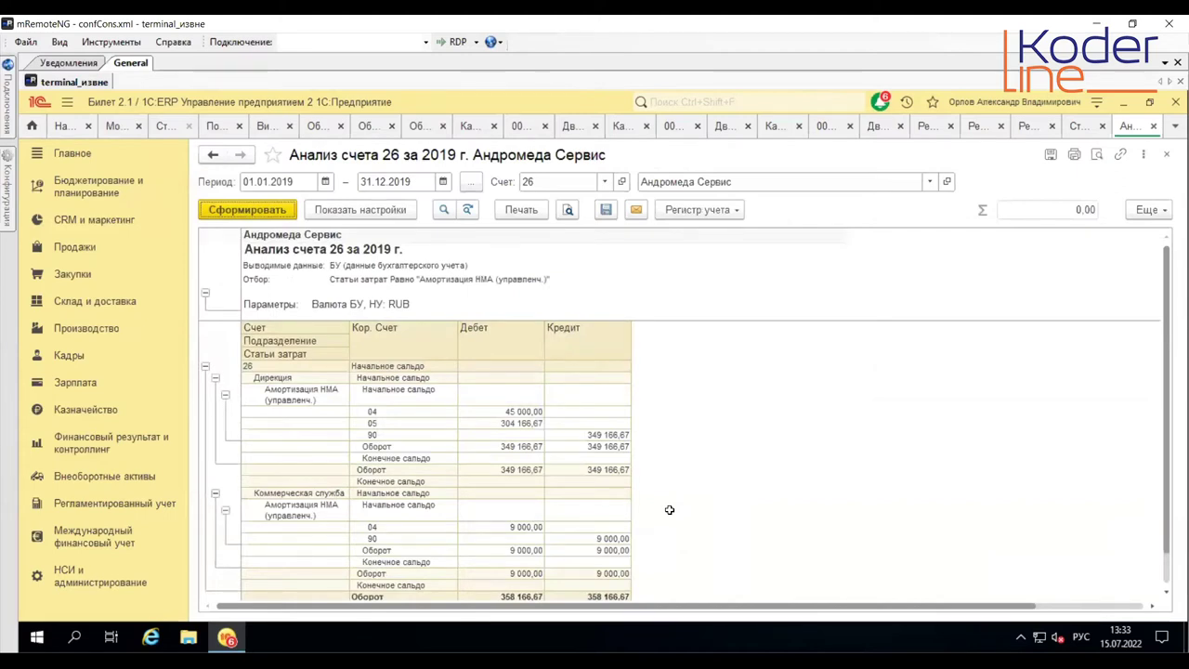
Step: Sum the account 04 debit amounts of both departments and open the postings behind Дирекция's account 04 amount
{"action": "left_click", "coordinate": [527, 412]}
{"action": "left_click", "coordinate": [526, 527], "text": "ctrl"}
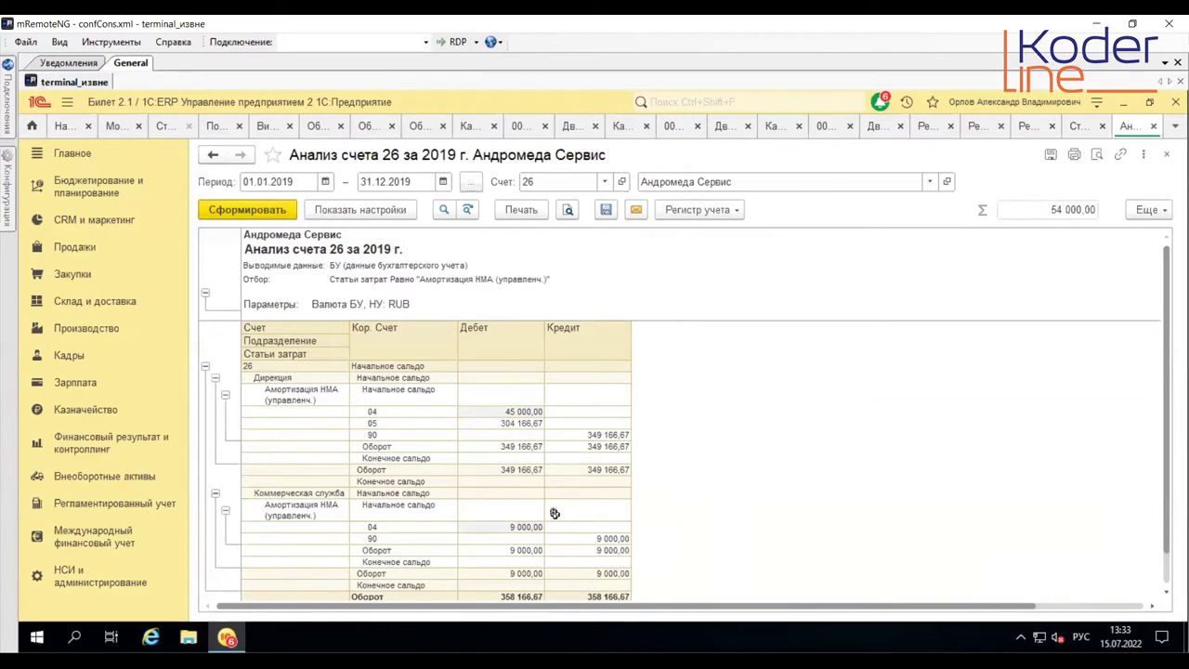
{"action": "left_click", "coordinate": [528, 410]}
{"action": "double_click", "coordinate": [529, 410]}
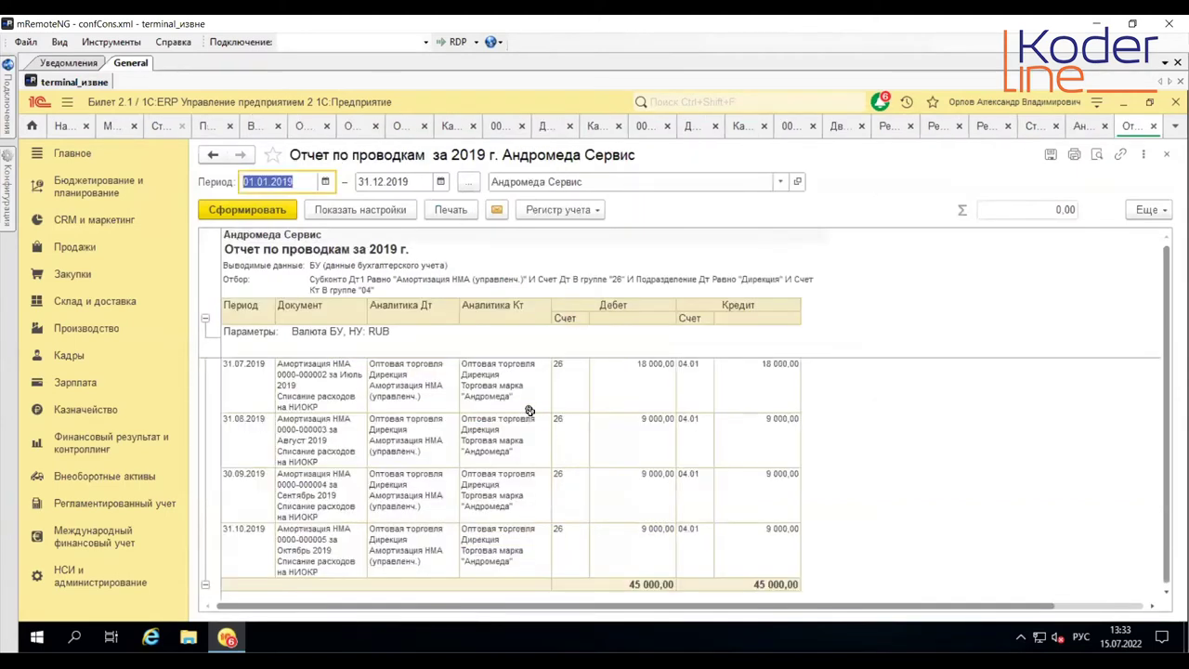
Step: Open the July 2019 Амортизация НМА document from the postings report, examine its register movements, and close the movements report
{"action": "left_click", "coordinate": [311, 373]}
{"action": "double_click", "coordinate": [312, 374]}
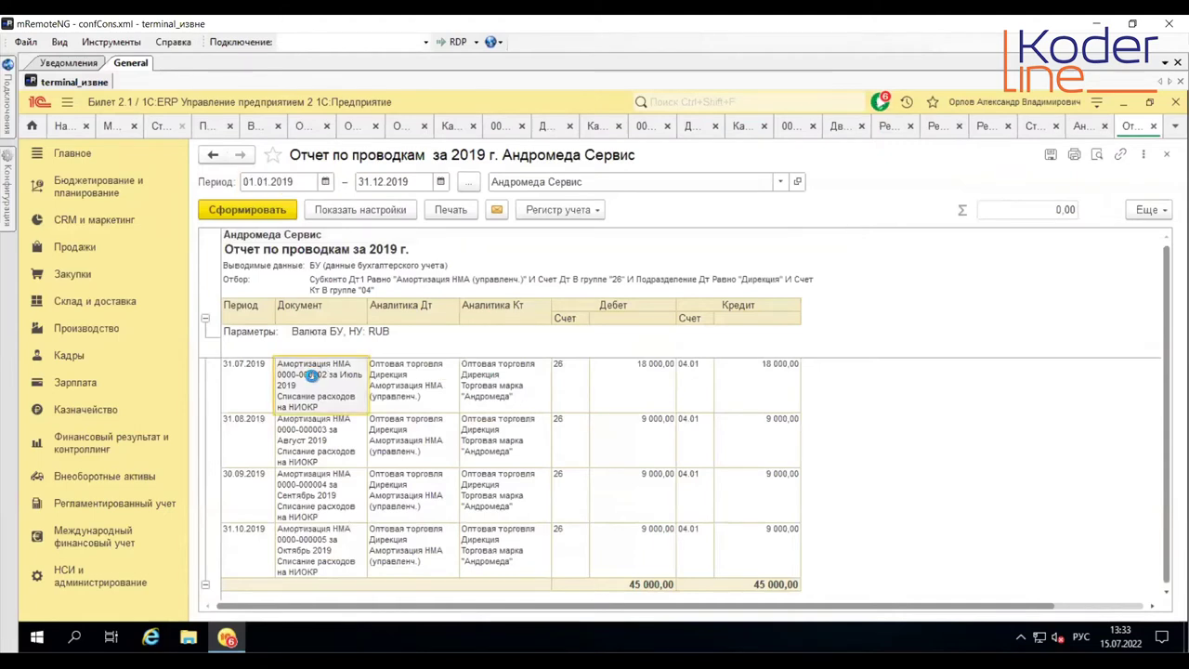
{"action": "left_click", "coordinate": [557, 220]}
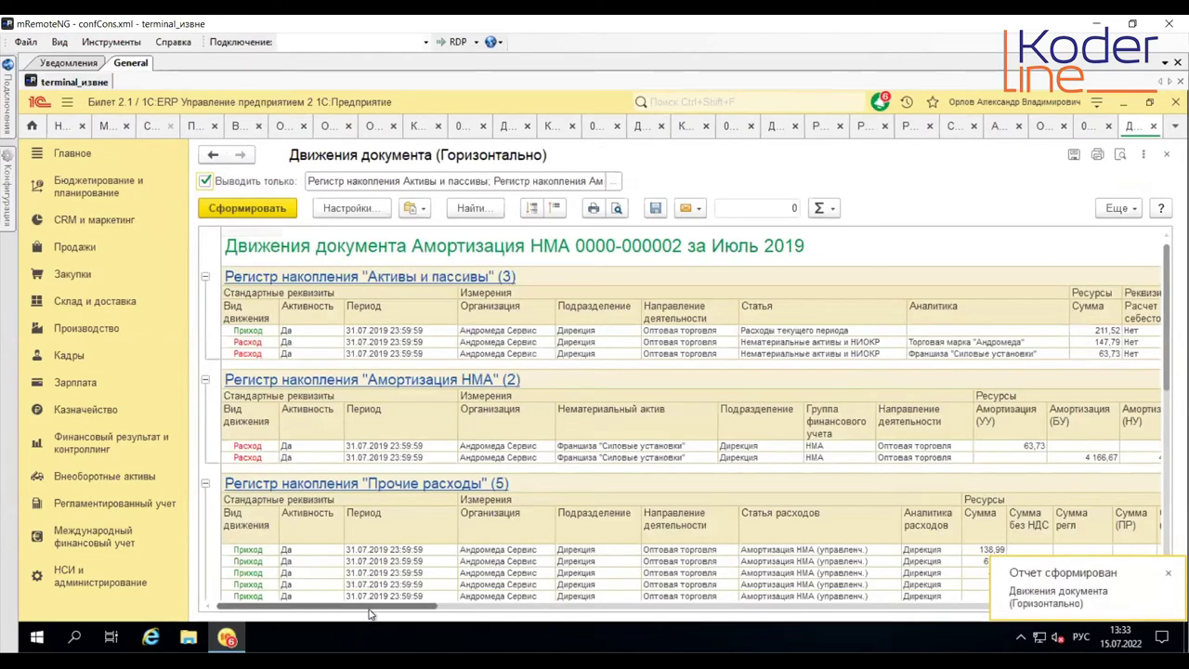
{"action": "mouse_move", "coordinate": [368, 609]}
{"action": "left_mouse_down"}
{"action": "mouse_move", "coordinate": [1078, 610]}
{"action": "mouse_move", "coordinate": [681, 618]}
{"action": "mouse_move", "coordinate": [362, 605]}
{"action": "left_mouse_up"}
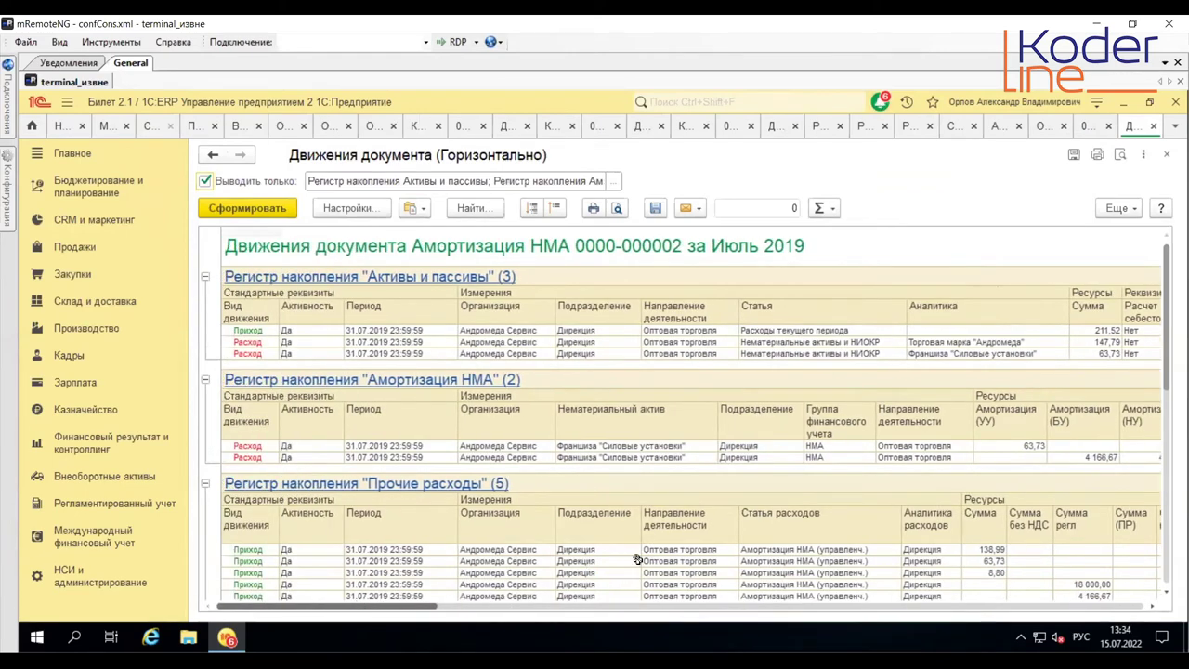
{"action": "scroll", "coordinate": [637, 558], "scroll_direction": "down", "scroll_amount": 3}
{"action": "left_click_drag", "start_coordinate": [412, 611], "coordinate": [454, 529]}
{"action": "scroll", "coordinate": [454, 529], "scroll_direction": "right", "scroll_amount": 5}
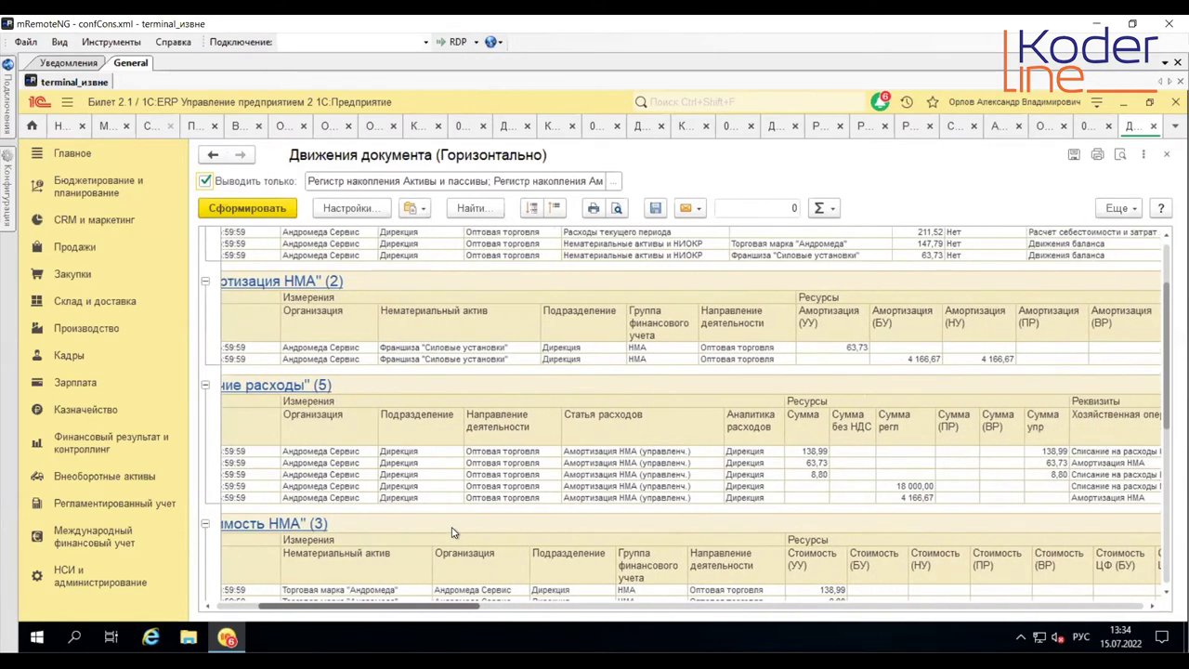
{"action": "left_click", "coordinate": [1151, 127]}
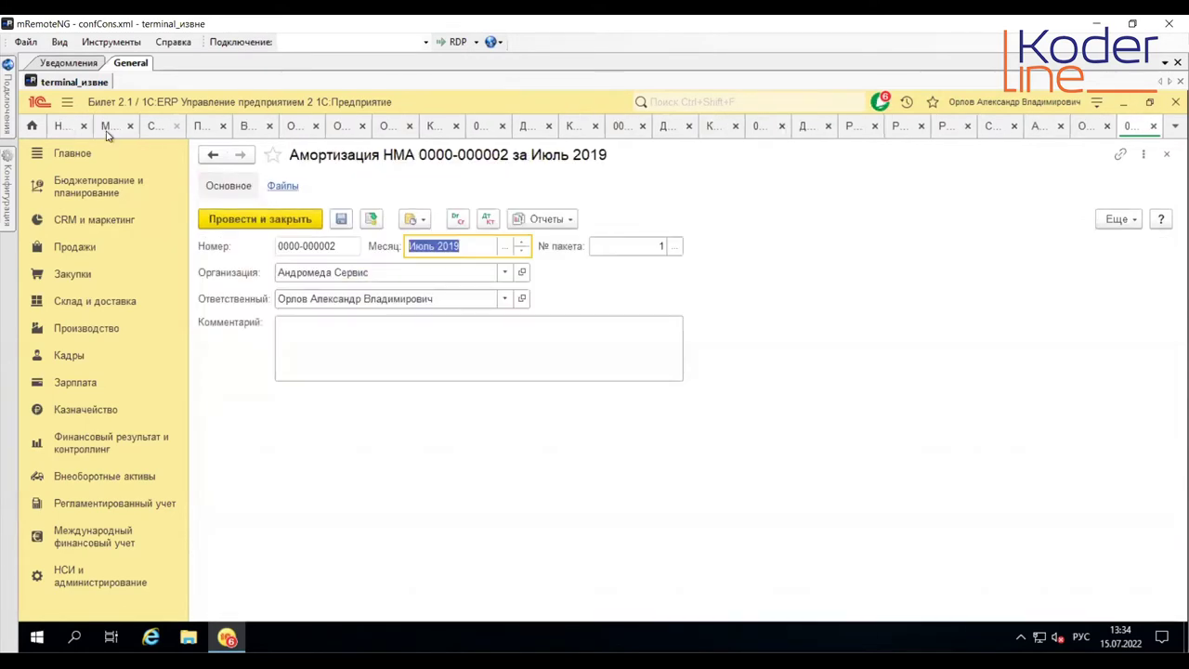
Step: Review the Амортизация НМА rule's amount source, additional filter and analytics settings, and close the rule and the budget item Амортизация
{"action": "left_click", "coordinate": [155, 128]}
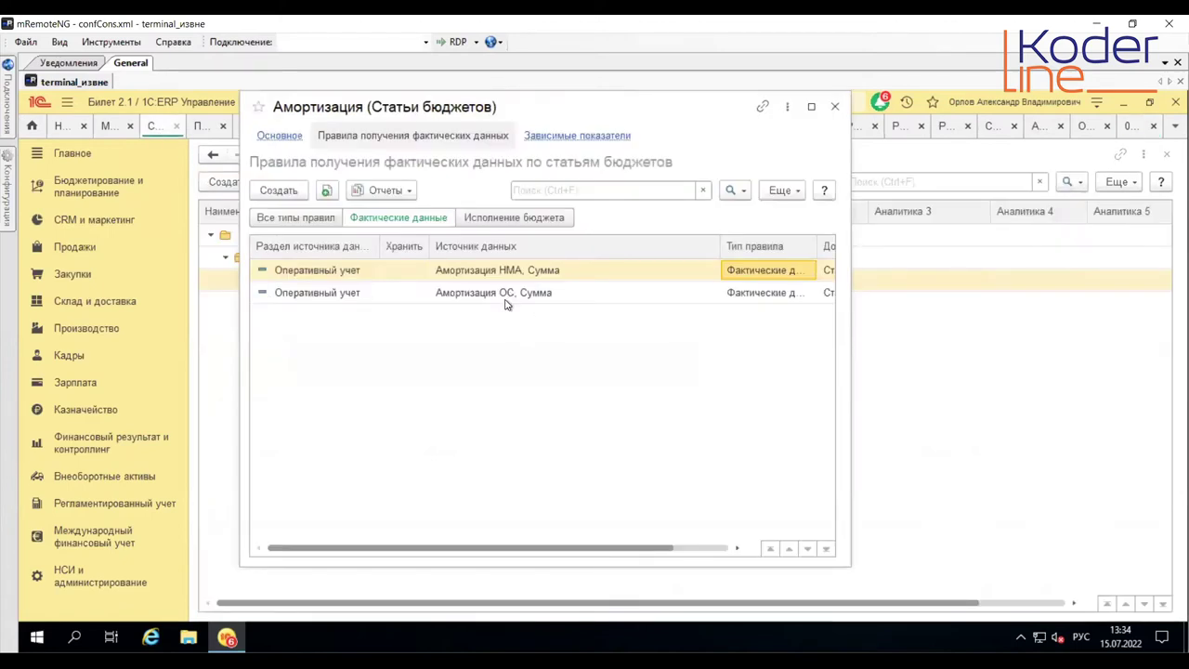
{"action": "double_click", "coordinate": [503, 270]}
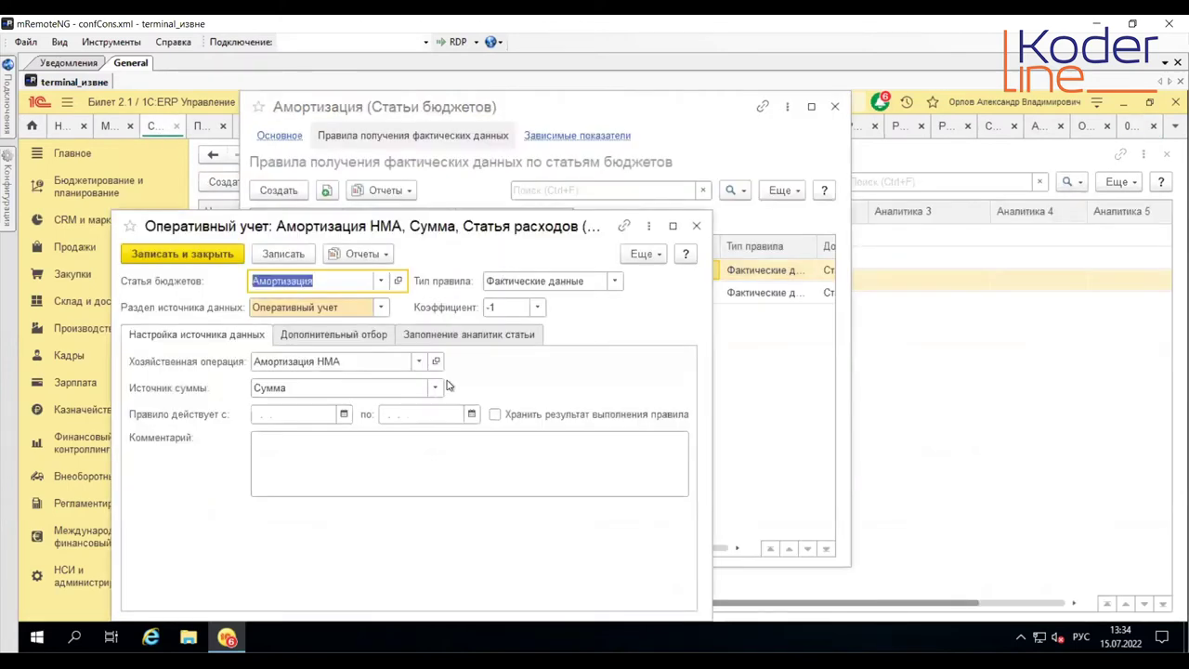
{"action": "left_click", "coordinate": [433, 388]}
{"action": "left_click", "coordinate": [433, 389]}
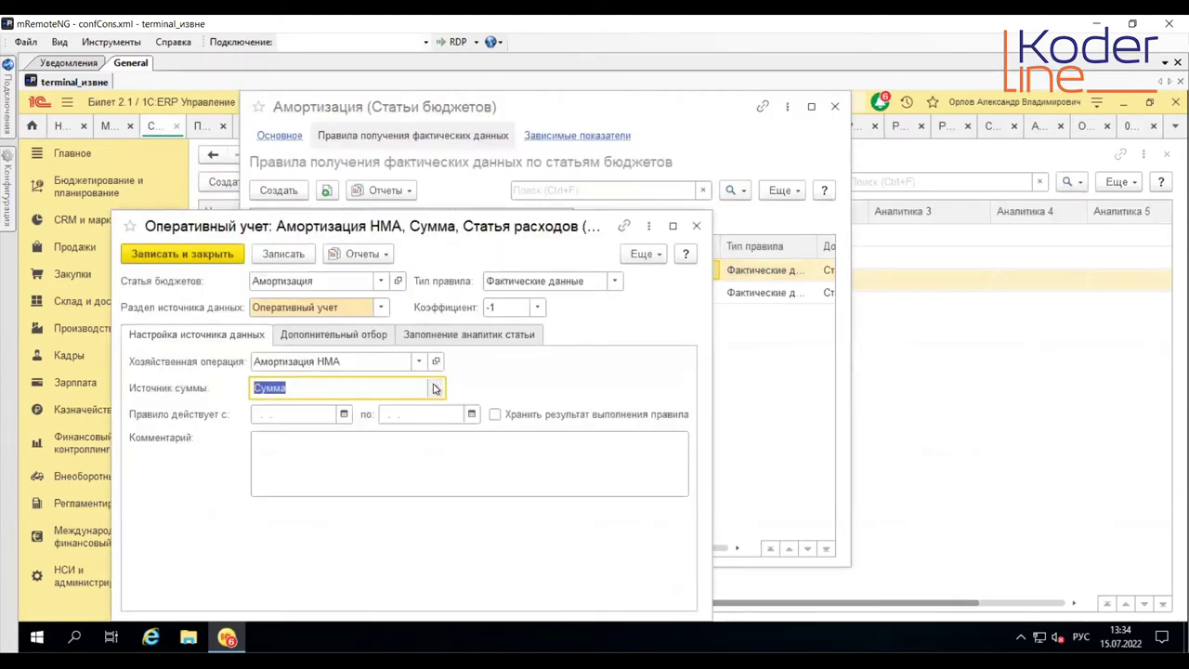
{"action": "left_click", "coordinate": [336, 336]}
{"action": "left_click", "coordinate": [471, 336]}
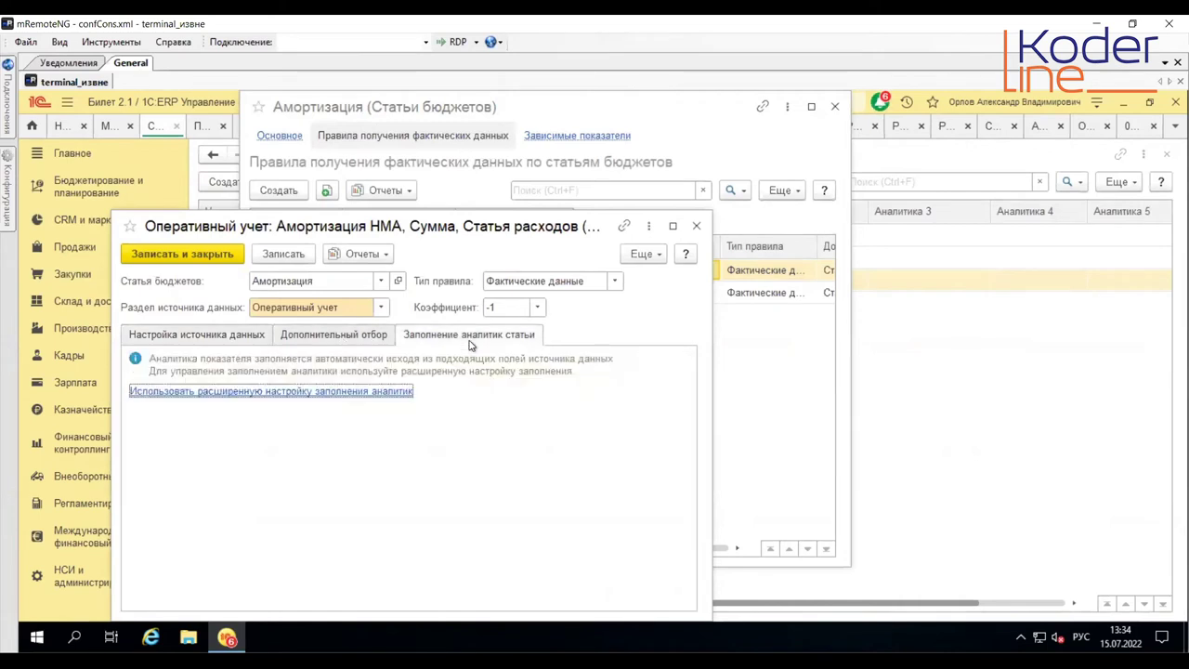
{"action": "left_click", "coordinate": [349, 338]}
{"action": "left_click", "coordinate": [695, 226]}
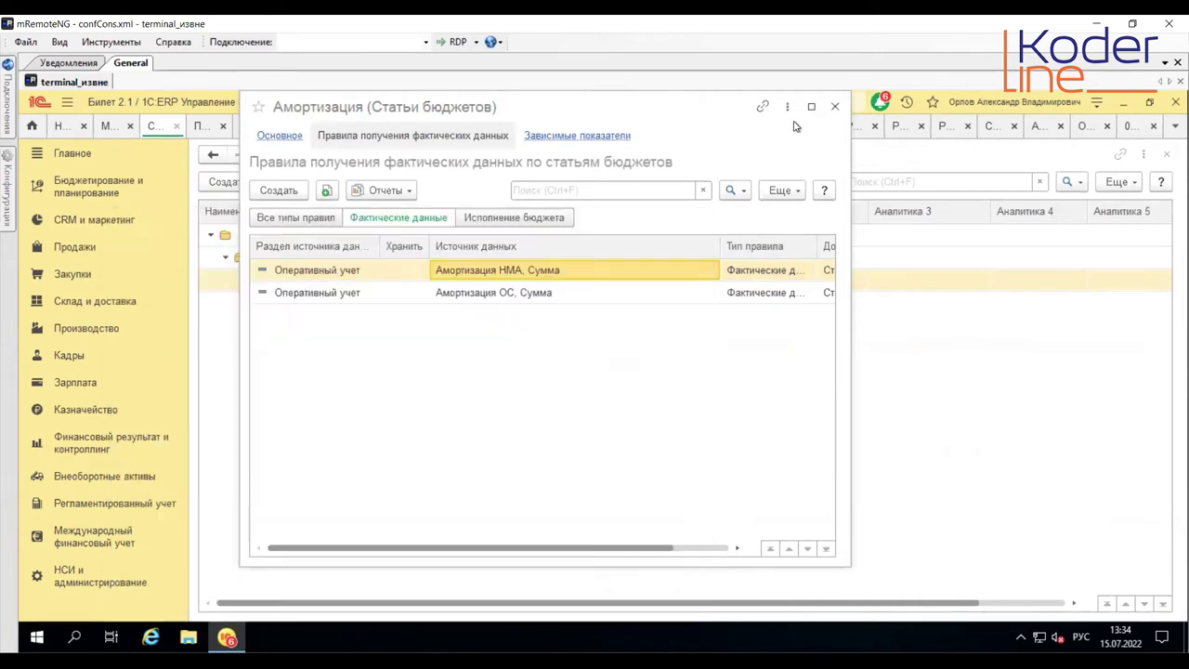
{"action": "left_click", "coordinate": [834, 106]}
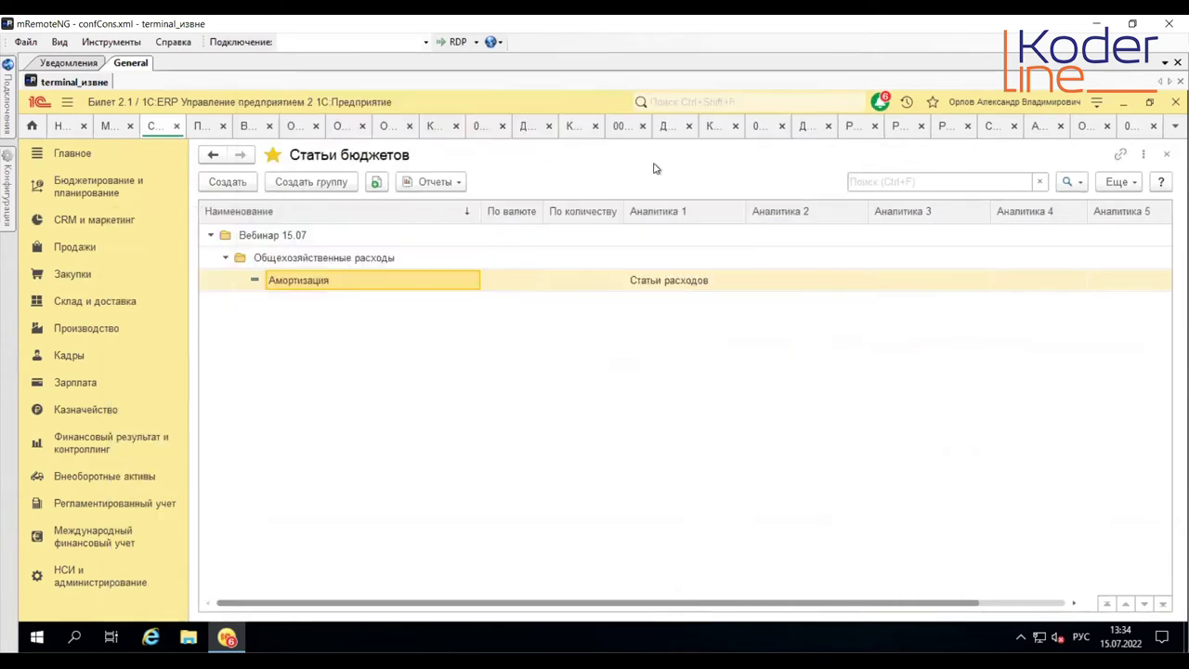
Step: Close the July 2019 Амортизация НМА document and the two older rule results reports
{"action": "left_click", "coordinate": [202, 128]}
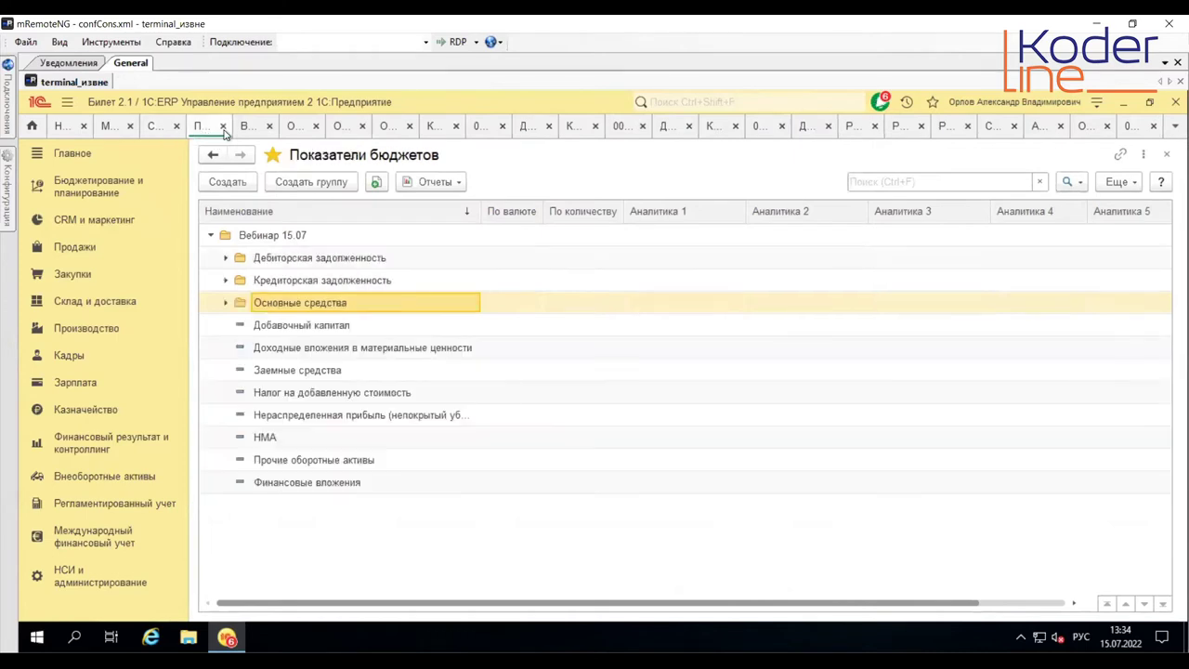
{"action": "left_click", "coordinate": [1135, 128]}
{"action": "left_click", "coordinate": [1153, 126]}
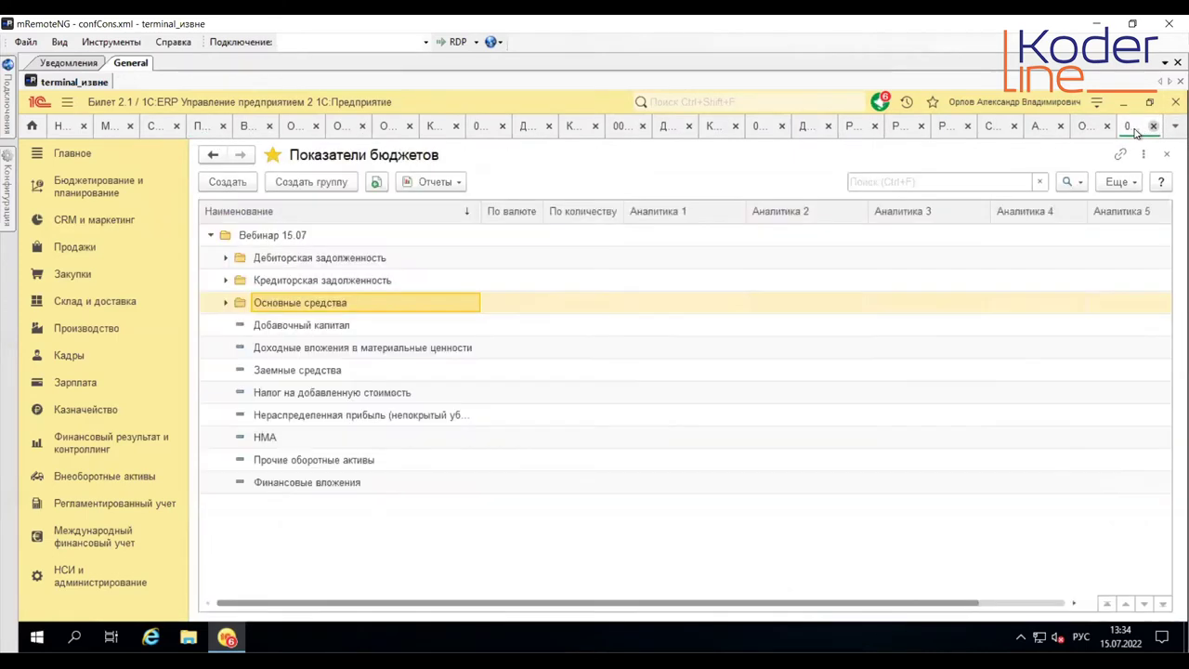
{"action": "left_click", "coordinate": [1133, 128]}
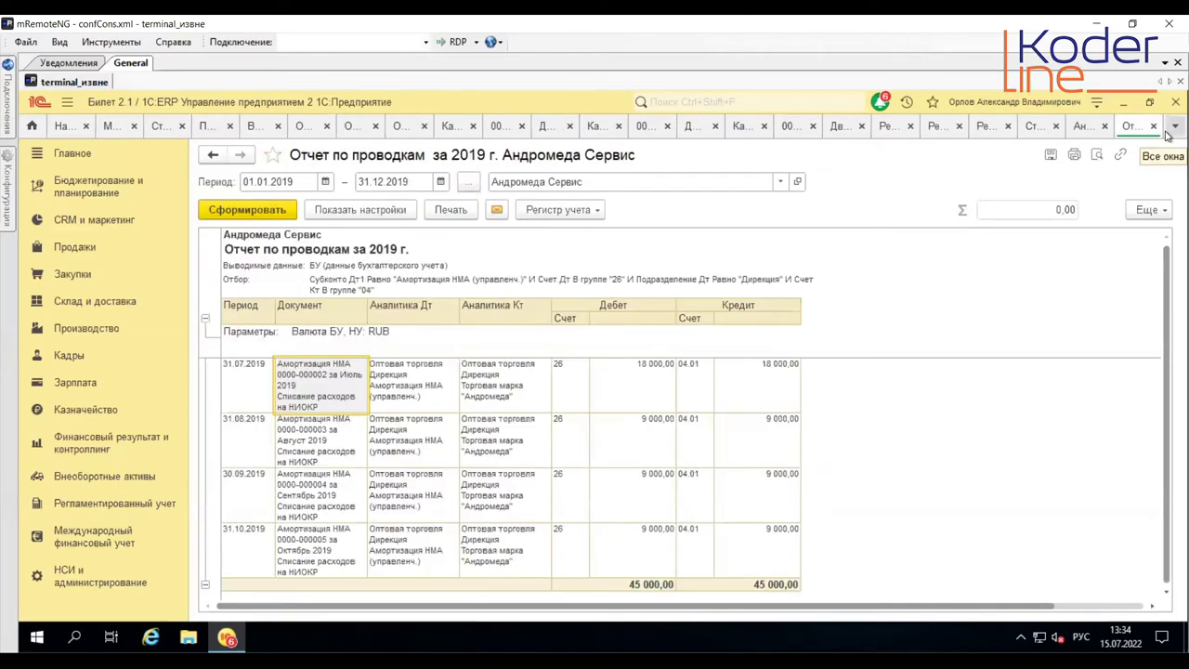
{"action": "left_click", "coordinate": [942, 132]}
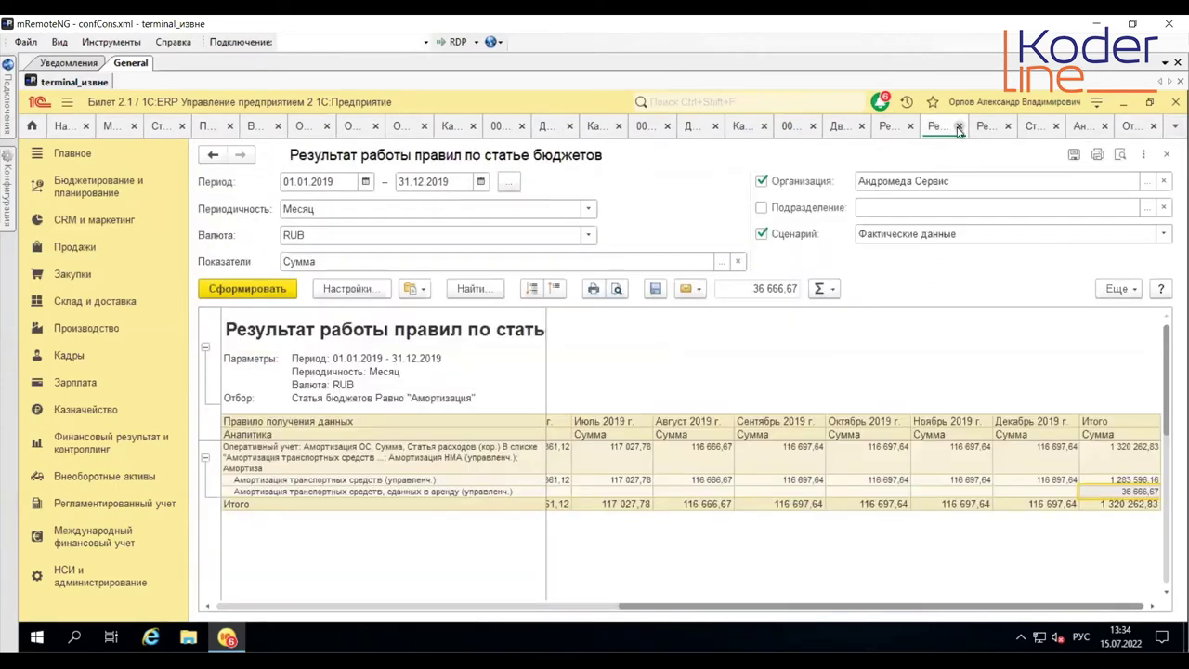
{"action": "left_click", "coordinate": [959, 127]}
{"action": "left_click", "coordinate": [949, 128]}
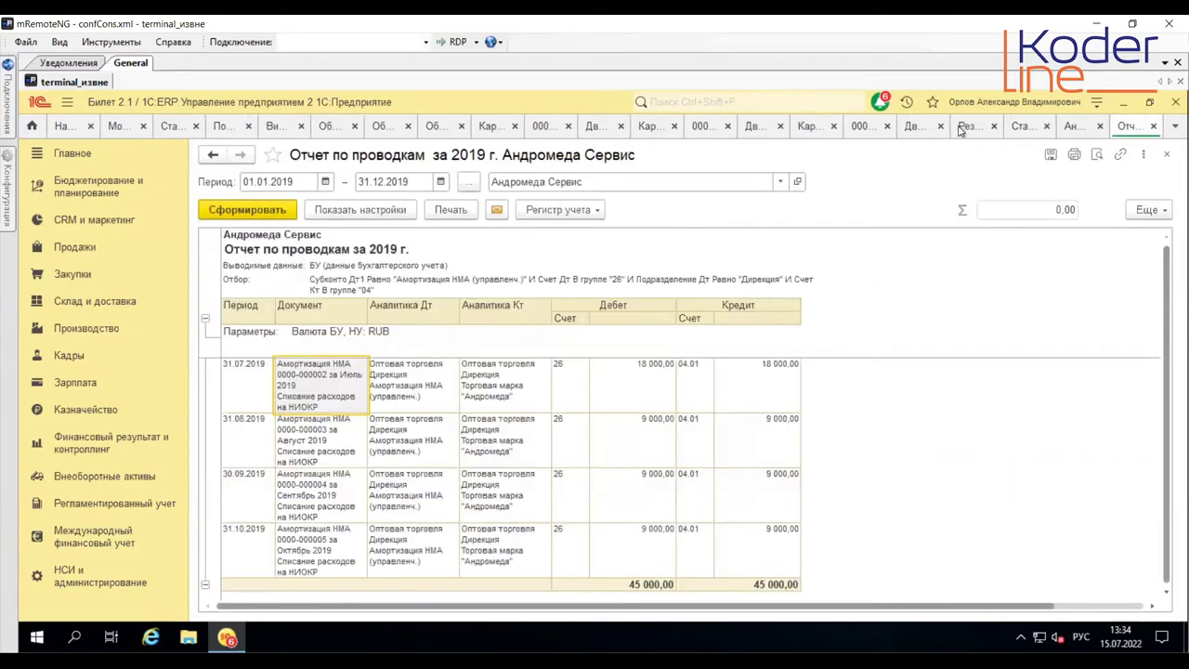
Step: Compare the remaining rule results report with the account 26 analysis and postings report, closing the standard accounting reports list
{"action": "left_click", "coordinate": [960, 130]}
{"action": "left_click", "coordinate": [849, 609]}
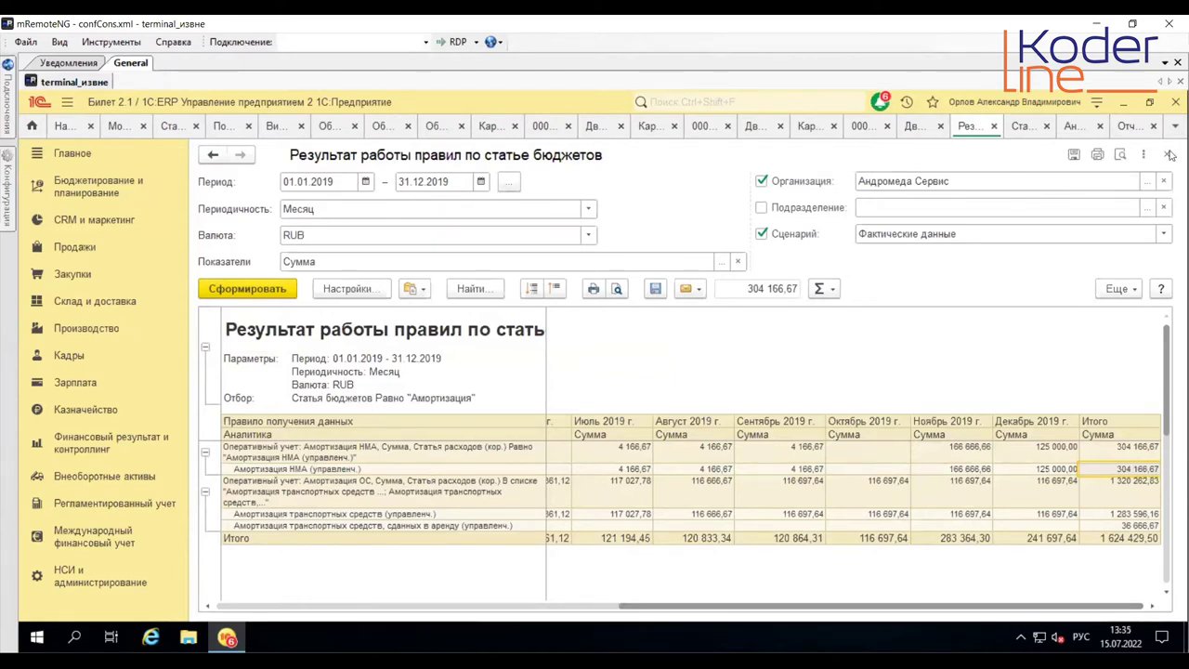
{"action": "left_click", "coordinate": [1020, 130]}
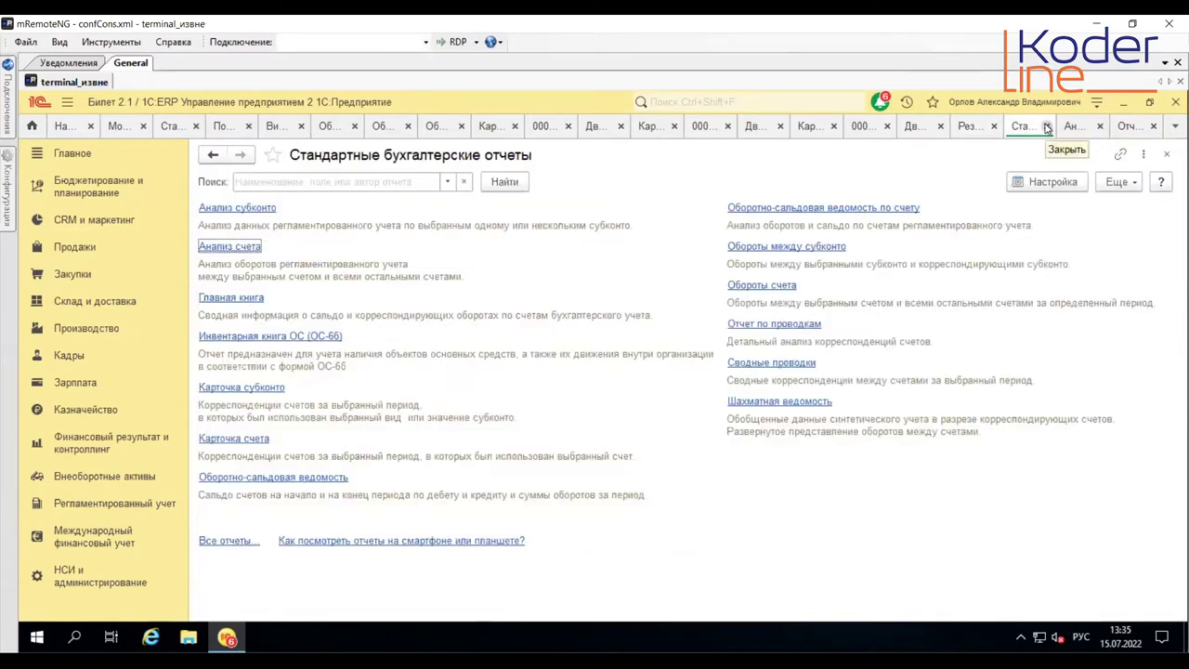
{"action": "left_click", "coordinate": [1046, 128]}
{"action": "left_click", "coordinate": [1073, 133]}
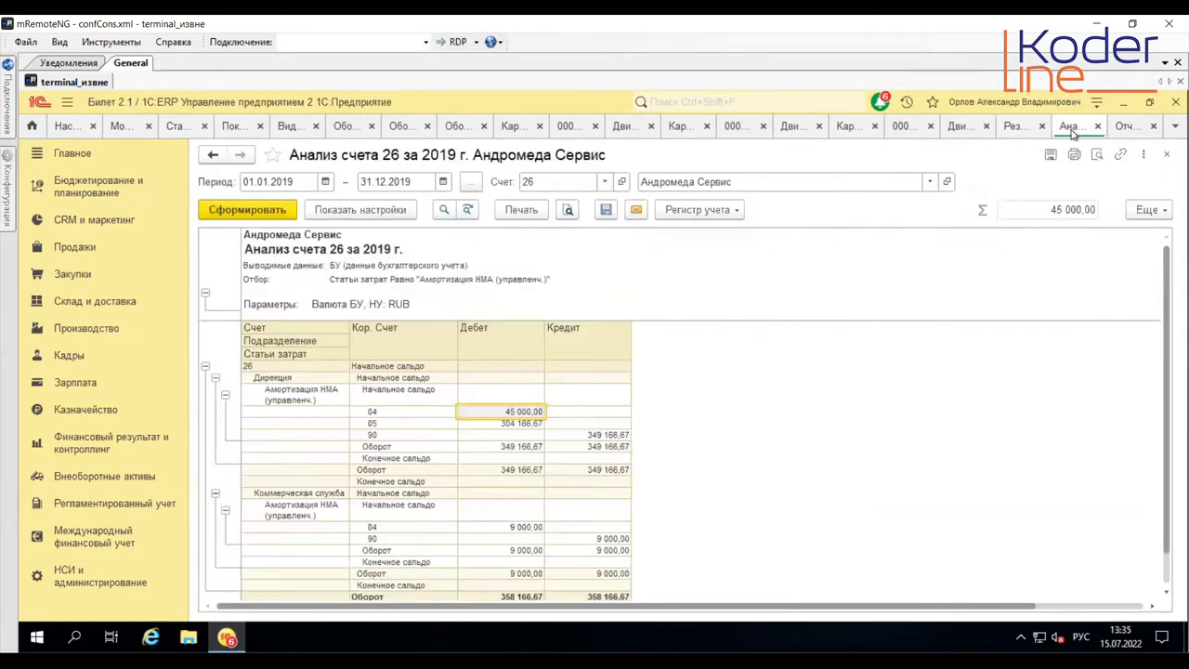
{"action": "left_click", "coordinate": [1122, 128]}
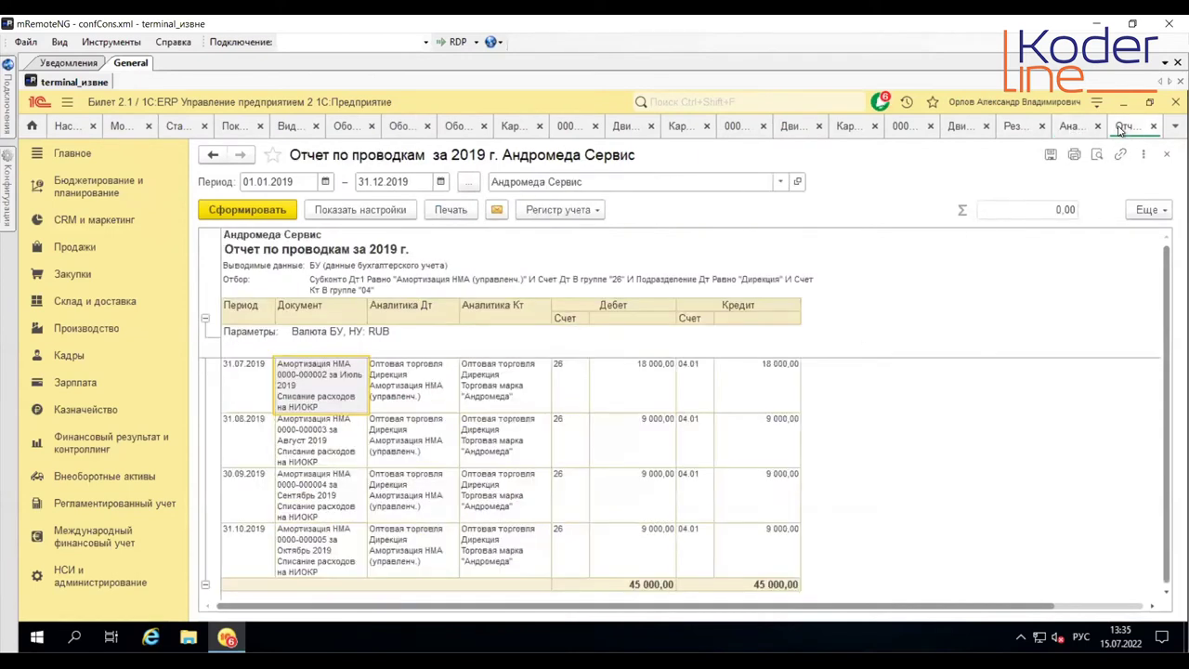
Step: Open the August 2019 Амортизация НМА document from the postings report and examine the amounts and operations in its register movements
{"action": "double_click", "coordinate": [342, 438]}
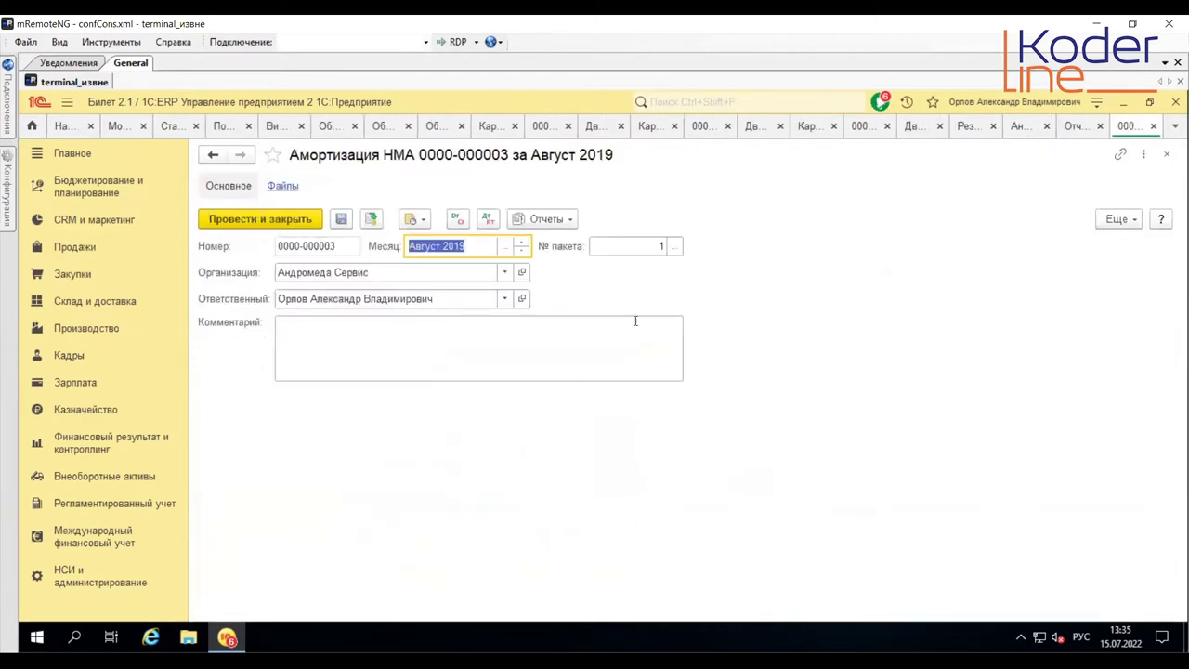
{"action": "left_click", "coordinate": [562, 221]}
{"action": "left_click", "coordinate": [570, 271]}
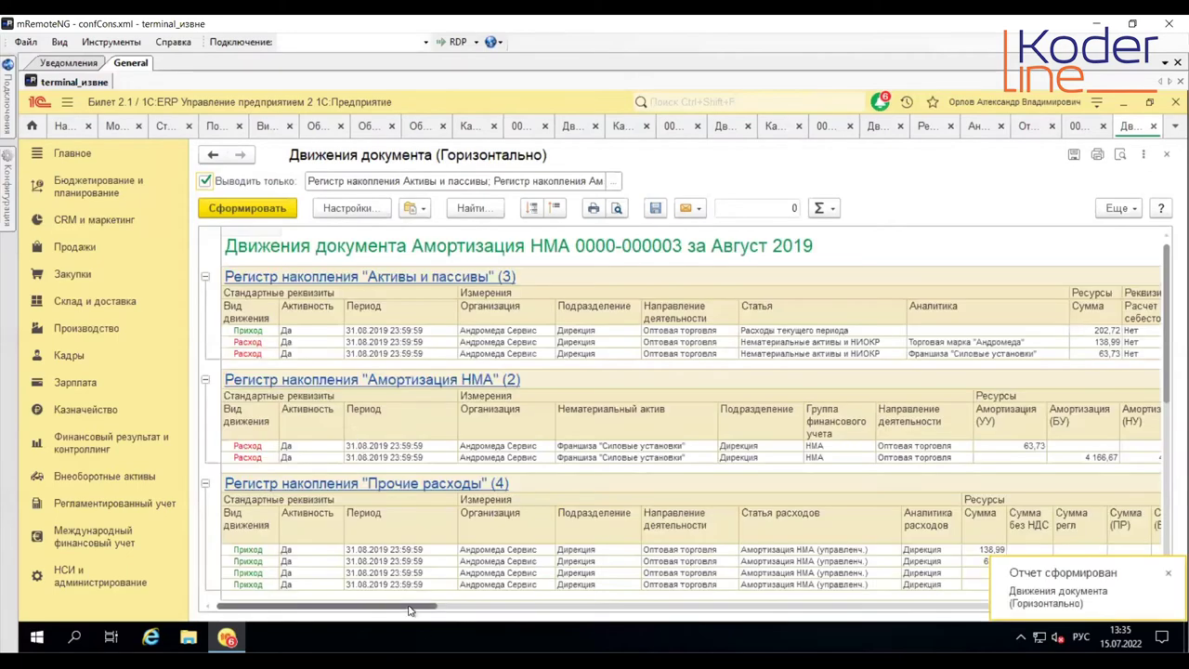
{"action": "mouse_move", "coordinate": [409, 609]}
{"action": "left_mouse_down"}
{"action": "mouse_move", "coordinate": [430, 610]}
{"action": "mouse_move", "coordinate": [389, 609]}
{"action": "left_mouse_up"}
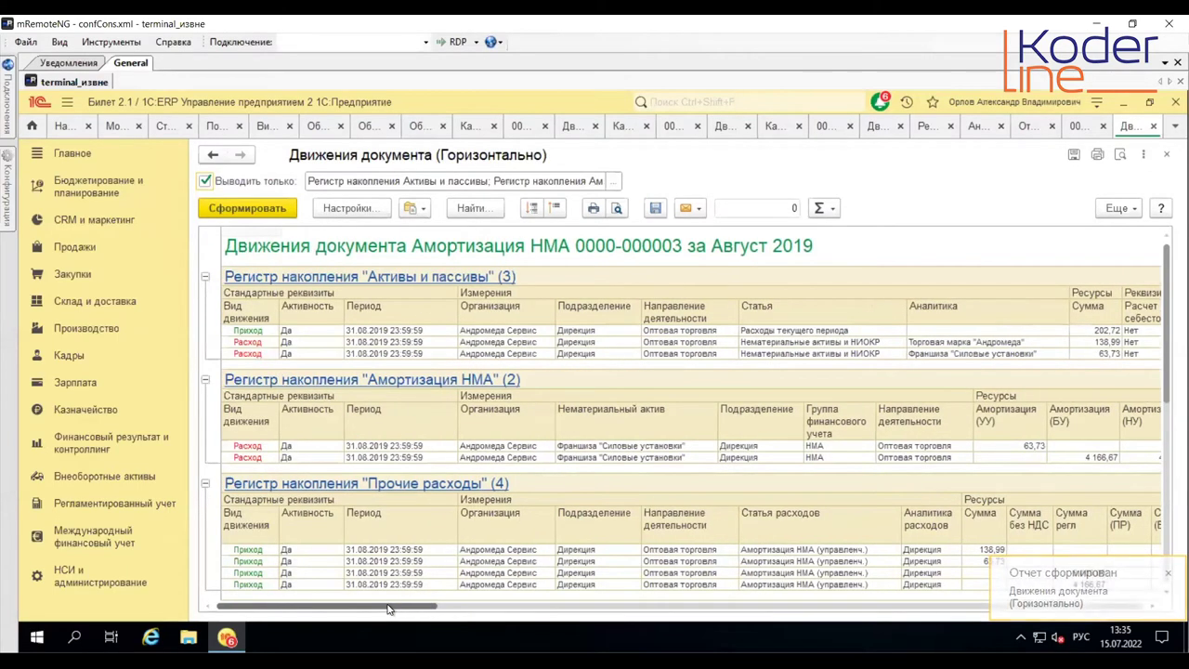
{"action": "left_click_drag", "start_coordinate": [388, 609], "coordinate": [513, 595]}
{"action": "scroll", "coordinate": [511, 593], "scroll_direction": "down", "scroll_amount": 1}
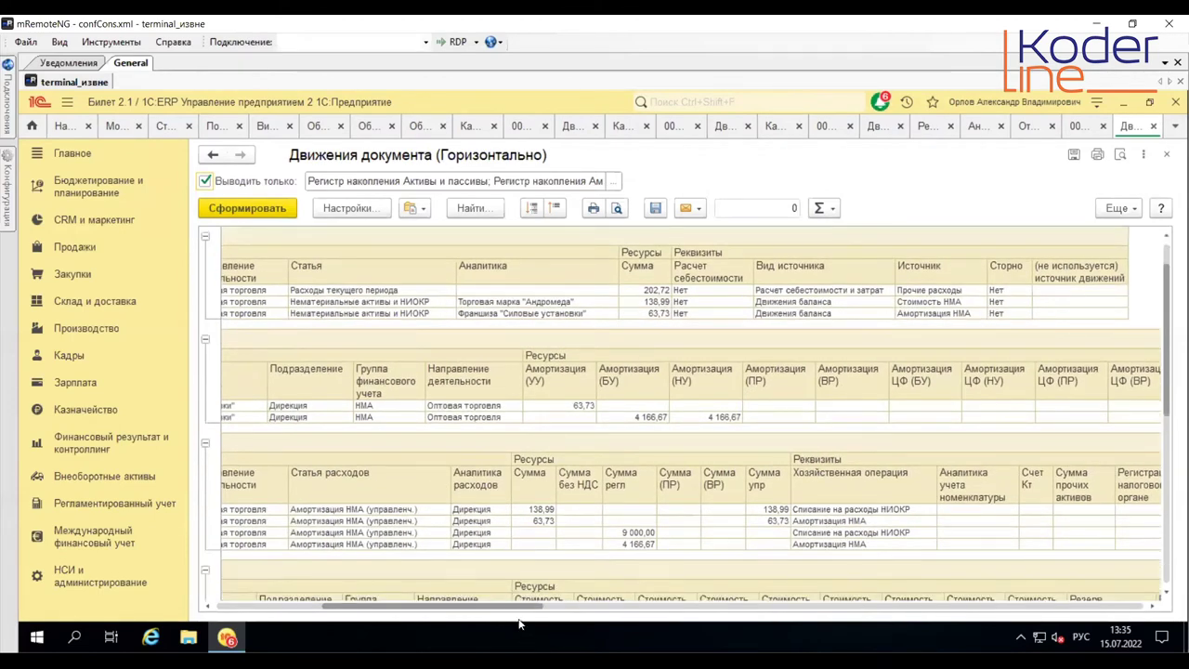
{"action": "left_click_drag", "start_coordinate": [525, 608], "coordinate": [917, 613]}
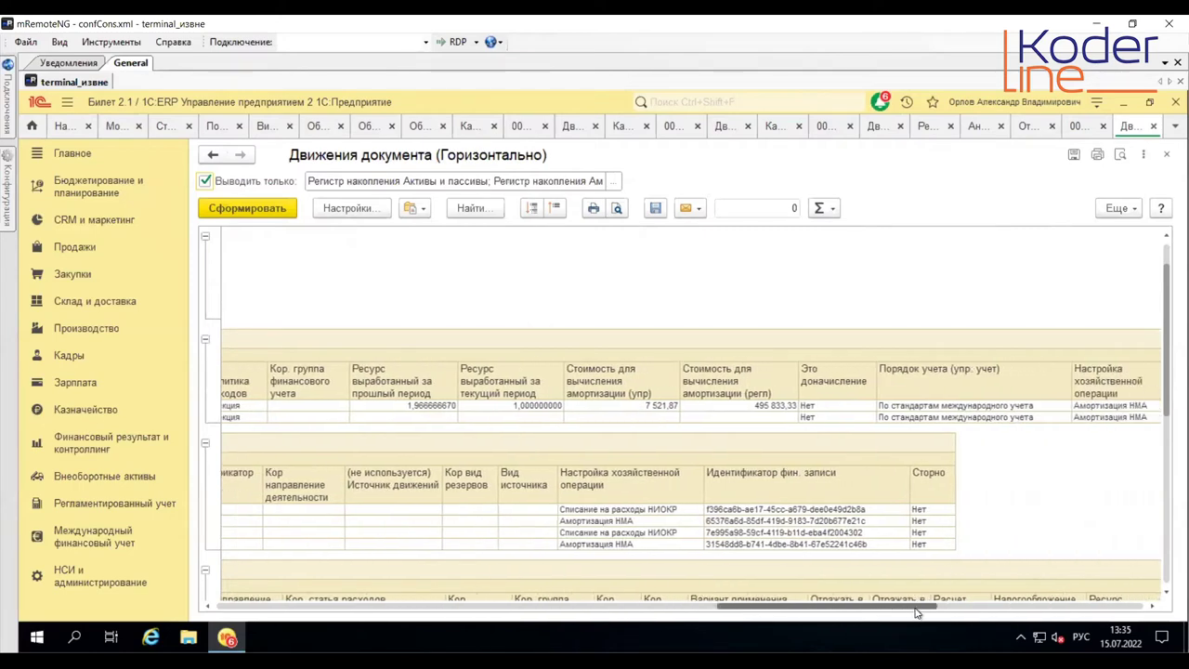
Step: Examine the Настройка хозяйственной операции and Хозяйственная операция columns of the Прочие расходы register, going back toward its amount columns
{"action": "left_click", "coordinate": [665, 510]}
{"action": "key", "text": "Left"}
{"action": "key", "text": "Left"}
{"action": "key", "text": "Left"}
{"action": "key", "text": "Left"}
{"action": "key", "text": "Left"}
{"action": "key", "text": "Left"}
{"action": "key", "text": "Left"}
{"action": "key", "text": "Left"}
{"action": "key", "text": "Left"}
{"action": "key", "text": "Left"}
{"action": "key", "text": "Left"}
{"action": "key", "text": "Left"}
{"action": "key", "text": "Left"}
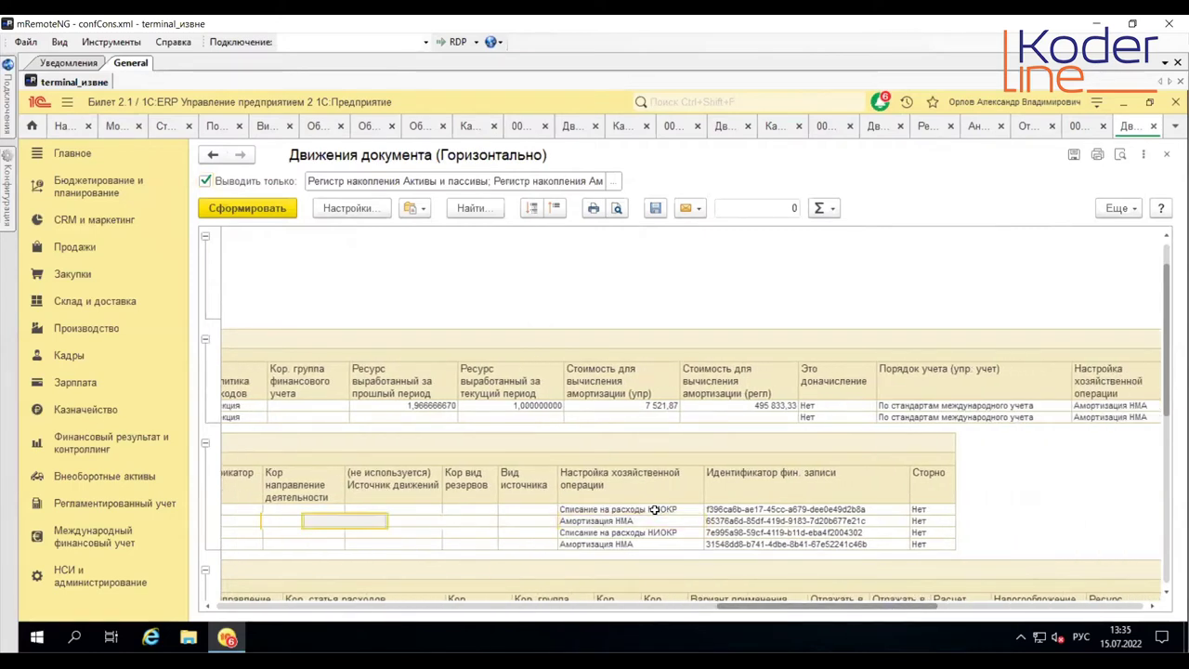
{"action": "key", "text": "Left"}
{"action": "key", "text": "Left"}
{"action": "key", "text": "Left"}
{"action": "key", "text": "Left"}
{"action": "key", "text": "Left"}
{"action": "key", "text": "Left"}
{"action": "key", "text": "Left"}
{"action": "key", "text": "Left"}
{"action": "key", "text": "Left"}
{"action": "key", "text": "Left"}
{"action": "key", "text": "Left"}
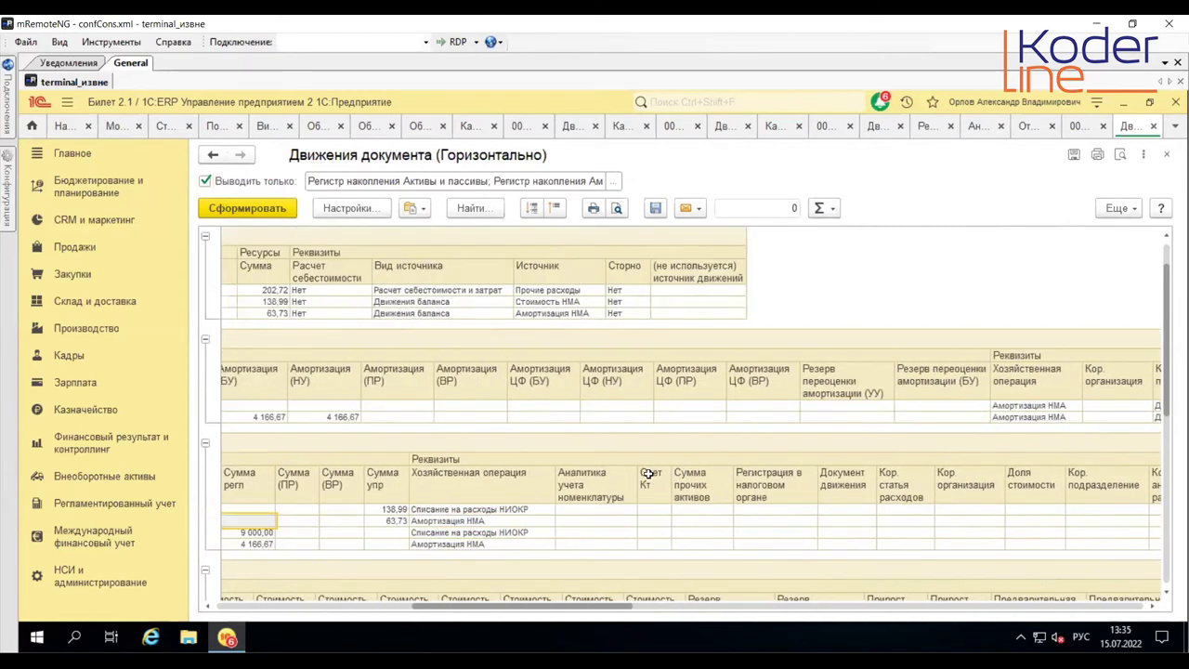
Step: Copy the business operation "Списание на расходы НИОКР" from the 9 000,00 row of the Прочие расходы register movements
{"action": "key", "text": "Down"}
{"action": "left_click", "coordinate": [496, 532]}
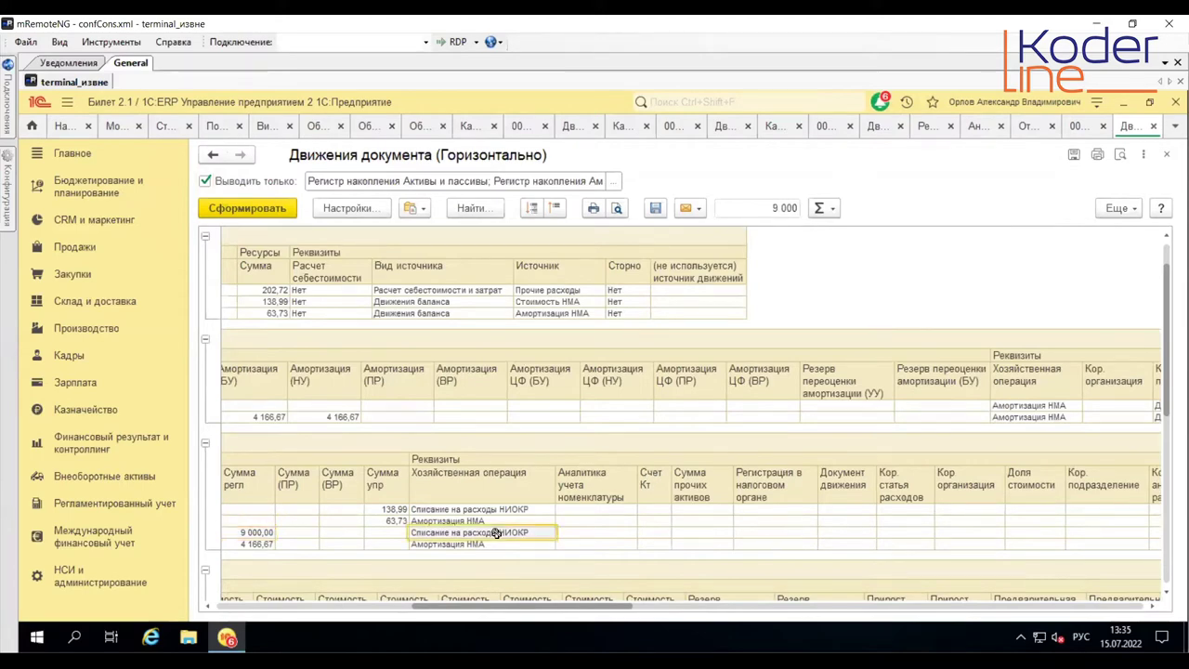
{"action": "right_click", "coordinate": [496, 533]}
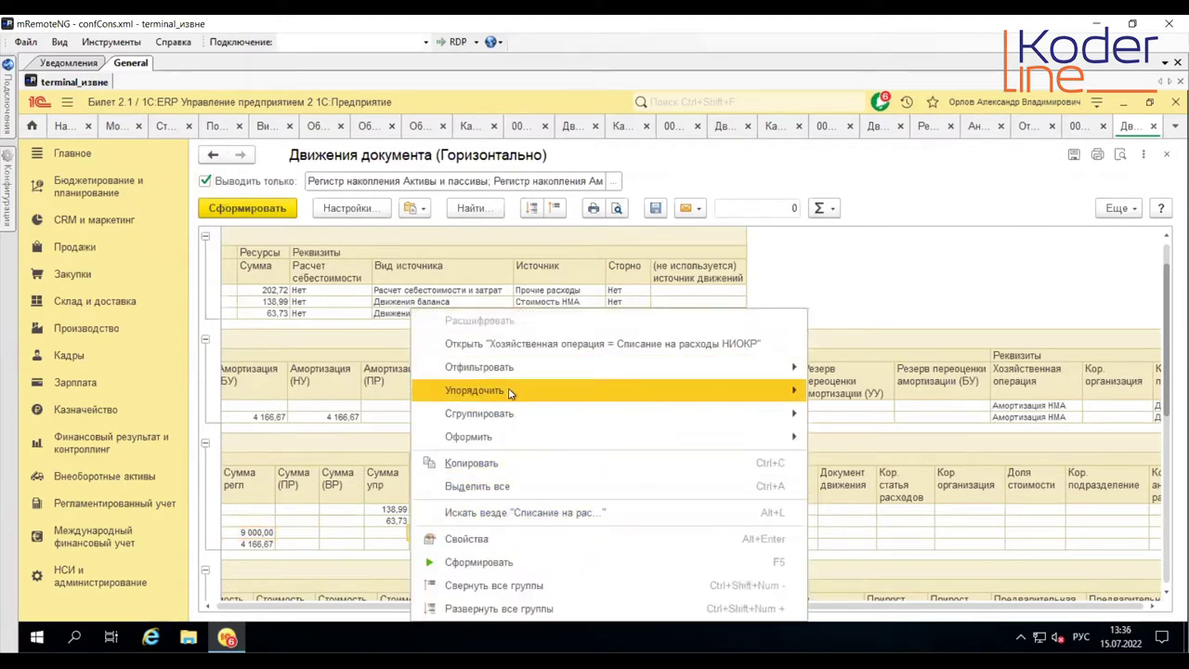
{"action": "left_click", "coordinate": [504, 463]}
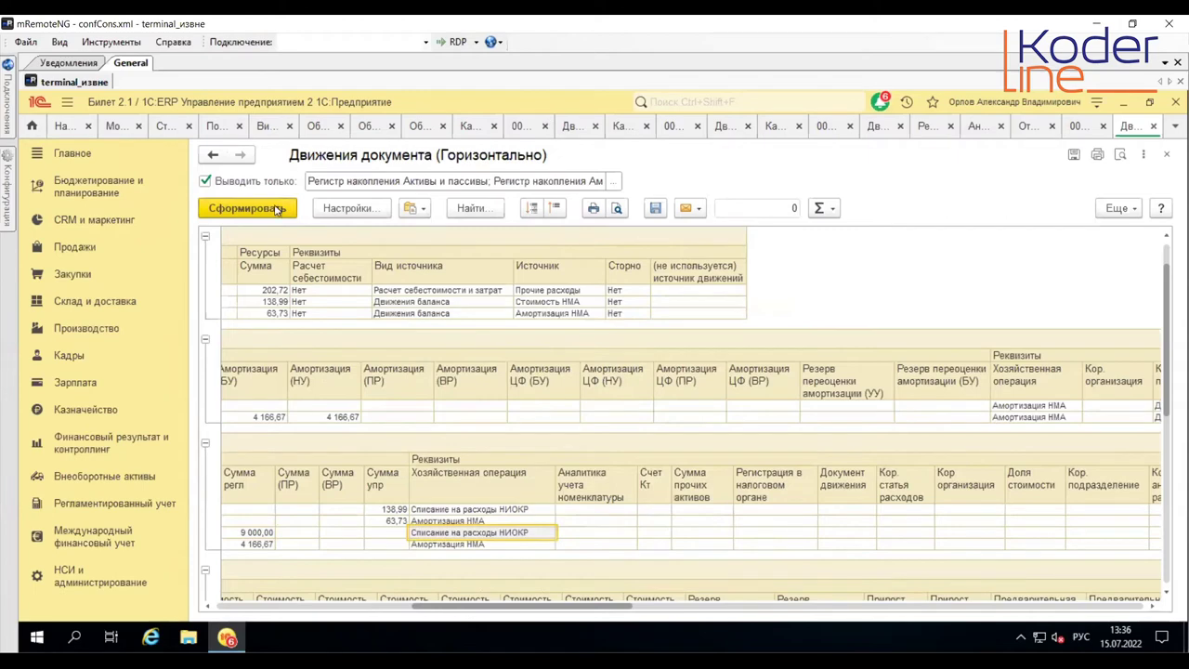
Step: Open the actual-data rules of the budget item Амортизация and create a new rule
{"action": "left_click", "coordinate": [166, 126]}
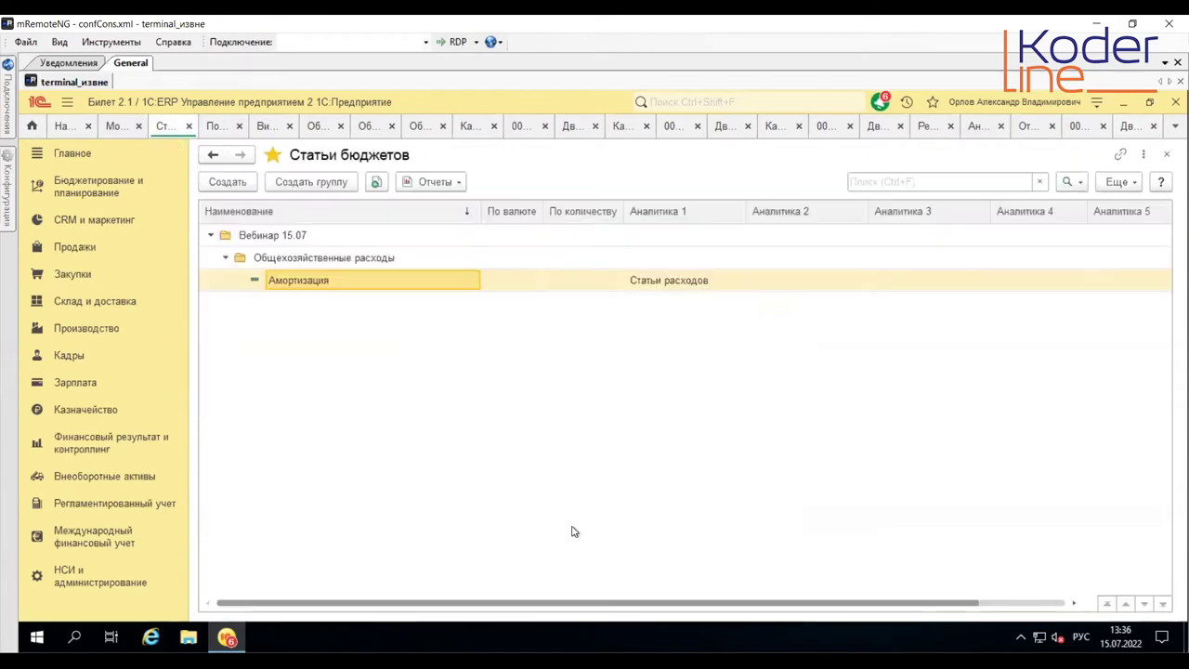
{"action": "double_click", "coordinate": [341, 284]}
{"action": "left_click", "coordinate": [395, 137]}
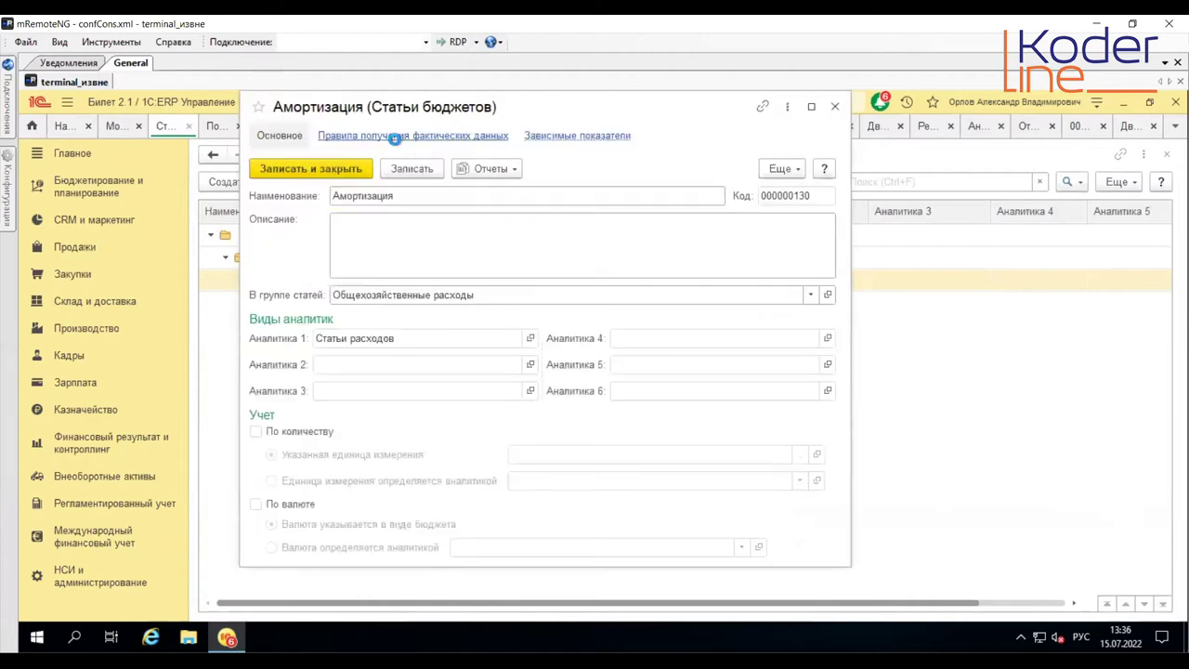
{"action": "left_click", "coordinate": [498, 293]}
{"action": "left_click", "coordinate": [418, 271]}
{"action": "left_click", "coordinate": [279, 190]}
Step: Set the rule's data source section to Оперативный учет and its business operation to Списание на расходы НИОКР
{"action": "left_click", "coordinate": [380, 307]}
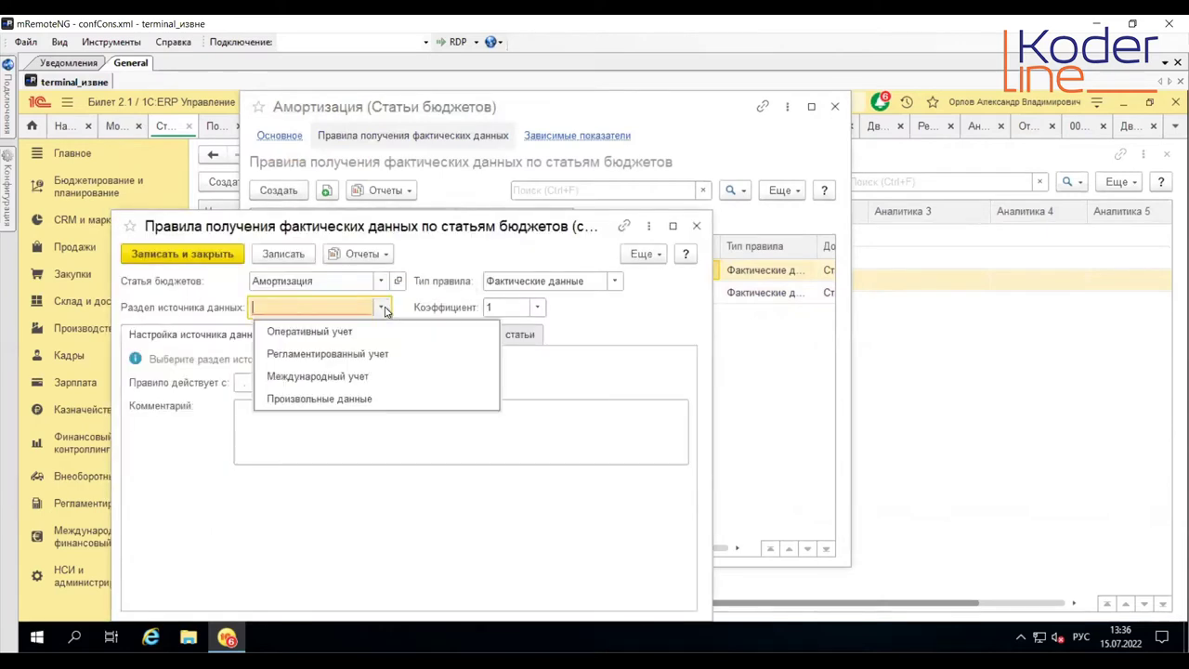
{"action": "left_click", "coordinate": [353, 335]}
{"action": "left_click", "coordinate": [343, 362]}
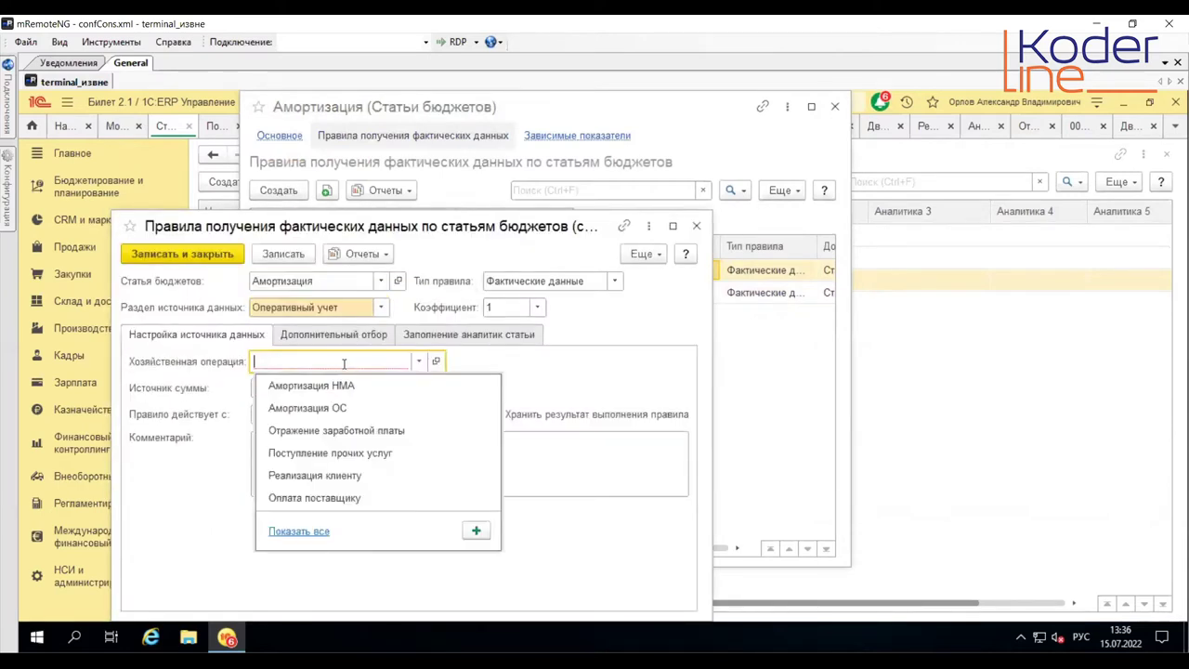
{"action": "type", "text": "Списание на расходы НИОКР"}
{"action": "key", "text": "Return"}
Step: Add an additional filter condition on Статья расходов (кор.) with the comparison Равно to the new rule
{"action": "left_click", "coordinate": [349, 333]}
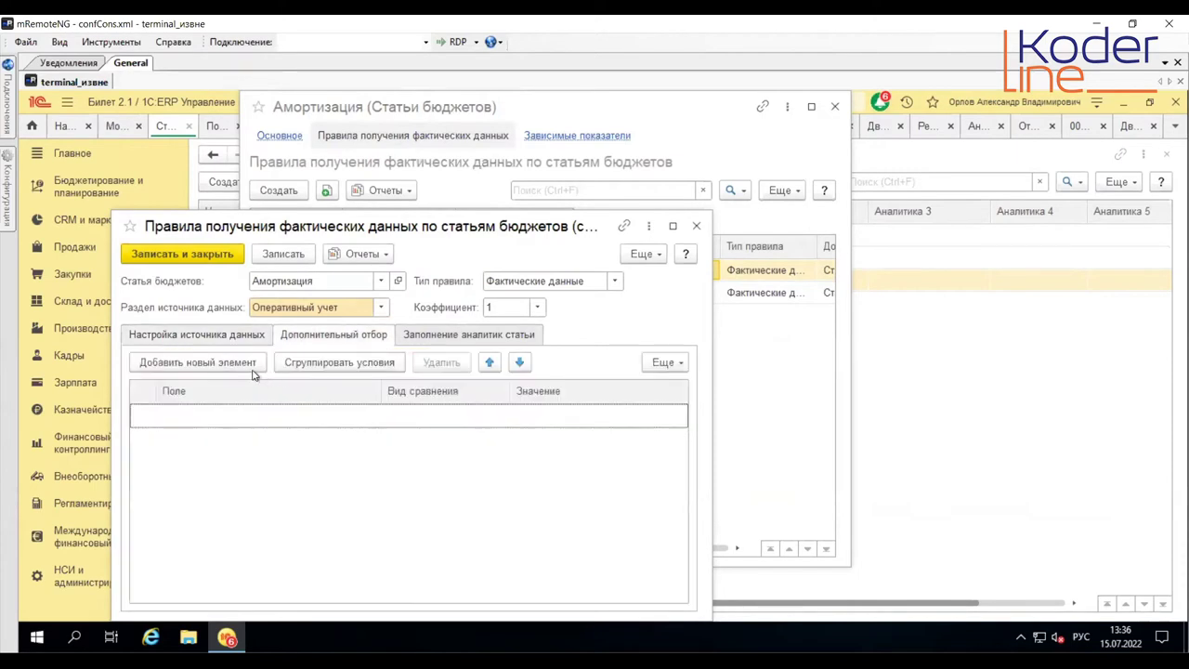
{"action": "left_click", "coordinate": [237, 364]}
{"action": "left_click", "coordinate": [243, 389]}
{"action": "left_click", "coordinate": [582, 414]}
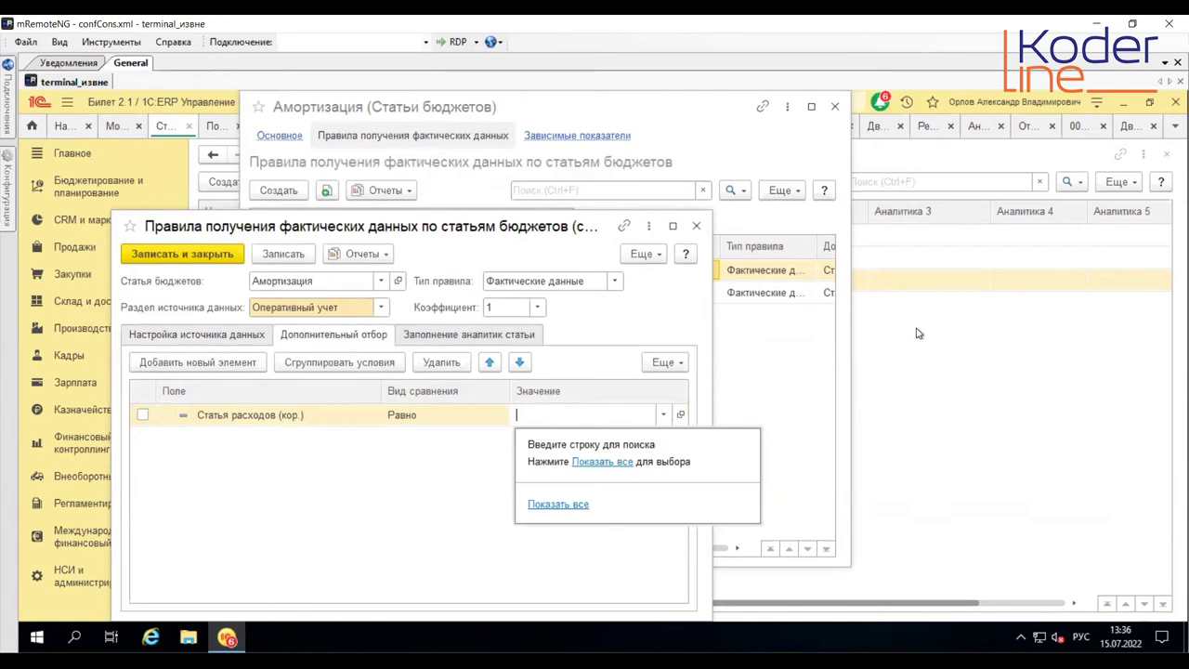
Step: Copy the expense item Амортизация НМА (управленч.) from the 9 000,00 row of the Прочие расходы register movements
{"action": "left_click", "coordinate": [1132, 129]}
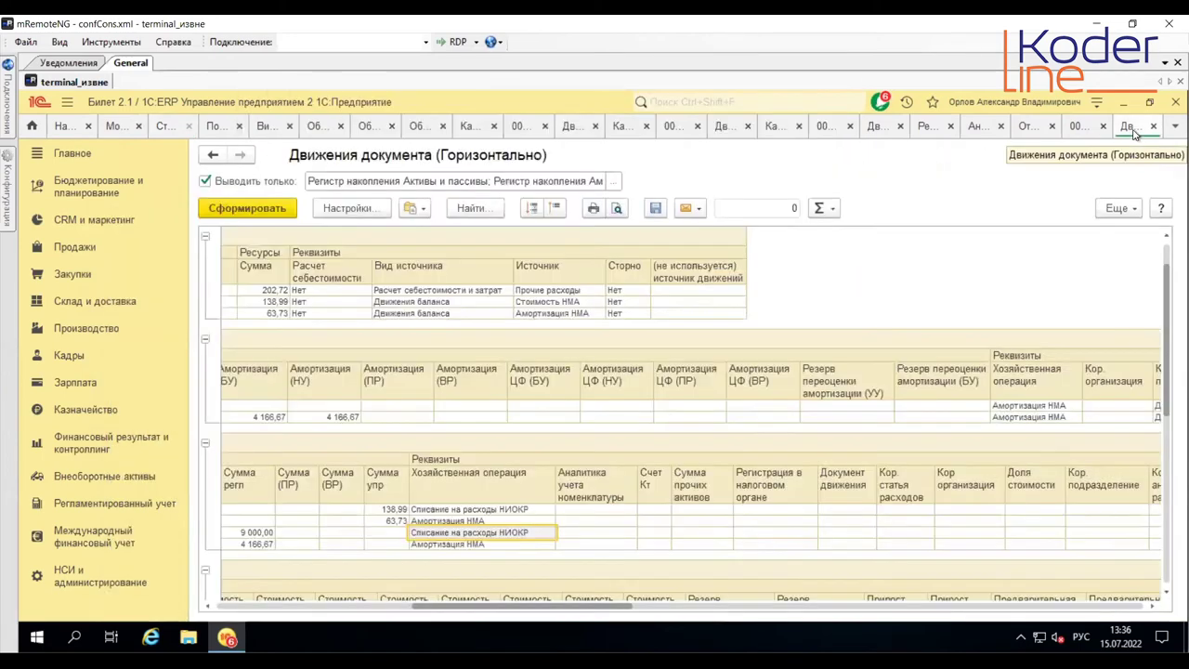
{"action": "scroll", "coordinate": [559, 610], "scroll_direction": "right", "scroll_amount": 5}
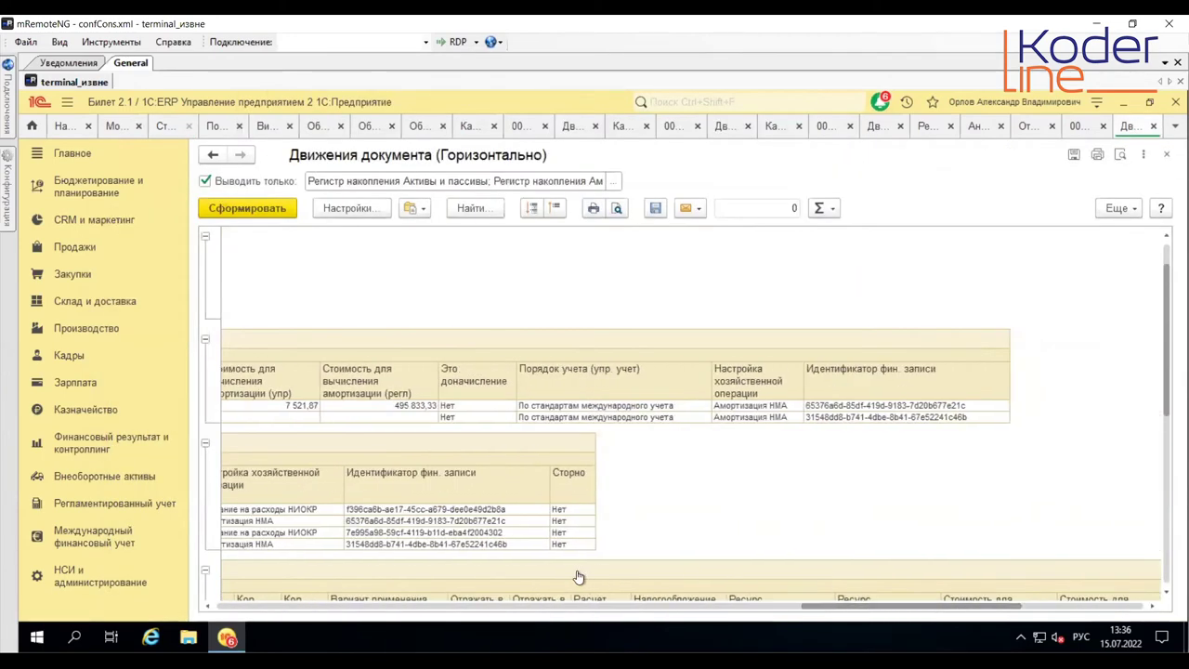
{"action": "left_click_drag", "start_coordinate": [838, 610], "coordinate": [322, 604]}
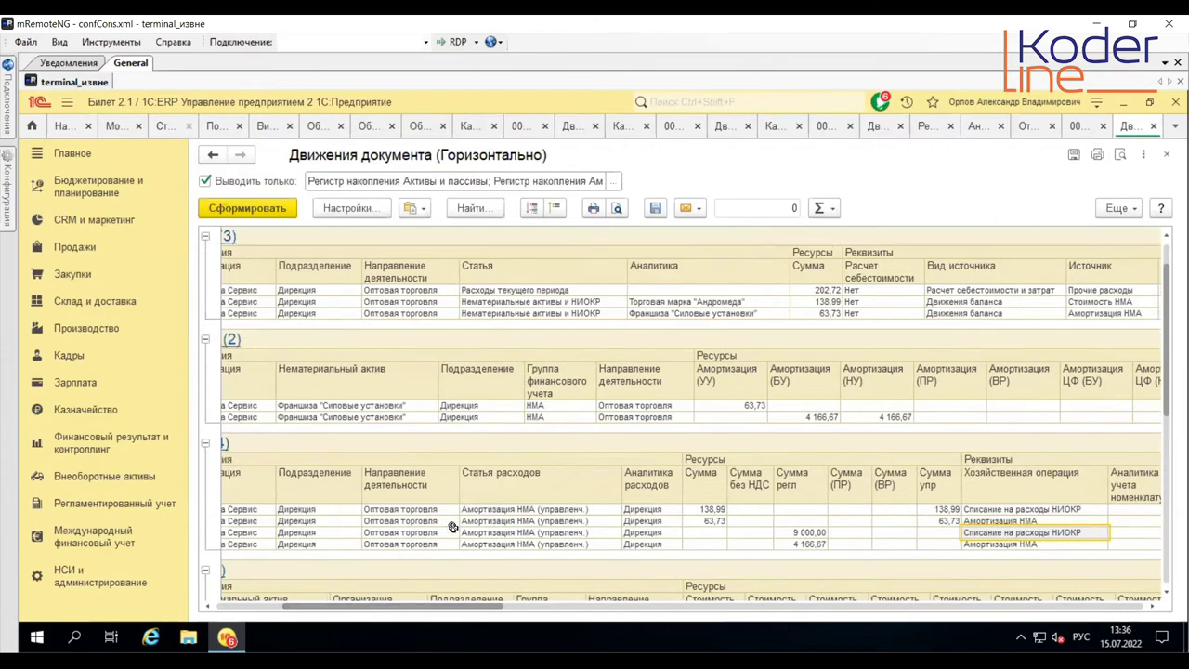
{"action": "left_click", "coordinate": [501, 534]}
{"action": "right_click", "coordinate": [502, 533]}
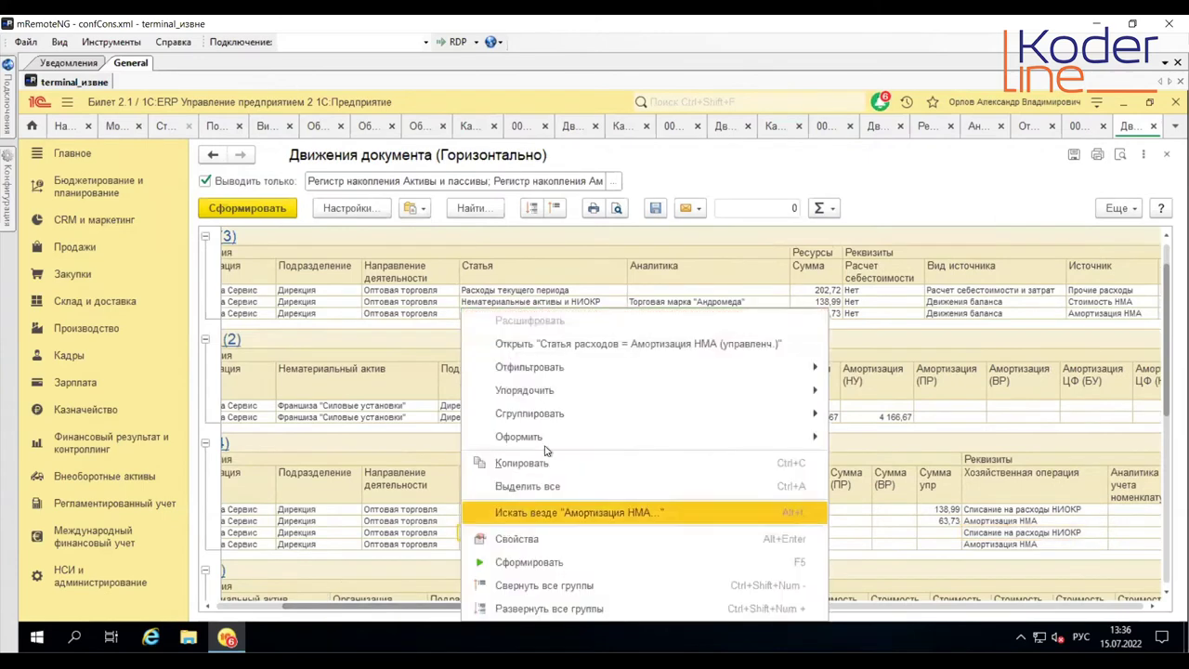
{"action": "left_click", "coordinate": [505, 456]}
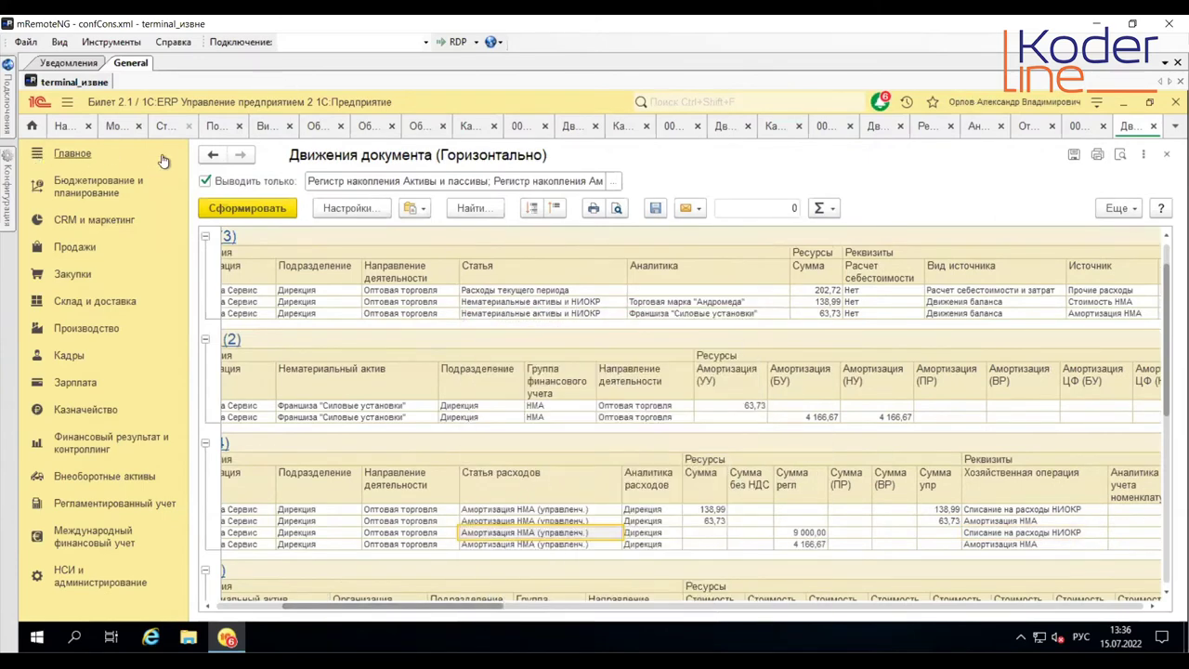
Step: Set the Статья расходов (кор.) filter value to Амортизация НМА (управленч.), then save and close the rule
{"action": "left_click", "coordinate": [164, 126]}
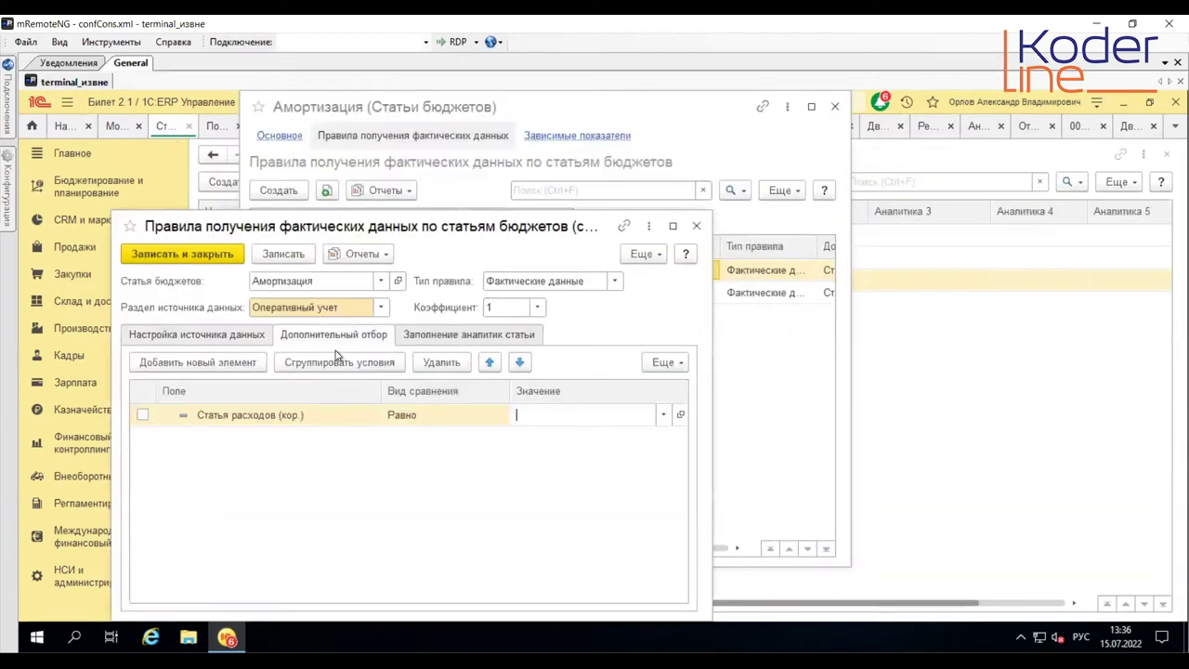
{"action": "left_click", "coordinate": [199, 415]}
{"action": "left_click", "coordinate": [356, 414]}
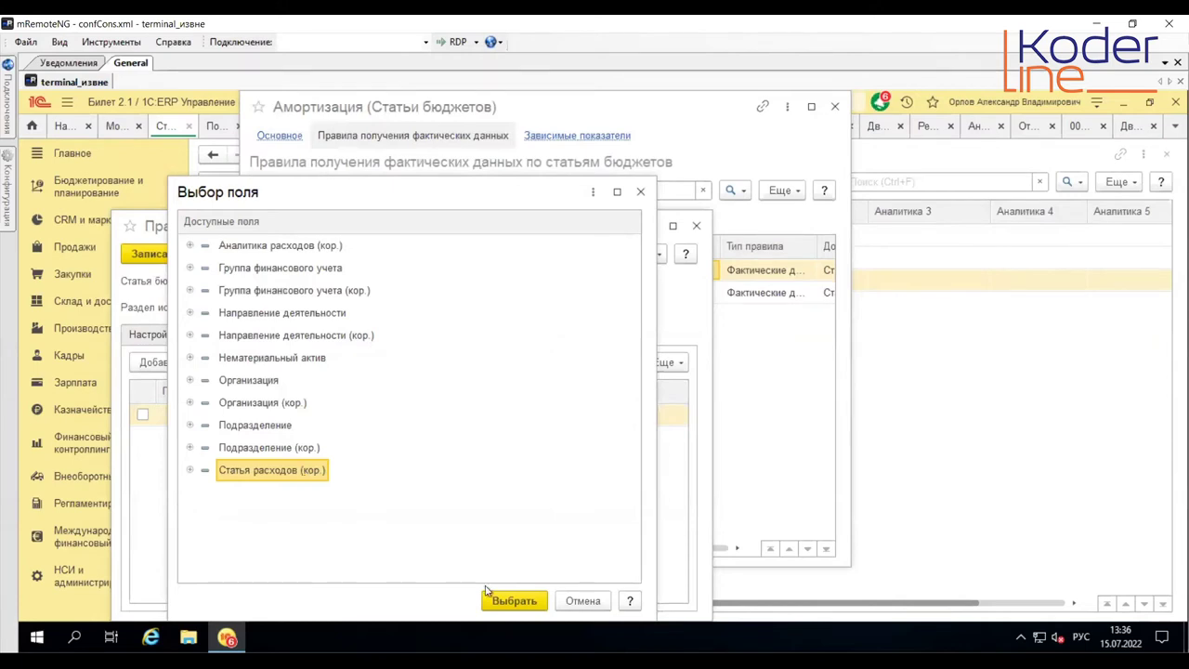
{"action": "left_click", "coordinate": [527, 601]}
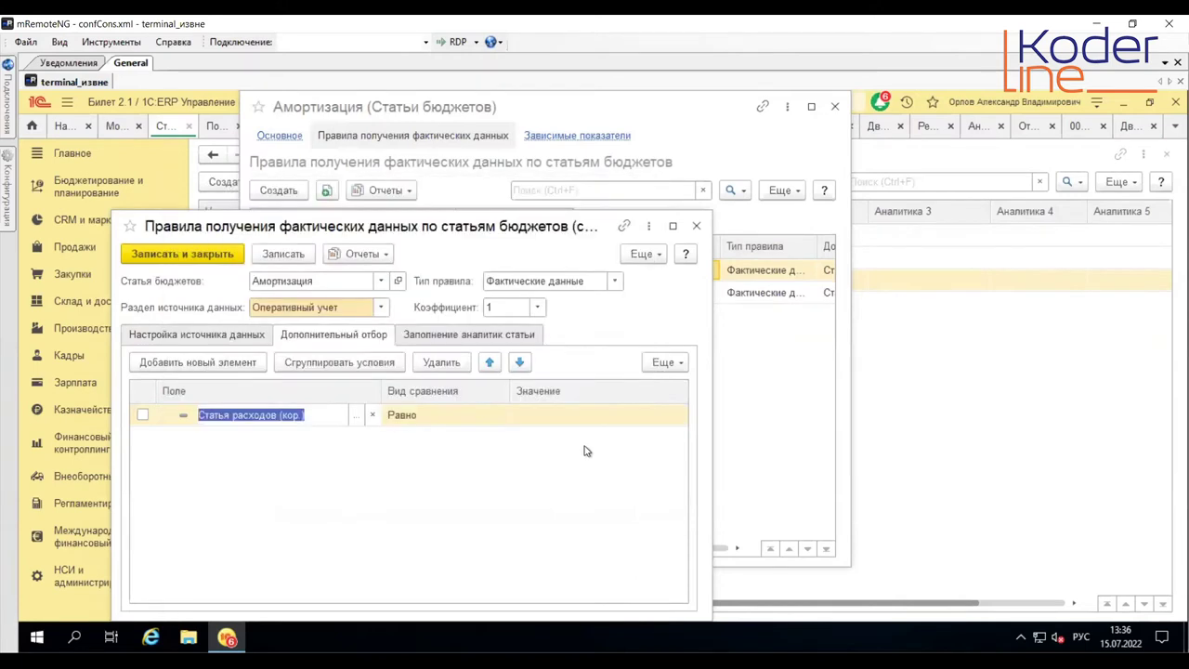
{"action": "left_click", "coordinate": [580, 417]}
{"action": "type", "text": "Амортизация НМА (управленч.)"}
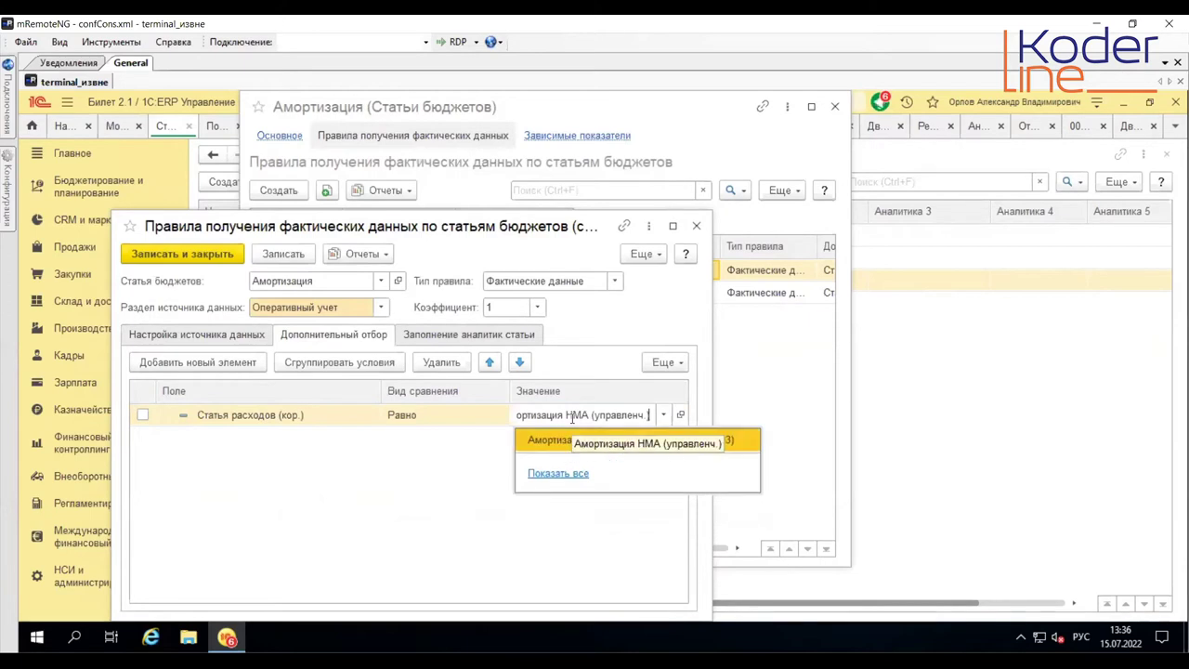
{"action": "key", "text": "Return"}
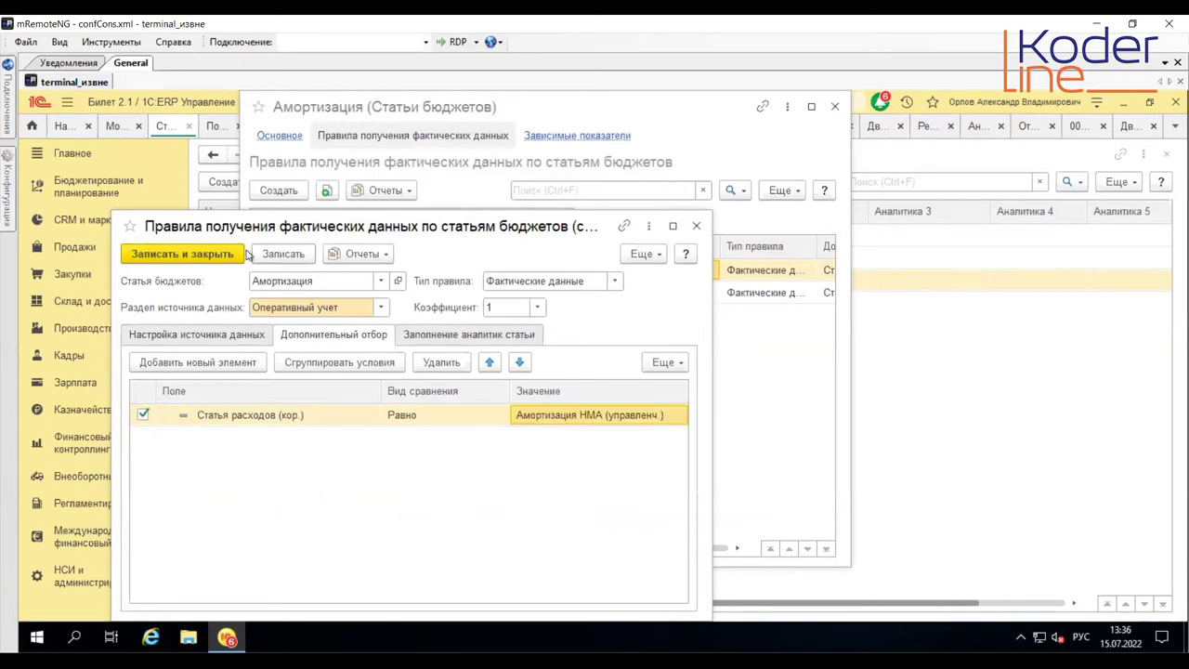
{"action": "left_click", "coordinate": [199, 254]}
Step: Generate the rule results report for the budget item Амортизация and examine its Итого column down to the grand total
{"action": "left_click", "coordinate": [383, 190]}
{"action": "left_click", "coordinate": [409, 213]}
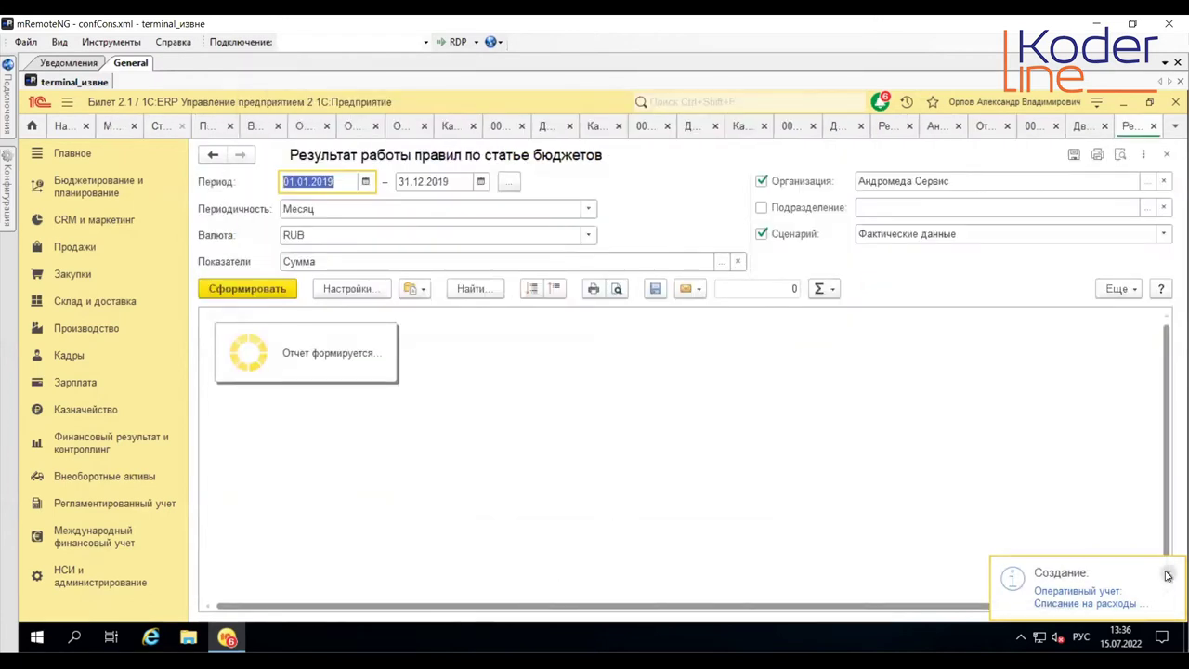
{"action": "left_click_drag", "start_coordinate": [574, 606], "coordinate": [1155, 585]}
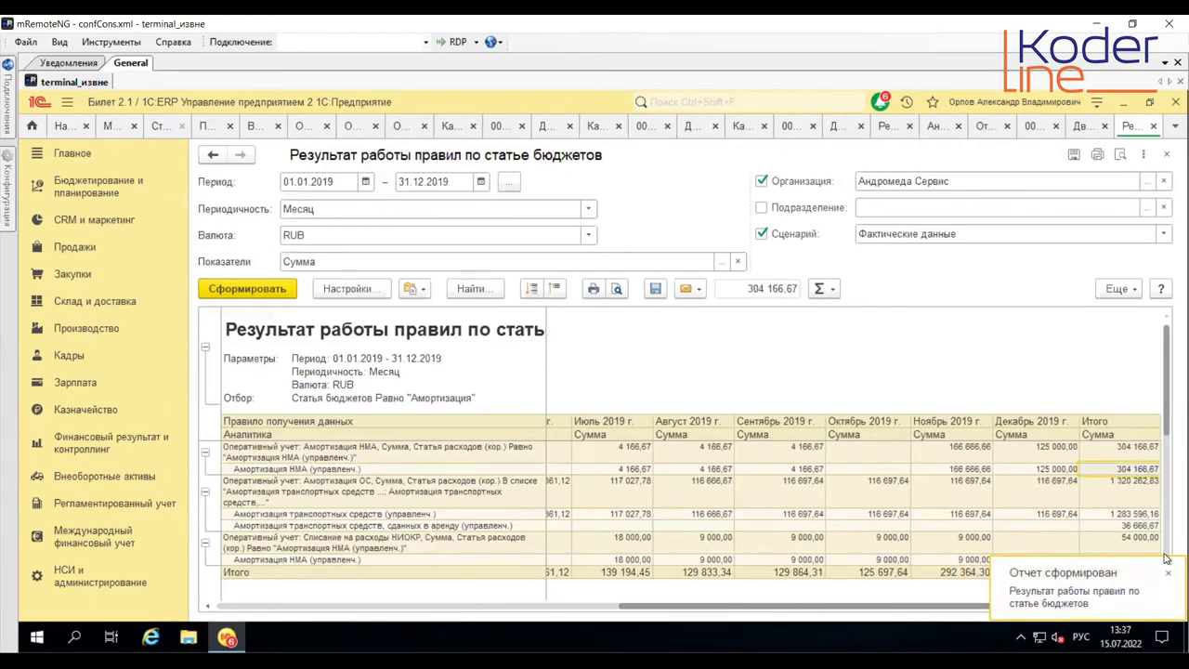
{"action": "left_click", "coordinate": [1168, 572]}
{"action": "left_click", "coordinate": [1124, 572]}
{"action": "scroll", "coordinate": [984, 585], "scroll_direction": "down", "scroll_amount": 2}
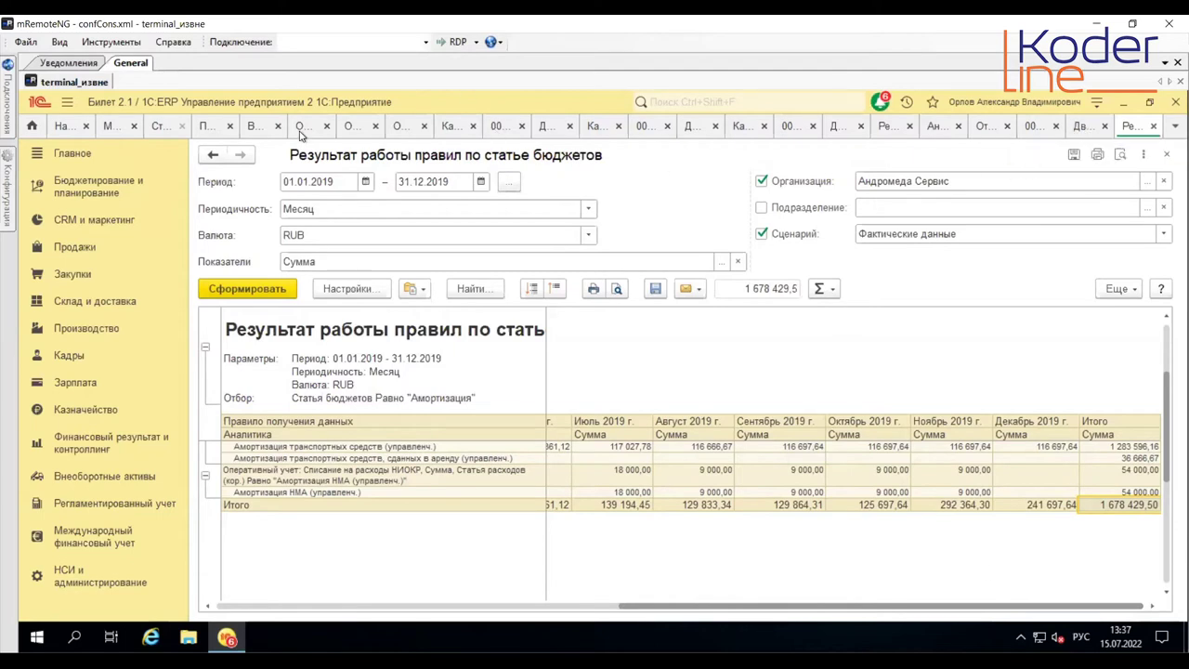
Step: Sum the debit turnovers of the three depreciation items in the account 26 turnover sheet and compare with the rule results total
{"action": "left_click", "coordinate": [356, 132]}
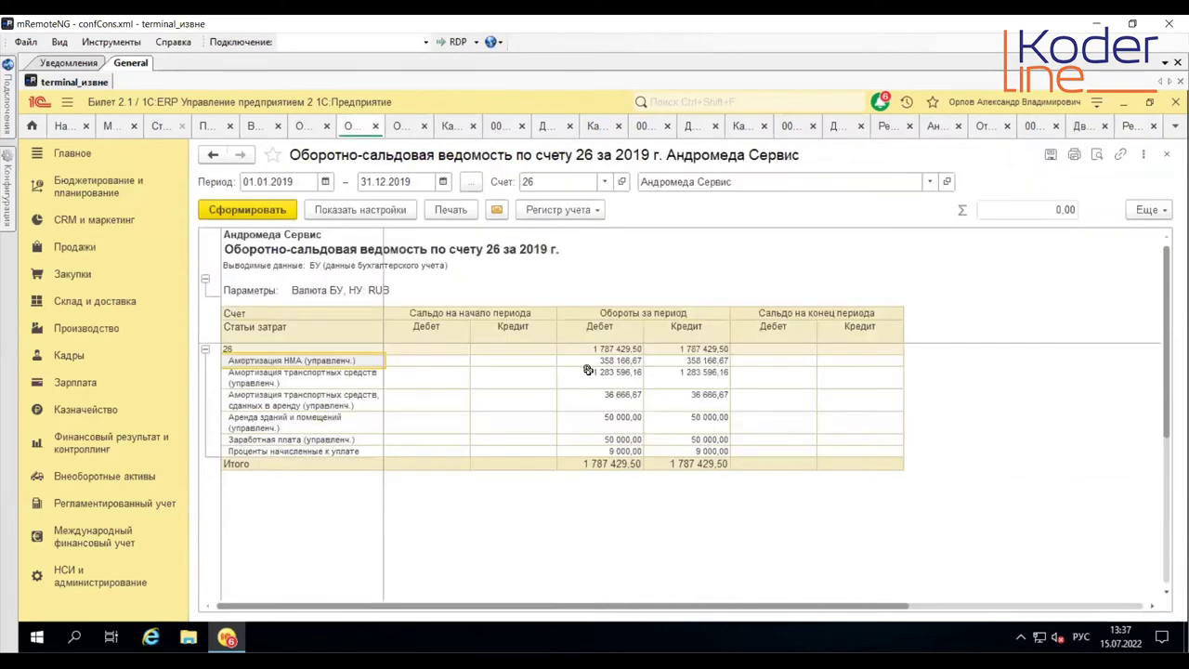
{"action": "left_click_drag", "start_coordinate": [613, 361], "coordinate": [615, 392]}
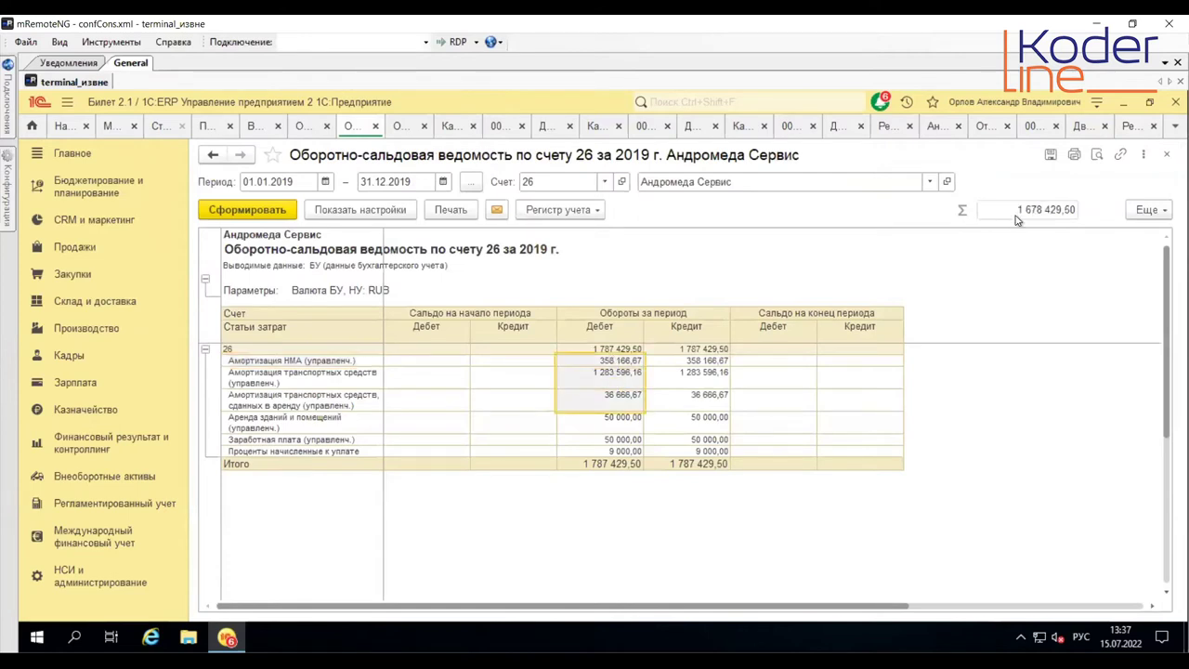
{"action": "left_click", "coordinate": [1142, 130]}
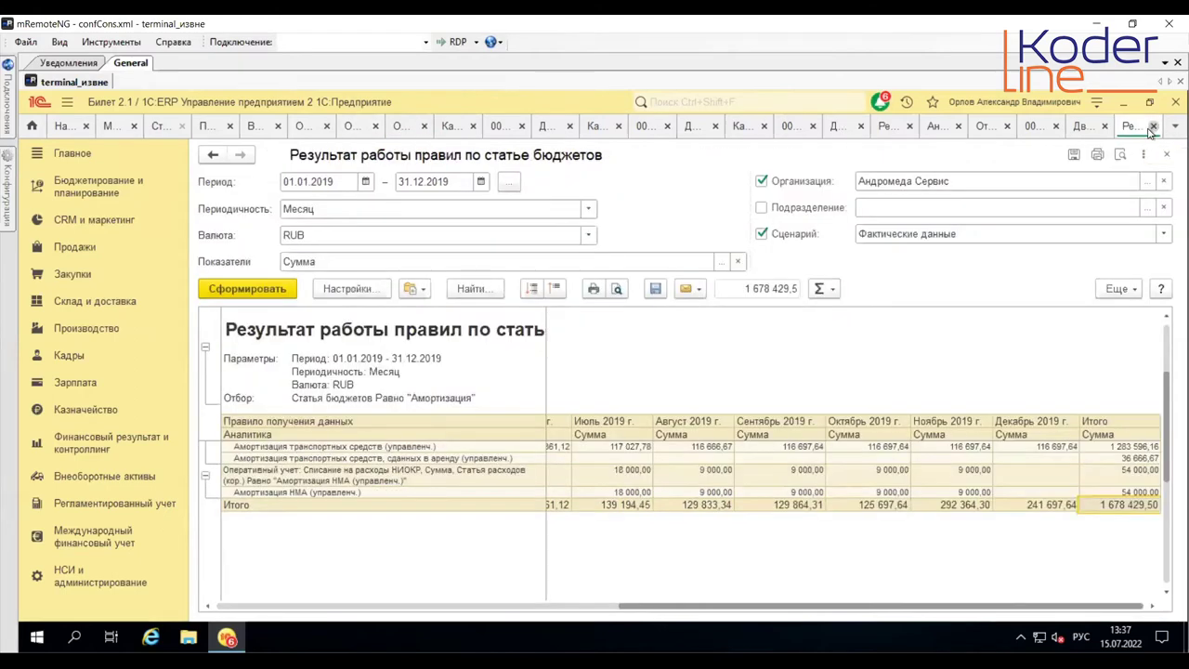
Step: Close both rule results reports, the August 2019 document with its movements, the postings report and the account 26 analysis
{"action": "left_click", "coordinate": [1153, 127]}
{"action": "left_click", "coordinate": [1154, 128]}
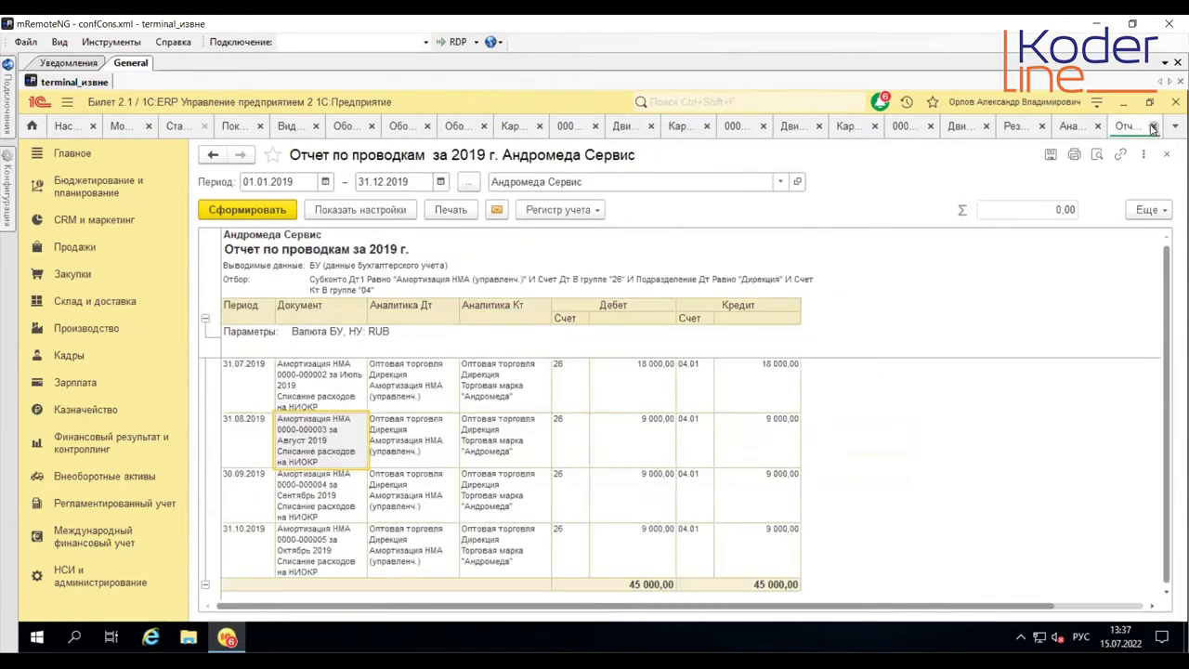
{"action": "left_click", "coordinate": [1152, 127]}
{"action": "left_click", "coordinate": [1154, 128]}
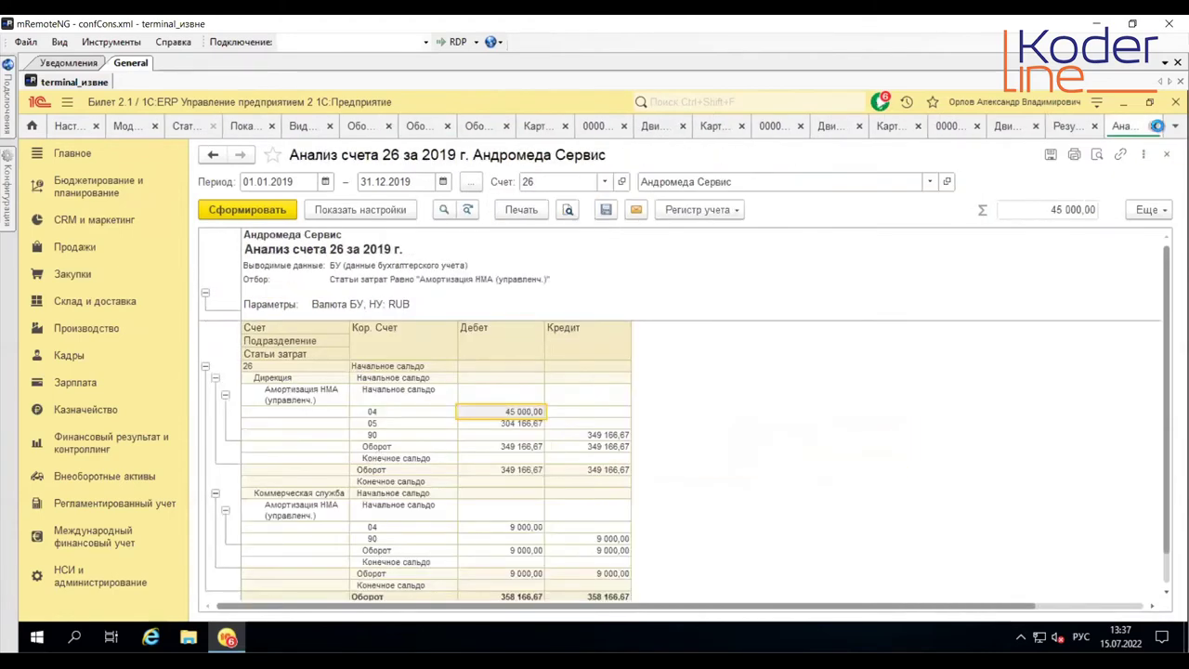
{"action": "left_click", "coordinate": [1155, 126]}
{"action": "left_click", "coordinate": [1145, 130]}
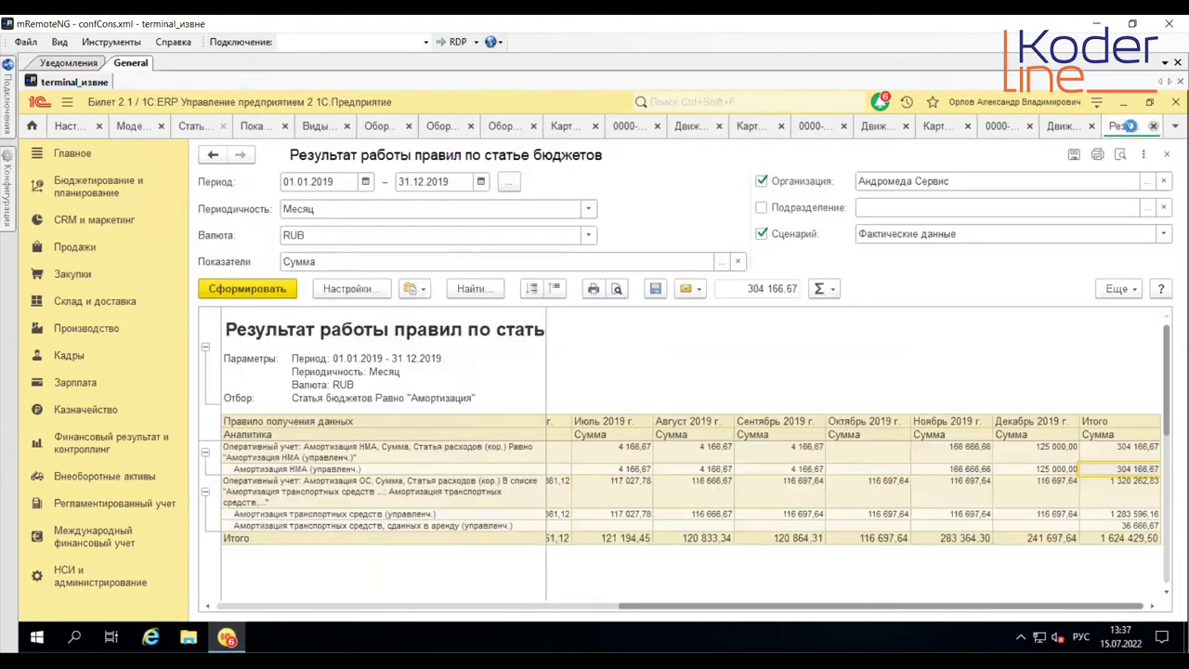
{"action": "left_click", "coordinate": [1152, 126]}
Step: Close the remaining document movements, documents and account cards, keeping the account 44 card and the turnover sheets open
{"action": "left_click", "coordinate": [1151, 129]}
{"action": "left_click", "coordinate": [1152, 126]}
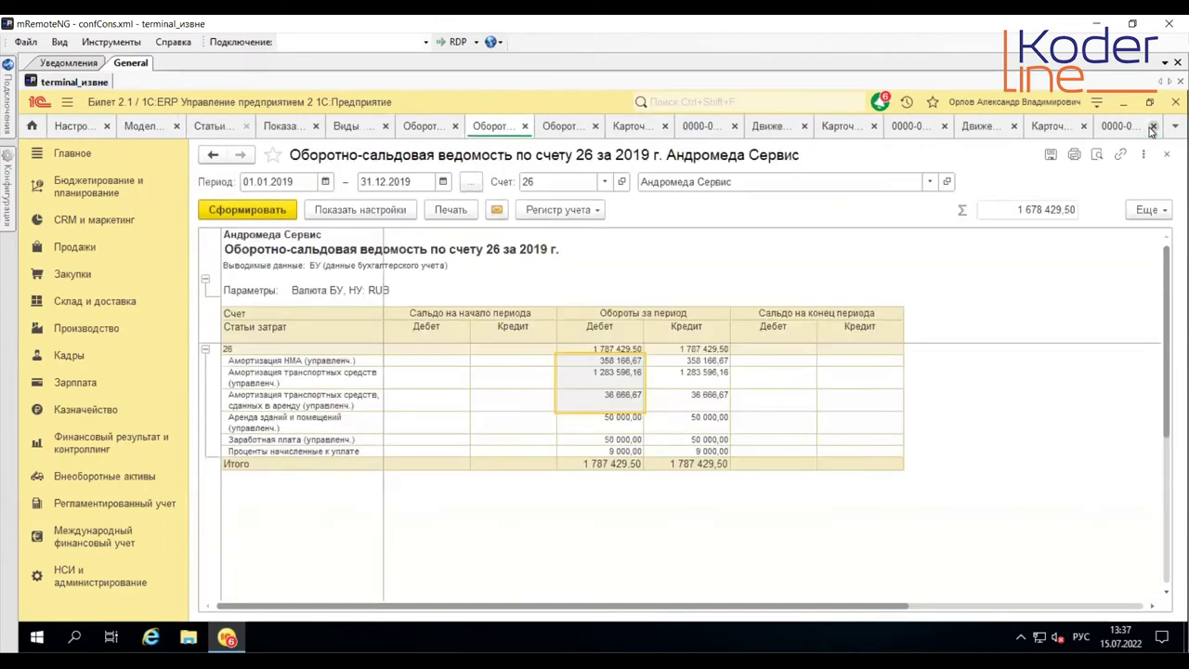
{"action": "left_click", "coordinate": [1150, 129]}
{"action": "left_click", "coordinate": [1154, 126]}
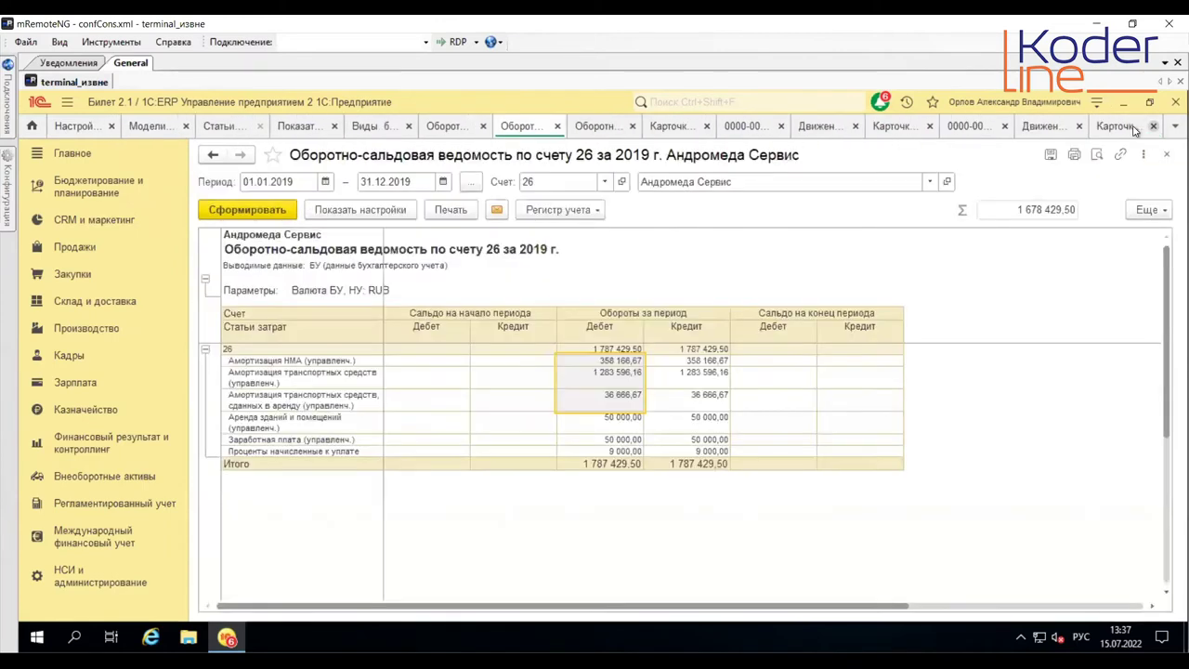
{"action": "left_click", "coordinate": [1135, 130]}
{"action": "left_click", "coordinate": [1153, 126]}
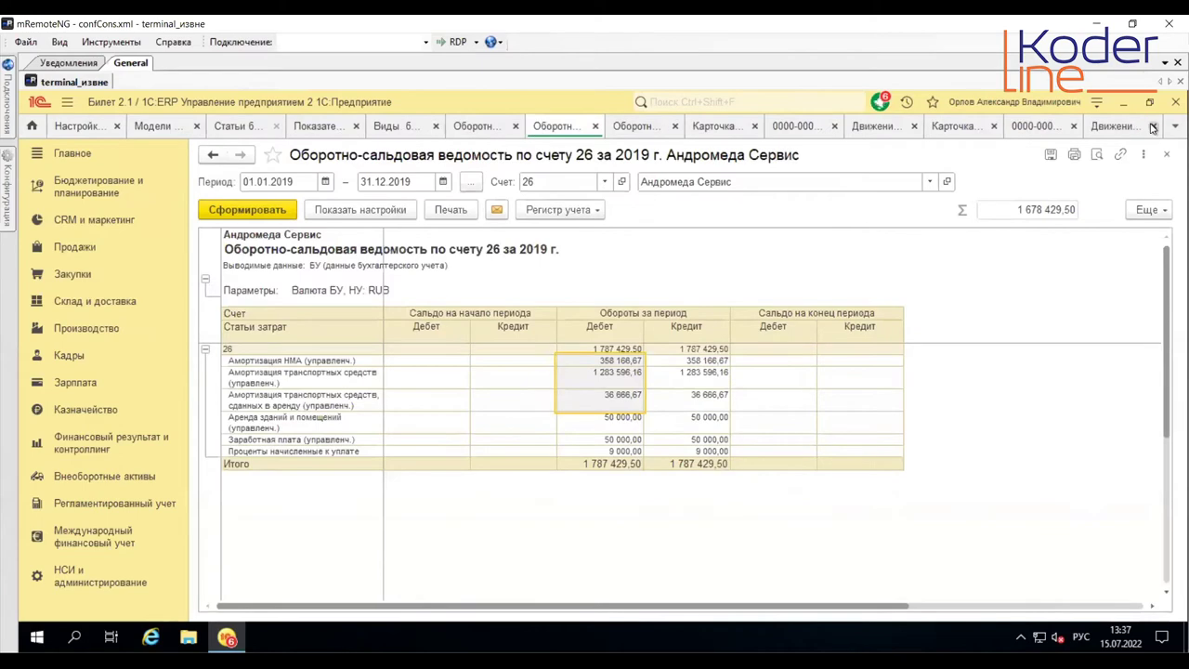
{"action": "left_click", "coordinate": [1153, 126]}
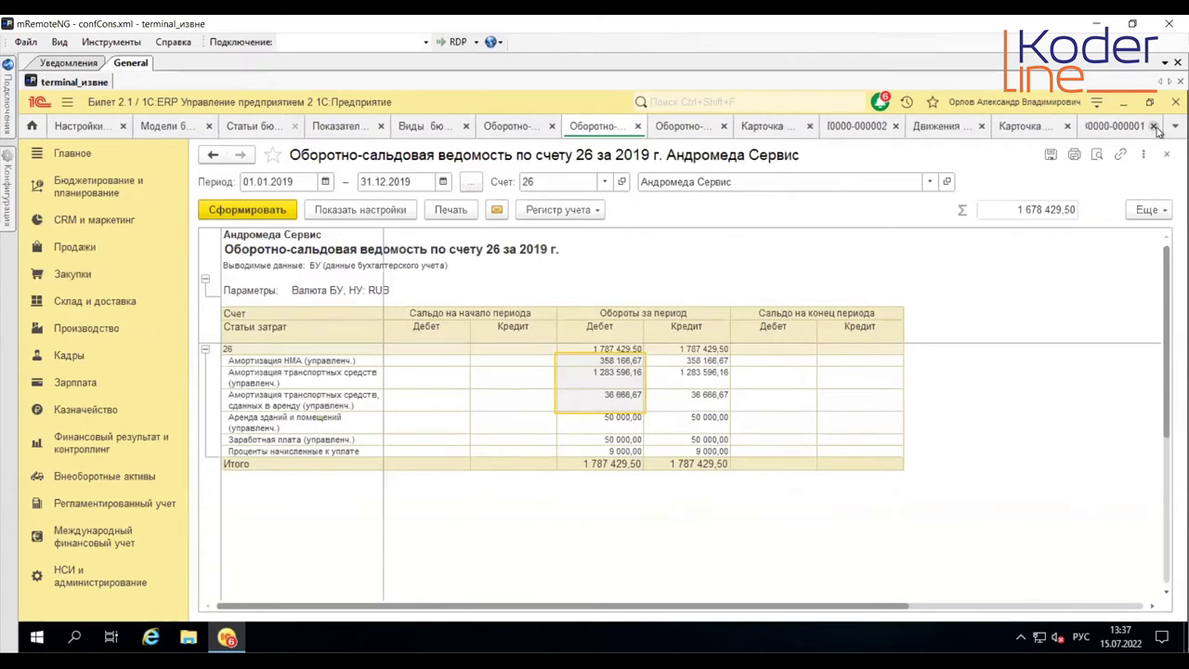
{"action": "left_click", "coordinate": [1154, 126]}
{"action": "left_click", "coordinate": [1154, 128]}
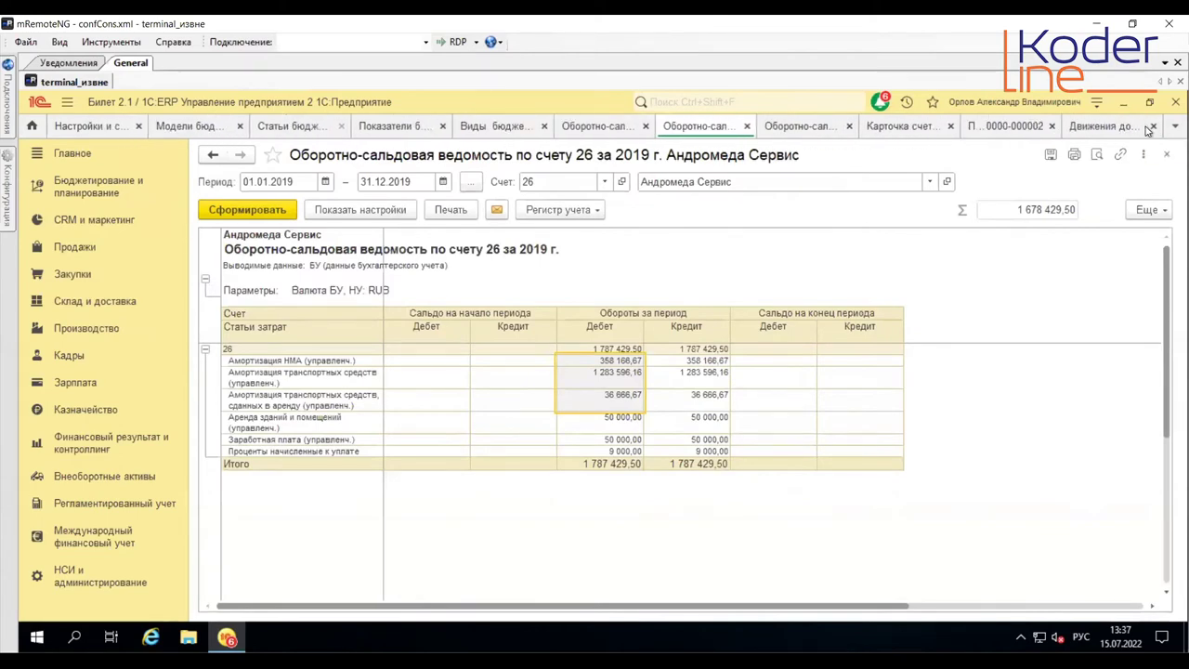
{"action": "left_click", "coordinate": [1143, 129]}
{"action": "left_click", "coordinate": [1153, 127]}
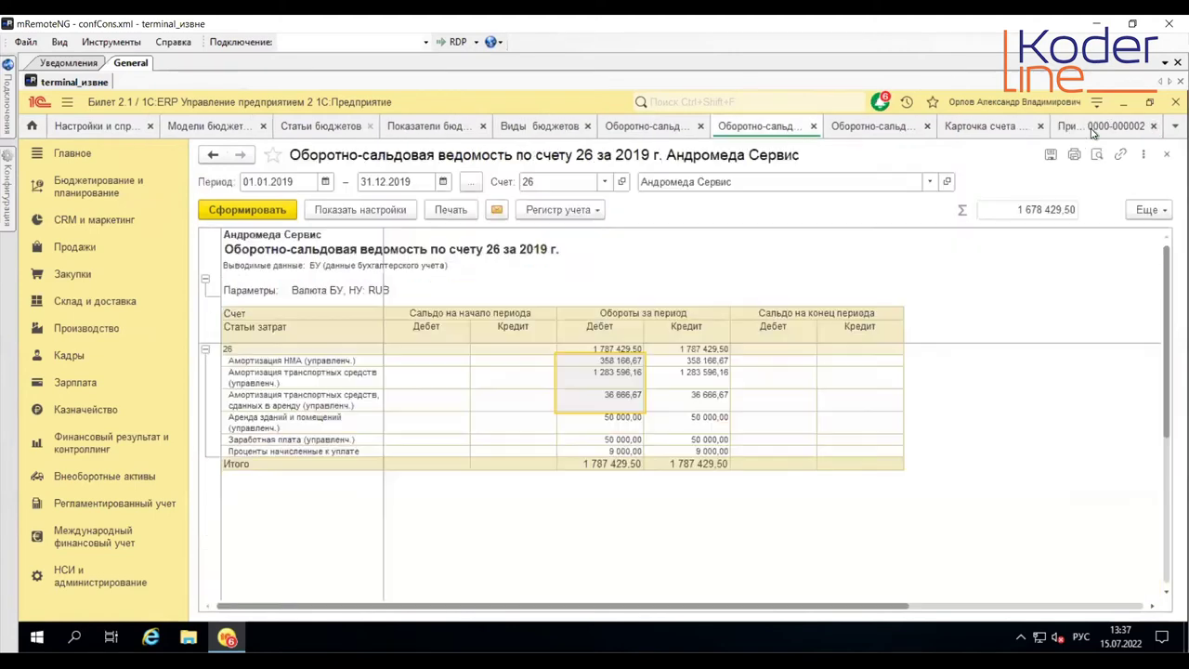
{"action": "left_click", "coordinate": [1143, 129]}
{"action": "left_click", "coordinate": [1153, 126]}
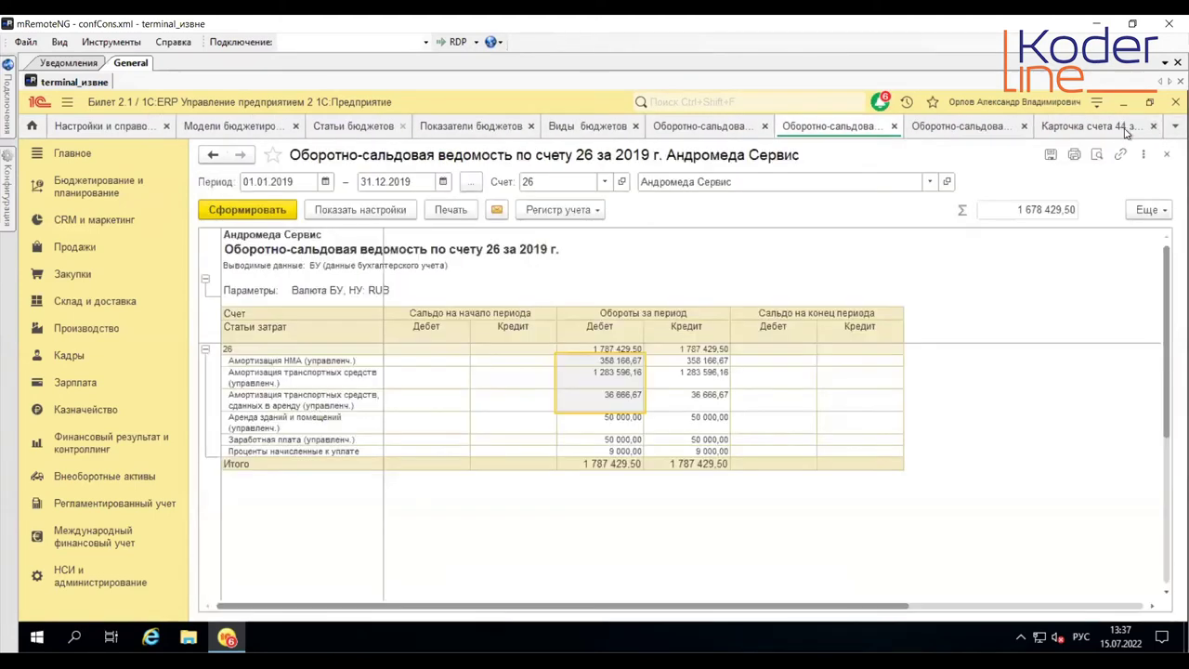
Step: Close the account 44 card and open the account 26 card for the cost item Аренда зданий и помещений (управленч.)
{"action": "left_click", "coordinate": [1126, 129]}
{"action": "left_click", "coordinate": [1153, 126]}
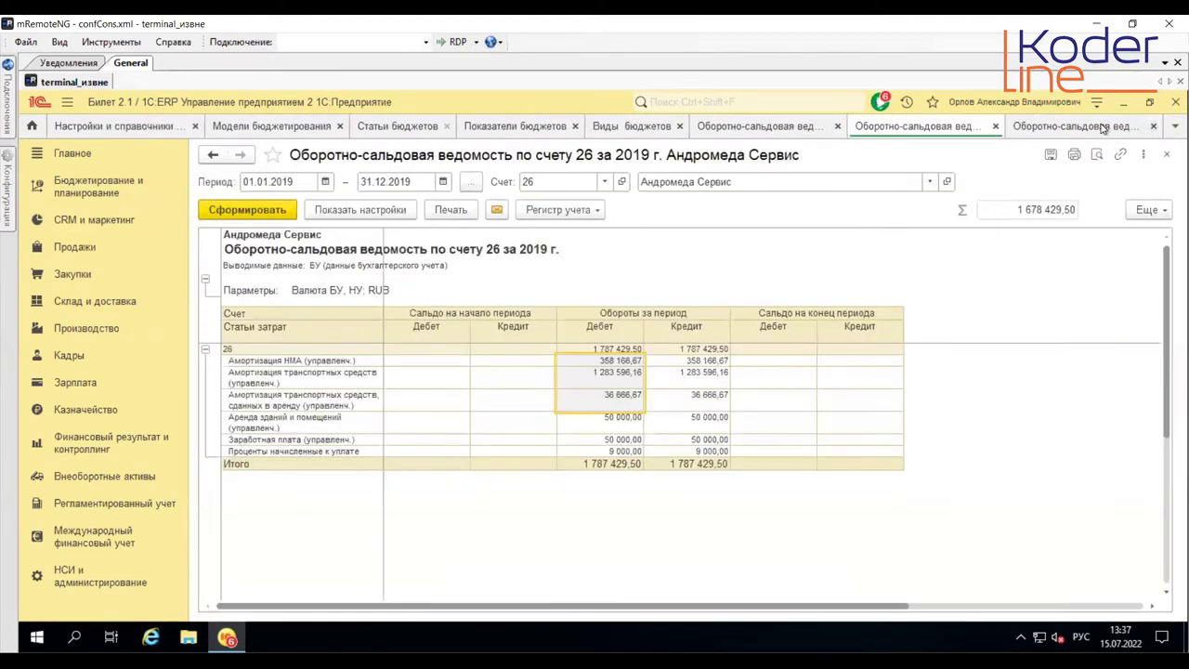
{"action": "left_click", "coordinate": [1102, 129]}
{"action": "left_click", "coordinate": [916, 126]}
{"action": "left_click", "coordinate": [273, 419]}
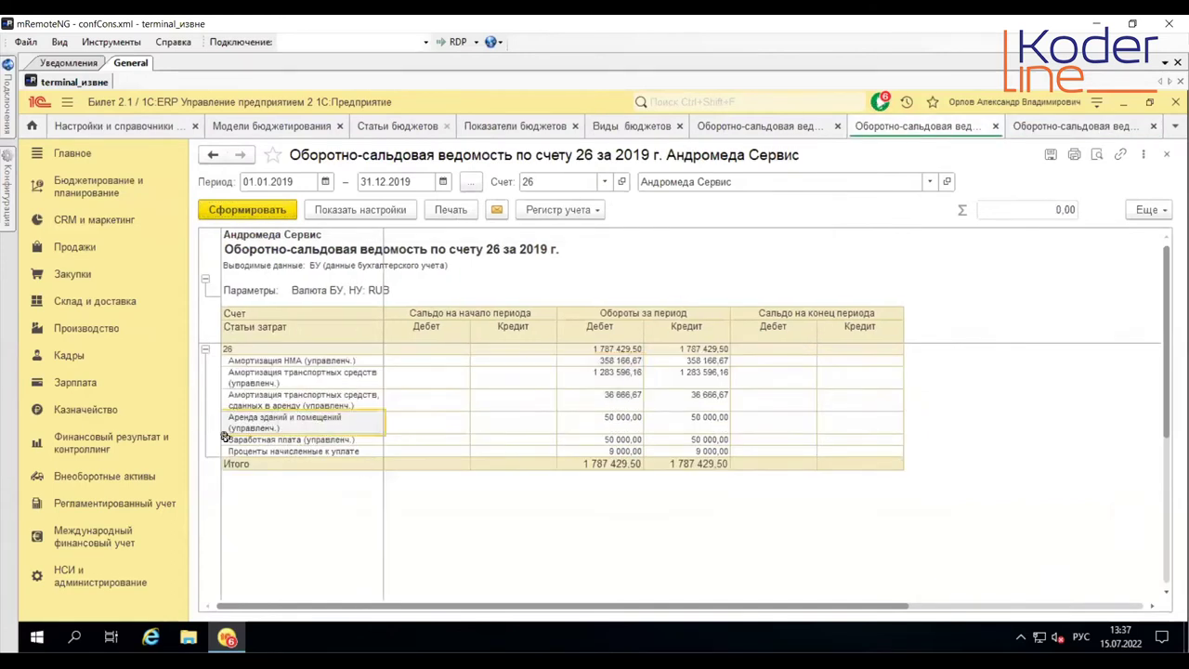
{"action": "right_click", "coordinate": [274, 418]}
{"action": "left_click", "coordinate": [618, 424]}
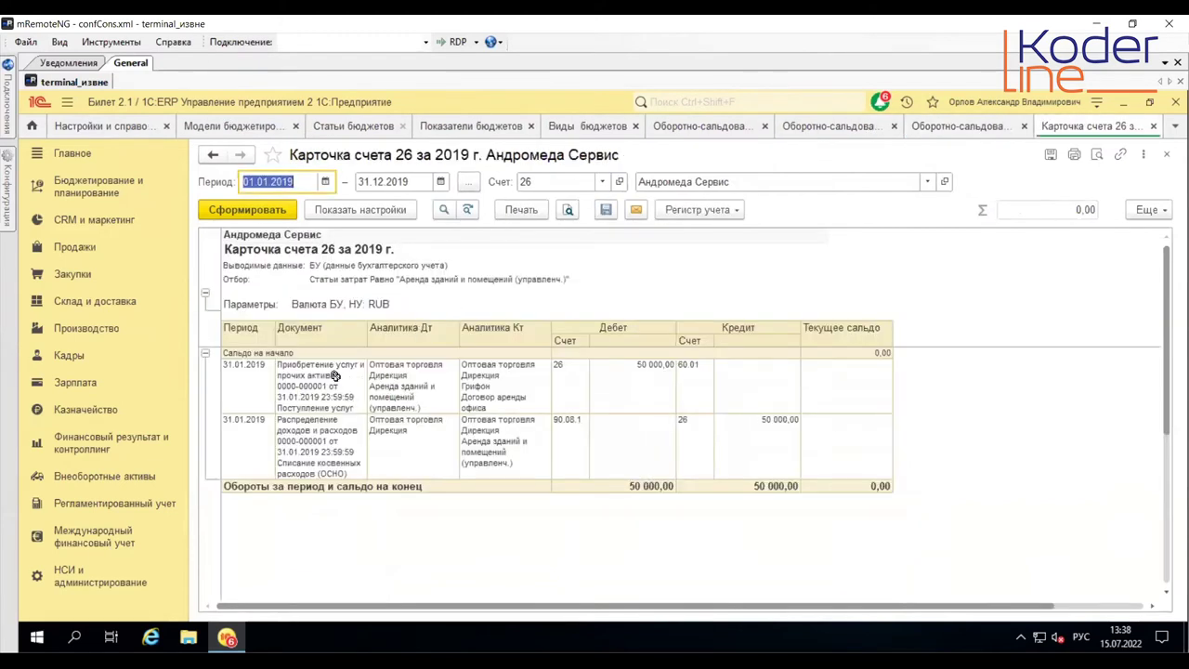
Step: Open the January rent purchase document from the account card and examine its movements in the Движения Контрагент - Доходы/Расходы register
{"action": "left_click", "coordinate": [334, 376]}
{"action": "double_click", "coordinate": [335, 375]}
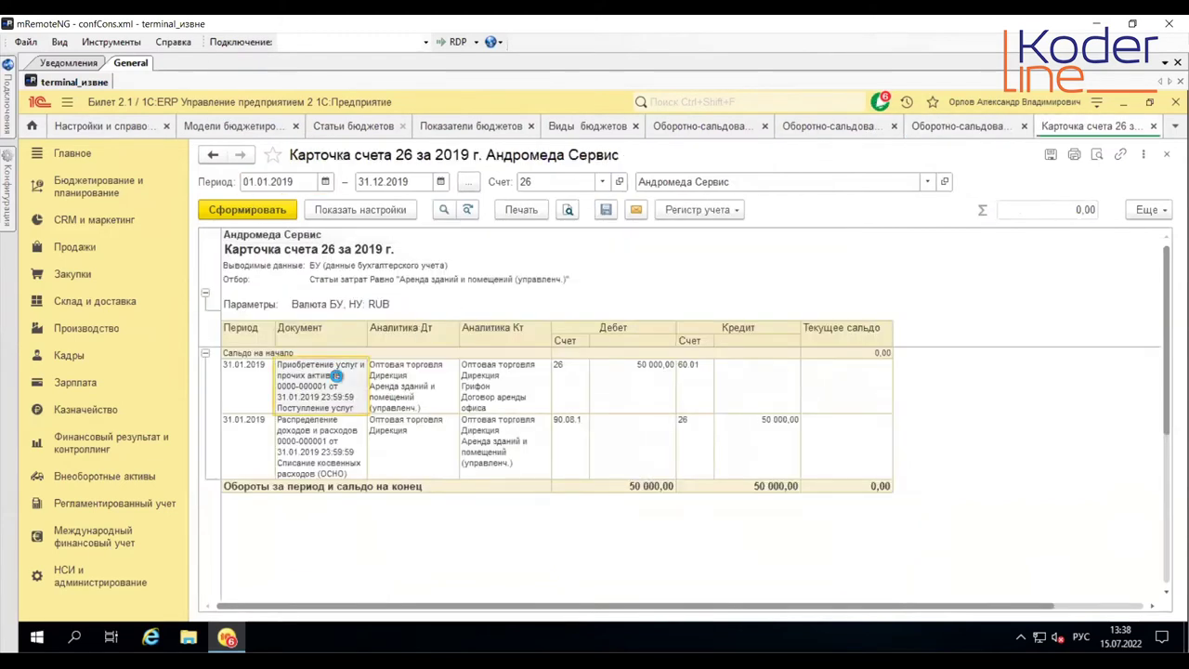
{"action": "left_click", "coordinate": [737, 219]}
{"action": "left_click", "coordinate": [772, 270]}
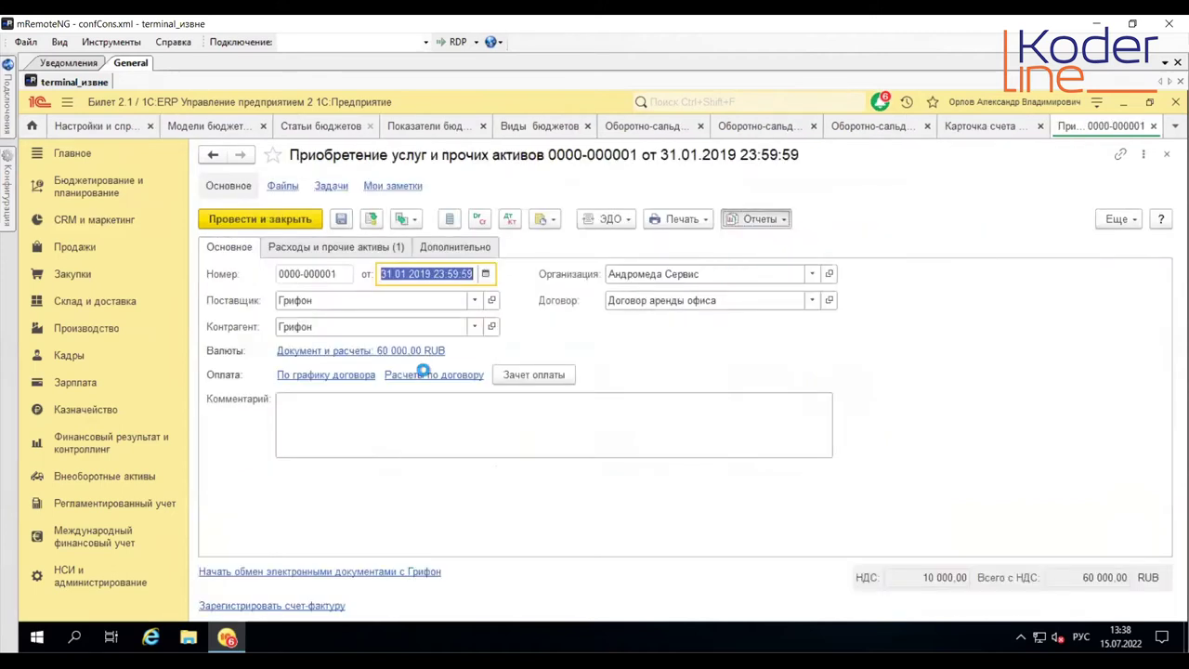
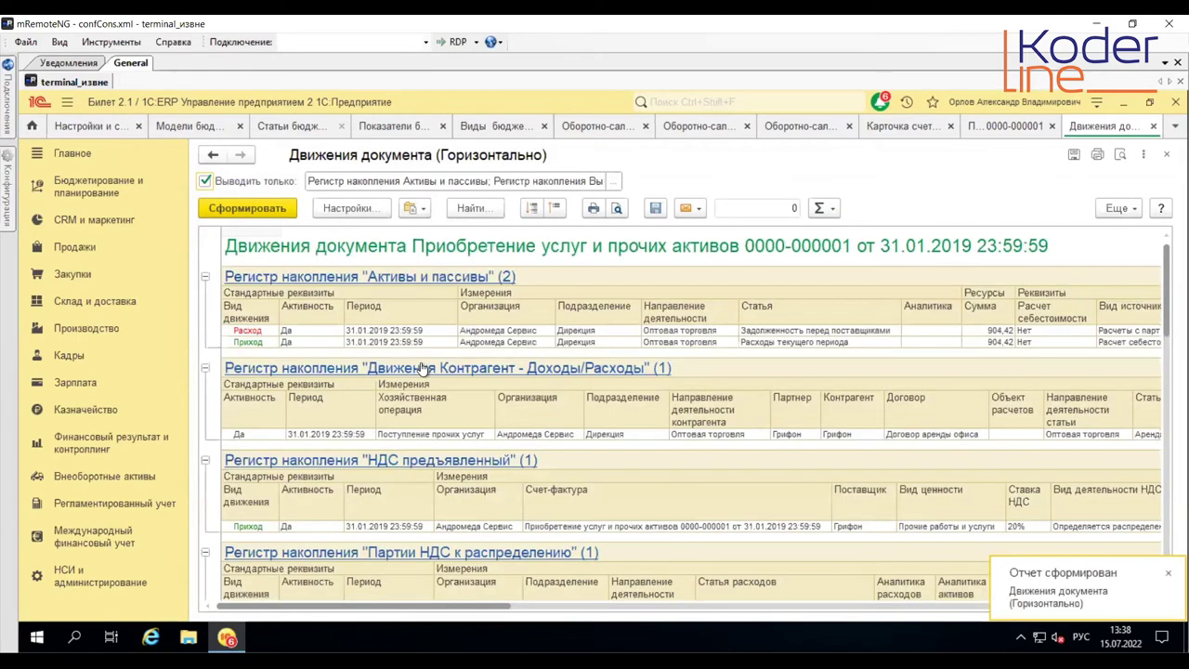
{"action": "left_click", "coordinate": [440, 437]}
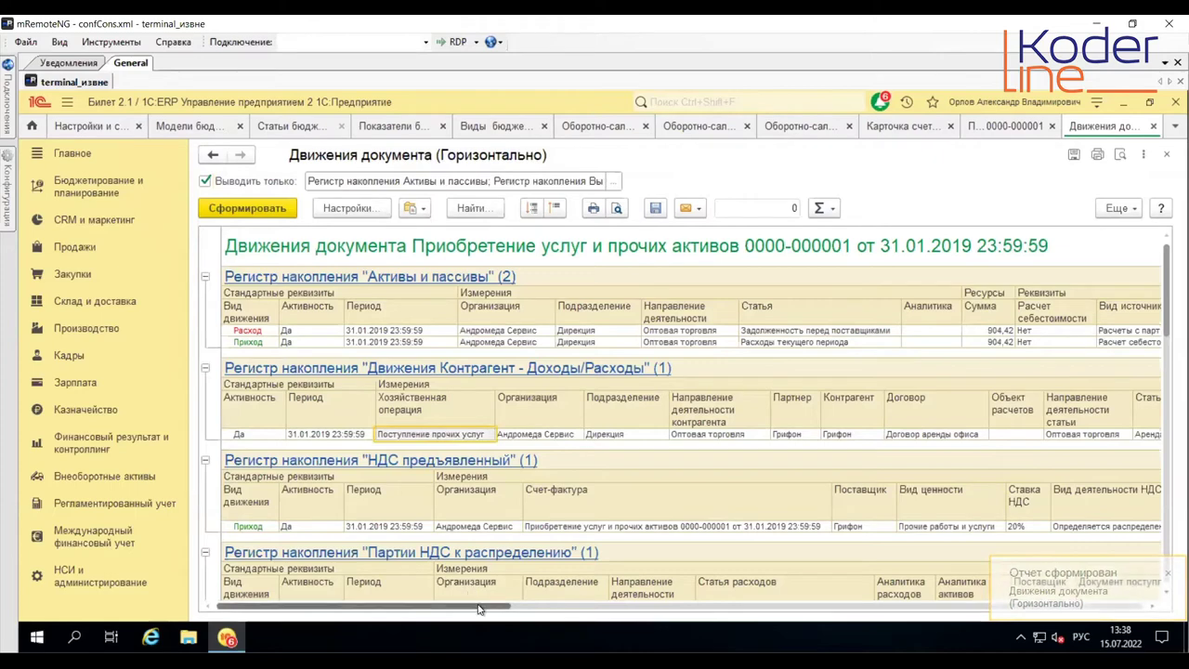
{"action": "left_click_drag", "start_coordinate": [492, 609], "coordinate": [894, 608]}
Step: Close the movements, the purchase document and the account 26 card, and copy the cost item name Аренда зданий и помещений (управленч.)
{"action": "left_click", "coordinate": [1154, 127]}
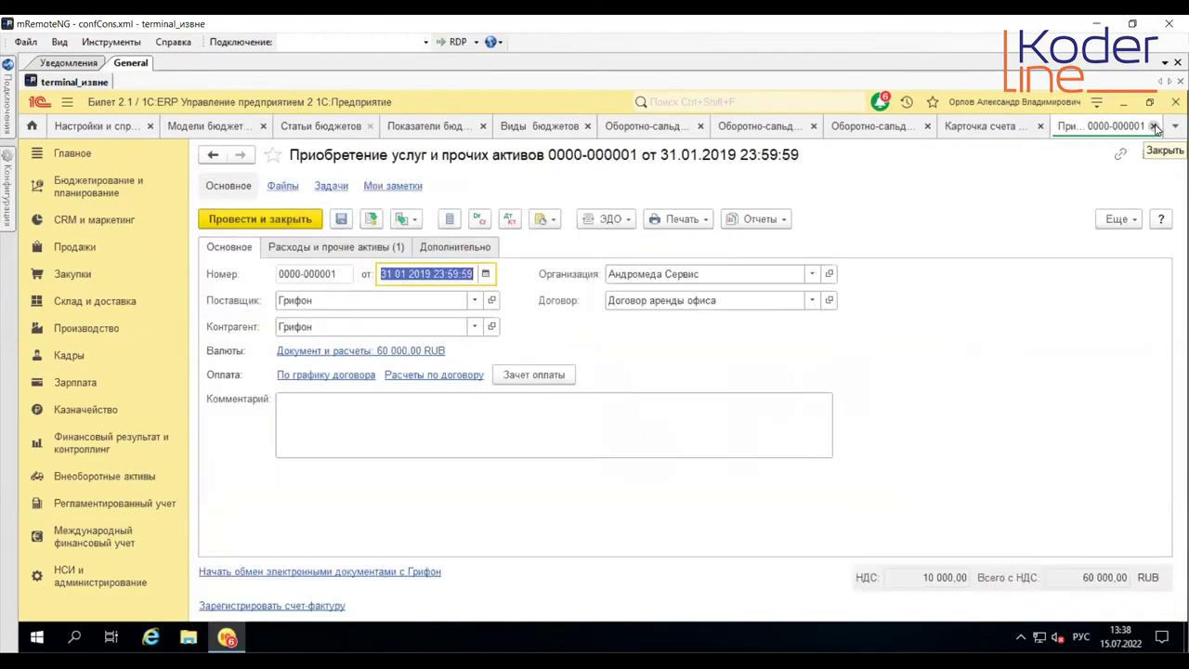
{"action": "left_click", "coordinate": [1155, 126]}
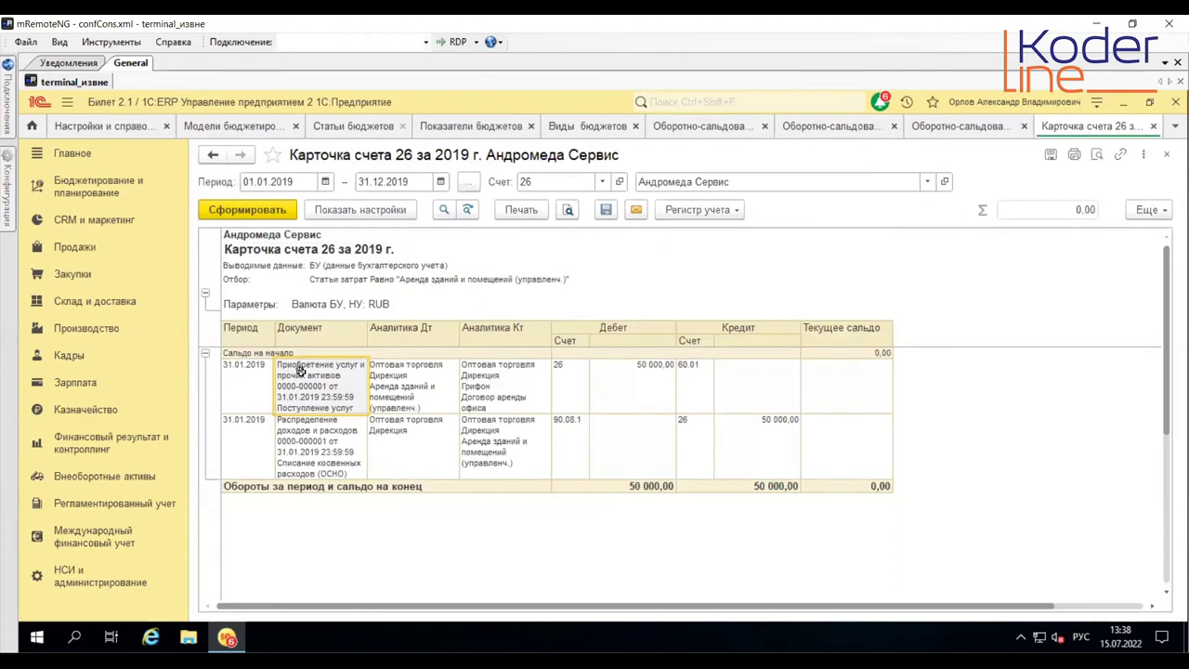
{"action": "left_click", "coordinate": [1155, 126]}
{"action": "right_click", "coordinate": [309, 420]}
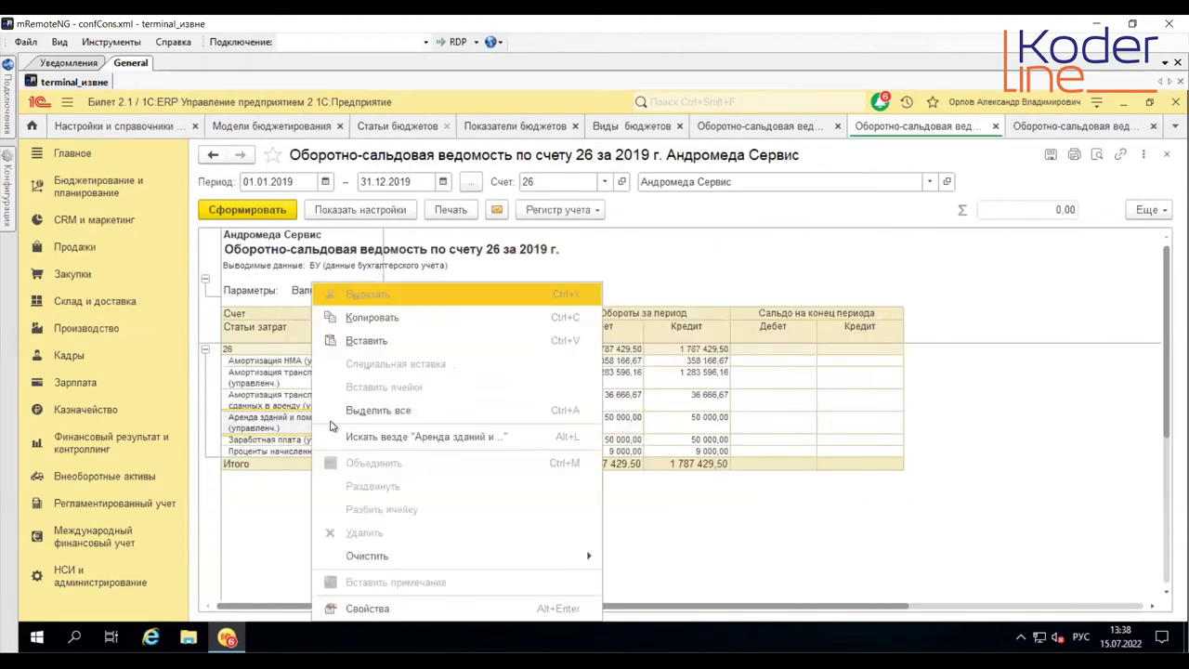
{"action": "left_click", "coordinate": [396, 320]}
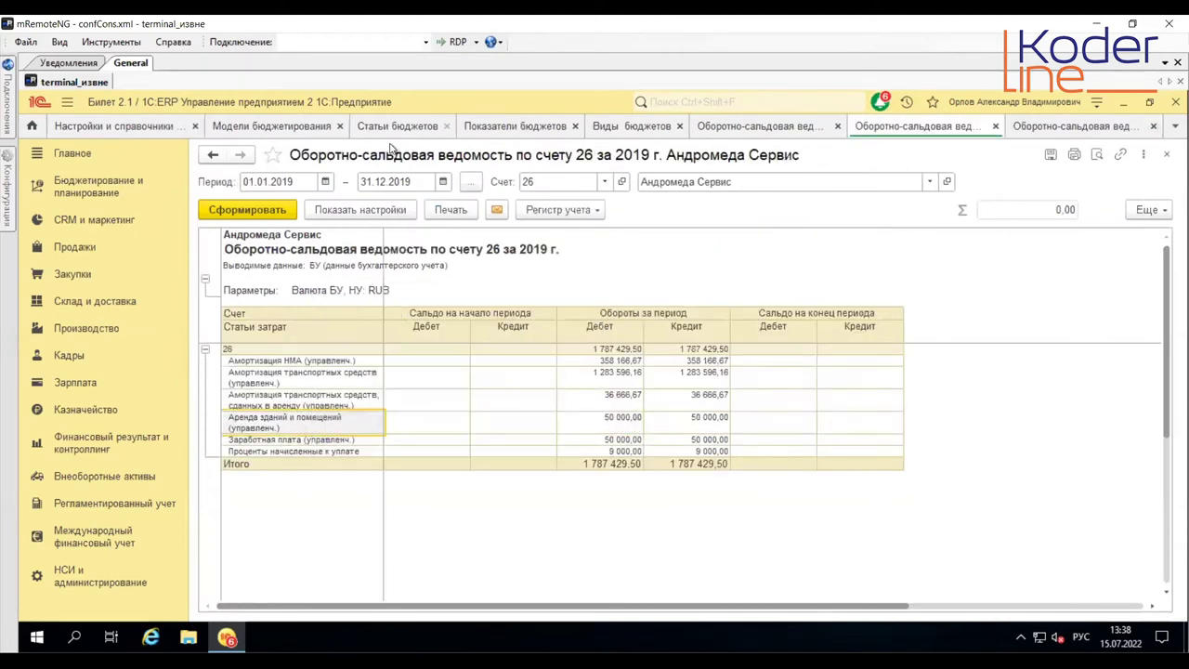
Step: Save and close the budget item Амортизация, and start a new budget item named Аренда in the group Общехозяйственные расходы
{"action": "left_click", "coordinate": [392, 126]}
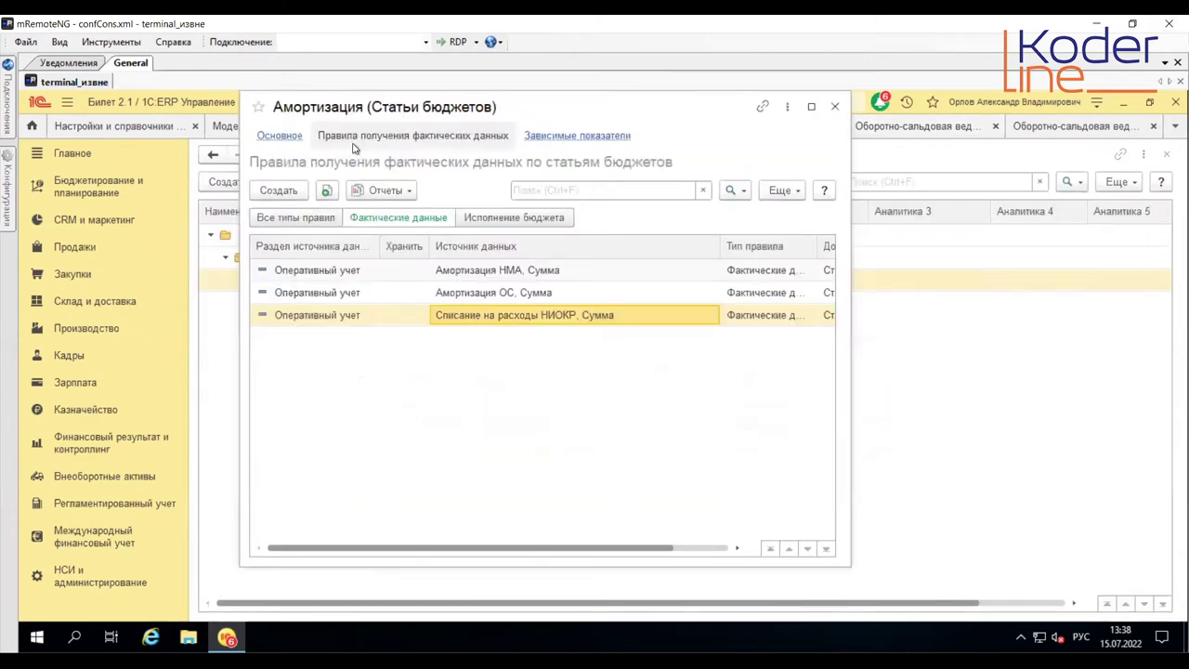
{"action": "left_click", "coordinate": [278, 137]}
{"action": "left_click", "coordinate": [300, 172]}
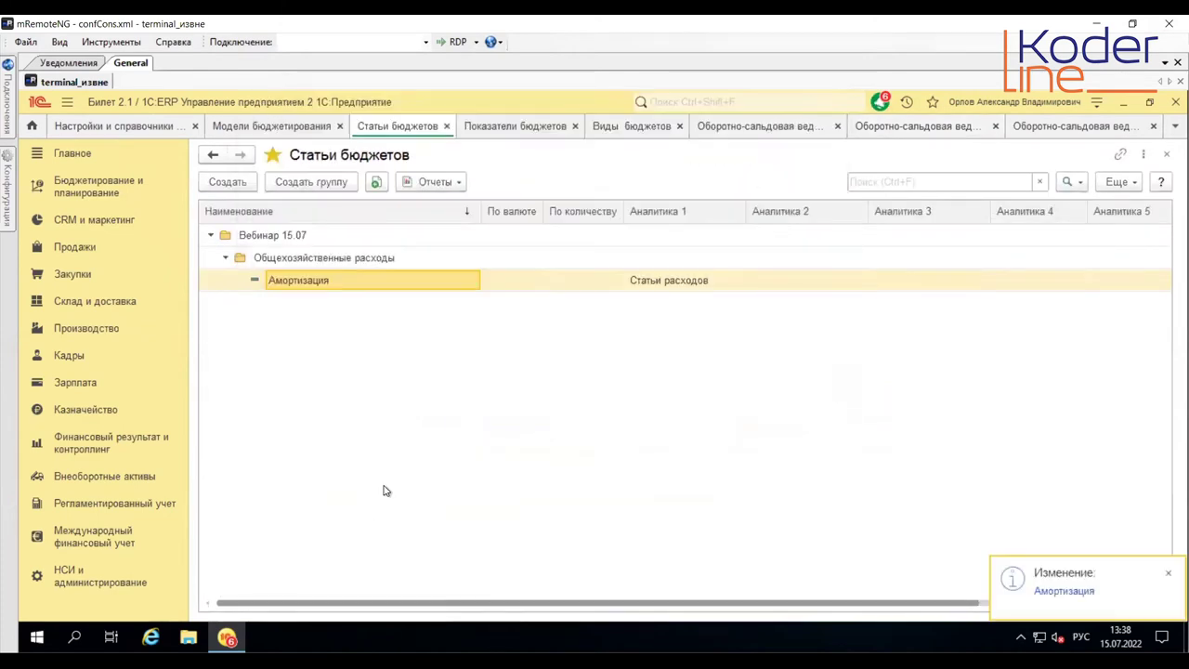
{"action": "left_click", "coordinate": [230, 185]}
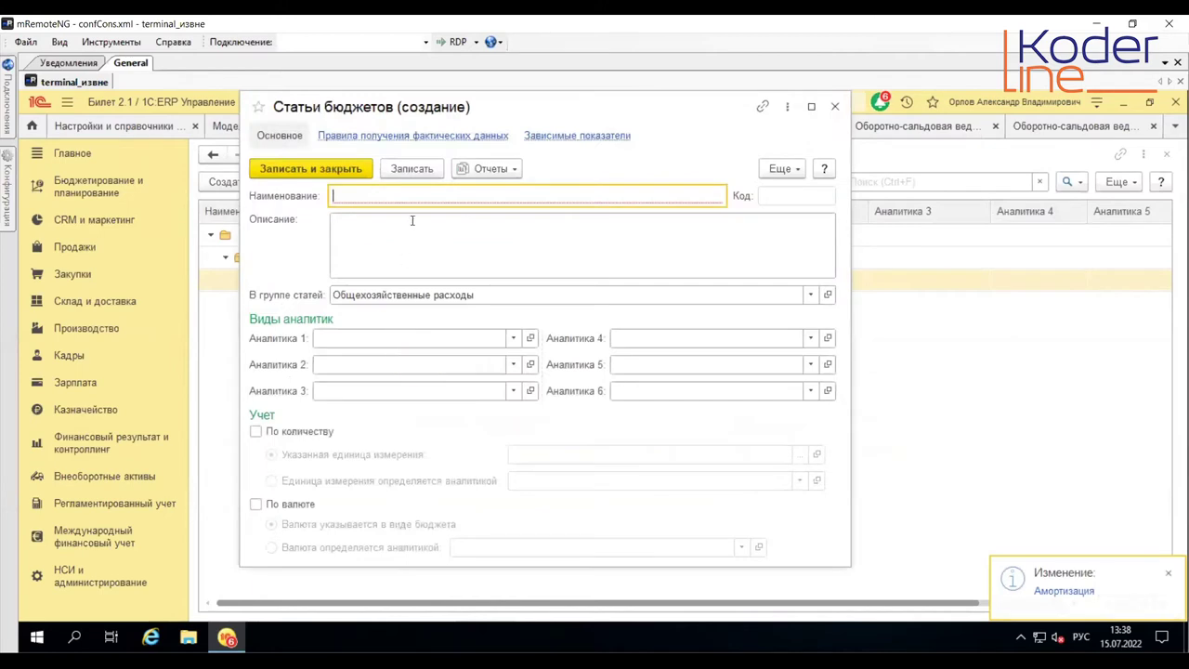
{"action": "type", "text": "Аренда"}
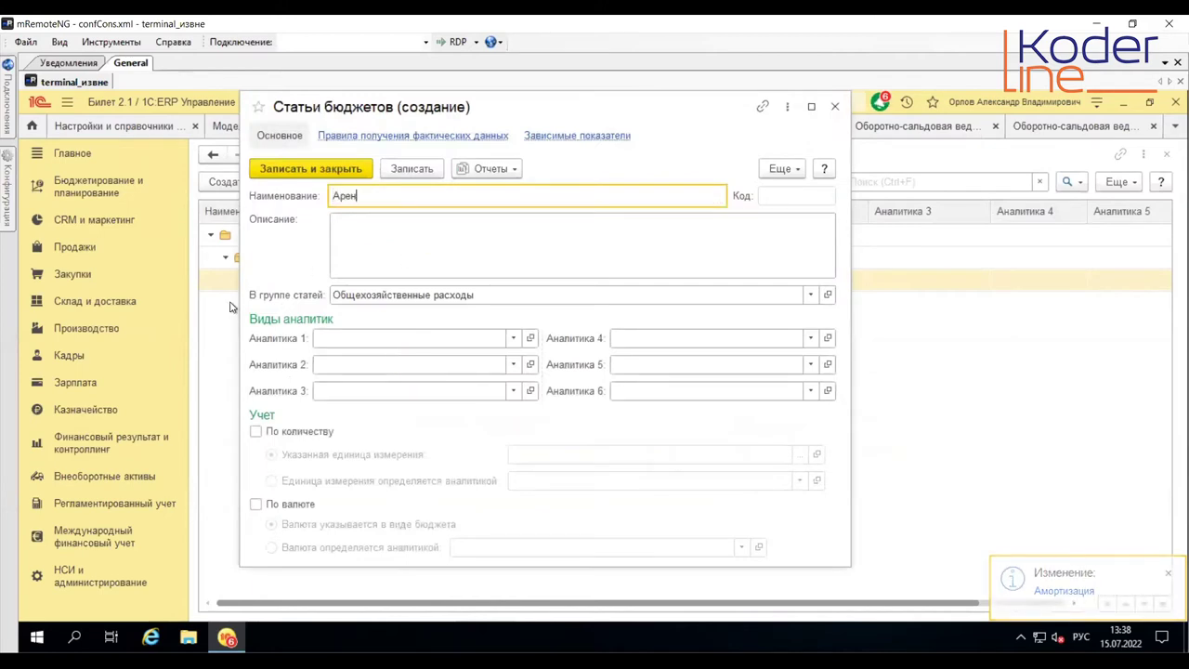
Step: Assign the analytics Контрагенты, Договоры and Подразделения to the budget item Аренда and save it
{"action": "left_click", "coordinate": [353, 338]}
{"action": "left_click", "coordinate": [372, 428]}
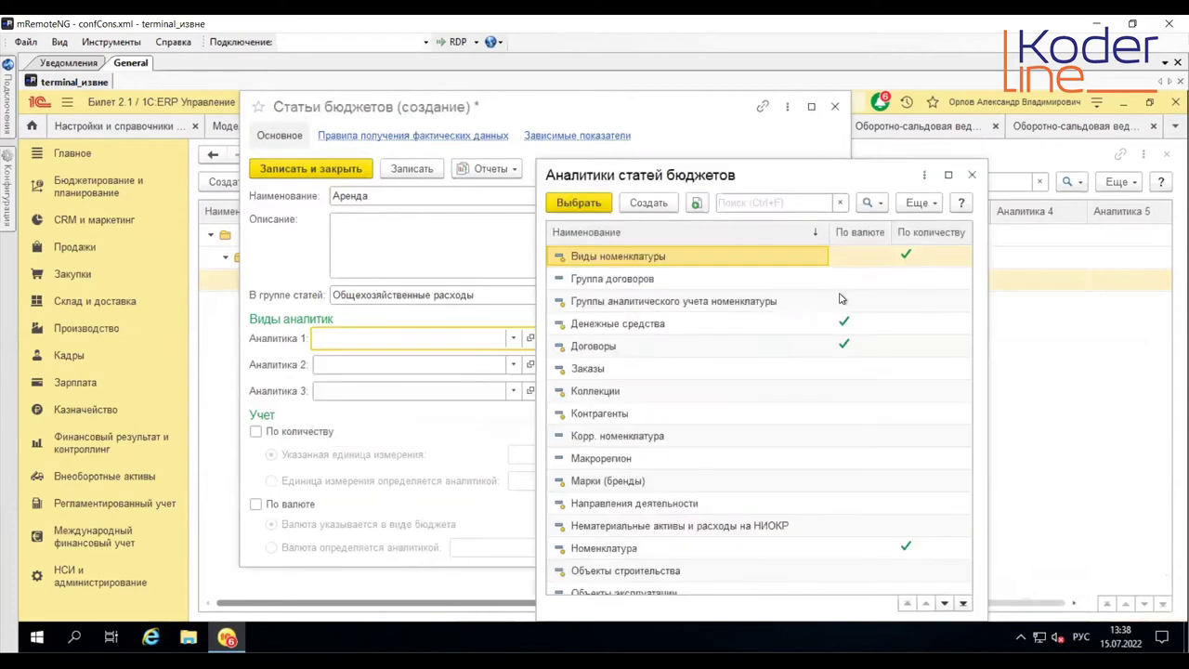
{"action": "double_click", "coordinate": [637, 417]}
{"action": "left_click", "coordinate": [399, 365]}
{"action": "left_click", "coordinate": [368, 457]}
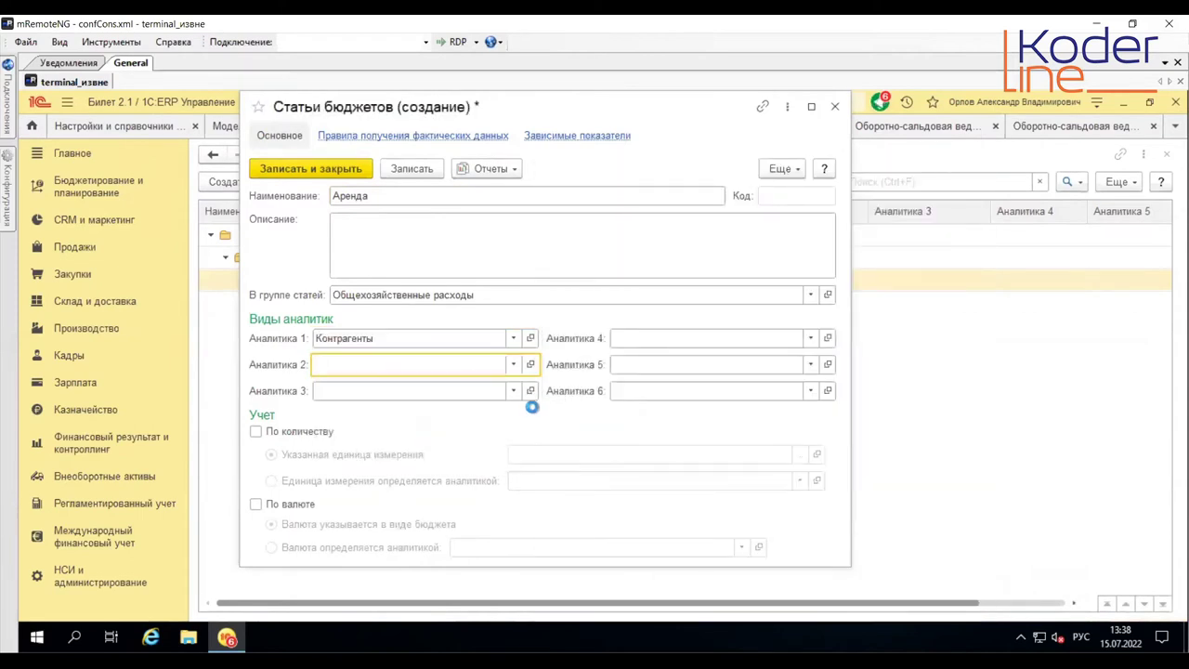
{"action": "double_click", "coordinate": [632, 346]}
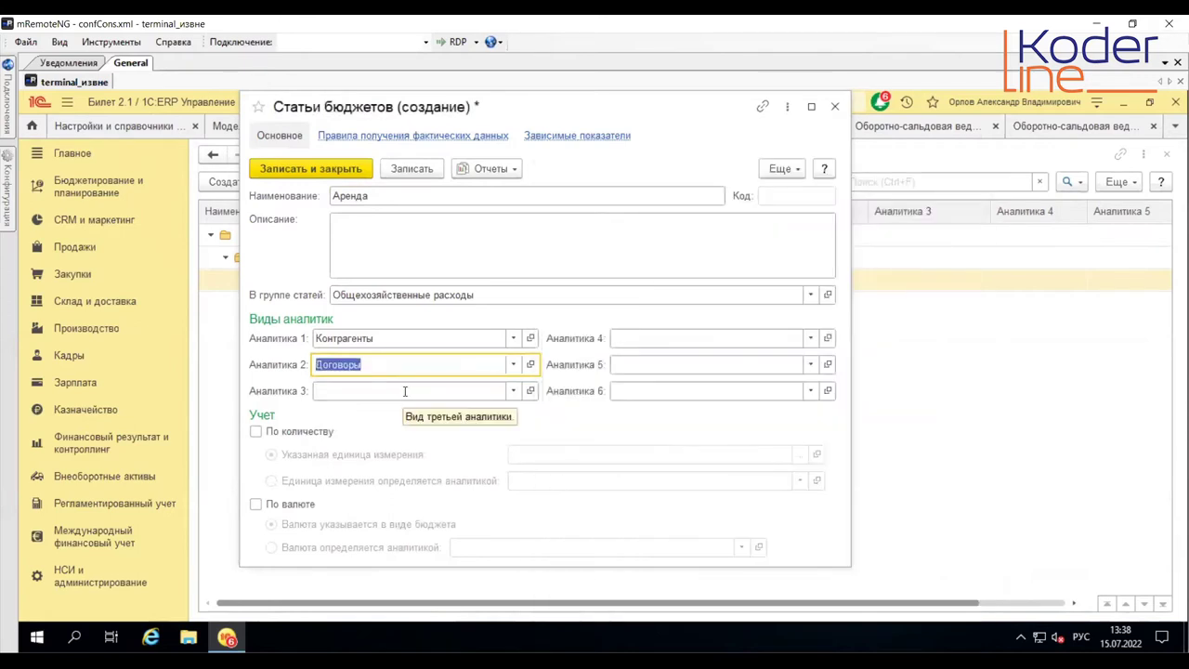
{"action": "left_click", "coordinate": [408, 391]}
{"action": "left_click", "coordinate": [374, 482]}
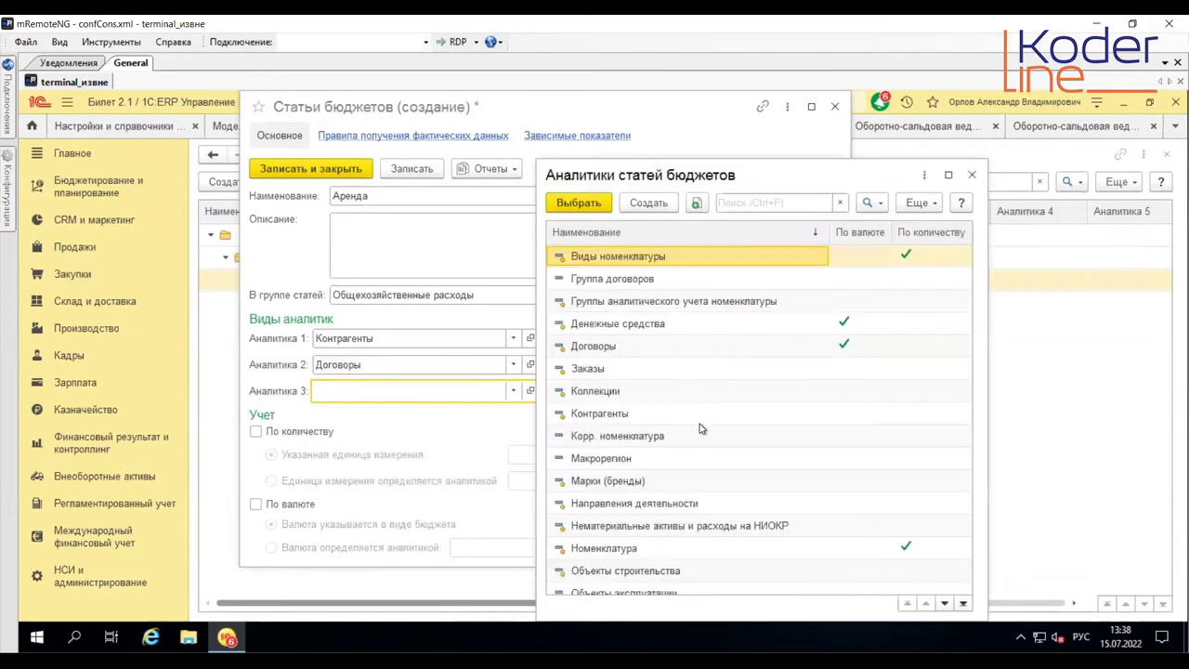
{"action": "scroll", "coordinate": [710, 486], "scroll_direction": "down", "scroll_amount": 3}
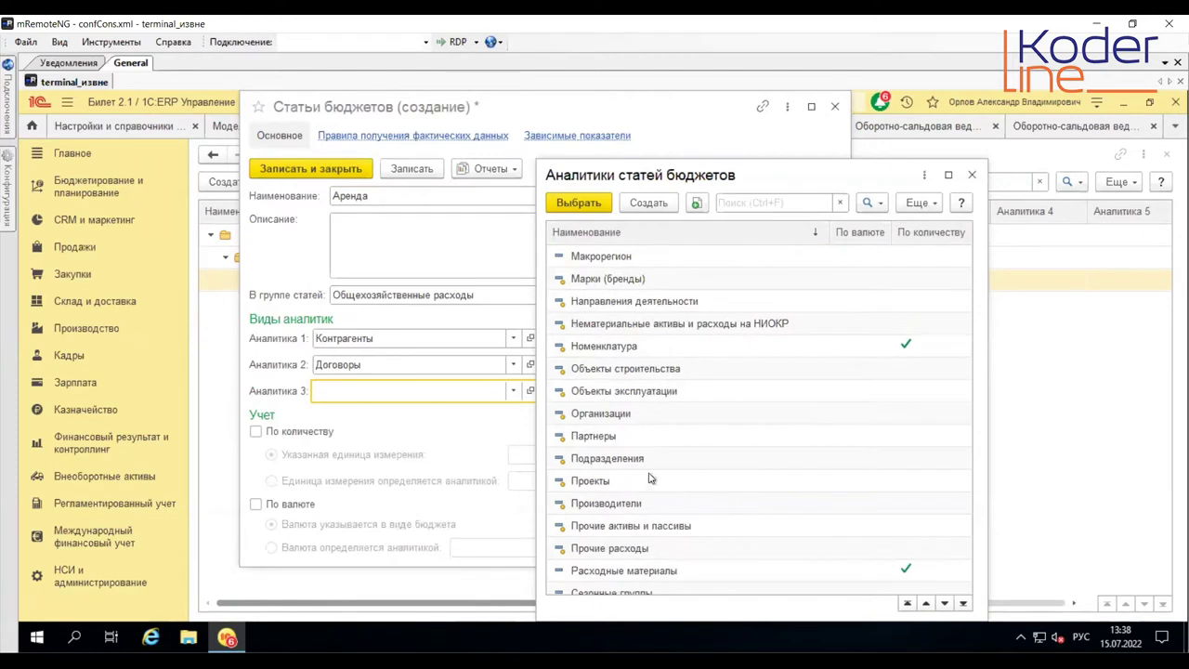
{"action": "double_click", "coordinate": [648, 456]}
{"action": "left_click", "coordinate": [405, 168]}
Step: Create an actual-data rule for Аренда with the source section Оперативный учет and the business operation Поступление прочих услуг
{"action": "left_click", "coordinate": [413, 135]}
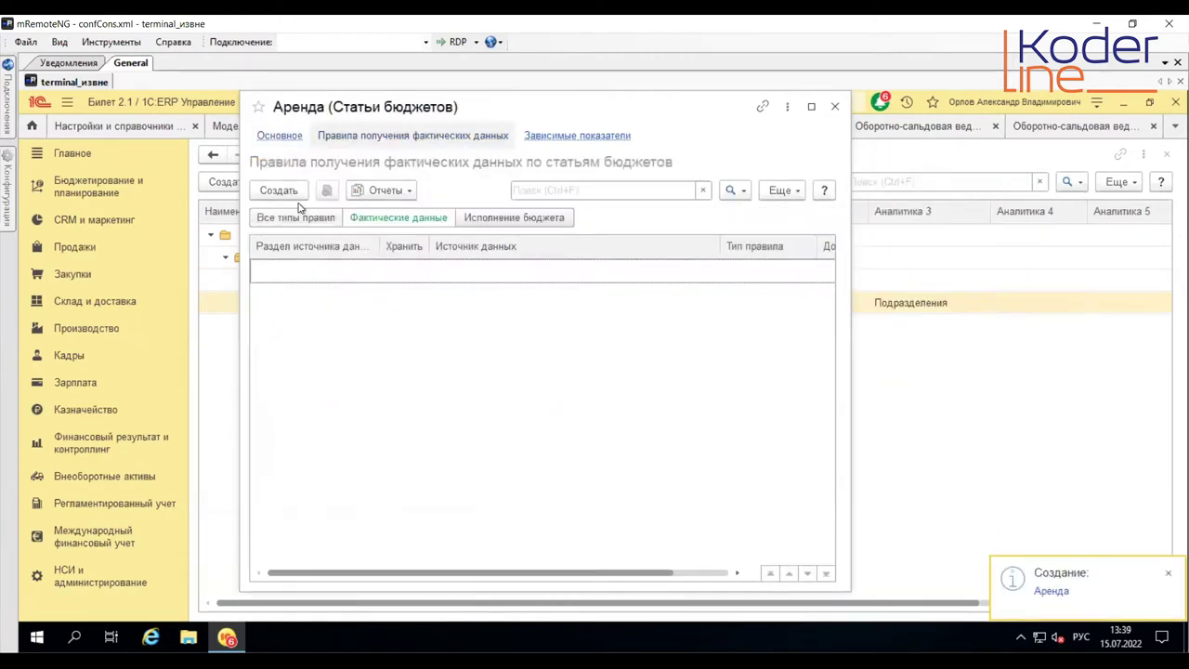
{"action": "left_click", "coordinate": [279, 189]}
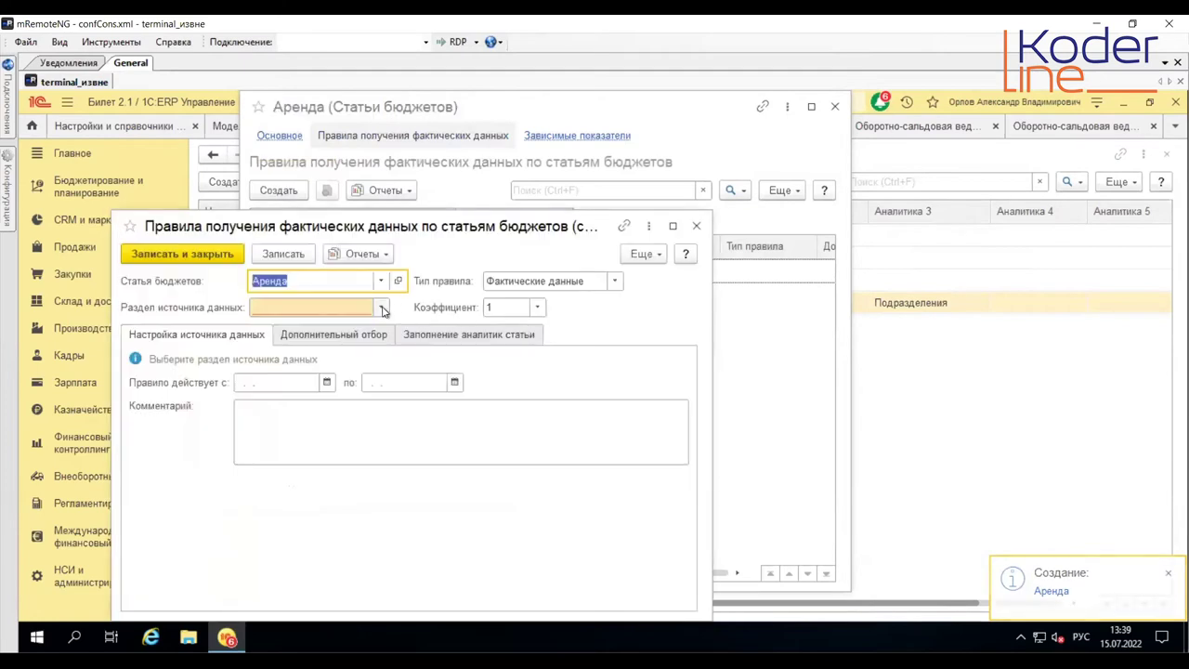
{"action": "left_click", "coordinate": [381, 307]}
{"action": "left_click", "coordinate": [332, 330]}
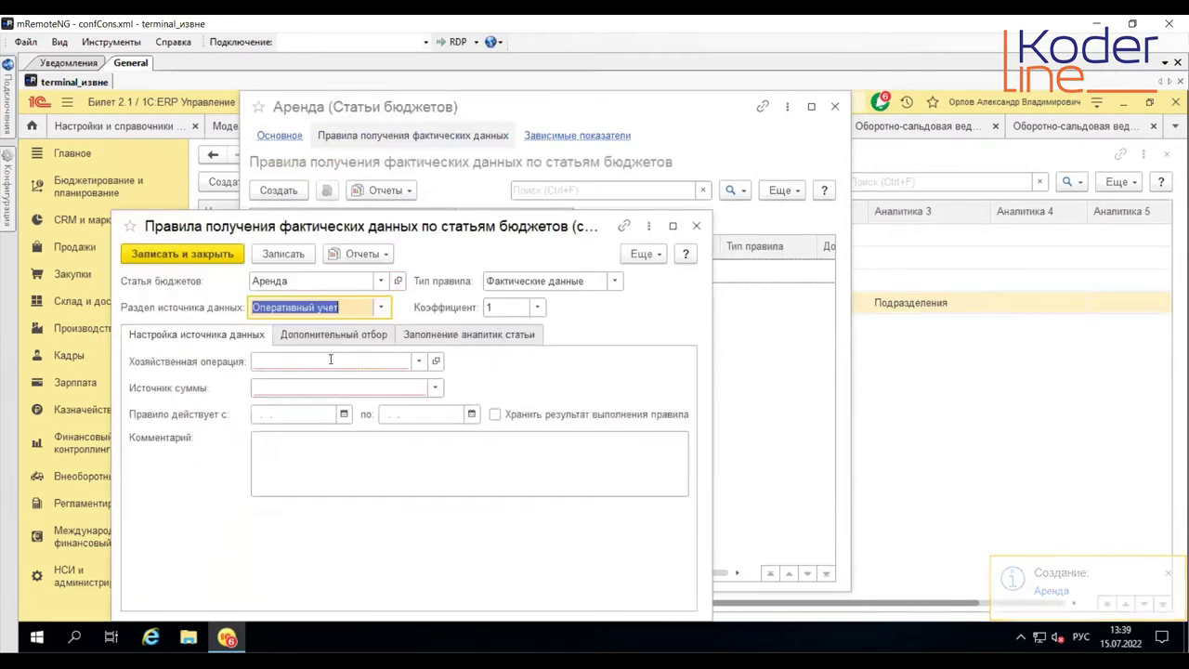
{"action": "left_click", "coordinate": [330, 360]}
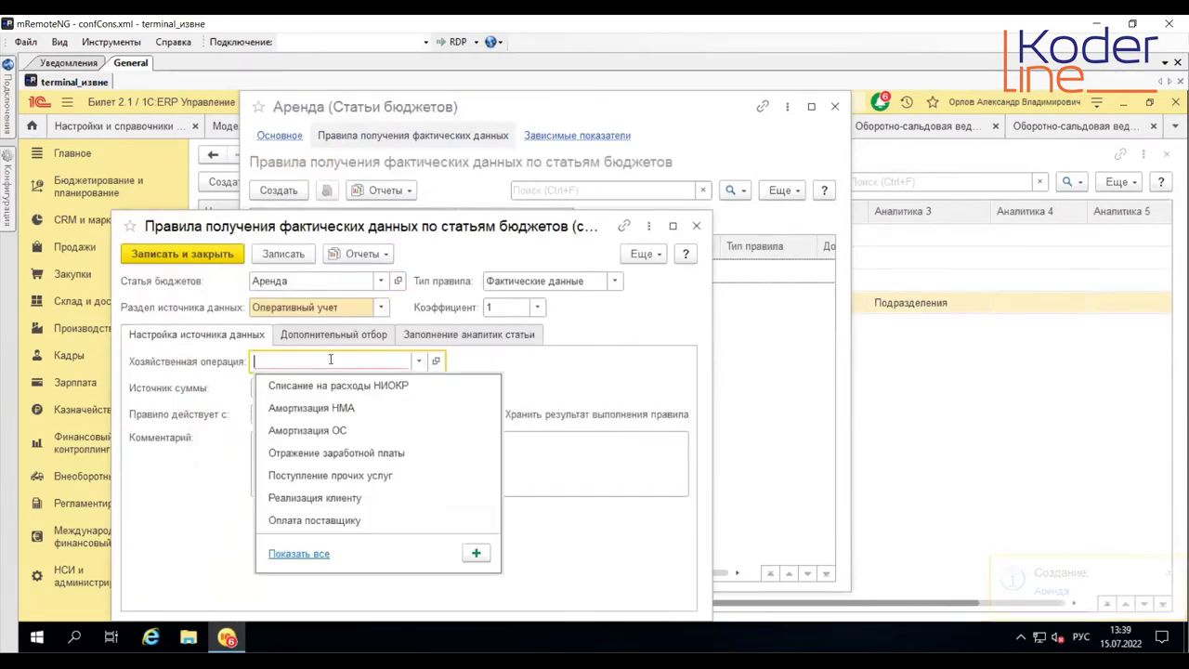
{"action": "left_click", "coordinate": [329, 475]}
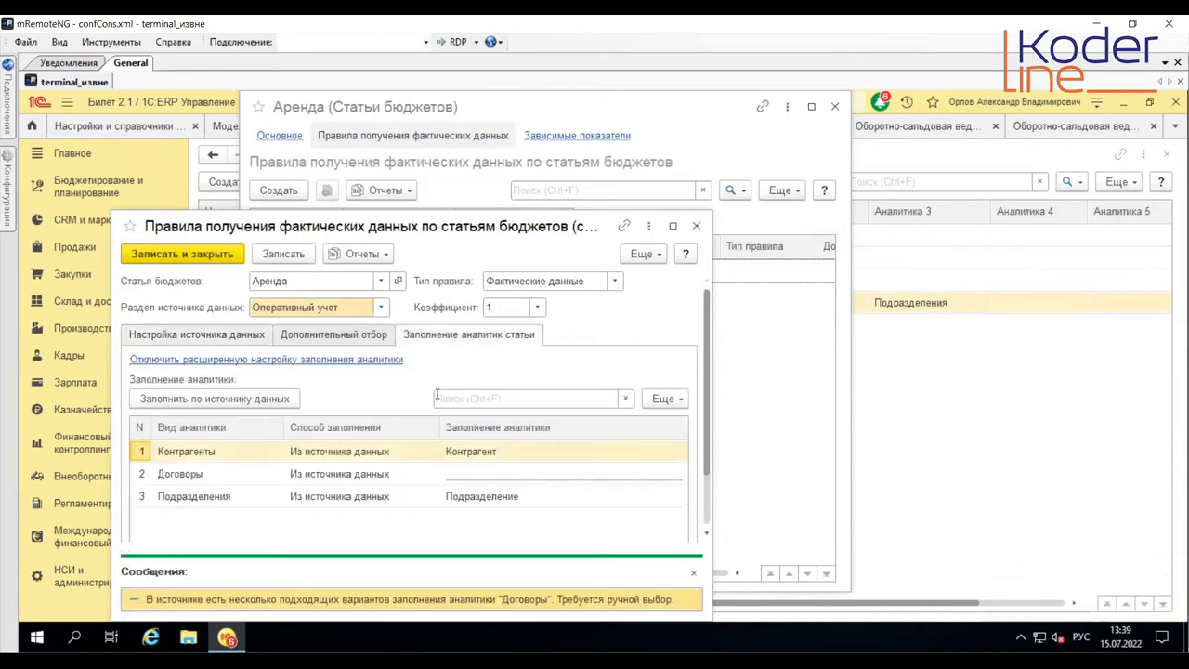
Step: Fill the rule's Договоры analytic from the source field Договор and dismiss the message
{"action": "left_click", "coordinate": [513, 472]}
{"action": "left_click", "coordinate": [511, 479]}
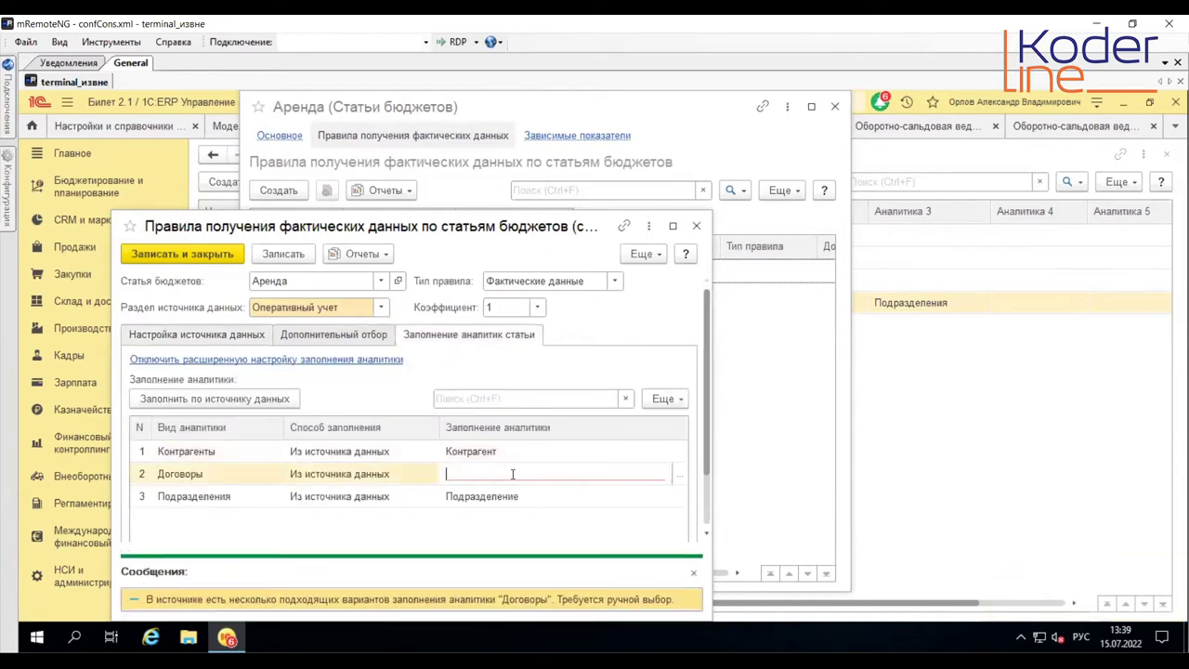
{"action": "left_click", "coordinate": [681, 476]}
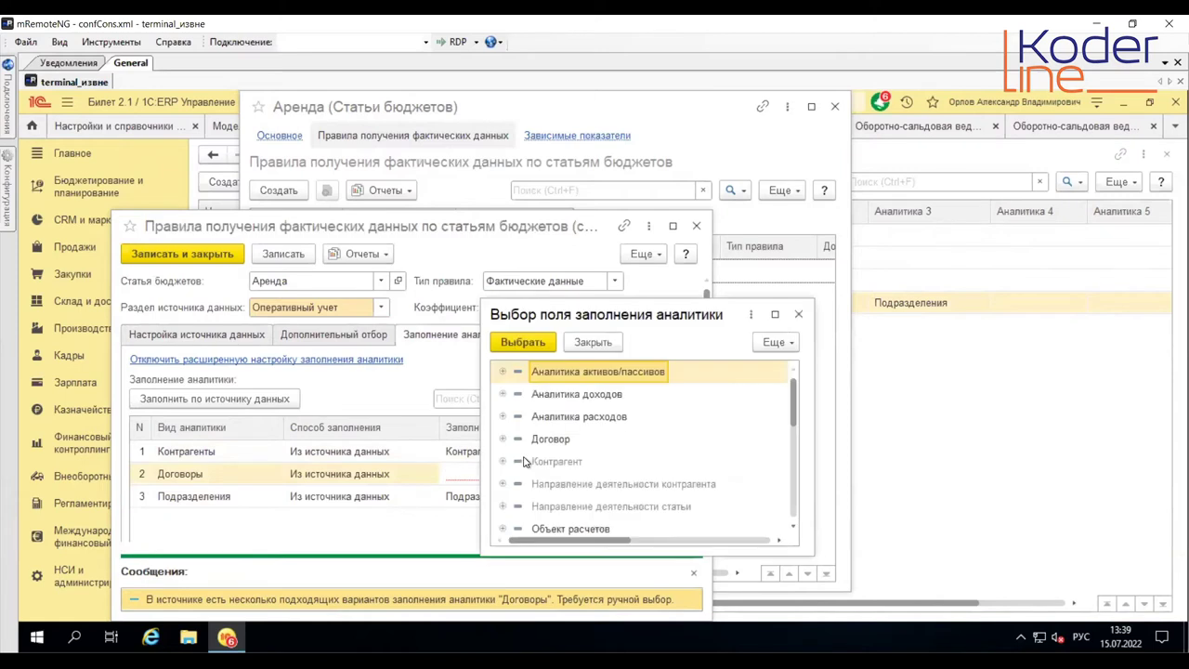
{"action": "double_click", "coordinate": [550, 440]}
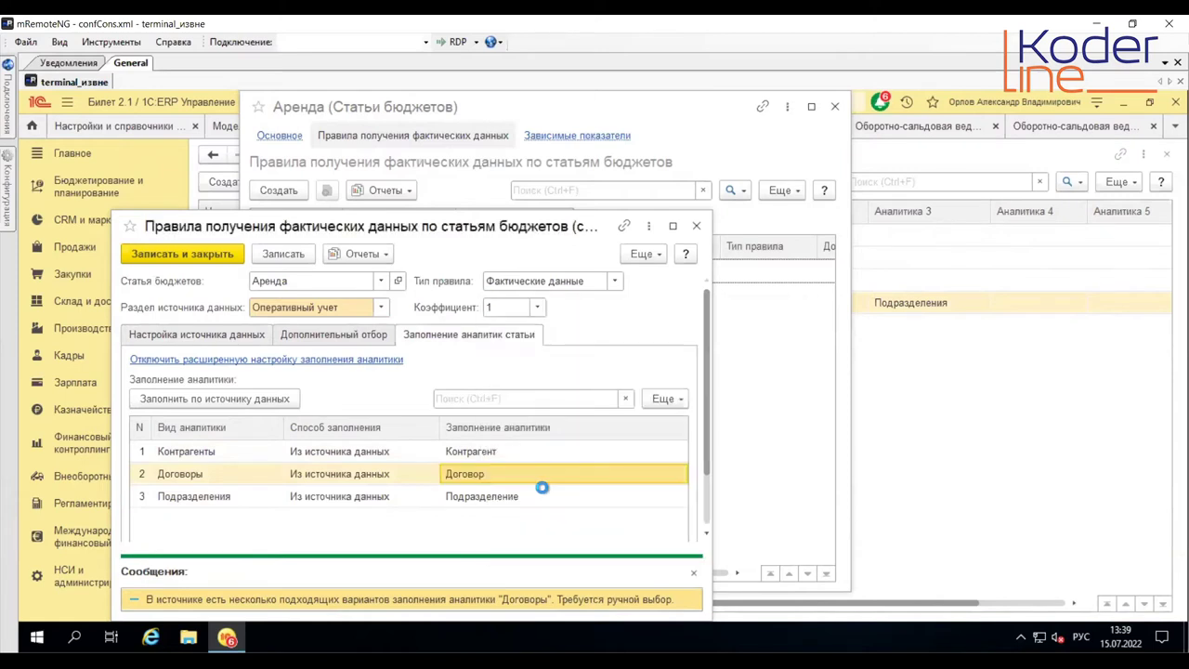
{"action": "left_click", "coordinate": [693, 573]}
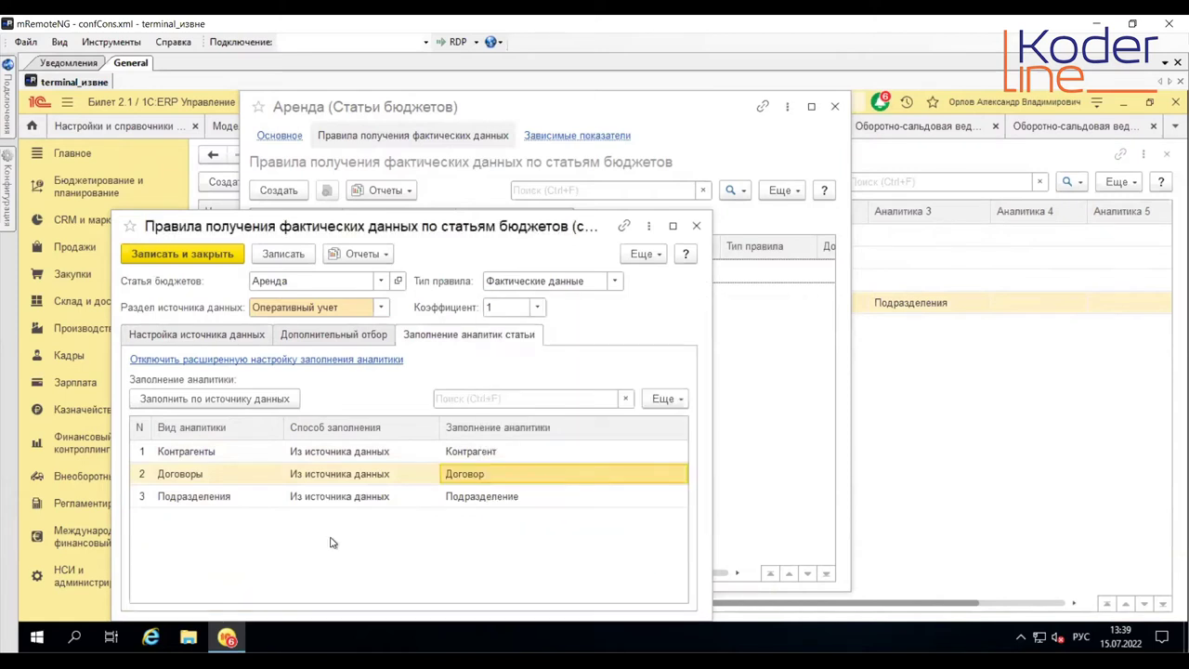
Step: Set the rule's amount source to Сумма без НДС
{"action": "left_click", "coordinate": [235, 337]}
{"action": "left_click", "coordinate": [309, 388]}
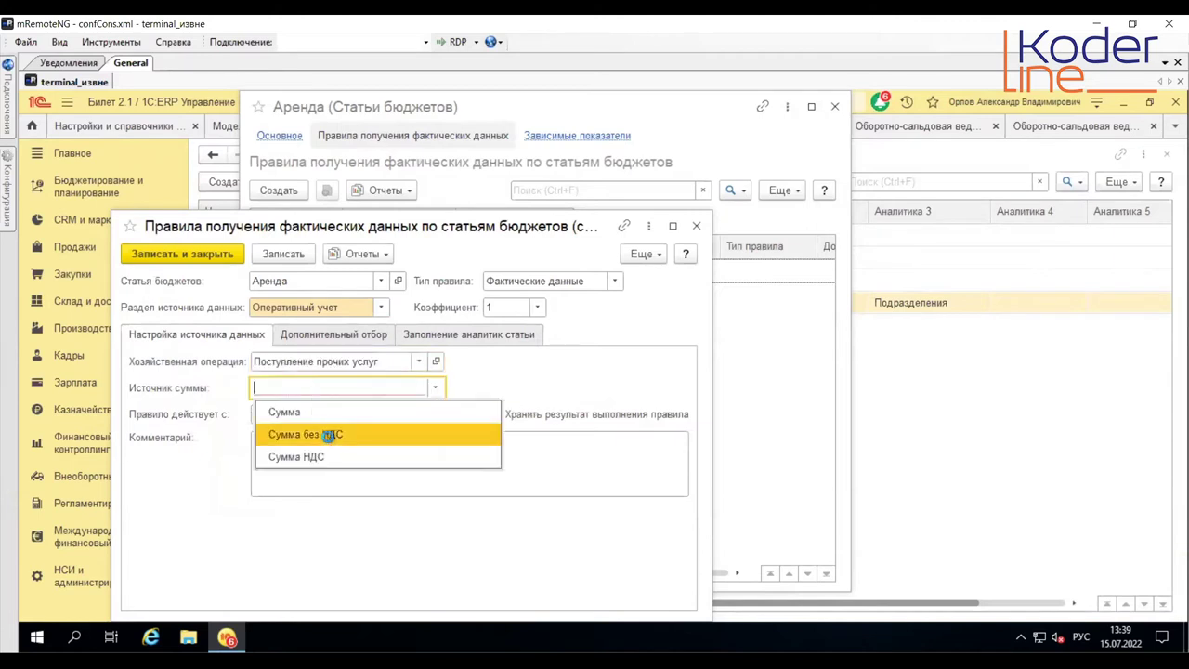
{"action": "left_click", "coordinate": [328, 433]}
Step: Add an additional filter condition on the field Статья with the comparison Равно and the value type Статья расходов
{"action": "left_click", "coordinate": [328, 336]}
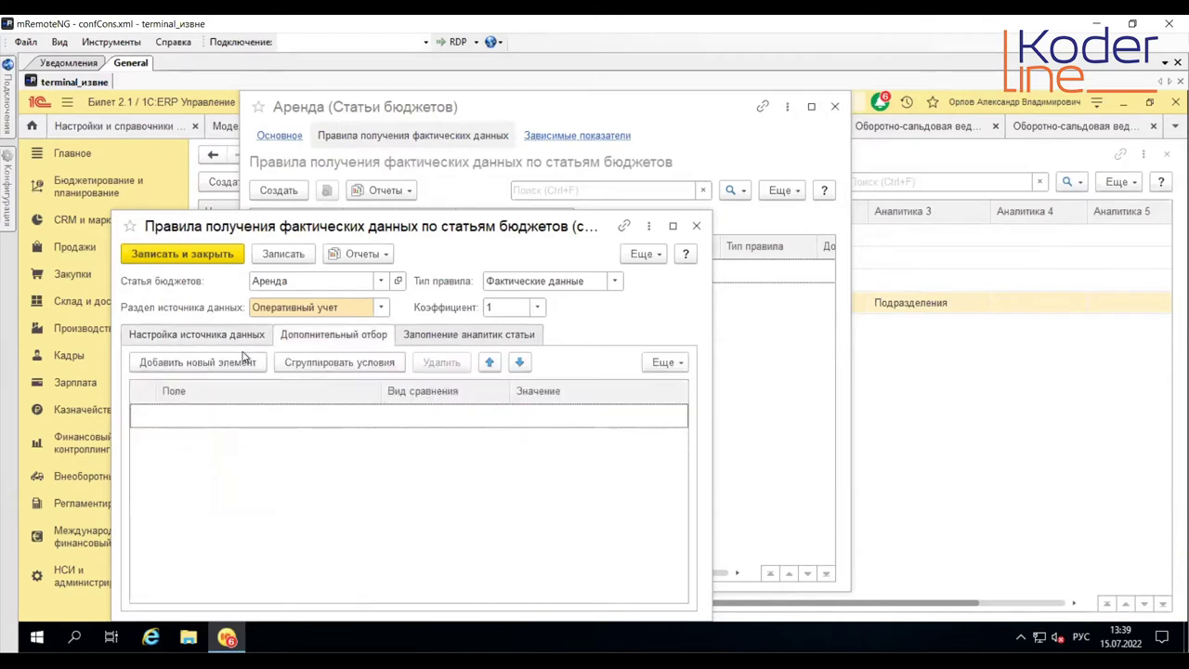
{"action": "left_click", "coordinate": [197, 362]}
{"action": "left_click", "coordinate": [288, 386]}
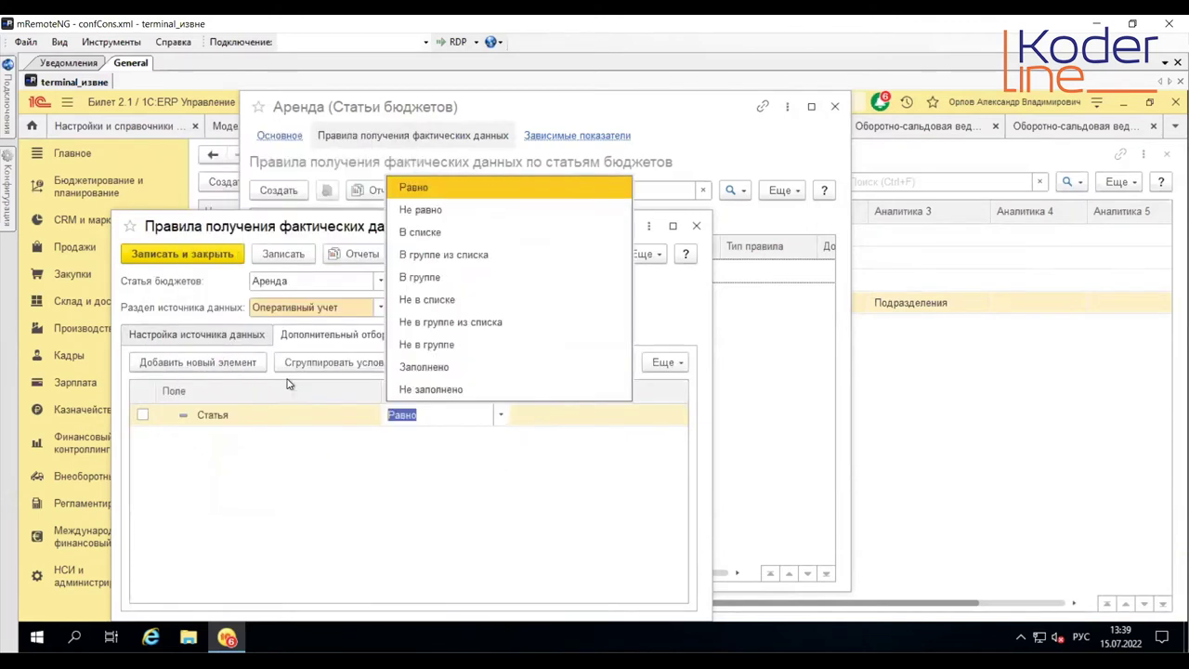
{"action": "left_click", "coordinate": [573, 422]}
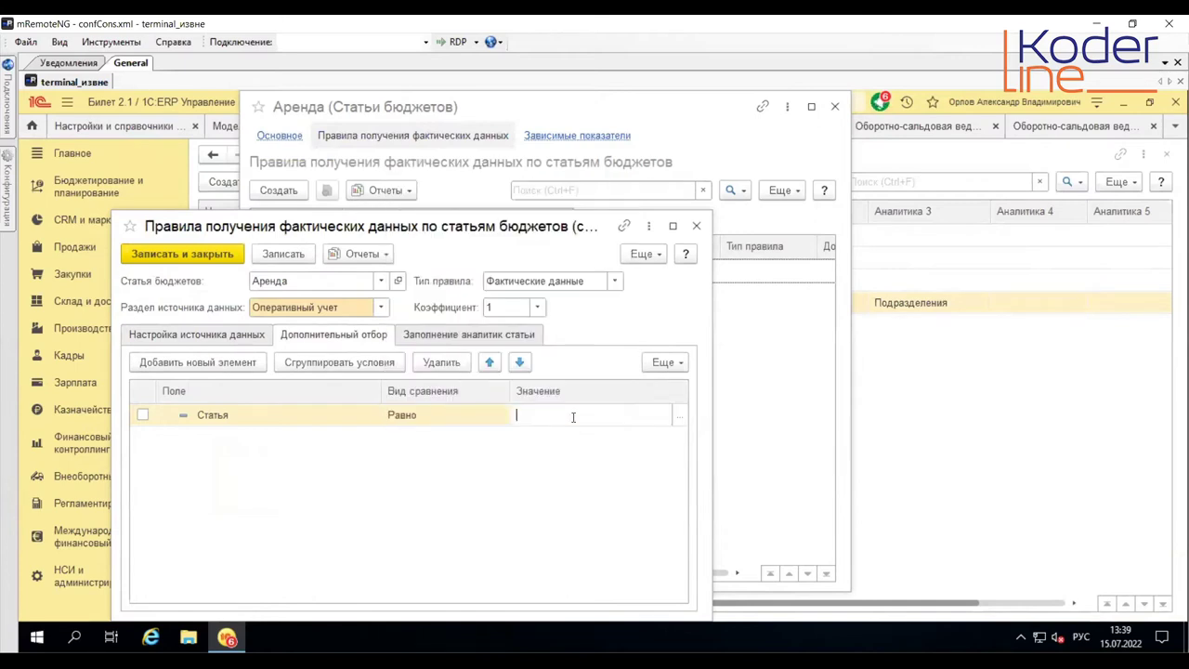
{"action": "left_click", "coordinate": [679, 417]}
{"action": "left_click", "coordinate": [399, 377]}
{"action": "left_click", "coordinate": [476, 334]}
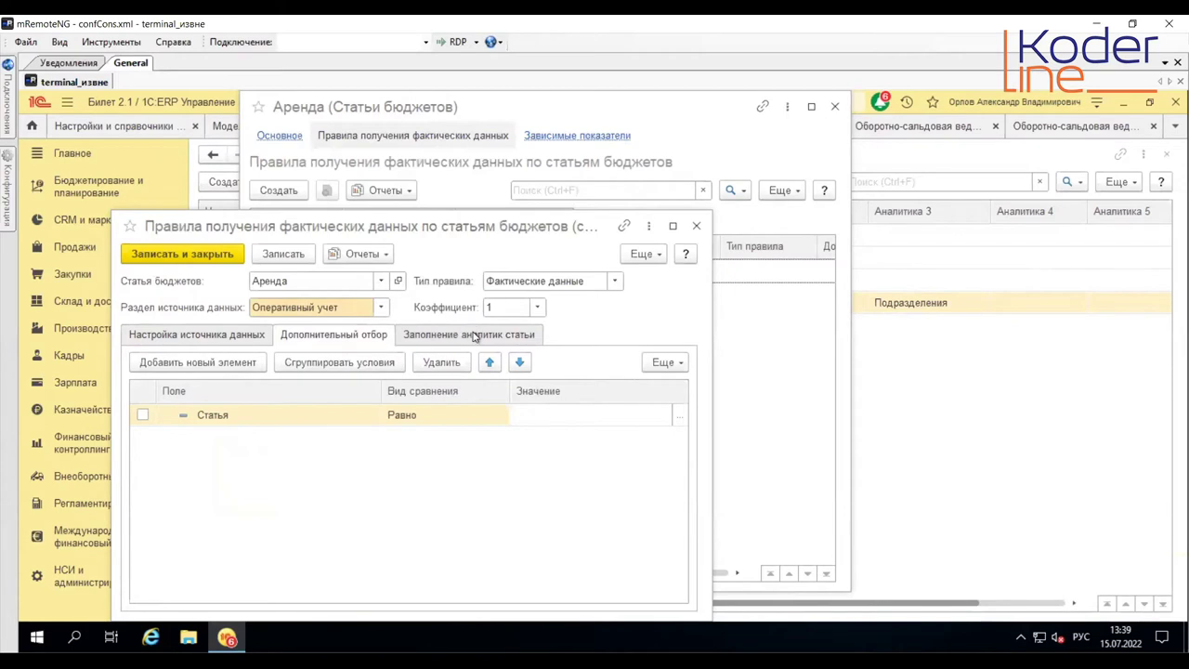
Step: Find the expense item Аренда зданий и помещений (управленч.) by name, choose it as the filter value, and save and close the rule
{"action": "left_click", "coordinate": [437, 258]}
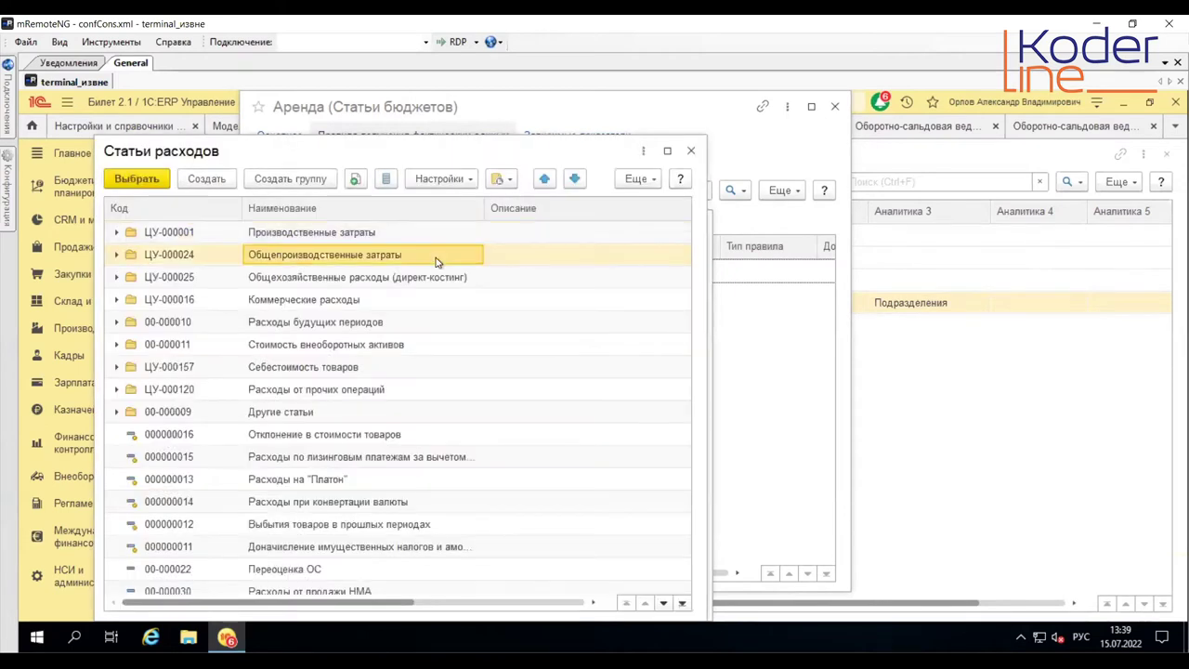
{"action": "key", "text": "ctrl+f"}
{"action": "type", "text": "Аренда зданий и помещений (управленч.)"}
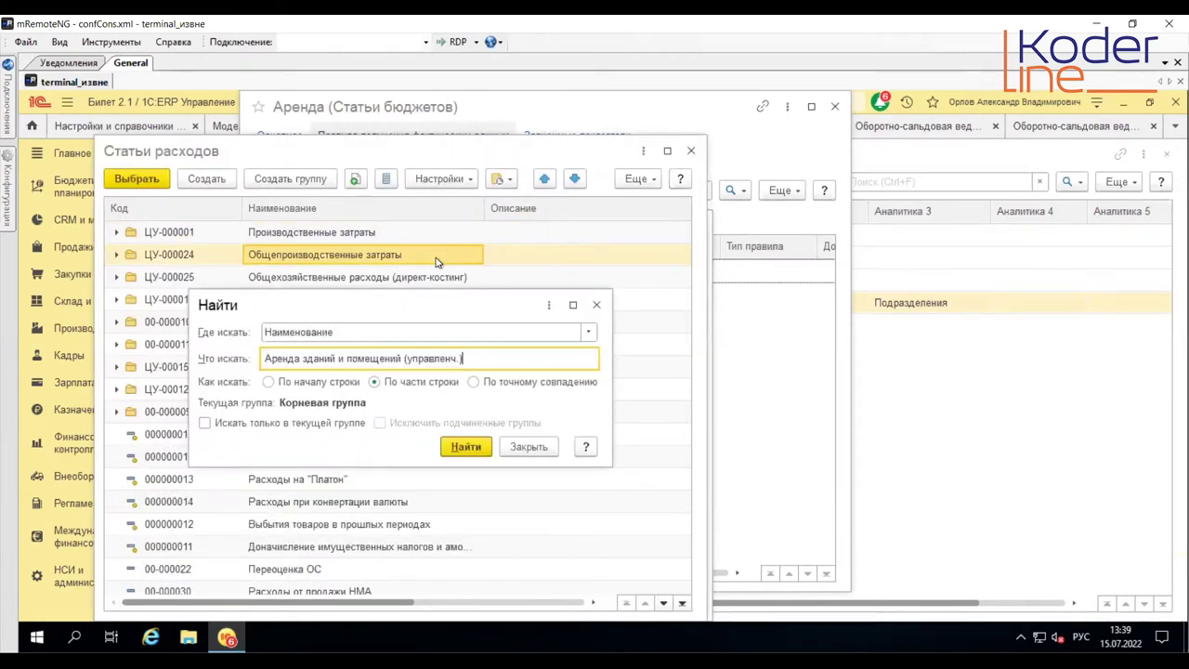
{"action": "left_click", "coordinate": [464, 446]}
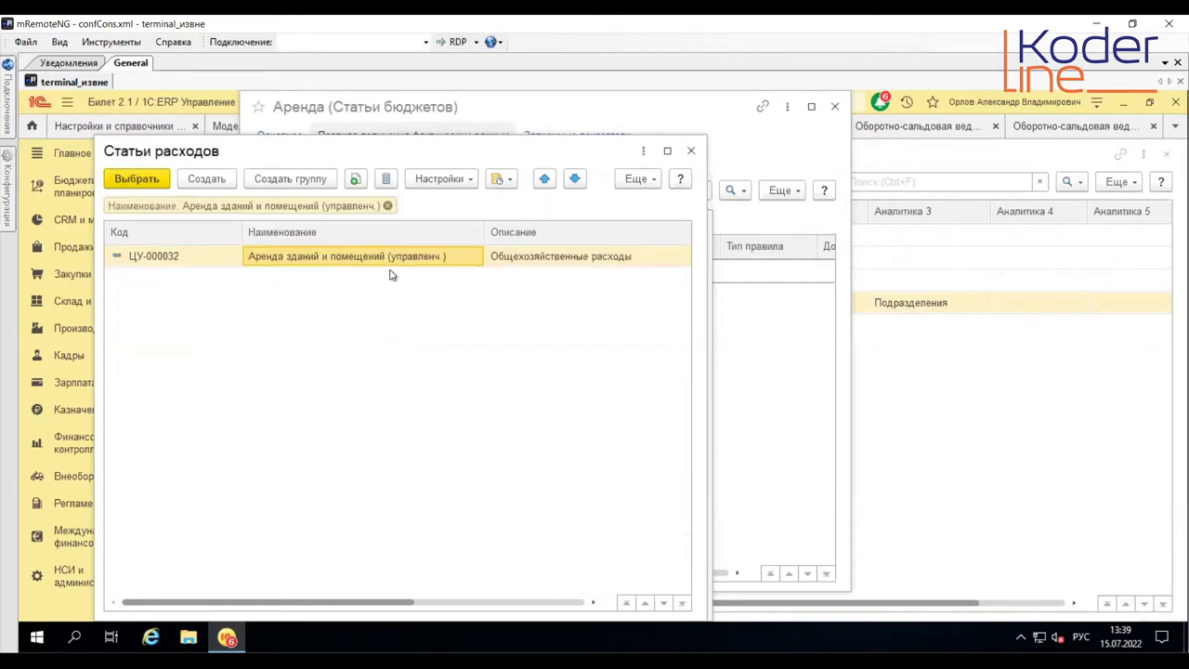
{"action": "double_click", "coordinate": [389, 266]}
{"action": "left_click", "coordinate": [200, 252]}
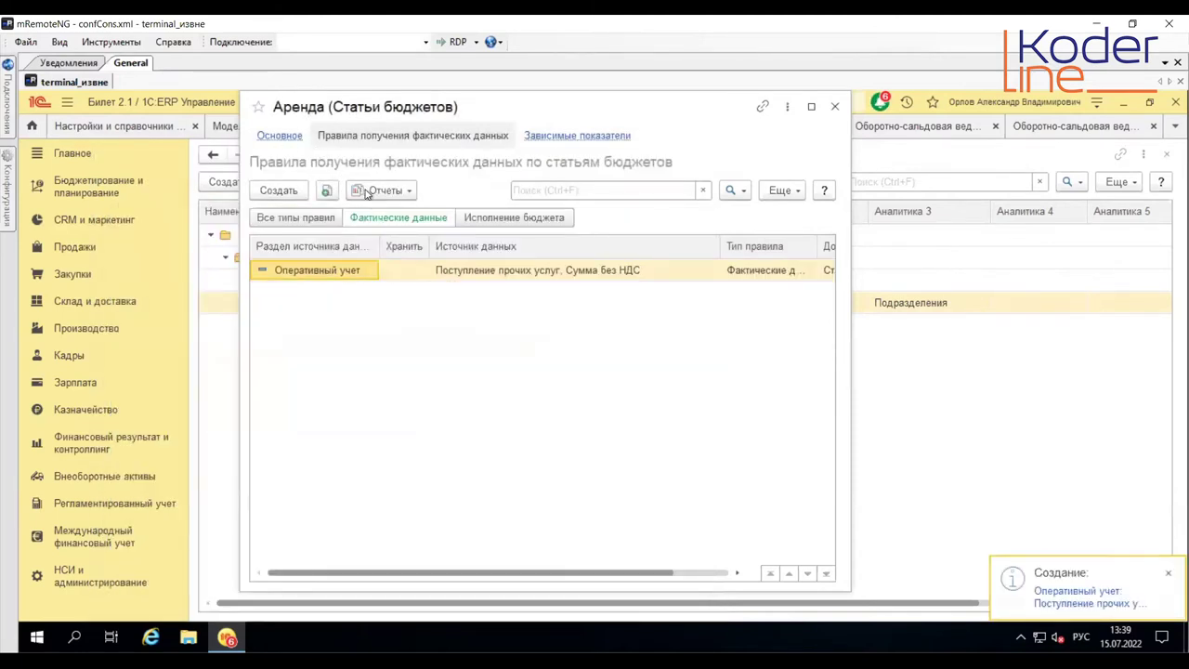
Step: Generate the Результат работы правил report for Аренда and compare its amount with the rent line in the account 26 turnover sheet
{"action": "left_click", "coordinate": [385, 195]}
{"action": "left_click", "coordinate": [400, 213]}
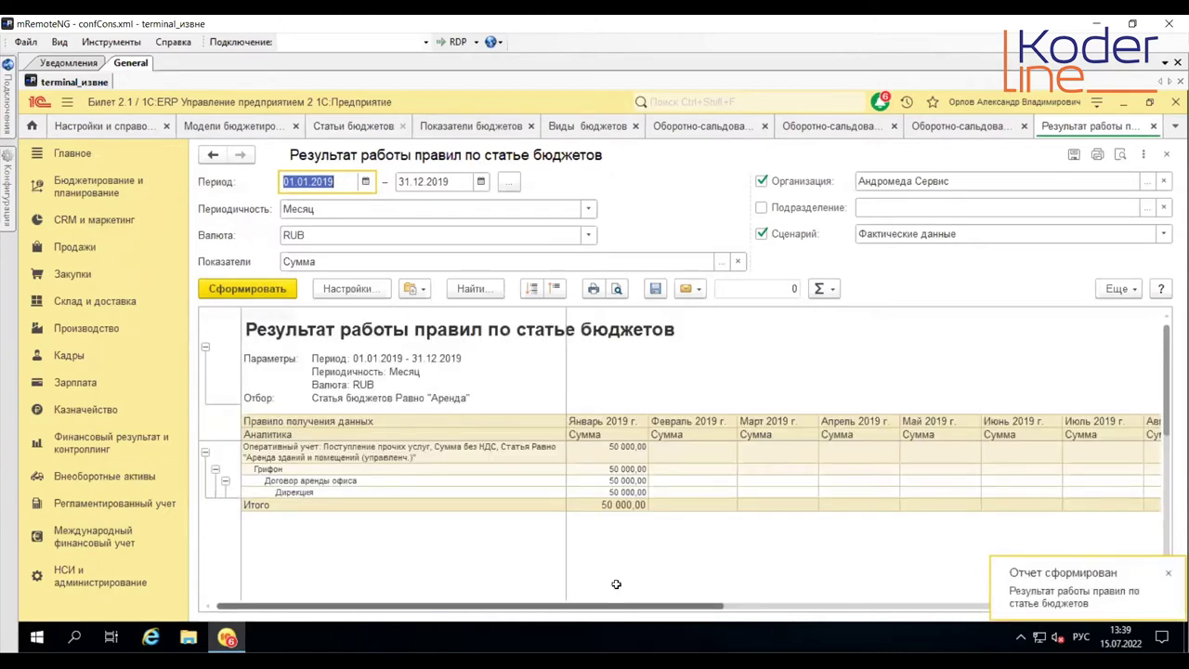
{"action": "left_click", "coordinate": [830, 128]}
{"action": "left_click", "coordinate": [614, 420]}
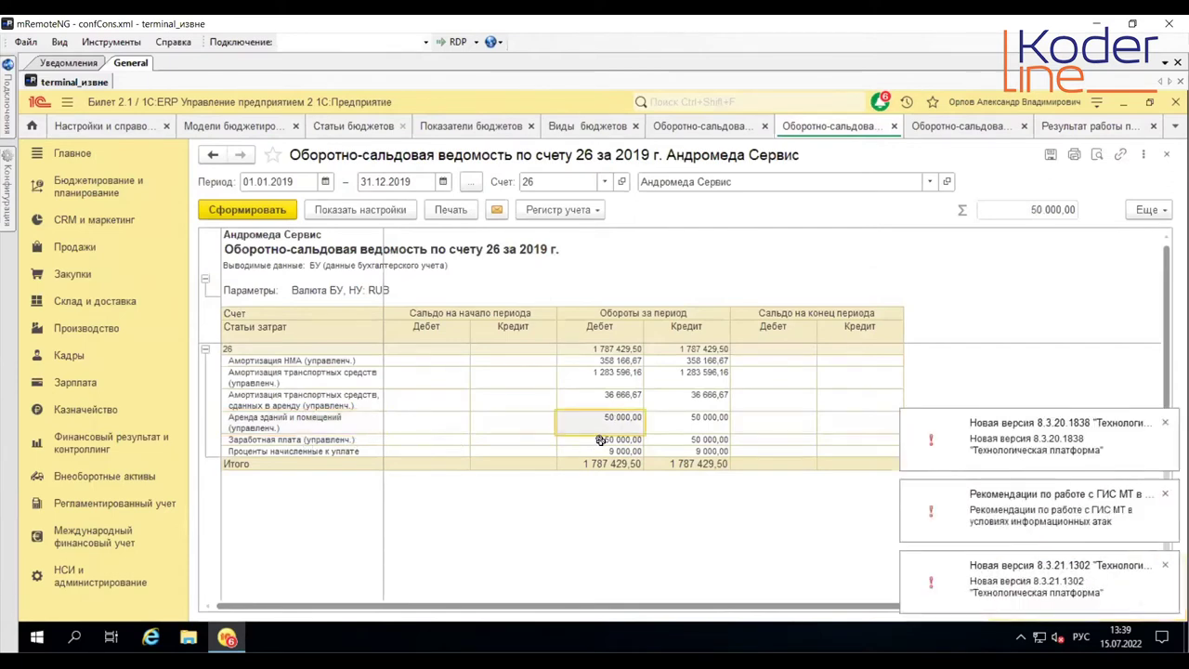
Step: Drill down into the account 26 debit turnover of Заработная плата (управленч.) and open the document Отражение зарплаты в финансовом учете
{"action": "left_click", "coordinate": [601, 440]}
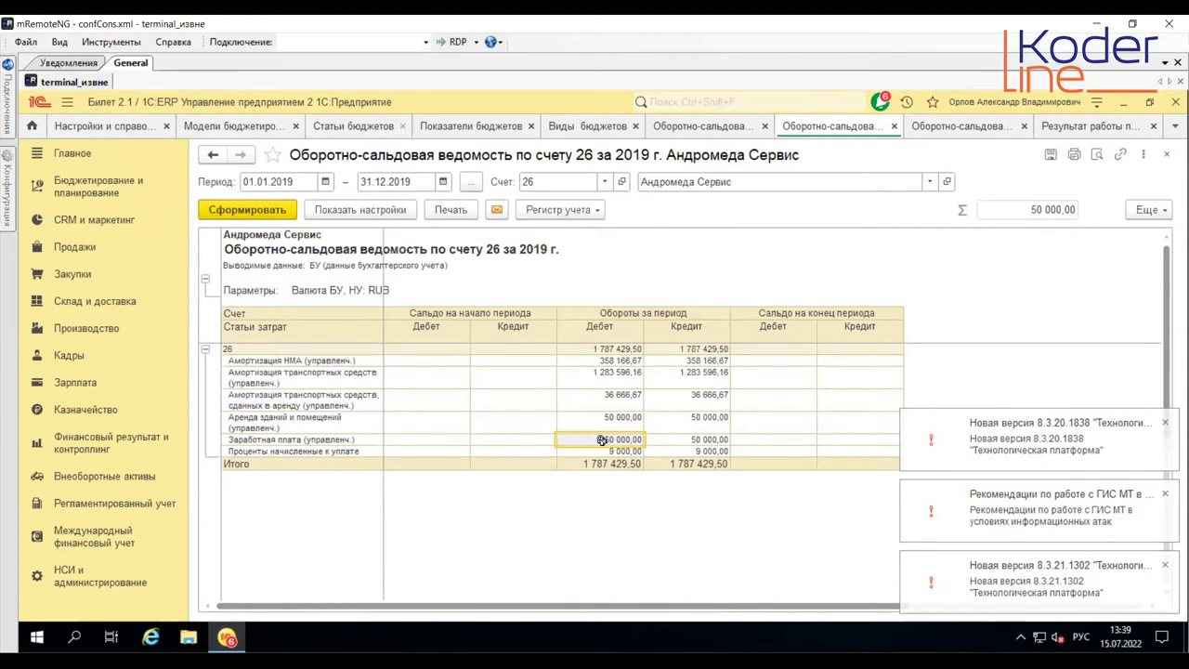
{"action": "double_click", "coordinate": [601, 441]}
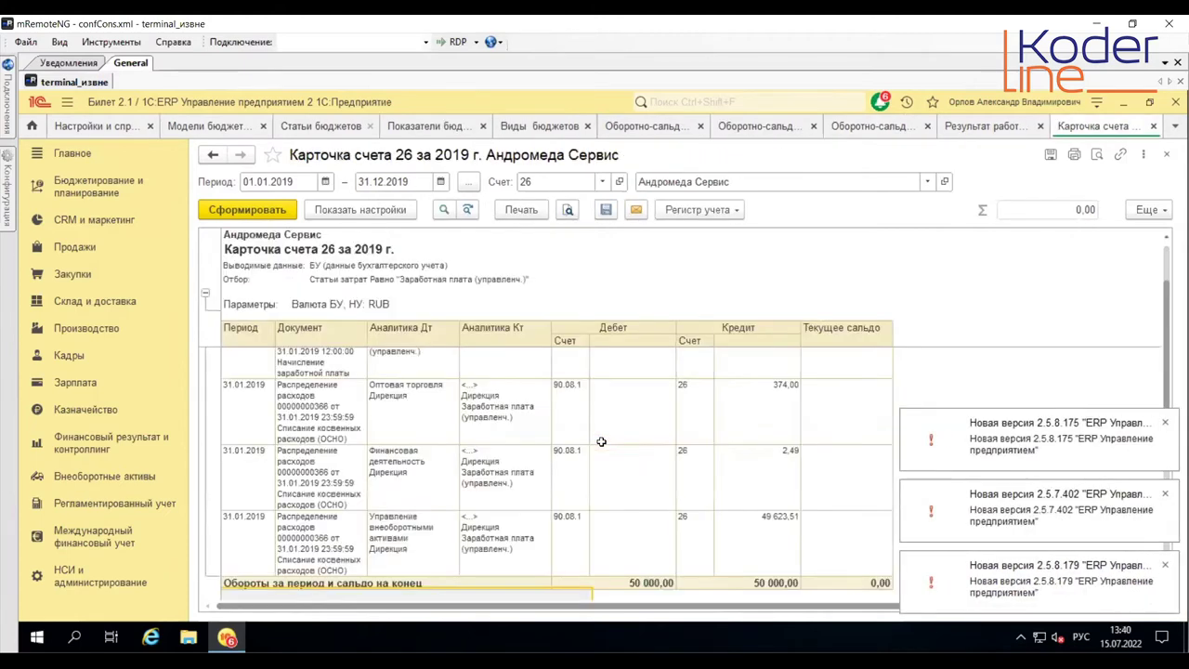
{"action": "scroll", "coordinate": [337, 406], "scroll_direction": "up", "scroll_amount": 1}
{"action": "left_click", "coordinate": [327, 390]}
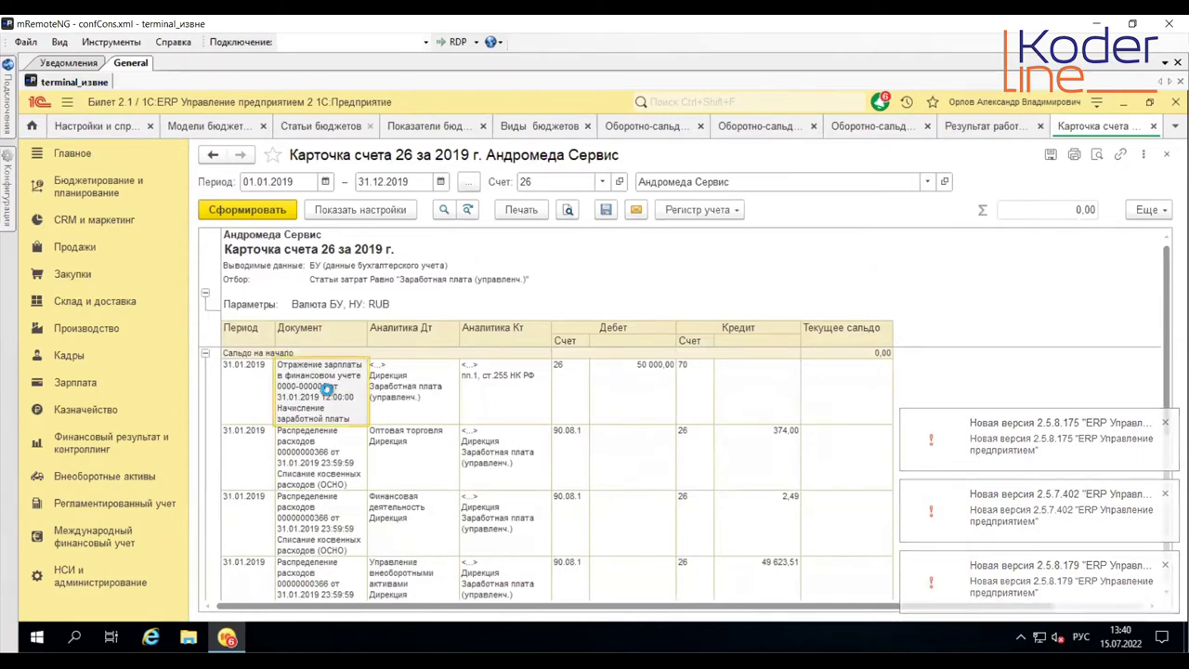
{"action": "double_click", "coordinate": [327, 390]}
Step: Open the payroll document's register movements and examine its business operation and the Кор. статья column
{"action": "left_click", "coordinate": [683, 182]}
{"action": "left_click", "coordinate": [698, 202]}
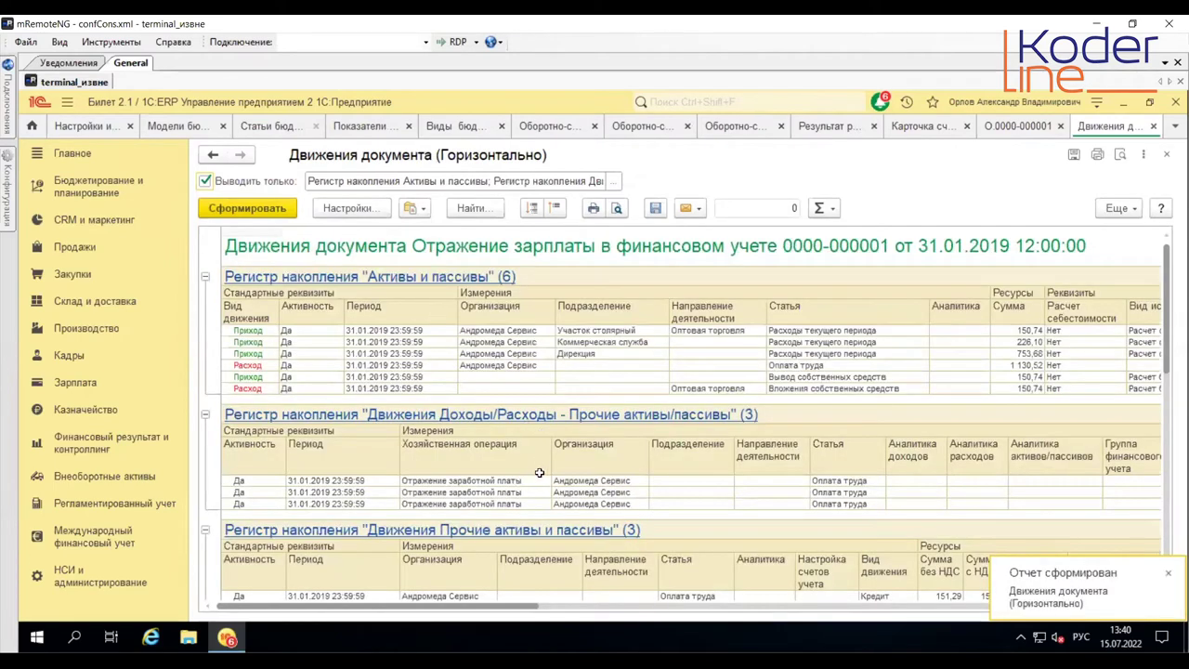
{"action": "left_click", "coordinate": [499, 483]}
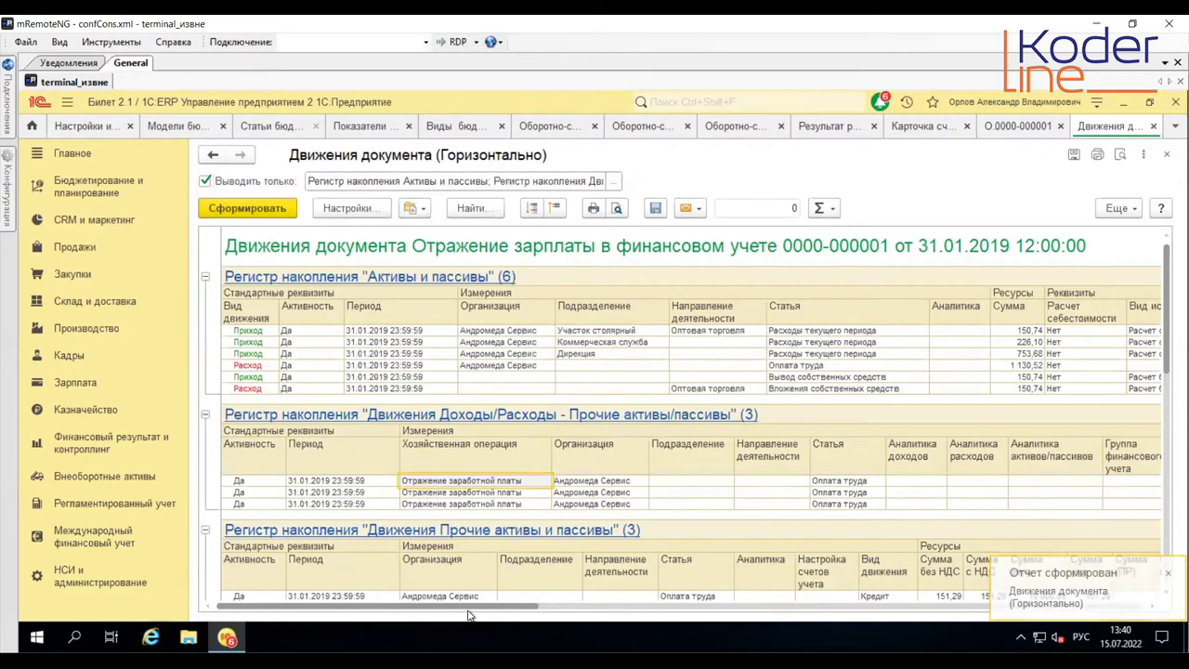
{"action": "left_click_drag", "start_coordinate": [523, 609], "coordinate": [745, 615]}
{"action": "left_click", "coordinate": [840, 457]}
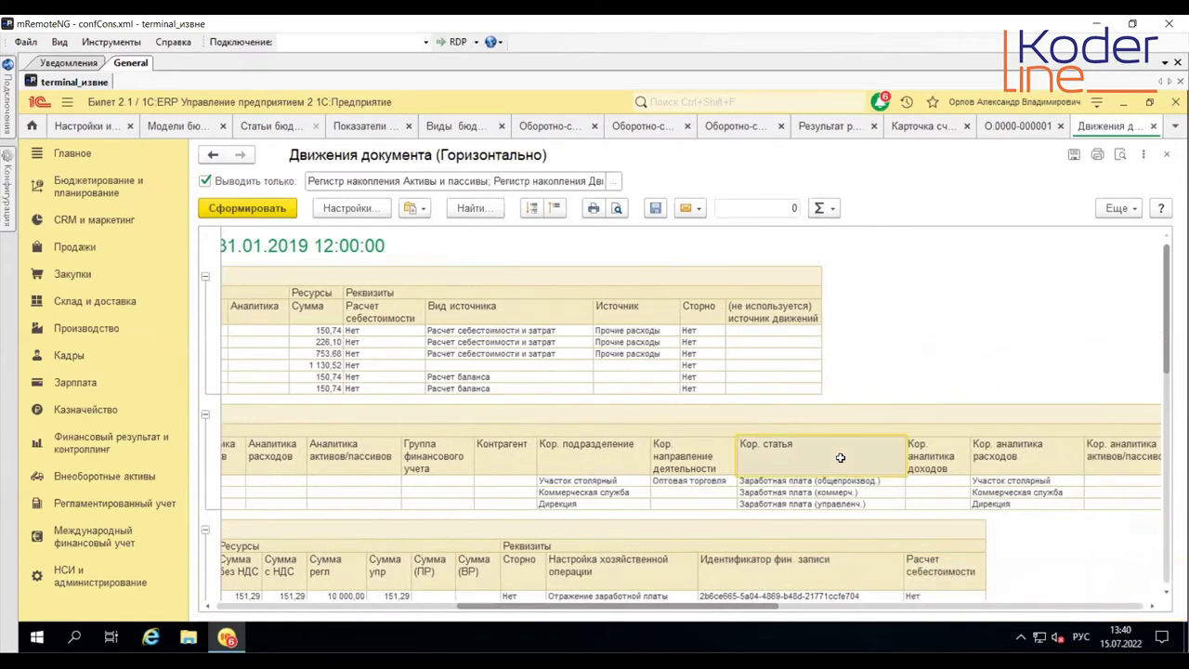
Step: Close the movements report, payroll document and account card, and copy the name Заработная плата (управленч.) from the turnover sheet
{"action": "left_click", "coordinate": [1154, 127]}
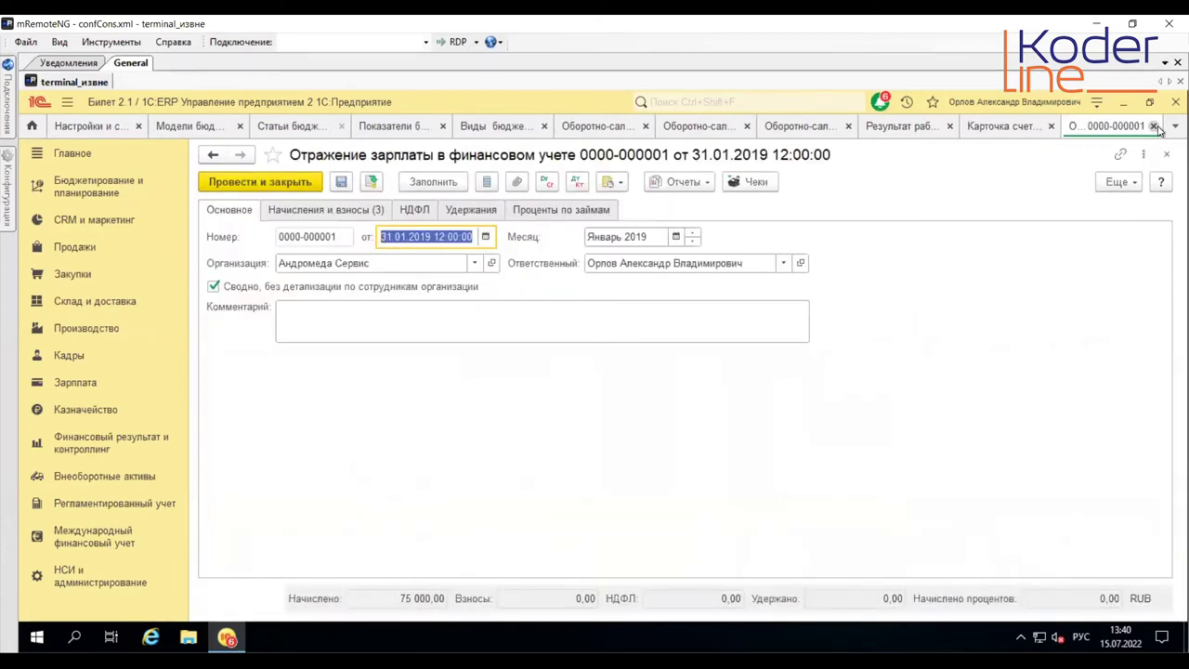
{"action": "left_click", "coordinate": [1154, 127]}
{"action": "left_click", "coordinate": [1154, 126]}
{"action": "right_click", "coordinate": [321, 439]}
{"action": "left_click", "coordinate": [409, 317]}
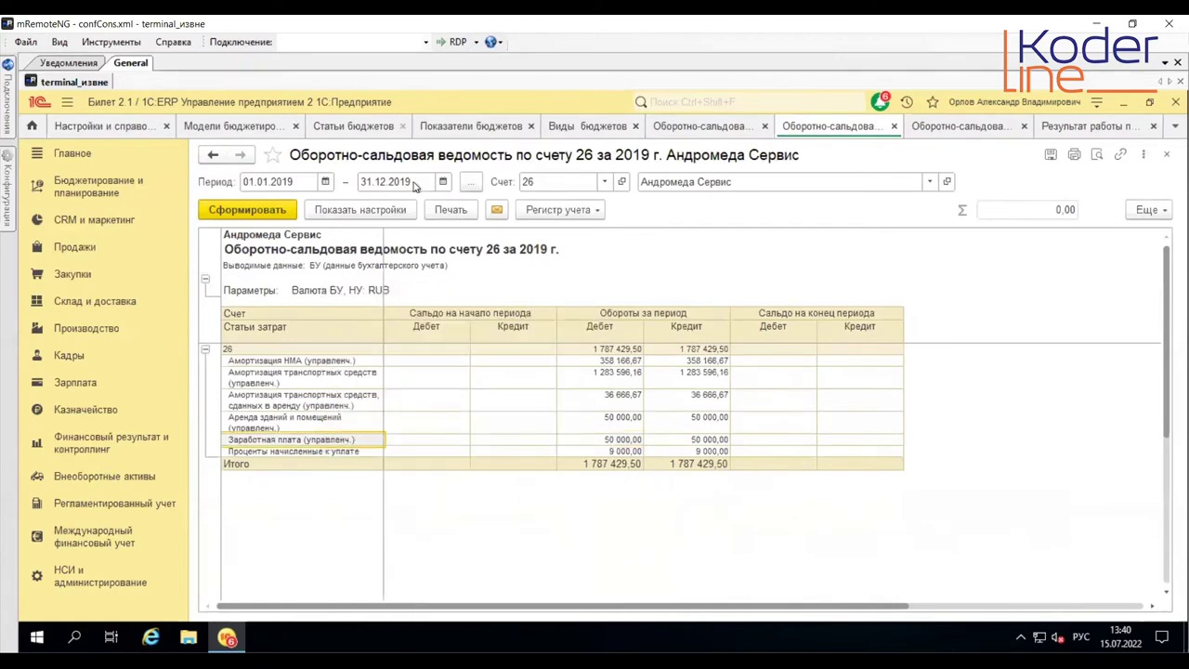
Step: Return to the budget items and save and close the item Аренда
{"action": "left_click", "coordinate": [353, 127]}
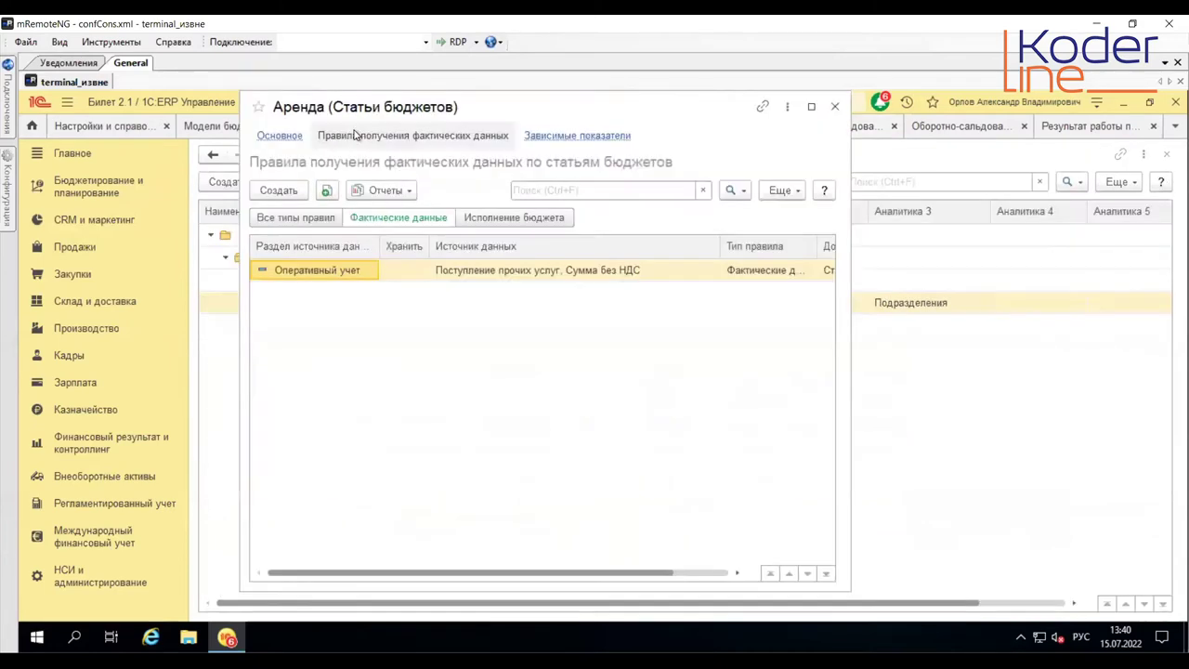
{"action": "left_click", "coordinate": [292, 138]}
{"action": "left_click", "coordinate": [306, 168]}
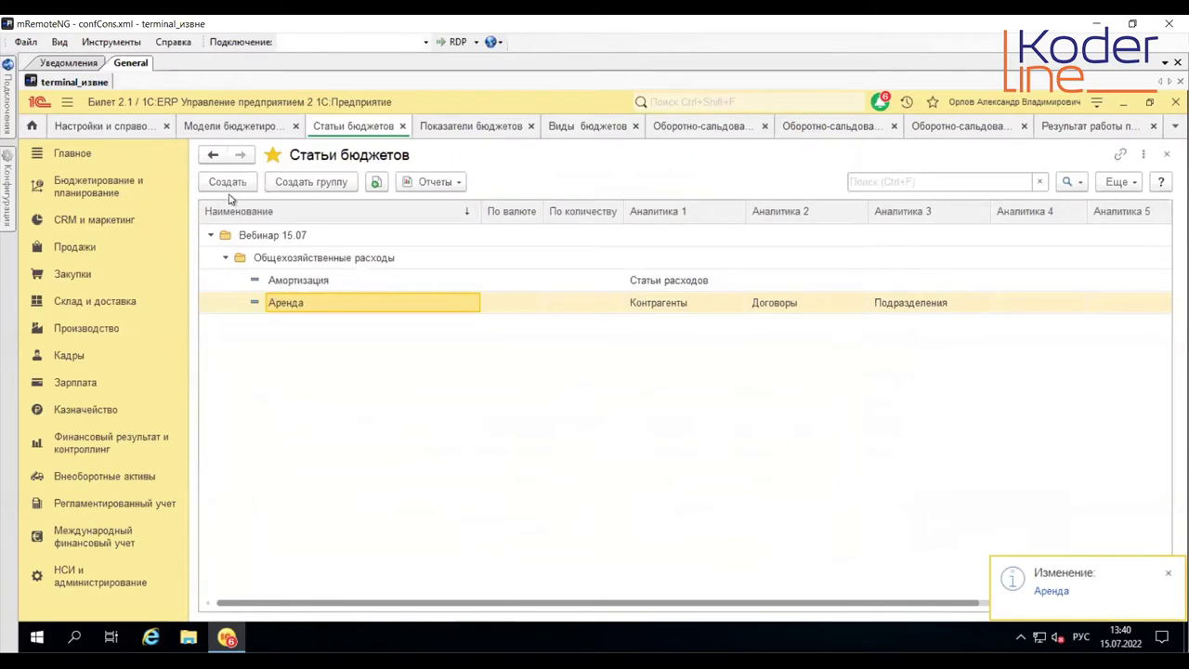
Step: Create a budget item named ФОТ in the group Общехозяйственные расходы and save it
{"action": "key", "text": "Insert"}
{"action": "type", "text": "ФОТ"}
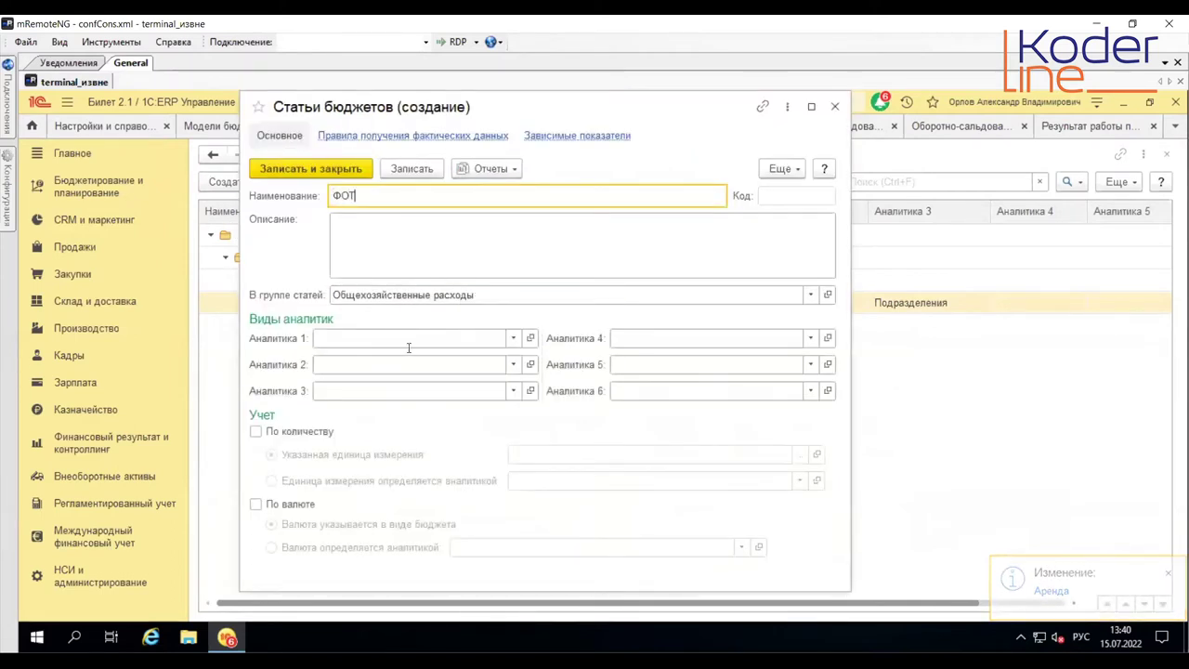
{"action": "left_click", "coordinate": [412, 169]}
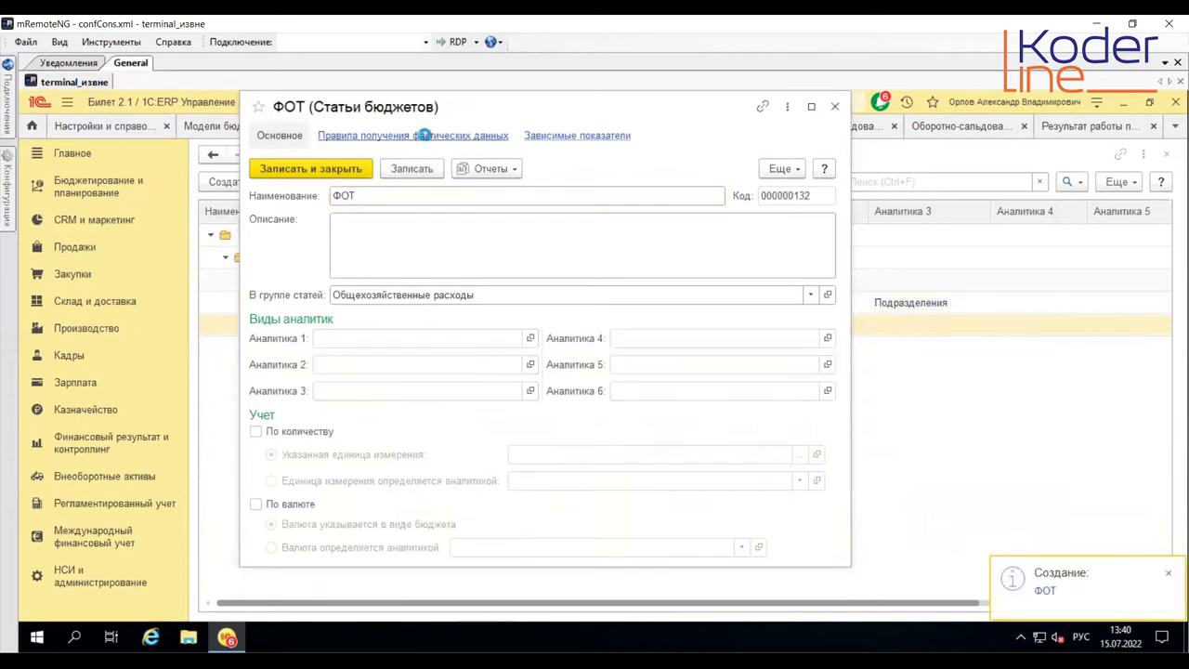
Step: Create an actual-data rule for ФОТ with the source section Оперативный учет and the business operation Отражение заработной платы
{"action": "left_click", "coordinate": [425, 136]}
{"action": "left_click", "coordinate": [277, 190]}
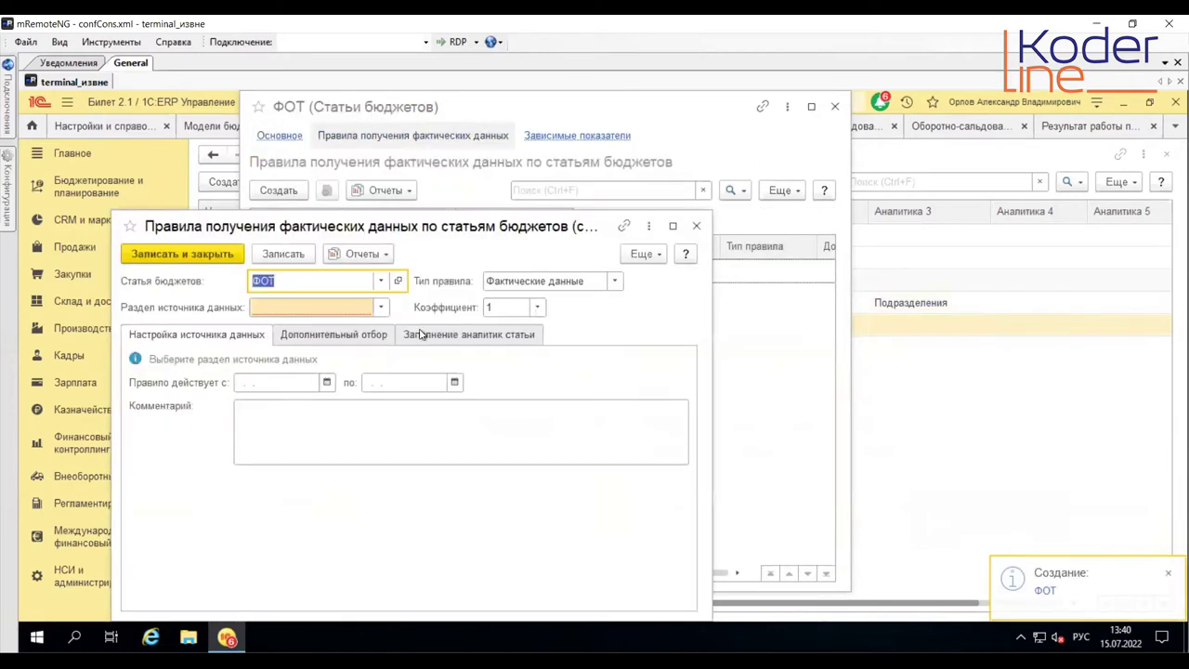
{"action": "left_click", "coordinate": [380, 307]}
{"action": "left_click", "coordinate": [385, 332]}
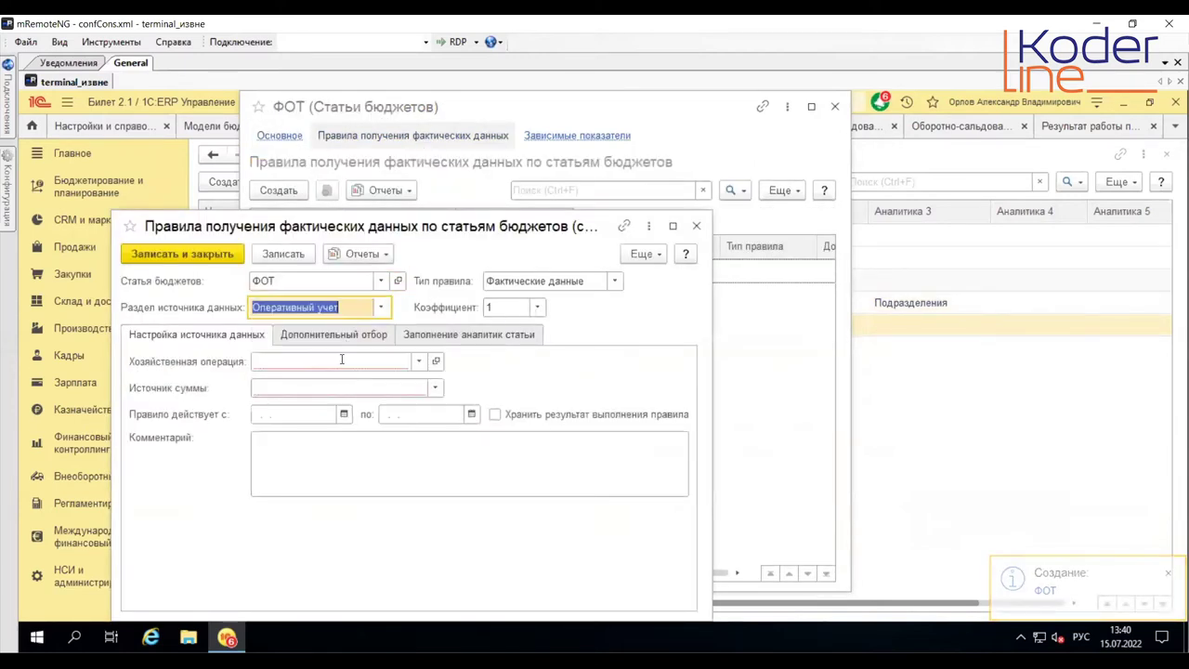
{"action": "left_click", "coordinate": [341, 361]}
{"action": "left_click", "coordinate": [337, 475]}
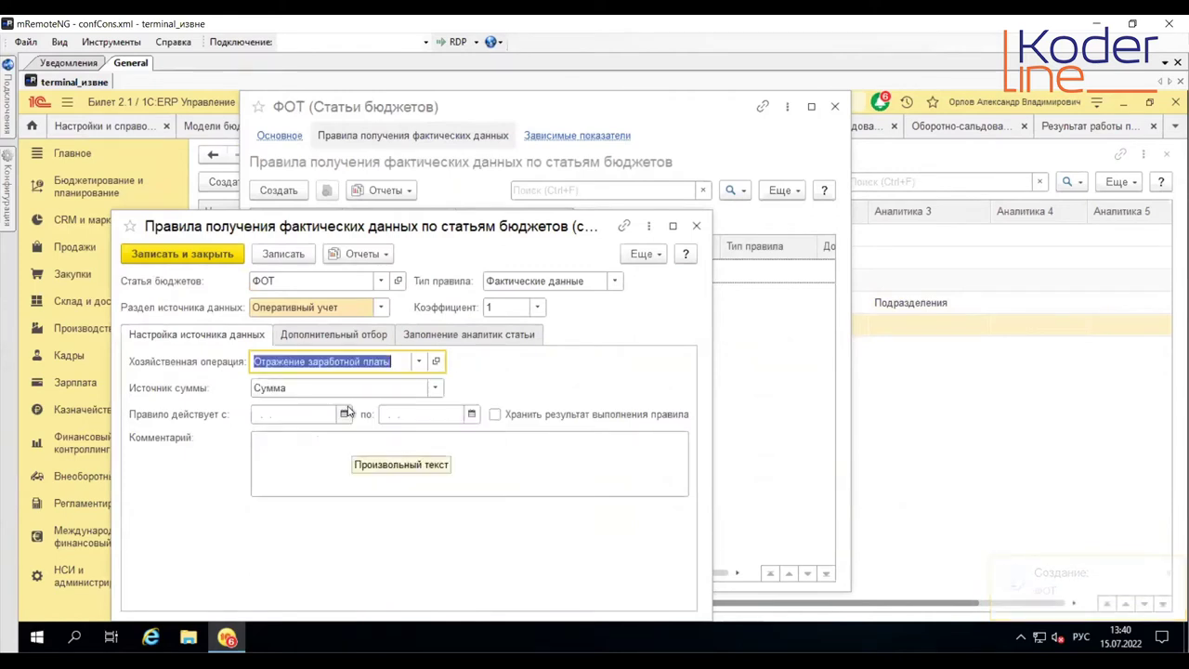
Step: Add an additional filter condition on the field Статья (кор.) with the comparison Равно and the value type Статья расходов
{"action": "left_click", "coordinate": [342, 337]}
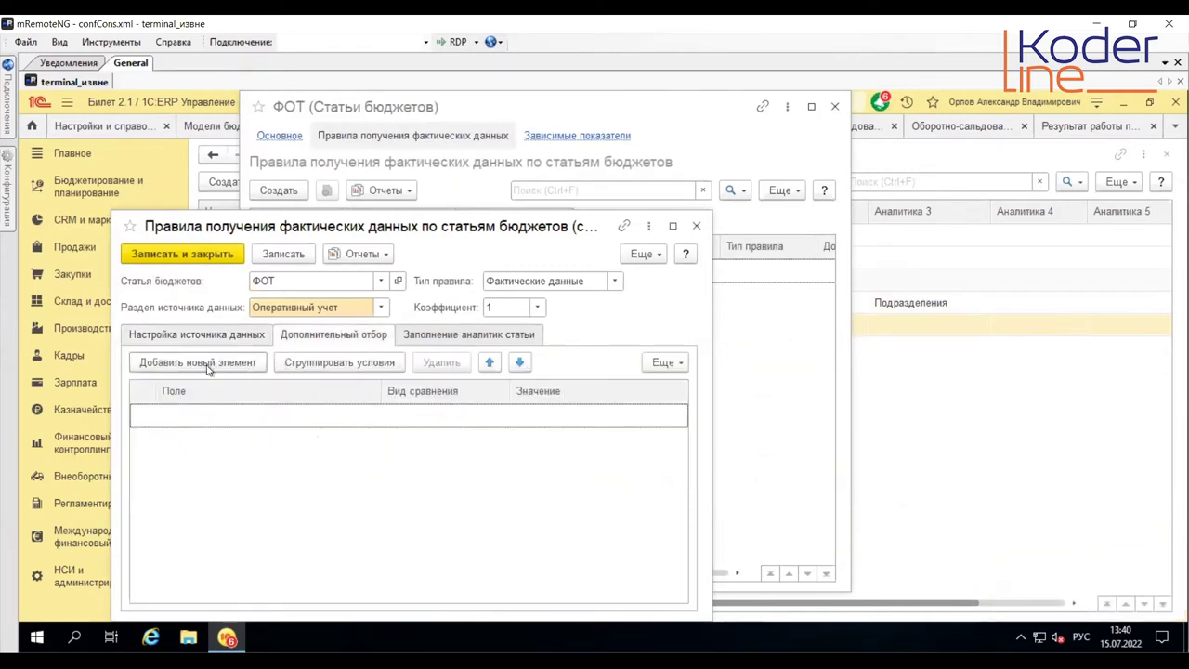
{"action": "left_click", "coordinate": [186, 362]}
{"action": "scroll", "coordinate": [281, 333], "scroll_direction": "down", "scroll_amount": 2}
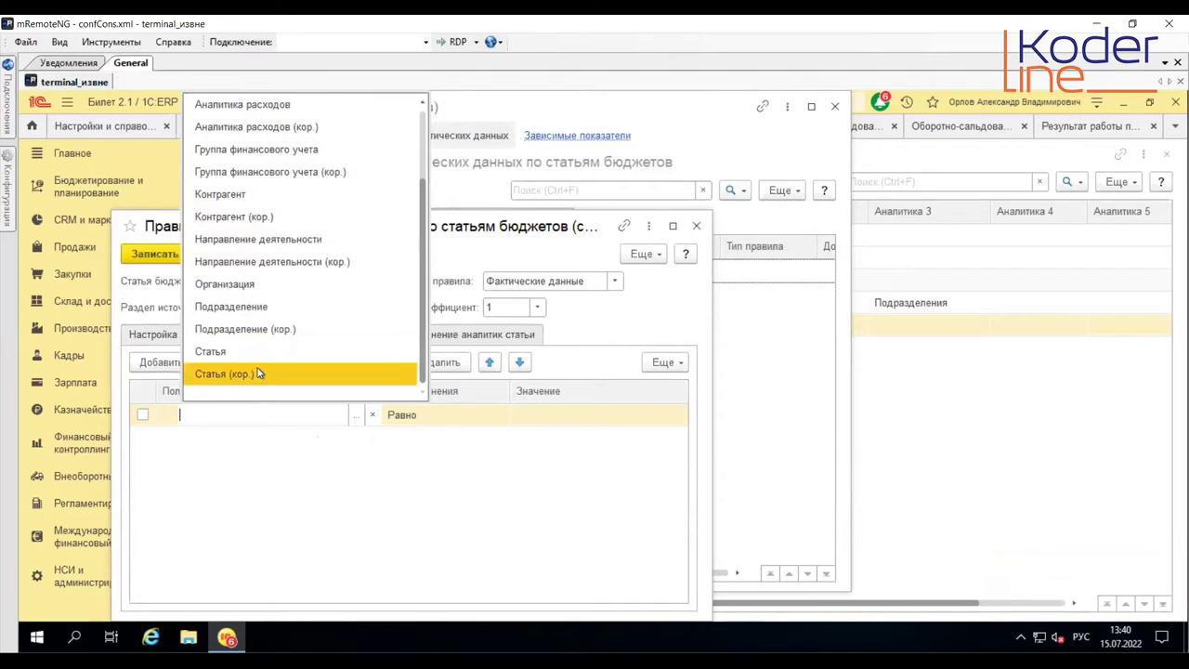
{"action": "left_click", "coordinate": [223, 373]}
{"action": "left_click", "coordinate": [564, 418]}
{"action": "left_click", "coordinate": [565, 417]}
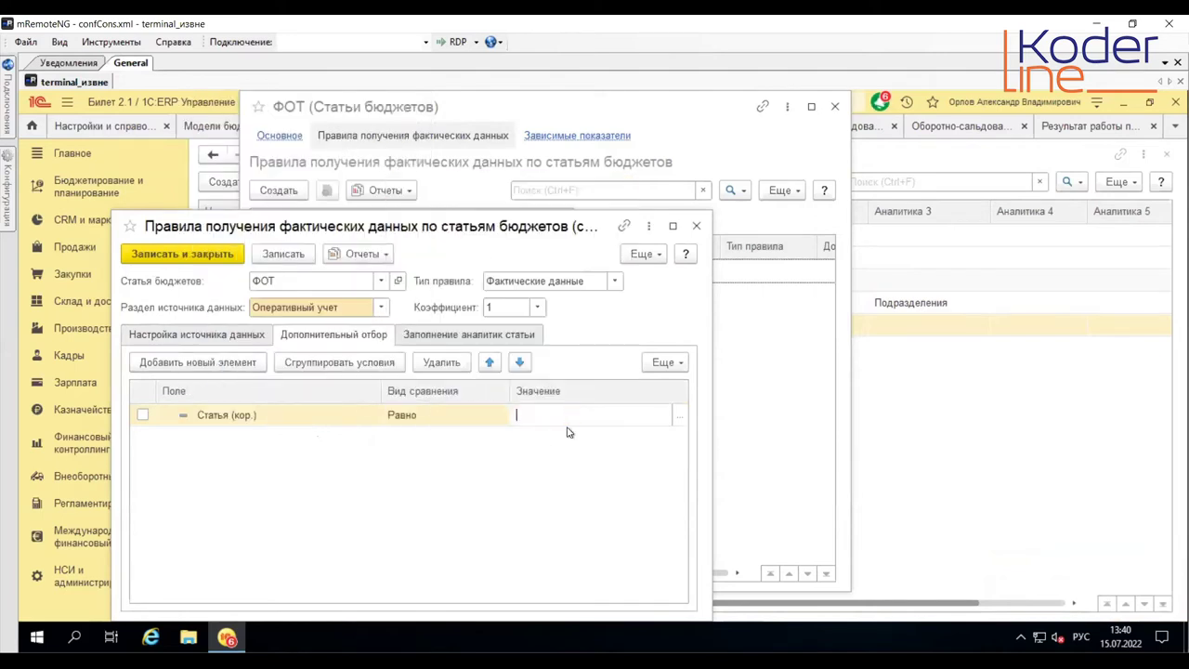
{"action": "left_click", "coordinate": [673, 415]}
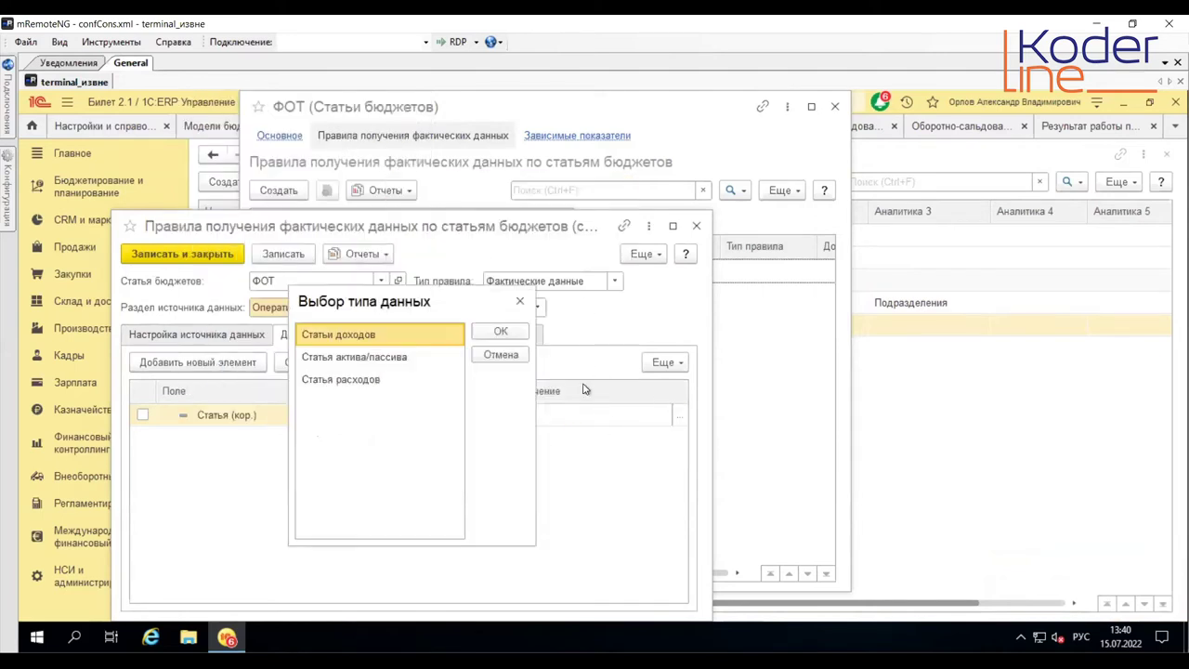
{"action": "left_click", "coordinate": [348, 380]}
{"action": "left_click", "coordinate": [505, 334]}
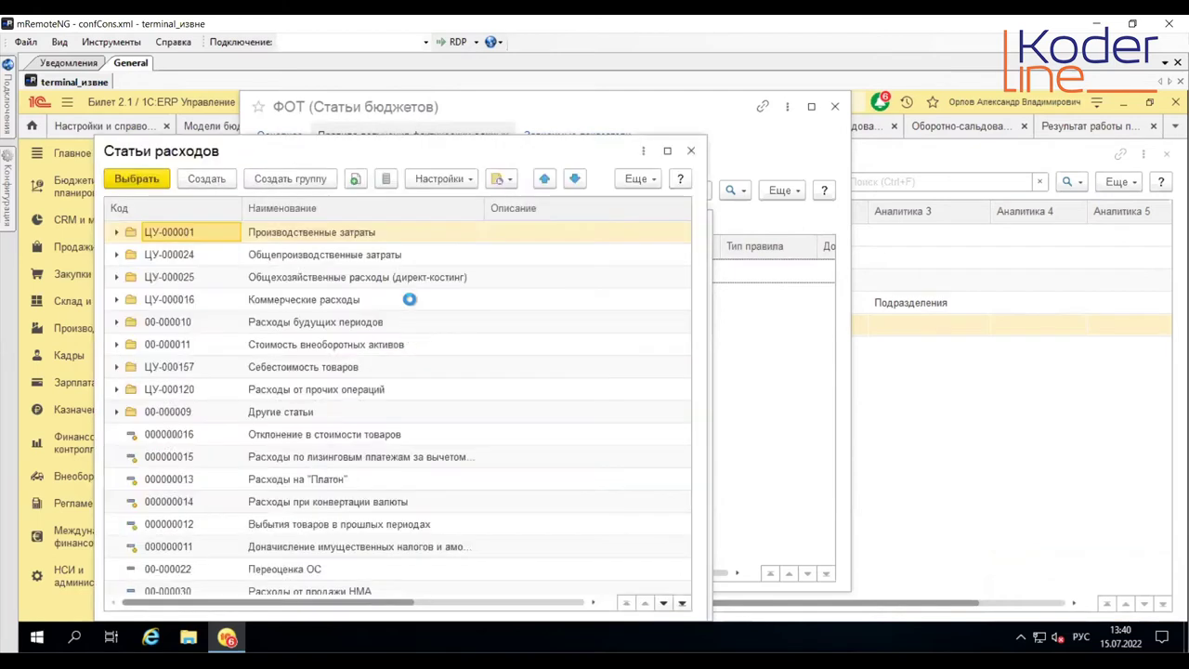
Step: Find the expense item Заработная плата (управленч.) by Наименование, choose it as the filter value, and save and close the rule
{"action": "key", "text": "ctrl+f"}
{"action": "type", "text": "Заработная плата (управленч.)"}
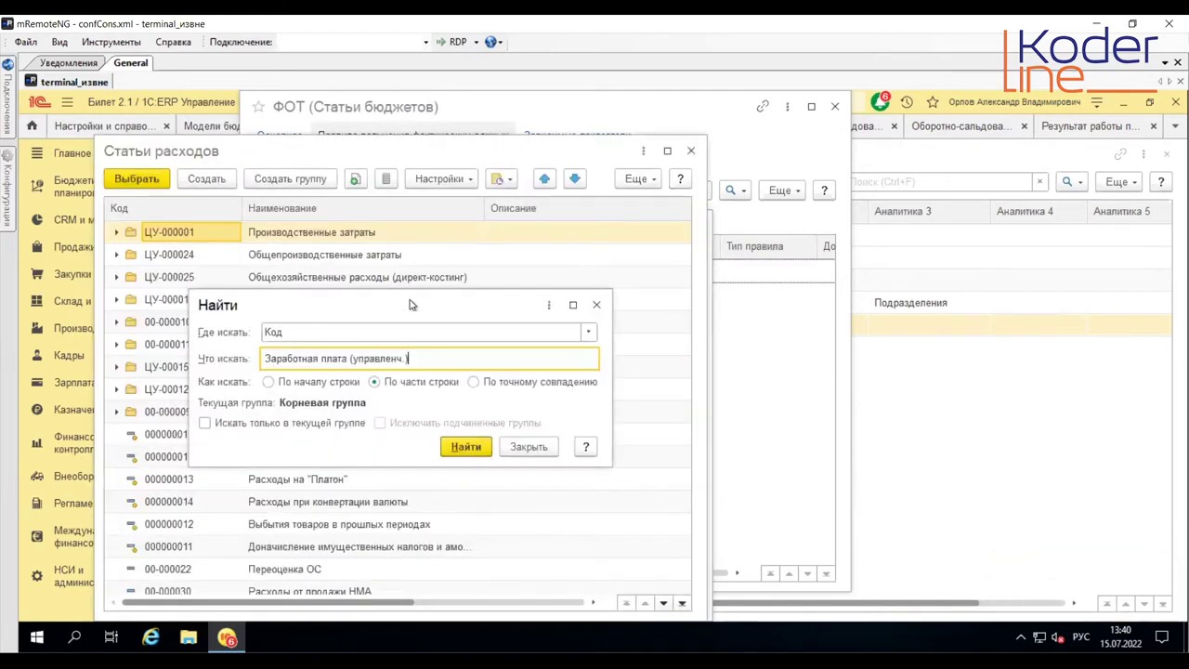
{"action": "left_click", "coordinate": [588, 331]}
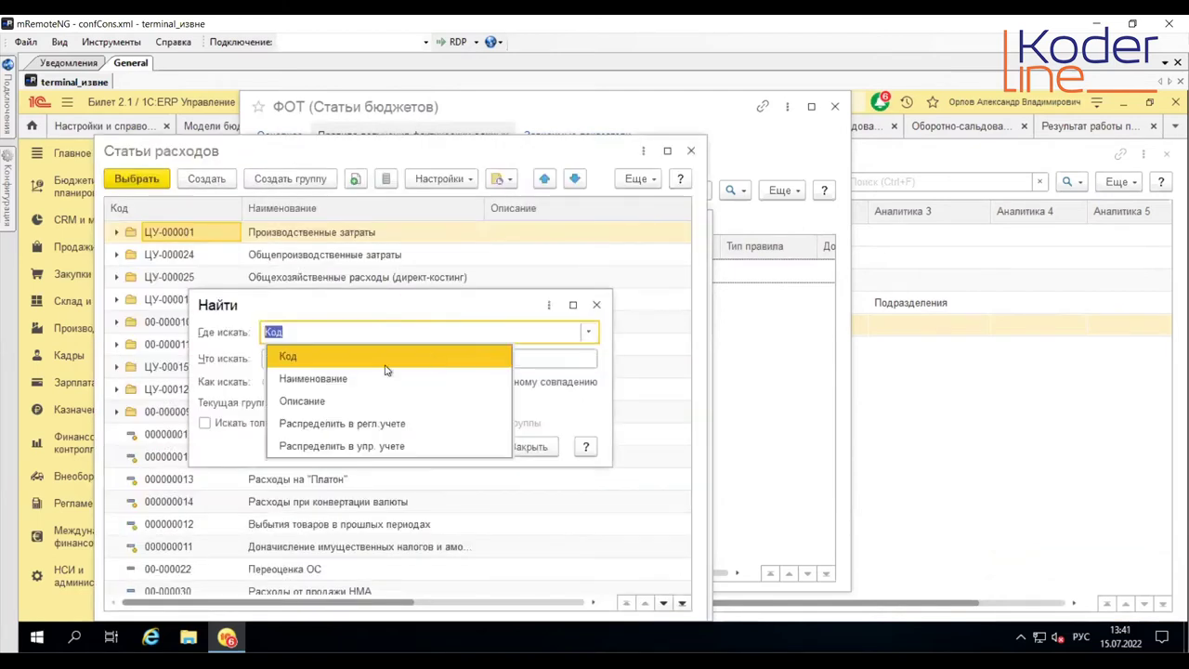
{"action": "left_click", "coordinate": [330, 379]}
{"action": "left_click", "coordinate": [467, 447]}
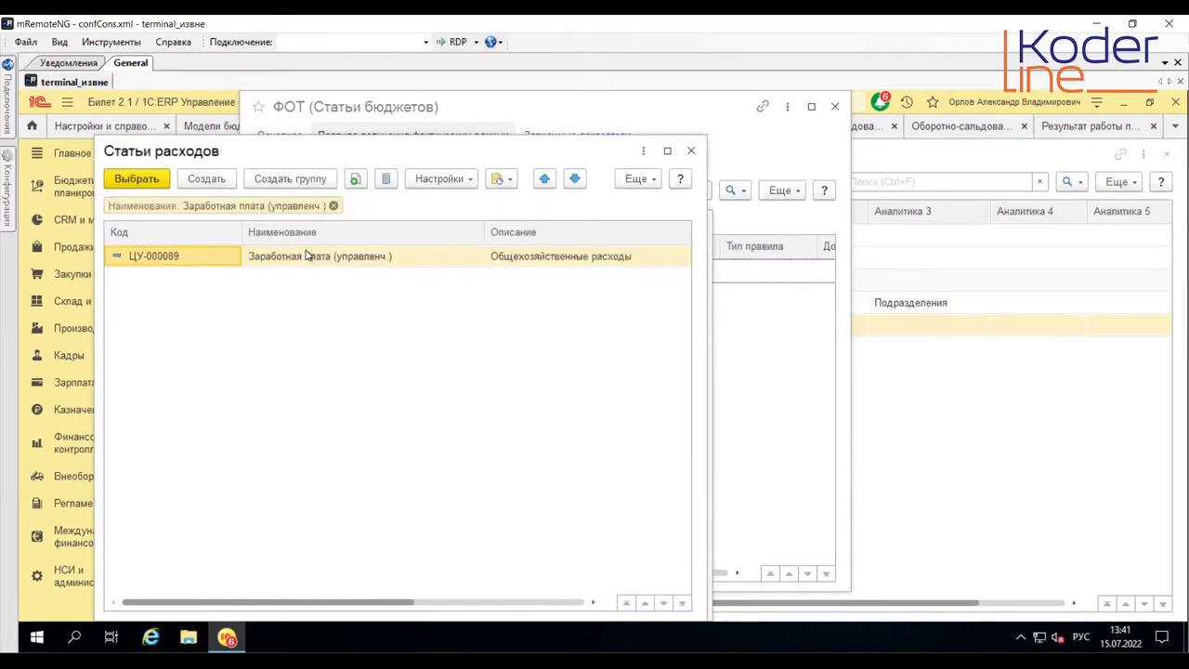
{"action": "double_click", "coordinate": [307, 255]}
{"action": "left_click", "coordinate": [210, 254]}
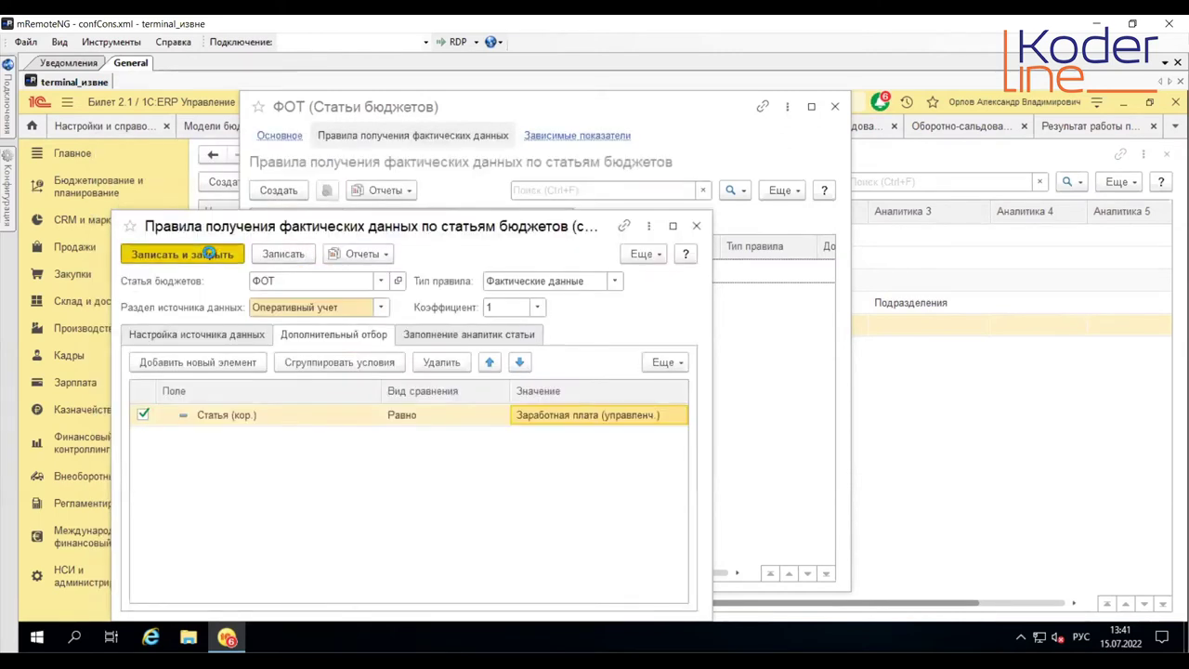
Step: Run the rule results report for ФОТ and compare it with the Заработная плата (управленч.) turnover on account 26
{"action": "left_click", "coordinate": [408, 190]}
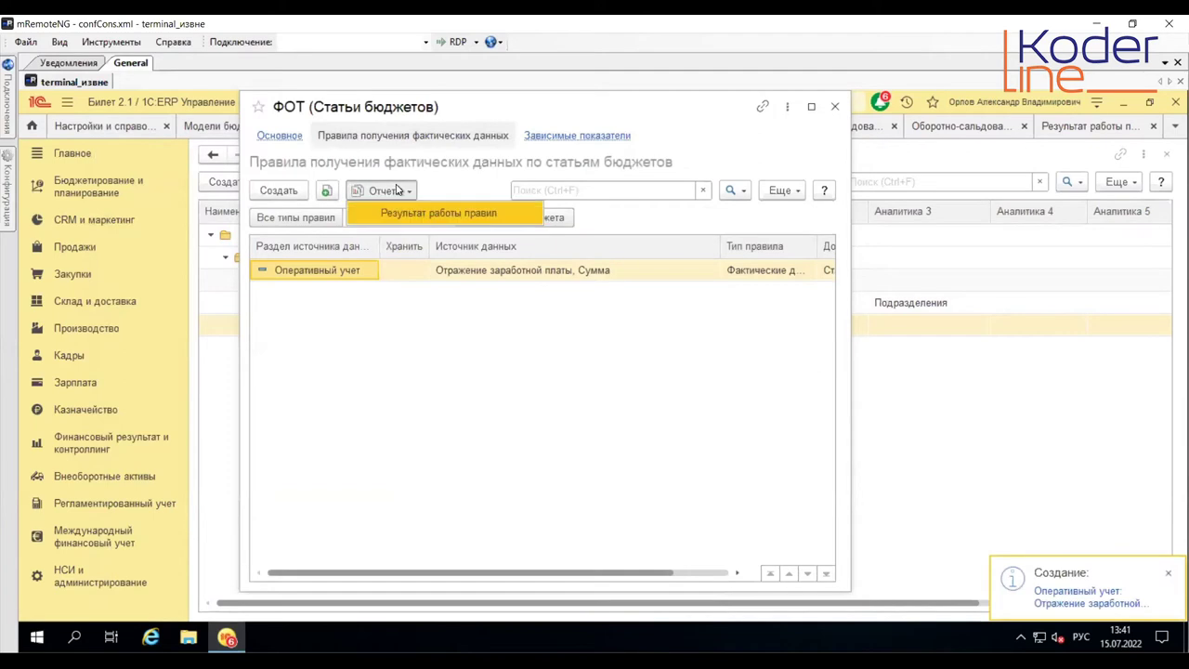
{"action": "left_click", "coordinate": [447, 214]}
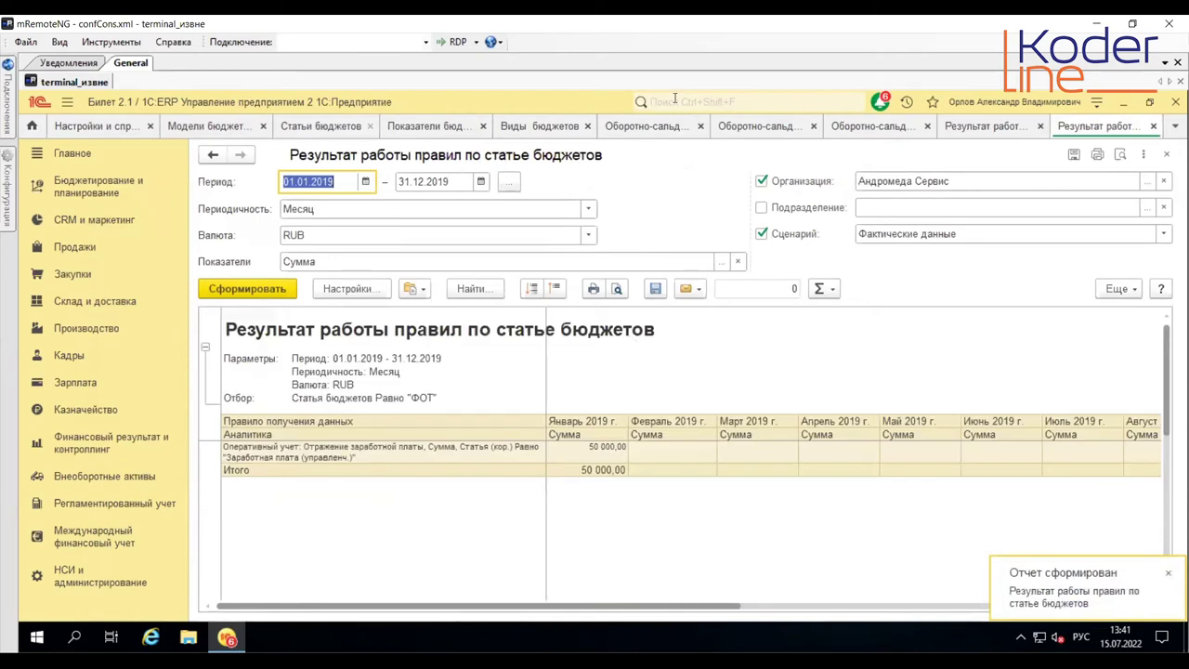
{"action": "left_click", "coordinate": [770, 127]}
{"action": "left_click", "coordinate": [587, 440]}
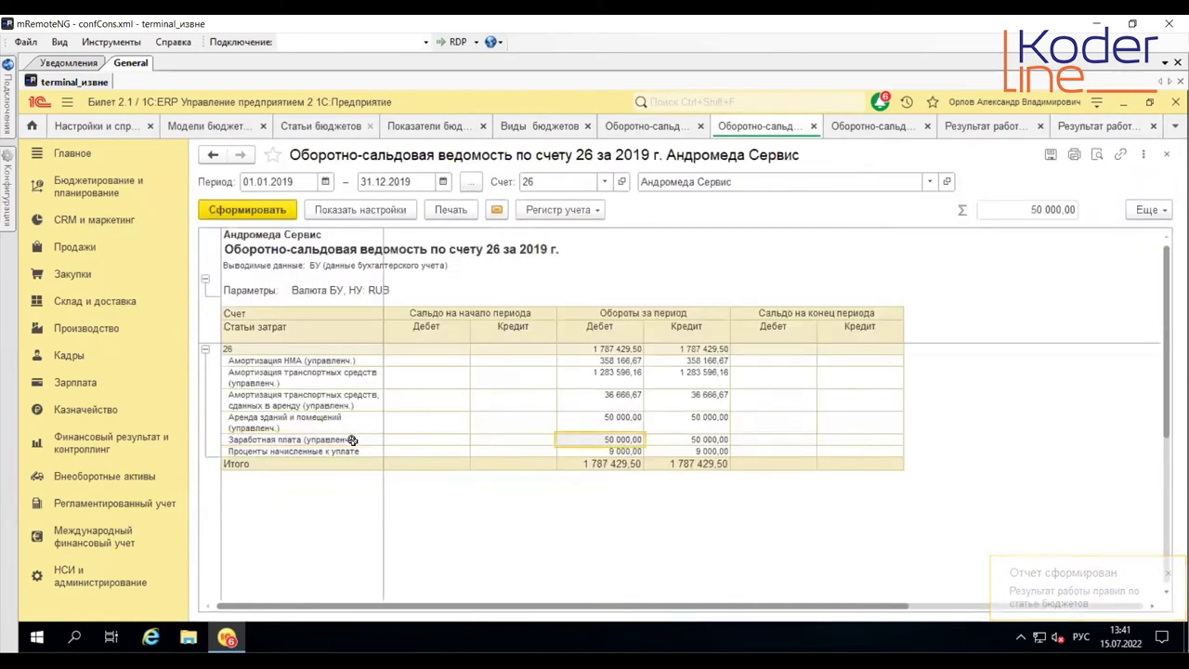
{"action": "left_click_drag", "start_coordinate": [286, 451], "coordinate": [730, 453]}
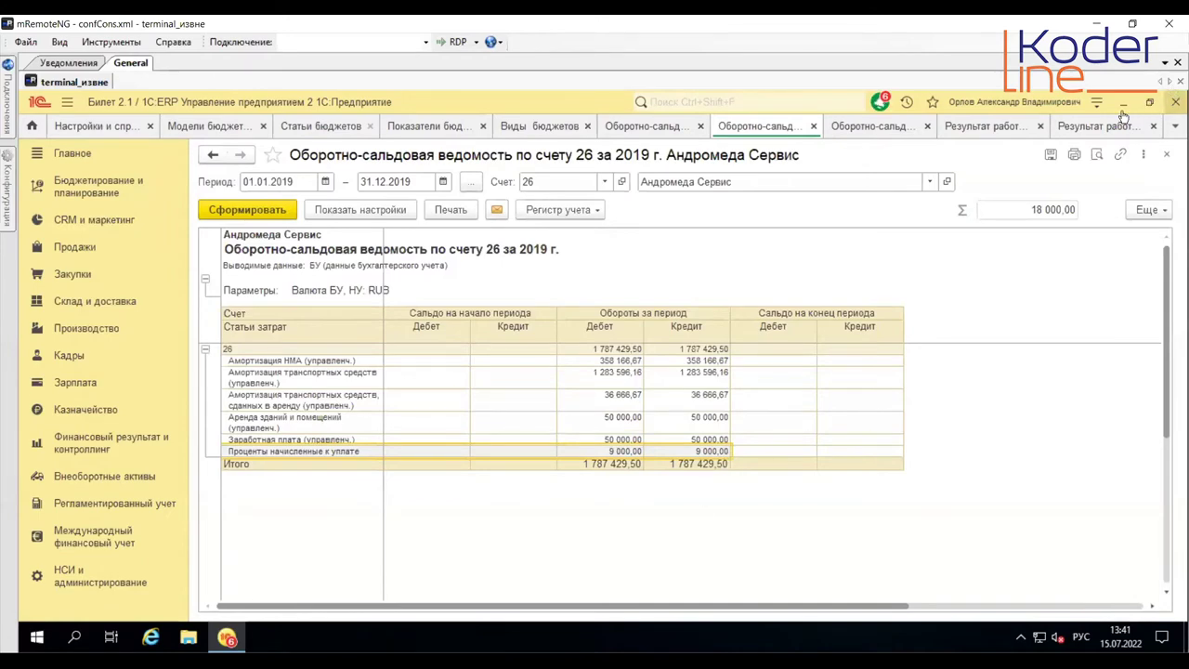
Step: Close the rule results reports for ФОТ and Аренда, and save and close the budget item ФОТ
{"action": "left_click", "coordinate": [1080, 127]}
{"action": "left_click", "coordinate": [1153, 127]}
{"action": "left_click", "coordinate": [1081, 128]}
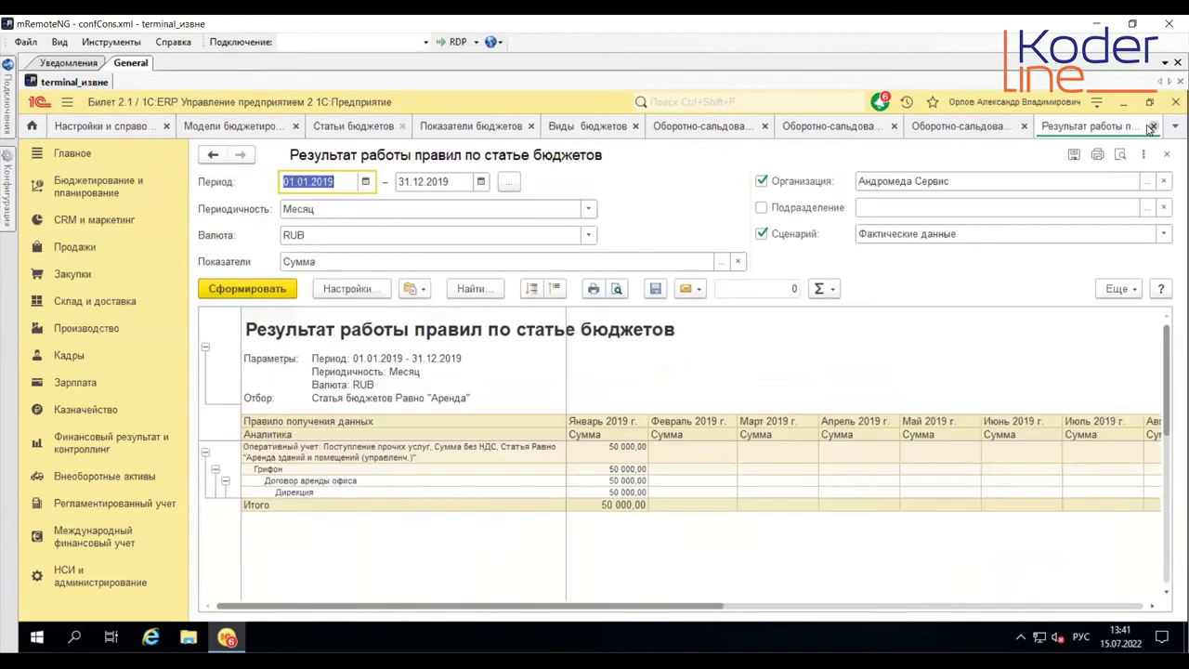
{"action": "left_click", "coordinate": [1152, 128]}
{"action": "left_click", "coordinate": [386, 126]}
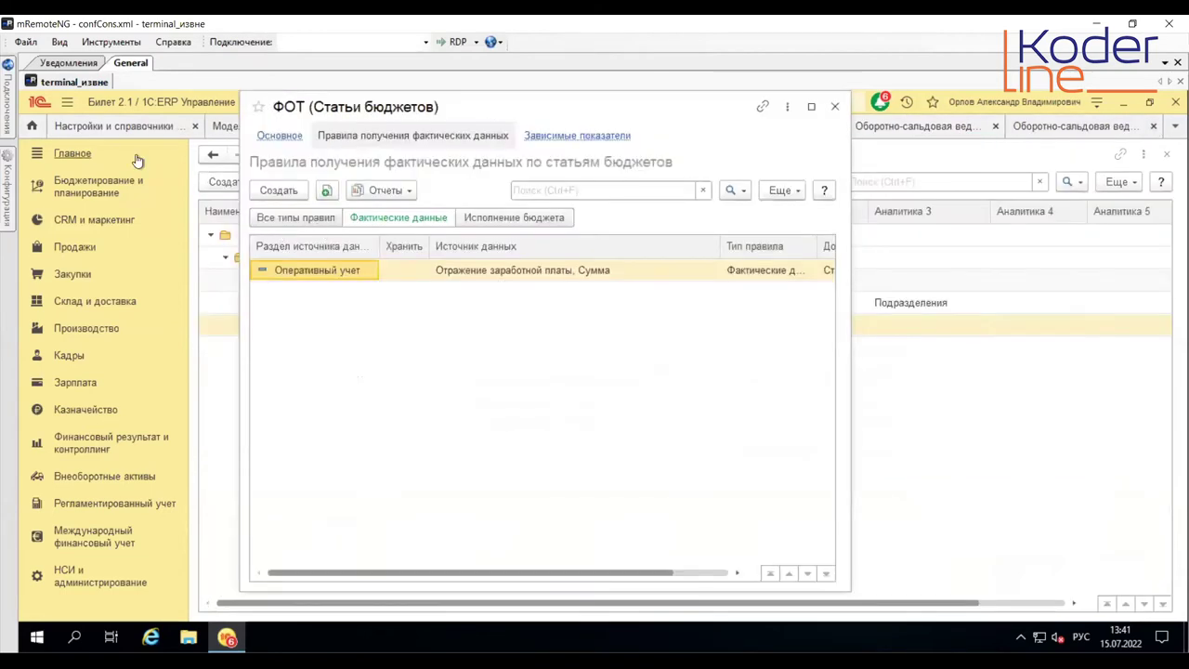
{"action": "left_click", "coordinate": [279, 136]}
{"action": "left_click", "coordinate": [307, 170]}
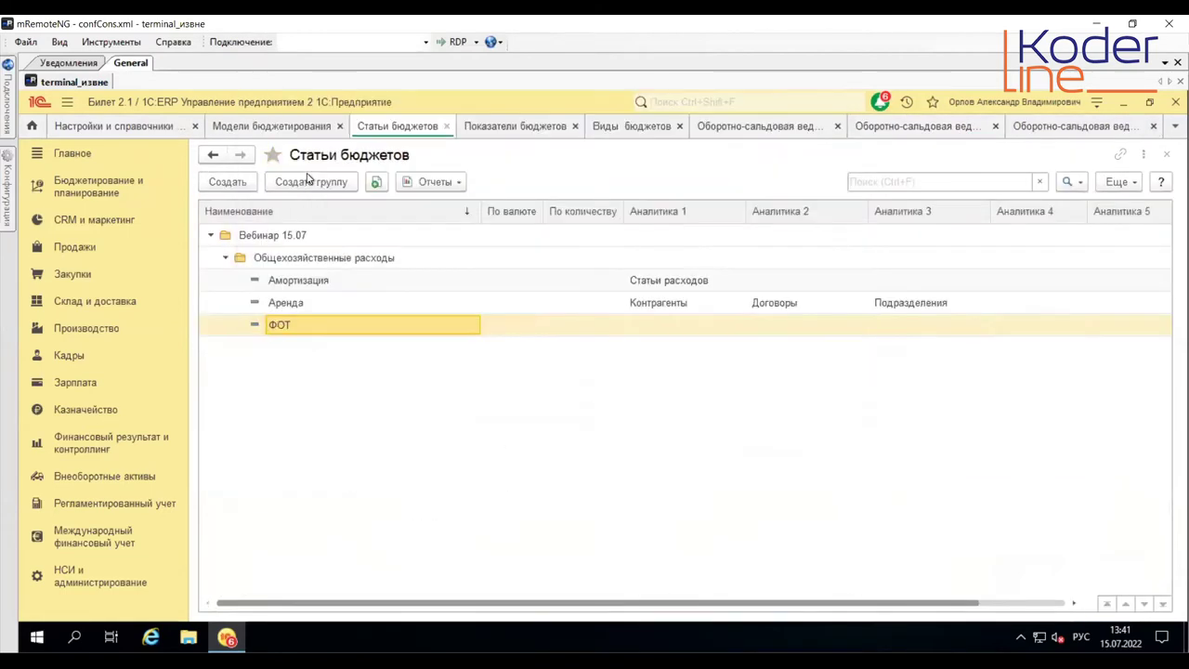
Step: Create a budget item group named Прочие доходы inside the group Вебинар 15.07 and save it
{"action": "left_click", "coordinate": [223, 259]}
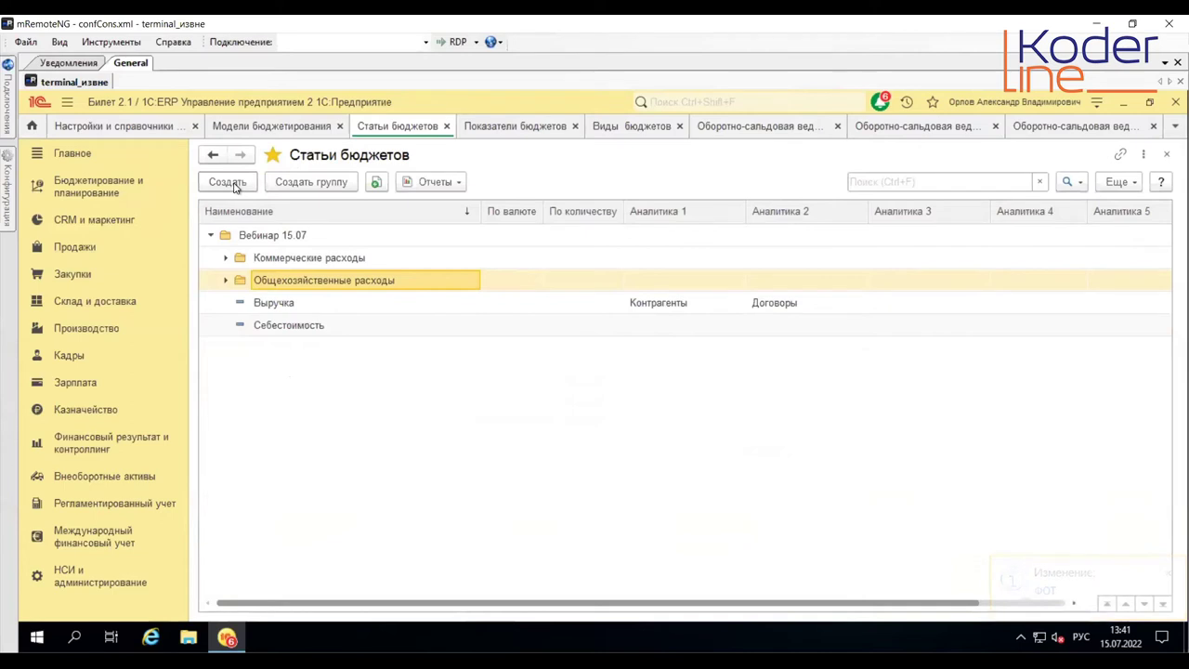
{"action": "left_click", "coordinate": [307, 182]}
{"action": "type", "text": "Прочие доходы"}
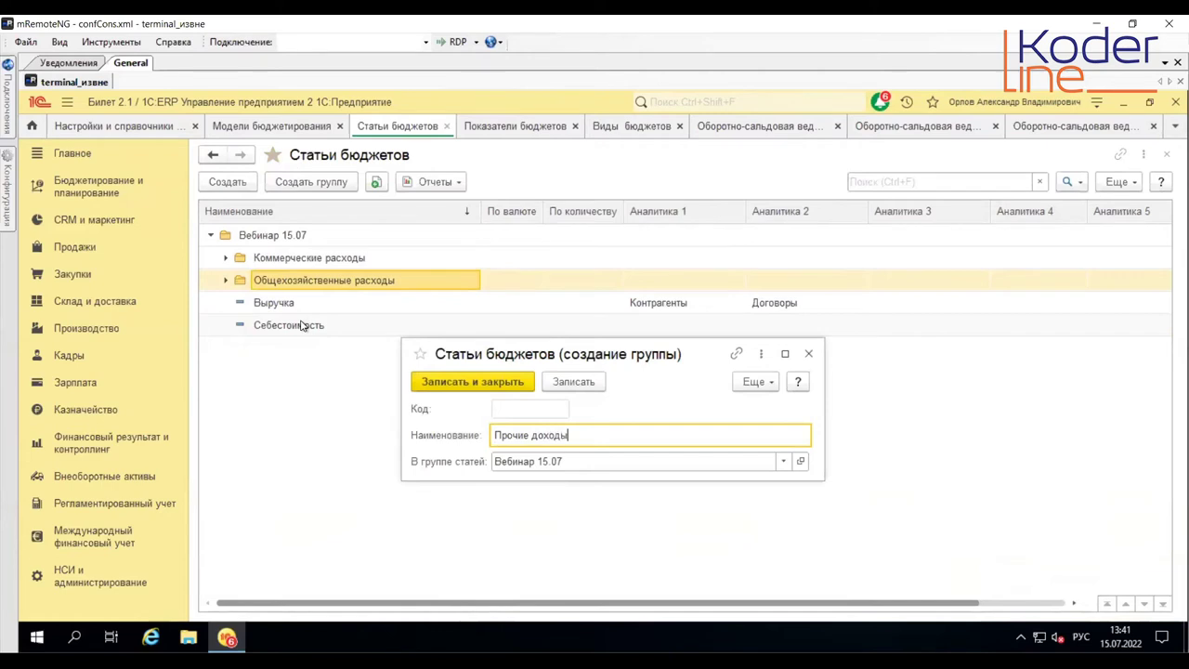
{"action": "key", "text": "ctrl+Return"}
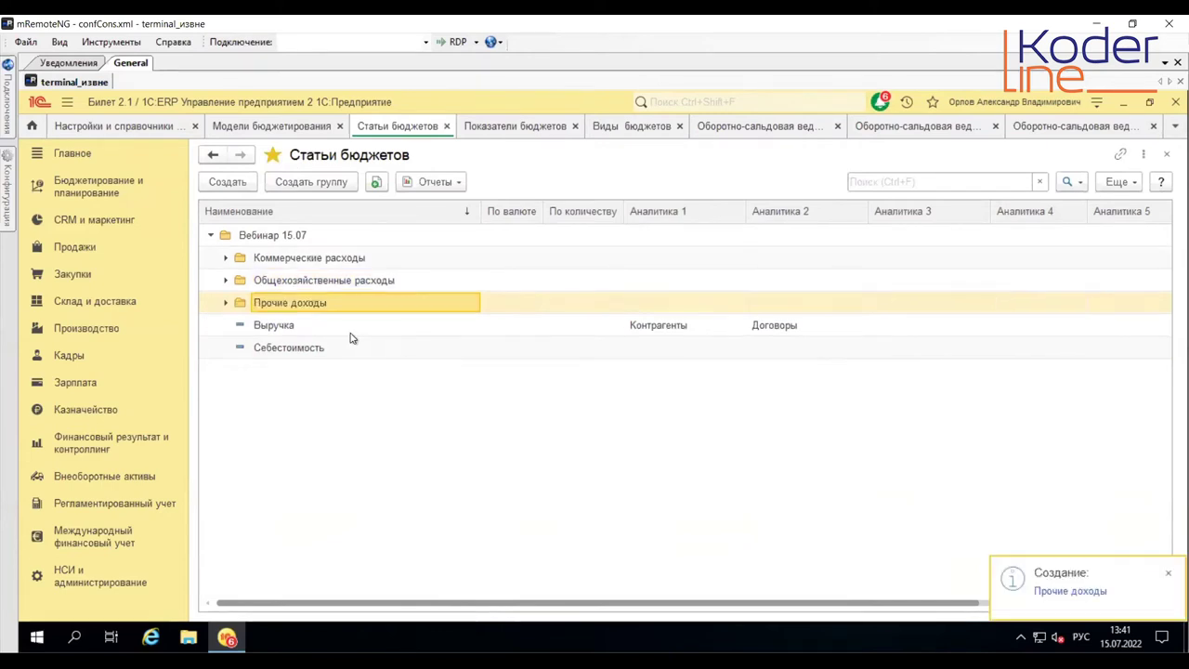
Step: Create a budget item named Проценты полученные in the group Прочие доходы, save it and open its actual-data rules
{"action": "double_click", "coordinate": [234, 306]}
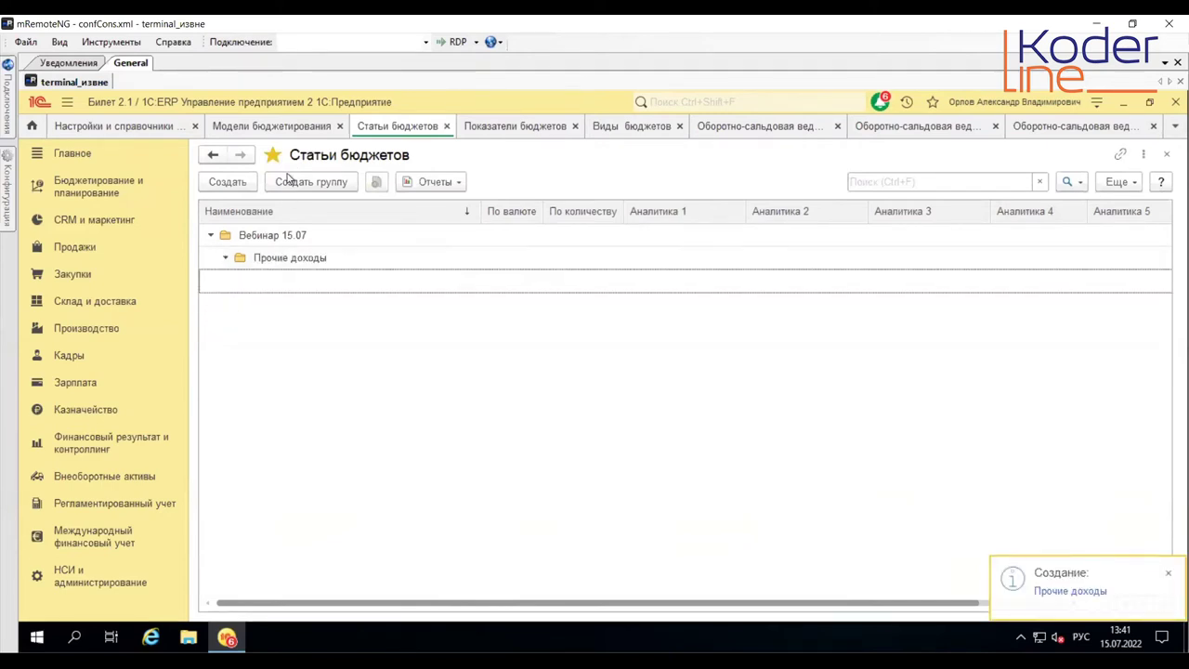
{"action": "left_click", "coordinate": [223, 185]}
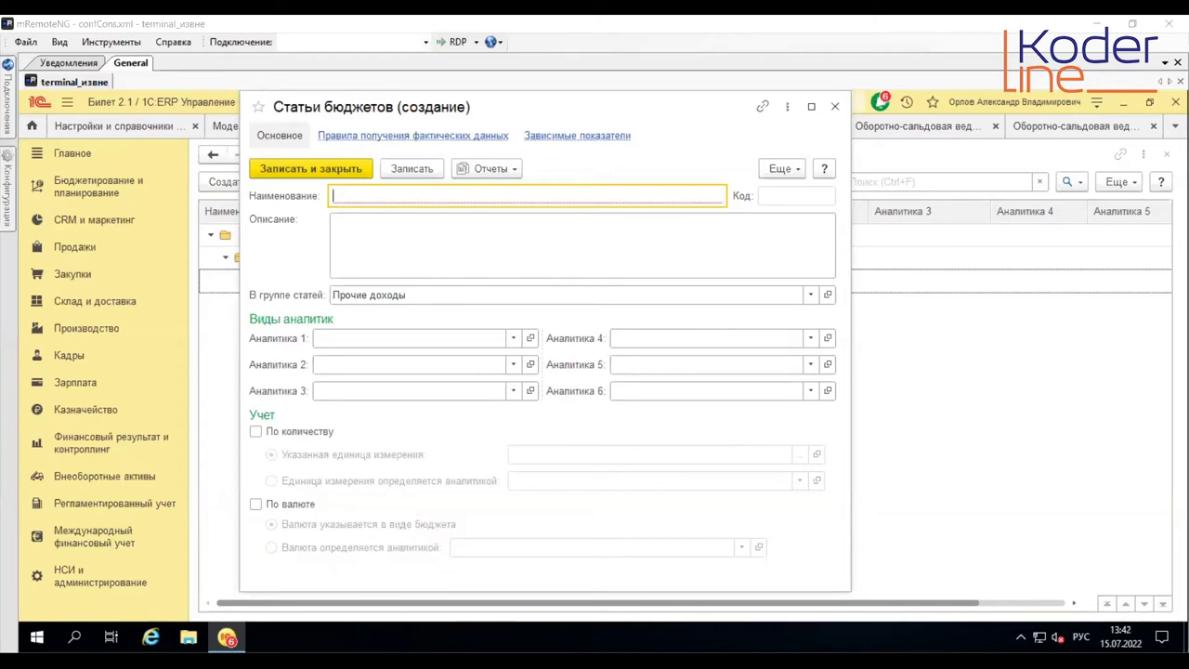
{"action": "type", "text": "Проценты полученные"}
{"action": "key", "text": "Tab"}
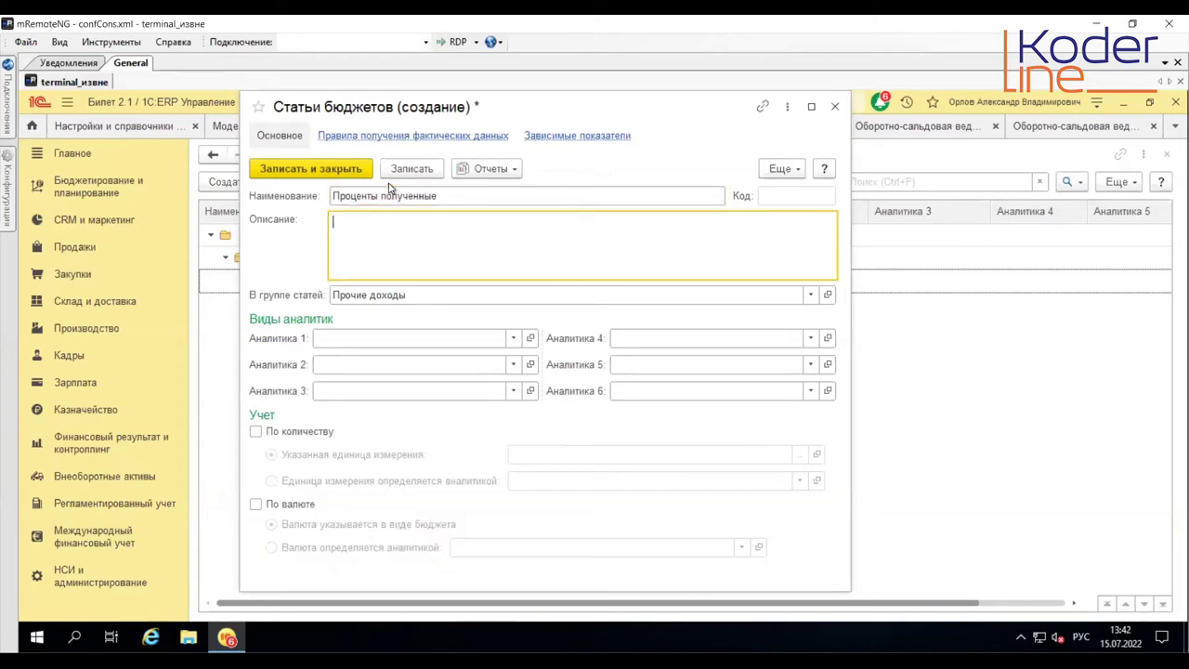
{"action": "left_click", "coordinate": [409, 168]}
{"action": "left_click", "coordinate": [433, 136]}
{"action": "left_click_drag", "start_coordinate": [641, 110], "coordinate": [515, 169]}
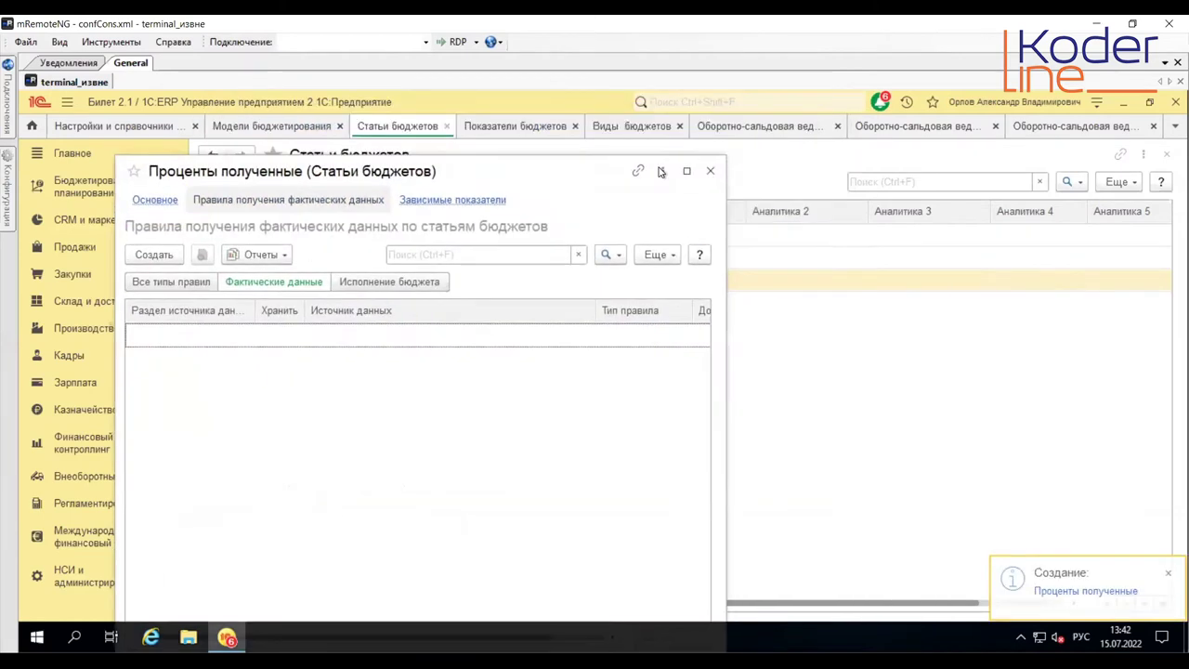
Step: Trace the credit turnover of Проценты полученные in the account 91 balance sheet through the account card to its source document
{"action": "left_click", "coordinate": [1078, 125]}
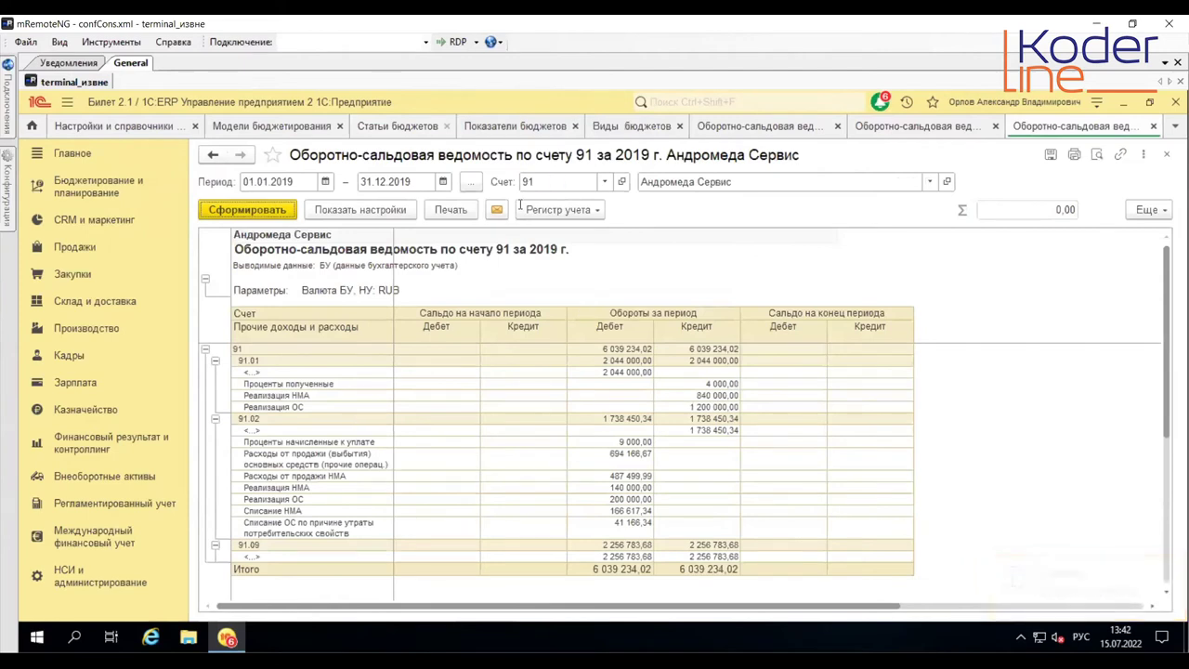
{"action": "left_click", "coordinate": [267, 362]}
{"action": "left_click_drag", "start_coordinate": [287, 382], "coordinate": [733, 381]}
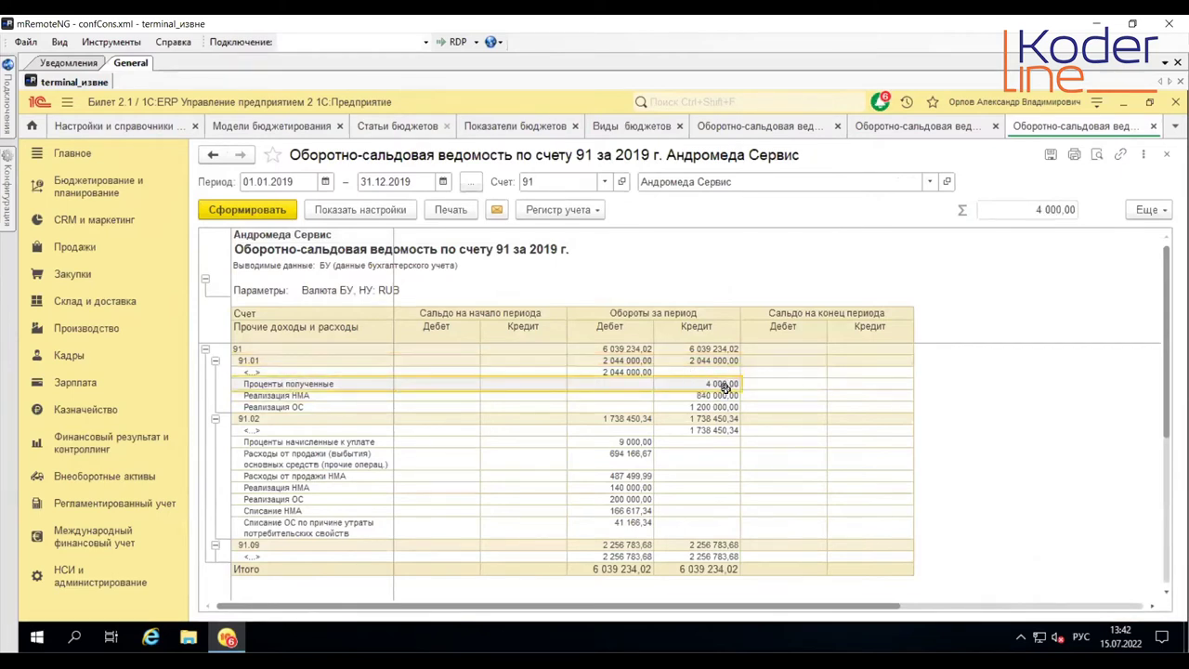
{"action": "left_click", "coordinate": [716, 384]}
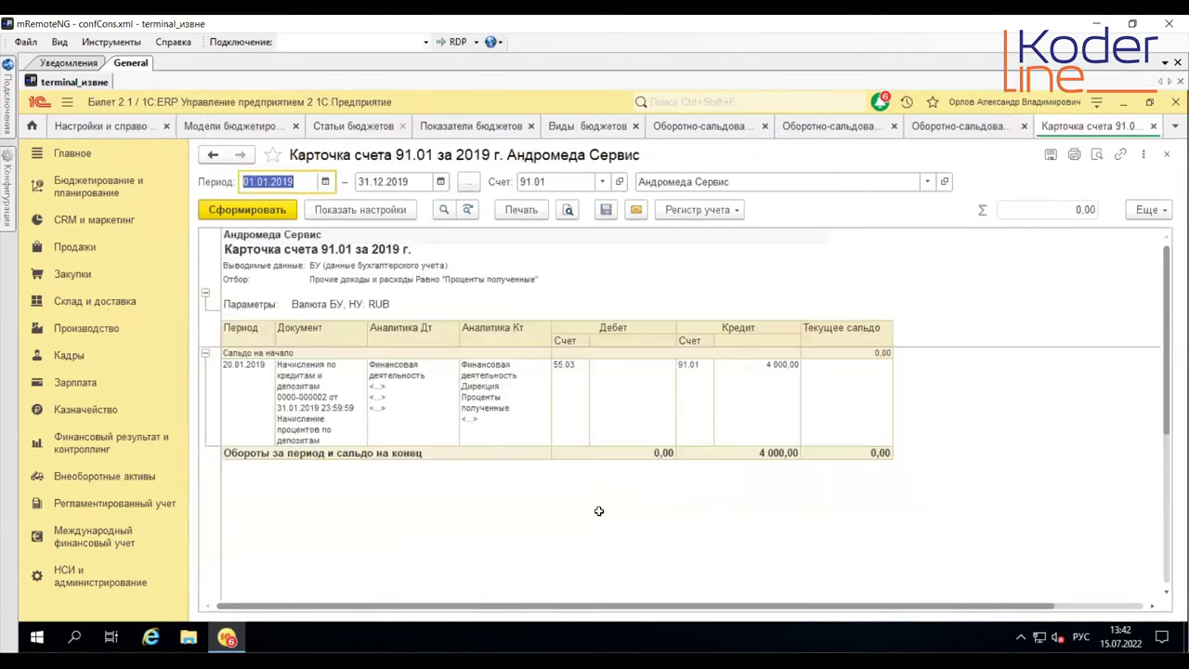
{"action": "left_click", "coordinate": [315, 397]}
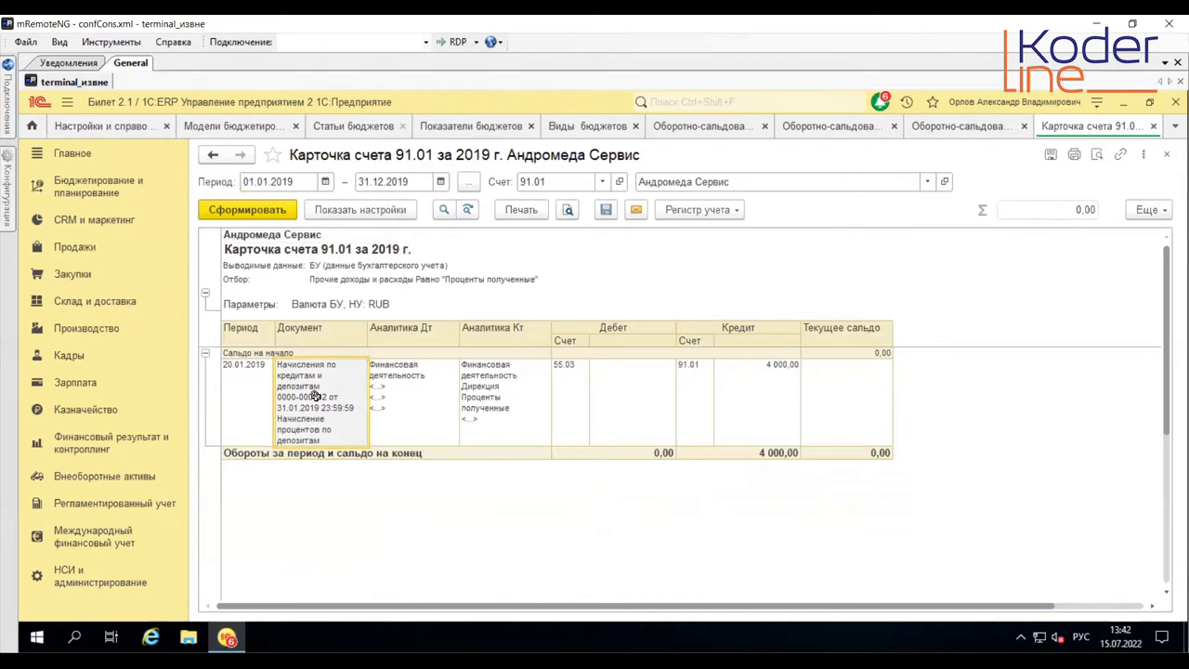
{"action": "double_click", "coordinate": [315, 397]}
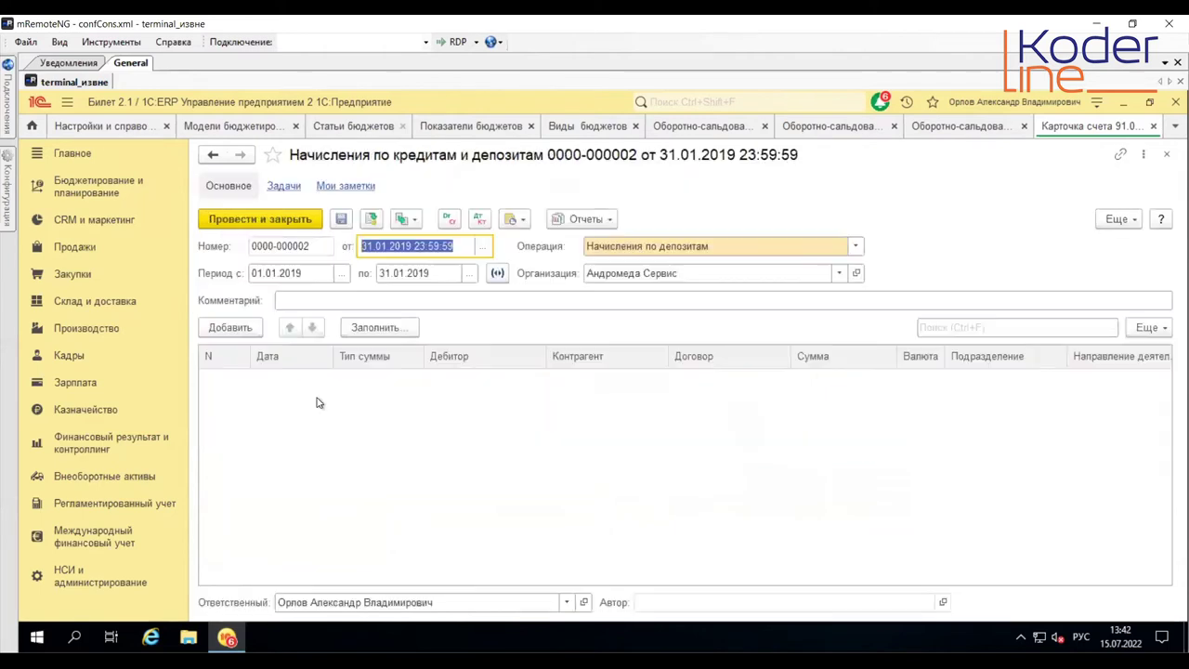
Step: Open the deposit accrual document's movements report, copy the business operation Начисления по депозитам and locate the field Статья доходов/расходов/активов/пассивов
{"action": "left_click", "coordinate": [585, 219]}
{"action": "left_click", "coordinate": [627, 242]}
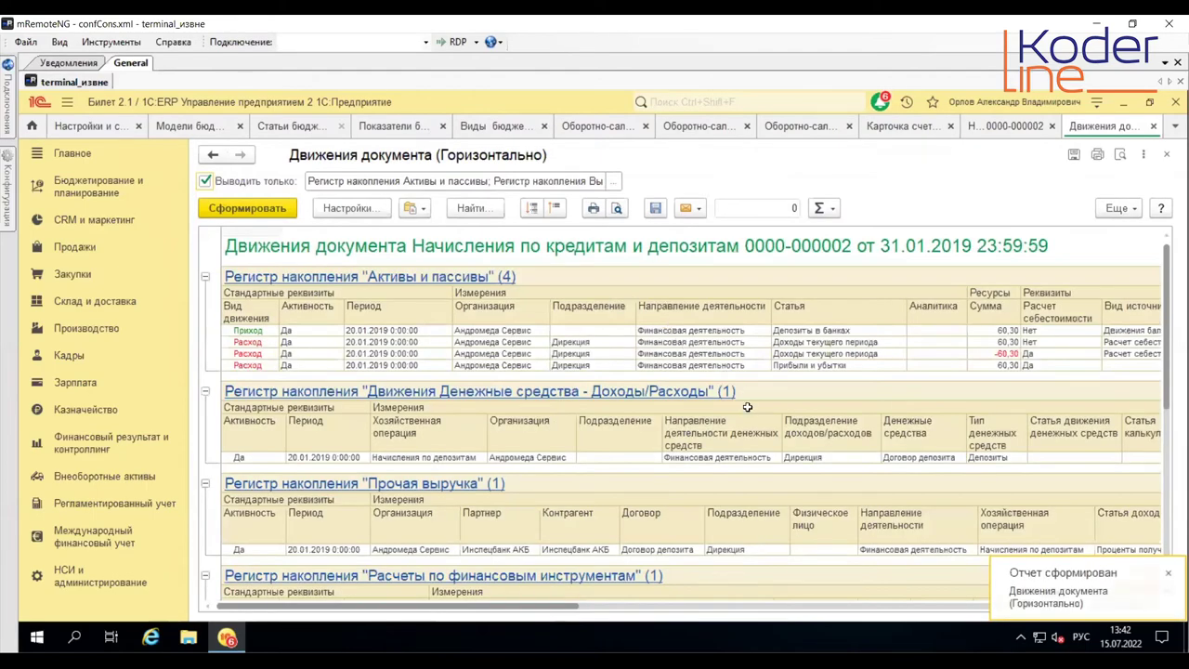
{"action": "scroll", "coordinate": [695, 561], "scroll_direction": "down", "scroll_amount": 3}
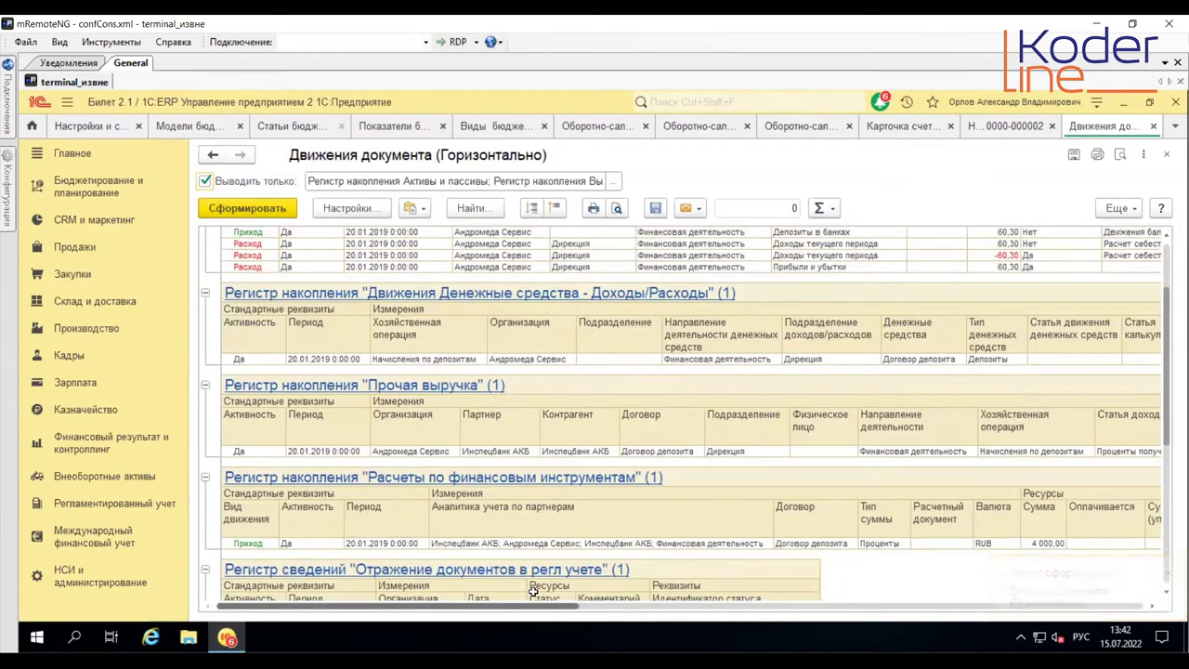
{"action": "scroll", "coordinate": [540, 578], "scroll_direction": "up", "scroll_amount": 2}
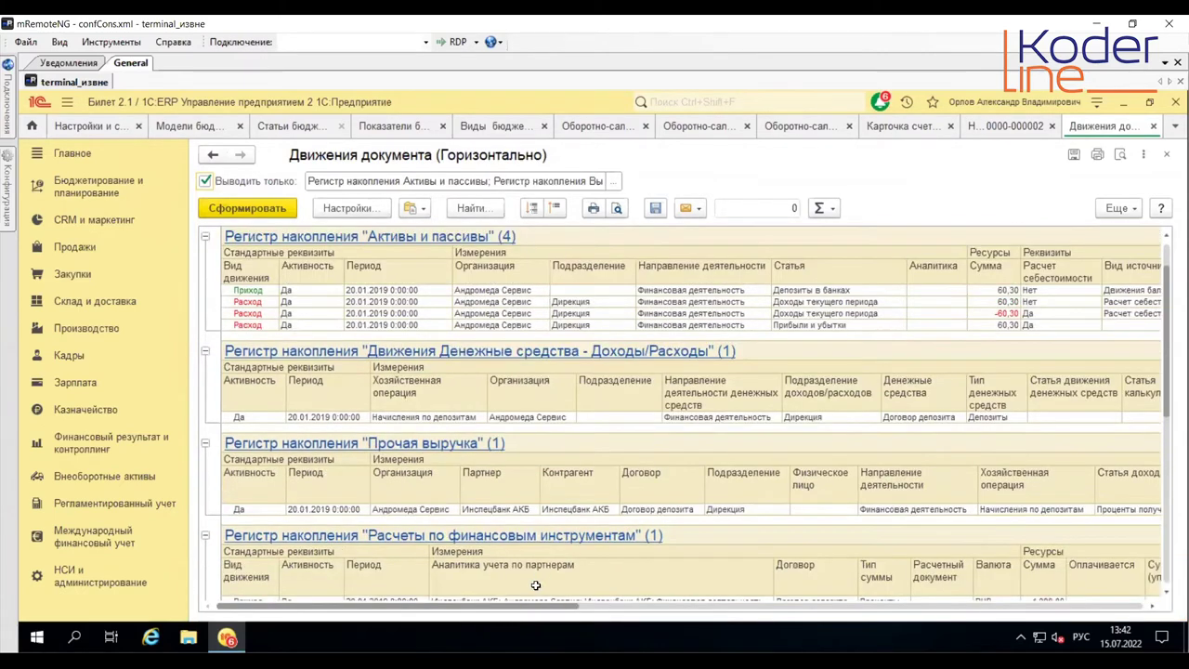
{"action": "left_click", "coordinate": [447, 418]}
{"action": "right_click", "coordinate": [447, 418]}
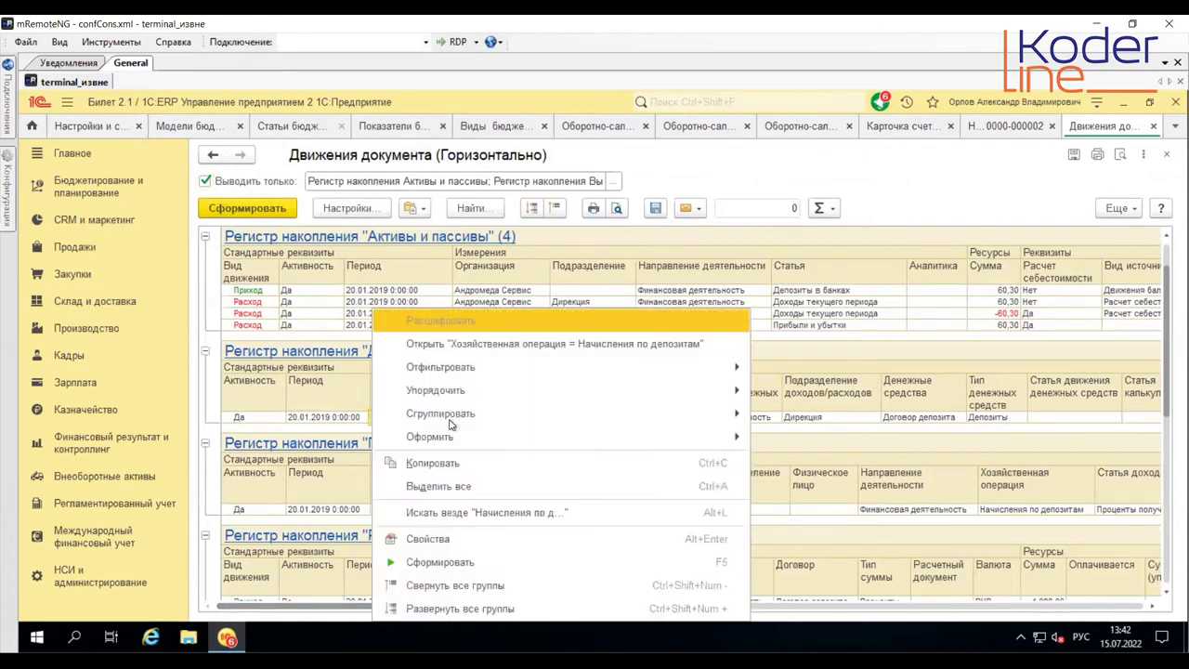
{"action": "left_click", "coordinate": [471, 463]}
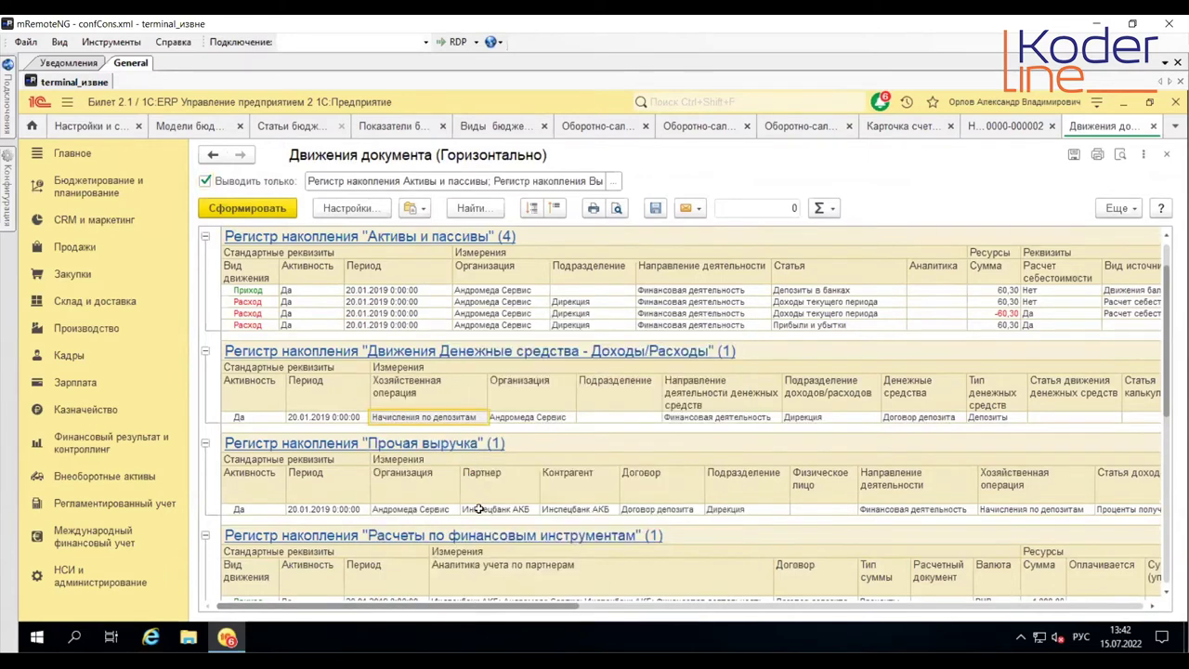
{"action": "left_click_drag", "start_coordinate": [564, 607], "coordinate": [842, 605]}
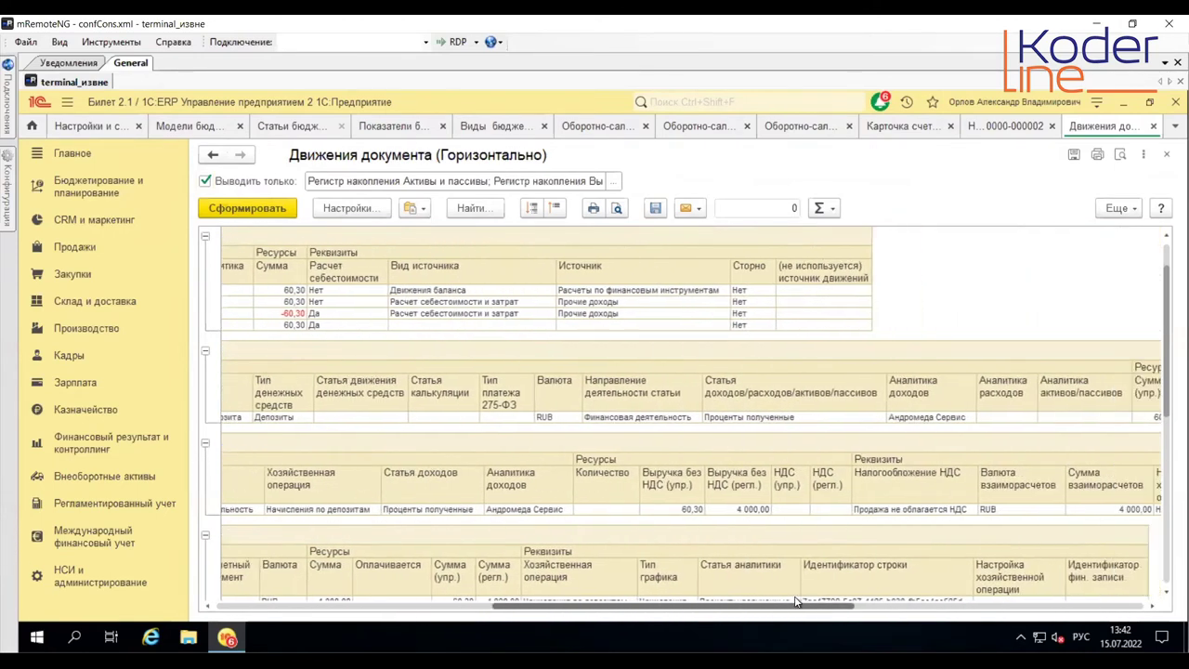
{"action": "left_click", "coordinate": [785, 383]}
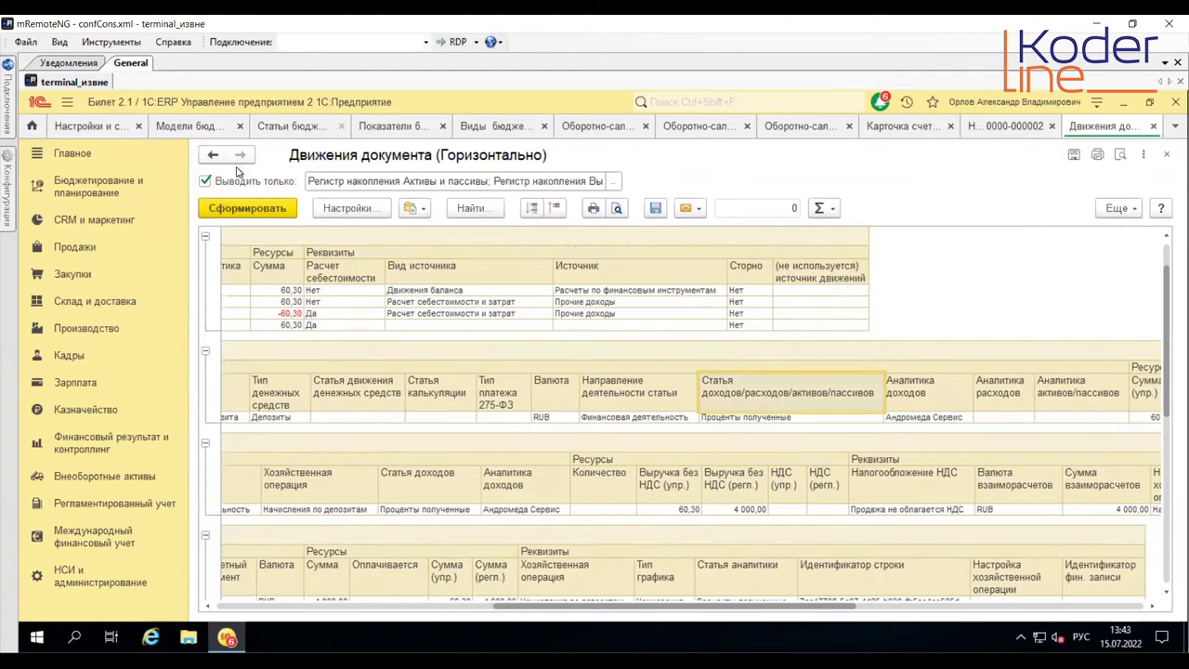
Step: Create an actual-data rule for Проценты полученные with the section Оперативный учет, the operation Начисления по депозитам and the amount source Сумма без НДС
{"action": "left_click", "coordinate": [291, 126]}
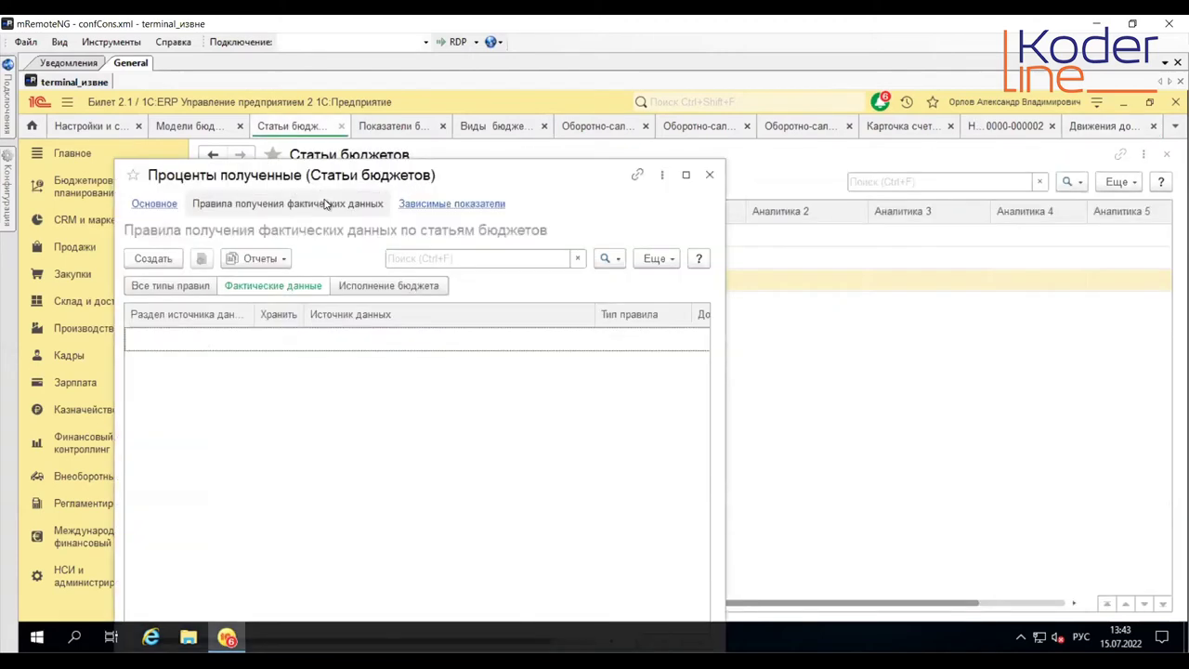
{"action": "left_click", "coordinate": [152, 258]}
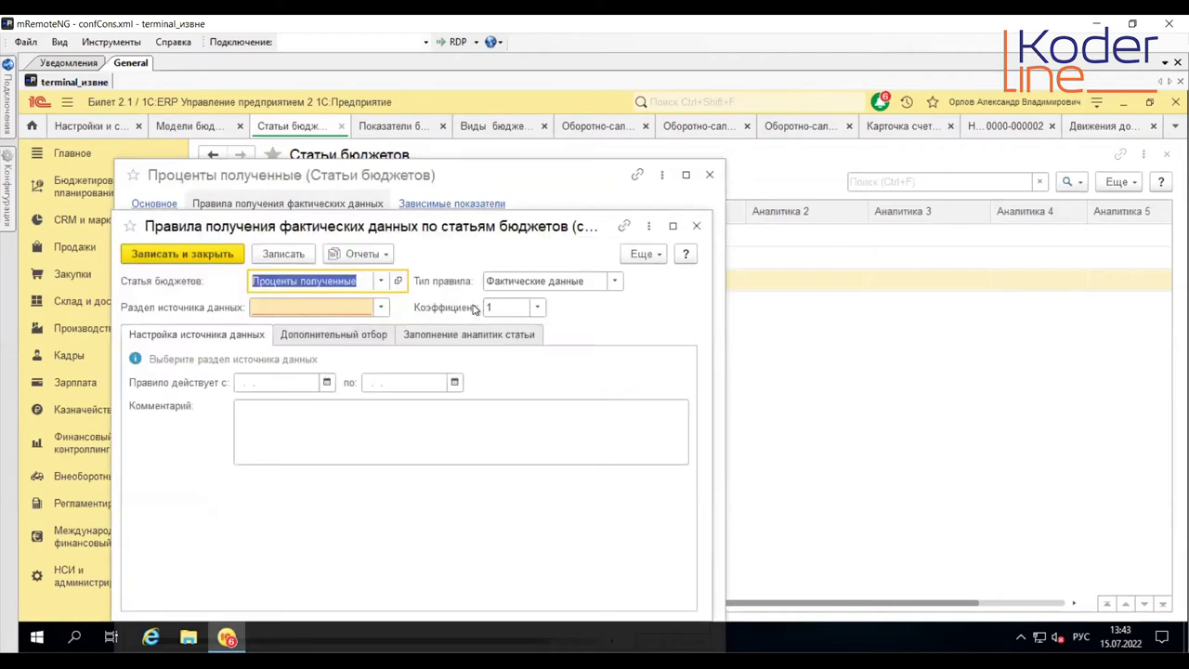
{"action": "left_click", "coordinate": [384, 310]}
{"action": "left_click", "coordinate": [345, 326]}
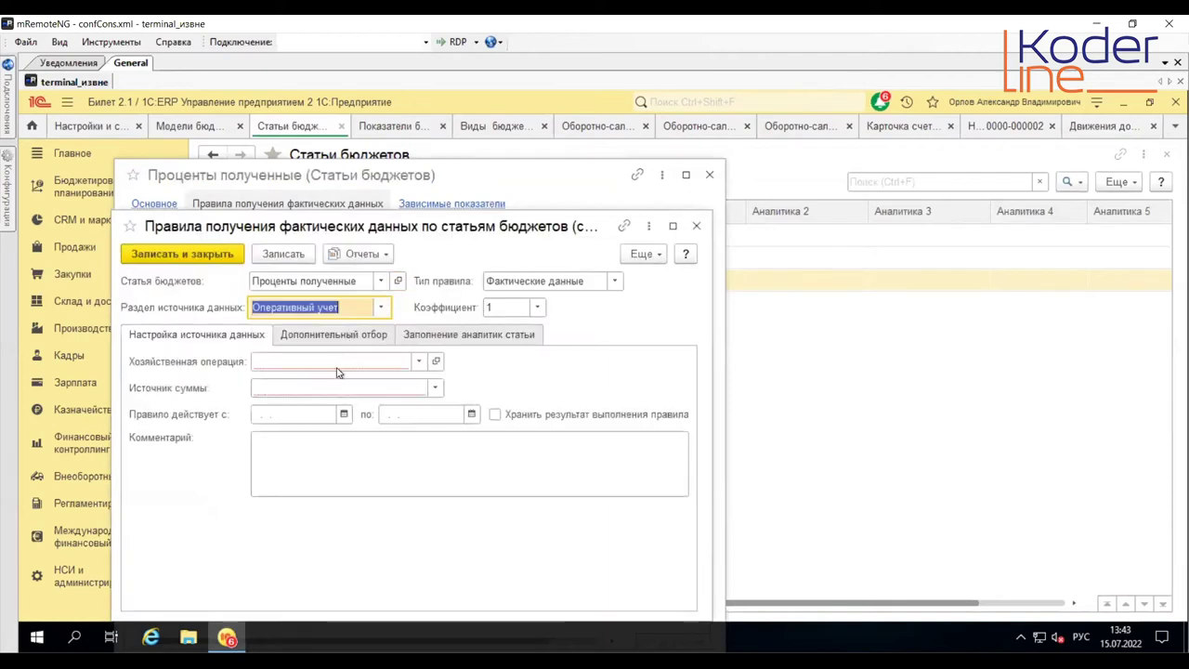
{"action": "left_click", "coordinate": [337, 363]}
{"action": "type", "text": "Начисления по депозитам"}
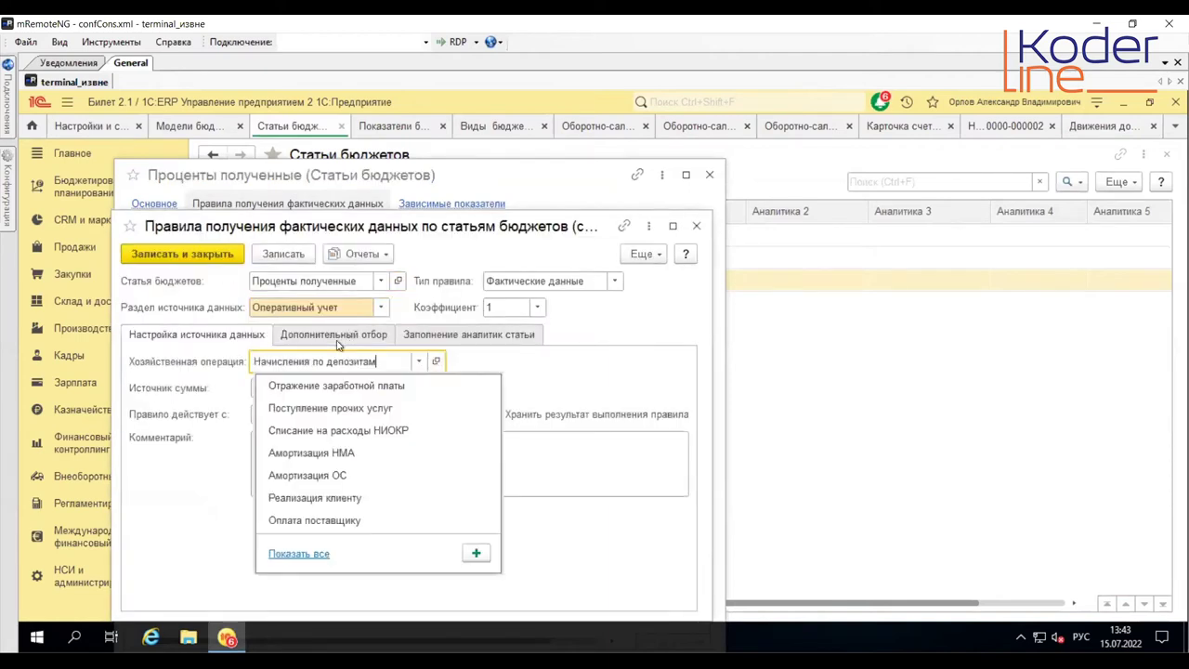
{"action": "key", "text": "Return"}
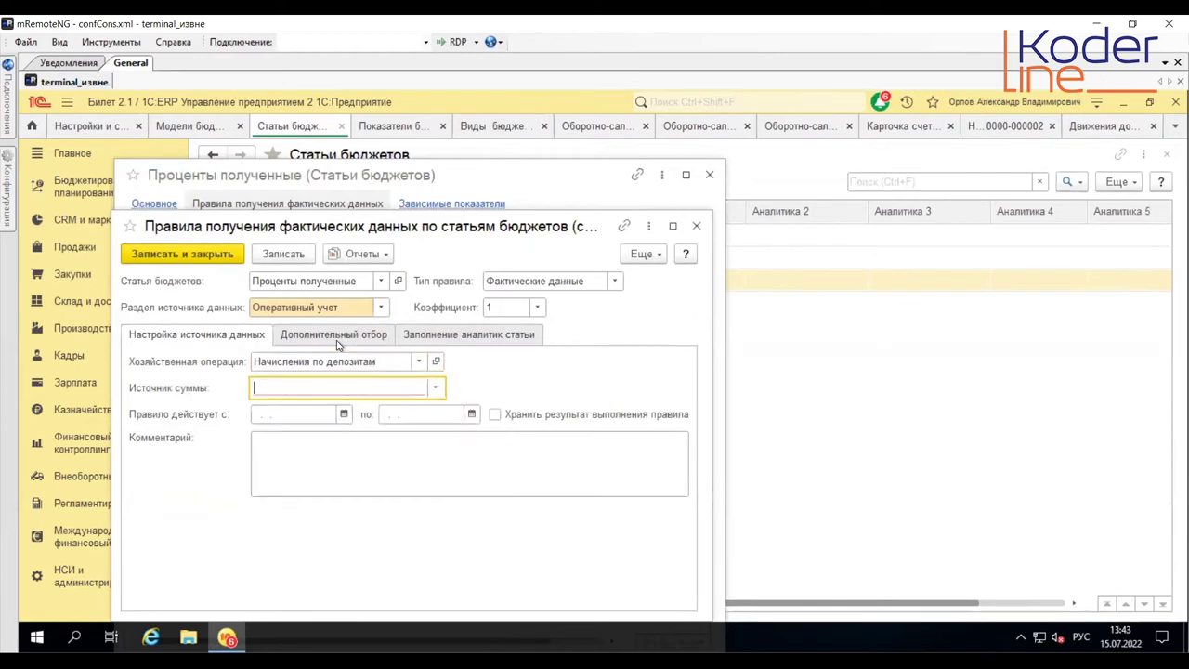
{"action": "left_click", "coordinate": [433, 388]}
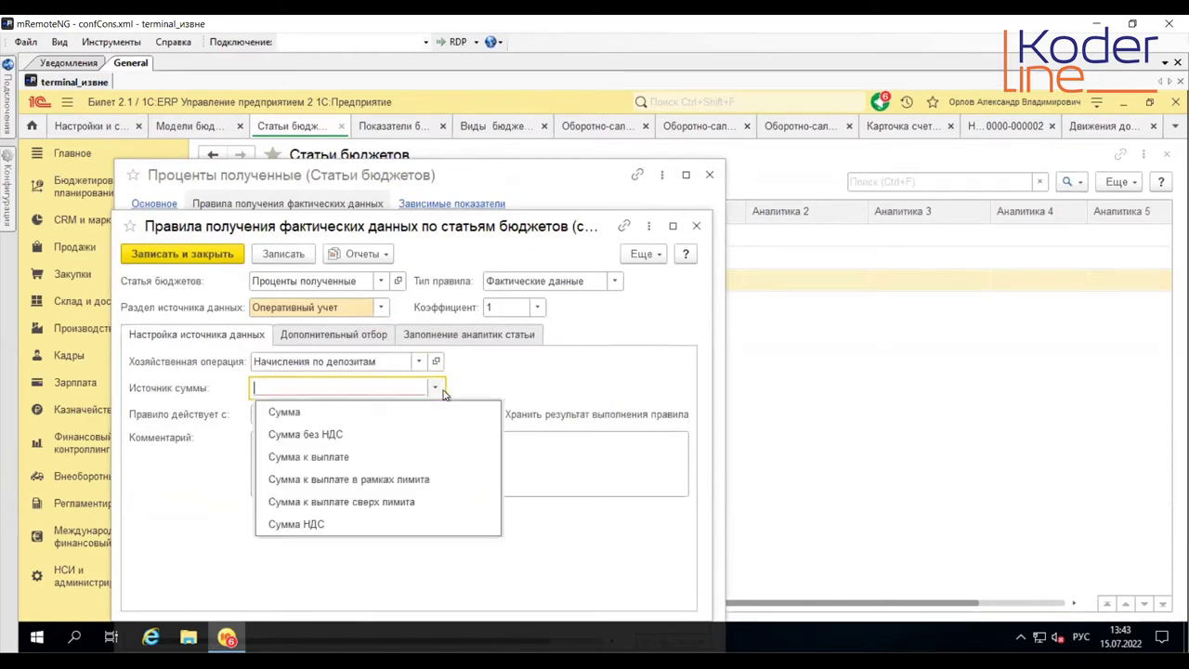
{"action": "left_click", "coordinate": [394, 435]}
Step: Add an additional filter to the rule: Статья доходов/расходов/активов/пассивов Равно the income item Проценты полученные
{"action": "left_click", "coordinate": [357, 335]}
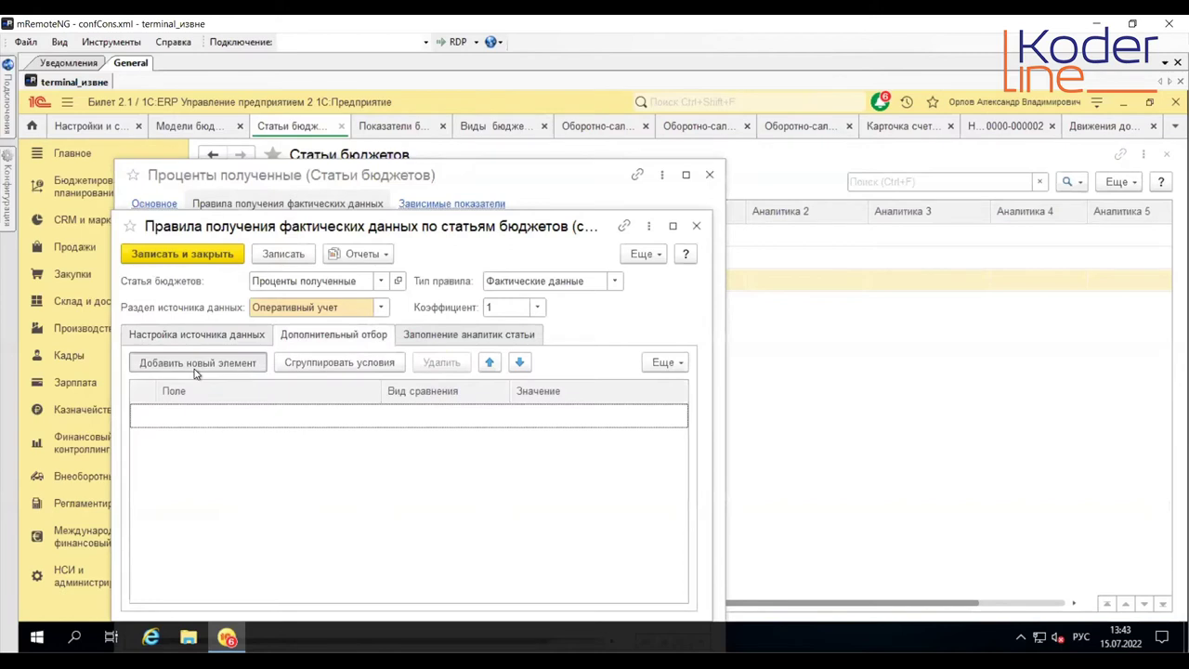
{"action": "left_click", "coordinate": [194, 364]}
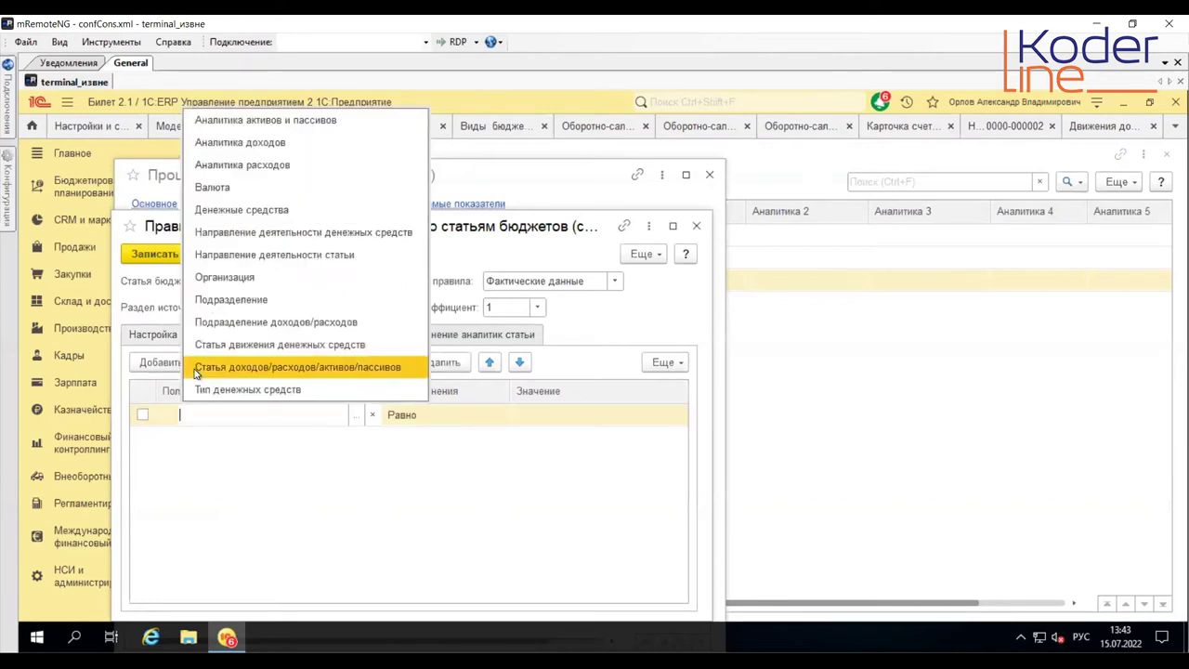
{"action": "left_click", "coordinate": [239, 368]}
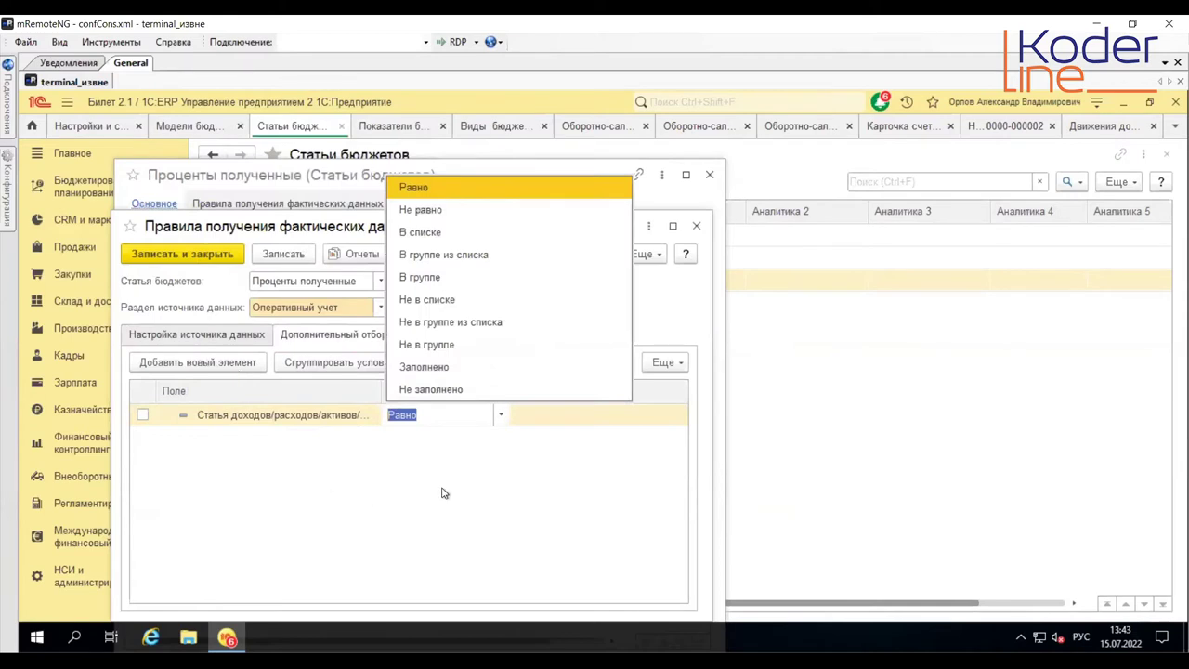
{"action": "key", "text": "Escape"}
{"action": "left_click", "coordinate": [560, 423]}
{"action": "left_click", "coordinate": [679, 416]}
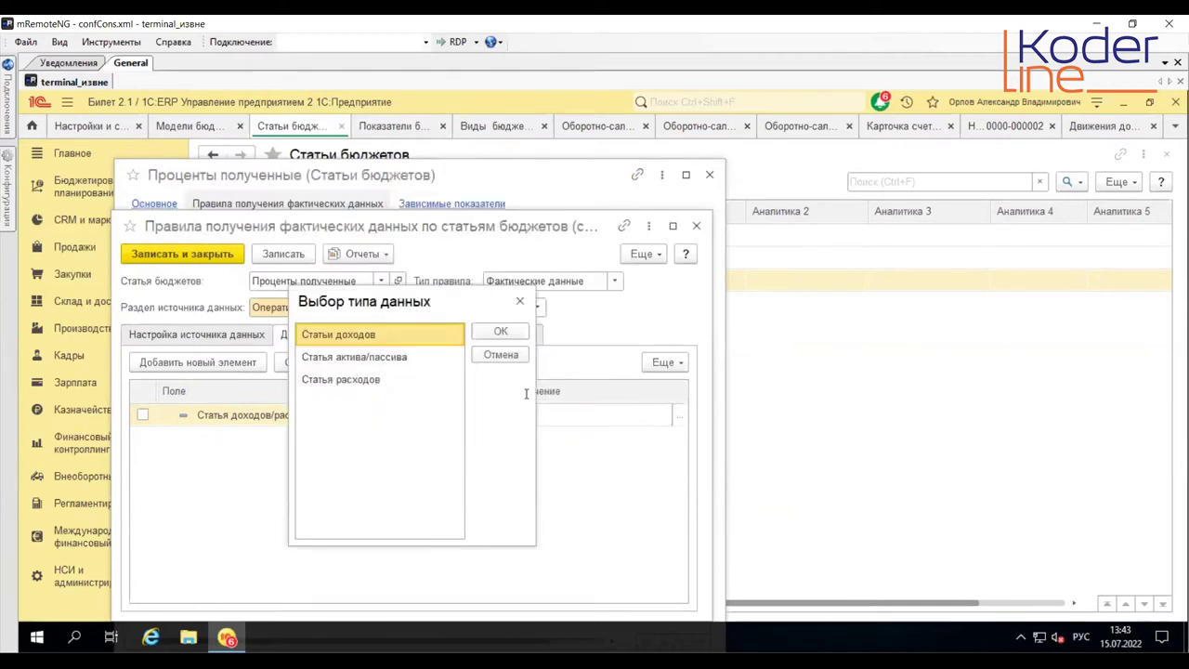
{"action": "left_click", "coordinate": [510, 332]}
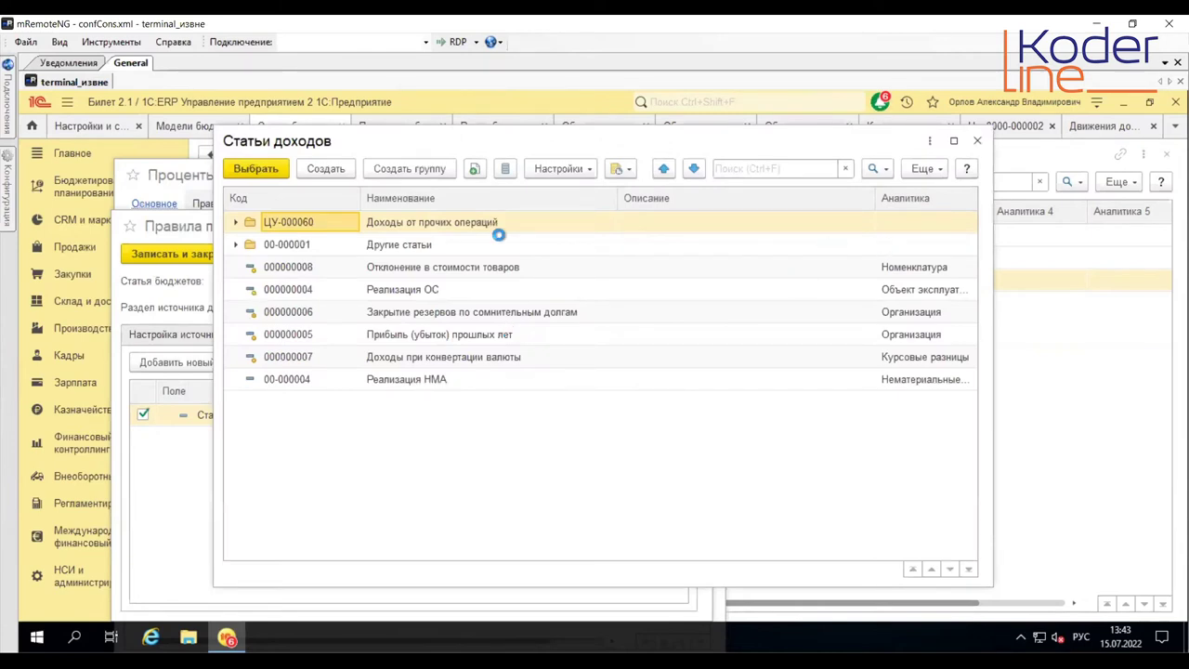
{"action": "left_click", "coordinate": [743, 169]}
{"action": "type", "text": "процен"}
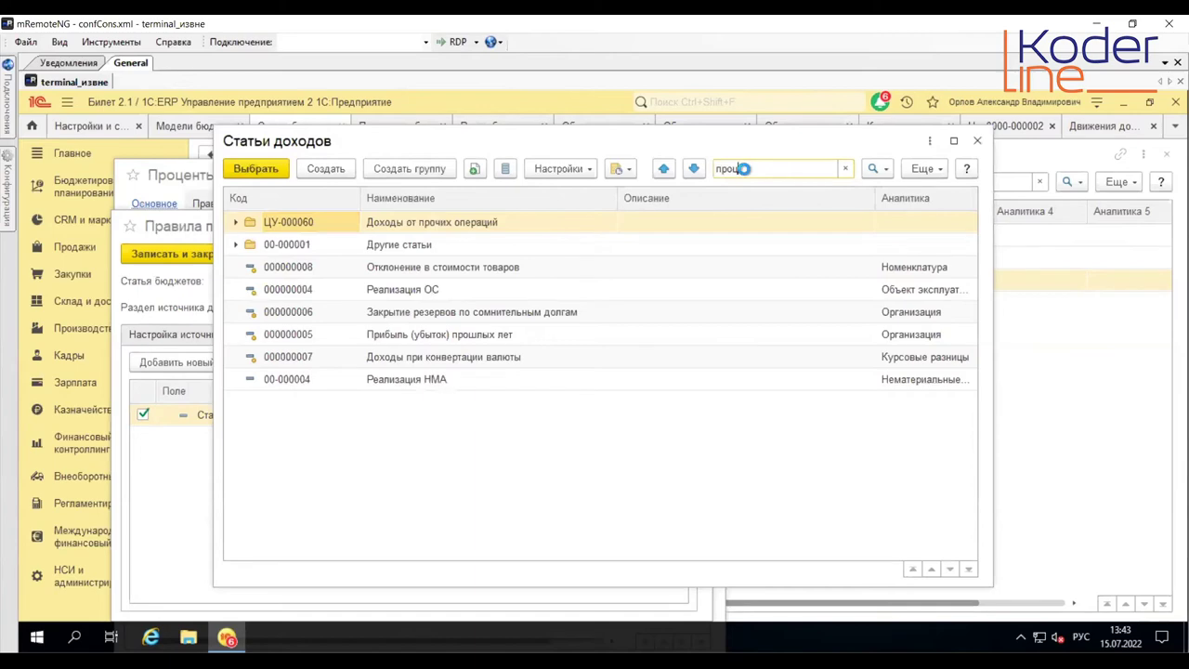
{"action": "type", "text": "ты"}
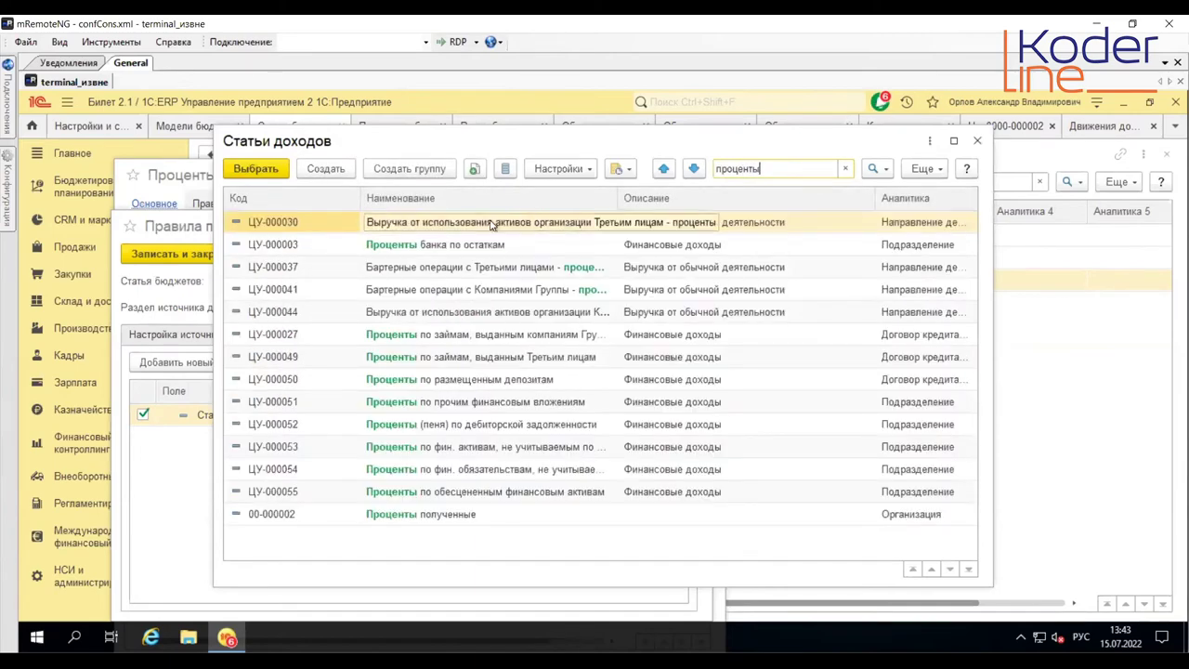
{"action": "double_click", "coordinate": [479, 513]}
Step: Save the rule and check it in the report Результат работы правил for Проценты полученные, closing the report when done
{"action": "left_click", "coordinate": [296, 256]}
{"action": "left_click", "coordinate": [360, 254]}
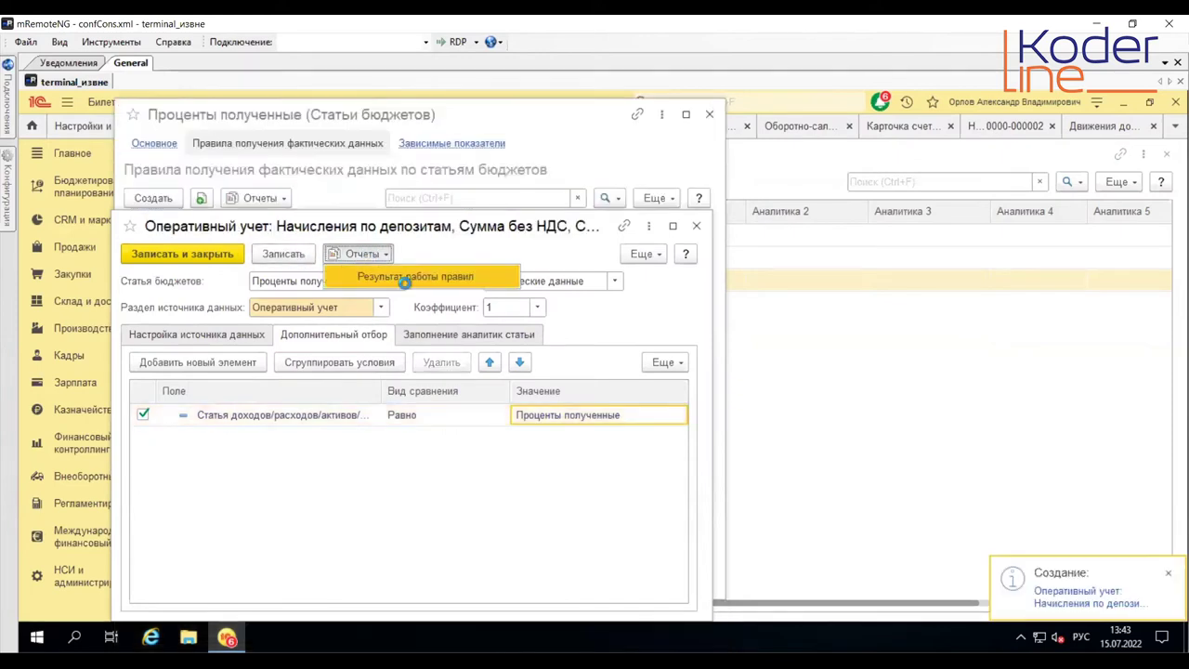
{"action": "left_click", "coordinate": [403, 278]}
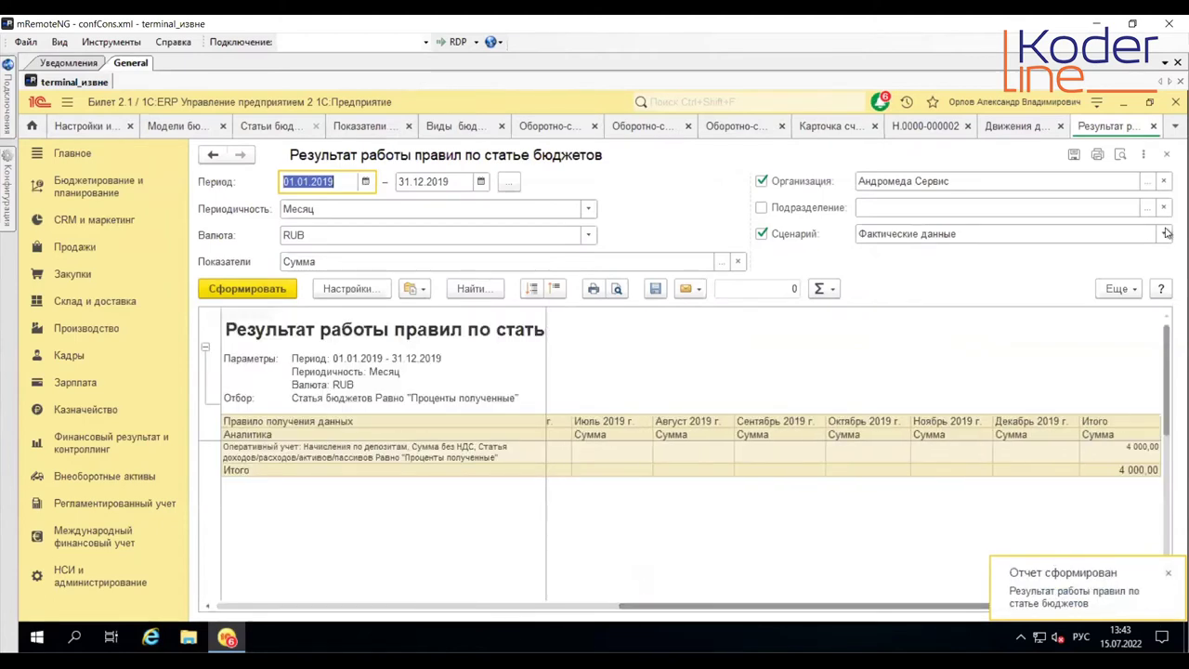
{"action": "left_click", "coordinate": [1154, 126]}
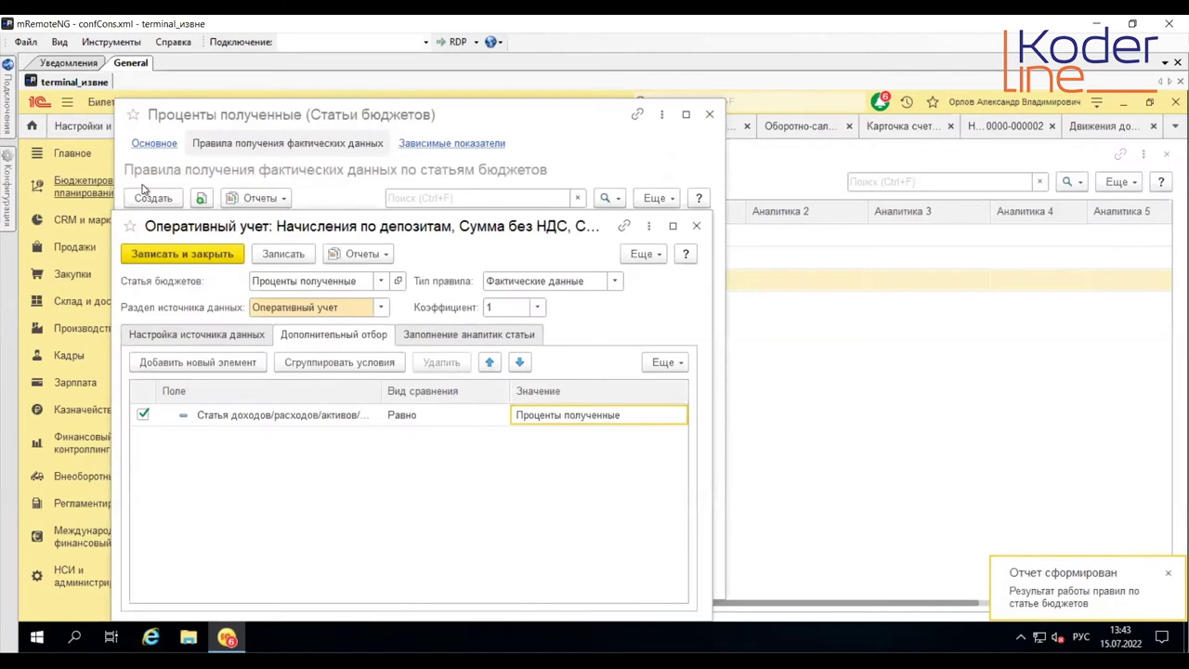
Step: Save and close both the deposit accrual rule and the budget item Проценты полученные
{"action": "left_click", "coordinate": [195, 248]}
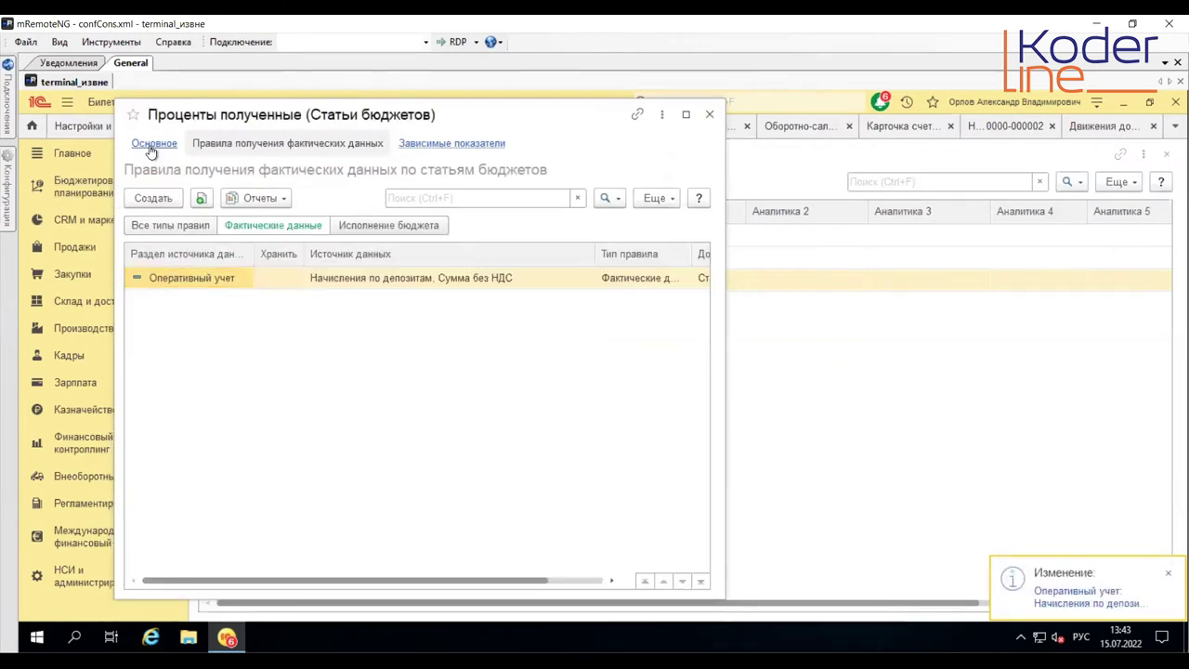
{"action": "left_click", "coordinate": [153, 145]}
{"action": "left_click", "coordinate": [179, 177]}
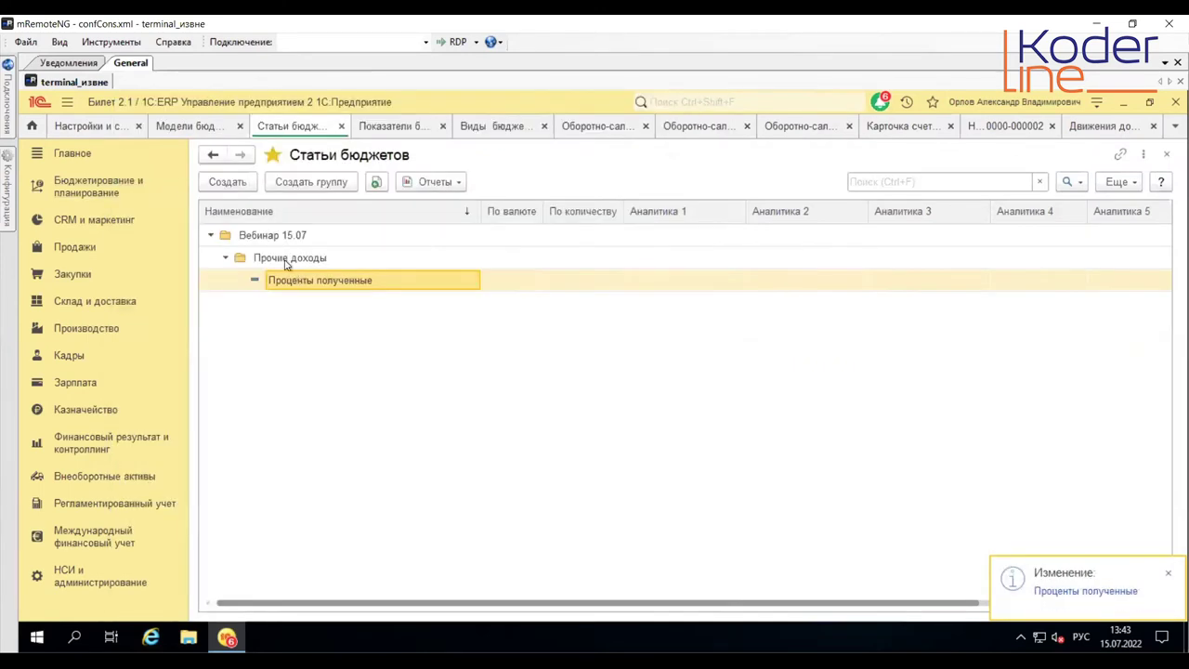
Step: Create a budget item named Реализация ОС и НМА in the group Прочие доходы, save it and open its actual-data rules
{"action": "left_click", "coordinate": [228, 181]}
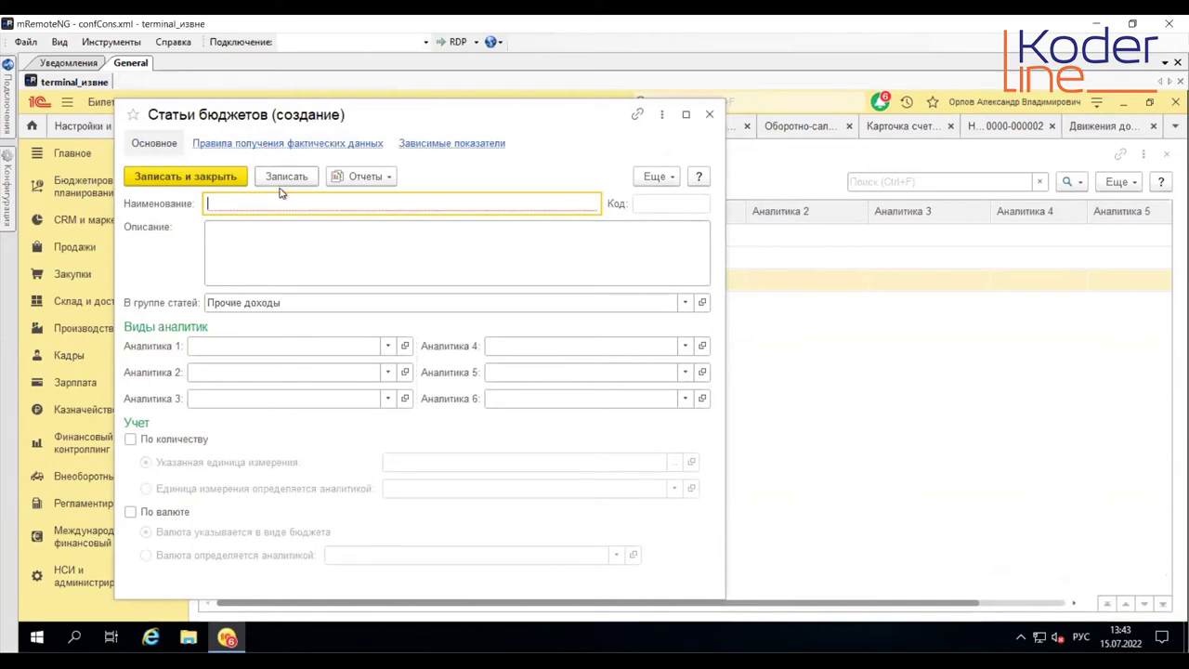
{"action": "type", "text": "Реализация ОС и НМА"}
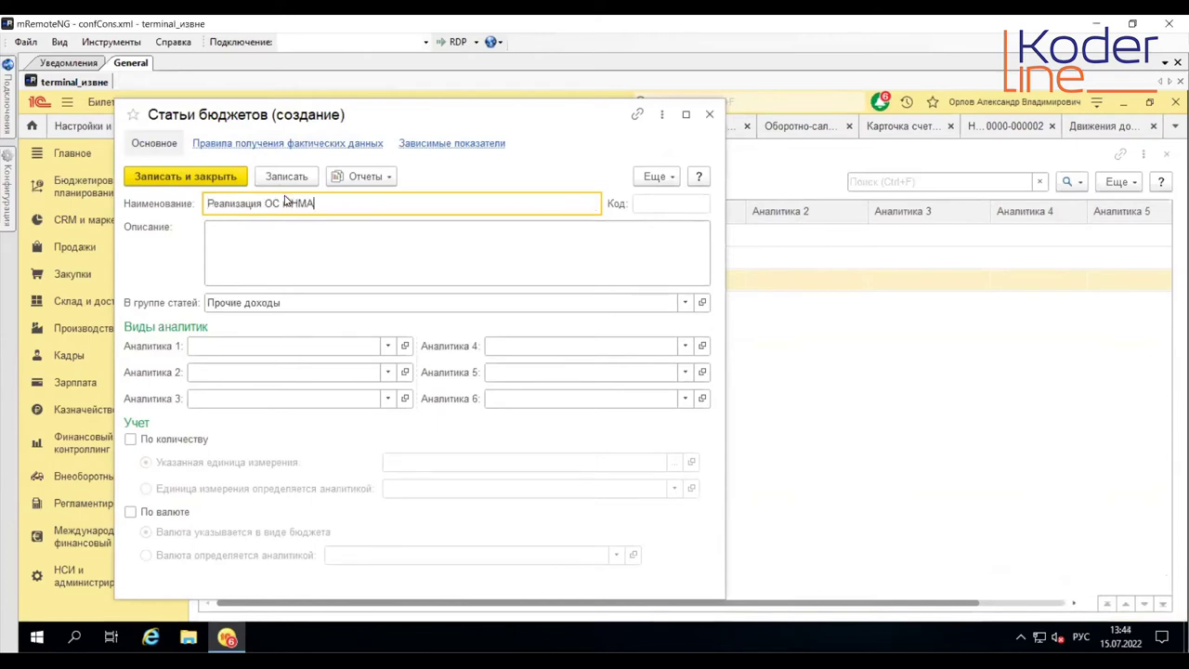
{"action": "left_click", "coordinate": [288, 176]}
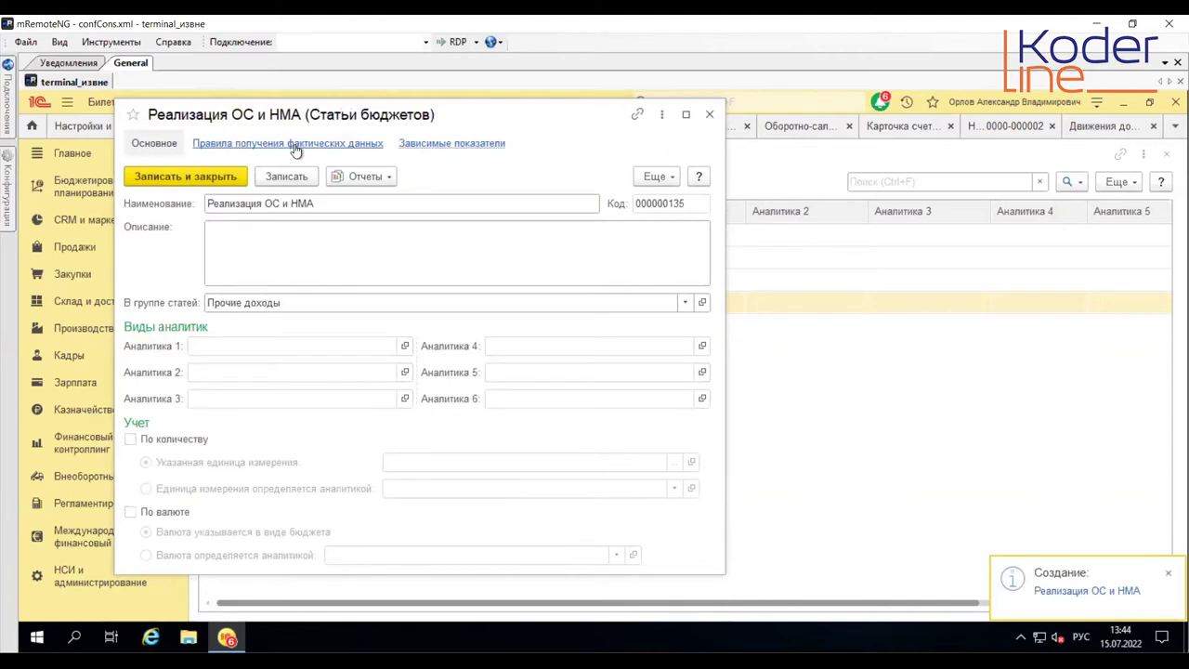
{"action": "left_click", "coordinate": [296, 144]}
Step: Start a new actual-data rule for Реализация ОС и НМА with the data source section Оперативный учет
{"action": "left_click", "coordinate": [156, 198]}
{"action": "left_click", "coordinate": [386, 309]}
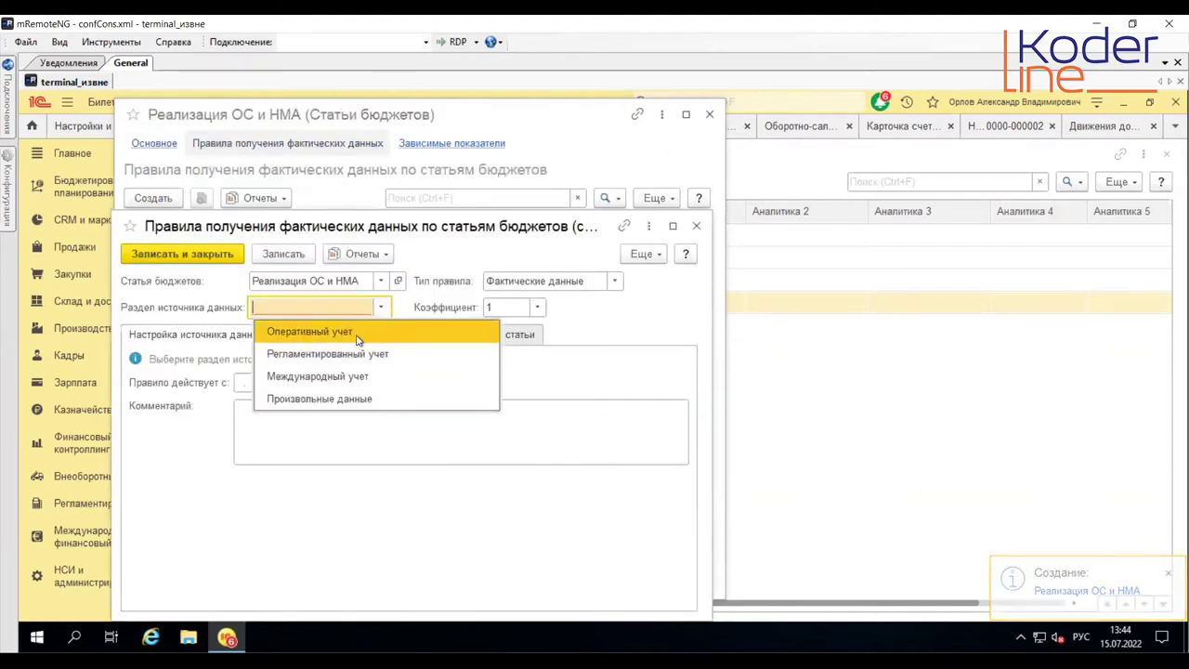
{"action": "left_click", "coordinate": [357, 340]}
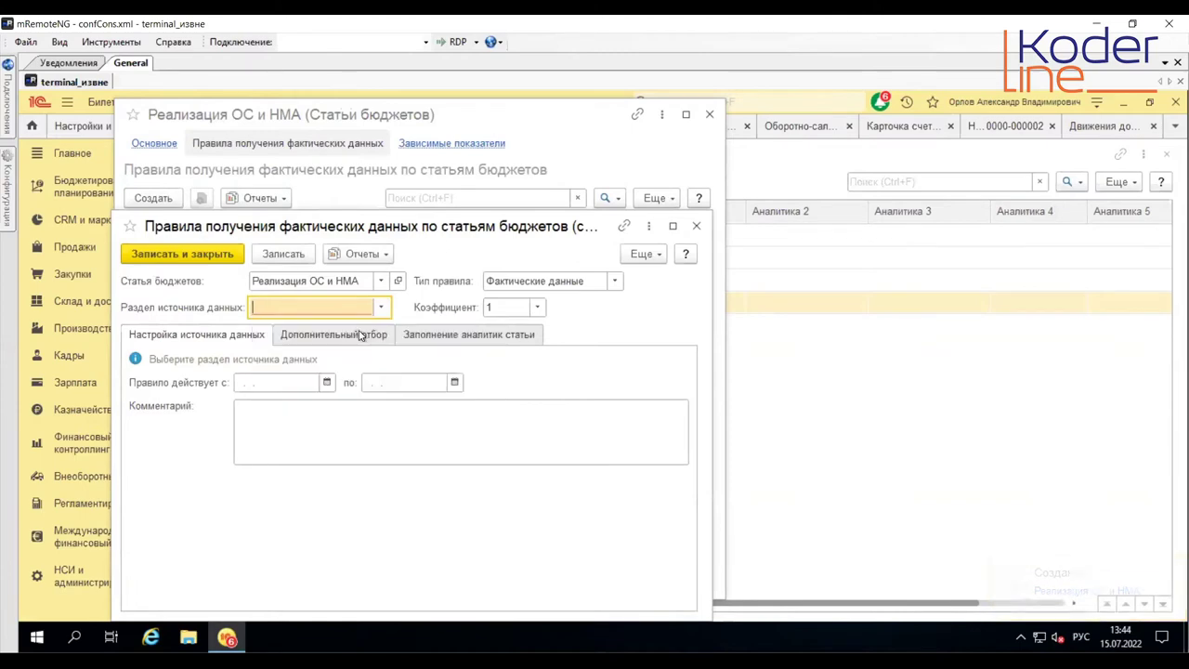
{"action": "left_click", "coordinate": [316, 365]}
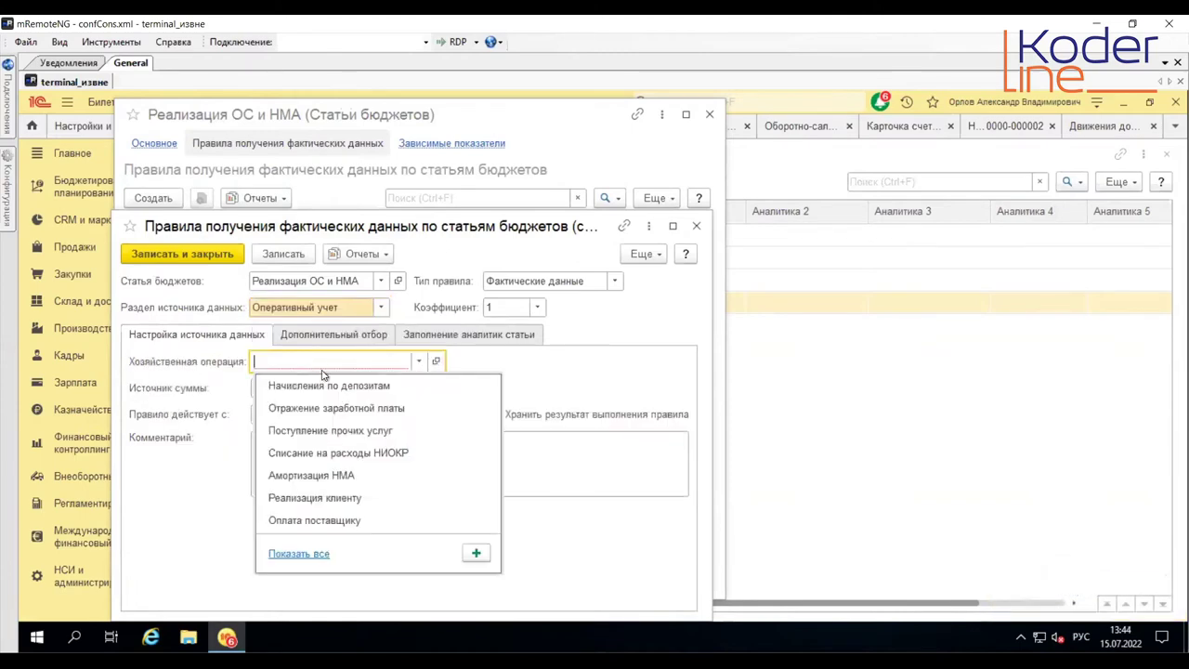
Step: Close the deposit accrual document, its movements report and the account 91.01 card
{"action": "left_click", "coordinate": [1115, 127]}
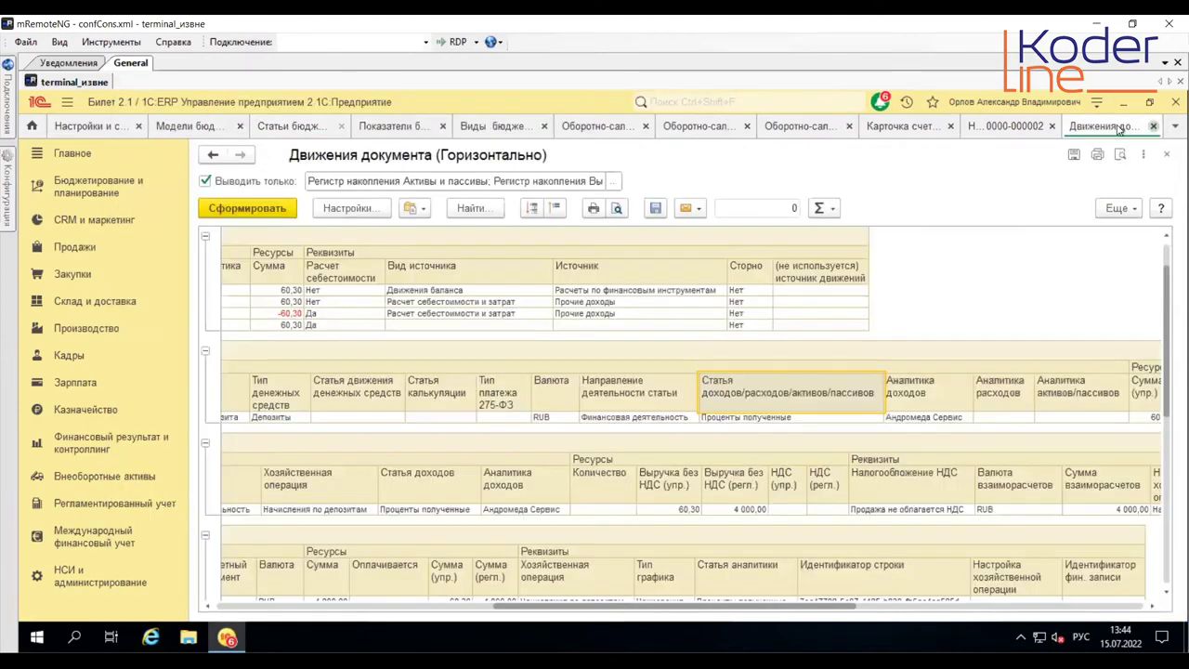
{"action": "left_click", "coordinate": [1152, 126]}
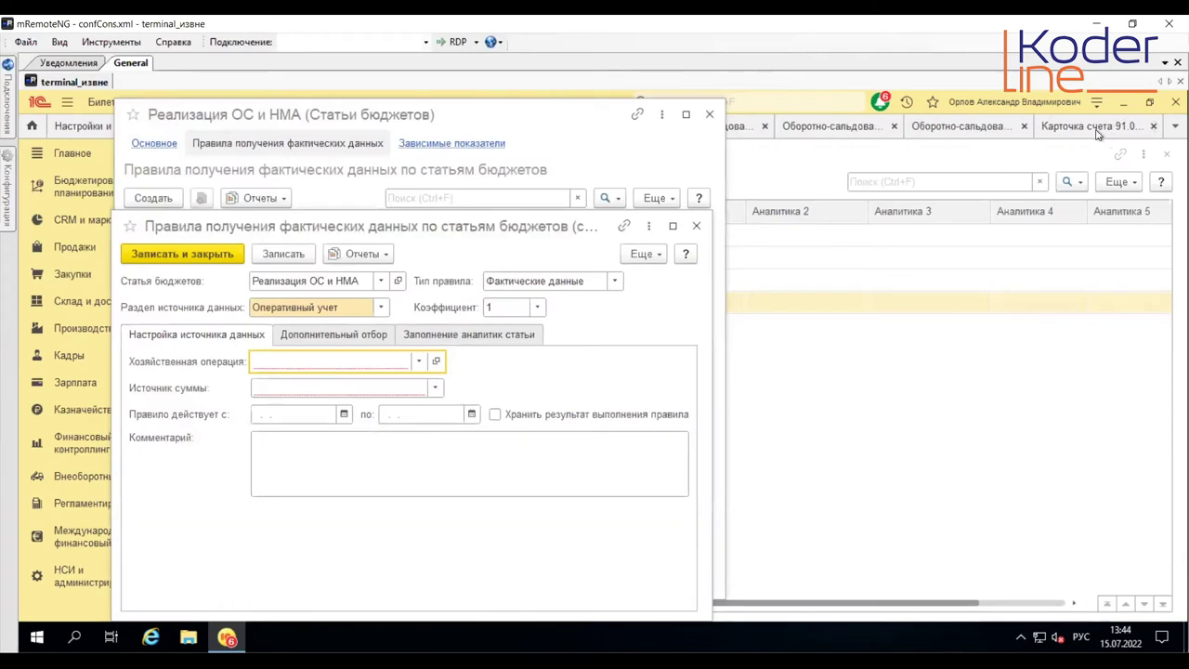
{"action": "left_click", "coordinate": [1096, 130]}
{"action": "left_click", "coordinate": [1166, 126]}
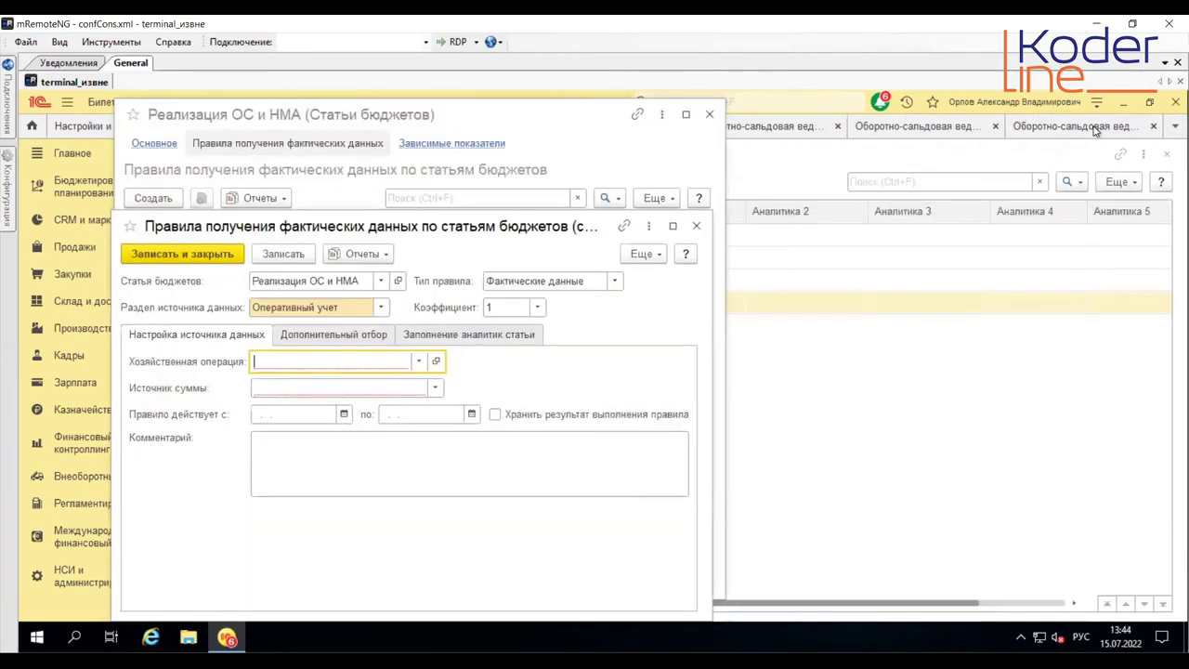
Step: Trace the credit turnover of Реализация ОС in the account 91 balance sheet through the account card to its source document
{"action": "left_click", "coordinate": [1096, 130]}
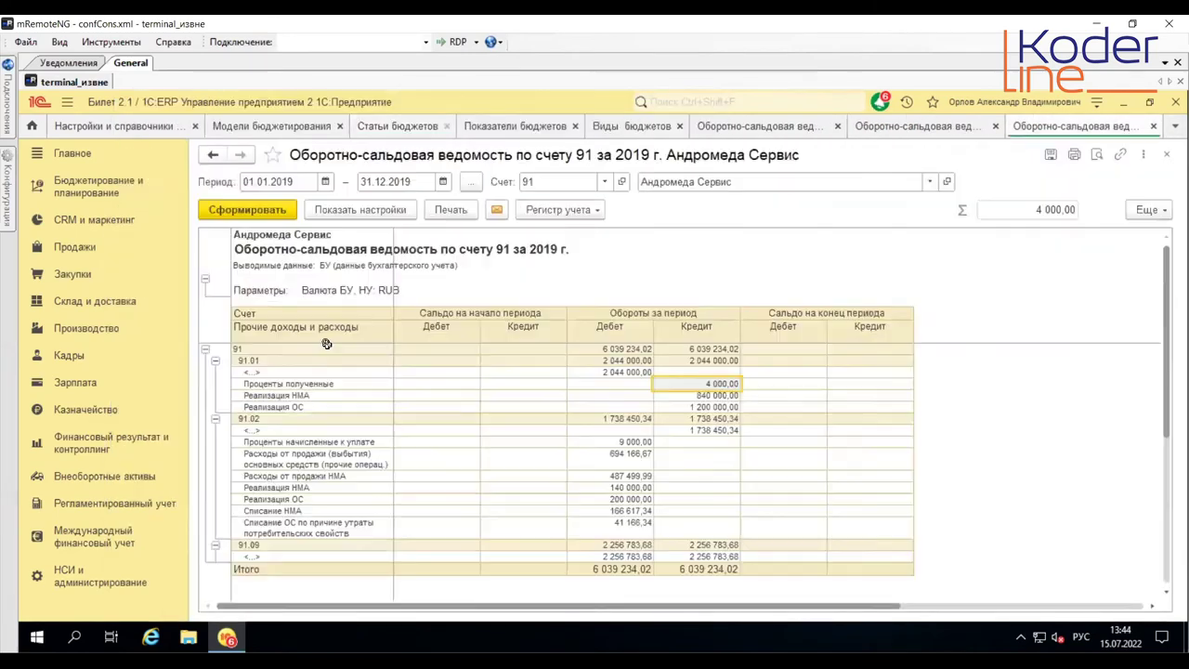
{"action": "left_click", "coordinate": [695, 396]}
{"action": "left_click_drag", "start_coordinate": [341, 394], "coordinate": [711, 407]}
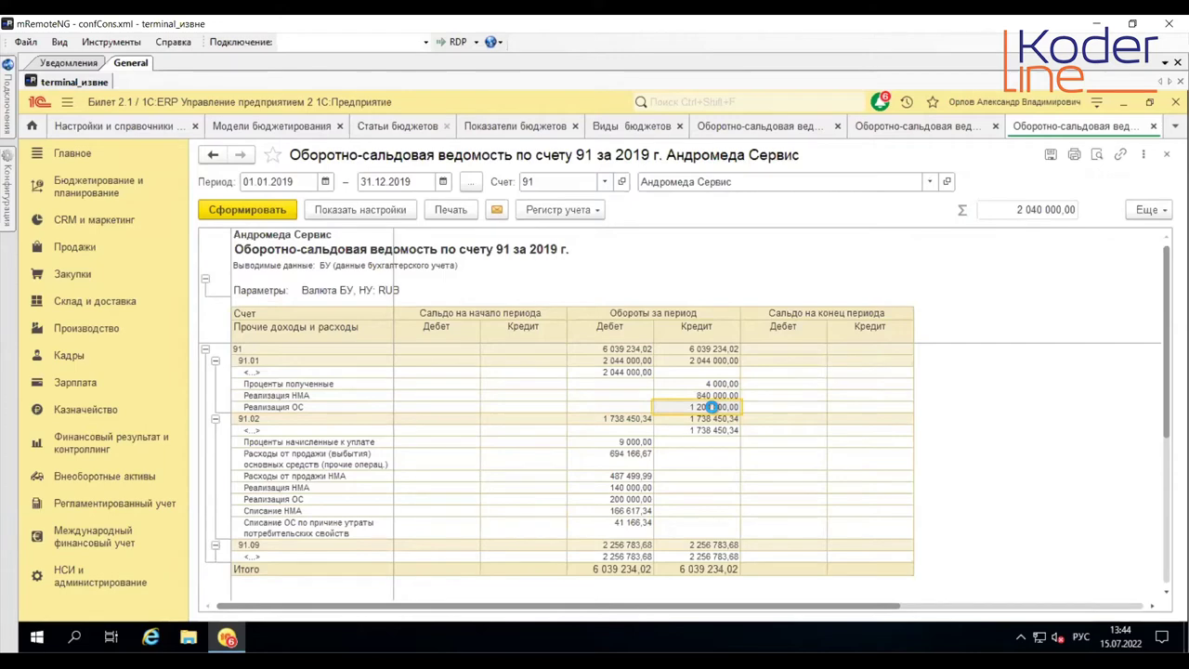
{"action": "double_click", "coordinate": [711, 407]}
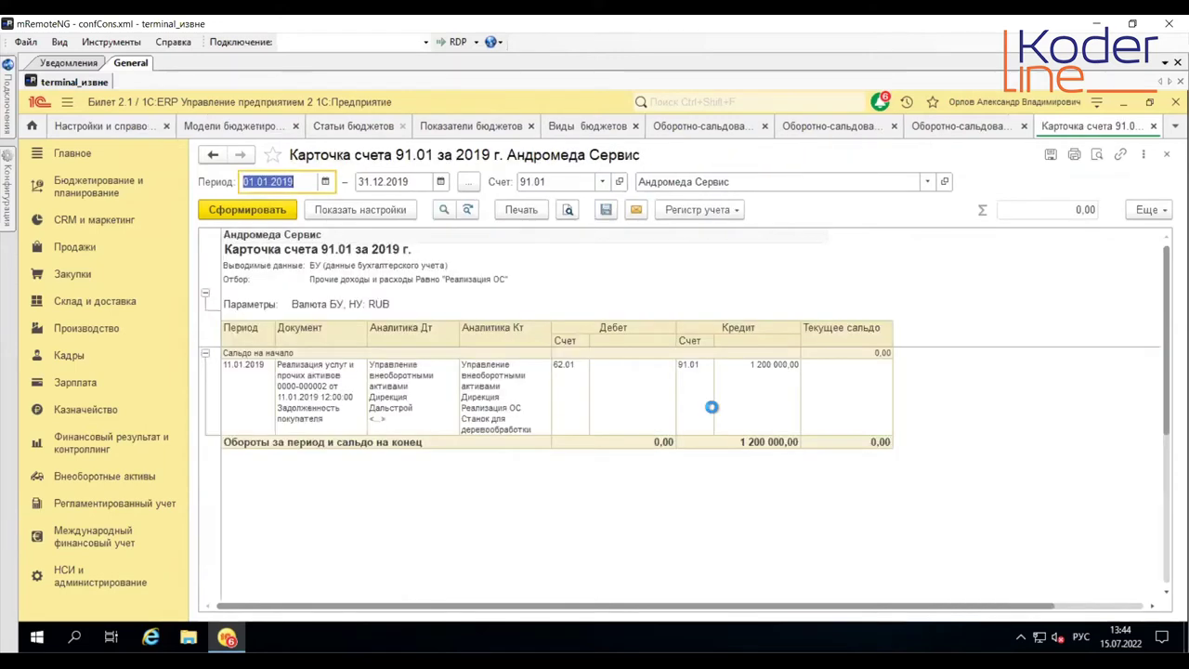
{"action": "left_click", "coordinate": [309, 392]}
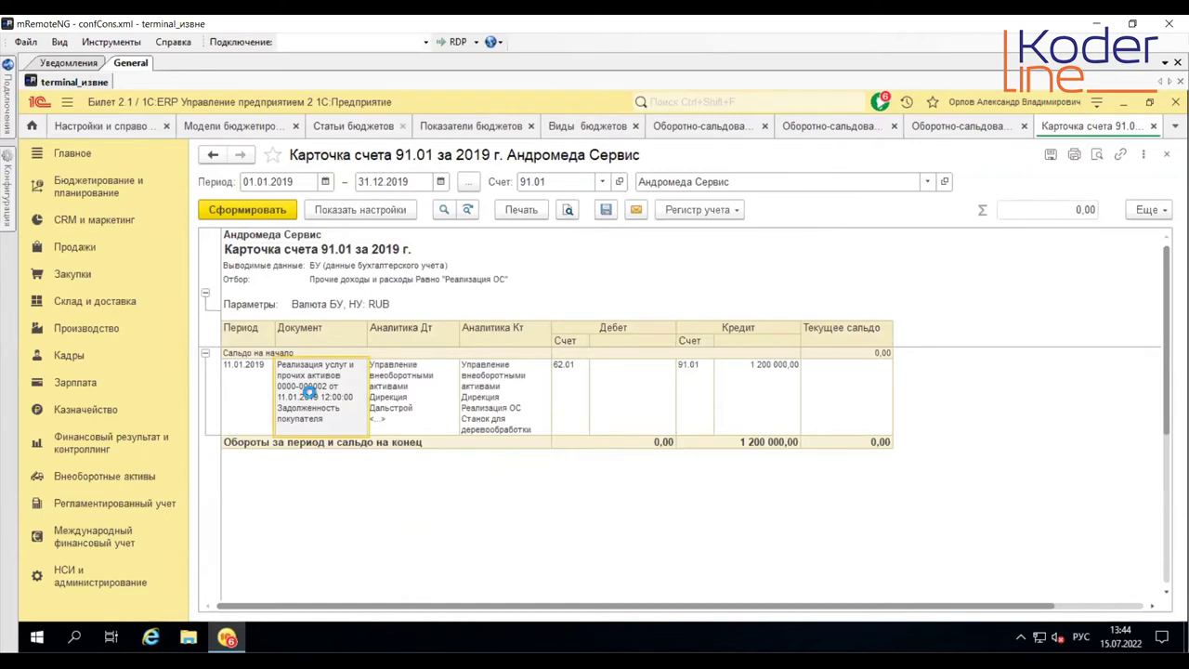
{"action": "double_click", "coordinate": [309, 392]}
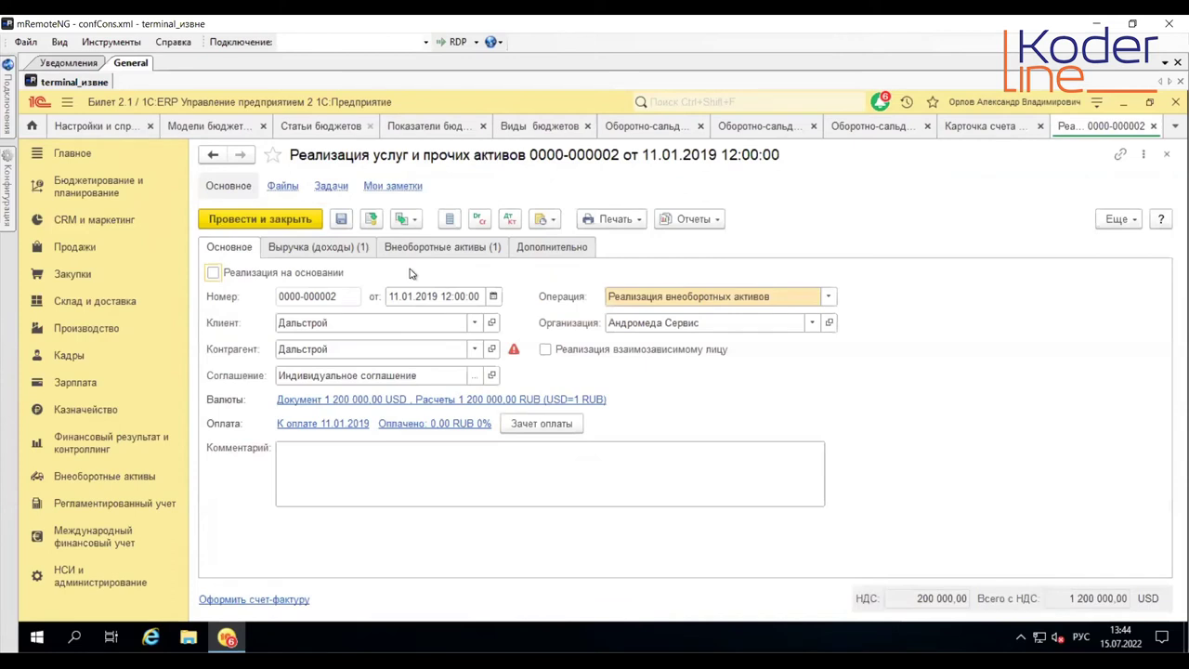
Step: Open the asset sale document's movements report, copy the business operation Реализация основных средств and locate the field Статья containing Реализация ОС
{"action": "left_click", "coordinate": [695, 223]}
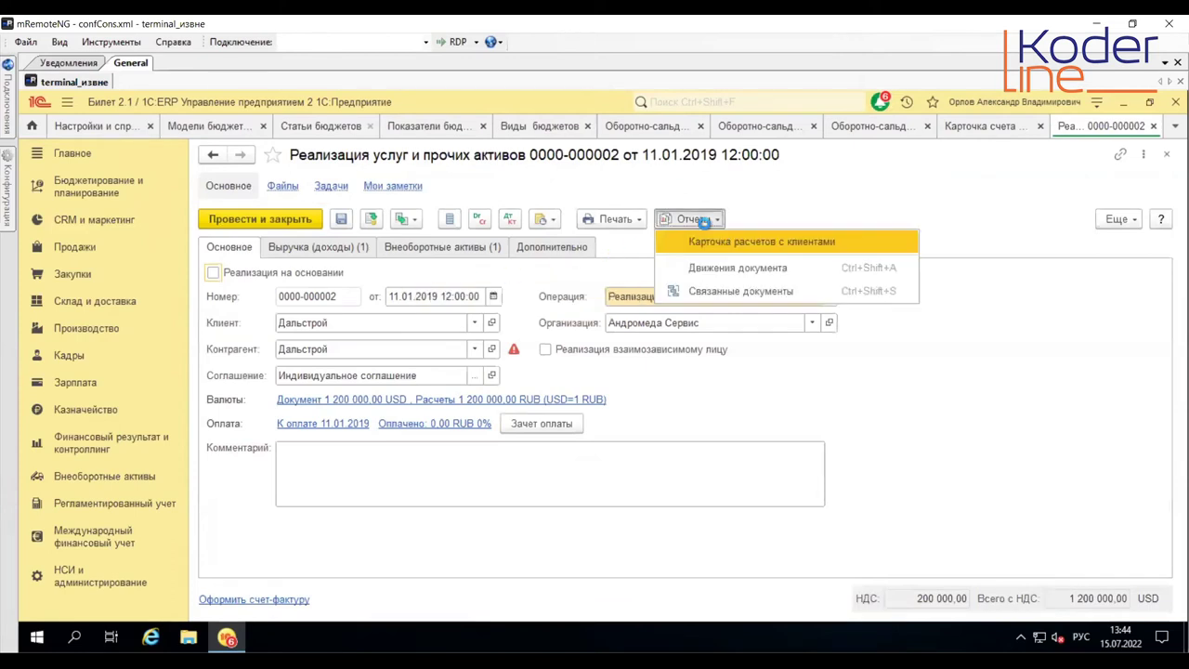
{"action": "left_click", "coordinate": [731, 268]}
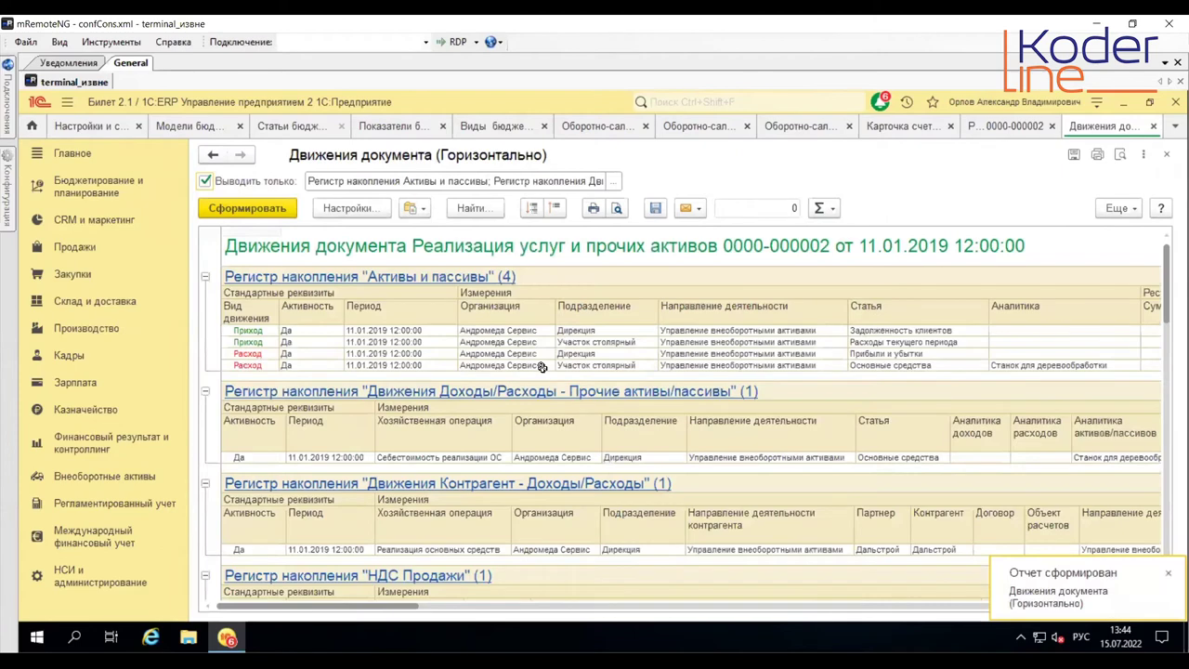
{"action": "left_click", "coordinate": [464, 457]}
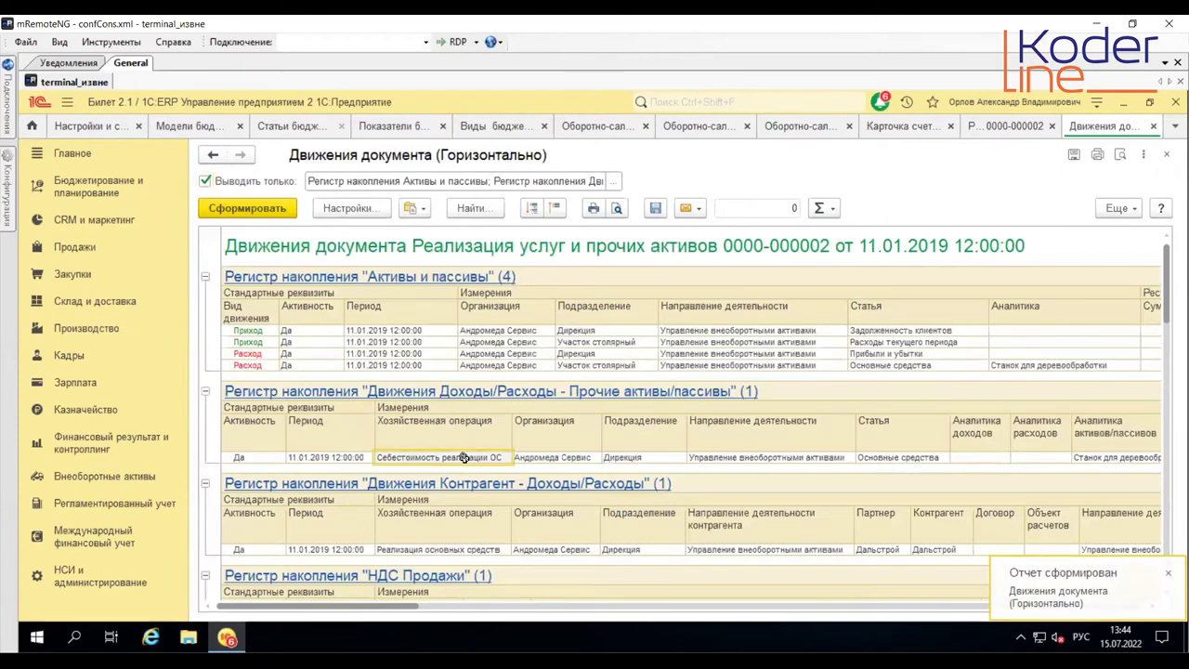
{"action": "left_click", "coordinate": [460, 550]}
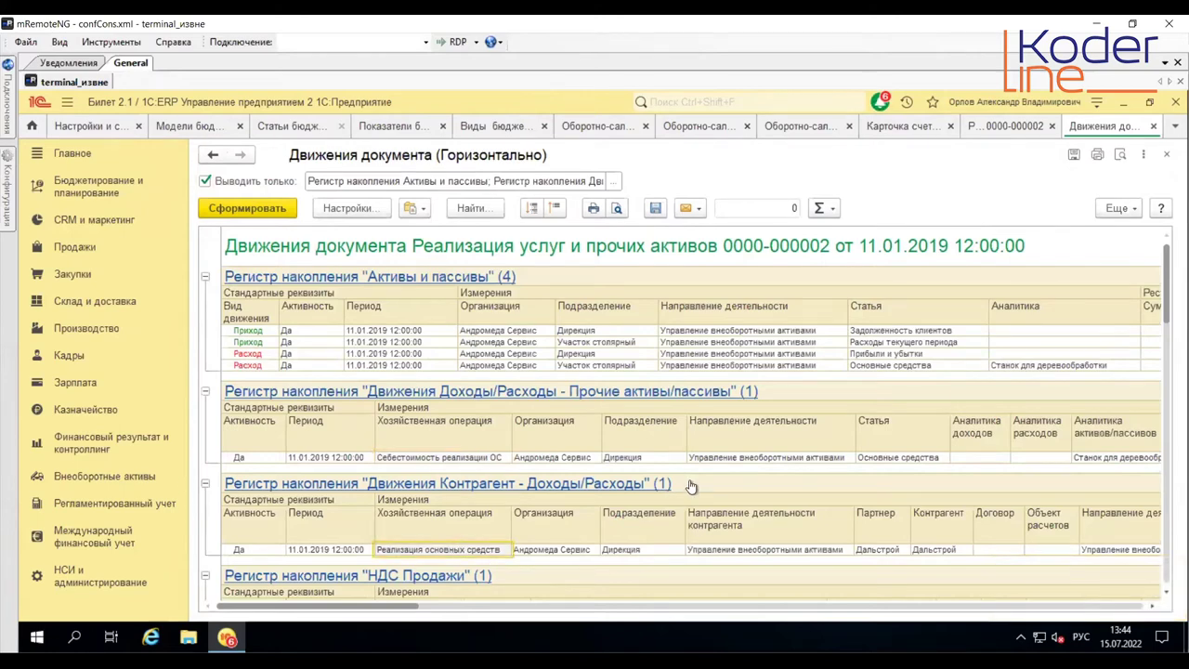
{"action": "scroll", "coordinate": [690, 486], "scroll_direction": "down", "scroll_amount": 1}
{"action": "right_click", "coordinate": [476, 512]}
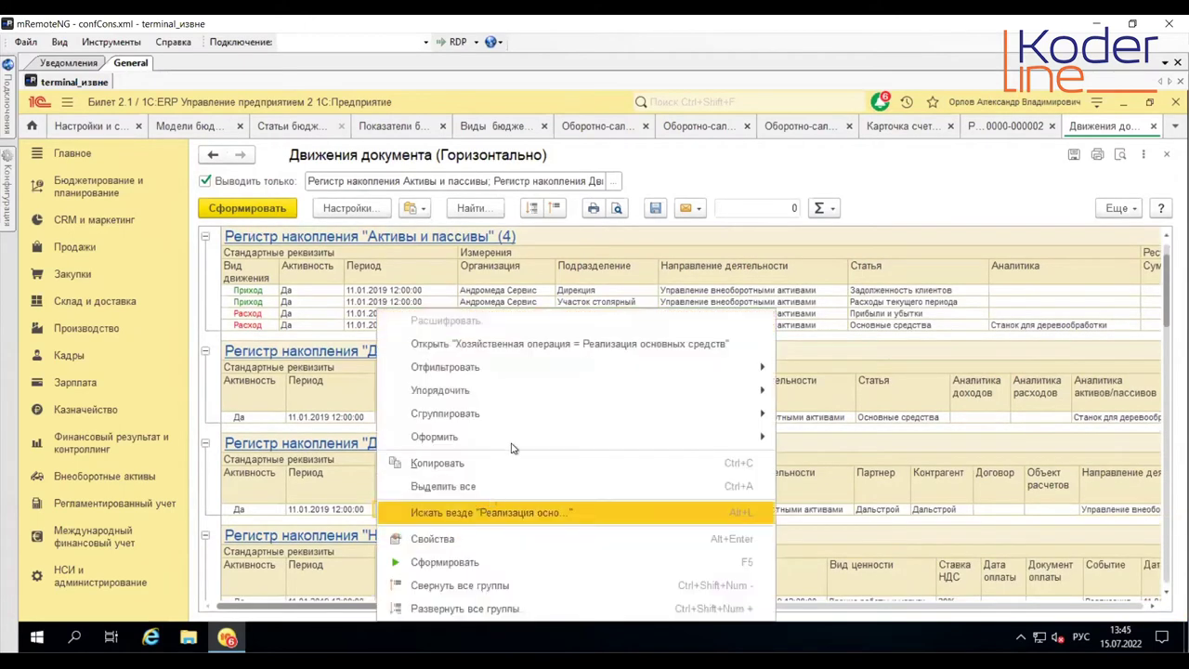
{"action": "left_click", "coordinate": [511, 461]}
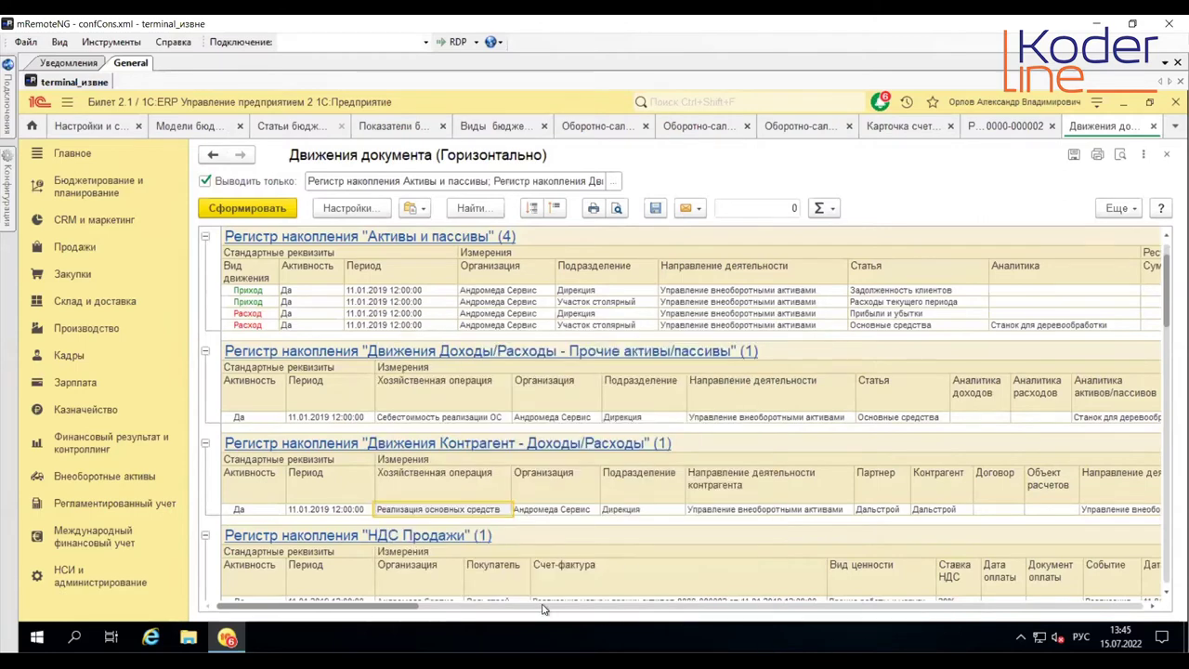
{"action": "left_click_drag", "start_coordinate": [392, 609], "coordinate": [543, 609]}
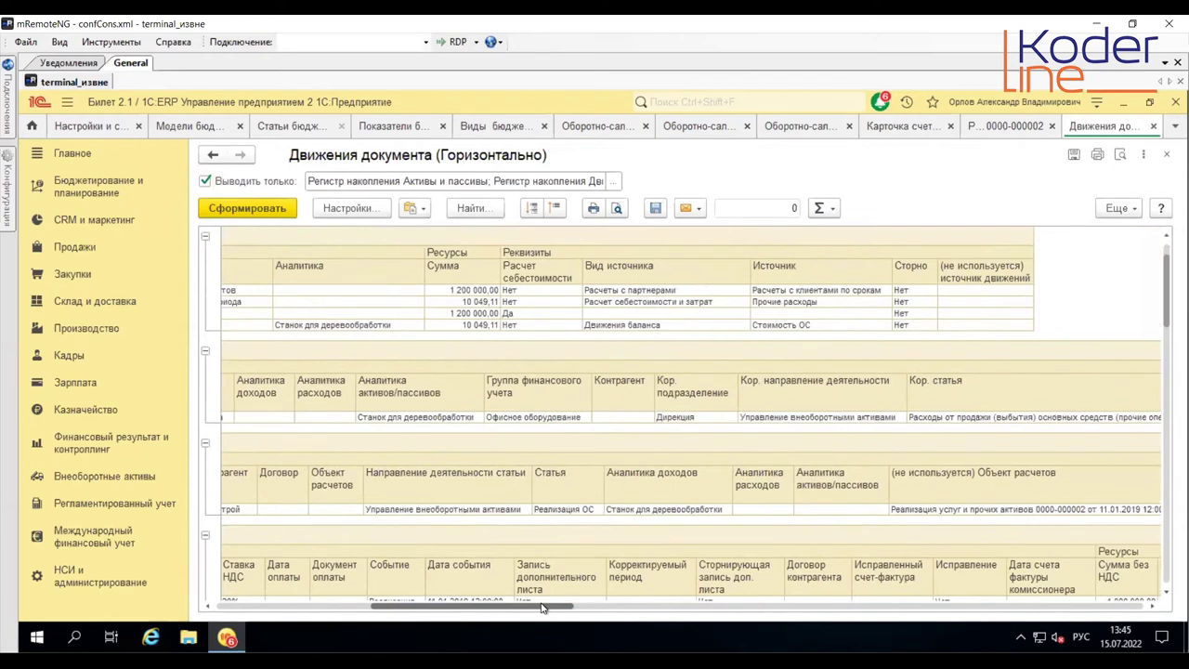
{"action": "left_click", "coordinate": [574, 509]}
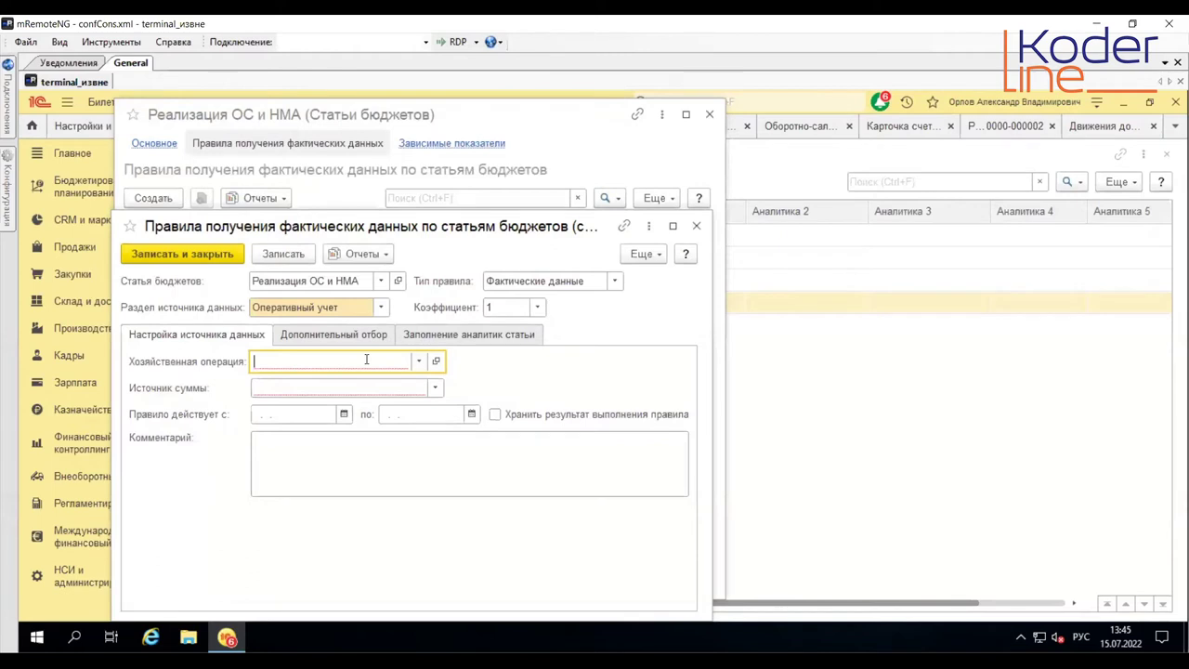
Step: Set the new rule's business operation to Реализация основных средств and its amount source to Сумма
{"action": "key", "text": "Tab"}
{"action": "left_click", "coordinate": [435, 387]}
{"action": "left_click", "coordinate": [351, 406]}
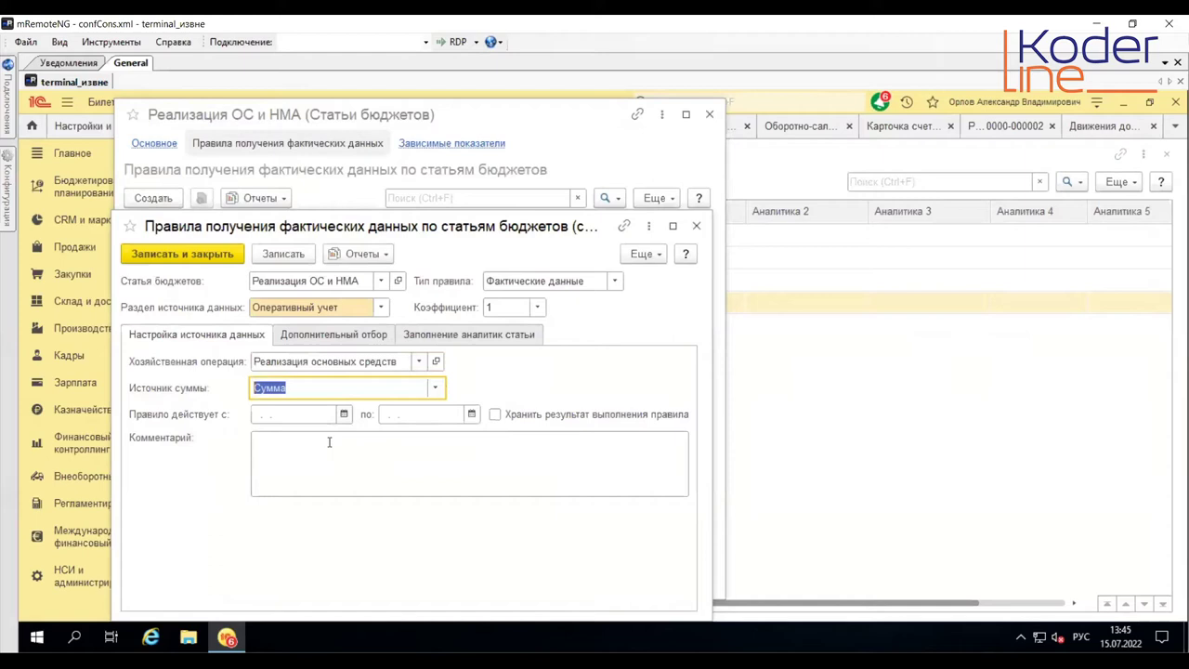
Step: Add an additional filter on the field Статья with the comparison Равно and open its value selection
{"action": "left_click", "coordinate": [314, 336]}
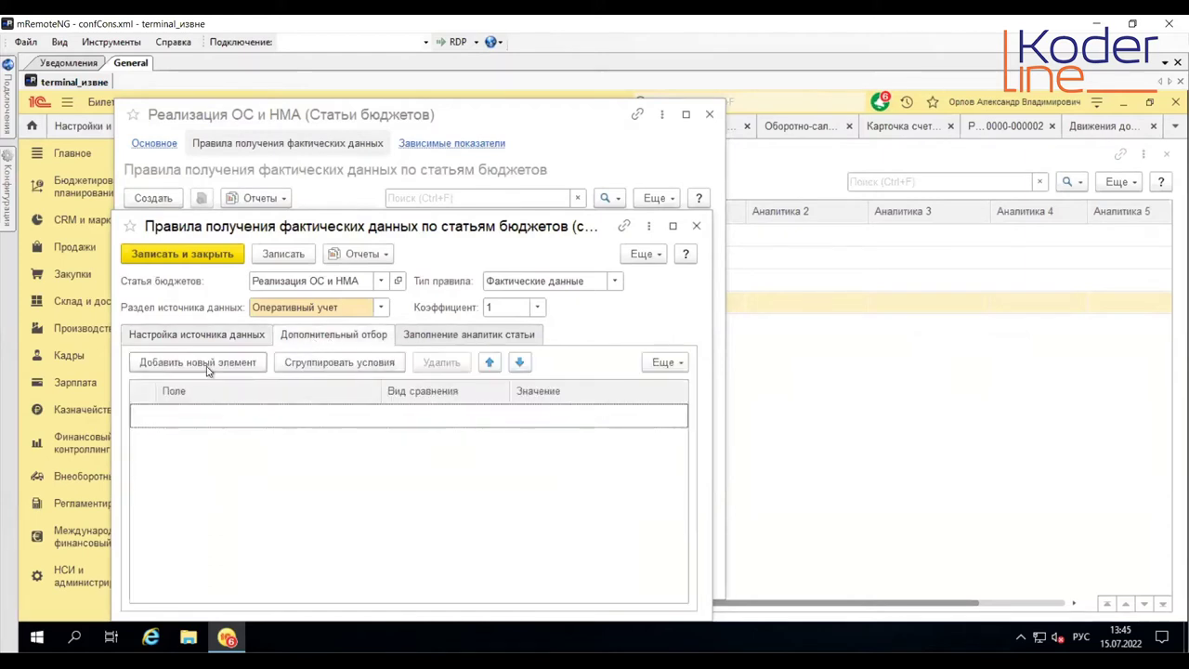
{"action": "left_click", "coordinate": [206, 363]}
{"action": "left_click", "coordinate": [211, 389]}
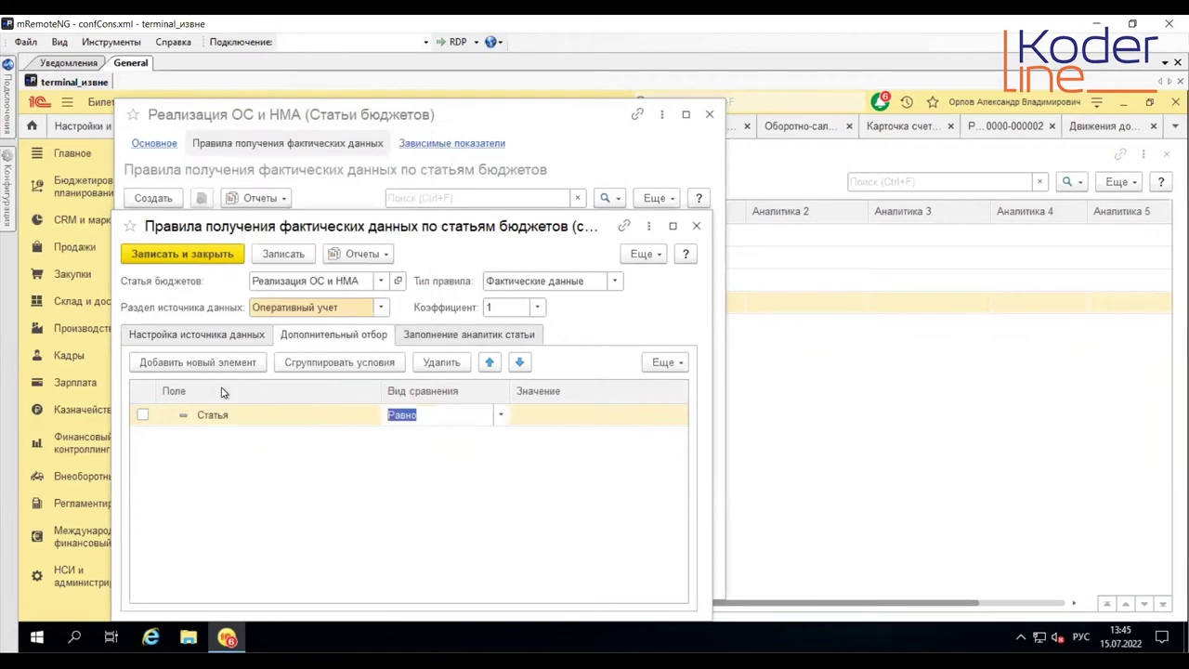
{"action": "left_click", "coordinate": [606, 420]}
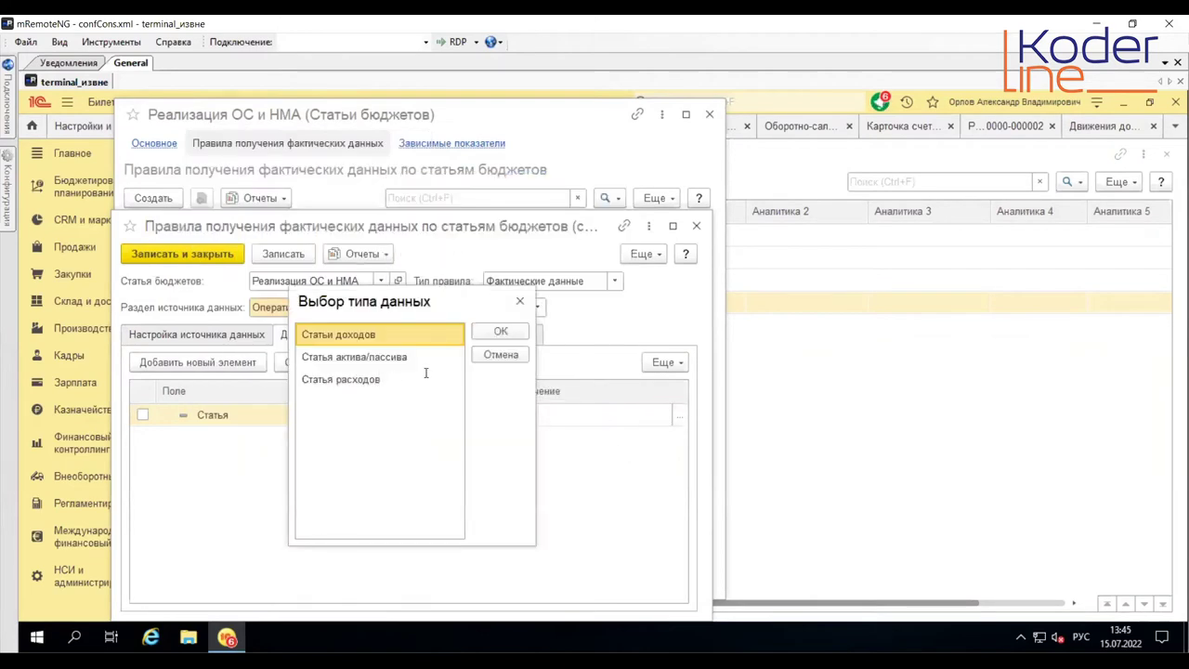
Step: Set the Статья filter value to the expense item Реализация основных средств, searching the expense items for "реализация О"
{"action": "left_click", "coordinate": [501, 331]}
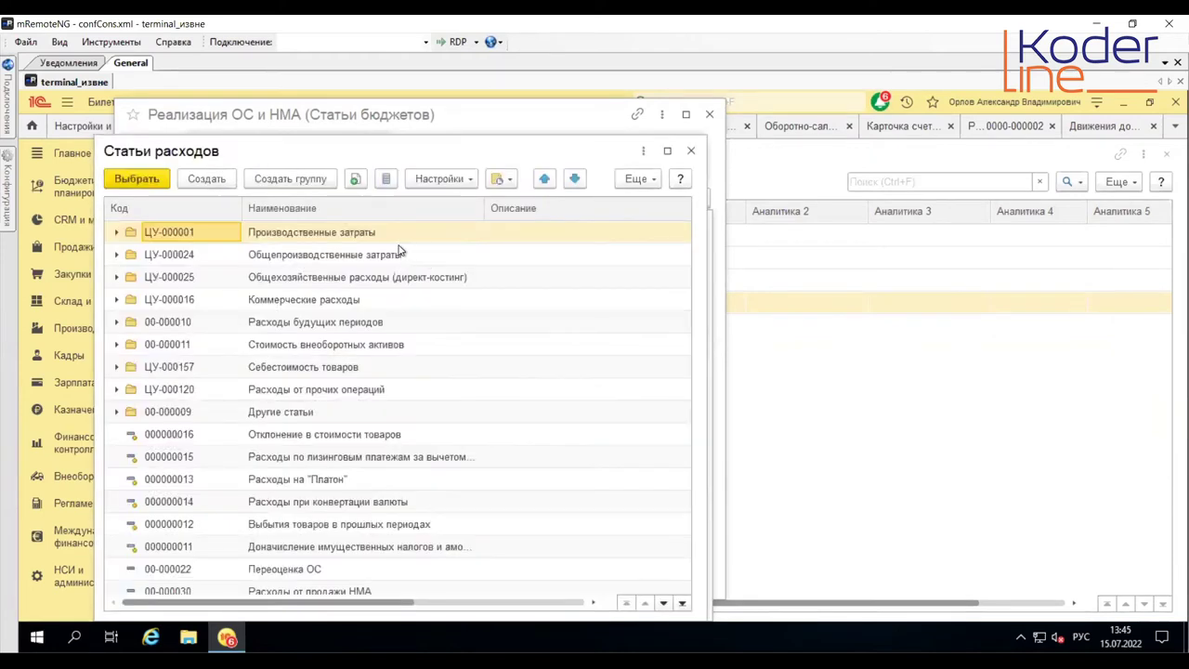
{"action": "left_click", "coordinate": [383, 242]}
{"action": "key", "text": "ctrl+f"}
{"action": "type", "text": "реализа"}
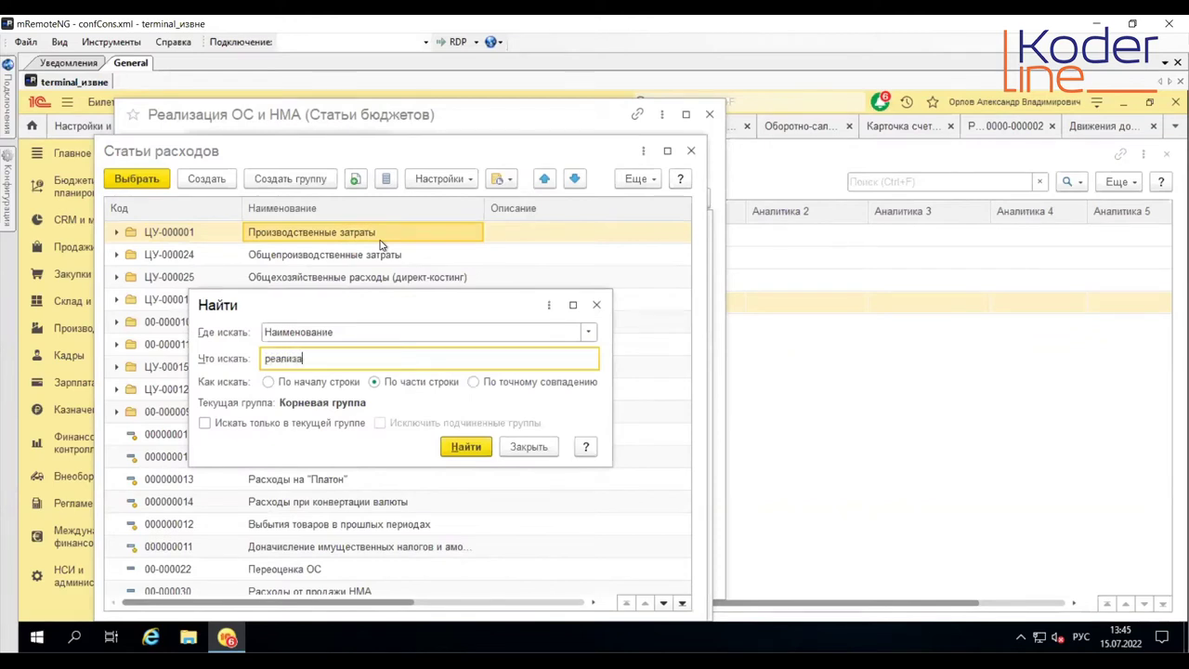
{"action": "type", "text": "ция О"}
{"action": "key", "text": "Return"}
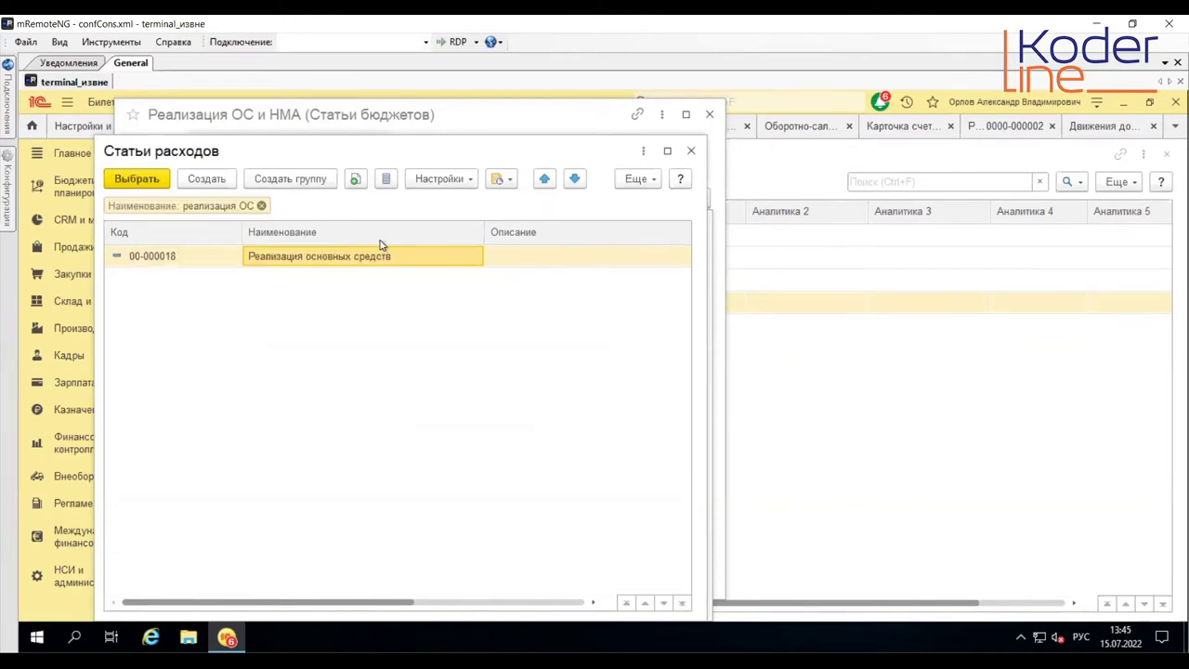
{"action": "double_click", "coordinate": [426, 261]}
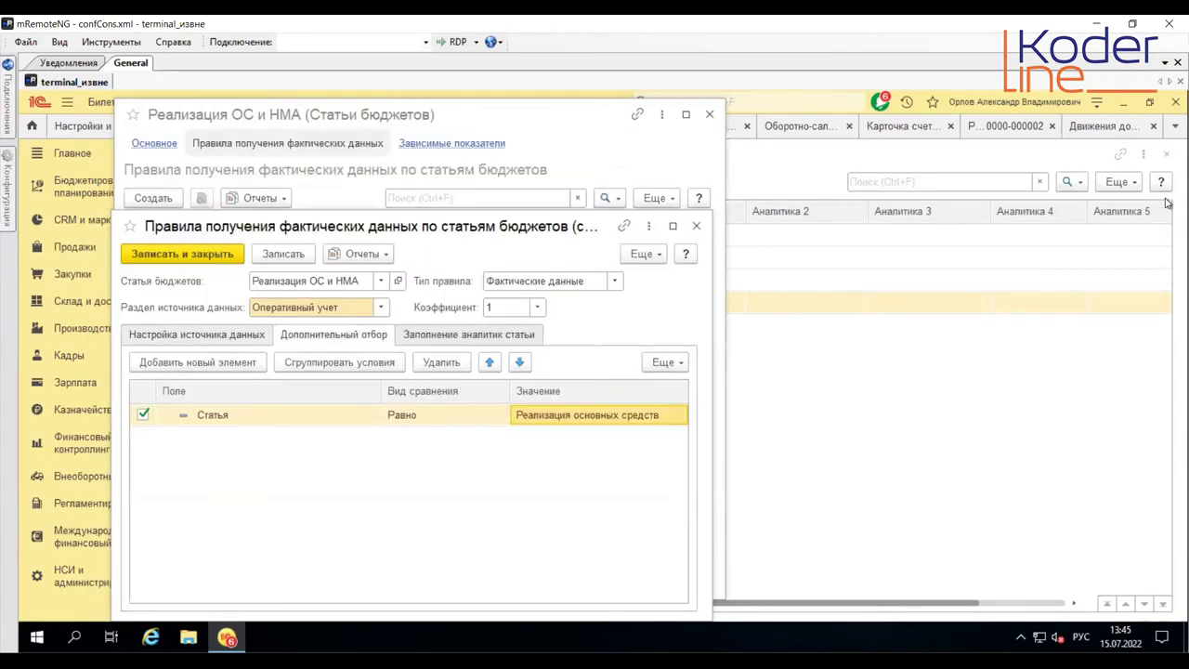
Step: Examine the business operations, items and analytics in the income/expense registers of the sale document's movements report
{"action": "left_click", "coordinate": [1112, 142]}
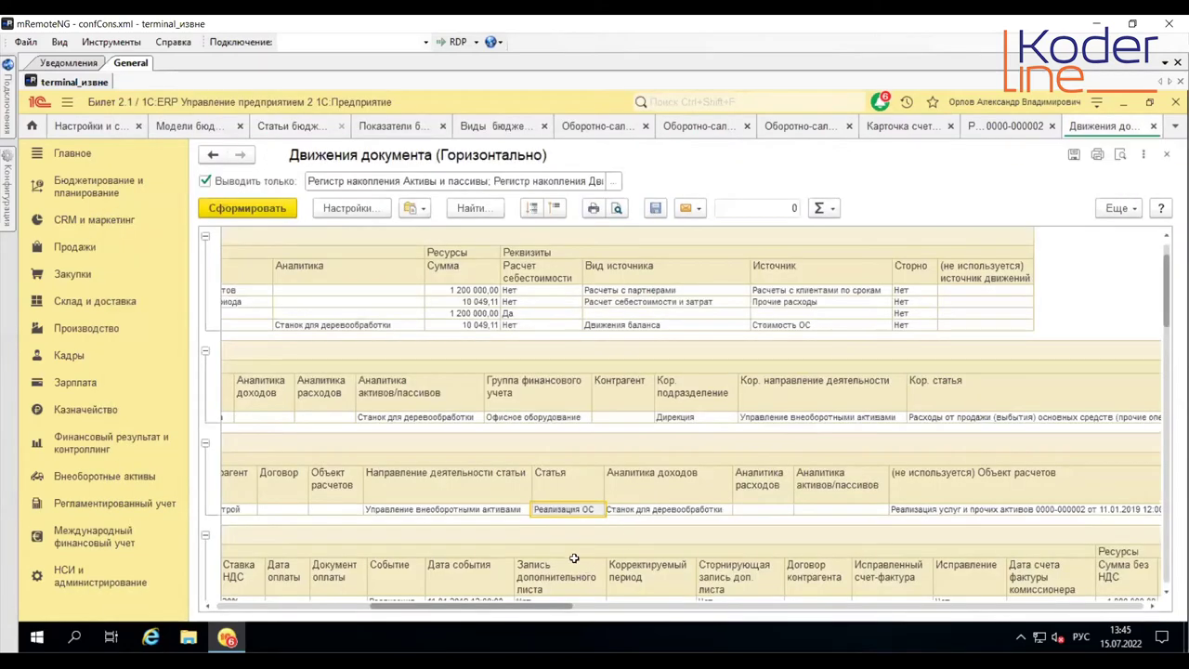
{"action": "left_click_drag", "start_coordinate": [566, 606], "coordinate": [409, 602]}
{"action": "left_click", "coordinate": [406, 417]}
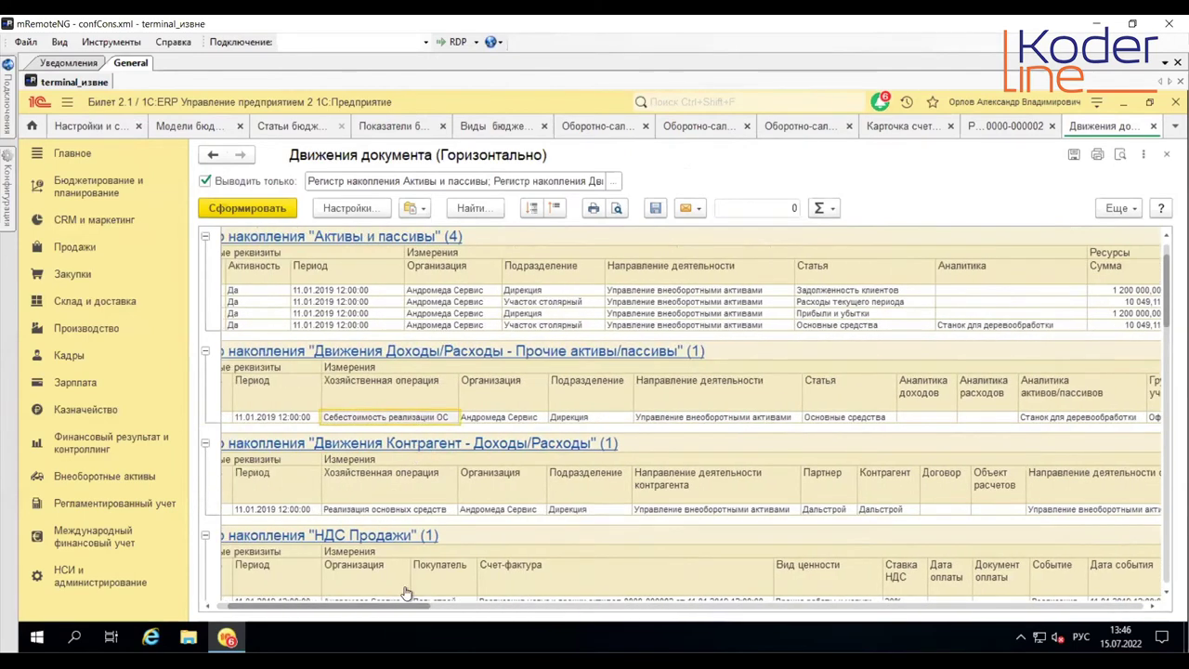
{"action": "scroll", "coordinate": [383, 585], "scroll_direction": "down", "scroll_amount": 1}
{"action": "left_click", "coordinate": [379, 451]}
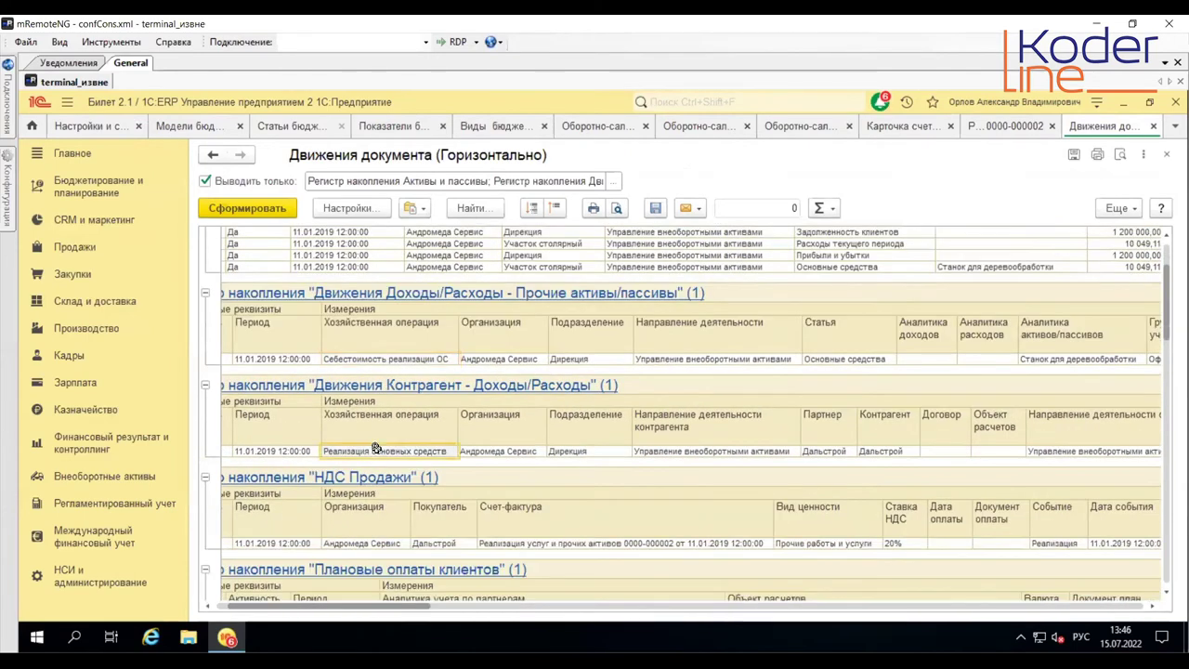
{"action": "left_click_drag", "start_coordinate": [401, 606], "coordinate": [555, 612]}
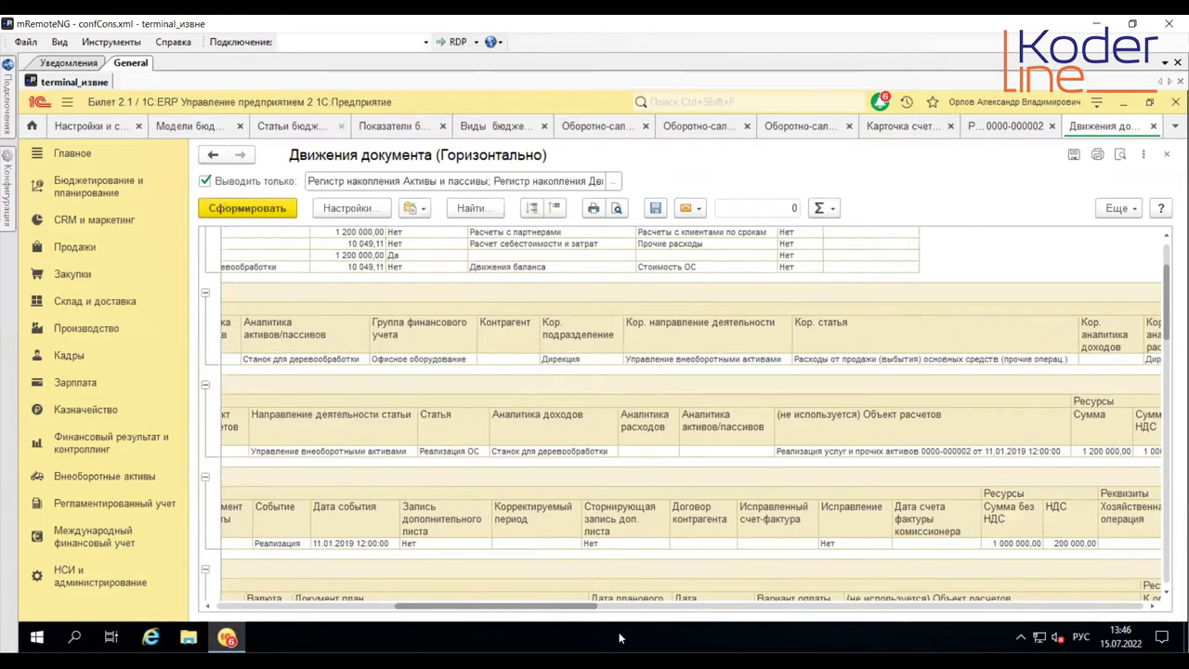
Step: Save the actual-data rule, run the Результат работы правил report for Реализация ОС и НМА, and close the report
{"action": "left_click", "coordinate": [279, 127]}
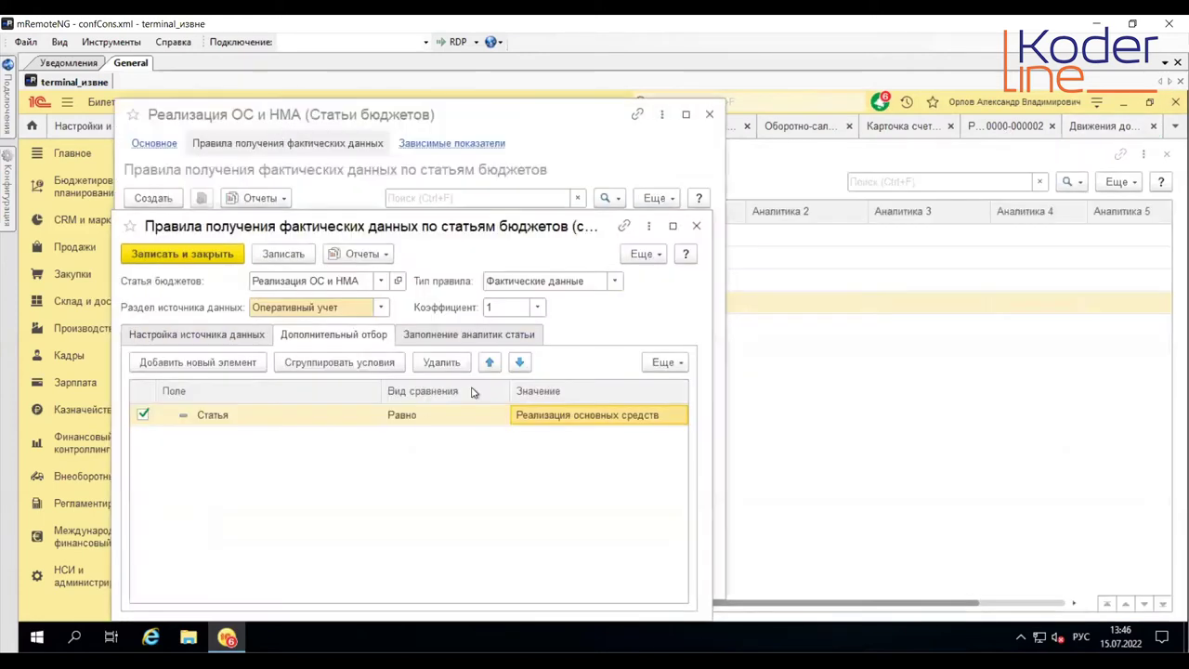
{"action": "left_click", "coordinate": [356, 261]}
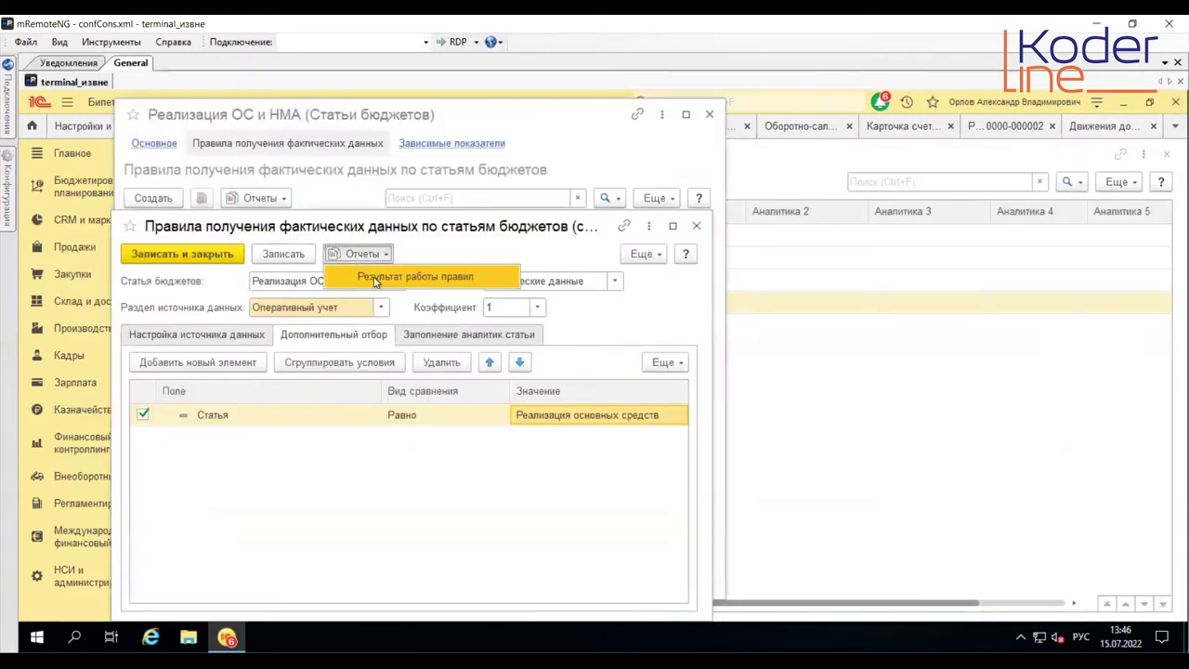
{"action": "left_click", "coordinate": [376, 279]}
{"action": "left_click", "coordinate": [406, 455]}
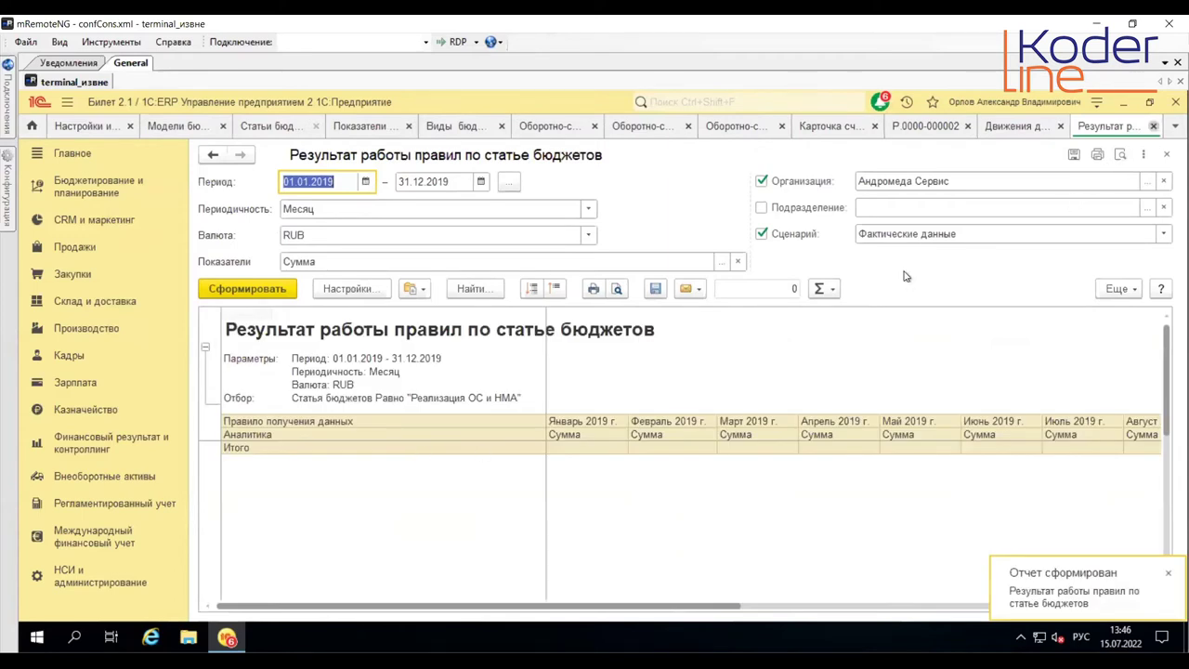
{"action": "key", "text": "Escape"}
{"action": "left_click", "coordinate": [223, 418]}
{"action": "left_click", "coordinate": [610, 418]}
{"action": "left_click", "coordinate": [612, 418]}
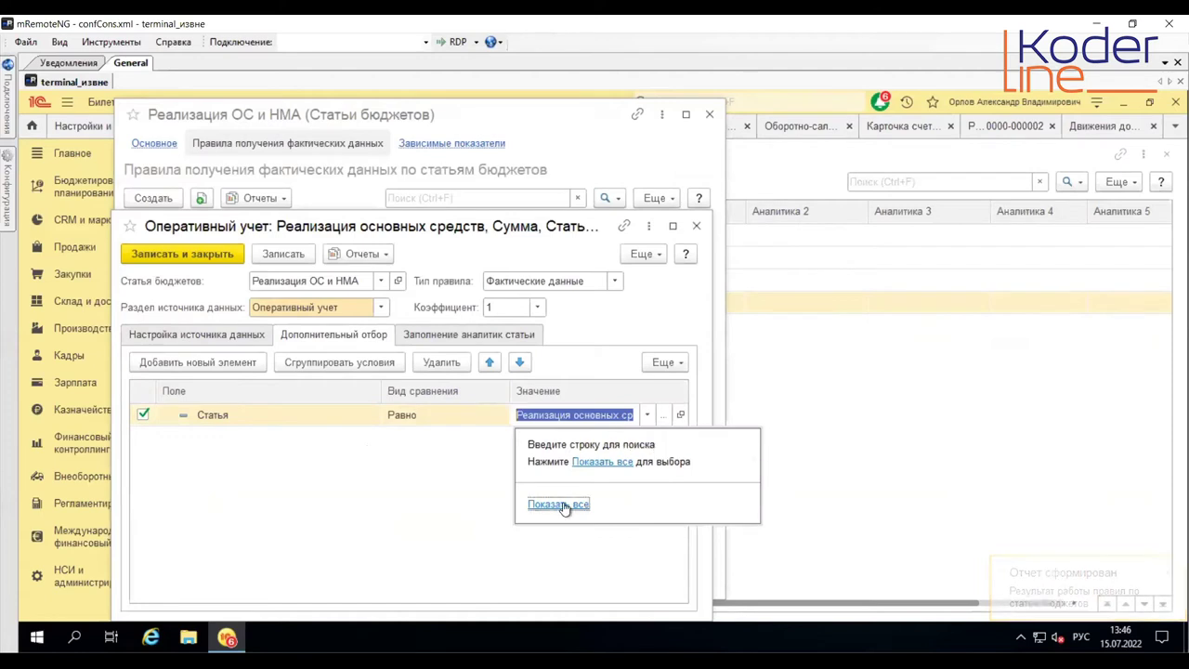
{"action": "left_click", "coordinate": [562, 506]}
{"action": "left_click", "coordinate": [399, 358]}
{"action": "left_click", "coordinate": [497, 333]}
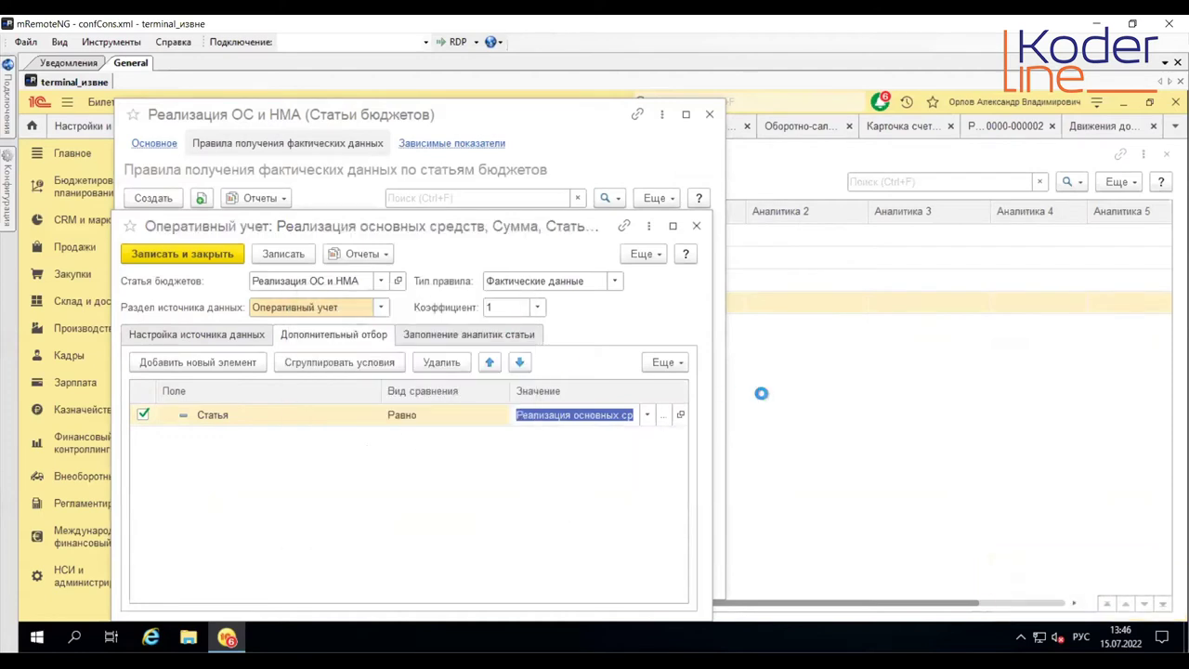
{"action": "left_click", "coordinate": [864, 205]}
{"action": "type", "text": "реали"}
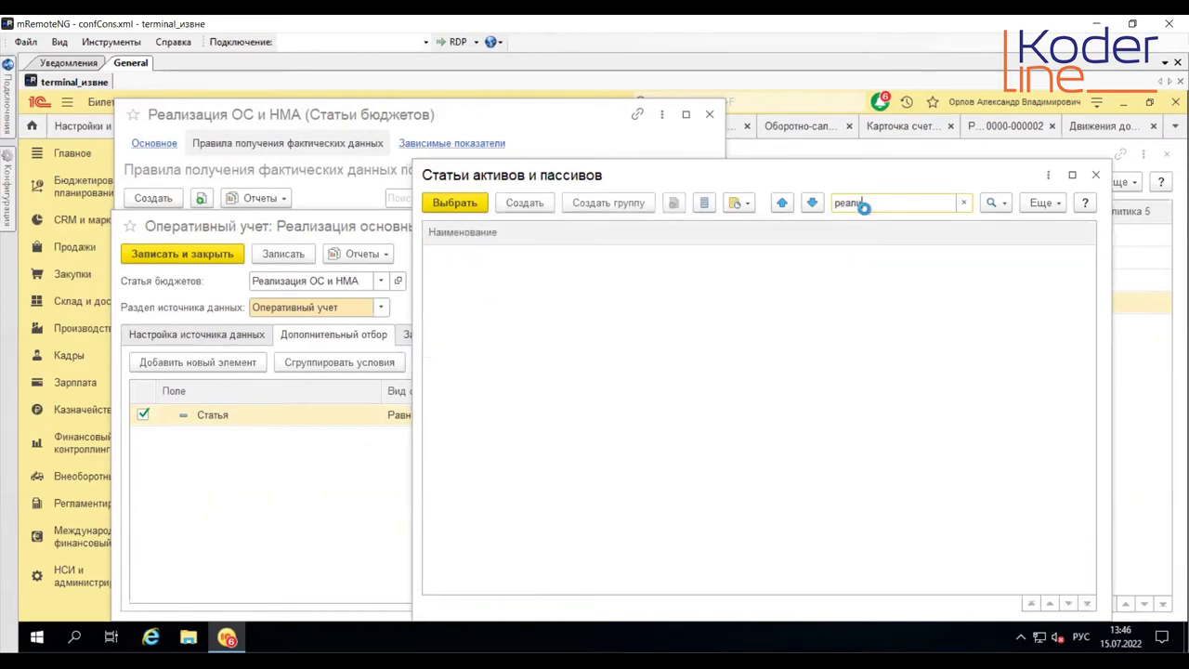
{"action": "key", "text": "BackSpace"}
{"action": "key", "text": "BackSpace"}
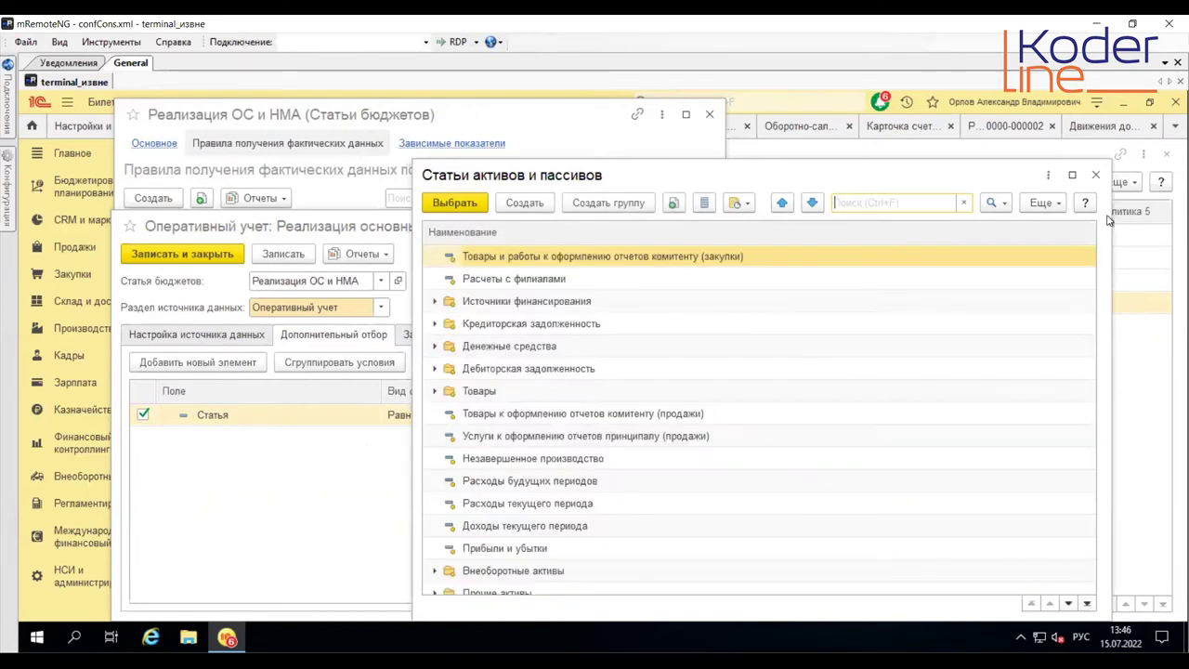
{"action": "left_click", "coordinate": [1095, 175]}
{"action": "left_click", "coordinate": [284, 415]}
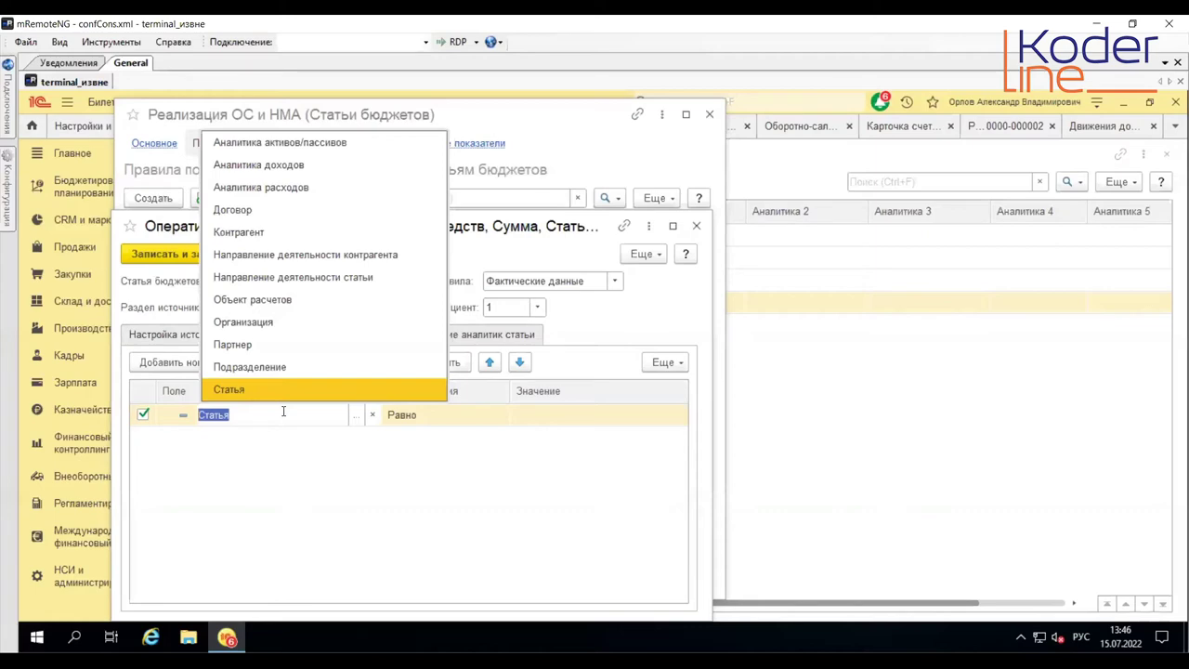
{"action": "left_click", "coordinate": [331, 194]}
Step: Check the item and income analytics in the Движения Контрагент - Доходы/Расходы register of the document's movements
{"action": "left_click", "coordinate": [1110, 126]}
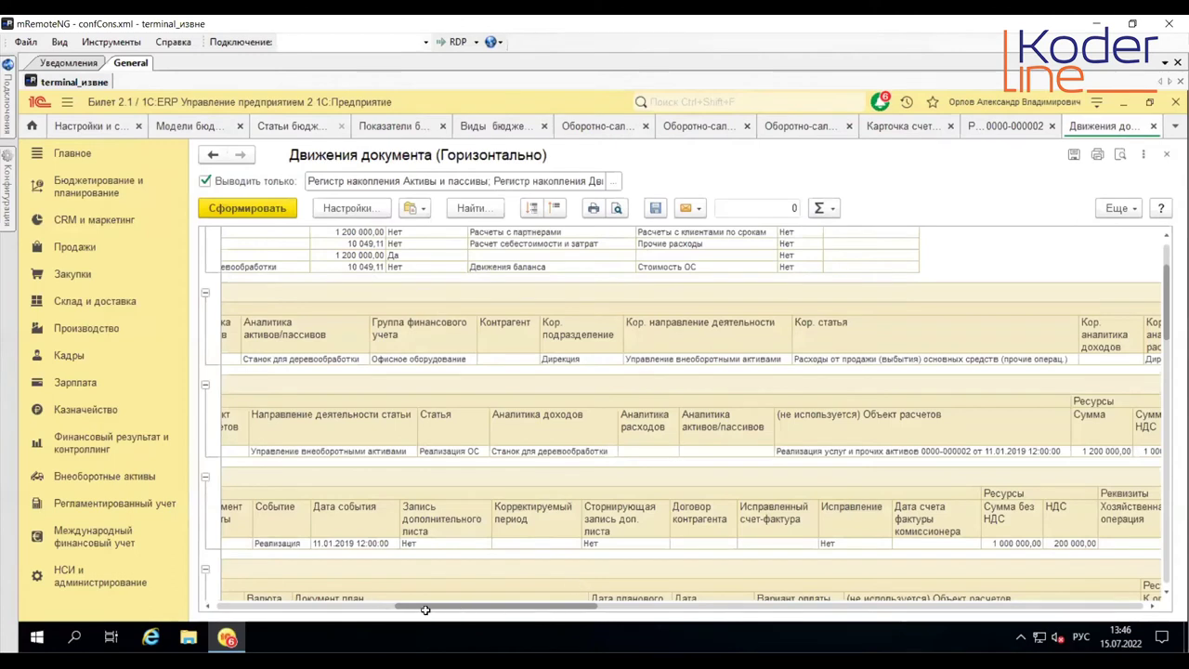
{"action": "left_click", "coordinate": [569, 453]}
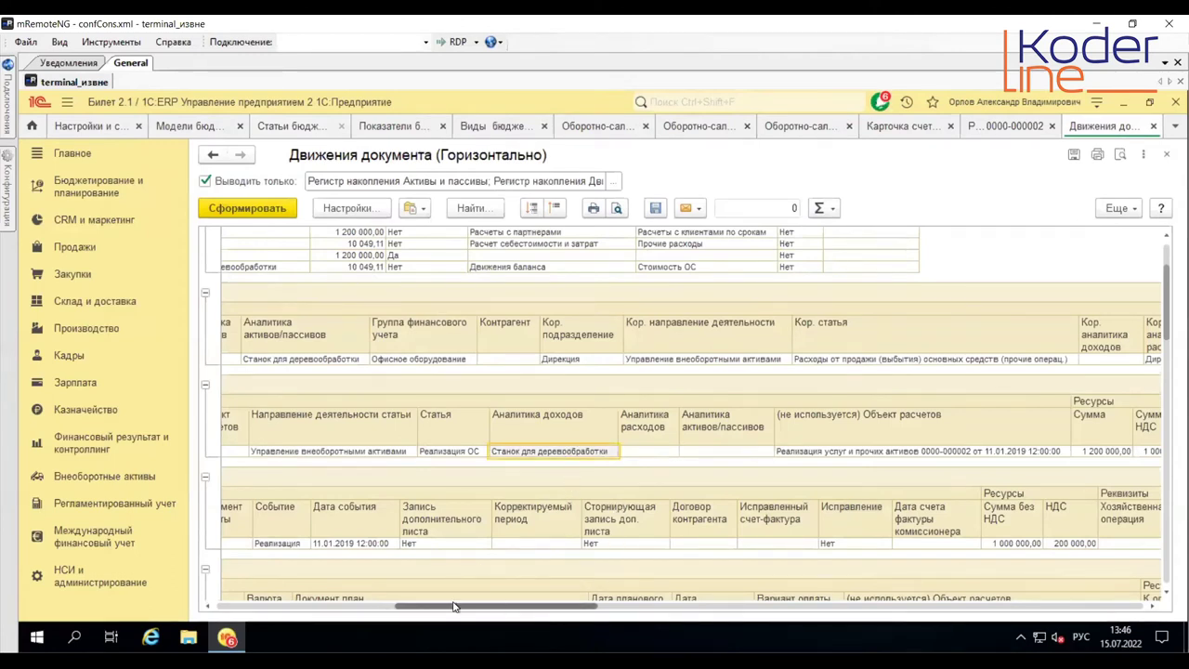
{"action": "left_click_drag", "start_coordinate": [454, 605], "coordinate": [332, 604]}
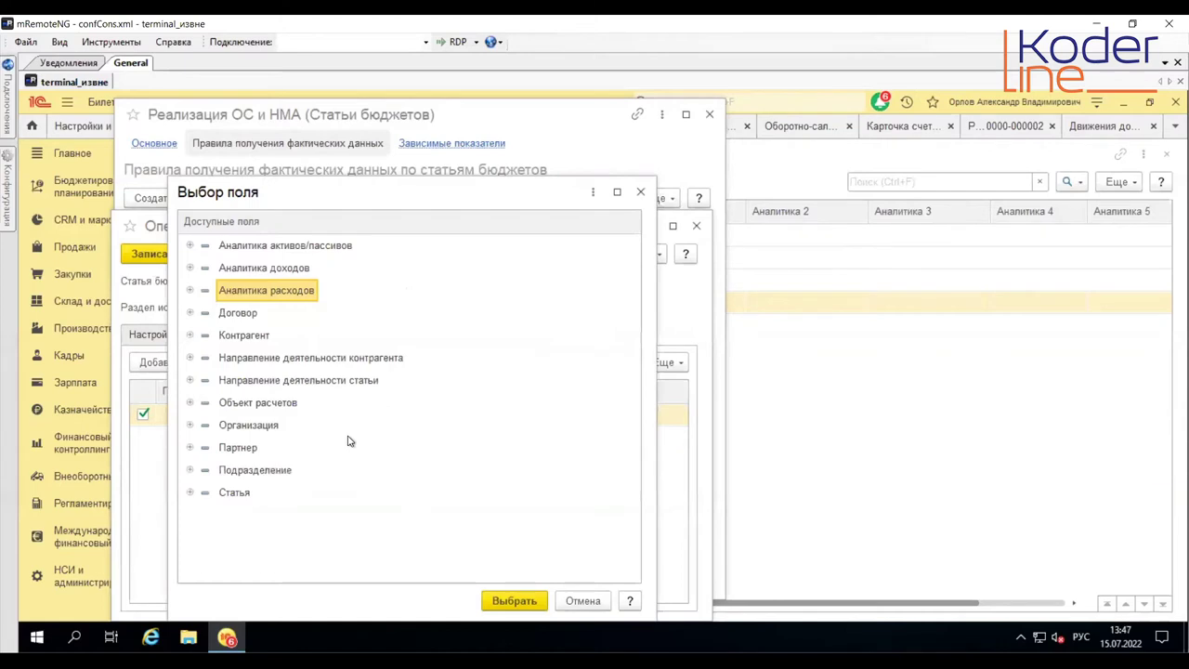
Step: Set the rule's additional filter to the field Статья equal to the income item Реализация ОС
{"action": "double_click", "coordinate": [234, 493]}
{"action": "left_click", "coordinate": [564, 416]}
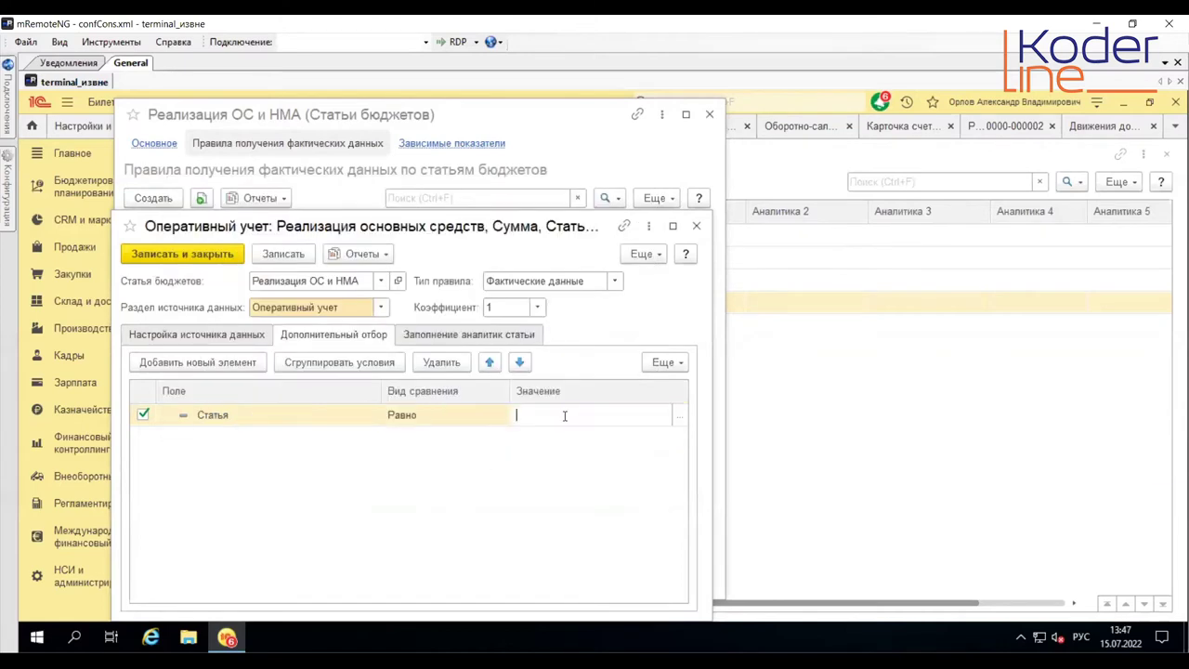
{"action": "left_click", "coordinate": [677, 417]}
{"action": "left_click", "coordinate": [502, 333]}
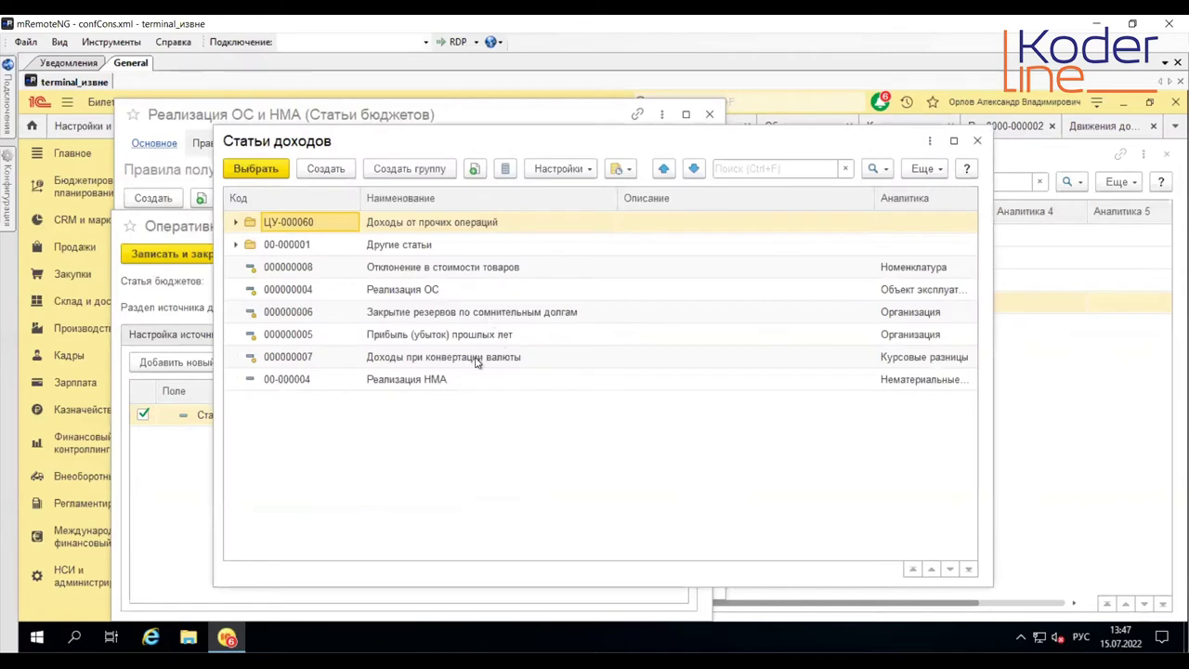
{"action": "left_click", "coordinate": [454, 294]}
{"action": "double_click", "coordinate": [454, 293]}
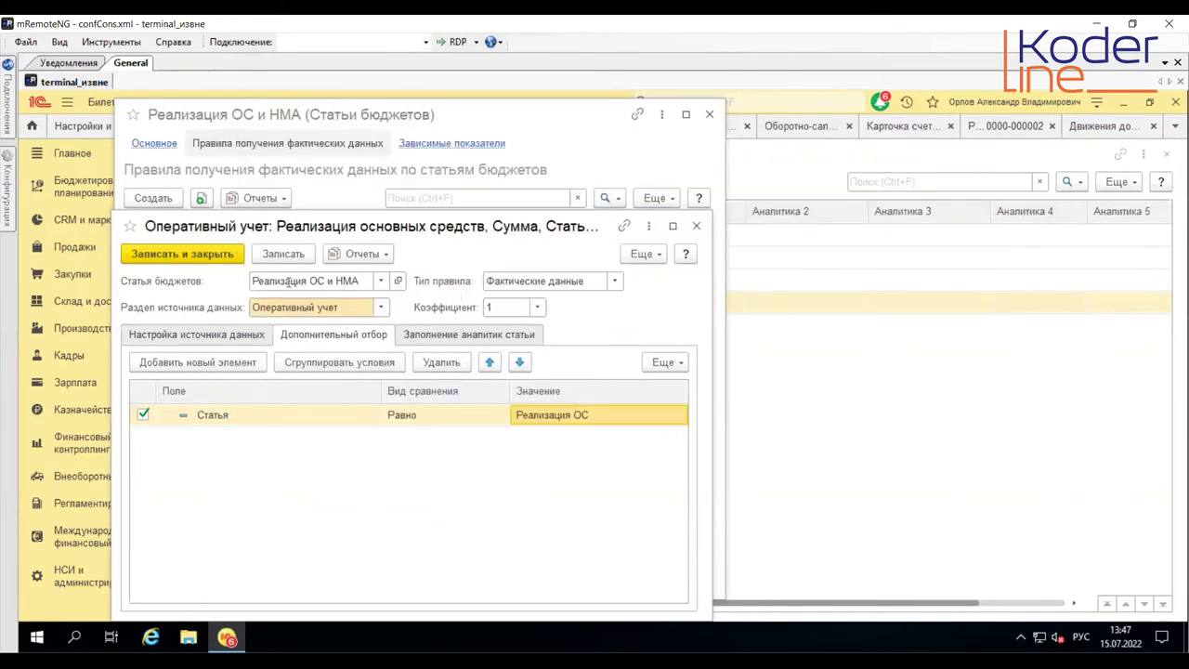
Step: Save the rule with the Реализация ОС filter, generate its Результат работы правил report again, and close the report
{"action": "left_click", "coordinate": [373, 256]}
{"action": "left_click", "coordinate": [403, 278]}
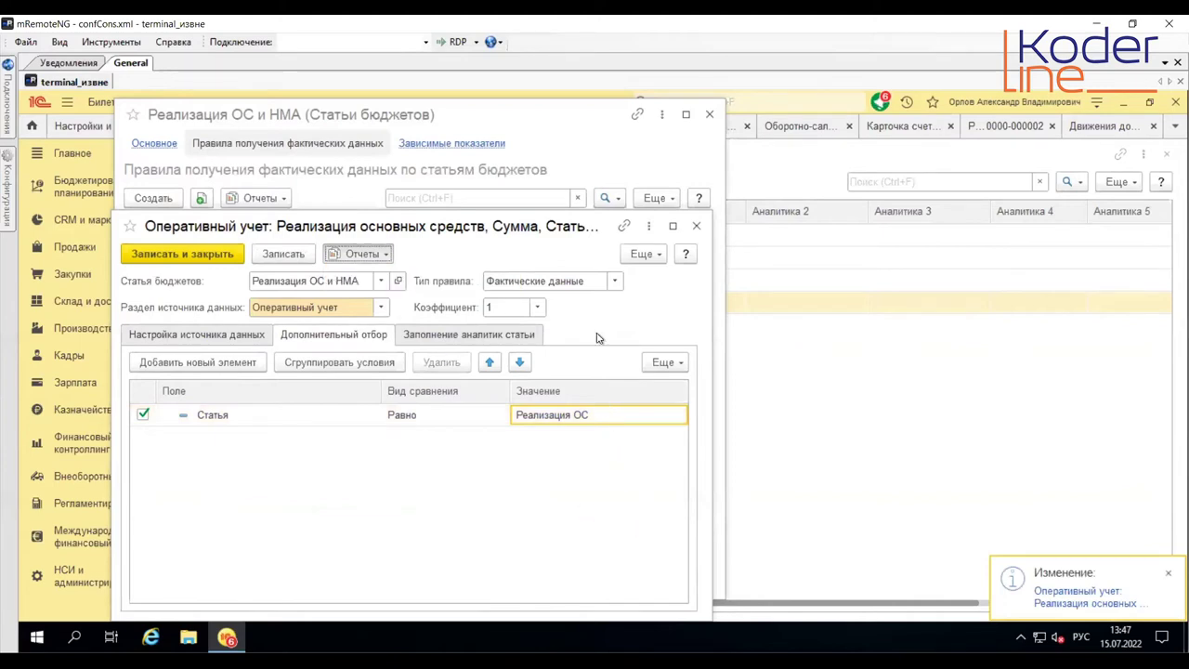
{"action": "left_click", "coordinate": [265, 294]}
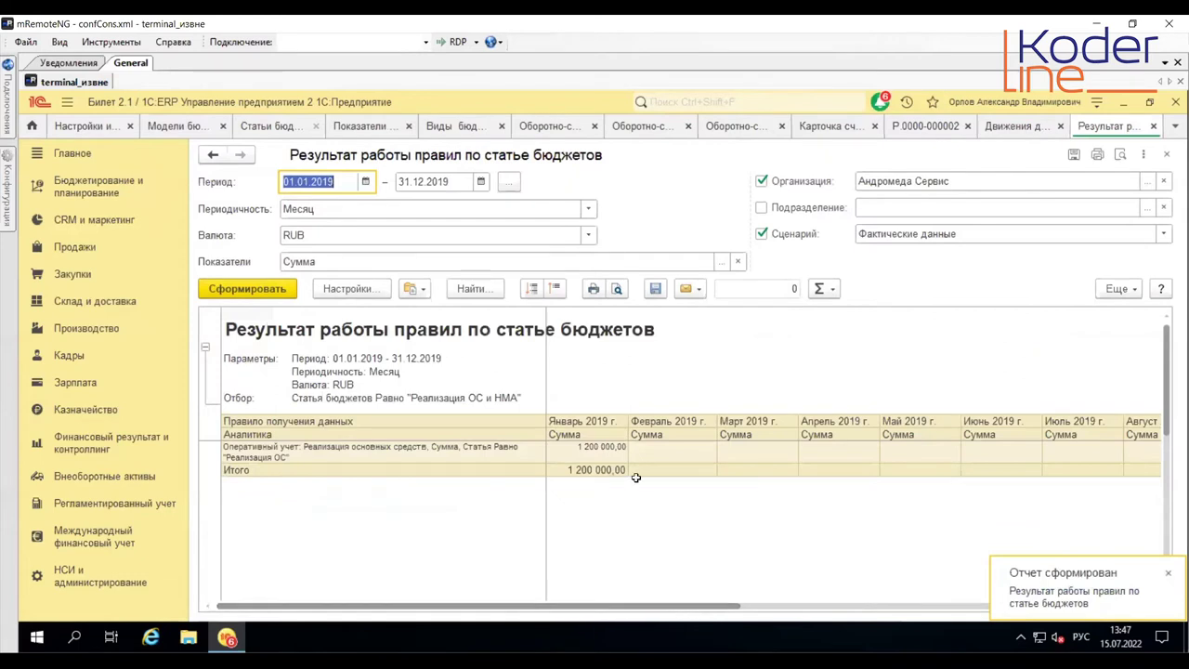
{"action": "left_click", "coordinate": [1153, 127]}
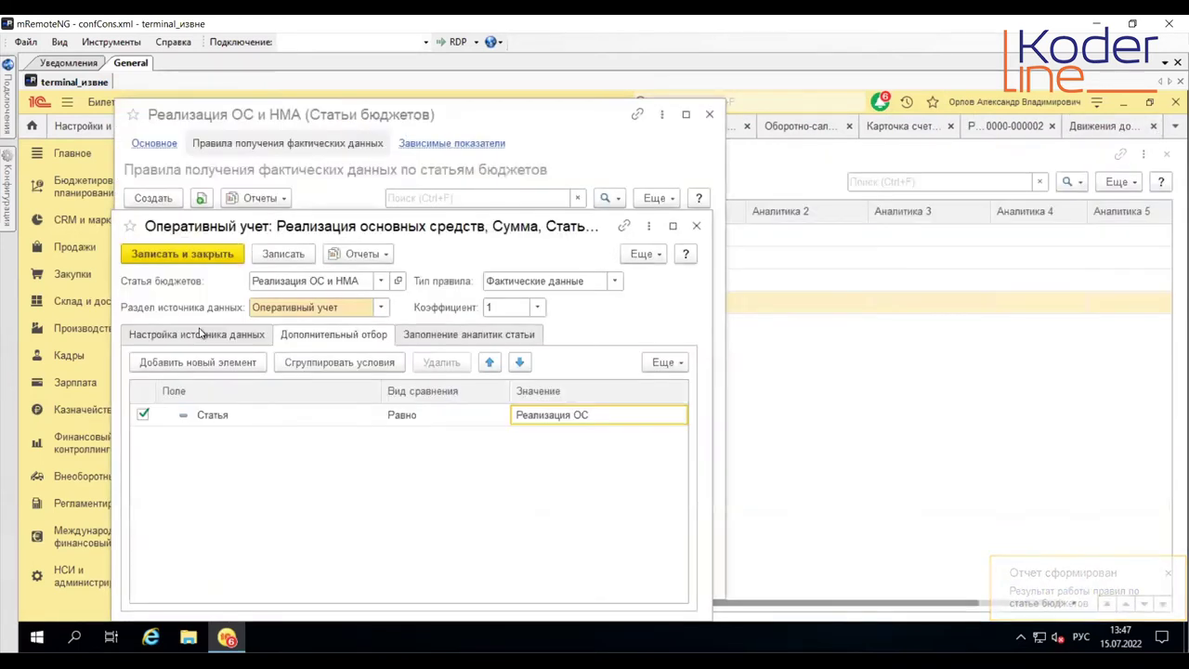
Step: Close the document movements report, the fixed-asset sale document and the account 91.01 card
{"action": "left_click", "coordinate": [1132, 139]}
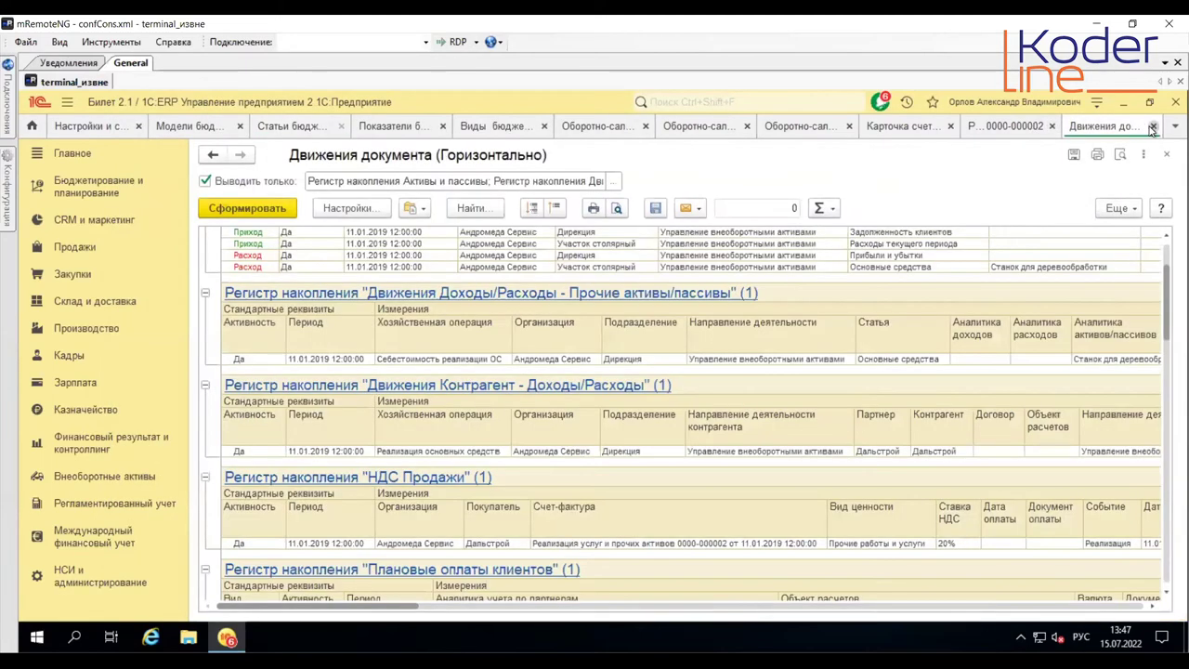
{"action": "left_click", "coordinate": [1153, 126]}
{"action": "left_click", "coordinate": [1152, 126]}
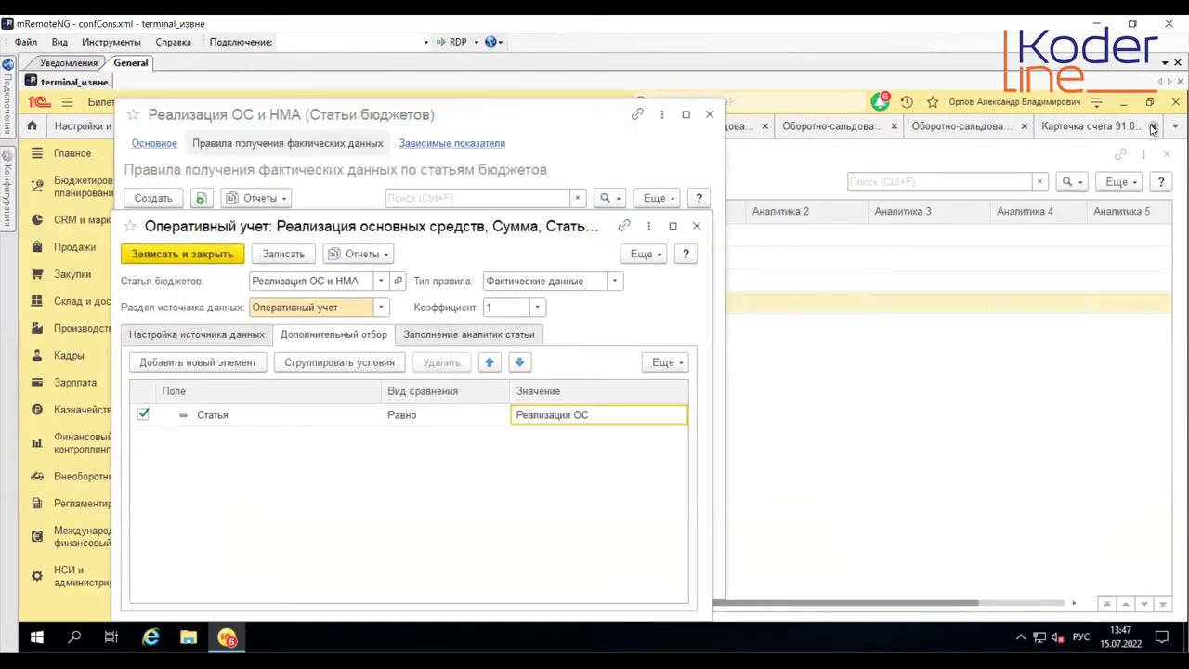
{"action": "left_click", "coordinate": [1156, 170]}
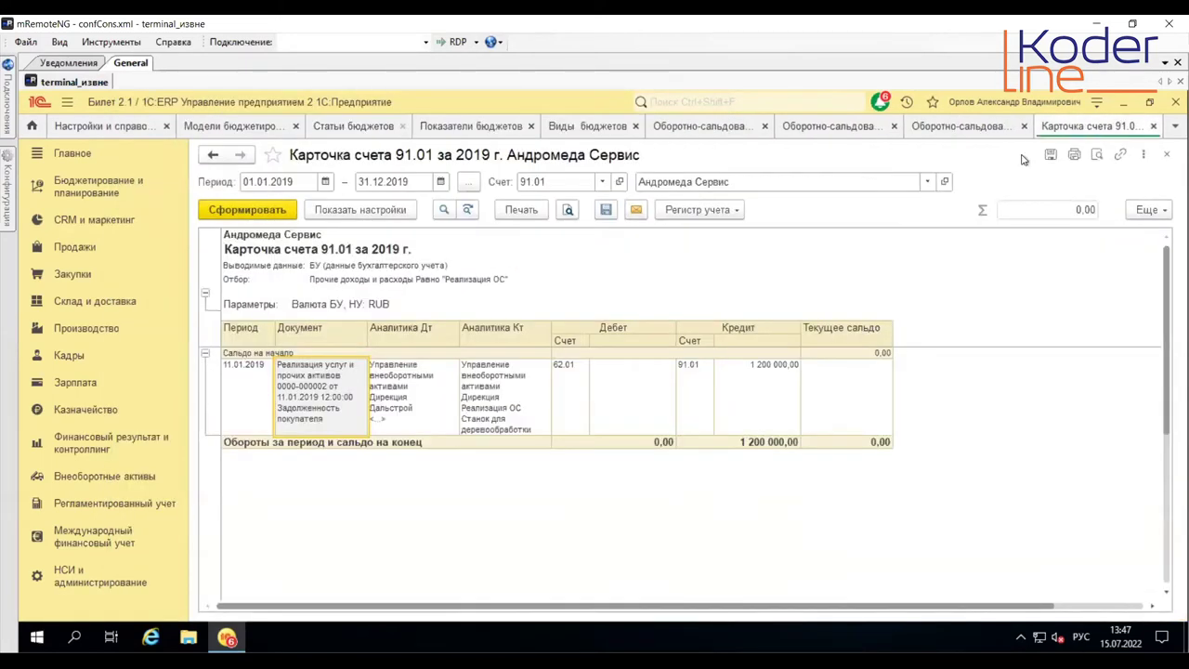
{"action": "left_click", "coordinate": [1153, 126]}
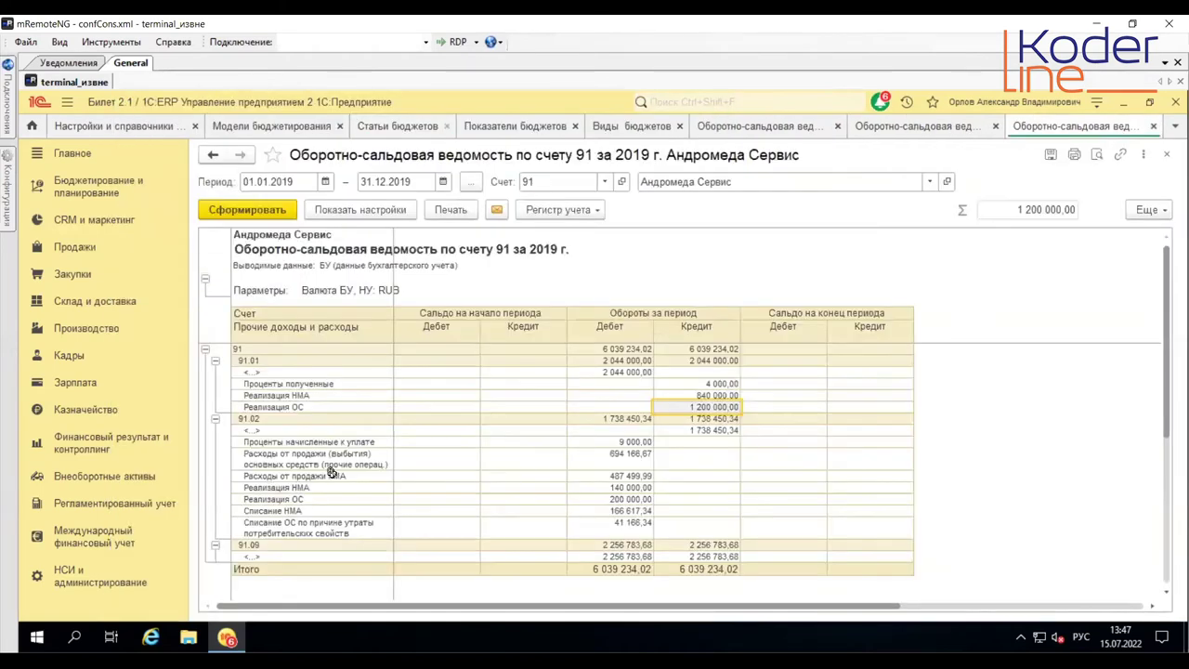
Step: Drill down into the Реализация НМА credit turnover of account 91.01 to open its account card
{"action": "left_click", "coordinate": [377, 394]}
{"action": "left_click", "coordinate": [729, 396]}
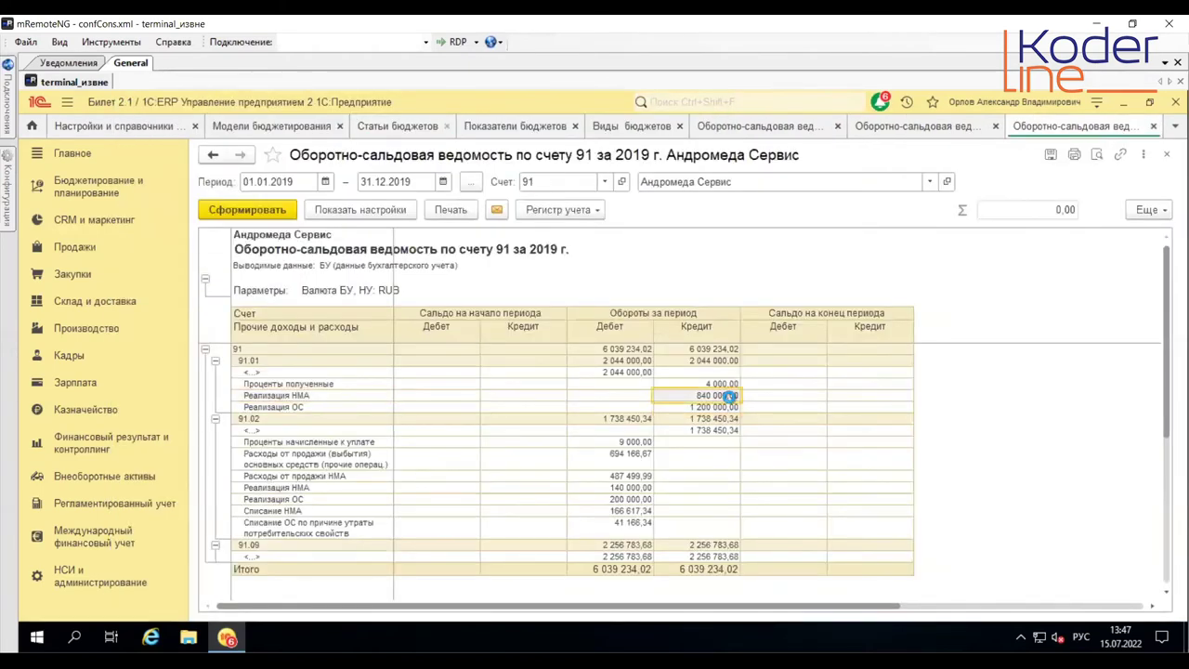
{"action": "double_click", "coordinate": [729, 396]}
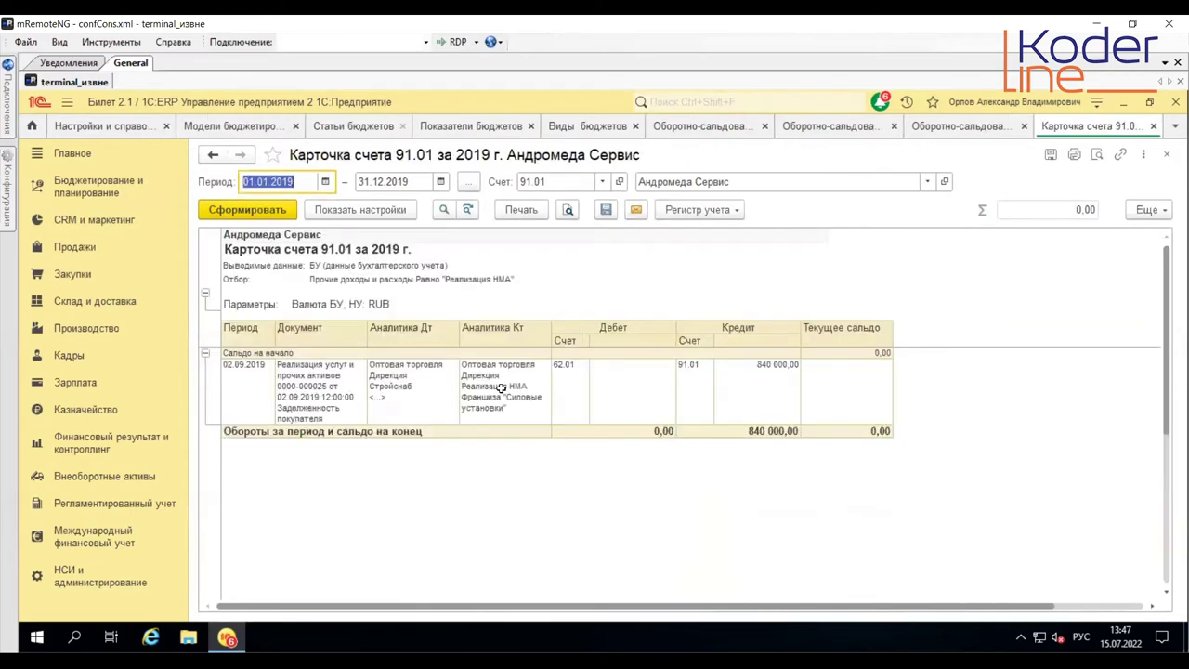
Step: Open the Реализация услуг и прочих активов document dated 02.09.2019 from the card and generate its Движения документа report
{"action": "left_click", "coordinate": [325, 392]}
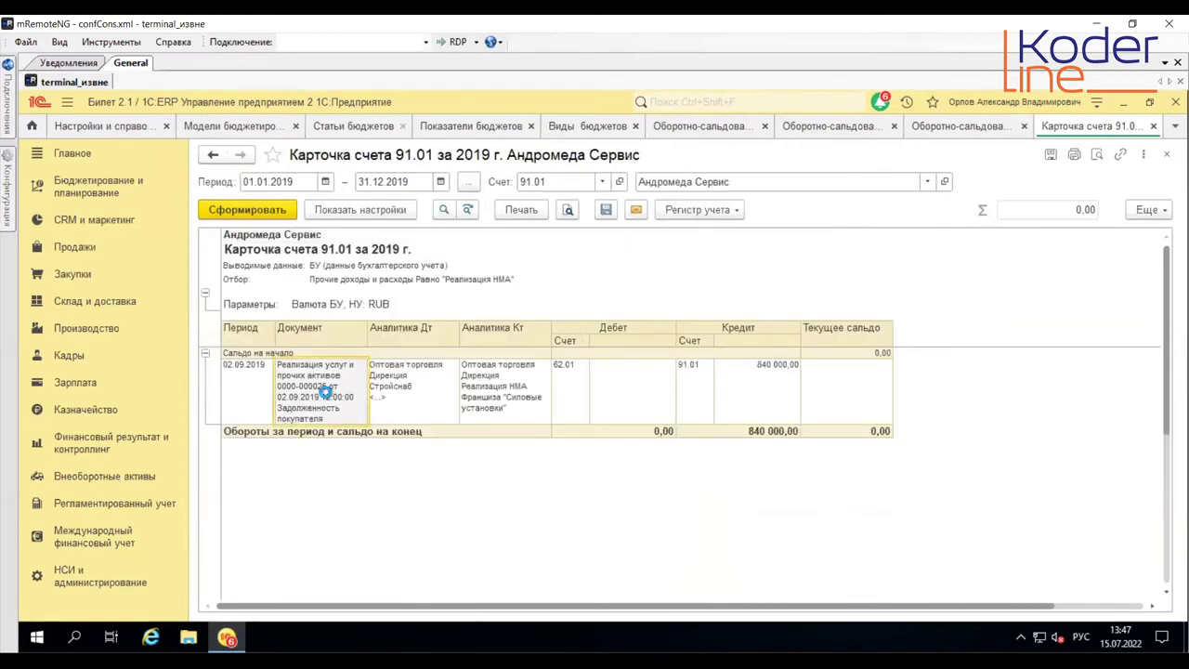
{"action": "double_click", "coordinate": [325, 392]}
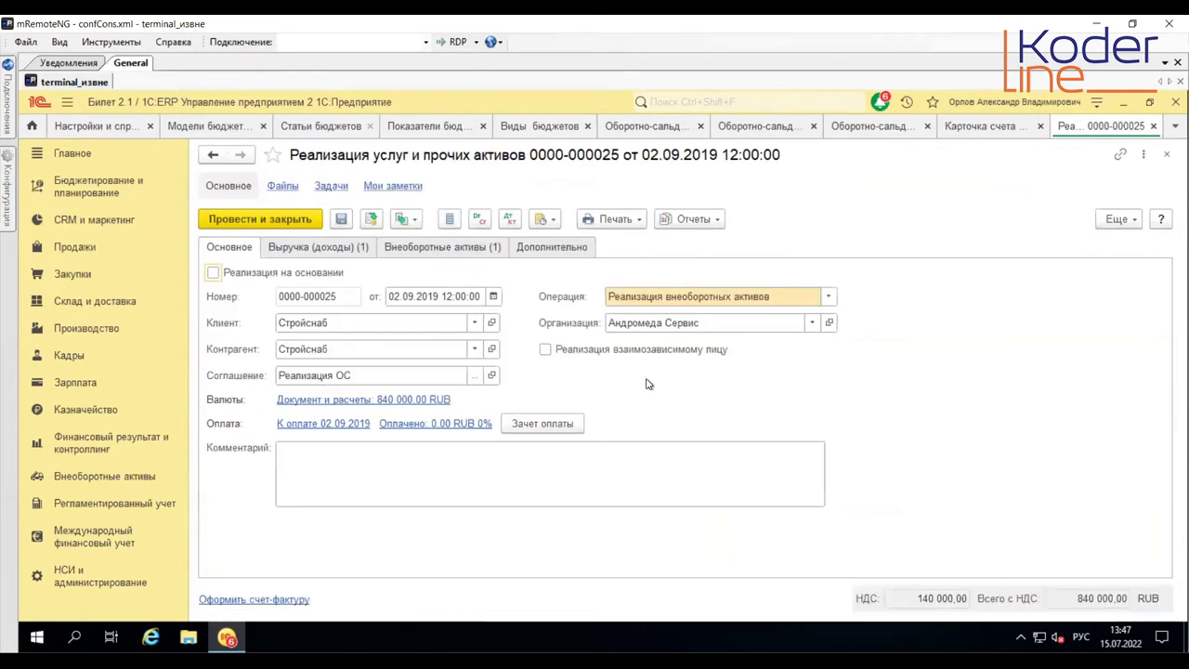
{"action": "left_click", "coordinate": [693, 219]}
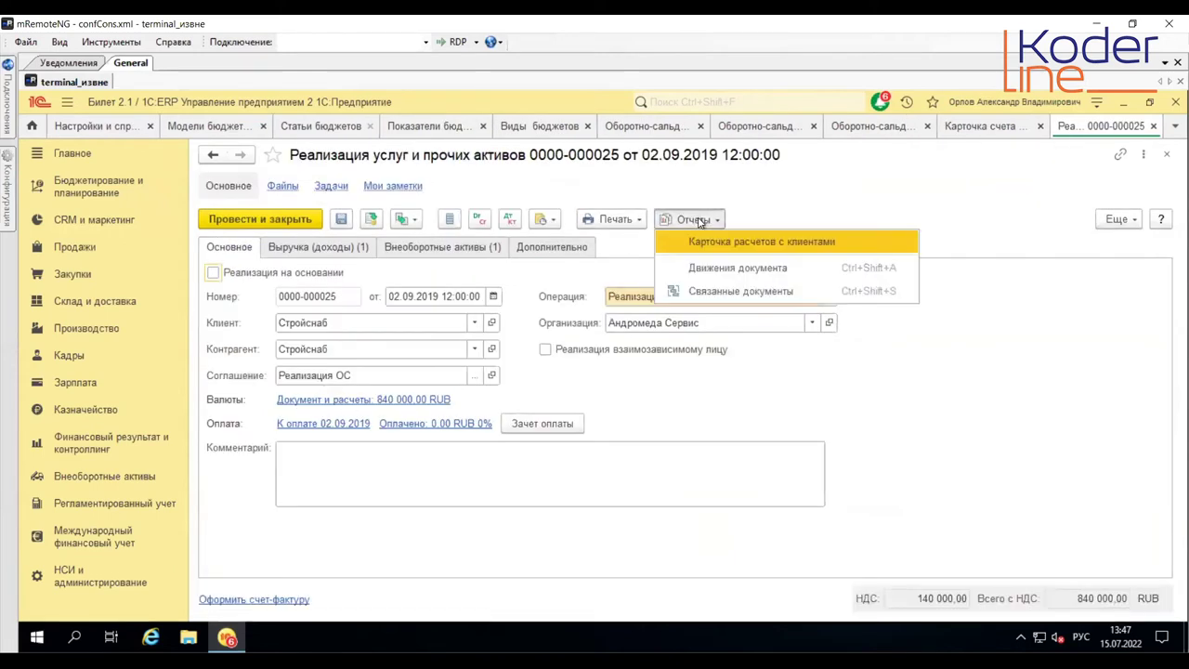
{"action": "left_click", "coordinate": [730, 266]}
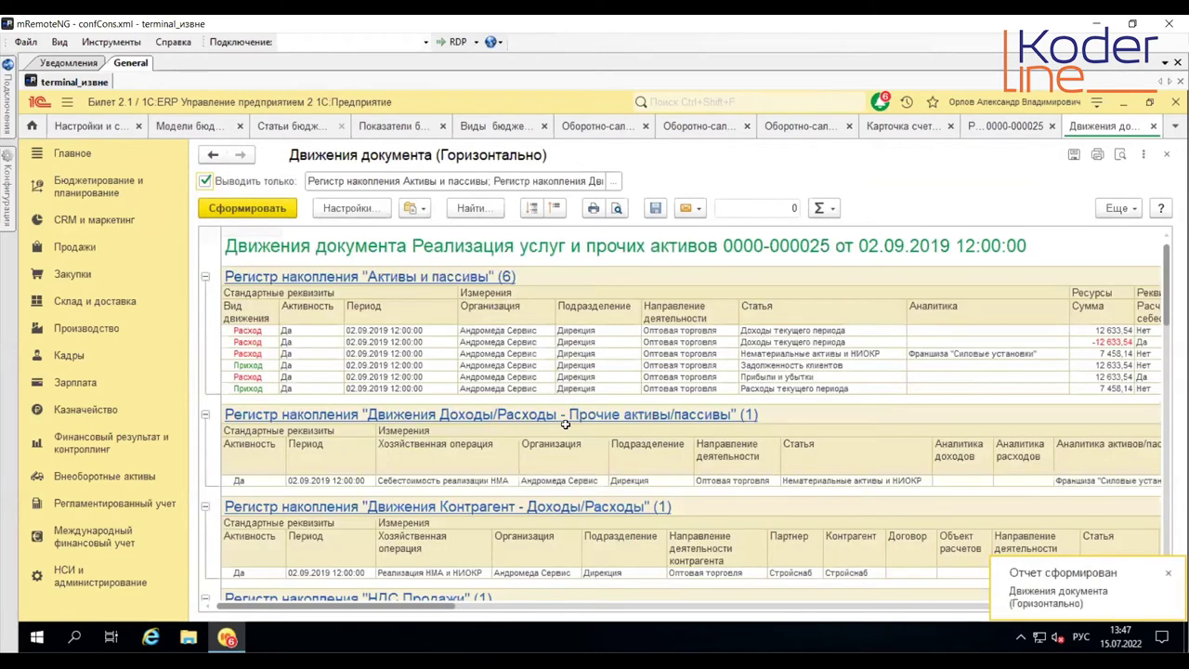
Step: Copy the business operation Реализация НМА и НИОКР from the Движения Контрагент - Доходы/Расходы register and locate its Статья entry
{"action": "scroll", "coordinate": [497, 553], "scroll_direction": "down", "scroll_amount": 1}
{"action": "left_click", "coordinate": [439, 537]}
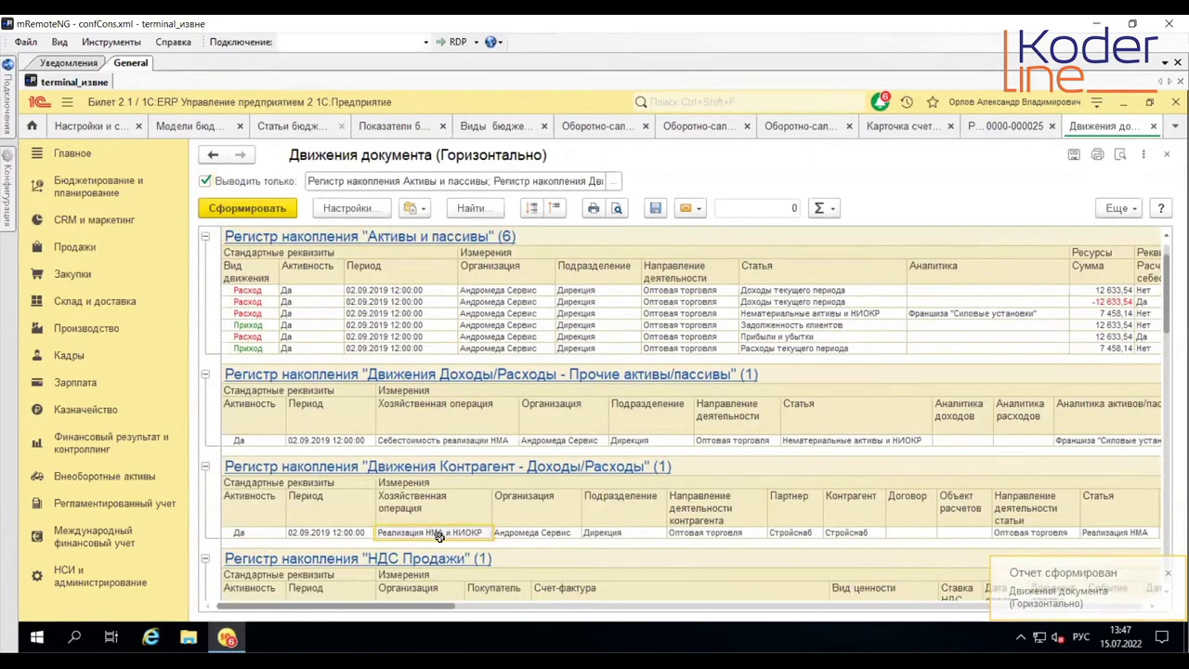
{"action": "right_click", "coordinate": [470, 516]}
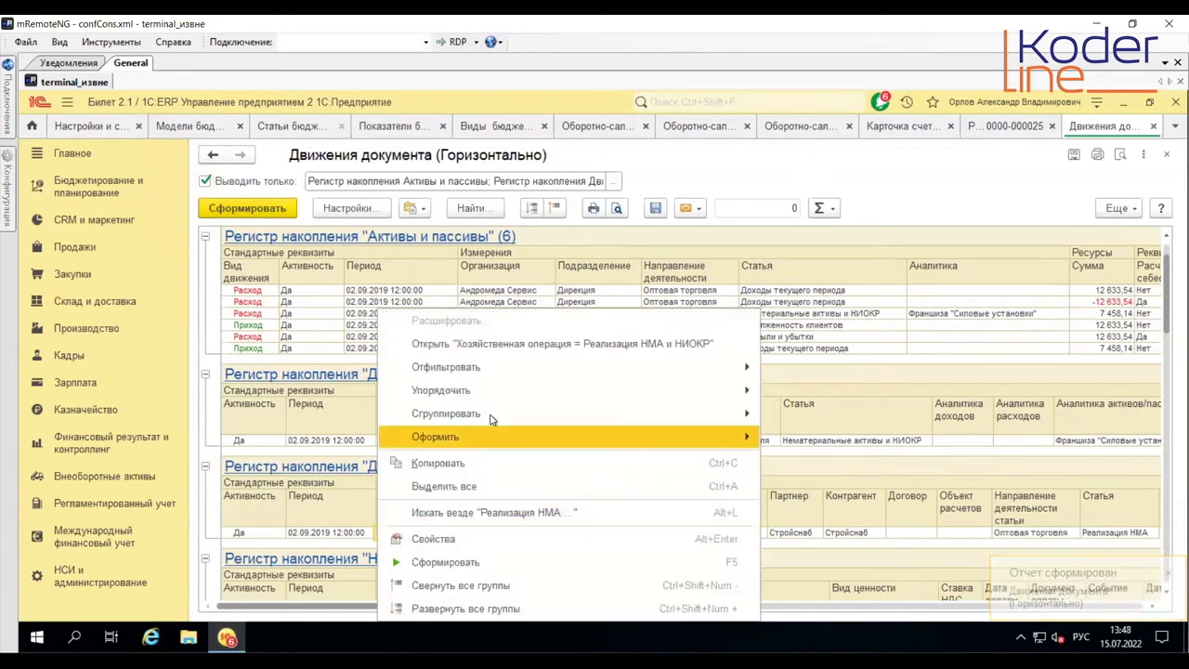
{"action": "left_click", "coordinate": [487, 466]}
{"action": "left_click_drag", "start_coordinate": [418, 610], "coordinate": [517, 610]}
{"action": "left_click", "coordinate": [738, 534]}
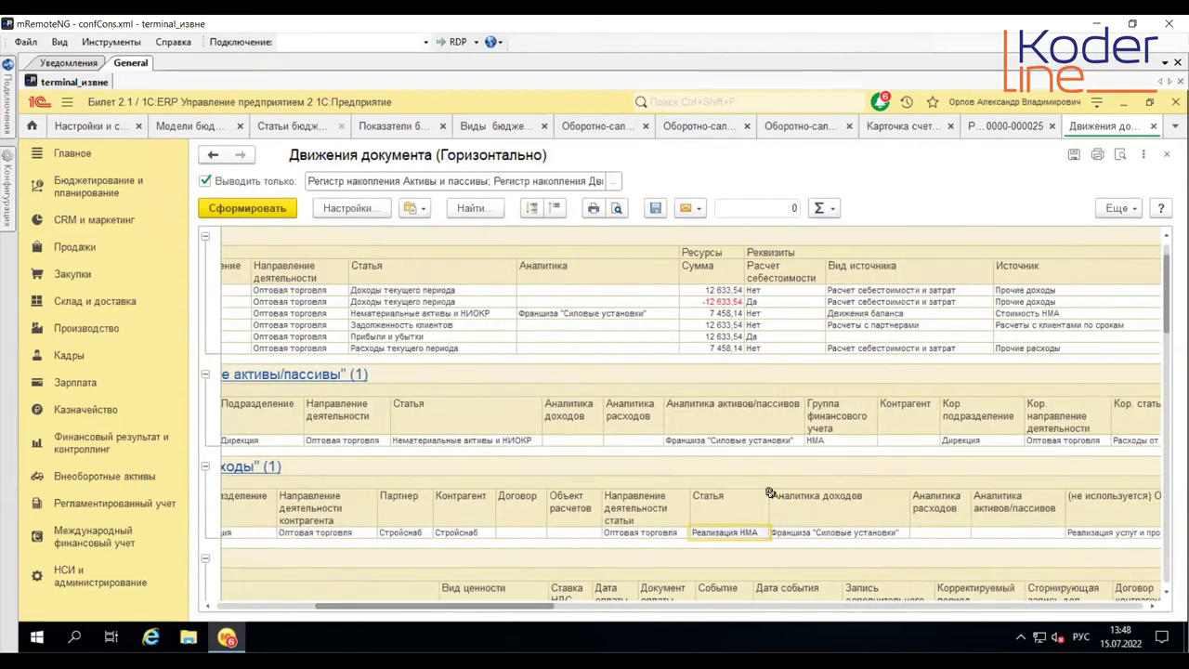
Step: Create another actual-data rule for Реализация ОС и НМА with source Оперативный учет, operation Реализация НМА и НИОКР and amount source Сумма
{"action": "left_click", "coordinate": [293, 126]}
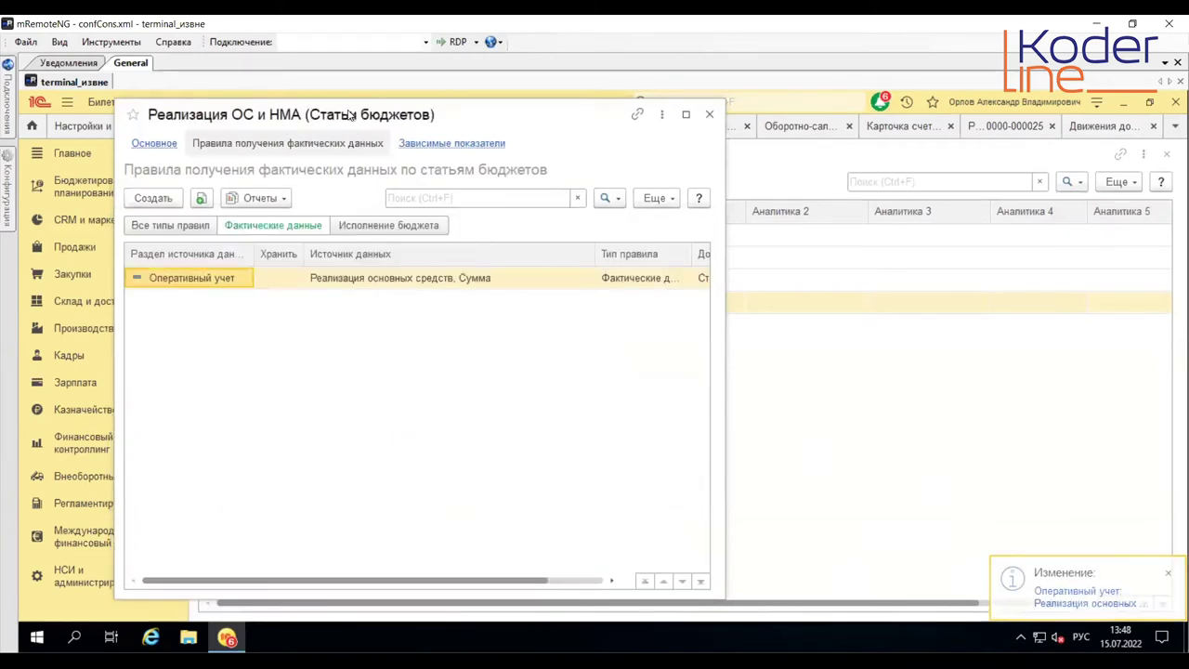
{"action": "left_click_drag", "start_coordinate": [351, 114], "coordinate": [572, 150]}
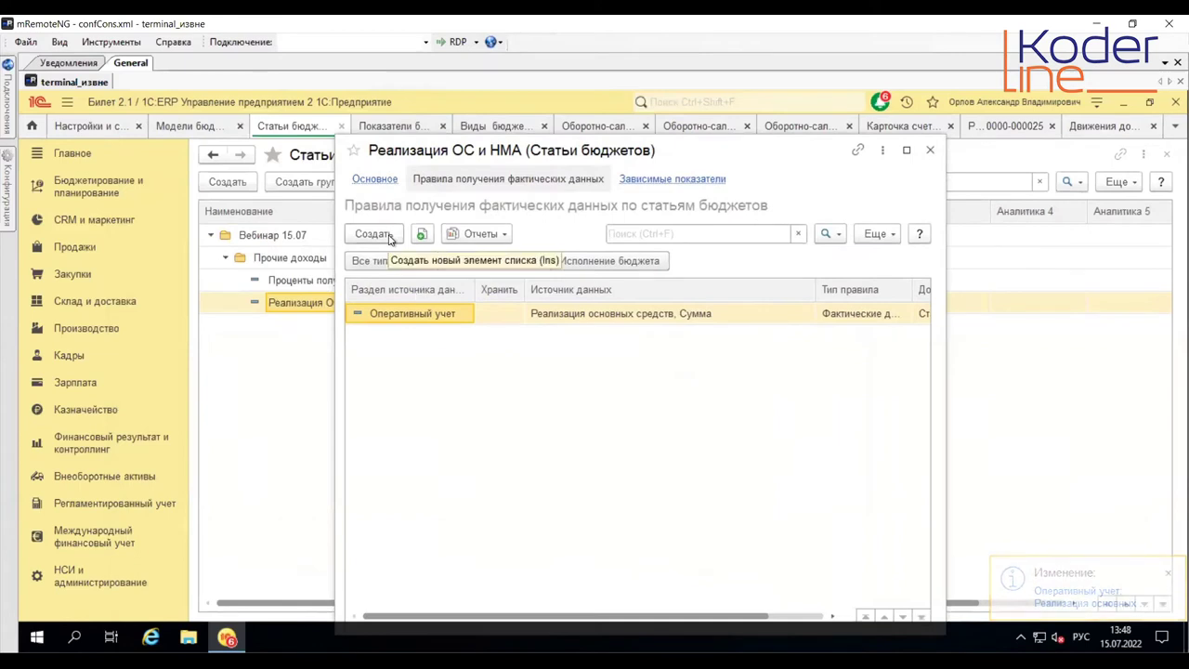
{"action": "left_click", "coordinate": [390, 238]}
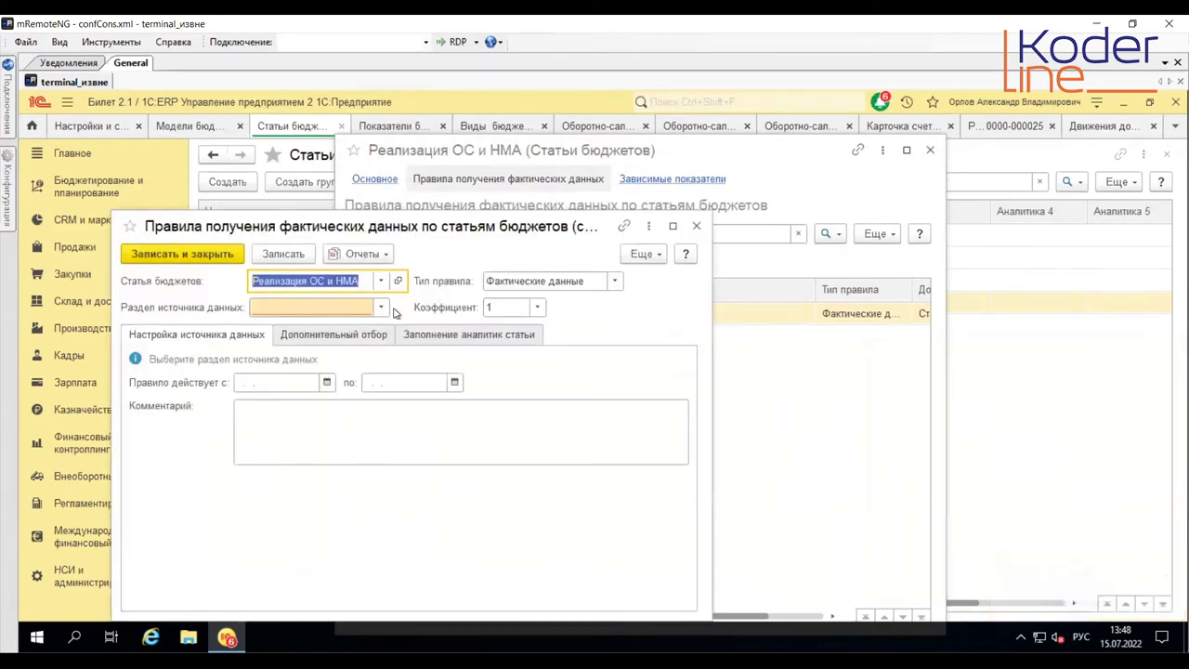
{"action": "left_click", "coordinate": [380, 307]}
{"action": "left_click", "coordinate": [310, 331]}
{"action": "left_click", "coordinate": [287, 364]}
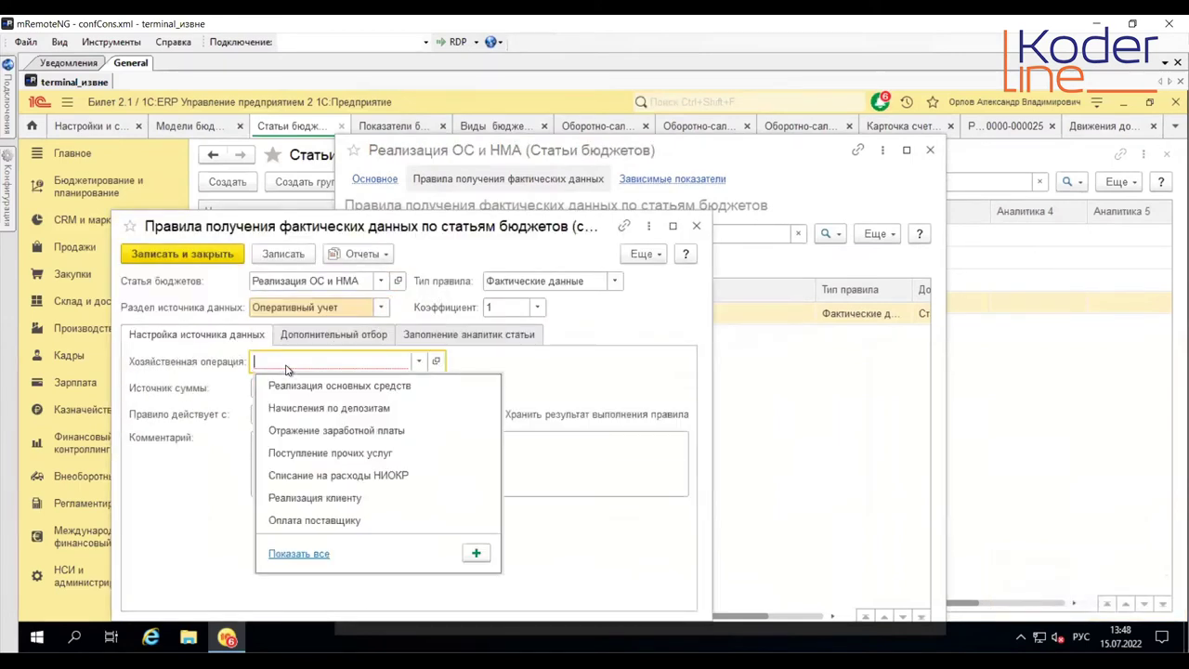
{"action": "type", "text": "Реализация НМА и НИОКР"}
{"action": "key", "text": "Return"}
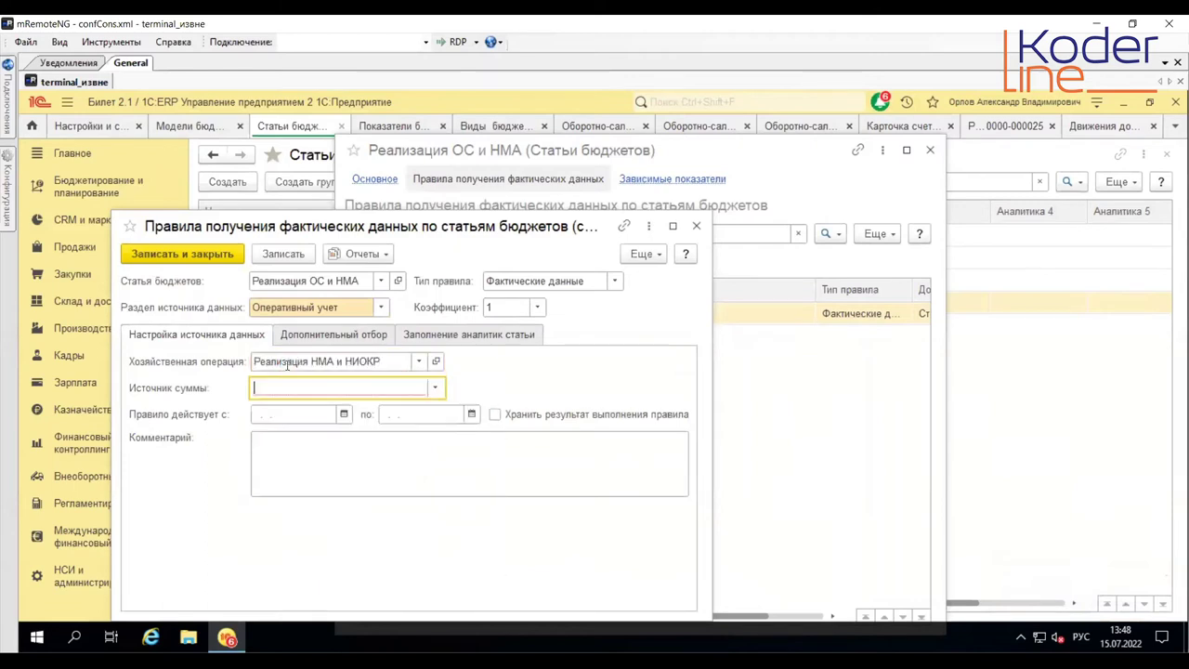
{"action": "left_click", "coordinate": [435, 387]}
{"action": "left_click", "coordinate": [362, 412]}
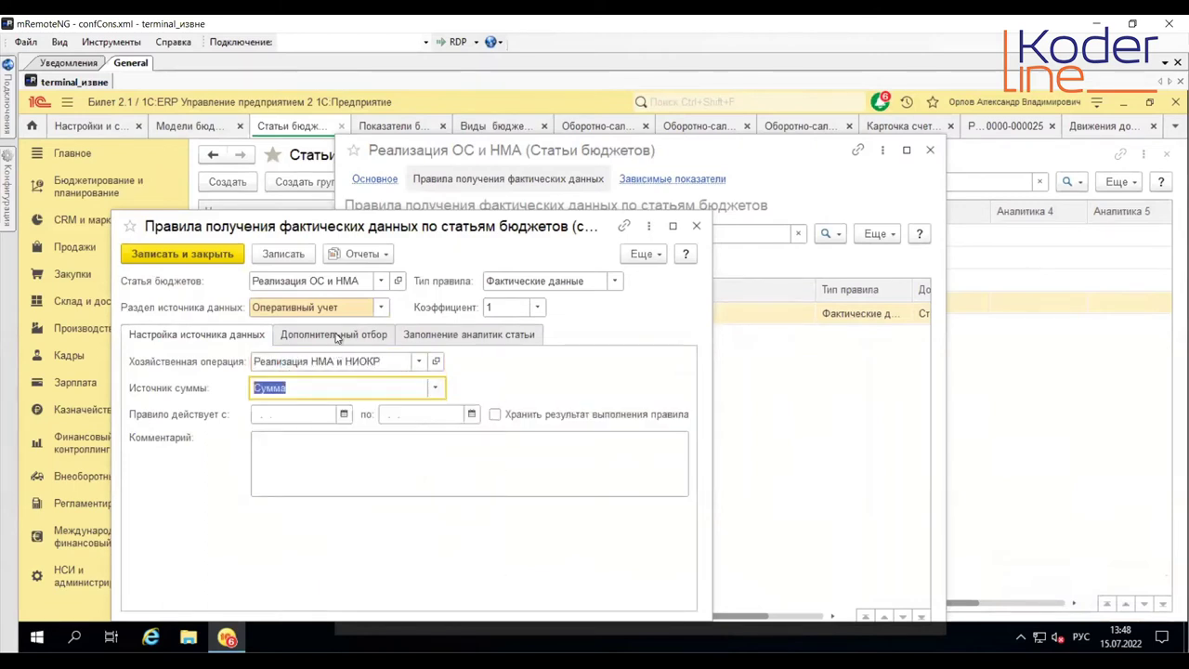
Step: Add an additional filter to the rule with Статья equal to Реализация НМА from the income items
{"action": "left_click", "coordinate": [335, 334]}
{"action": "left_click", "coordinate": [169, 368]}
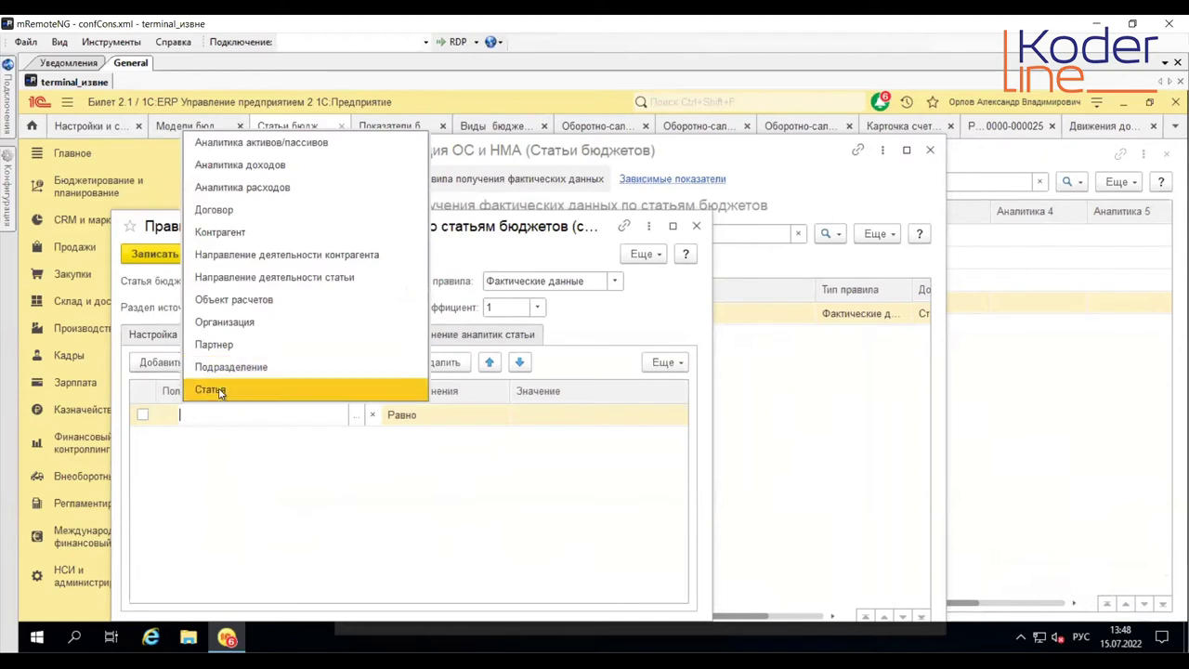
{"action": "left_click", "coordinate": [220, 391]}
{"action": "left_click", "coordinate": [624, 417]}
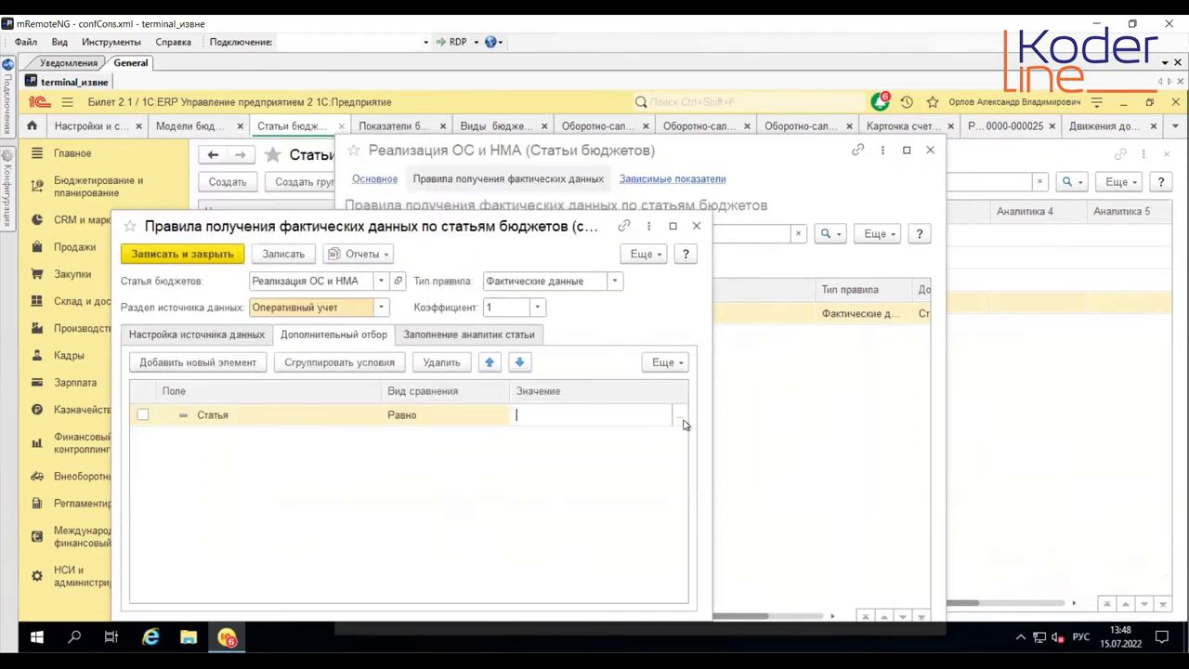
{"action": "left_click", "coordinate": [679, 415]}
{"action": "left_click", "coordinate": [501, 331]}
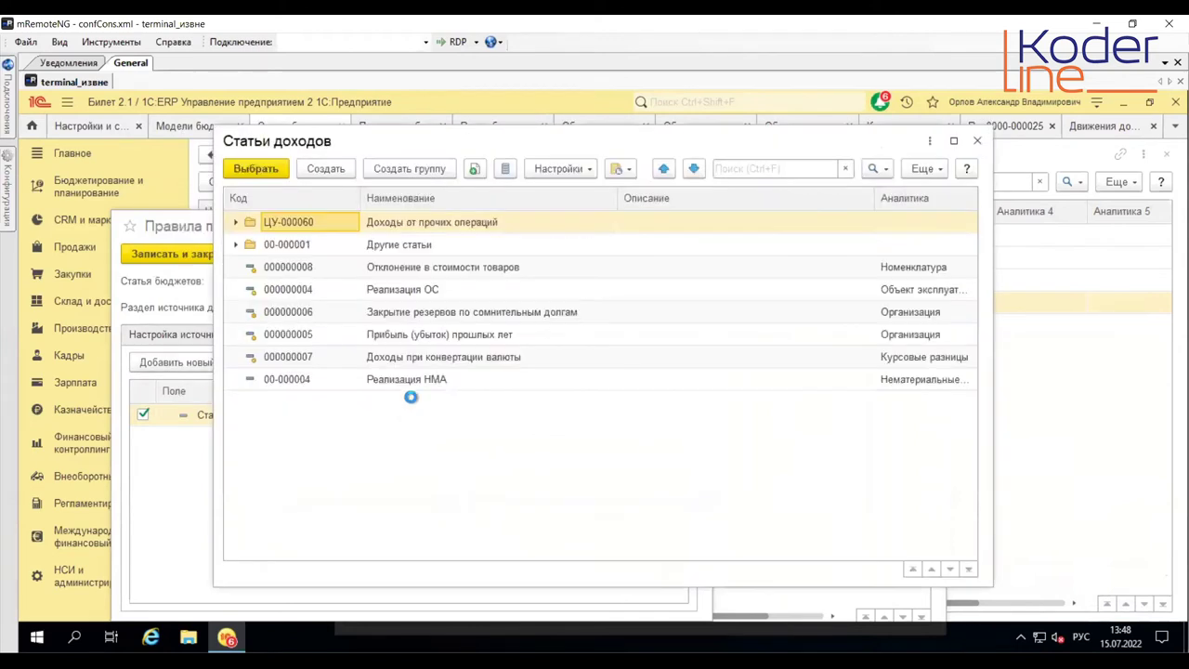
{"action": "double_click", "coordinate": [426, 379]}
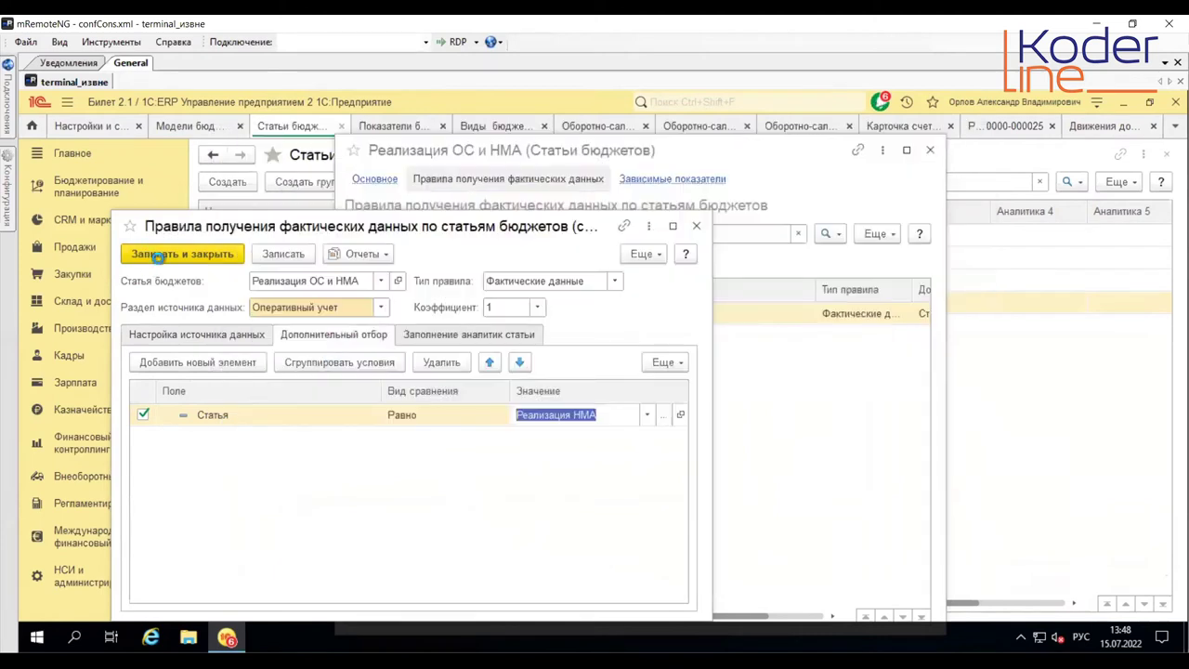
Step: Save and close the rule, then generate its Результат работы правил report and check both rules' totals
{"action": "left_click", "coordinate": [202, 252]}
{"action": "left_click", "coordinate": [483, 234]}
{"action": "left_click", "coordinate": [525, 256]}
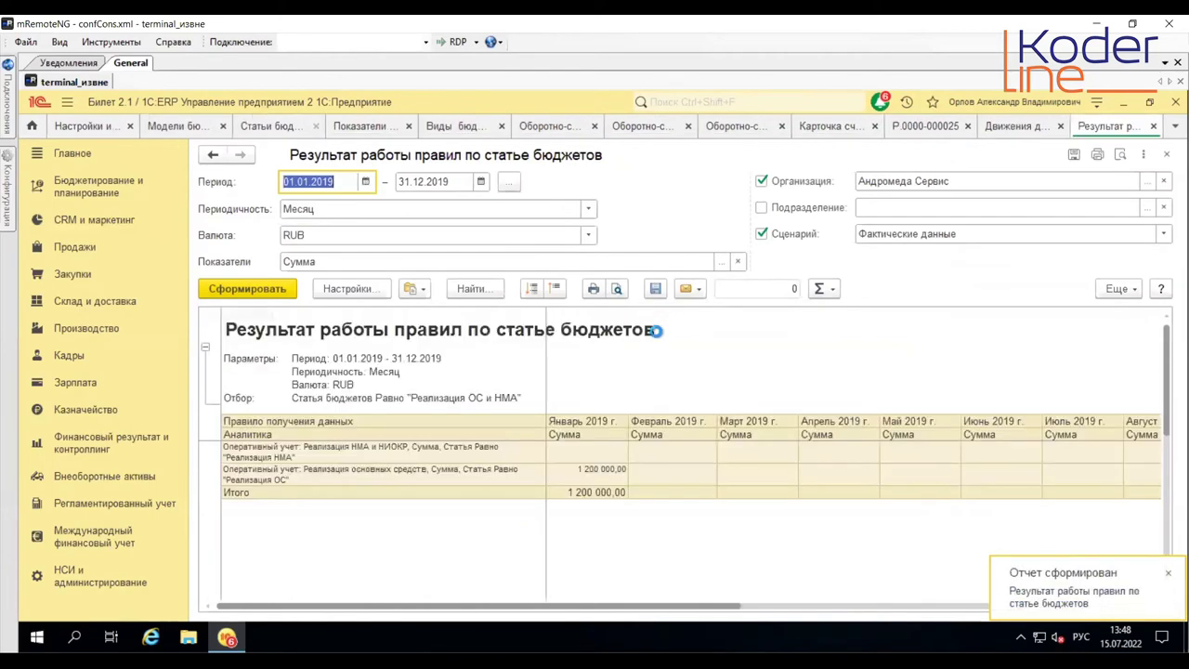
{"action": "left_click_drag", "start_coordinate": [644, 612], "coordinate": [1050, 610]}
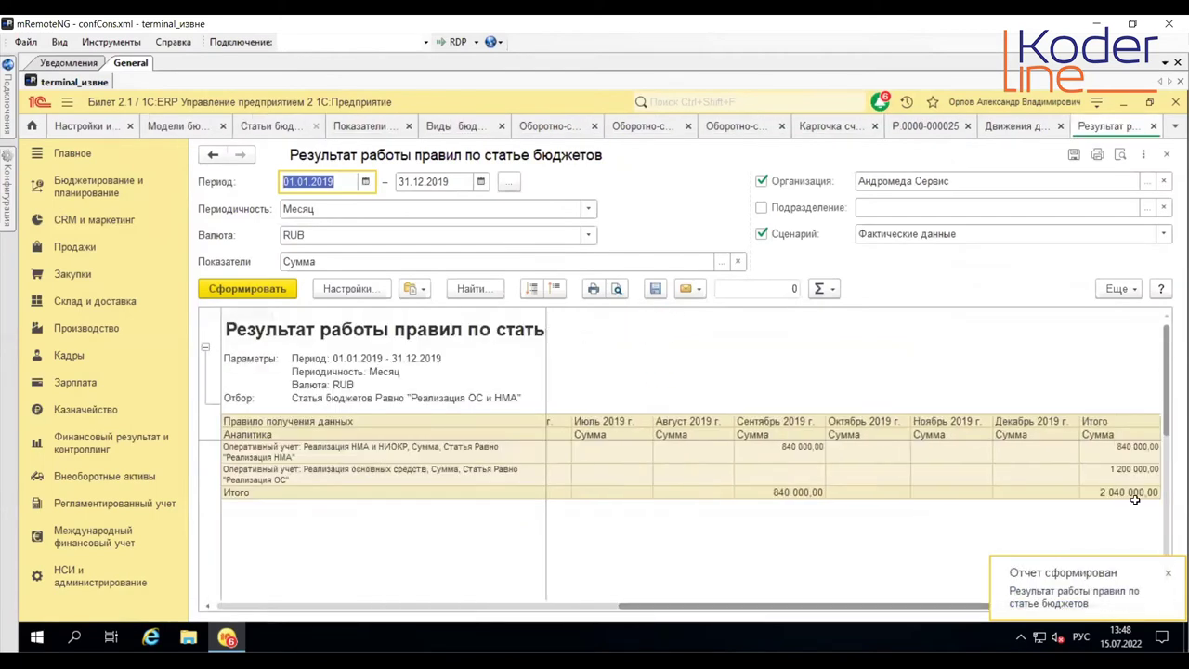
{"action": "left_click", "coordinate": [1133, 447]}
{"action": "left_click", "coordinate": [1139, 470]}
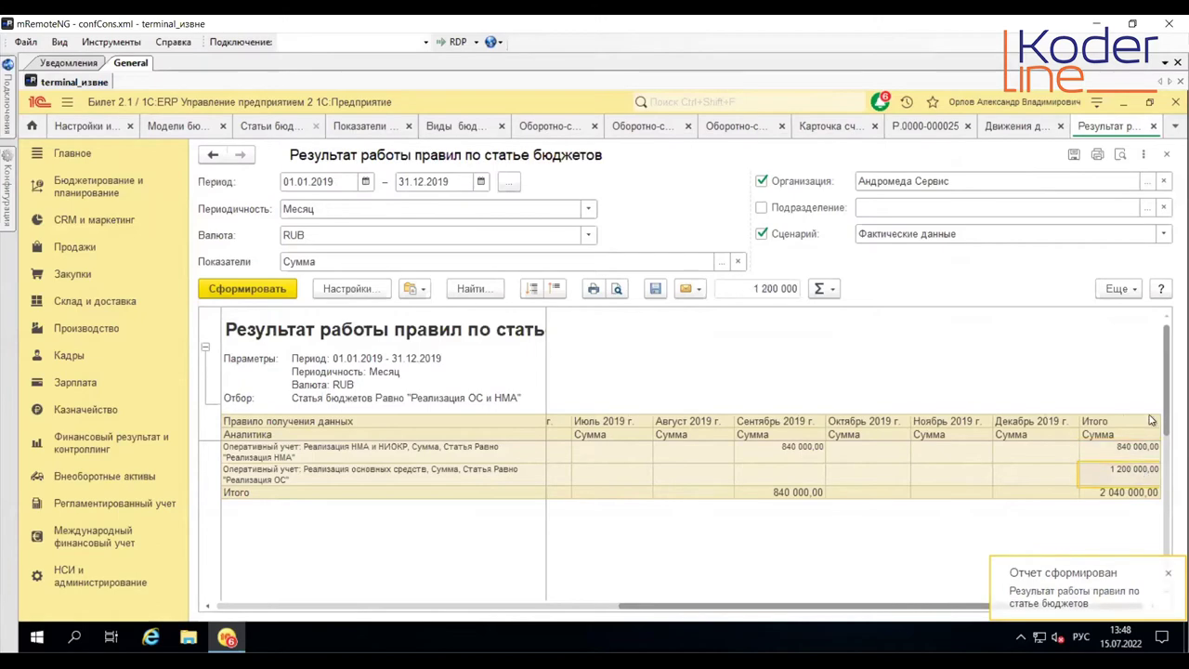
Step: Compare the rule totals with the Реализация НМА and Реализация ОС turnovers of account 91.01 in the account 91 turnover sheet
{"action": "left_click", "coordinate": [749, 126]}
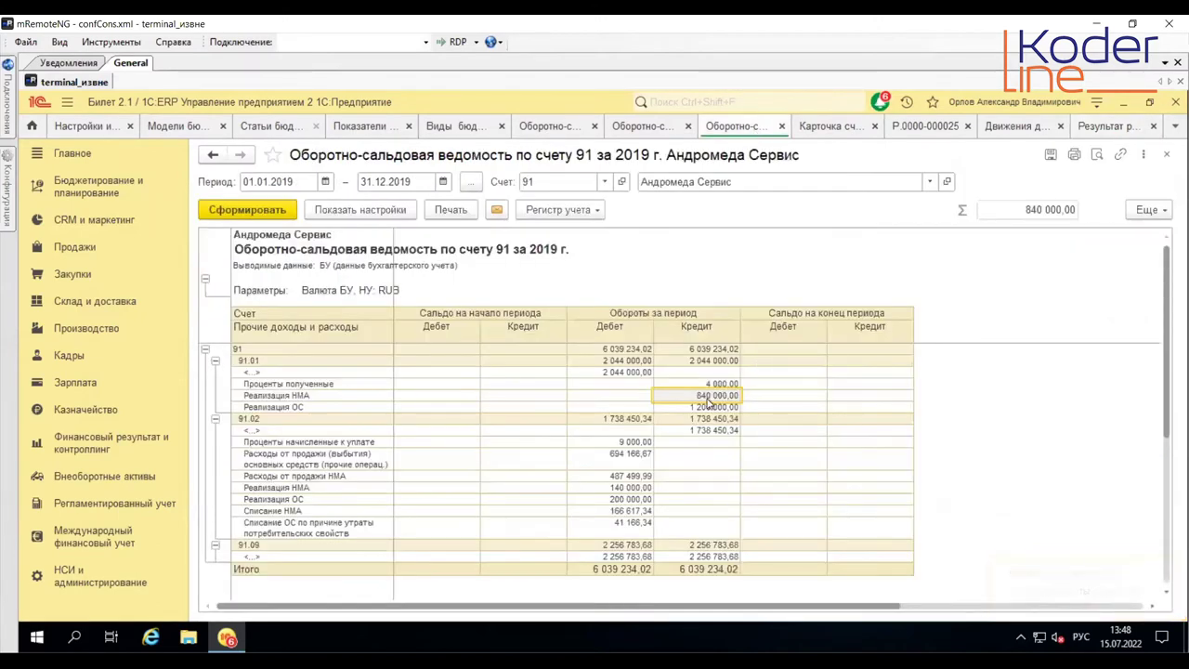
{"action": "left_click_drag", "start_coordinate": [704, 395], "coordinate": [281, 396]}
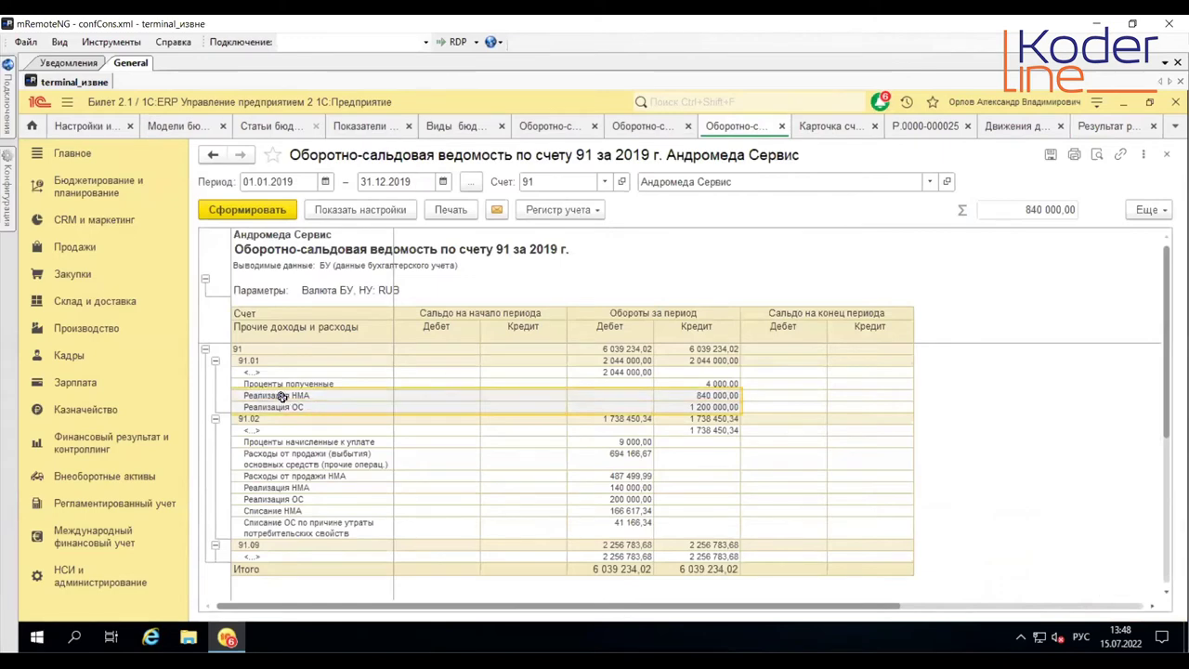
{"action": "left_click", "coordinate": [269, 363]}
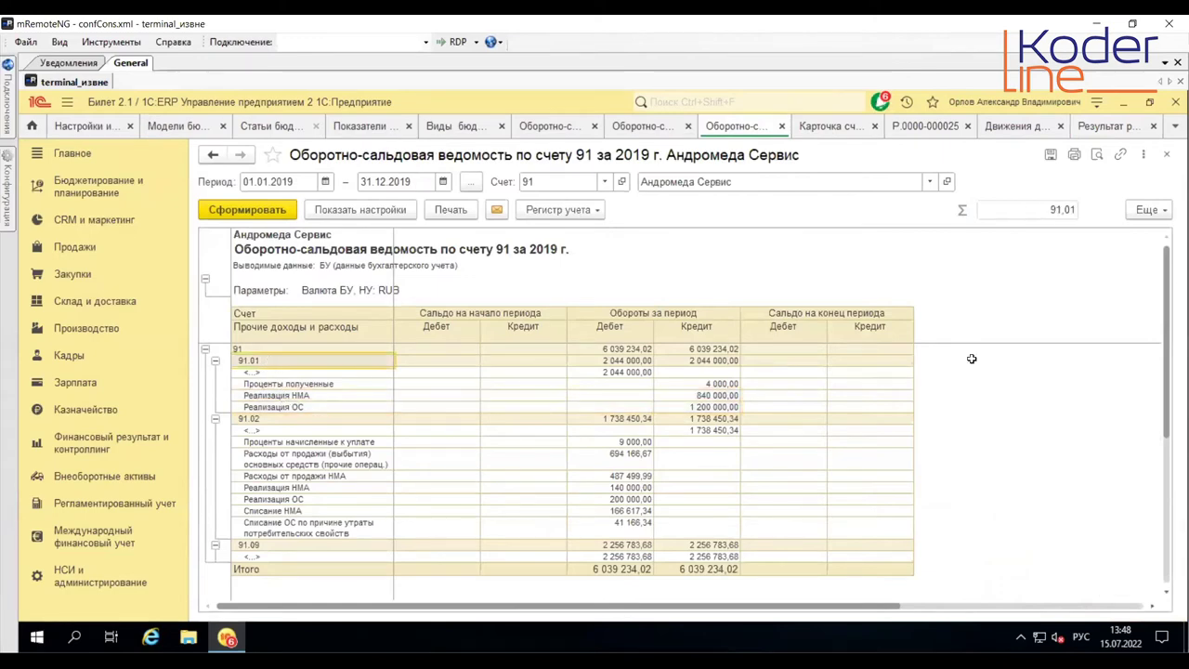
Step: Close the rule results report, the document movements report, the Реализация услуг и прочих активов document and the account 91.01 card
{"action": "left_click", "coordinate": [1115, 126]}
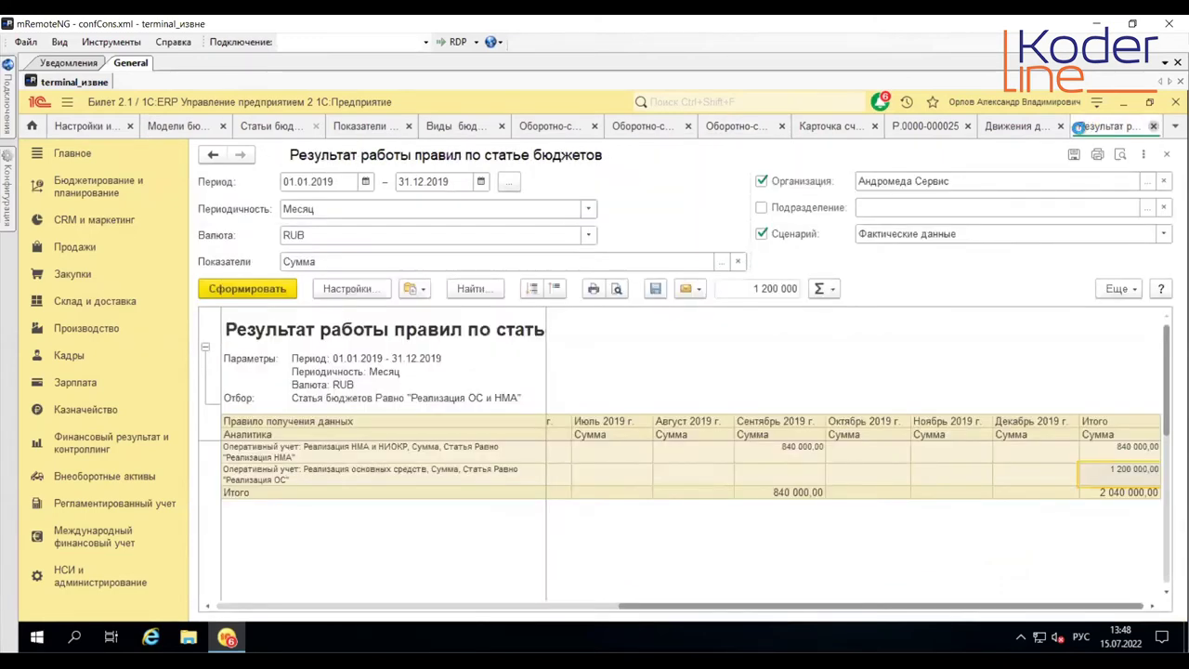
{"action": "key", "text": "Escape"}
{"action": "left_click", "coordinate": [1148, 125]}
{"action": "key", "text": "Escape"}
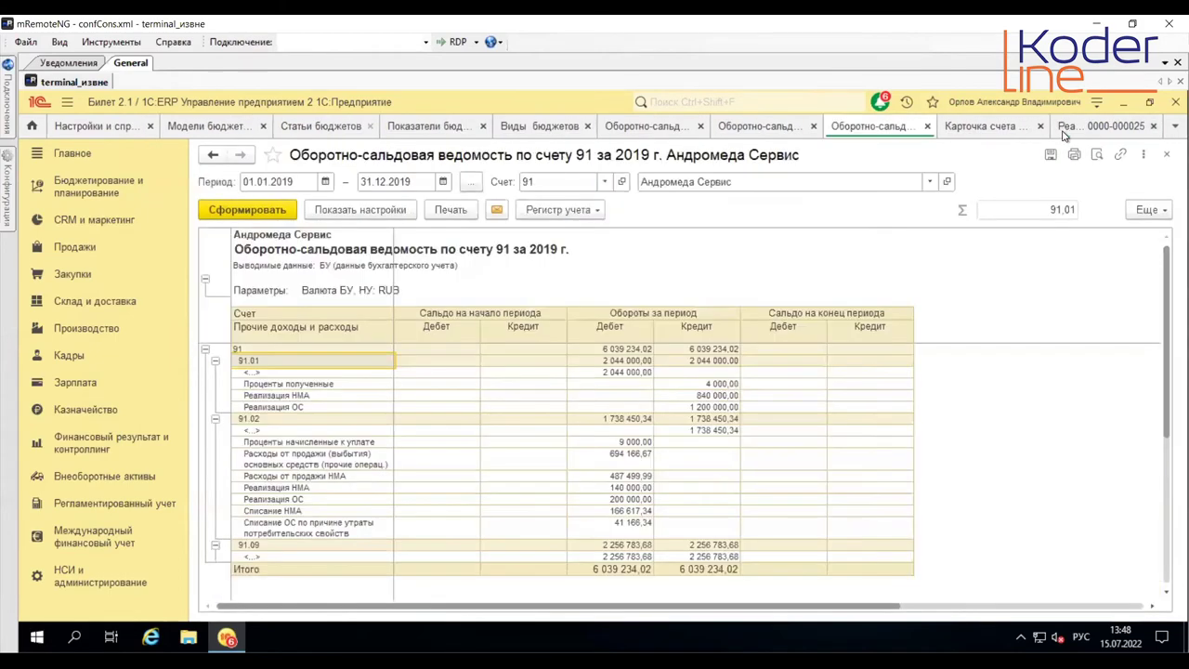
{"action": "left_click", "coordinate": [1114, 127]}
{"action": "left_click", "coordinate": [1154, 126]}
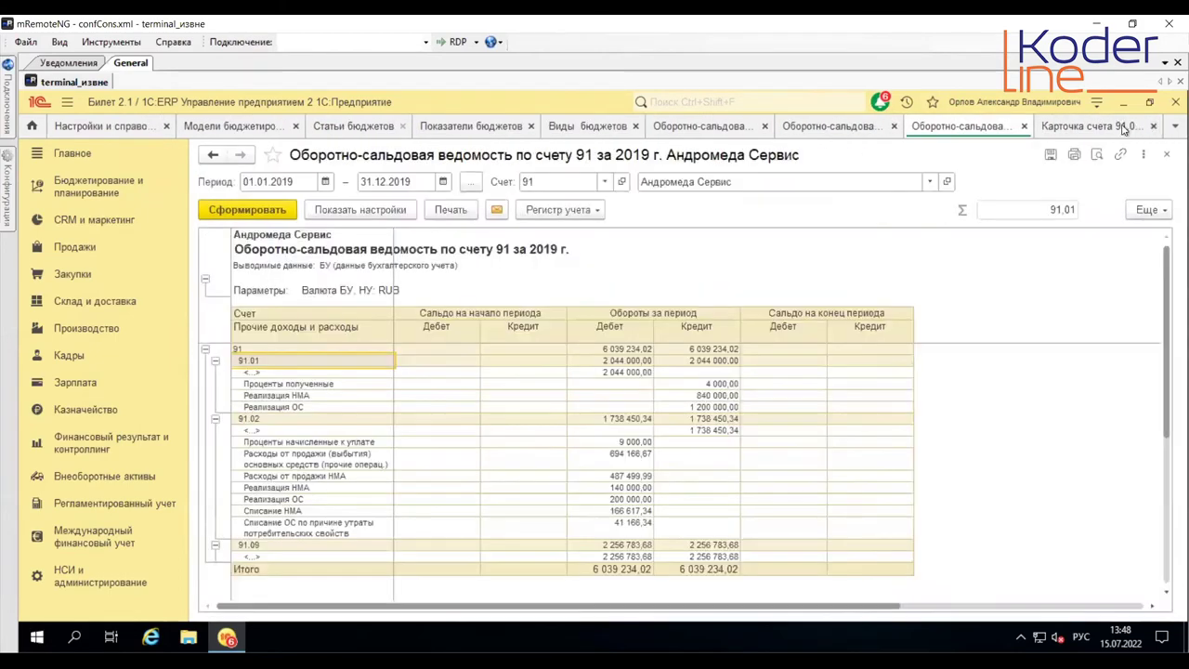
{"action": "left_click", "coordinate": [1140, 130]}
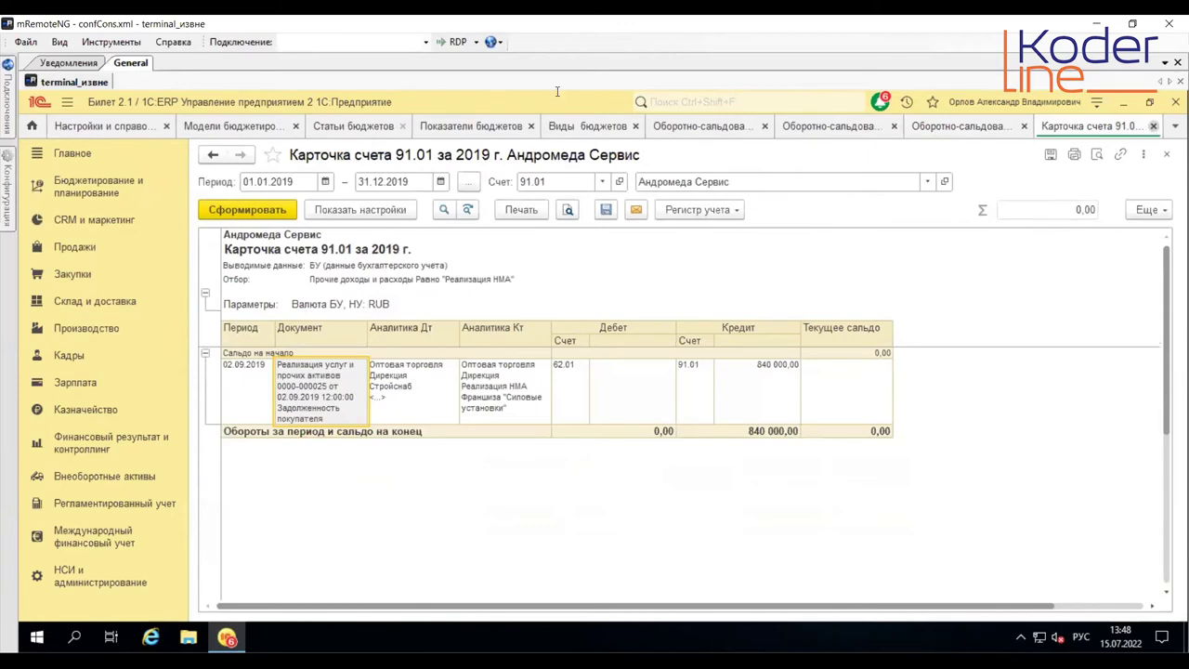
{"action": "left_click", "coordinate": [1154, 127]}
Step: Return to the main data of the budget item Реализация ОС и НМА, then save and close it
{"action": "left_click", "coordinate": [406, 126]}
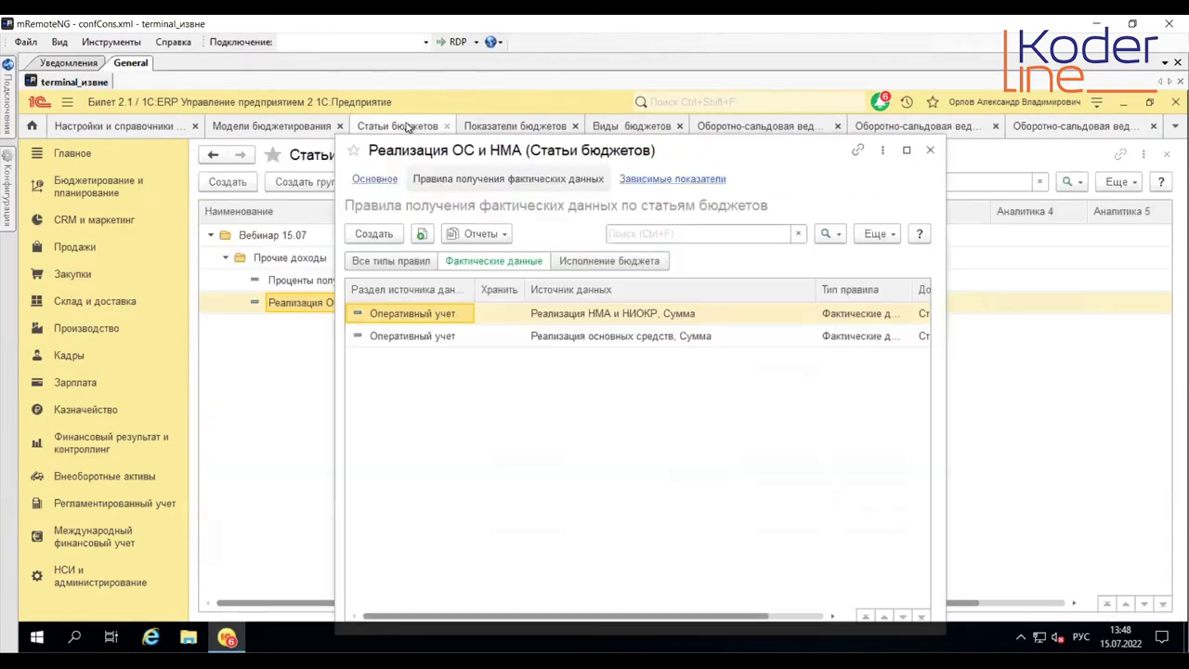
{"action": "left_click", "coordinate": [374, 179]}
{"action": "key", "text": "ctrl+Return"}
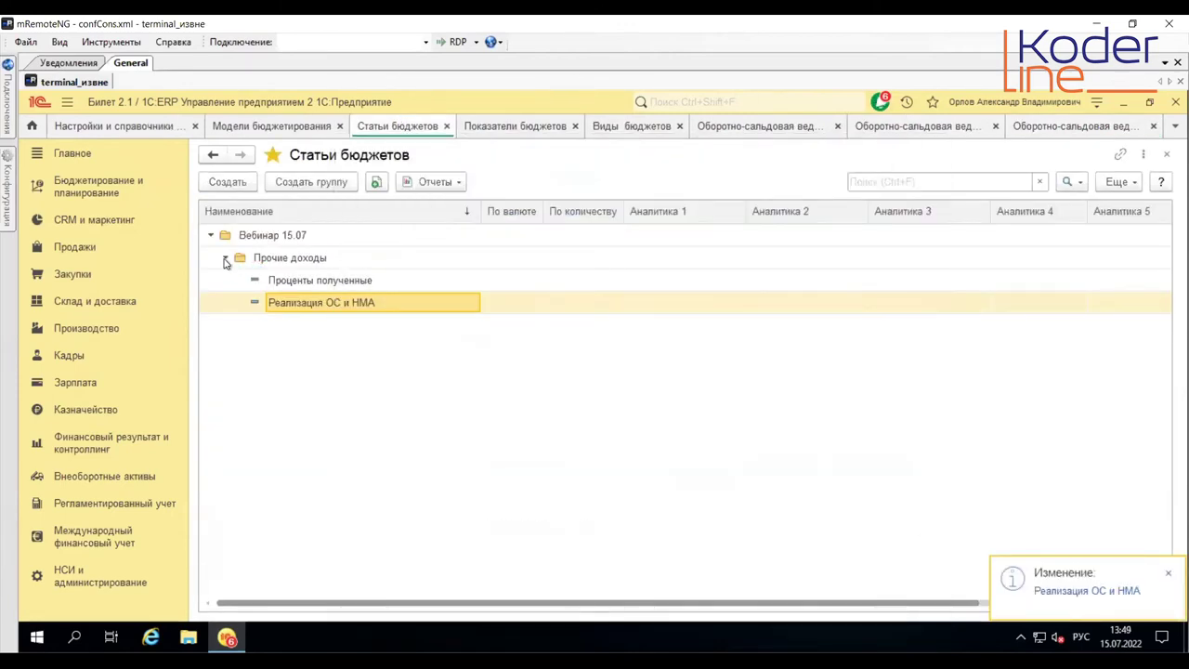
Step: Collapse Прочие доходы and create a budget item group named Прочие расходы inside Вебинар 15.07
{"action": "left_click", "coordinate": [224, 260]}
{"action": "left_click", "coordinate": [311, 182]}
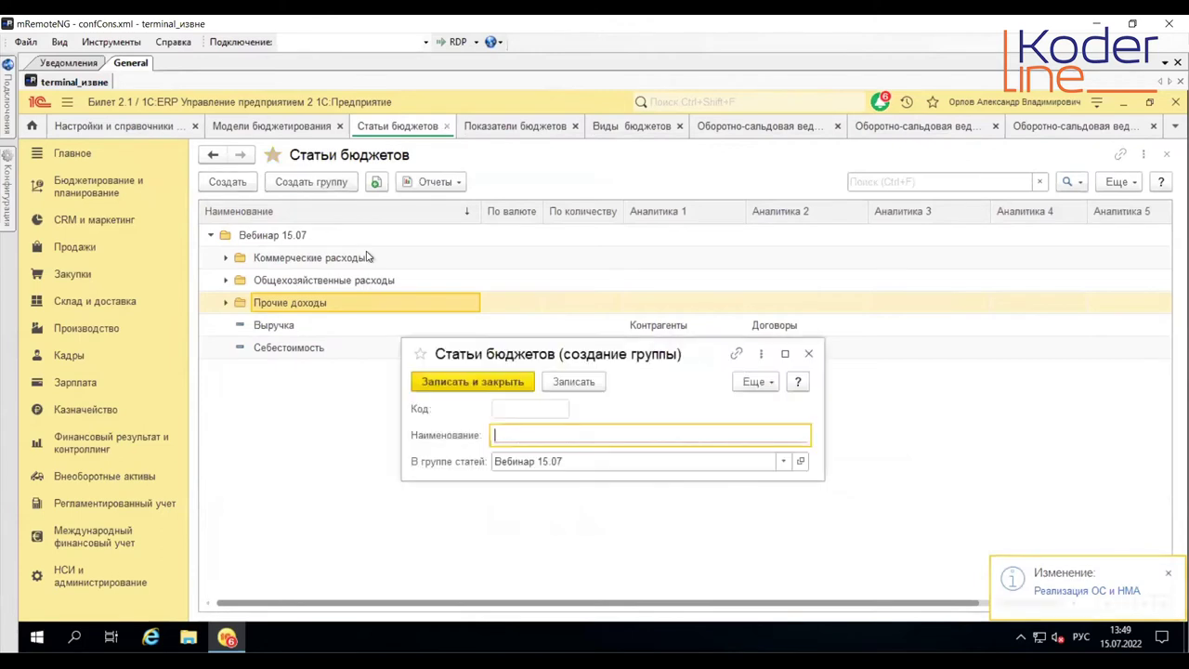
{"action": "type", "text": "Прочие расхо"}
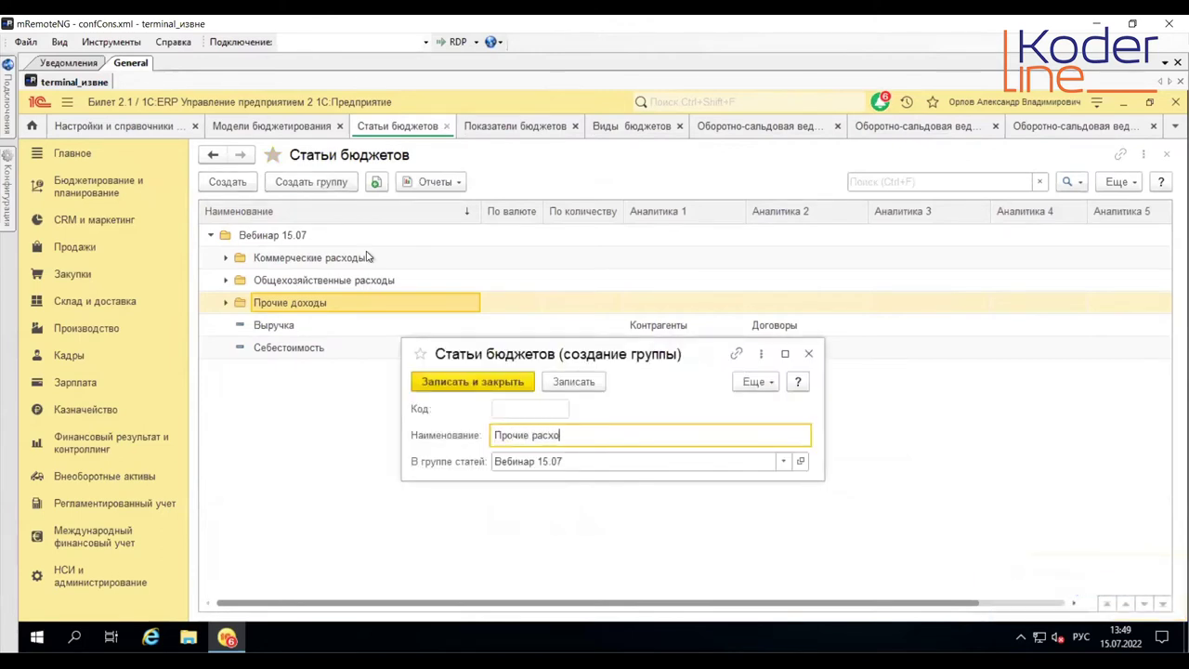
{"action": "left_click", "coordinate": [473, 376]}
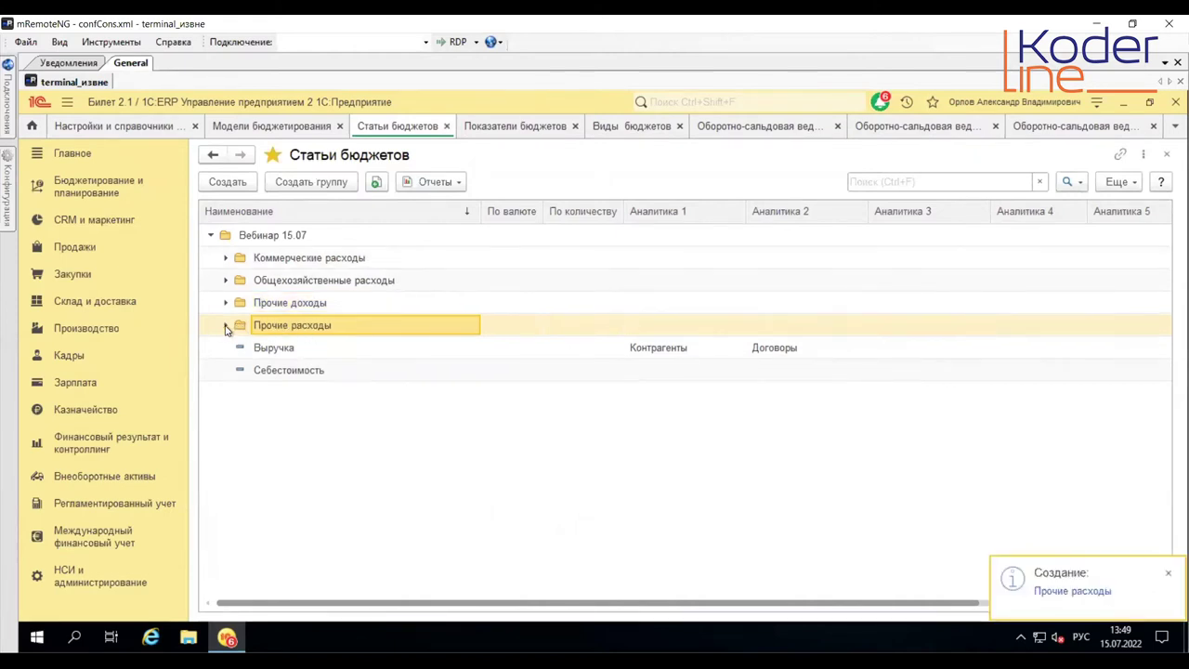
Step: Create and save the budget item Проценты к уплате in the Прочие расходы group, and open its actual-data rules
{"action": "left_click", "coordinate": [226, 326]}
{"action": "left_click", "coordinate": [228, 181]}
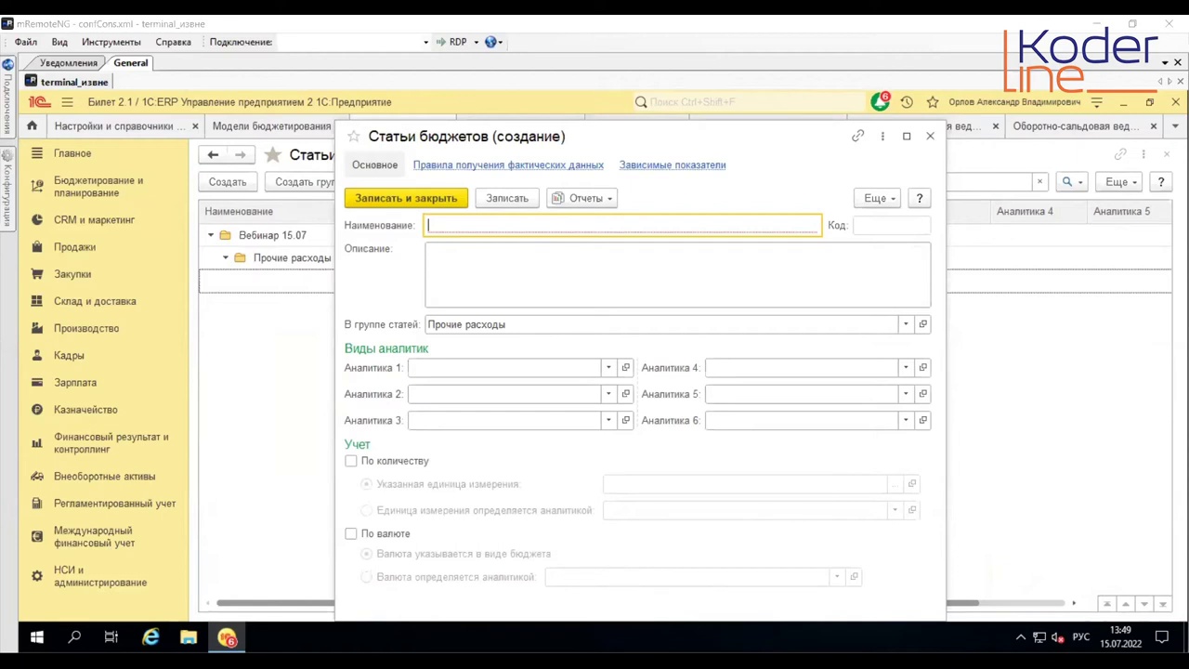
{"action": "left_click", "coordinate": [473, 179]}
{"action": "type", "text": "Проценты к уплате"}
{"action": "key", "text": "Tab"}
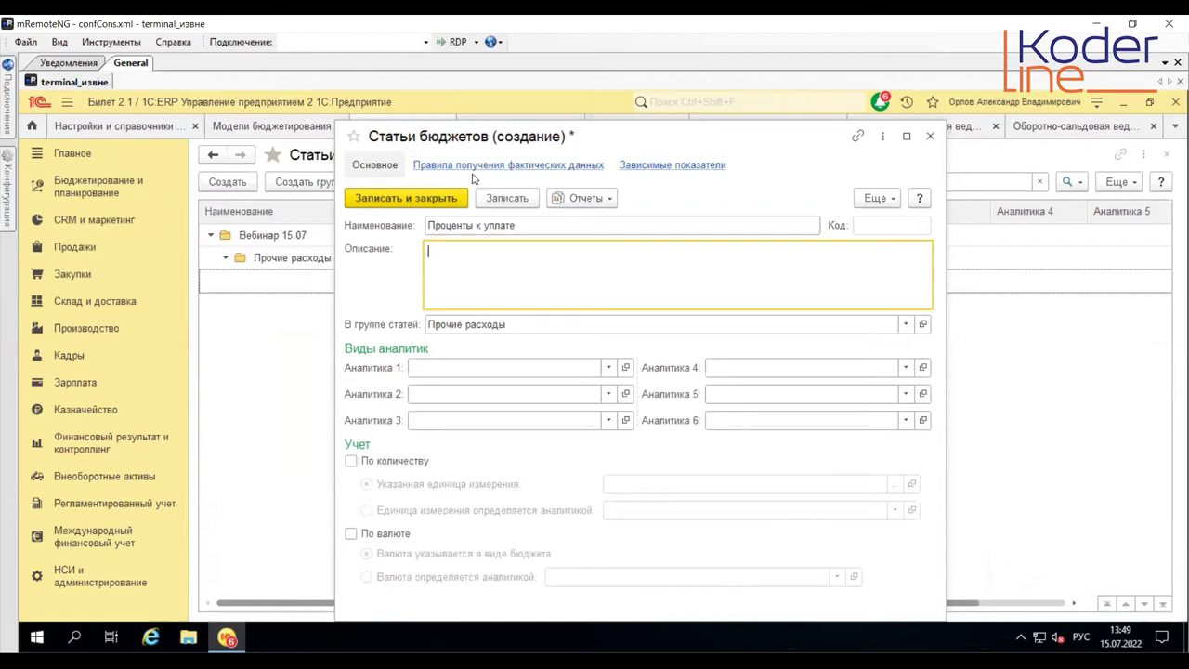
{"action": "left_click", "coordinate": [507, 199]}
{"action": "left_click", "coordinate": [530, 164]}
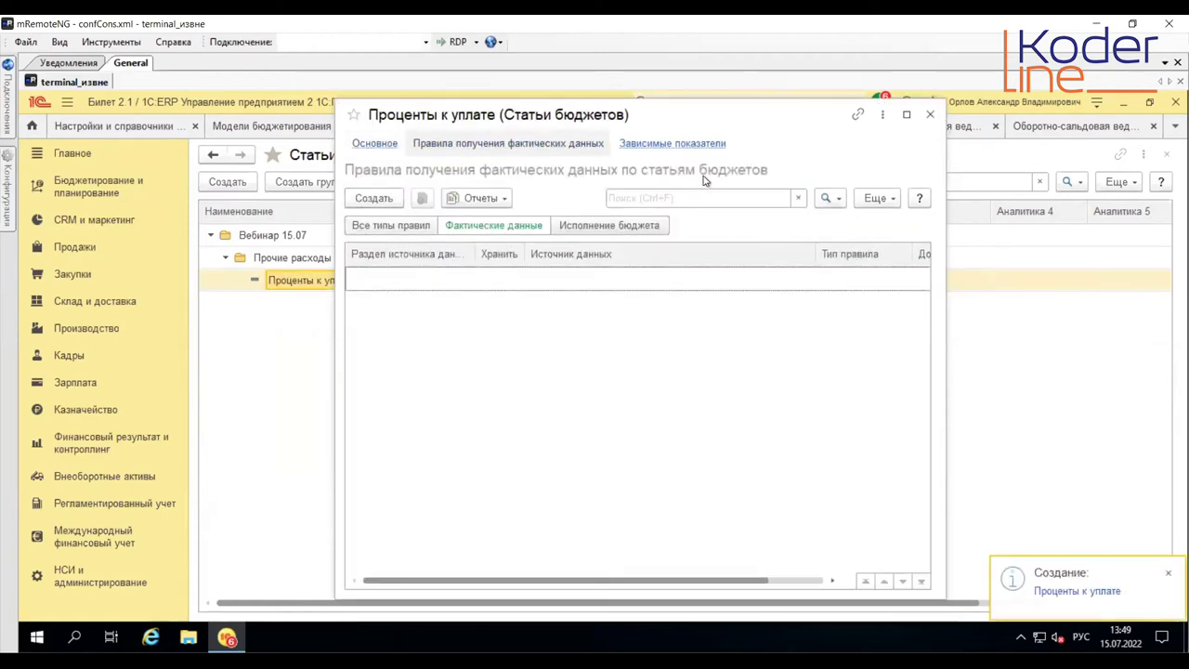
Step: Drill down into the Проценты начисленные к уплате debit turnover of account 91.02 to open its account card
{"action": "left_click_drag", "start_coordinate": [704, 117], "coordinate": [508, 178]}
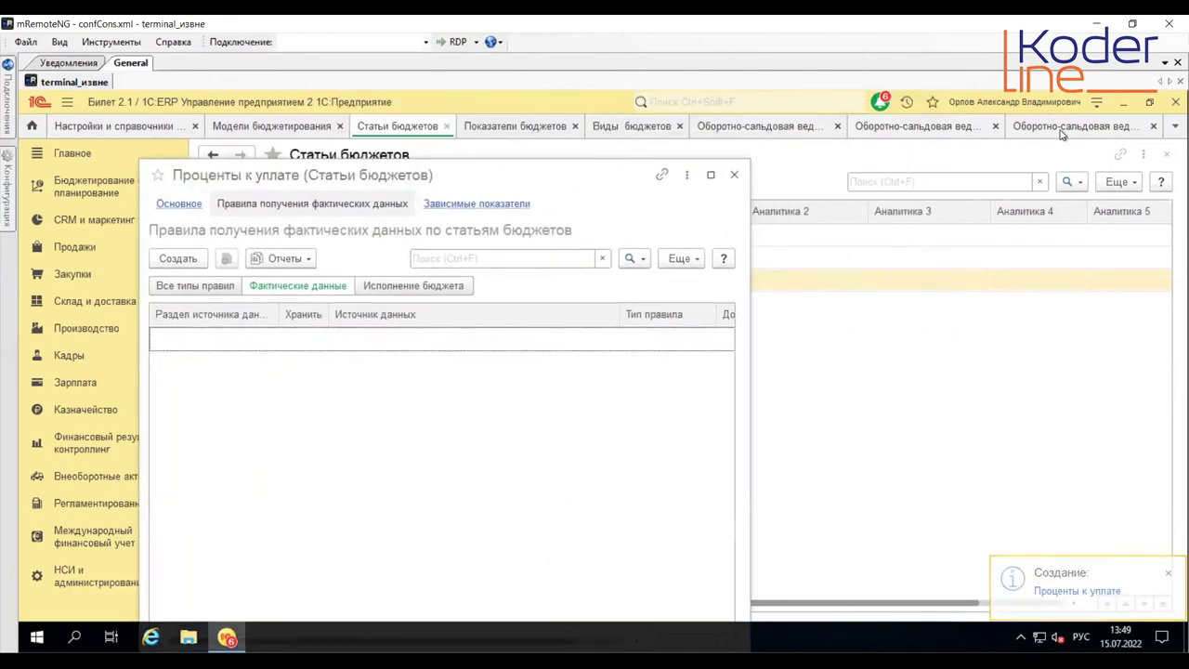
{"action": "left_click", "coordinate": [1060, 128]}
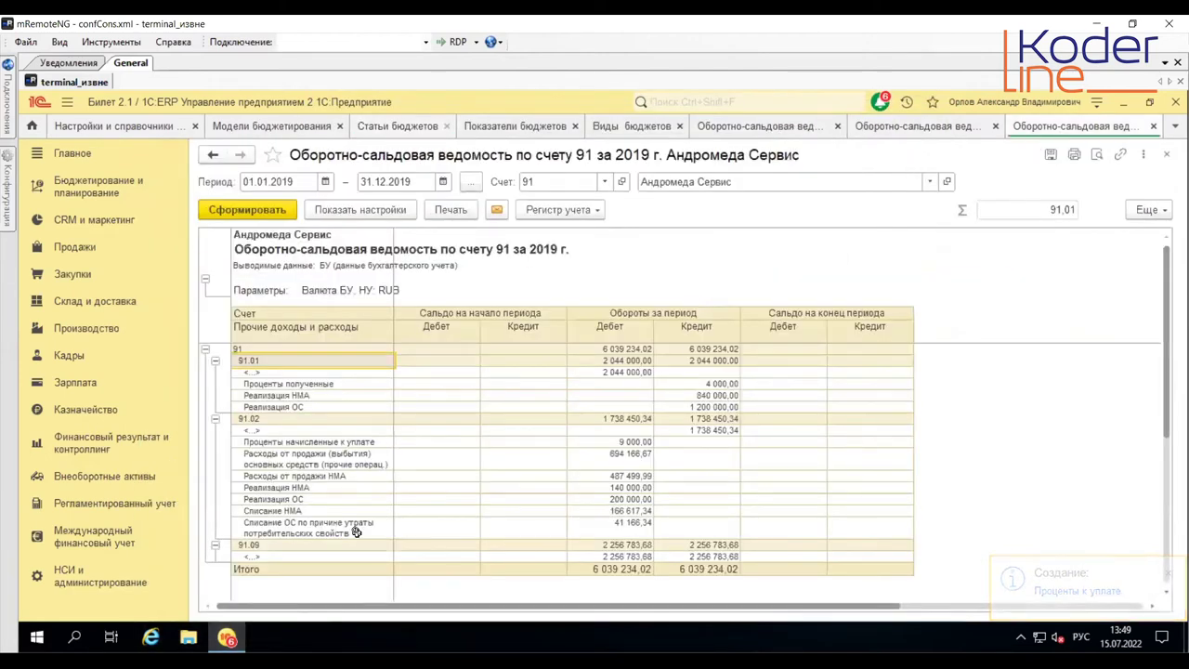
{"action": "left_click", "coordinate": [632, 442]}
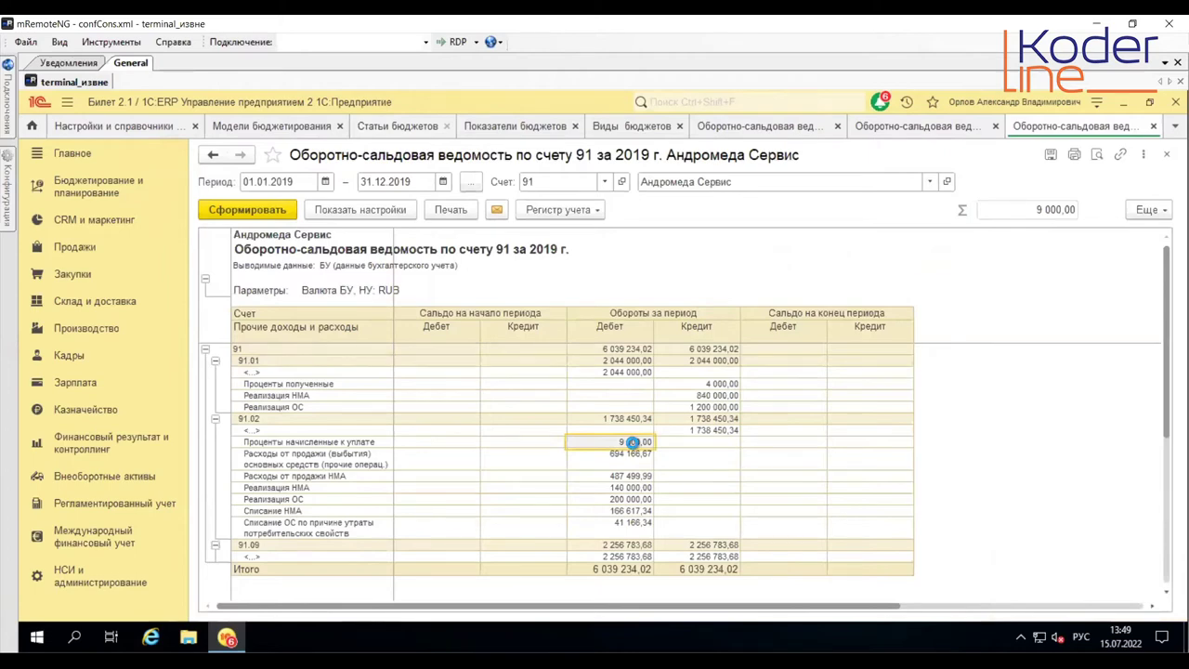
{"action": "double_click", "coordinate": [632, 443]}
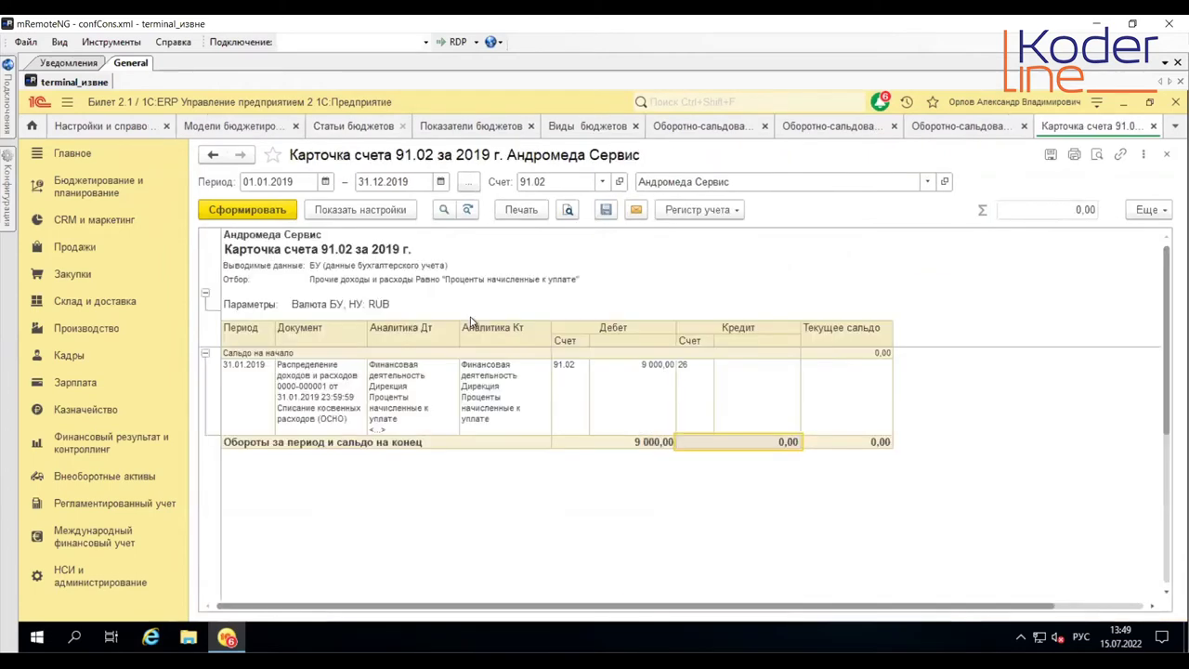
Step: Examine the interest posting in the account 91.02 card, open its Распределение доходов и расходов document, and close the document again
{"action": "left_click_drag", "start_coordinate": [680, 378], "coordinate": [470, 373]}
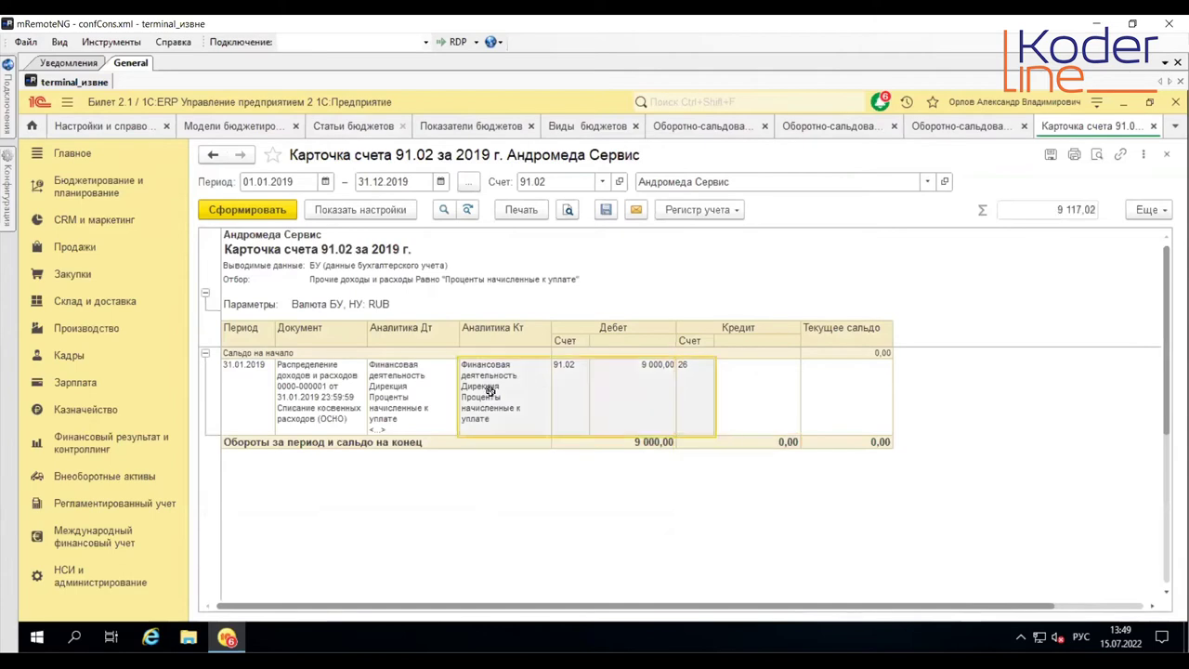
{"action": "left_click", "coordinate": [341, 378]}
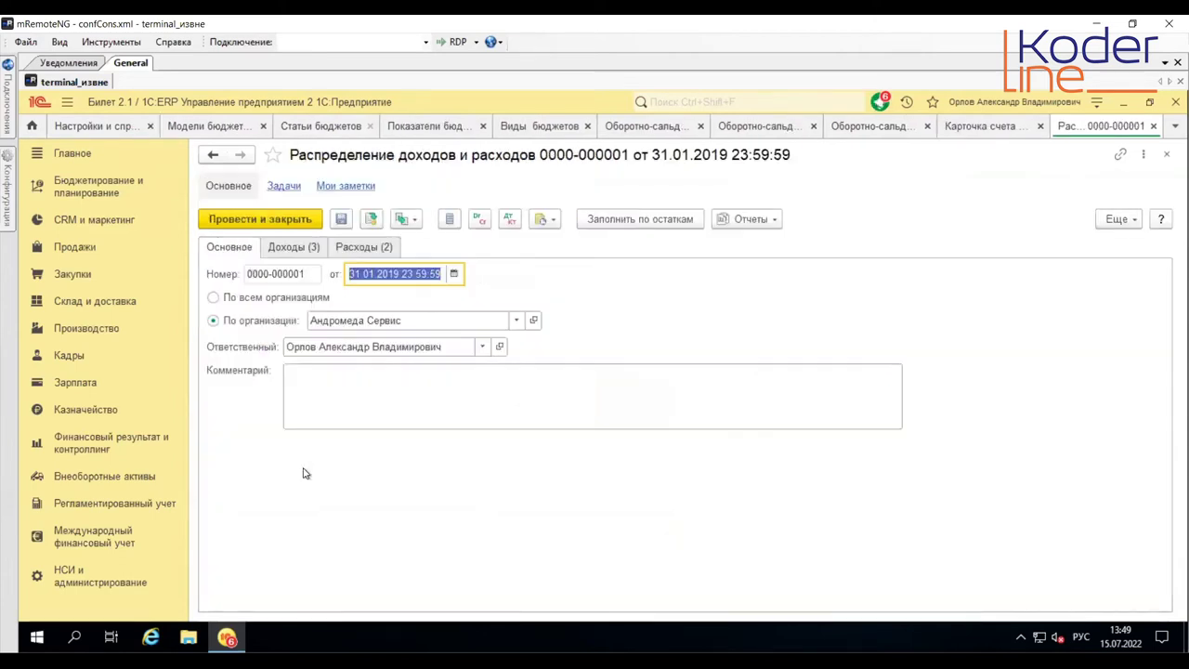
{"action": "left_click", "coordinate": [753, 221]}
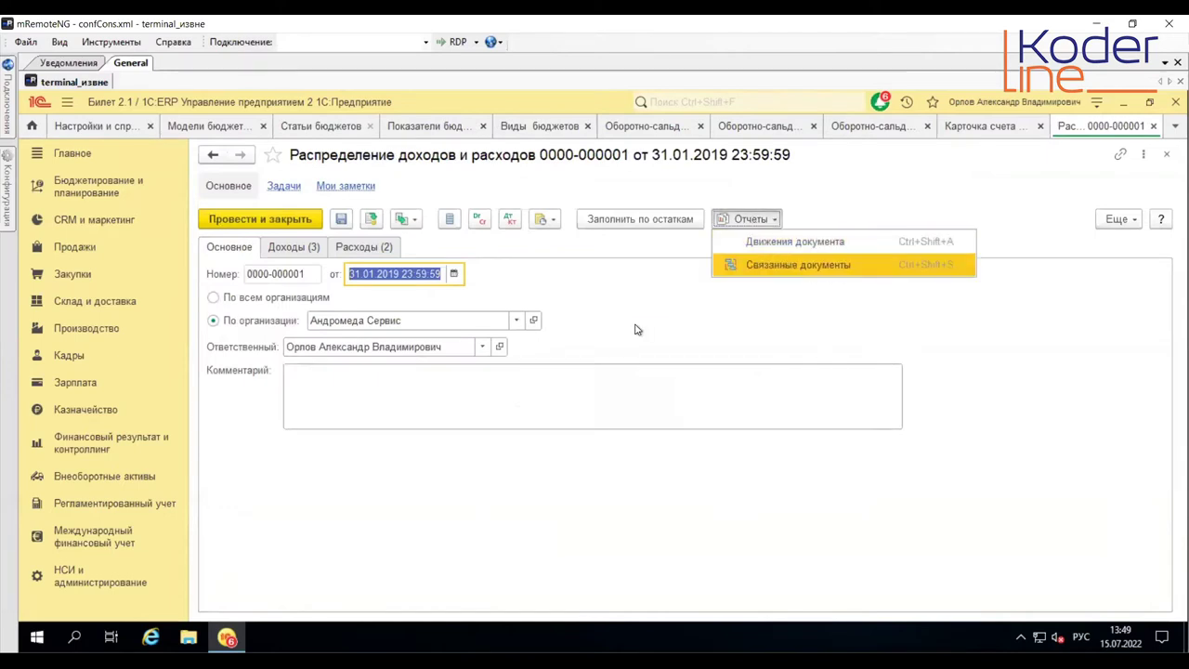
{"action": "left_click", "coordinate": [1153, 126]}
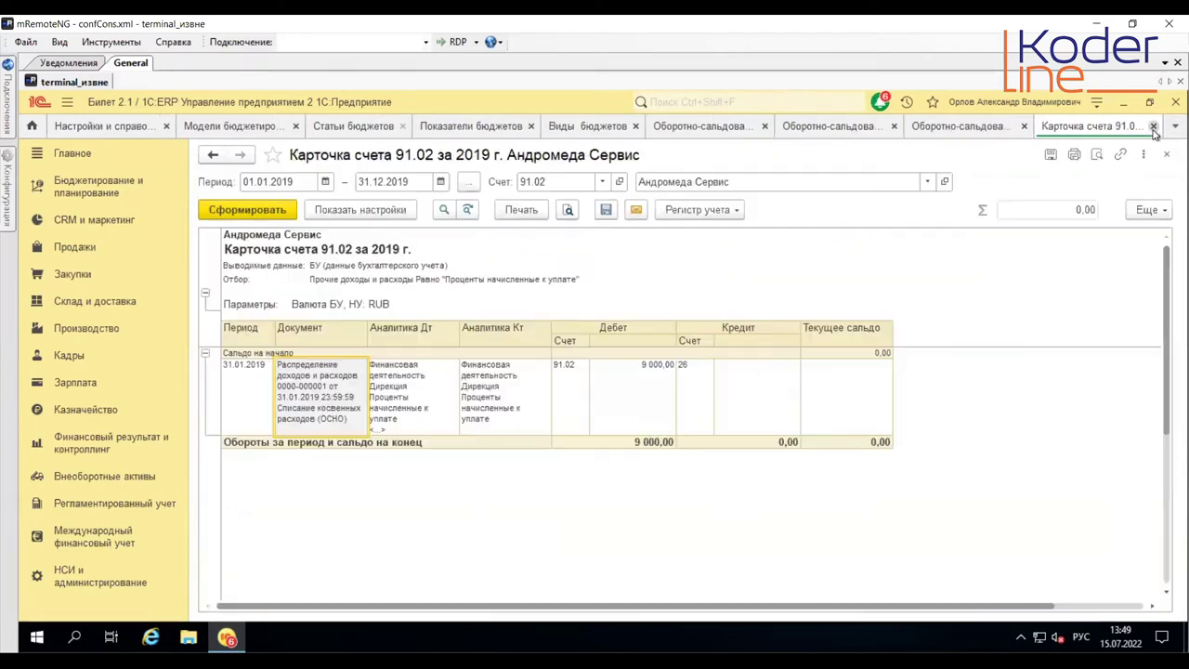
Step: Drill down from the account 26 Проценты начисленные к уплате debit turnover to the Начисления по кредитам и депозитам document
{"action": "left_click", "coordinate": [832, 127]}
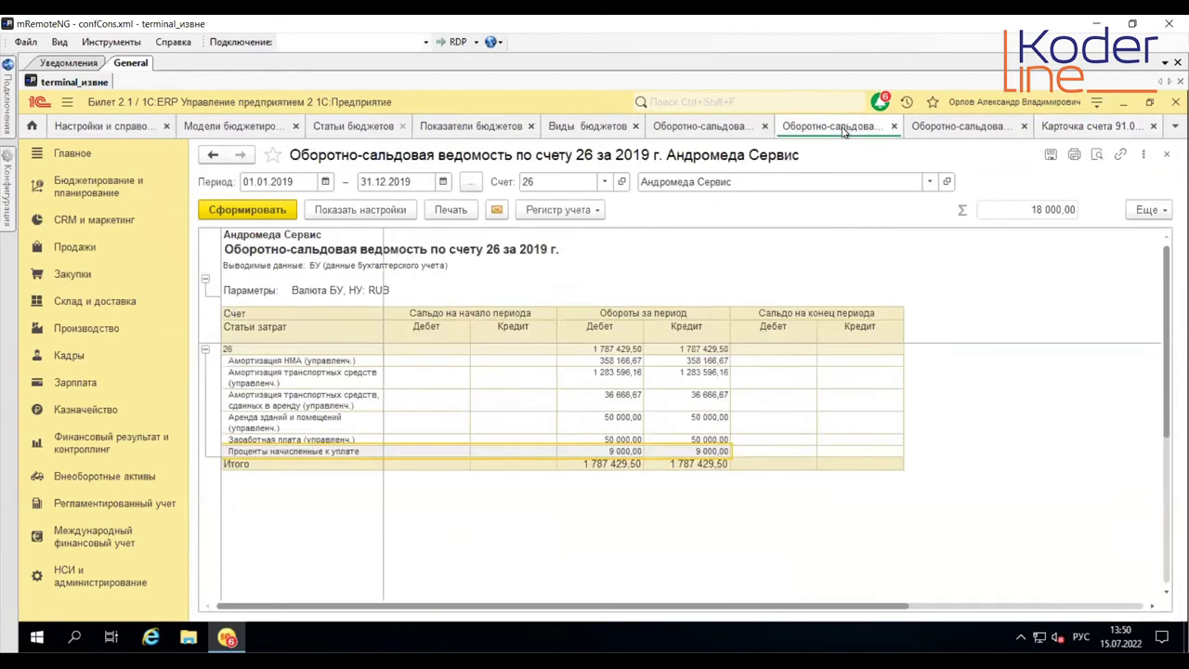
{"action": "left_click", "coordinate": [630, 449]}
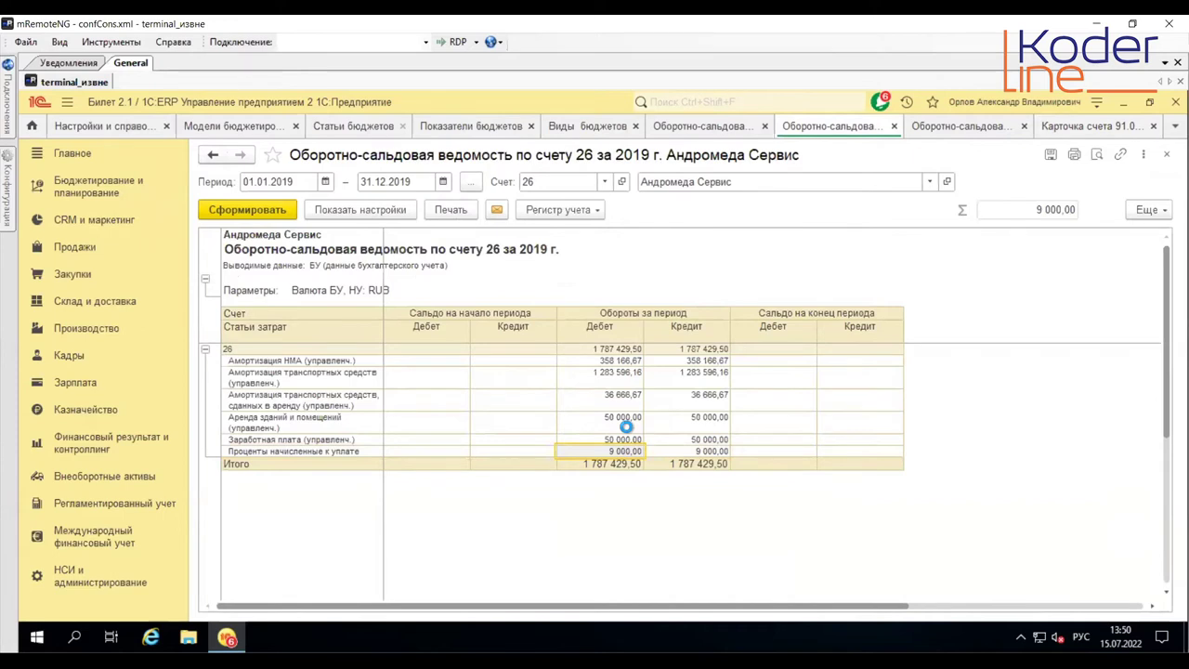
{"action": "double_click", "coordinate": [626, 426]}
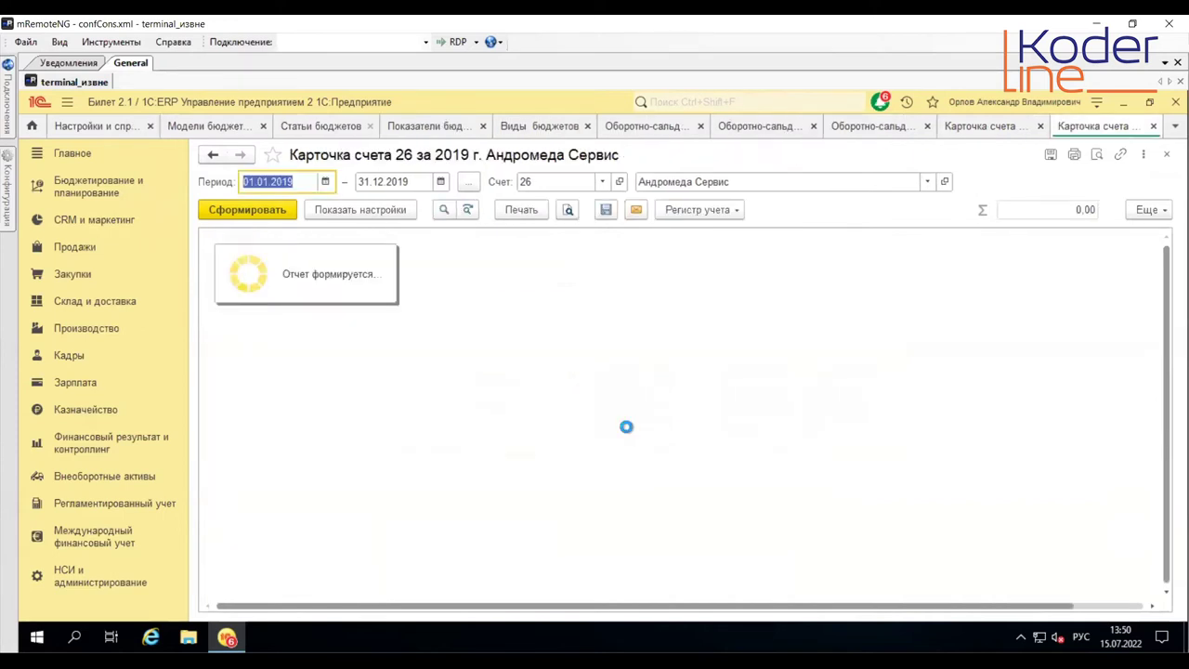
{"action": "left_click", "coordinate": [307, 412]}
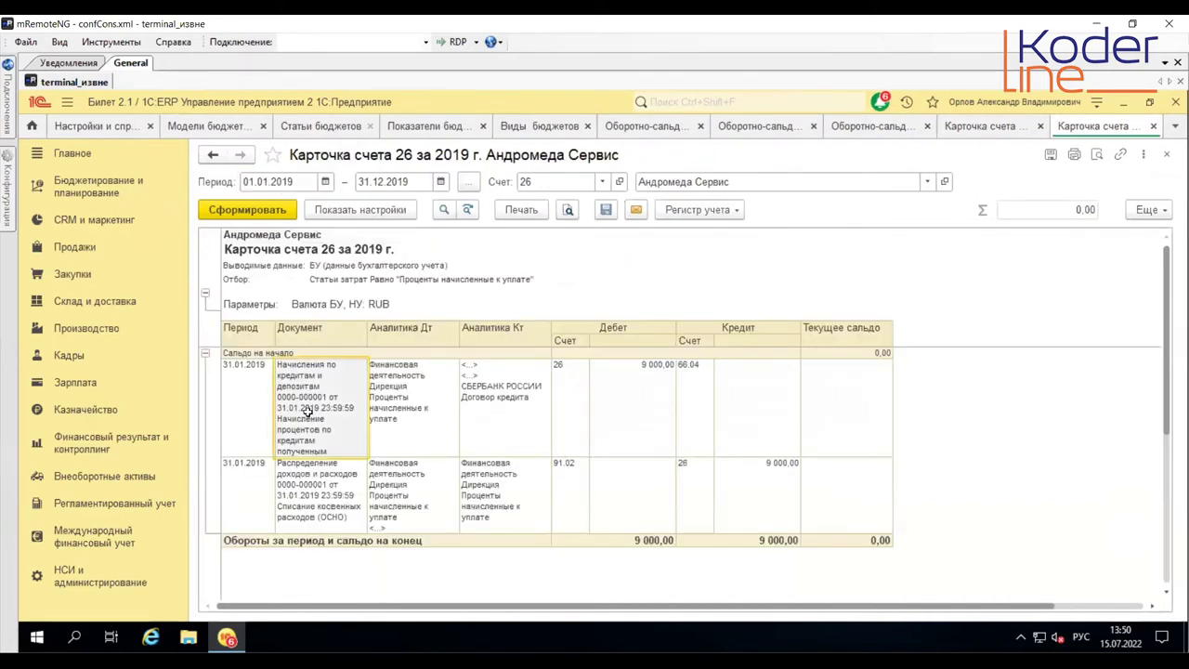
{"action": "double_click", "coordinate": [307, 412]}
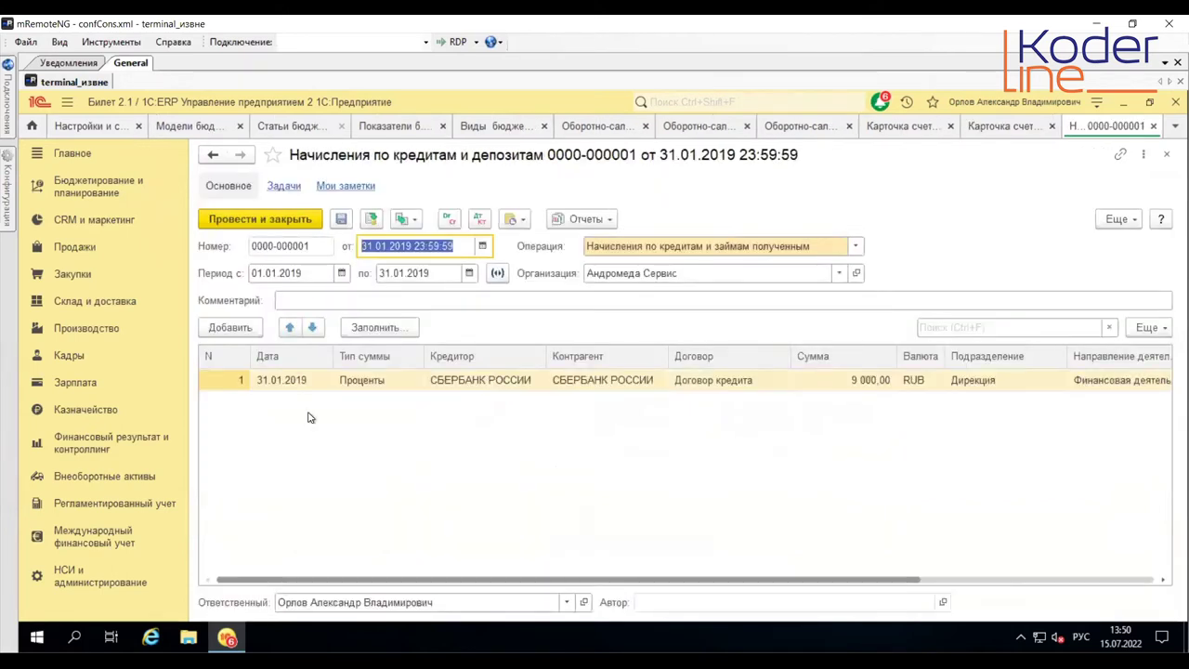
Step: Display the accrual document's register movements and copy the business operation Начисления по кредитам from the Движения Контрагент - Доходы/Расходы register
{"action": "left_click", "coordinate": [613, 226]}
{"action": "left_click", "coordinate": [630, 242]}
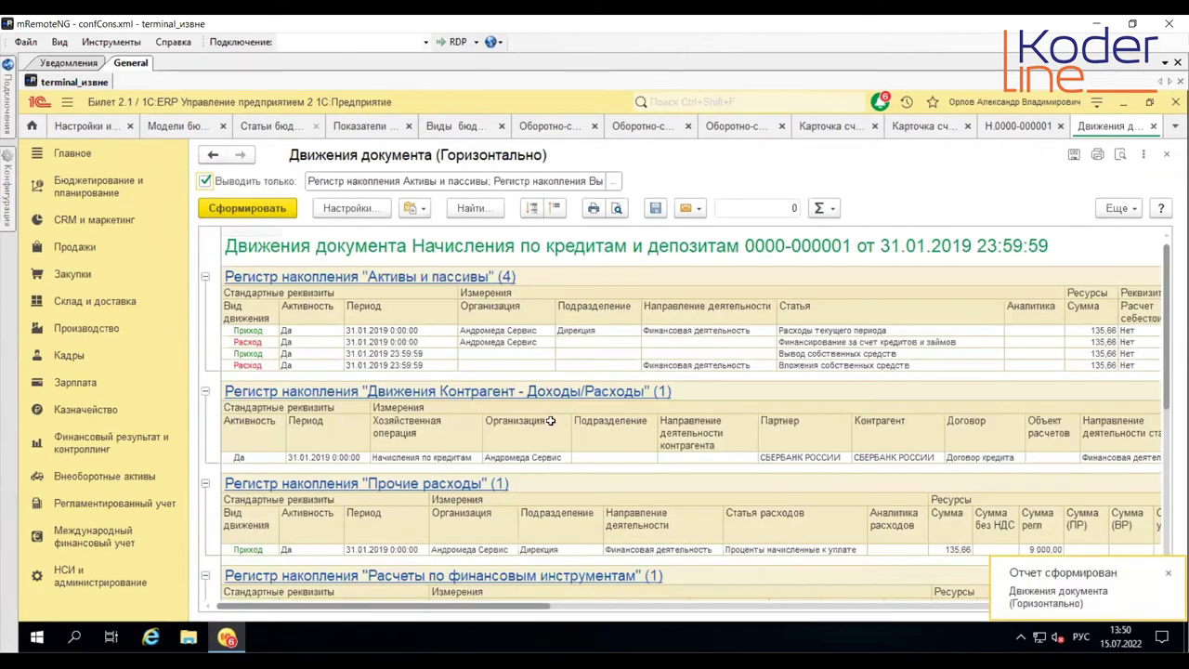
{"action": "left_click", "coordinate": [440, 457]}
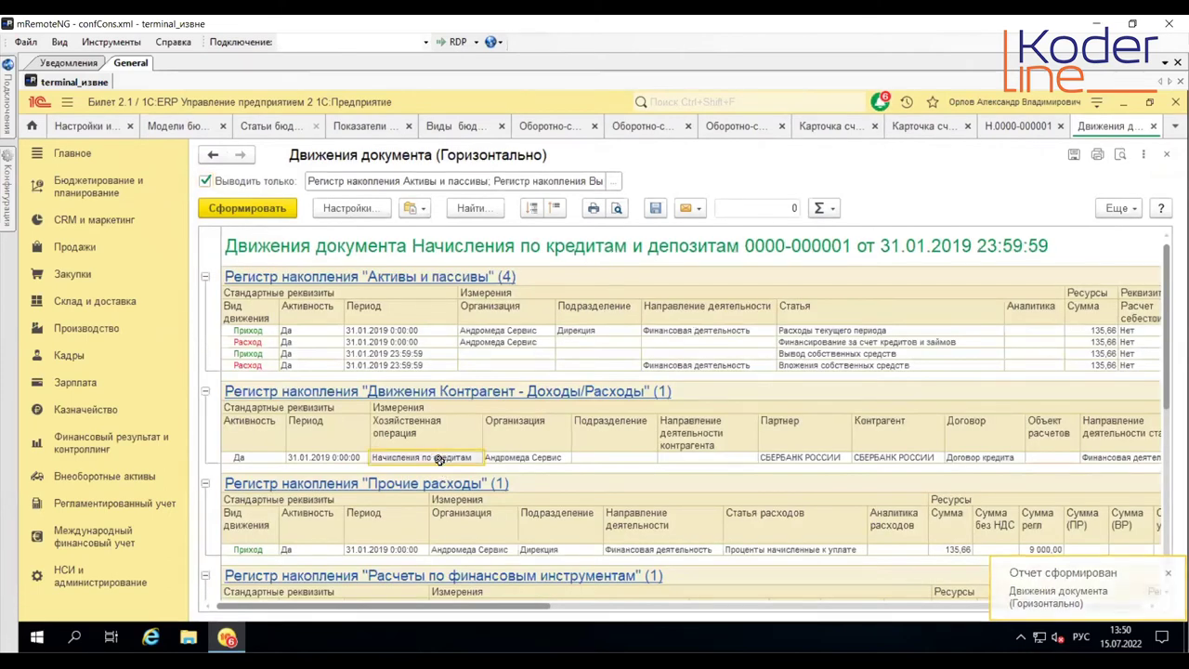
{"action": "right_click", "coordinate": [438, 459]}
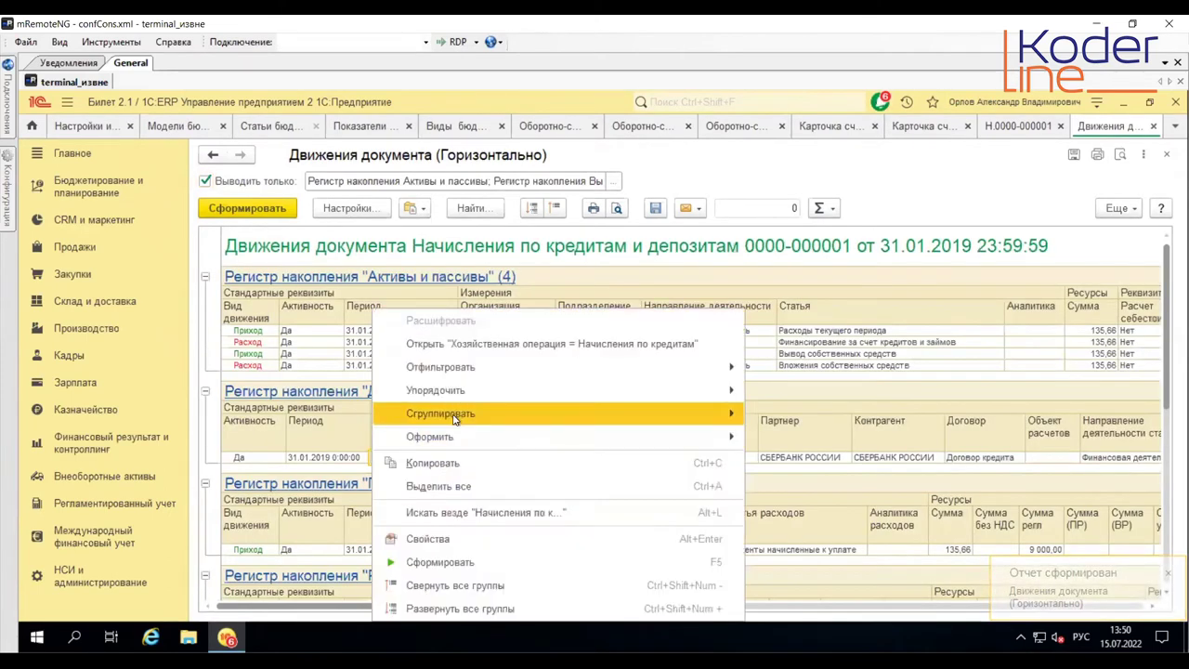
{"action": "mouse_move", "coordinate": [455, 426]}
{"action": "left_click", "coordinate": [455, 462]}
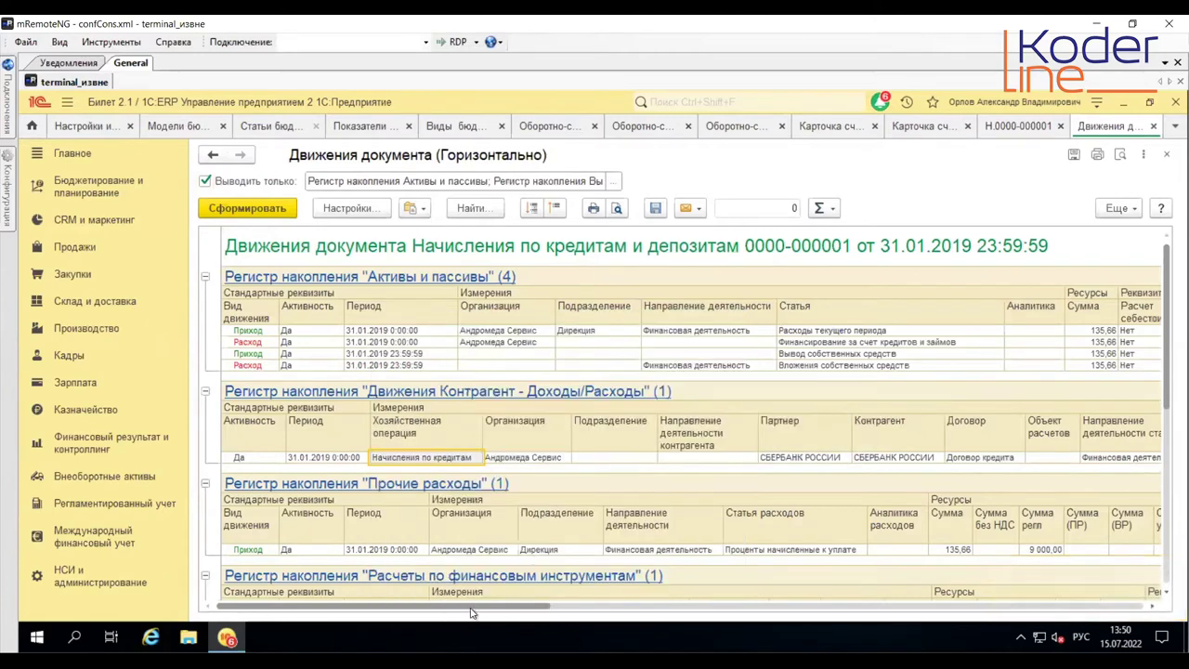
{"action": "left_click_drag", "start_coordinate": [472, 611], "coordinate": [577, 606]}
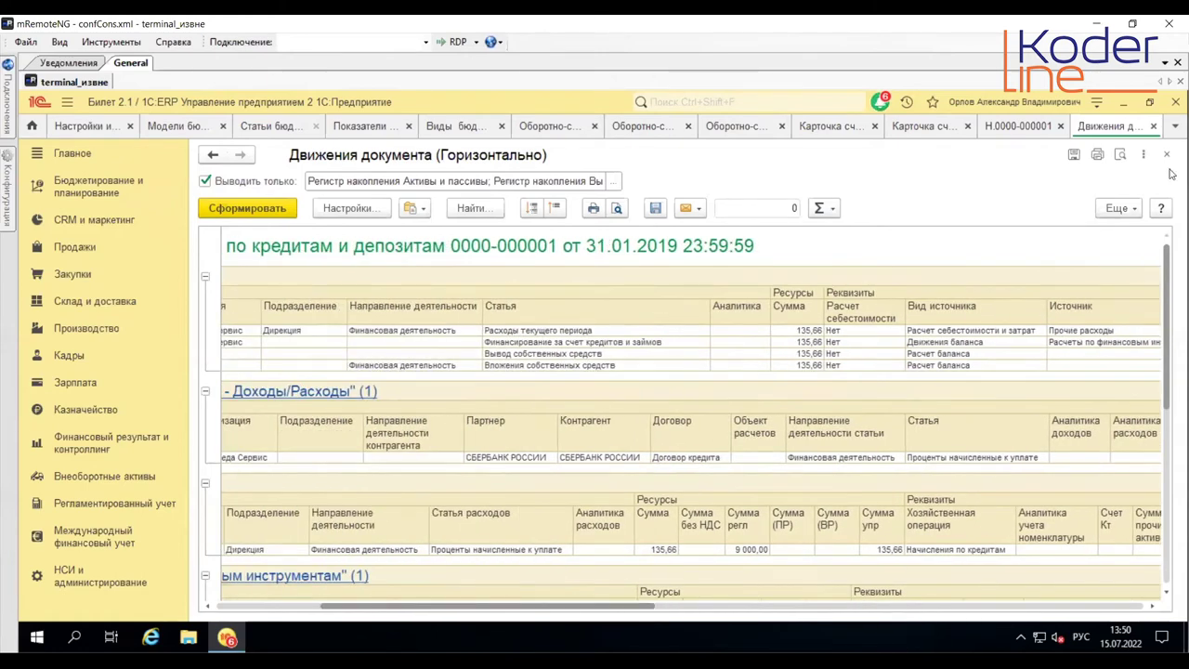
Step: Create an actual-data rule for Проценты к уплате with source Оперативный учет, operation Начисления по кредитам and amount source Сумма без НДС
{"action": "left_click", "coordinate": [281, 129]}
{"action": "left_click", "coordinate": [189, 259]}
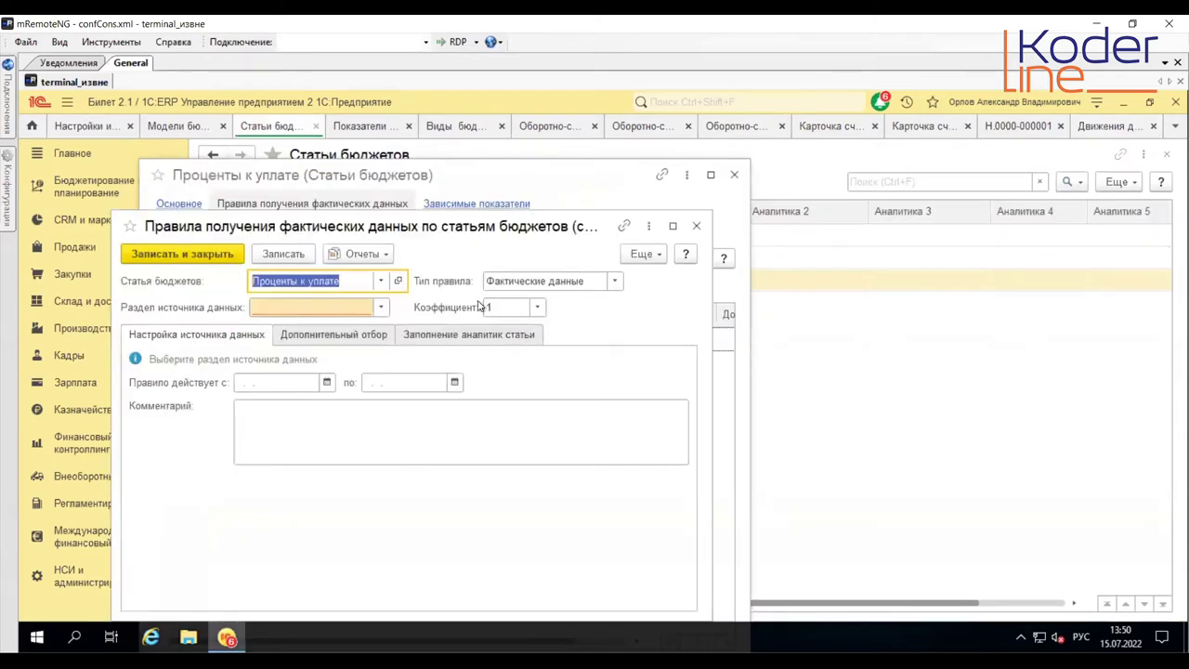
{"action": "left_click", "coordinate": [380, 307]}
{"action": "left_click", "coordinate": [306, 332]}
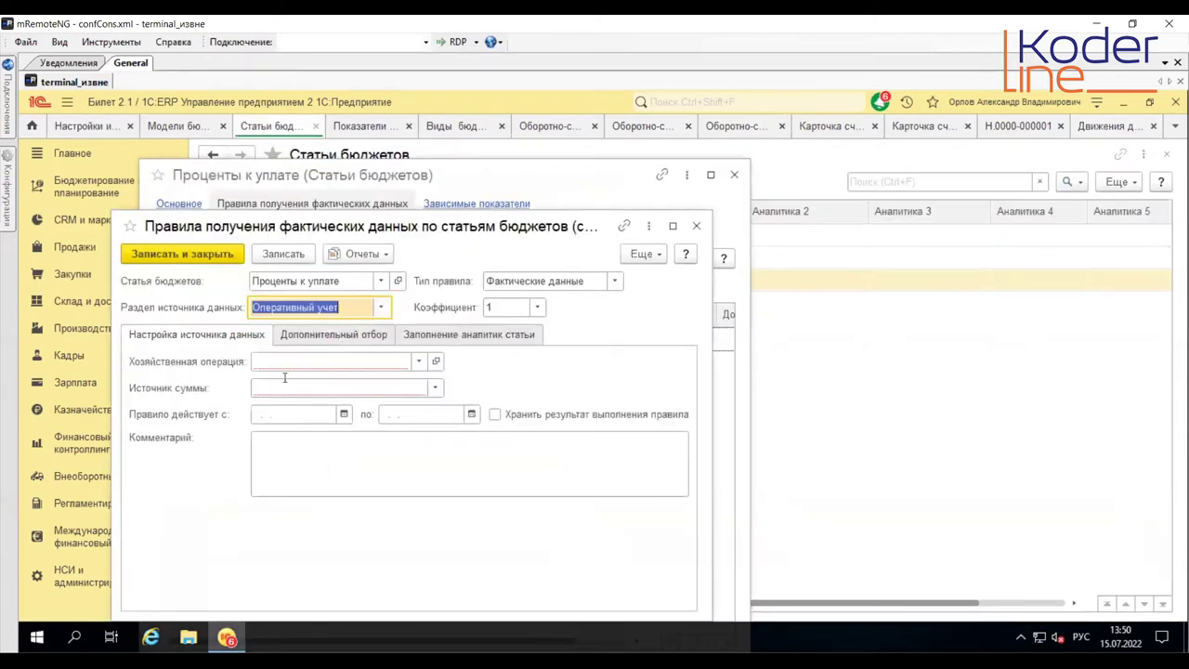
{"action": "left_click", "coordinate": [293, 360]}
{"action": "type", "text": "Начисления по кредитам"}
{"action": "key", "text": "Tab"}
{"action": "left_click", "coordinate": [435, 388]}
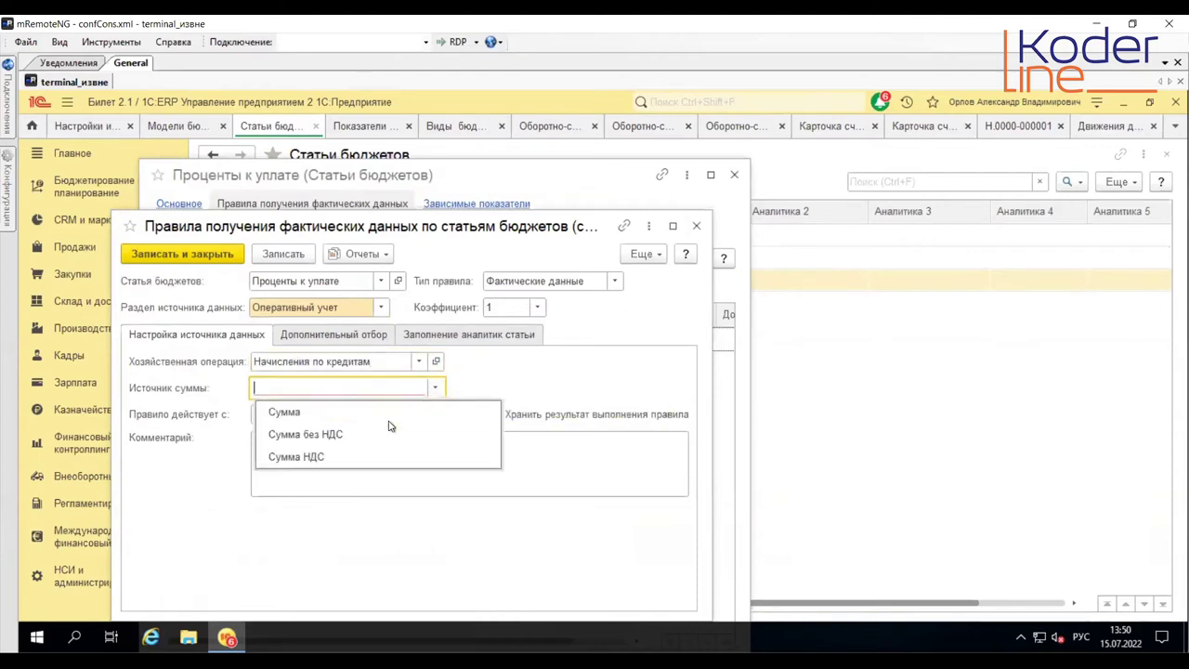
{"action": "left_click", "coordinate": [384, 436]}
Step: Add an additional filter condition on the Статья field with the comparison Равно to the rule
{"action": "left_click", "coordinate": [311, 334]}
{"action": "left_click", "coordinate": [198, 362]}
{"action": "left_click", "coordinate": [232, 390]}
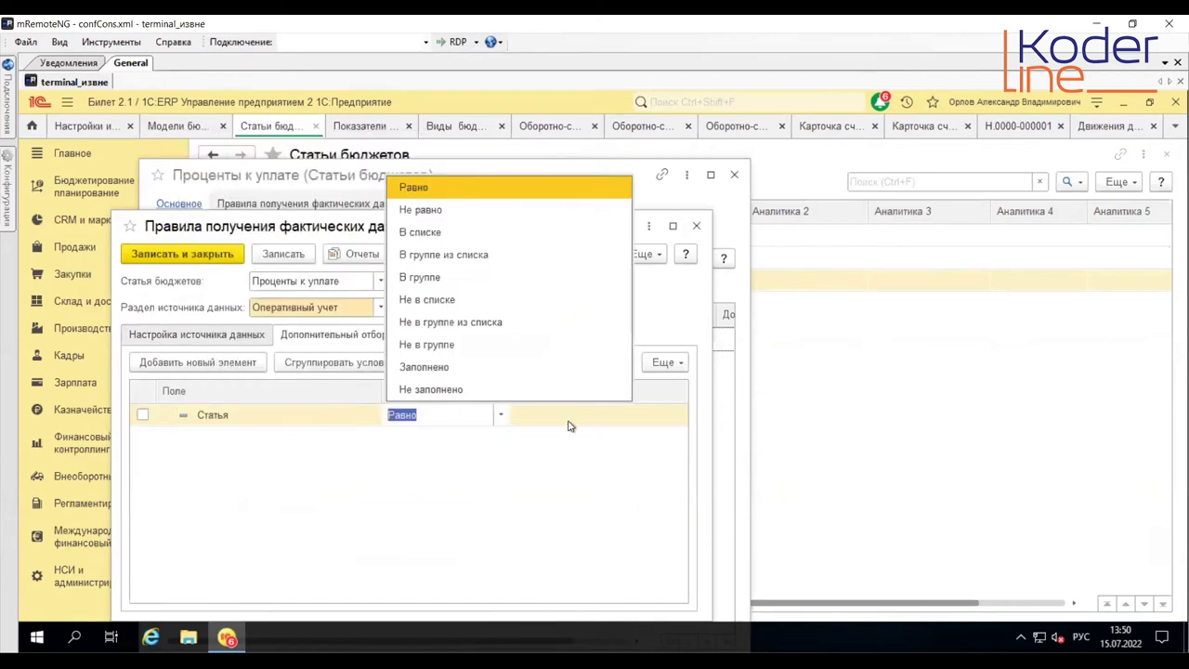
{"action": "left_click", "coordinate": [570, 423]}
Step: Copy the item name Проценты начисленные к уплате from the document movements report and return to the rule
{"action": "left_click", "coordinate": [1113, 130]}
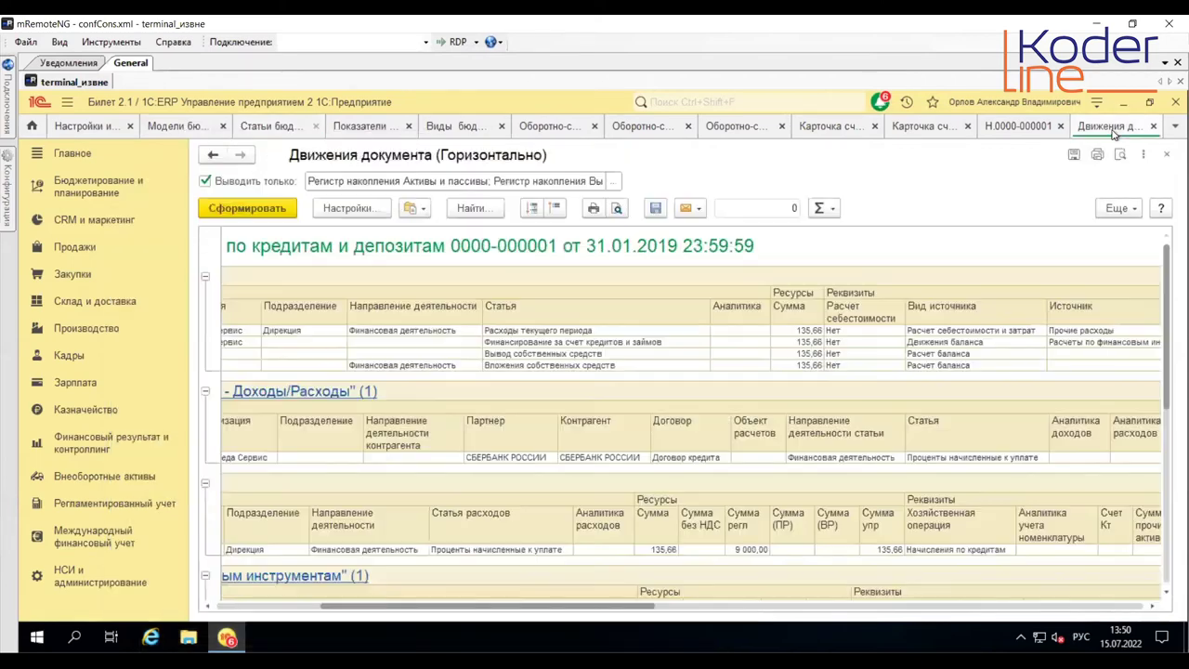
{"action": "left_click", "coordinate": [993, 457]}
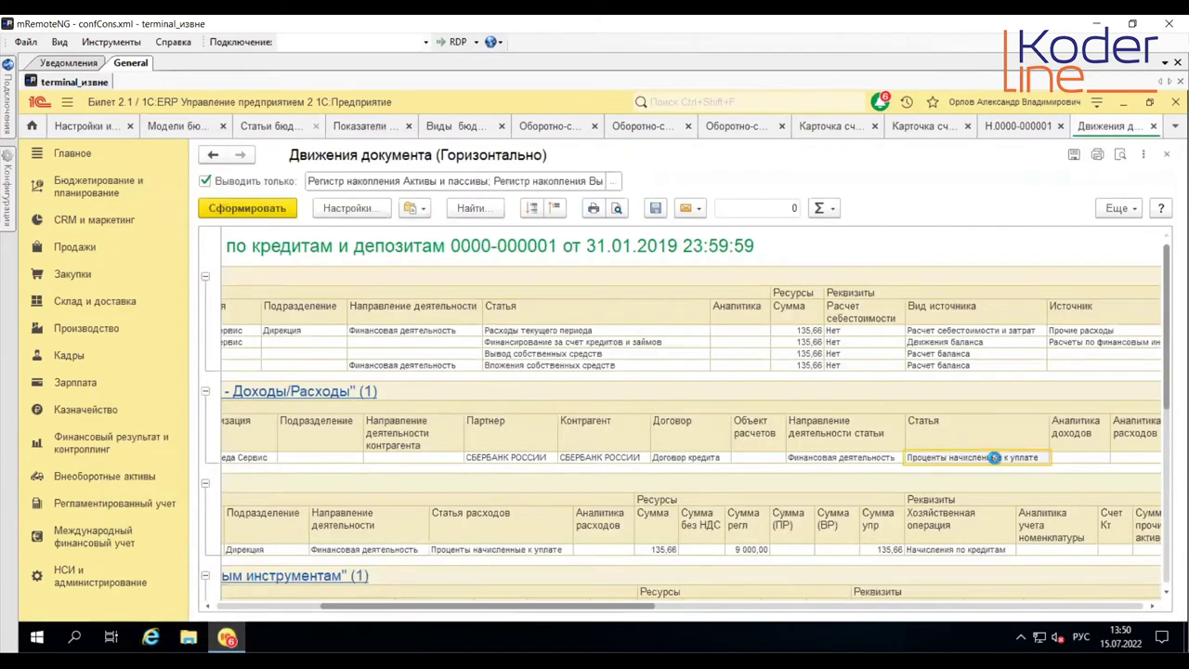
{"action": "right_click", "coordinate": [993, 457]}
{"action": "left_click", "coordinate": [614, 458]}
{"action": "left_click", "coordinate": [270, 127]}
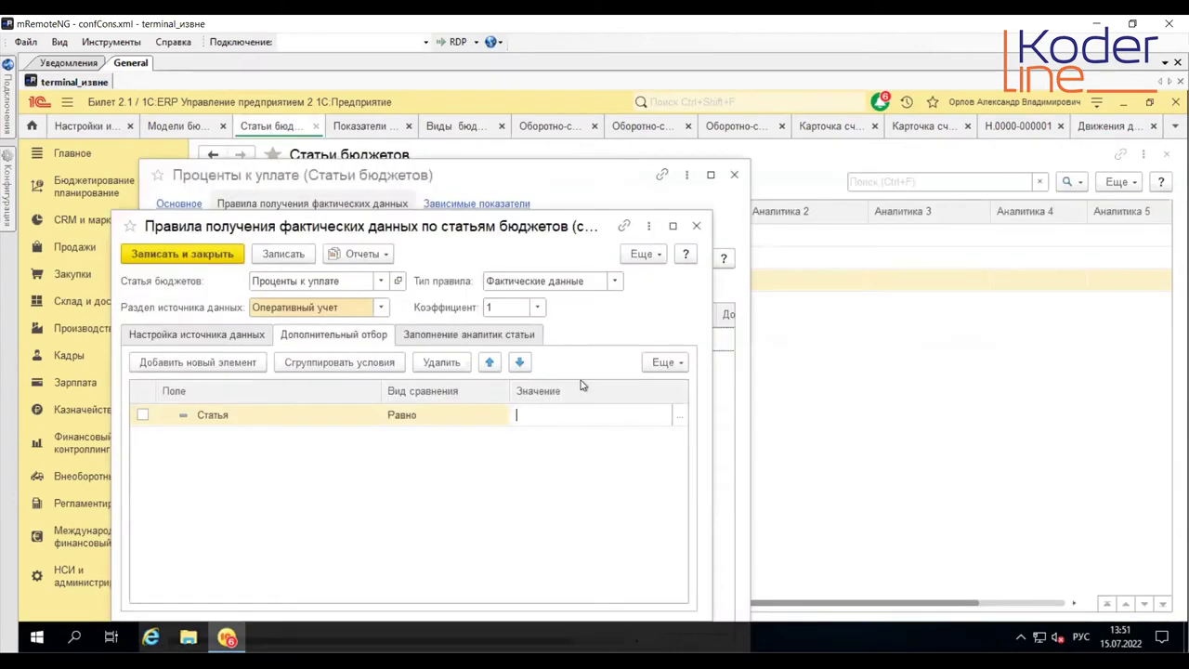
Step: Set the filter value to the Статья расходов item Проценты начисленные к уплате, found by name, then save and close the rule
{"action": "left_click", "coordinate": [679, 416]}
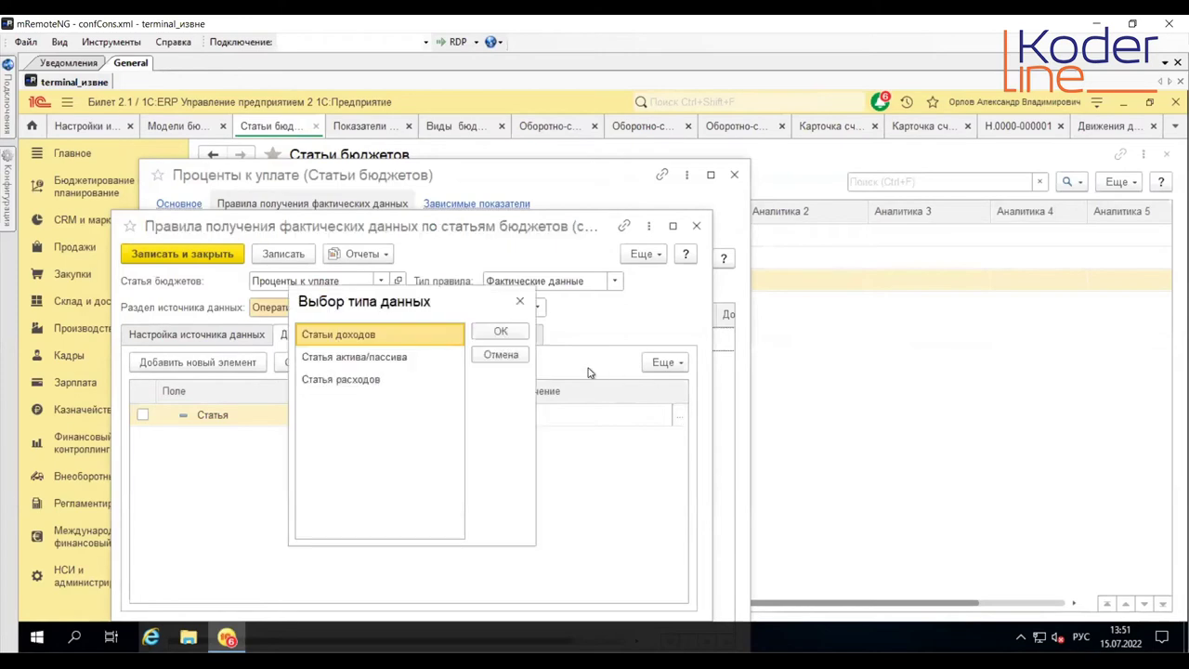
{"action": "left_click", "coordinate": [387, 381]}
{"action": "left_click", "coordinate": [488, 332]}
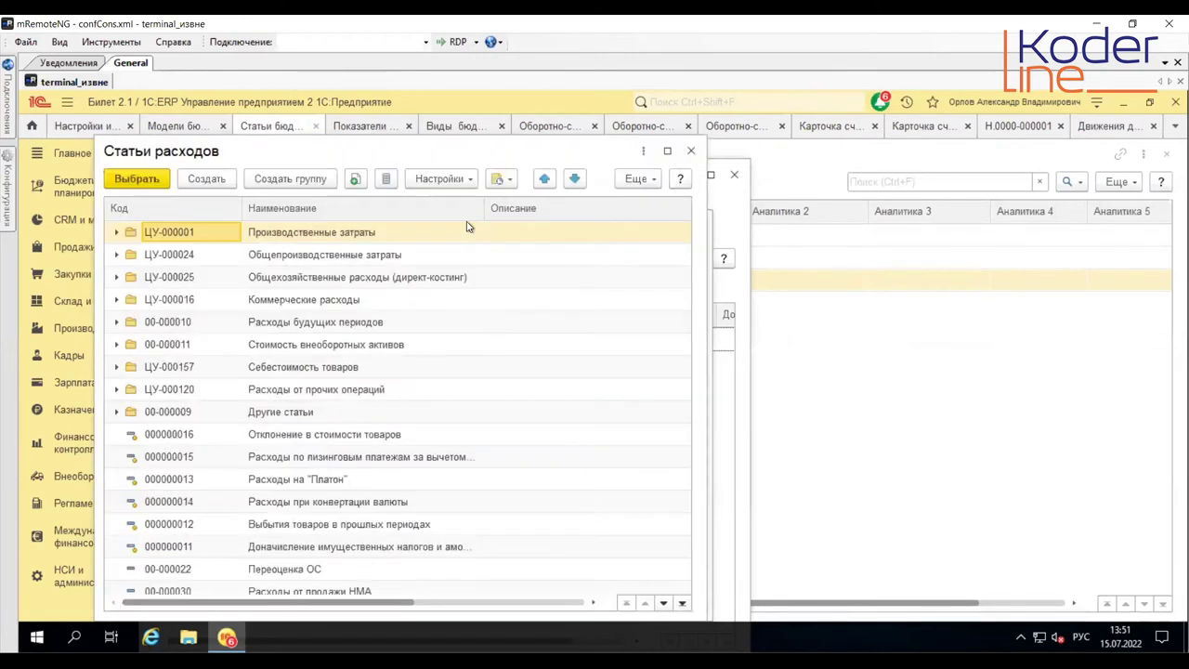
{"action": "left_click", "coordinate": [467, 228]}
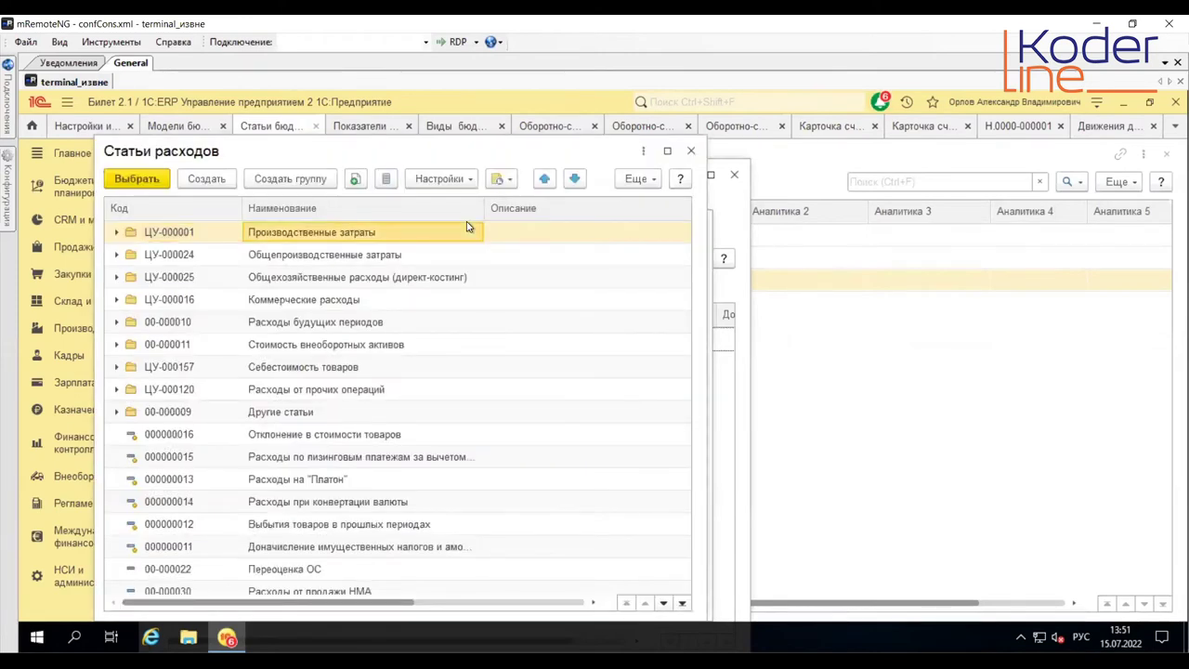
{"action": "key", "text": "ctrl+f"}
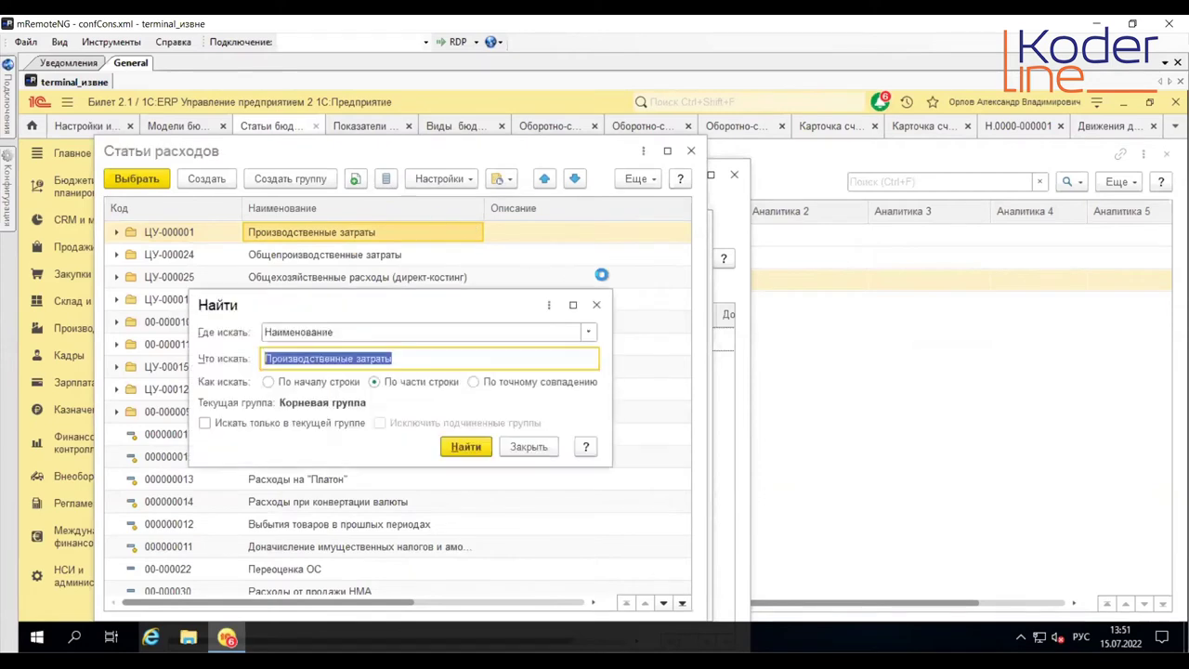
{"action": "type", "text": "Проценты начисленные к уплате"}
{"action": "key", "text": "Return"}
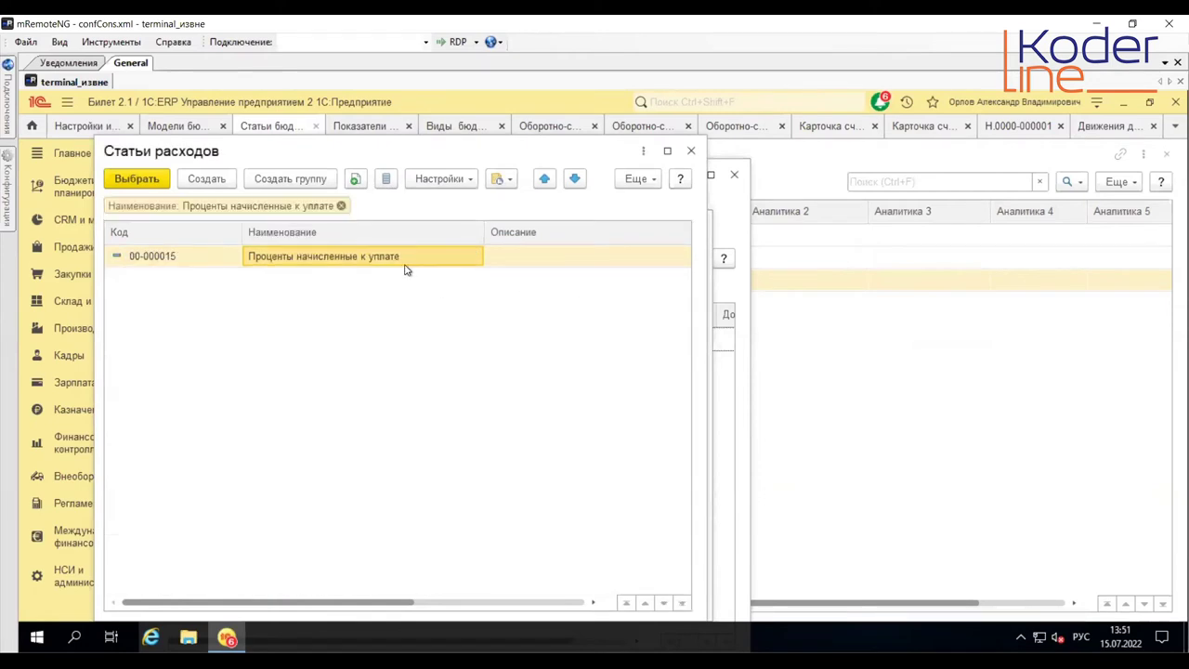
{"action": "double_click", "coordinate": [404, 265]}
{"action": "left_click", "coordinate": [223, 260]}
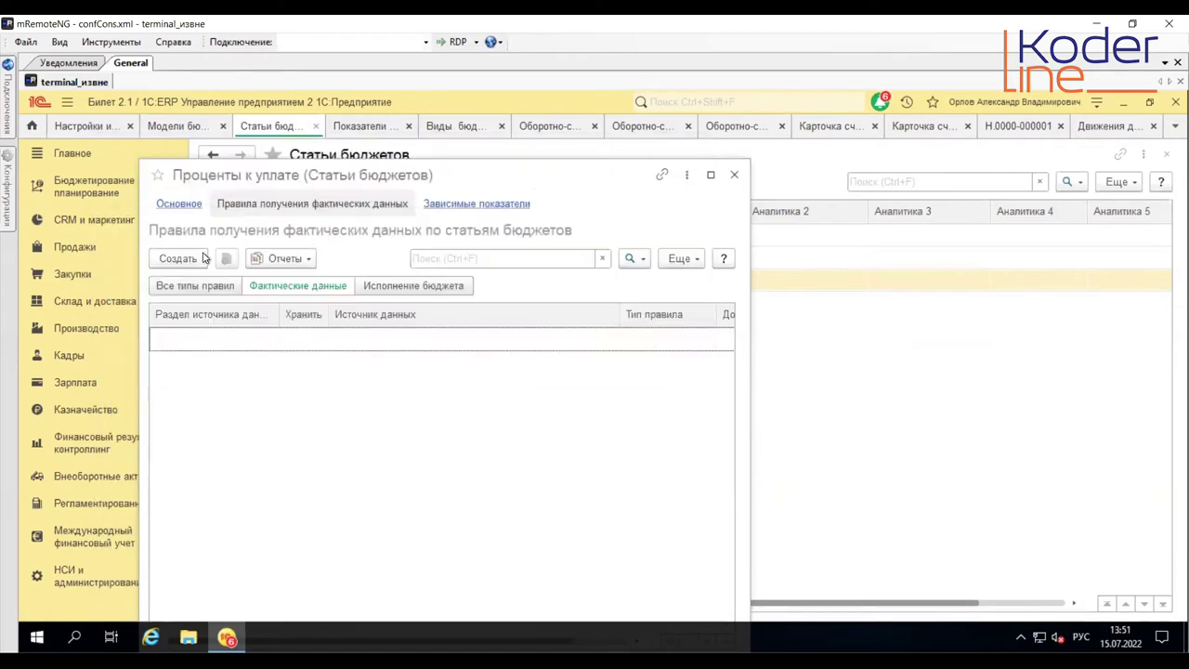
Step: Generate the rule results report for Проценты к уплате, check its monthly amounts and total, and close it
{"action": "left_click", "coordinate": [284, 198]}
{"action": "left_click", "coordinate": [323, 223]}
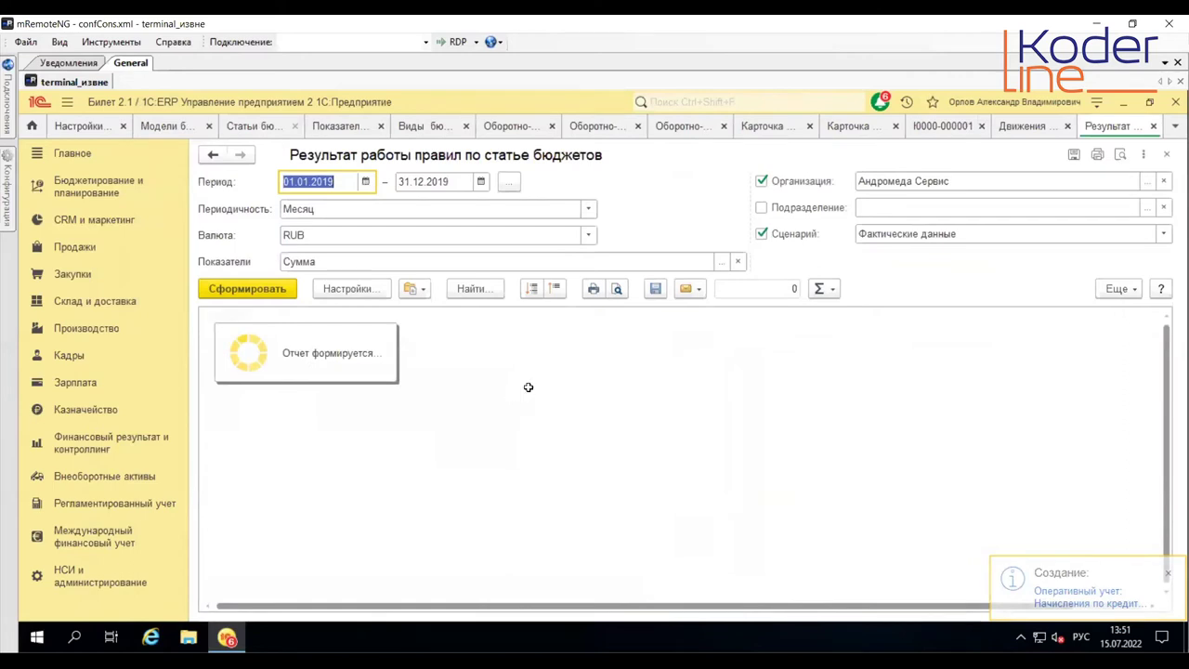
{"action": "left_click_drag", "start_coordinate": [655, 606], "coordinate": [1055, 606]}
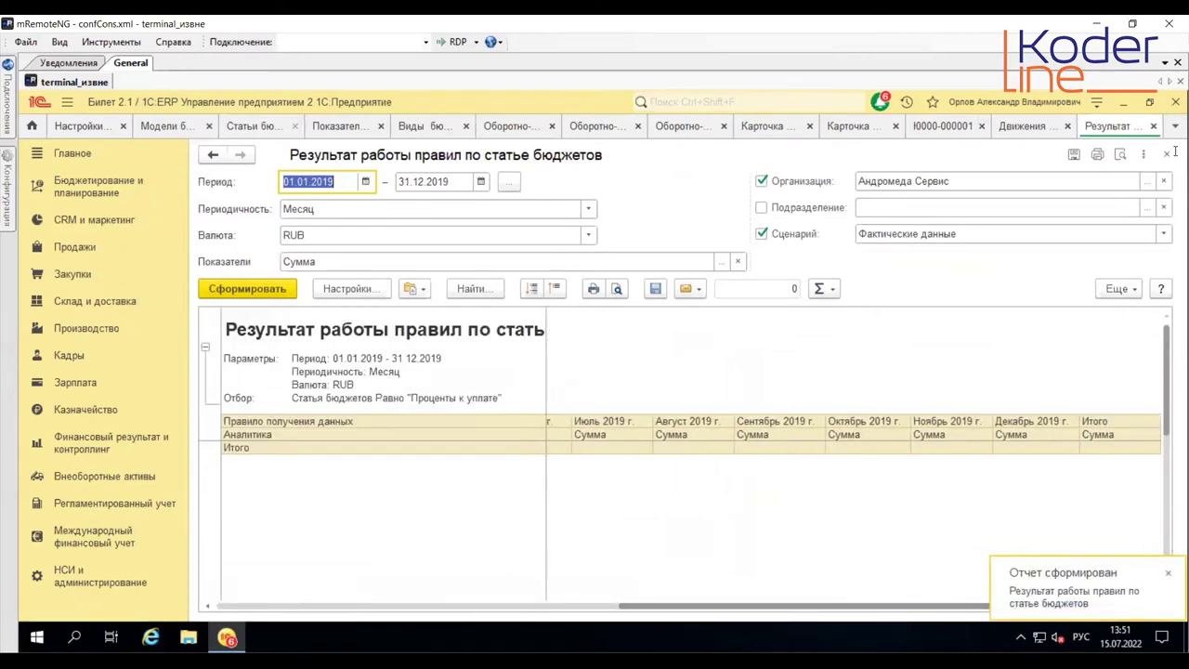
{"action": "left_click", "coordinate": [1154, 127]}
Step: Reopen the rule's settings and filter, and compare them with the operation and expense item in the accrual document's register movements
{"action": "double_click", "coordinate": [391, 278]}
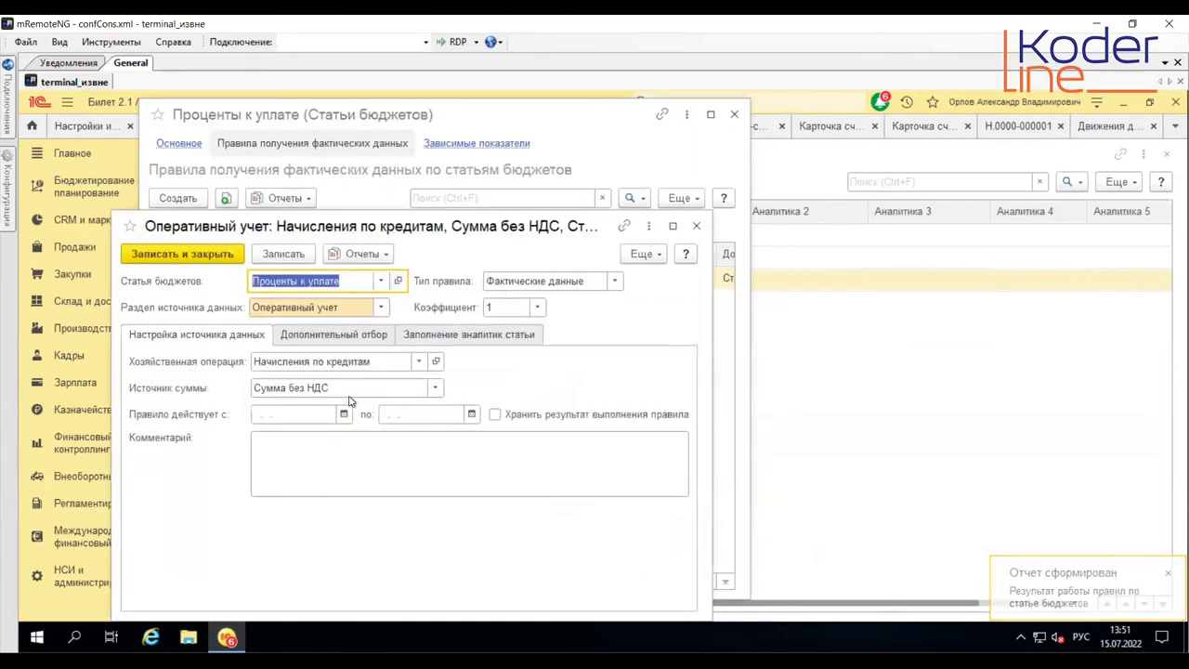
{"action": "left_click", "coordinate": [347, 342]}
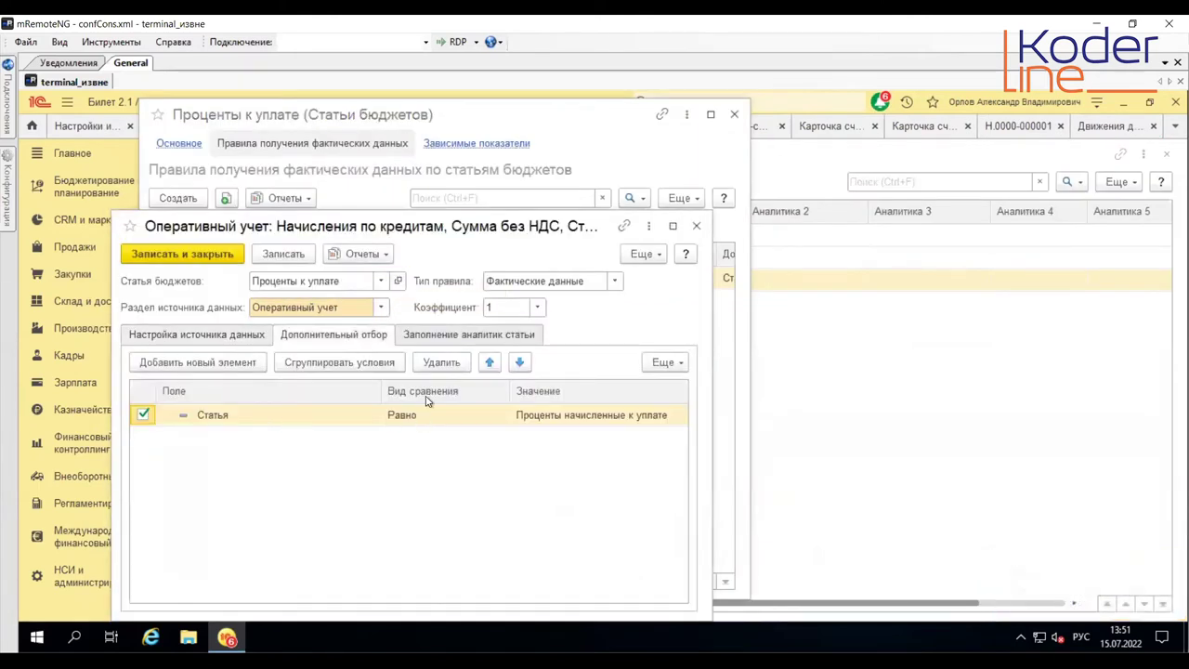
{"action": "left_click", "coordinate": [1106, 130]}
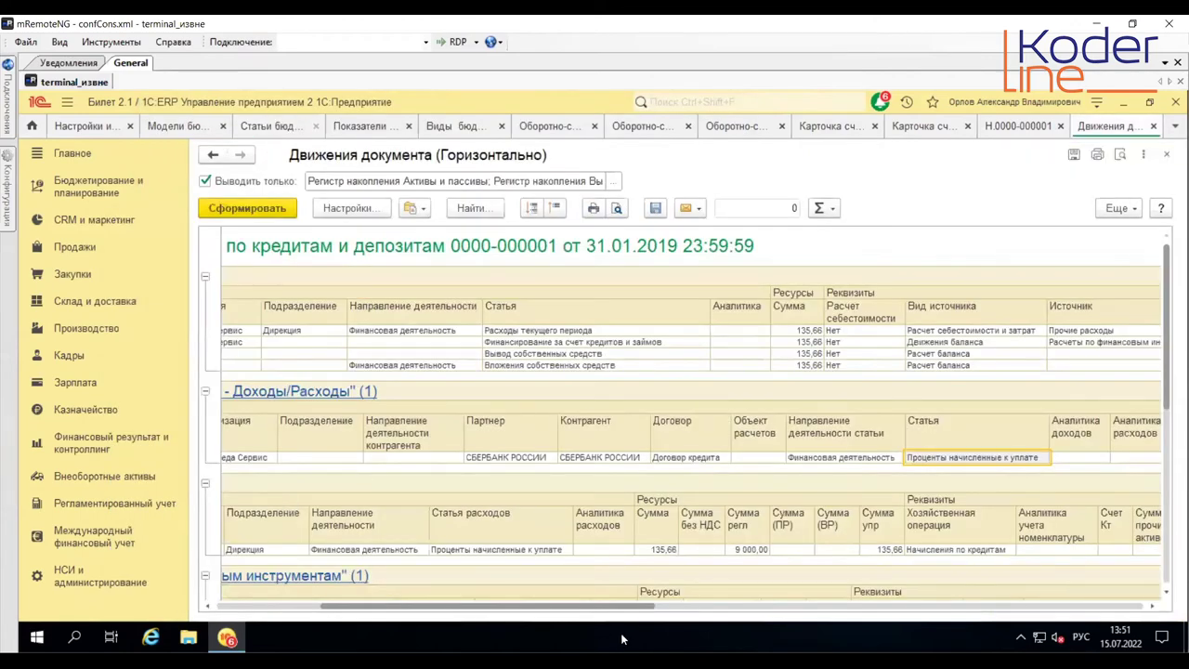
{"action": "left_click_drag", "start_coordinate": [618, 610], "coordinate": [513, 611]}
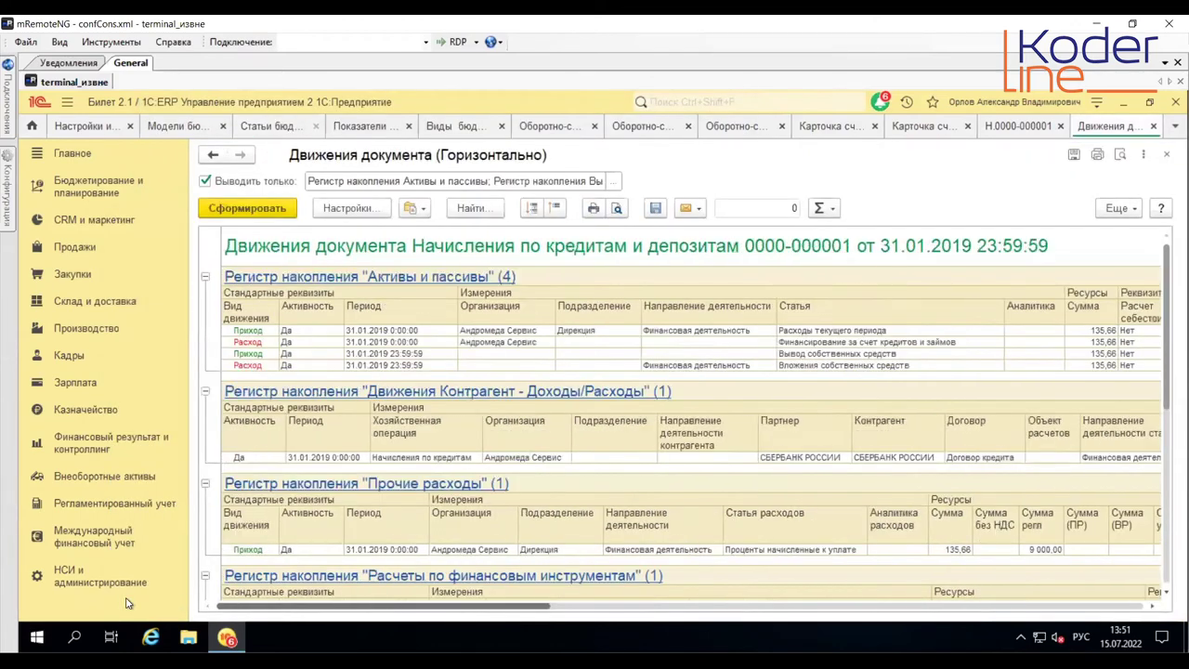
{"action": "left_click", "coordinate": [432, 452]}
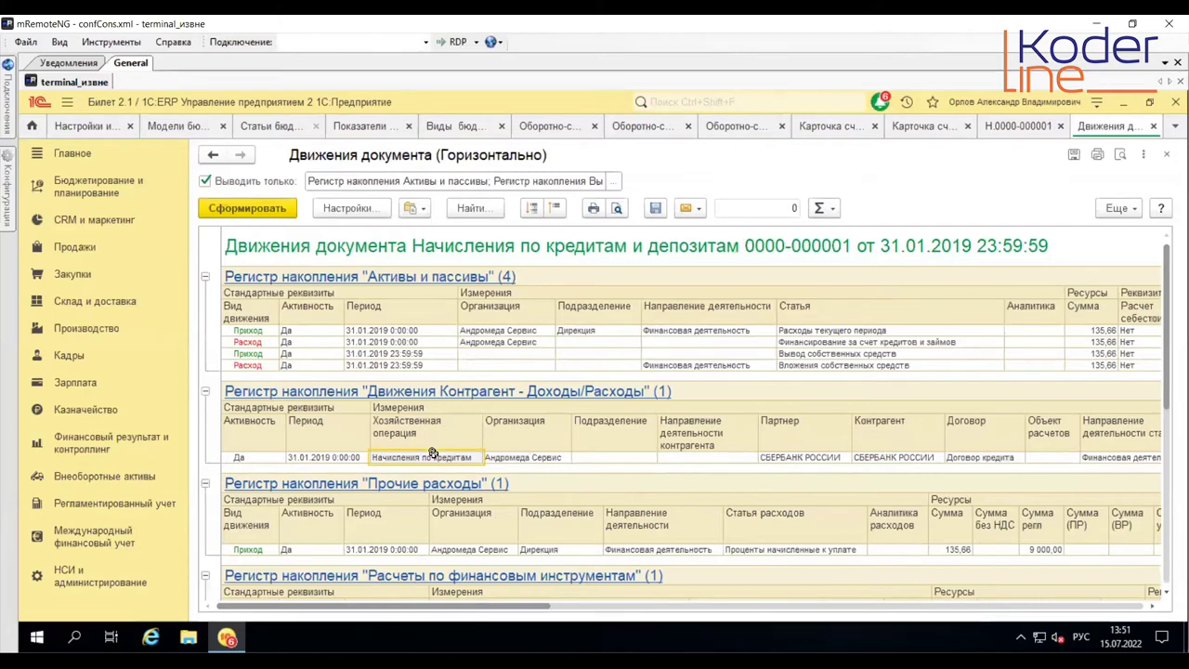
{"action": "left_click", "coordinate": [809, 550]}
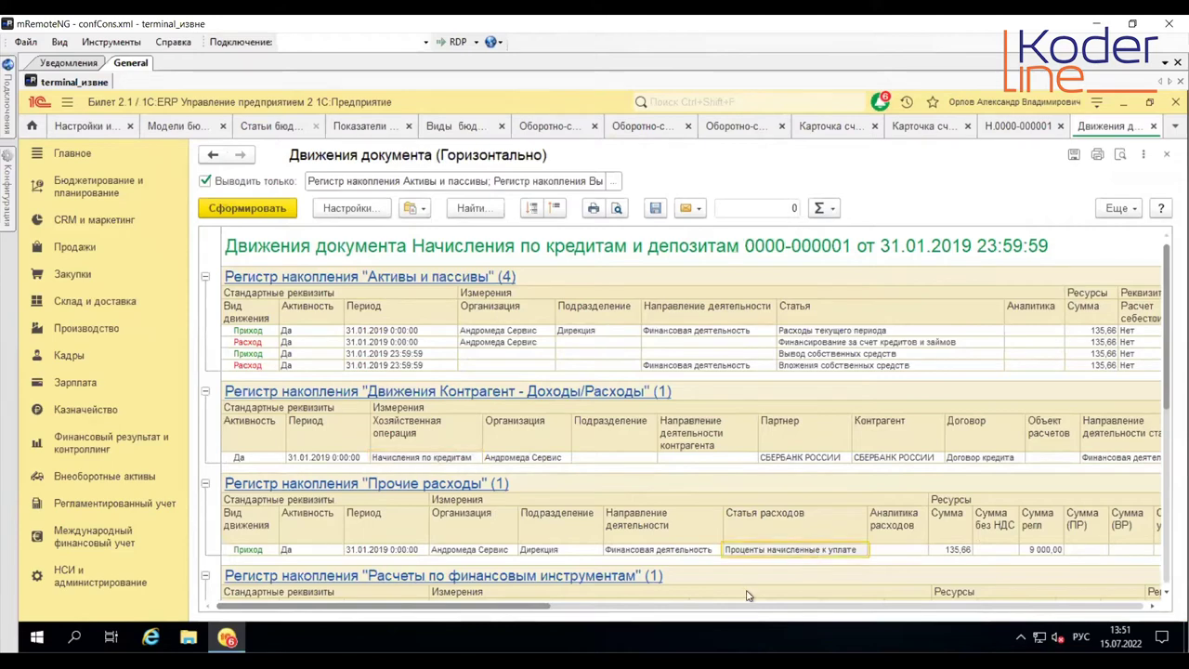
Step: Examine the business operation and the Сумма регл amount of the interest entry in the Прочие расходы register movements
{"action": "left_click_drag", "start_coordinate": [500, 613], "coordinate": [609, 613]}
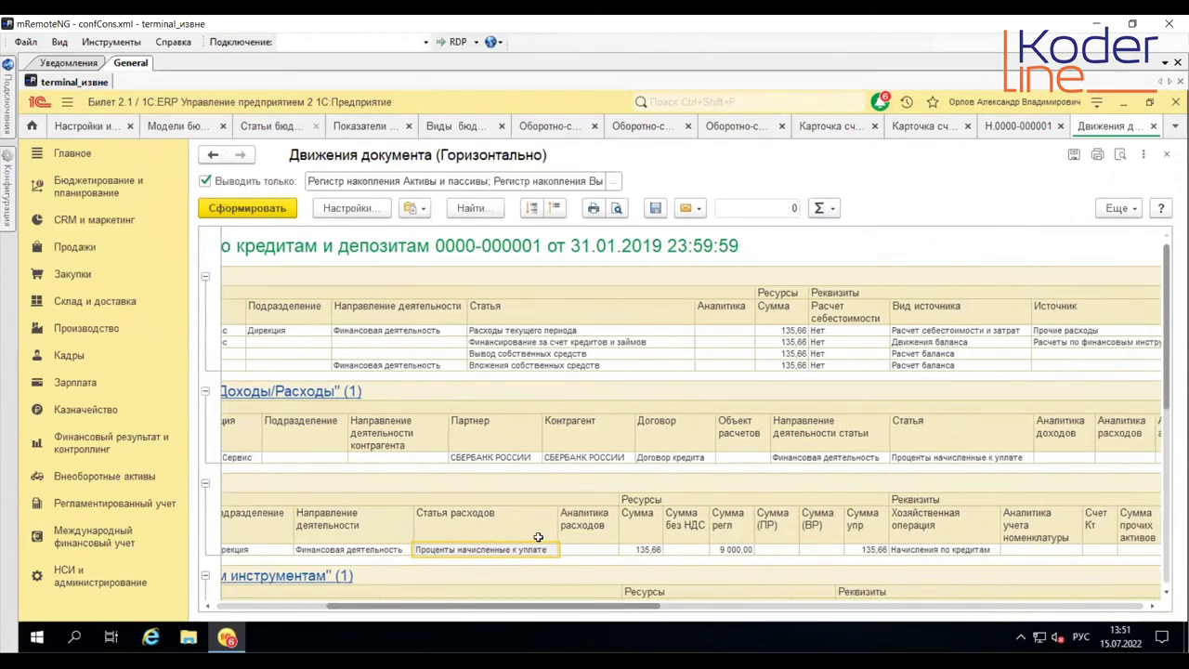
{"action": "left_click", "coordinate": [948, 549]}
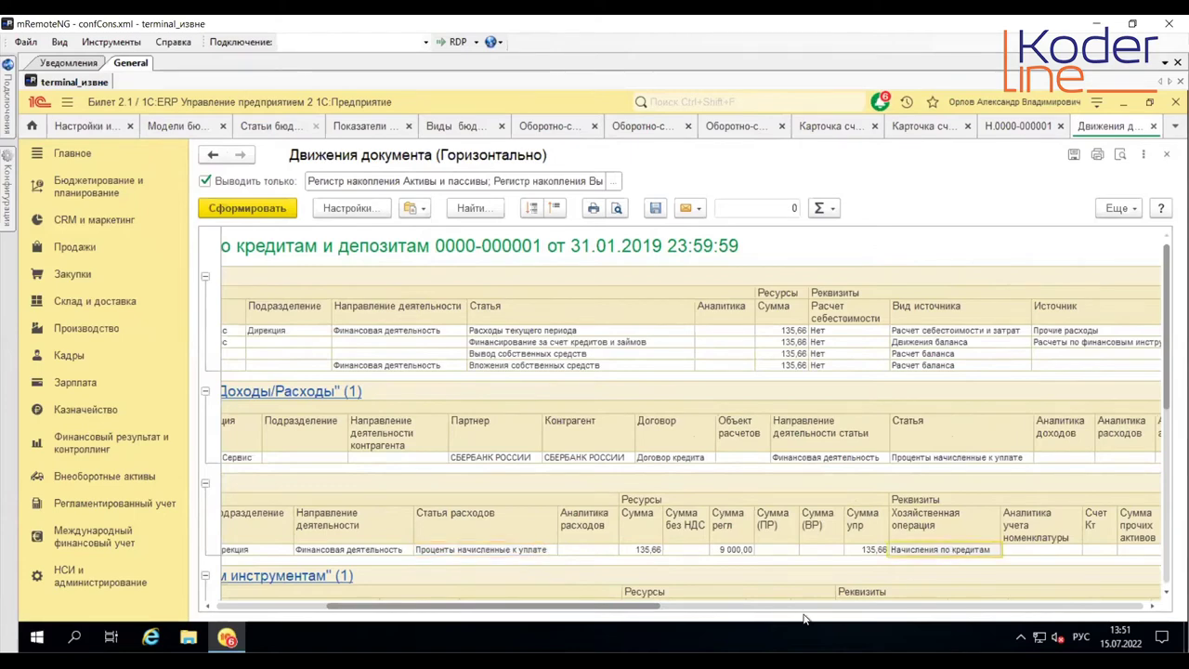
{"action": "left_click_drag", "start_coordinate": [645, 610], "coordinate": [797, 611]}
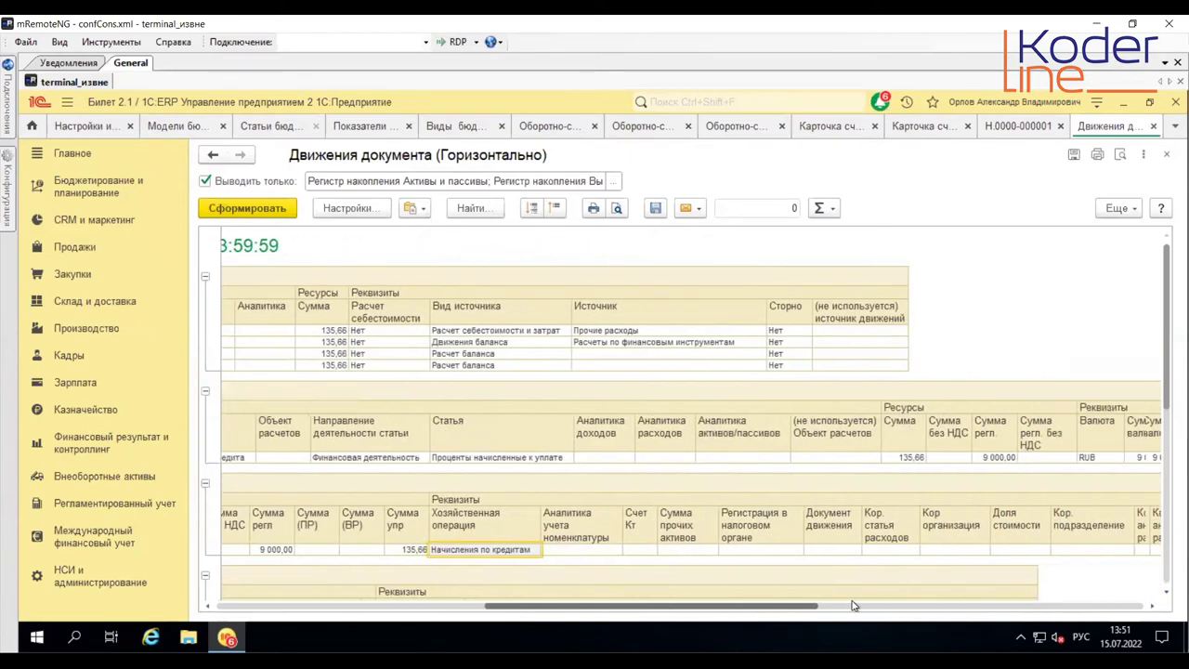
{"action": "scroll", "coordinate": [691, 610], "scroll_direction": "left", "scroll_amount": 3}
{"action": "left_click", "coordinate": [571, 548]}
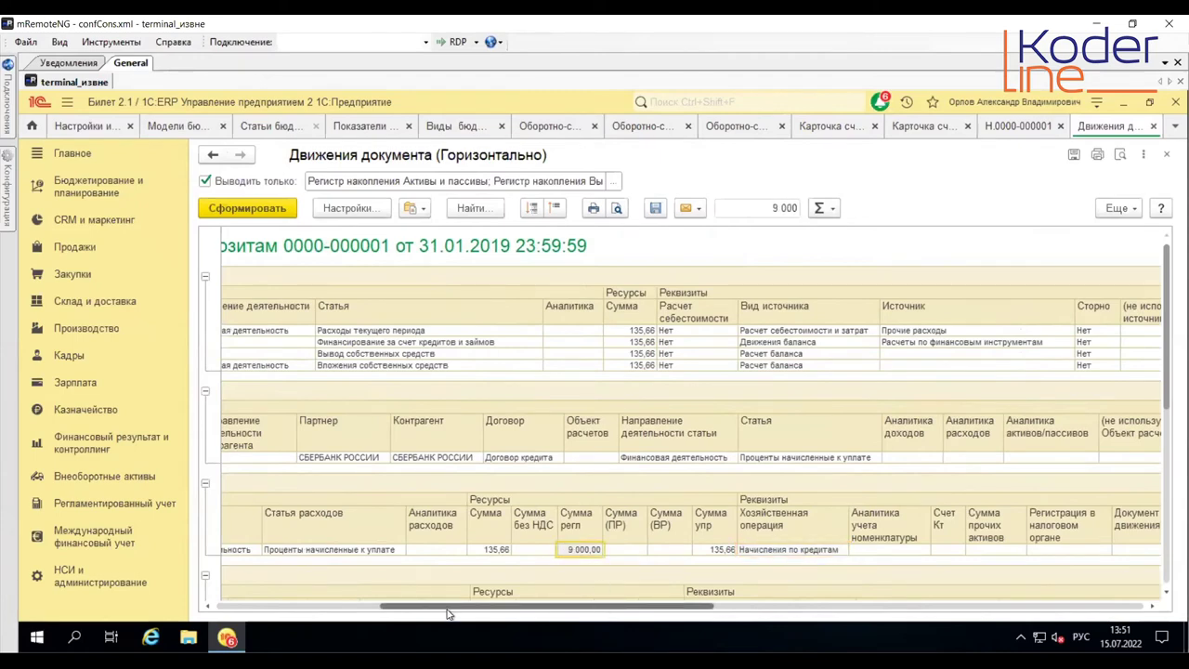
{"action": "scroll", "coordinate": [448, 610], "scroll_direction": "left", "scroll_amount": 5}
Step: Save and close the rule, check the main details of the Проценты к уплате budget item, and return to its rules
{"action": "left_click", "coordinate": [1019, 127]}
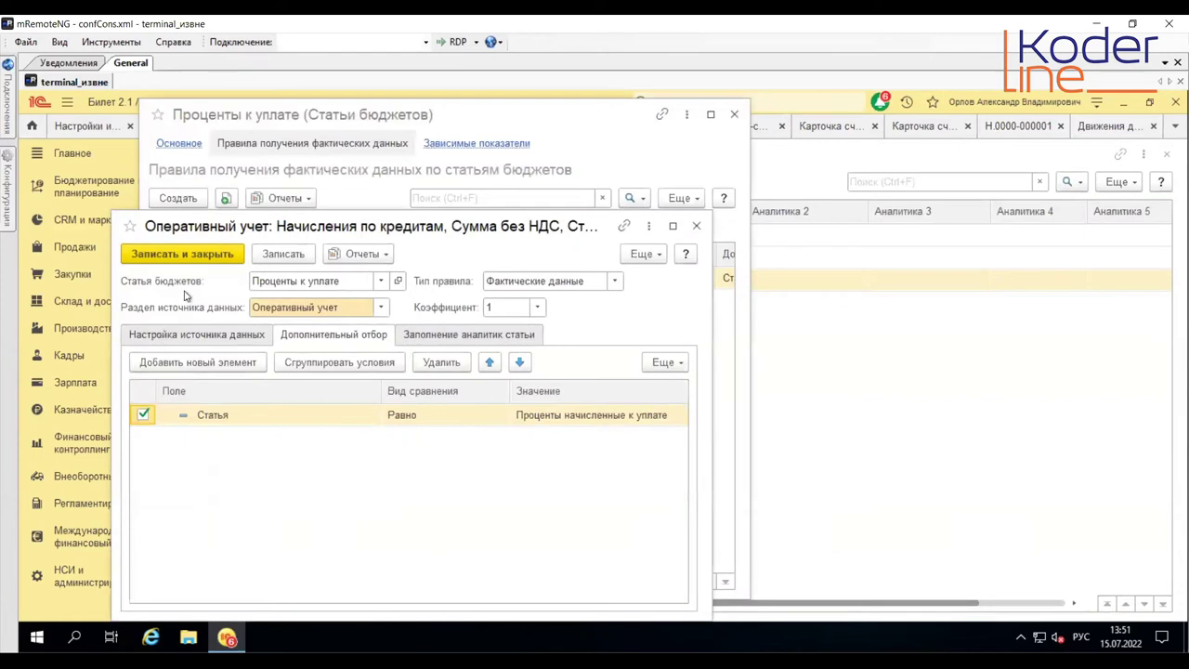
{"action": "left_click", "coordinate": [186, 257]}
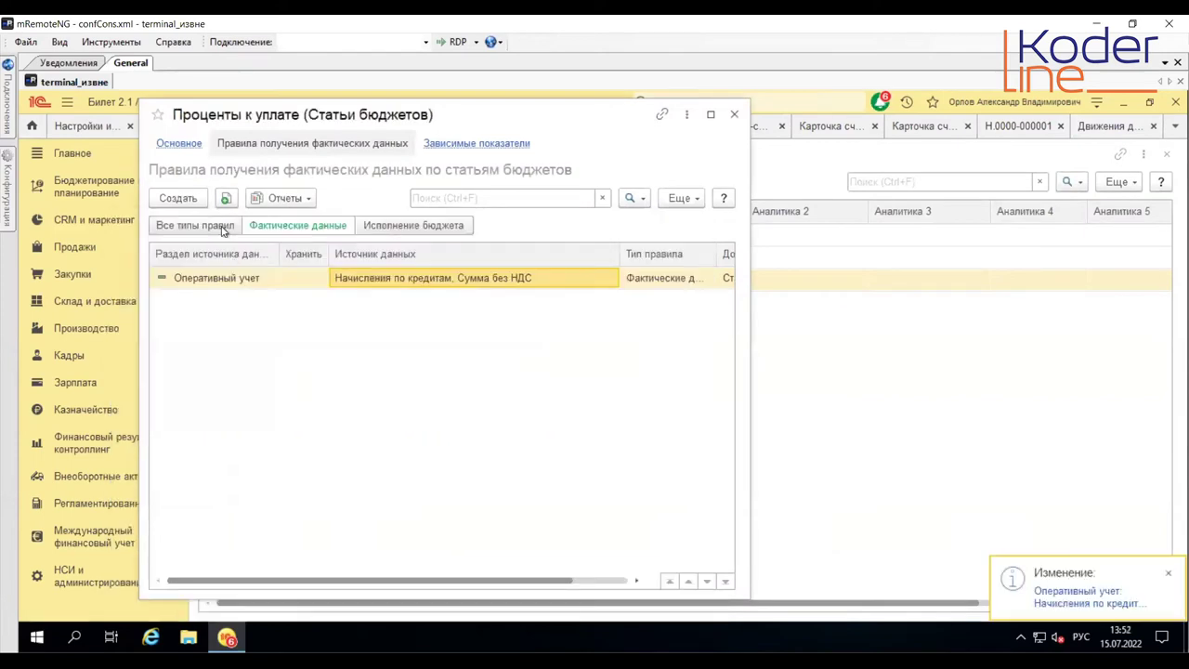
{"action": "left_click", "coordinate": [178, 144]}
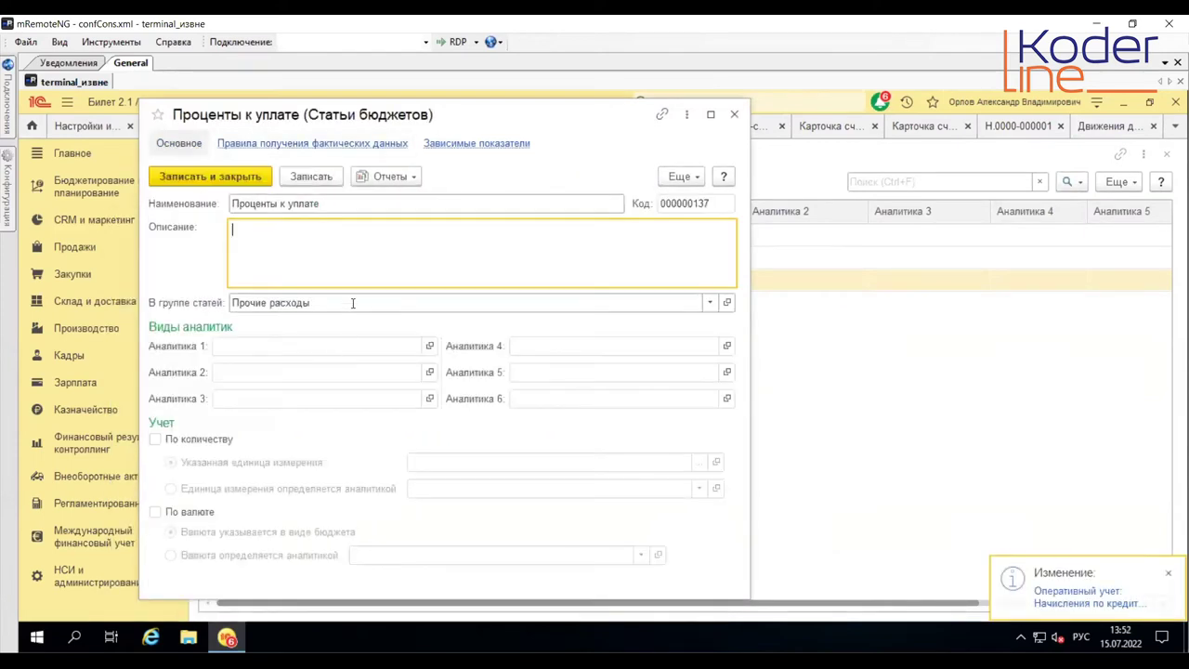
{"action": "left_click", "coordinate": [316, 146]}
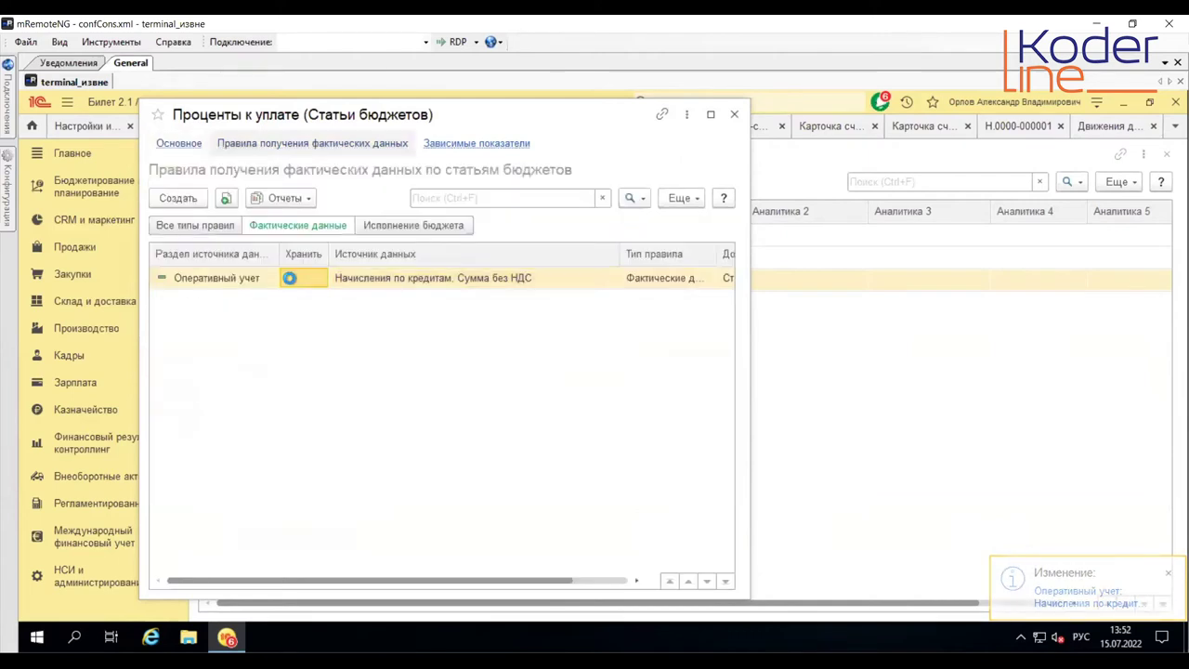
Step: Change the rule's amount source to Сумма, check its additional filter on Статья, and save the rule
{"action": "left_click", "coordinate": [435, 388]}
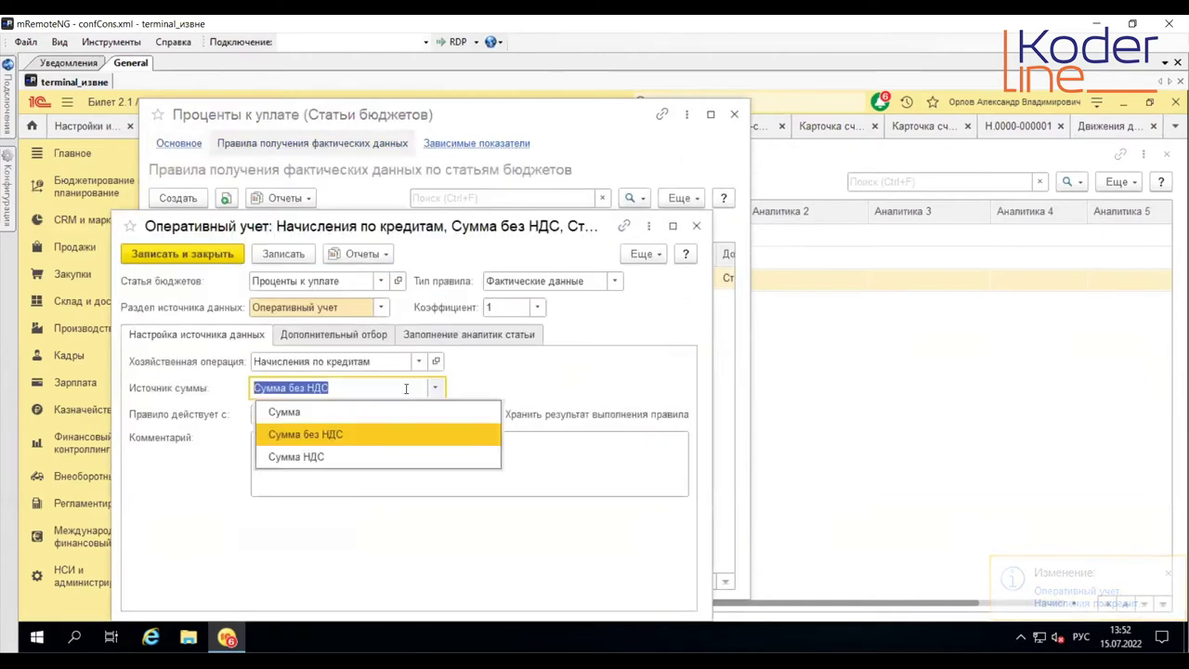
{"action": "left_click", "coordinate": [327, 414]}
{"action": "left_click", "coordinate": [335, 337]}
{"action": "left_click", "coordinate": [598, 422]}
{"action": "left_click", "coordinate": [296, 257]}
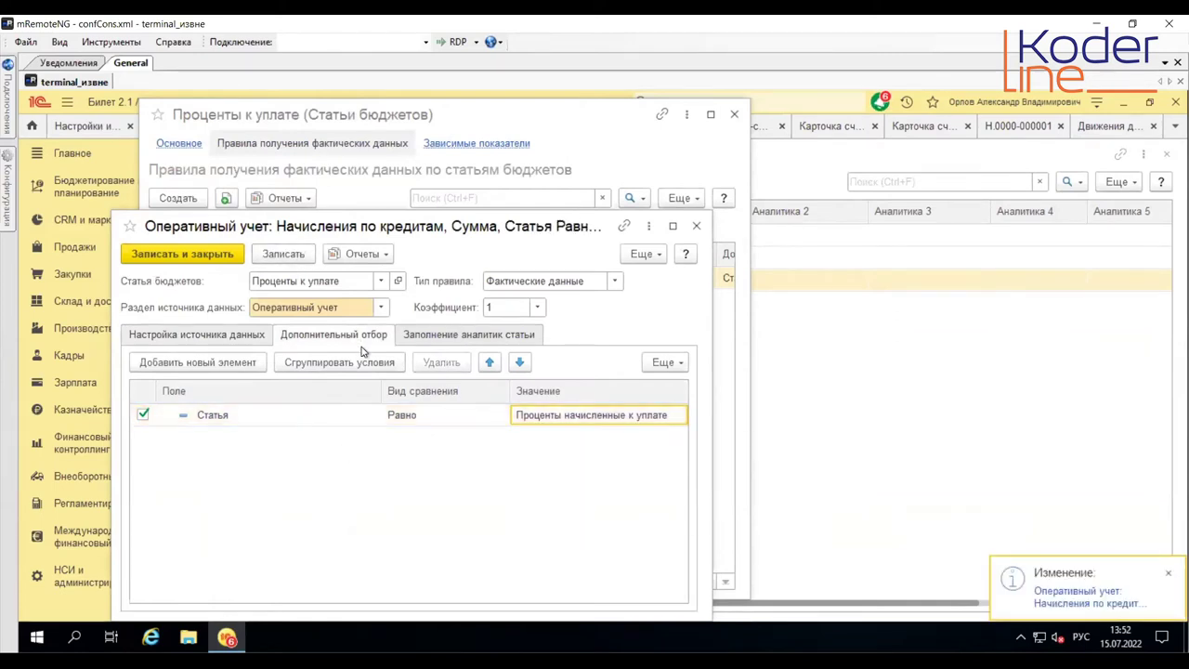
Step: Generate the results report from the saved rule and check the monthly amounts and the yearly total
{"action": "left_click", "coordinate": [385, 257]}
{"action": "left_click", "coordinate": [397, 278]}
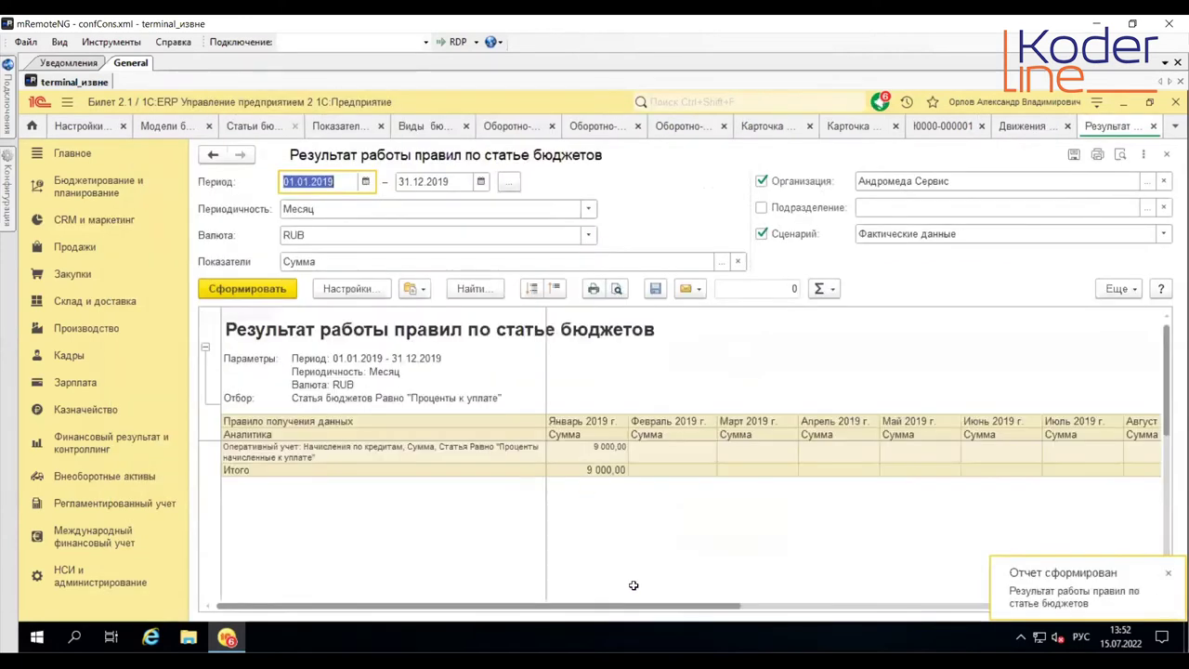
{"action": "left_click_drag", "start_coordinate": [563, 606], "coordinate": [1082, 602]}
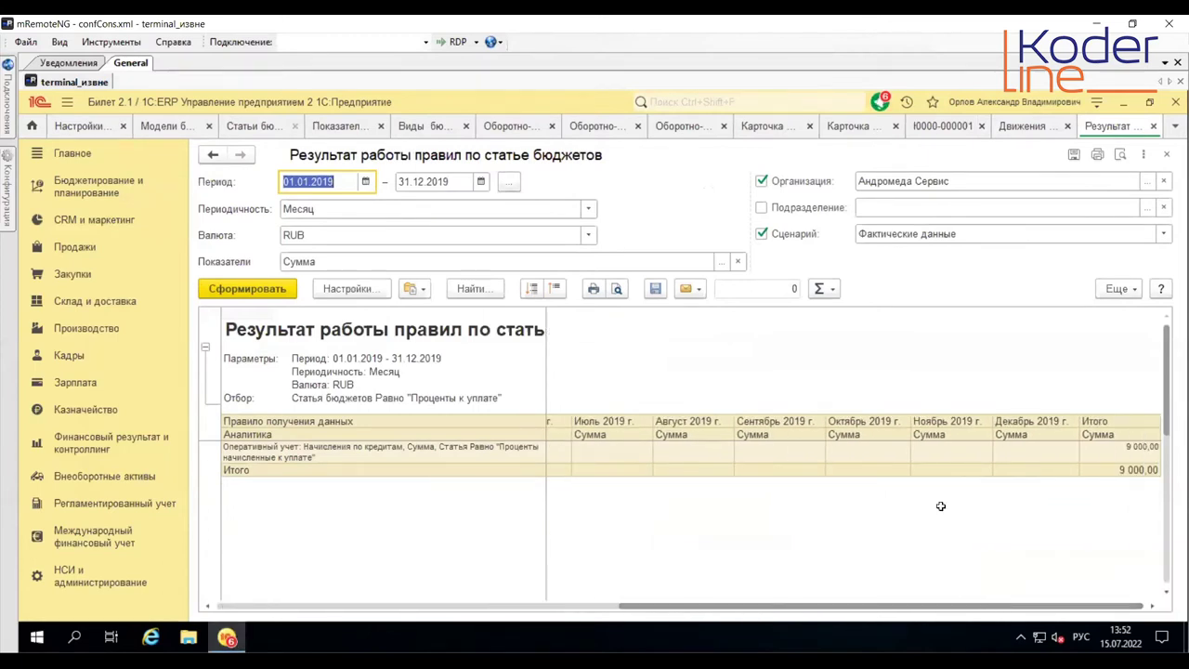
{"action": "left_click", "coordinate": [312, 454]}
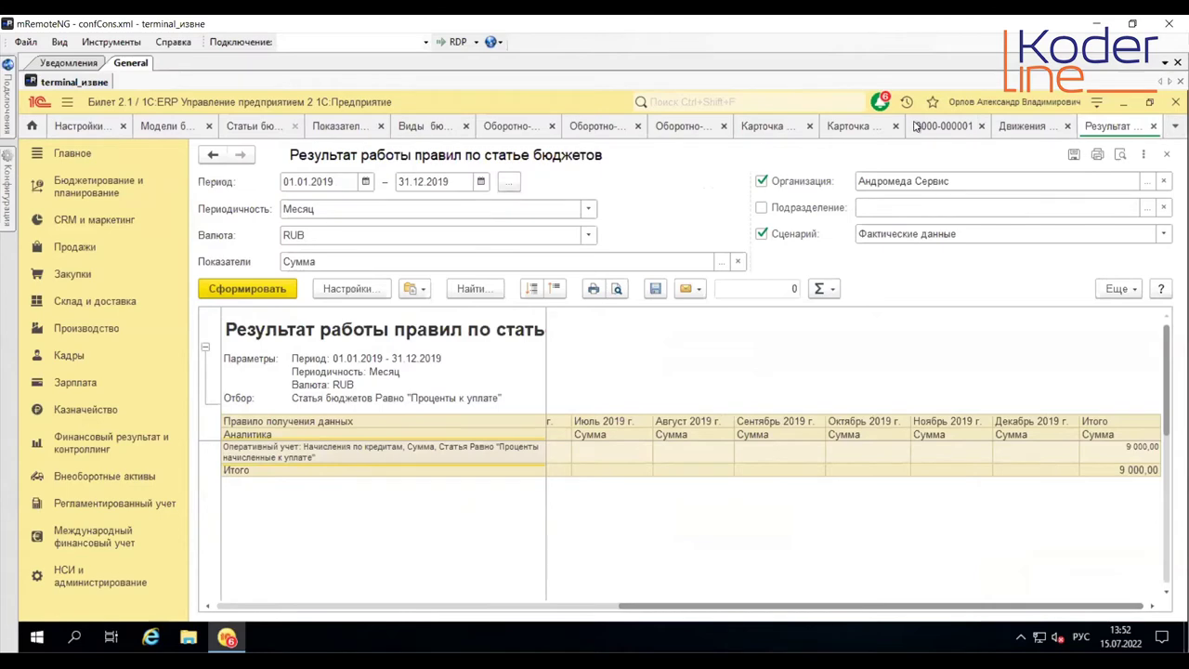
Step: Compare the result with the Проценты начисленные к уплате turnovers in the account 91 and account 26 balance sheets
{"action": "left_click", "coordinate": [689, 128]}
{"action": "left_click", "coordinate": [336, 443], "text": "shift"}
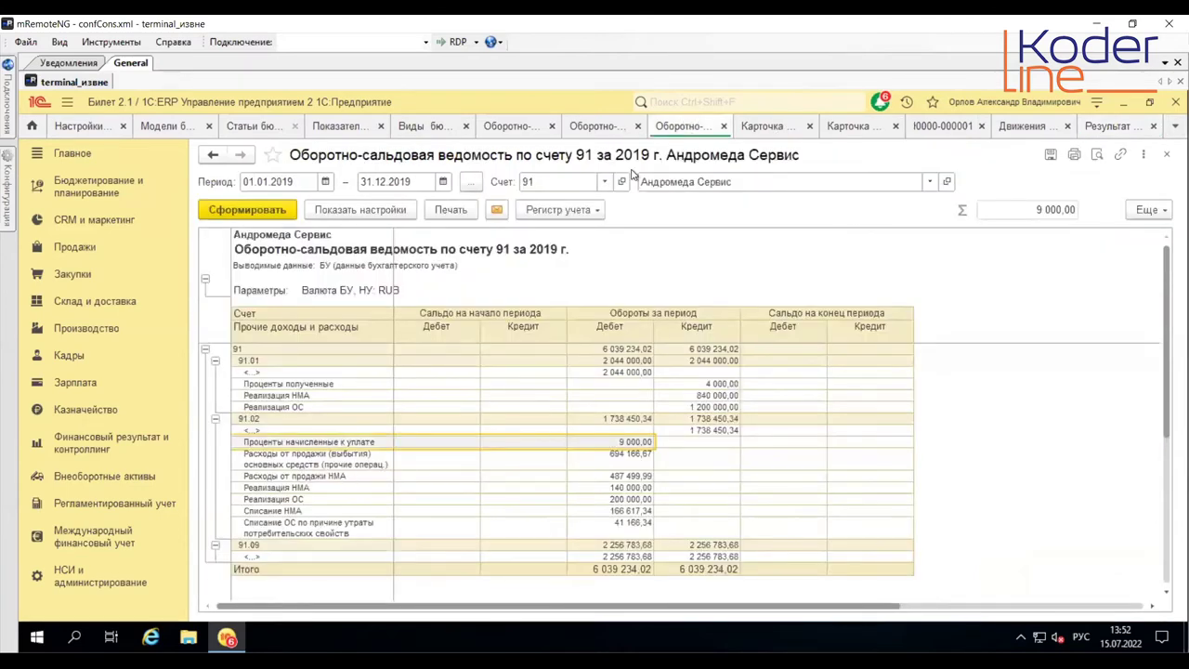
{"action": "left_click", "coordinate": [600, 127]}
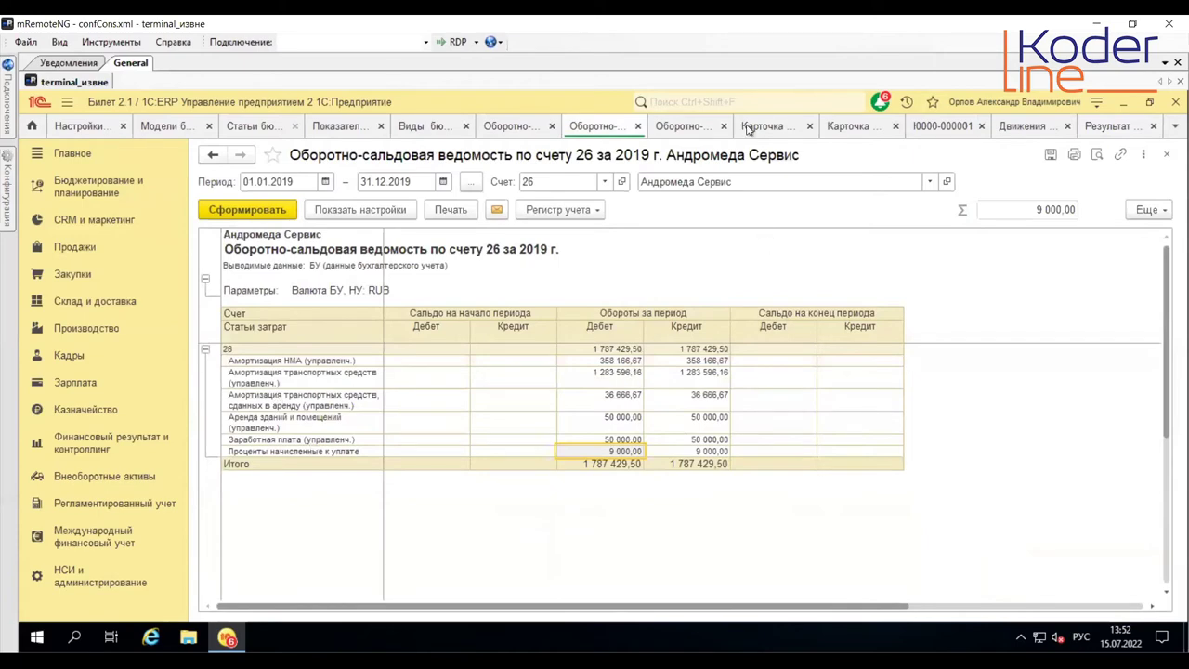
Step: Close the account 26 balance sheet, the rule results report, the document movements, the accrual document and the cards of accounts 26 and 91.02
{"action": "left_click", "coordinate": [637, 127]}
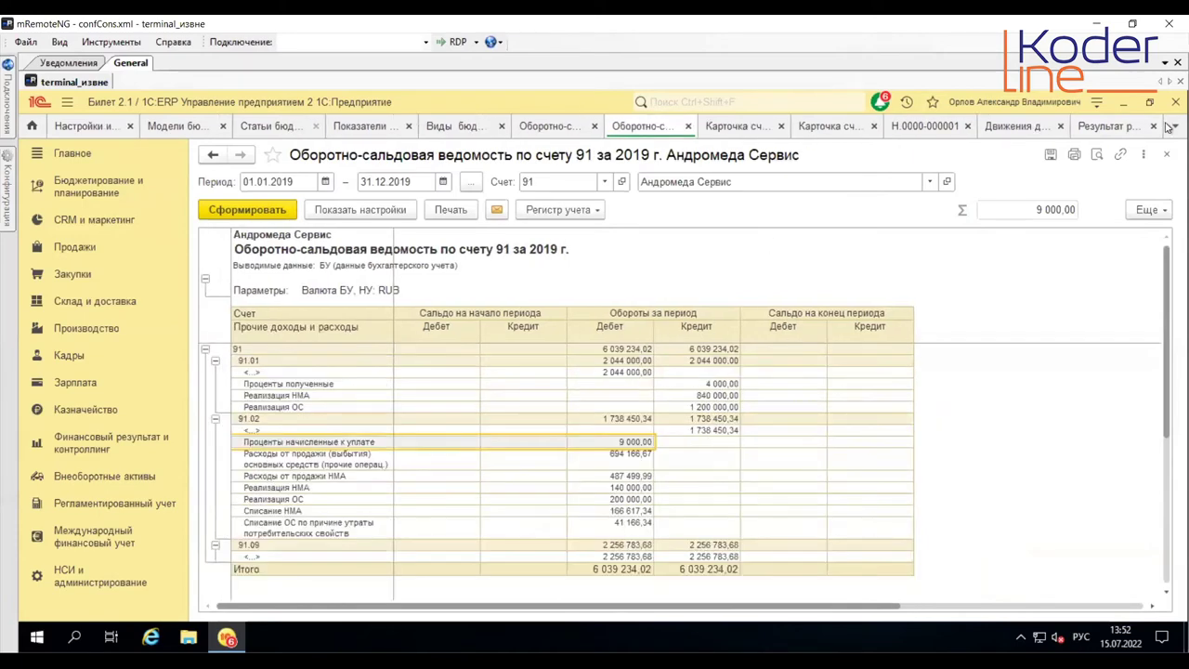
{"action": "left_click", "coordinate": [1122, 132]}
{"action": "left_click", "coordinate": [1154, 128]}
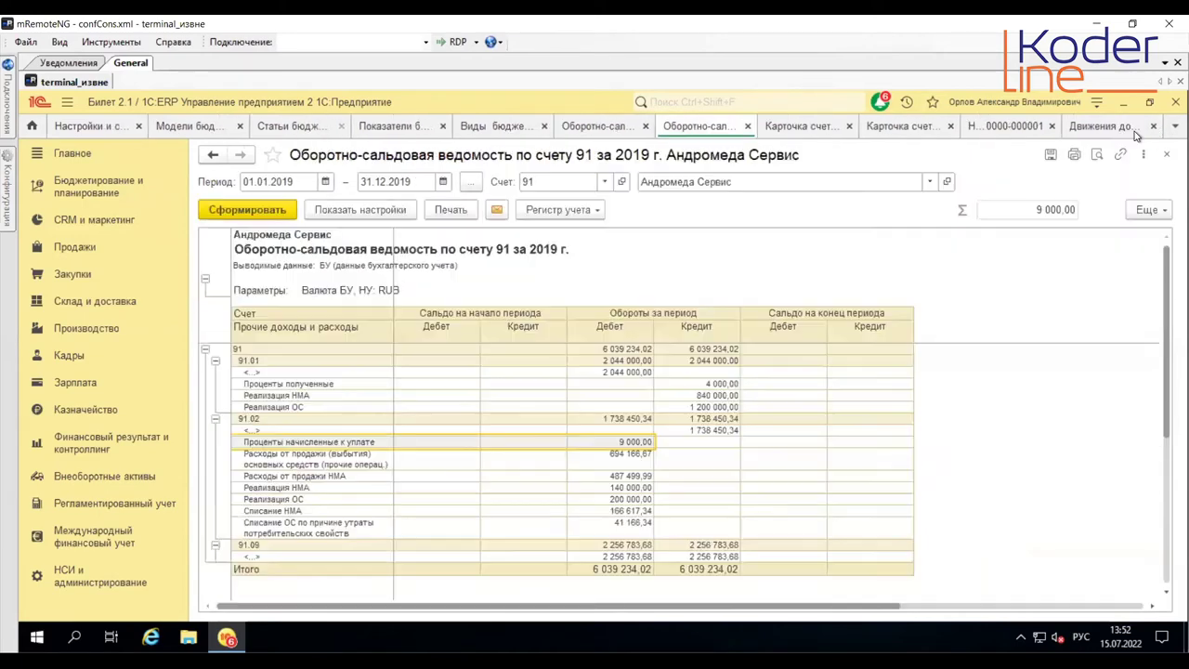
{"action": "left_click", "coordinate": [1154, 127]}
{"action": "left_click", "coordinate": [1156, 129]}
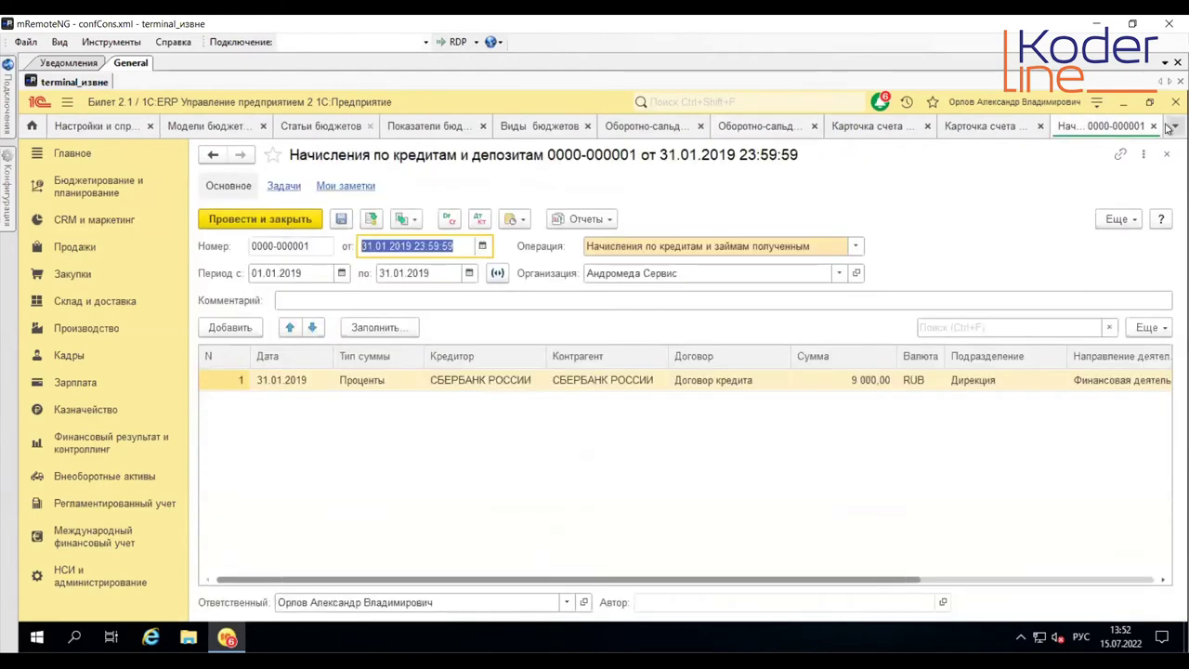
{"action": "left_click", "coordinate": [1156, 127]}
{"action": "left_click", "coordinate": [1122, 135]}
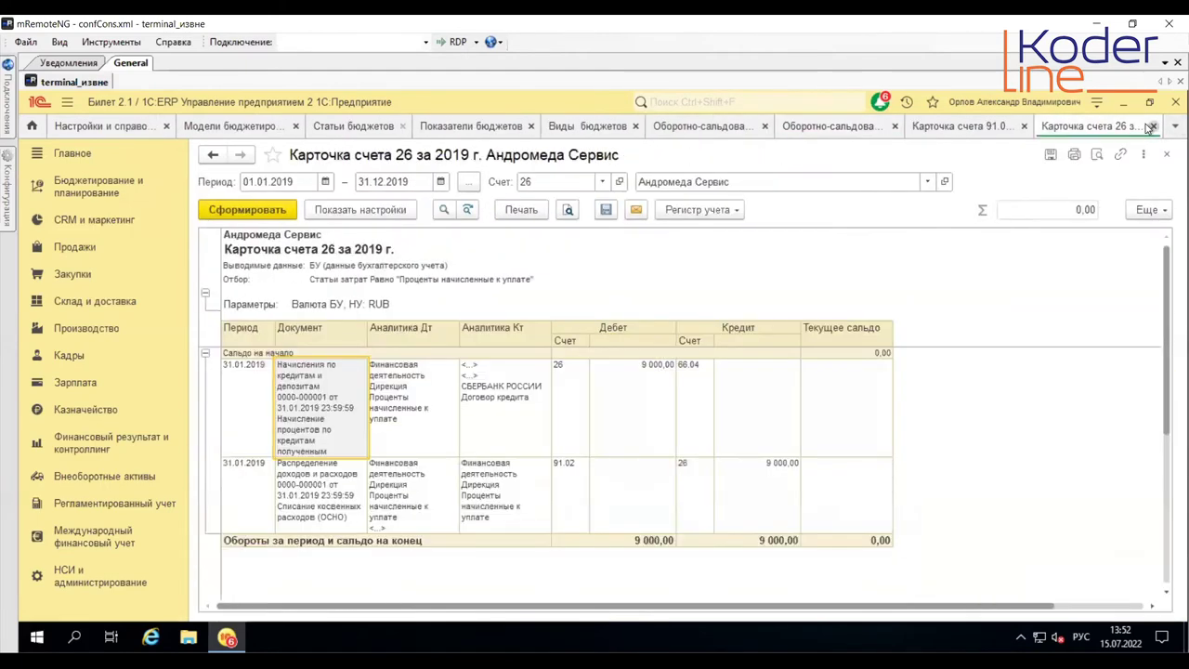
{"action": "left_click", "coordinate": [1154, 127]}
{"action": "left_click", "coordinate": [1057, 130]}
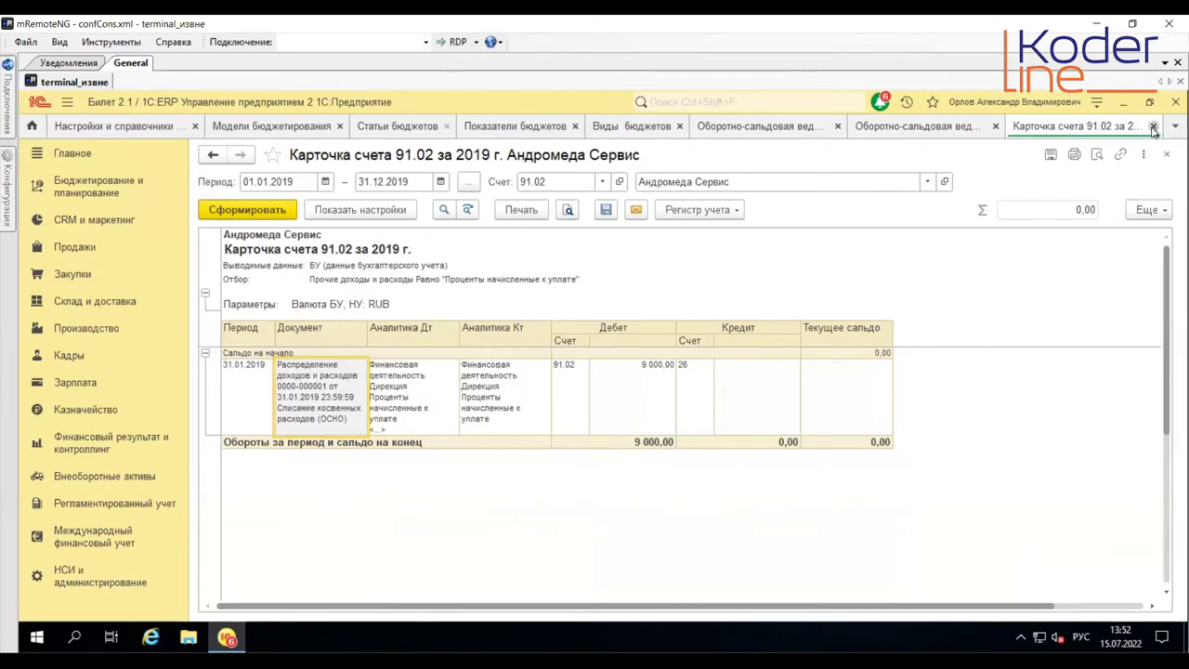
{"action": "left_click", "coordinate": [1154, 127]}
Step: Examine the remaining 91.02 expense rows in the account 91 balance sheet, focusing on Реализация НМА and Реализация ОС
{"action": "left_click_drag", "start_coordinate": [289, 460], "coordinate": [670, 528]}
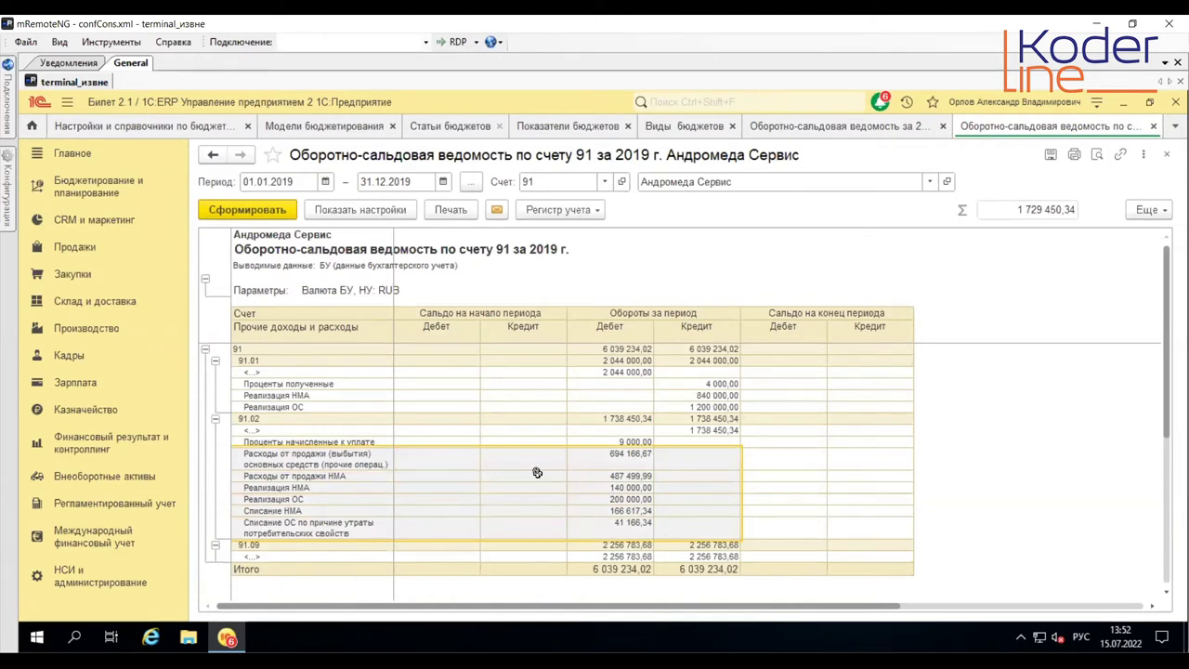
{"action": "left_click", "coordinate": [371, 497]}
{"action": "left_click_drag", "start_coordinate": [370, 497], "coordinate": [698, 496]}
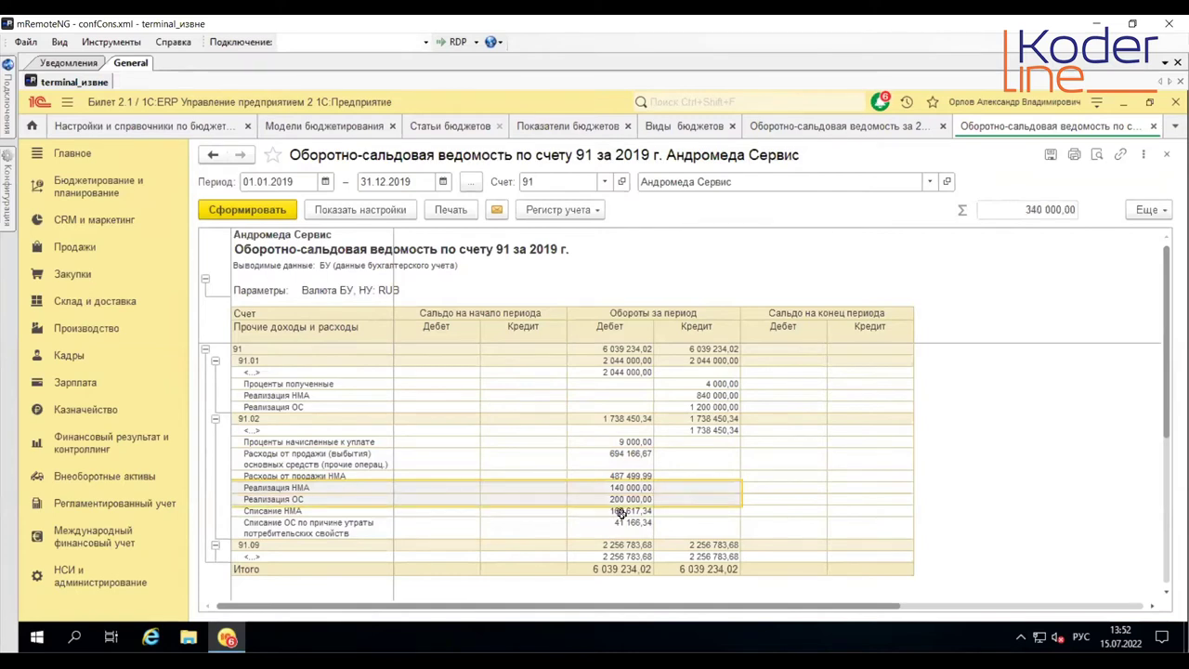
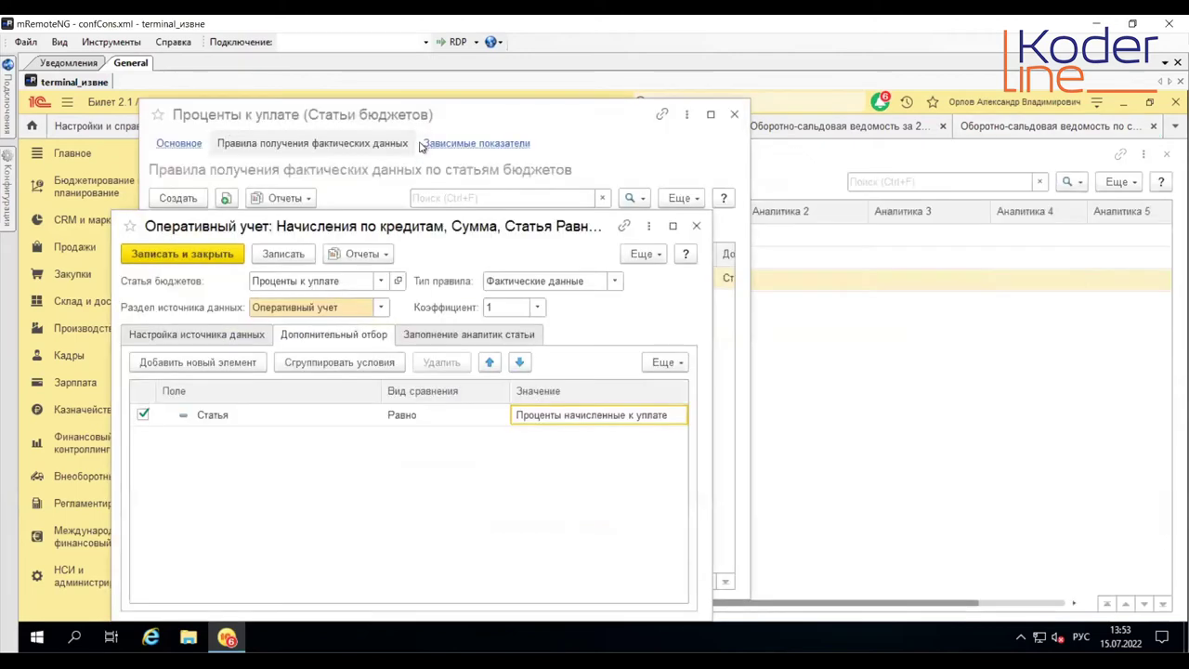
Step: Return to the budget items, then save and close both the interest rule and the Проценты к уплате item
{"action": "left_click", "coordinate": [421, 127]}
{"action": "left_click", "coordinate": [192, 255]}
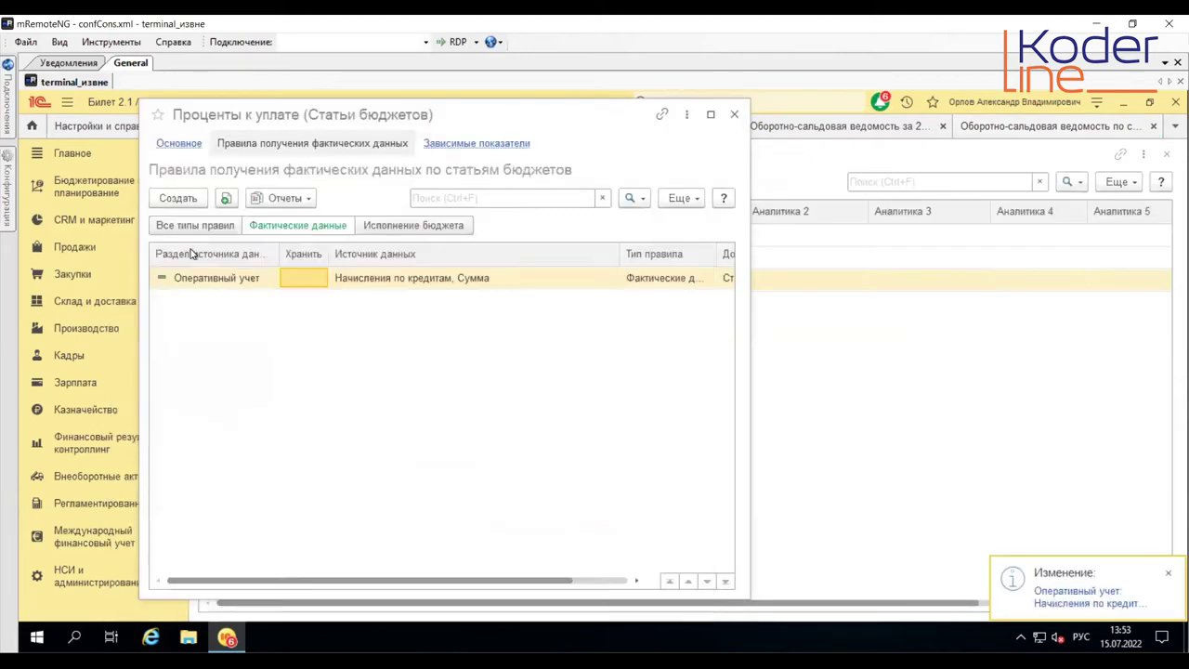
{"action": "left_click", "coordinate": [180, 144]}
{"action": "left_click", "coordinate": [200, 176]}
Step: Create a budget item named Реализация ОС и НМА in the Прочие расходы group and save it
{"action": "left_click", "coordinate": [227, 182]}
{"action": "type", "text": "Реализация ОС и НМА"}
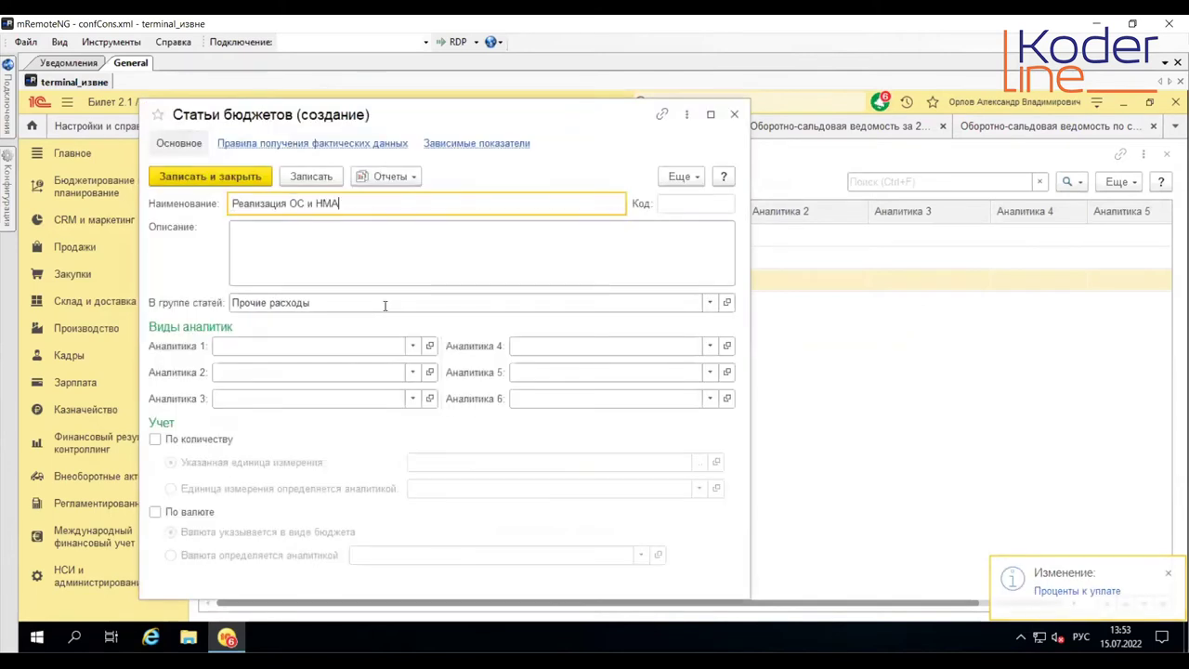
{"action": "left_click", "coordinate": [310, 177]}
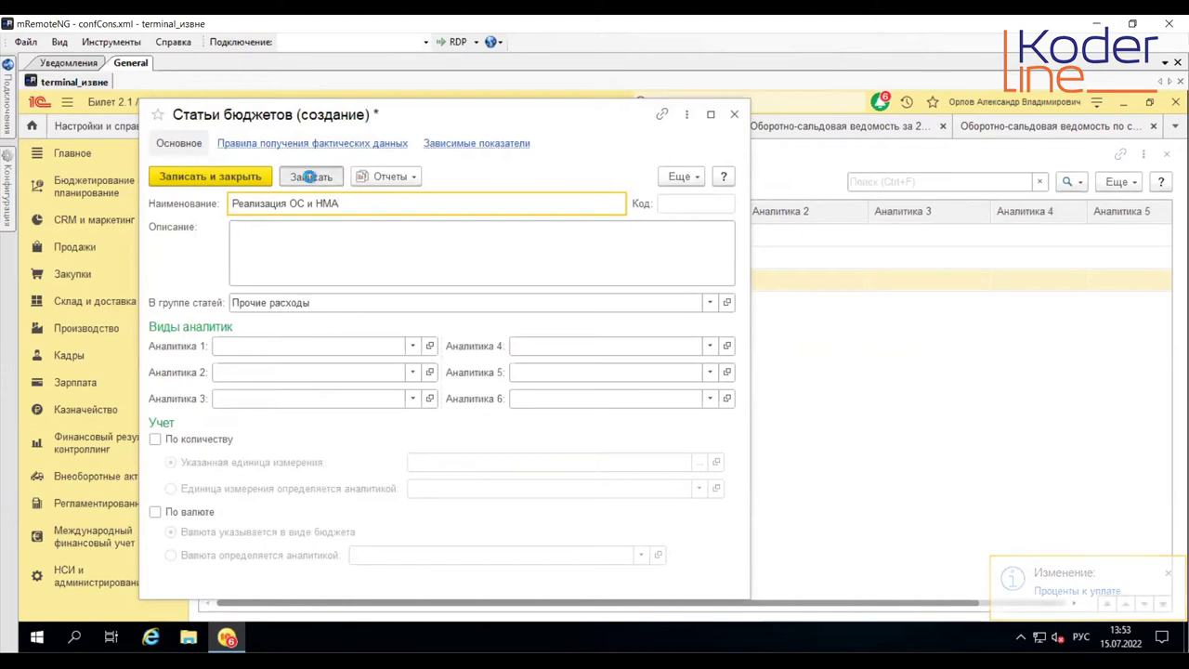
Step: Create an actual-data rule for the item with source section Оперативный учет, operation Реализация НМА и НИОКР and amount source Сумма НДС
{"action": "left_click", "coordinate": [332, 142]}
{"action": "left_click", "coordinate": [180, 198]}
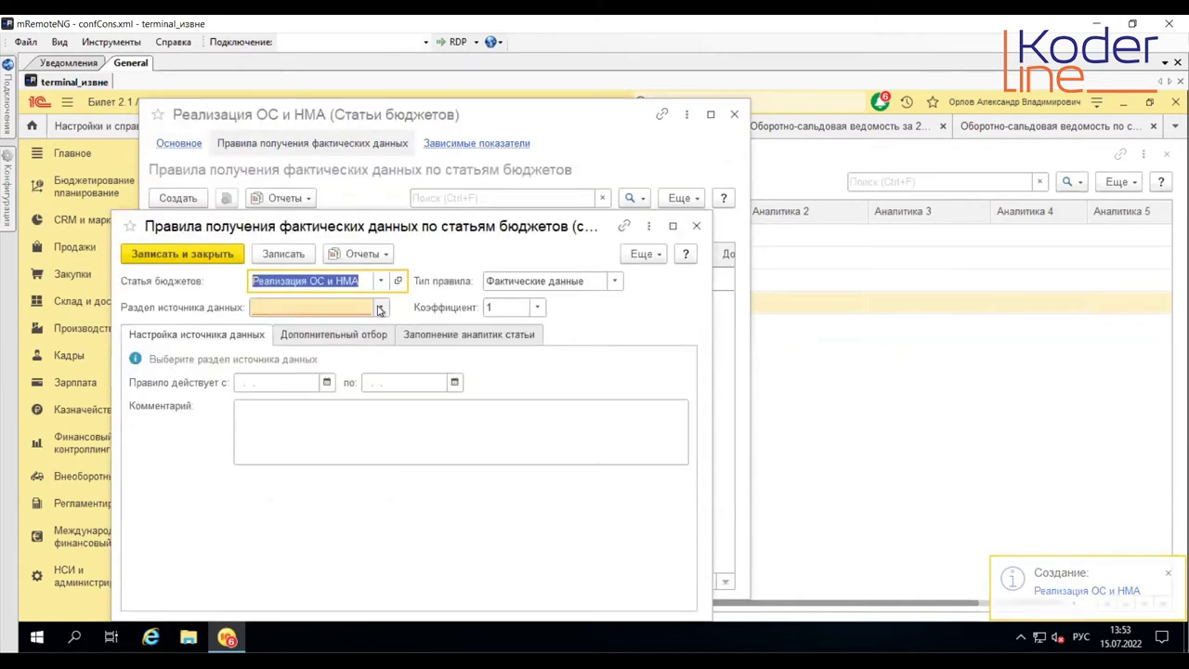
{"action": "left_click", "coordinate": [379, 308]}
{"action": "left_click", "coordinate": [316, 330]}
{"action": "left_click", "coordinate": [291, 361]}
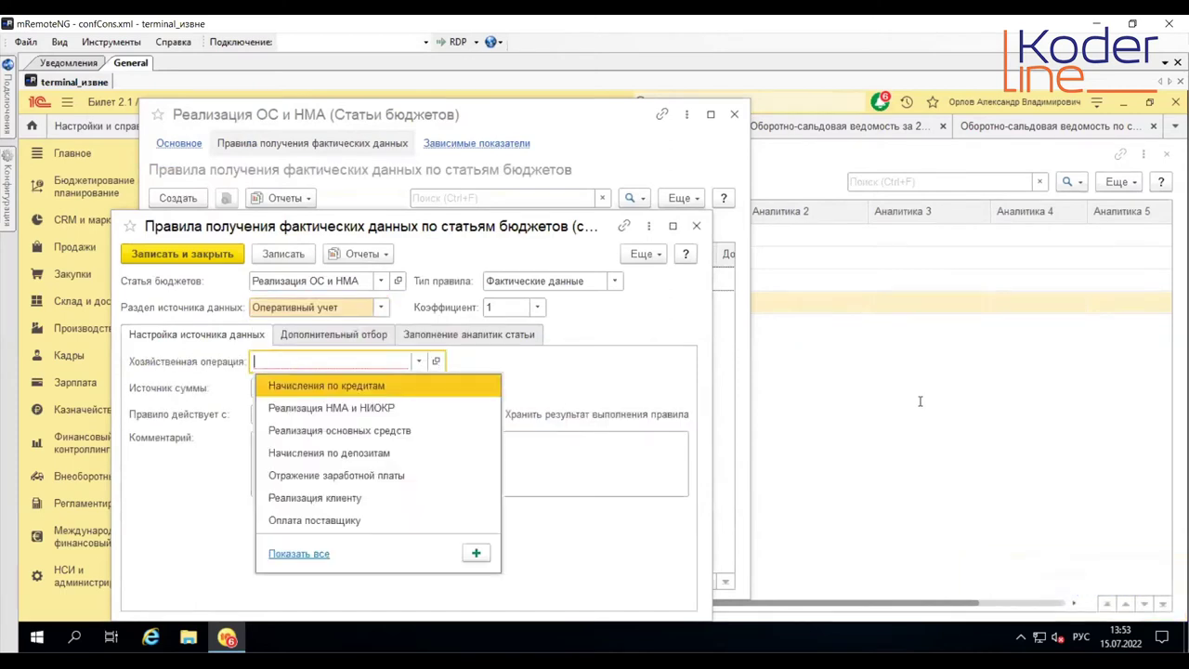
{"action": "left_click", "coordinate": [408, 407]}
{"action": "left_click", "coordinate": [321, 388]}
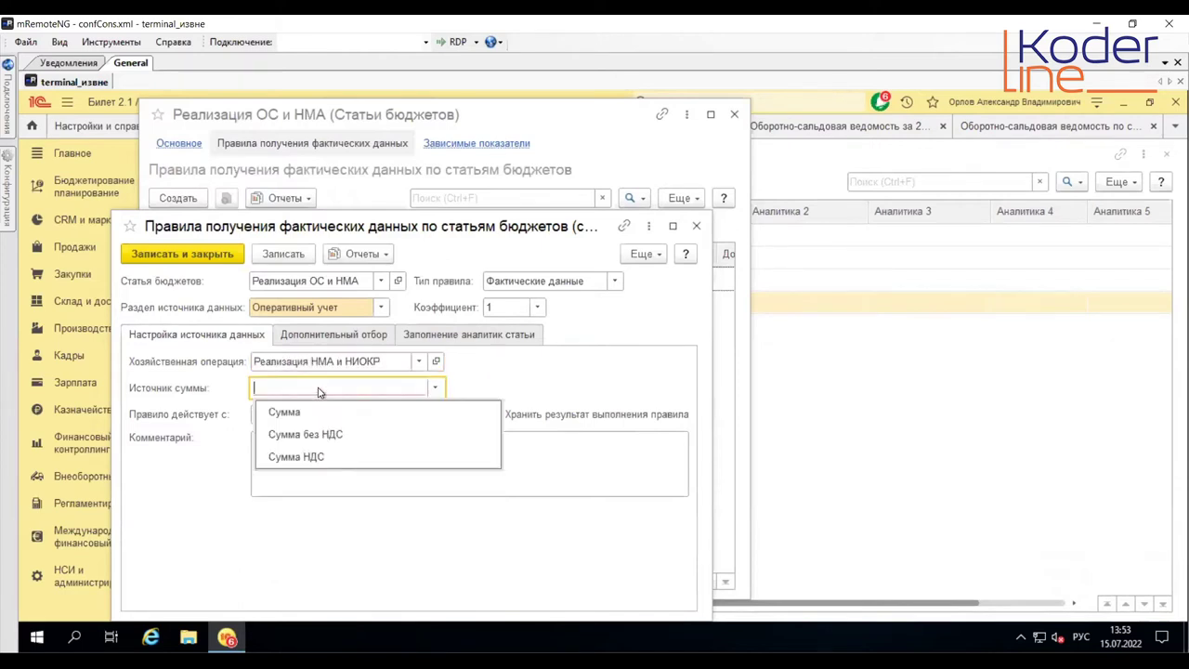
{"action": "left_click", "coordinate": [330, 457]}
Step: Open the rule's additional filter, copy the name Реализация НМА from the account 91 balance sheet, and return to the rule
{"action": "left_click", "coordinate": [351, 336]}
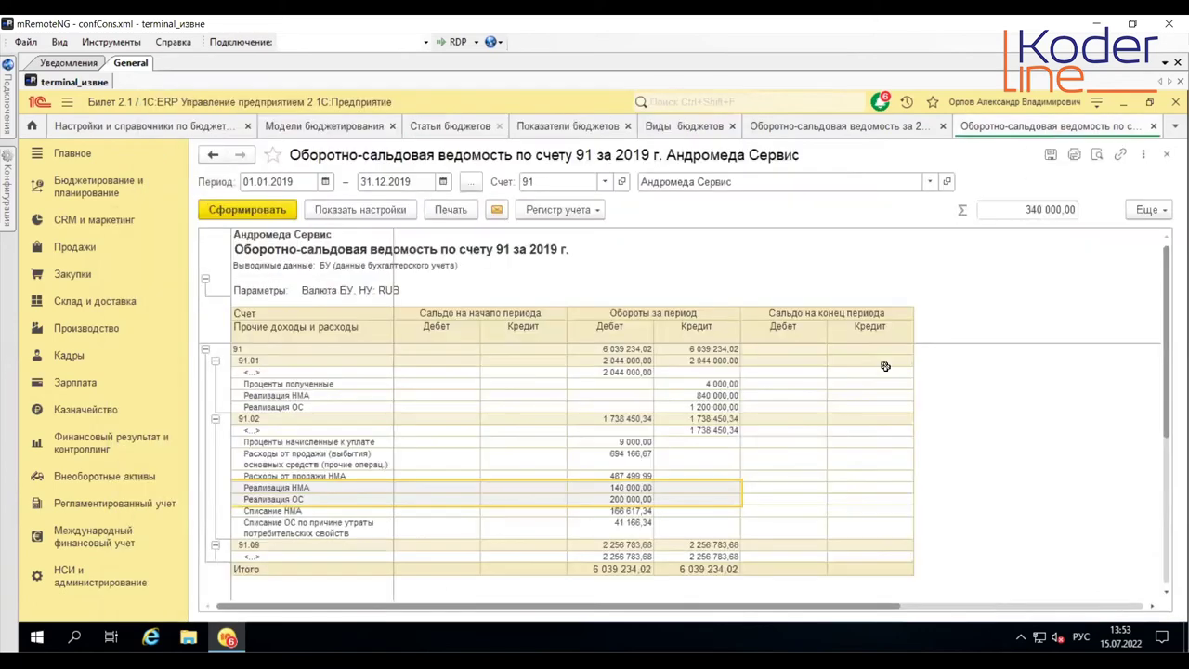
{"action": "left_click", "coordinate": [311, 487]}
{"action": "right_click", "coordinate": [312, 487]}
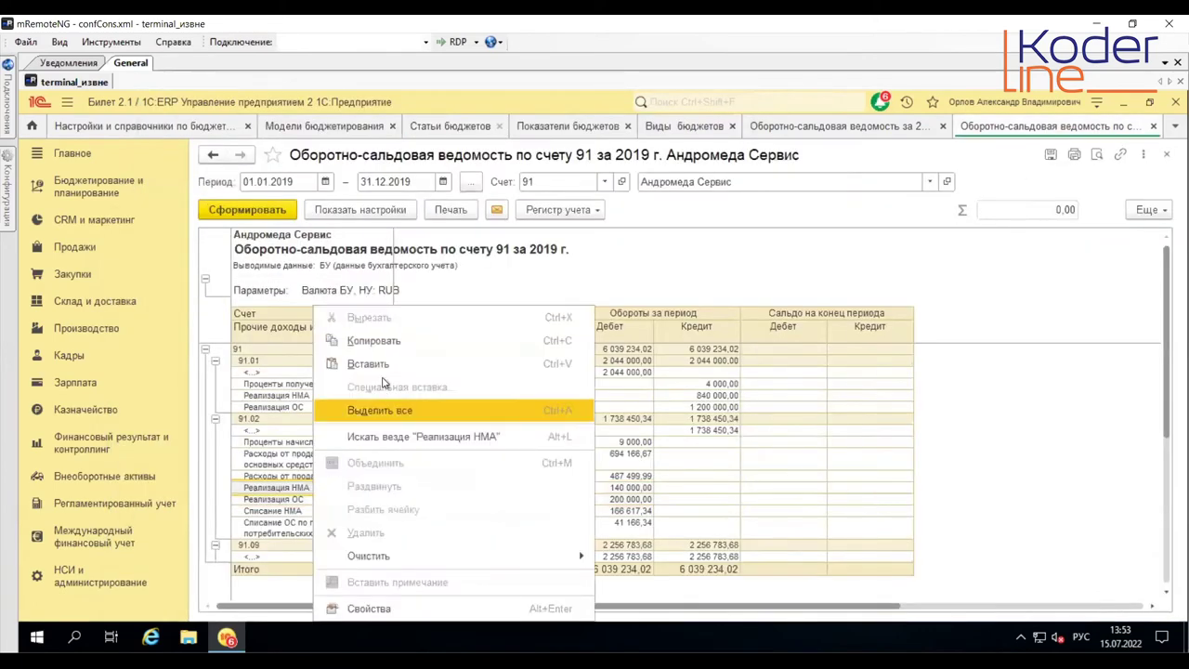
{"action": "left_click", "coordinate": [398, 345]}
{"action": "left_click", "coordinate": [444, 130]}
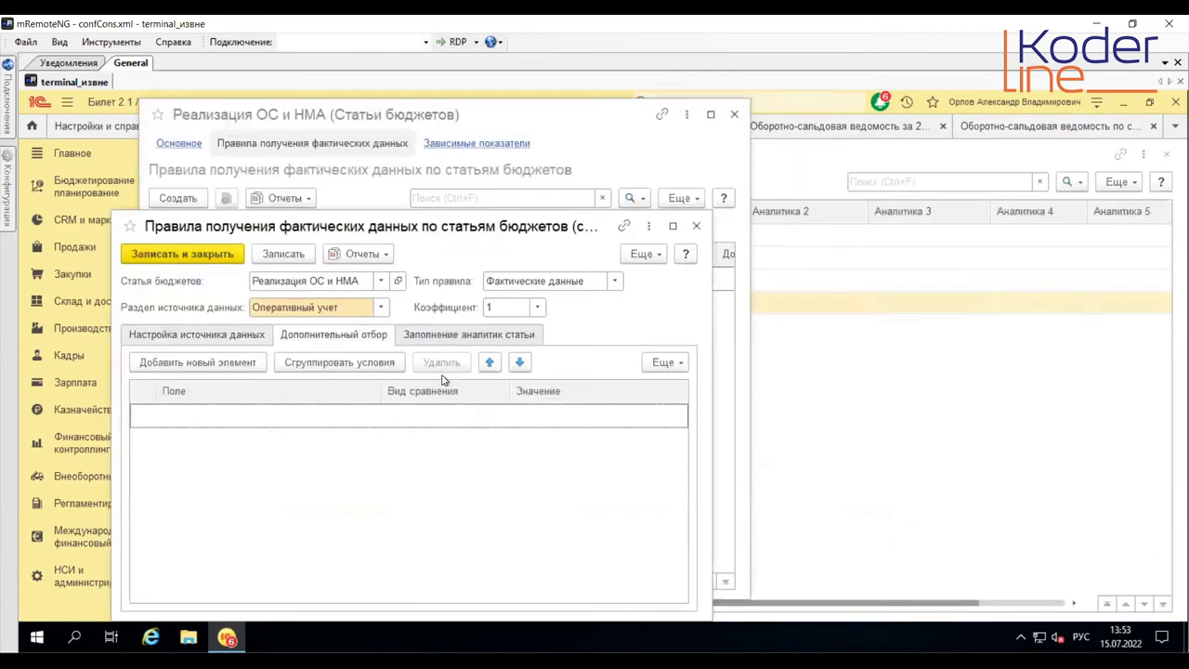
Step: Add a rule filter where Статья equals the income item Реализация НМА, and save the rule
{"action": "left_click", "coordinate": [169, 366]}
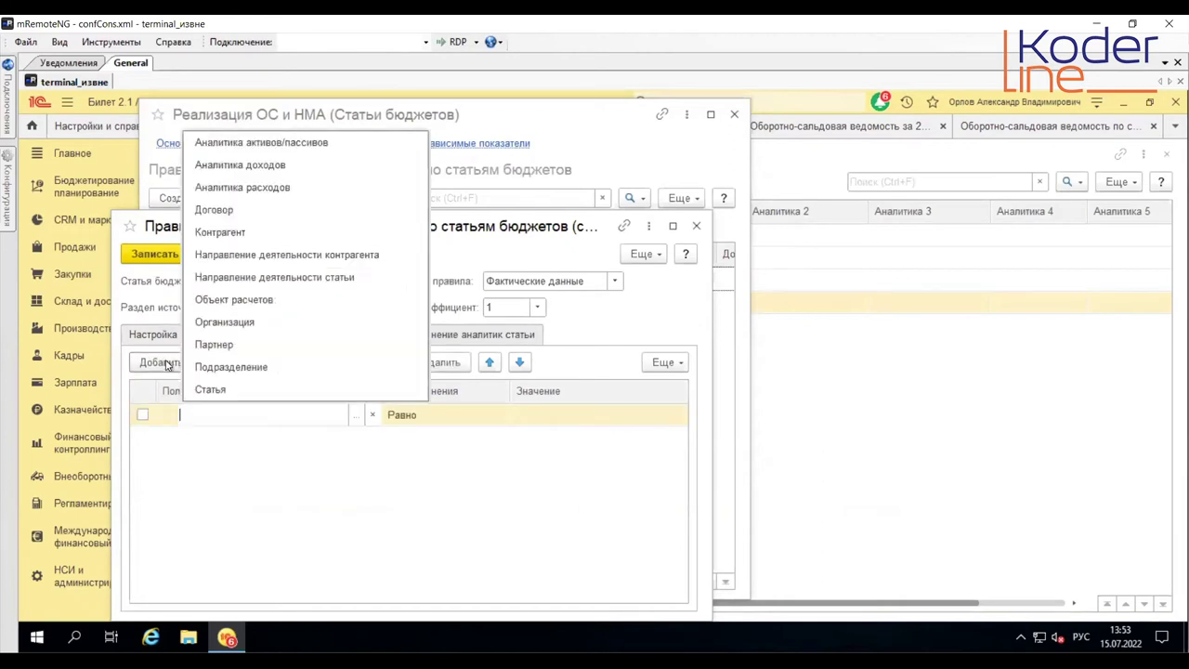
{"action": "left_click", "coordinate": [225, 391]}
{"action": "left_click", "coordinate": [575, 412]}
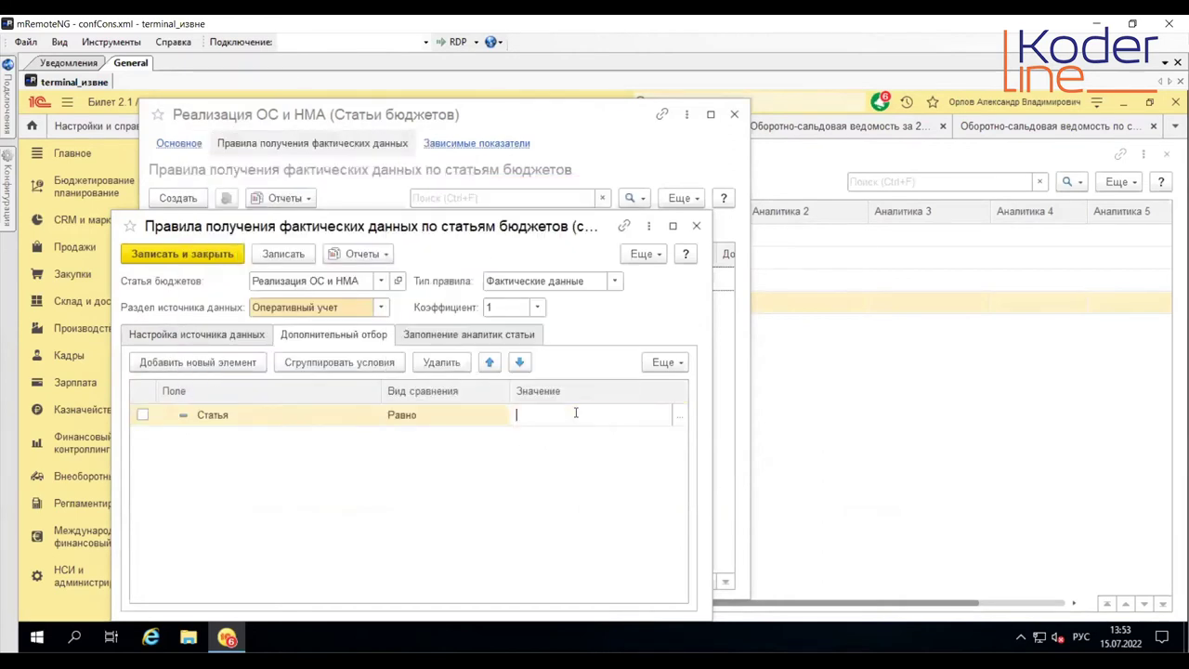
{"action": "left_click", "coordinate": [677, 418]}
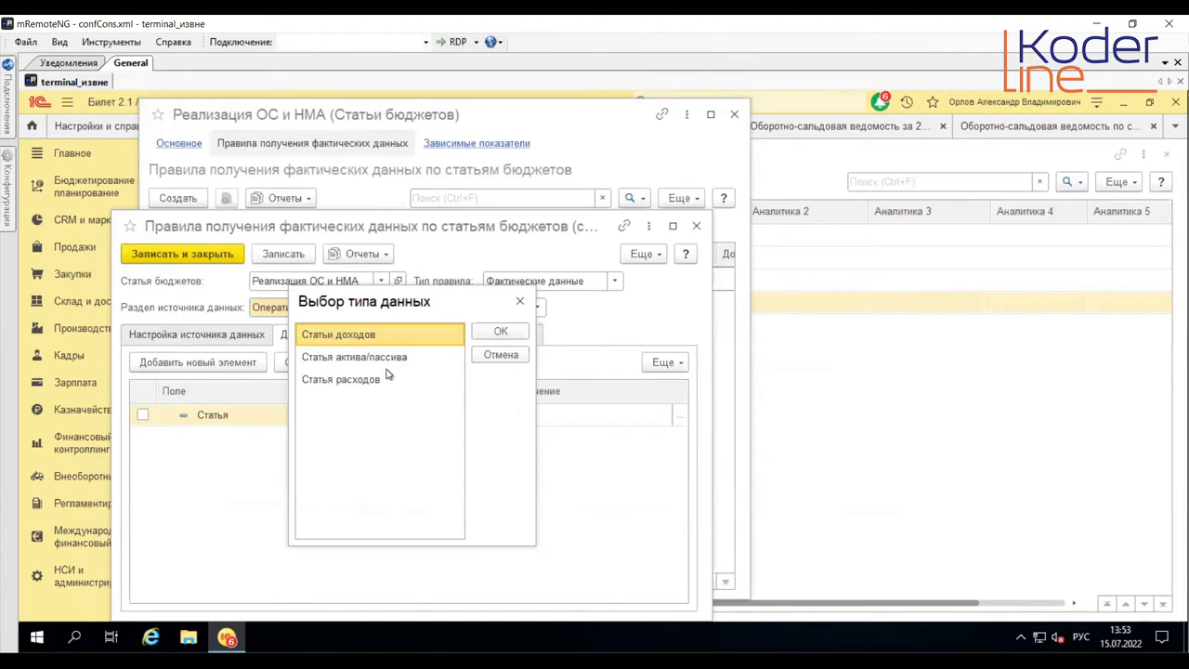
{"action": "left_click", "coordinate": [500, 333]}
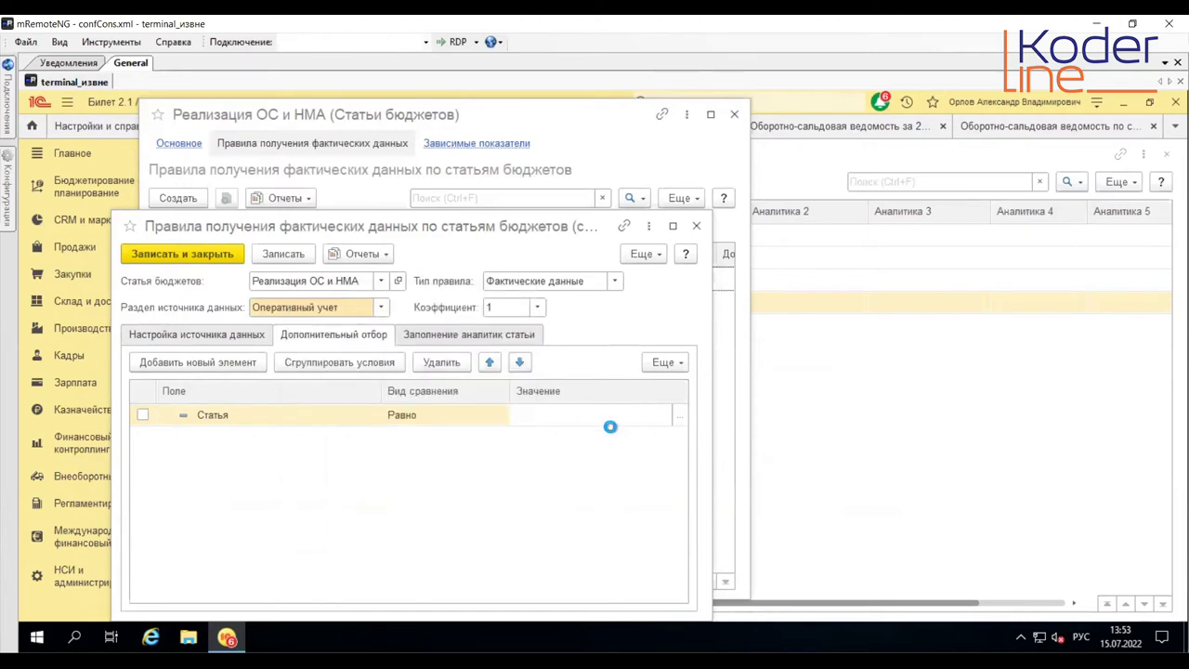
{"action": "double_click", "coordinate": [439, 379]}
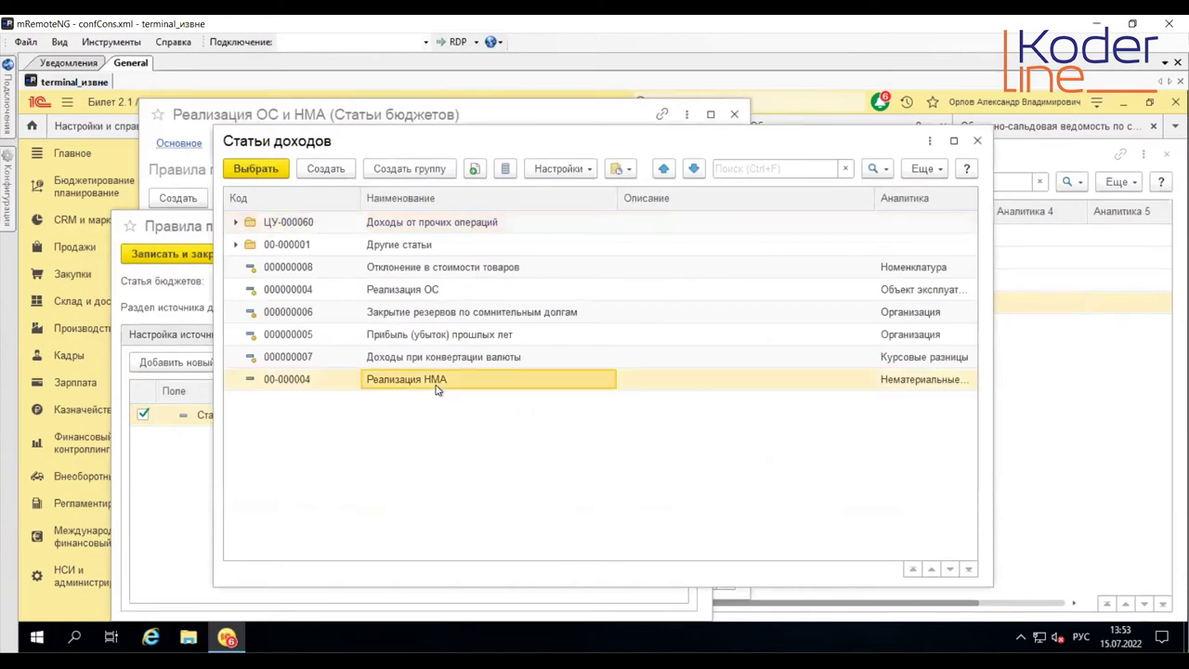
{"action": "left_click", "coordinate": [285, 257]}
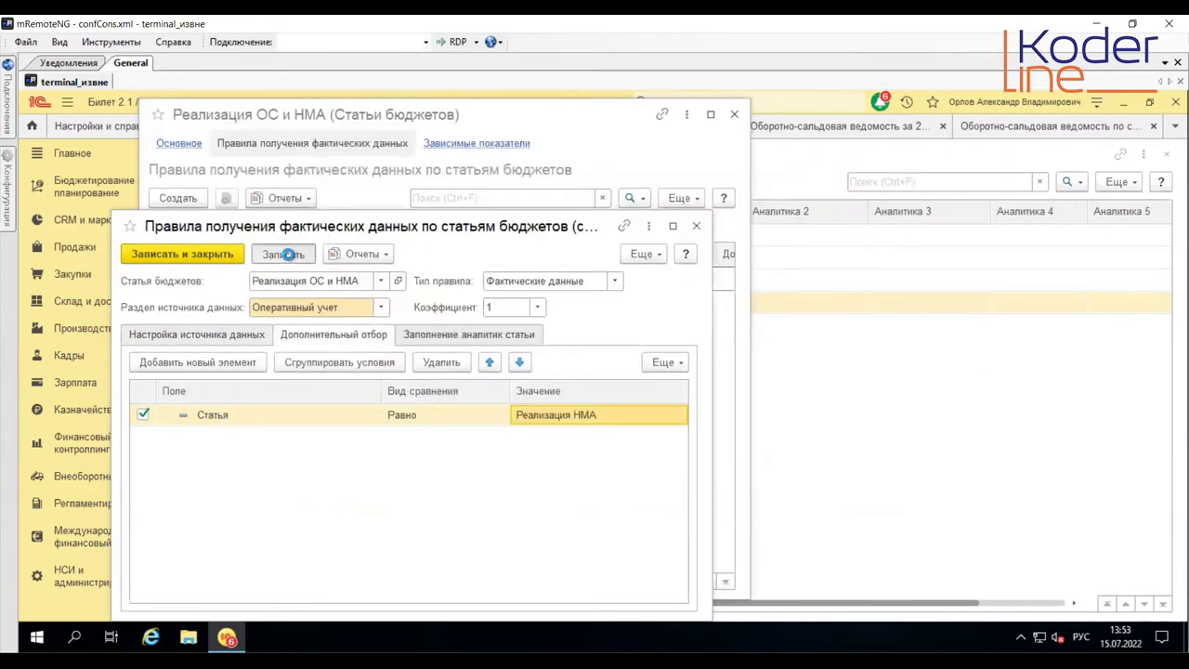
Step: Generate the rule results report, compare its yearly total with the Реализация НМА debit turnover on account 91.02, and close the report
{"action": "left_click", "coordinate": [359, 254]}
{"action": "left_click", "coordinate": [386, 278]}
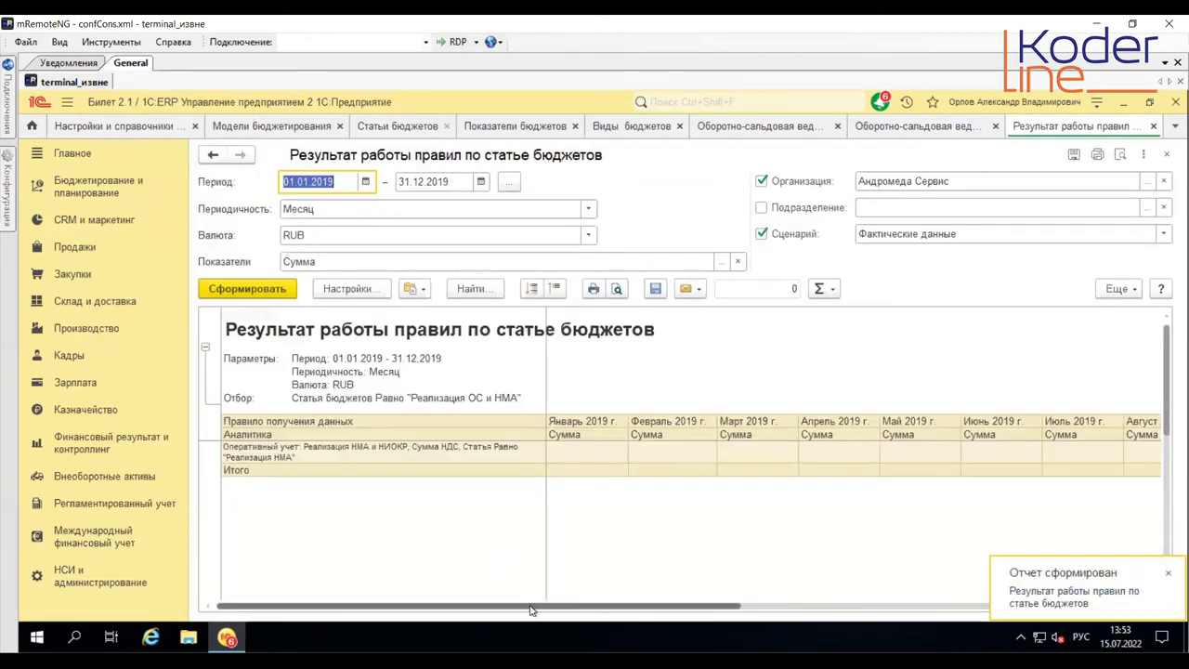
{"action": "left_click_drag", "start_coordinate": [533, 607], "coordinate": [979, 604]}
{"action": "left_click", "coordinate": [1130, 444]}
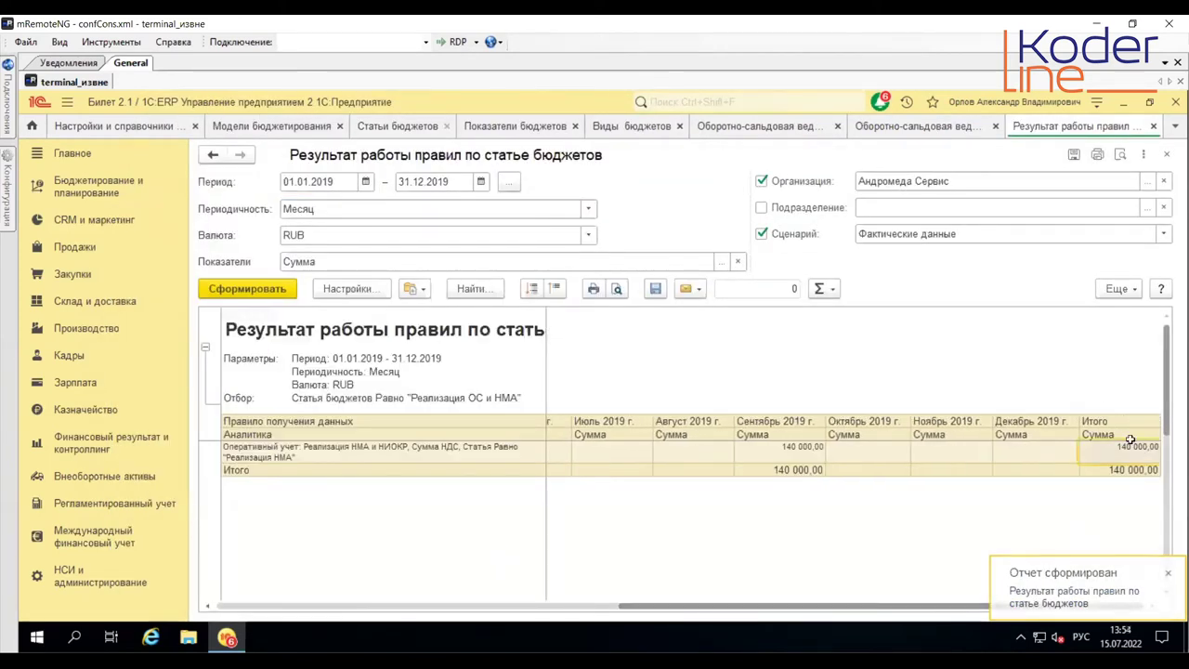
{"action": "left_click", "coordinate": [939, 127]}
{"action": "left_click", "coordinate": [638, 487]}
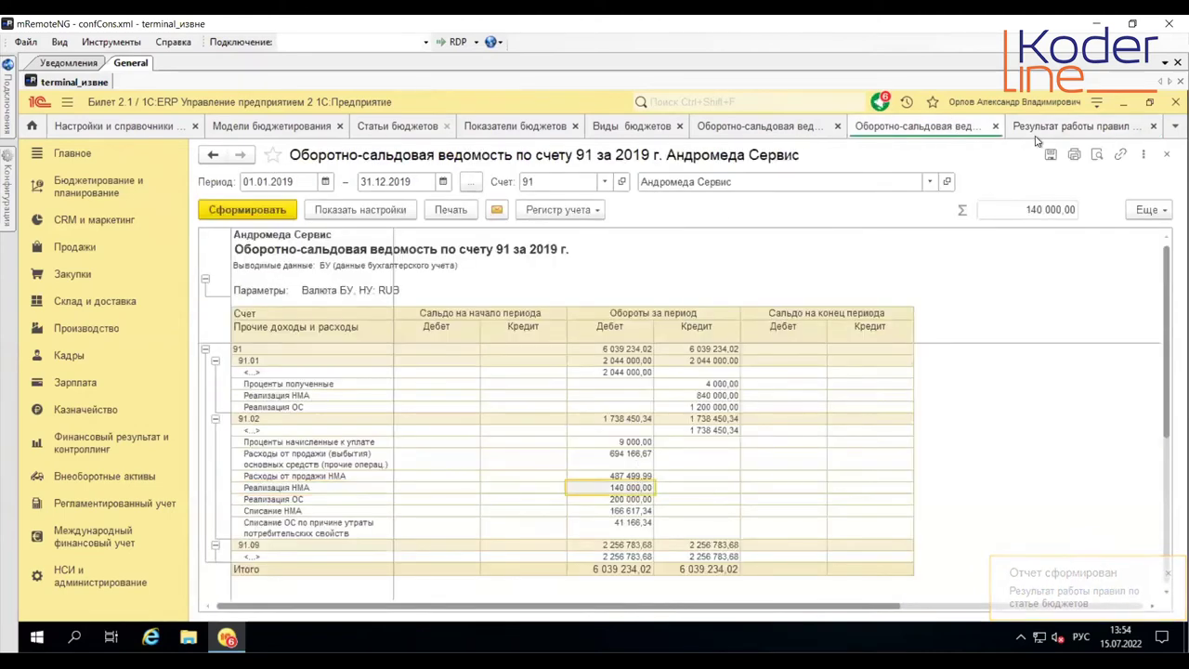
{"action": "left_click", "coordinate": [1078, 127]}
{"action": "left_click", "coordinate": [1153, 126]}
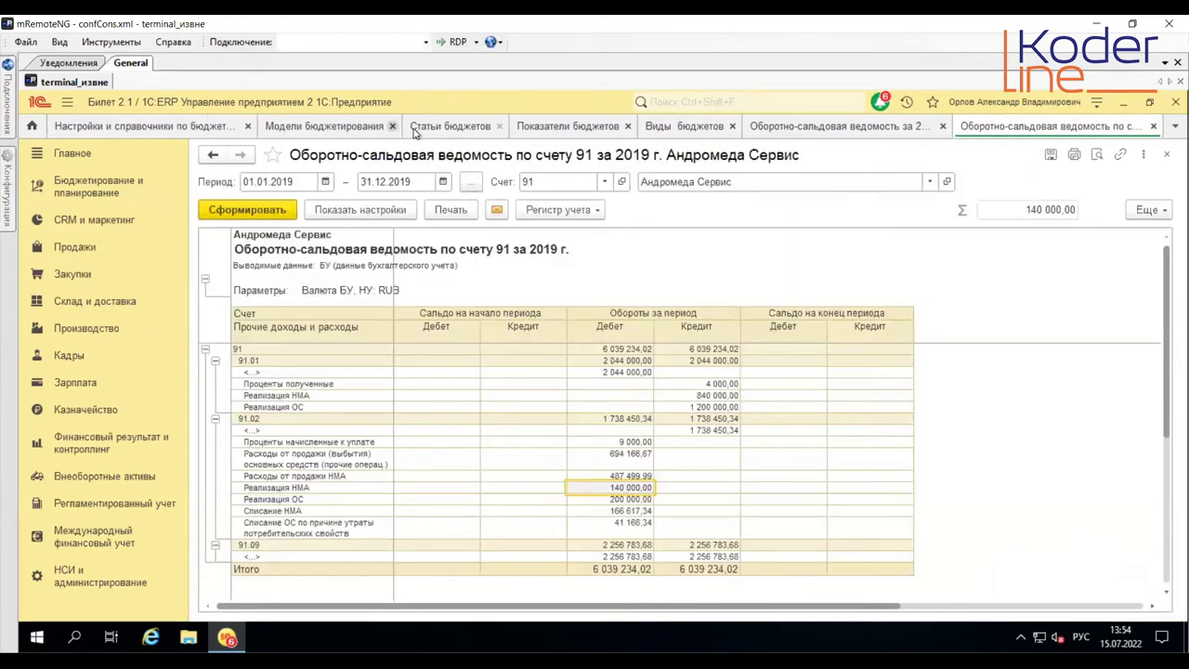
Step: Save and close the НМА rule, and create another with section Оперативный учет, operation Реализация основных средств and amount source Сумма НДС
{"action": "left_click", "coordinate": [439, 127]}
{"action": "left_click", "coordinate": [173, 255]}
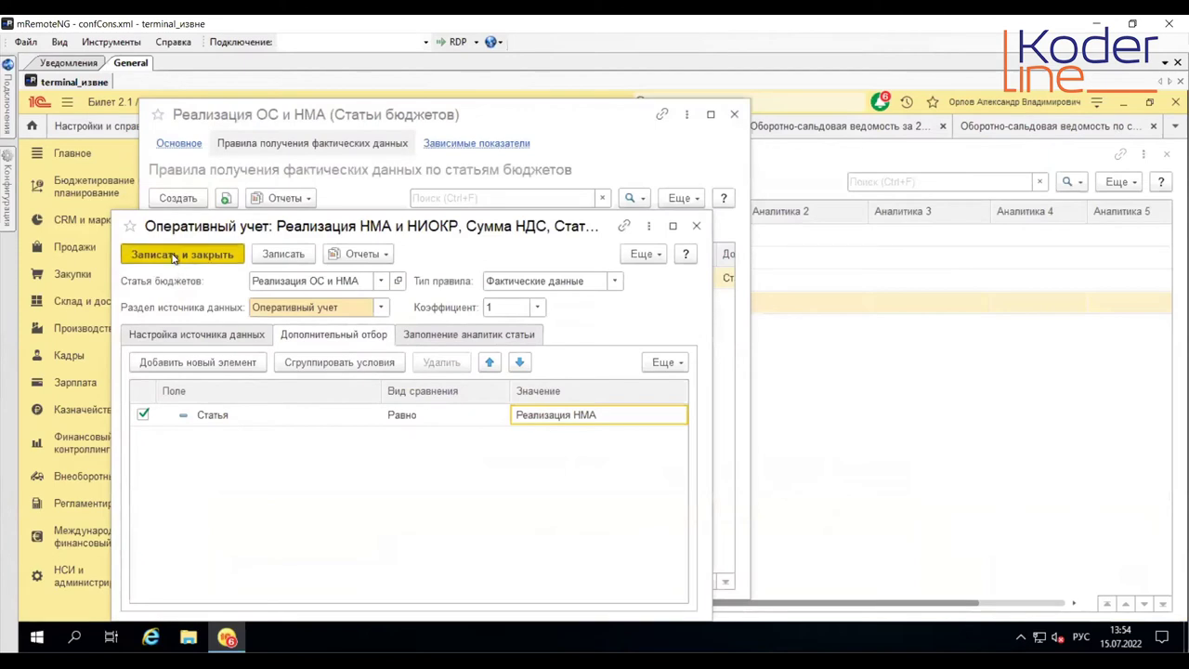
{"action": "left_click", "coordinate": [179, 199]}
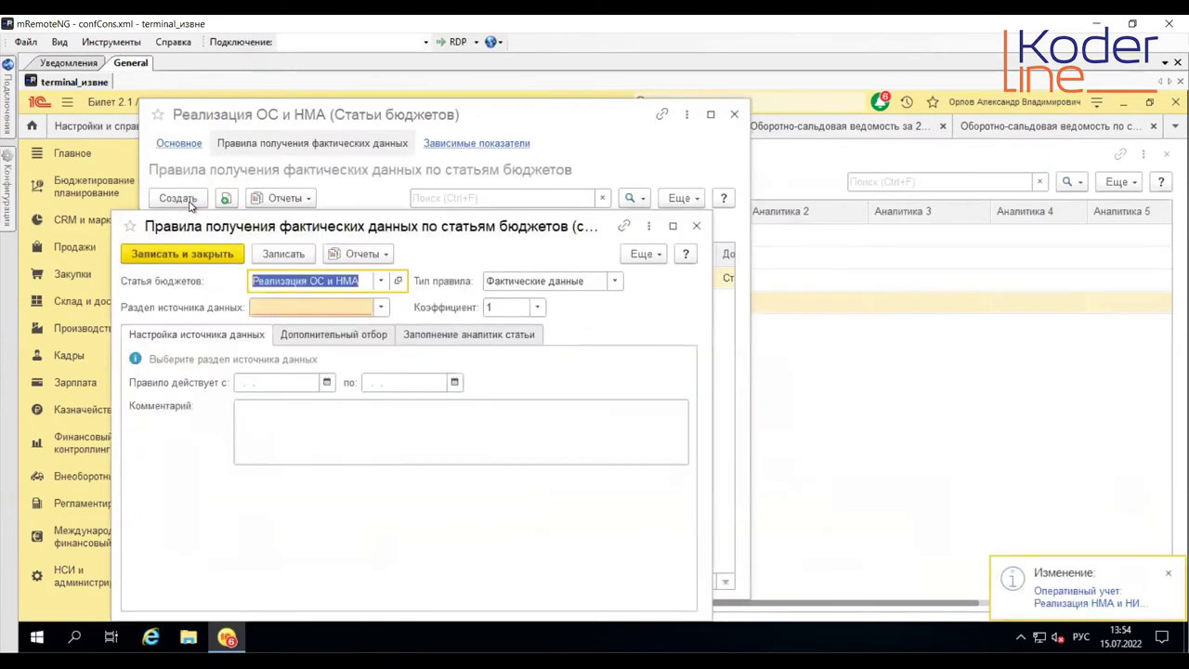
{"action": "left_click", "coordinate": [380, 308]}
{"action": "left_click", "coordinate": [316, 332]}
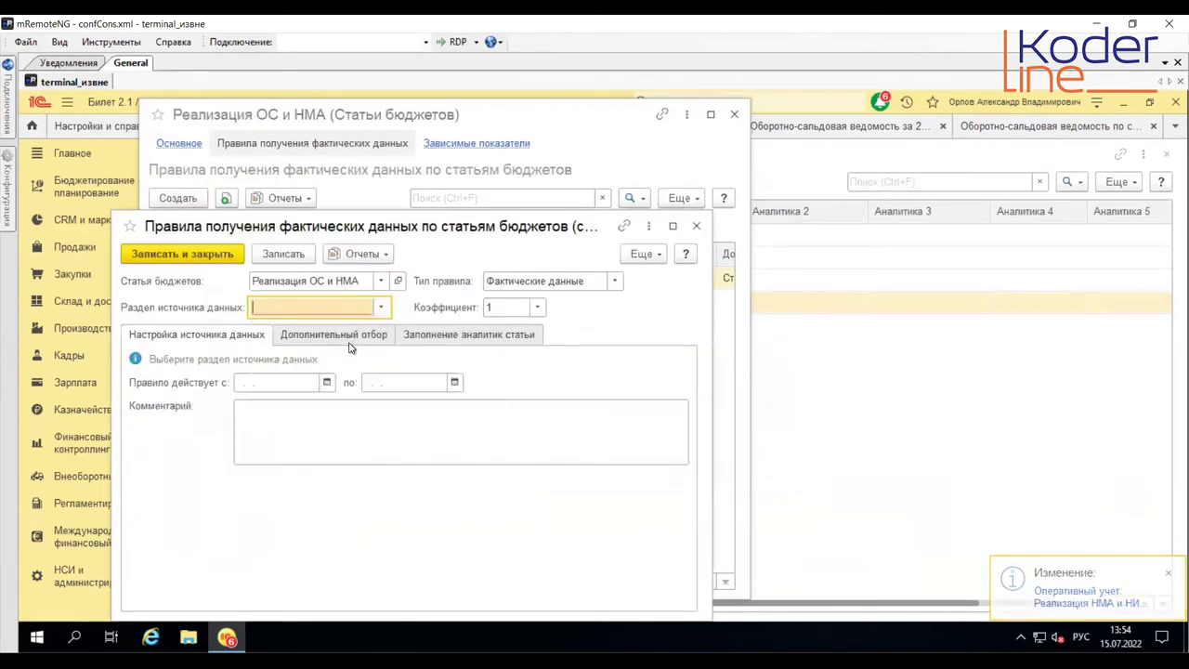
{"action": "left_click", "coordinate": [333, 361]}
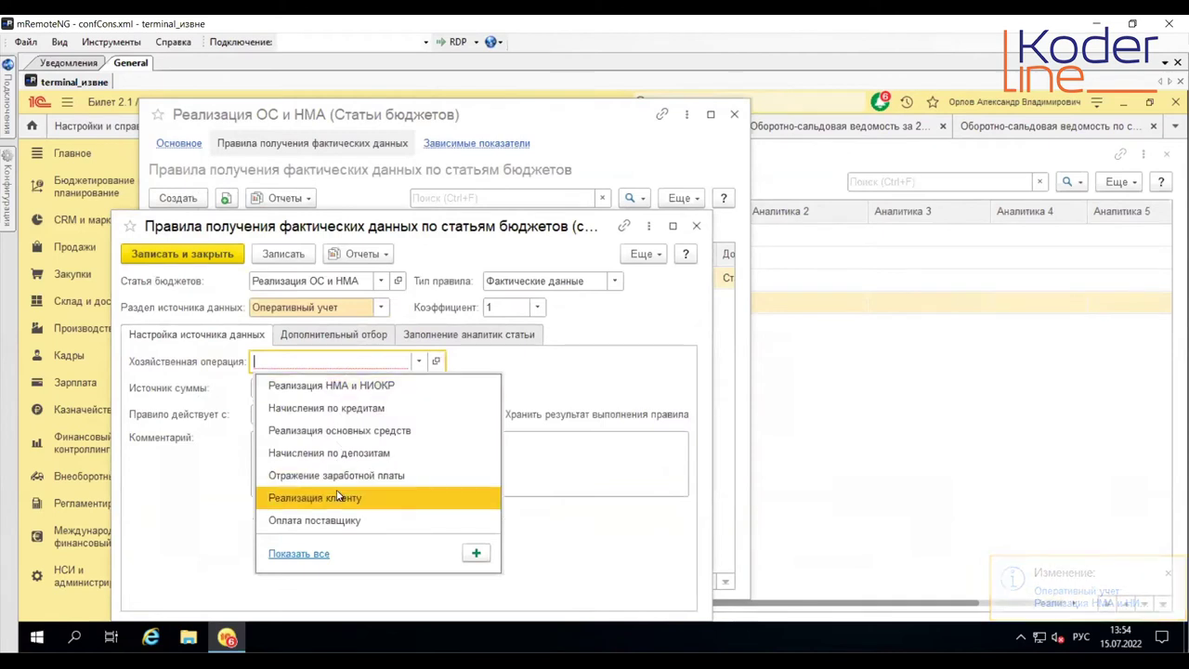
{"action": "left_click", "coordinate": [351, 433]}
{"action": "left_click", "coordinate": [336, 388]}
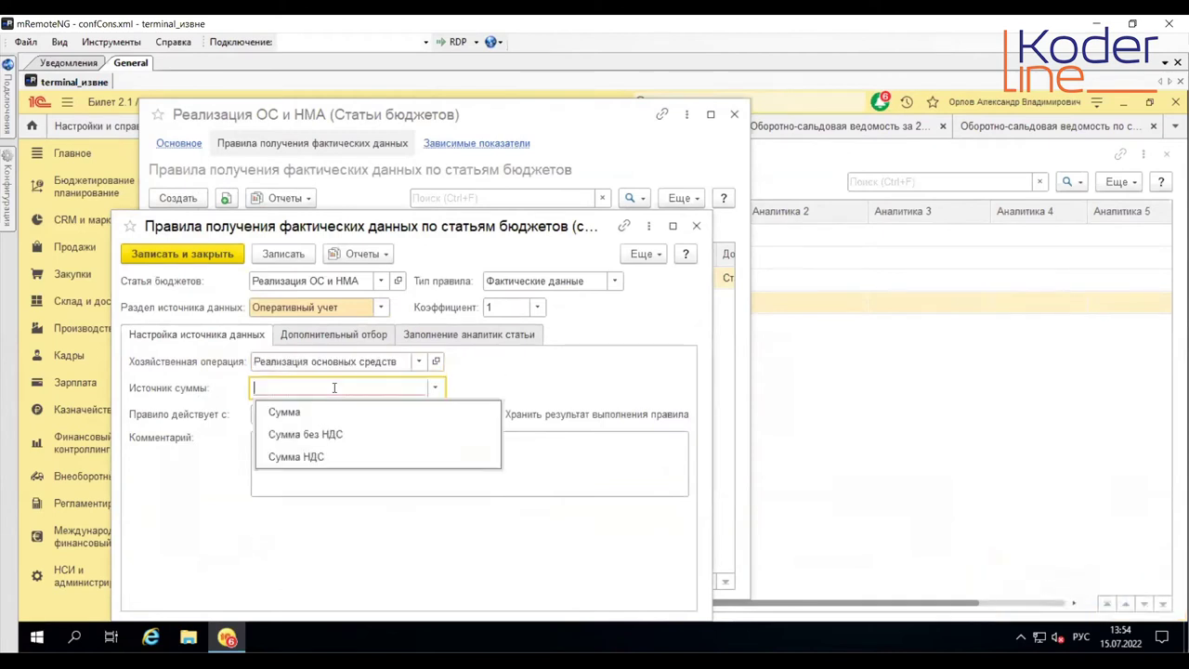
{"action": "left_click", "coordinate": [344, 456]}
Step: Filter the fixed-asset rule by Статья equal to the income item Реализация ОС, and save and close the rule
{"action": "left_click", "coordinate": [334, 340]}
{"action": "left_click", "coordinate": [210, 361]}
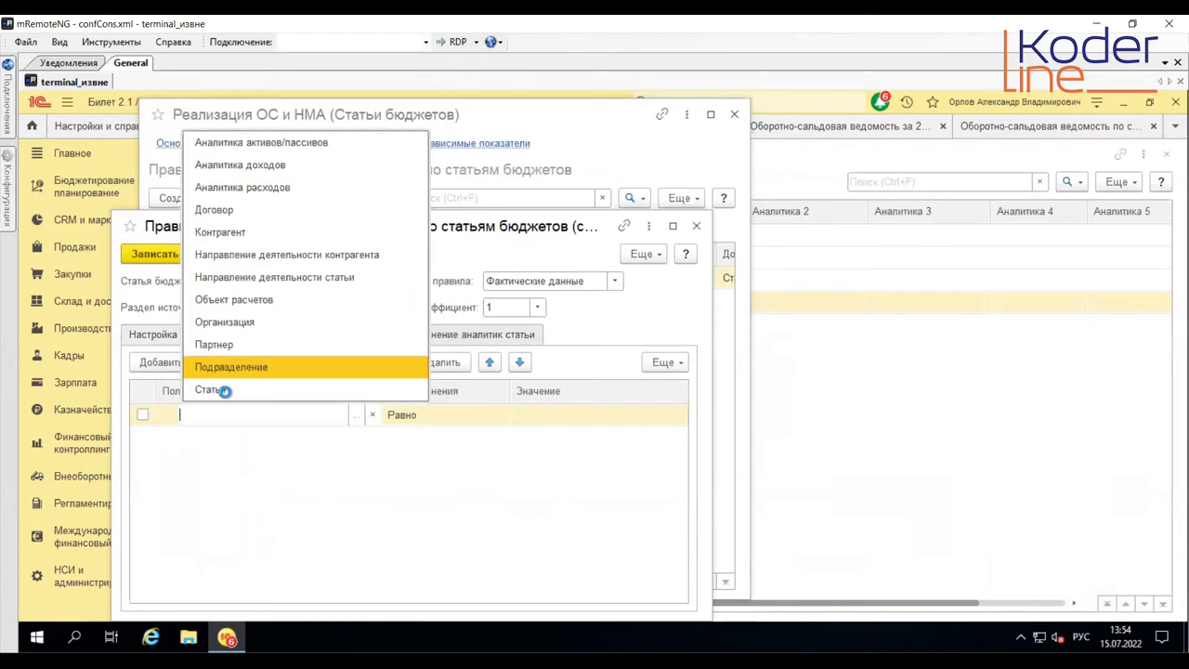
{"action": "left_click", "coordinate": [247, 390]}
{"action": "left_click", "coordinate": [562, 415]}
{"action": "left_click", "coordinate": [560, 416]}
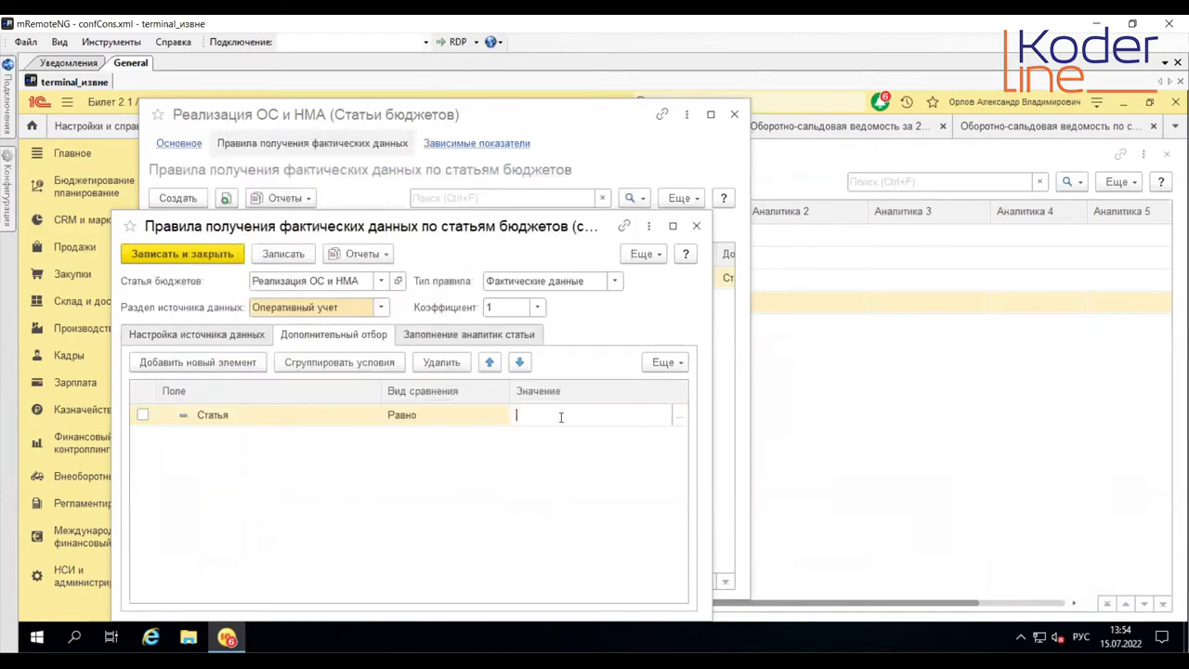
{"action": "left_click", "coordinate": [686, 419]}
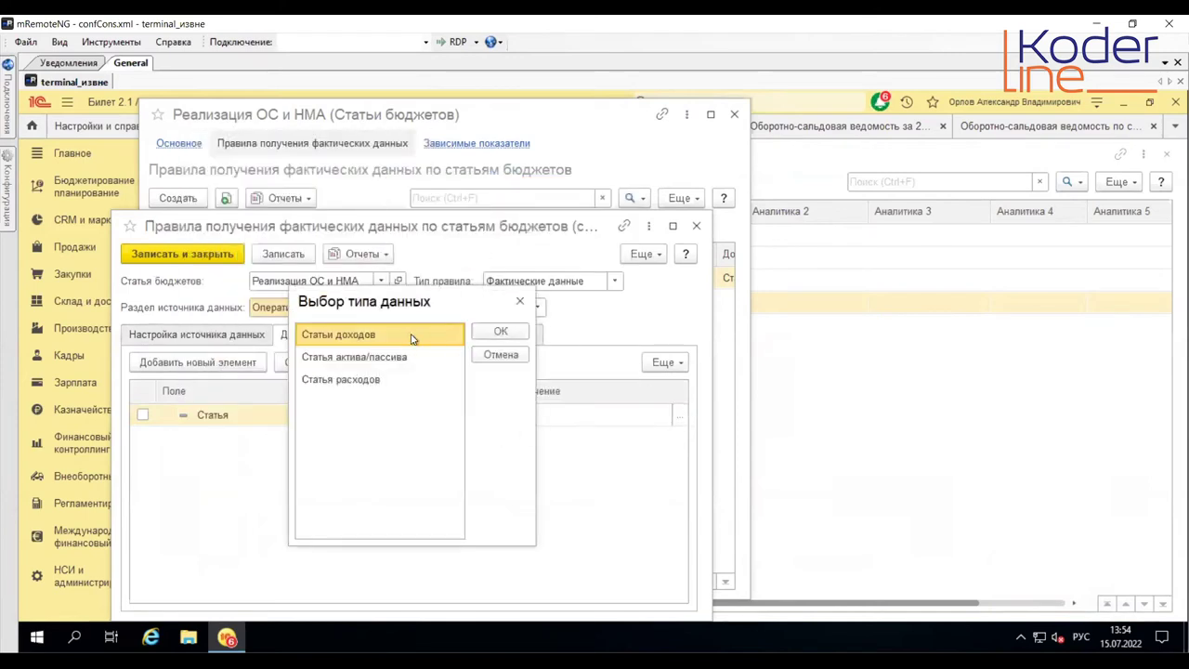
{"action": "left_click", "coordinate": [499, 334]}
{"action": "left_click", "coordinate": [663, 417]}
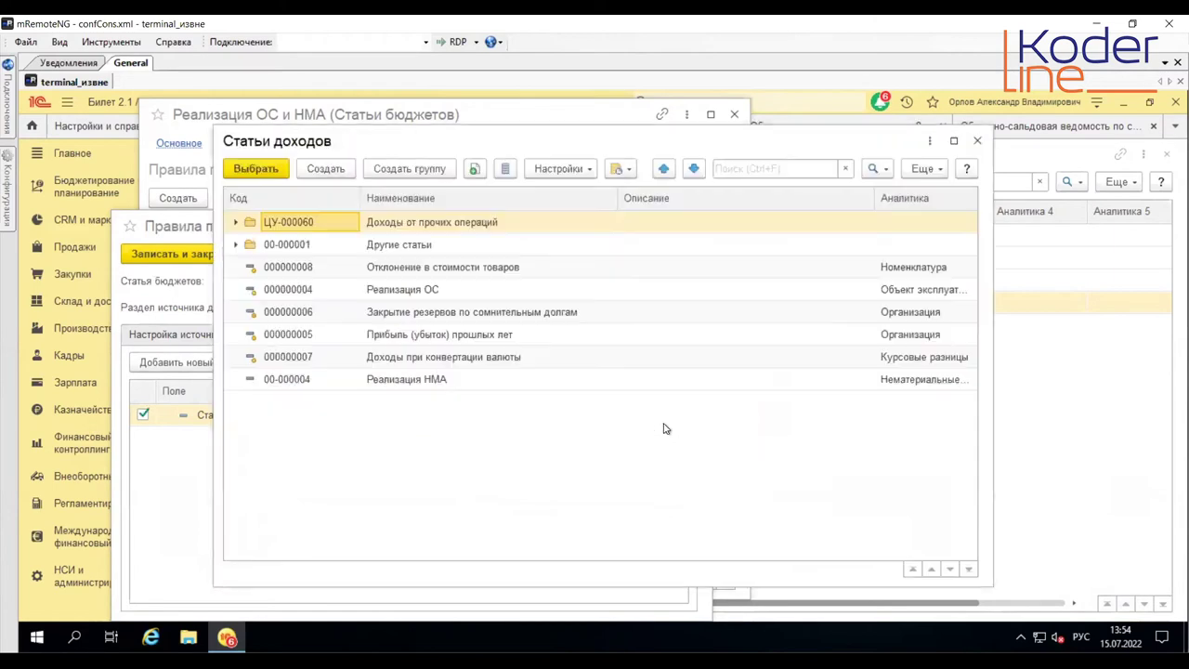
{"action": "double_click", "coordinate": [464, 295]}
{"action": "left_click", "coordinate": [526, 498]}
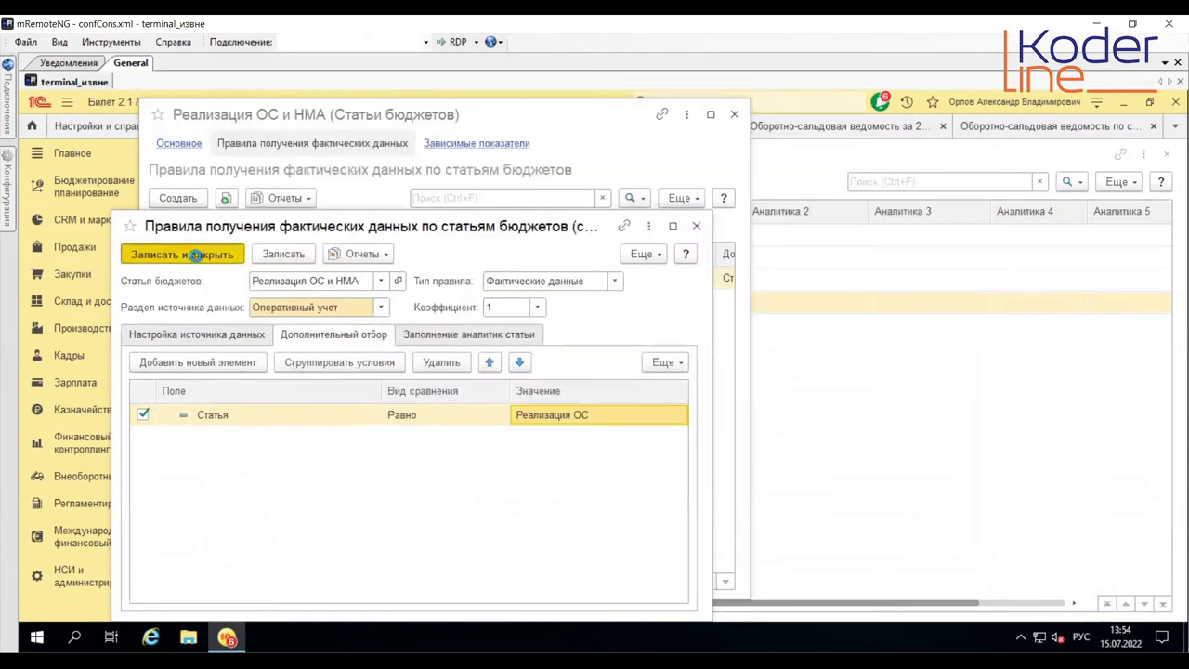
{"action": "left_click", "coordinate": [195, 254]}
Step: Generate the results report for all rules of the Реализация ОС и НМА item and examine the yearly totals per rule
{"action": "left_click", "coordinate": [278, 200]}
{"action": "left_click", "coordinate": [307, 225]}
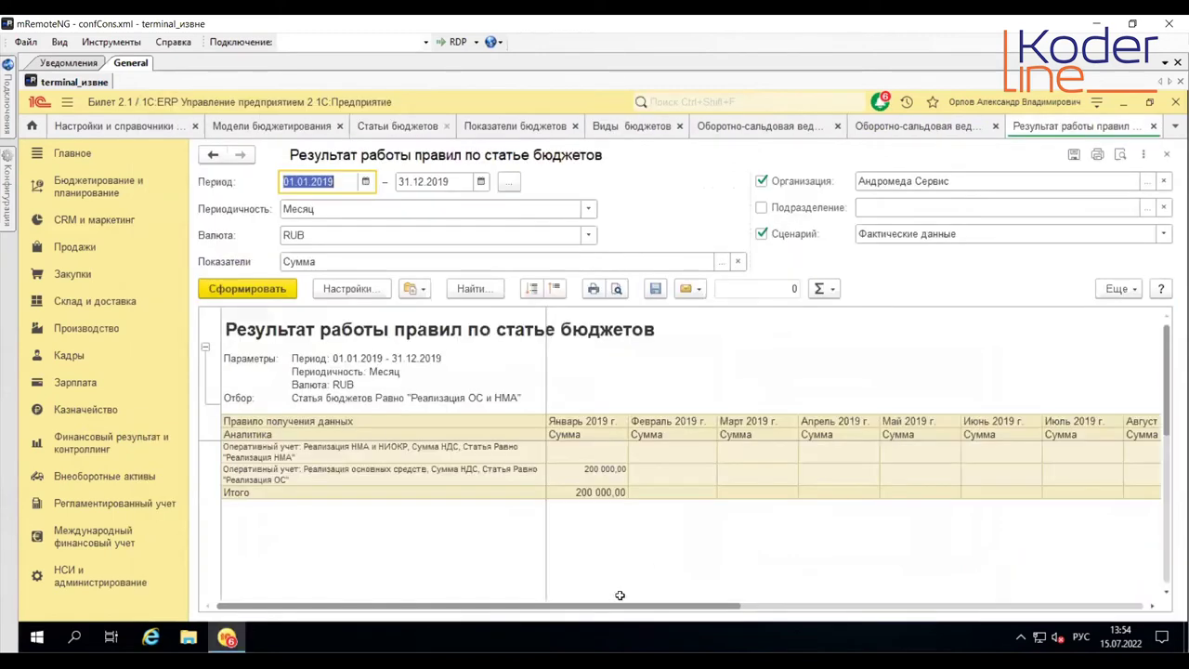
{"action": "left_click_drag", "start_coordinate": [626, 607], "coordinate": [1031, 606]}
{"action": "left_click", "coordinate": [1136, 449]}
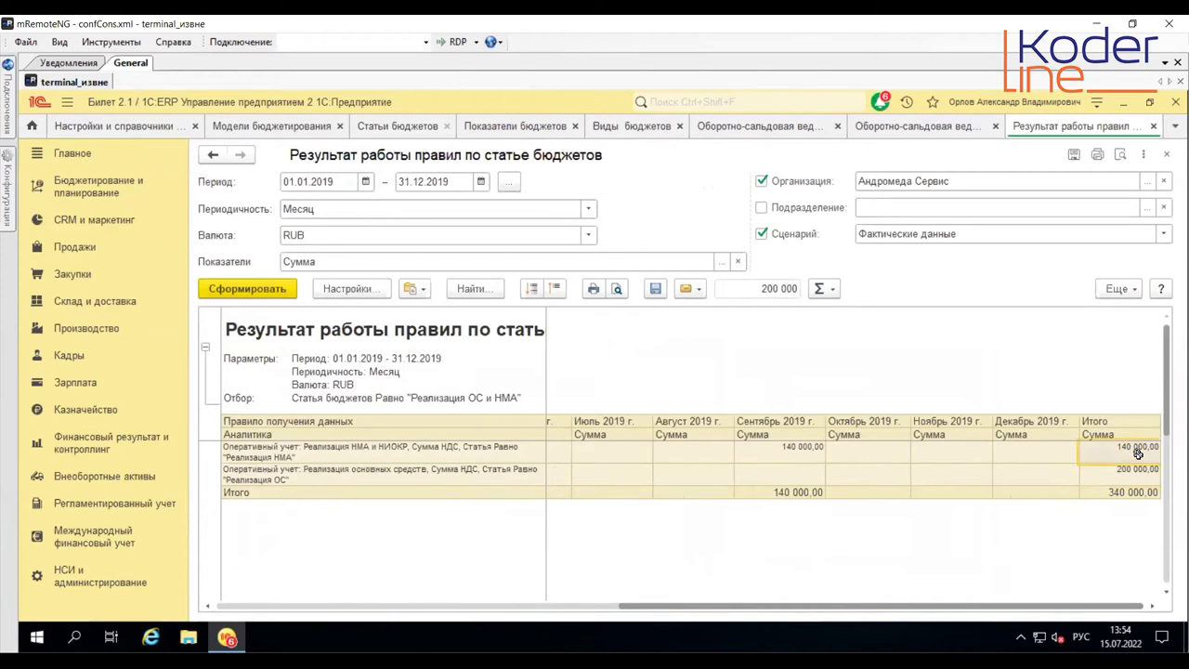
Step: Check the Реализация НМА, Реализация ОС and accrued-interest turnovers in the account 91 balance sheet, and close the rule results report
{"action": "left_click", "coordinate": [947, 131]}
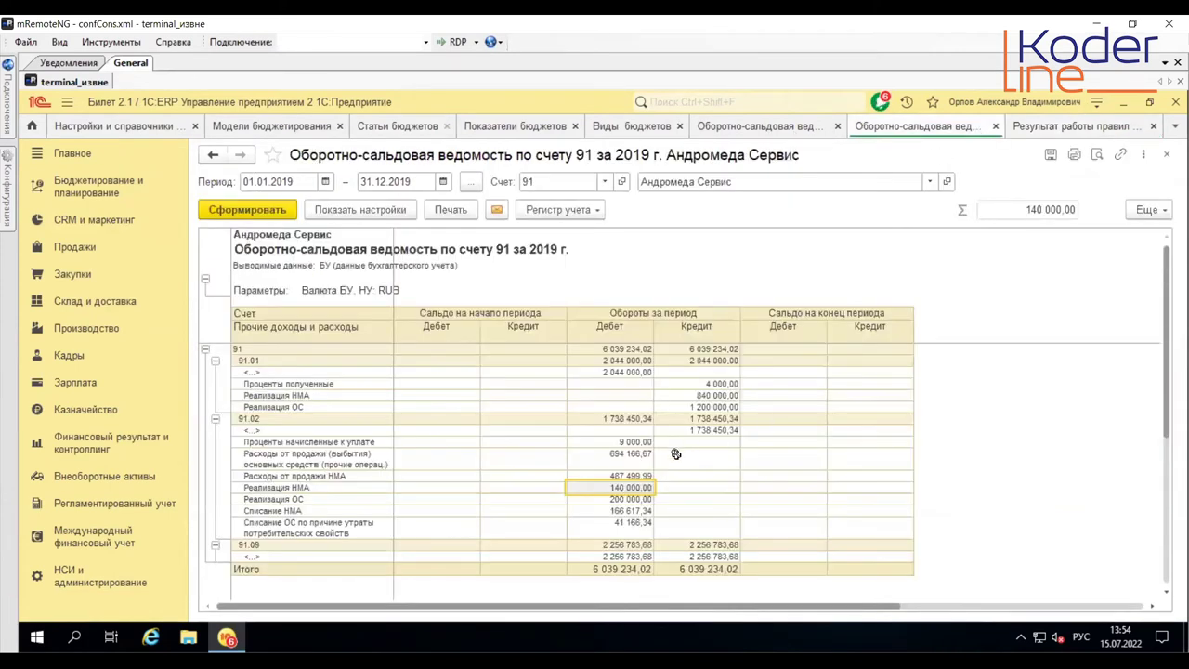
{"action": "left_click_drag", "start_coordinate": [625, 487], "coordinate": [625, 498]}
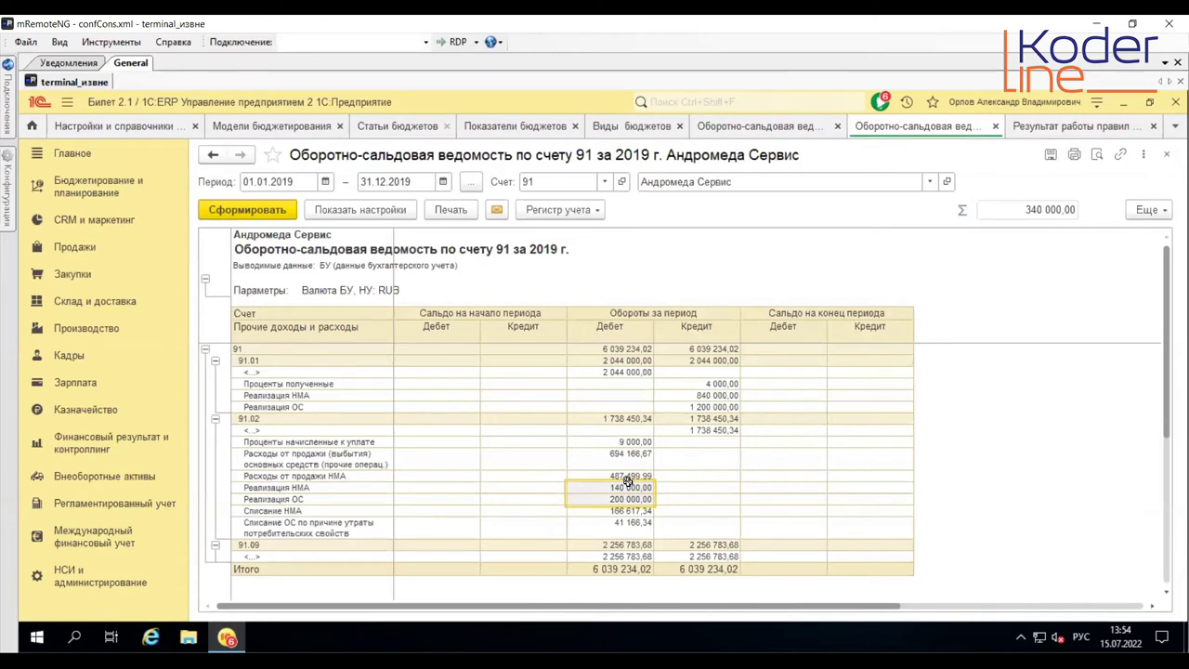
{"action": "left_click_drag", "start_coordinate": [341, 448], "coordinate": [603, 442]}
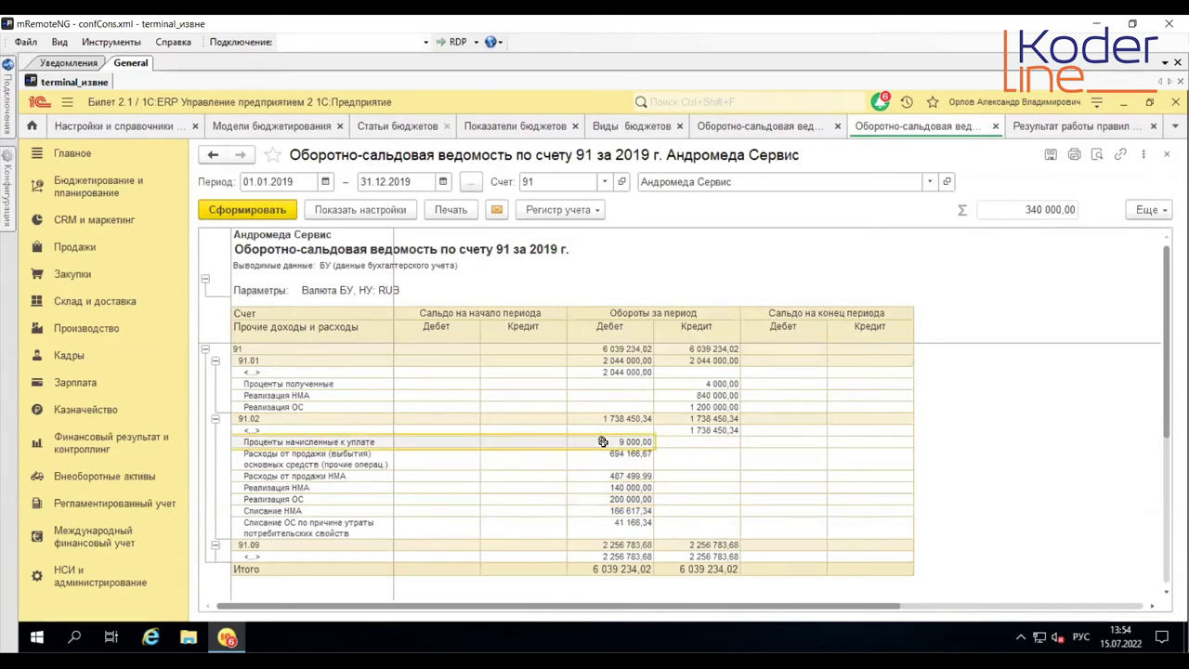
{"action": "left_click_drag", "start_coordinate": [297, 489], "coordinate": [614, 502]}
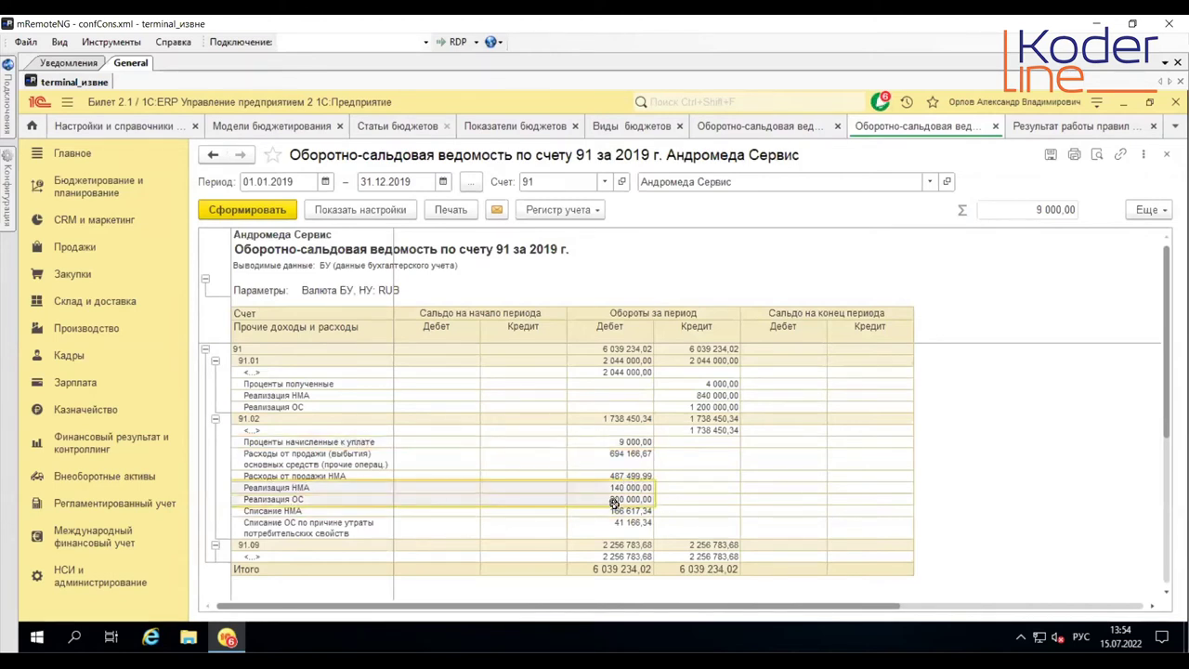
{"action": "left_click", "coordinate": [1083, 127]}
{"action": "left_click", "coordinate": [1154, 126]}
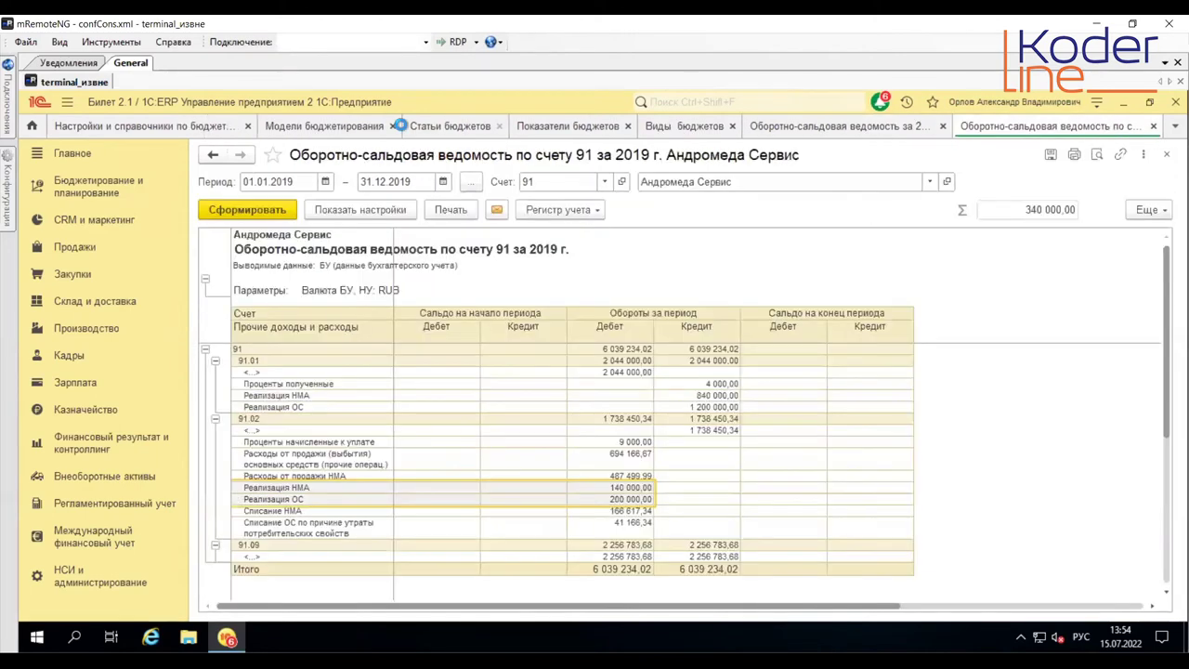
Step: Return to the budget items and save and close the Реализация ОС и НМА item
{"action": "left_click", "coordinate": [466, 131]}
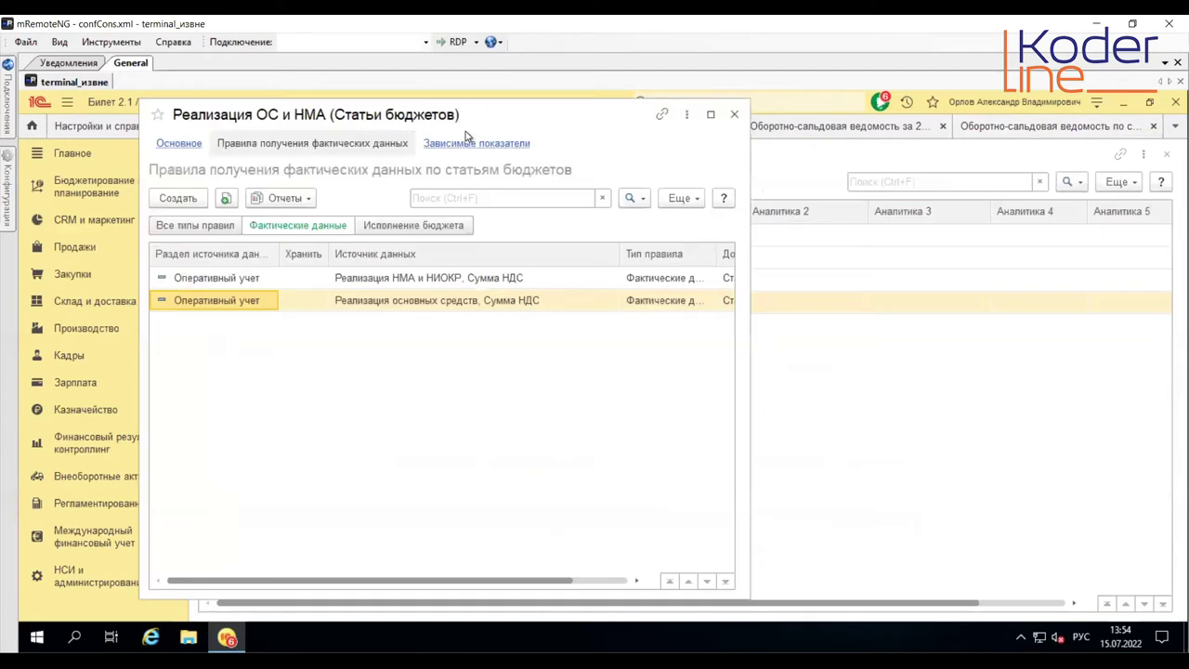
{"action": "left_click", "coordinate": [179, 144]}
{"action": "left_click", "coordinate": [225, 182]}
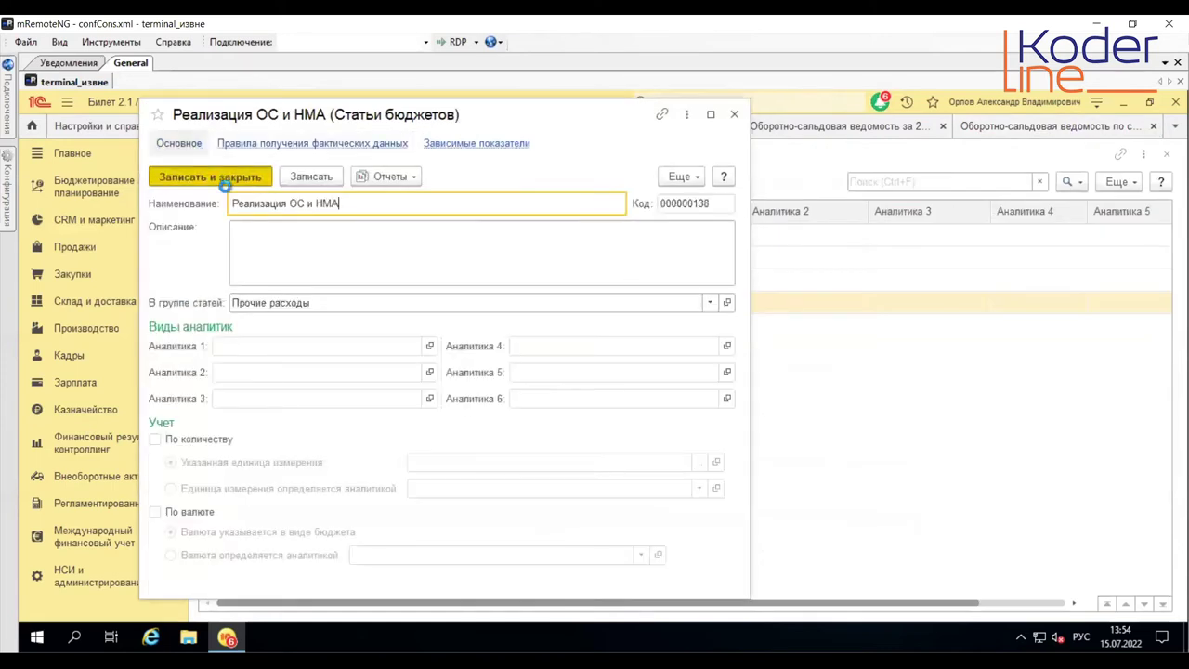
Step: Create a budget item named Прочее in the Прочие расходы group and save it
{"action": "left_click", "coordinate": [232, 181]}
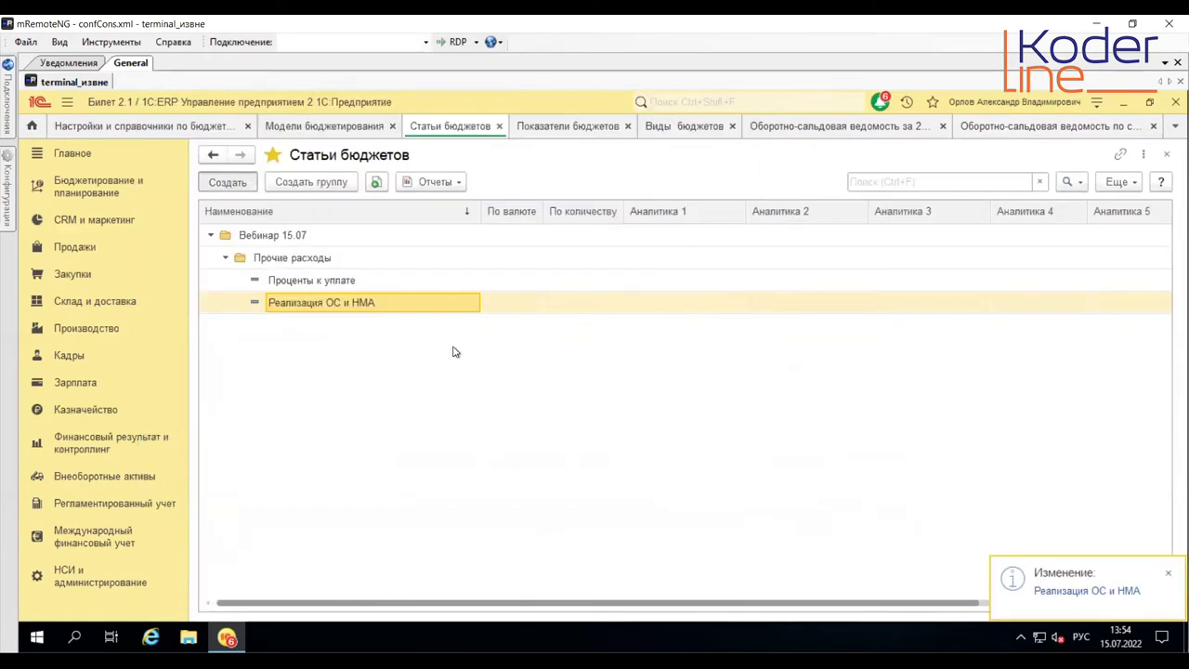
{"action": "type", "text": "Прочее"}
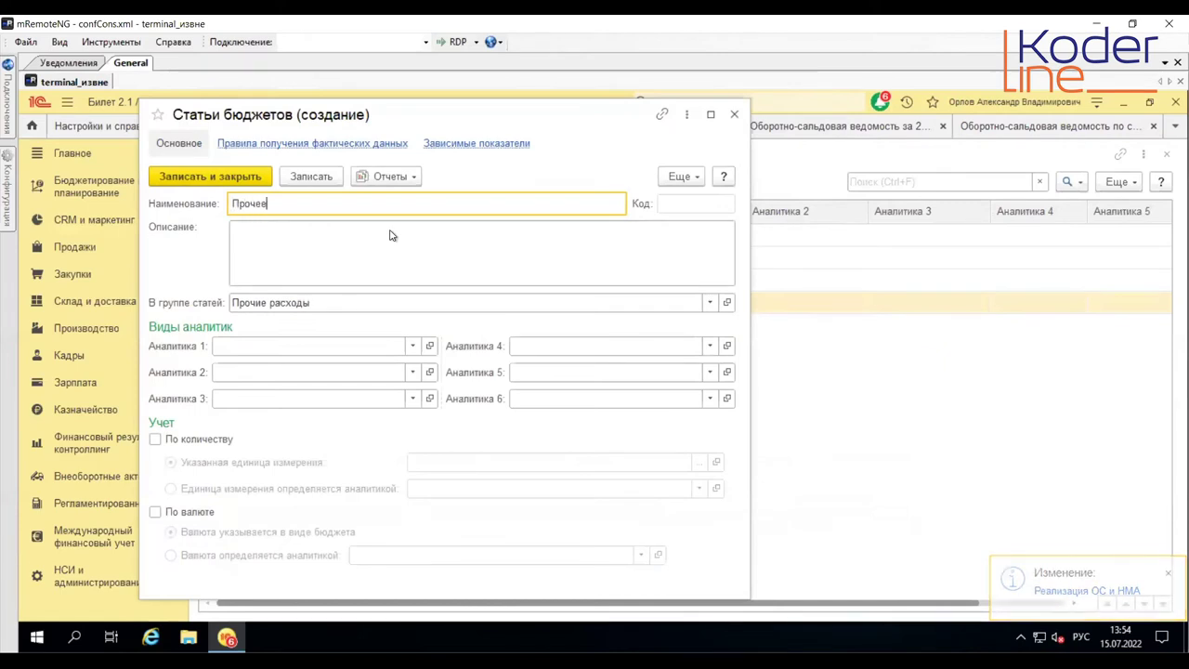
{"action": "key", "text": "Tab"}
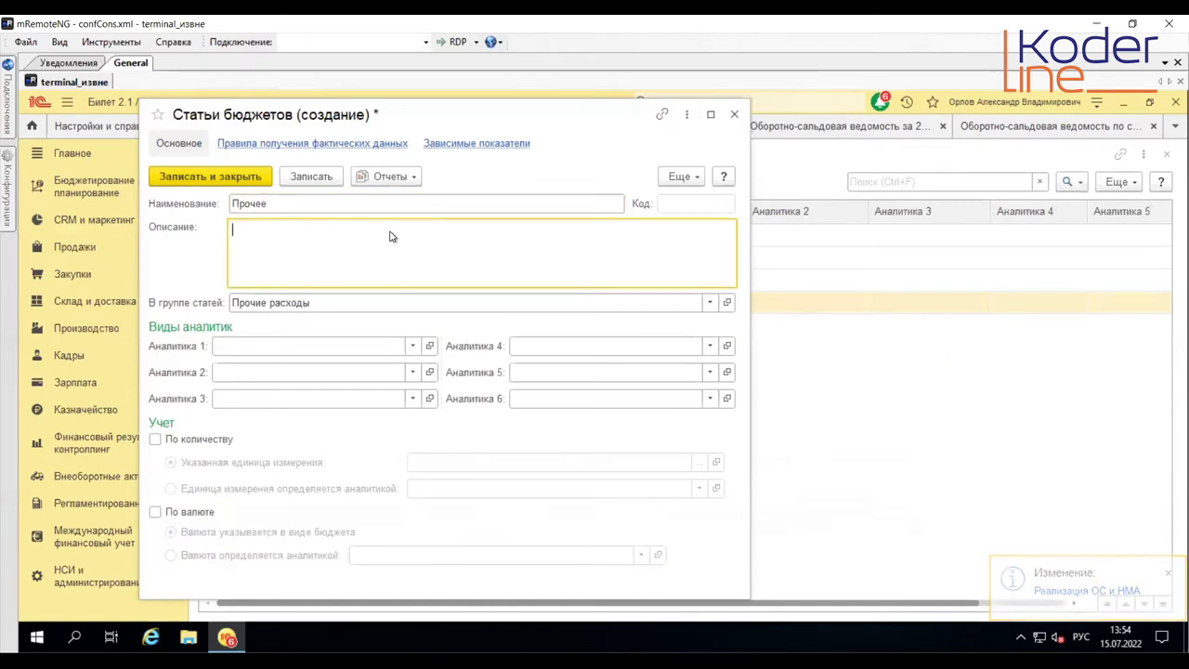
{"action": "left_click", "coordinate": [311, 177]}
Step: Create an actual-data rule for the Прочее budget item with Оперативный учет as its data source section
{"action": "key", "text": "ctrl+Page_Down"}
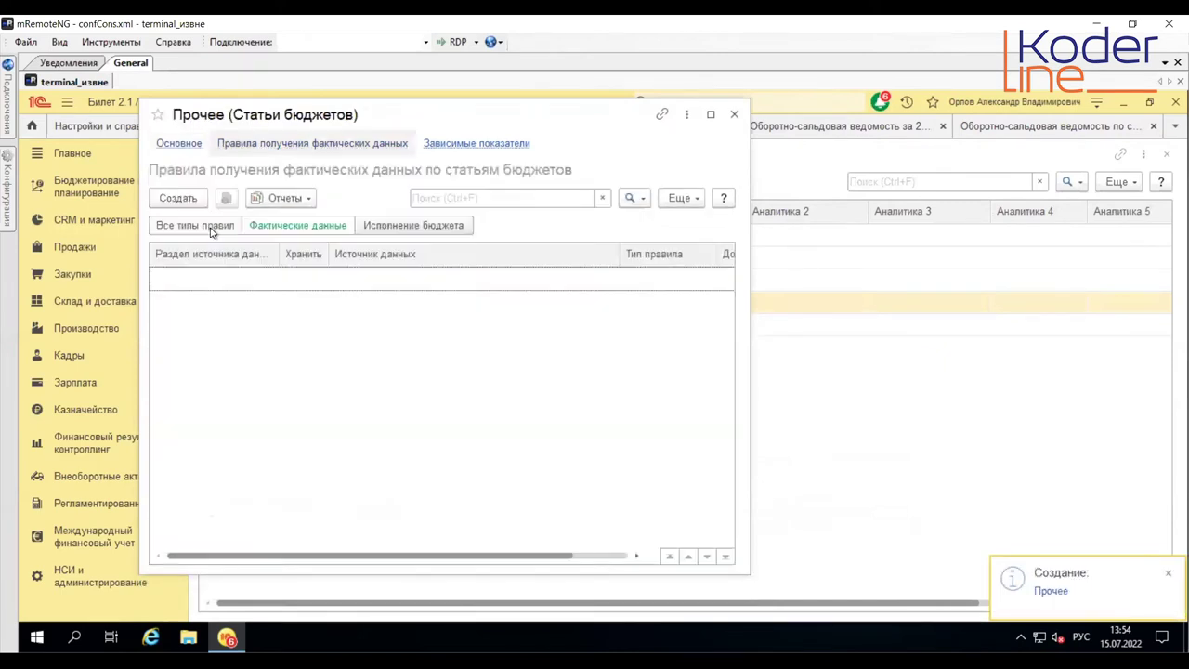
{"action": "left_click", "coordinate": [178, 198]}
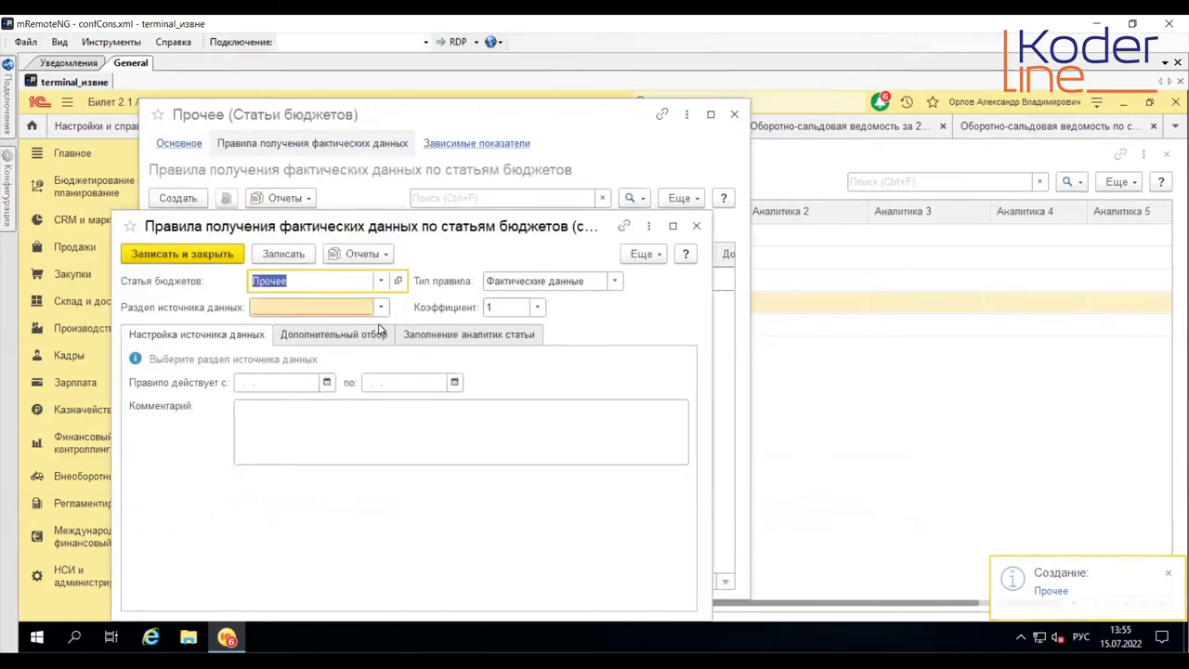
{"action": "left_click", "coordinate": [381, 306]}
{"action": "left_click", "coordinate": [361, 329]}
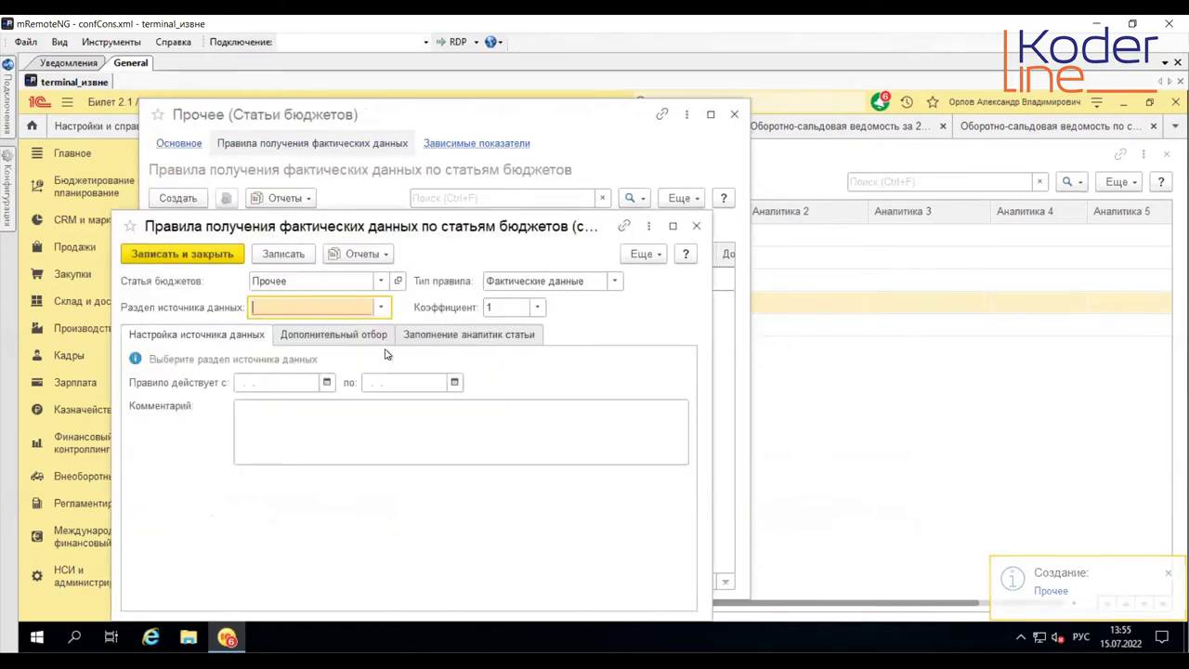
Step: From the account 91 balance sheet, open the card for fixed asset disposal expenses under 91.02 and open its sales document
{"action": "left_click", "coordinate": [1073, 125]}
{"action": "left_click", "coordinate": [318, 457]}
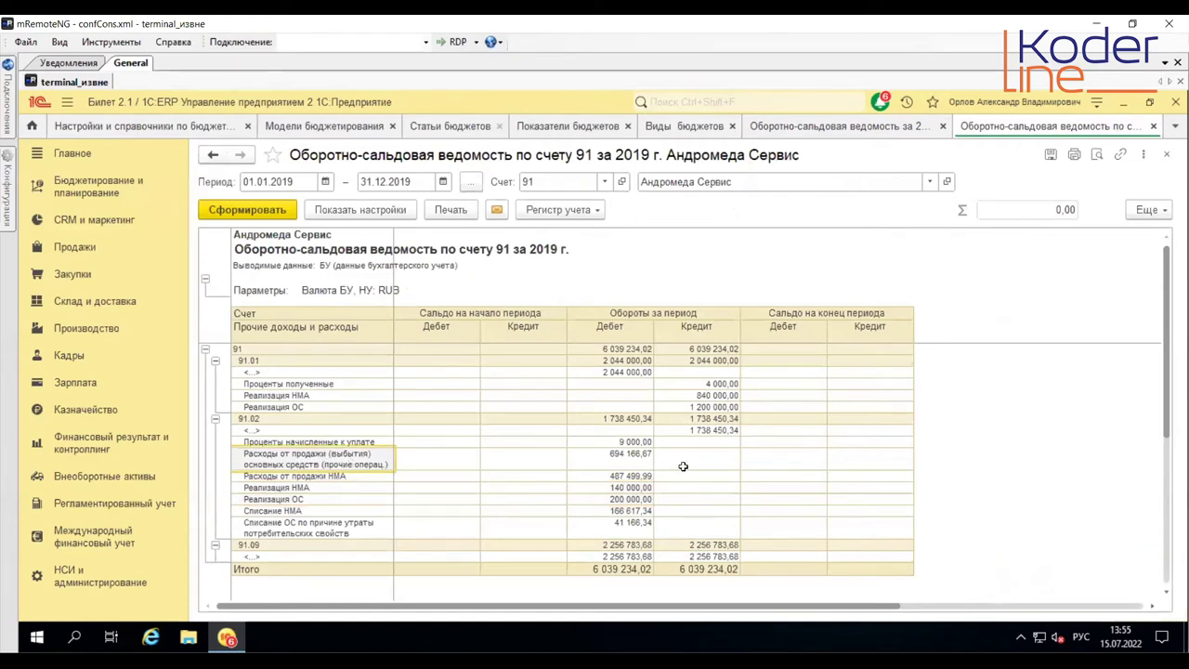
{"action": "left_click", "coordinate": [631, 462]}
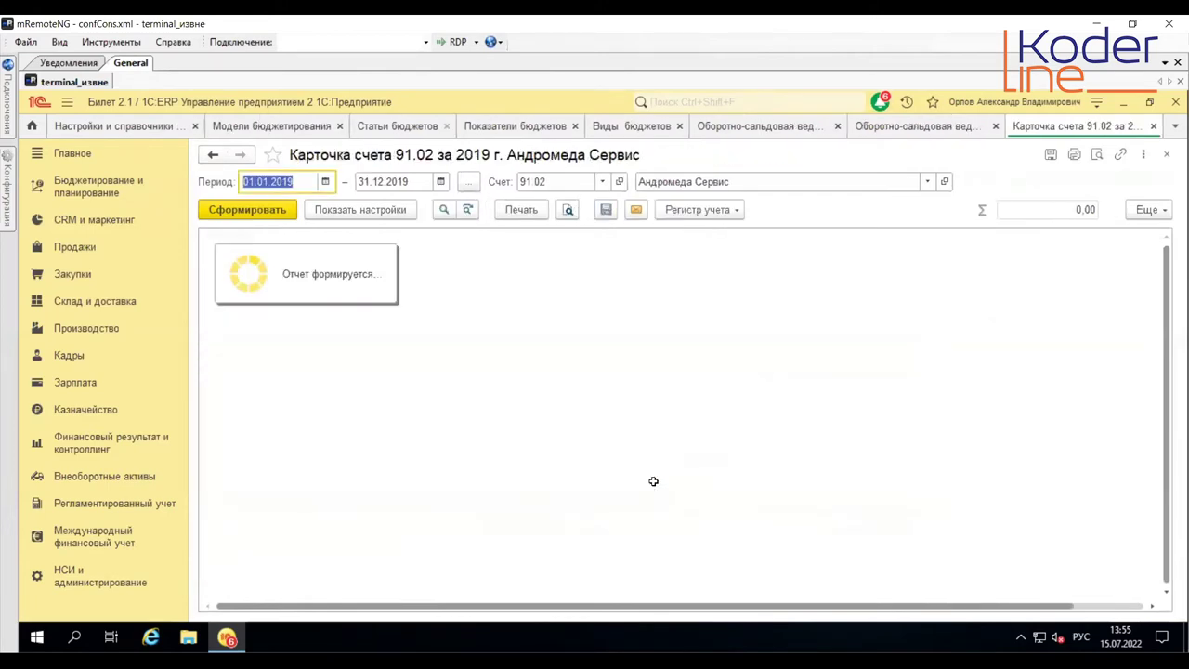
{"action": "left_click", "coordinate": [325, 386]}
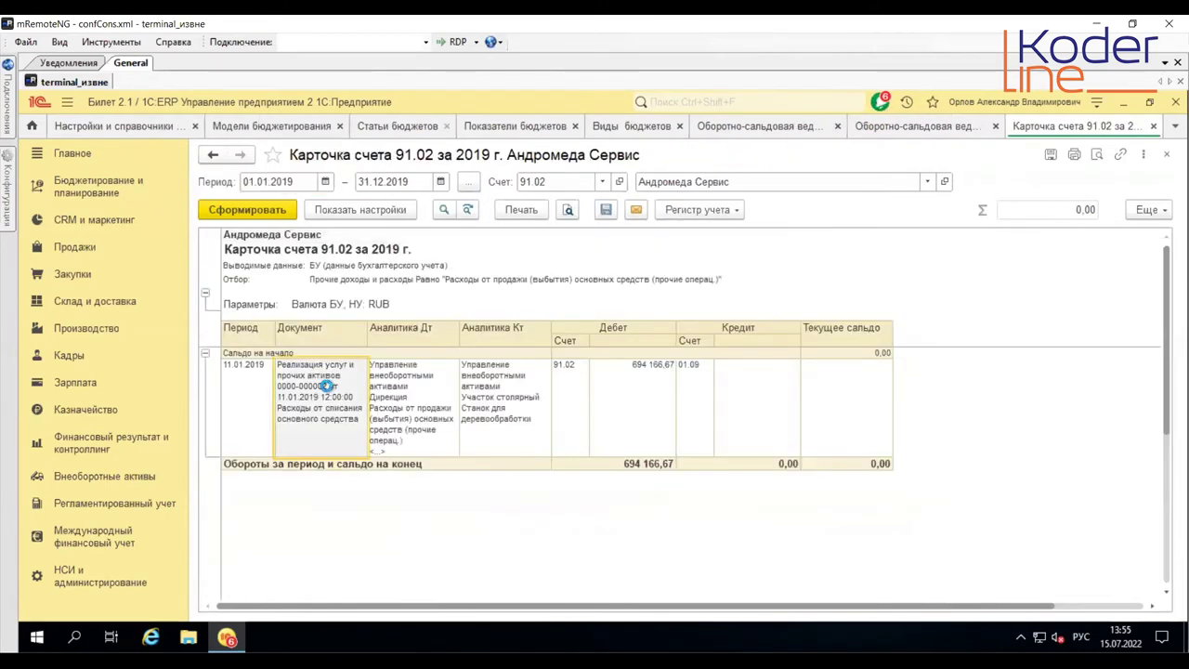
{"action": "double_click", "coordinate": [327, 392]}
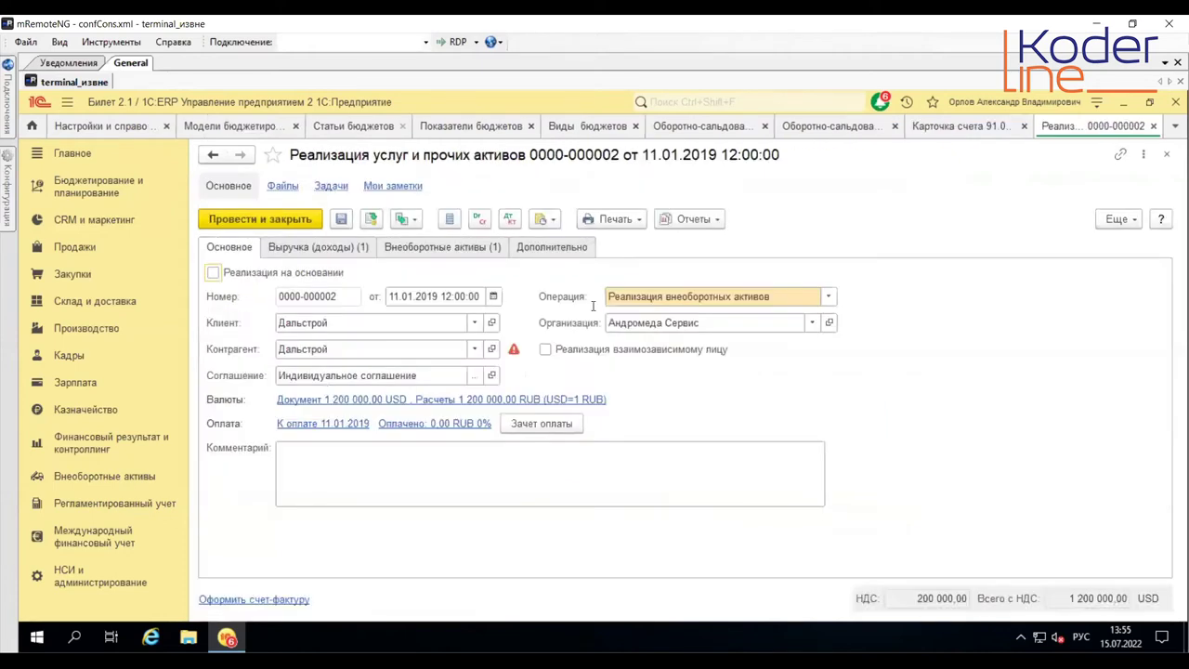
Step: Generate the register movements report for the sales document and examine its income and expense registers
{"action": "left_click", "coordinate": [693, 219]}
{"action": "left_click", "coordinate": [713, 267]}
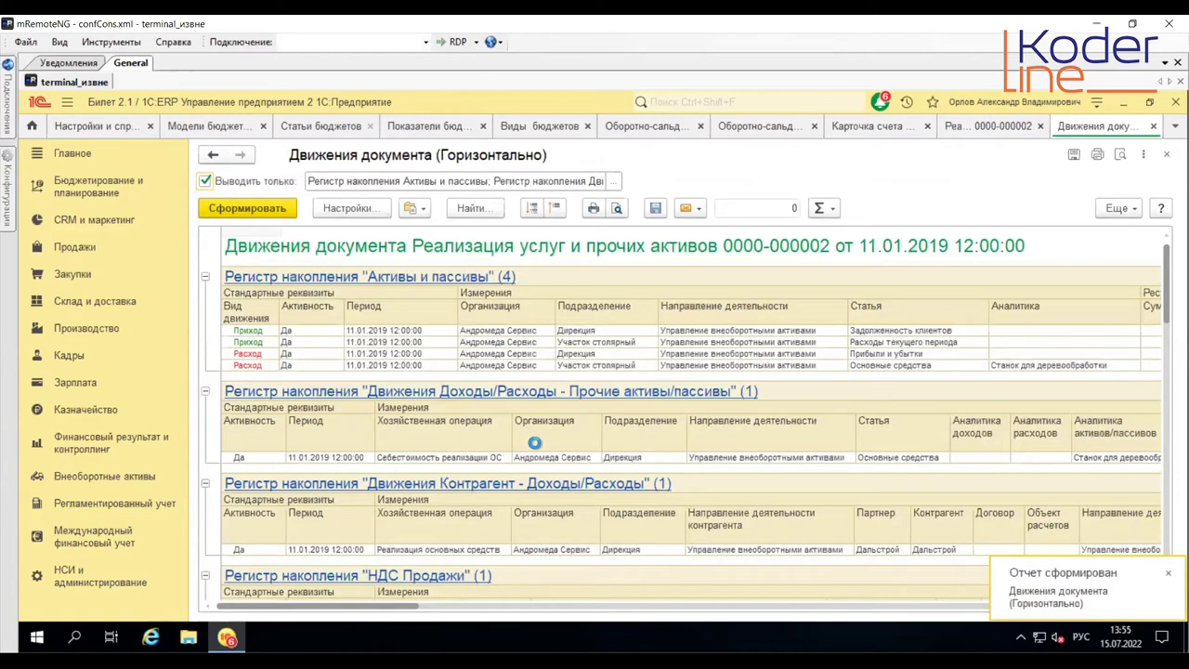
{"action": "scroll", "coordinate": [491, 462], "scroll_direction": "down", "scroll_amount": 1}
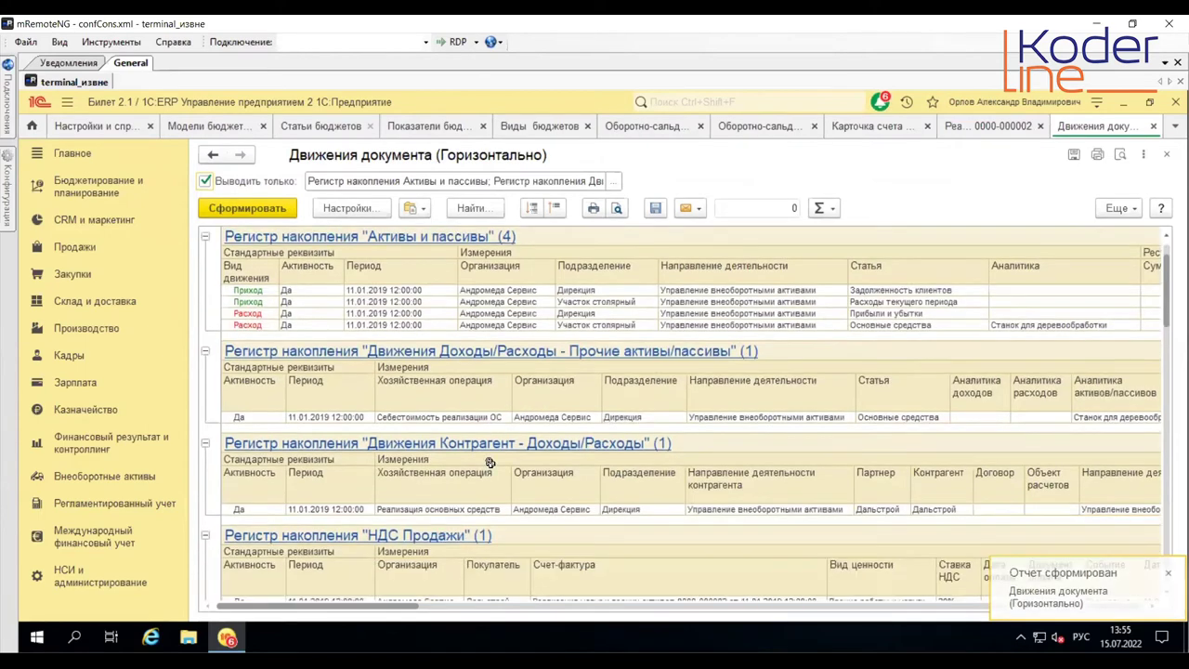
{"action": "left_click", "coordinate": [478, 510]}
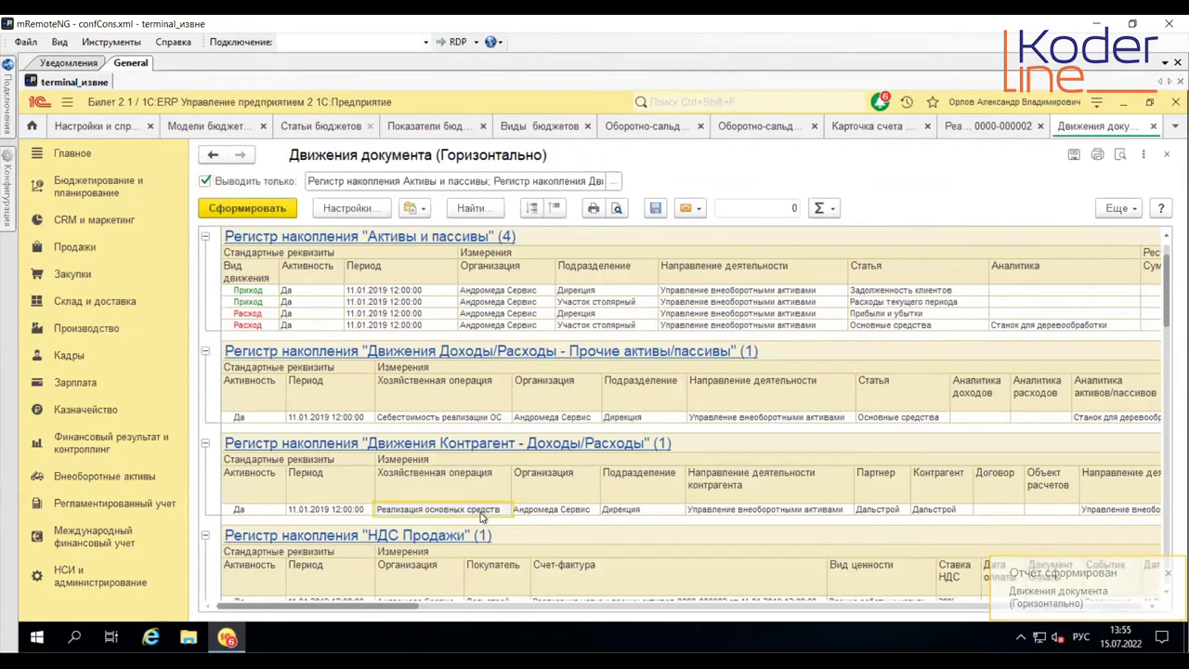
{"action": "right_click", "coordinate": [481, 512]}
{"action": "left_click", "coordinate": [488, 464]}
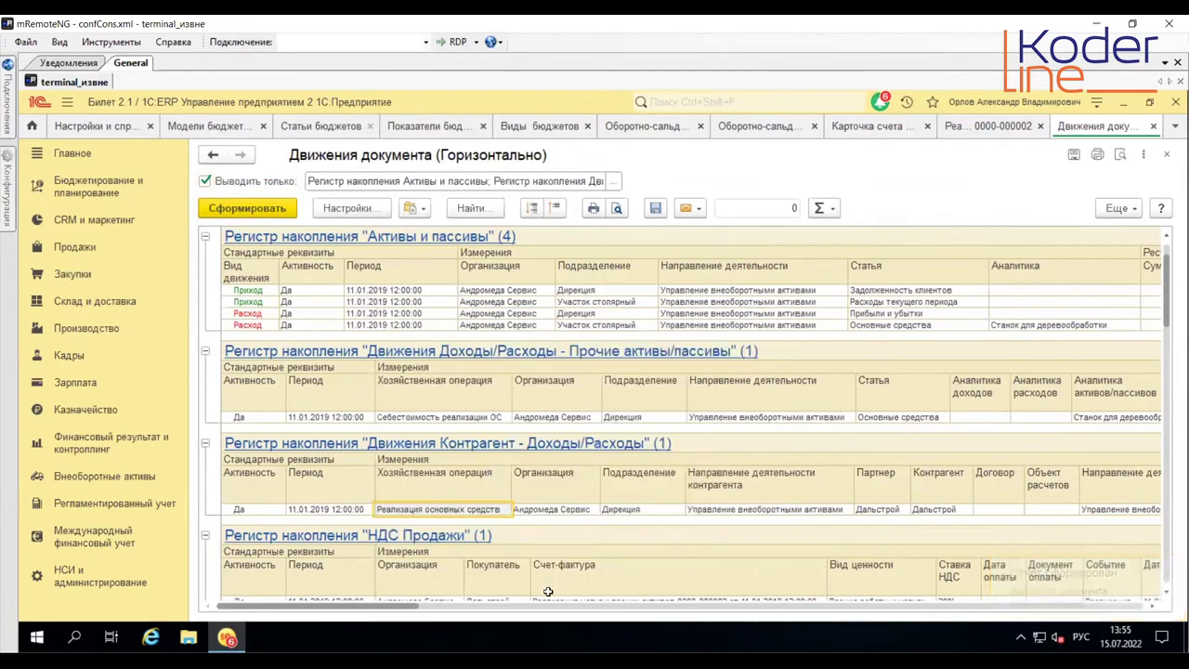
{"action": "left_click_drag", "start_coordinate": [397, 612], "coordinate": [449, 610]}
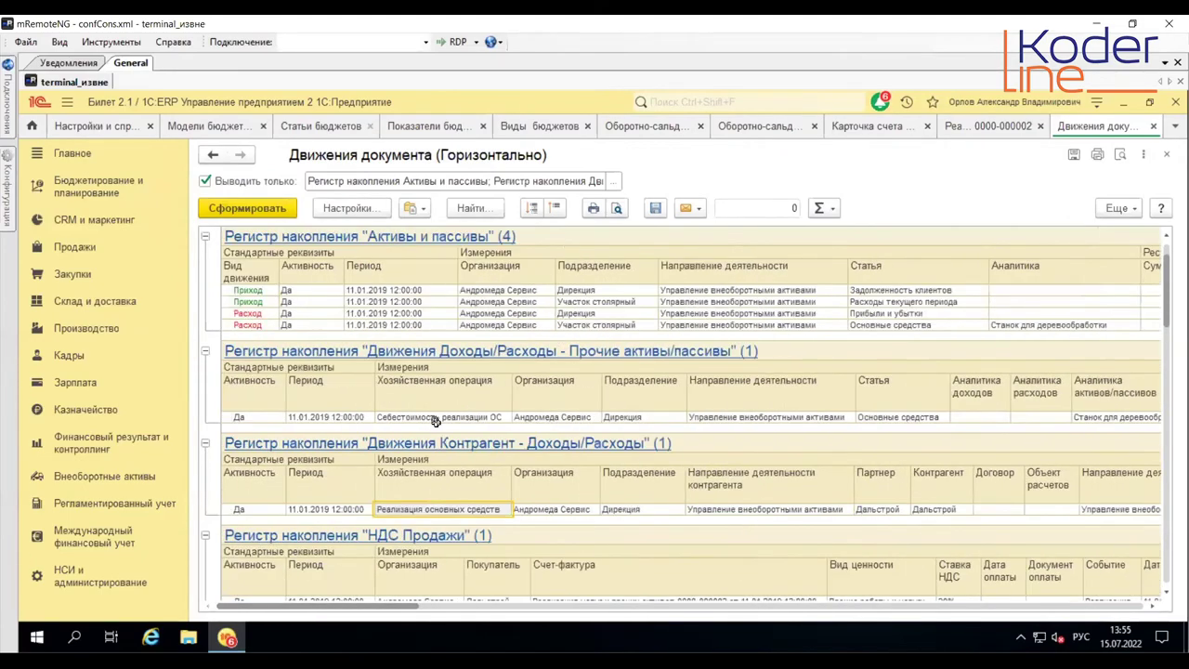
Step: Copy the business operation Себестоимость реализации ОС from the Движения Доходы/Расходы - Прочие активы/пассивы register
{"action": "right_click", "coordinate": [449, 421]}
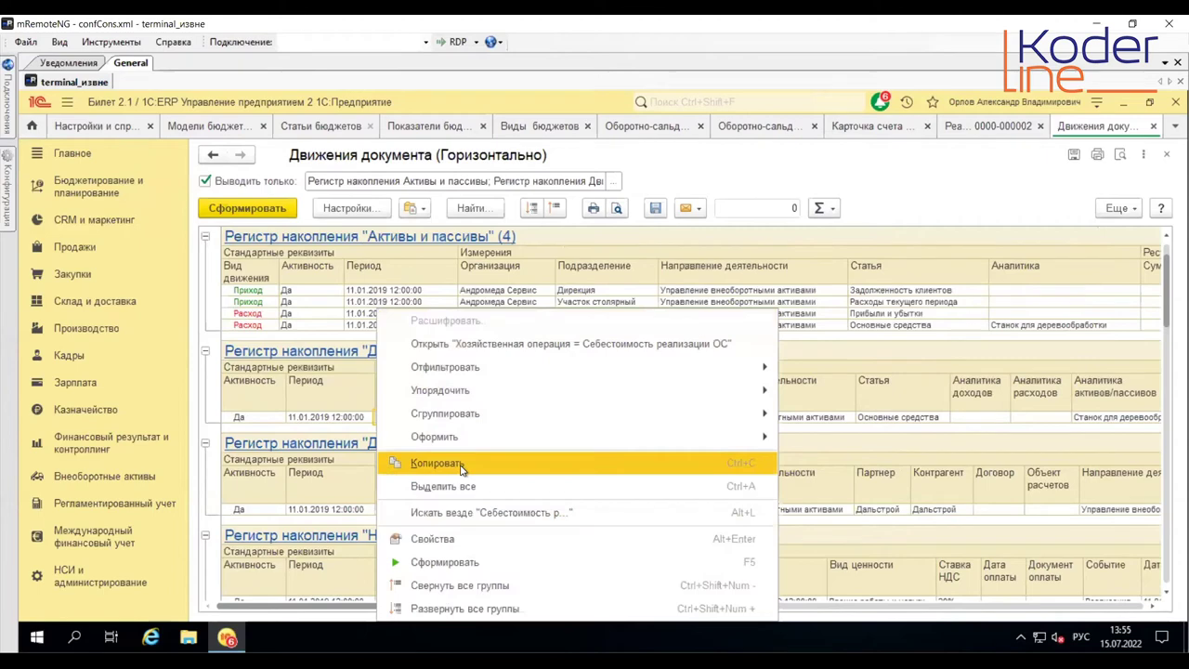
{"action": "left_click", "coordinate": [427, 457]}
{"action": "left_click_drag", "start_coordinate": [345, 609], "coordinate": [474, 599]}
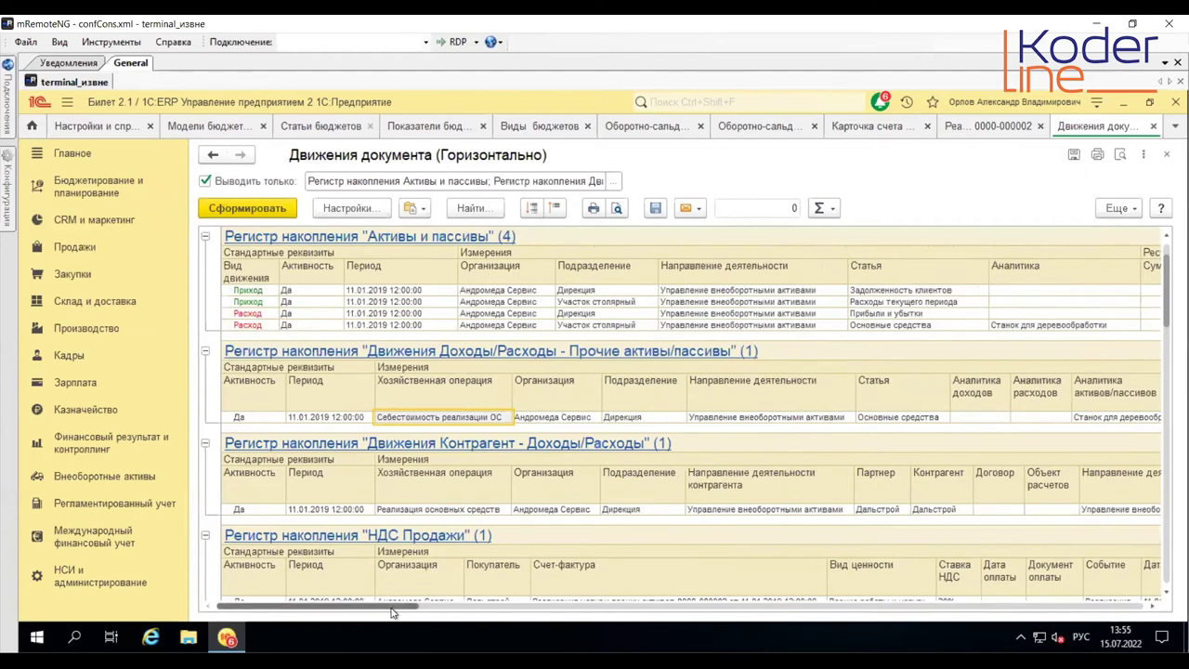
{"action": "mouse_move", "coordinate": [392, 608]}
{"action": "left_mouse_down"}
{"action": "mouse_move", "coordinate": [771, 612]}
{"action": "mouse_move", "coordinate": [377, 605]}
{"action": "left_mouse_up"}
Step: Set the new rule's business operation to Себестоимость реализации ОС and its amount source to Сумма
{"action": "left_click", "coordinate": [285, 130]}
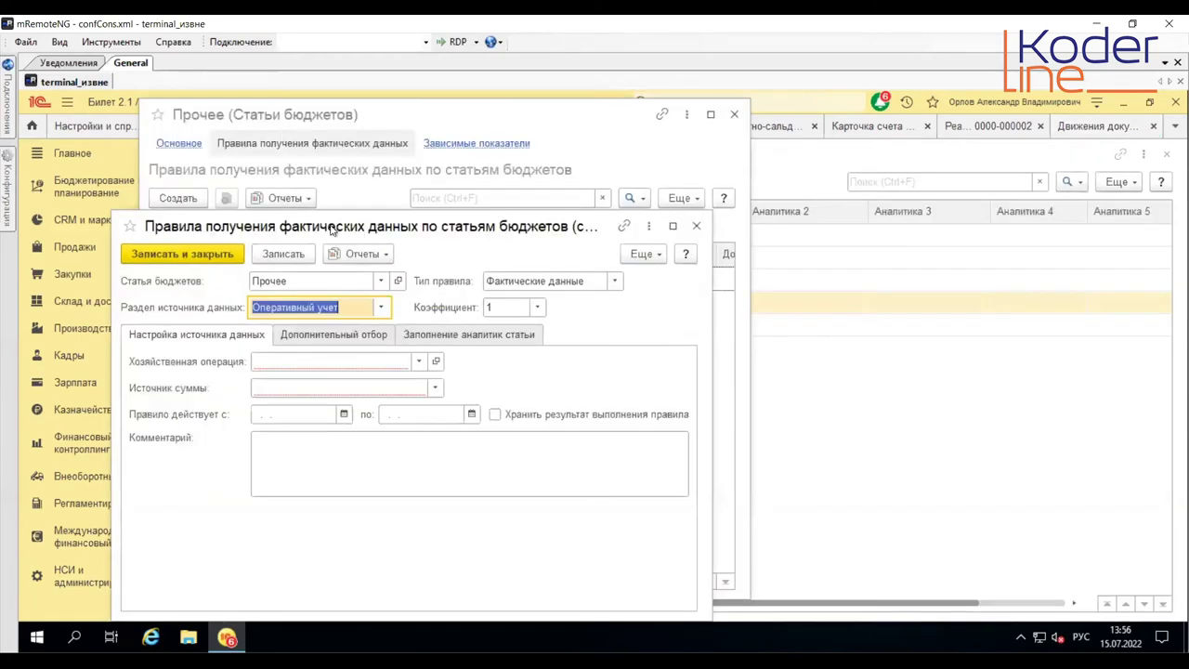
{"action": "left_click", "coordinate": [777, 128]}
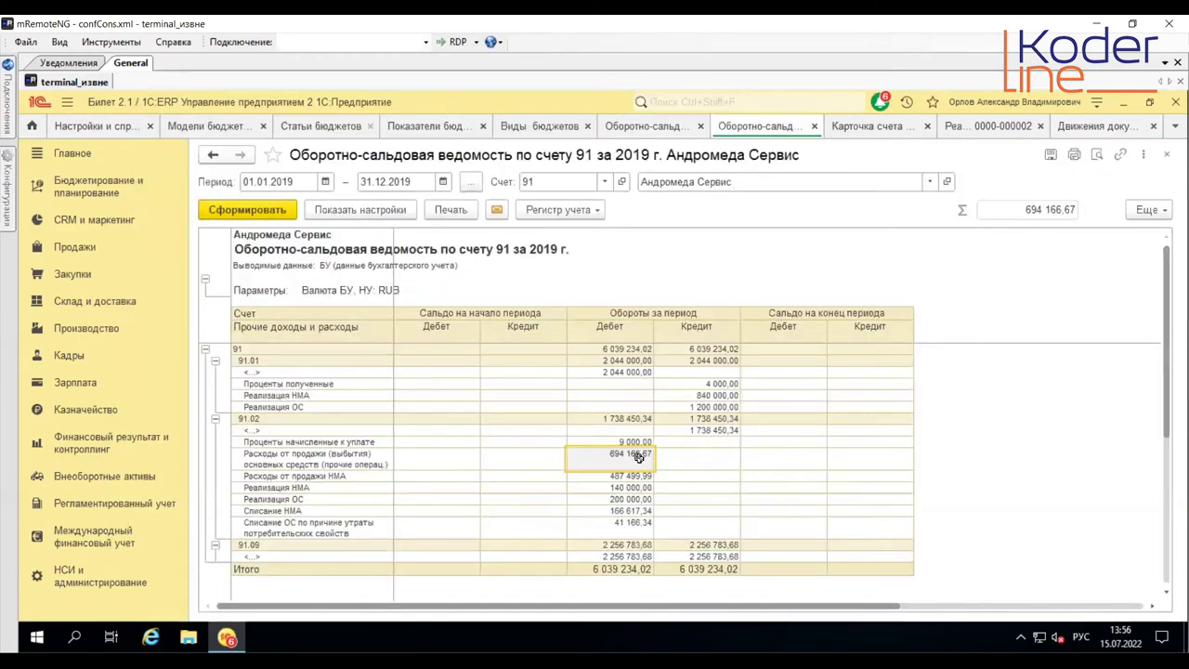
{"action": "left_click", "coordinate": [324, 128]}
{"action": "left_click", "coordinate": [328, 362]}
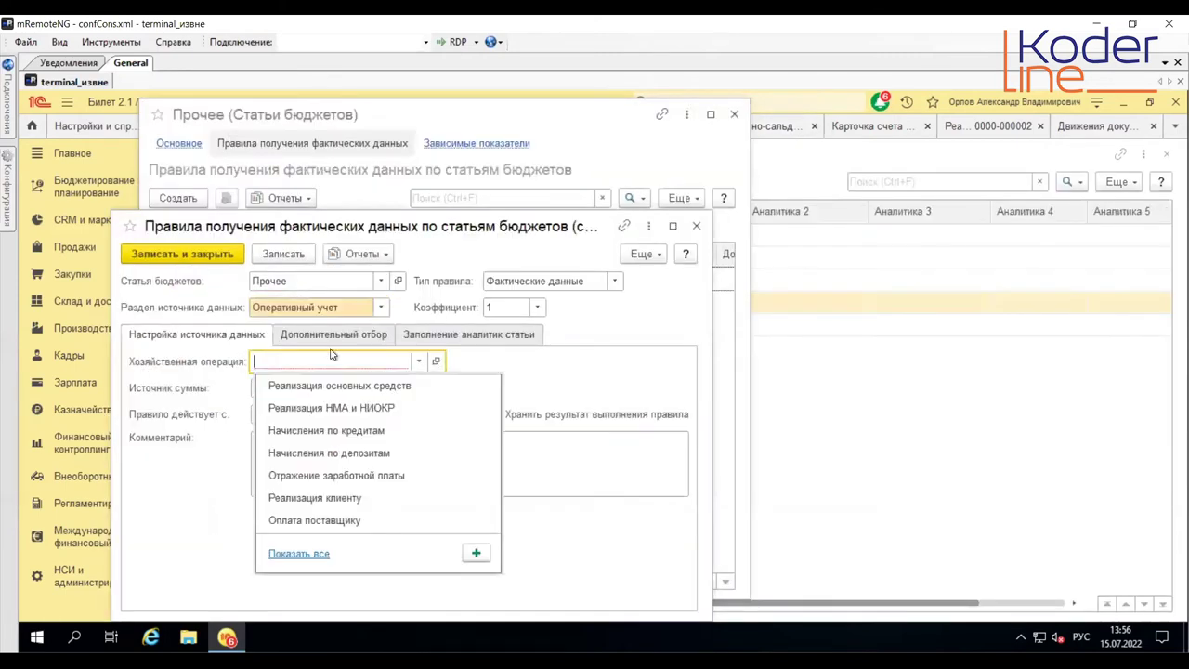
{"action": "type", "text": "Себестоимость реализации ОС"}
{"action": "key", "text": "Return"}
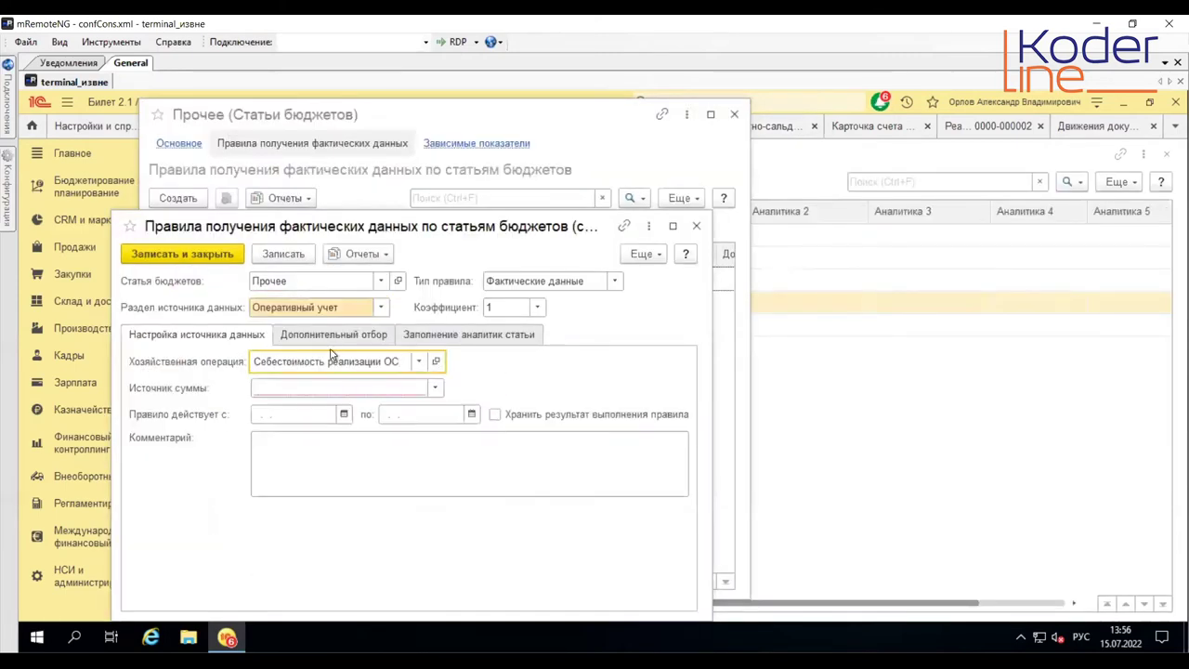
{"action": "left_click", "coordinate": [435, 391]}
{"action": "left_click", "coordinate": [381, 341]}
Step: Add a new condition to the rule's additional filter
{"action": "left_click", "coordinate": [379, 340]}
{"action": "left_click", "coordinate": [215, 363]}
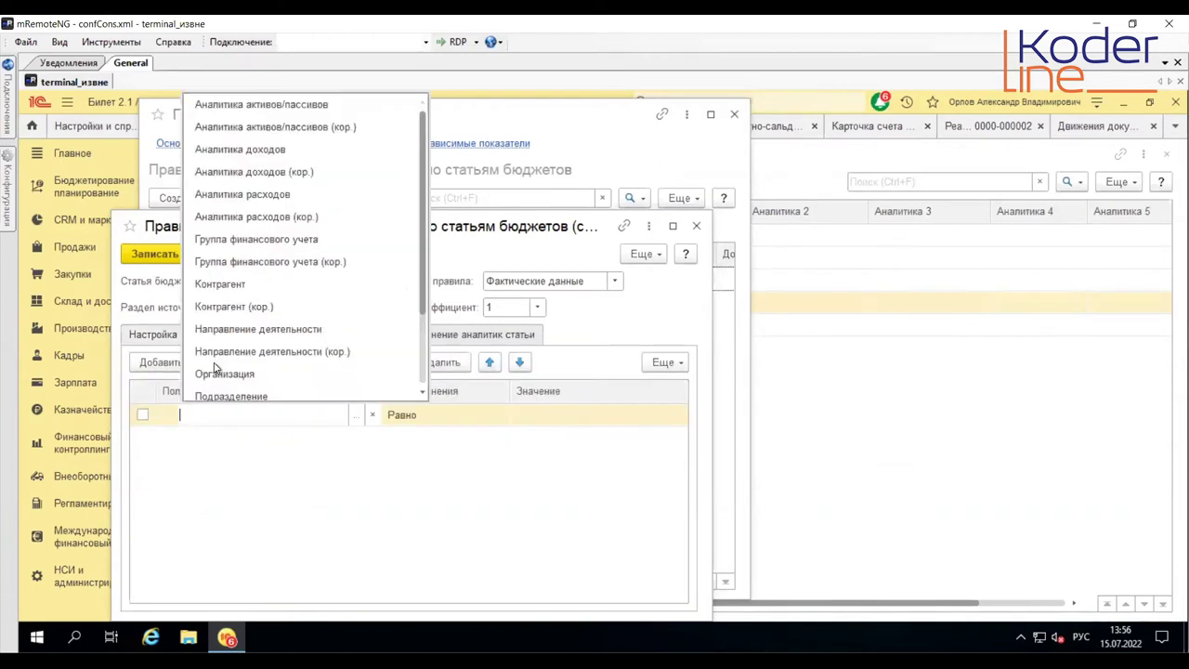
{"action": "key", "text": "Escape"}
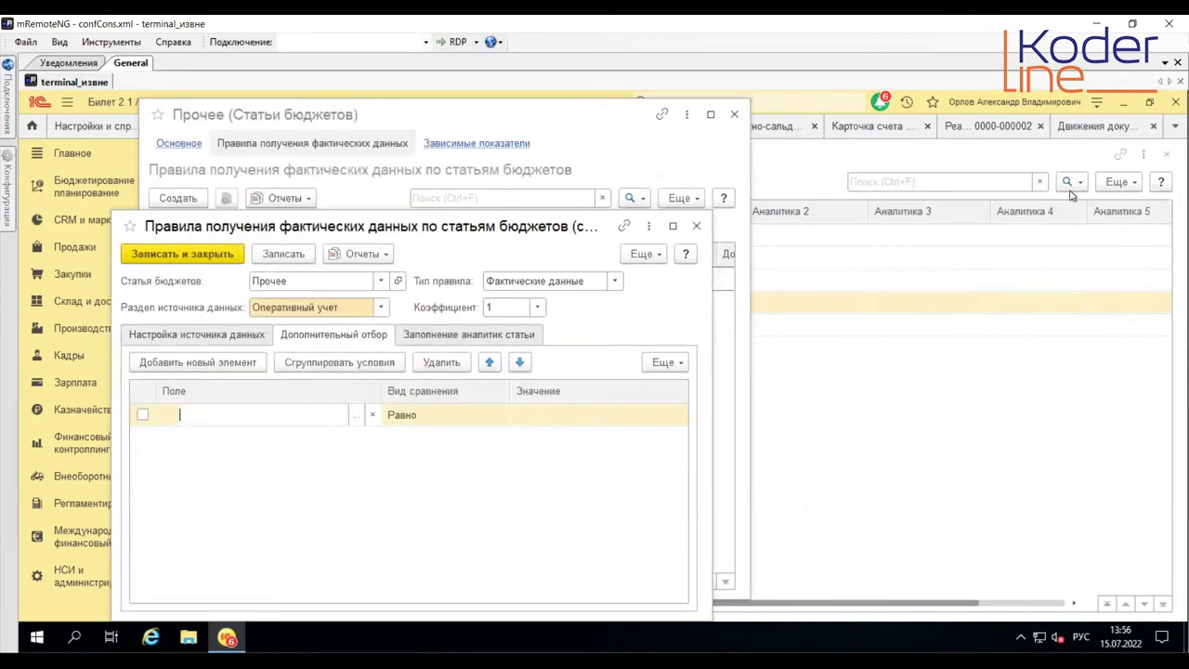
Step: Copy the Кор. статья value Расходы от продажи (выбытия) основных средств (прочие операц.) from the document movements report
{"action": "left_click", "coordinate": [1099, 127]}
{"action": "left_click_drag", "start_coordinate": [398, 608], "coordinate": [602, 605]}
{"action": "left_click", "coordinate": [713, 416]}
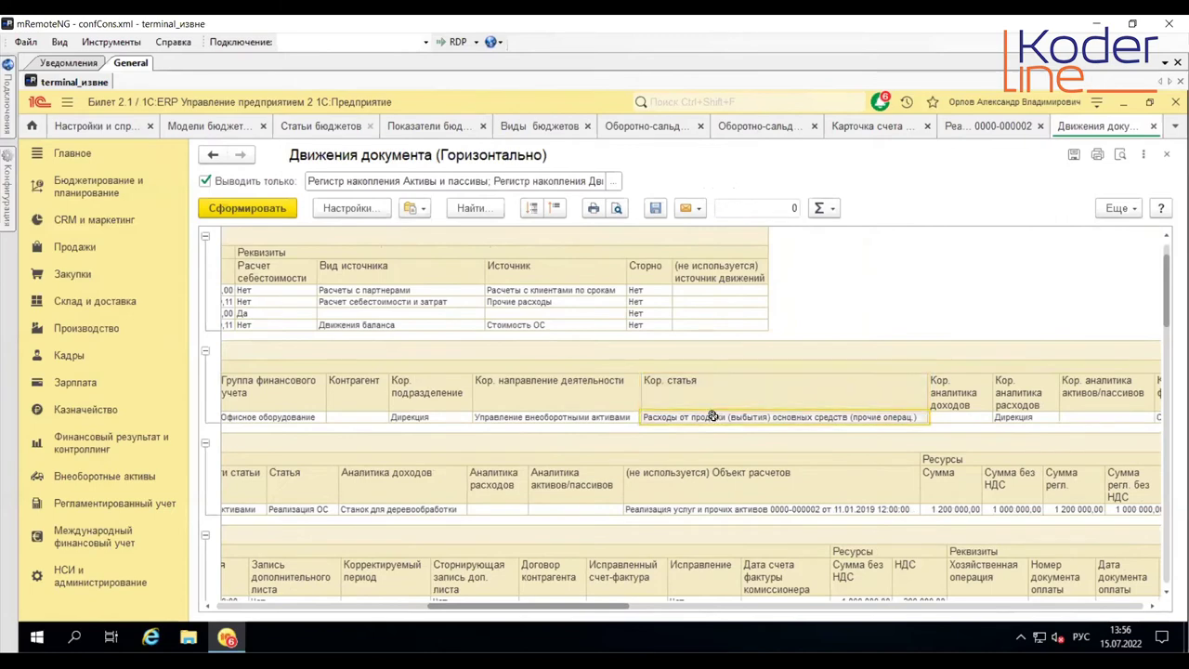
{"action": "right_click", "coordinate": [712, 416]}
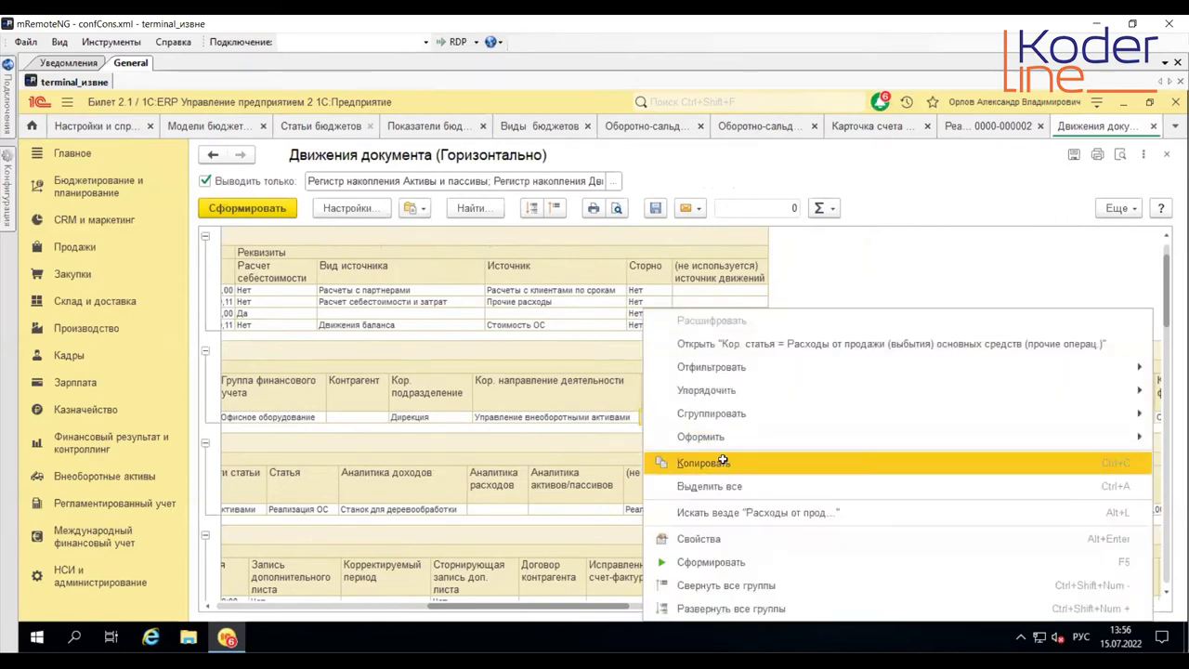
{"action": "left_click", "coordinate": [725, 460]}
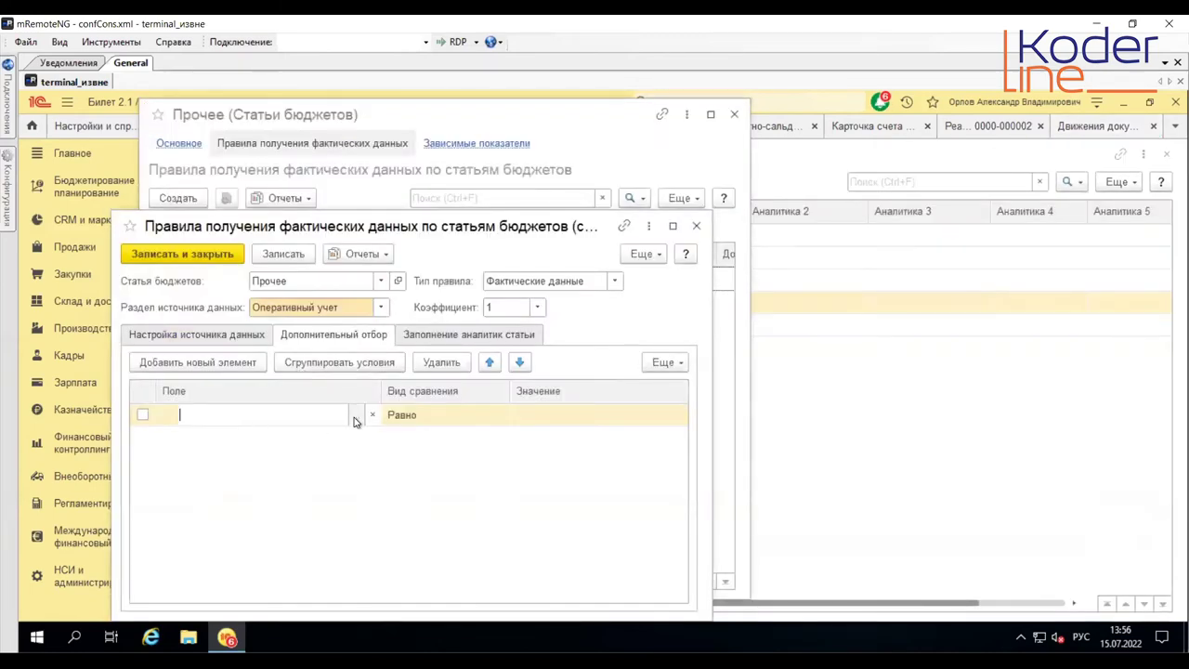
Step: Set the filter condition's field to Статья (кор.) and choose Статья расходов as the value type
{"action": "left_click", "coordinate": [354, 417]}
{"action": "scroll", "coordinate": [326, 462], "scroll_direction": "down", "scroll_amount": 2}
{"action": "double_click", "coordinate": [258, 565]}
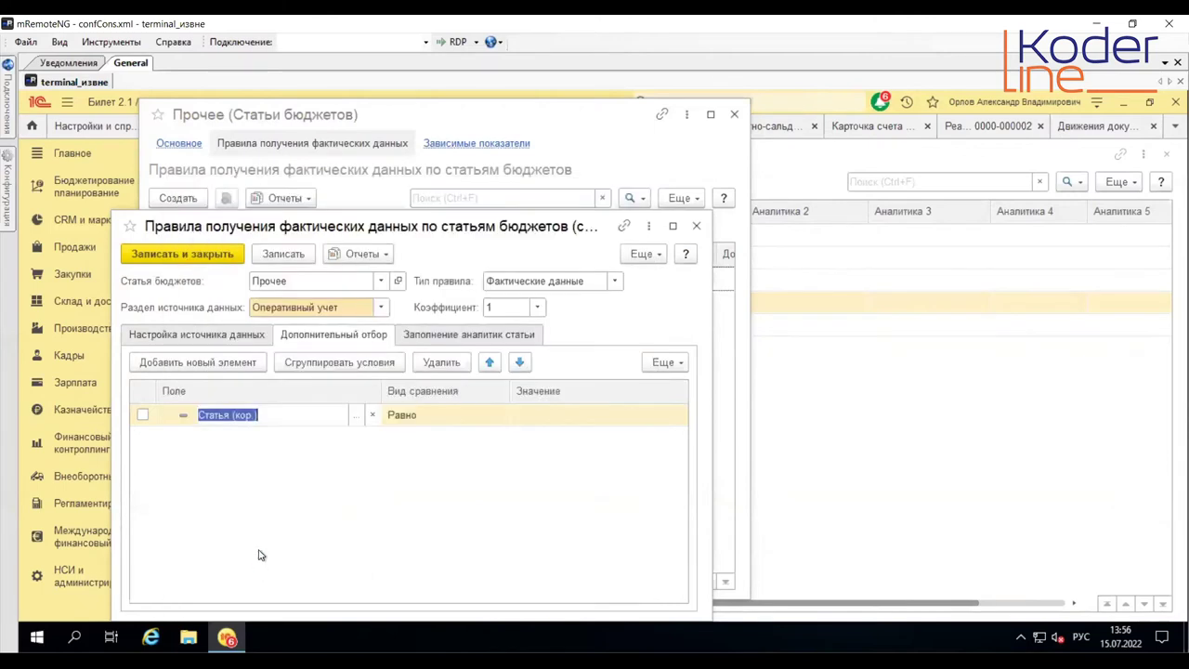
{"action": "left_click", "coordinate": [530, 418]}
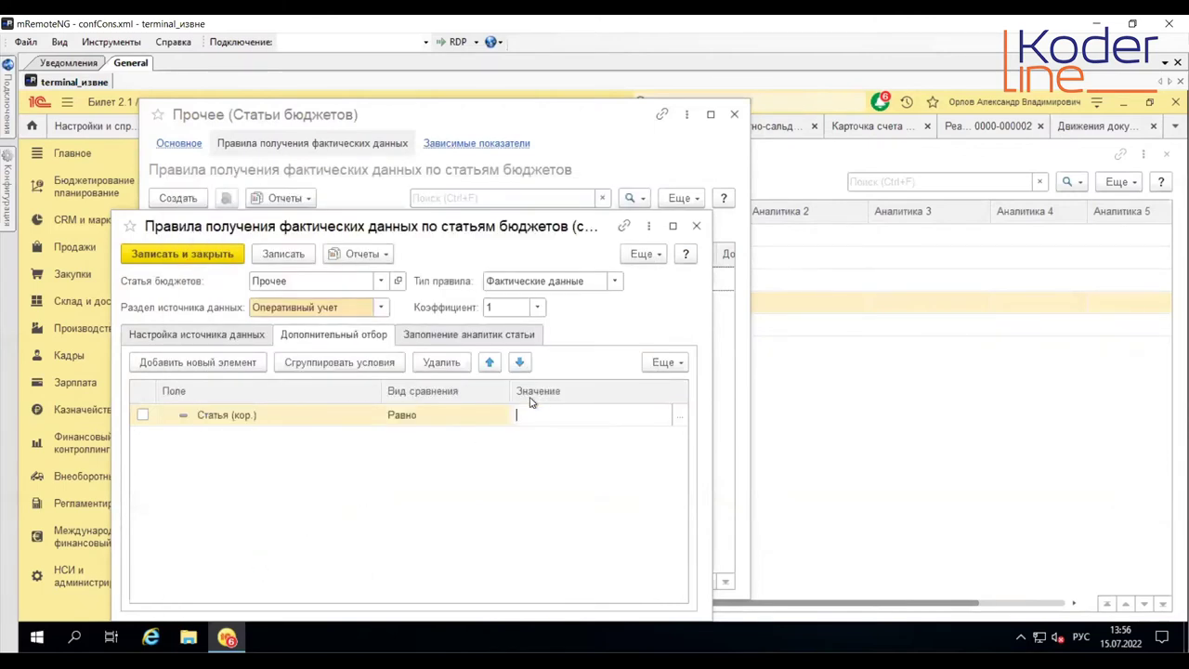
{"action": "left_click", "coordinate": [680, 416]}
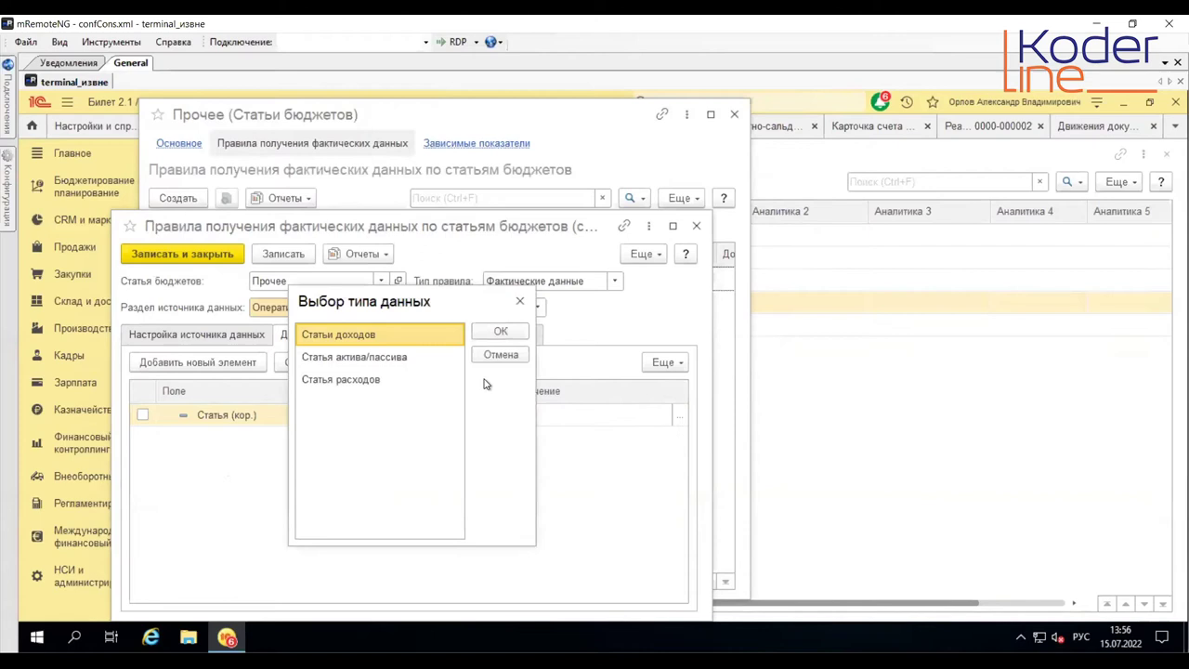
{"action": "left_click", "coordinate": [406, 383]}
{"action": "left_click", "coordinate": [500, 331]}
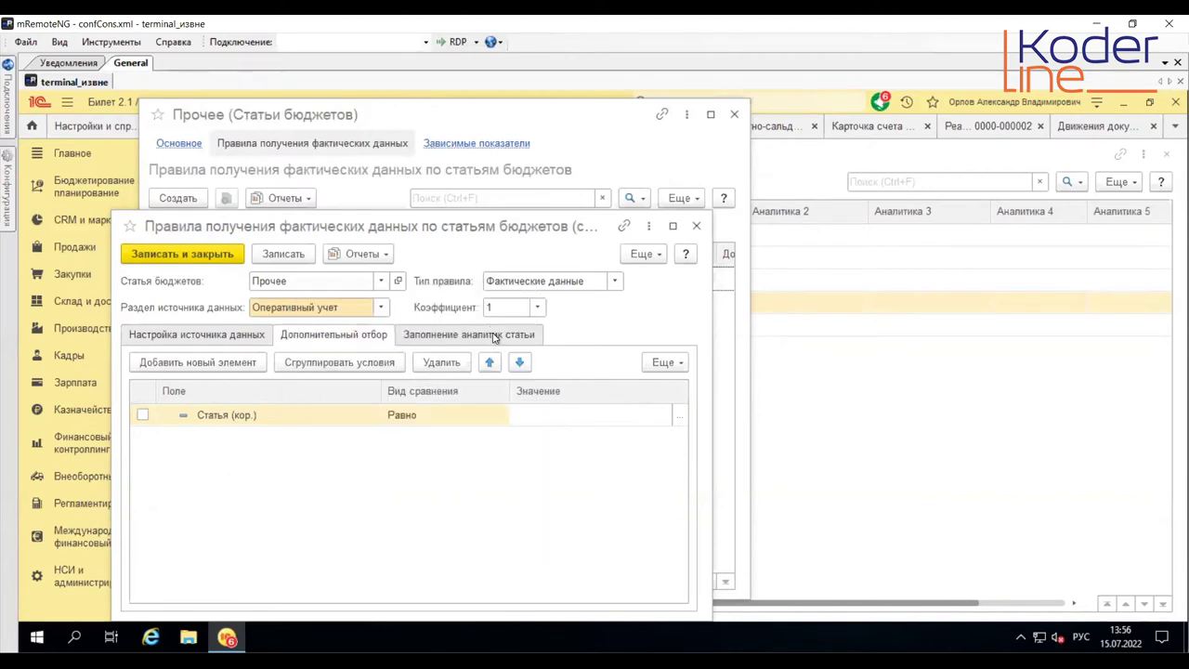
Step: Find and select the expense item Расходы от продажи (выбытия) основных средств (прочие операц.) as the filter value, and save and close the rule
{"action": "left_click", "coordinate": [440, 278]}
{"action": "key", "text": "ctrl+f"}
{"action": "type", "text": "Расходы от продажи (выбытия) основных средств (прочие операц)"}
{"action": "key", "text": "Return"}
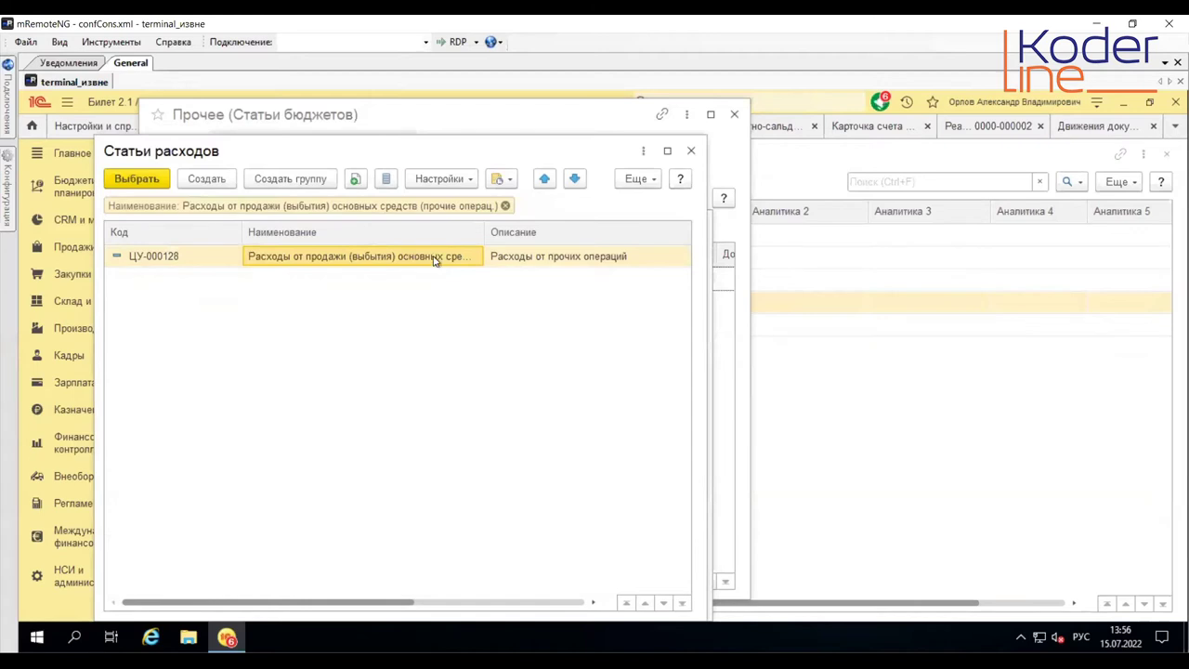
{"action": "double_click", "coordinate": [434, 259]}
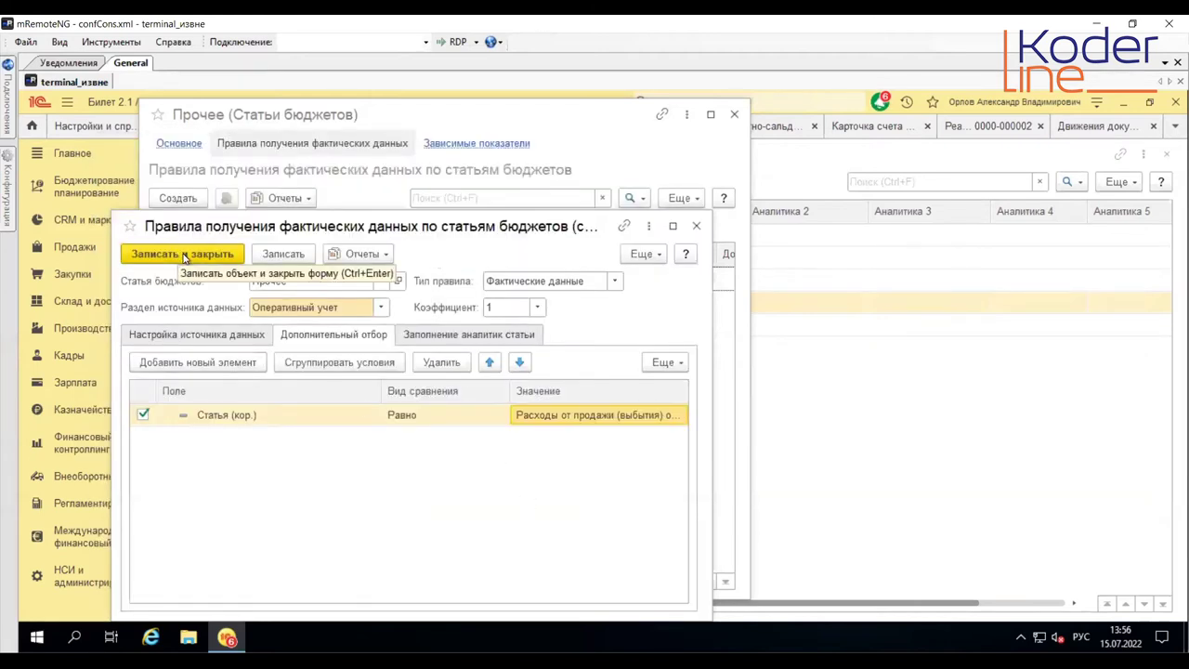
{"action": "left_click", "coordinate": [184, 256]}
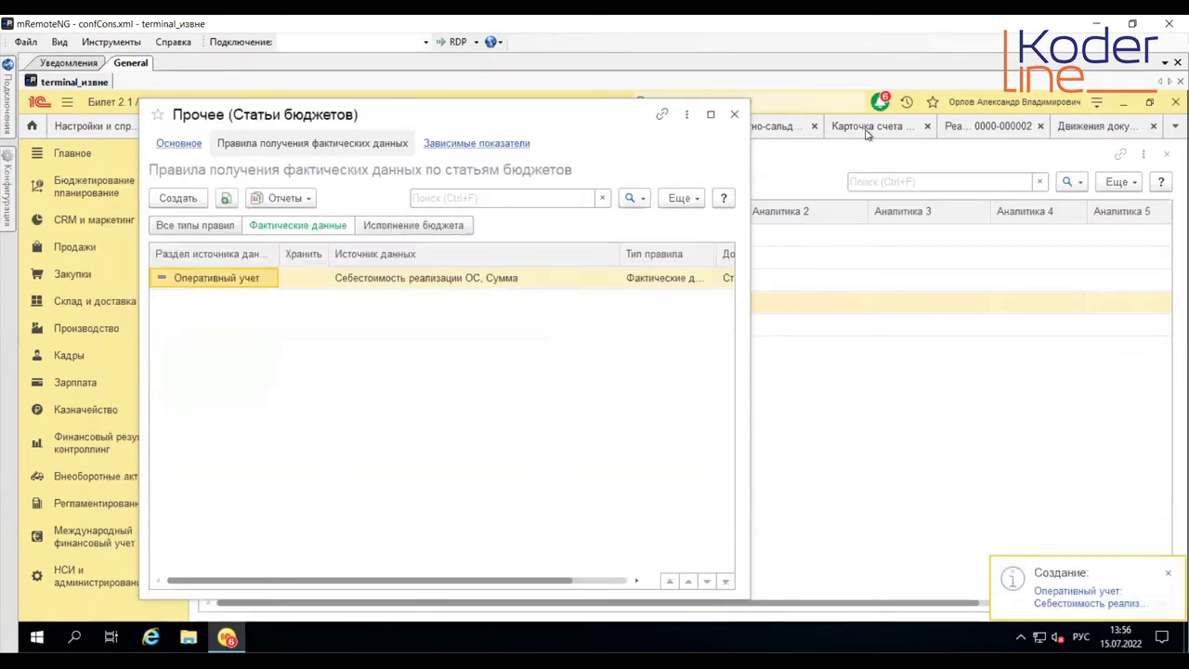
Step: Close the document movements report, the sales document and the account 91.02 card
{"action": "left_click", "coordinate": [1134, 132]}
{"action": "left_click", "coordinate": [1155, 129]}
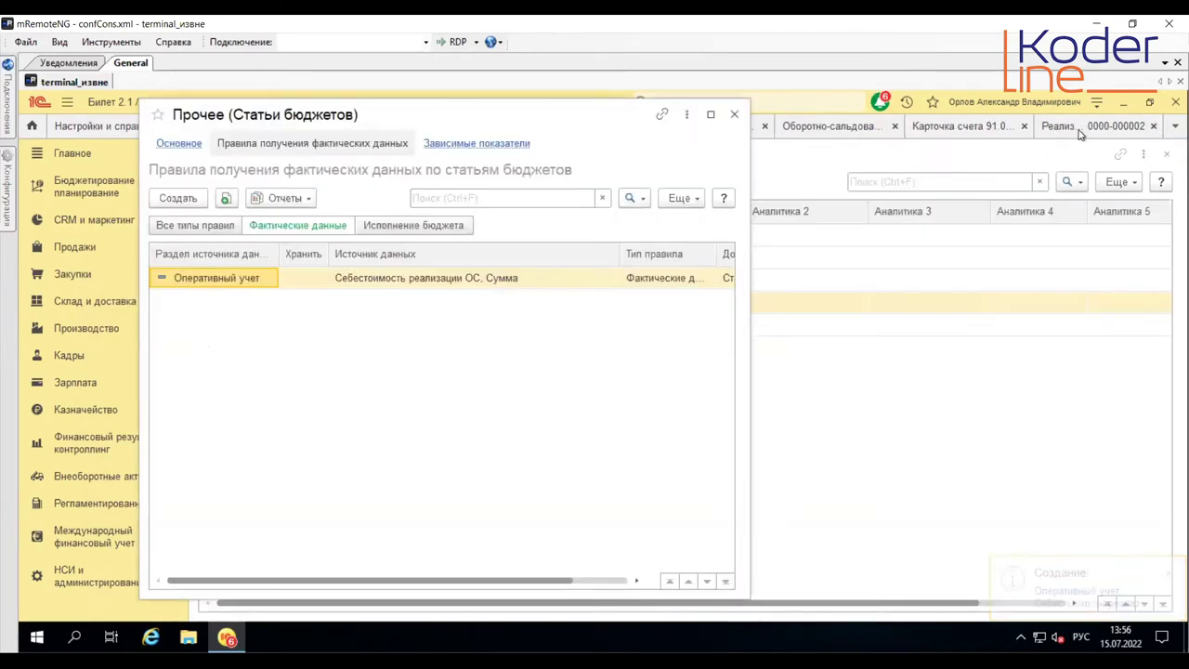
{"action": "left_click", "coordinate": [1081, 135]}
{"action": "left_click", "coordinate": [1153, 126]}
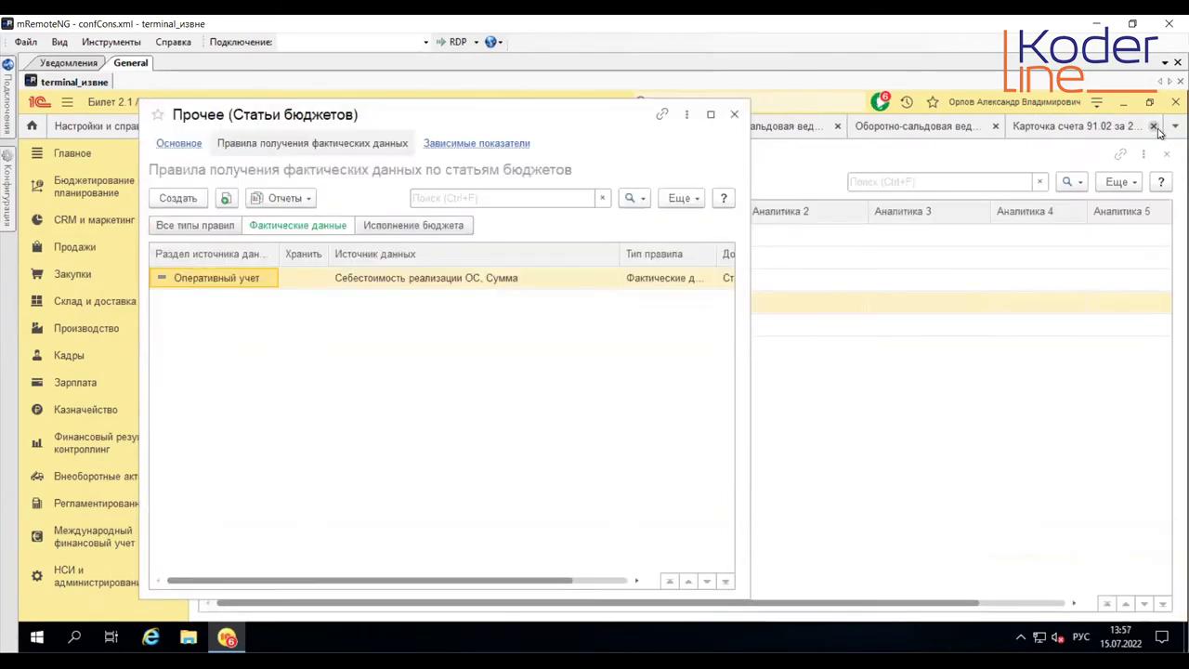
{"action": "left_click", "coordinate": [1057, 133]}
{"action": "left_click", "coordinate": [1153, 127]}
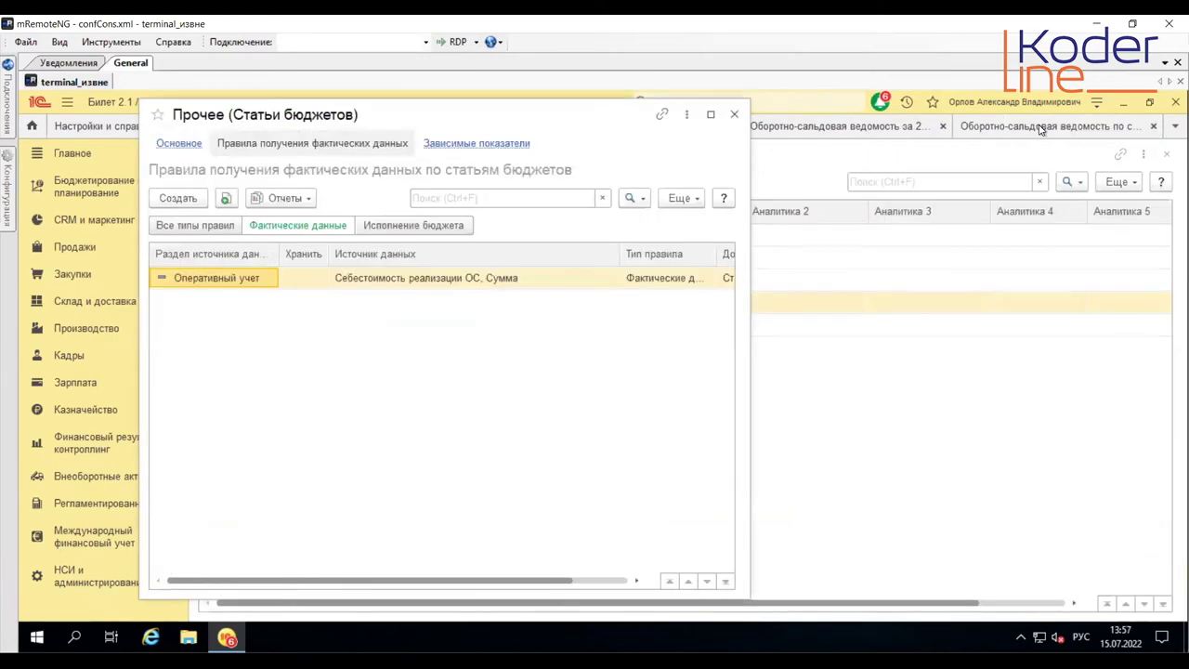
Step: From the account 91 balance sheet, open the 91.02 card for the Списание НМА turnover and open its write-off document
{"action": "left_click", "coordinate": [1041, 128]}
{"action": "left_click", "coordinate": [318, 511]}
{"action": "left_click_drag", "start_coordinate": [317, 511], "coordinate": [620, 527]}
{"action": "left_click_drag", "start_coordinate": [273, 526], "coordinate": [646, 510]}
{"action": "left_click", "coordinate": [644, 510]}
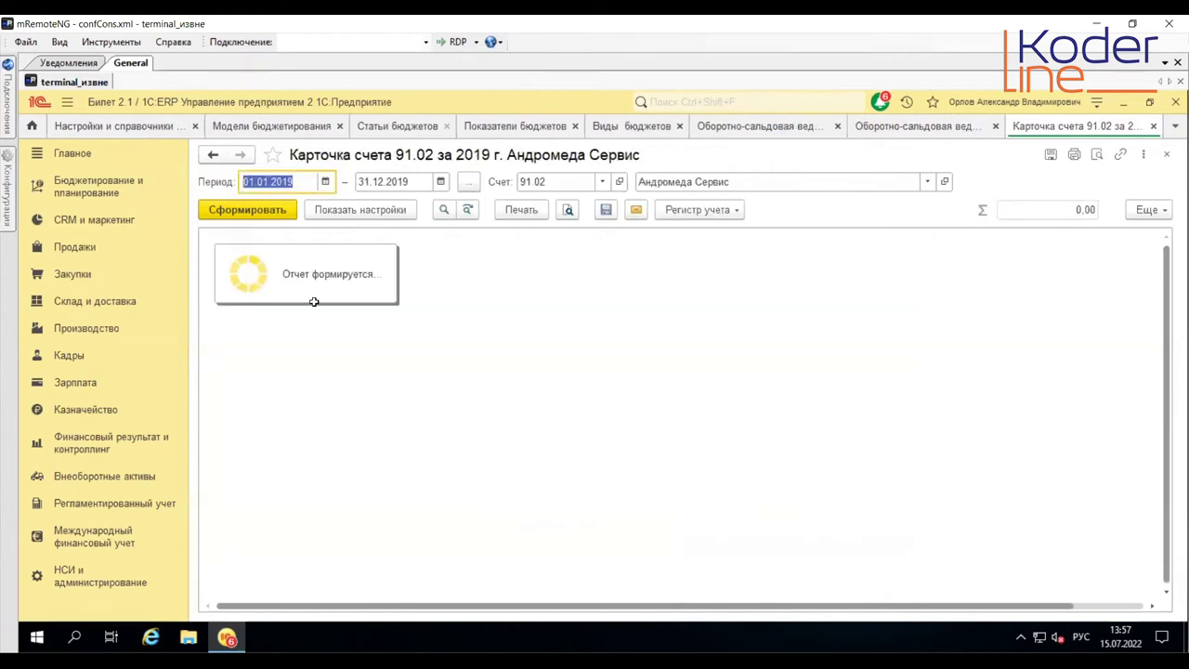
{"action": "left_click", "coordinate": [299, 388]}
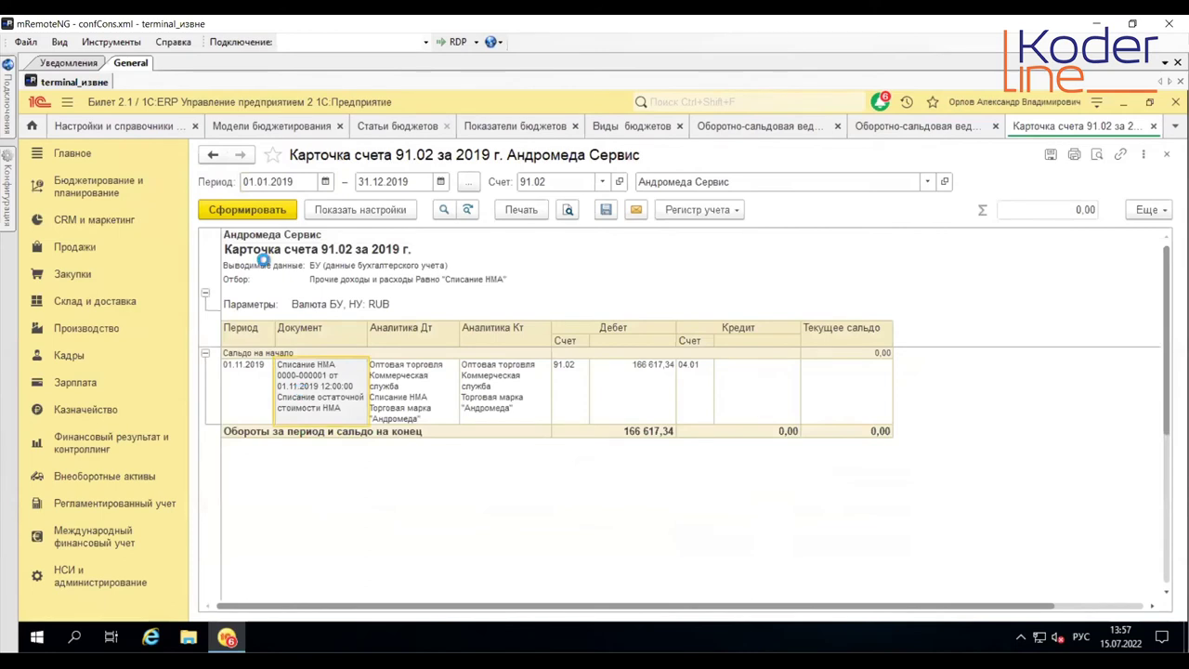
Step: Open the Списание НМА document from the account card and generate its document movements report
{"action": "key", "text": "Return"}
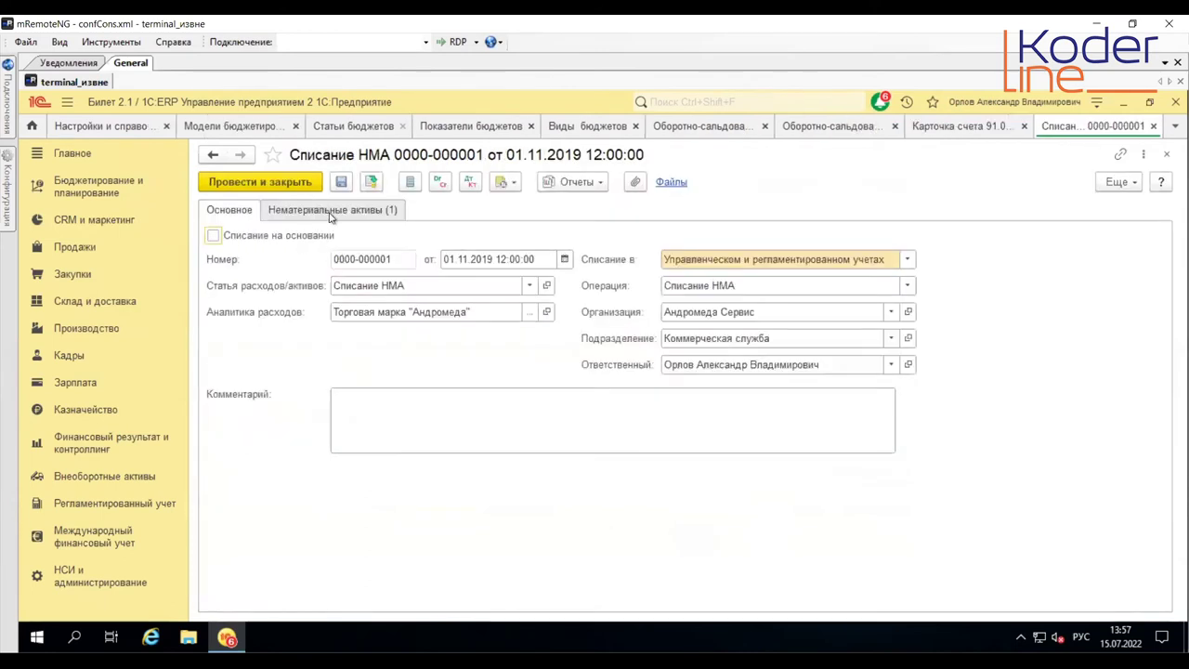
{"action": "left_click", "coordinate": [585, 183]}
{"action": "left_click", "coordinate": [584, 227]}
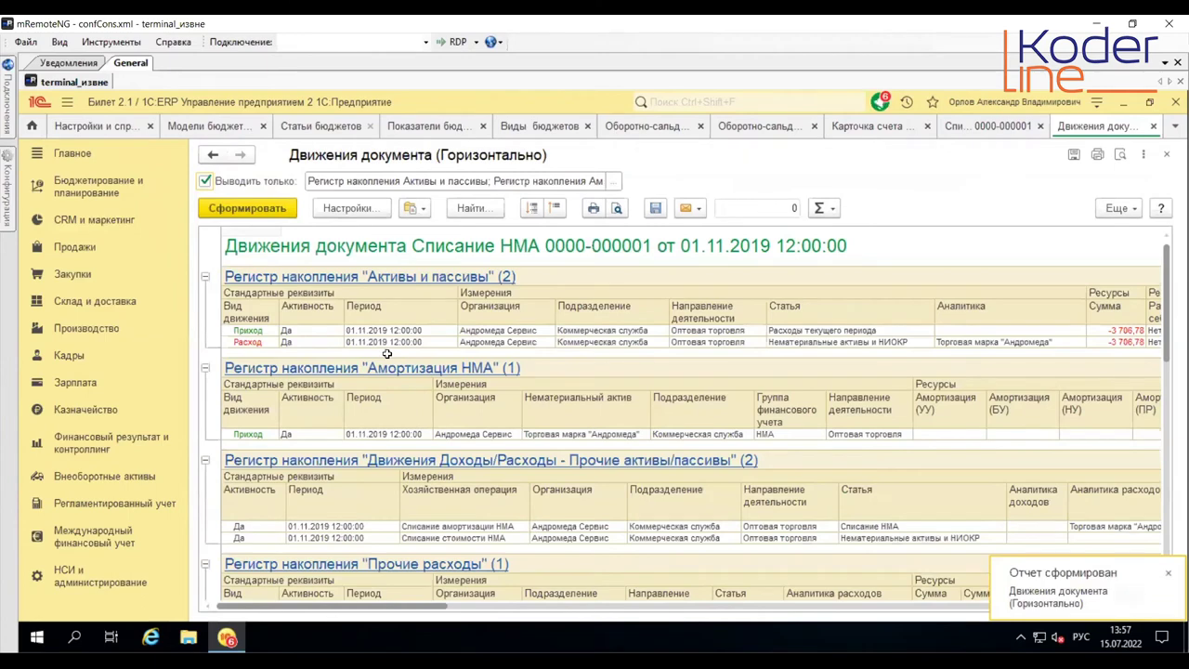
Step: Examine the corresponding item columns of the Прочие активы/пассивы movements and copy the business operation Списание стоимости НМА
{"action": "left_click", "coordinate": [501, 539]}
{"action": "scroll", "coordinate": [501, 538], "scroll_direction": "down", "scroll_amount": 1}
{"action": "left_click_drag", "start_coordinate": [389, 609], "coordinate": [576, 625]}
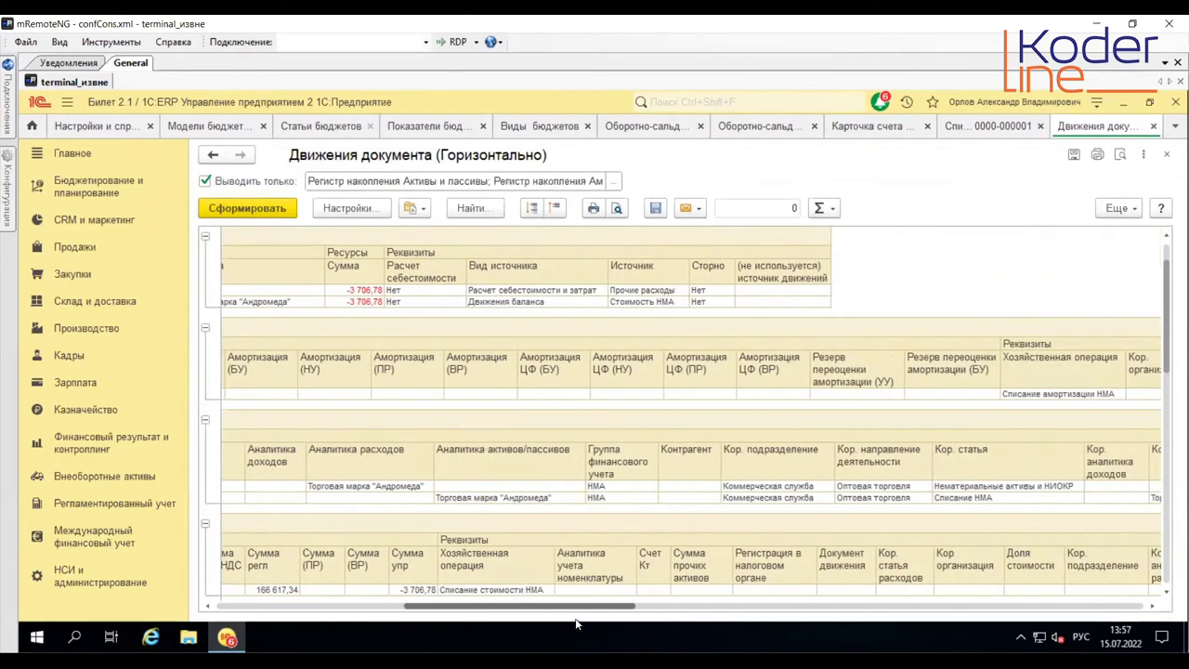
{"action": "left_click", "coordinate": [1006, 499]}
{"action": "left_click_drag", "start_coordinate": [424, 604], "coordinate": [236, 605]}
{"action": "left_click", "coordinate": [495, 500]}
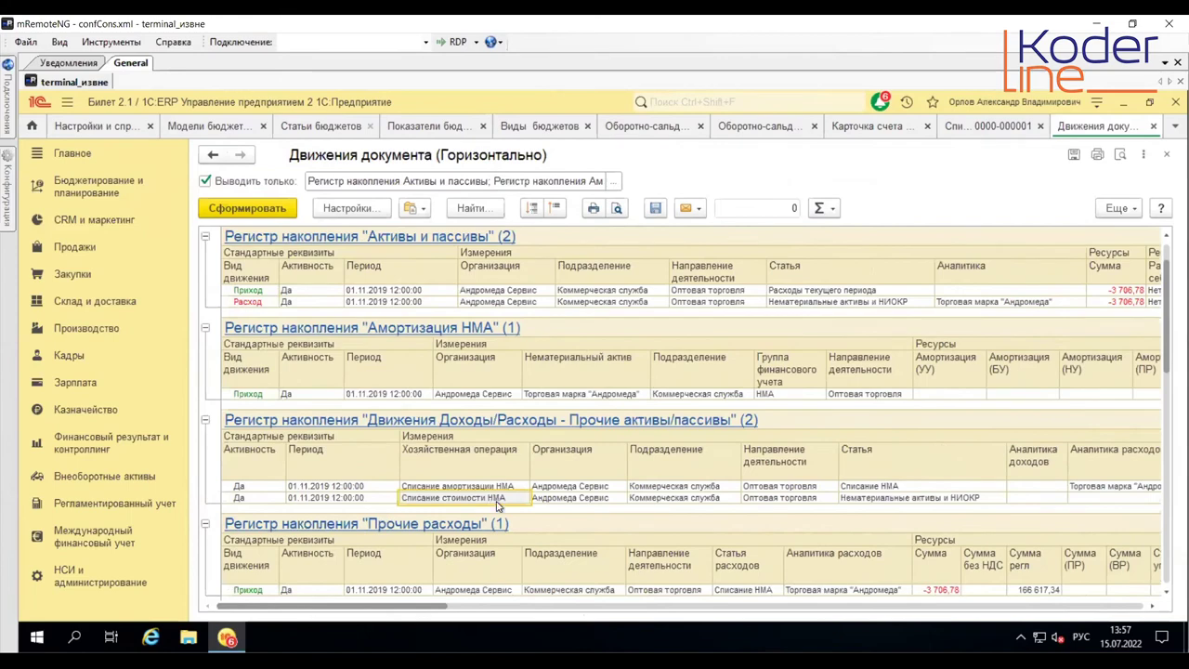
{"action": "right_click", "coordinate": [497, 505]}
{"action": "left_click", "coordinate": [500, 470]}
Step: Create a new actual-data rule for the Прочее budget item with Оперативный учет as the data source section
{"action": "left_click", "coordinate": [309, 128]}
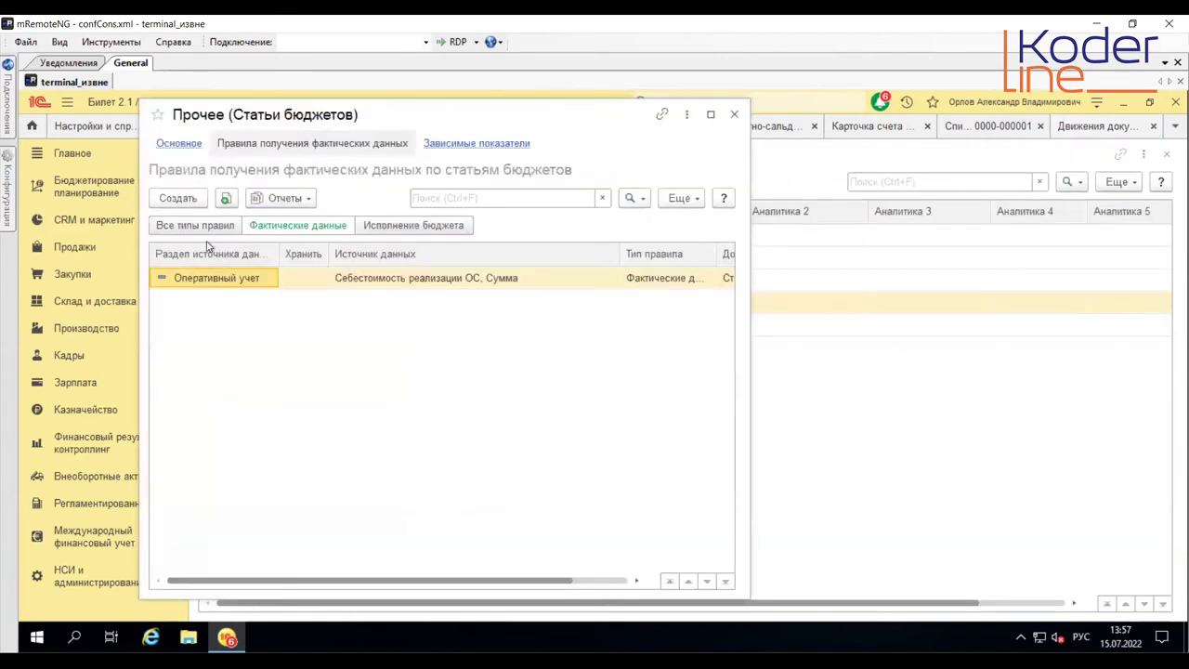
{"action": "left_click", "coordinate": [181, 196]}
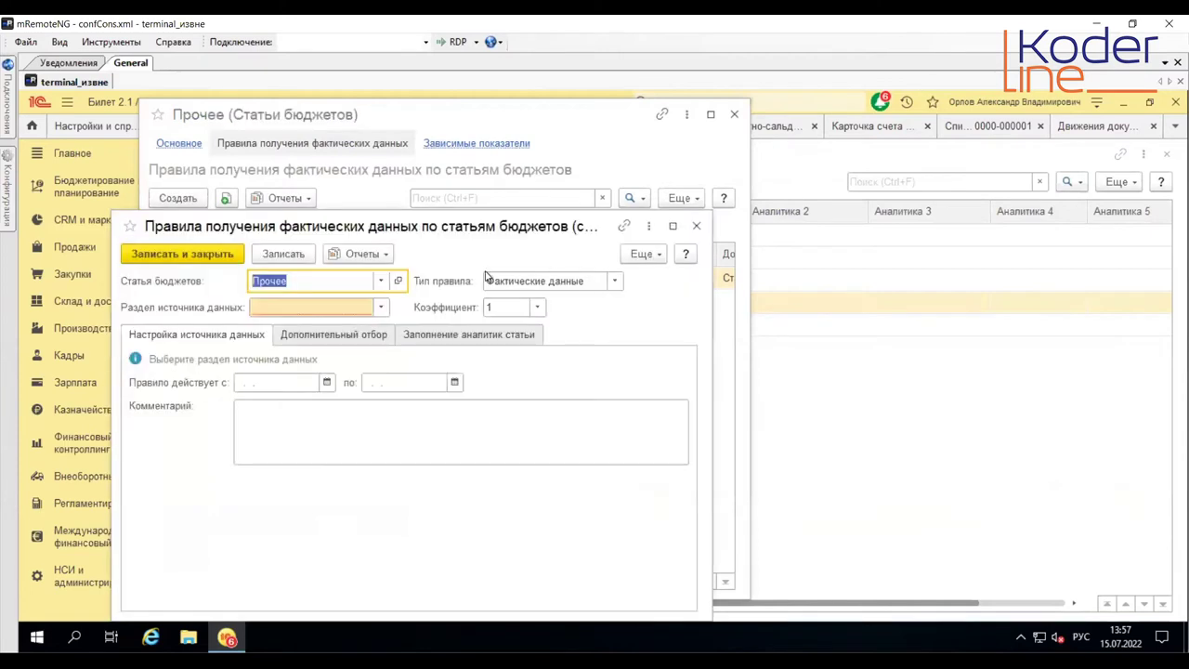
{"action": "left_click", "coordinate": [381, 307]}
{"action": "left_click", "coordinate": [340, 340]}
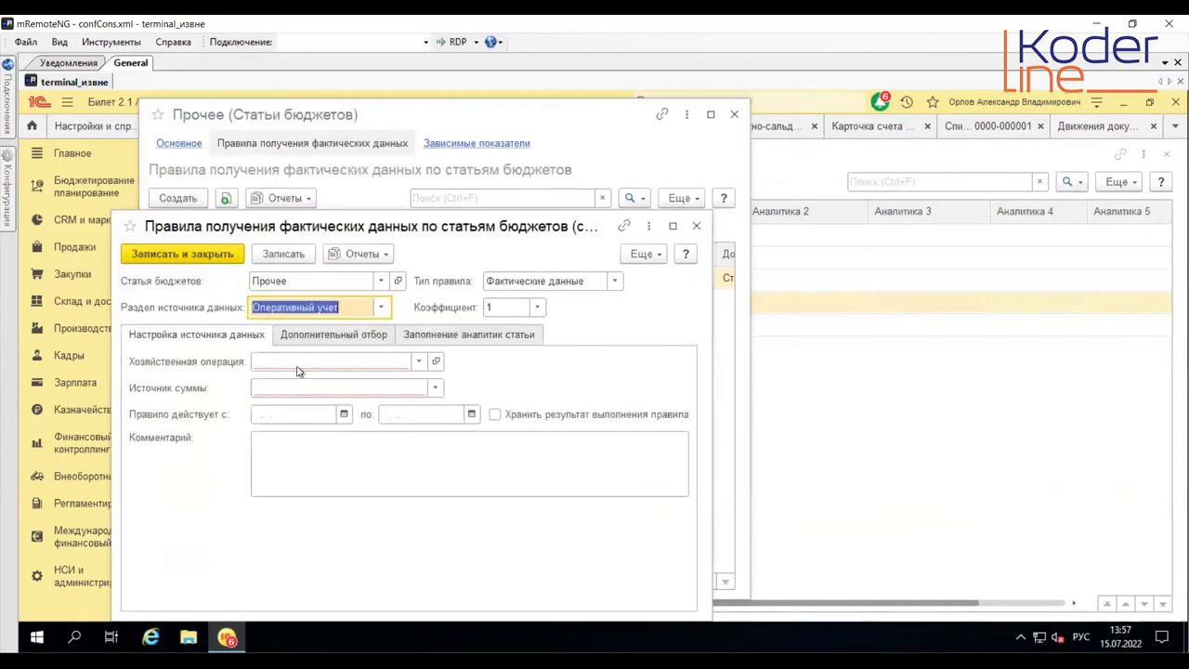
{"action": "left_click", "coordinate": [299, 357]}
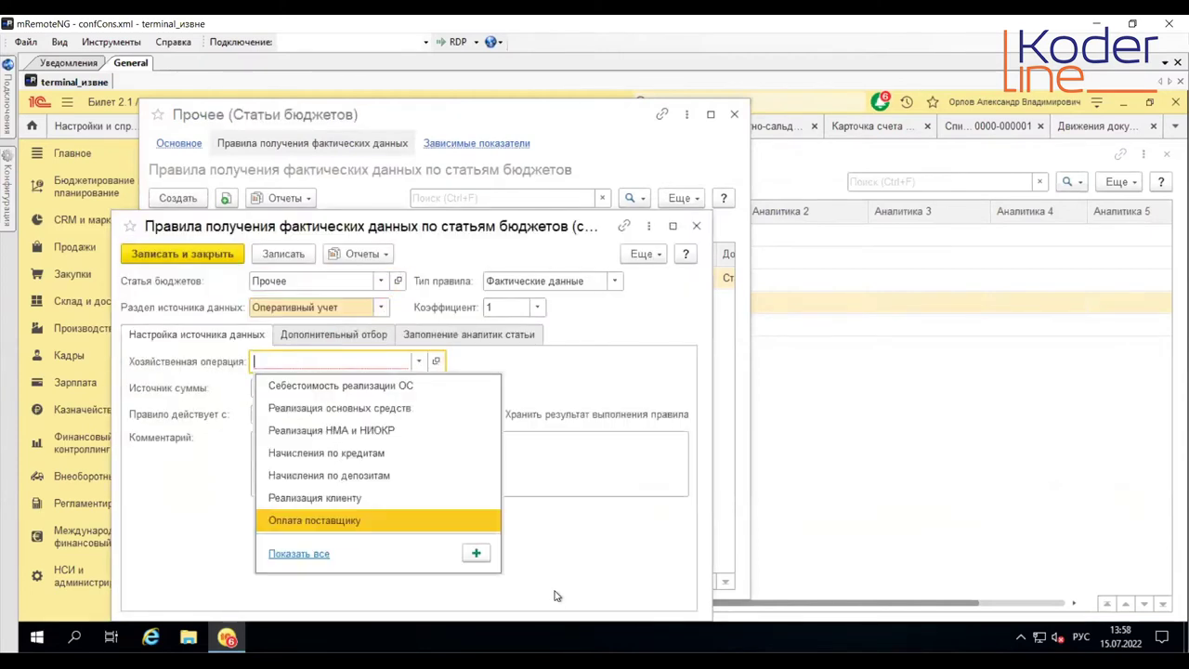
{"action": "left_click", "coordinate": [368, 360]}
{"action": "left_click", "coordinate": [353, 340]}
{"action": "left_click", "coordinate": [226, 363]}
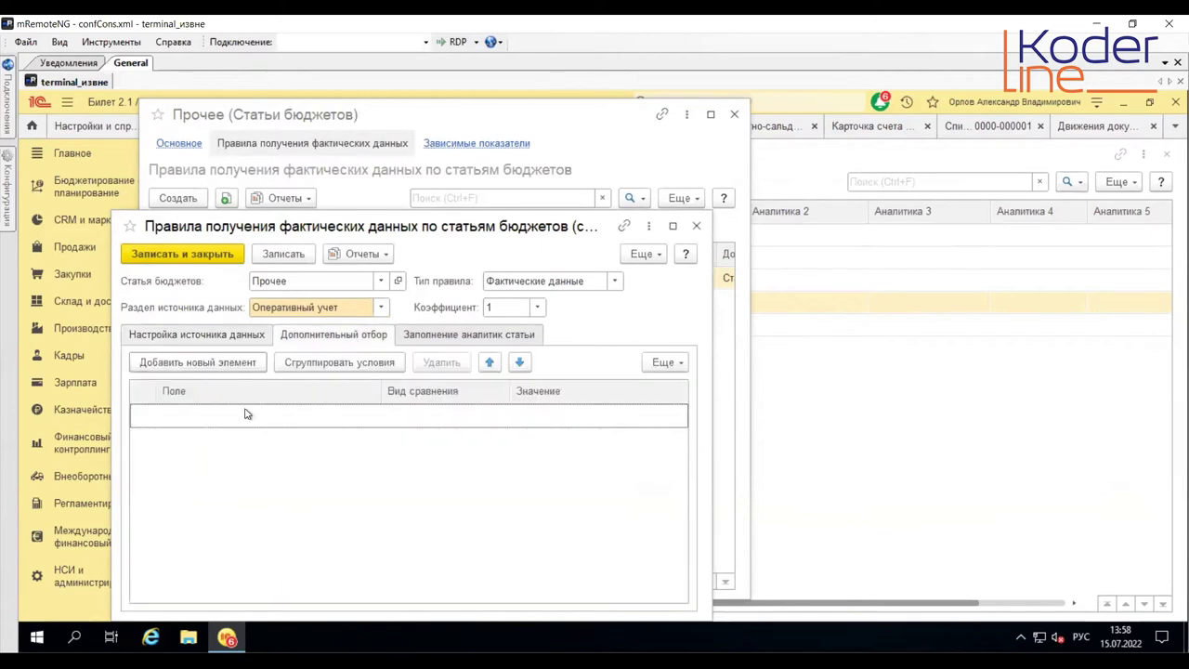
{"action": "left_click", "coordinate": [353, 420]}
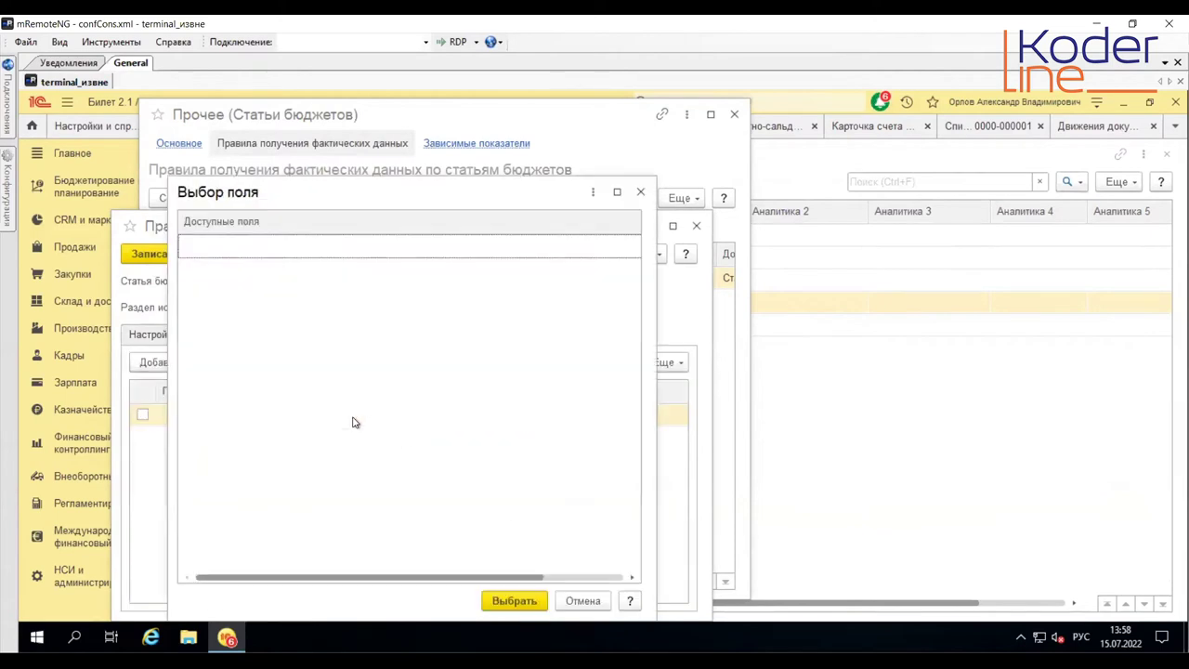
{"action": "left_click", "coordinate": [582, 601]}
{"action": "left_click", "coordinate": [207, 340]}
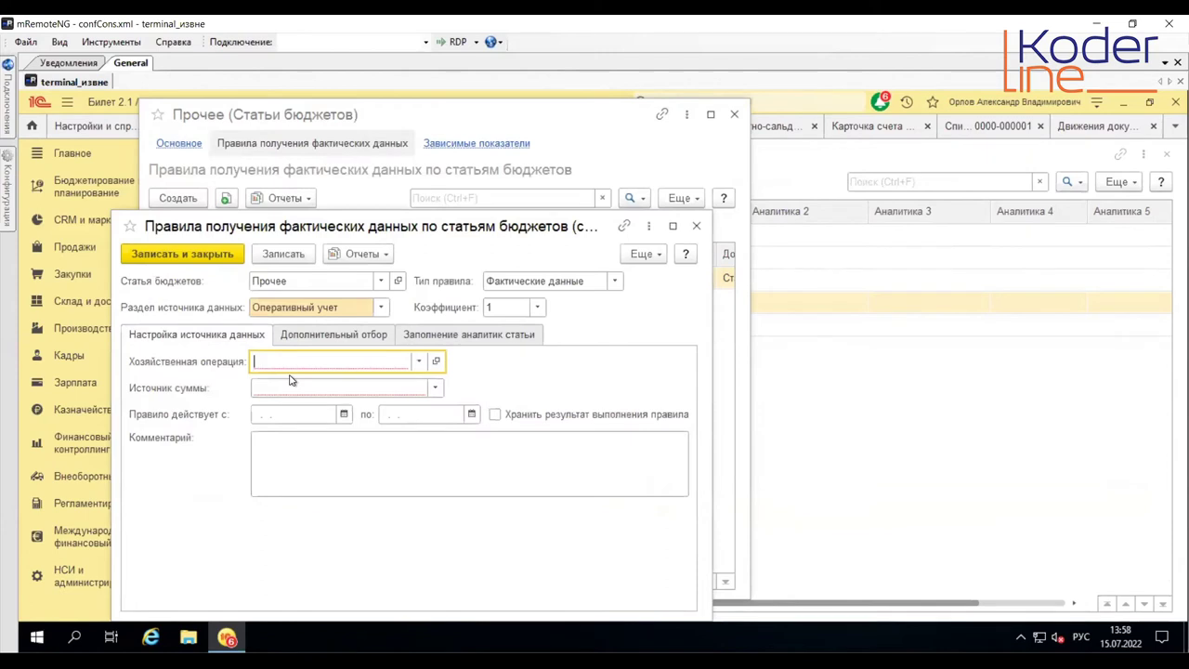
Step: Set the rule's business operation to Списание стоимости НМА and remove the blank condition from the additional filter
{"action": "type", "text": "Списание стоимости НМА"}
{"action": "left_click", "coordinate": [291, 383]}
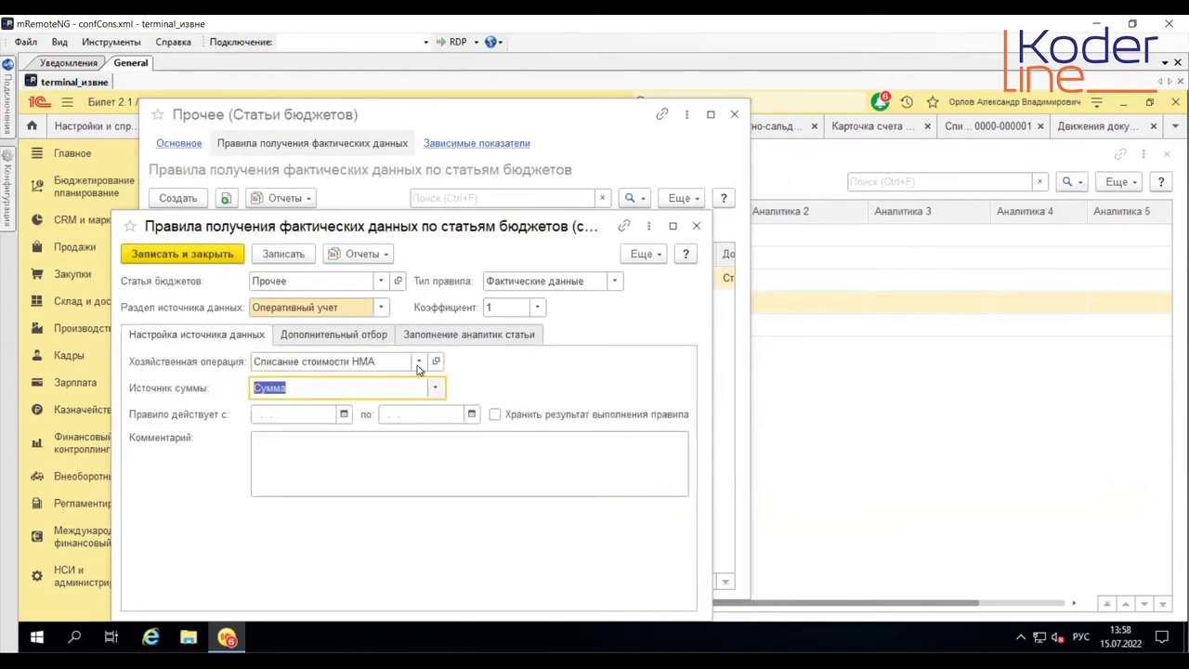
{"action": "left_click", "coordinate": [370, 340]}
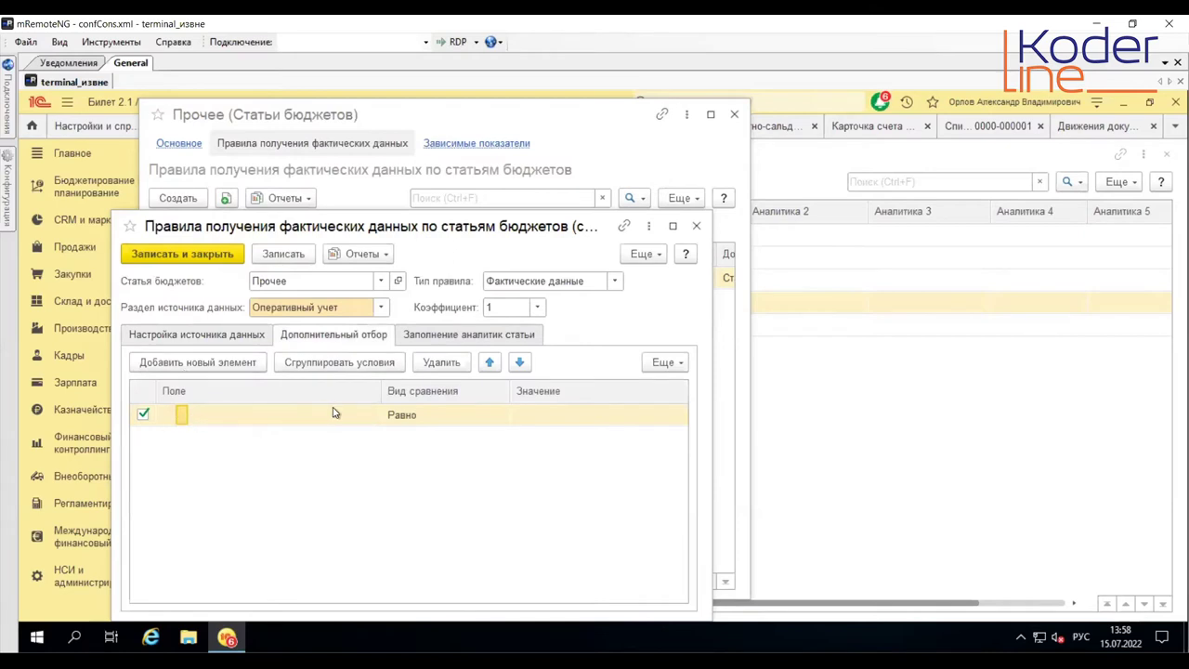
{"action": "left_click", "coordinate": [441, 363]}
Step: Add a condition to the additional filter with Статья (кор.) as its field
{"action": "left_click", "coordinate": [197, 362]}
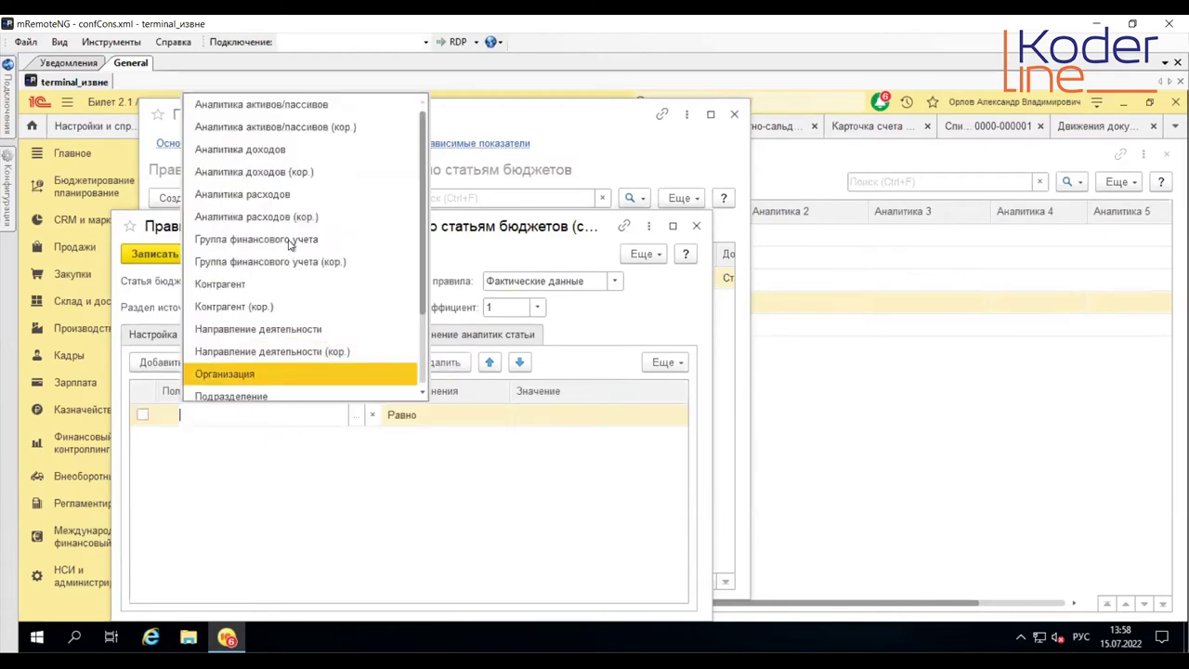
{"action": "scroll", "coordinate": [313, 288], "scroll_direction": "down", "scroll_amount": 2}
{"action": "left_click", "coordinate": [313, 372]}
{"action": "key", "text": "Escape"}
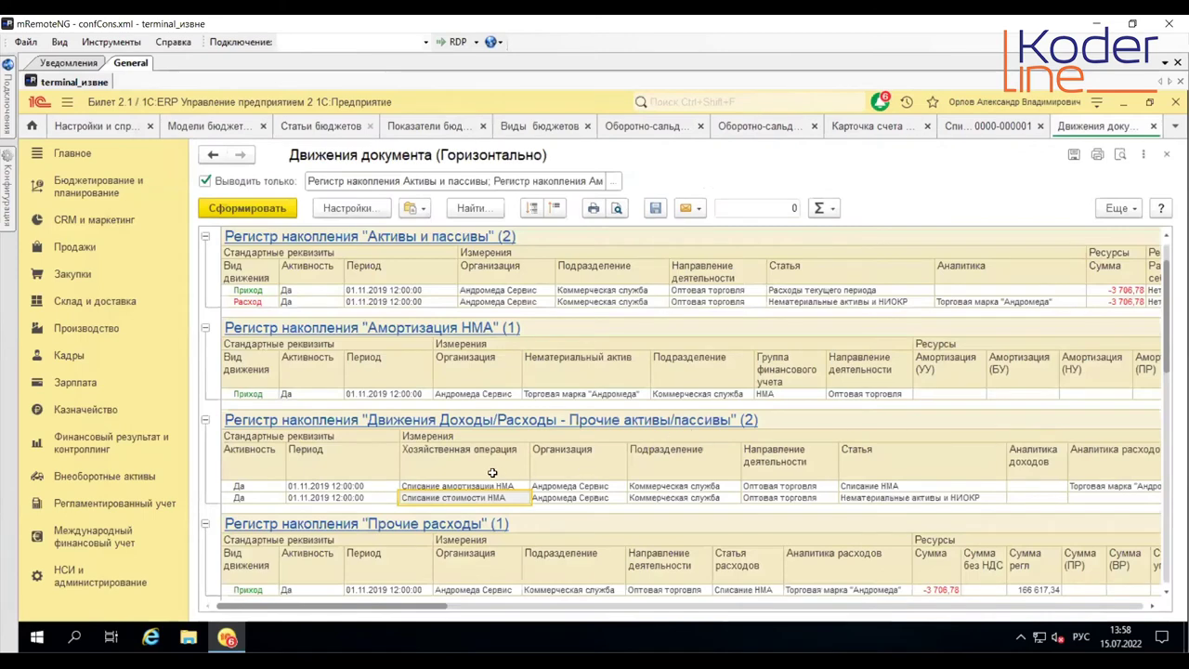
Step: Check the corresponding item of the Списание стоимости НМА row in the document movements report
{"action": "mouse_move", "coordinate": [415, 612]}
{"action": "left_mouse_down"}
{"action": "mouse_move", "coordinate": [467, 618]}
{"action": "mouse_move", "coordinate": [413, 621]}
{"action": "mouse_move", "coordinate": [432, 626]}
{"action": "left_mouse_up"}
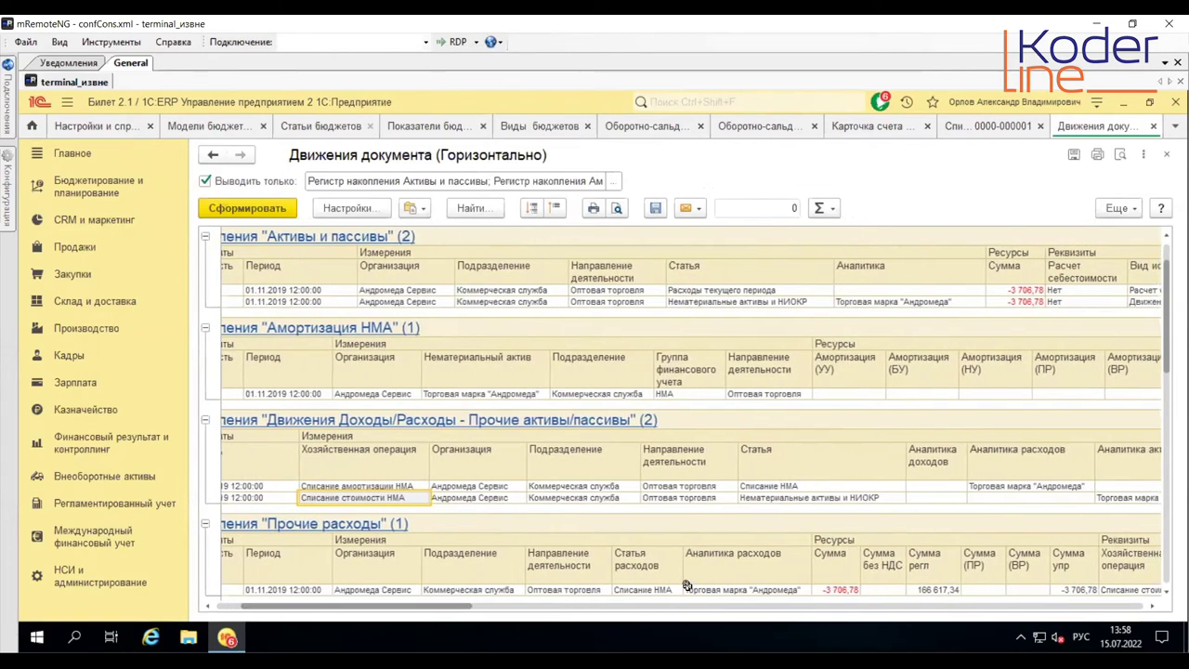
{"action": "left_click_drag", "start_coordinate": [457, 610], "coordinate": [639, 613]}
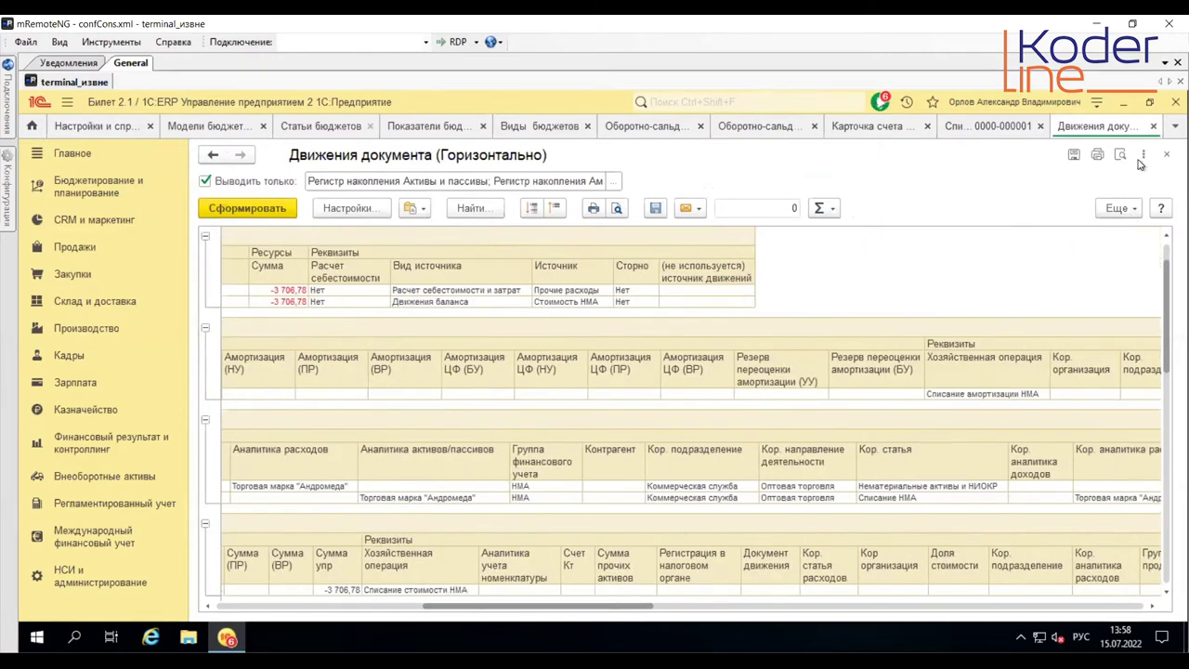
{"action": "left_click", "coordinate": [985, 127]}
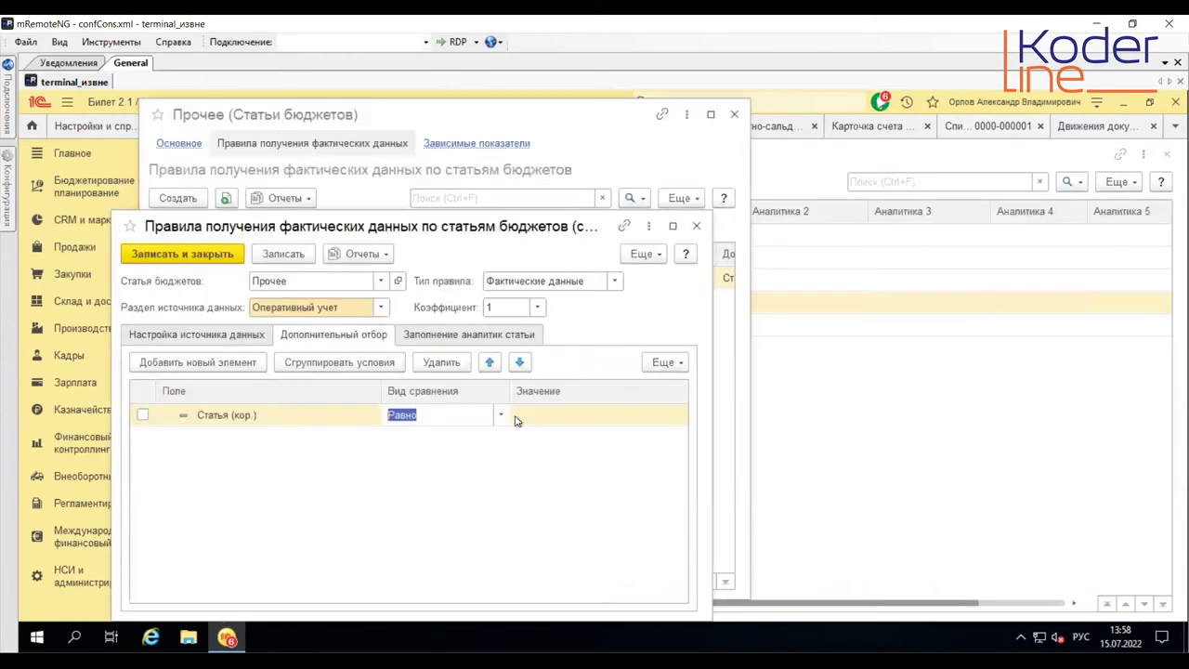
Step: Choose Статья расходов as the value type of the Статья (кор.) filter condition
{"action": "left_click", "coordinate": [576, 417]}
{"action": "left_click", "coordinate": [679, 424]}
{"action": "left_click", "coordinate": [411, 379]}
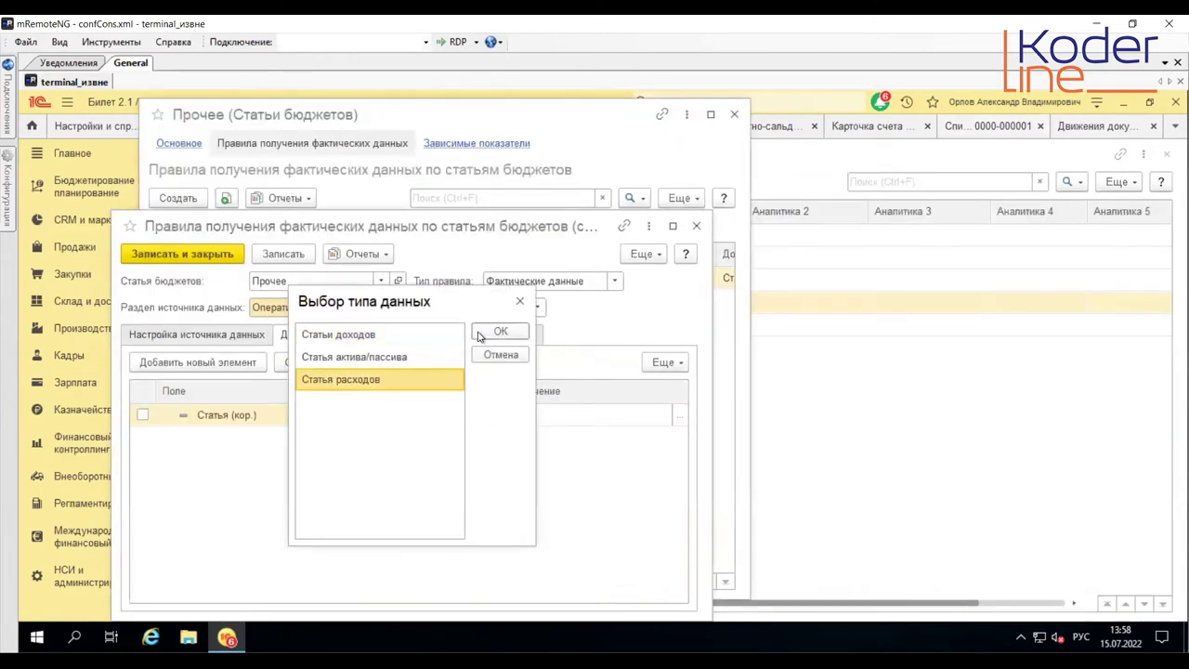
{"action": "left_click", "coordinate": [494, 330]}
Step: Search the expense items by name for "списани" and select Списание НМА as the filter value
{"action": "left_click", "coordinate": [390, 275]}
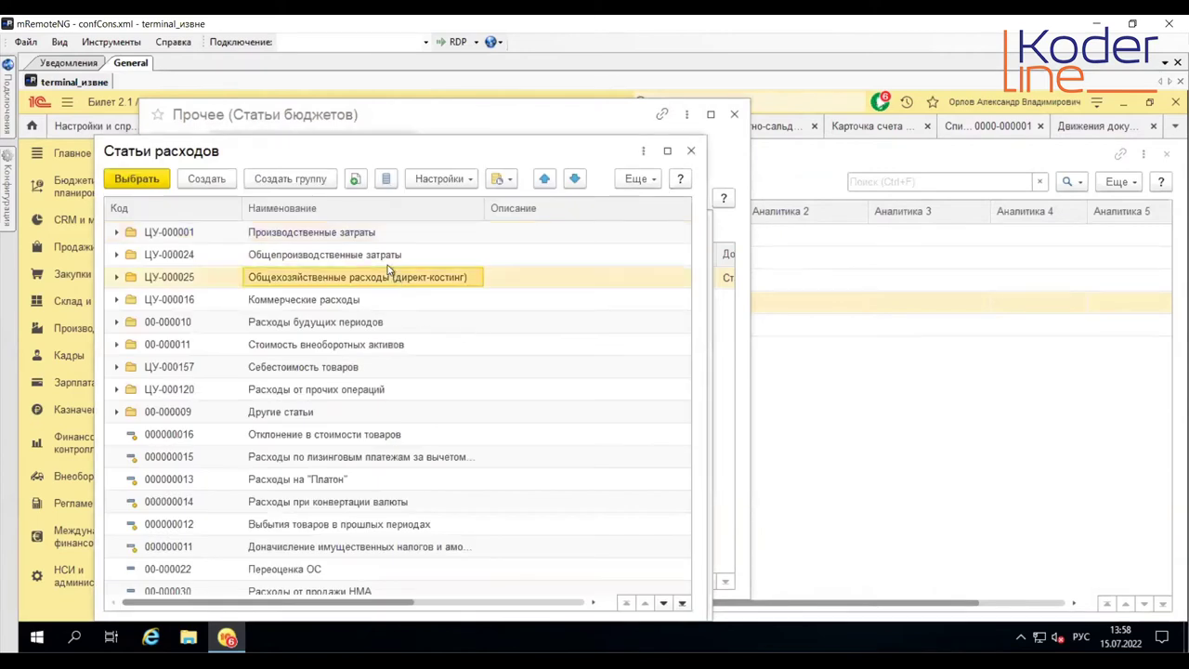
{"action": "key", "text": "ctrl+f"}
{"action": "type", "text": "списани"}
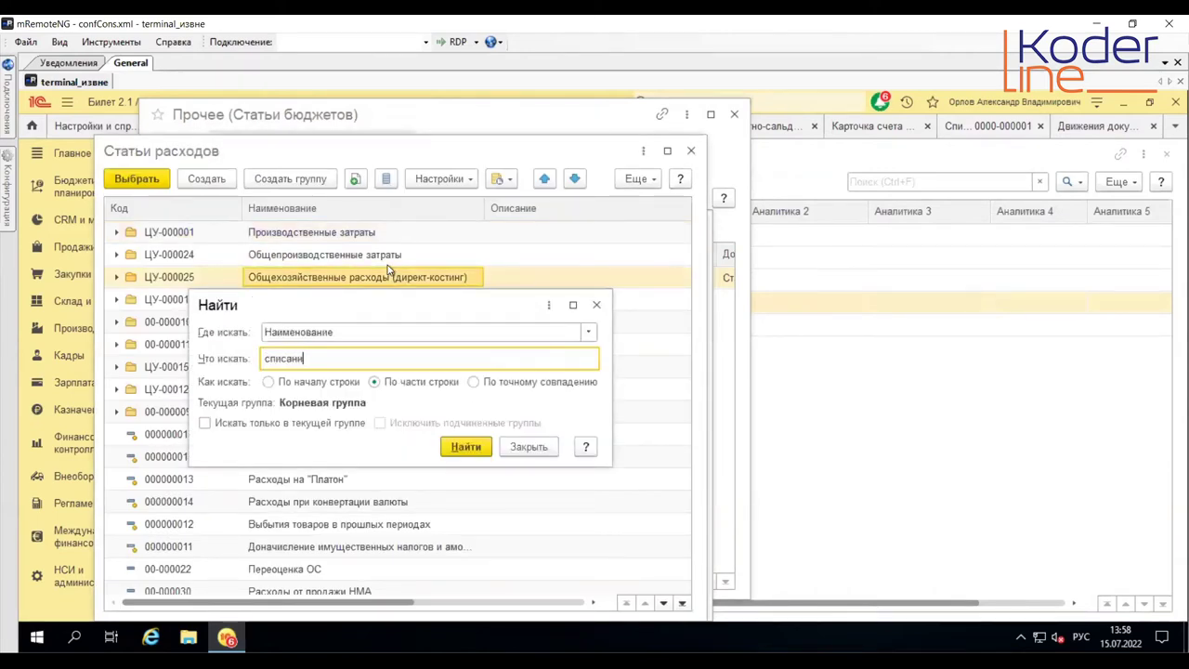
{"action": "key", "text": "Return"}
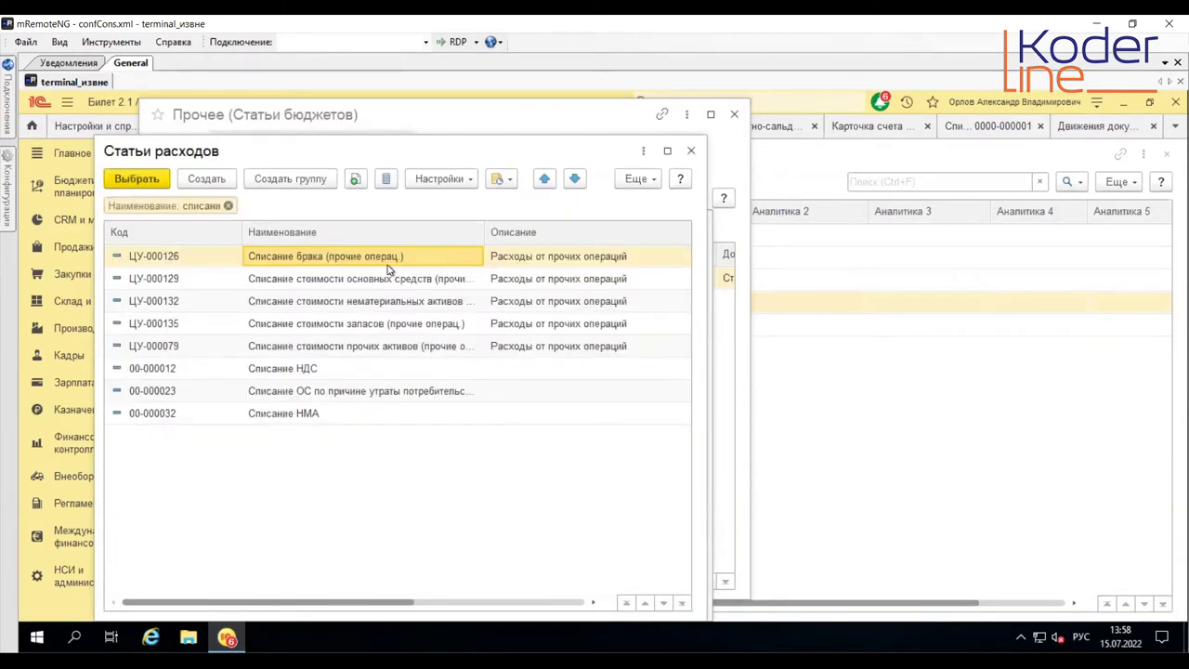
{"action": "left_click", "coordinate": [336, 417]}
{"action": "double_click", "coordinate": [336, 418]}
Step: Save the rule, generate the Результат работы правил по статье бюджетов report and check both rules' yearly totals
{"action": "left_click", "coordinate": [276, 257]}
{"action": "left_click", "coordinate": [360, 255]}
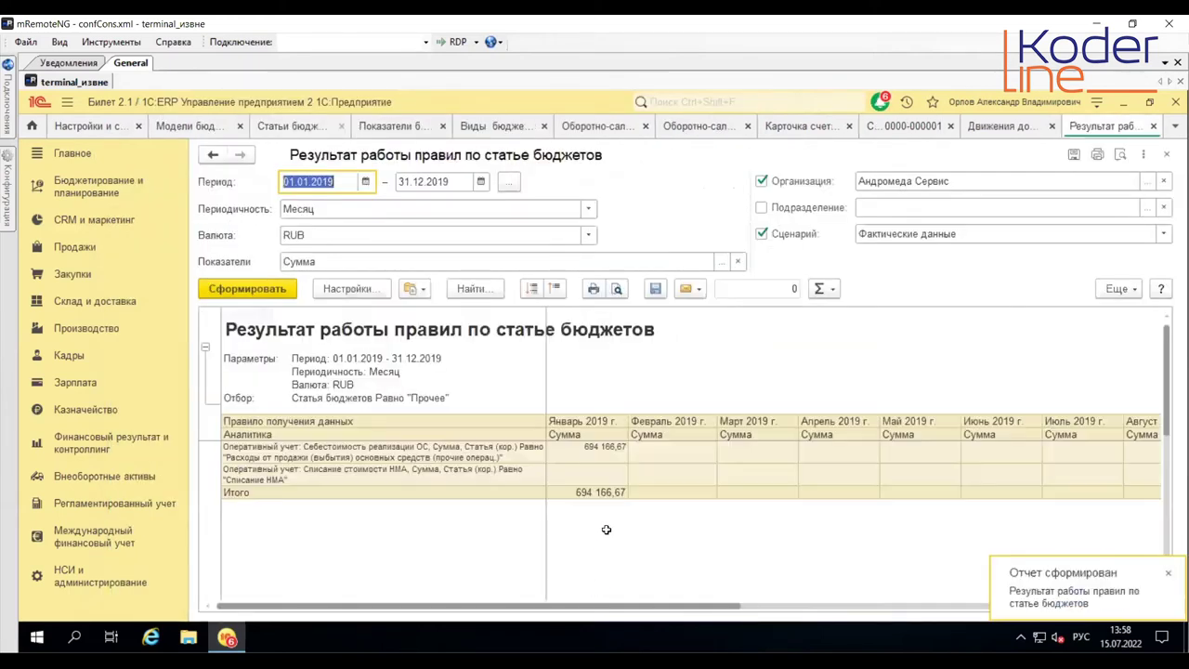
{"action": "left_click_drag", "start_coordinate": [569, 608], "coordinate": [966, 609]}
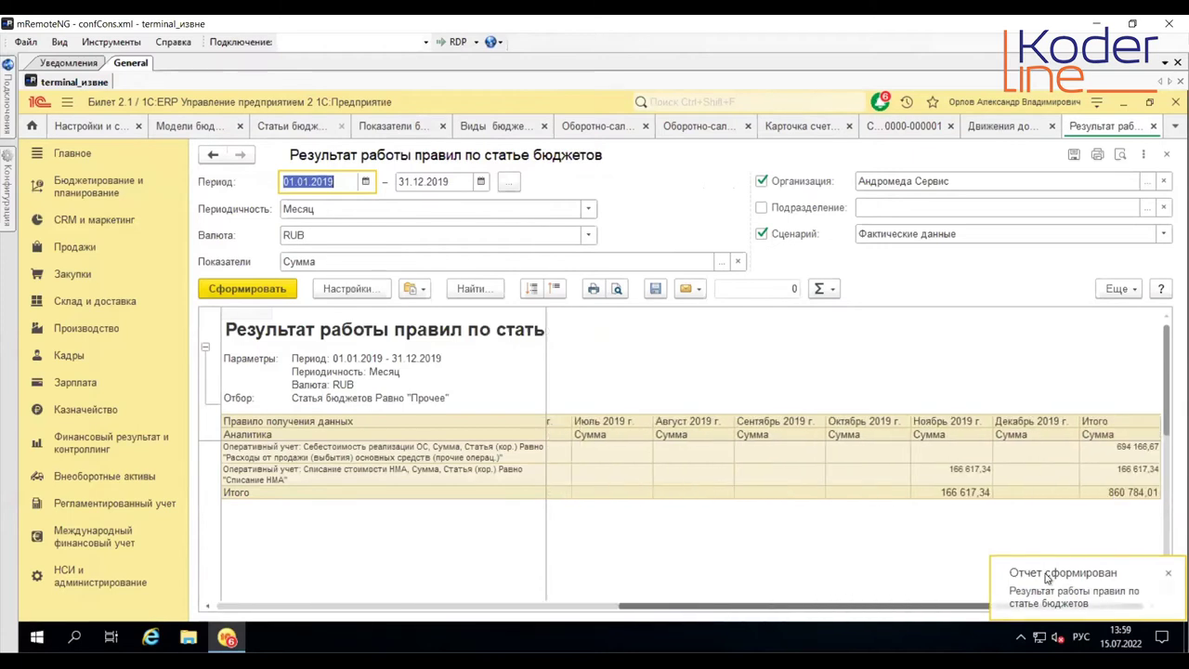
{"action": "left_click", "coordinate": [1150, 475]}
{"action": "left_click", "coordinate": [1148, 452]}
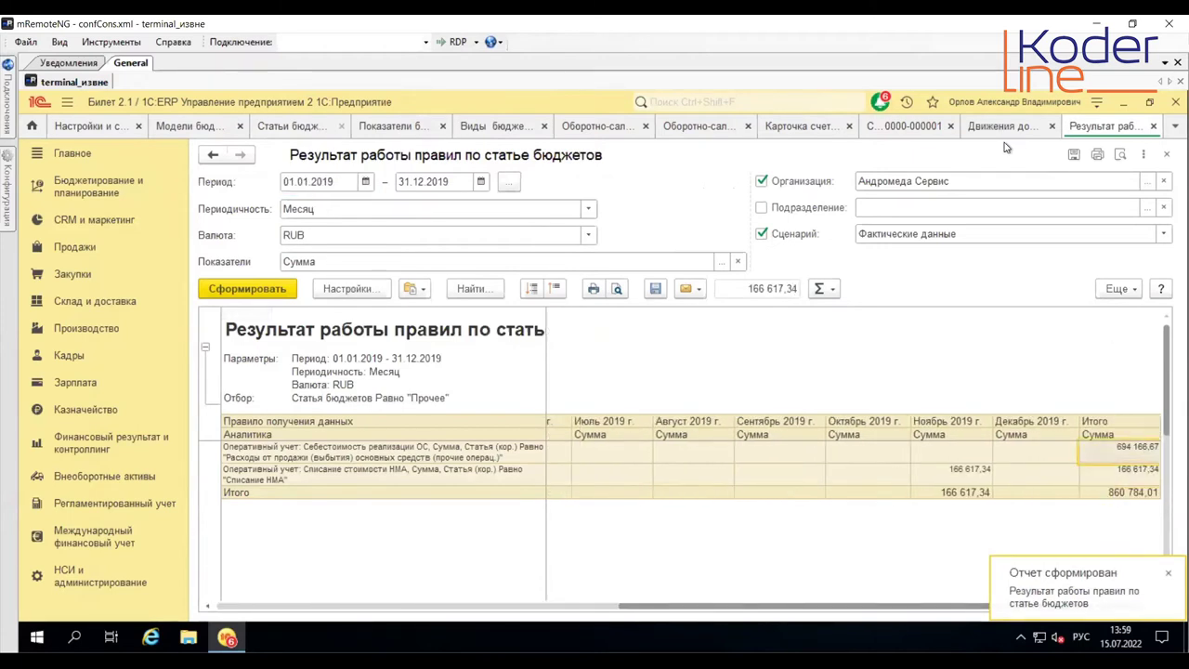
Step: From the account 91 balance sheet, open the 91.02 card for Списание ОС по причине утраты потребительских свойств and open its write-off document
{"action": "left_click", "coordinate": [713, 130]}
{"action": "left_click", "coordinate": [632, 527]}
{"action": "double_click", "coordinate": [609, 529]}
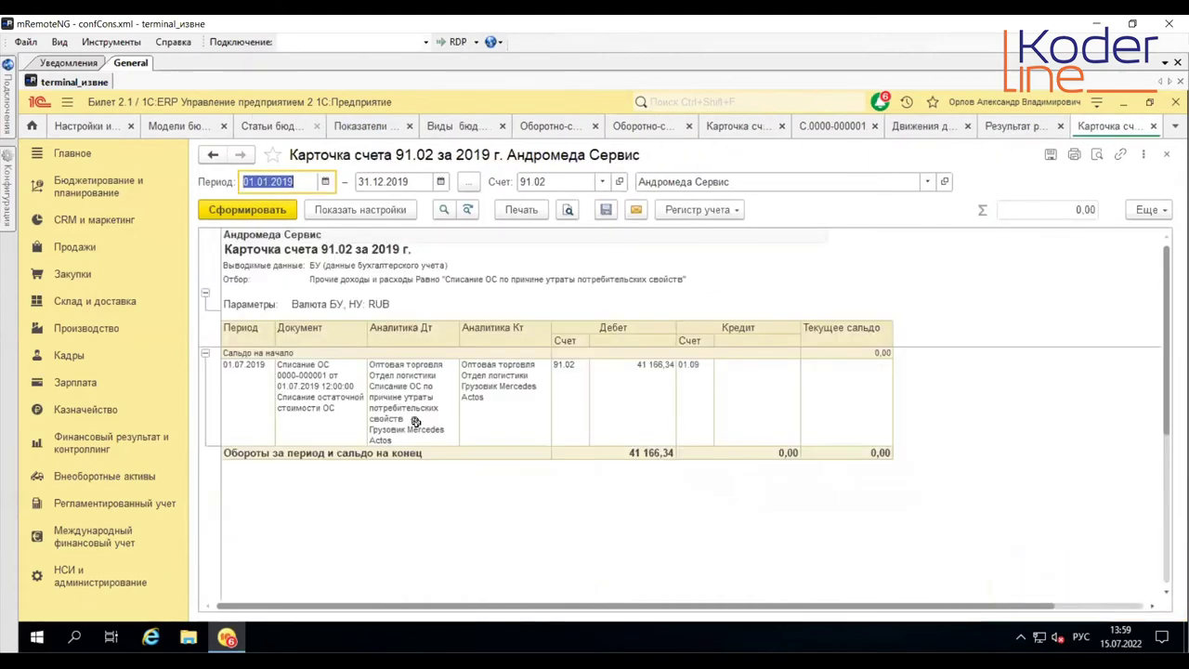
{"action": "left_click", "coordinate": [316, 385]}
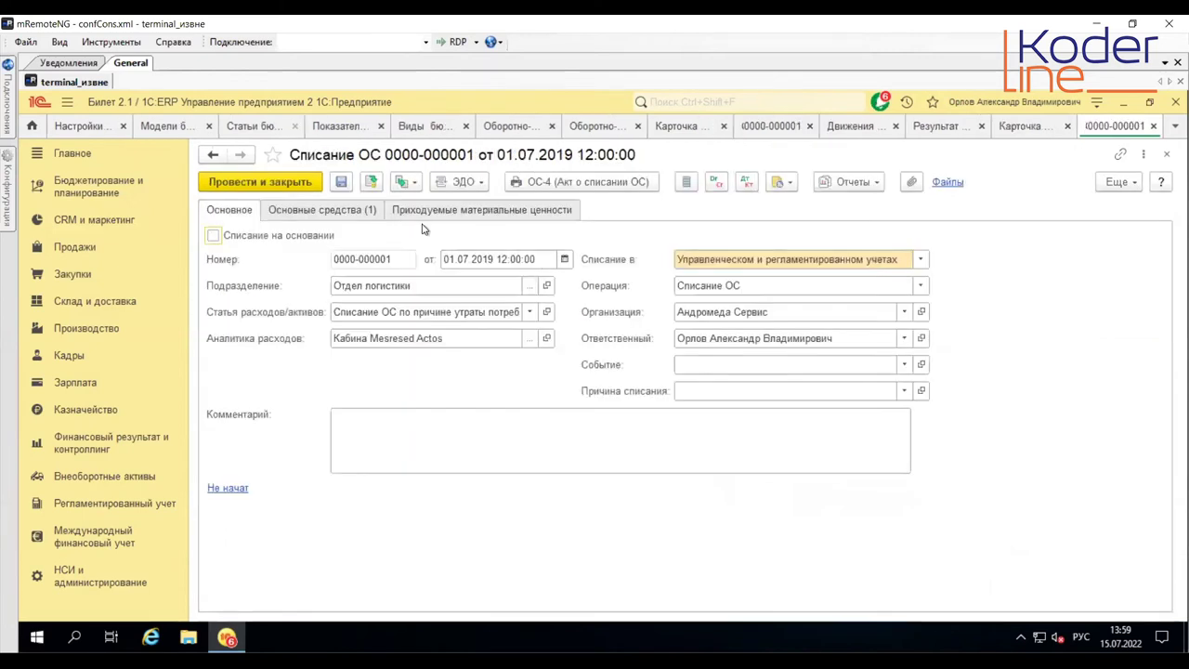
Step: Generate the Списание ОС document's movements report and copy the business operation Списание стоимости ОС
{"action": "left_click", "coordinate": [845, 182]}
{"action": "left_click", "coordinate": [850, 203]}
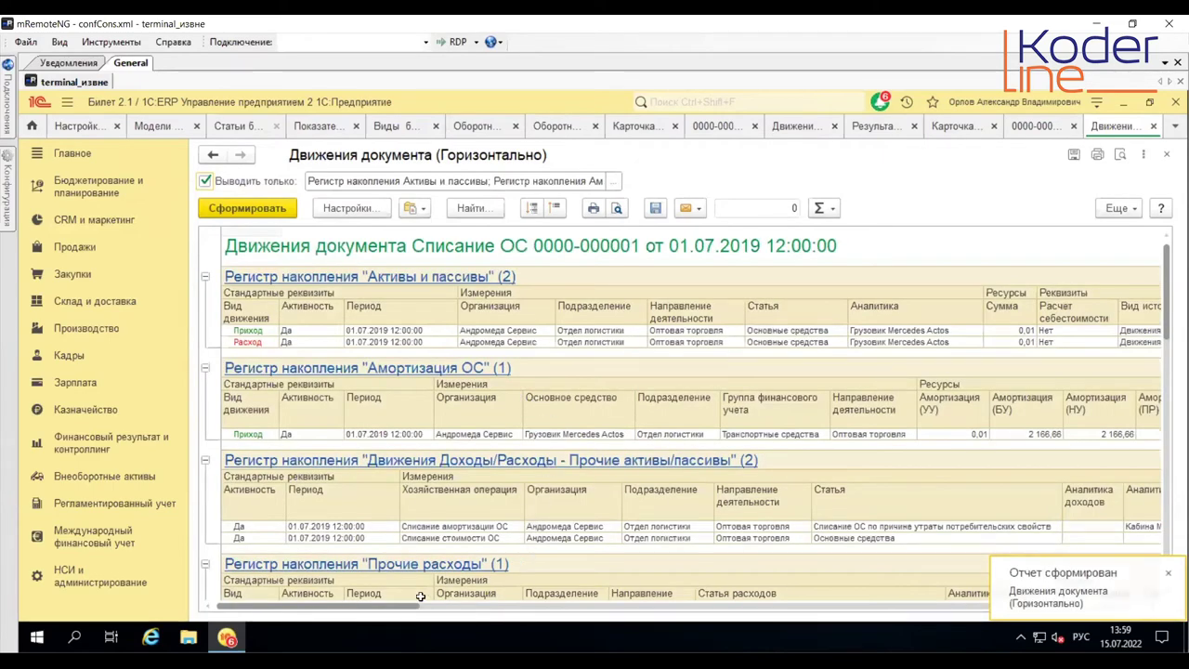
{"action": "left_click_drag", "start_coordinate": [357, 607], "coordinate": [299, 601]}
{"action": "left_click", "coordinate": [689, 537]}
{"action": "left_click", "coordinate": [415, 537]}
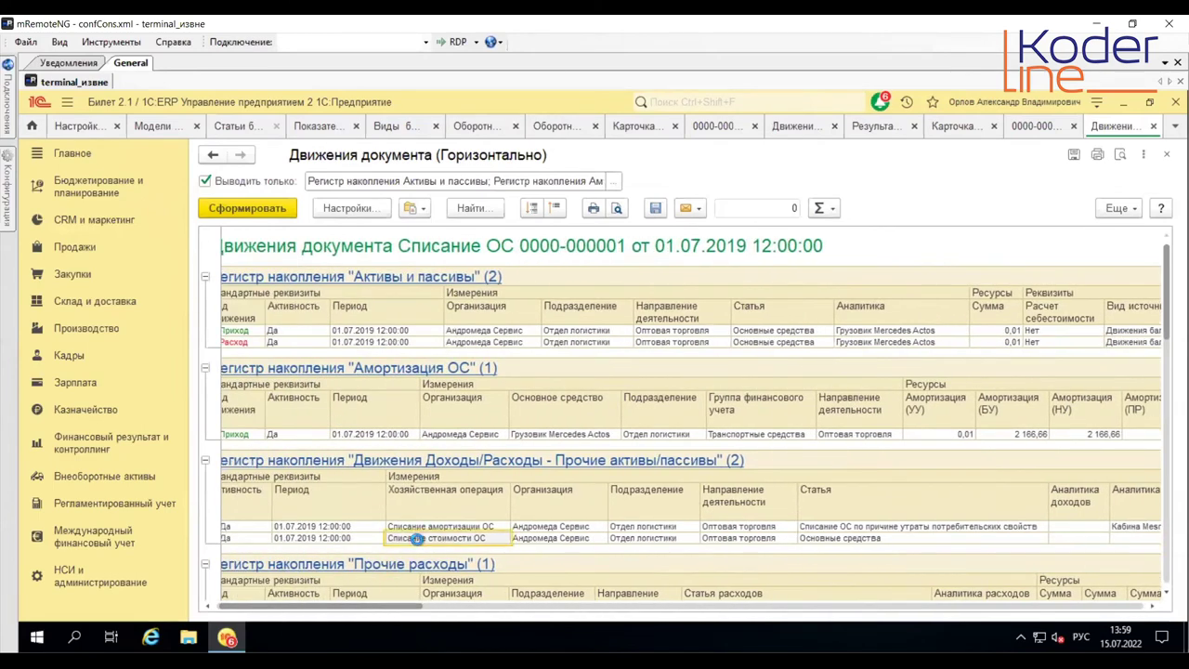
{"action": "right_click", "coordinate": [416, 538]}
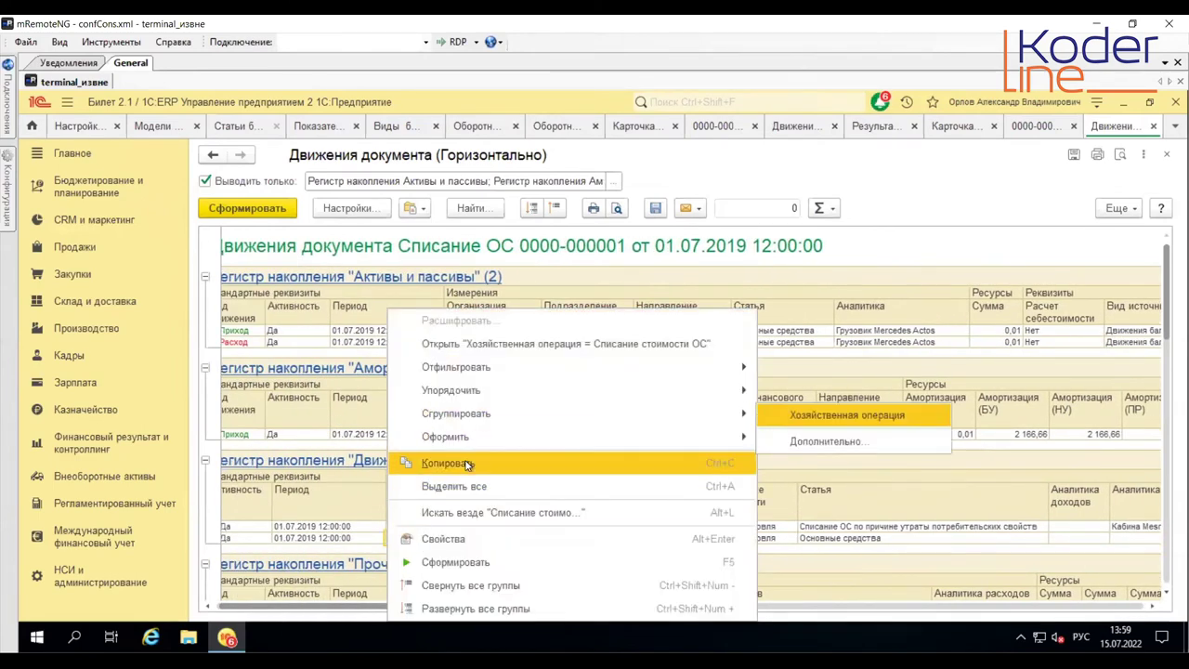
{"action": "left_click", "coordinate": [467, 464]}
Step: Save and close the Списание стоимости НМА rule, and create another Прочее rule with the source section Оперативный учет
{"action": "left_click", "coordinate": [239, 127]}
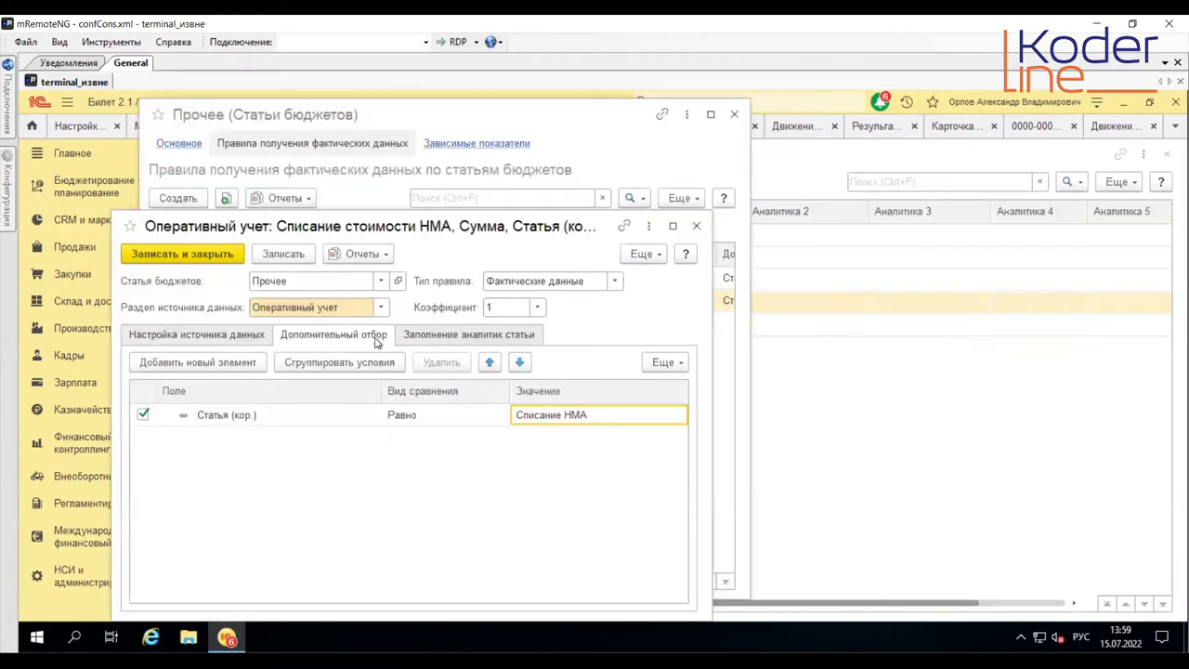
{"action": "left_click", "coordinate": [213, 257]}
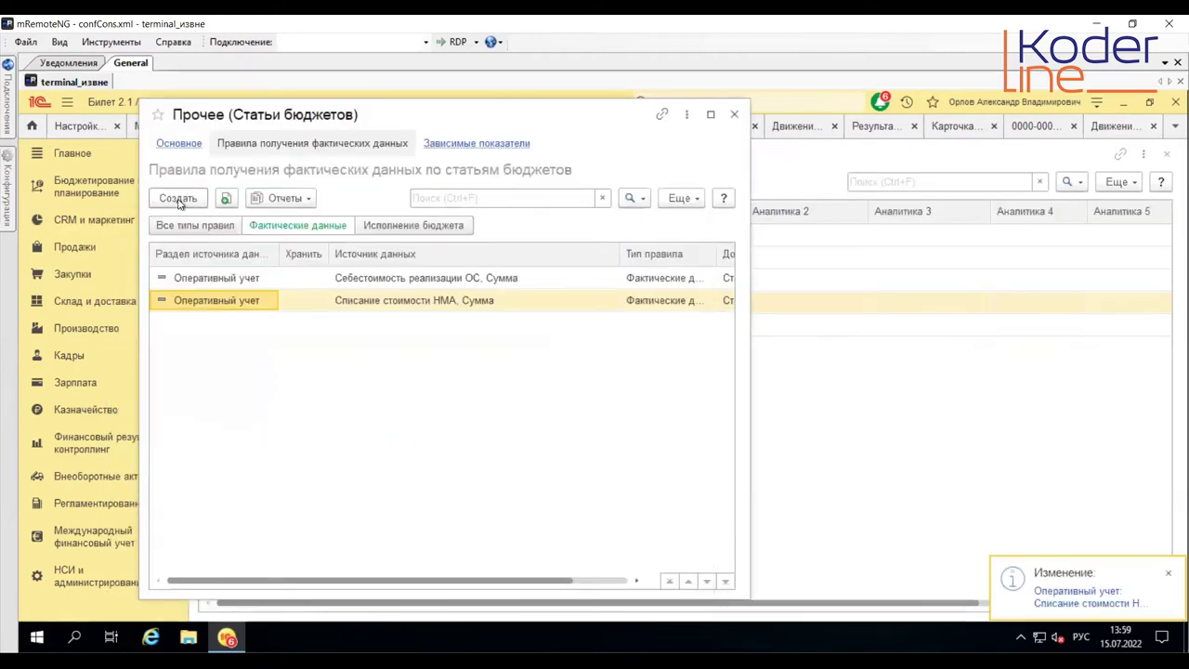
{"action": "left_click", "coordinate": [177, 198]}
{"action": "left_click", "coordinate": [318, 304]}
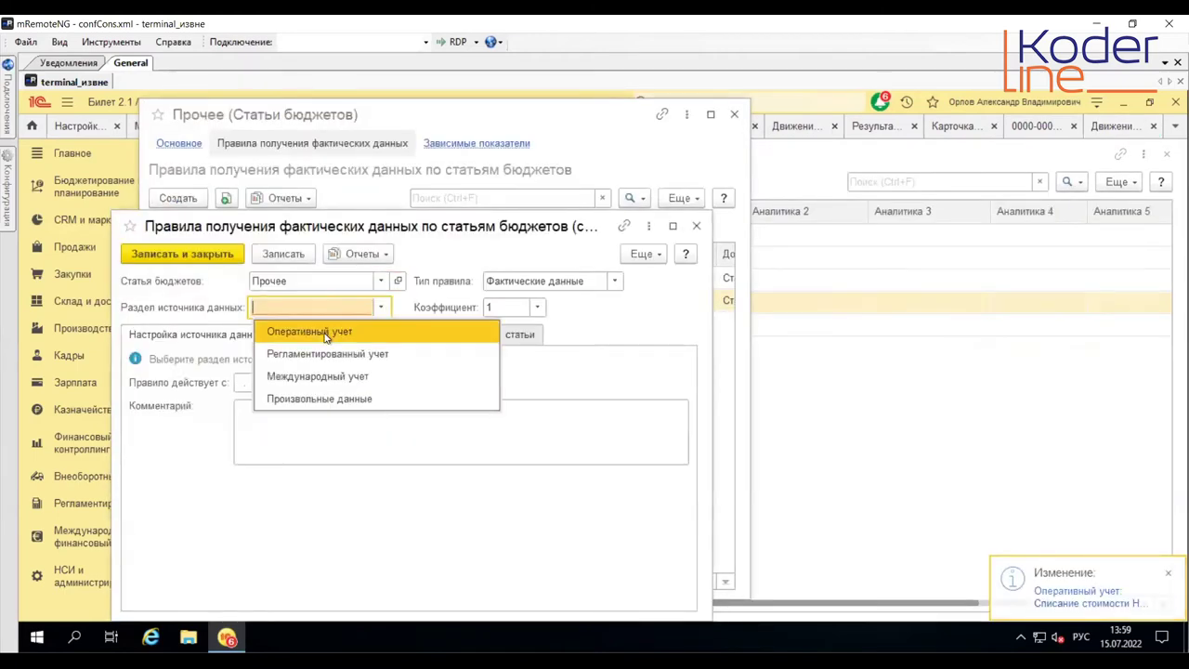
{"action": "left_click", "coordinate": [297, 329]}
Step: Set the new rule's business operation to Списание стоимости ОС and open its additional filter
{"action": "left_click", "coordinate": [306, 361]}
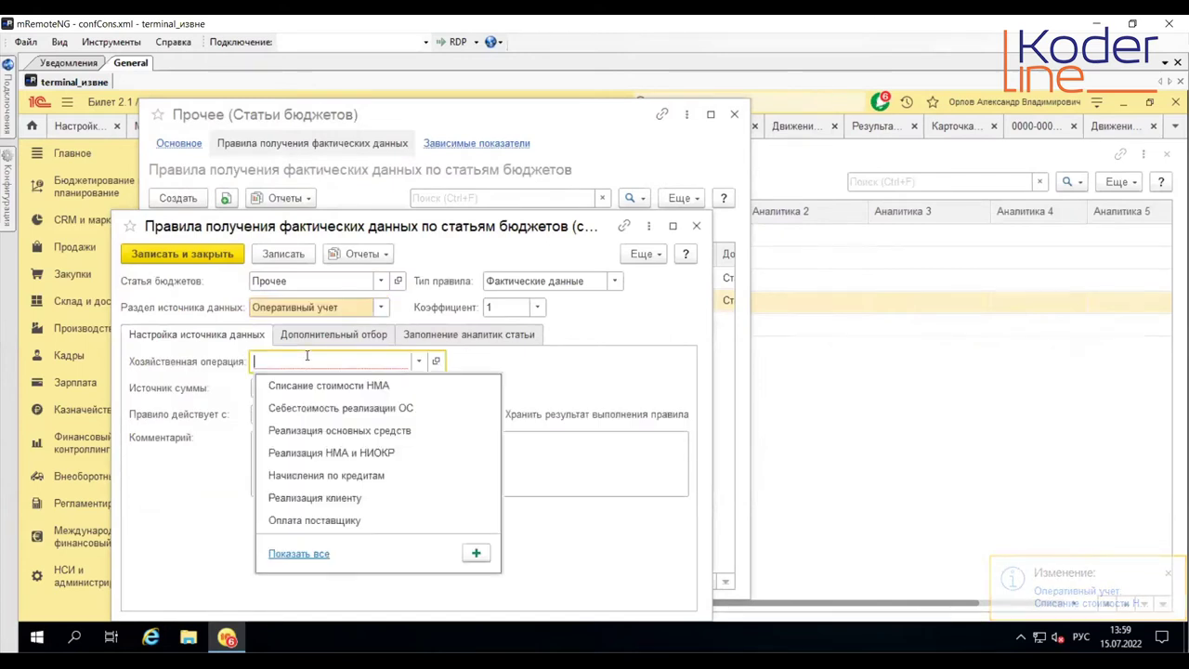
{"action": "type", "text": "Списание стоимости ОС"}
{"action": "key", "text": "Return"}
{"action": "left_click", "coordinate": [334, 335]}
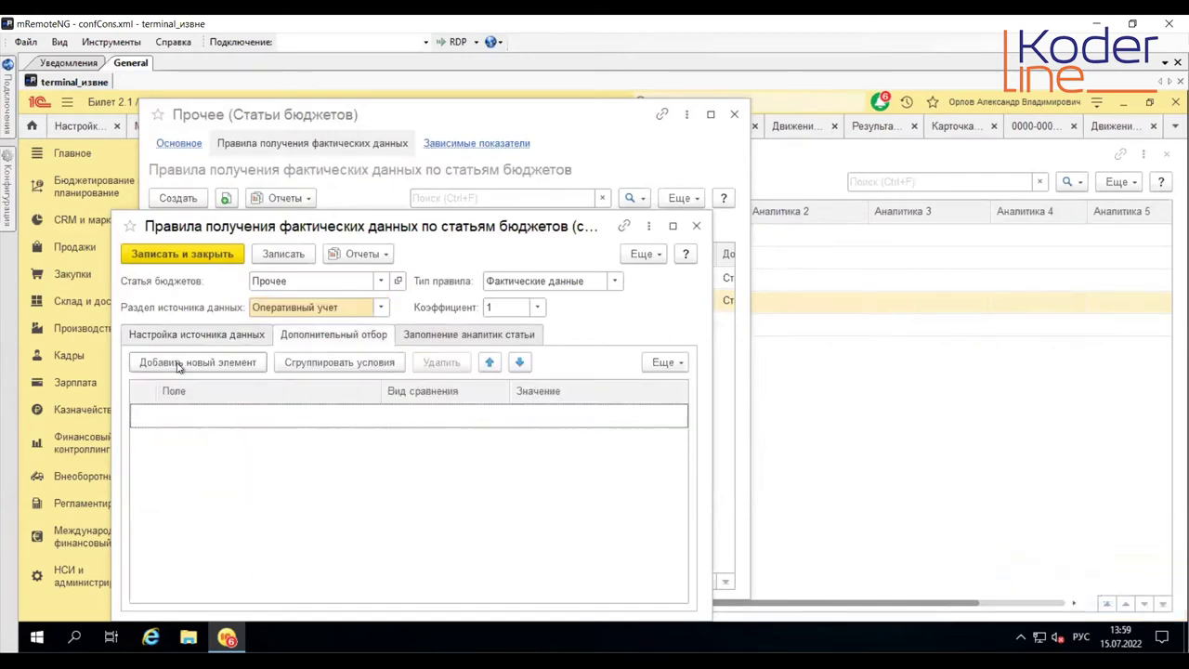
Step: Add an additional filter element on the field Статья (кор.) to the Списание стоимости ОС rule
{"action": "left_click", "coordinate": [177, 363]}
{"action": "scroll", "coordinate": [276, 330], "scroll_direction": "down", "scroll_amount": 2}
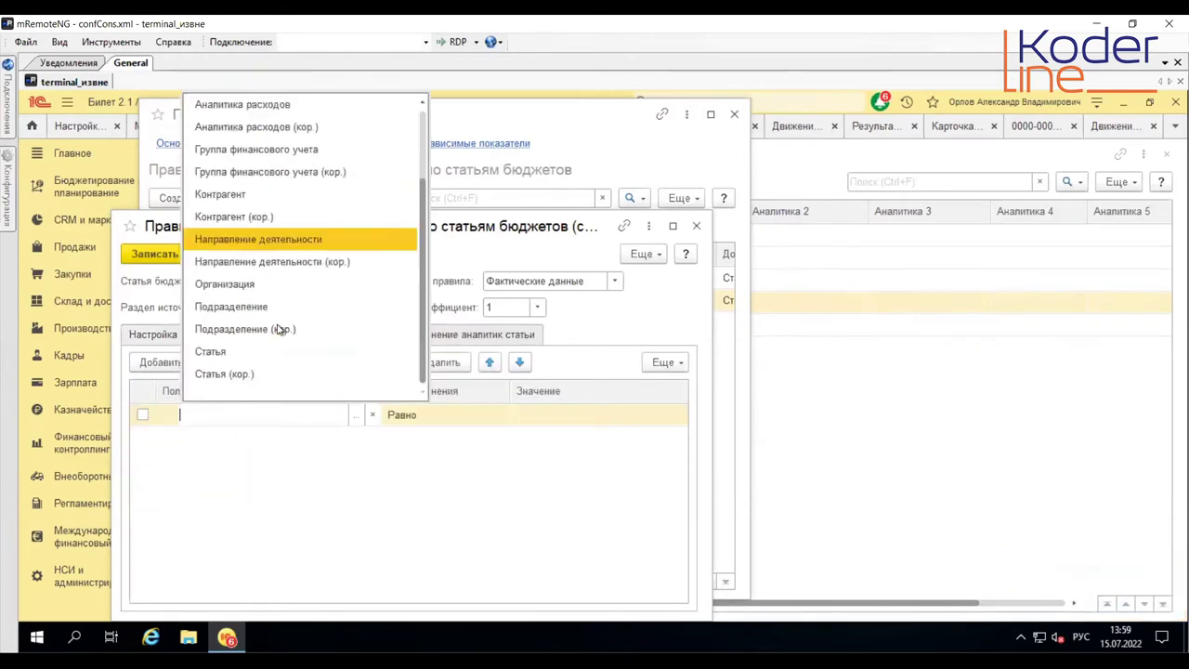
{"action": "left_click", "coordinate": [246, 374]}
{"action": "key", "text": "Escape"}
Step: In the Списание ОС movements report, copy the Кор. статья value of the Списание стоимости ОС record
{"action": "left_click", "coordinate": [1115, 125]}
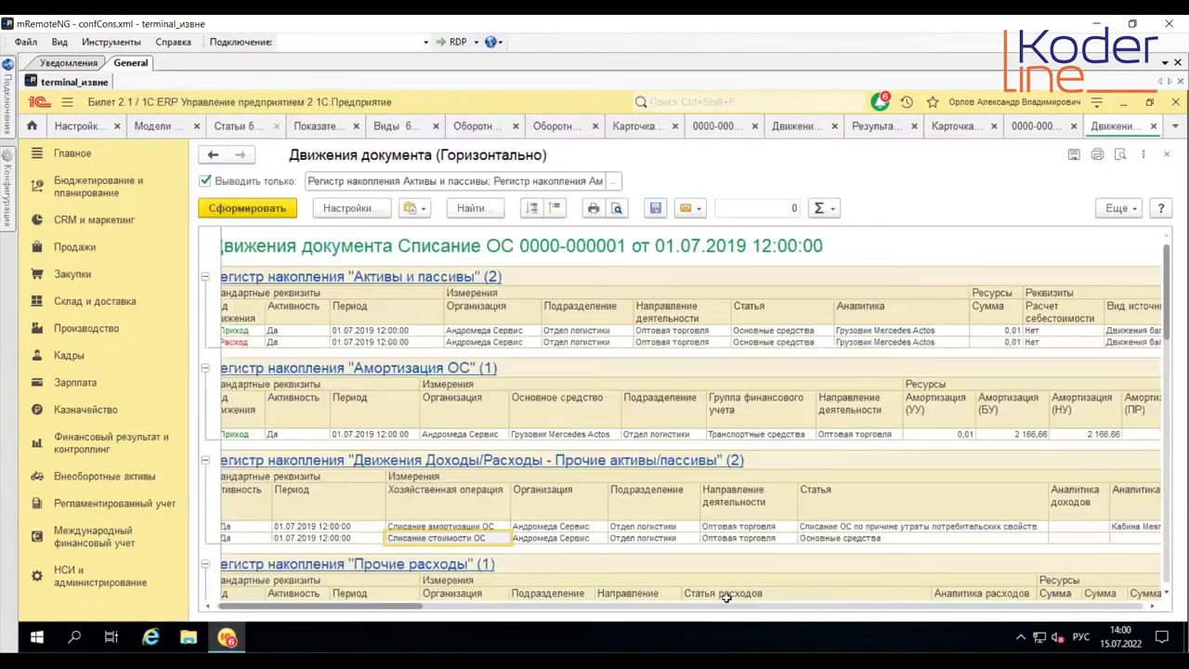
{"action": "left_click_drag", "start_coordinate": [419, 607], "coordinate": [644, 615]}
{"action": "left_click", "coordinate": [763, 538]}
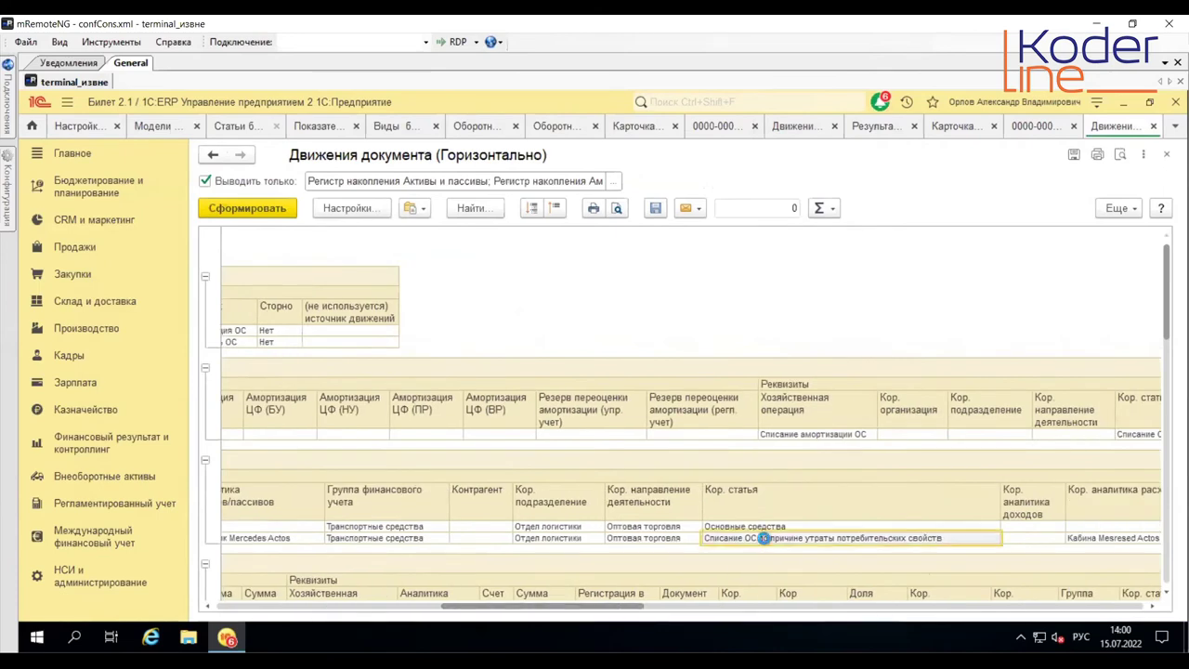
{"action": "right_click", "coordinate": [764, 541]}
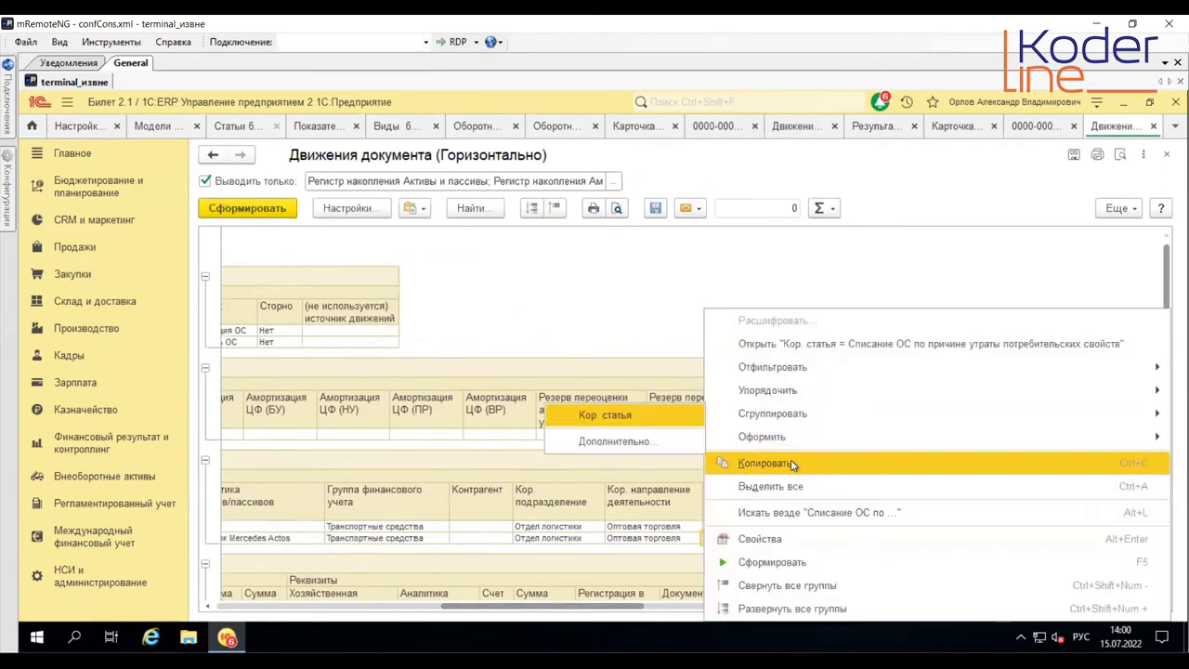
{"action": "left_click", "coordinate": [722, 459]}
Step: Set the Статья (кор.) filter value to the expense item Списание ОС по причине утраты потребительских свойств
{"action": "left_click", "coordinate": [237, 127]}
{"action": "left_click", "coordinate": [672, 414]}
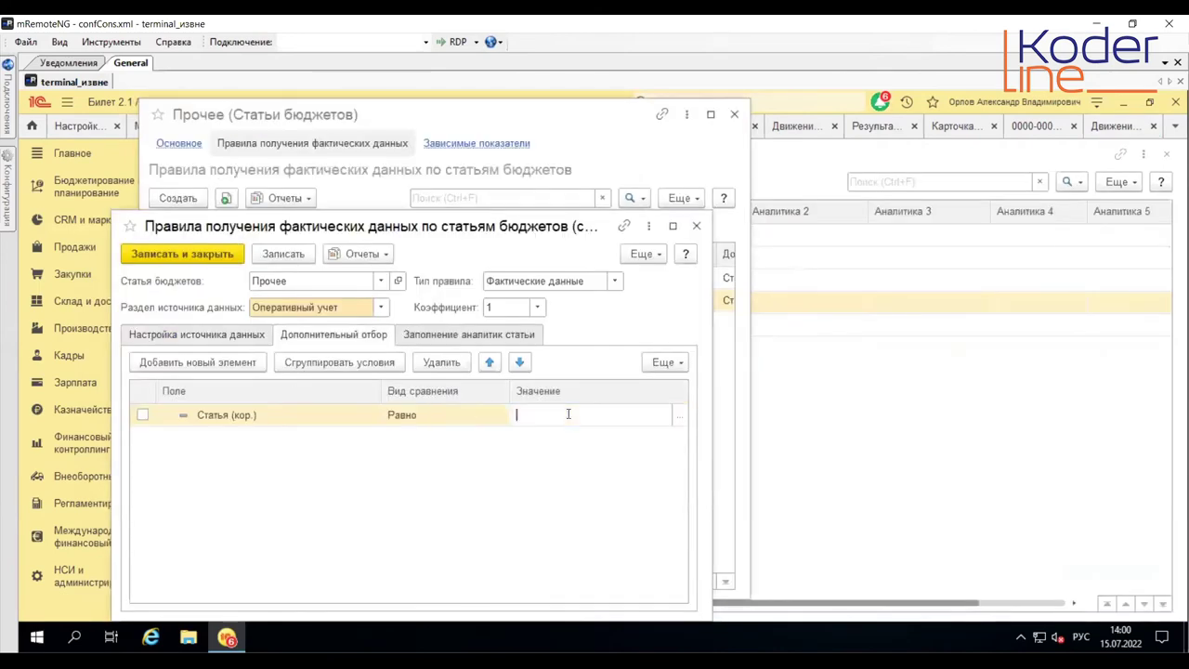
{"action": "left_click", "coordinate": [676, 418]}
{"action": "left_click", "coordinate": [358, 379]}
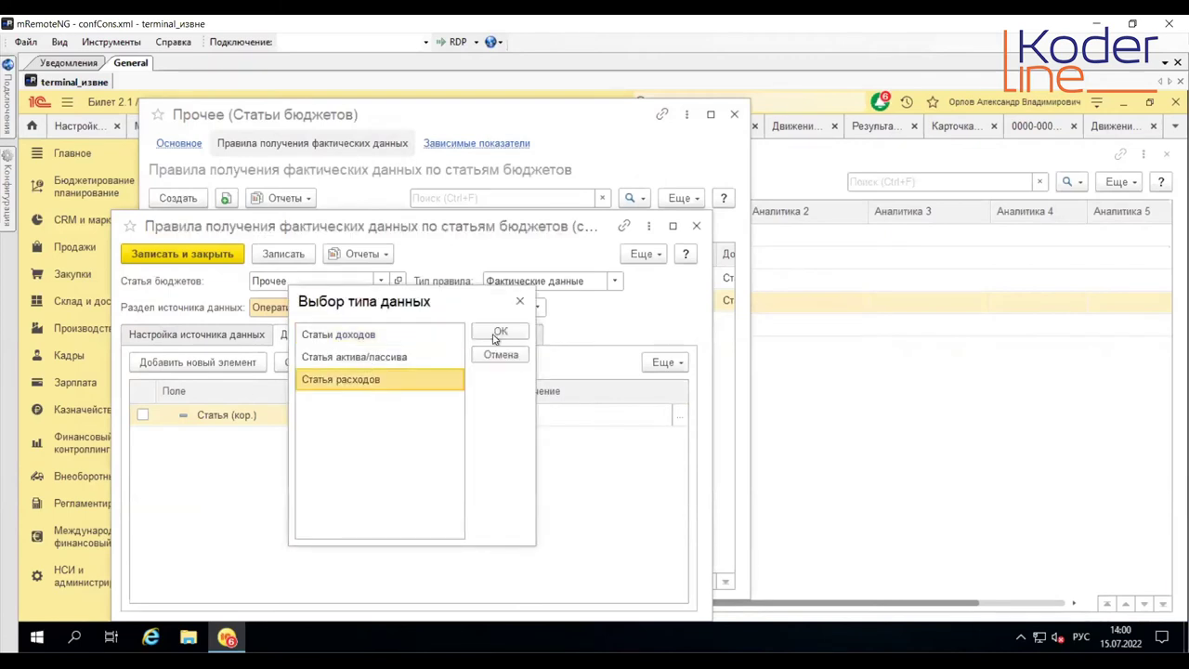
{"action": "left_click", "coordinate": [490, 334]}
{"action": "left_click", "coordinate": [392, 306]}
{"action": "key", "text": "ctrl+f"}
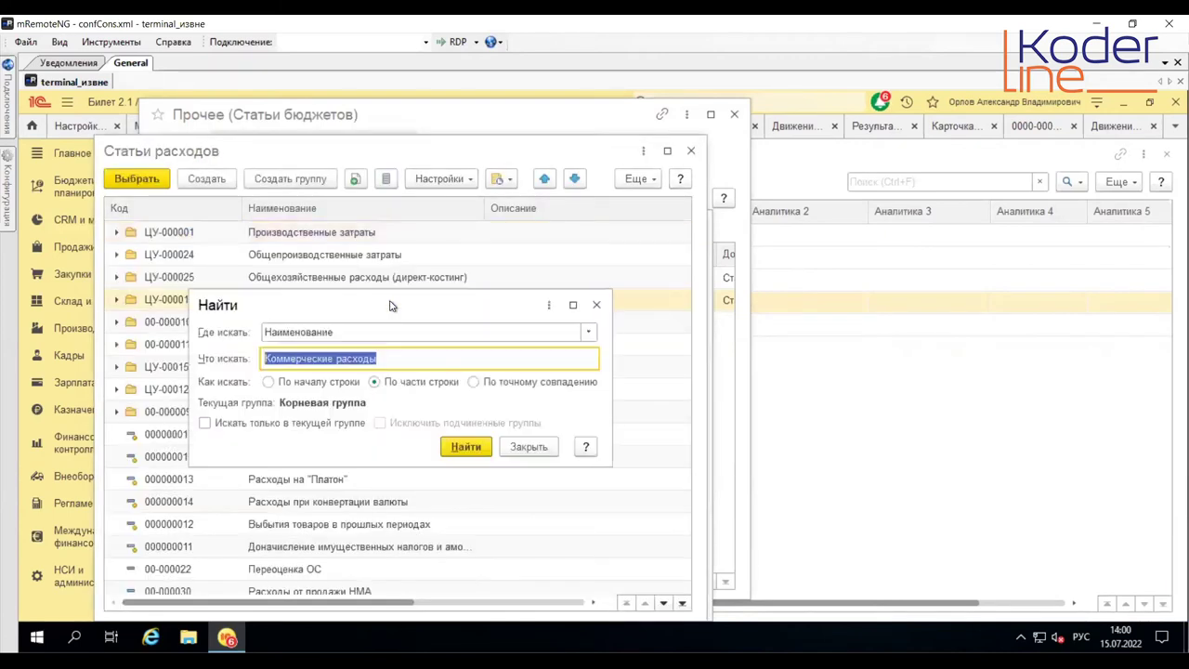
{"action": "type", "text": "Списание ОС по причине утраты потребительских свойств"}
{"action": "key", "text": "Return"}
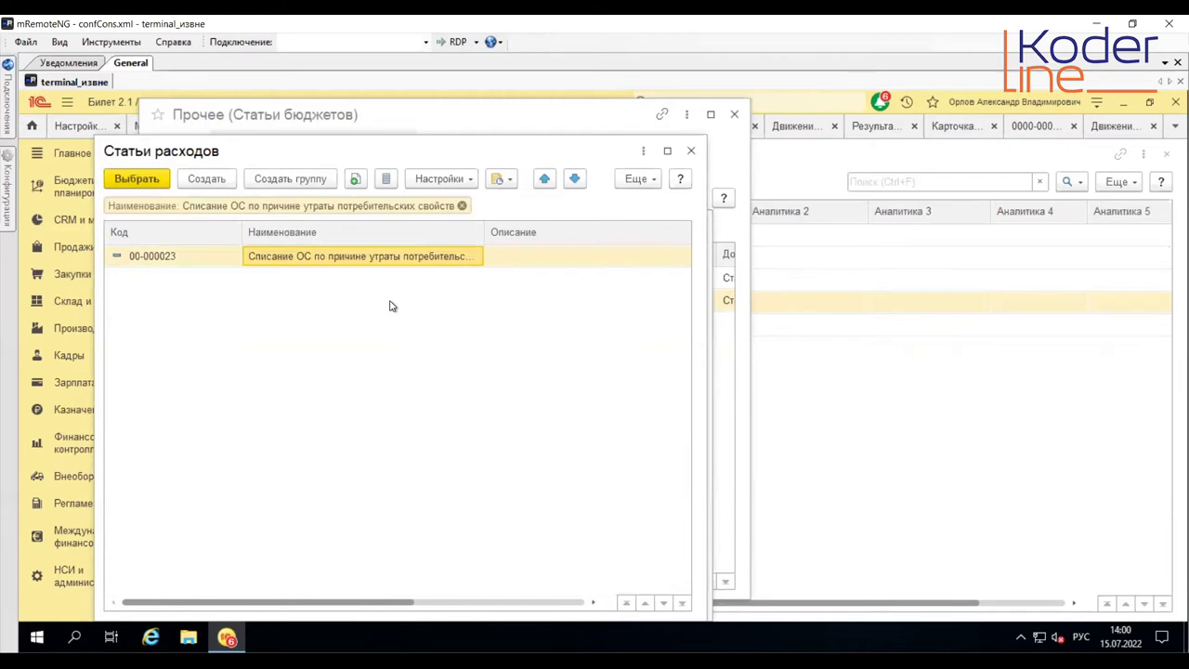
{"action": "double_click", "coordinate": [348, 257]}
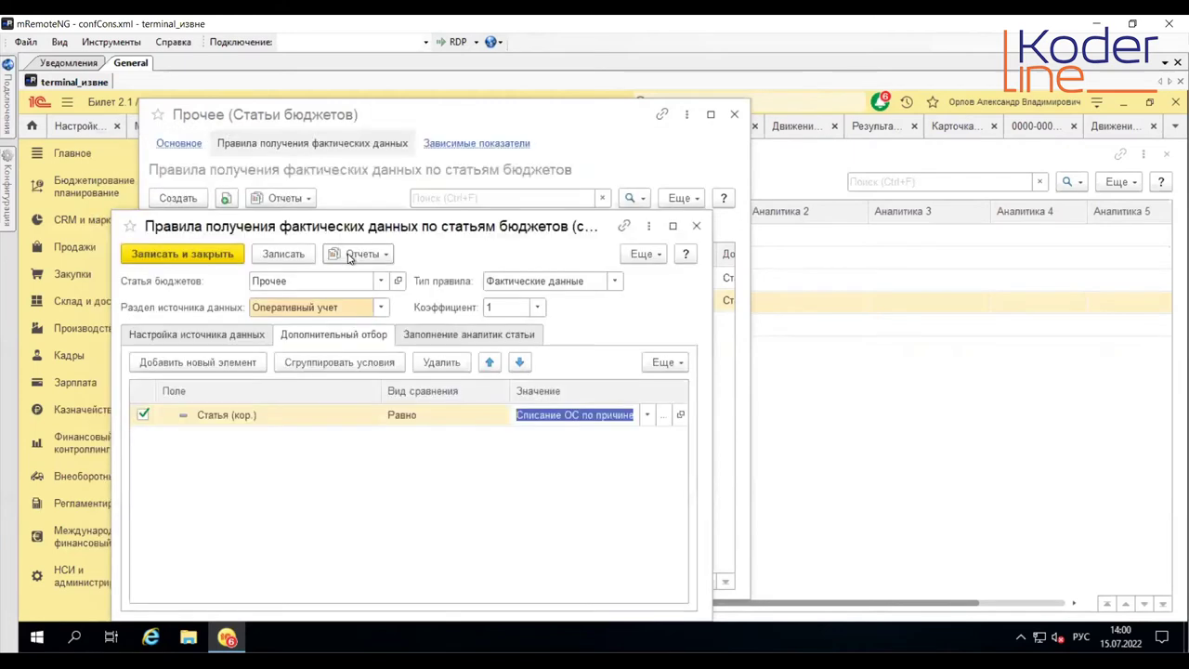
Step: Save and close the rule, generate the rule results report for Прочее, and check the new rule's total
{"action": "left_click", "coordinate": [212, 255]}
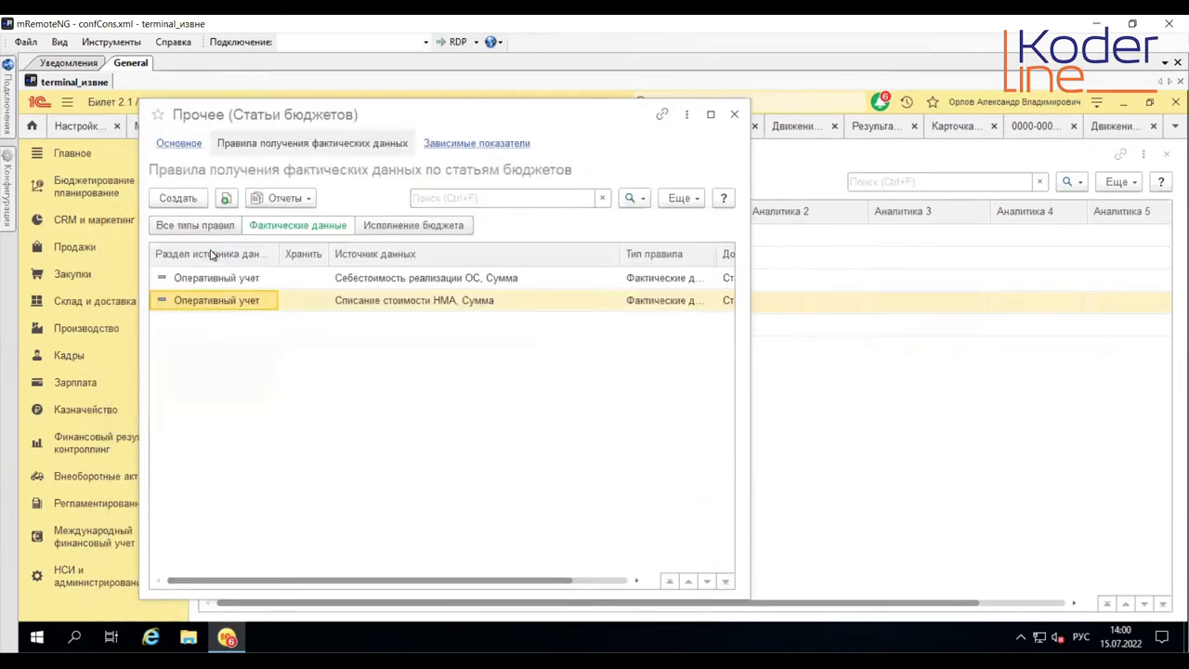
{"action": "left_click", "coordinate": [284, 198]}
{"action": "left_click", "coordinate": [340, 224]}
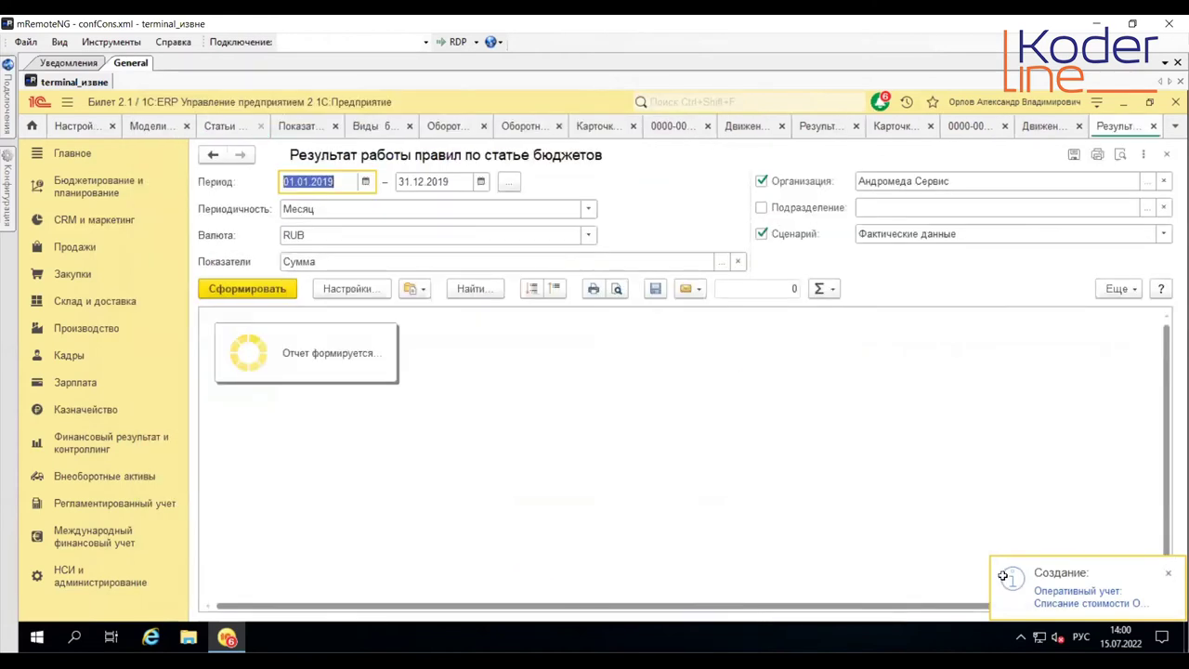
{"action": "left_click_drag", "start_coordinate": [548, 609], "coordinate": [1149, 508]}
{"action": "left_click", "coordinate": [1147, 497]}
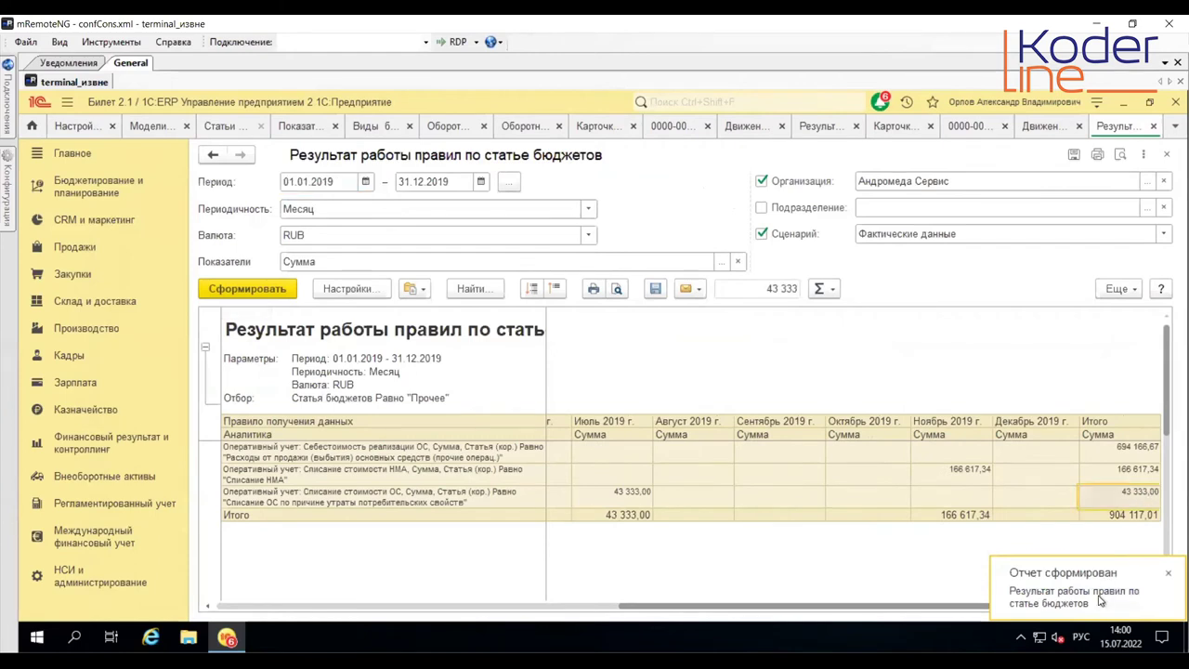
Step: Check the amounts excluding VAT of the other assets and liabilities records in the Списание ОС movements report
{"action": "left_click", "coordinate": [1093, 131]}
{"action": "left_click_drag", "start_coordinate": [571, 613], "coordinate": [741, 613]}
{"action": "left_click", "coordinate": [808, 526]}
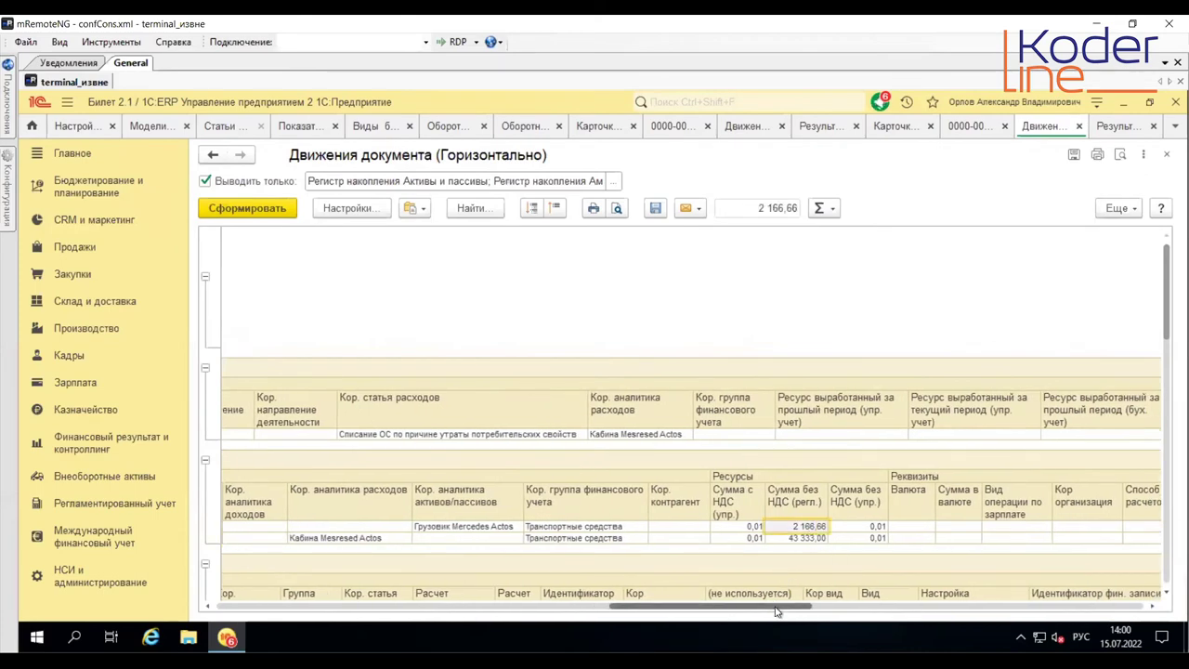
Step: Copy the business operation Списание амортизации ОС from the Списание ОС movements report
{"action": "left_click", "coordinate": [483, 609]}
{"action": "left_click", "coordinate": [500, 526]}
{"action": "right_click", "coordinate": [500, 526]}
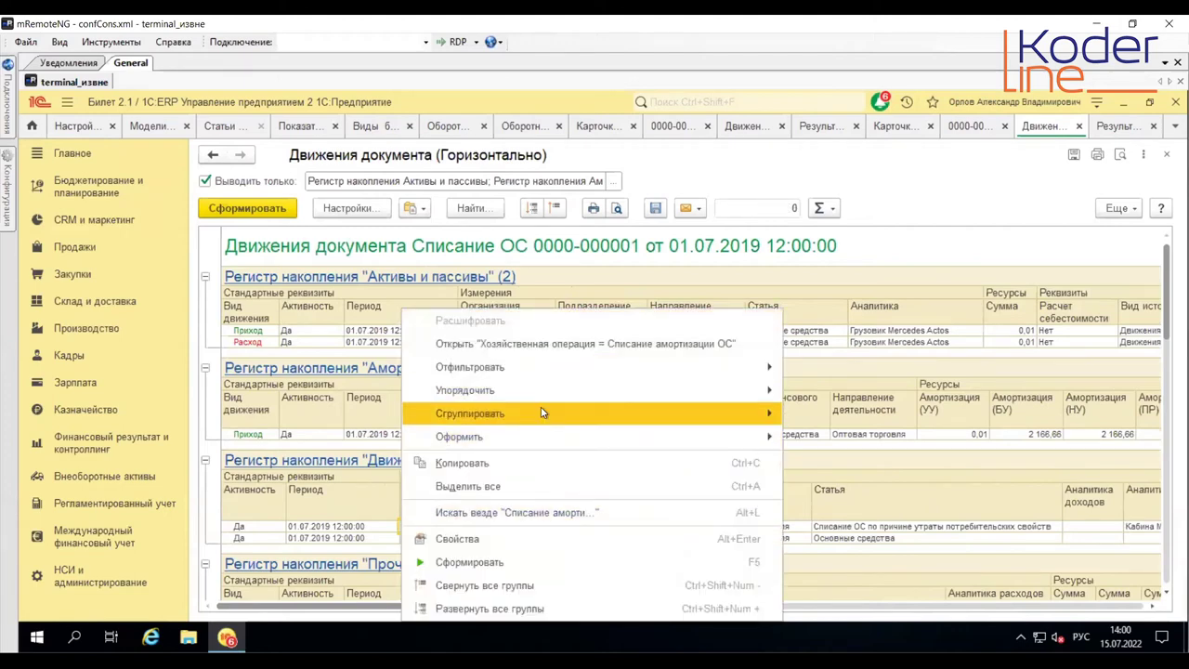
{"action": "mouse_move", "coordinate": [530, 441]}
{"action": "left_click", "coordinate": [534, 467]}
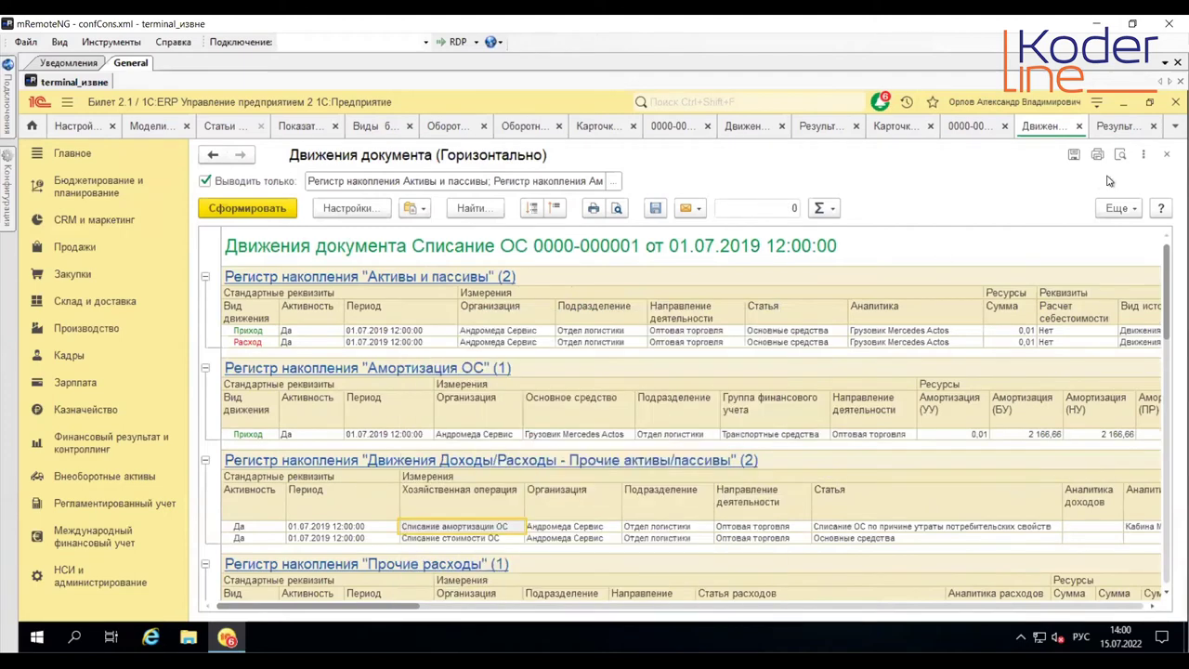
Step: Check the saved Списание стоимости ОС rule, and create another Прочее rule with source section Оперативный учет and coefficient -1
{"action": "left_click", "coordinate": [209, 127]}
{"action": "double_click", "coordinate": [365, 332]}
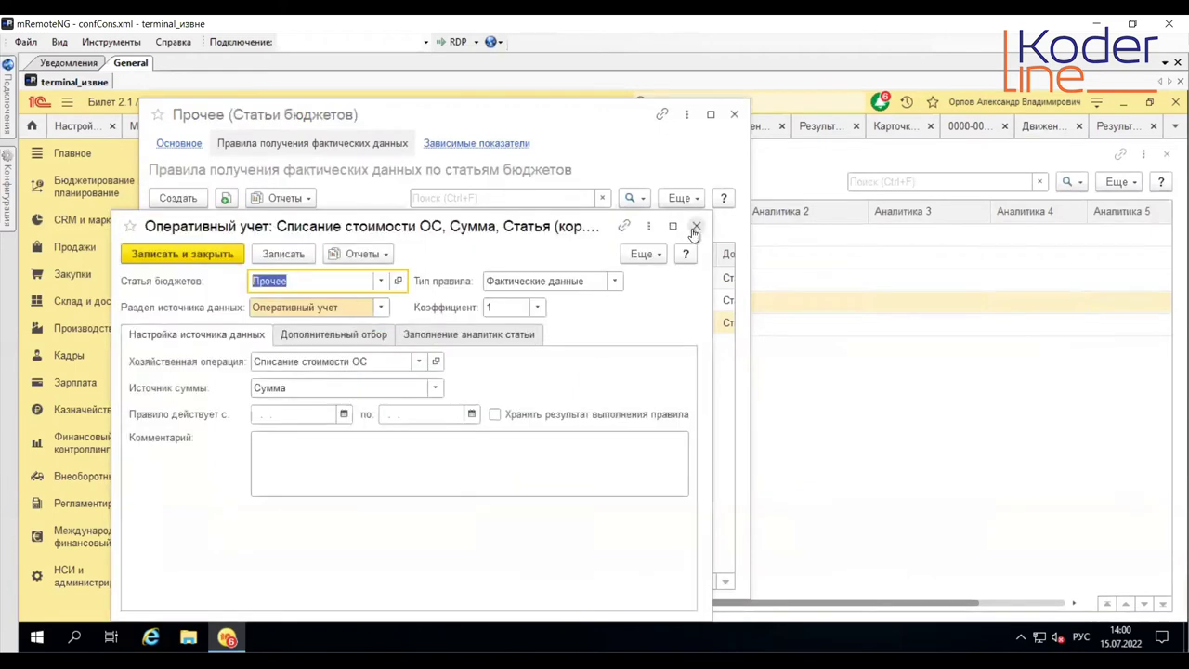
{"action": "left_click", "coordinate": [696, 226]}
{"action": "left_click", "coordinate": [182, 199]}
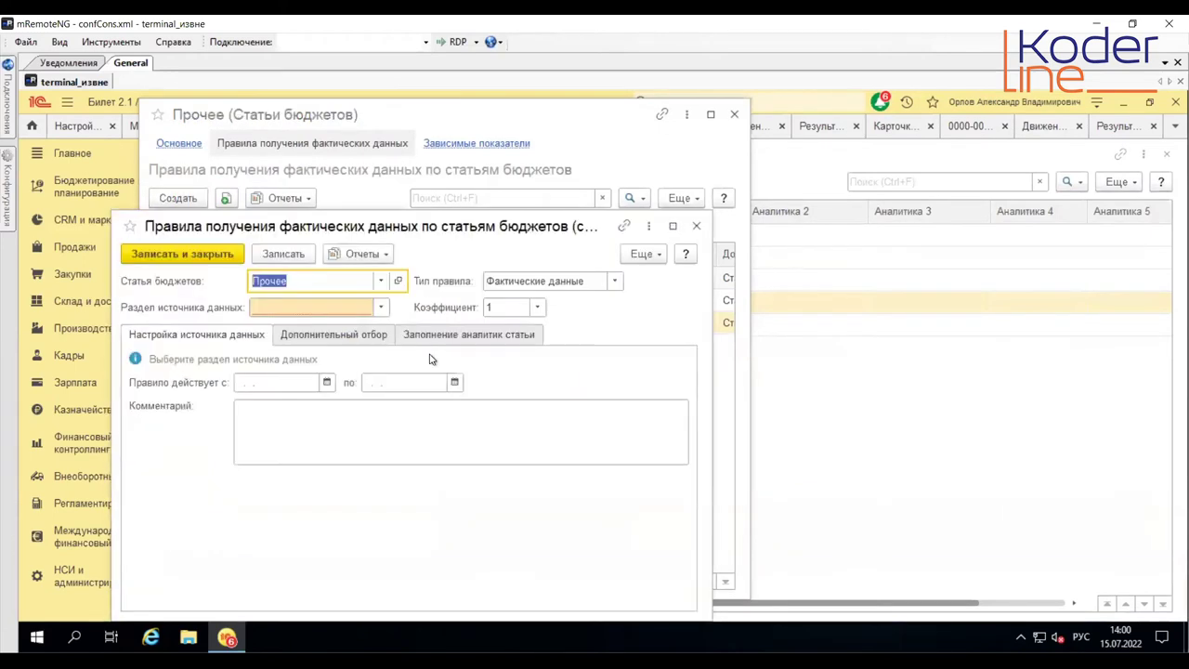
{"action": "left_click", "coordinate": [381, 307]}
{"action": "left_click", "coordinate": [537, 308]}
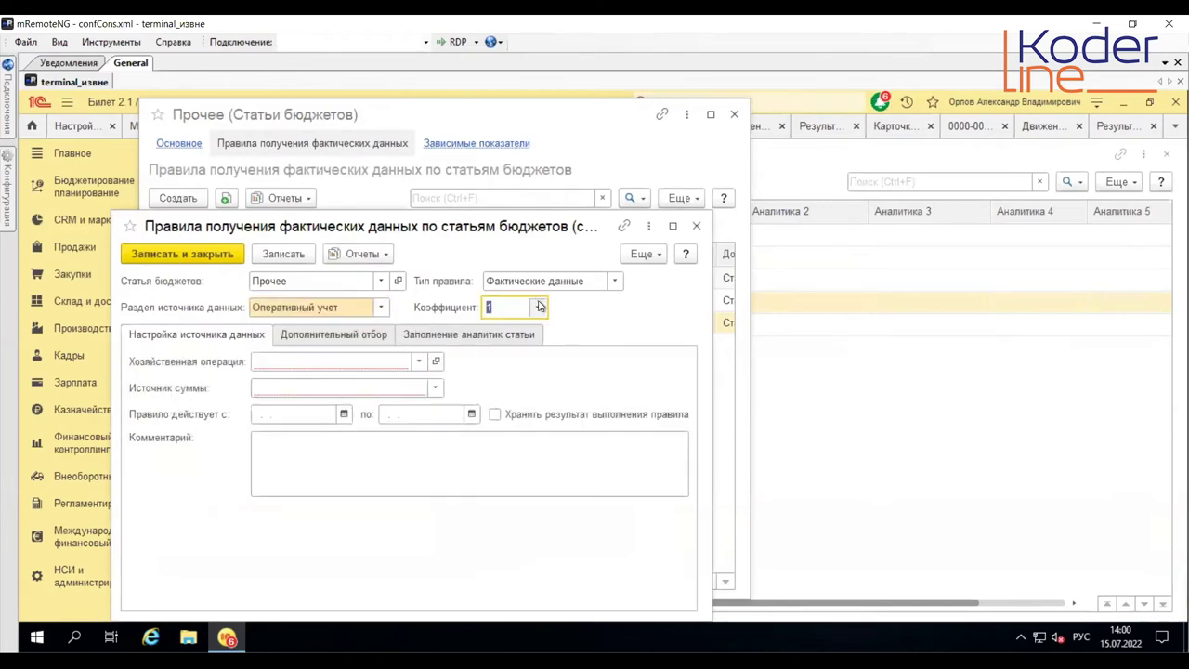
{"action": "left_click", "coordinate": [517, 354]}
Step: Set the new rule's business operation to Списание амортизации ОС with Сумма as the amount source
{"action": "left_click", "coordinate": [368, 361]}
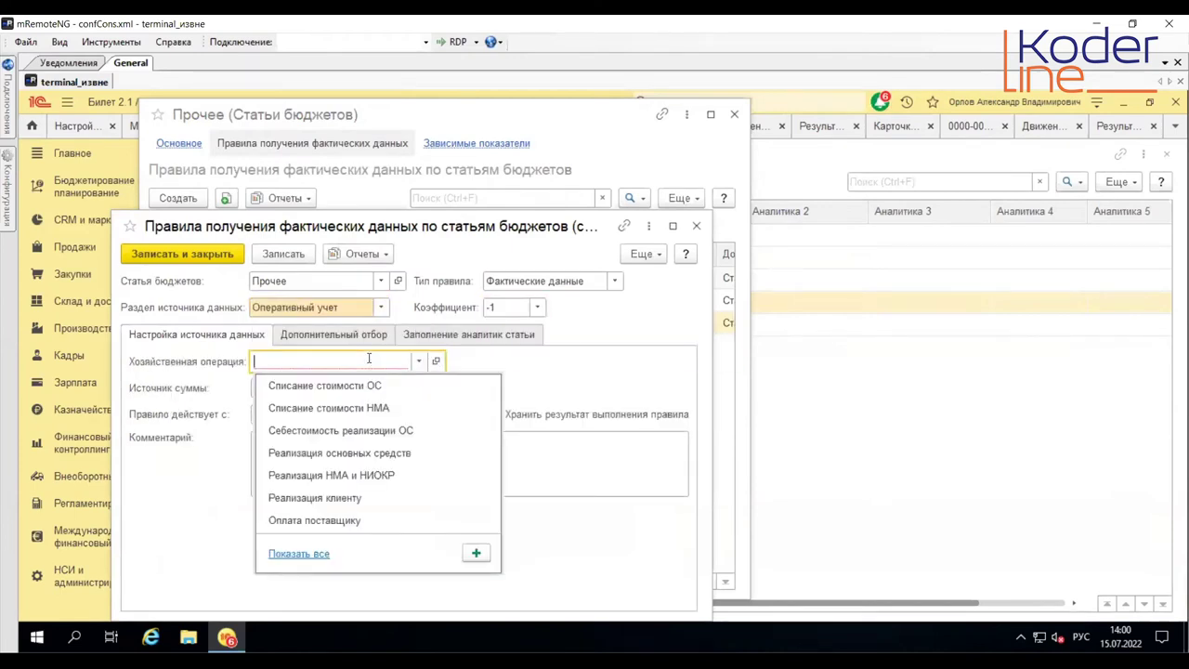
{"action": "type", "text": "Списание амортизации ОС"}
{"action": "key", "text": "Tab"}
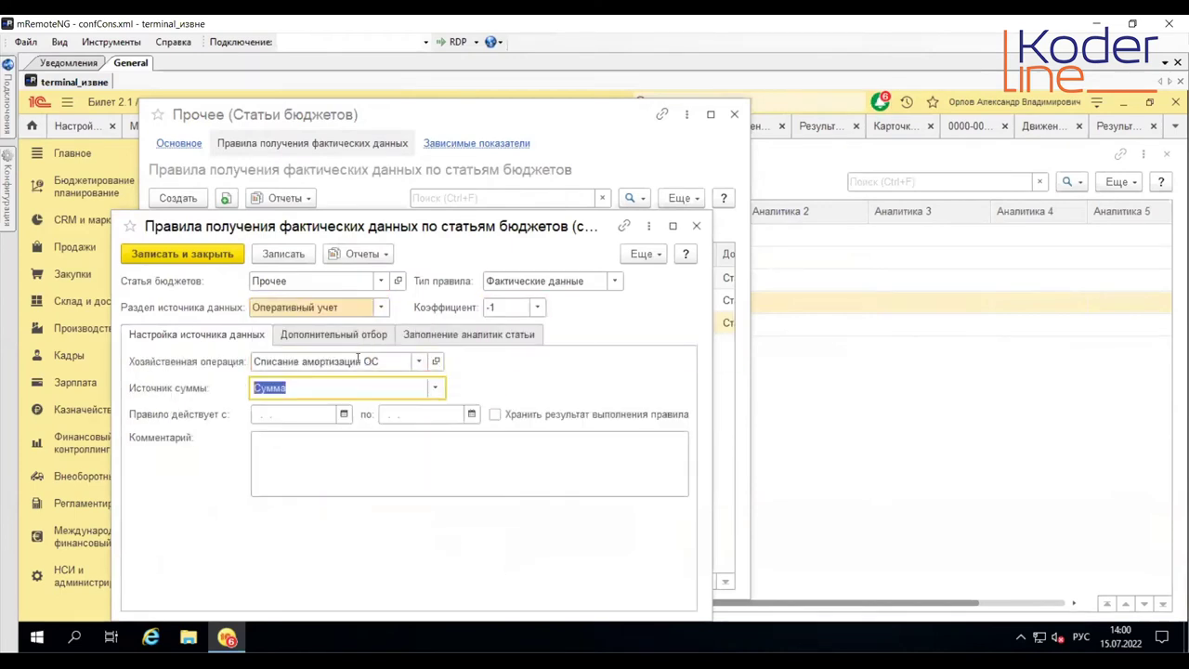
Step: Add an additional filter element on the field Статья (кор.) to the Списание амортизации ОС rule
{"action": "left_click", "coordinate": [307, 335]}
{"action": "left_click", "coordinate": [183, 364]}
{"action": "scroll", "coordinate": [257, 353], "scroll_direction": "down", "scroll_amount": 2}
{"action": "left_click", "coordinate": [257, 377]}
{"action": "key", "text": "Escape"}
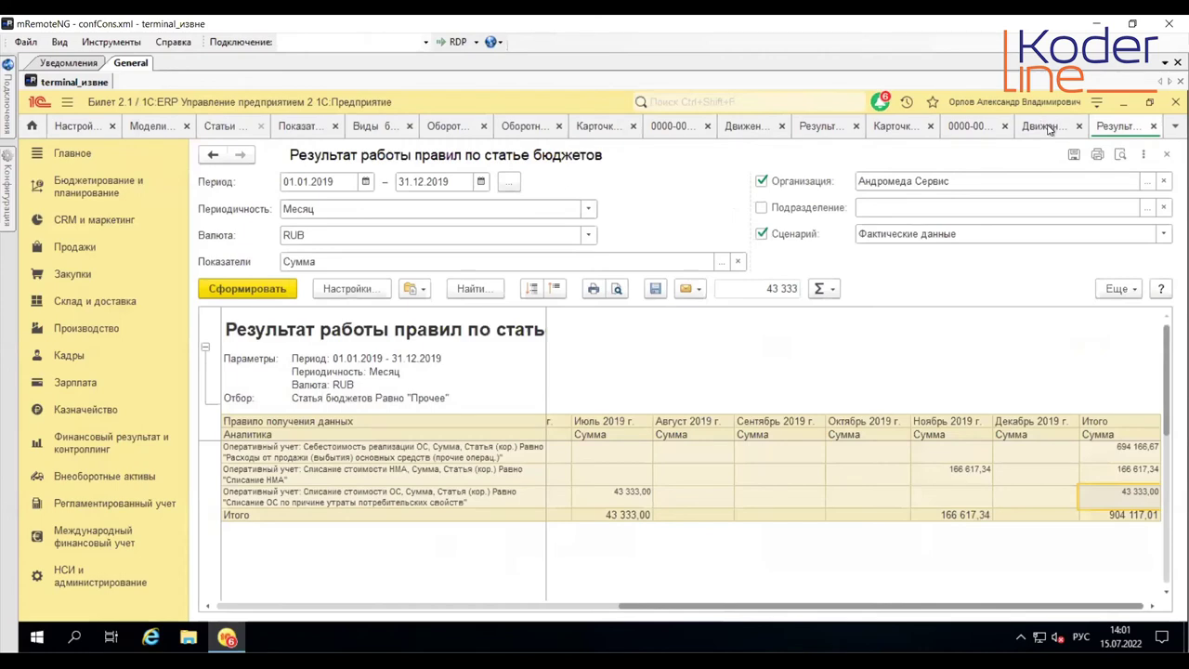
Step: Copy the Кор. статья value Основные средства from the depreciation write-off record in the movements report
{"action": "left_click", "coordinate": [1047, 127]}
{"action": "left_click_drag", "start_coordinate": [395, 609], "coordinate": [615, 613]}
{"action": "left_click", "coordinate": [750, 528]}
{"action": "right_click", "coordinate": [751, 527]}
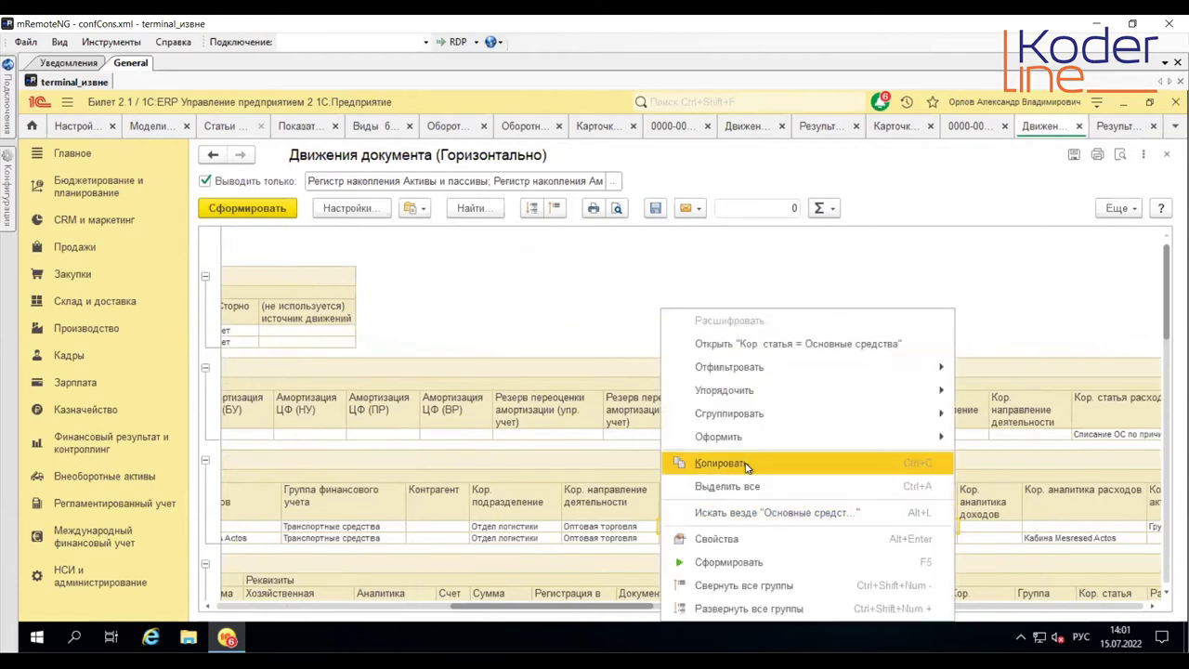
{"action": "left_click", "coordinate": [742, 465]}
Step: Try to find Основные средства among the expense items for the Статья (кор.) filter value, and close the list
{"action": "left_click", "coordinate": [235, 130]}
{"action": "left_click", "coordinate": [587, 414]}
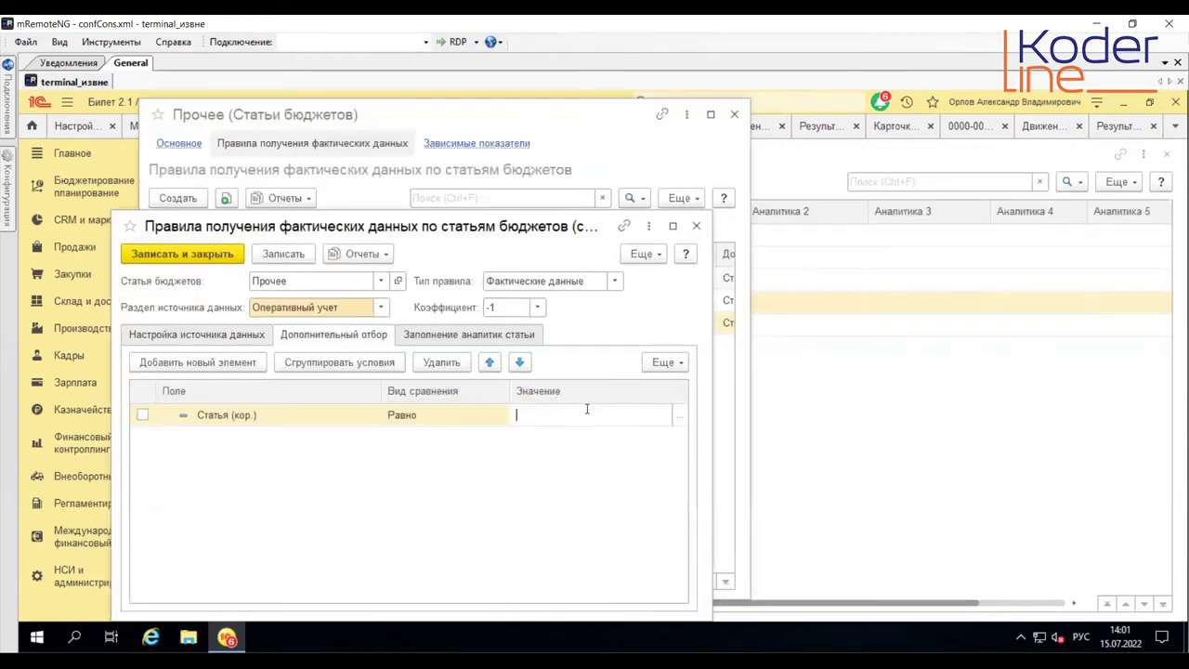
{"action": "left_click", "coordinate": [679, 418]}
{"action": "left_click", "coordinate": [400, 381]}
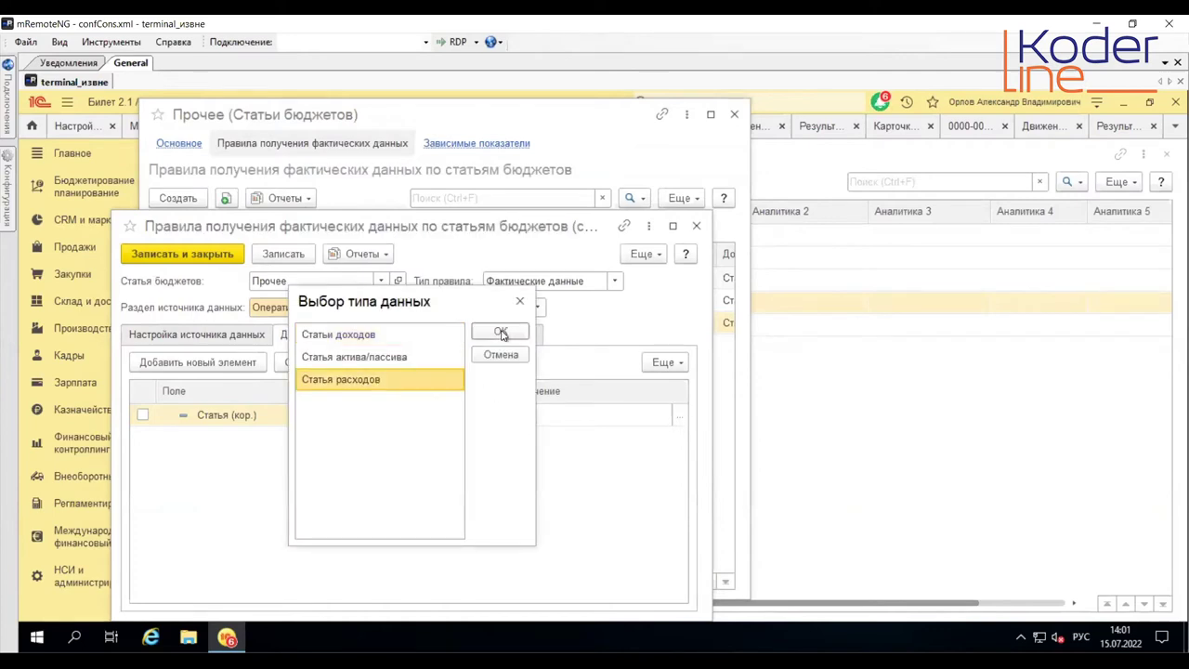
{"action": "left_click", "coordinate": [501, 332]}
{"action": "left_click", "coordinate": [509, 314]}
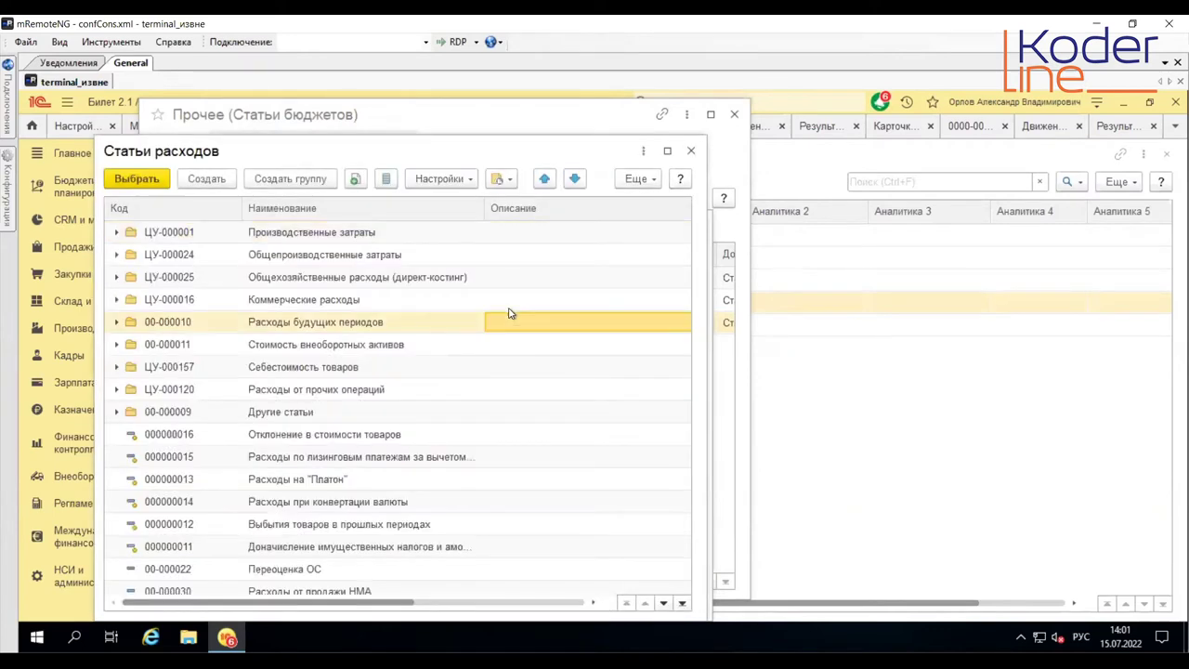
{"action": "key", "text": "ctrl+f"}
{"action": "type", "text": "Основные средства"}
{"action": "key", "text": "Return"}
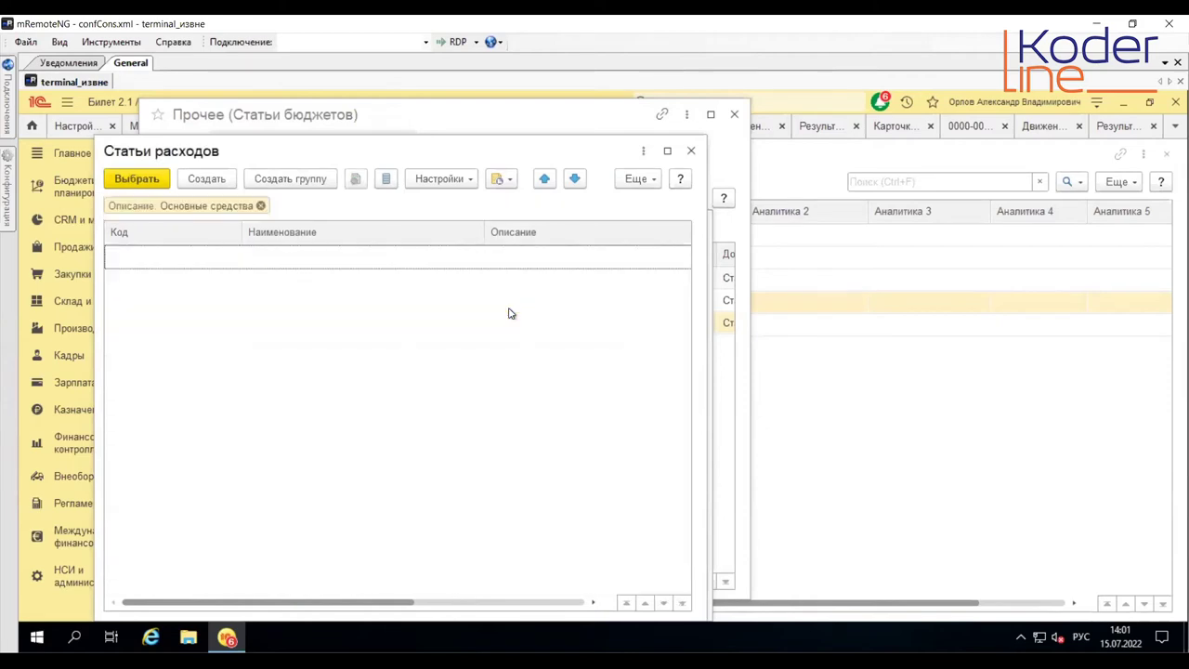
{"action": "left_click", "coordinate": [692, 150]}
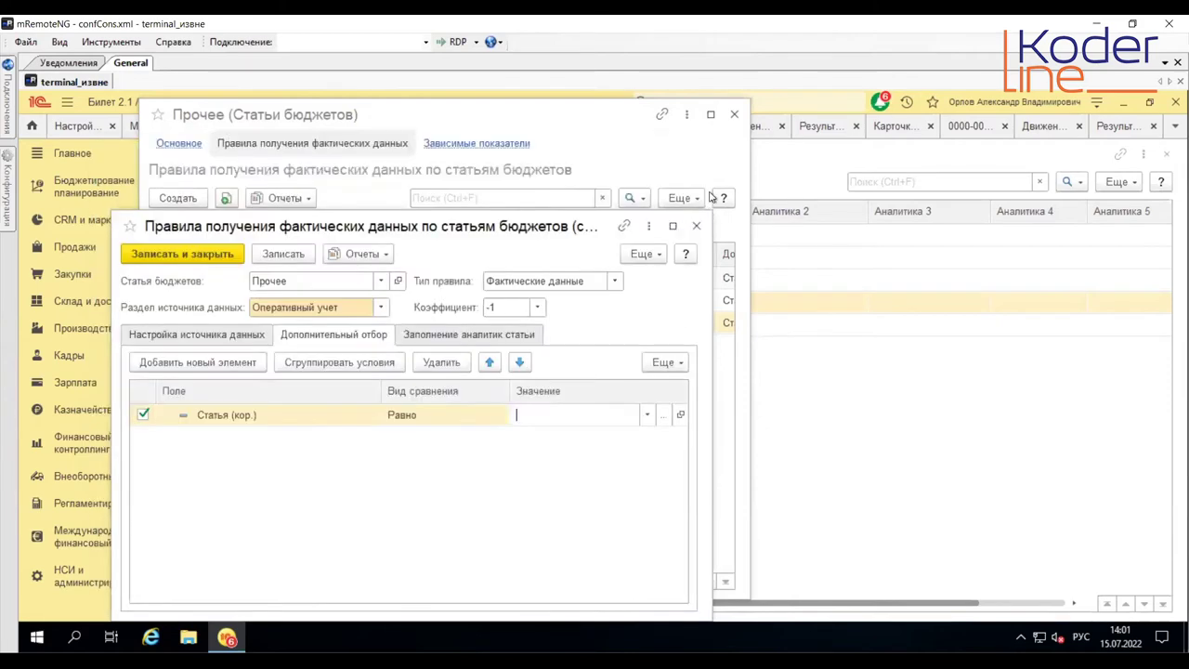
Step: Copy the Статья value of the Списание амортизации ОС record from the Списание ОС movements report
{"action": "left_click", "coordinate": [943, 192]}
{"action": "left_click", "coordinate": [1029, 131]}
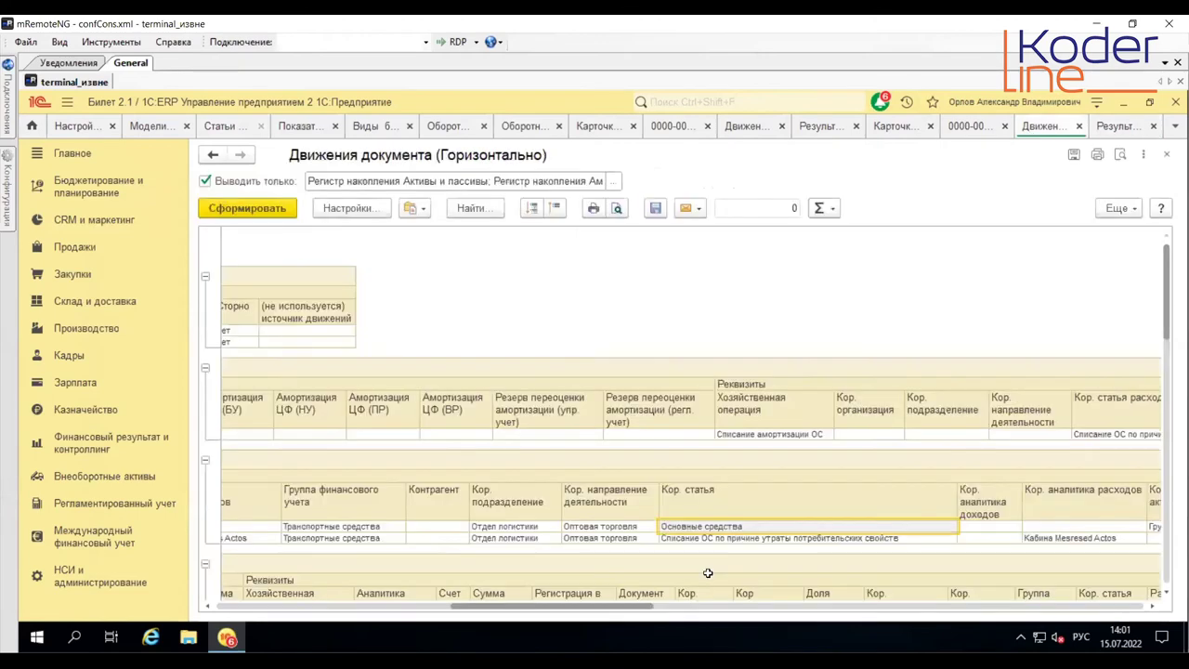
{"action": "left_click_drag", "start_coordinate": [610, 610], "coordinate": [470, 613]}
{"action": "left_click", "coordinate": [472, 528]}
{"action": "right_click", "coordinate": [473, 528]}
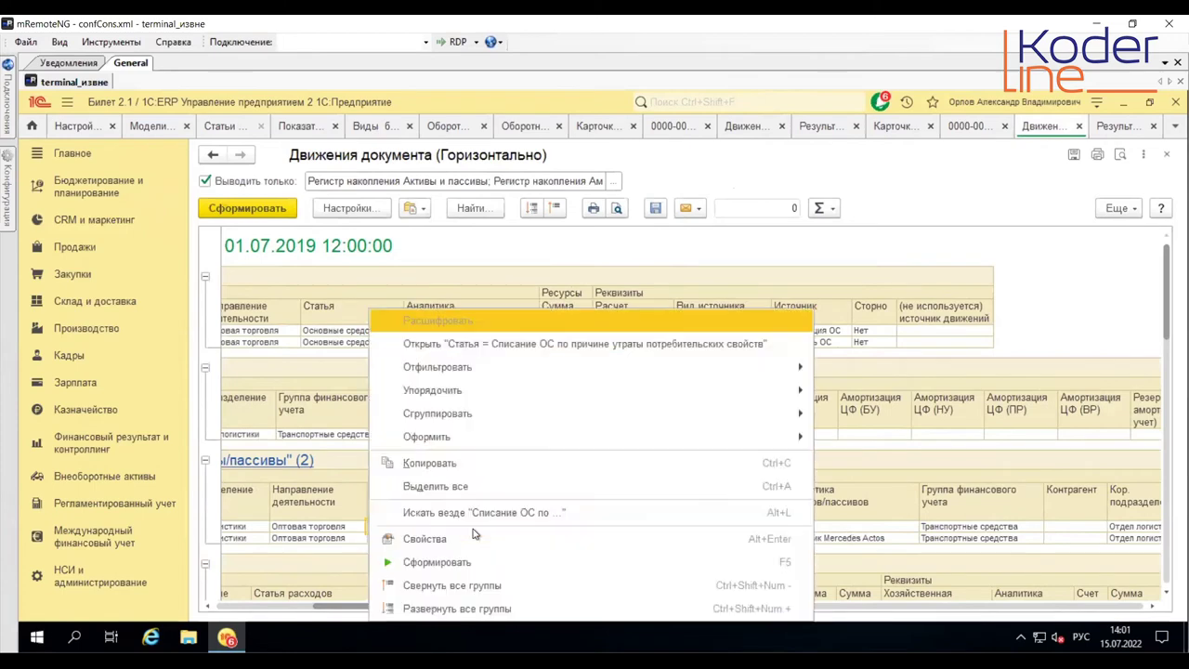
{"action": "left_click", "coordinate": [474, 464]}
{"action": "left_click", "coordinate": [1119, 130]}
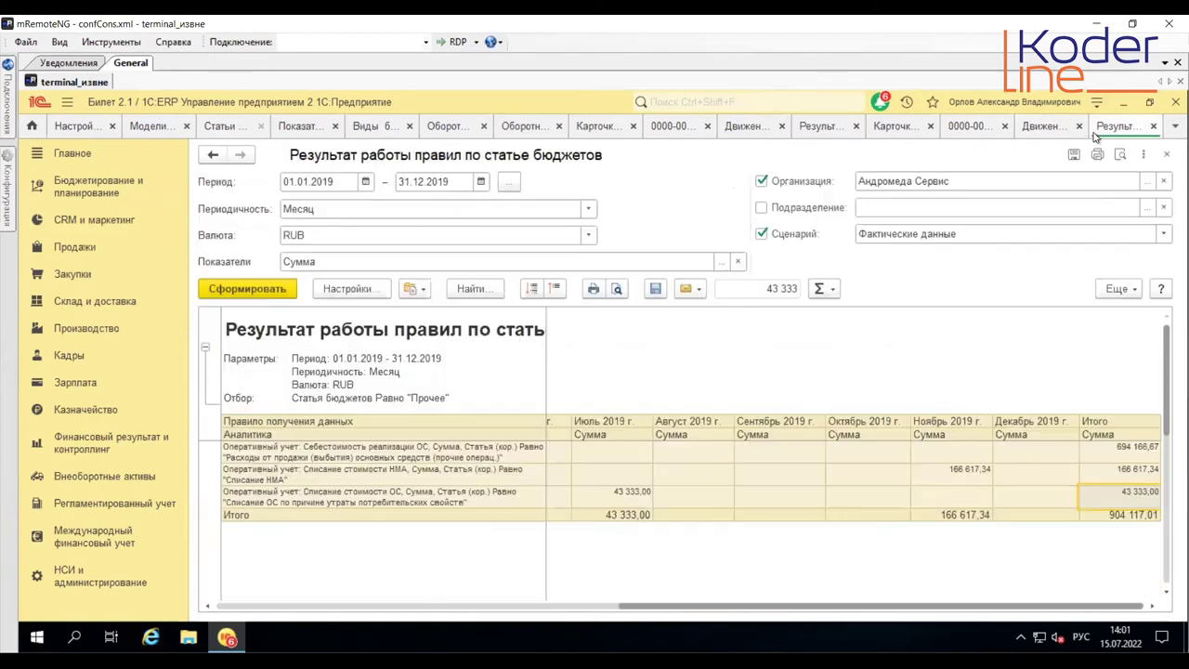
Step: Change the filter field of the Списание амортизации ОС rule to Статья
{"action": "left_click", "coordinate": [225, 128]}
{"action": "left_click", "coordinate": [267, 417]}
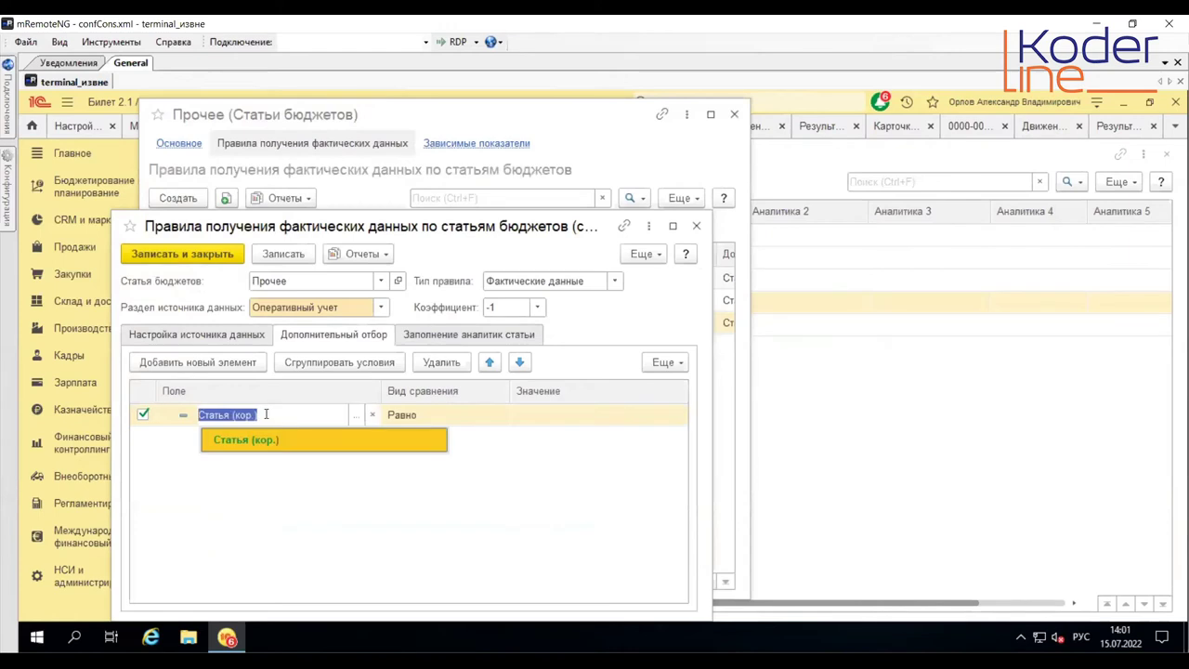
{"action": "left_click", "coordinate": [353, 417]}
{"action": "double_click", "coordinate": [244, 537]}
Step: Set the Статья filter value to Списание ОС по причине утраты потребительских свойств, then save and close the depreciation rule
{"action": "left_click", "coordinate": [622, 415]}
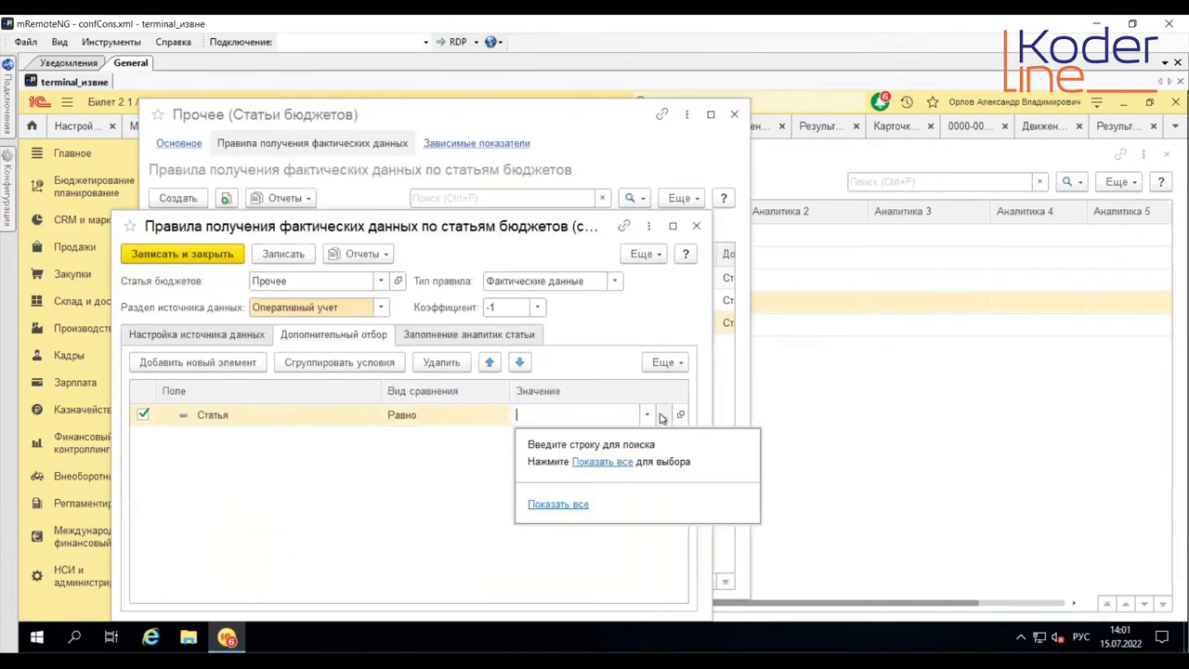
{"action": "left_click", "coordinate": [665, 415]}
{"action": "left_click", "coordinate": [500, 331]}
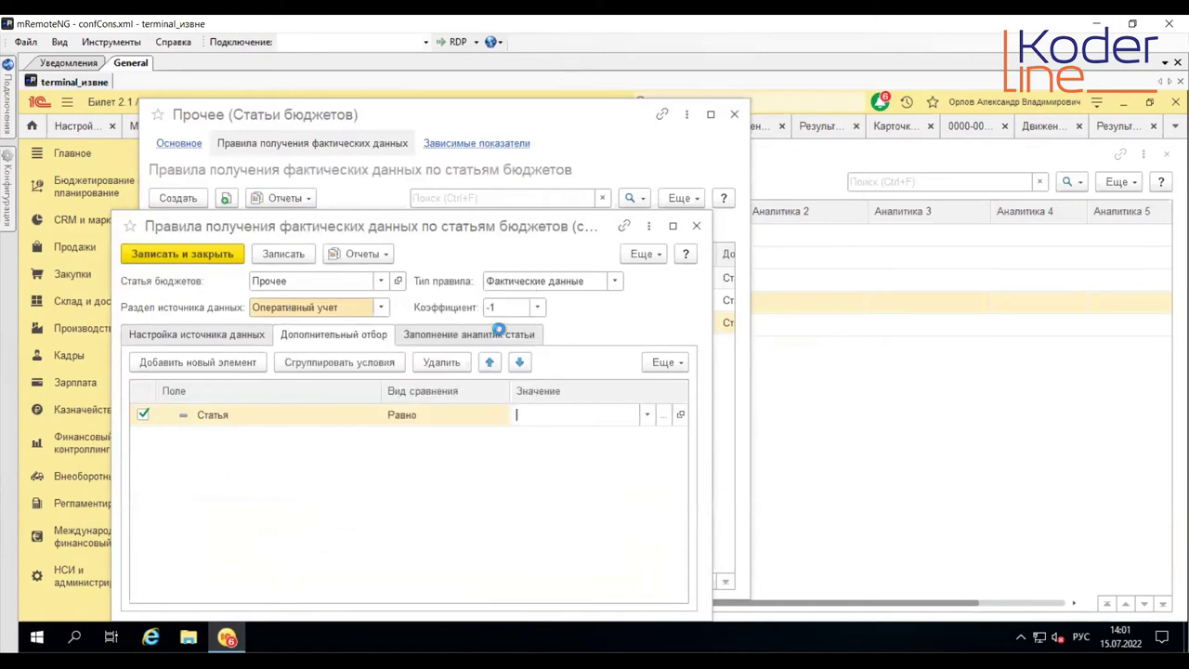
{"action": "key", "text": "ctrl+f"}
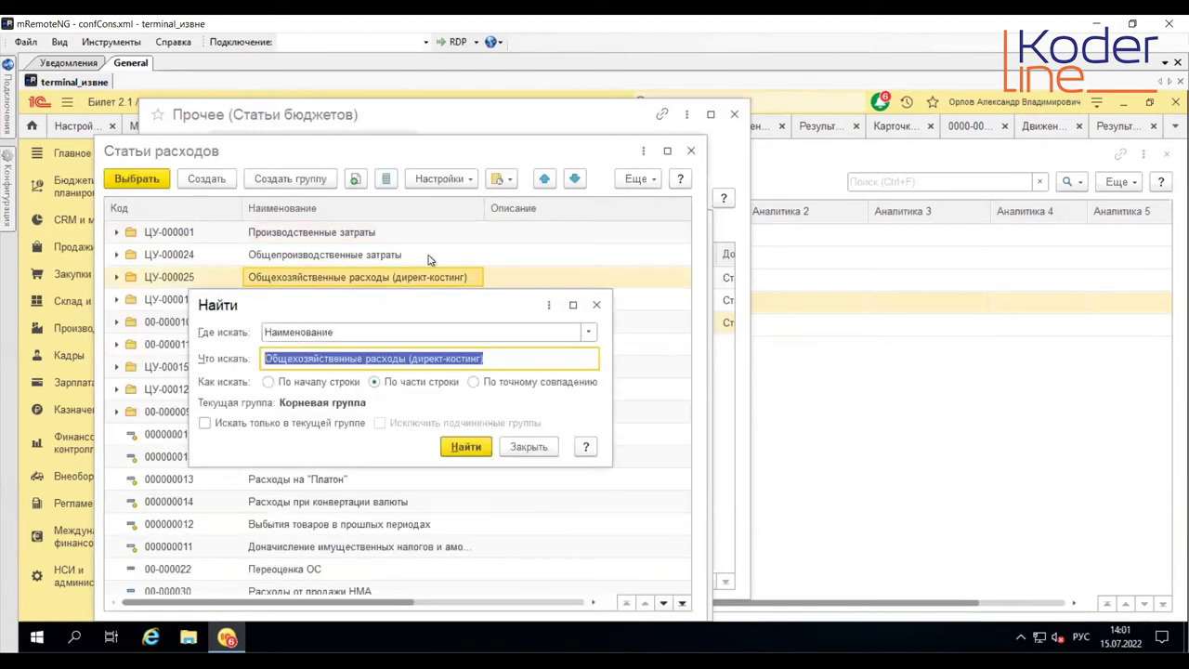
{"action": "type", "text": "Списание ОС по причине утраты потребительских свойств"}
{"action": "key", "text": "Return"}
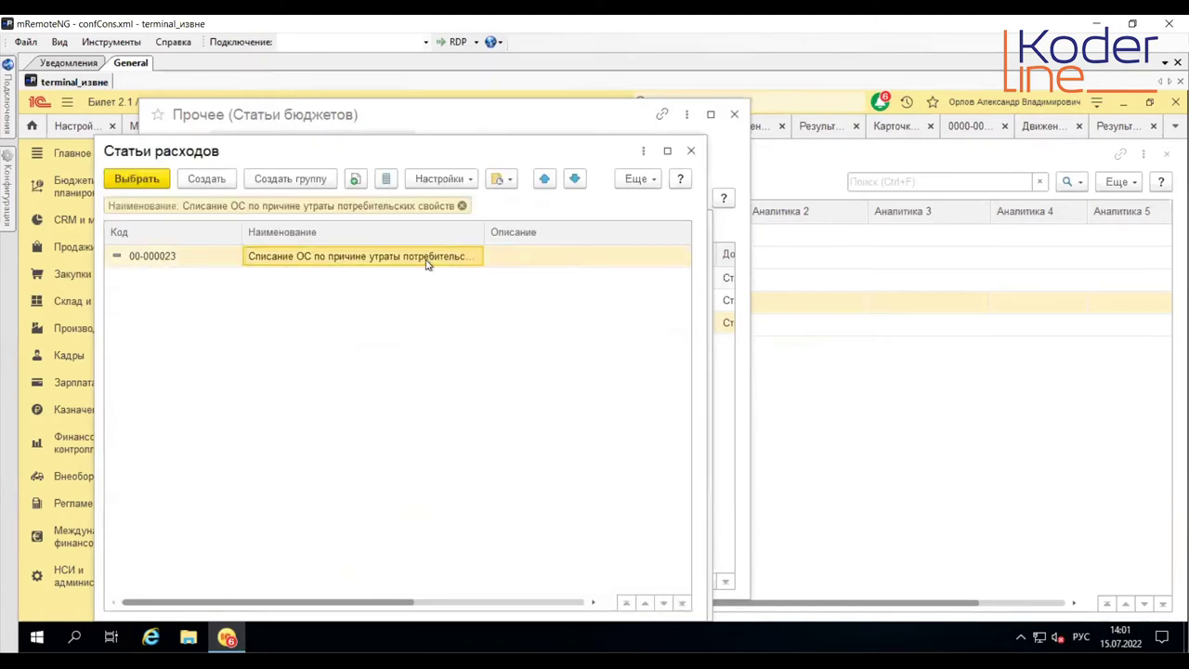
{"action": "double_click", "coordinate": [426, 263]}
{"action": "left_click", "coordinate": [183, 253]}
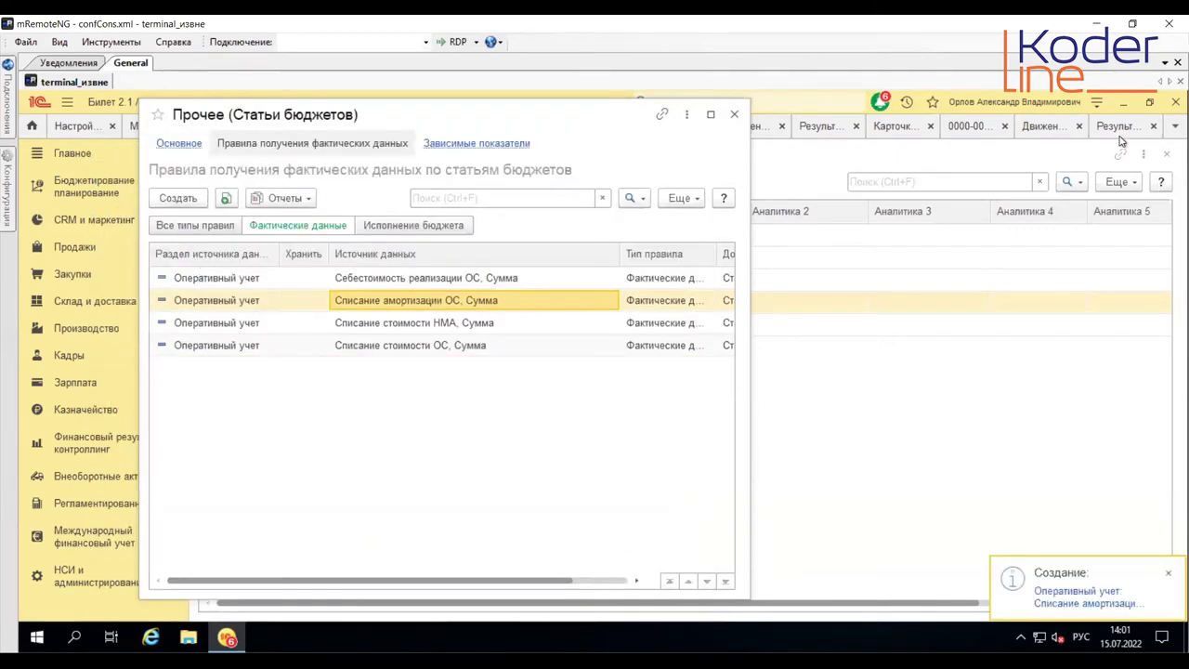
Step: Regenerate the rule results report for Прочее and check the depreciation, fixed asset cost and grand total amounts
{"action": "key", "text": "Escape"}
{"action": "left_click", "coordinate": [1117, 128]}
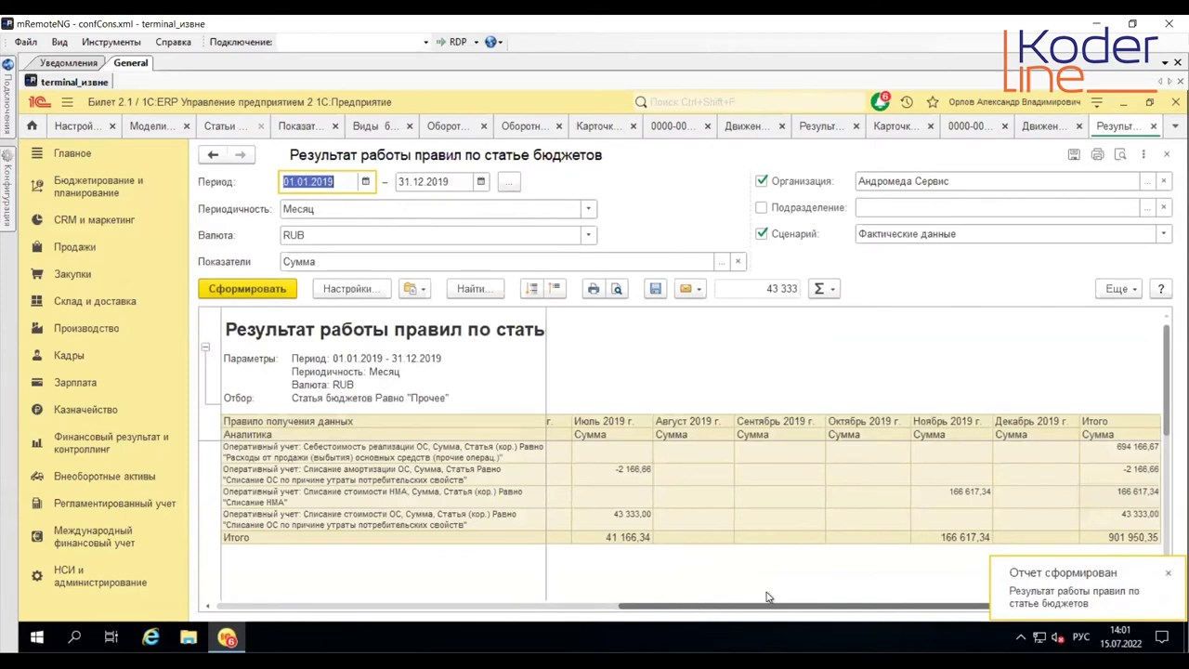
{"action": "left_click", "coordinate": [1165, 573]}
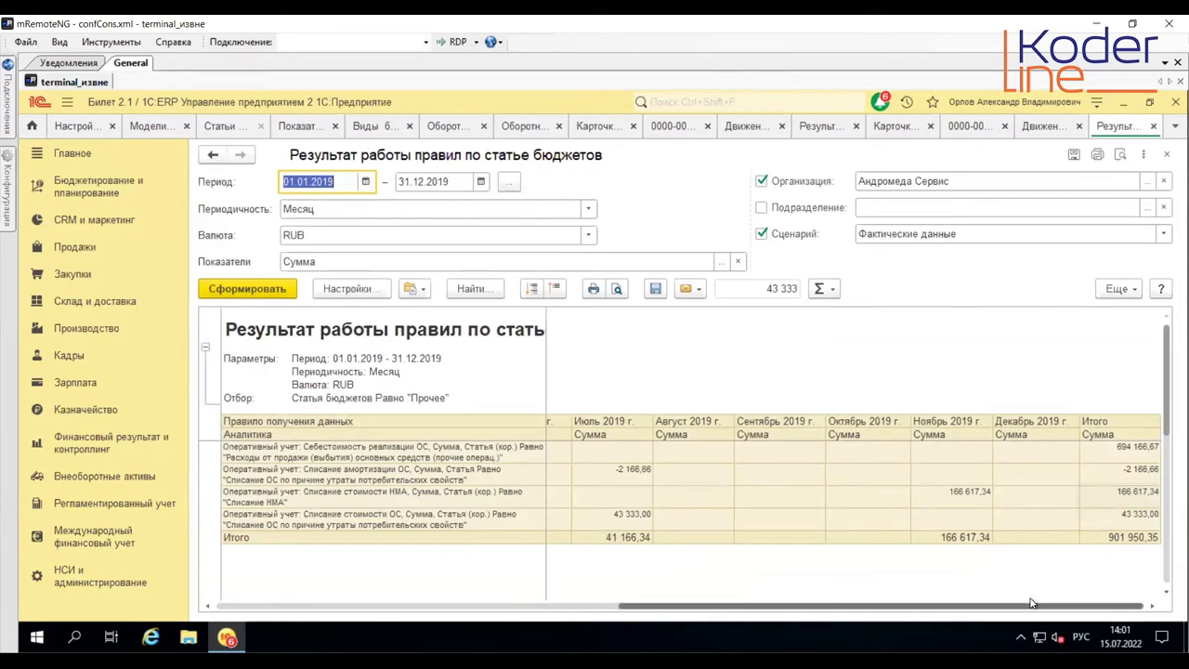
{"action": "left_click", "coordinate": [1128, 472]}
{"action": "left_click", "coordinate": [1128, 515]}
{"action": "left_click", "coordinate": [1126, 539]}
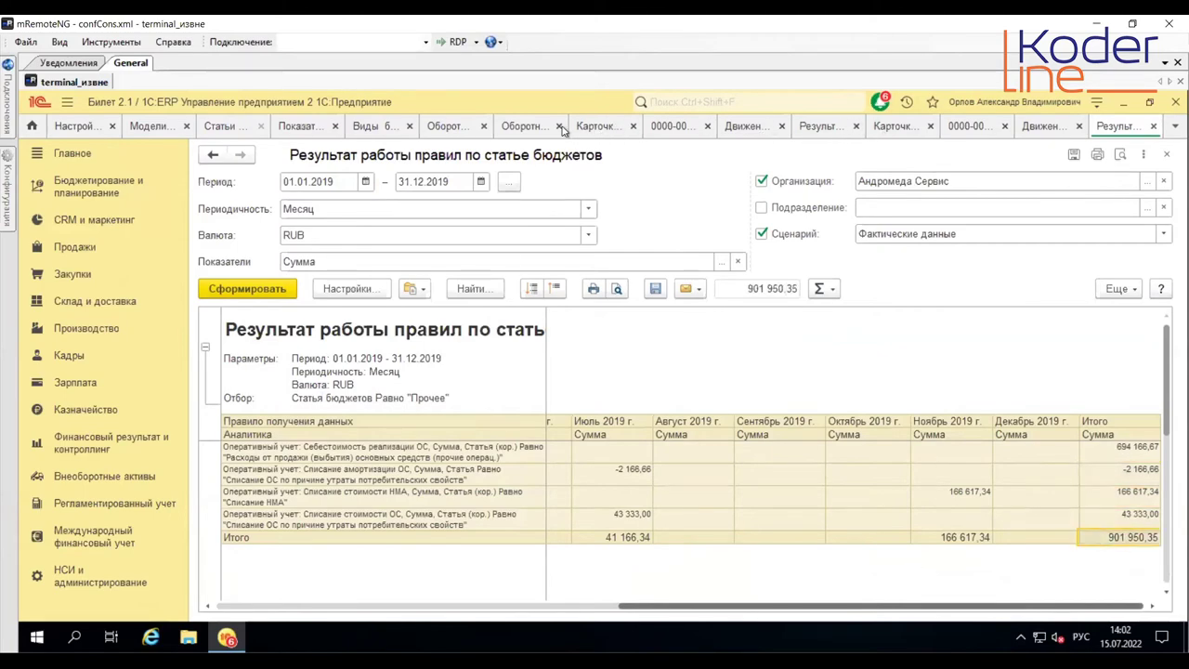
Step: Sum the account 91.02 debit turnovers for fixed asset write-off, Списание НМА and fixed asset sale expenses, and compare with the rule results total
{"action": "left_click", "coordinate": [517, 128]}
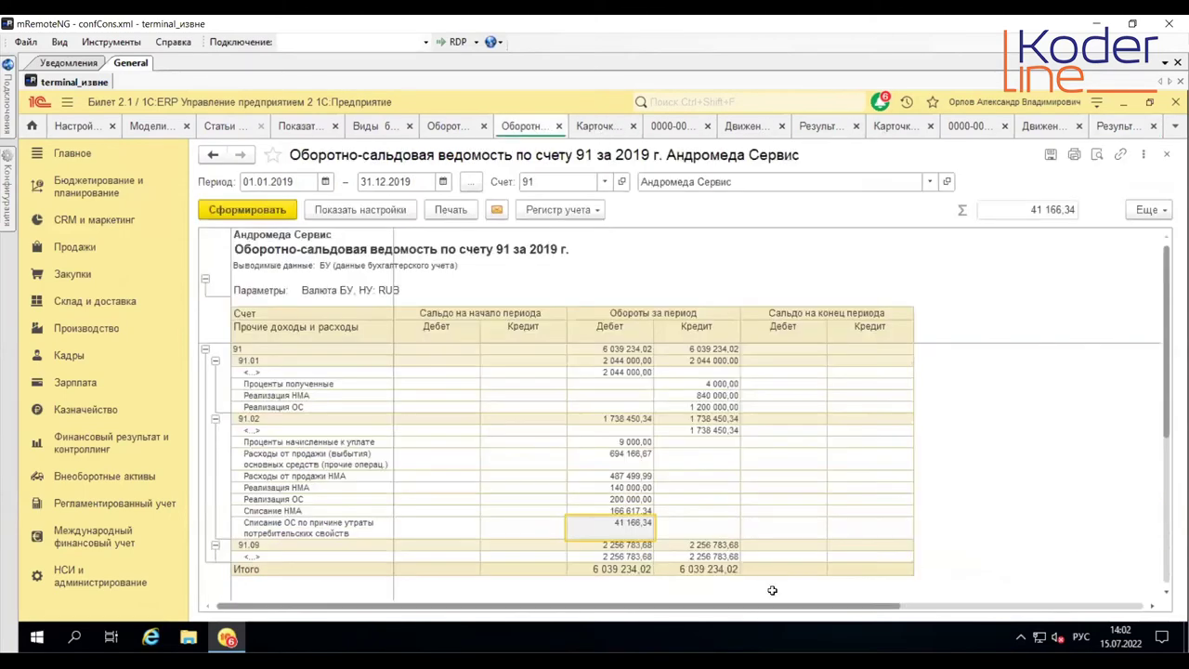
{"action": "left_click", "coordinate": [621, 511]}
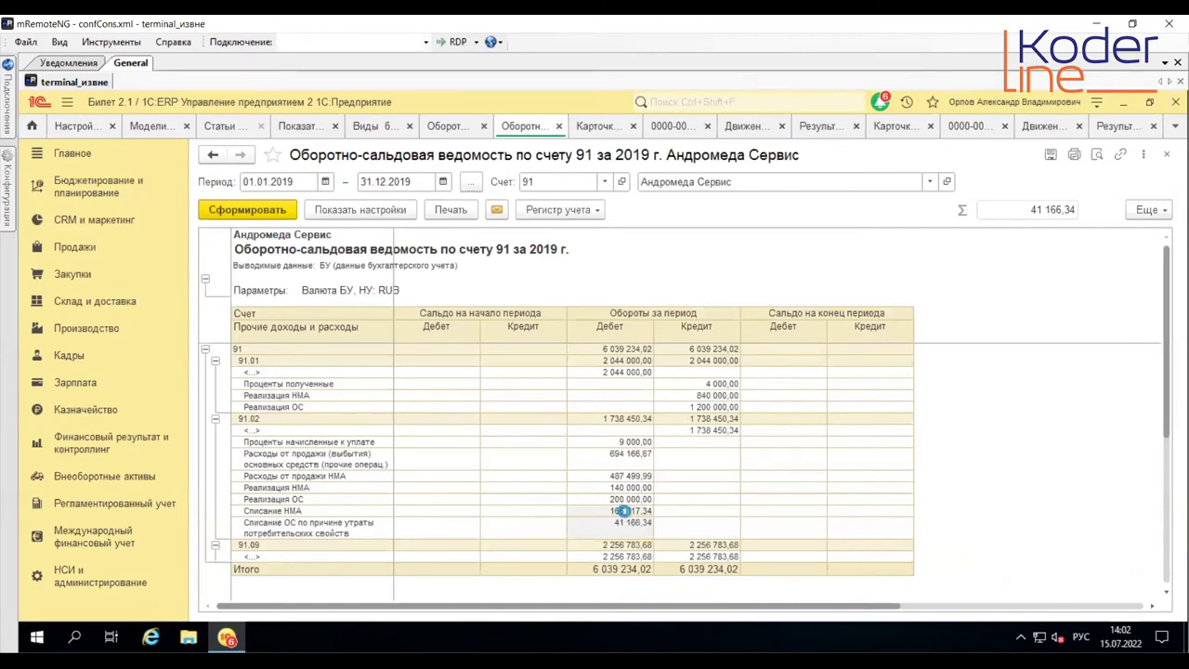
{"action": "left_click", "coordinate": [620, 463], "text": "ctrl"}
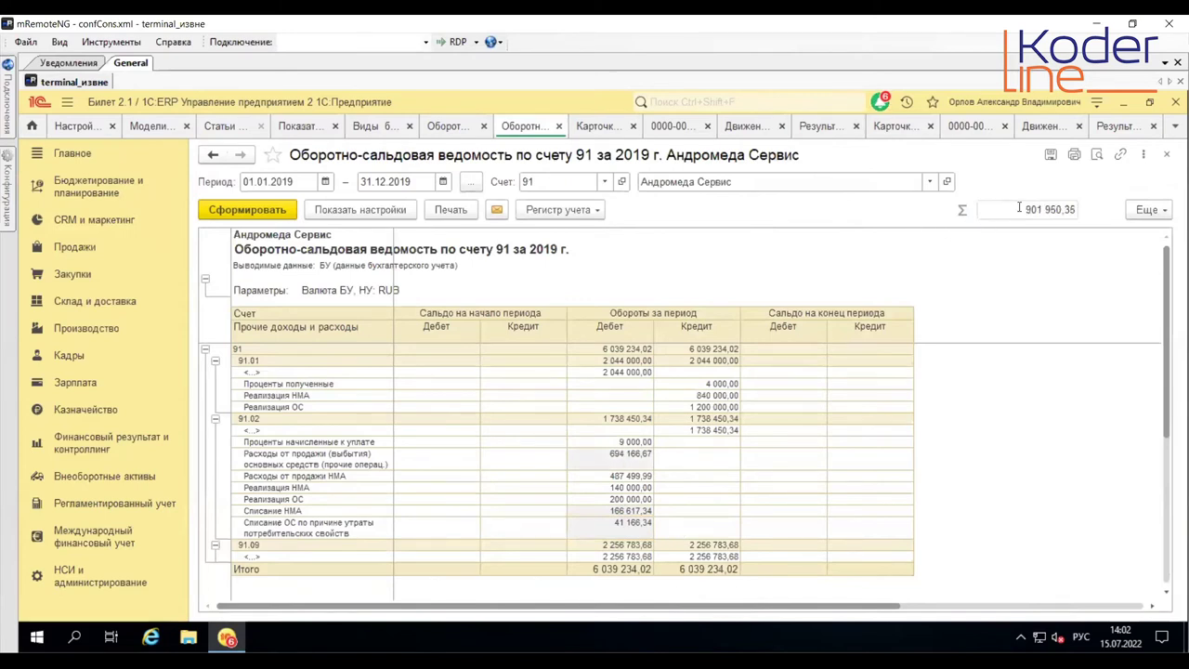
{"action": "left_click", "coordinate": [1118, 128]}
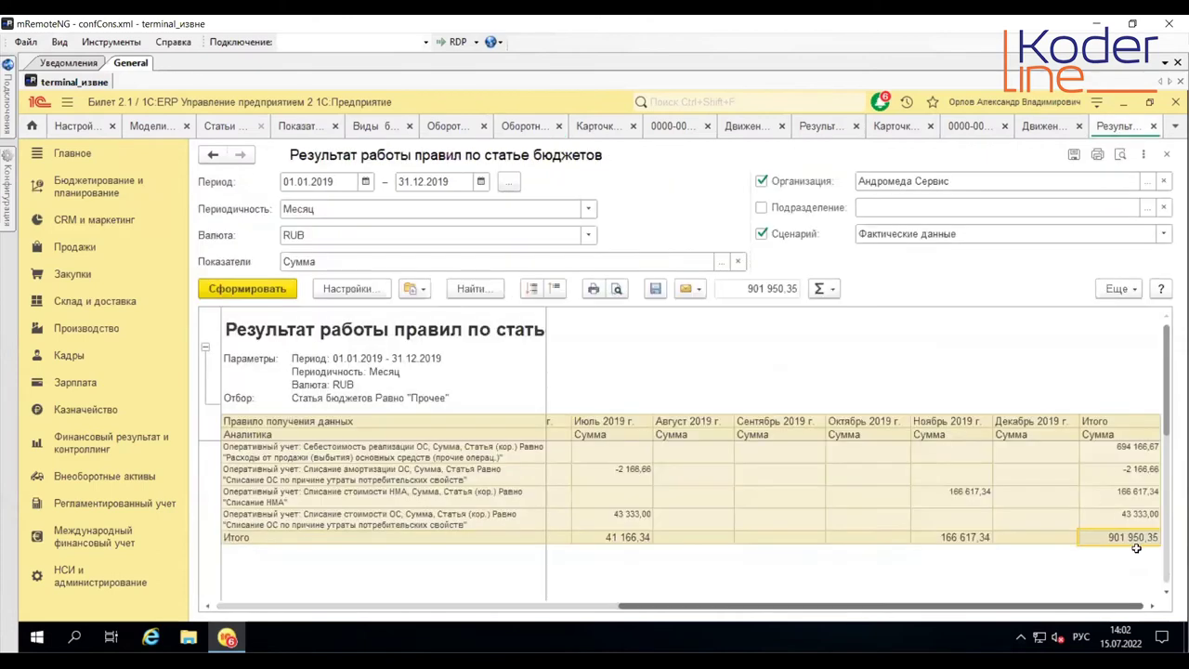
Step: Close the rule results, document movements, write-off document and account card pages, keeping the account 91 turnover balance sheet open
{"action": "left_click", "coordinate": [1154, 127]}
{"action": "left_click", "coordinate": [1153, 128]}
{"action": "left_click", "coordinate": [1152, 128]}
{"action": "left_click", "coordinate": [1153, 127]}
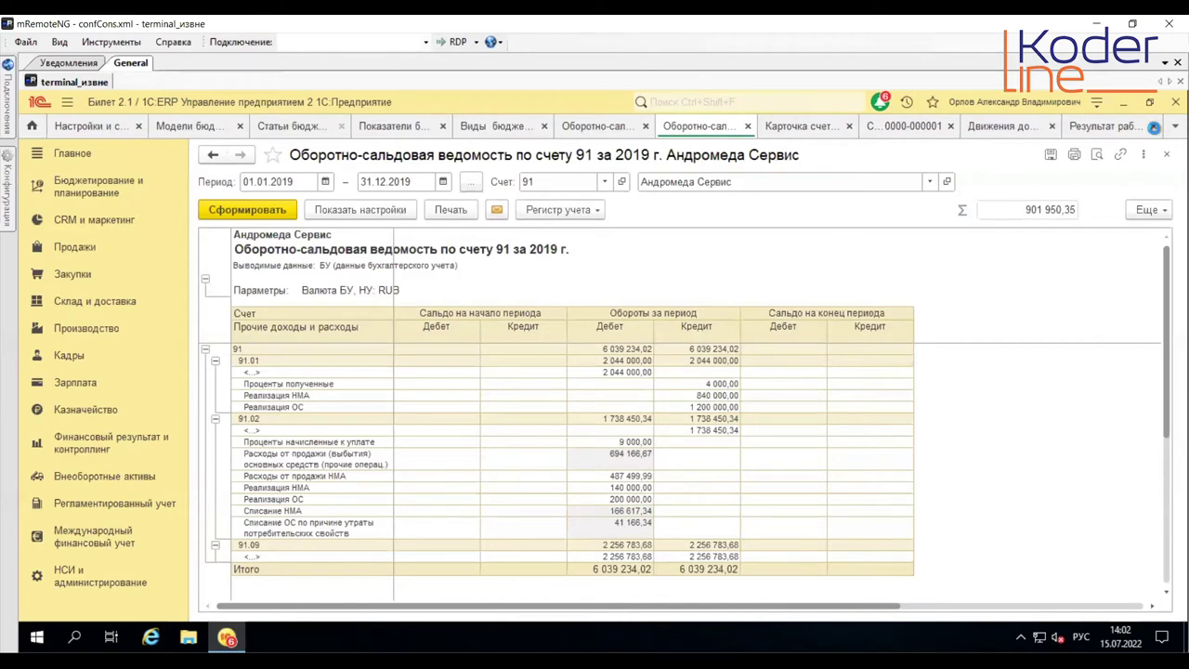
{"action": "left_click", "coordinate": [1154, 127]}
{"action": "left_click", "coordinate": [1155, 128]}
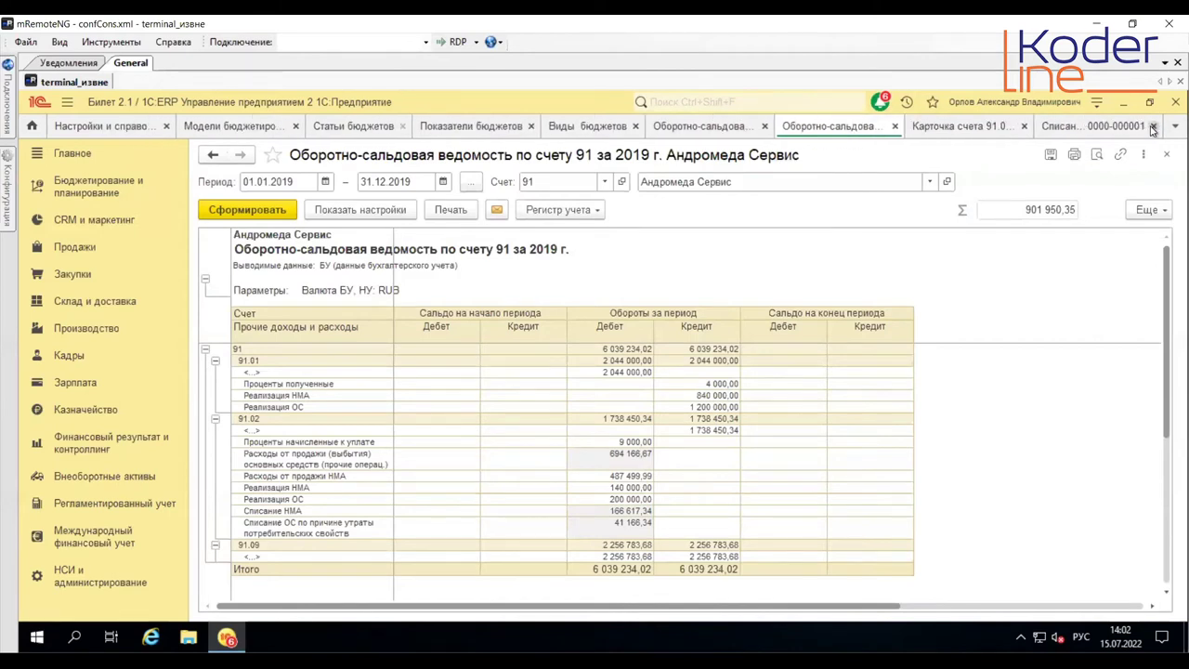
{"action": "left_click", "coordinate": [1152, 128]}
{"action": "left_click", "coordinate": [1151, 127]}
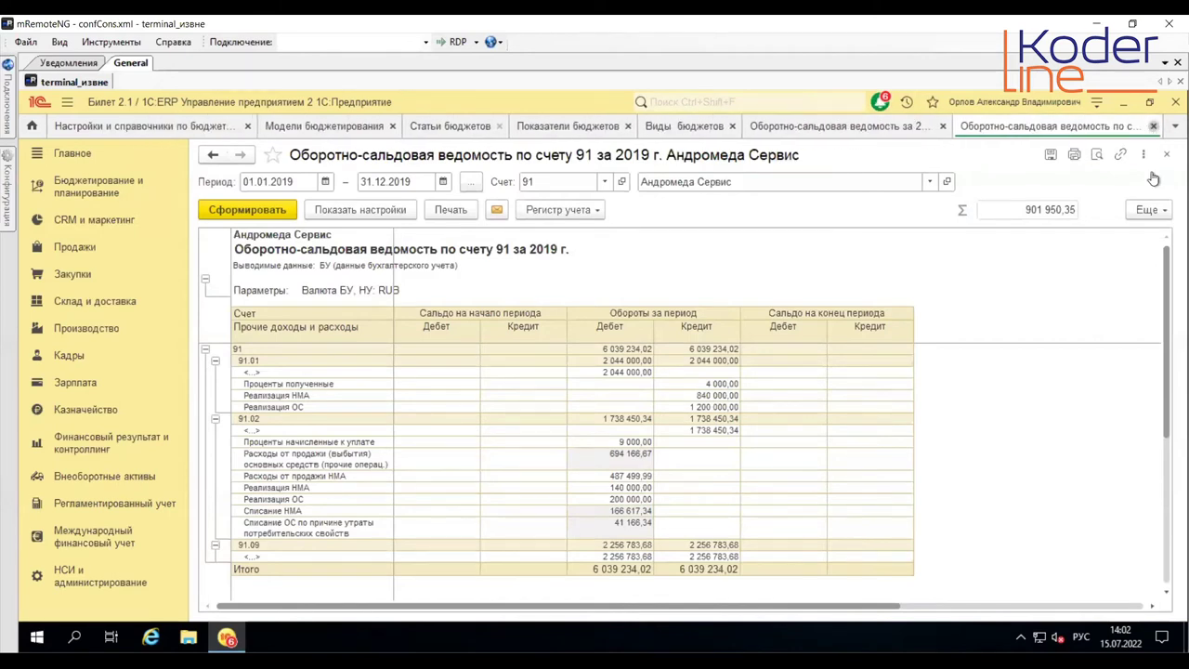
Step: Save and close the Прочее budget item, and collapse the Прочие расходы group
{"action": "left_click", "coordinate": [451, 125]}
{"action": "left_click", "coordinate": [179, 144]}
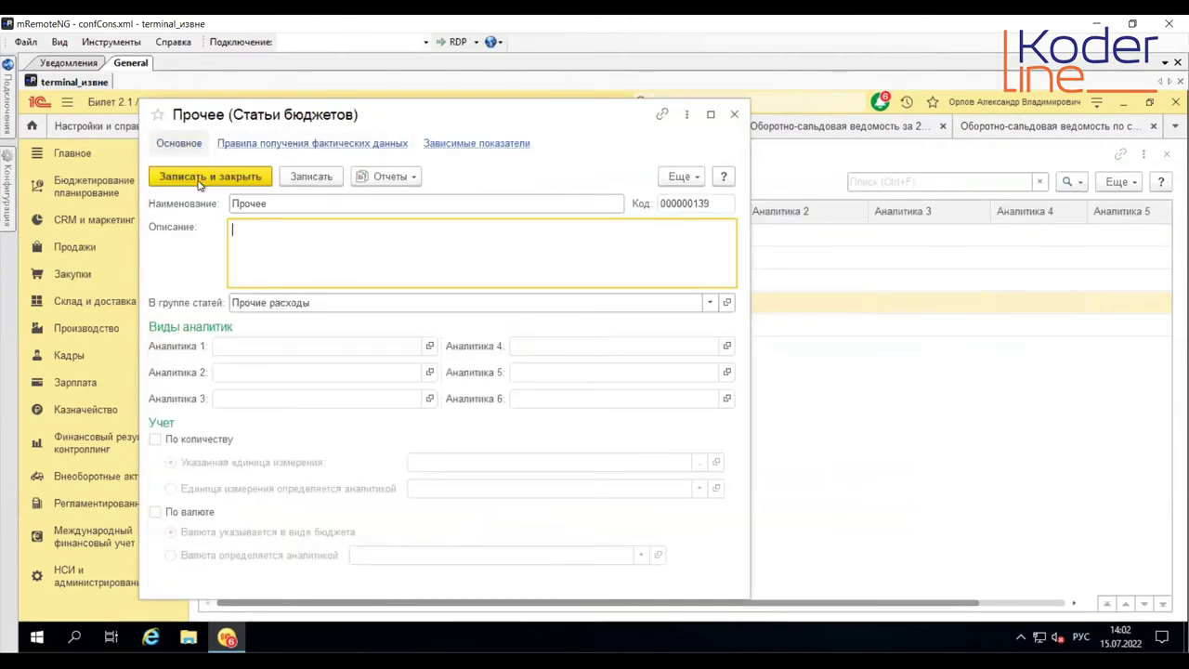
{"action": "left_click", "coordinate": [202, 186]}
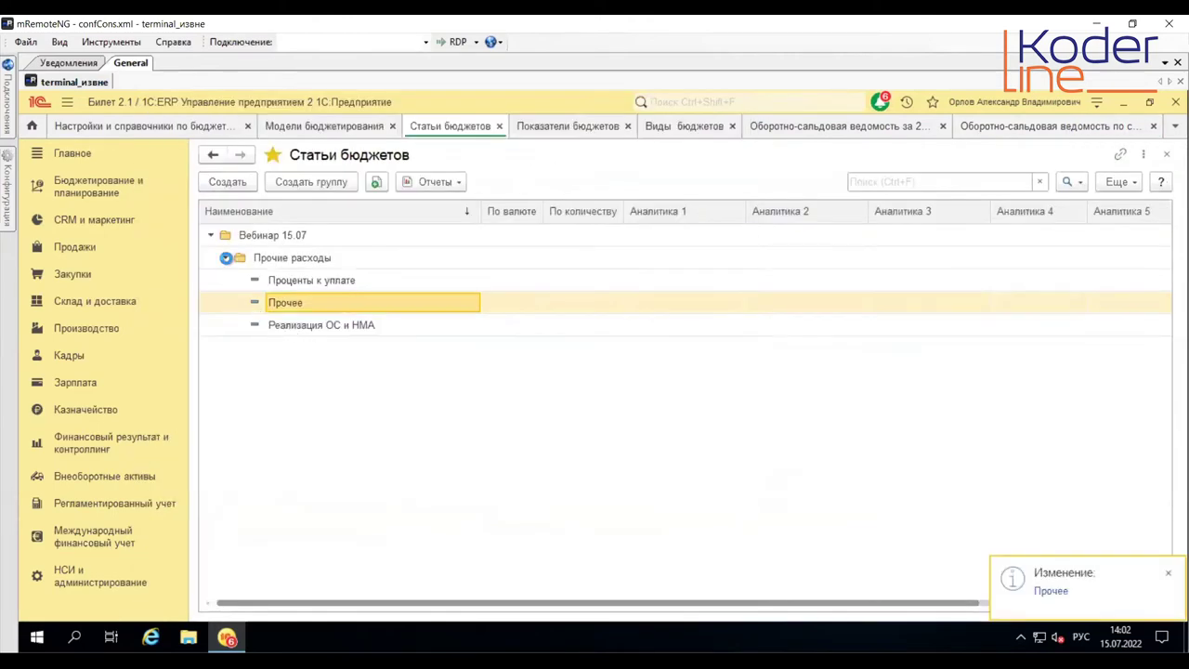
{"action": "left_click", "coordinate": [226, 258]}
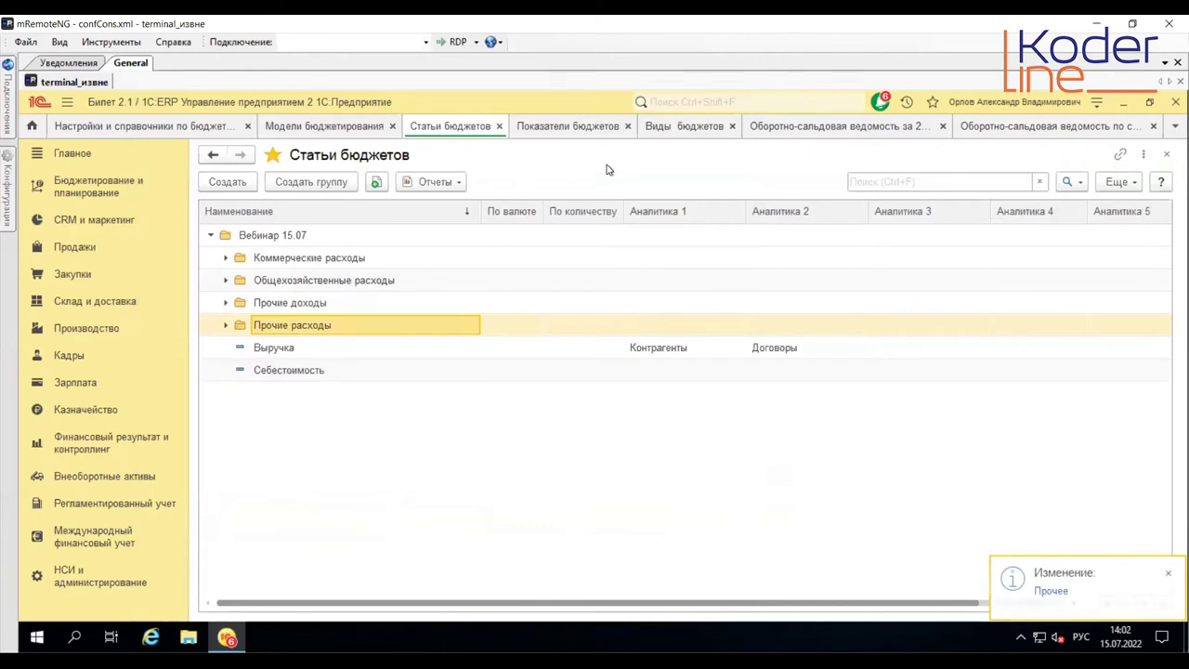
Step: Open the БДР (вебинар) budget type and review its budgeting model, planning method and budget period
{"action": "left_click", "coordinate": [671, 129]}
{"action": "left_click", "coordinate": [267, 283]}
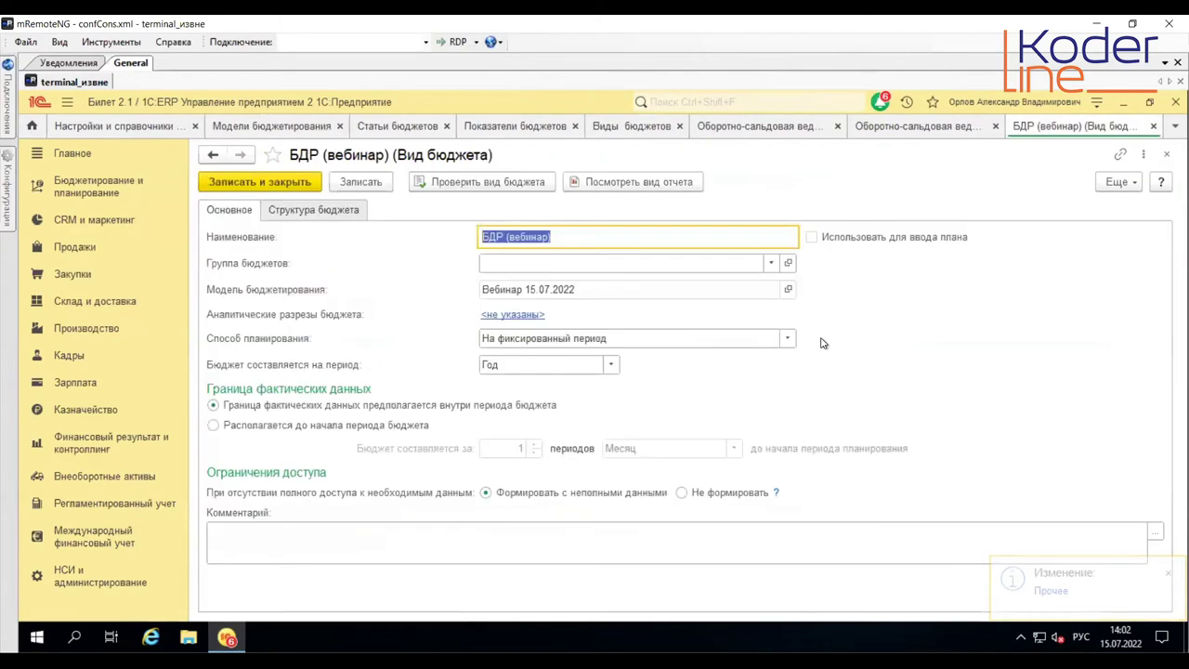
{"action": "left_click", "coordinate": [543, 290]}
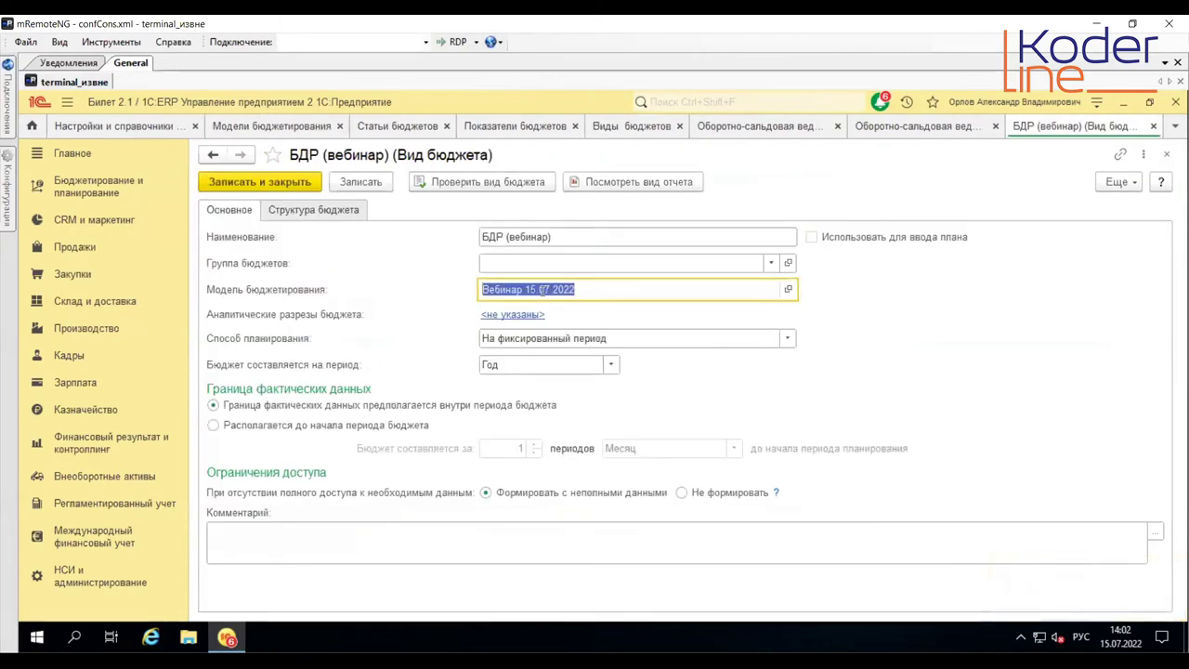
{"action": "left_click", "coordinate": [513, 338]}
{"action": "left_click", "coordinate": [871, 407]}
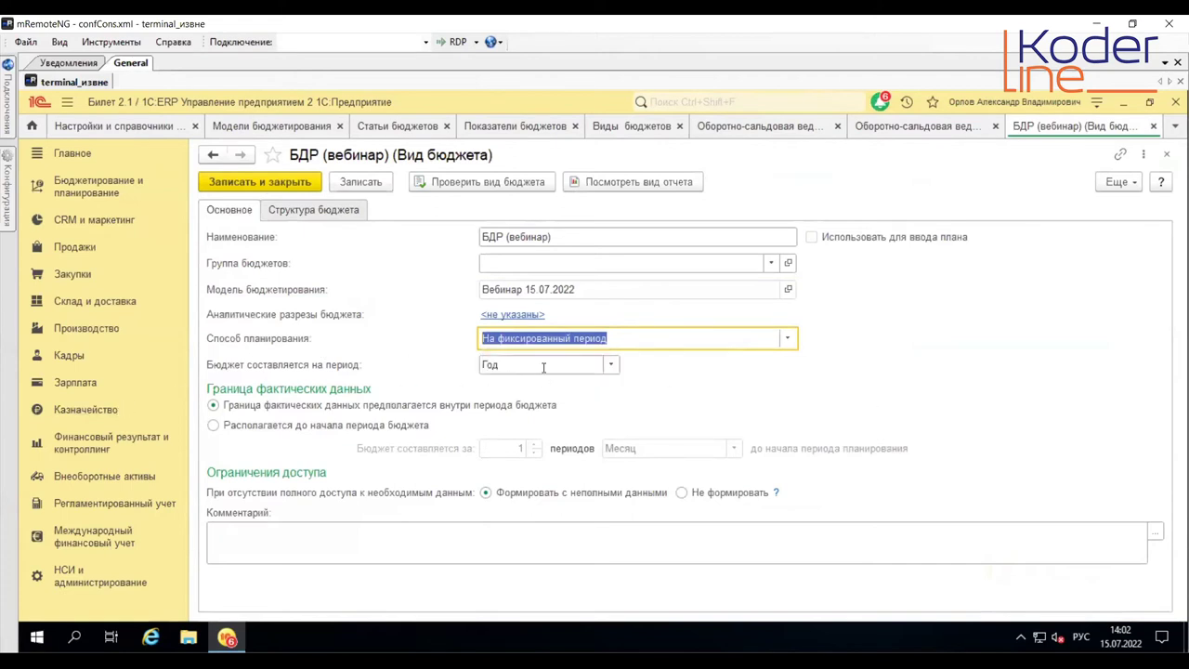
Step: Append ", руб." to the report header text in the budget structure and finish editing it
{"action": "left_click", "coordinate": [311, 209]}
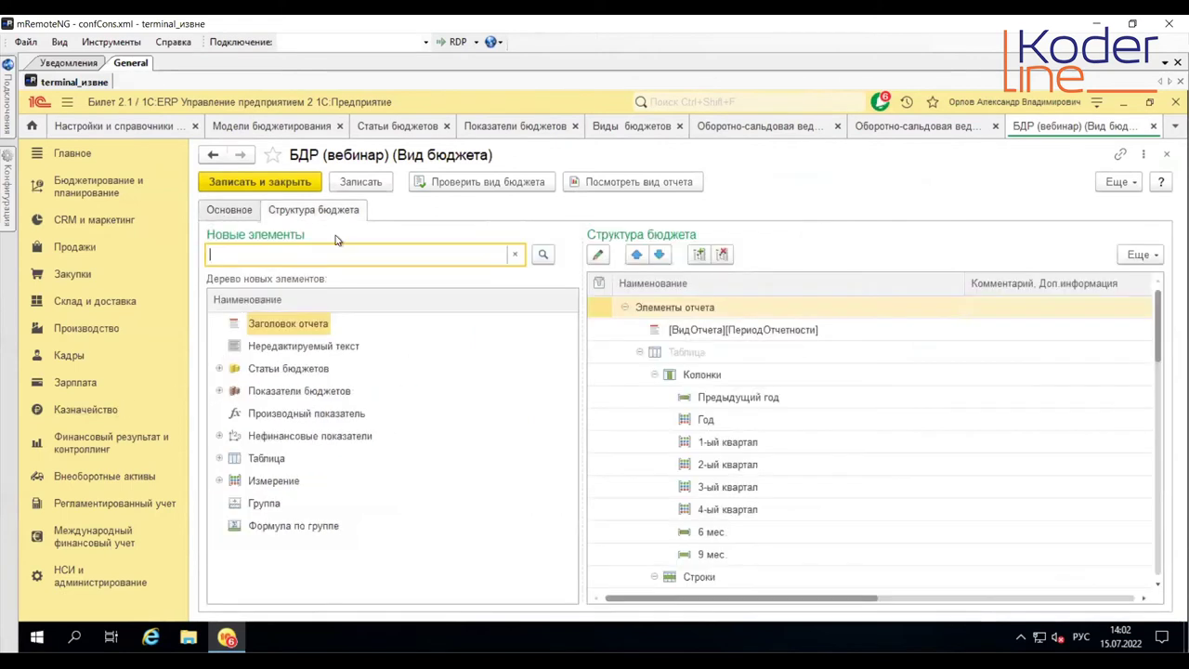
{"action": "left_click", "coordinate": [783, 329]}
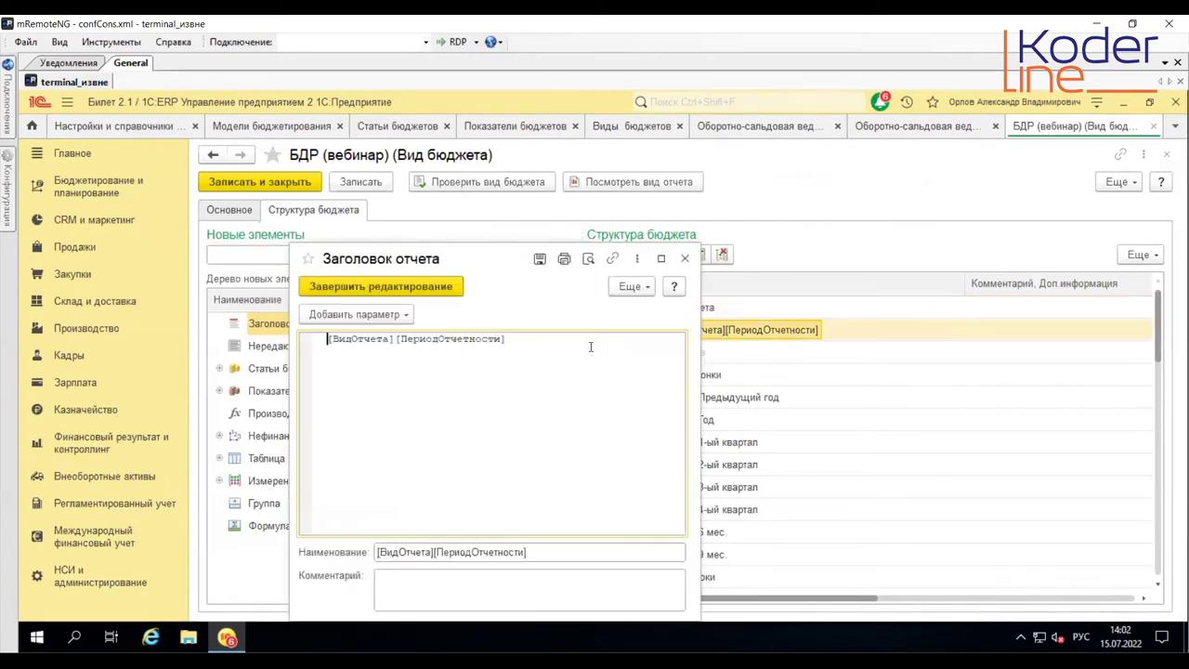
{"action": "key", "text": "BackSpace"}
{"action": "type", "text": "руб."}
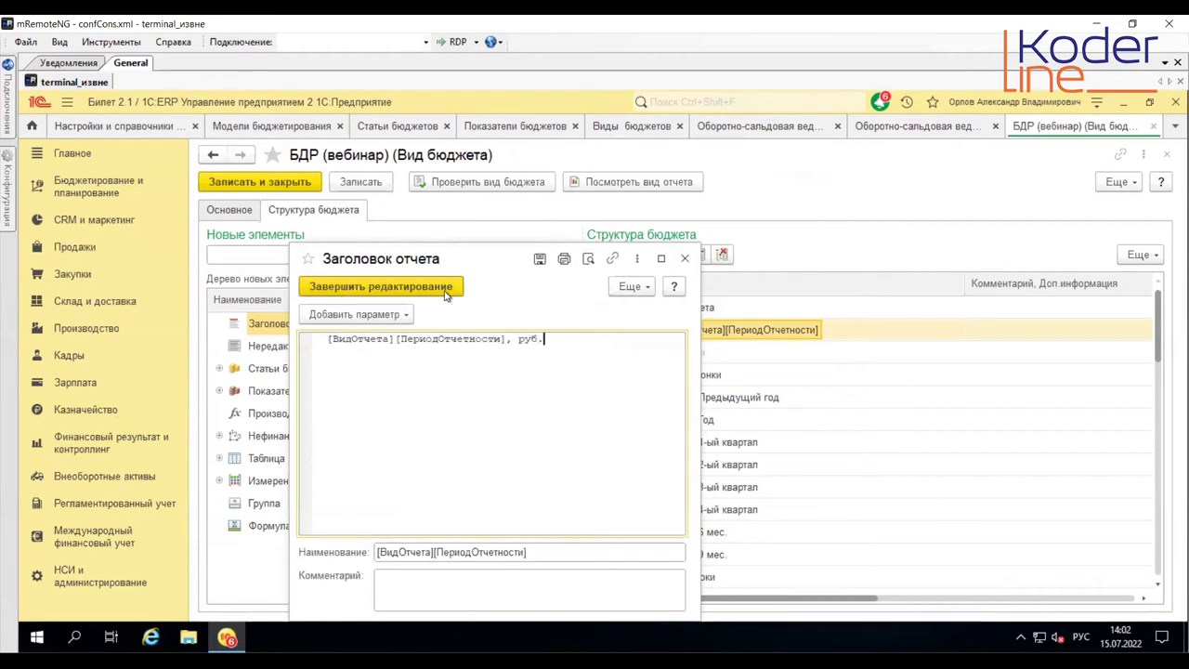
{"action": "left_click", "coordinate": [445, 288]}
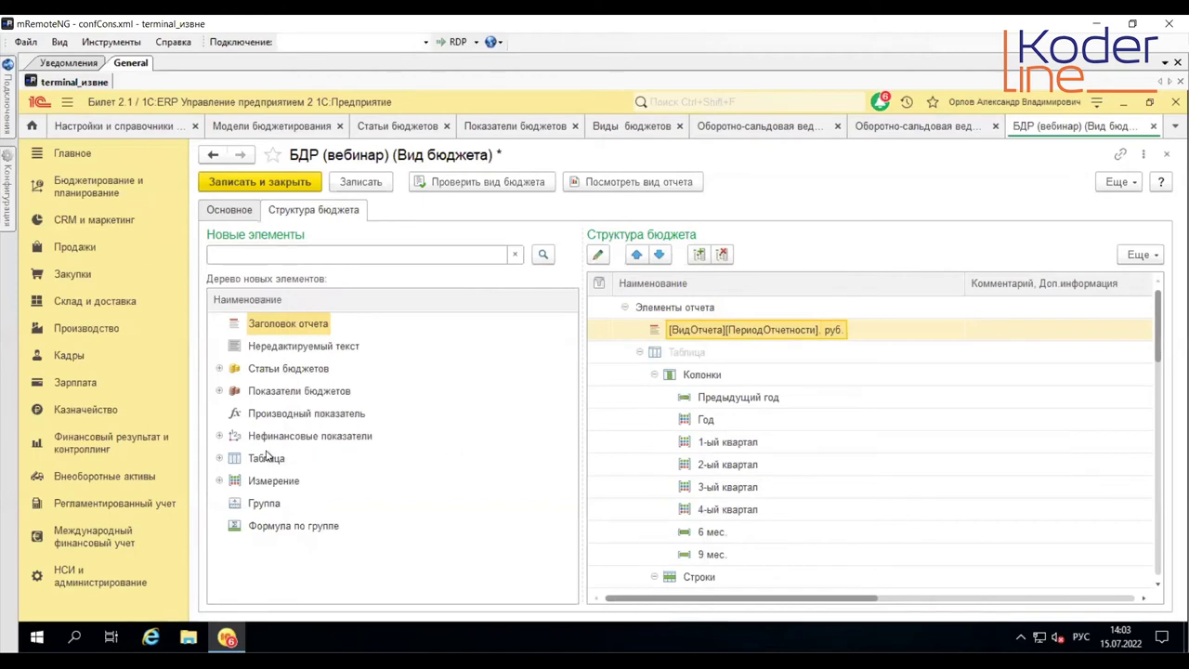
Step: Look through the budget structure rows, open the table's cell settings, and inspect the Выручка cell for Год
{"action": "left_click_drag", "start_coordinate": [264, 457], "coordinate": [738, 420]}
{"action": "scroll", "coordinate": [738, 420], "scroll_direction": "down", "scroll_amount": 3}
{"action": "scroll", "coordinate": [739, 420], "scroll_direction": "down", "scroll_amount": 10}
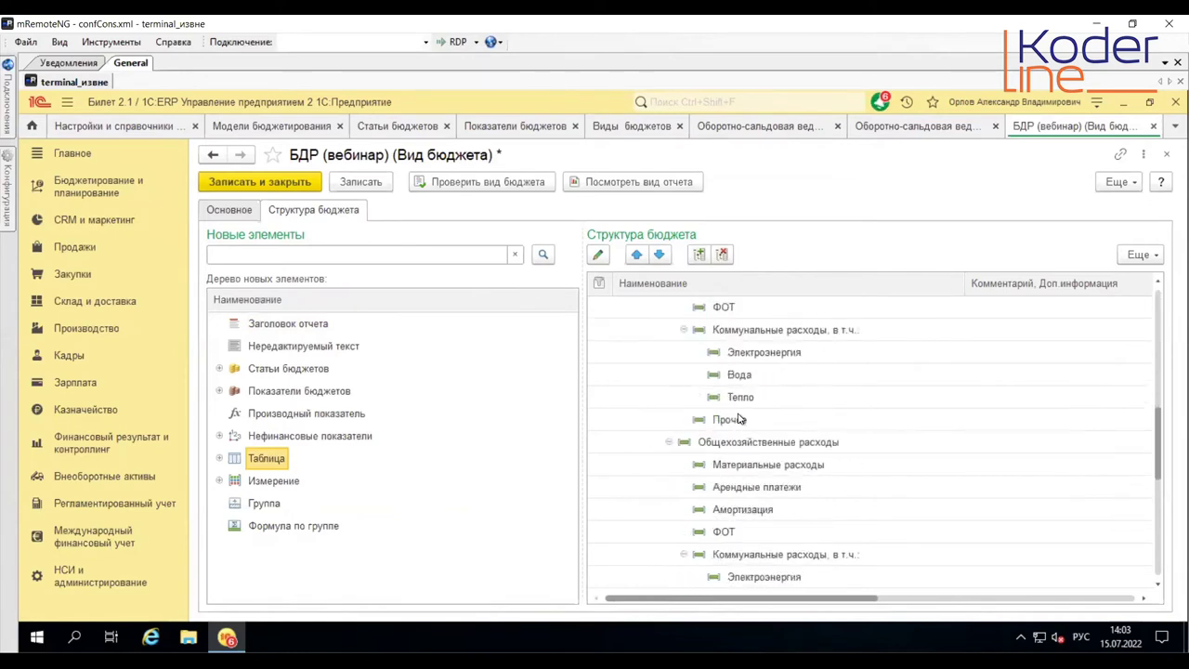
{"action": "left_click_drag", "start_coordinate": [725, 489], "coordinate": [723, 587]}
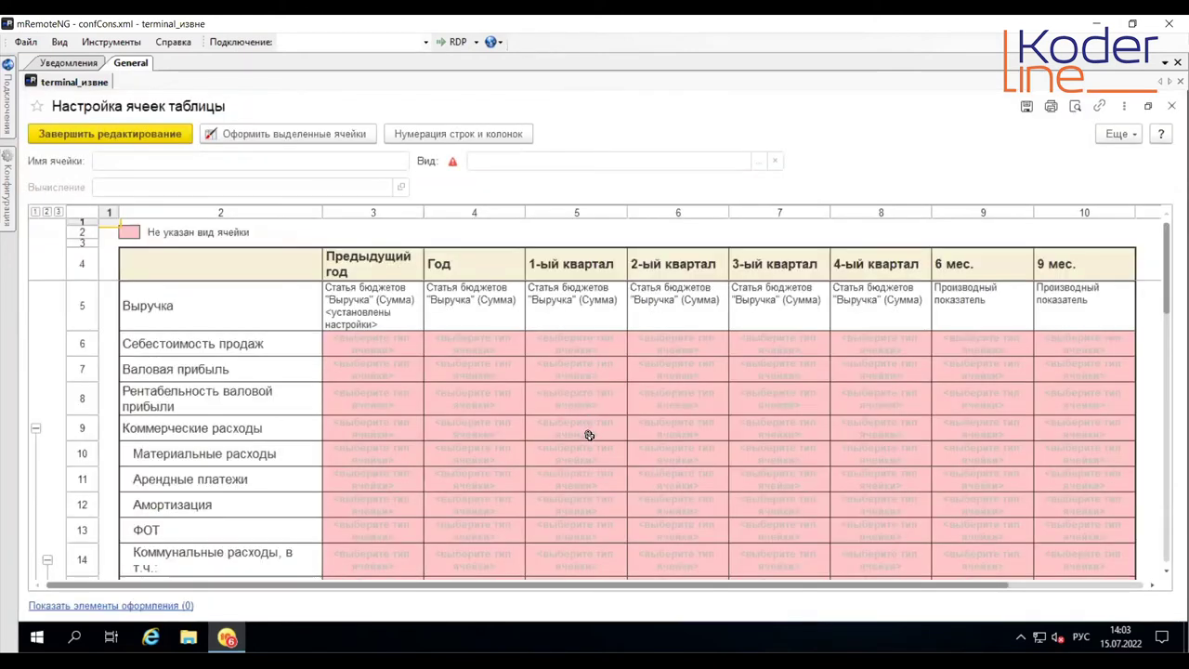
{"action": "left_click", "coordinate": [509, 310]}
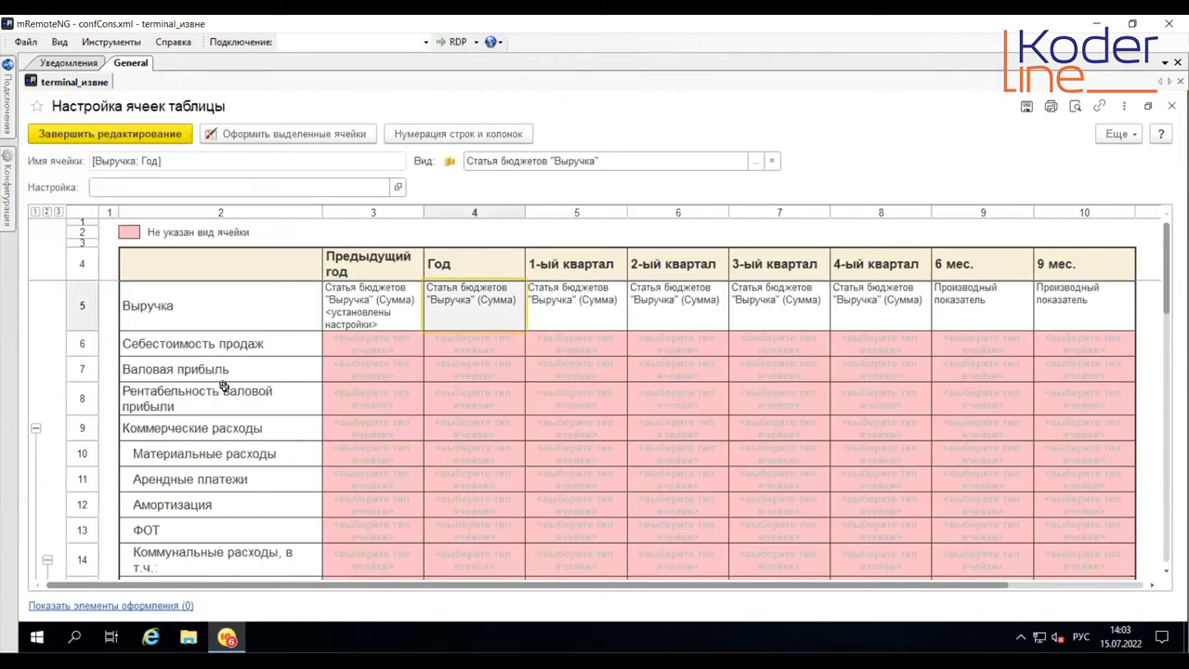
Step: Assign the Себестоимость budget item from the Вебинар 15.07 group to the Себестоимость продаж cell for Год
{"action": "left_click", "coordinate": [472, 344]}
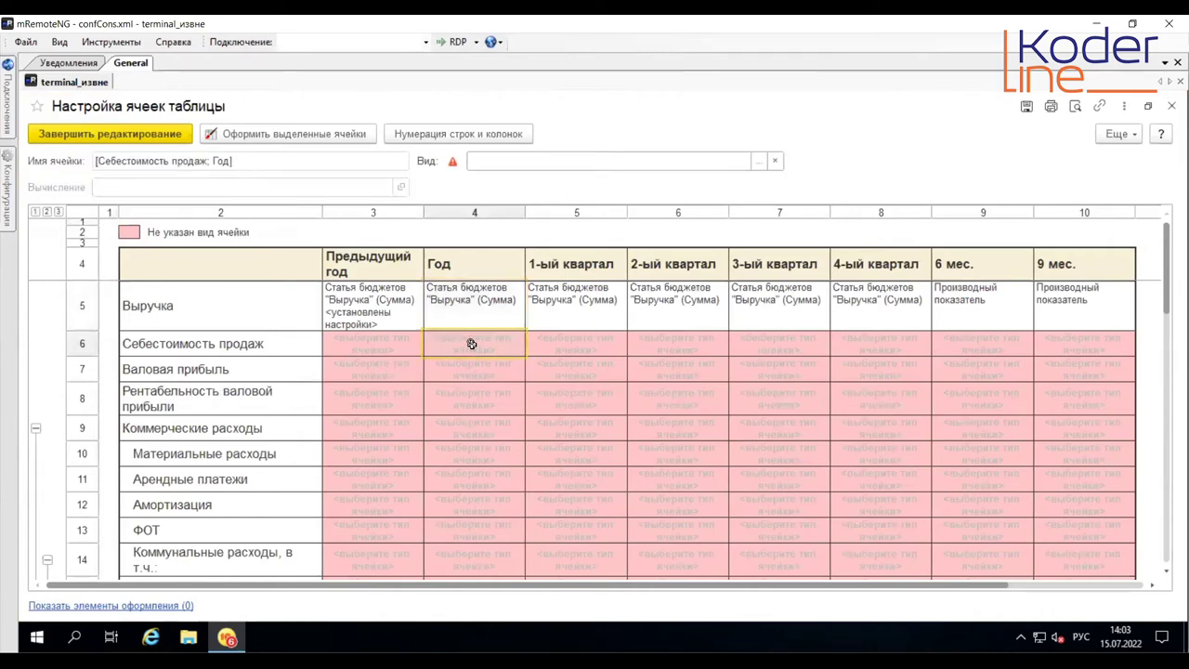
{"action": "double_click", "coordinate": [472, 343]}
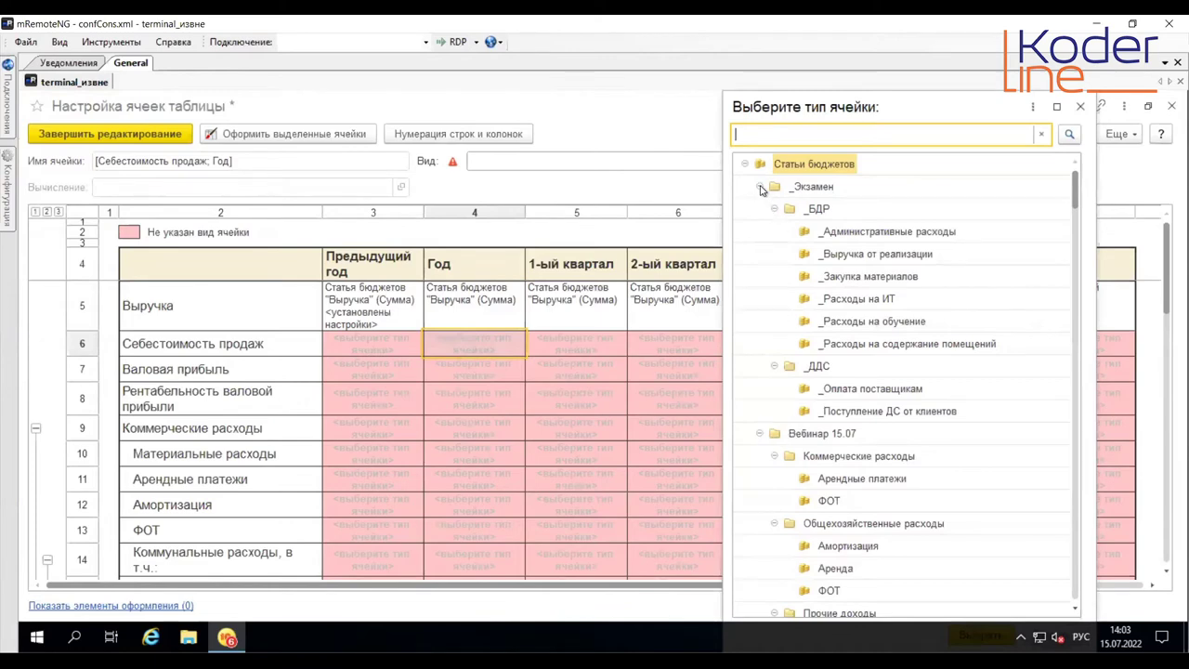
{"action": "left_click", "coordinate": [759, 186]}
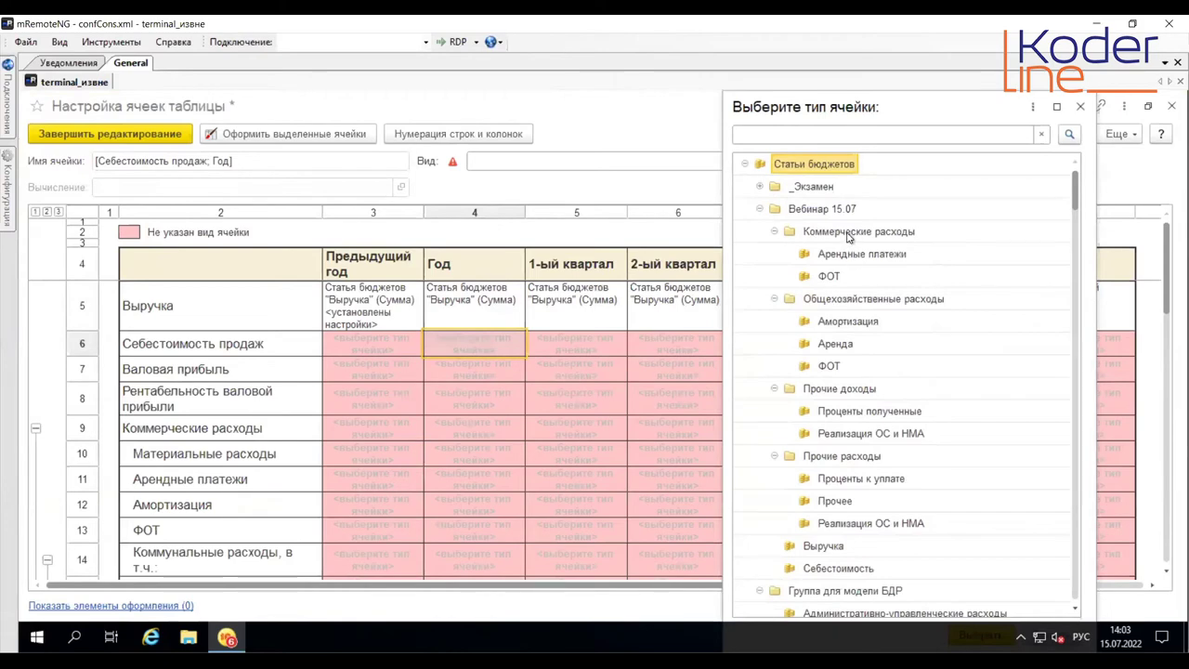
{"action": "double_click", "coordinate": [840, 569]}
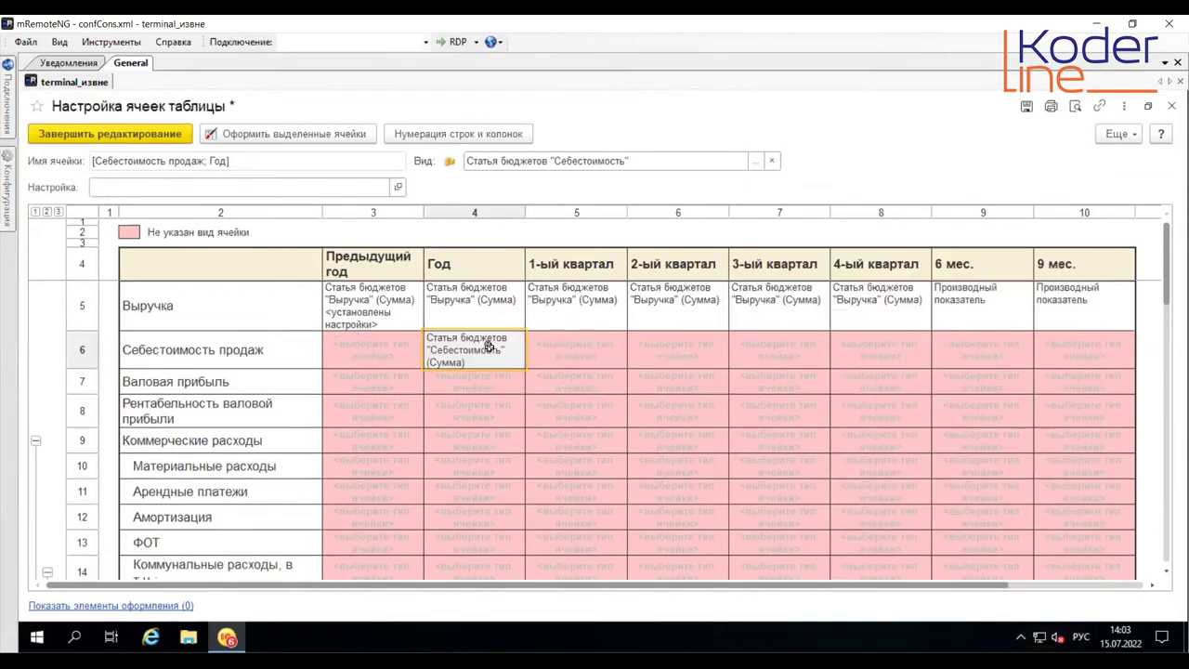
Step: Copy the Себестоимость продаж cell for Год into the four quarter cells of the same row
{"action": "right_click", "coordinate": [488, 346]}
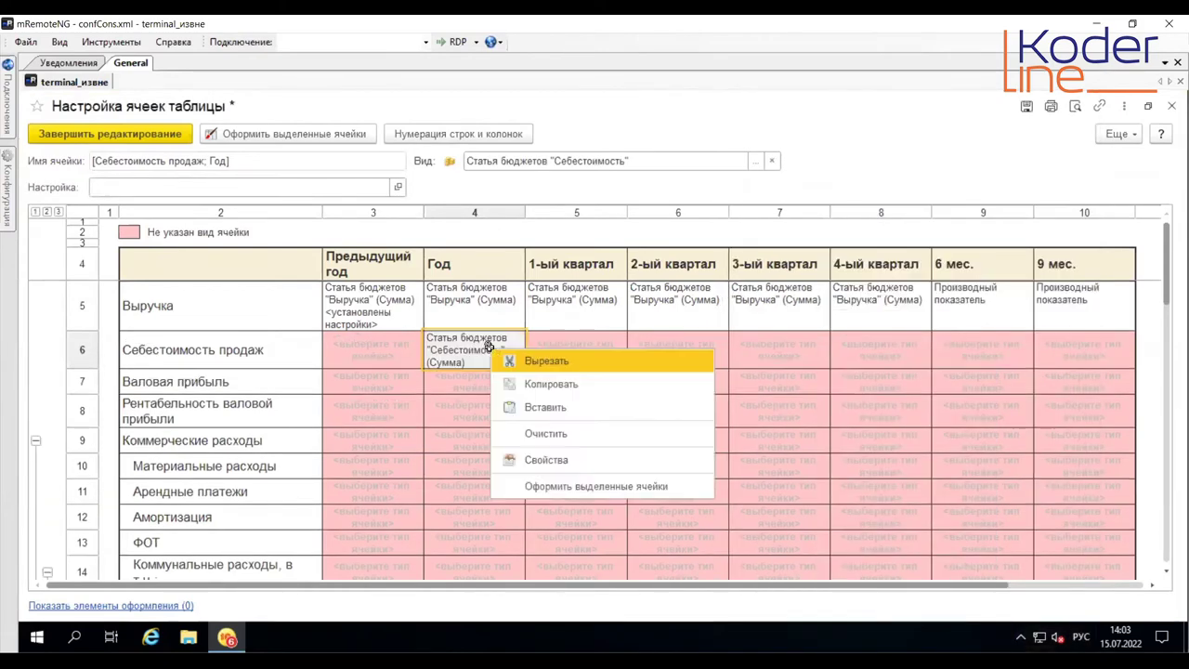
{"action": "left_click", "coordinate": [563, 381]}
{"action": "left_click_drag", "start_coordinate": [569, 350], "coordinate": [876, 344]}
{"action": "right_click", "coordinate": [876, 344]}
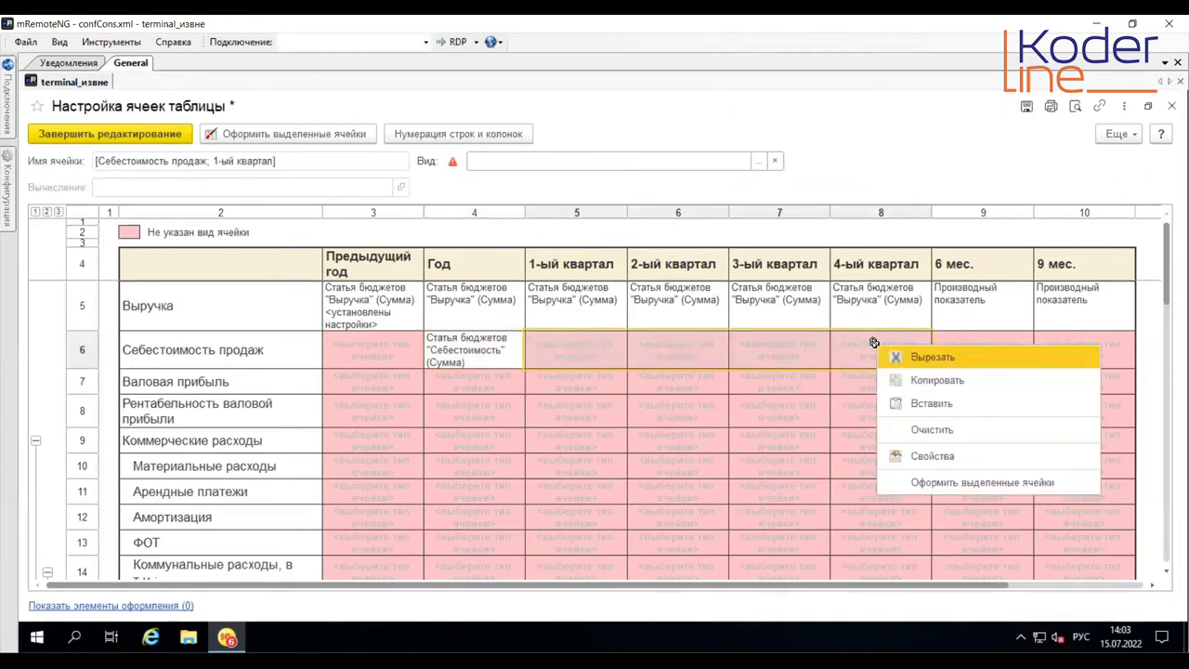
{"action": "left_click", "coordinate": [936, 409]}
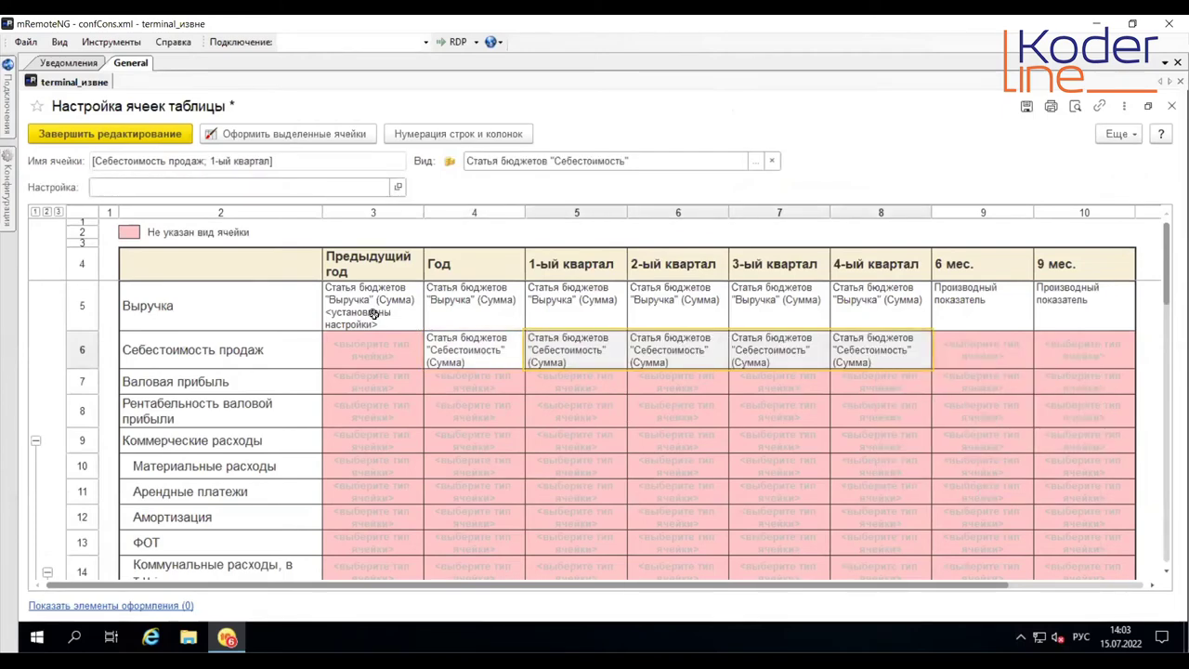
Step: Copy the Себестоимость продаж cell for Год into the Предыдущий год cell of the same row
{"action": "left_click", "coordinate": [484, 349]}
{"action": "right_click", "coordinate": [483, 348]}
{"action": "left_click", "coordinate": [534, 392]}
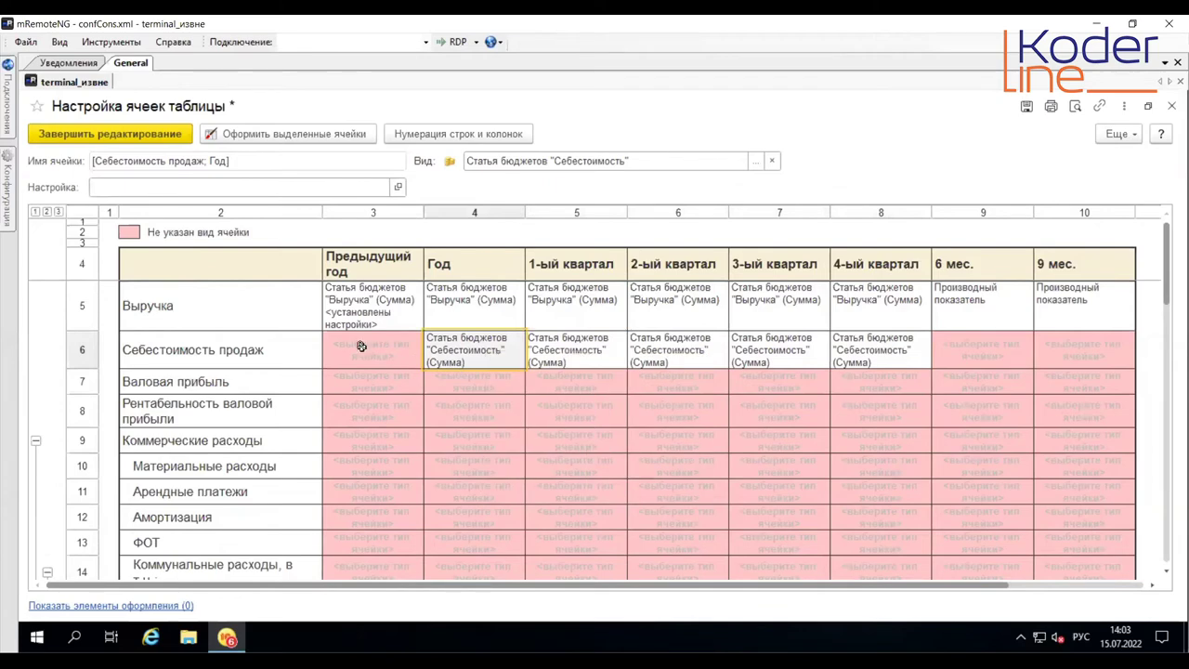
{"action": "left_click", "coordinate": [396, 367]}
{"action": "right_click", "coordinate": [364, 351]}
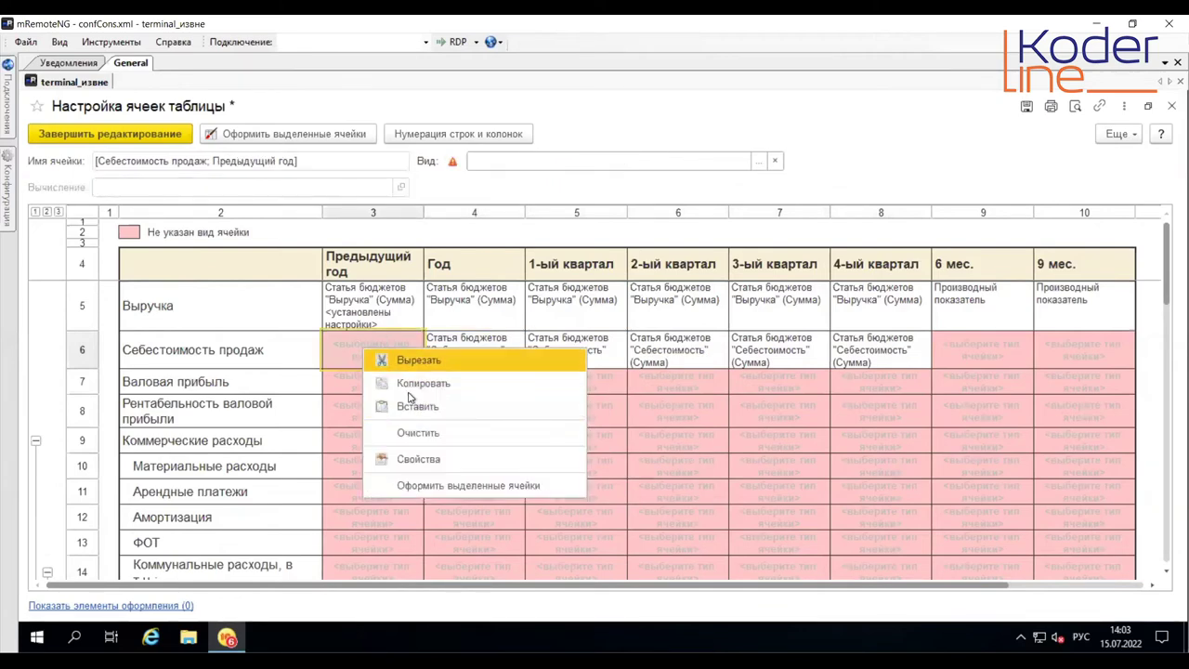
{"action": "left_click", "coordinate": [412, 404]}
Step: Shift the data of the Себестоимость продаж cell for Предыдущий год 1 year into the past and finish editing it
{"action": "double_click", "coordinate": [378, 339]}
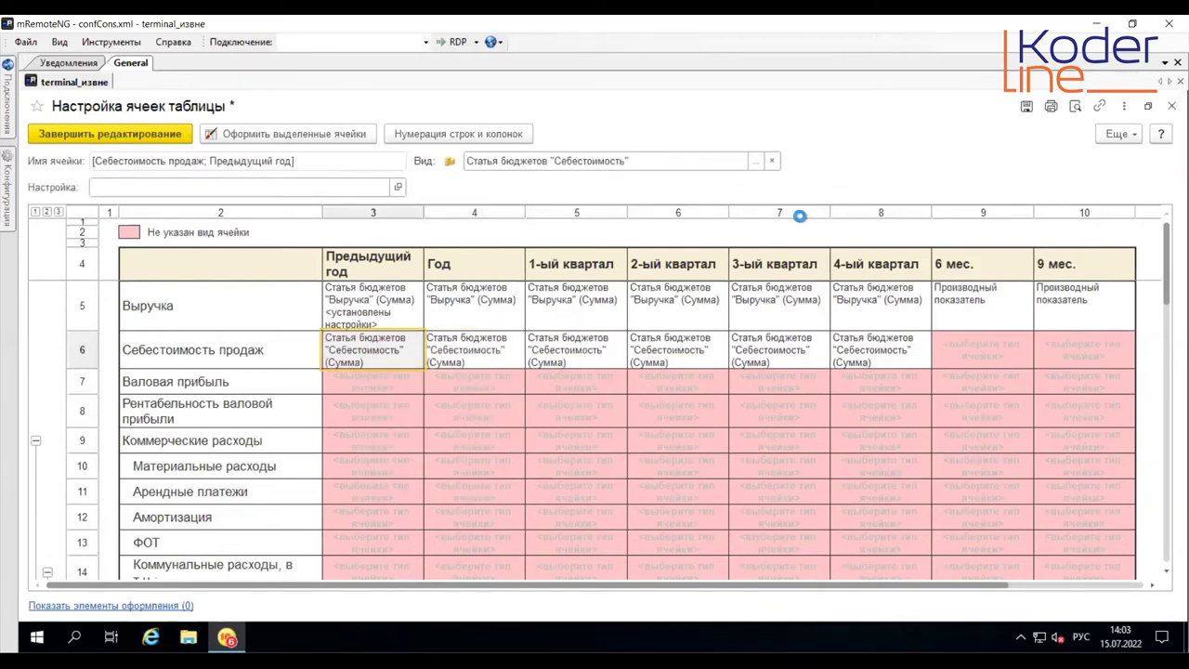
{"action": "left_click", "coordinate": [713, 212]}
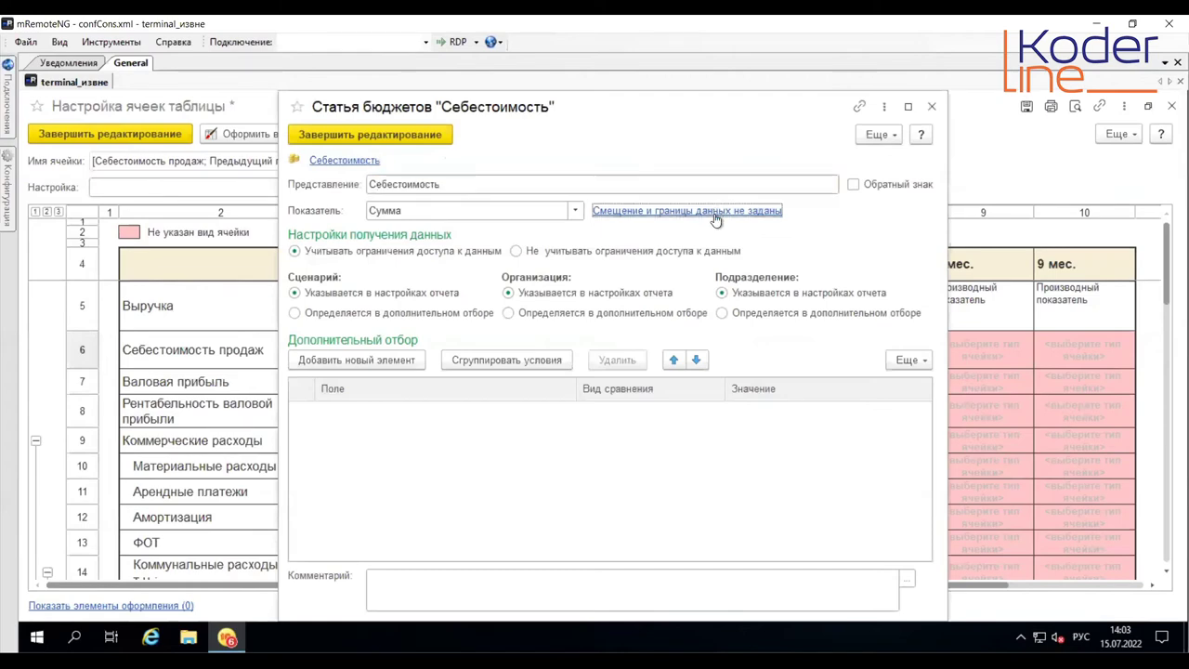
{"action": "left_click", "coordinate": [336, 455]}
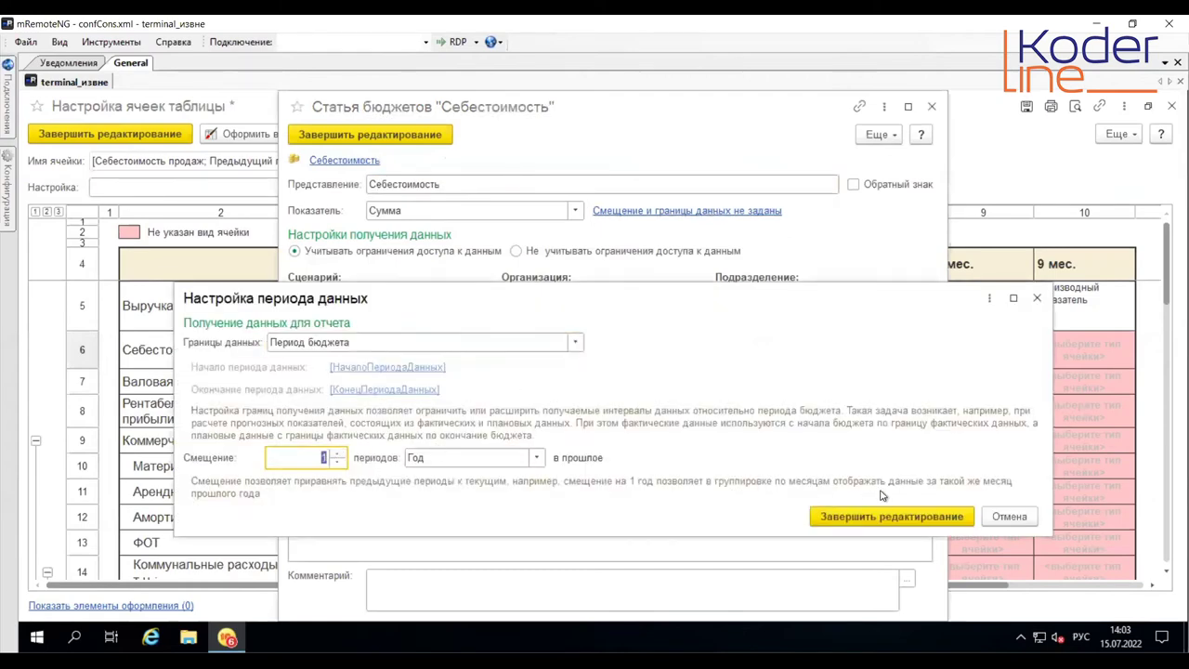
{"action": "left_click", "coordinate": [850, 518]}
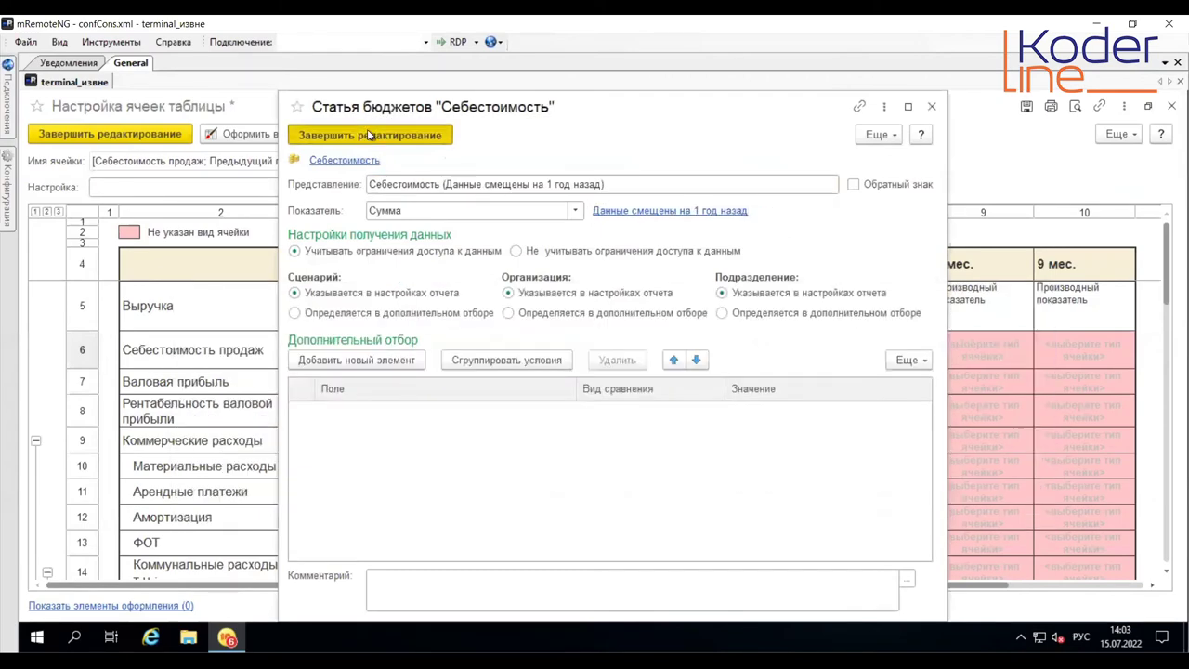
{"action": "left_click", "coordinate": [372, 135]}
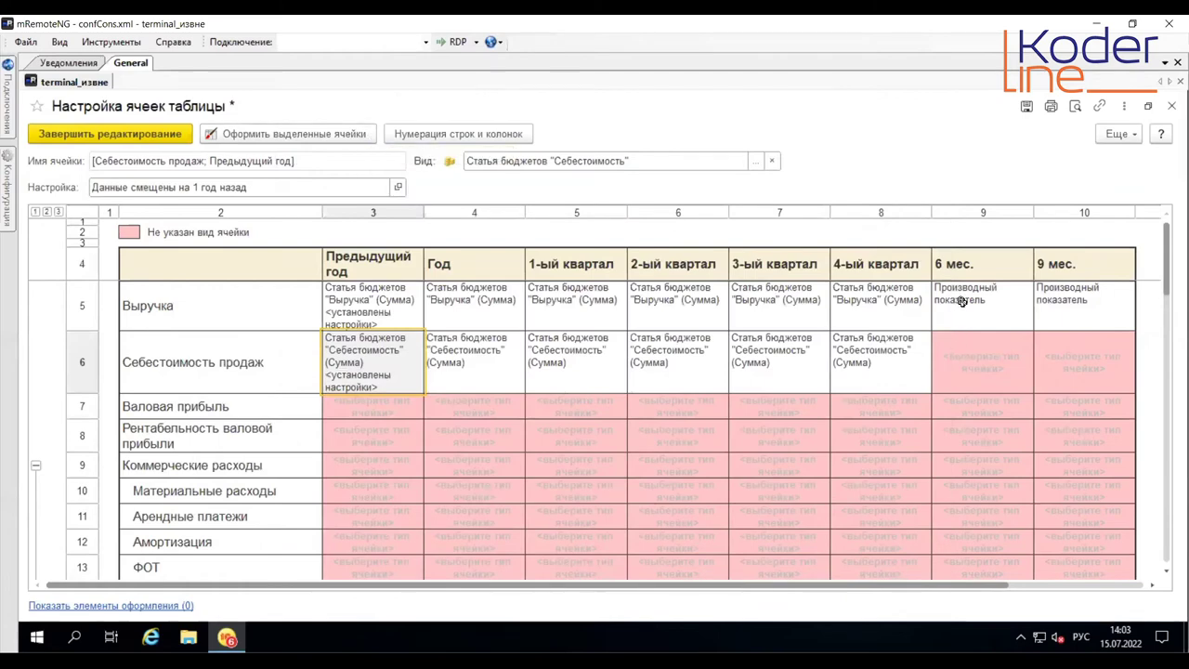
Step: Assign the Производный показатель cell type to the Валовая прибыль cell for Предыдущий год
{"action": "left_click", "coordinate": [481, 404]}
{"action": "left_click", "coordinate": [379, 412]}
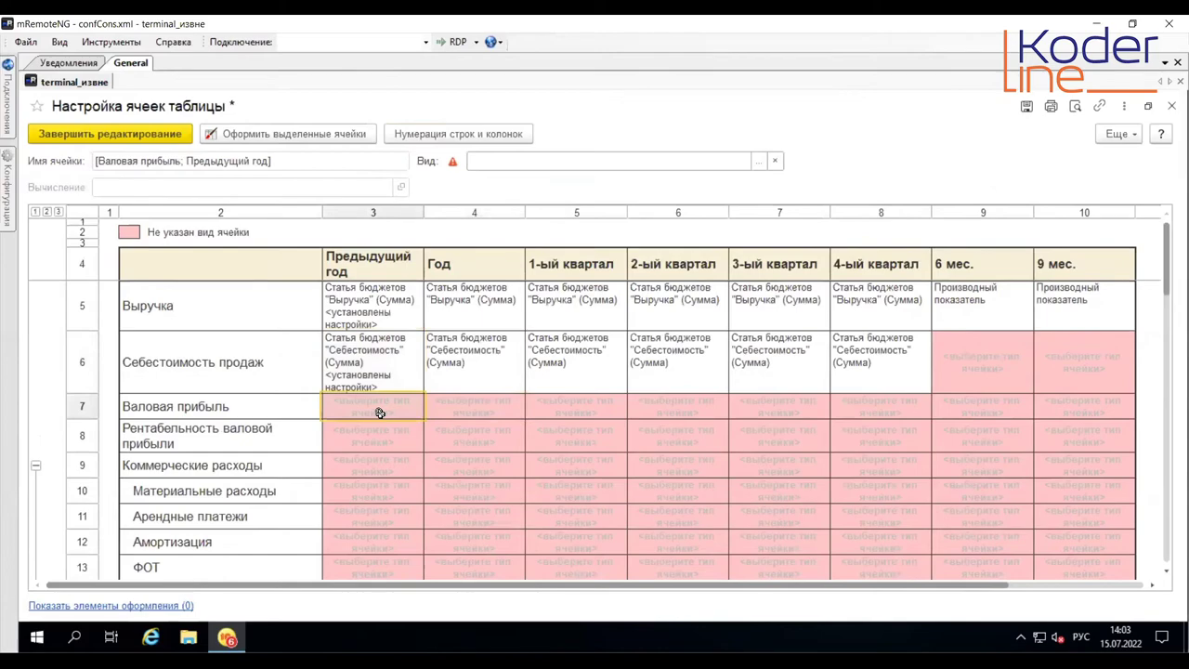
{"action": "double_click", "coordinate": [379, 412]}
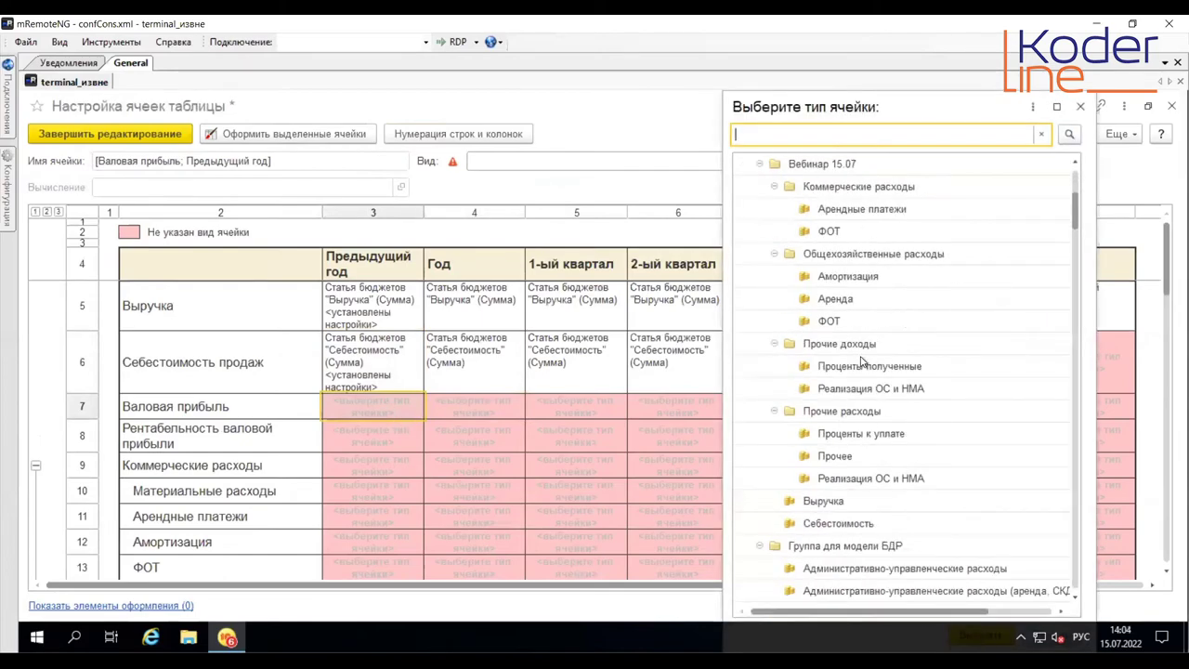
{"action": "scroll", "coordinate": [861, 363], "scroll_direction": "down", "scroll_amount": 6}
{"action": "scroll", "coordinate": [864, 362], "scroll_direction": "up", "scroll_amount": 10}
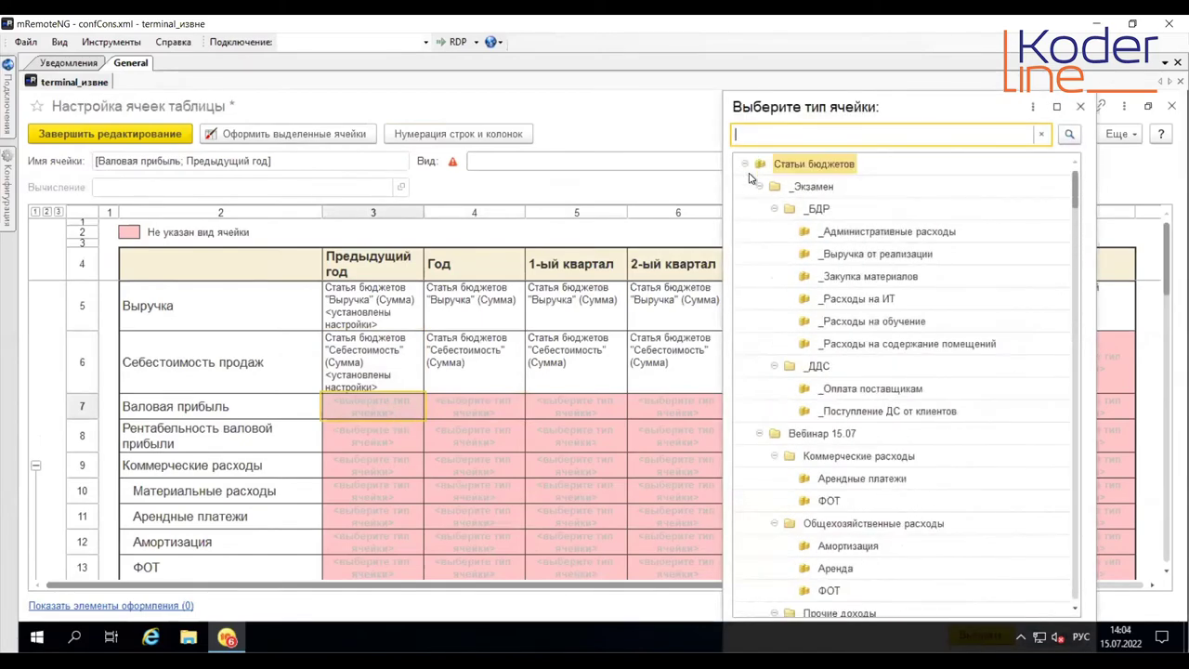
{"action": "left_click", "coordinate": [744, 164]}
{"action": "left_click", "coordinate": [745, 186]}
{"action": "left_click", "coordinate": [822, 211]}
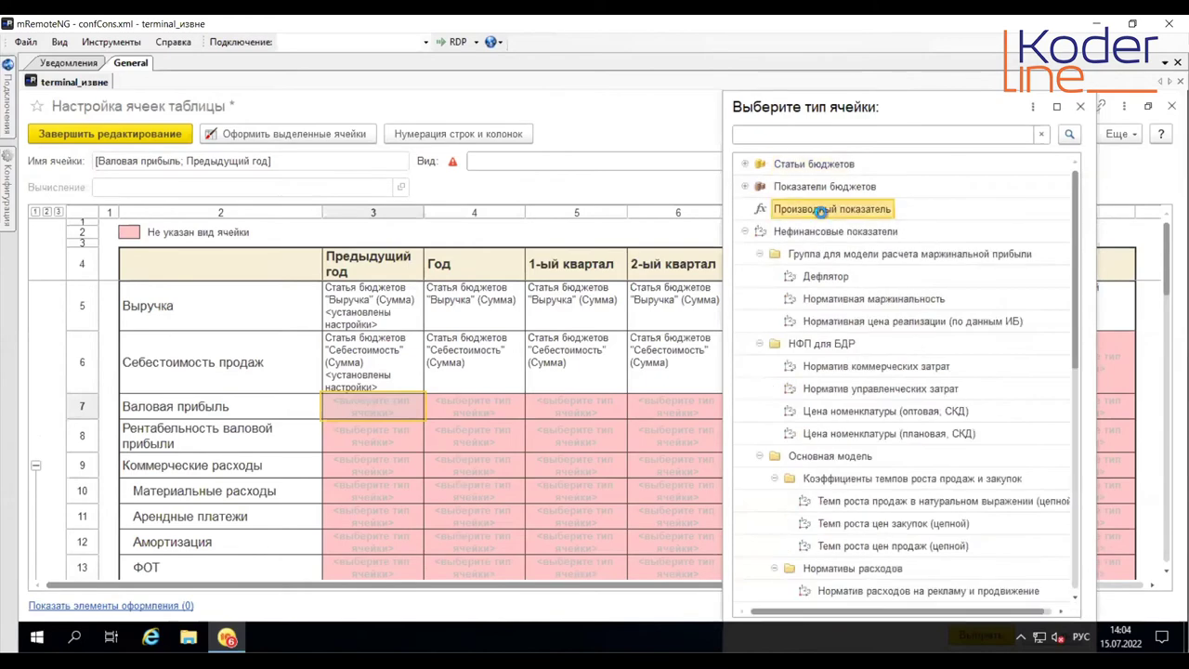
{"action": "double_click", "coordinate": [821, 211]}
Step: Build the Валовая прибыль formula as the Выручка cell minus the Себестоимость продаж cell for Предыдущий год and finish editing it
{"action": "left_click_drag", "start_coordinate": [192, 301], "coordinate": [481, 440]}
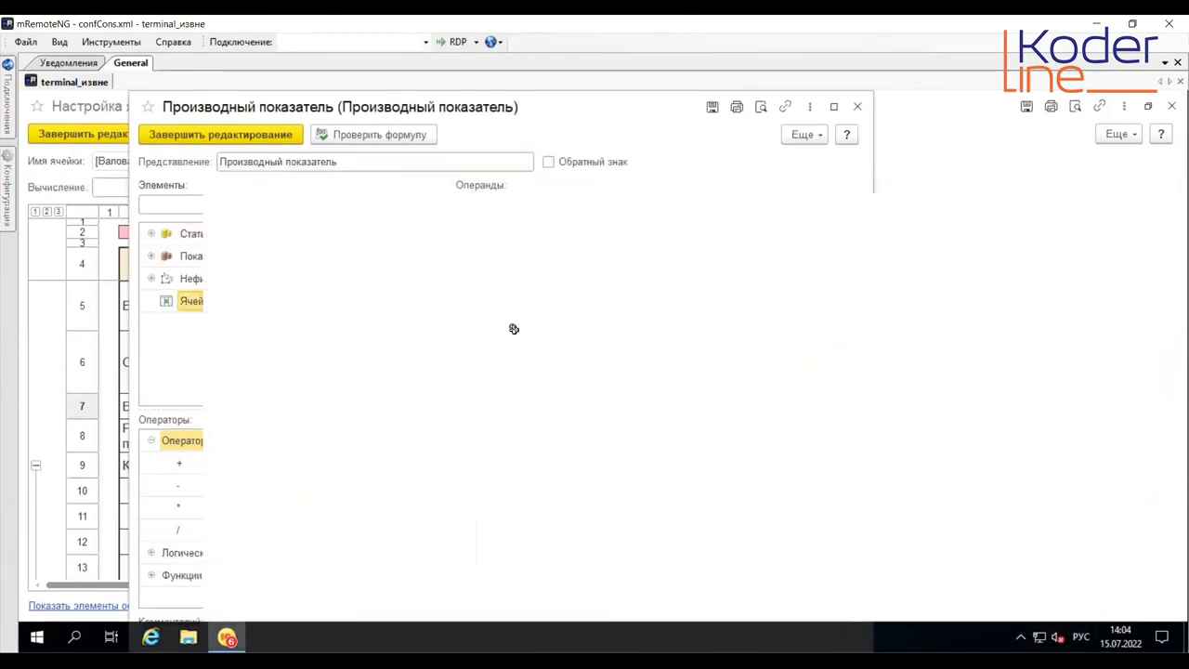
{"action": "double_click", "coordinate": [524, 336]}
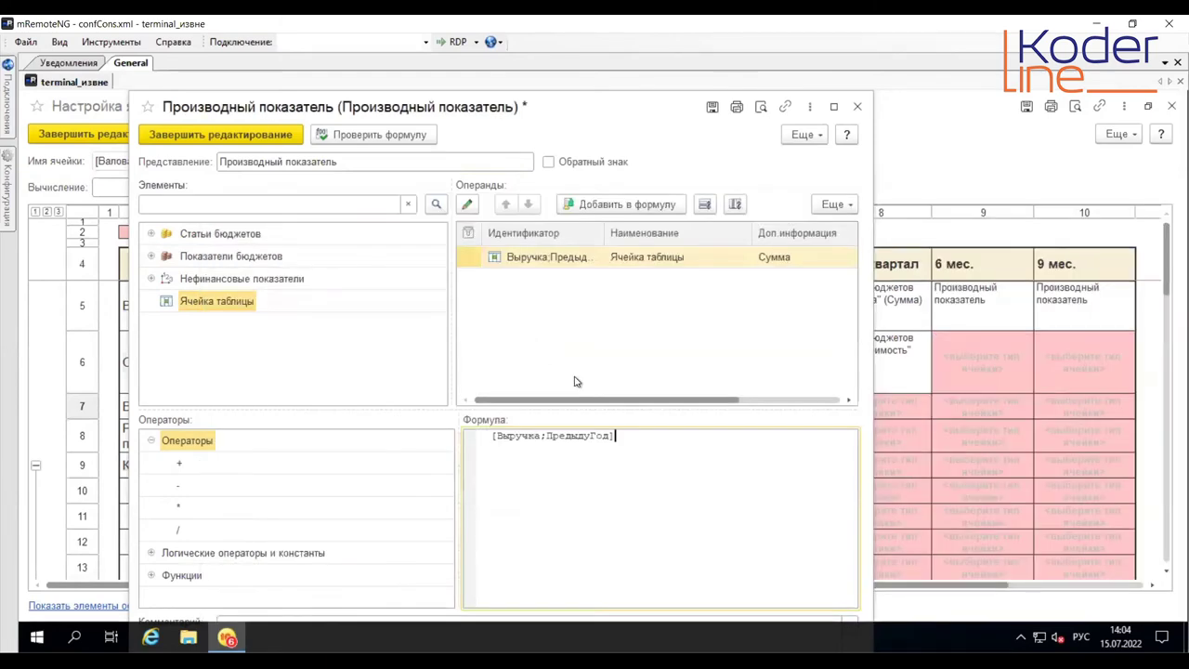
{"action": "left_click_drag", "start_coordinate": [253, 314], "coordinate": [624, 438]}
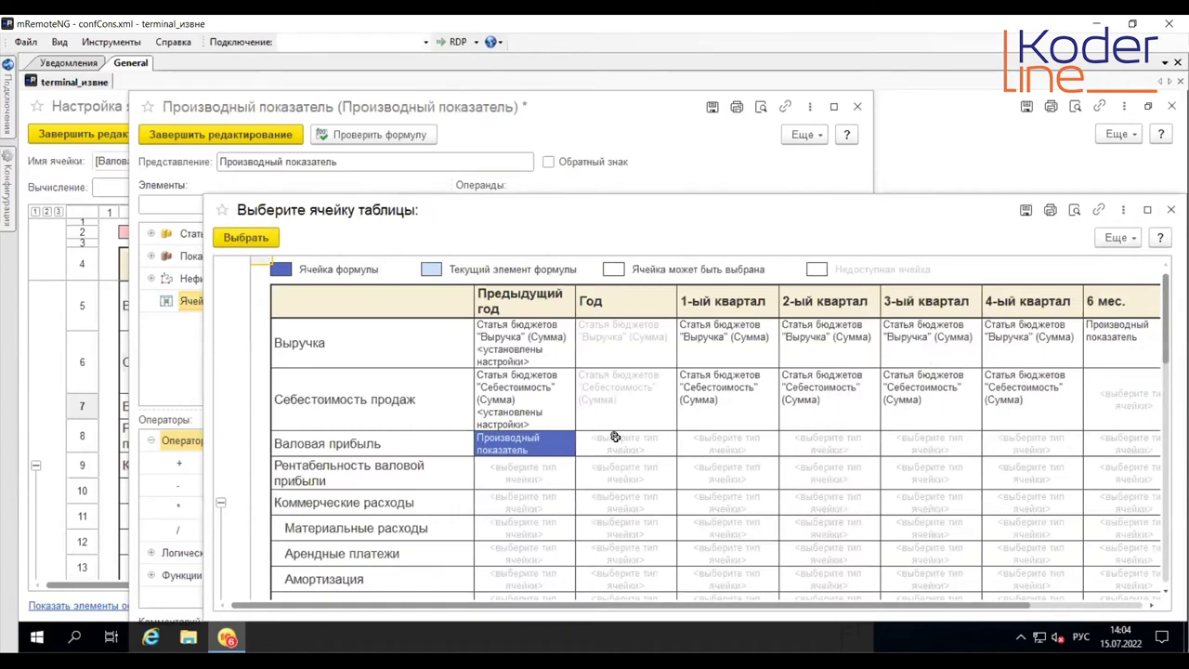
{"action": "left_click", "coordinate": [529, 398]}
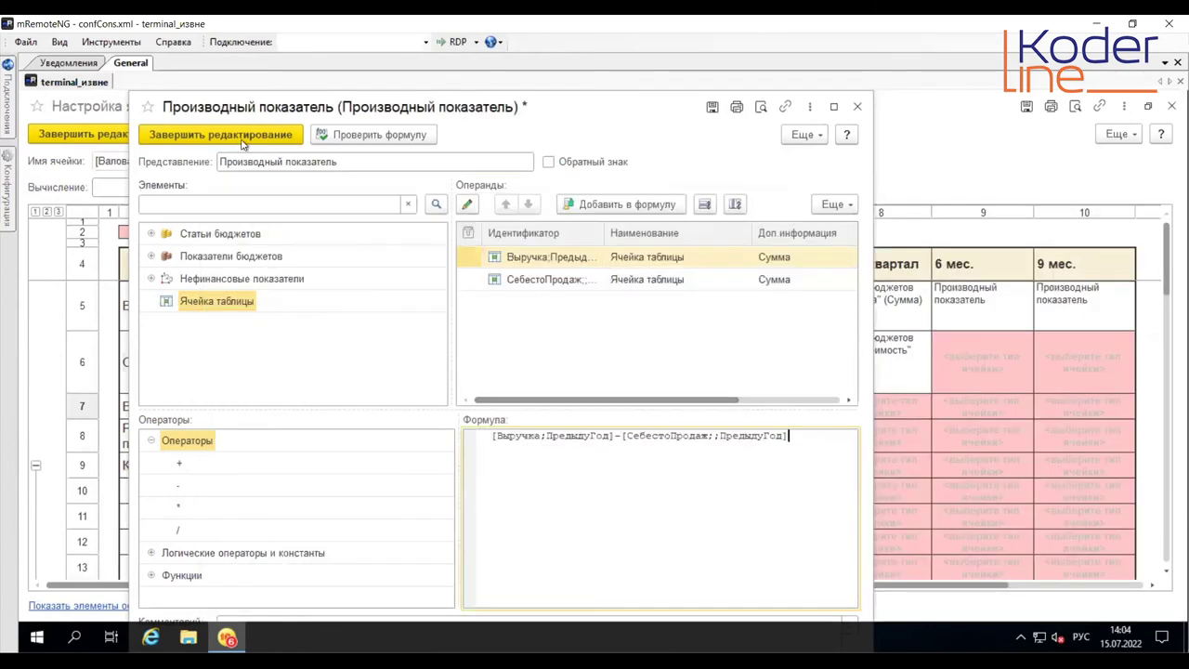
{"action": "left_click", "coordinate": [235, 137]}
Step: Copy the Валовая прибыль cell for Предыдущий год into the Год and four quarter cells of the row
{"action": "right_click", "coordinate": [368, 399]}
{"action": "left_click", "coordinate": [466, 418]}
{"action": "left_click_drag", "start_coordinate": [474, 409], "coordinate": [852, 411]}
{"action": "right_click", "coordinate": [852, 411]}
{"action": "left_click", "coordinate": [905, 472]}
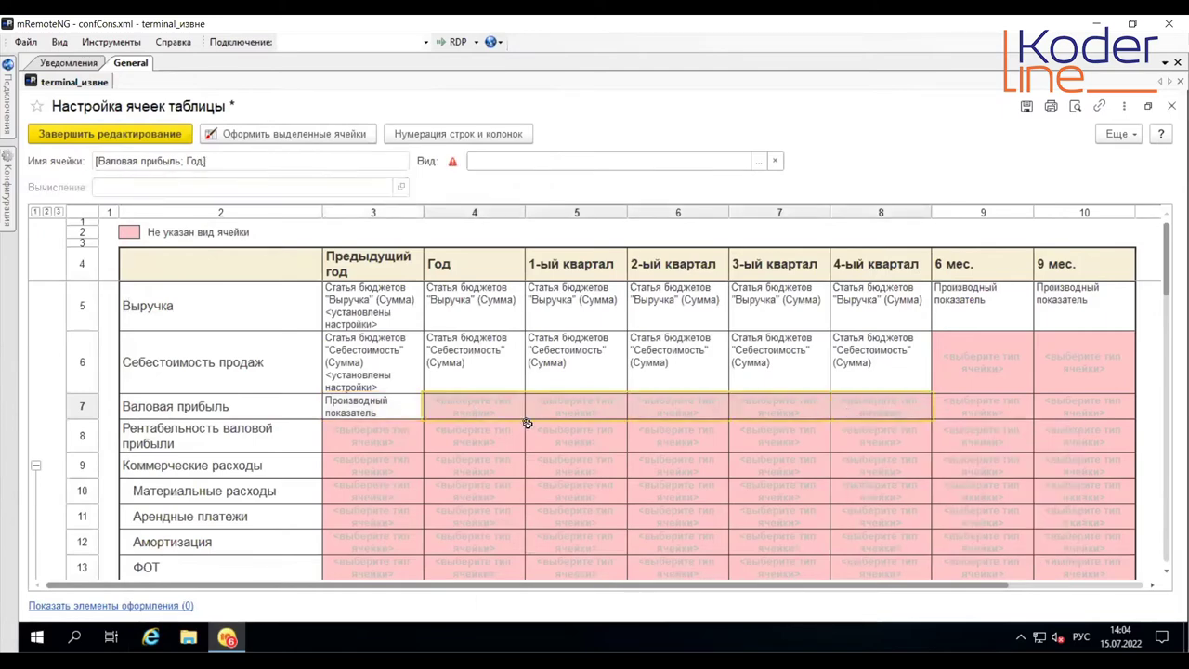
Step: Assign the Производный показатель cell type to the Рентабельность валовой прибыли cell for Предыдущий год
{"action": "left_click", "coordinate": [382, 442]}
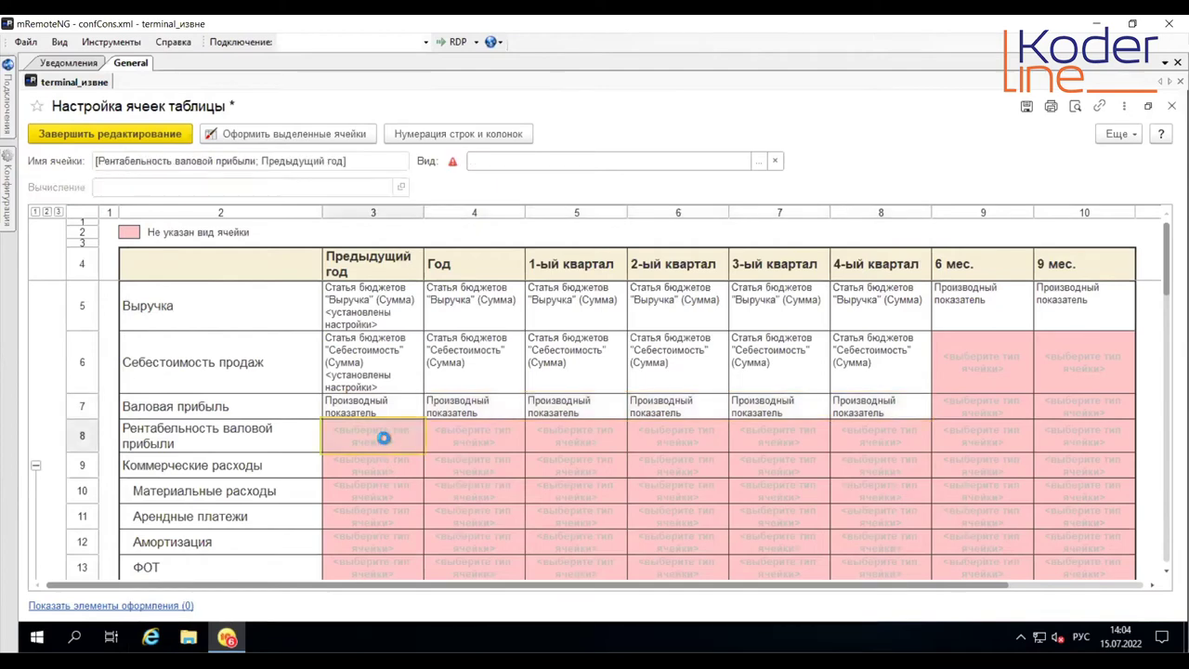
{"action": "double_click", "coordinate": [386, 443]}
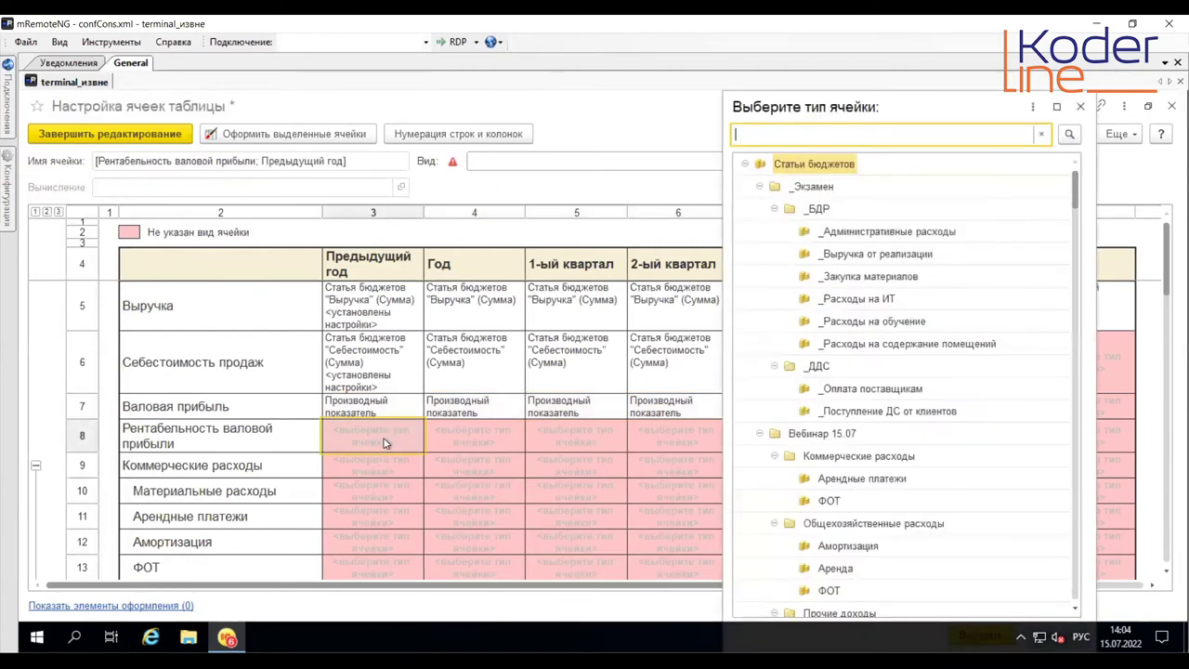
{"action": "left_click", "coordinate": [745, 165]}
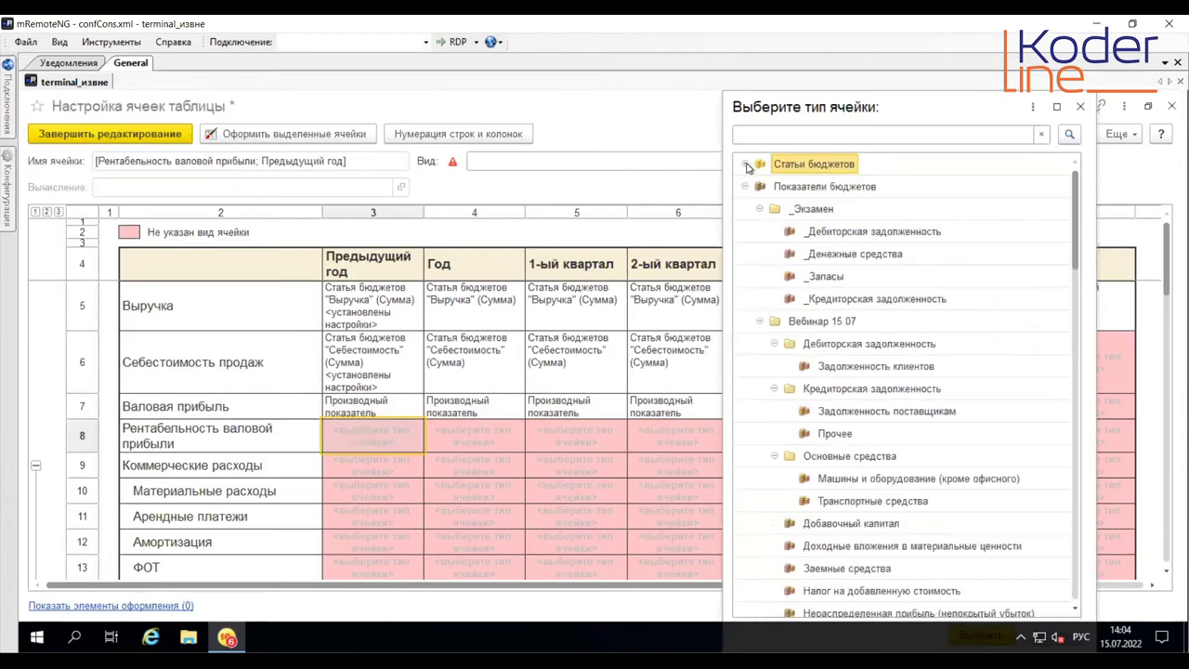
{"action": "left_click", "coordinate": [746, 188]}
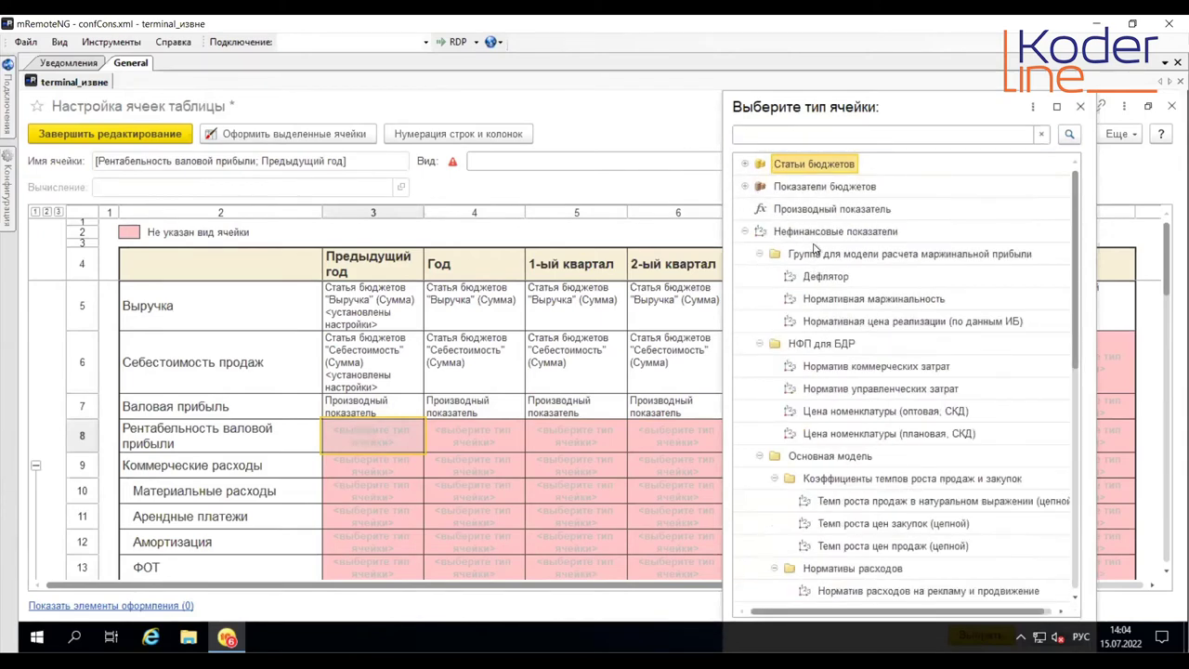
{"action": "double_click", "coordinate": [828, 210]}
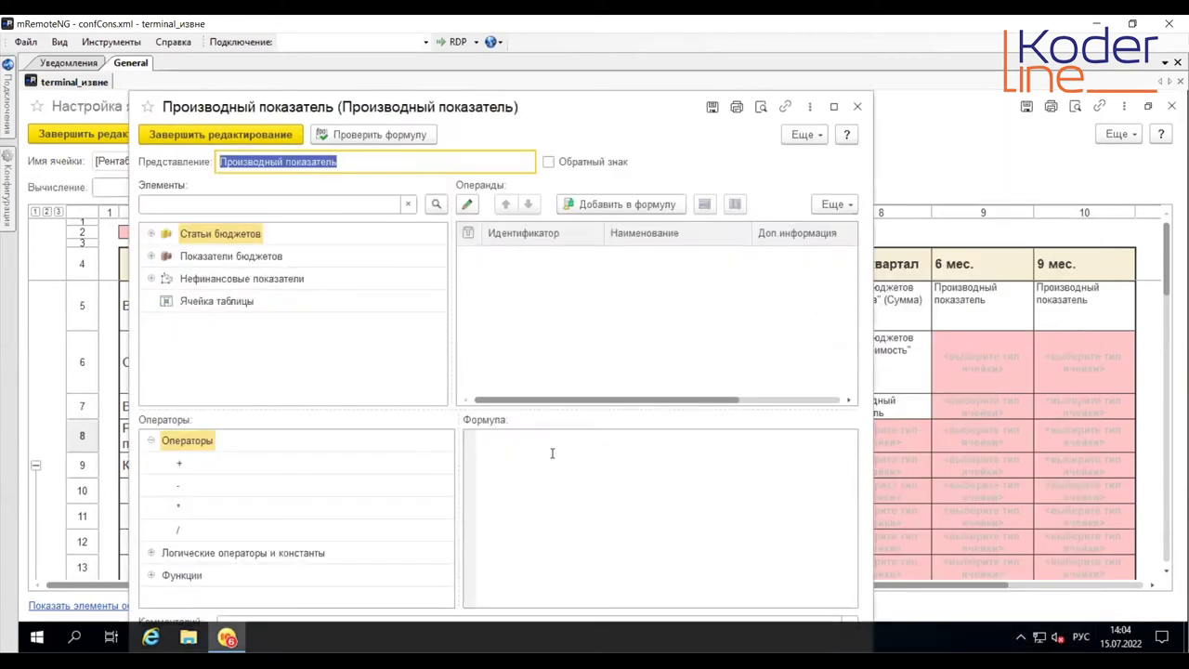
{"action": "left_click_drag", "start_coordinate": [792, 116], "coordinate": [995, 115]}
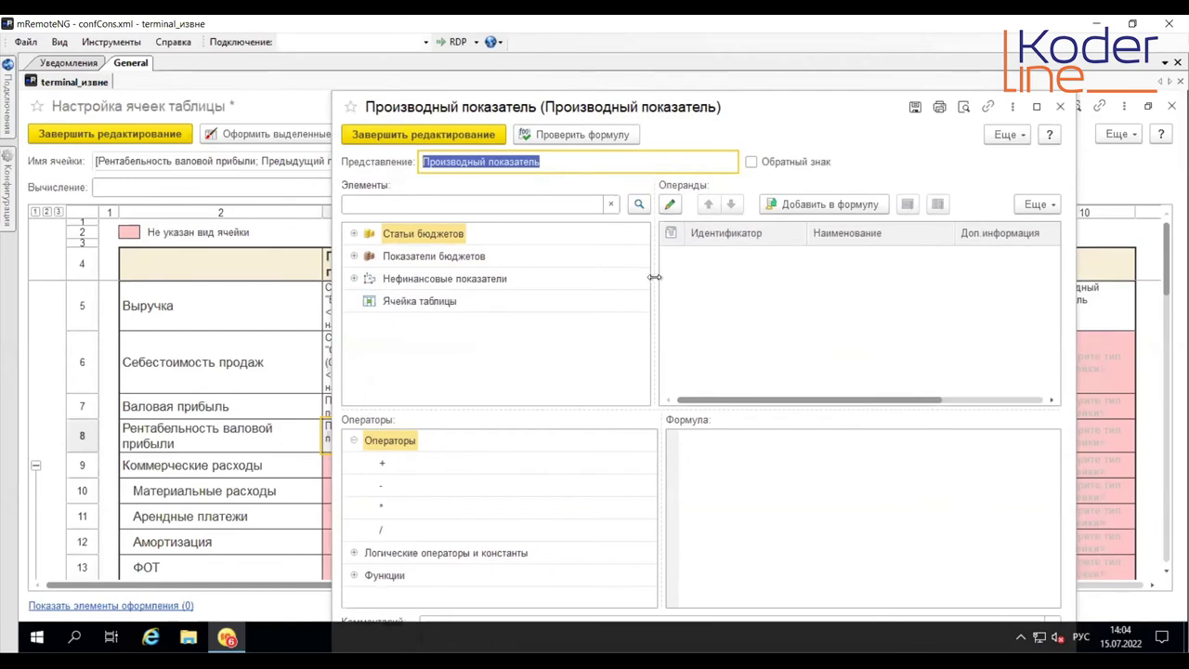
Step: Build the profitability formula as the Валовая прибыль cell divided by the Выручка cell, both for Предыдущий год
{"action": "left_click", "coordinate": [425, 307]}
{"action": "left_click", "coordinate": [685, 450]}
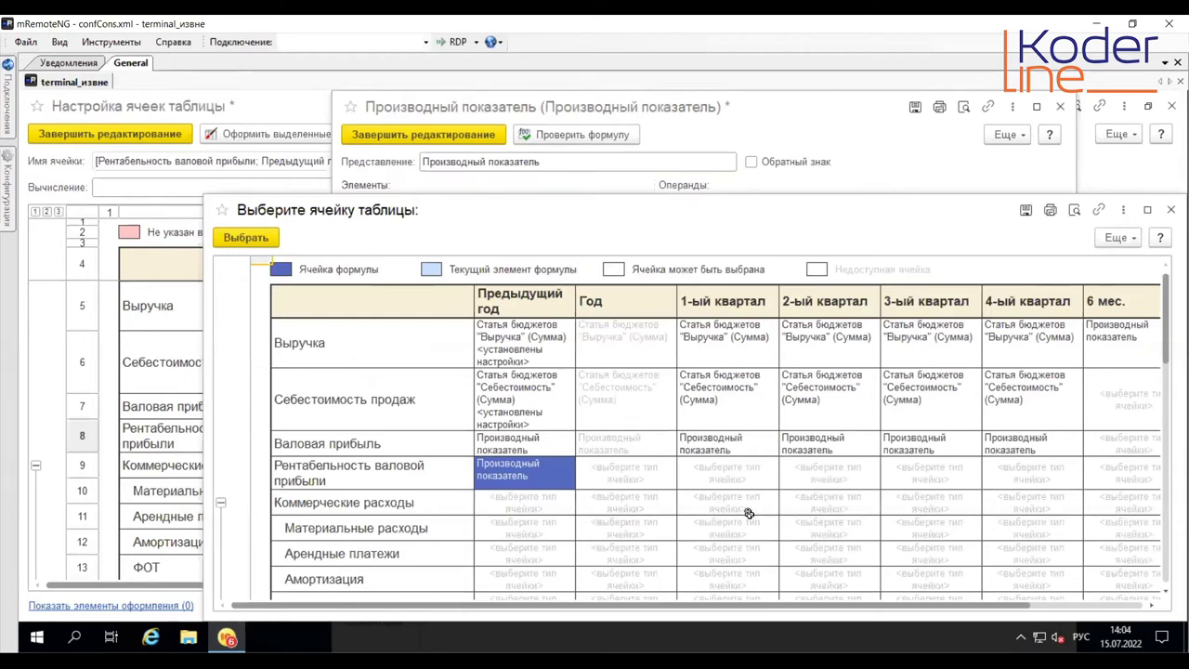
{"action": "double_click", "coordinate": [525, 437]}
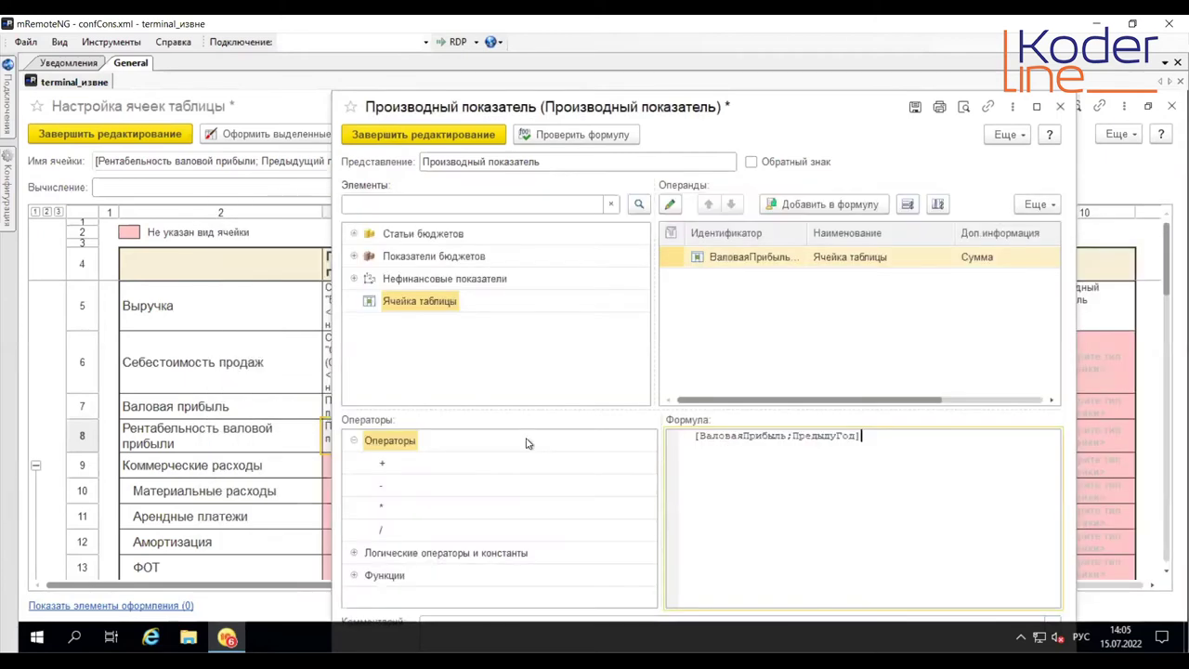
{"action": "left_click", "coordinate": [403, 535]}
{"action": "double_click", "coordinate": [442, 310]}
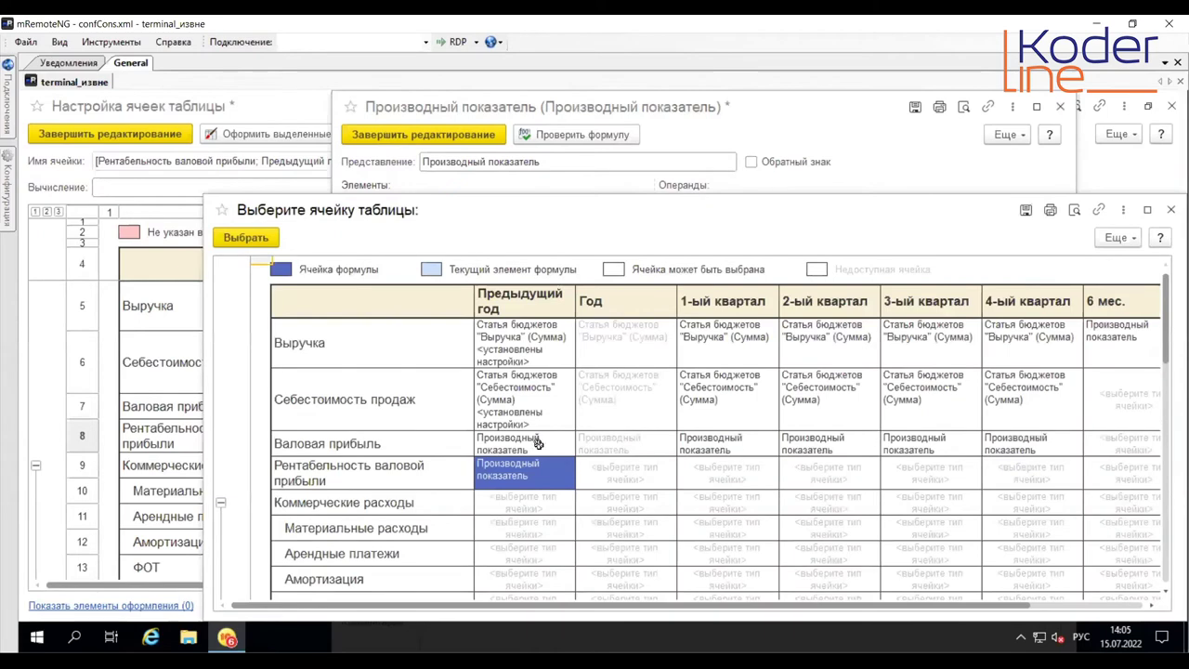
{"action": "double_click", "coordinate": [534, 339]}
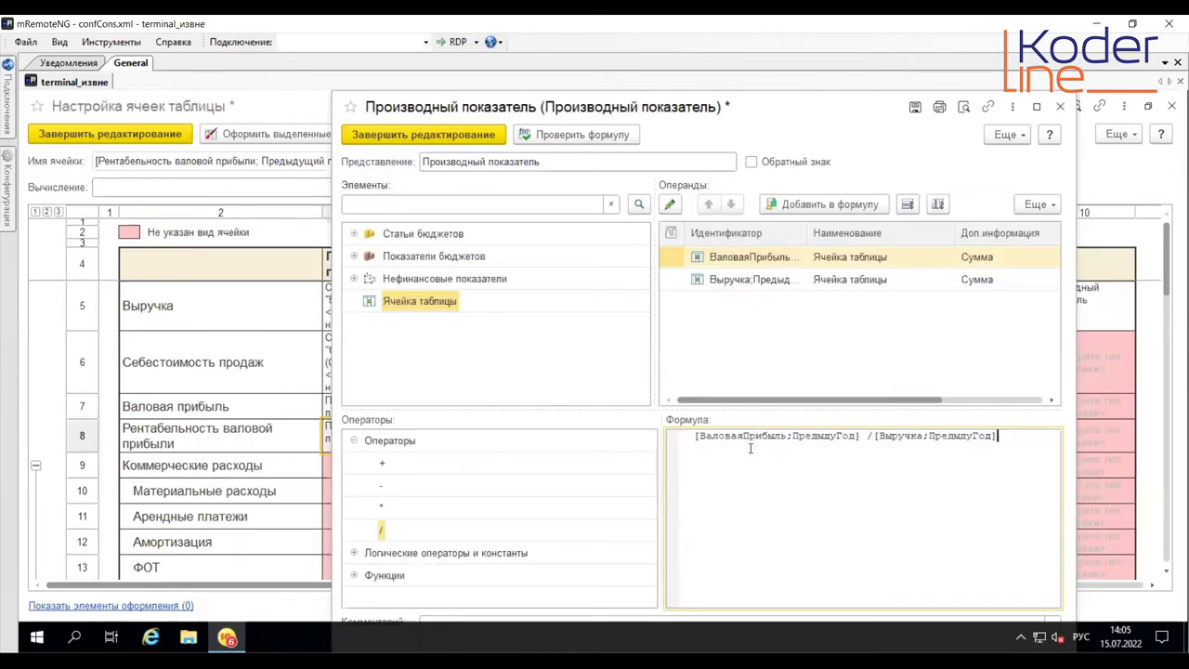
Step: Append multiplication by 100 to the Рентабельность валовой прибыли formula and finish editing it
{"action": "left_click", "coordinate": [389, 514]}
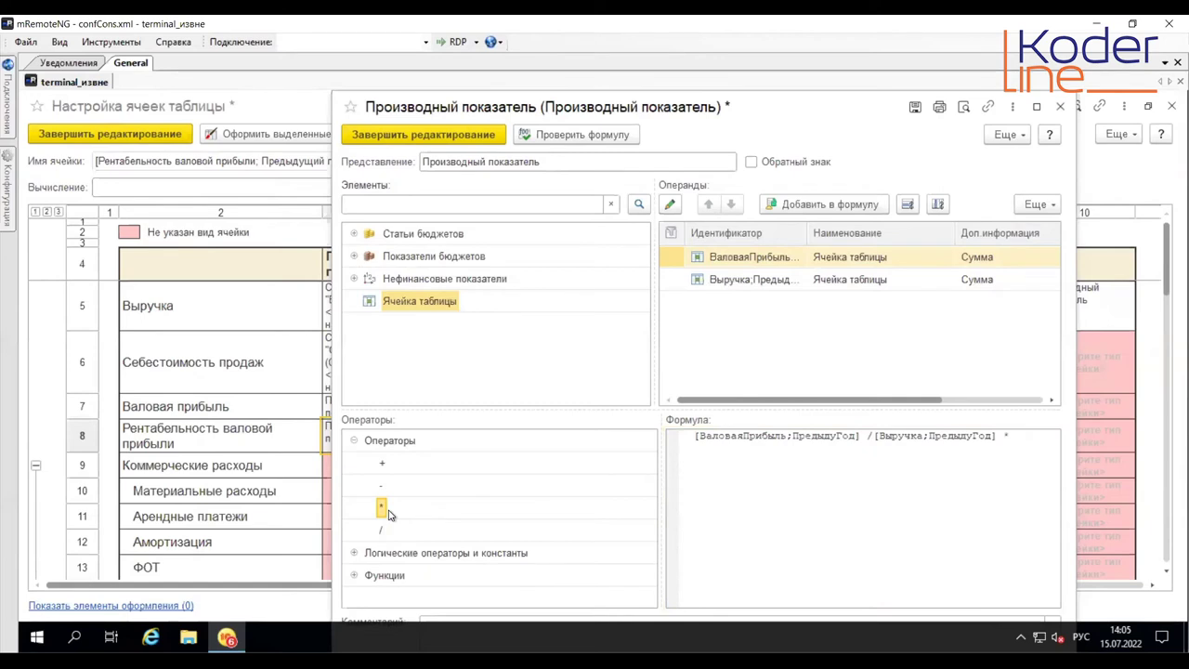
{"action": "left_click", "coordinate": [1033, 443]}
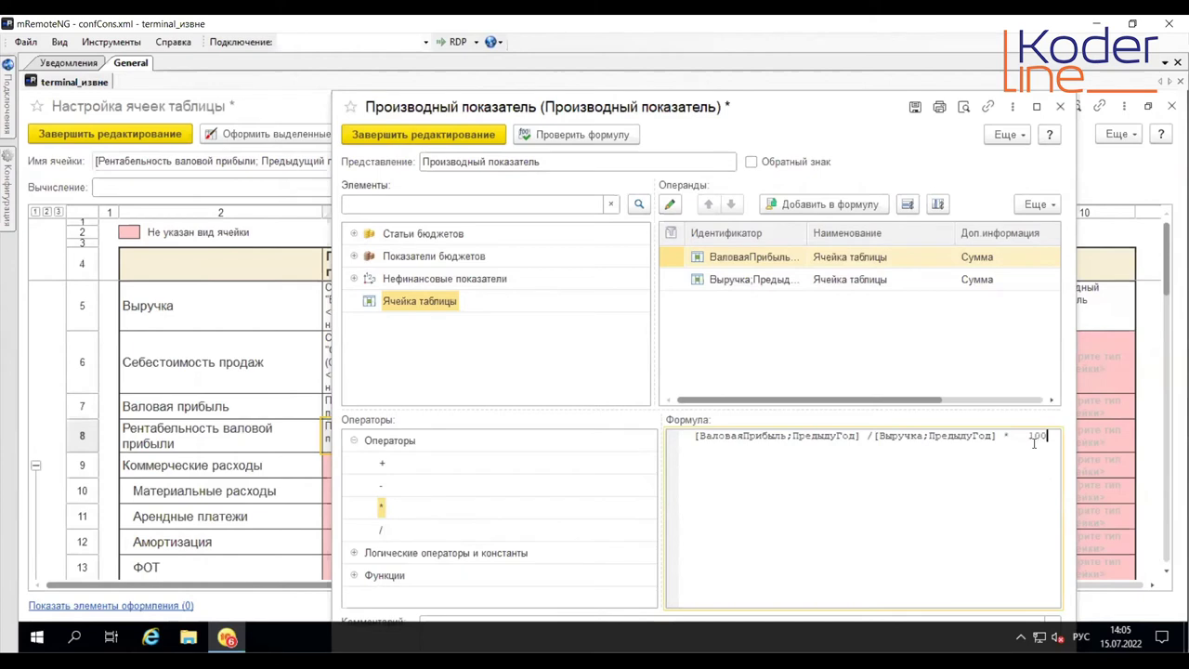
{"action": "key", "text": "BackSpace"}
{"action": "key", "text": "BackSpace"}
{"action": "key", "text": "BackSpace"}
{"action": "key", "text": "BackSpace"}
{"action": "left_click", "coordinate": [469, 136]}
Step: Copy the Рентабельность валовой прибыли cell for Предыдущий год into the row's cells from Год through 9 мес
{"action": "right_click", "coordinate": [394, 430]}
{"action": "left_click", "coordinate": [445, 466]}
{"action": "left_click_drag", "start_coordinate": [470, 433], "coordinate": [1080, 434]}
{"action": "right_click", "coordinate": [1080, 433]}
{"action": "left_click", "coordinate": [966, 493]}
Step: Copy the Выручка cell for 6 мес. into the Себестоимость продаж and Валовая прибыль cells of the same column
{"action": "left_click", "coordinate": [997, 312]}
{"action": "right_click", "coordinate": [997, 311]}
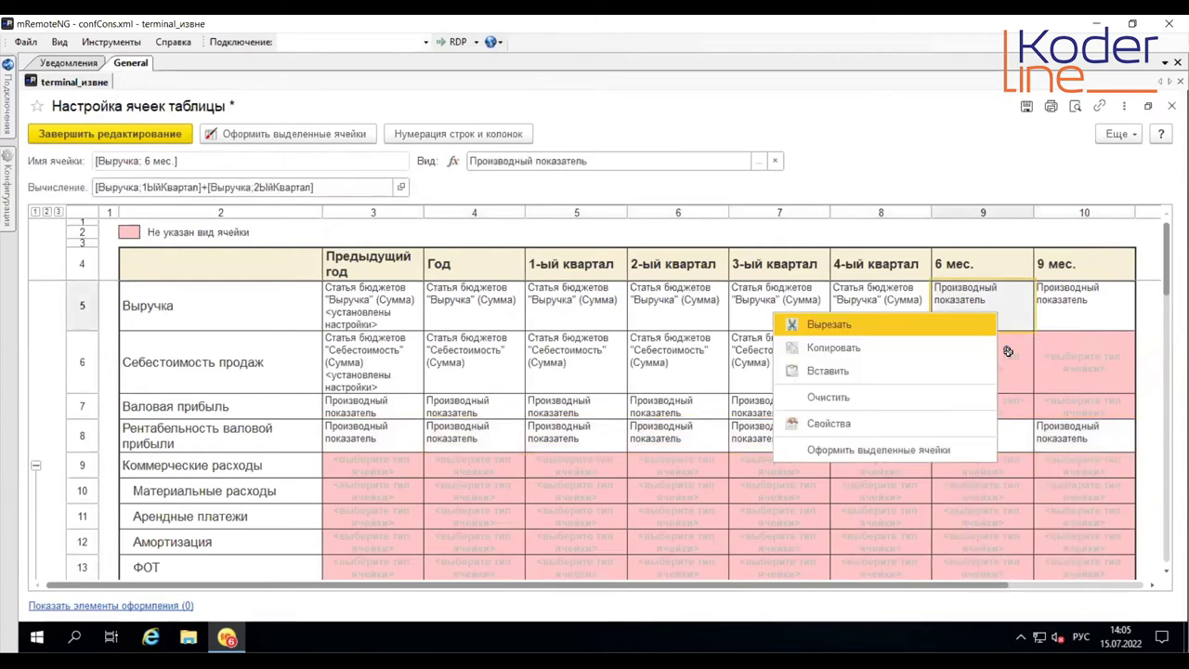
{"action": "left_click", "coordinate": [896, 350]}
{"action": "left_click_drag", "start_coordinate": [973, 388], "coordinate": [973, 404]}
{"action": "right_click", "coordinate": [974, 406]}
{"action": "left_click", "coordinate": [835, 467]}
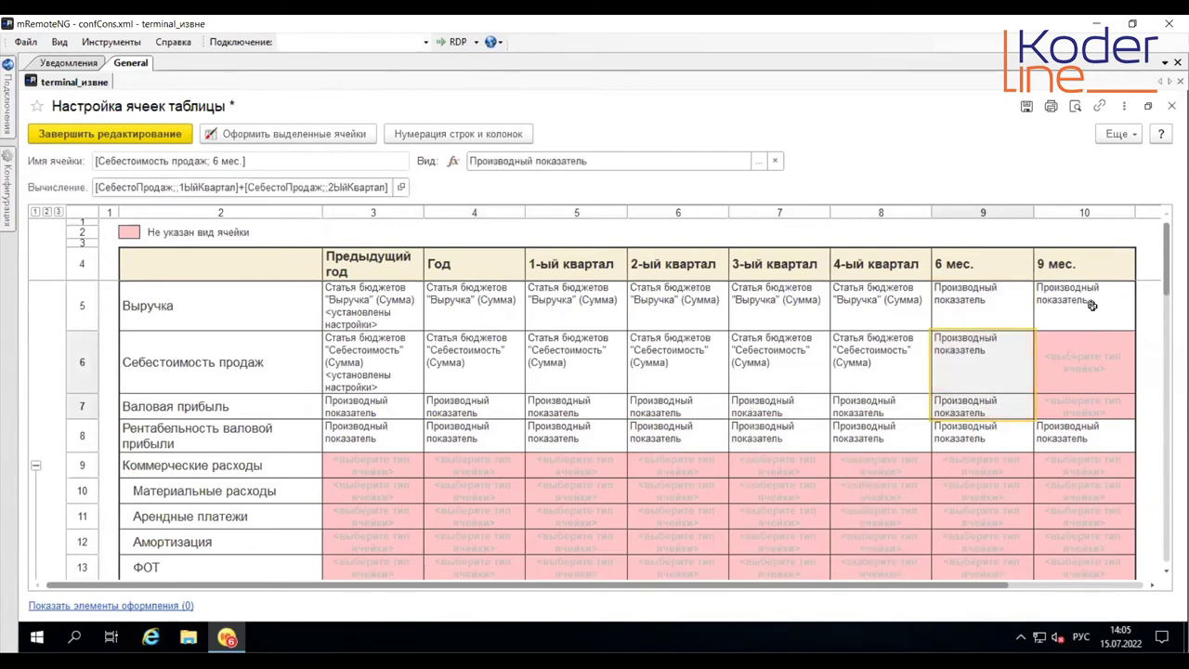
Step: Copy the Выручка cell for 9 мес. into the Себестоимость продаж and Валовая прибыль cells below it
{"action": "left_click", "coordinate": [1093, 305]}
{"action": "right_click", "coordinate": [1094, 306]}
{"action": "left_click", "coordinate": [1050, 342]}
{"action": "left_click_drag", "start_coordinate": [1081, 360], "coordinate": [1081, 408]}
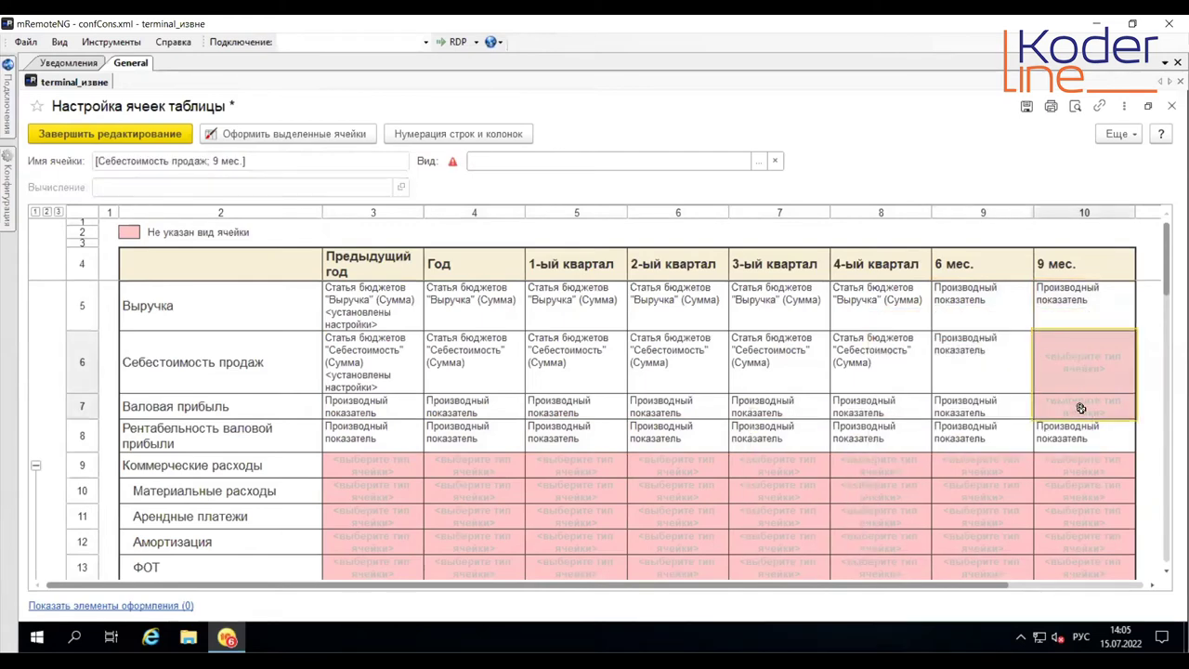
{"action": "right_click", "coordinate": [1081, 409]}
{"action": "left_click", "coordinate": [935, 469]}
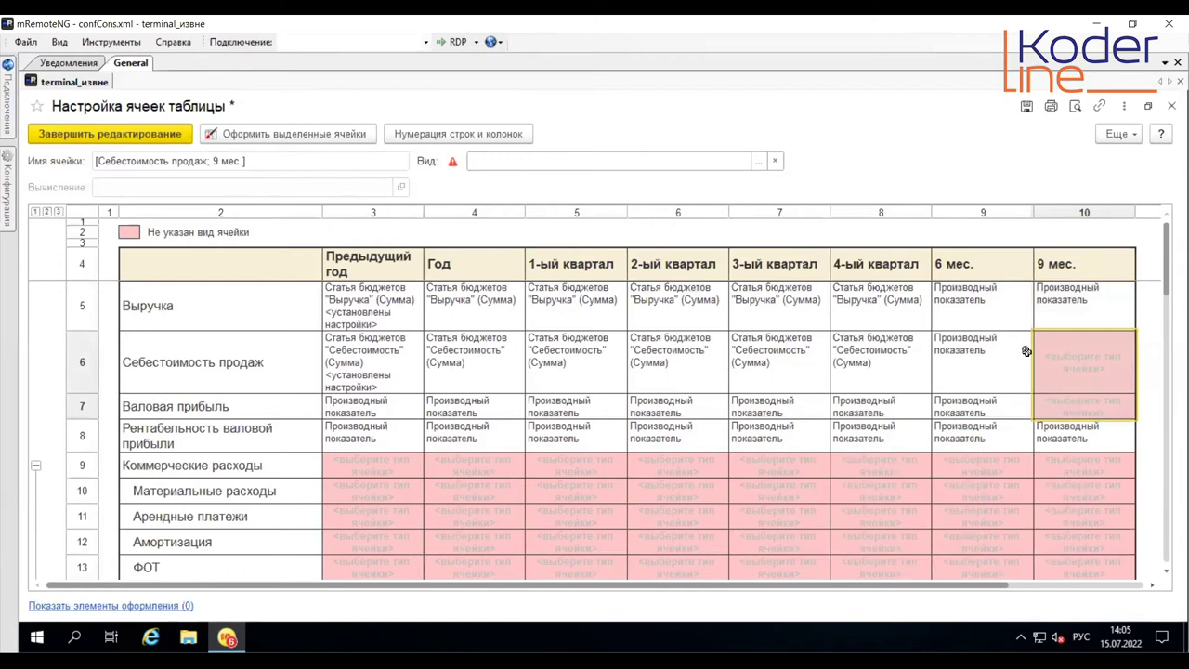
Step: Examine the derived-indicator formulas of the Выручка cells for 6 мес. and 9 мес
{"action": "left_click", "coordinate": [976, 317]}
{"action": "double_click", "coordinate": [977, 321]}
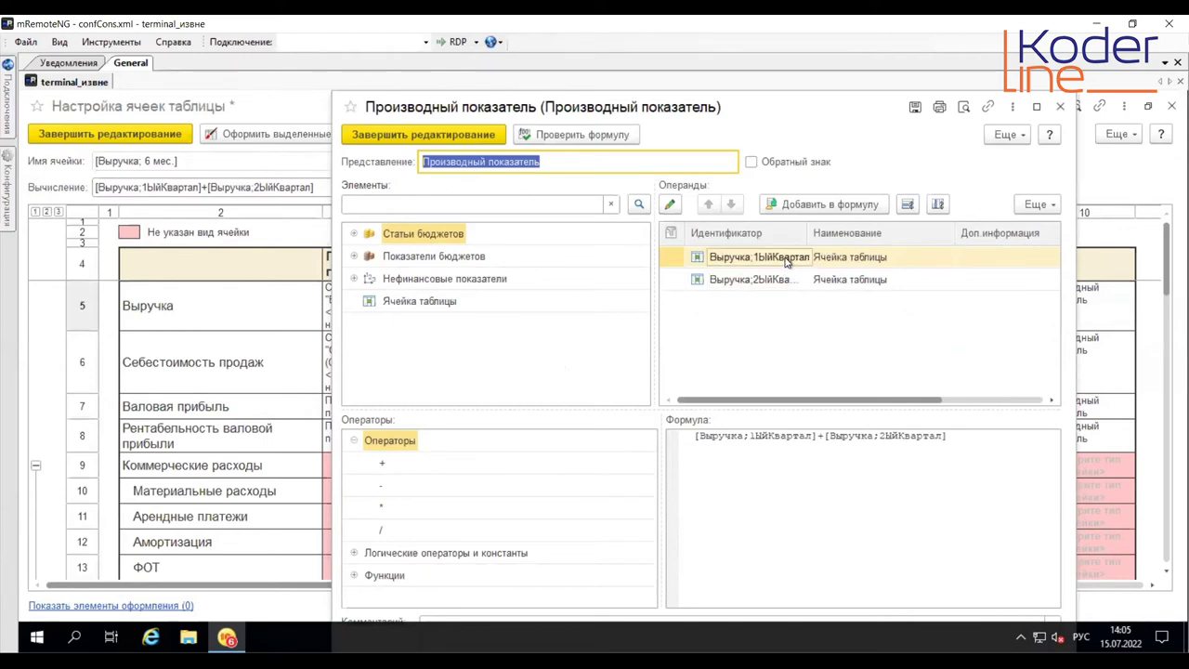
{"action": "left_click", "coordinate": [818, 437]}
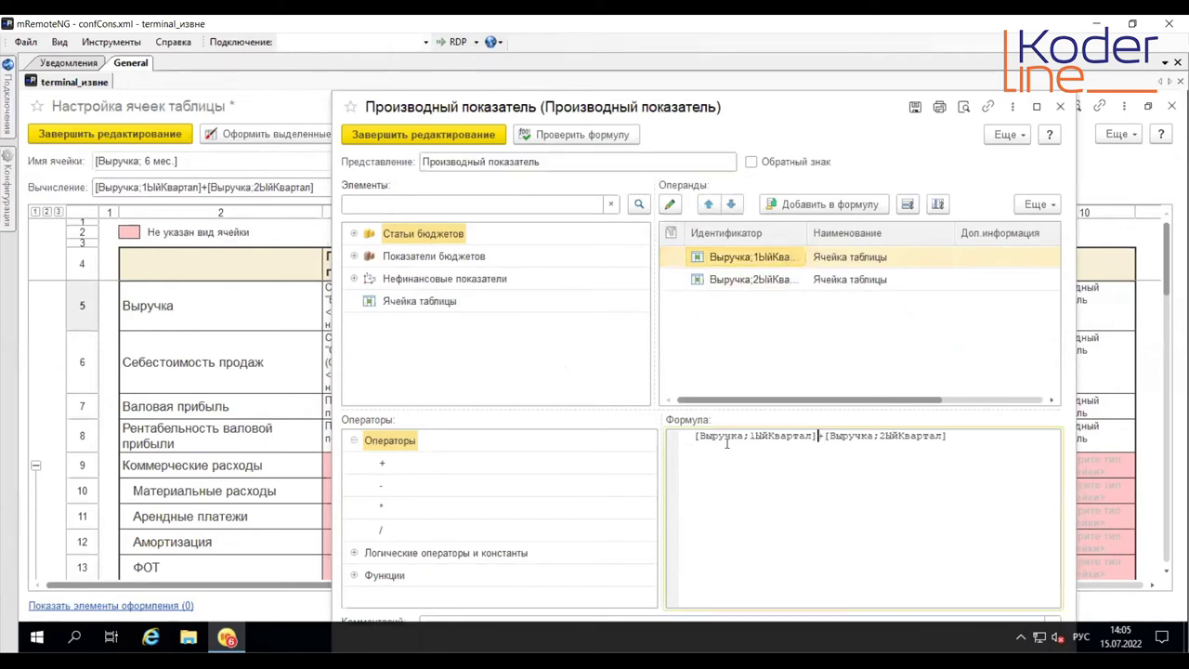
{"action": "left_click", "coordinate": [1060, 106]}
{"action": "left_click", "coordinate": [1090, 308]}
{"action": "double_click", "coordinate": [1090, 308]}
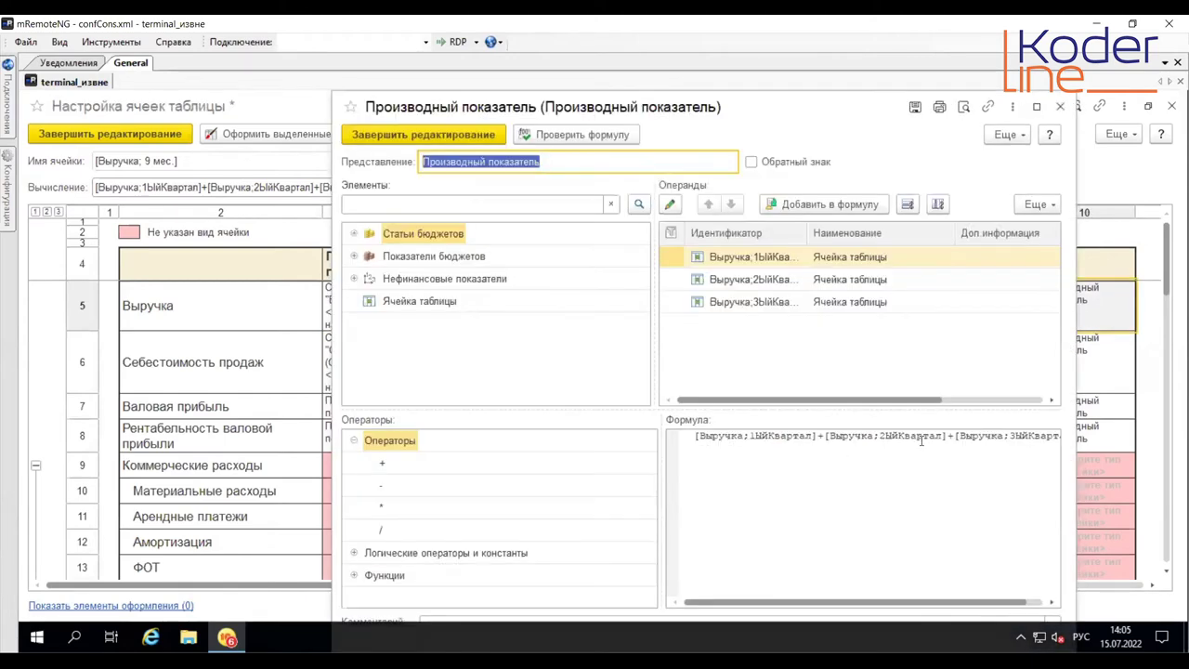
Step: Examine the rest of the derived indicator formula in the Выручка, 9 мес. cell and close it unchanged
{"action": "left_click_drag", "start_coordinate": [748, 604], "coordinate": [975, 597]}
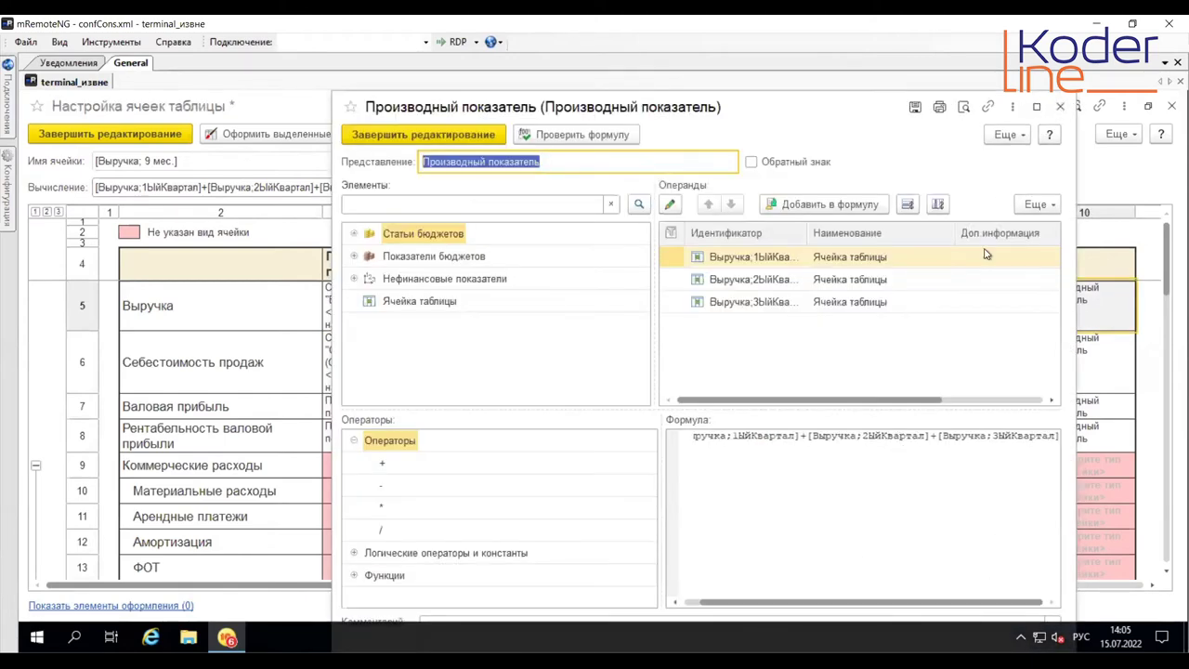
{"action": "left_click", "coordinate": [1059, 106]}
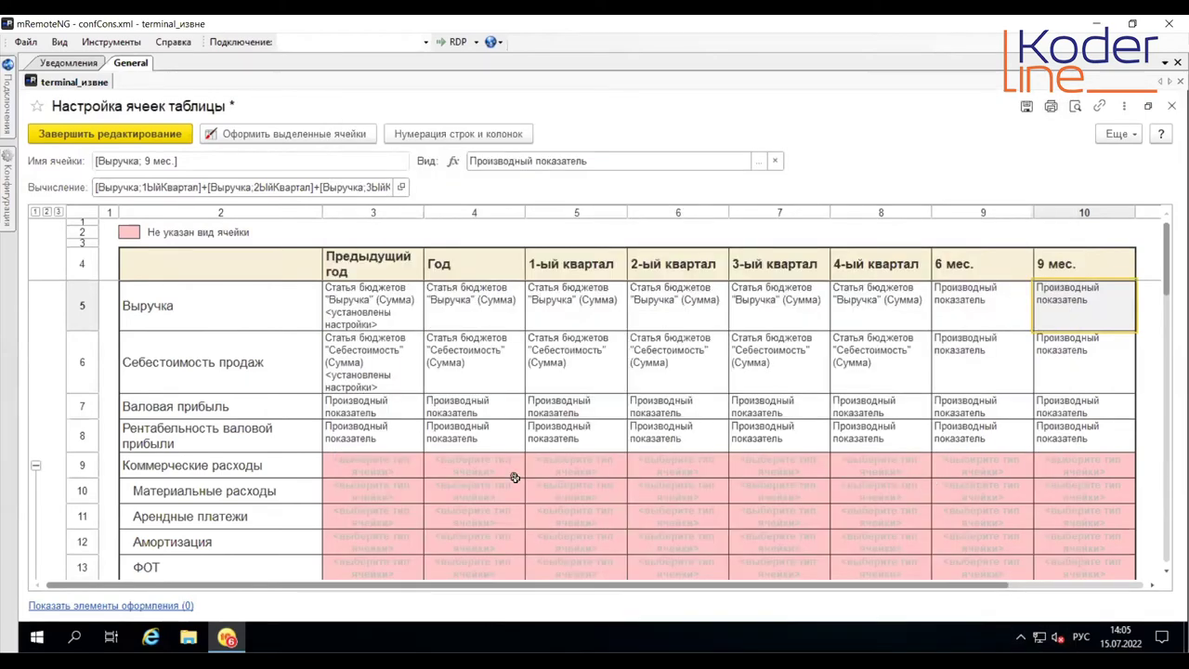
Step: Assign the Арендные платежи budget item from Вебинар 15.07, Коммерческие расходы to the Арендные платежи cell for Предыдущий год
{"action": "left_click", "coordinate": [370, 472]}
{"action": "scroll", "coordinate": [371, 472], "scroll_direction": "down", "scroll_amount": 1}
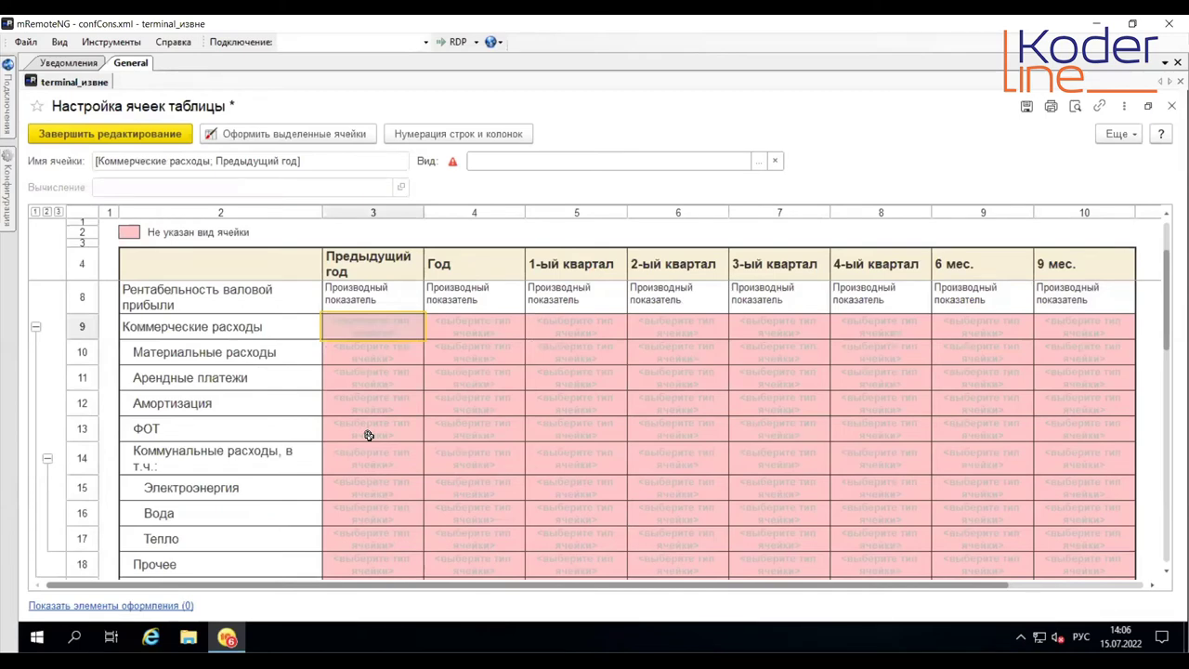
{"action": "left_click", "coordinate": [374, 381]}
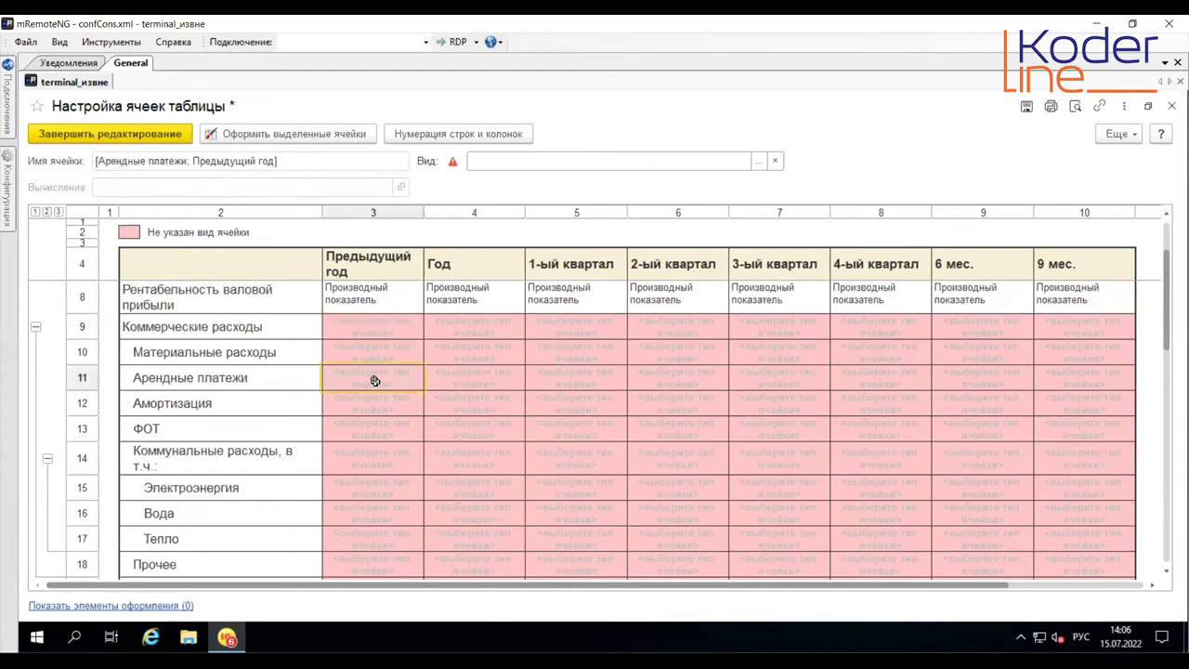
{"action": "double_click", "coordinate": [376, 381]}
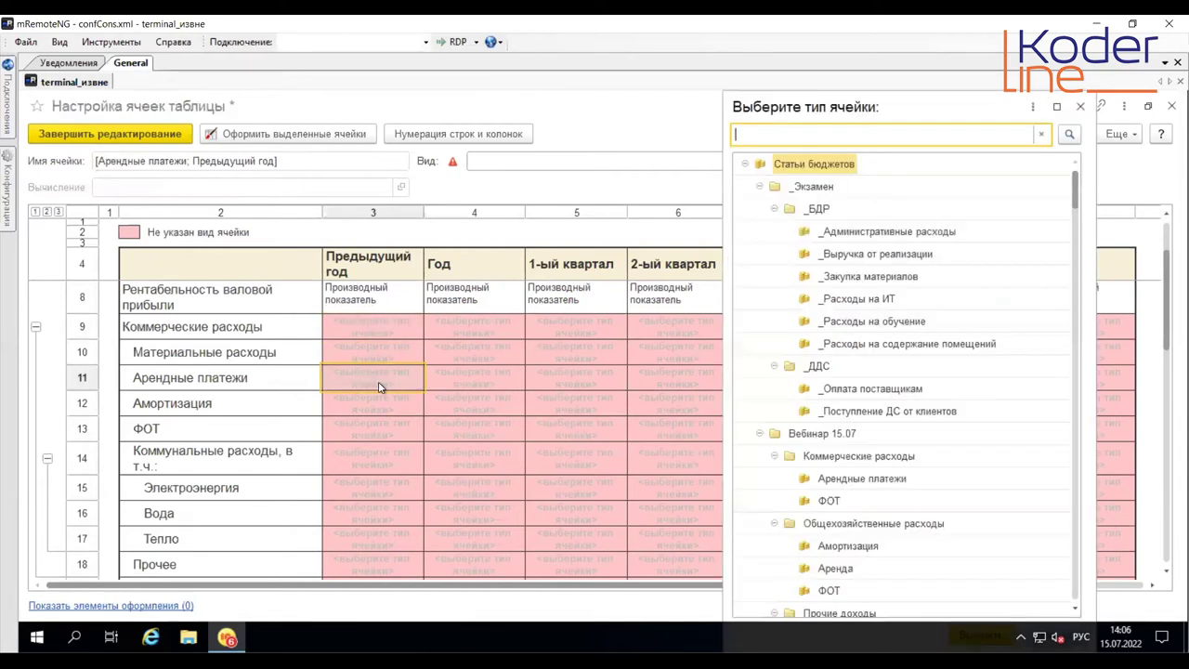
{"action": "left_click", "coordinate": [759, 190]}
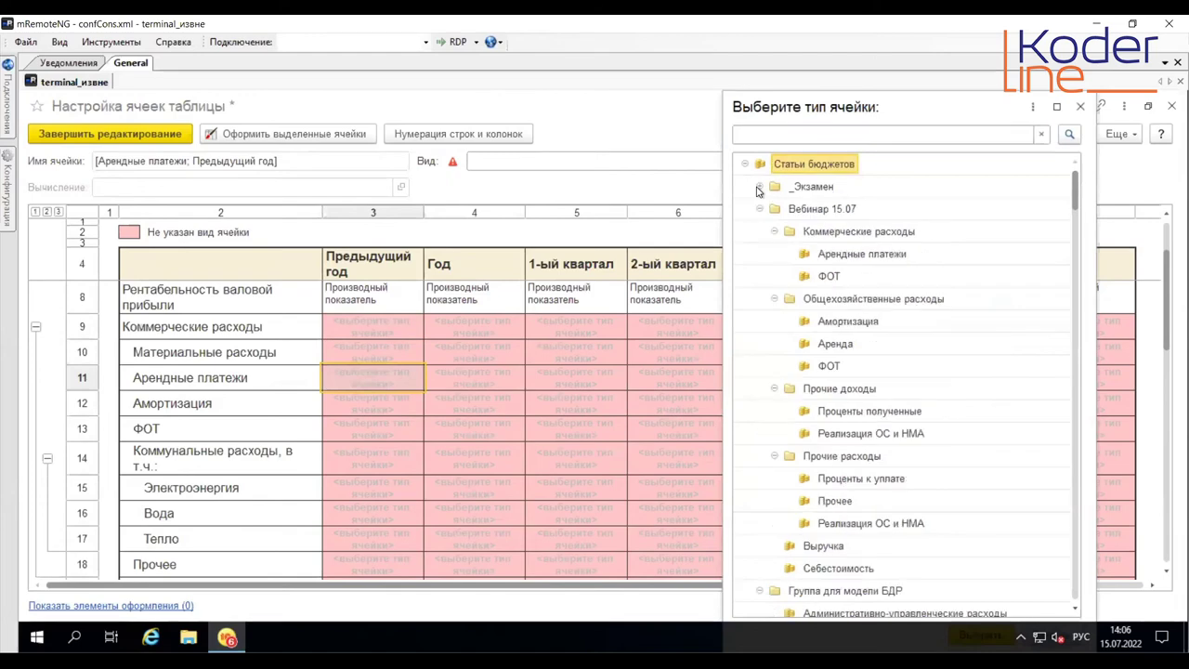
{"action": "double_click", "coordinate": [854, 256]}
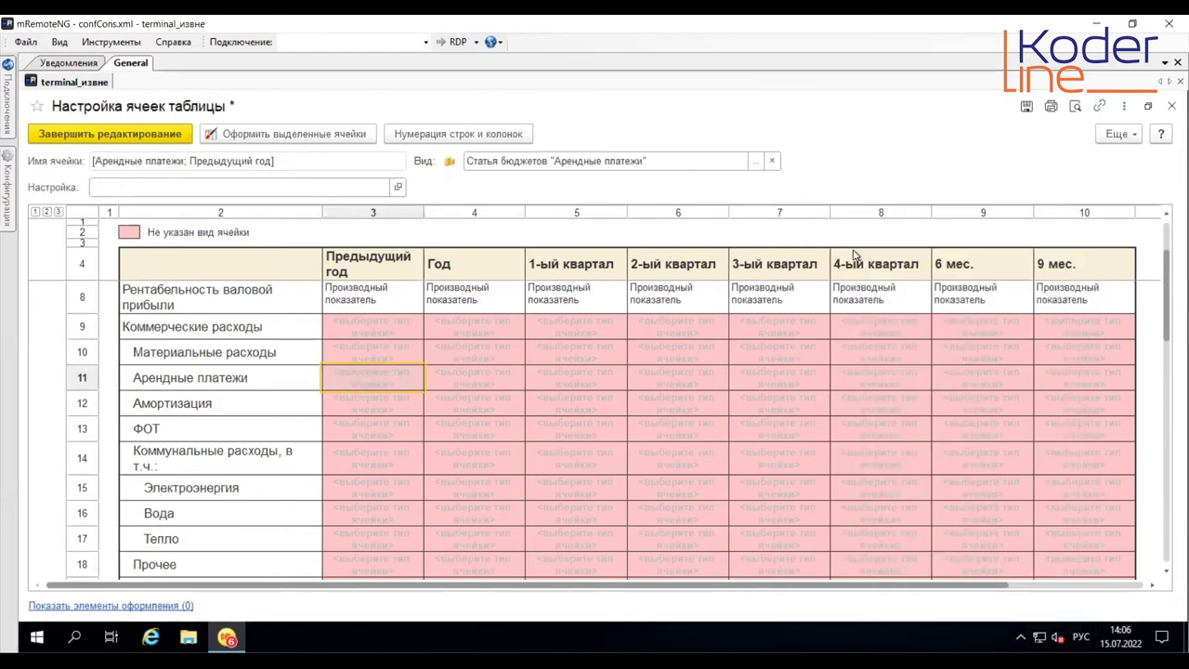
Step: Assign the ФОТ budget item from the Коммерческие расходы group to the ФОТ cell for Предыдущий год
{"action": "left_click", "coordinate": [395, 414]}
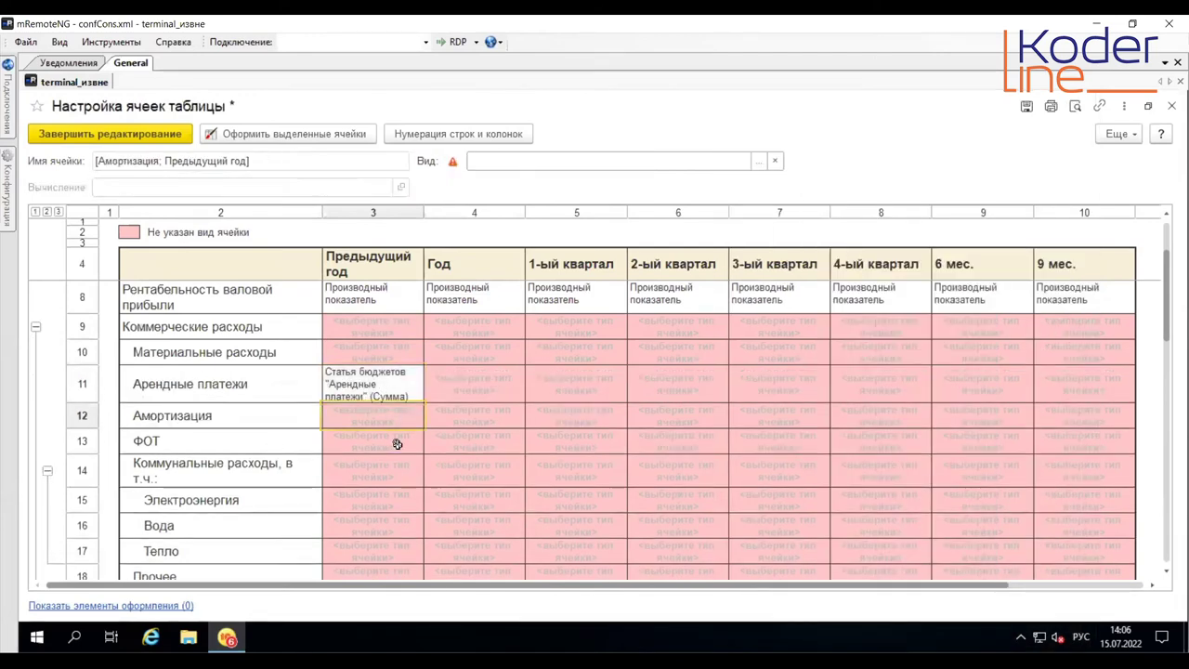
{"action": "left_click", "coordinate": [397, 444]}
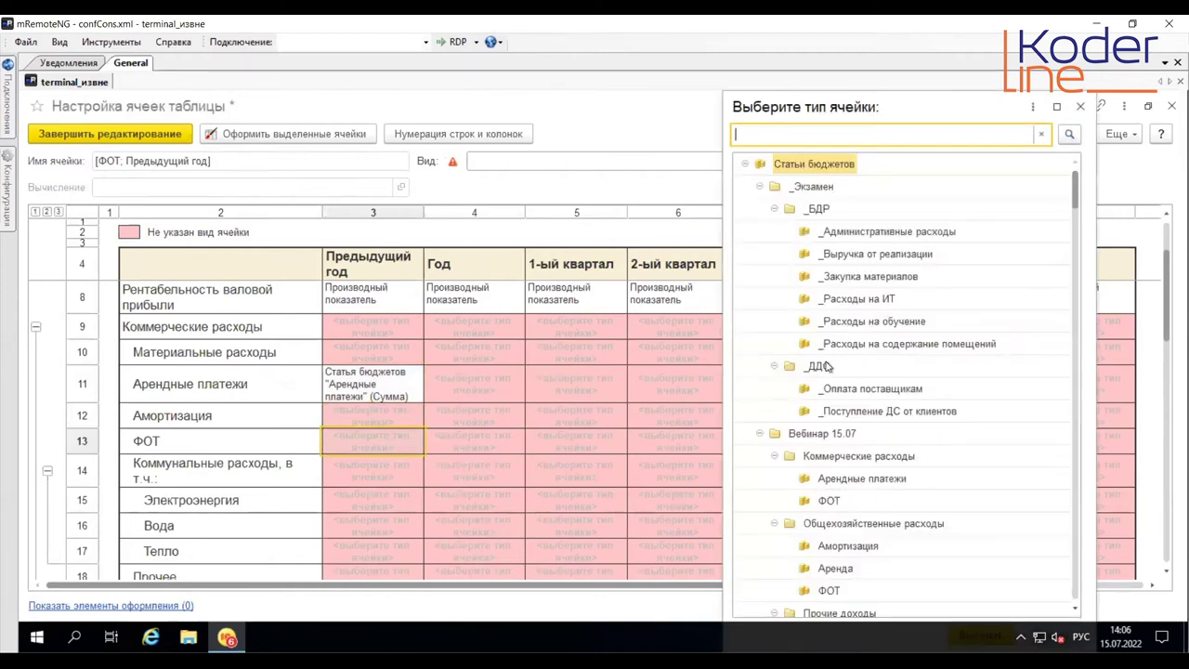
{"action": "double_click", "coordinate": [836, 501]}
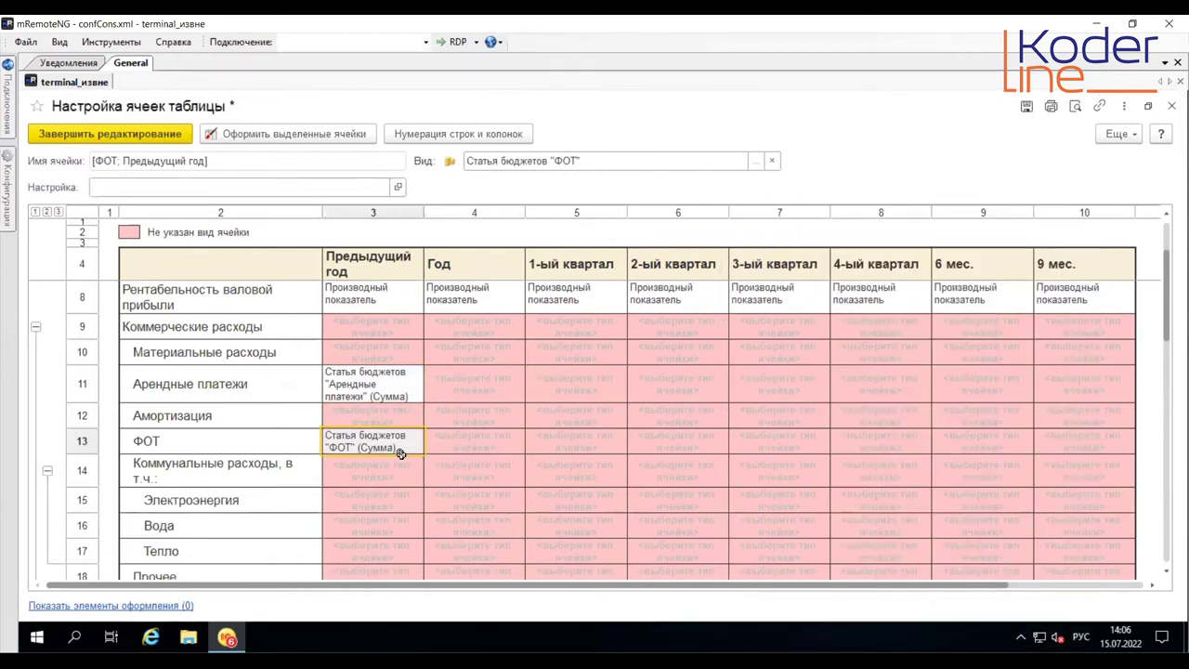
Step: Copy the ФОТ cell for Предыдущий год into the Год through 4-ый квартал cells of the same row
{"action": "right_click", "coordinate": [391, 446]}
{"action": "left_click", "coordinate": [440, 438]}
{"action": "left_click_drag", "start_coordinate": [441, 438], "coordinate": [906, 448]}
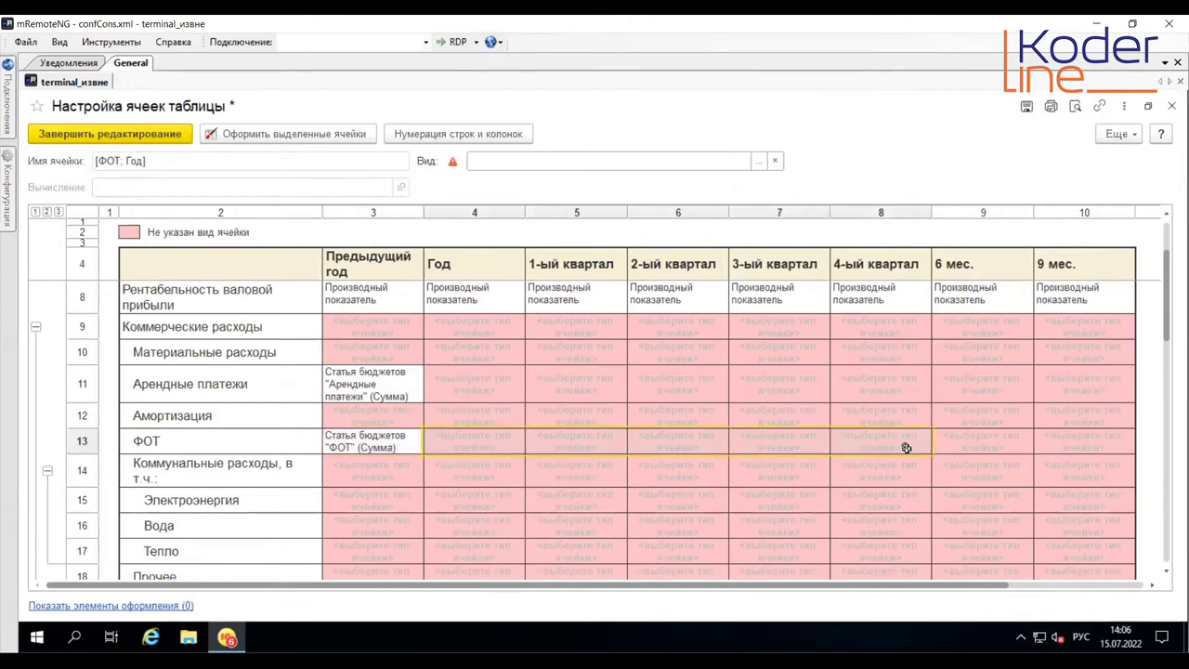
{"action": "right_click", "coordinate": [906, 449]}
{"action": "left_click", "coordinate": [943, 507]}
Step: Copy the Арендные платежи cell for Предыдущий год into the Год through 4-ый квартал cells of its row
{"action": "left_click", "coordinate": [372, 381]}
{"action": "right_click", "coordinate": [372, 381]}
{"action": "left_click", "coordinate": [409, 418]}
{"action": "left_click_drag", "start_coordinate": [477, 385], "coordinate": [881, 384]}
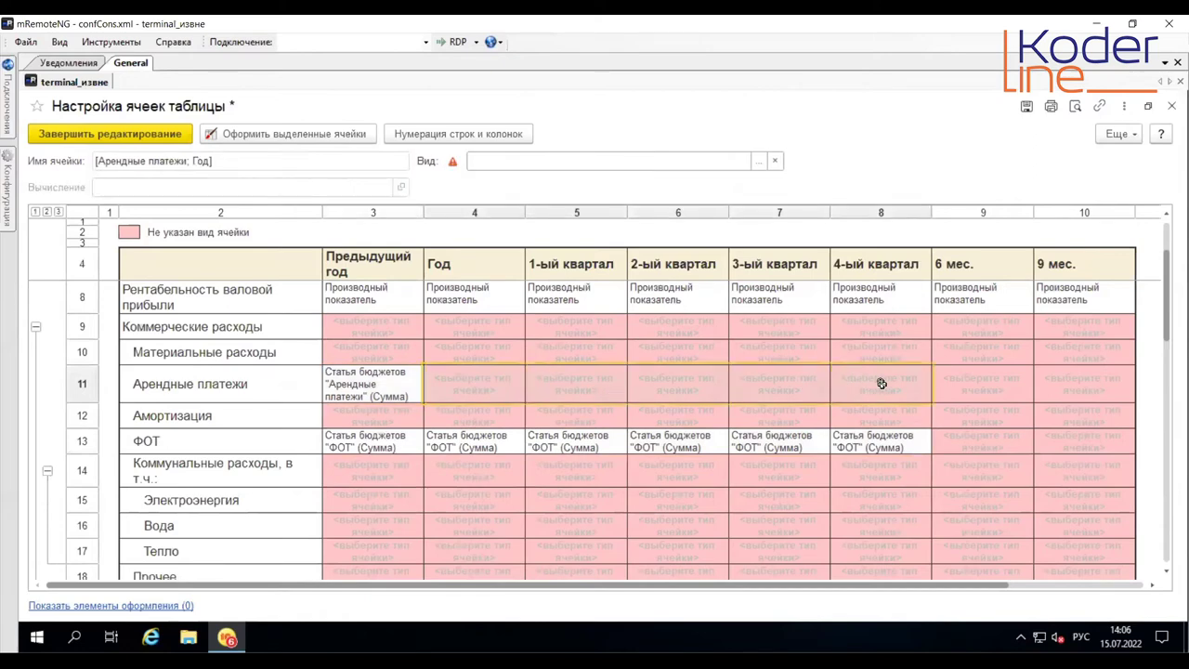
{"action": "right_click", "coordinate": [882, 383]}
{"action": "left_click", "coordinate": [942, 444]}
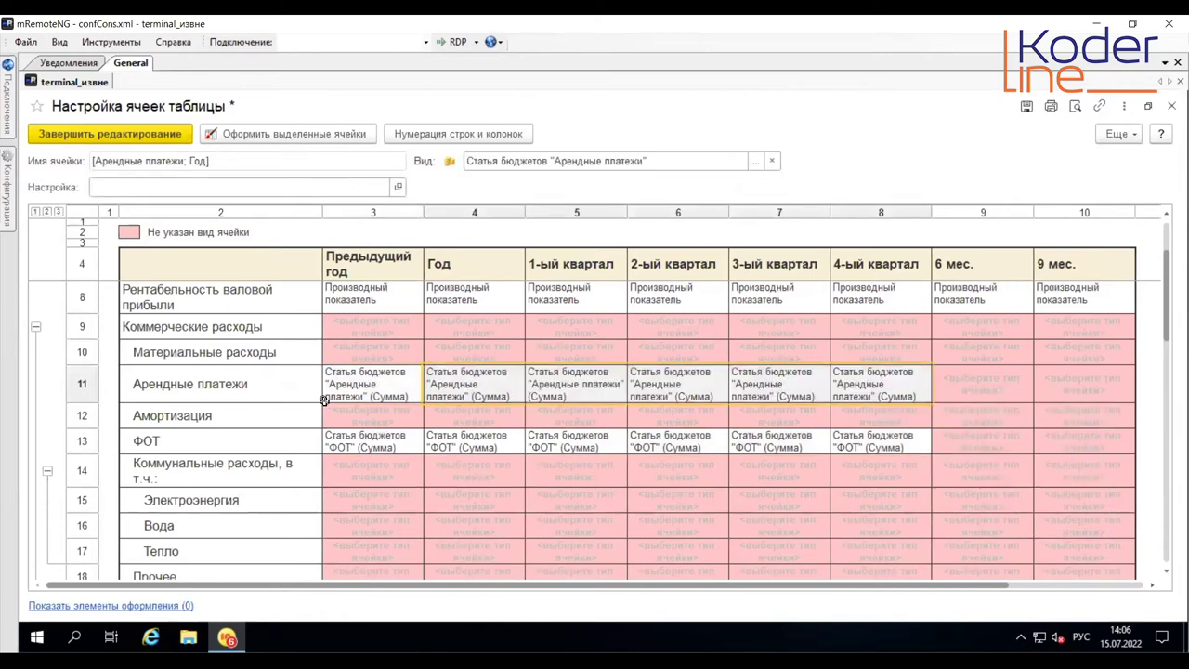
Step: Shift the data of the Арендные платежи cell for Предыдущий год by 1 year into the past
{"action": "double_click", "coordinate": [404, 379]}
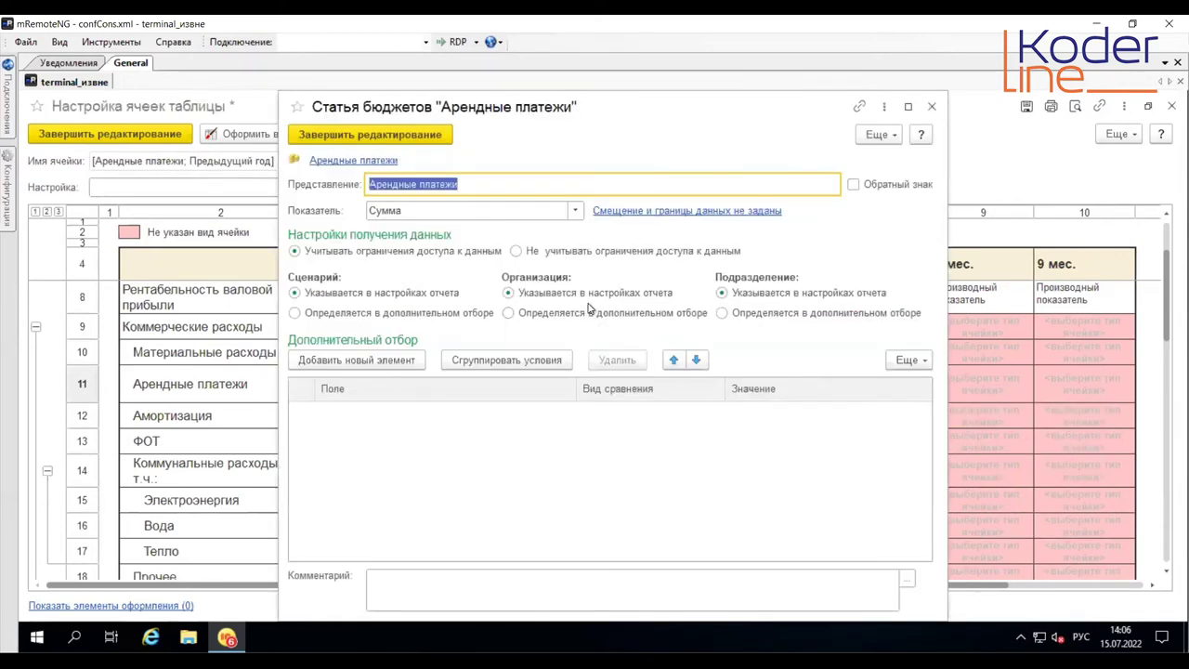
{"action": "left_click", "coordinate": [666, 212]}
{"action": "left_click", "coordinate": [339, 454]}
{"action": "left_click", "coordinate": [916, 514]}
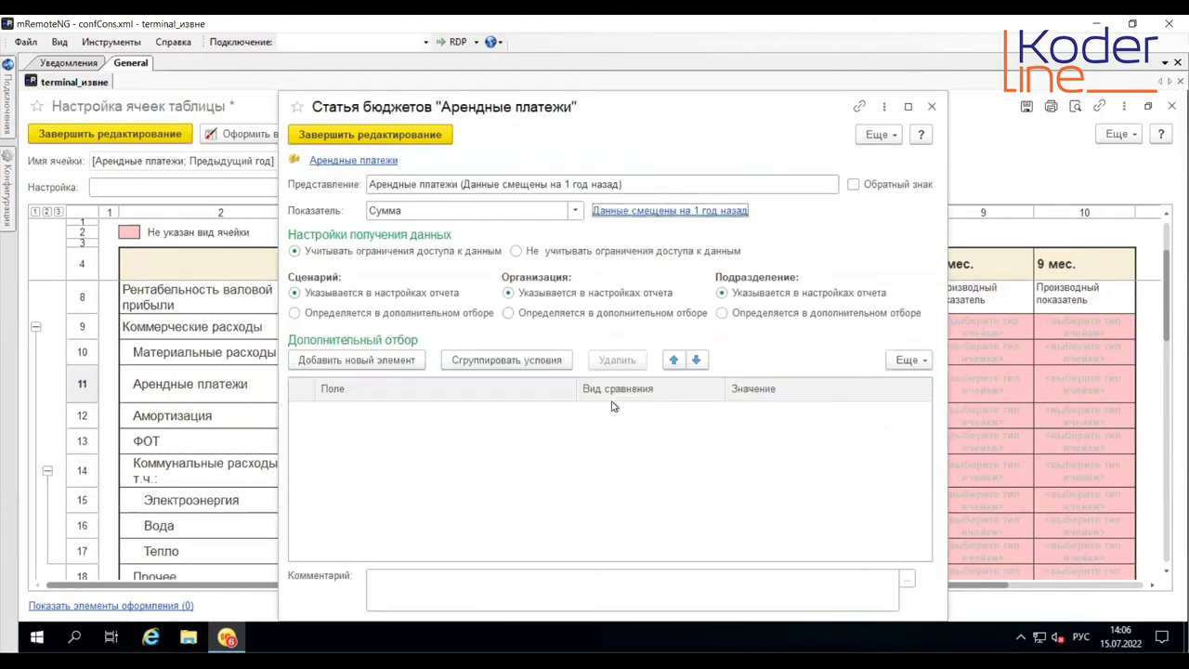
{"action": "left_click", "coordinate": [371, 136]}
Step: Shift the data of the ФОТ cell for Предыдущий год by 1 year into the past
{"action": "double_click", "coordinate": [372, 462]}
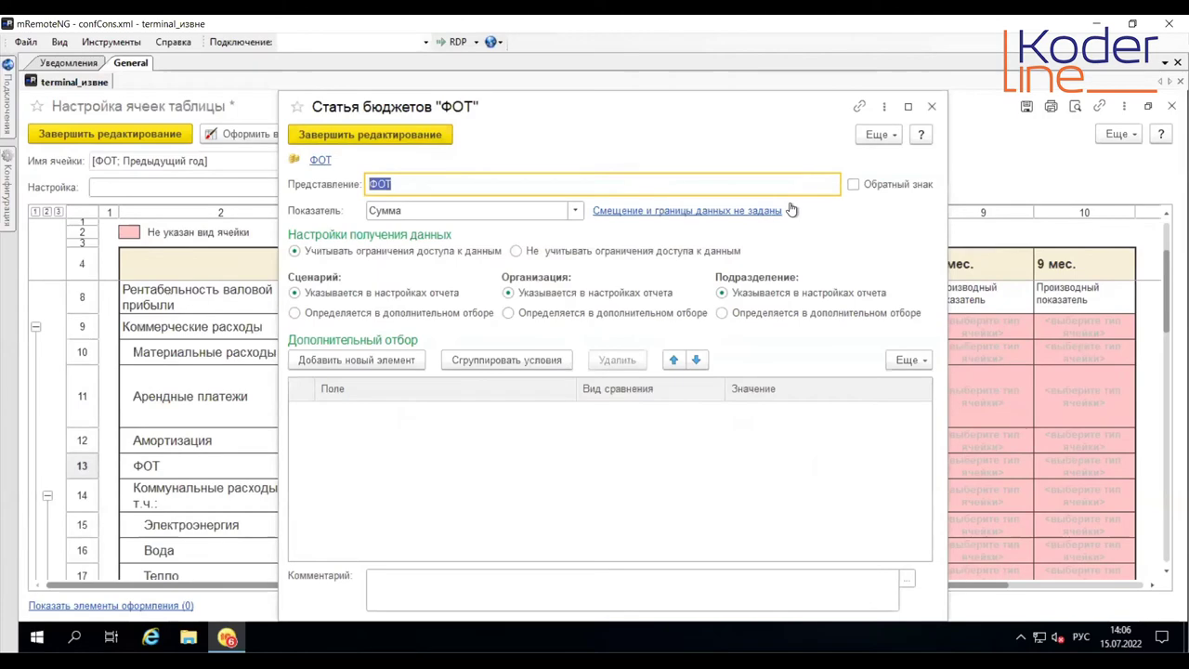
{"action": "left_click", "coordinate": [769, 212]}
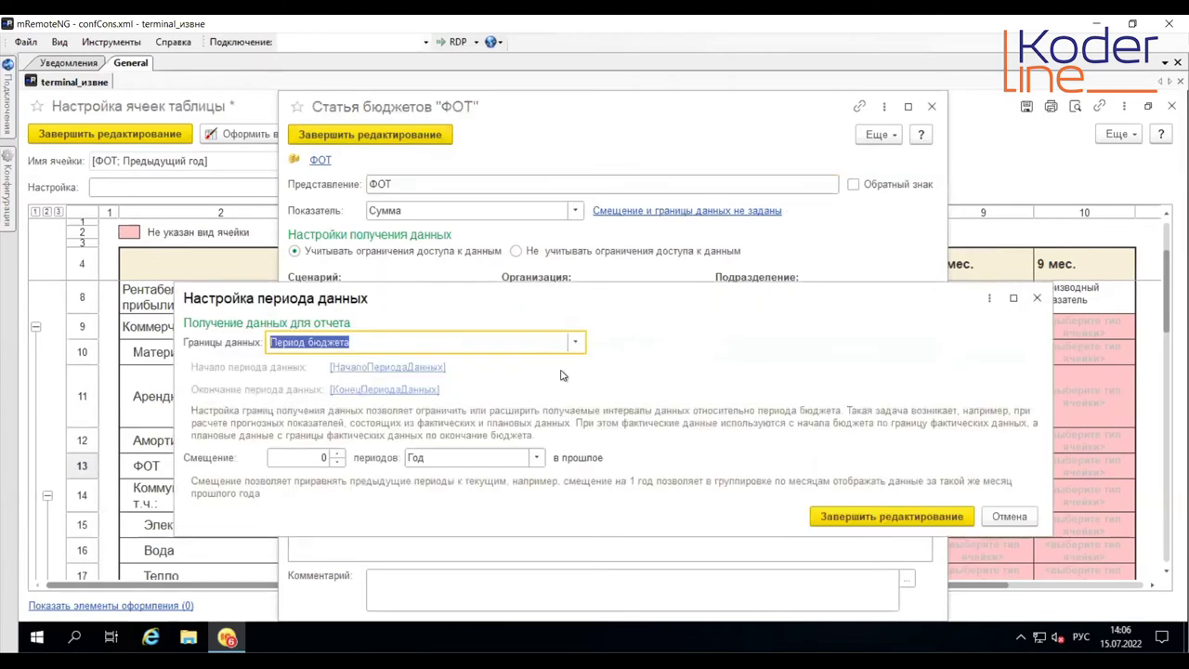
{"action": "left_click", "coordinate": [339, 454]}
{"action": "left_click", "coordinate": [883, 516]}
{"action": "left_click", "coordinate": [370, 136]}
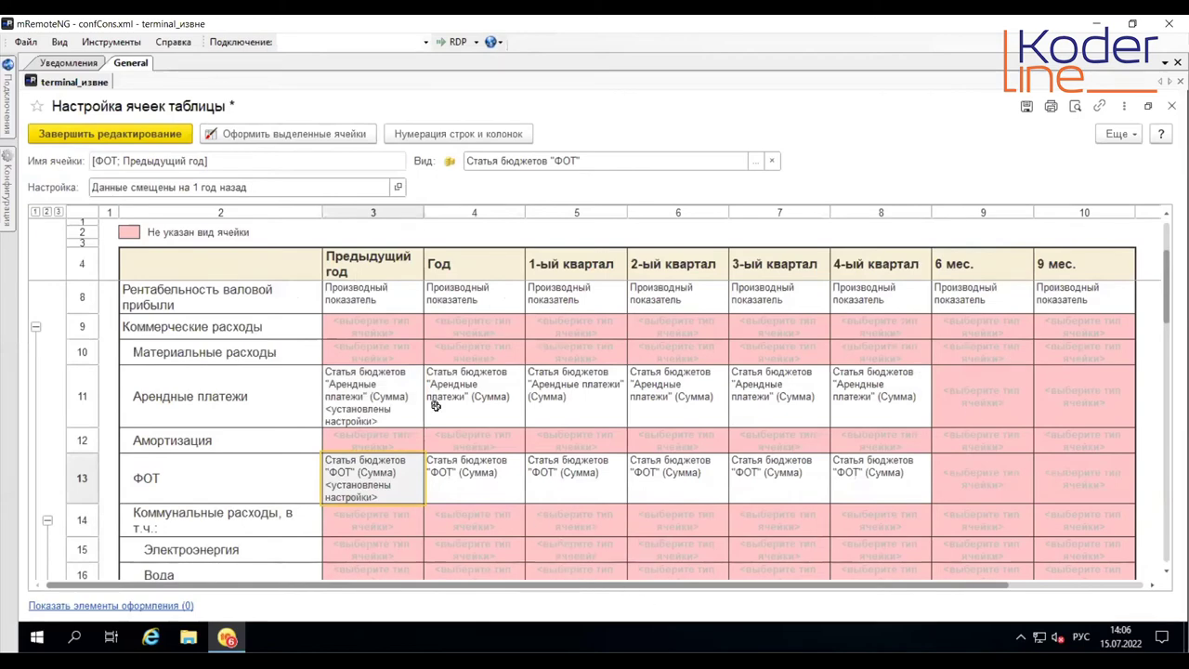
Step: Make the Коммерческие расходы cell for Предыдущий год a derived indicator (Производный показатель) and open its formula editor
{"action": "left_click", "coordinate": [404, 328]}
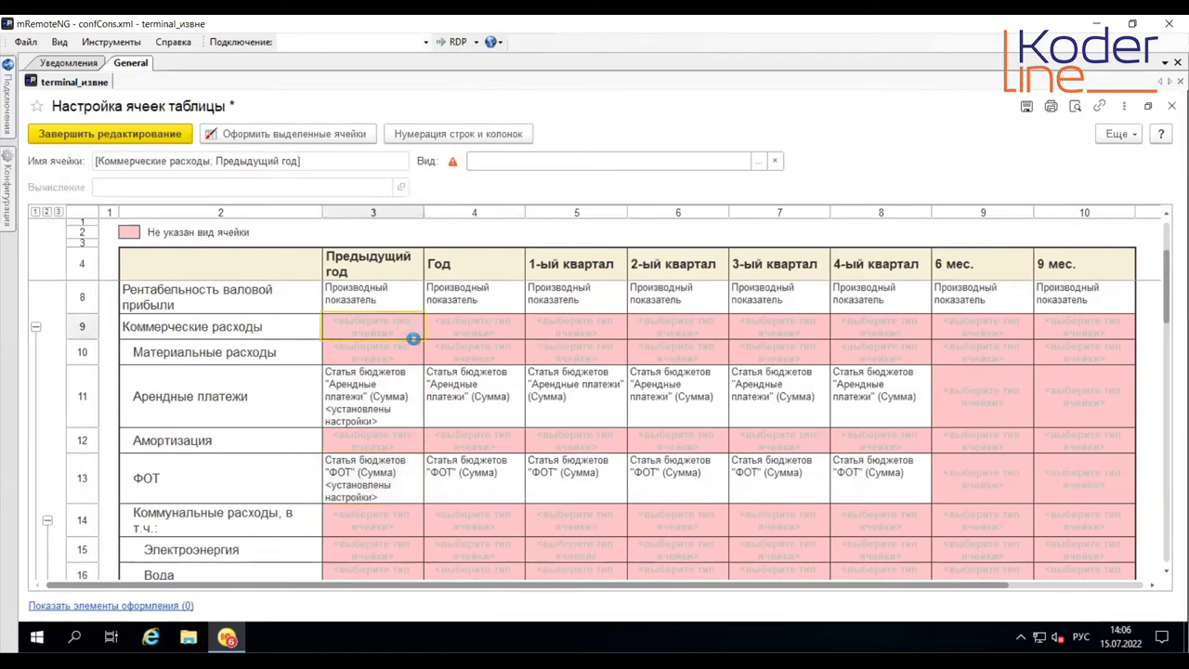
{"action": "left_click", "coordinate": [749, 165]}
{"action": "left_click", "coordinate": [750, 186]}
{"action": "double_click", "coordinate": [804, 209]}
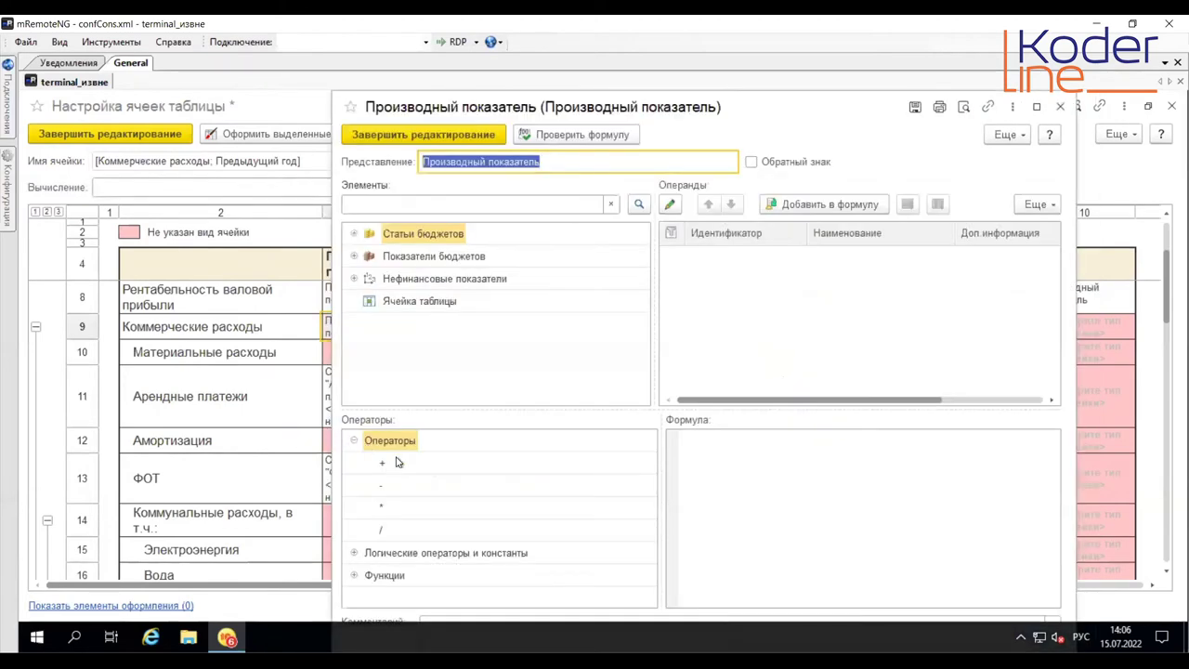
Step: Build the Коммерческие расходы formula as the sum of the Арендные платежи and ФОТ table cells for Предыдущий год, and save it
{"action": "left_click_drag", "start_coordinate": [406, 300], "coordinate": [691, 456]}
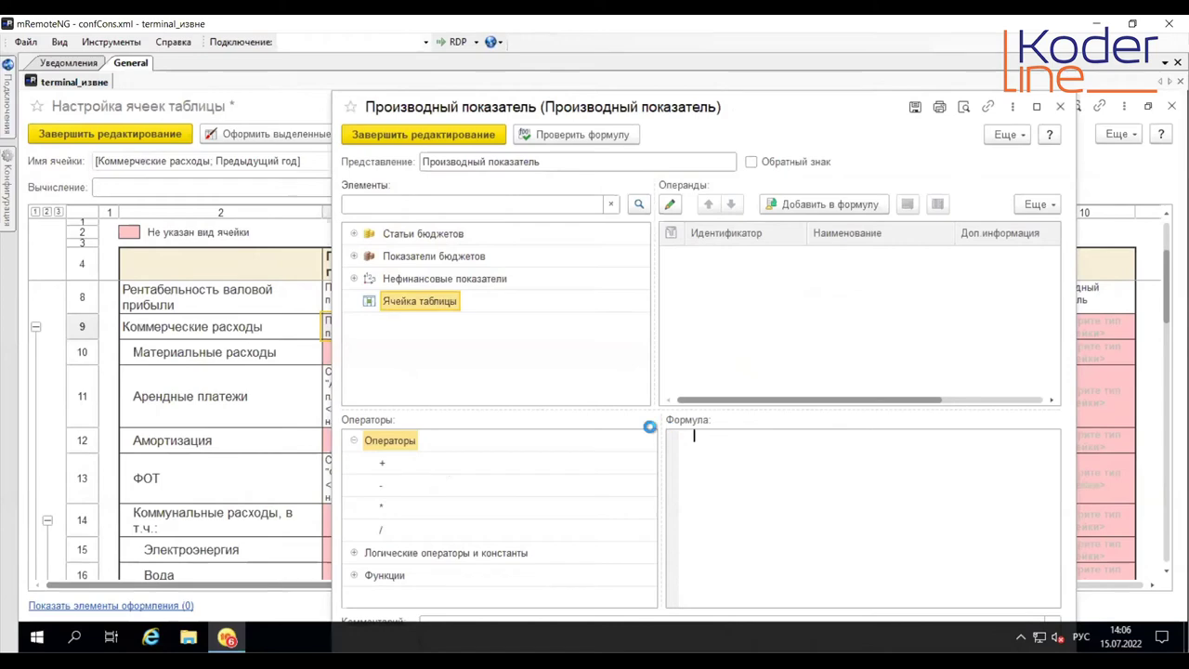
{"action": "scroll", "coordinate": [528, 530], "scroll_direction": "down", "scroll_amount": 1}
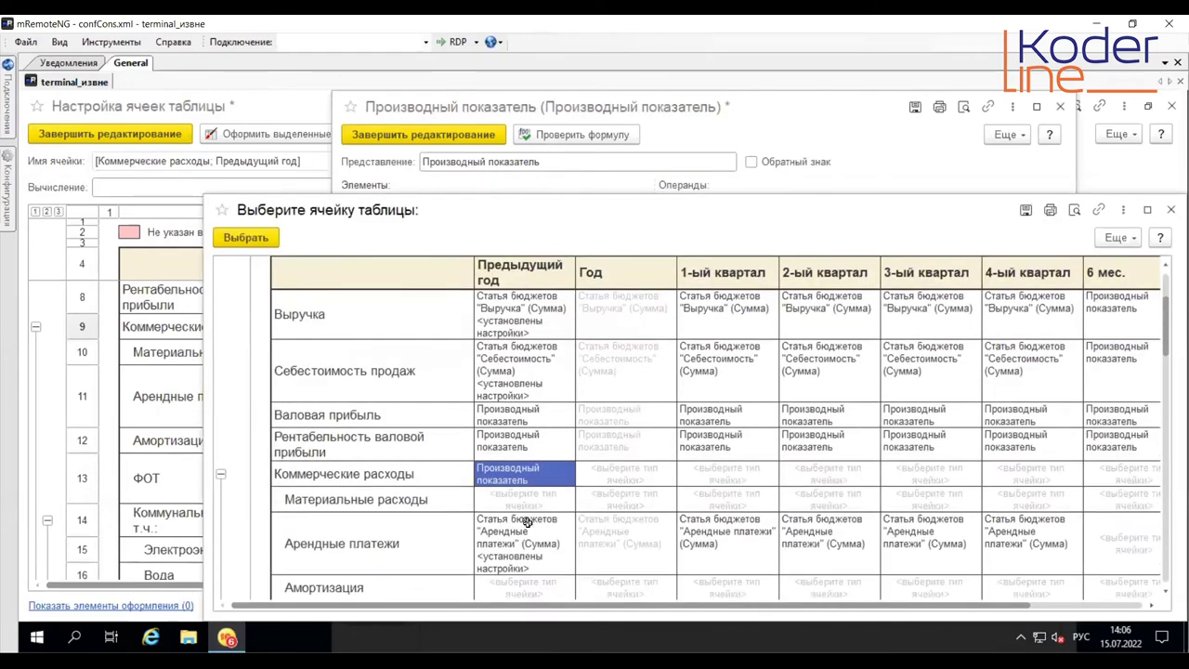
{"action": "double_click", "coordinate": [528, 522]}
{"action": "left_click_drag", "start_coordinate": [382, 463], "coordinate": [884, 454]}
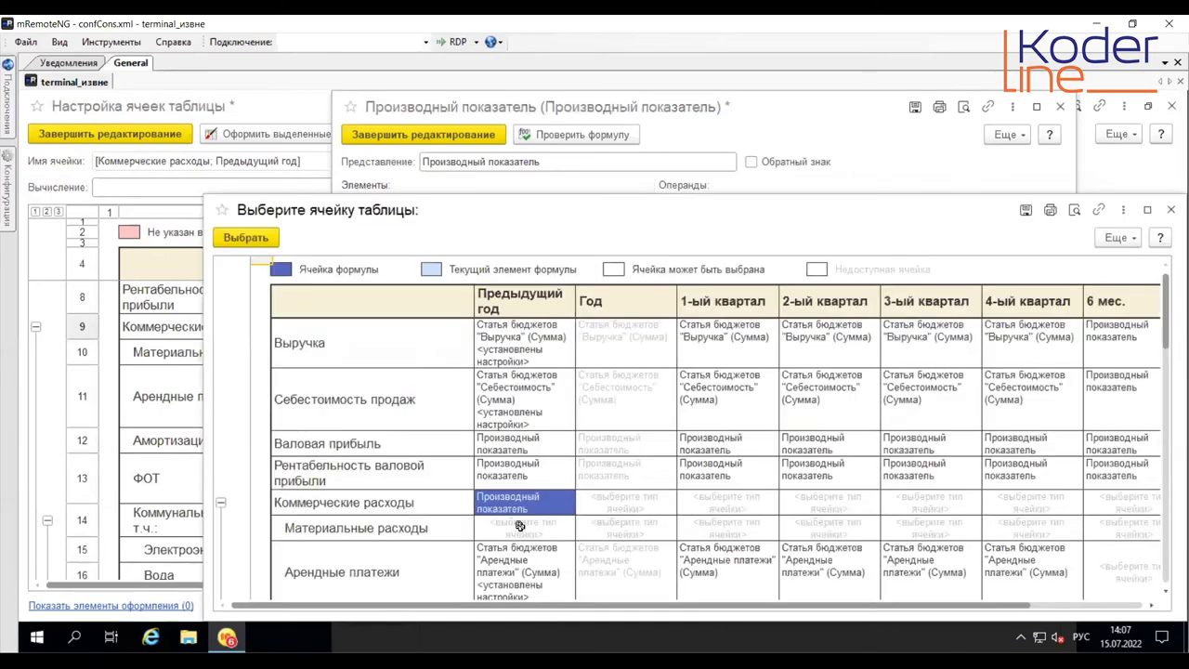
{"action": "scroll", "coordinate": [521, 525], "scroll_direction": "down", "scroll_amount": 5}
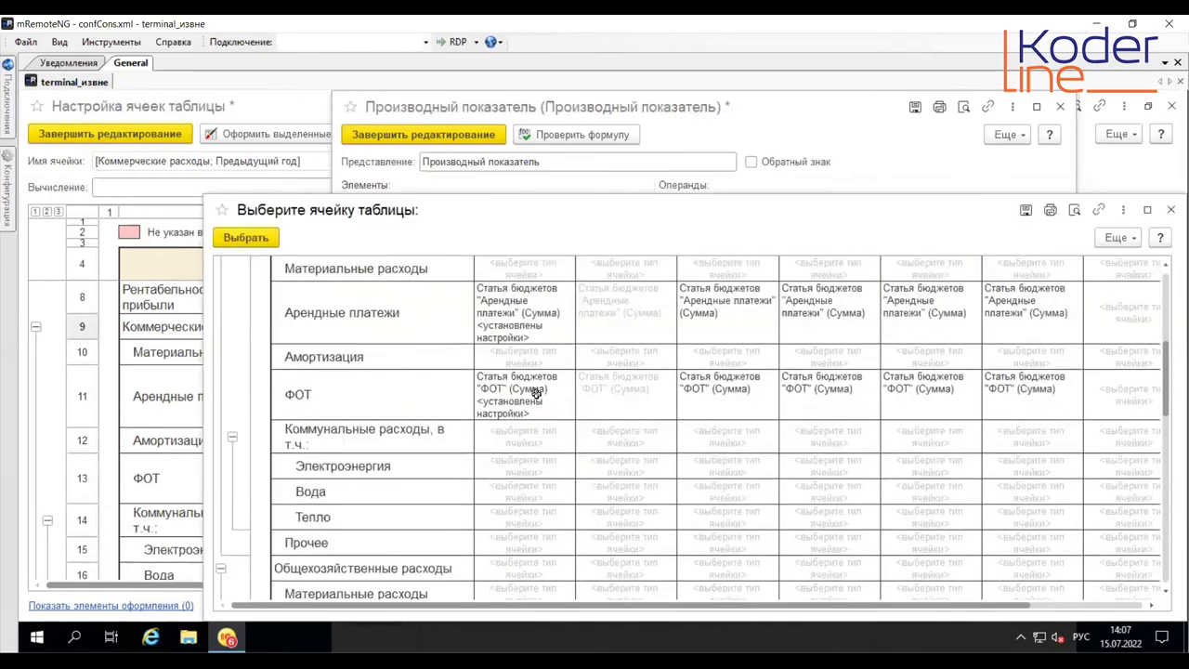
{"action": "double_click", "coordinate": [535, 394]}
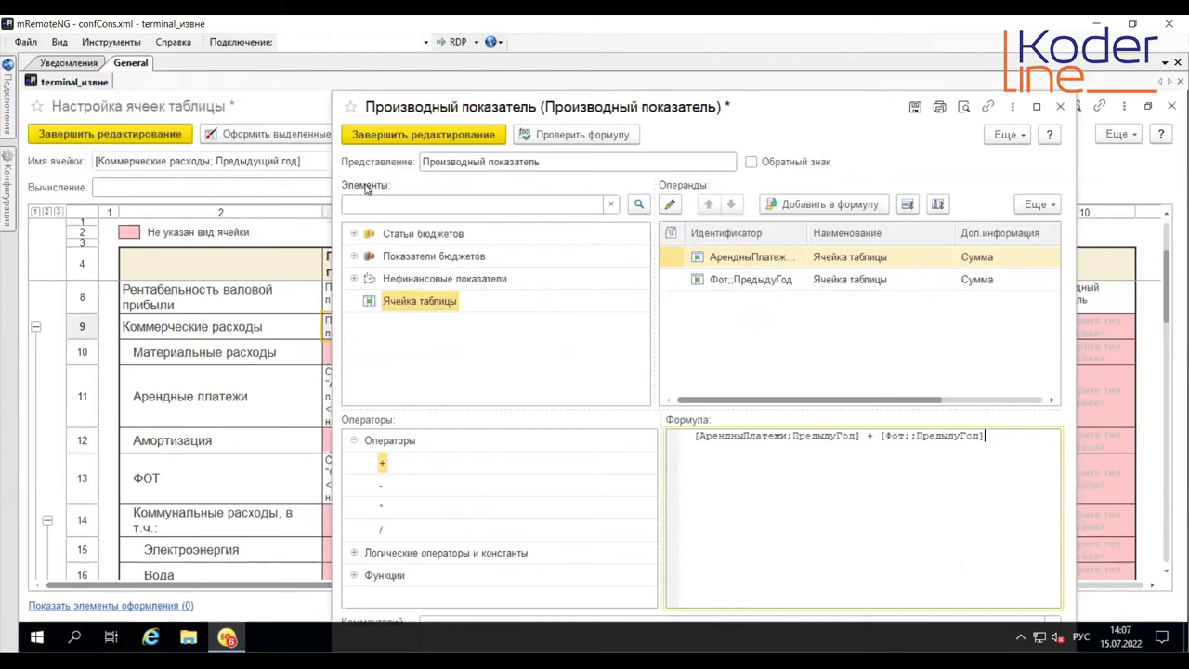
{"action": "left_click", "coordinate": [379, 137]}
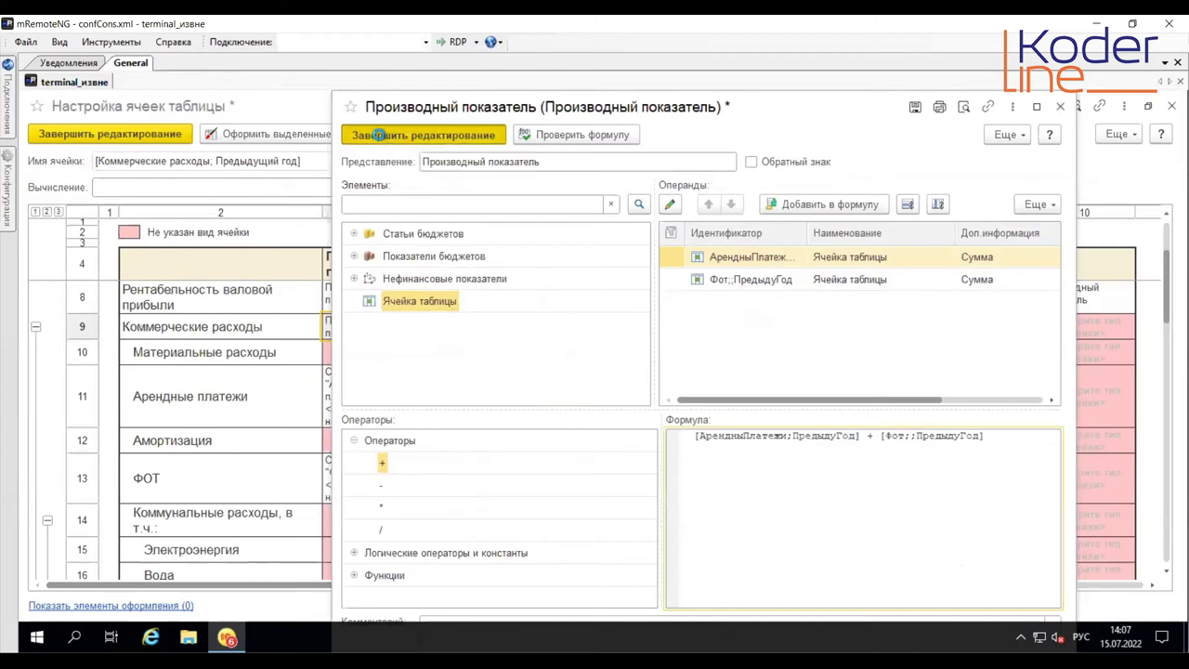
Step: Copy the Коммерческие расходы cell for Предыдущий год into the Год through 4-ый квартал cells of its row
{"action": "right_click", "coordinate": [381, 324]}
{"action": "left_click", "coordinate": [423, 363]}
{"action": "left_click_drag", "start_coordinate": [820, 323], "coordinate": [907, 320]}
{"action": "right_click", "coordinate": [907, 321]}
{"action": "left_click", "coordinate": [966, 381]}
Step: Copy the Рентабельность валовой прибыли cell for 6 мес. into the Коммерческие расходы through ФОТ cells of that column
{"action": "left_click", "coordinate": [999, 292]}
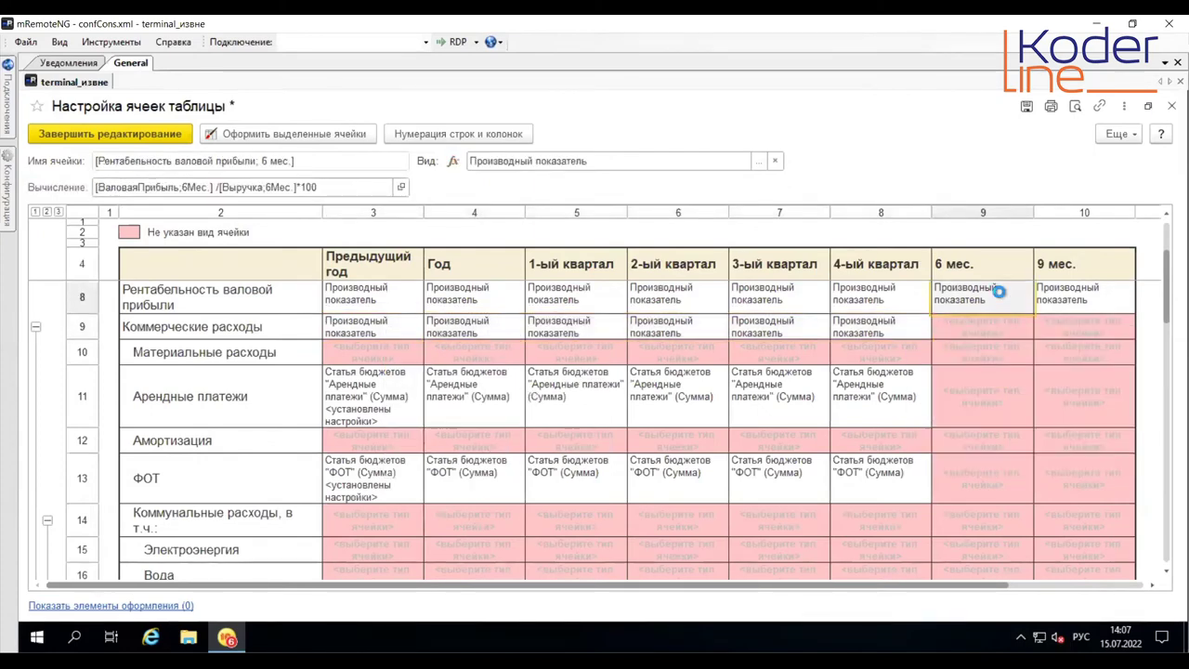
{"action": "right_click", "coordinate": [999, 292]}
{"action": "left_click", "coordinate": [878, 327]}
{"action": "left_click_drag", "start_coordinate": [977, 326], "coordinate": [978, 487]}
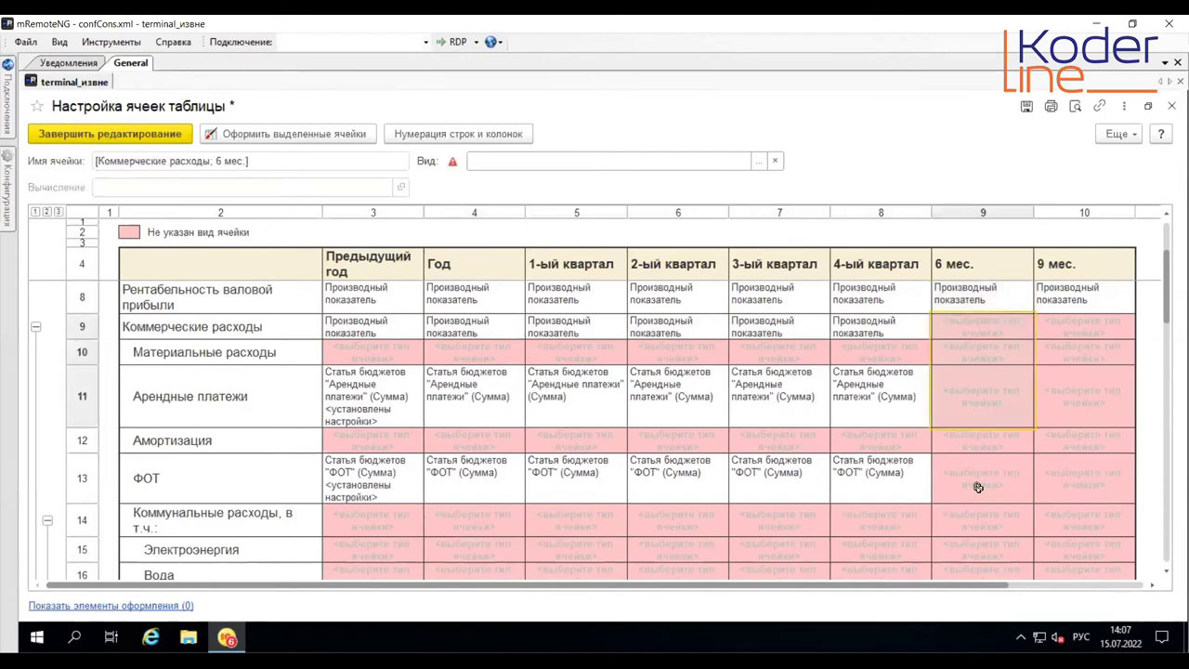
{"action": "right_click", "coordinate": [977, 486]}
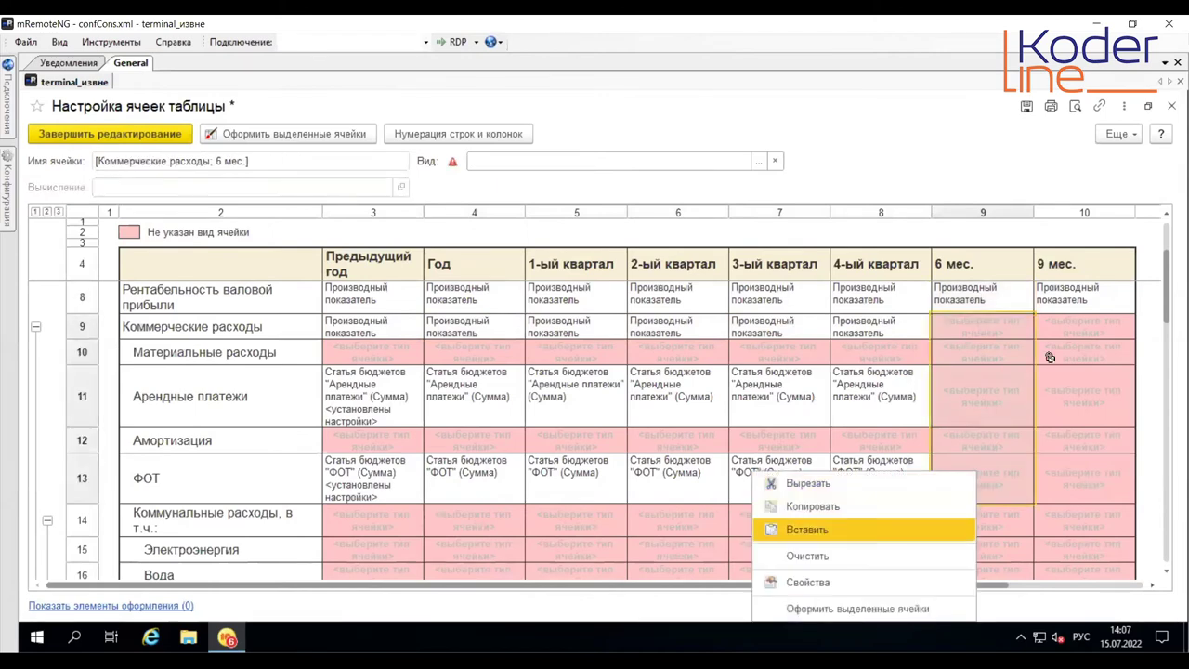
{"action": "key", "text": "Return"}
Step: Copy the Рентабельность валовой прибыли cell for 9 мес. into the Коммерческие расходы through ФОТ cells of that column
{"action": "left_click", "coordinate": [1065, 302]}
{"action": "right_click", "coordinate": [1065, 302]}
{"action": "left_click", "coordinate": [1058, 342]}
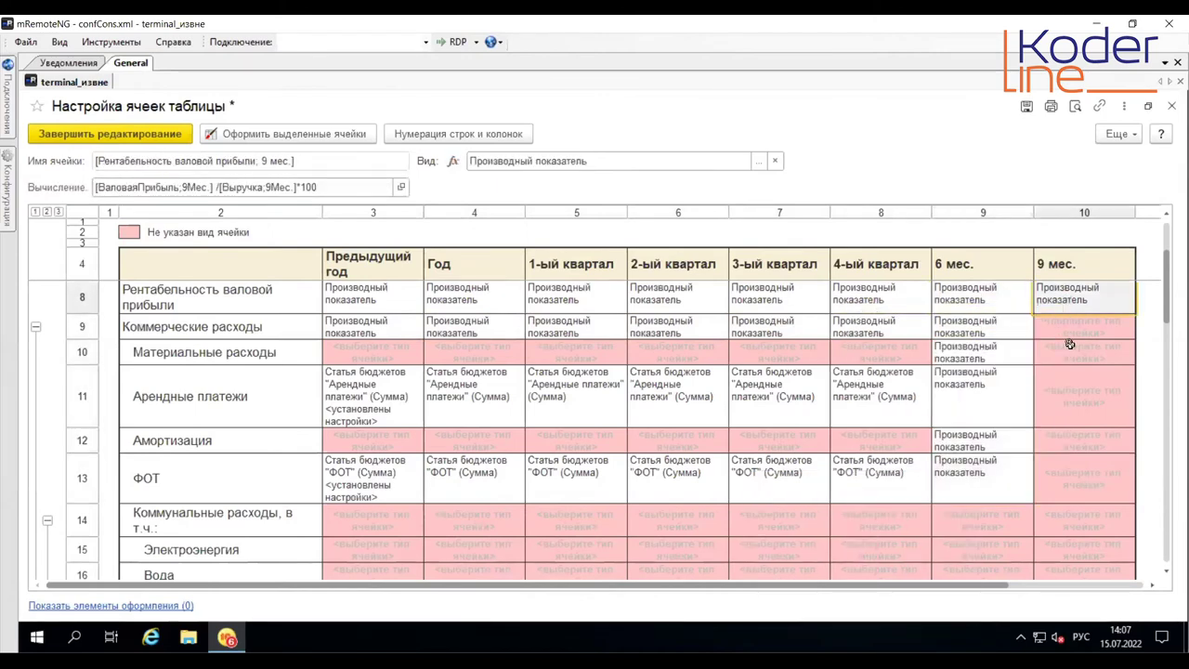
{"action": "left_click_drag", "start_coordinate": [1078, 331], "coordinate": [1084, 485]}
{"action": "right_click", "coordinate": [1087, 490]}
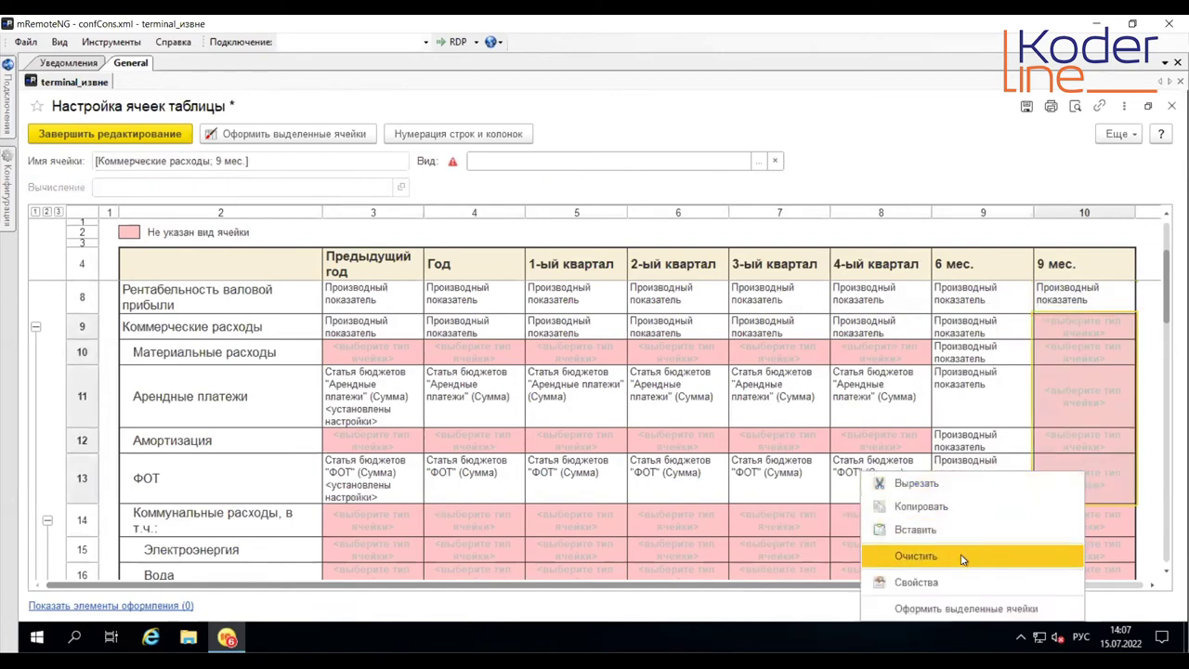
{"action": "left_click", "coordinate": [960, 530]}
Step: Clear the 6 мес. and 9 мес. cells in the Материальные расходы and Амортизация rows
{"action": "left_click_drag", "start_coordinate": [982, 354], "coordinate": [1069, 342]}
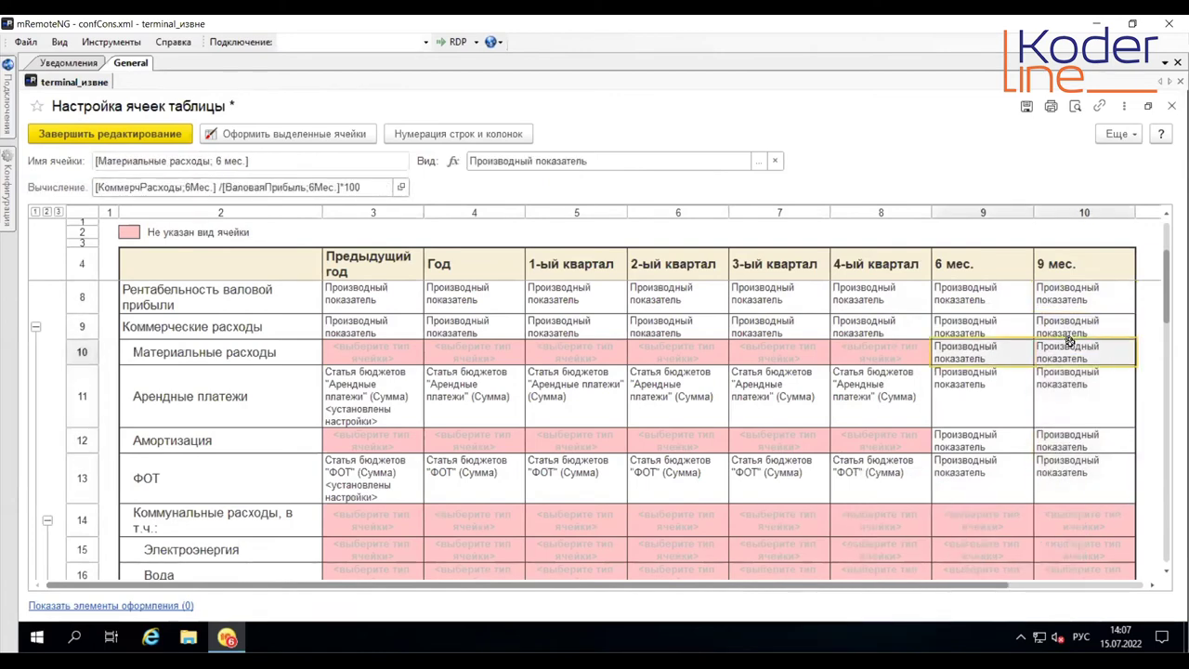
{"action": "left_click_drag", "start_coordinate": [963, 436], "coordinate": [1071, 433]}
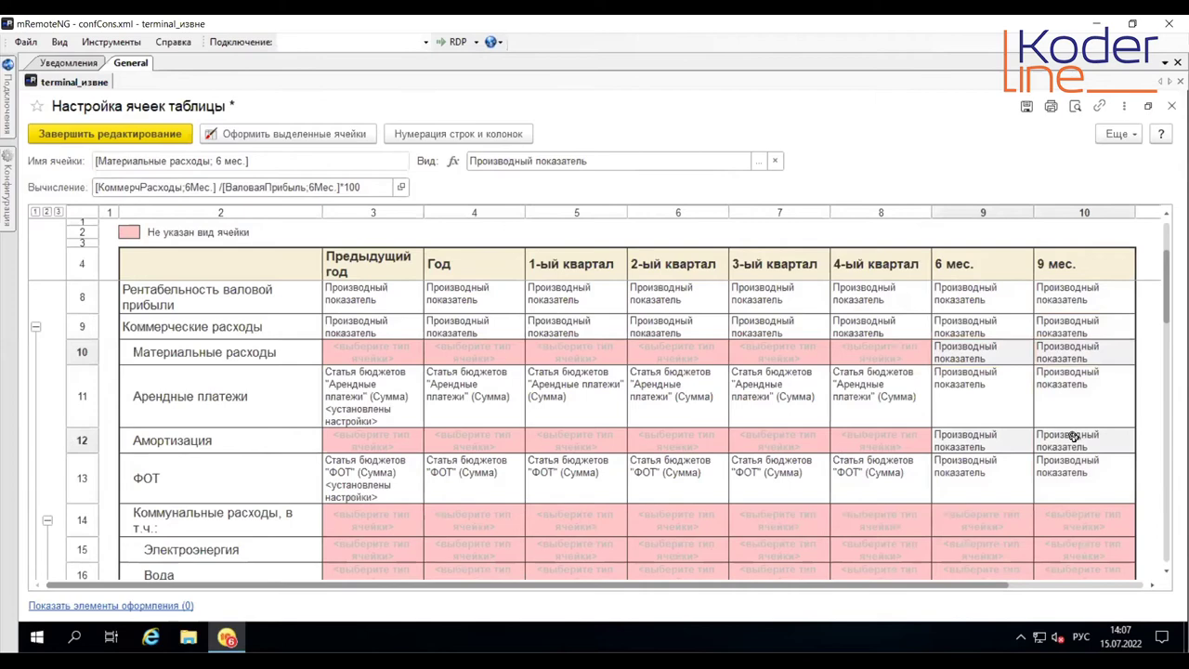
{"action": "right_click", "coordinate": [1073, 435]}
{"action": "left_click", "coordinate": [927, 524]}
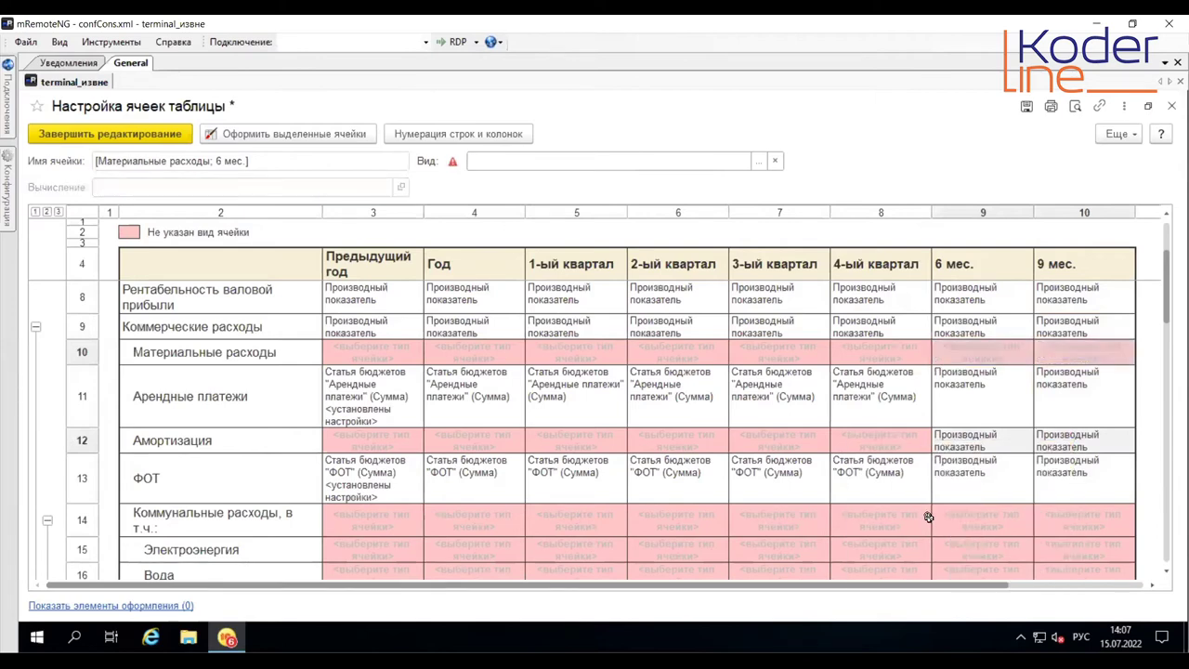
{"action": "left_click_drag", "start_coordinate": [968, 445], "coordinate": [1054, 446]}
{"action": "right_click", "coordinate": [1053, 446]}
{"action": "left_click", "coordinate": [948, 527]}
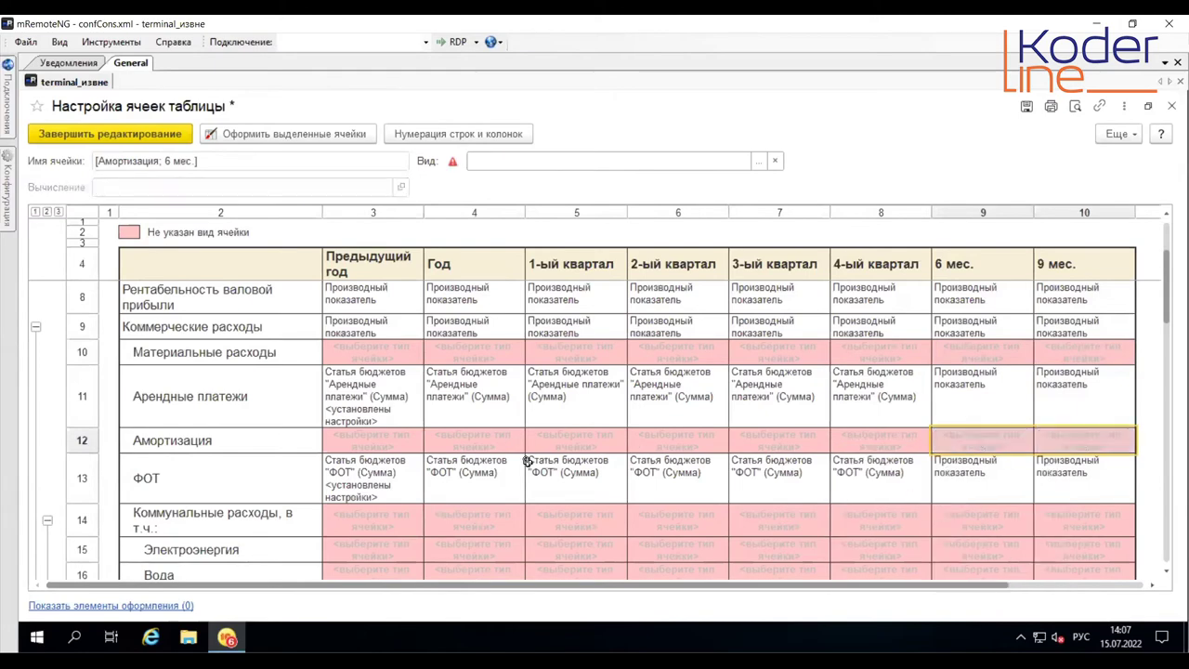
Step: Assign the Аренда budget item to the Арендные платежи cell for Предыдущий год under Общехозяйственные расходы
{"action": "scroll", "coordinate": [513, 489], "scroll_direction": "down", "scroll_amount": 2}
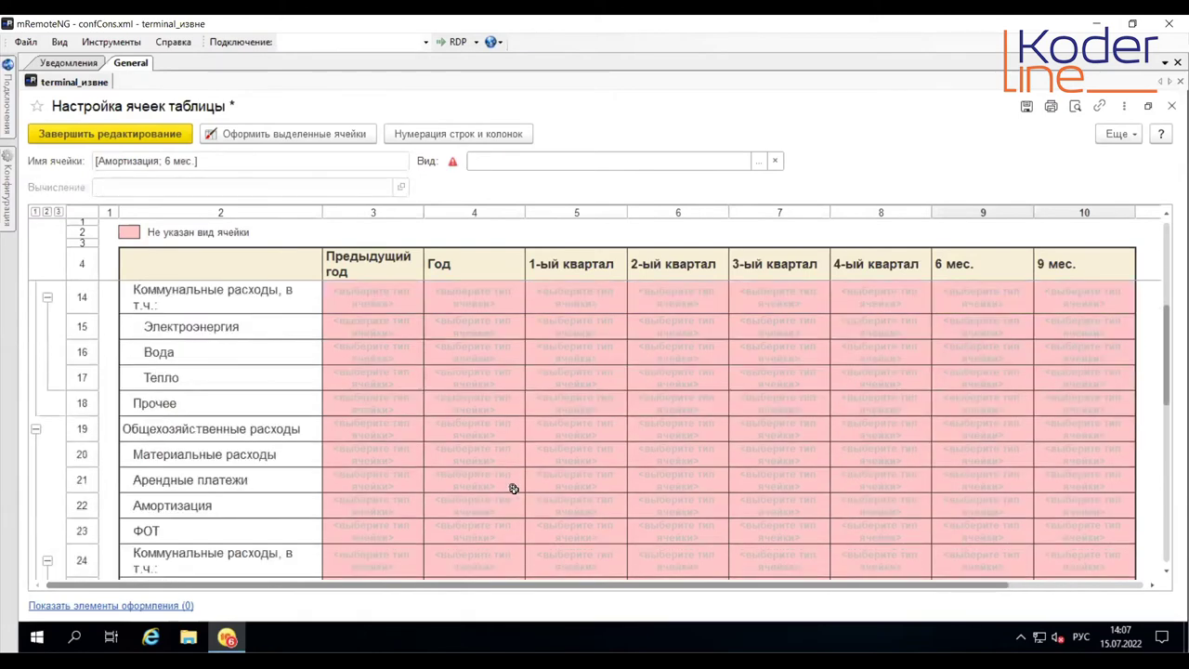
{"action": "left_click", "coordinate": [350, 438]}
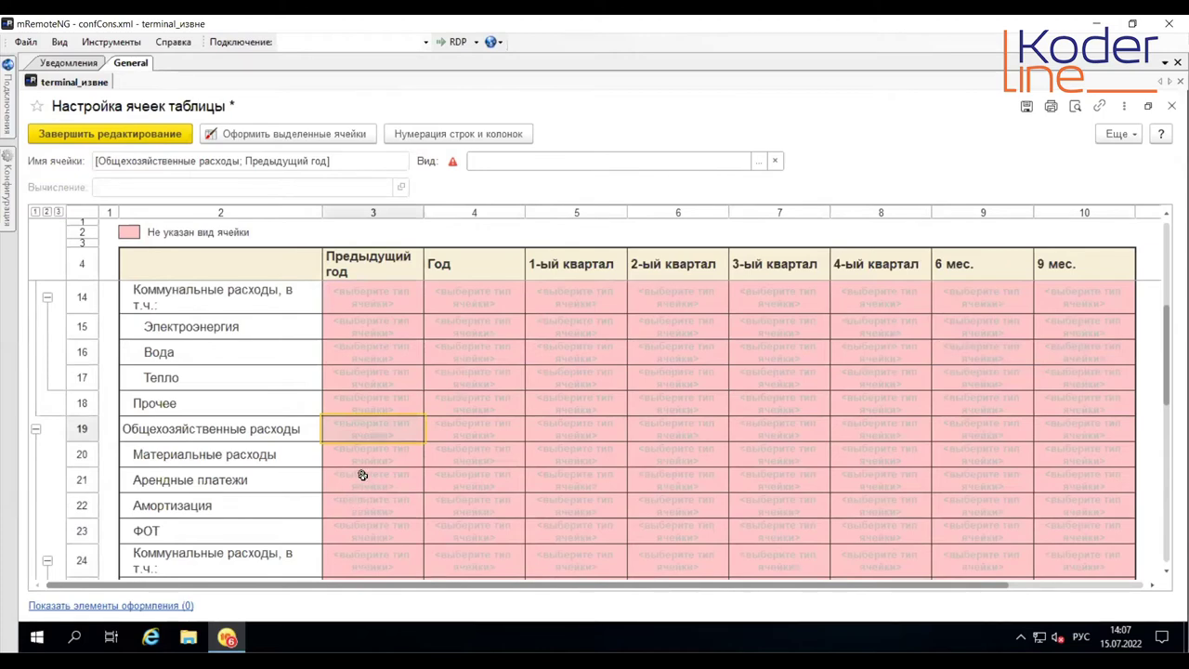
{"action": "left_click", "coordinate": [362, 474]}
{"action": "scroll", "coordinate": [363, 475], "scroll_direction": "down", "scroll_amount": 1}
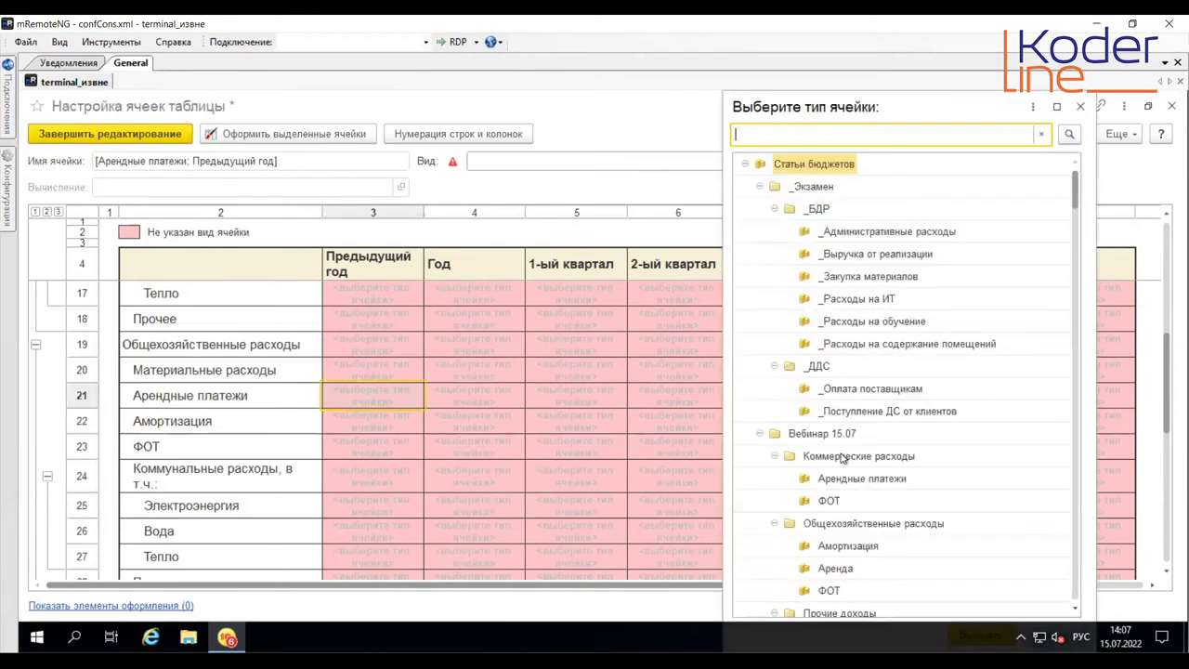
{"action": "scroll", "coordinate": [843, 457], "scroll_direction": "down", "scroll_amount": 1}
{"action": "scroll", "coordinate": [849, 427], "scroll_direction": "down", "scroll_amount": 1}
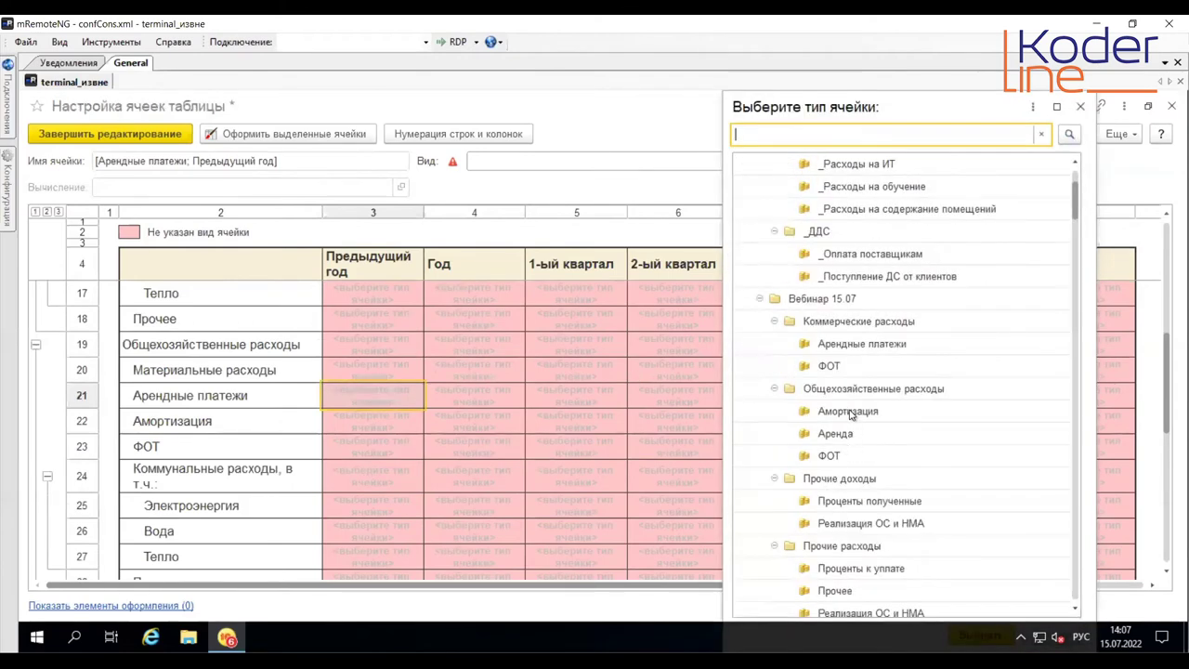
{"action": "double_click", "coordinate": [841, 435]}
Step: Assign the Общехозяйственные расходы budget items Амортизация and ФОТ to their matching row cells for Предыдущий год
{"action": "left_click", "coordinate": [363, 424]}
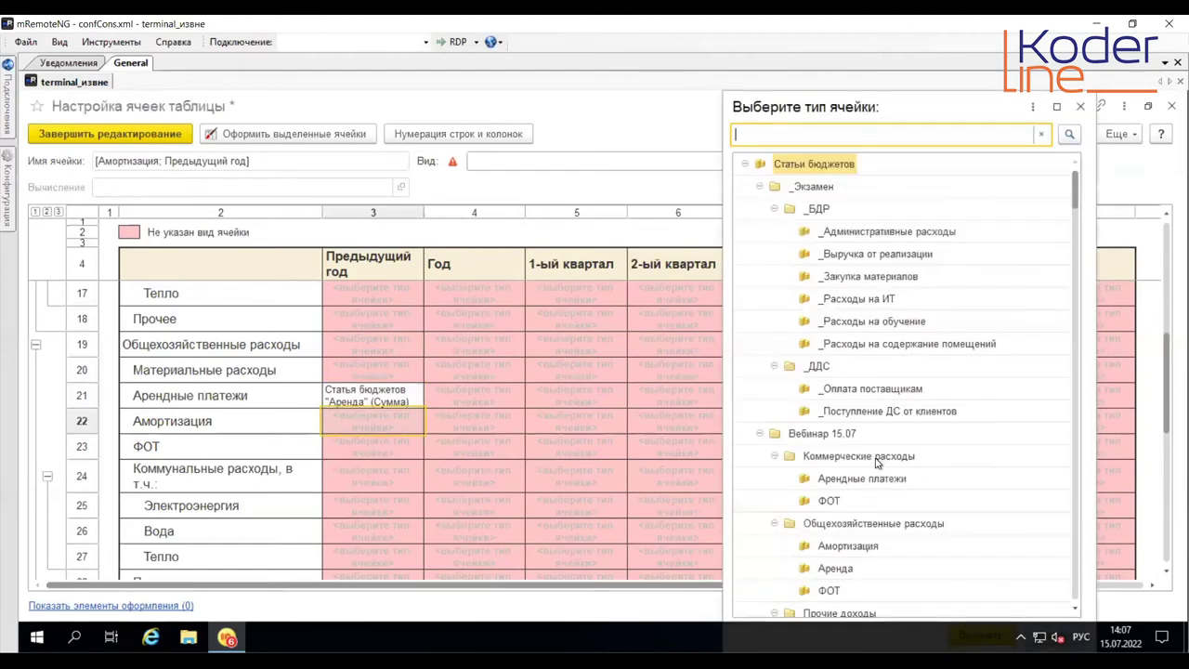
{"action": "scroll", "coordinate": [877, 463], "scroll_direction": "down", "scroll_amount": 2}
{"action": "double_click", "coordinate": [849, 411]}
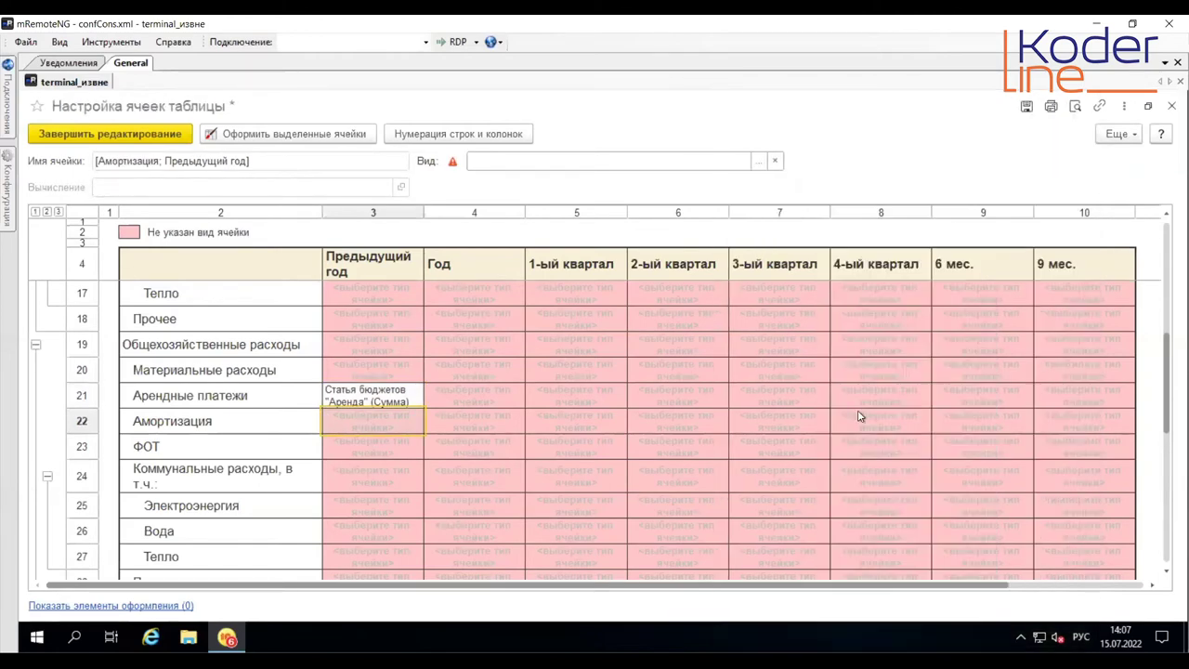
{"action": "left_click", "coordinate": [380, 450]}
{"action": "double_click", "coordinate": [380, 451]}
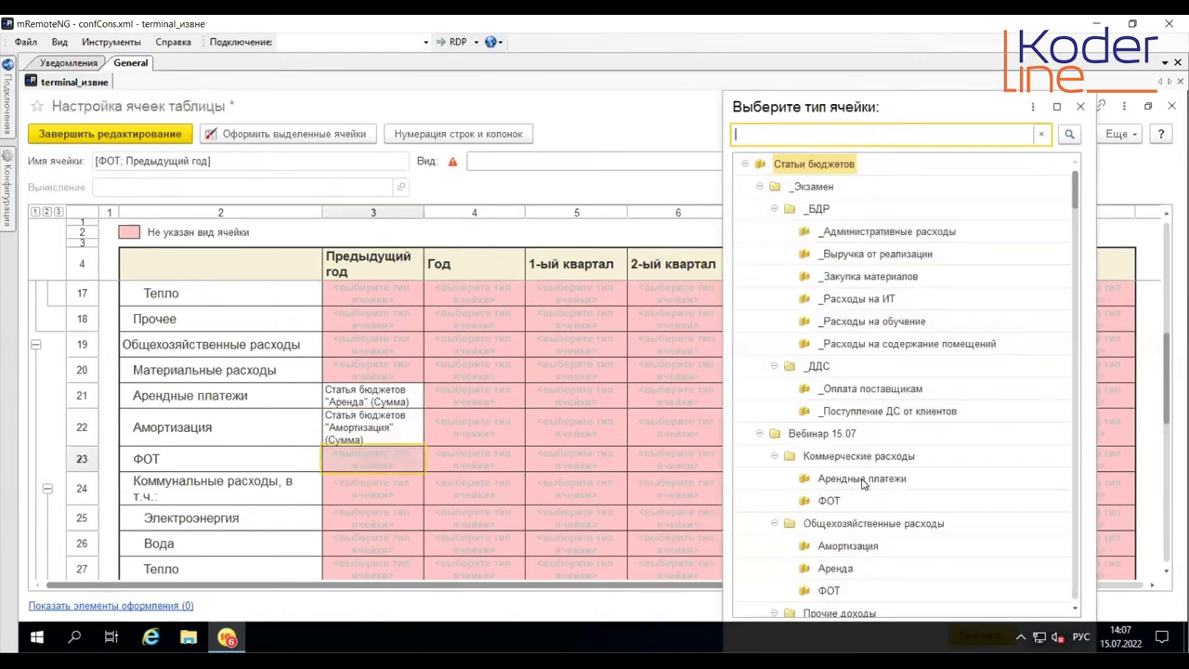
{"action": "scroll", "coordinate": [841, 502], "scroll_direction": "down", "scroll_amount": 1}
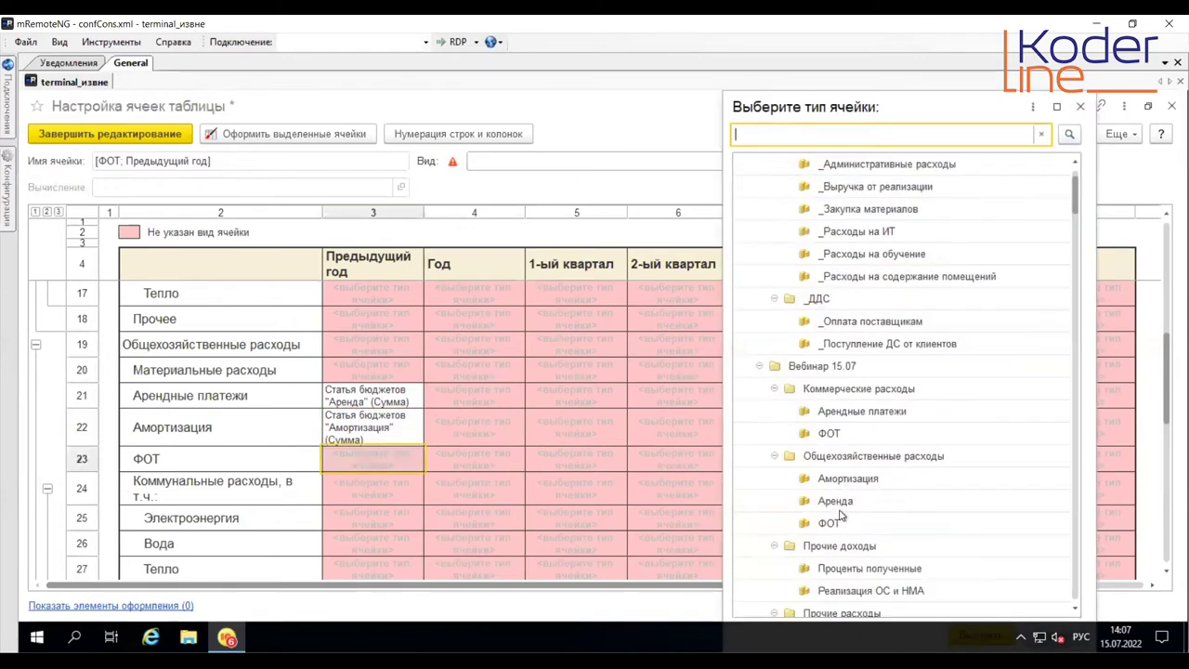
{"action": "double_click", "coordinate": [829, 523]}
Step: Copy the Арендные платежи, Амортизация and ФОТ cells for Предыдущий год under Общехозяйственные расходы into the Год column
{"action": "left_click_drag", "start_coordinate": [388, 397], "coordinate": [385, 457]}
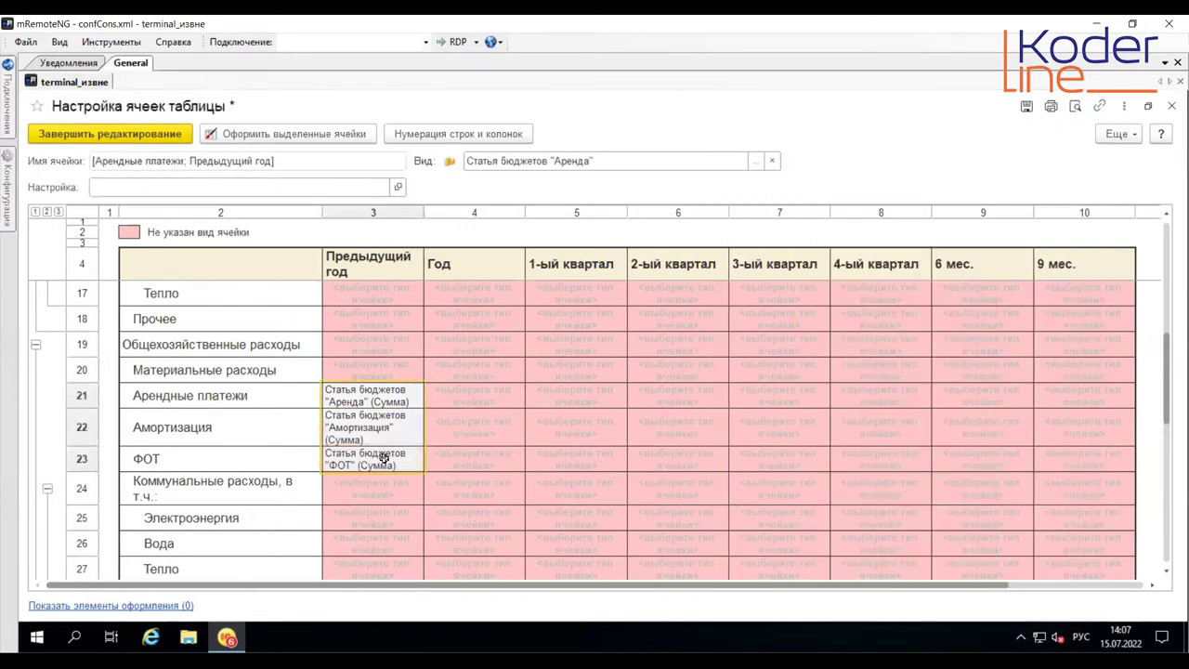
{"action": "right_click", "coordinate": [381, 453]}
{"action": "left_click", "coordinate": [428, 491]}
{"action": "left_click_drag", "start_coordinate": [475, 398], "coordinate": [887, 462]}
{"action": "right_click", "coordinate": [889, 462]}
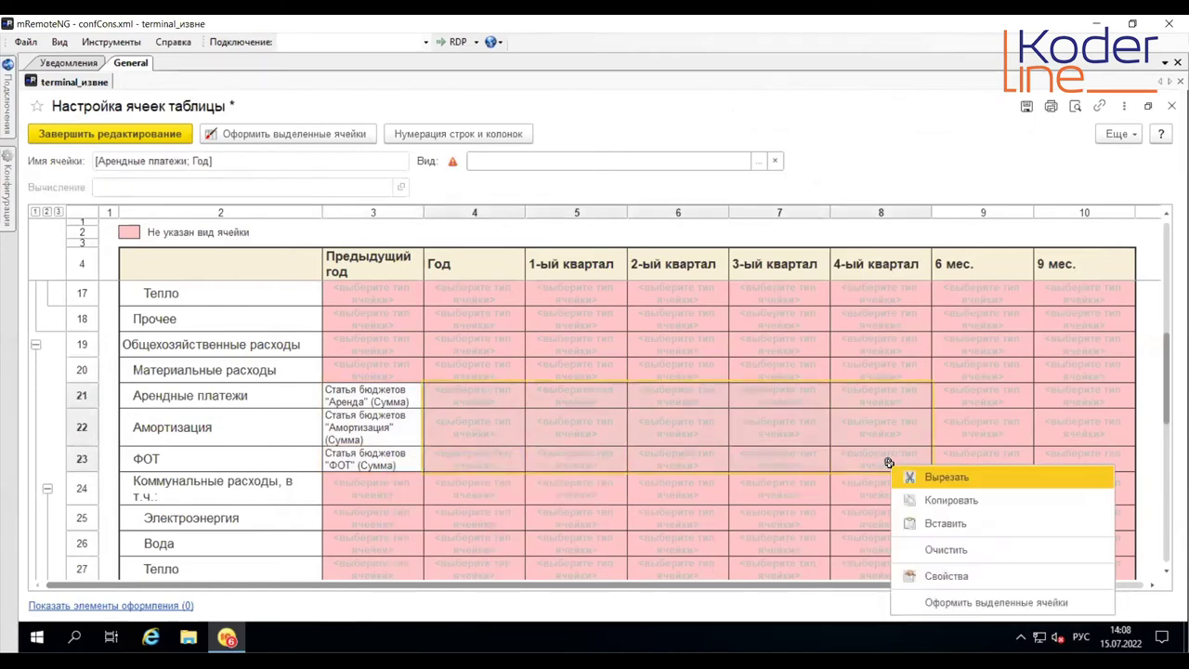
{"action": "left_click", "coordinate": [920, 523]}
Step: Offset the data of the Аренда cell for Предыдущий год by 1 year into the past
{"action": "left_click", "coordinate": [384, 393]}
{"action": "double_click", "coordinate": [383, 393]}
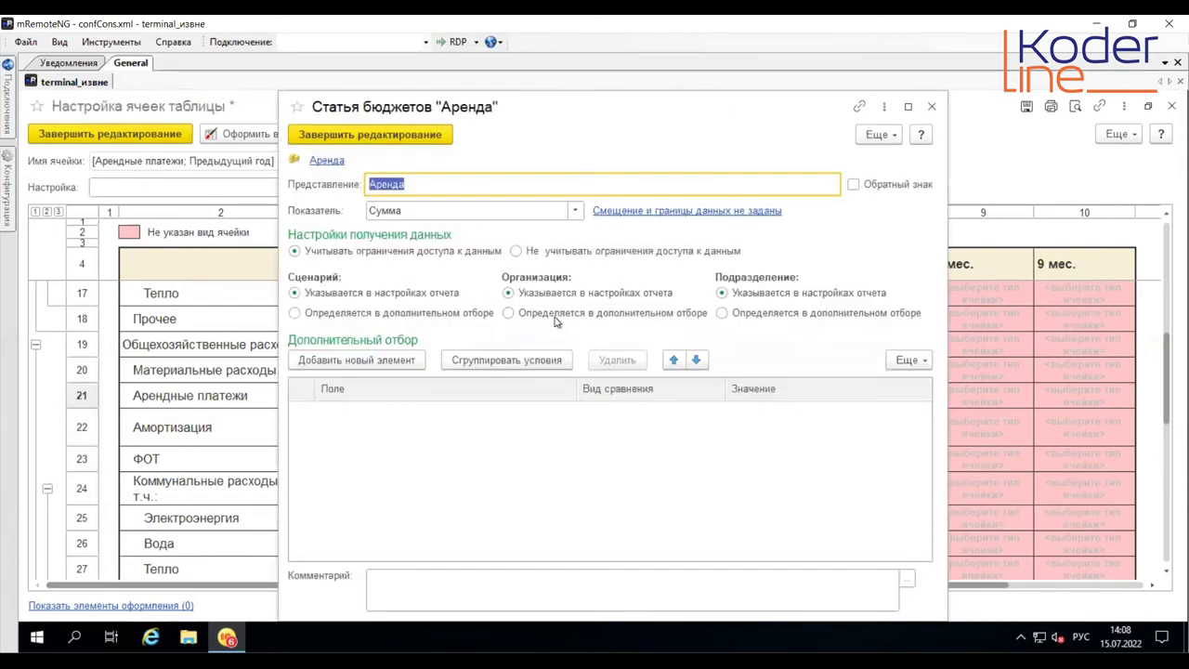
{"action": "left_click", "coordinate": [730, 212]}
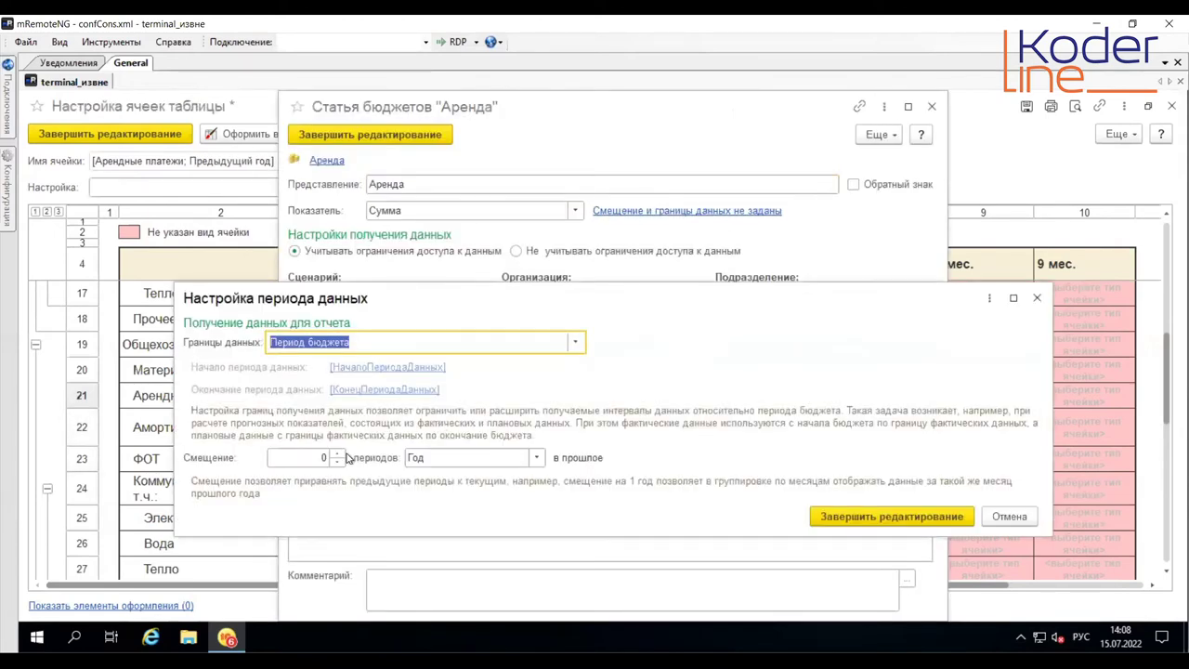
{"action": "left_click", "coordinate": [337, 454]}
{"action": "left_click", "coordinate": [831, 514]}
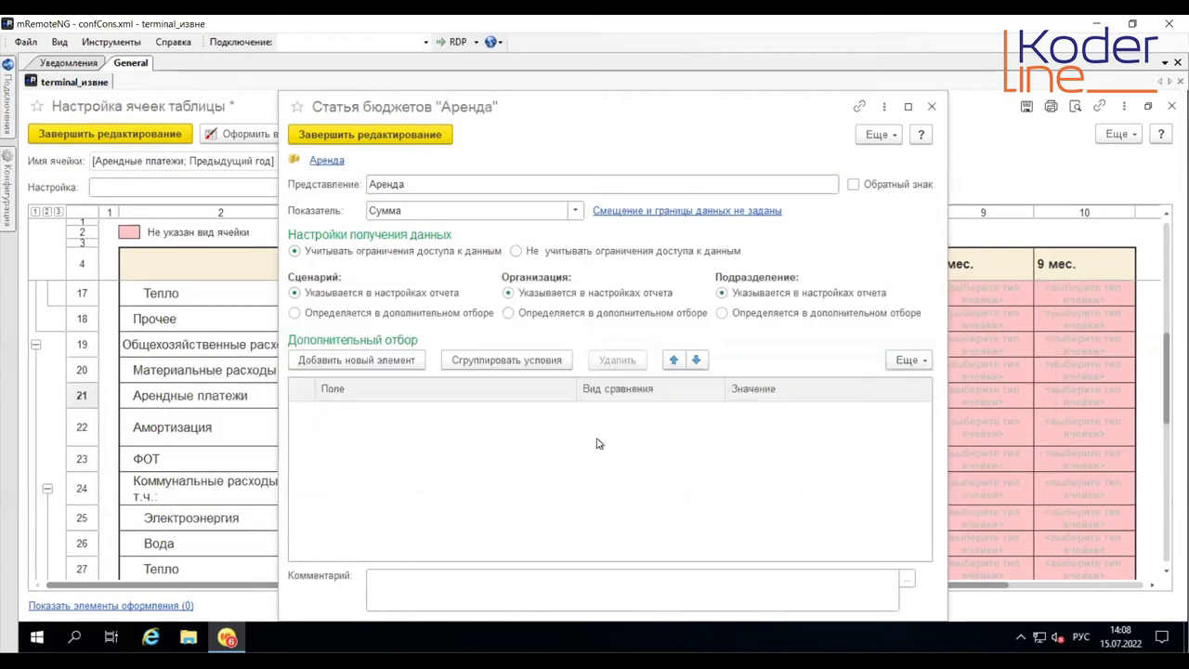
{"action": "left_click", "coordinate": [352, 138]}
Step: Offset the data of the Амортизация cell for Предыдущий год by 1 year into the past
{"action": "double_click", "coordinate": [371, 450]}
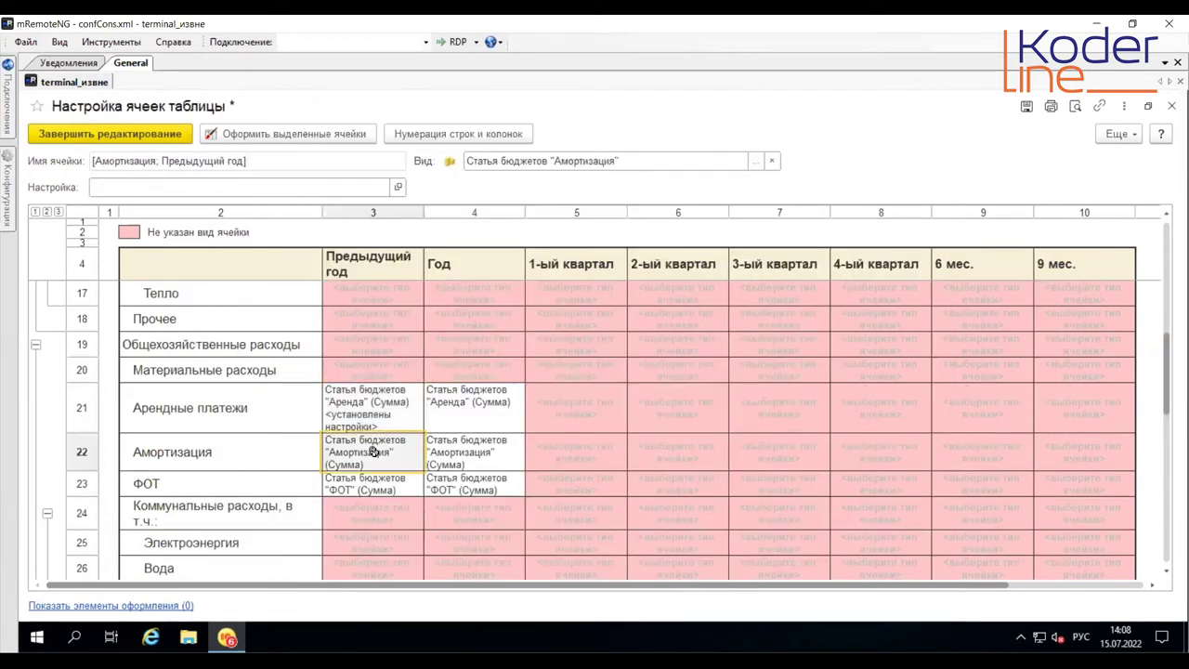
{"action": "left_click", "coordinate": [734, 212]}
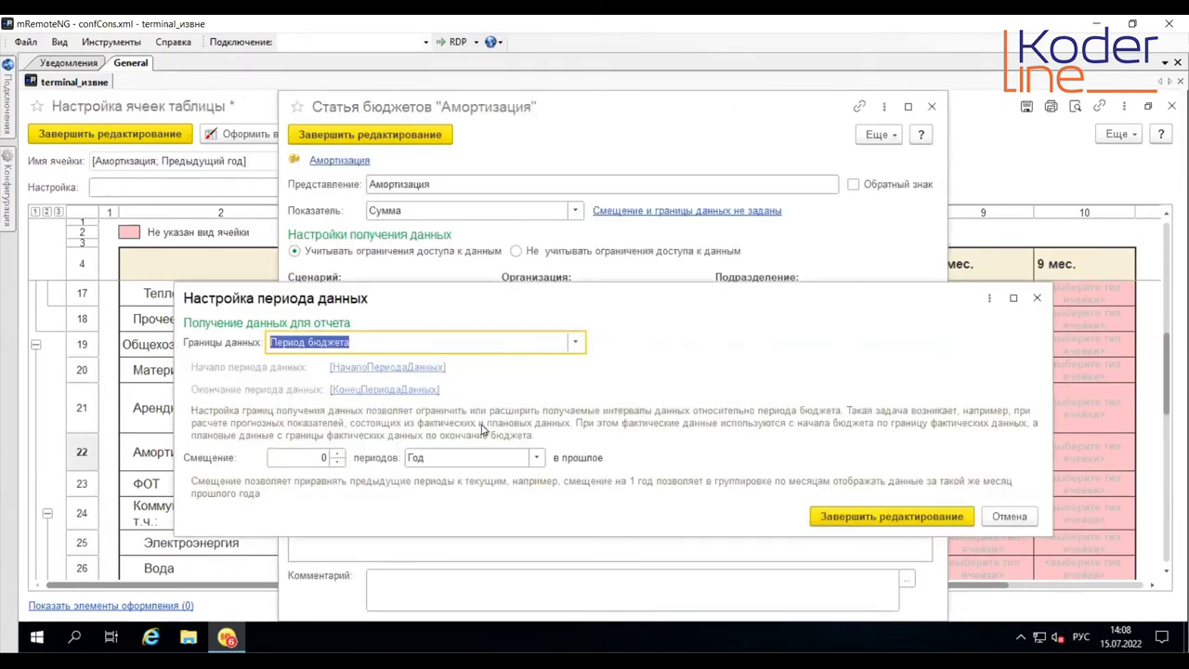
{"action": "left_click", "coordinate": [337, 453]}
{"action": "left_click", "coordinate": [890, 516]}
{"action": "left_click", "coordinate": [369, 134]}
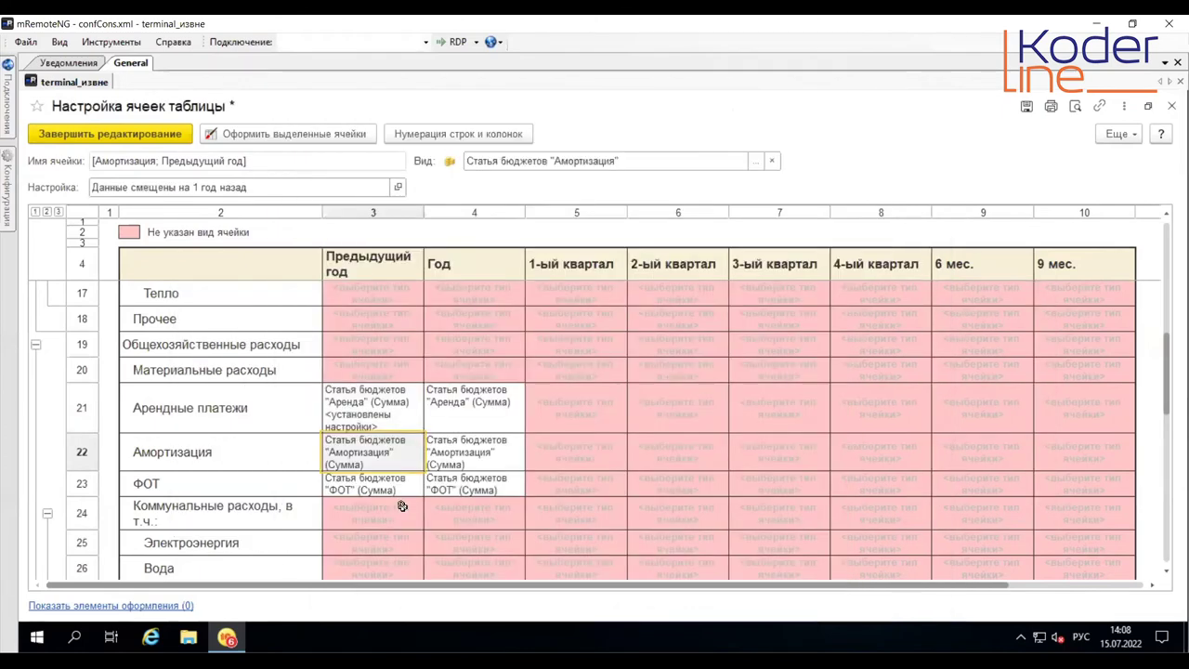
Step: Offset the data of the ФОТ cell for Предыдущий год under Общехозяйственные расходы by 1 year into the past
{"action": "double_click", "coordinate": [387, 503]}
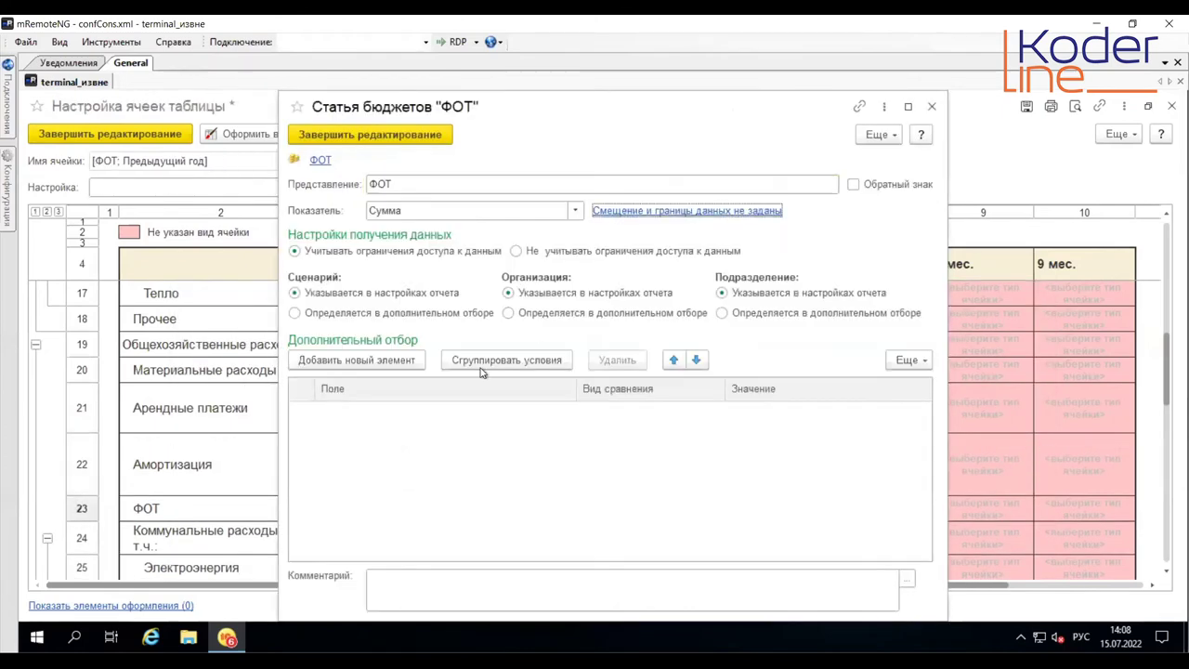
{"action": "left_click", "coordinate": [688, 210]}
{"action": "left_click", "coordinate": [337, 453]}
{"action": "left_click", "coordinate": [836, 513]}
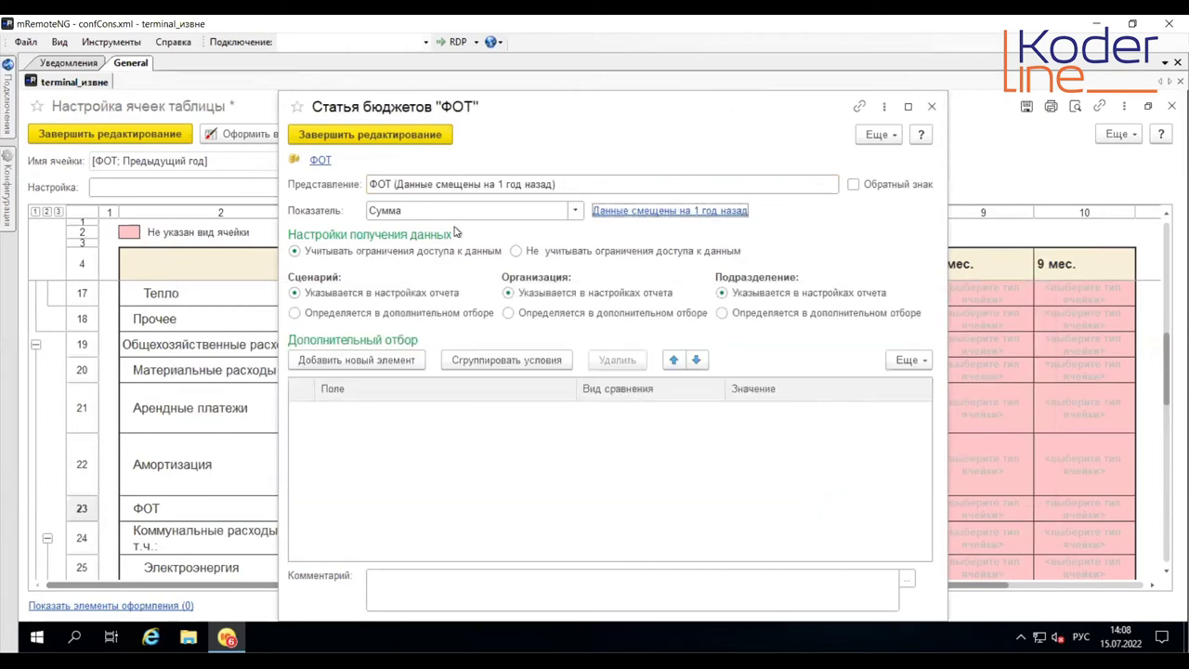
{"action": "left_click", "coordinate": [369, 134]}
Step: Copy the Арендные платежи cell for Год under Общехозяйственные расходы into the 1-ый квартал through 4-ый квартал cells
{"action": "left_click_drag", "start_coordinate": [484, 409], "coordinate": [503, 520]}
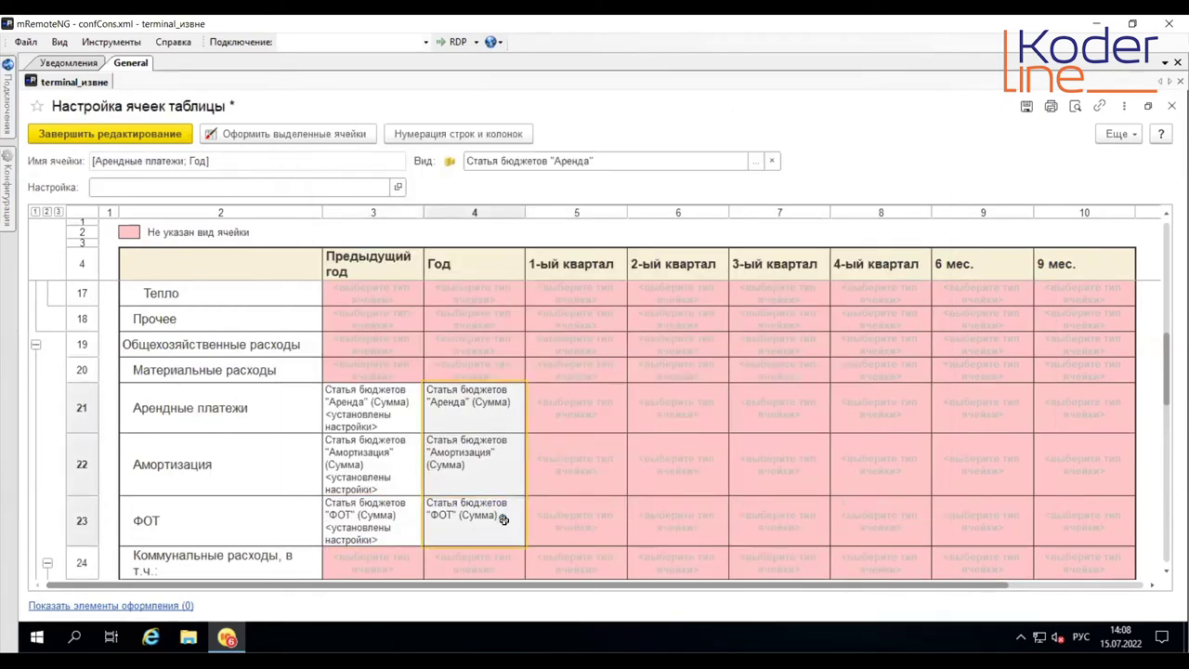
{"action": "right_click", "coordinate": [503, 520]}
{"action": "left_click", "coordinate": [483, 409]}
{"action": "right_click", "coordinate": [479, 406]}
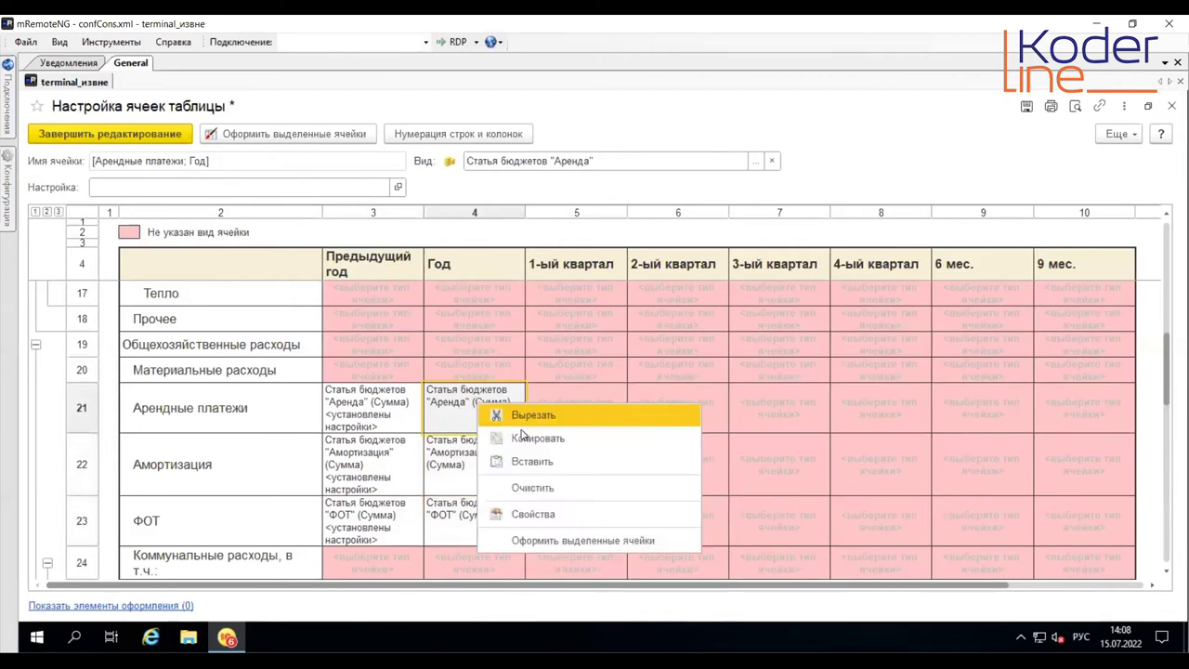
{"action": "left_click", "coordinate": [548, 437]}
{"action": "left_click_drag", "start_coordinate": [576, 409], "coordinate": [915, 410]}
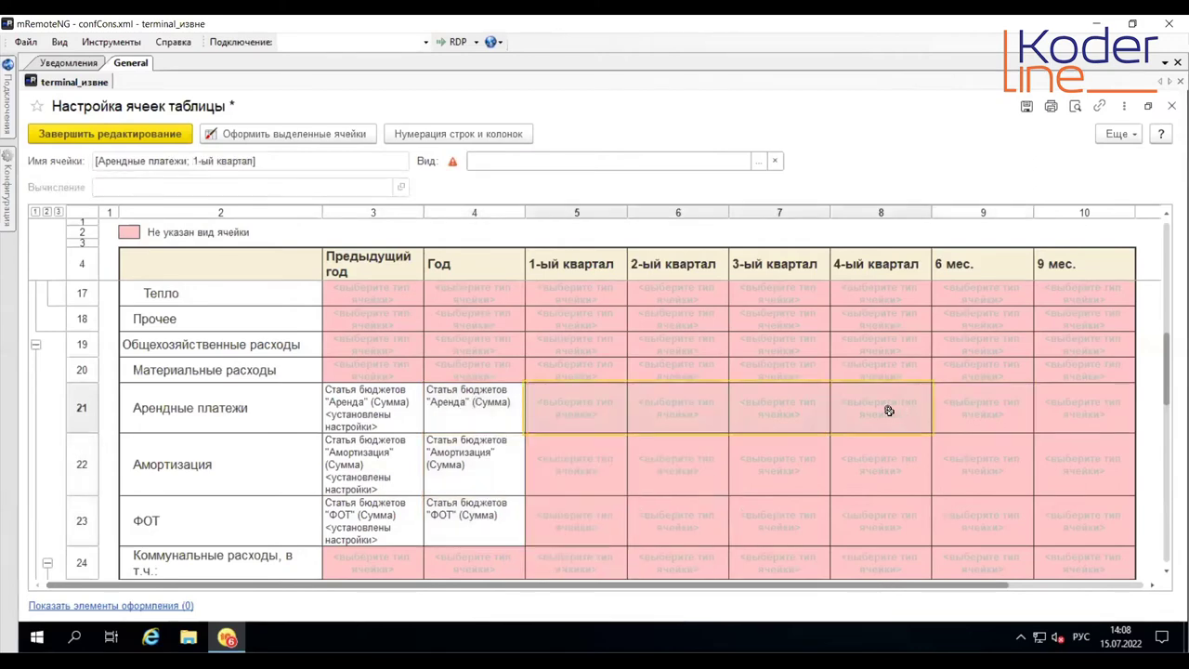
{"action": "right_click", "coordinate": [889, 414]}
{"action": "left_click", "coordinate": [1018, 472]}
Step: Copy the Амортизация cell for Год under Общехозяйственные расходы into the four quarter cells of its row
{"action": "left_click", "coordinate": [476, 457]}
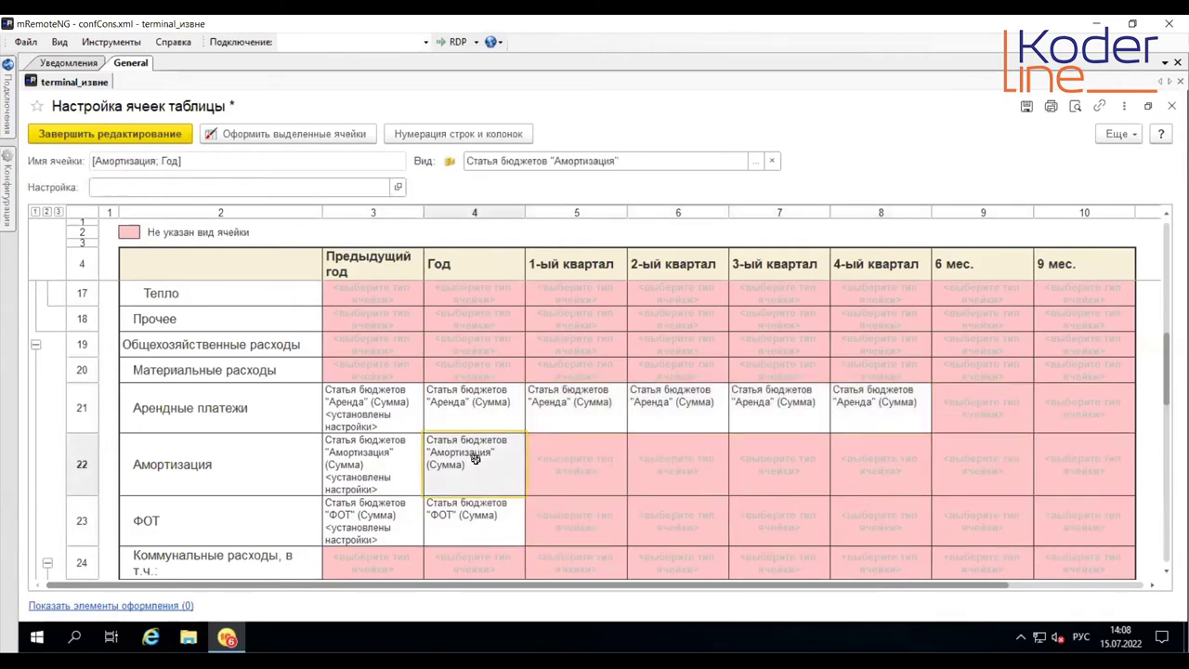
{"action": "right_click", "coordinate": [476, 458]}
{"action": "left_click", "coordinate": [506, 497]}
{"action": "left_click_drag", "start_coordinate": [576, 446], "coordinate": [873, 452]}
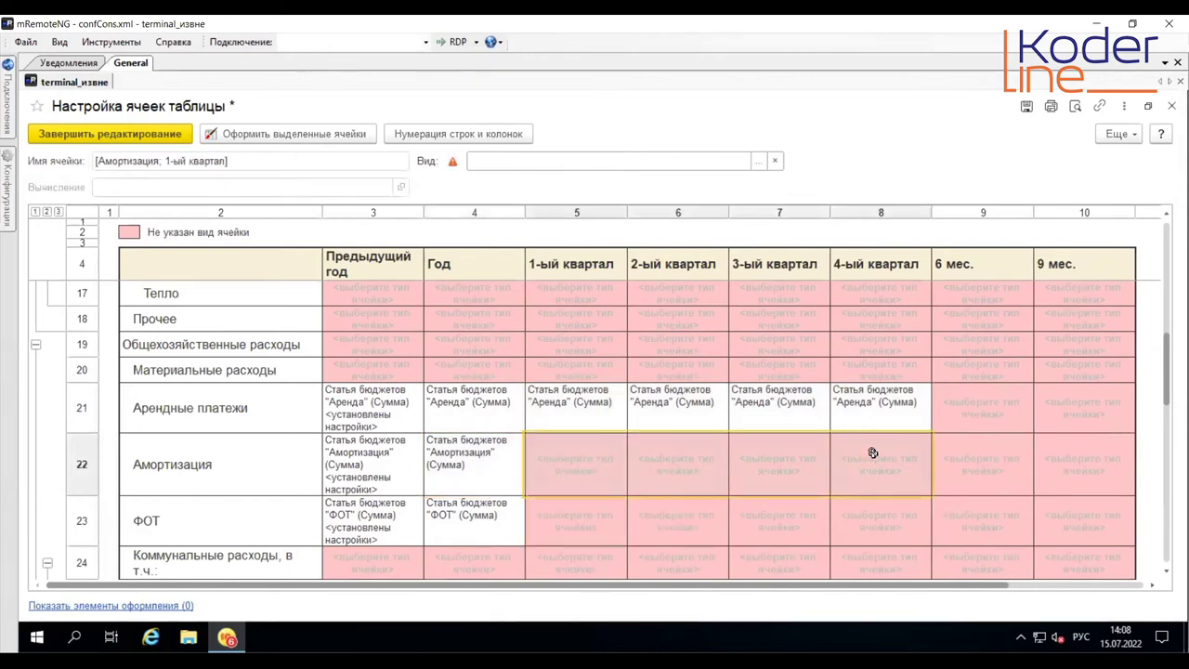
{"action": "right_click", "coordinate": [873, 452]}
{"action": "left_click", "coordinate": [915, 510]}
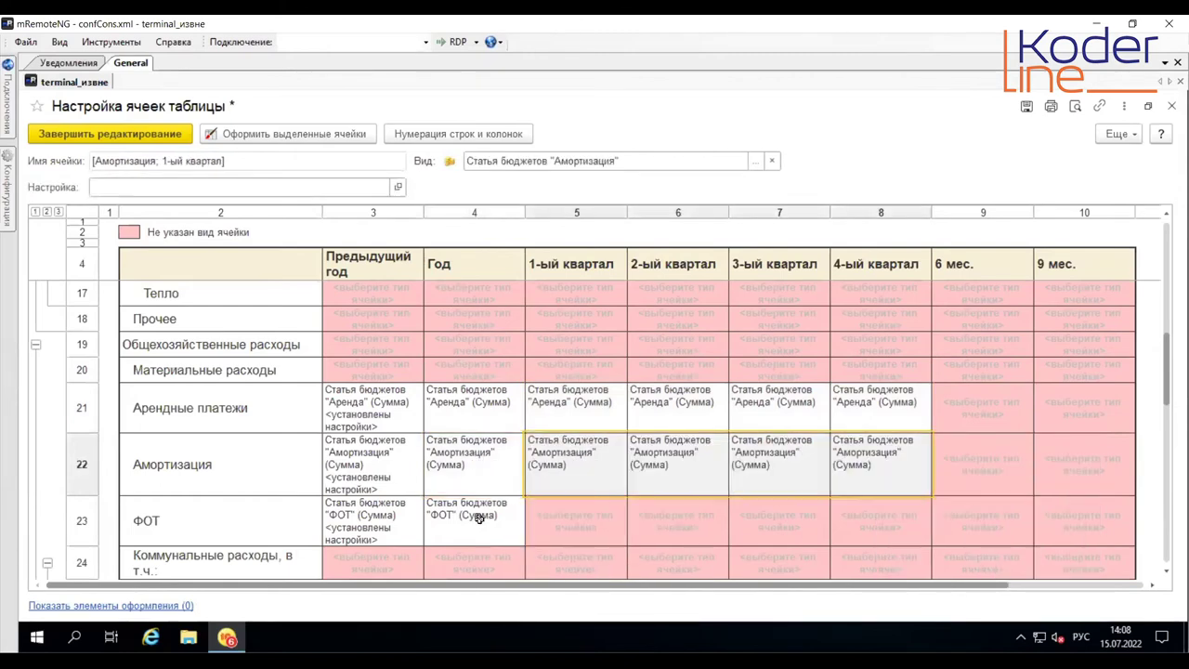
Step: Copy the ФОТ cell for Год under Общехозяйственные расходы into the 1-ый квартал through 4-ый квартал cells
{"action": "left_click", "coordinate": [478, 519]}
{"action": "right_click", "coordinate": [479, 519]}
{"action": "left_click", "coordinate": [563, 504]}
{"action": "left_click", "coordinate": [567, 509]}
{"action": "left_click_drag", "start_coordinate": [805, 509], "coordinate": [876, 512]}
{"action": "right_click", "coordinate": [876, 512]}
{"action": "left_click", "coordinate": [915, 530]}
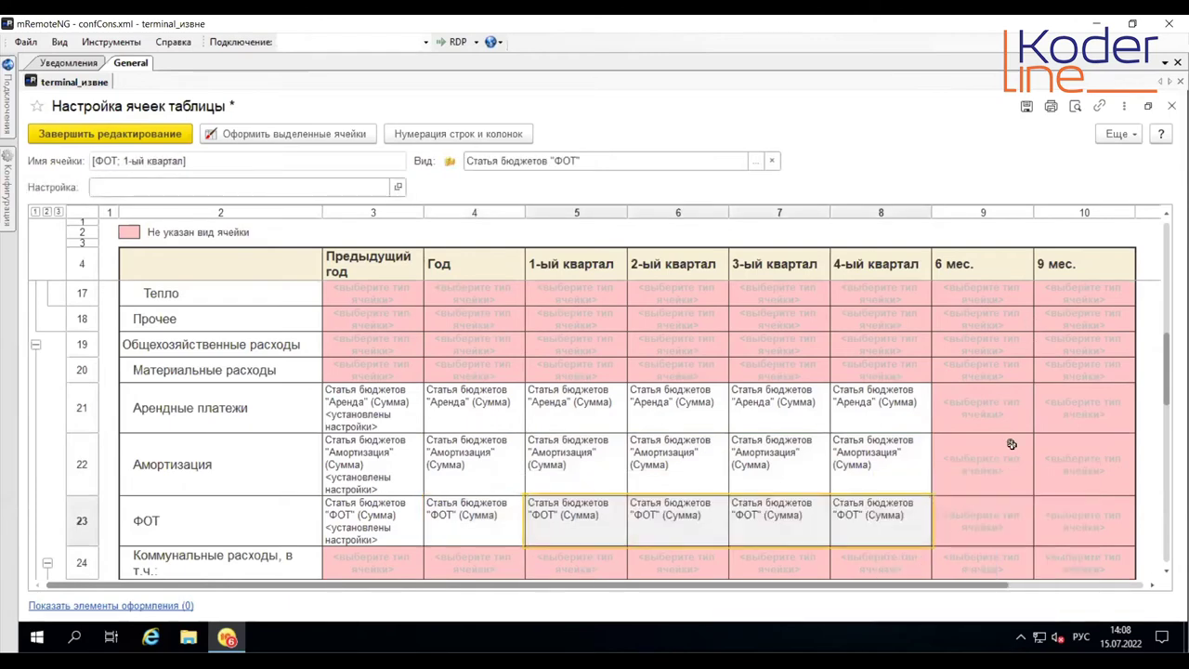
Step: Set the Общехозяйственные расходы cell for Предыдущий год to the Производный показатель type
{"action": "left_click", "coordinate": [376, 345]}
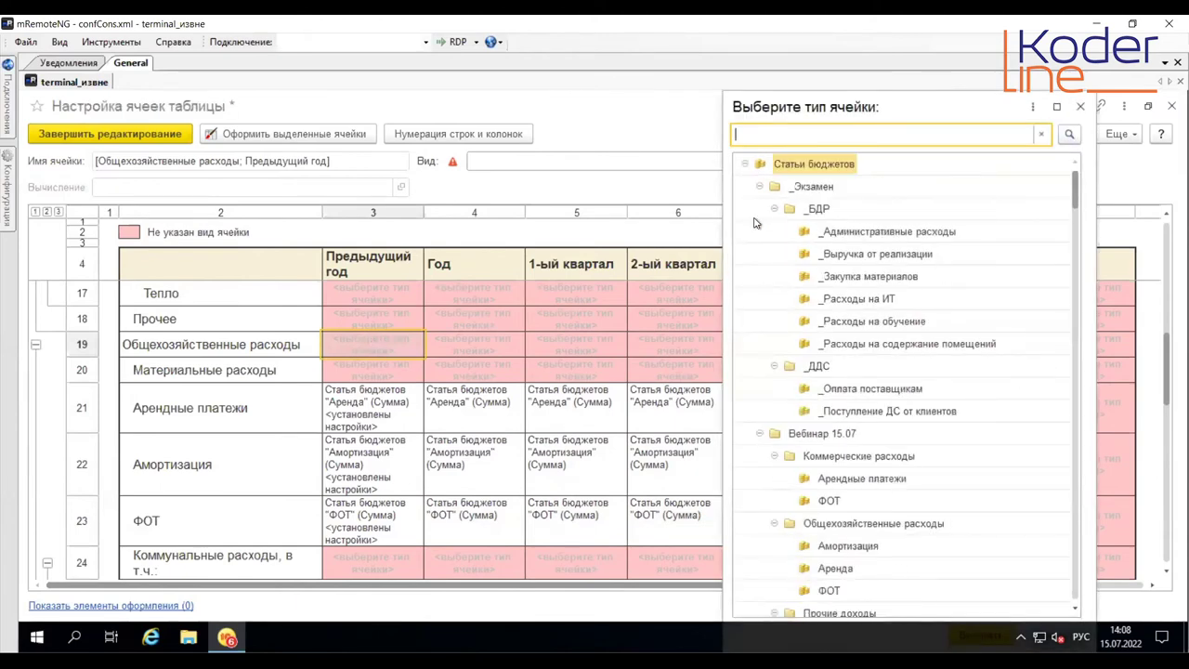
{"action": "left_click", "coordinate": [744, 164]}
{"action": "left_click", "coordinate": [746, 187]}
{"action": "double_click", "coordinate": [808, 206]}
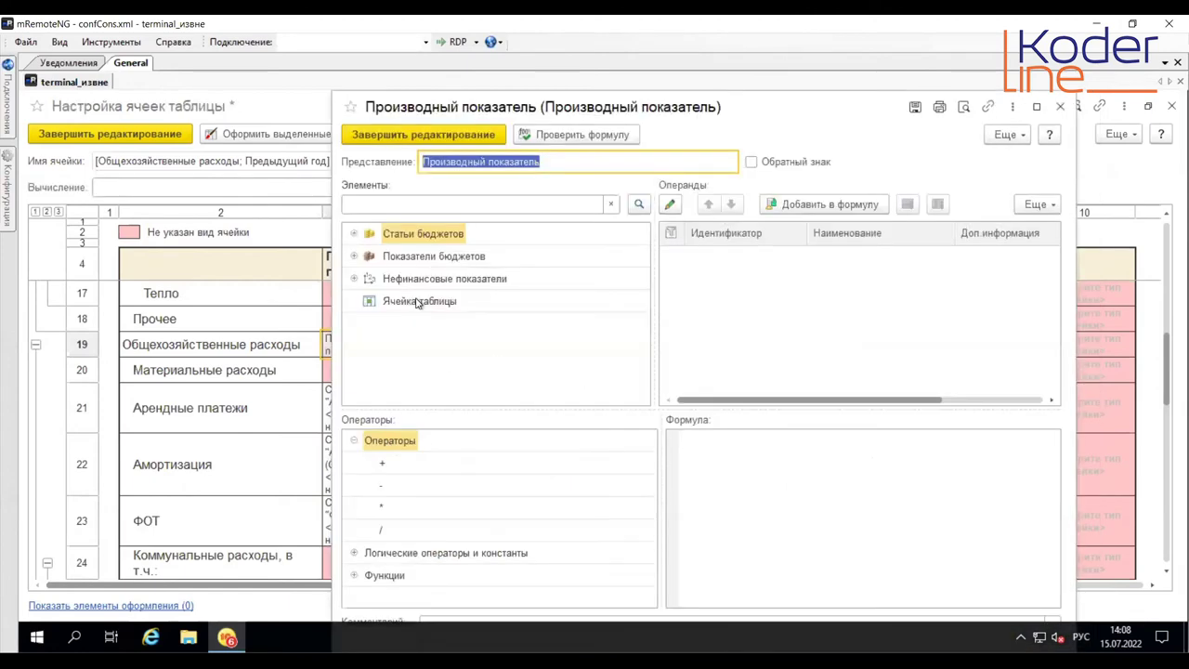
Step: Build the Общехозяйственные расходы formula as the sum of its Арендные платежи, Амортизация and ФОТ table cells for Предыдущий год
{"action": "left_click", "coordinate": [417, 302]}
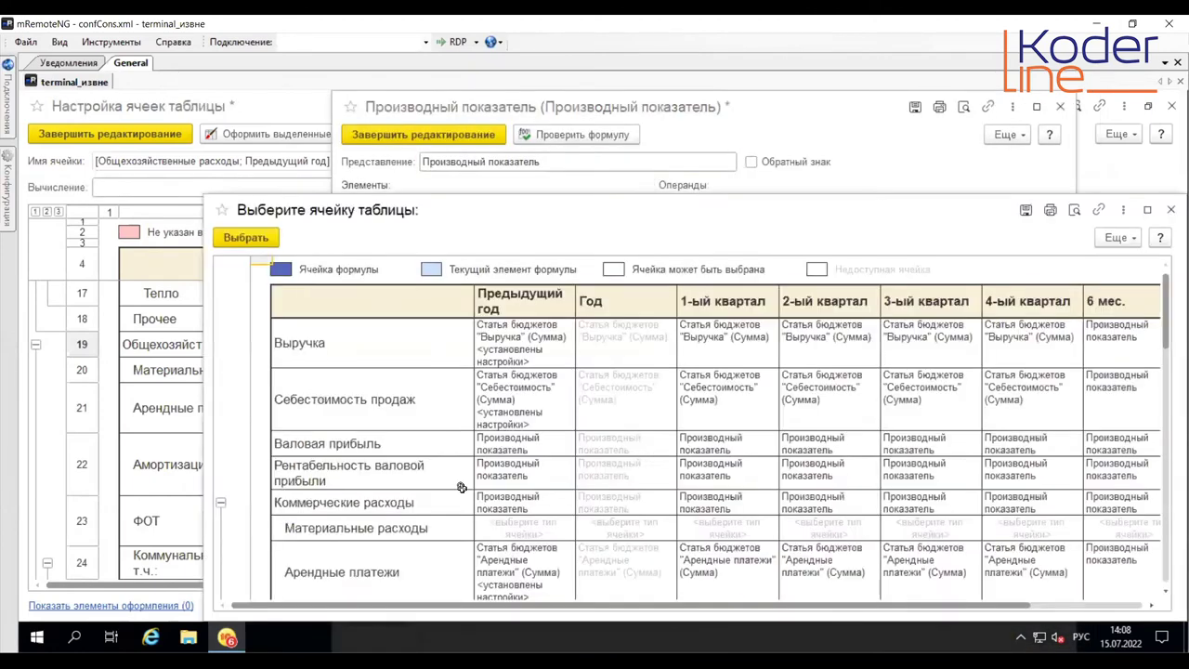
{"action": "scroll", "coordinate": [526, 484], "scroll_direction": "down", "scroll_amount": 4}
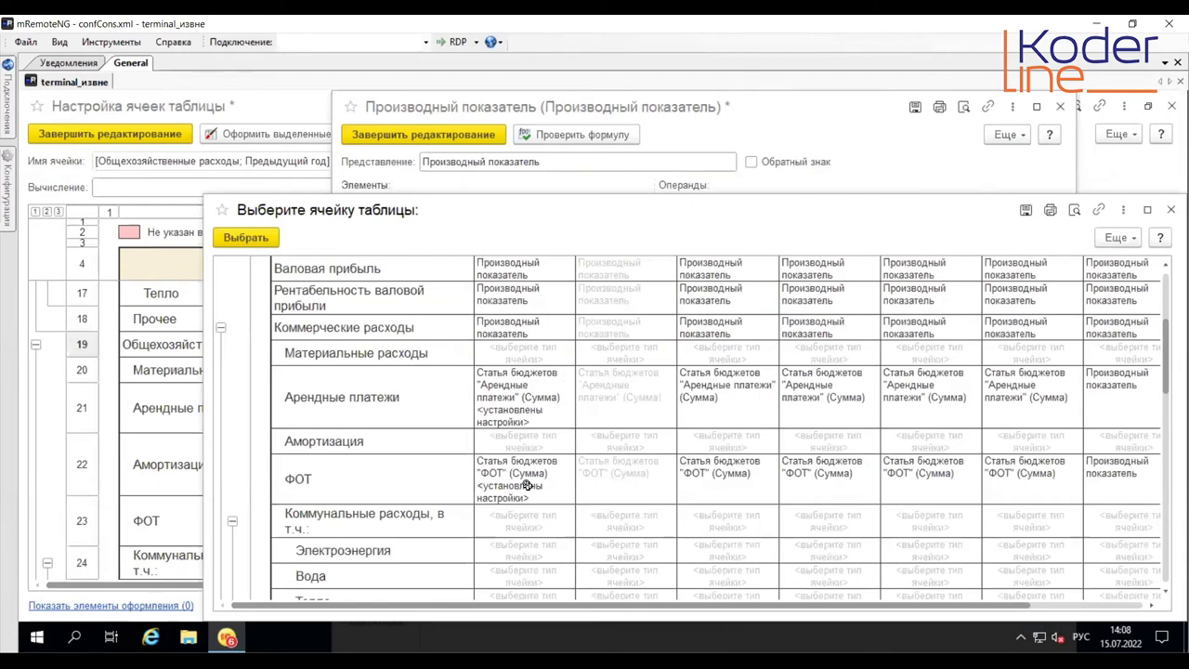
{"action": "scroll", "coordinate": [527, 484], "scroll_direction": "down", "scroll_amount": 9}
{"action": "left_click", "coordinate": [534, 336]}
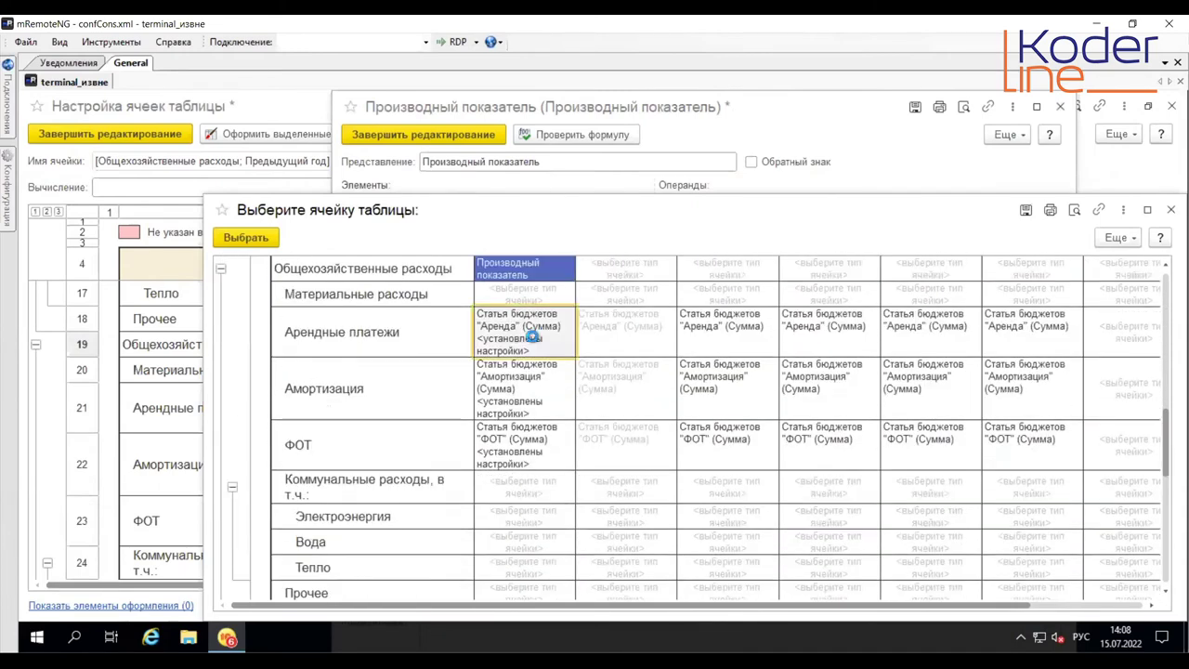
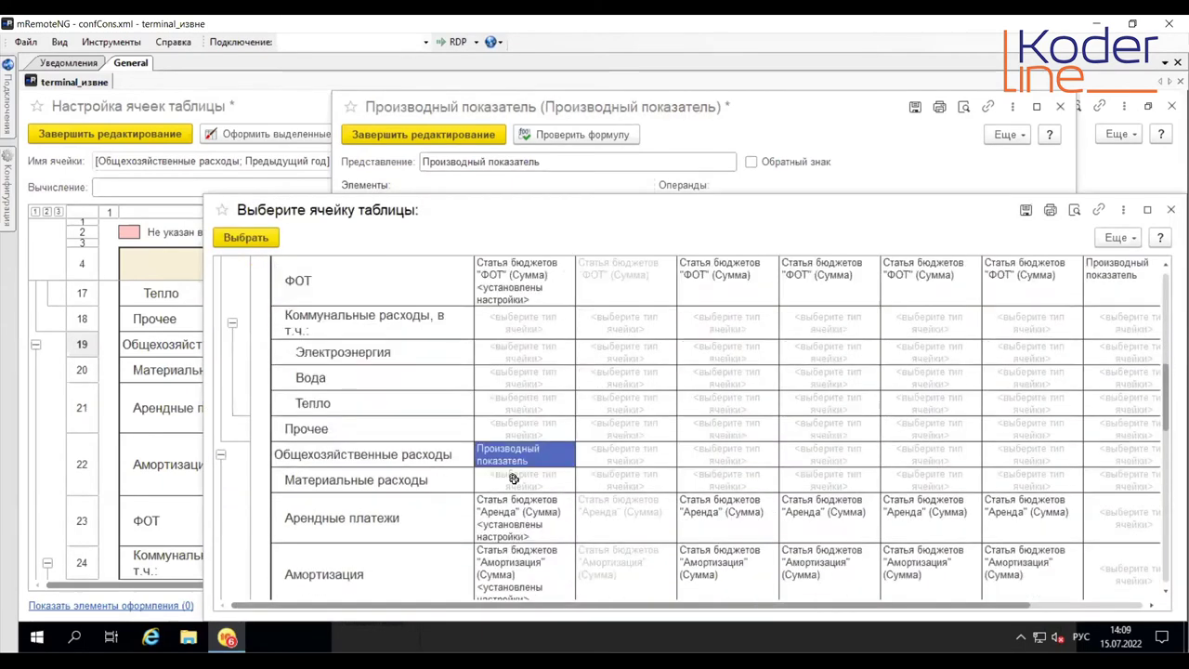
{"action": "double_click", "coordinate": [525, 464]}
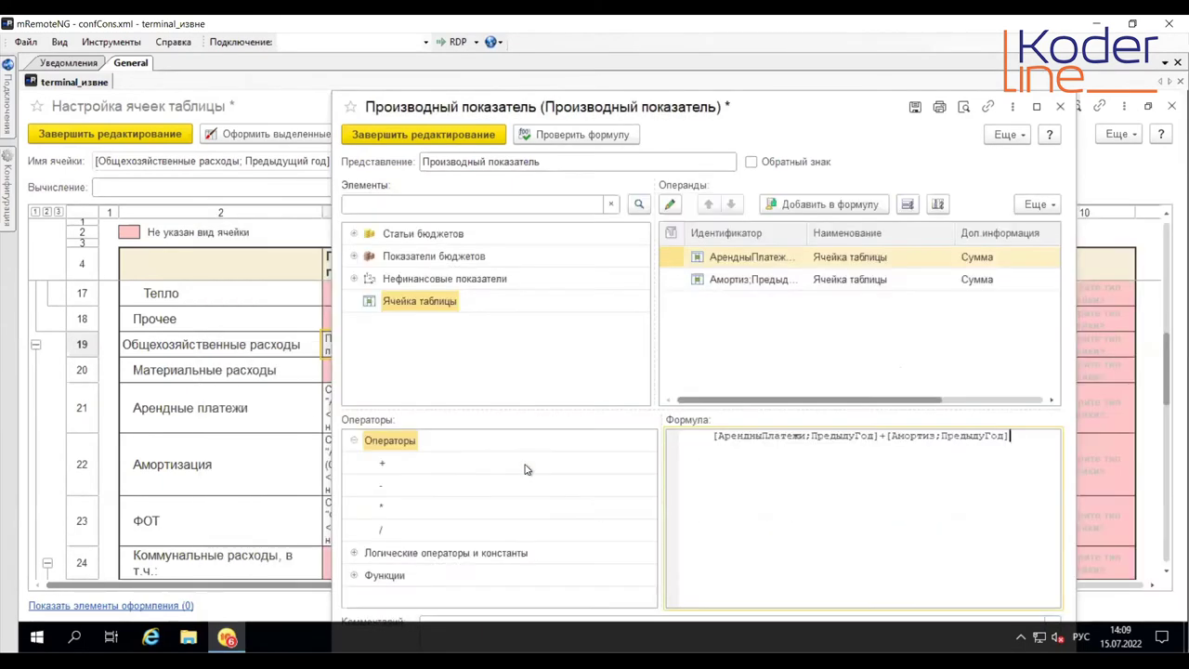
{"action": "double_click", "coordinate": [401, 307]}
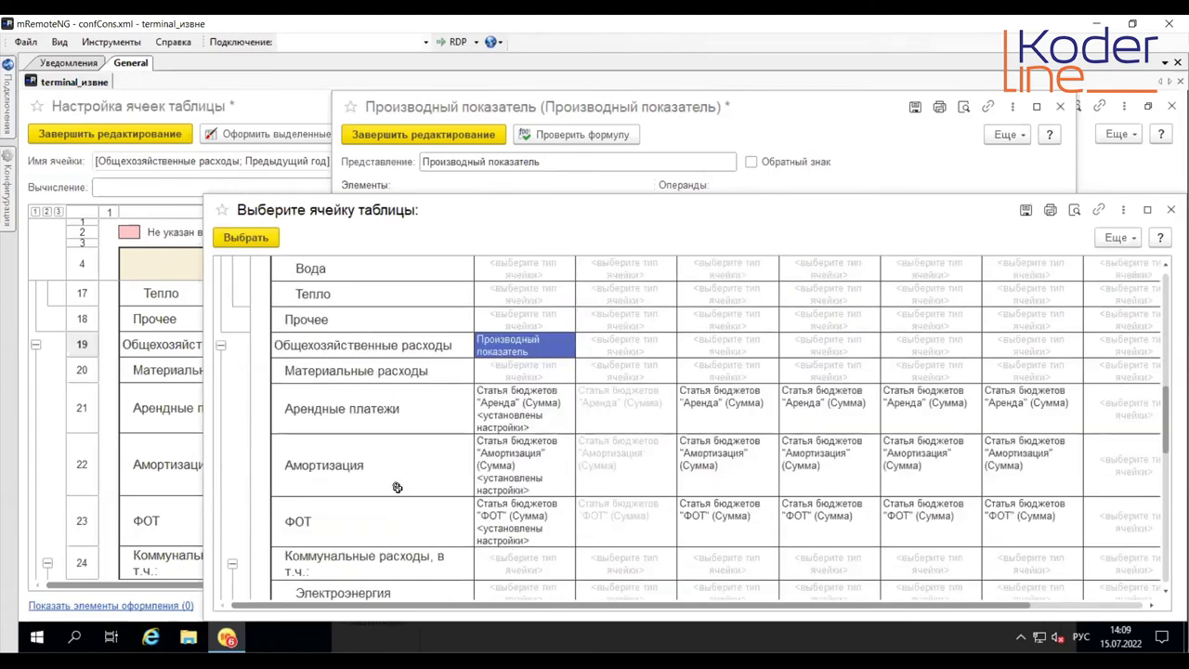
{"action": "scroll", "coordinate": [397, 487], "scroll_direction": "down", "scroll_amount": 1}
{"action": "double_click", "coordinate": [527, 447]}
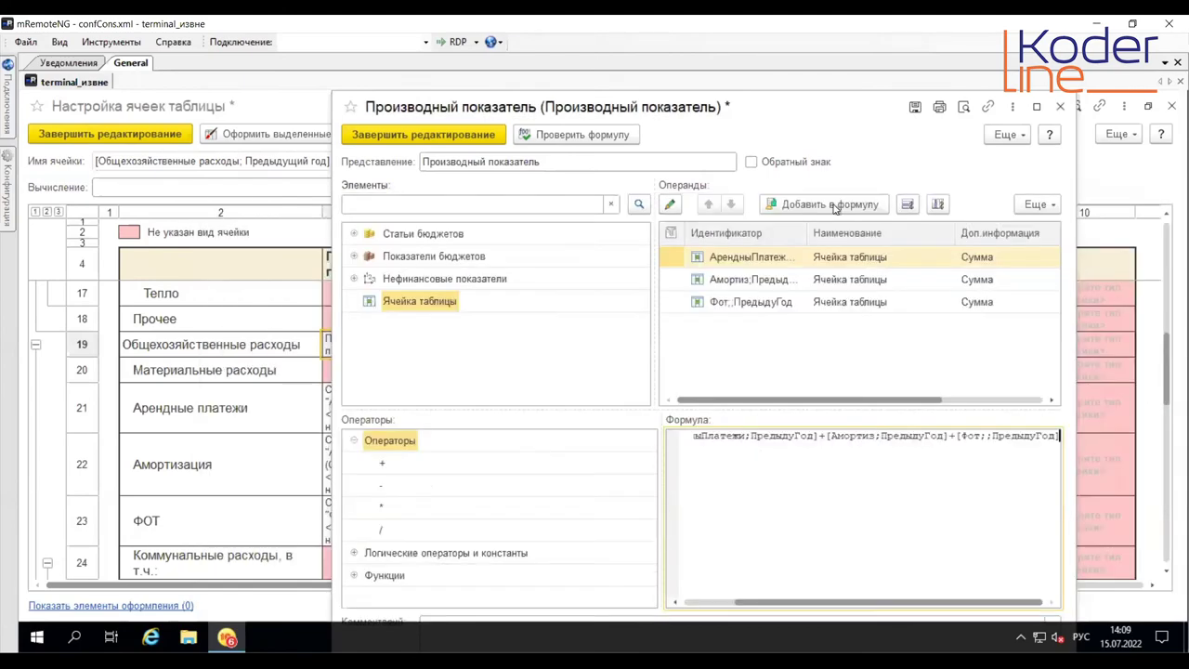
{"action": "left_click", "coordinate": [423, 134]}
Step: Copy the Общехозяйственные расходы cell for Предыдущий год into the Год through 4-ый квартал cells of its row
{"action": "right_click", "coordinate": [389, 345]}
{"action": "left_click", "coordinate": [446, 377]}
{"action": "left_click_drag", "start_coordinate": [478, 340], "coordinate": [874, 341]}
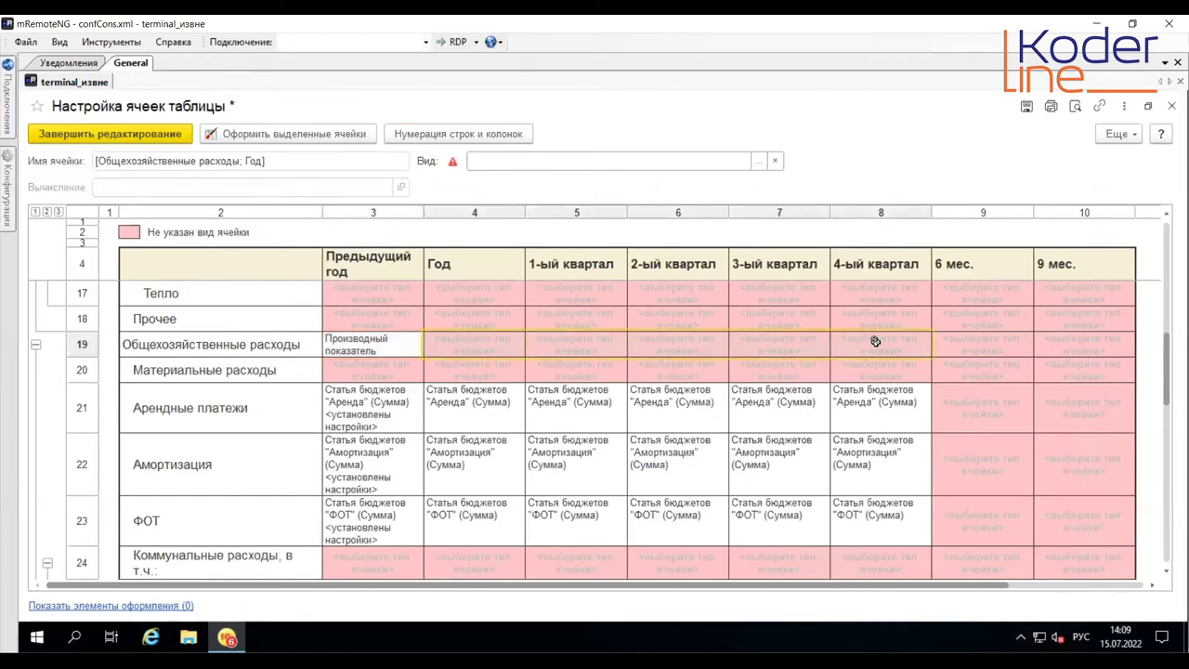
{"action": "right_click", "coordinate": [874, 341]}
{"action": "left_click", "coordinate": [952, 400]}
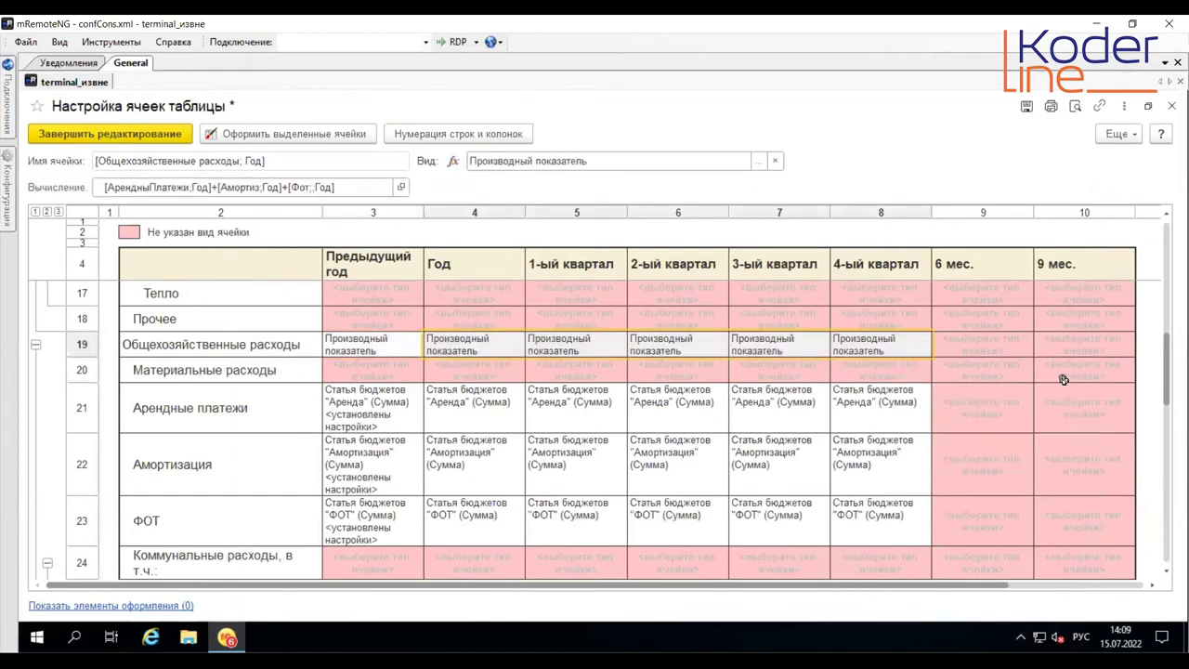
Step: Copy the 6 мес. and 9 мес. cells of ФОТ under Коммерческие расходы into the same columns of the Общехозяйственные расходы row
{"action": "scroll", "coordinate": [1059, 376], "scroll_direction": "up", "scroll_amount": 3}
{"action": "scroll", "coordinate": [1052, 372], "scroll_direction": "up", "scroll_amount": 3}
{"action": "left_click_drag", "start_coordinate": [988, 475], "coordinate": [1075, 472]}
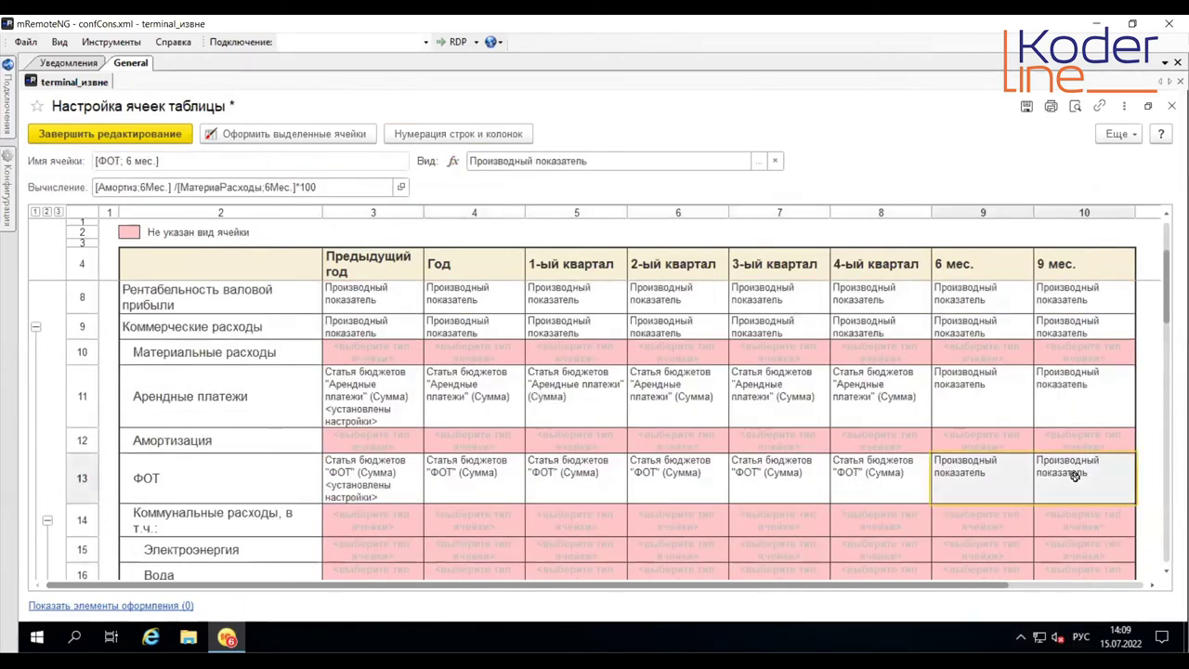
{"action": "right_click", "coordinate": [1075, 476]}
{"action": "left_click", "coordinate": [950, 505]}
{"action": "scroll", "coordinate": [950, 505], "scroll_direction": "down", "scroll_amount": 6}
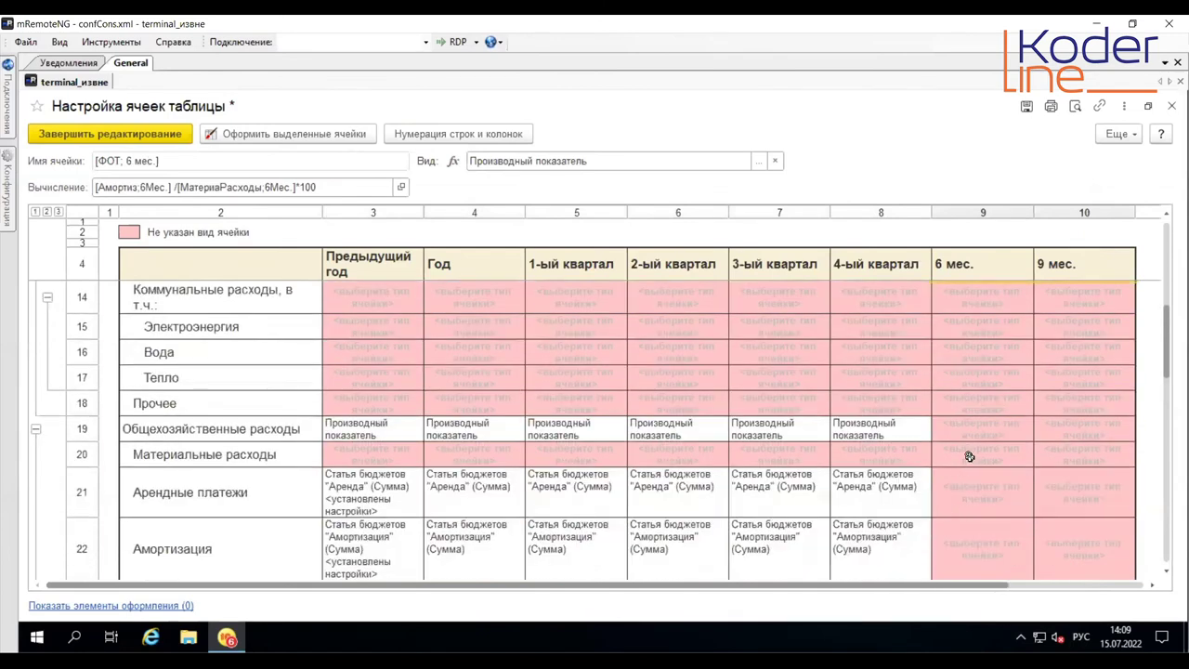
{"action": "left_click_drag", "start_coordinate": [989, 431], "coordinate": [1051, 492]}
{"action": "scroll", "coordinate": [1030, 467], "scroll_direction": "down", "scroll_amount": 4}
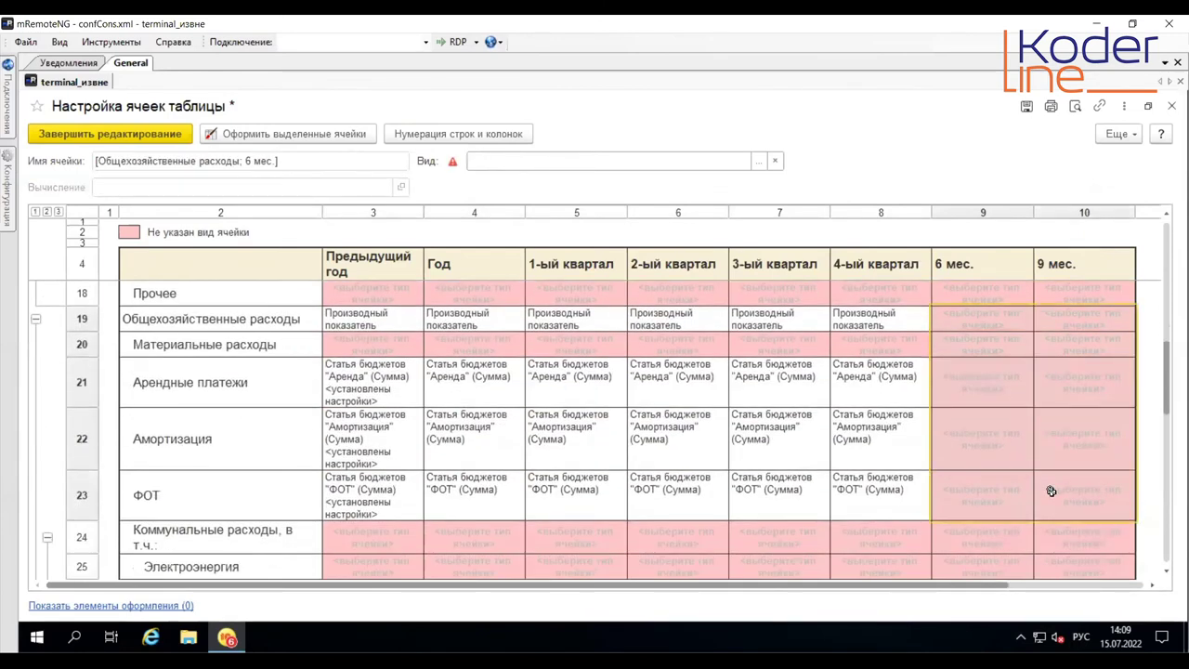
{"action": "right_click", "coordinate": [1051, 491]}
{"action": "left_click", "coordinate": [915, 531]}
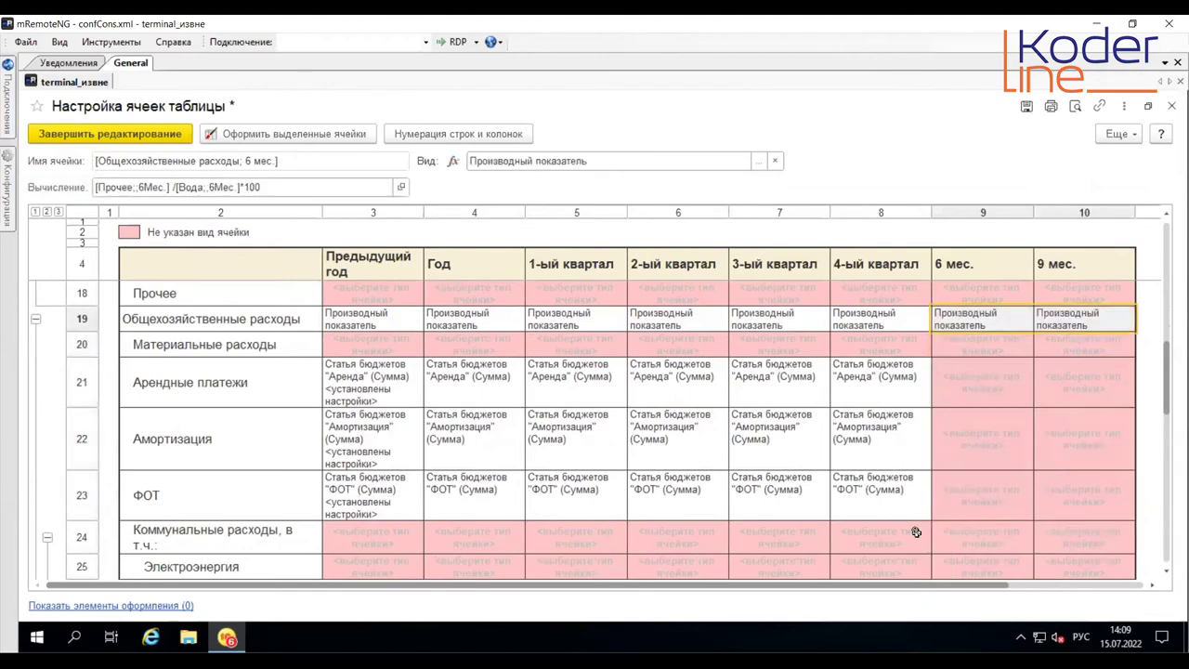
Step: Copy the Общехозяйственные расходы cell for 6 мес. into its Арендные платежи, Амортизация and ФОТ cells in the same column
{"action": "left_click", "coordinate": [980, 320]}
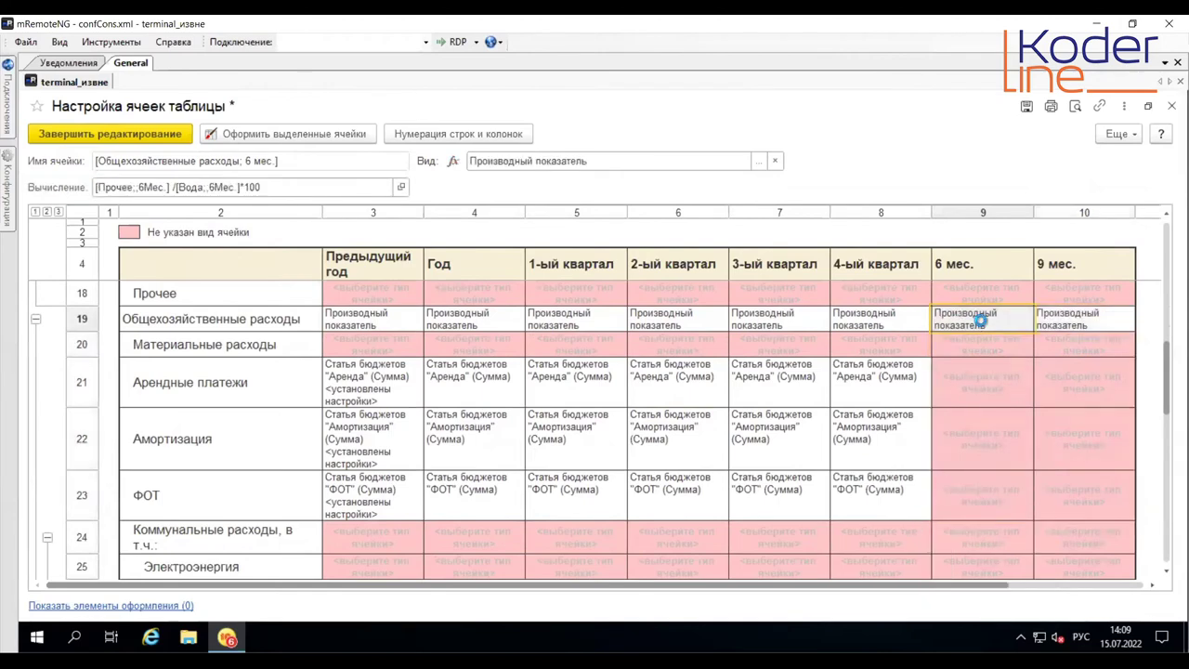
{"action": "right_click", "coordinate": [980, 320]}
{"action": "left_click", "coordinate": [863, 359]}
{"action": "left_click_drag", "start_coordinate": [975, 368], "coordinate": [976, 504]}
{"action": "right_click", "coordinate": [976, 504]}
{"action": "left_click", "coordinate": [854, 532]}
Step: Copy the Общехозяйственные расходы cell for 9 мес. into its Арендные платежи, Амортизация and ФОТ cells in the same column
{"action": "left_click", "coordinate": [1073, 314]}
{"action": "right_click", "coordinate": [1073, 314]}
{"action": "left_click", "coordinate": [988, 349]}
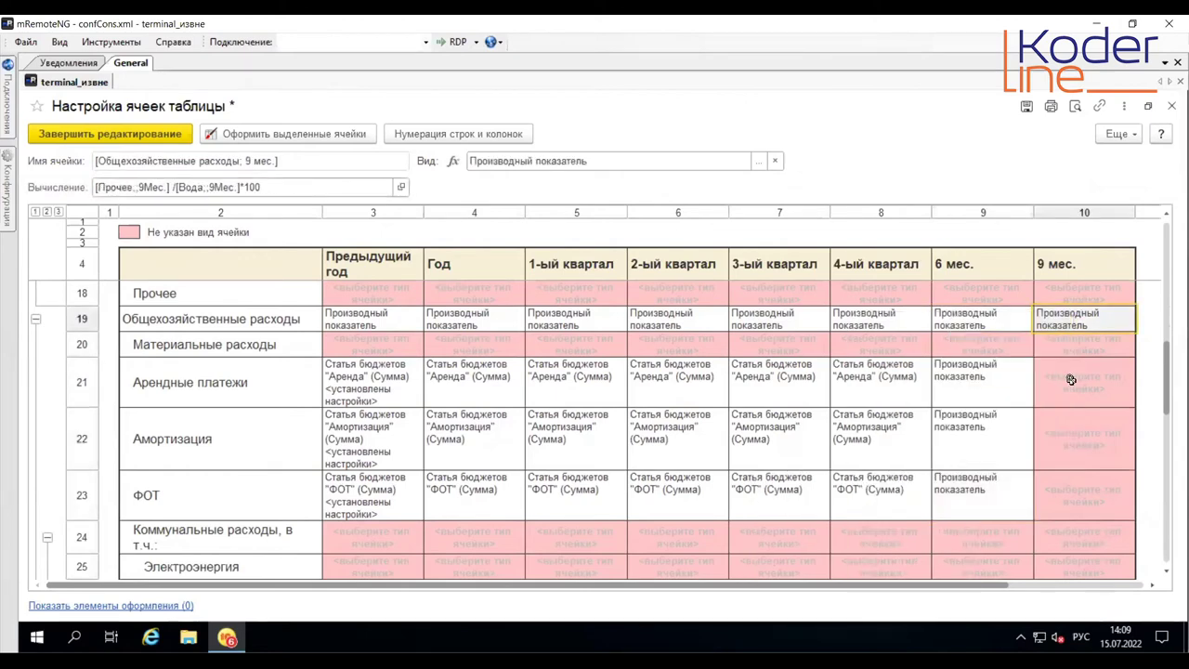
{"action": "left_click_drag", "start_coordinate": [1069, 374], "coordinate": [1075, 491]}
{"action": "right_click", "coordinate": [1073, 491]}
{"action": "left_click", "coordinate": [906, 530]}
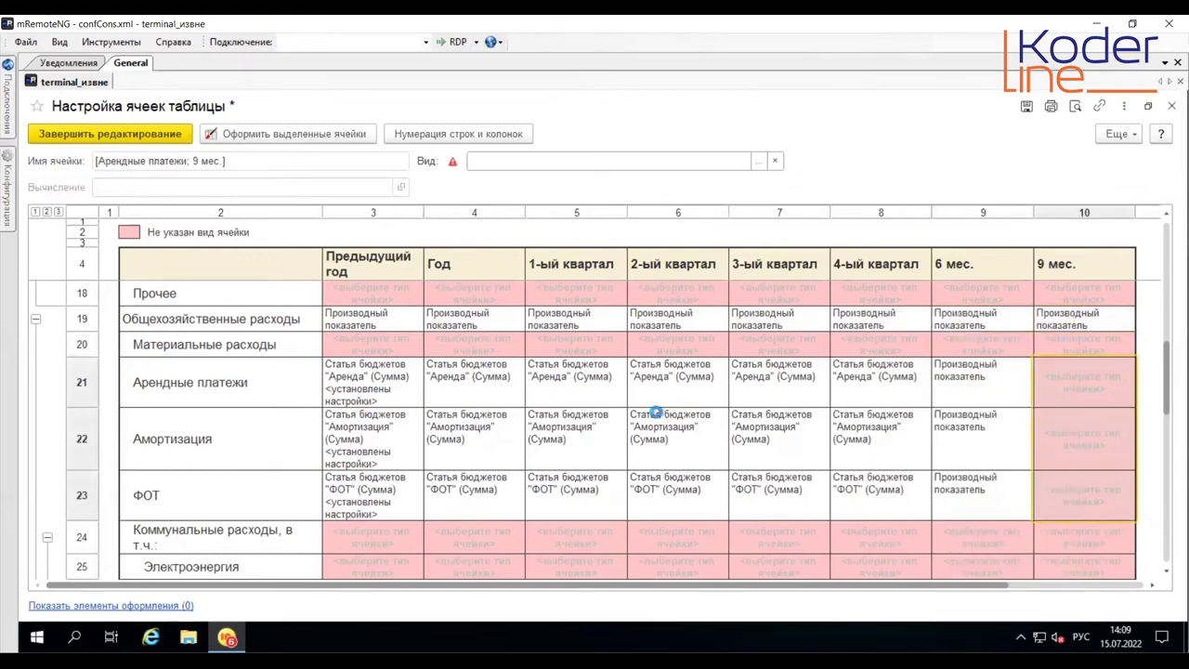
Step: Set the Прибыль (убыток) от продаж cell for Предыдущий год to the Производный показатель type
{"action": "scroll", "coordinate": [576, 410], "scroll_direction": "down", "scroll_amount": 5}
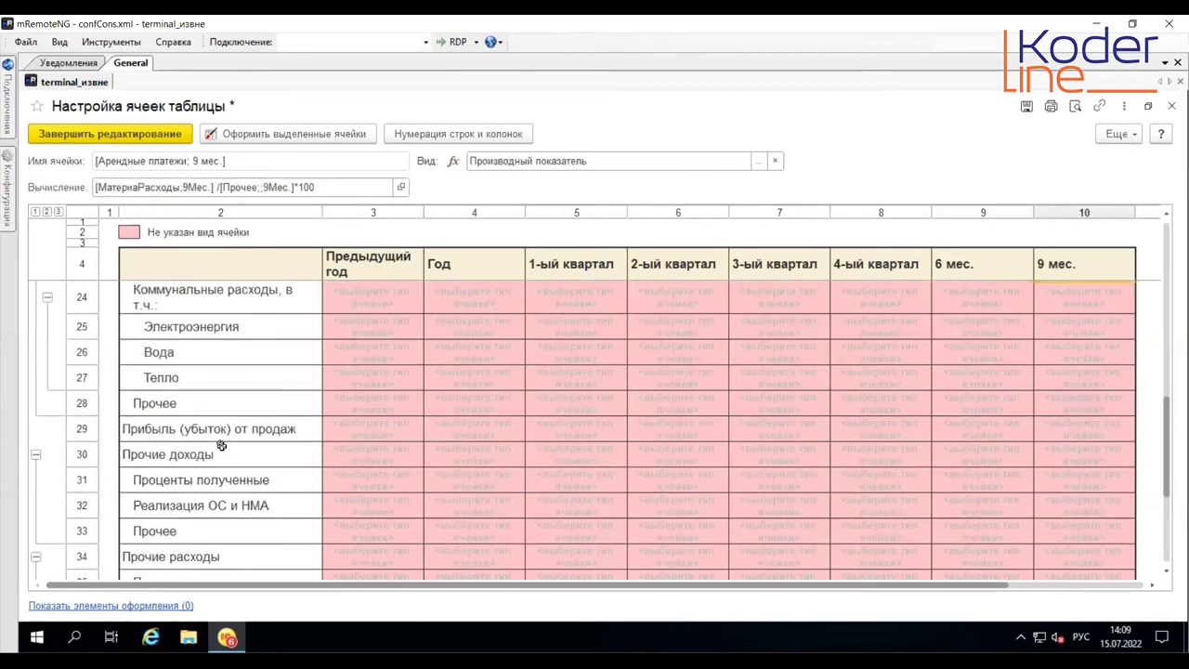
{"action": "left_click", "coordinate": [380, 429]}
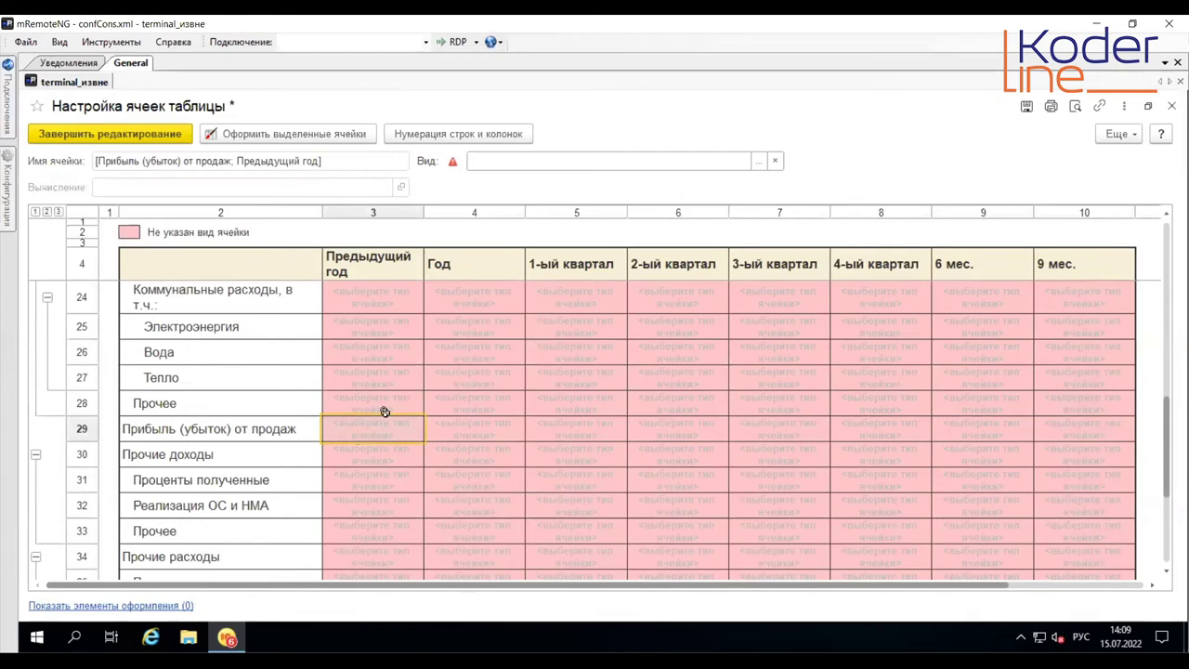
{"action": "double_click", "coordinate": [387, 416]}
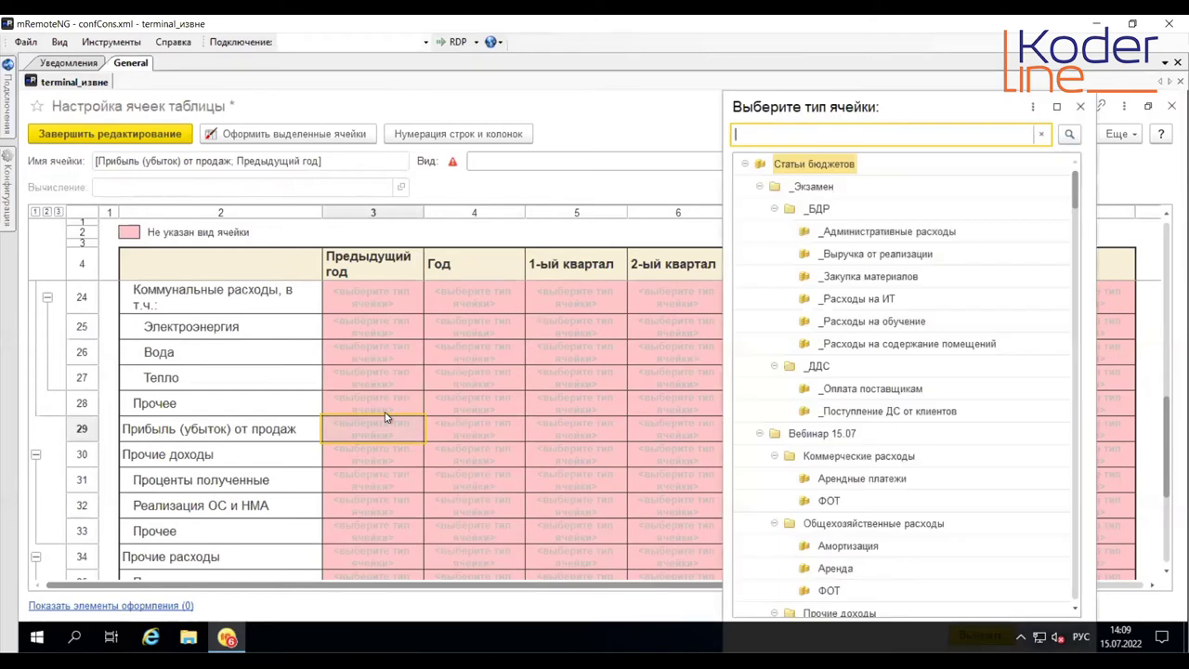
{"action": "left_click", "coordinate": [749, 165]}
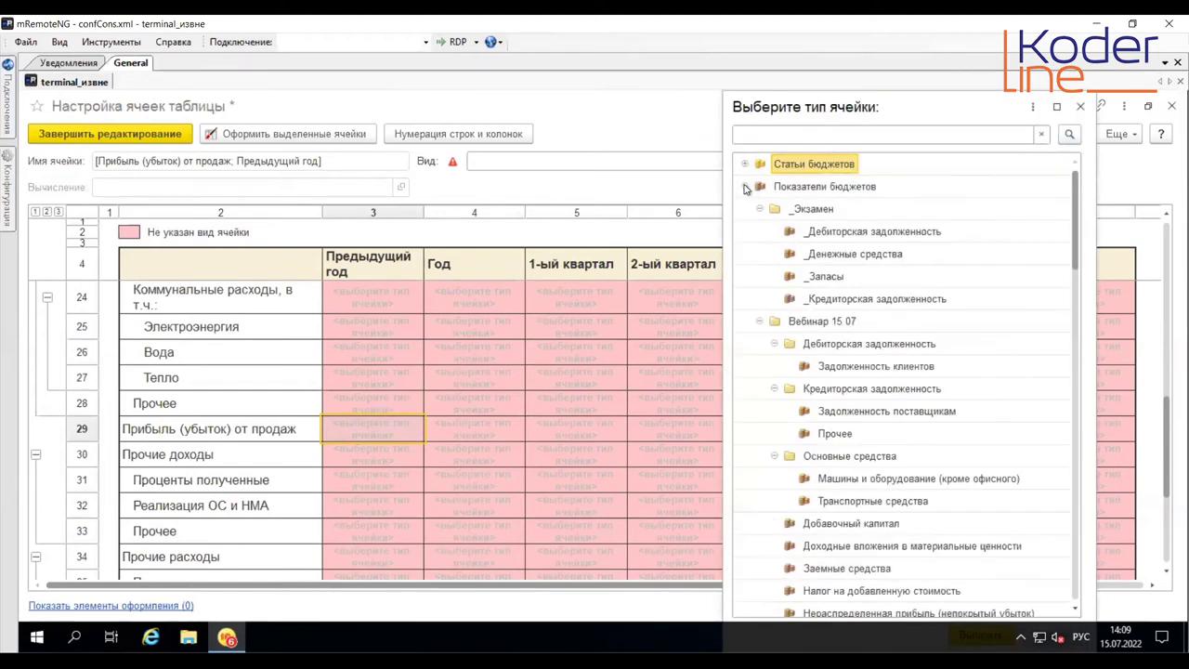
{"action": "left_click", "coordinate": [748, 187]}
{"action": "double_click", "coordinate": [812, 206]}
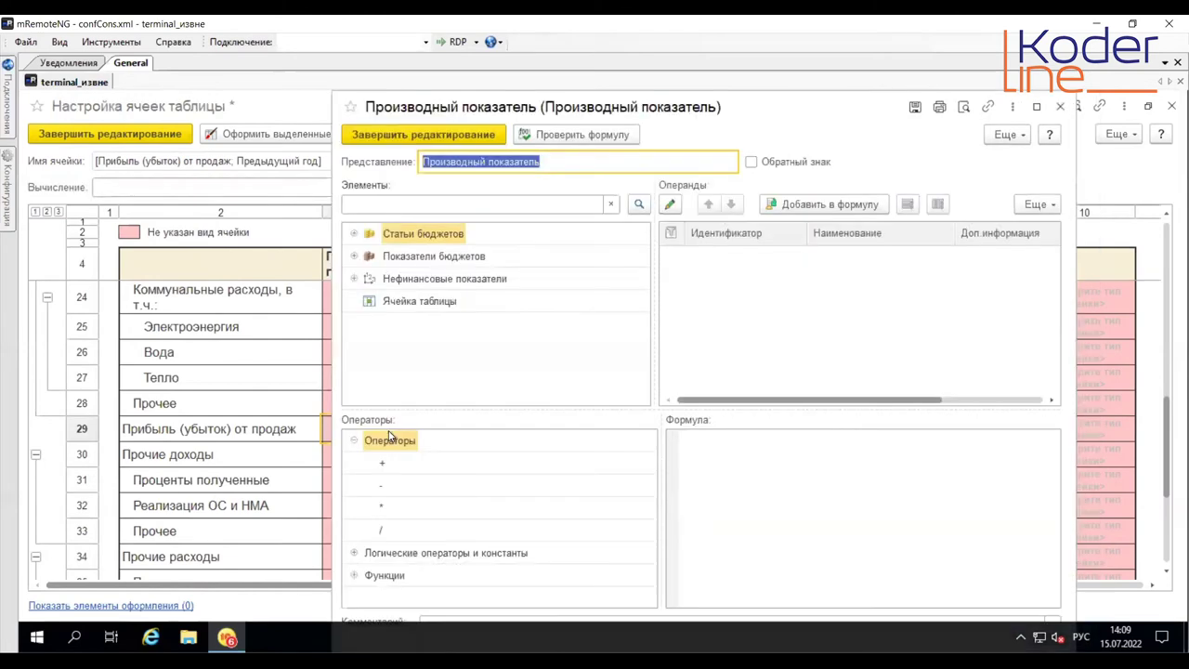
Step: Build its formula from Предыдущий год table cells as Валовая прибыль minus Коммерческие расходы minus Общехозяйственные расходы, and finish editing
{"action": "left_click_drag", "start_coordinate": [420, 301], "coordinate": [699, 459]}
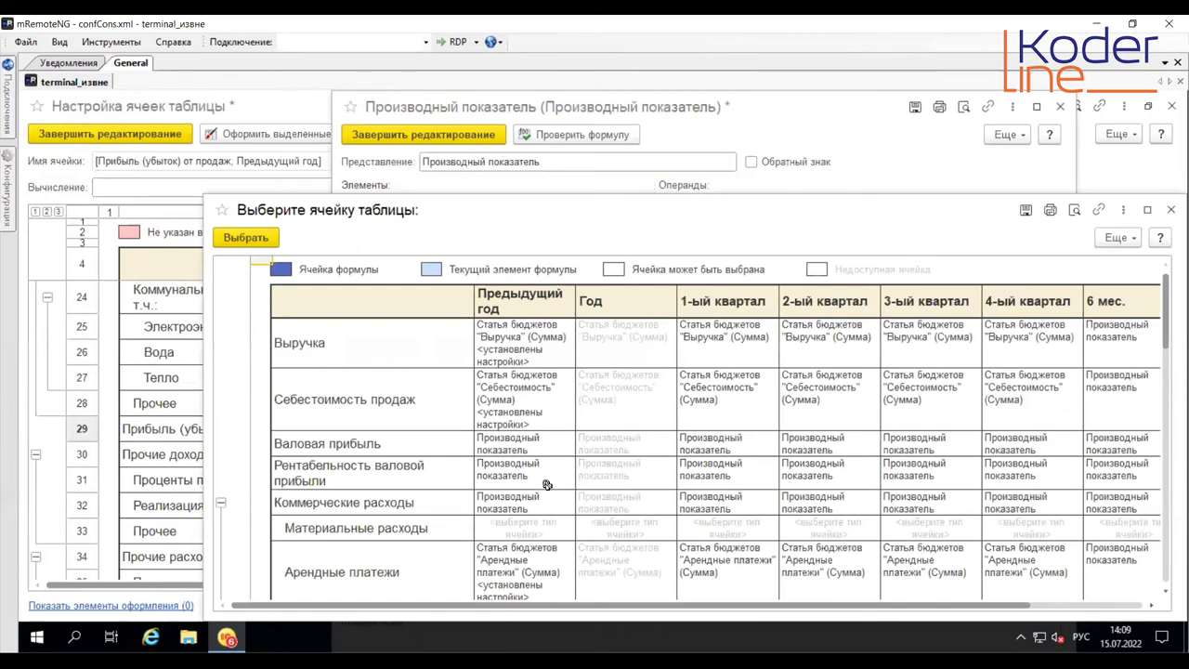
{"action": "left_click", "coordinate": [542, 439]}
{"action": "double_click", "coordinate": [542, 439]}
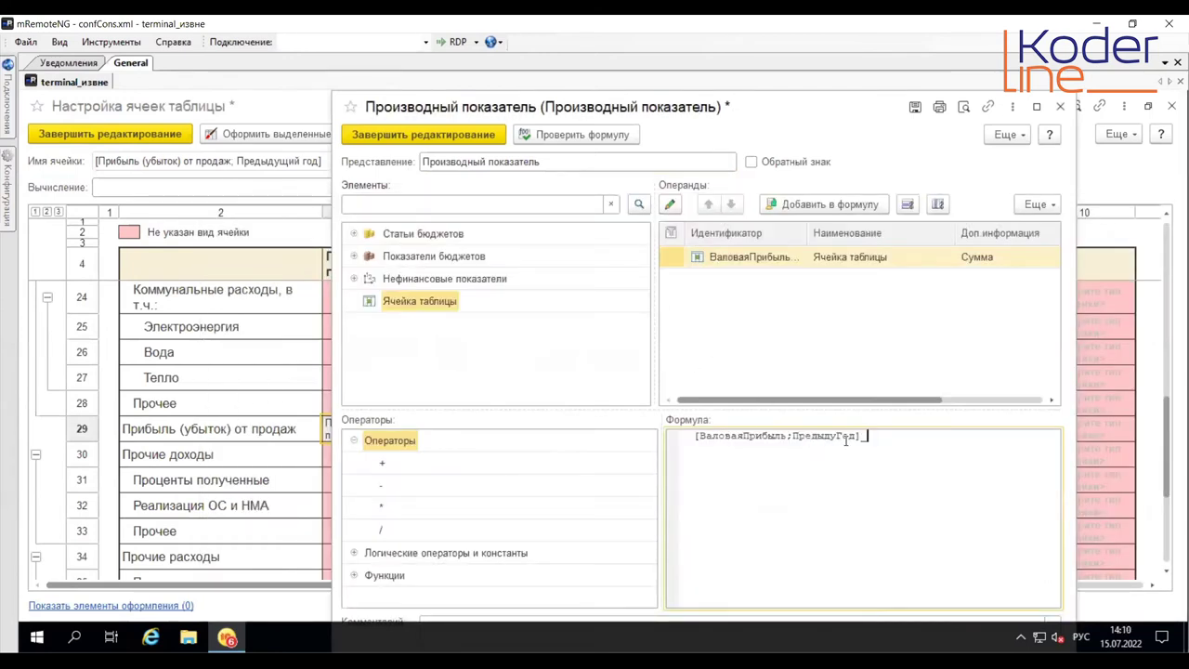
{"action": "type", "text": "-"}
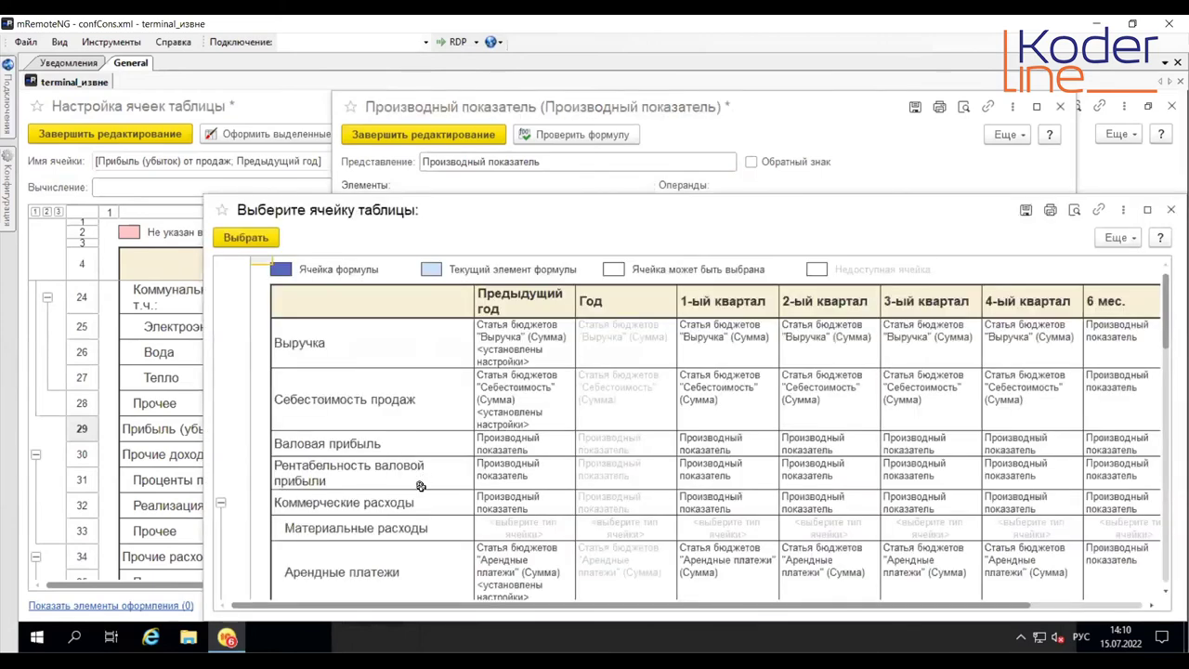
{"action": "scroll", "coordinate": [420, 486], "scroll_direction": "down", "scroll_amount": 1}
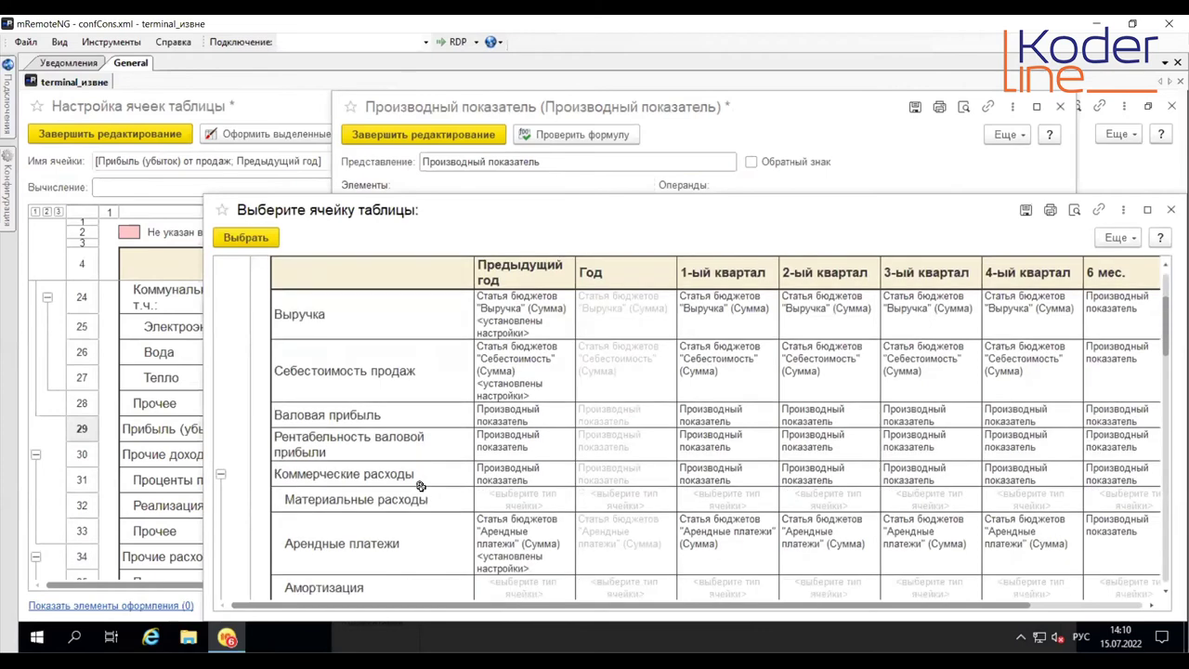
{"action": "double_click", "coordinate": [529, 472]}
{"action": "left_click", "coordinate": [408, 301]}
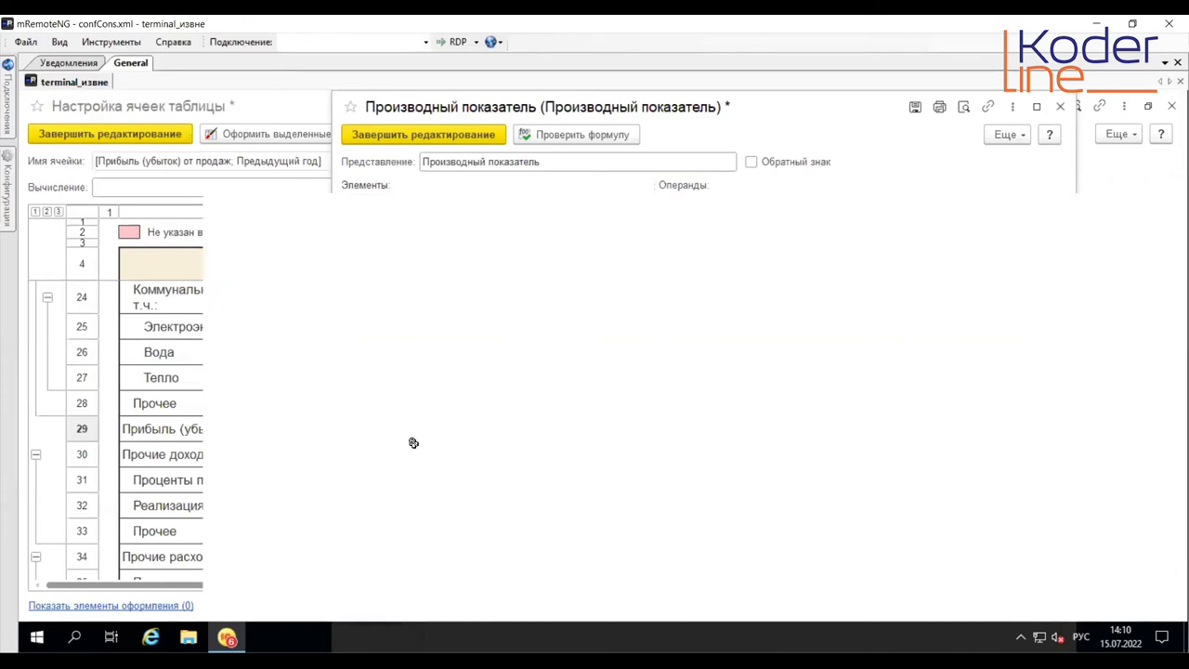
{"action": "scroll", "coordinate": [411, 453], "scroll_direction": "down", "scroll_amount": 5}
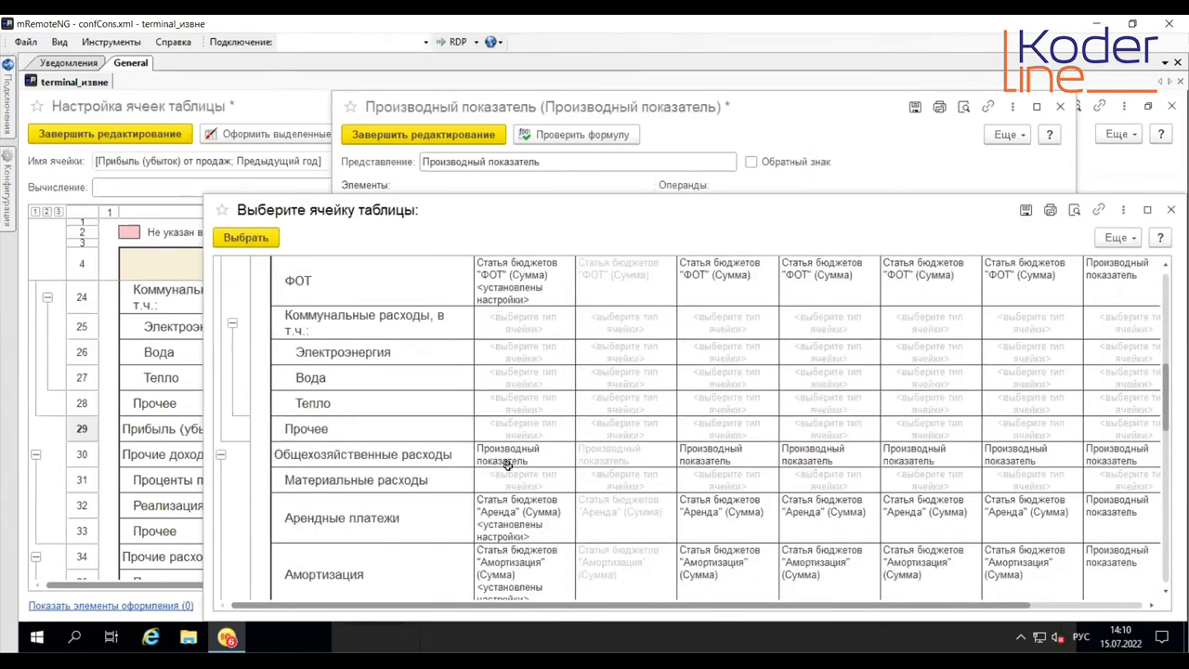
{"action": "double_click", "coordinate": [527, 450]}
{"action": "left_click", "coordinate": [402, 139]}
Step: Copy the Прибыль (убыток) от продаж cell for Предыдущий год into the Год through 4-ый квартал cells
{"action": "right_click", "coordinate": [372, 423]}
{"action": "left_click", "coordinate": [412, 456]}
{"action": "left_click_drag", "start_coordinate": [467, 424], "coordinate": [885, 428]}
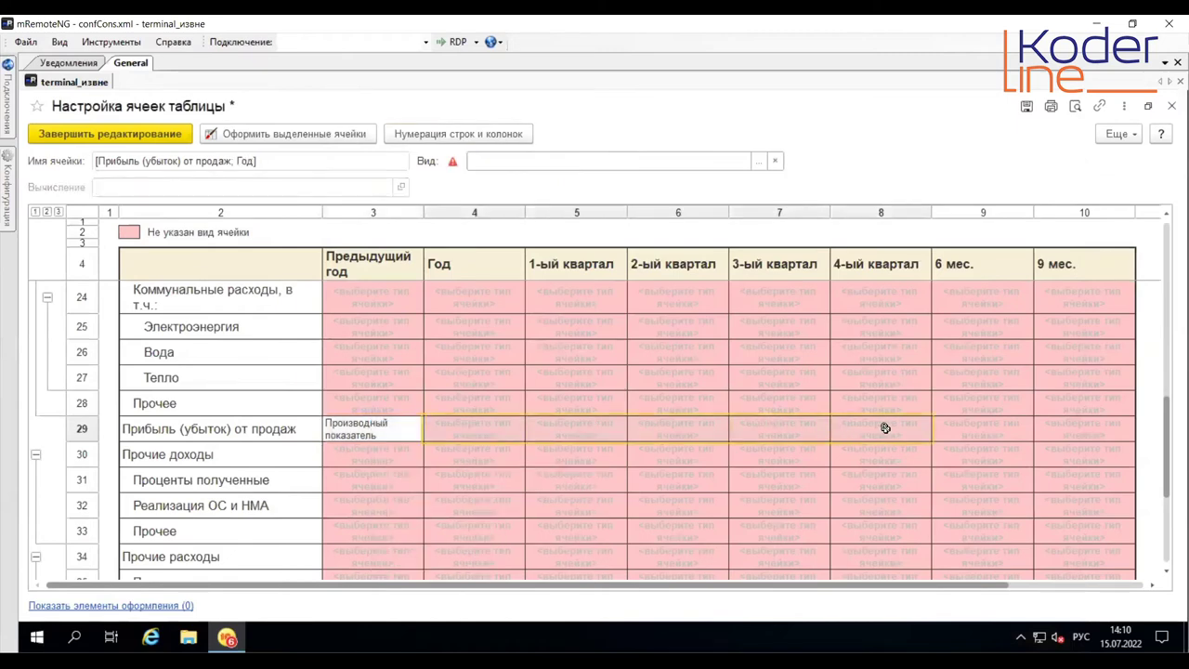
{"action": "right_click", "coordinate": [885, 427]}
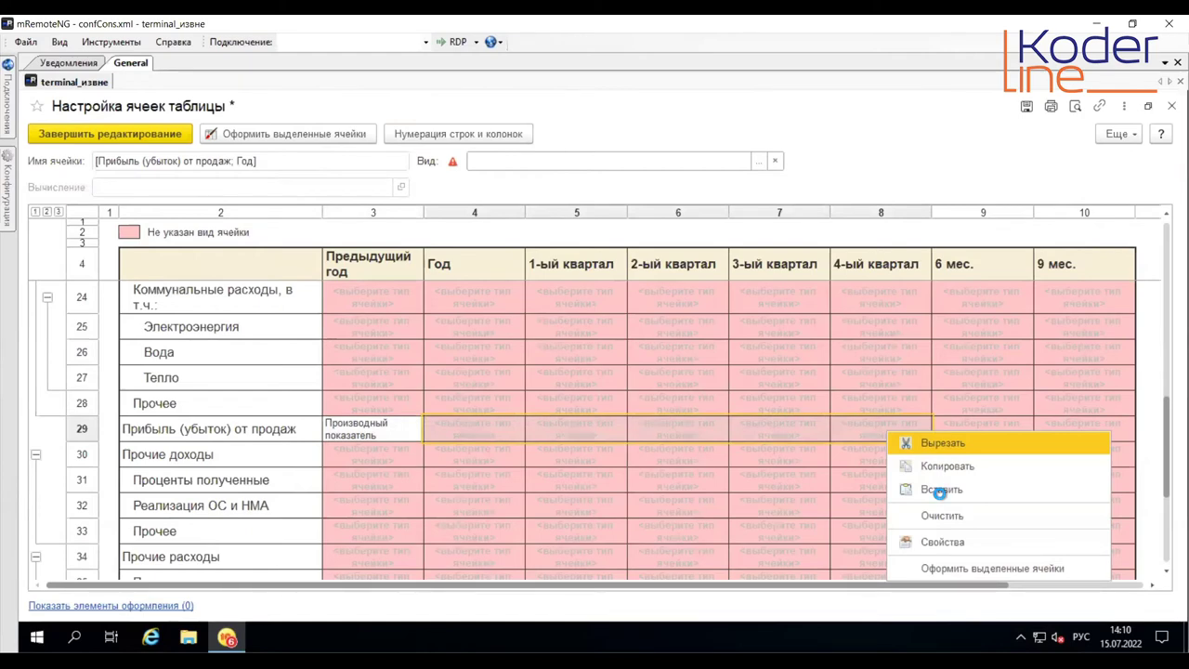
{"action": "left_click", "coordinate": [940, 491]}
{"action": "scroll", "coordinate": [992, 387], "scroll_direction": "up", "scroll_amount": 3}
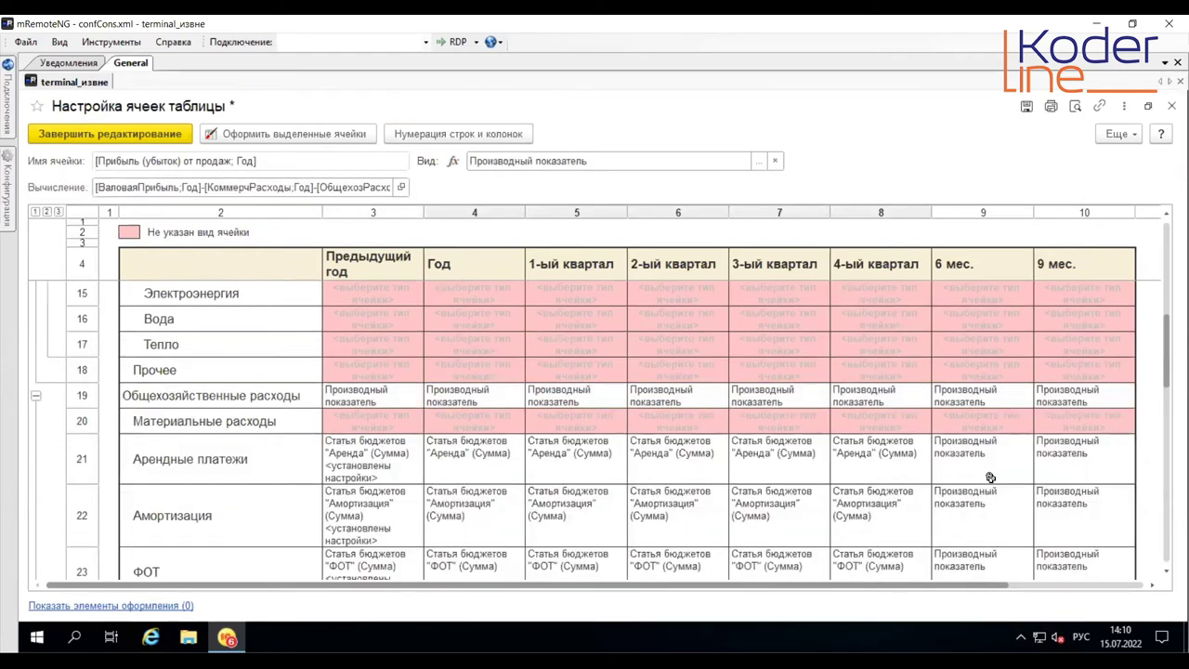
{"action": "left_click", "coordinate": [980, 453]}
{"action": "right_click", "coordinate": [980, 452]}
{"action": "left_click", "coordinate": [848, 484]}
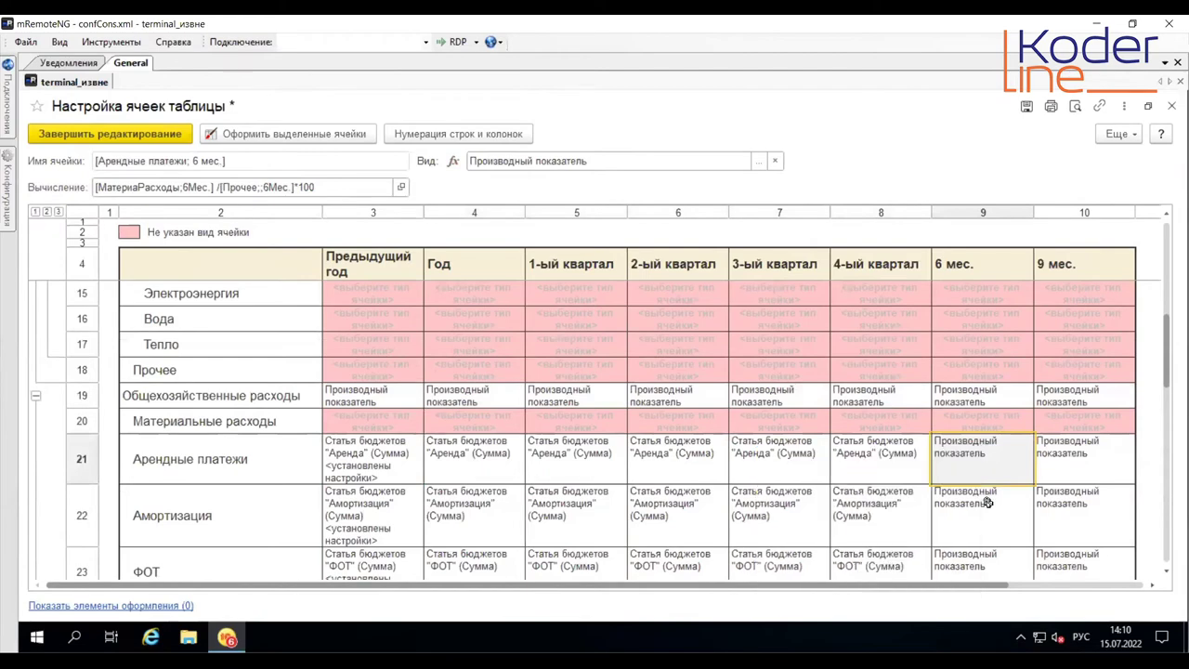
{"action": "scroll", "coordinate": [988, 498], "scroll_direction": "down", "scroll_amount": 3}
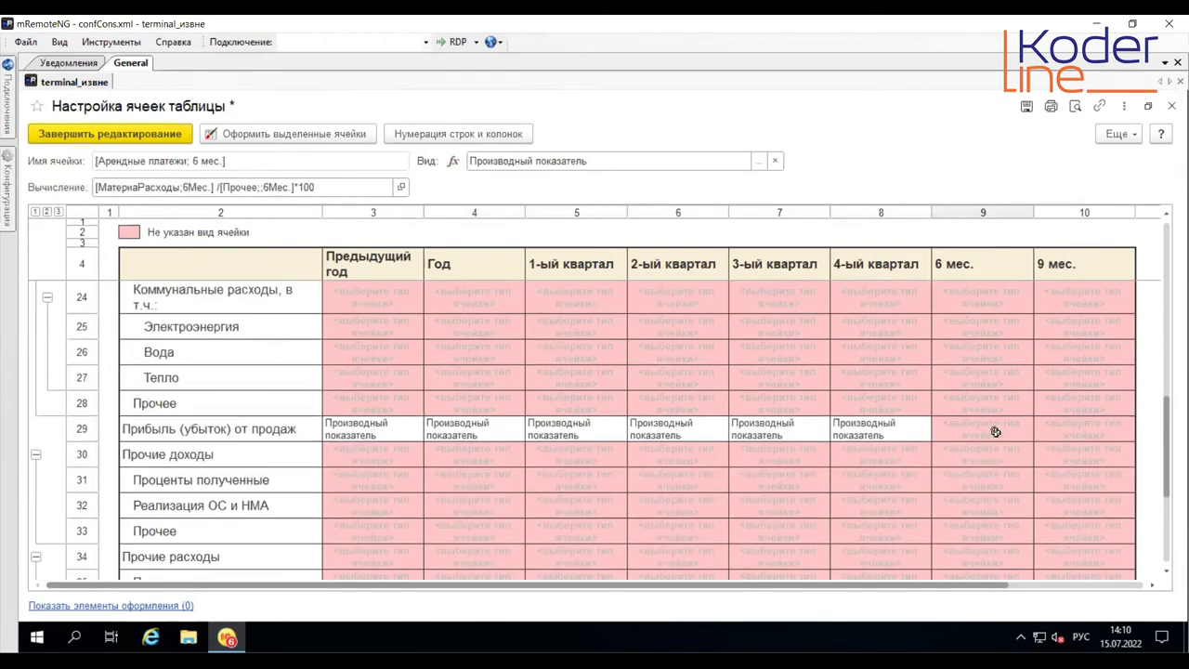
Step: Copy the 6 мес. and 9 мес. cells of Арендные платежи under Общехозяйственные расходы into the Прибыль (убыток) от продаж row
{"action": "scroll", "coordinate": [995, 431], "scroll_direction": "up", "scroll_amount": 3}
{"action": "left_click", "coordinate": [1045, 376]}
{"action": "right_click", "coordinate": [1046, 375]}
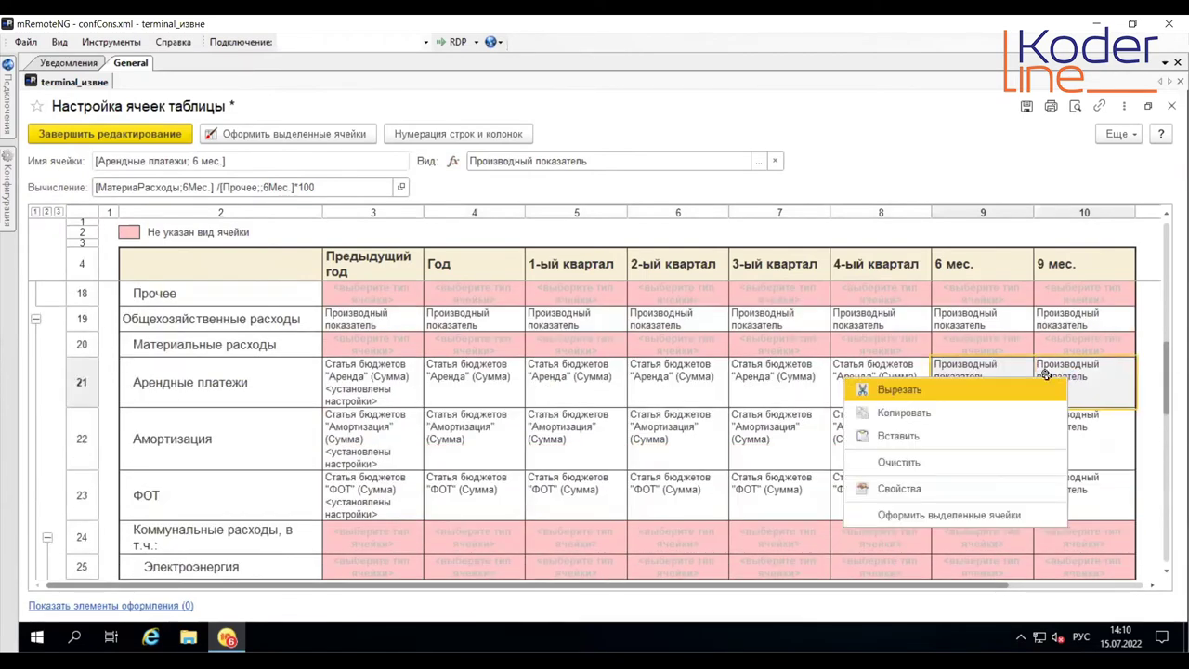
{"action": "left_click", "coordinate": [910, 409]}
{"action": "scroll", "coordinate": [1001, 470], "scroll_direction": "down", "scroll_amount": 3}
{"action": "left_click", "coordinate": [979, 337]}
{"action": "left_click_drag", "start_coordinate": [979, 336], "coordinate": [1074, 340]}
{"action": "right_click", "coordinate": [1067, 340]}
{"action": "left_click", "coordinate": [955, 399]}
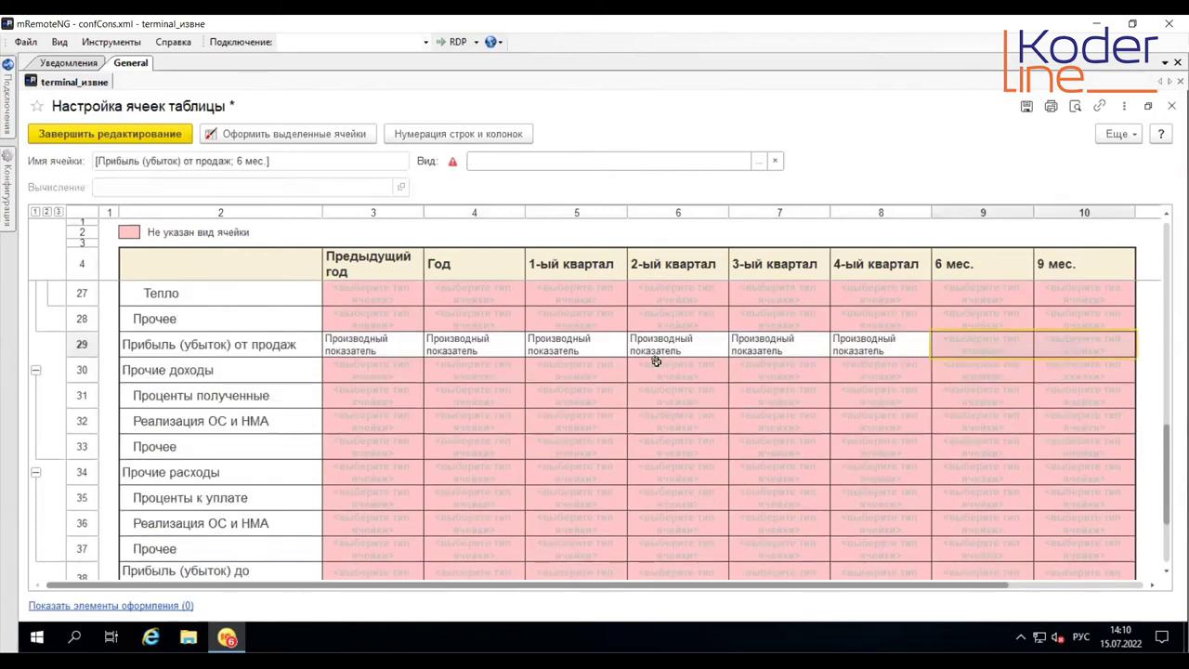
Step: Assign the budget item Проценты полученные from Прочие доходы to the Проценты полученные cell for Предыдущий год
{"action": "left_click", "coordinate": [375, 374]}
{"action": "scroll", "coordinate": [374, 372], "scroll_direction": "down", "scroll_amount": 1}
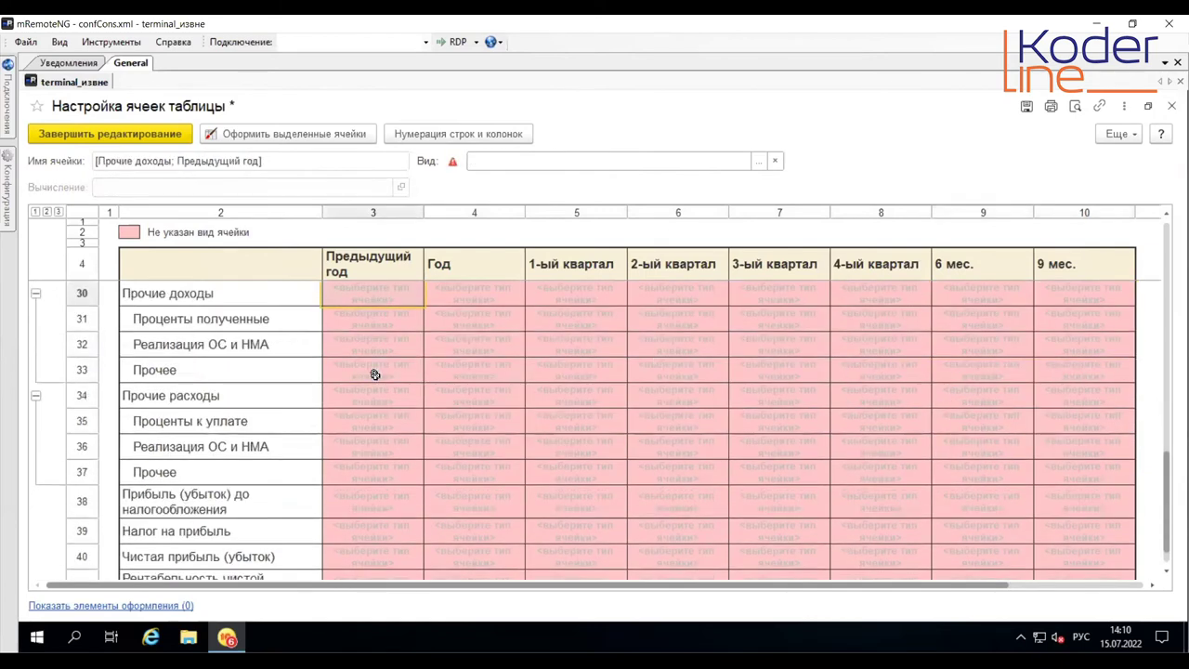
{"action": "left_click", "coordinate": [356, 323]}
{"action": "left_click", "coordinate": [360, 328]}
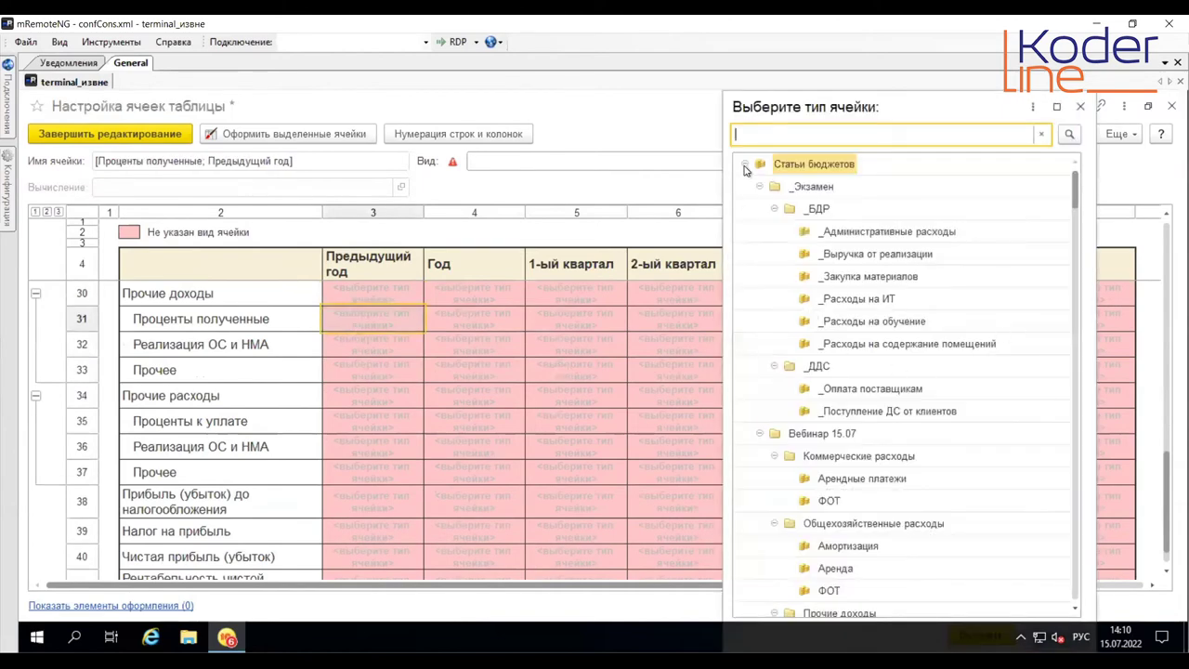
{"action": "left_click", "coordinate": [744, 165]}
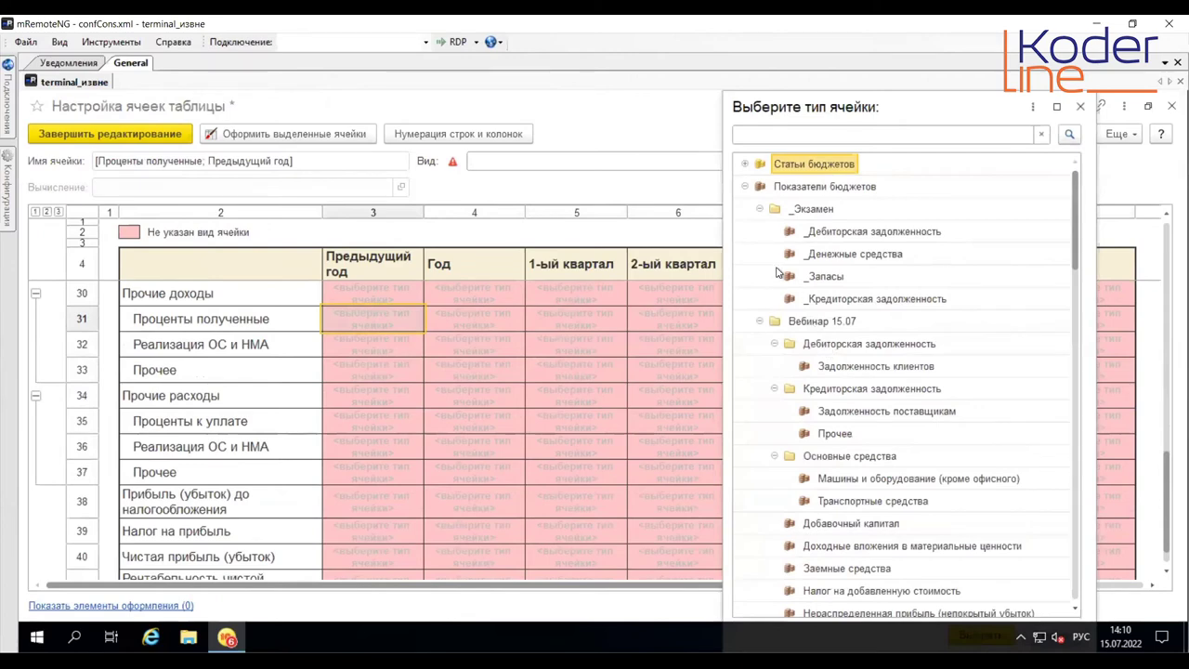
{"action": "left_click", "coordinate": [745, 165]}
{"action": "left_click", "coordinate": [836, 433]}
{"action": "scroll", "coordinate": [875, 426], "scroll_direction": "down", "scroll_amount": 3}
{"action": "double_click", "coordinate": [874, 440]}
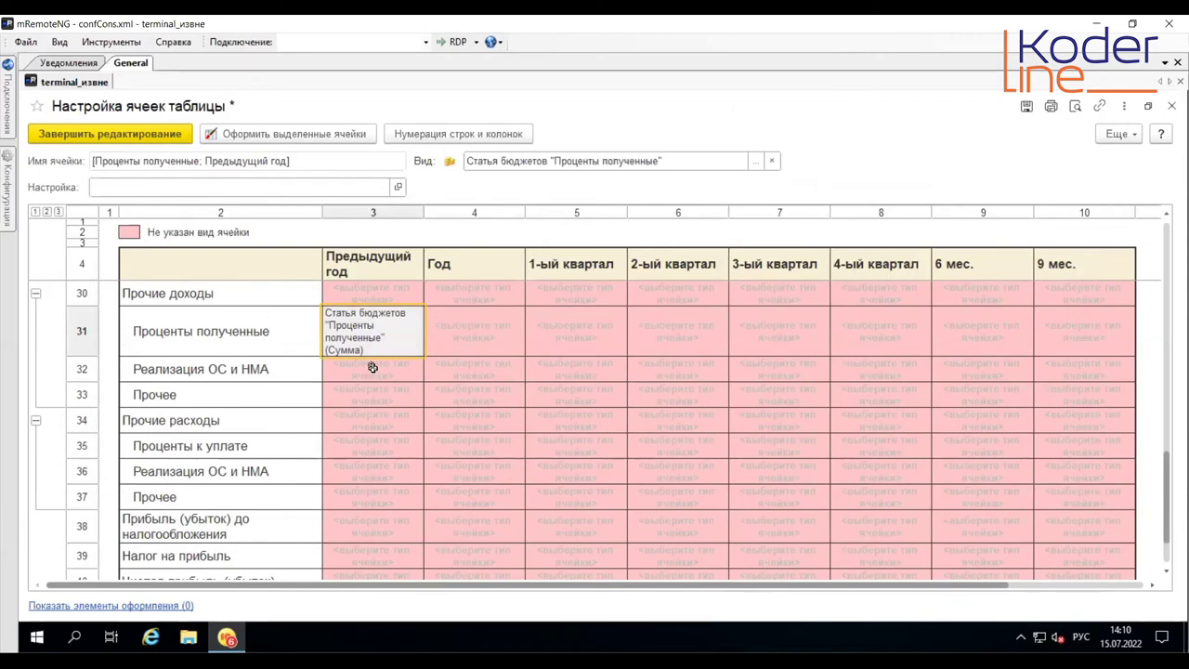
Step: Assign the Прочие доходы budget item Реализация ОС и НМА to the matching cell for Предыдущий год
{"action": "left_click", "coordinate": [372, 367]}
{"action": "double_click", "coordinate": [371, 367]}
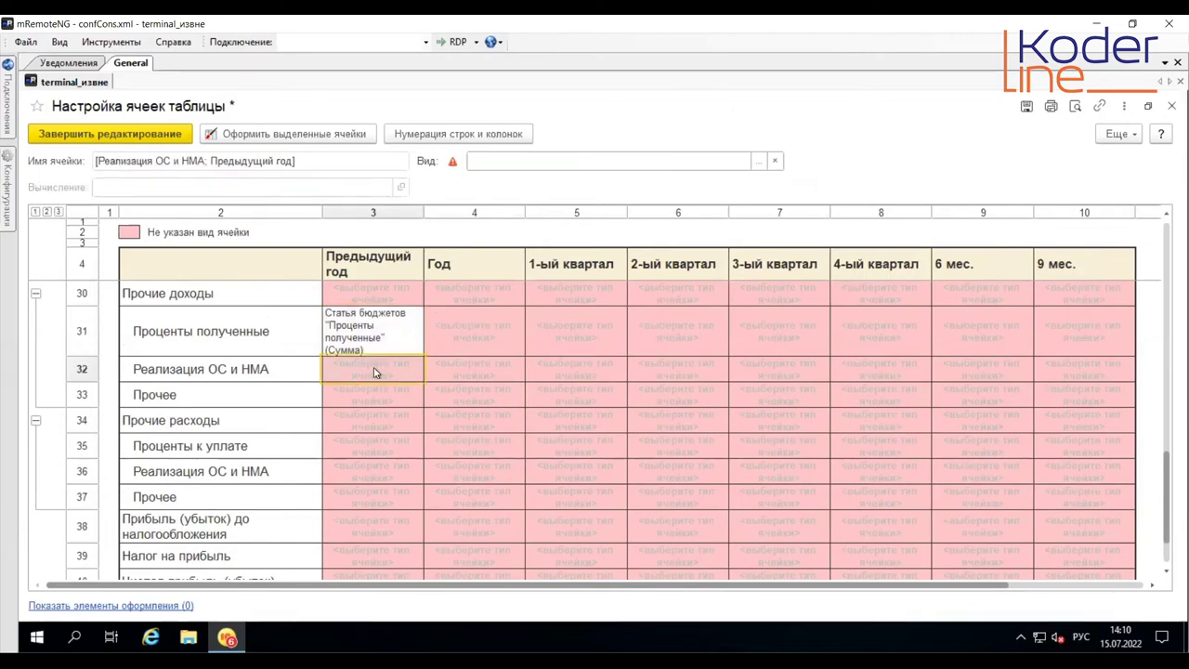
{"action": "scroll", "coordinate": [836, 443], "scroll_direction": "down", "scroll_amount": 2}
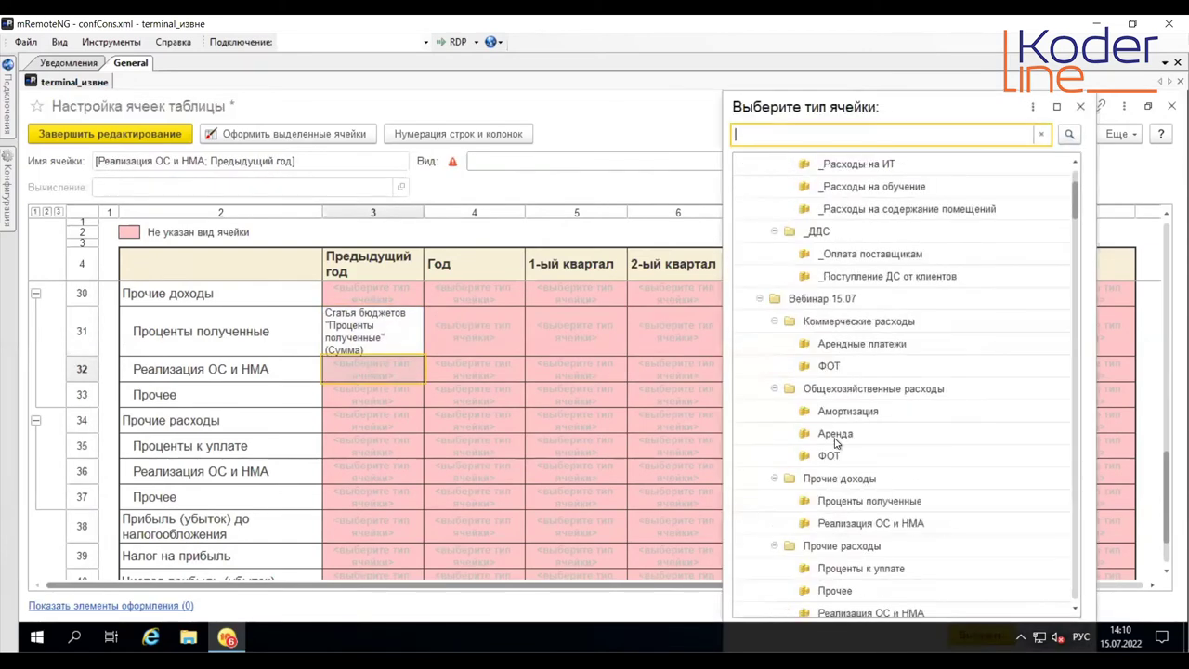
{"action": "double_click", "coordinate": [877, 524]}
Step: Copy the Проценты полученные and Реализация ОС и НМА cells of Прочие доходы for Предыдущий год into the Год column
{"action": "left_click_drag", "start_coordinate": [346, 340], "coordinate": [387, 364]}
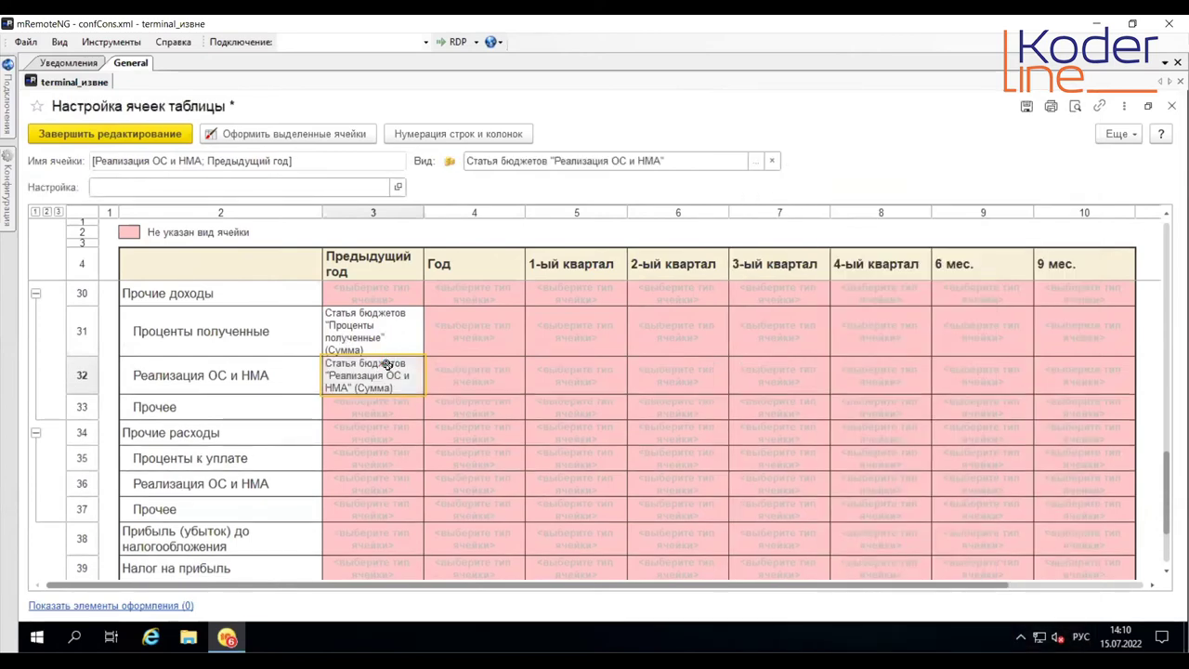
{"action": "right_click", "coordinate": [388, 376]}
{"action": "left_click", "coordinate": [446, 412]}
{"action": "left_click_drag", "start_coordinate": [507, 336], "coordinate": [864, 369]}
{"action": "right_click", "coordinate": [865, 369]}
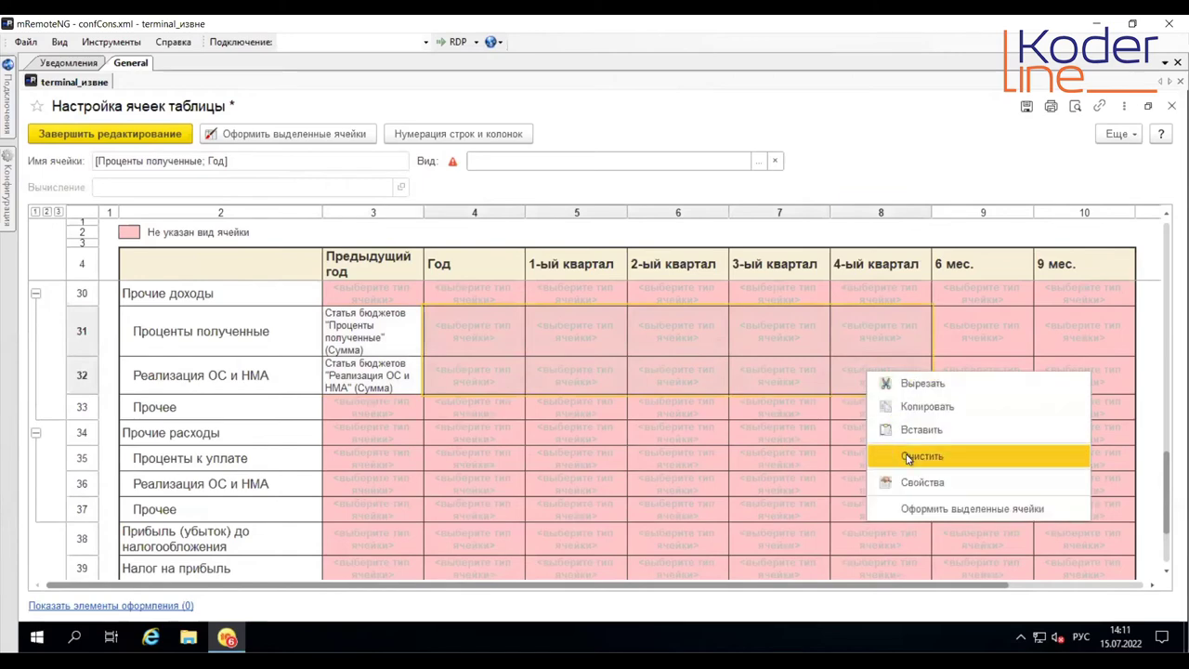
{"action": "left_click", "coordinate": [915, 427]}
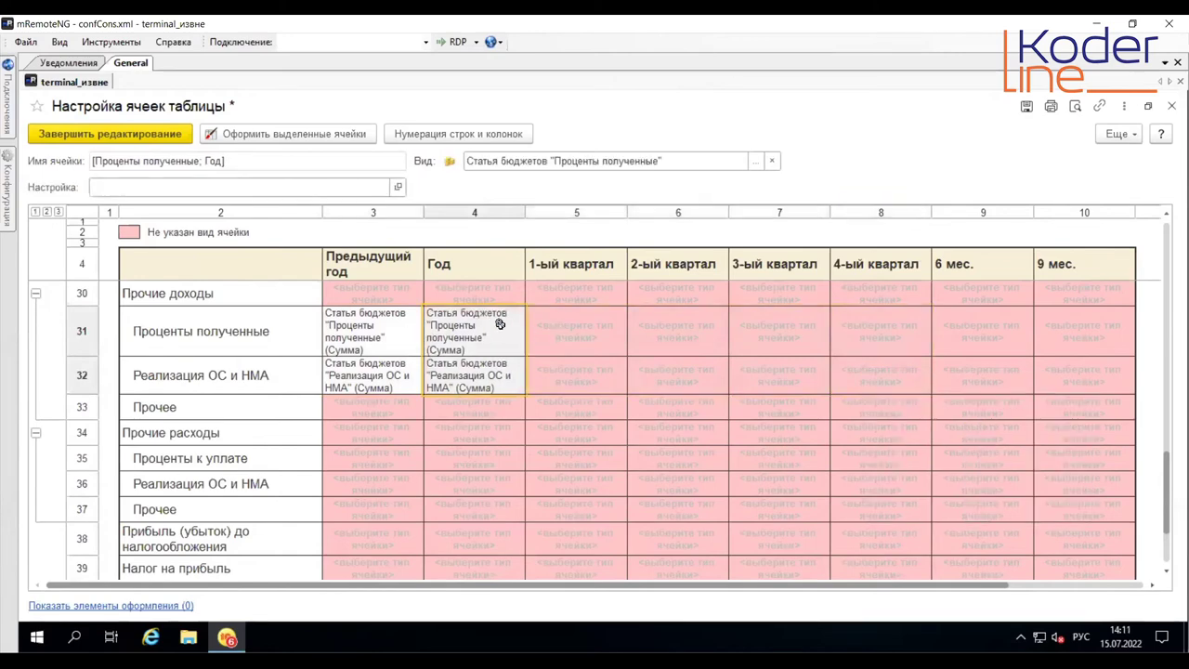
Step: Copy the Проценты полученные cell for Год into its 1-ый through 4-ый квартал cells
{"action": "left_click", "coordinate": [493, 318]}
{"action": "right_click", "coordinate": [493, 316]}
{"action": "left_click", "coordinate": [550, 360]}
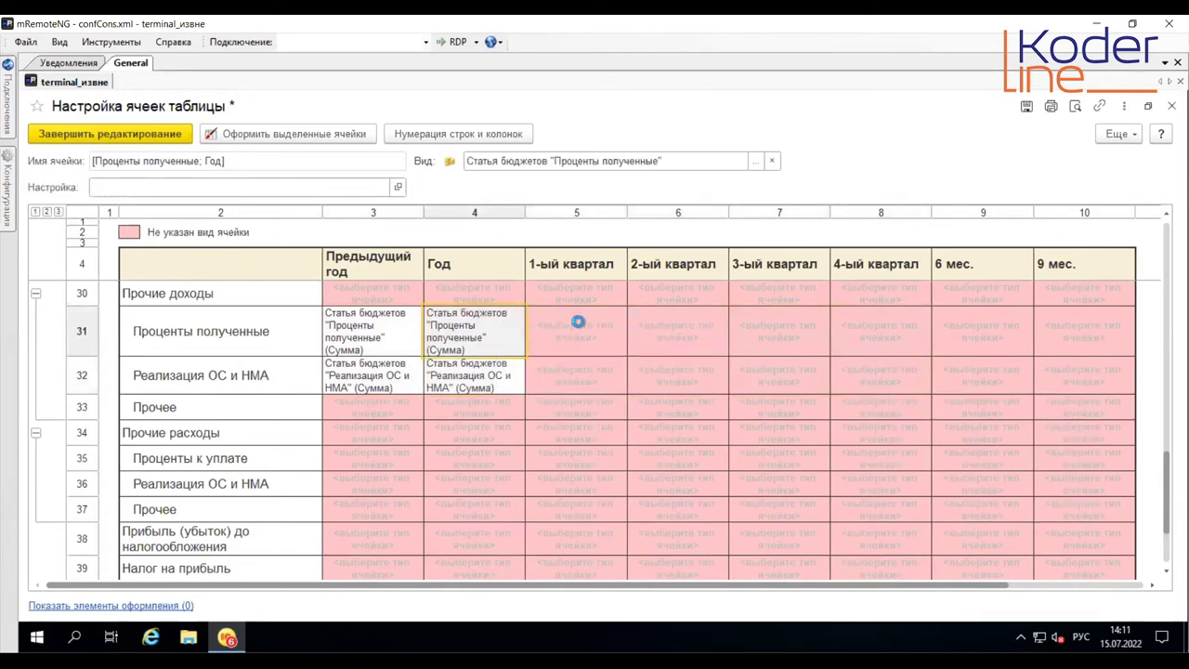
{"action": "left_click_drag", "start_coordinate": [576, 321], "coordinate": [910, 332]}
{"action": "right_click", "coordinate": [911, 332]}
{"action": "left_click", "coordinate": [968, 394]}
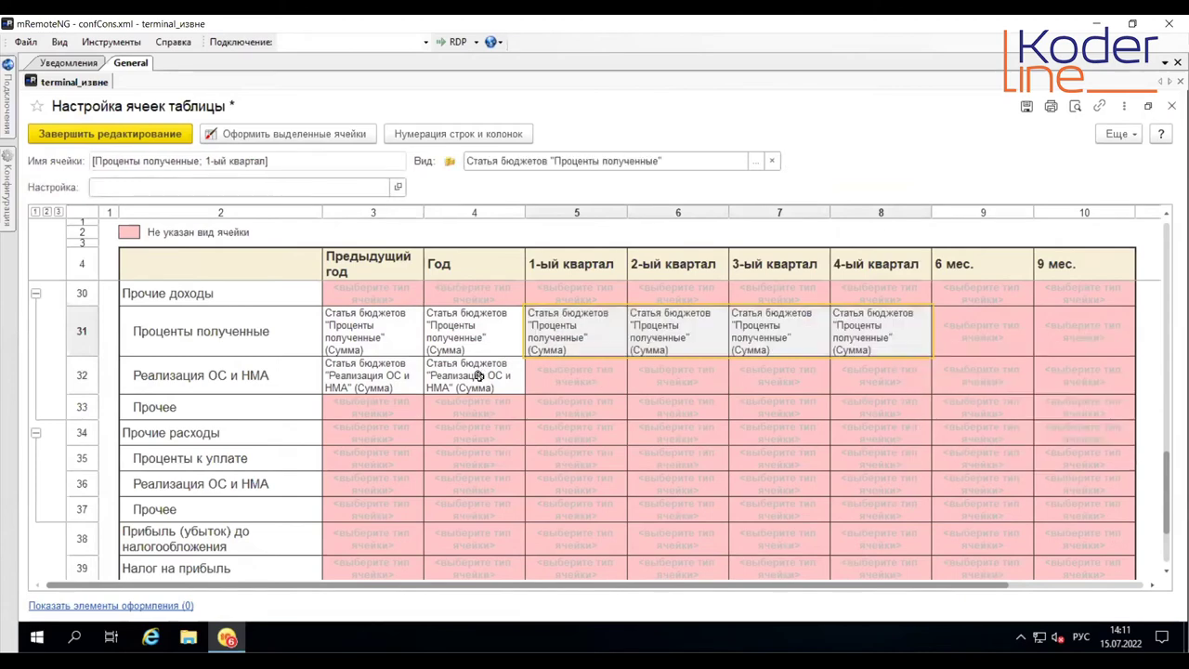
Step: Copy the Прочие доходы Реализация ОС и НМА cell for Год into the 1-ый through 4-ый квартал cells
{"action": "left_click", "coordinate": [476, 376]}
{"action": "right_click", "coordinate": [477, 377]}
{"action": "left_click", "coordinate": [558, 387]}
{"action": "left_click_drag", "start_coordinate": [558, 386], "coordinate": [887, 367]}
{"action": "right_click", "coordinate": [887, 368]}
{"action": "left_click", "coordinate": [957, 426]}
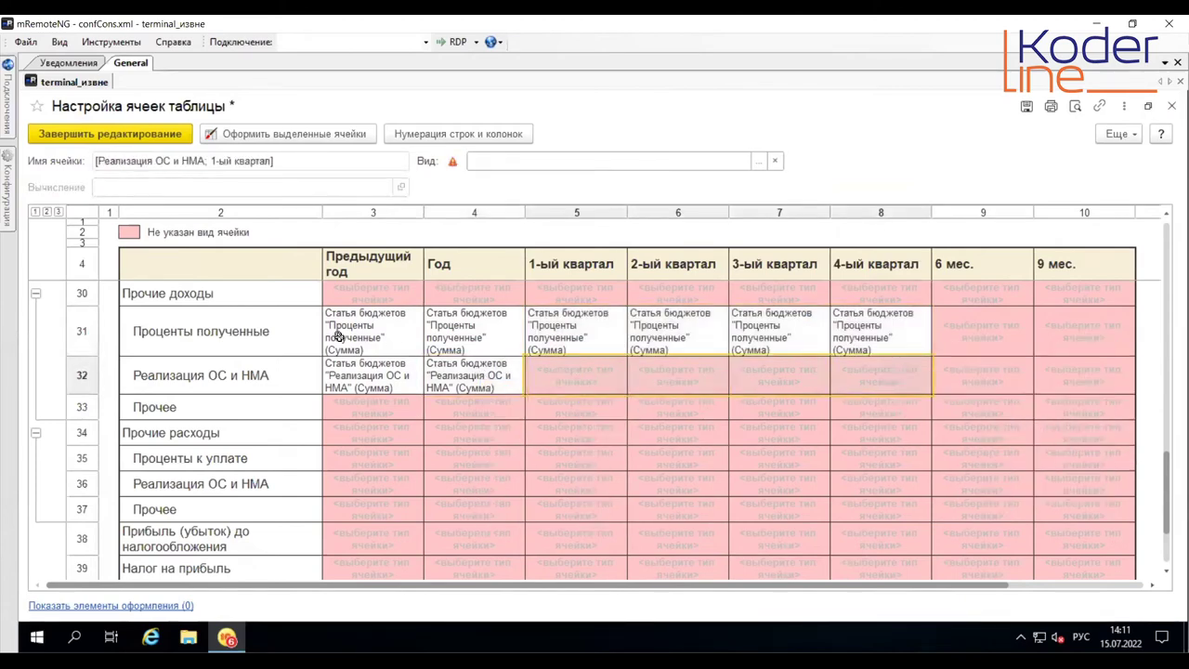
Step: Shift the data of the Проценты полученные cell for Предыдущий год 1 year into the past
{"action": "left_click", "coordinate": [376, 340]}
{"action": "double_click", "coordinate": [399, 317]}
{"action": "left_click", "coordinate": [757, 210]}
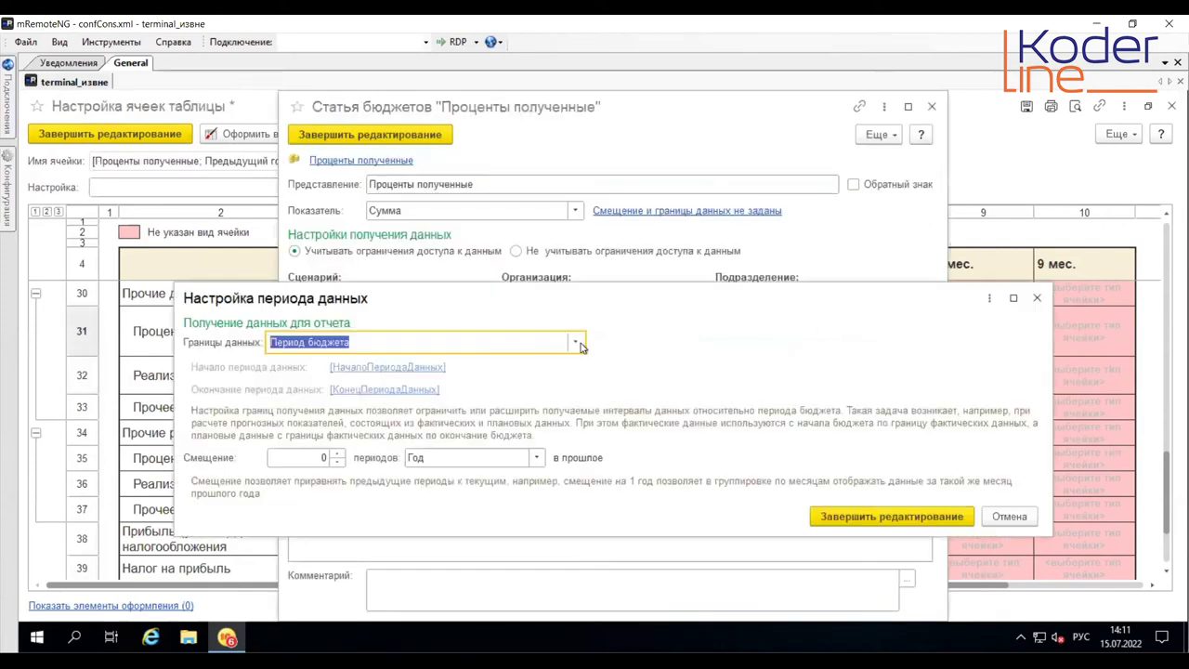
{"action": "left_click", "coordinate": [339, 454]}
{"action": "left_click", "coordinate": [877, 516]}
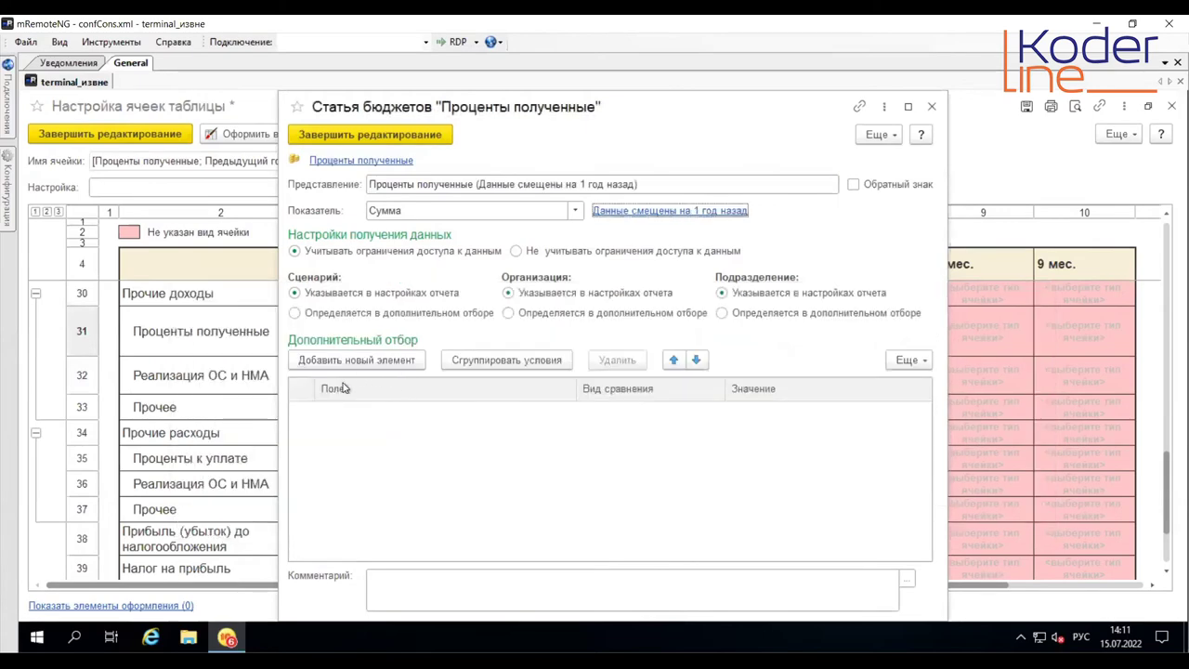
{"action": "left_click", "coordinate": [371, 135]}
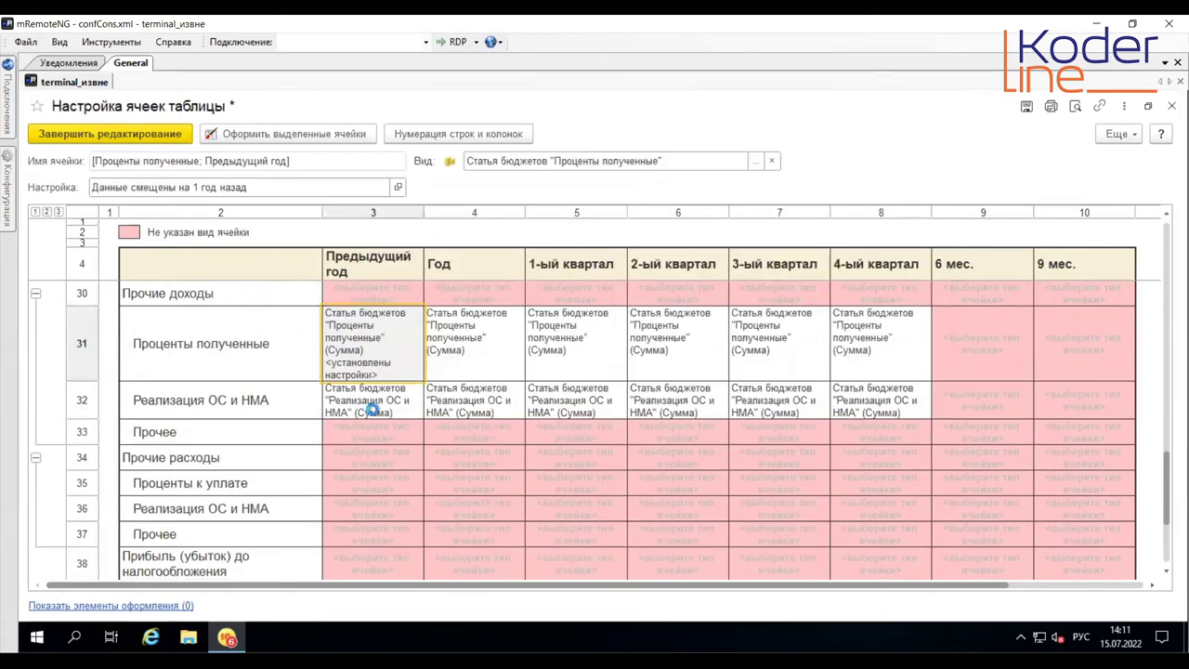
Step: Shift the data of the Прочие доходы Реализация ОС и НМА cell for Предыдущий год 1 year into the past
{"action": "double_click", "coordinate": [372, 409]}
{"action": "left_click", "coordinate": [687, 210]}
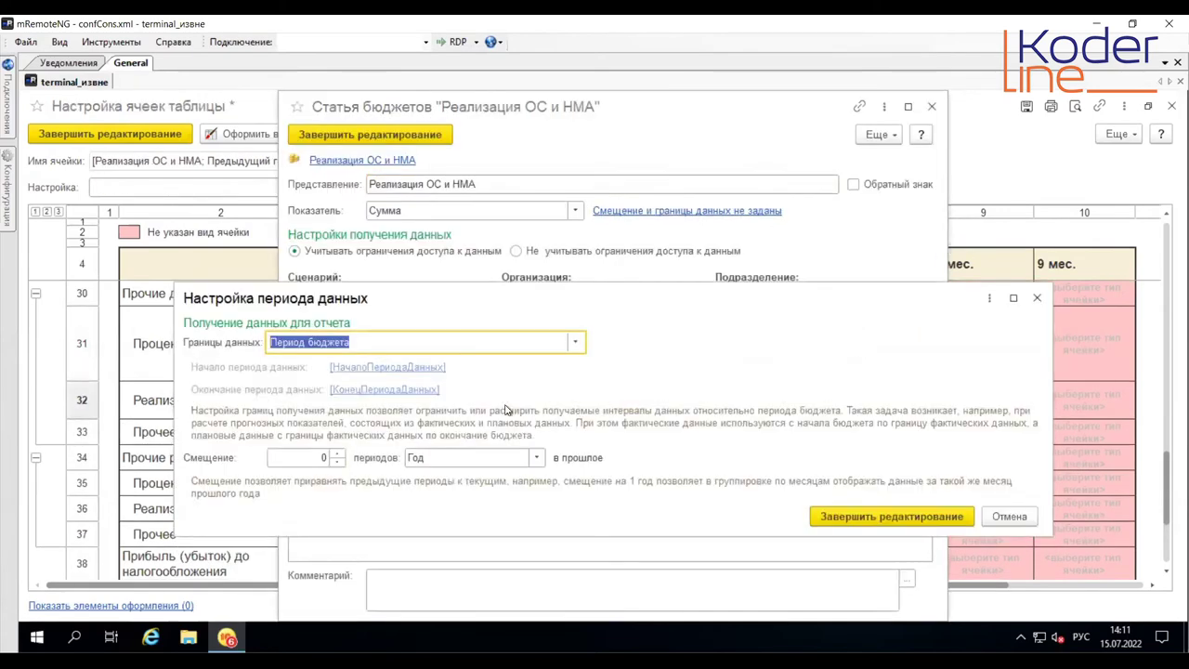
{"action": "left_click", "coordinate": [338, 454]}
{"action": "left_click", "coordinate": [890, 516]}
{"action": "left_click", "coordinate": [372, 135]}
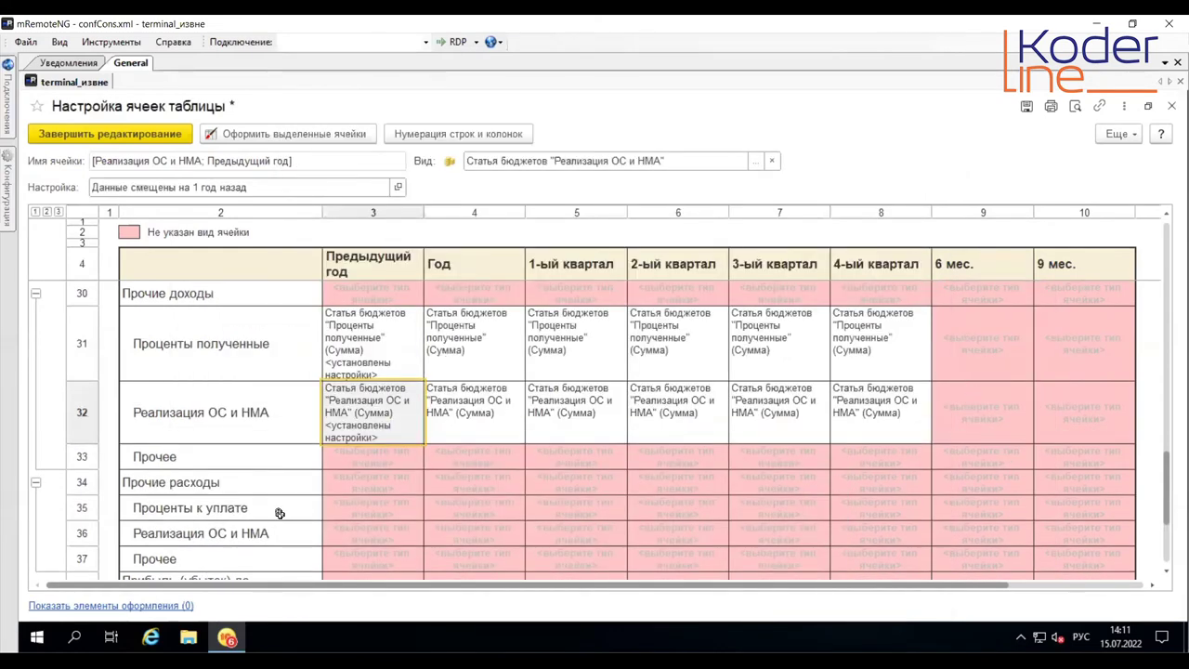
Step: Set the Прочие доходы cell for Предыдущий год to the type Производный показатель
{"action": "scroll", "coordinate": [279, 513], "scroll_direction": "up", "scroll_amount": 3}
{"action": "left_click", "coordinate": [344, 386]}
{"action": "left_click", "coordinate": [353, 367]}
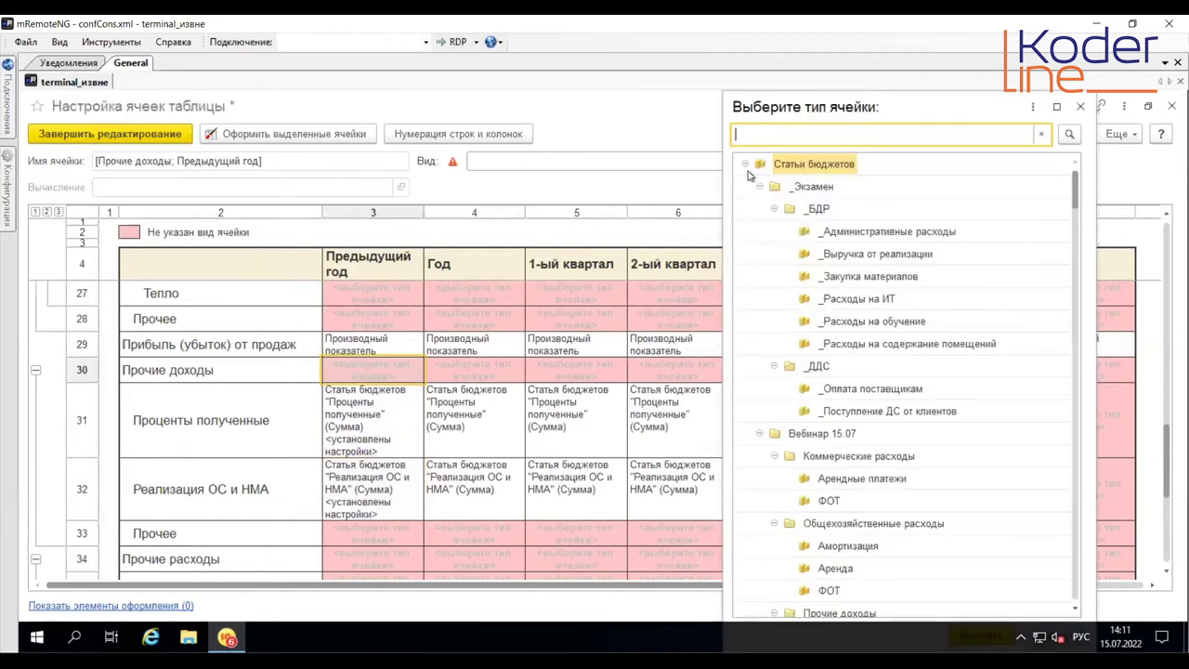
{"action": "left_click", "coordinate": [744, 165]}
{"action": "left_click", "coordinate": [744, 186]}
{"action": "double_click", "coordinate": [818, 208]}
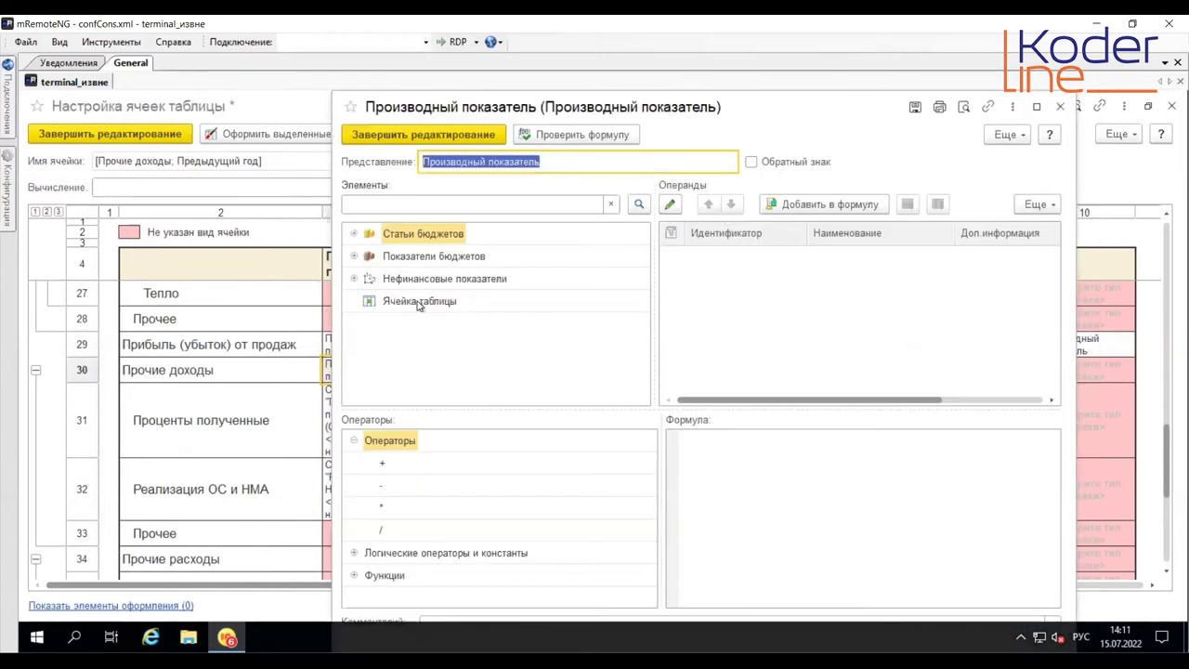
Step: Define the Прочие доходы formula as the sum of the Проценты полученные and Реализация ОС и НМА table cells for Предыдущий год
{"action": "left_click_drag", "start_coordinate": [417, 306], "coordinate": [683, 450]}
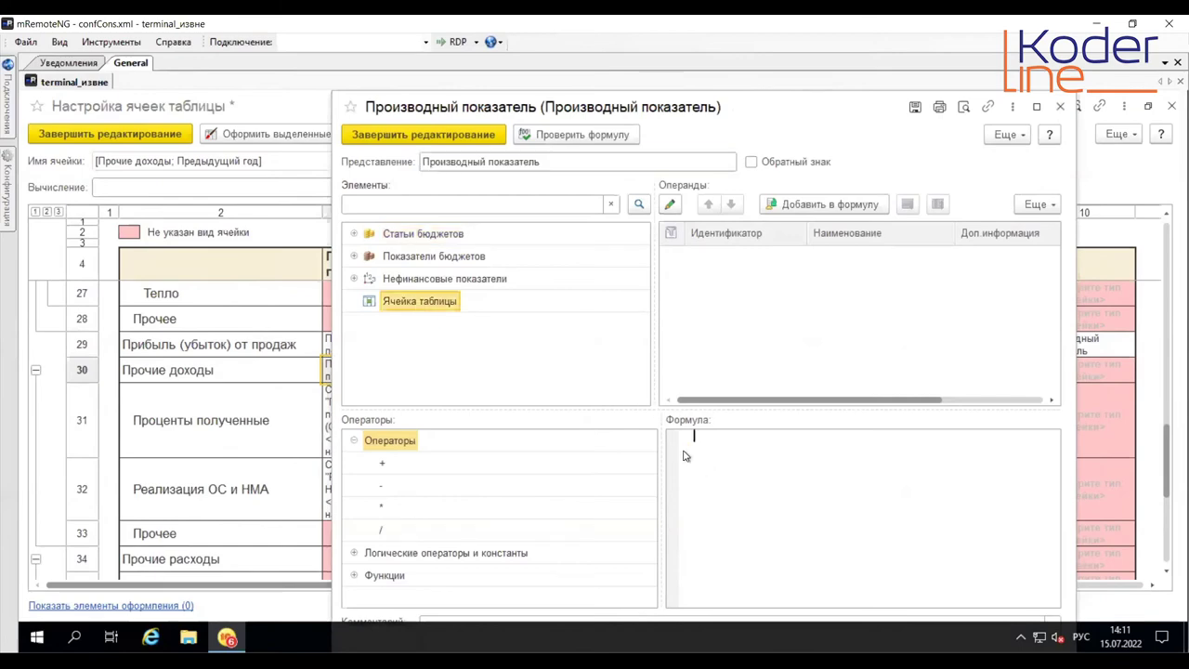
{"action": "scroll", "coordinate": [507, 514], "scroll_direction": "down", "scroll_amount": 15}
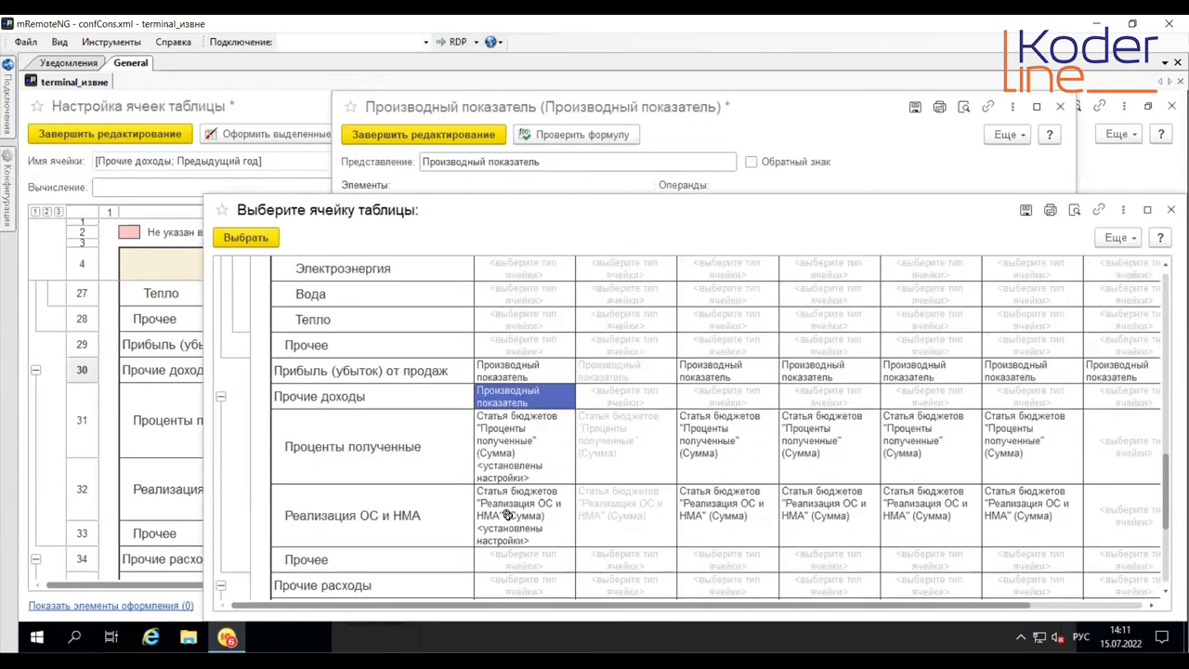
{"action": "double_click", "coordinate": [526, 439]}
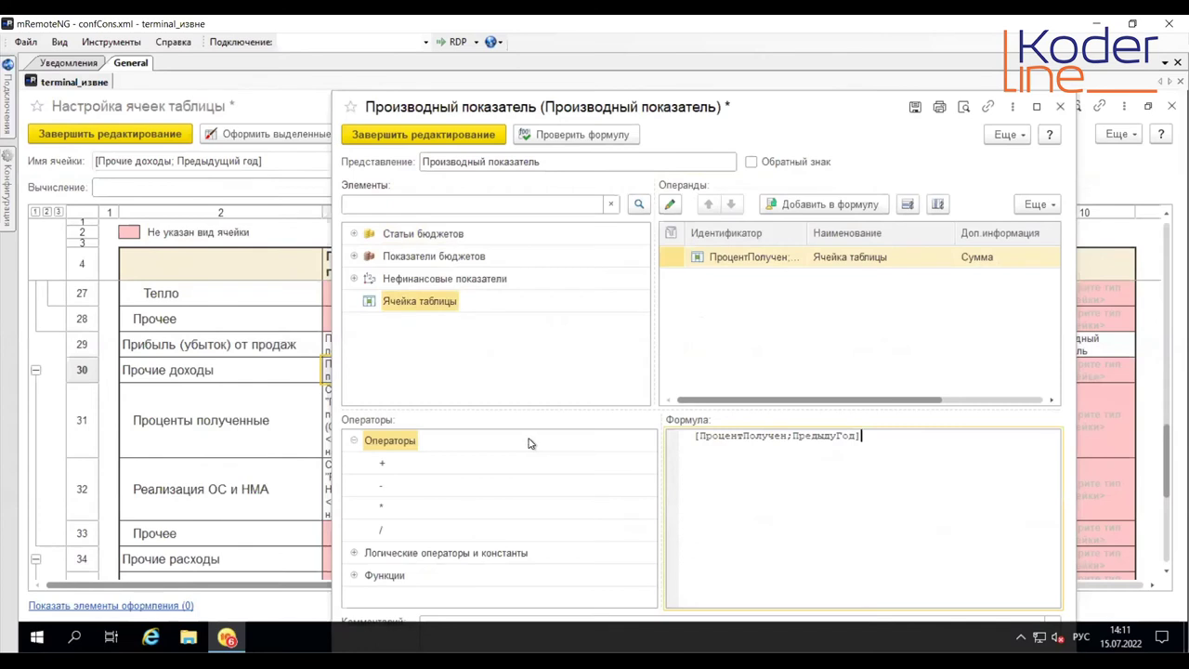
{"action": "type", "text": "+"}
{"action": "left_click", "coordinate": [398, 304]}
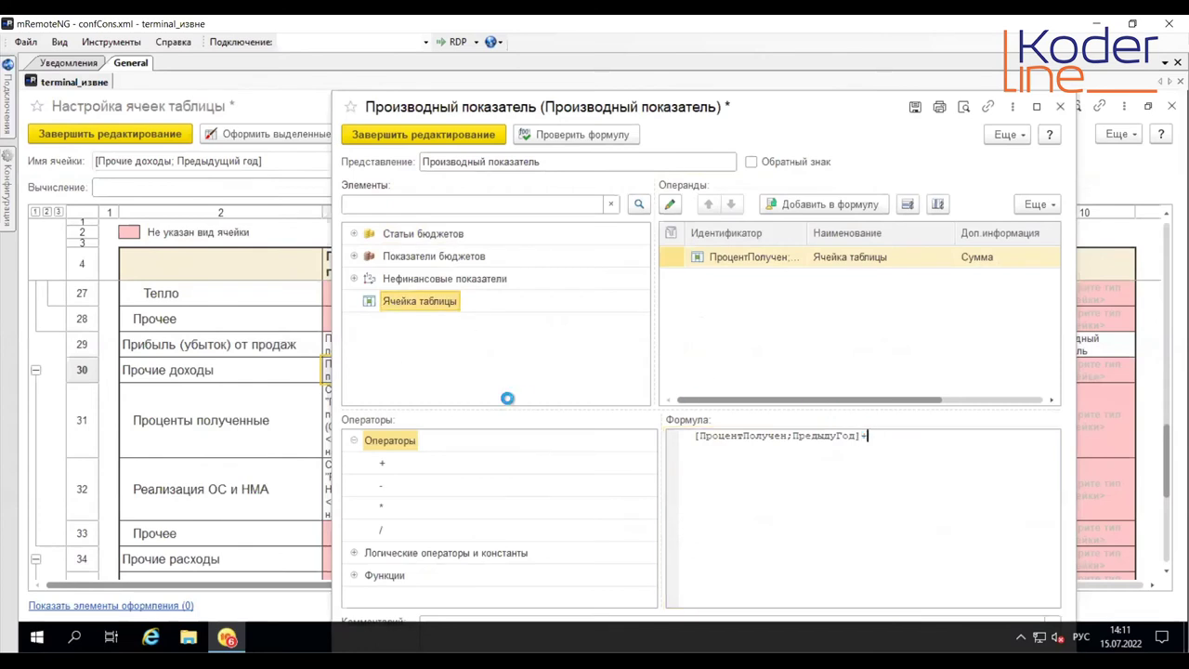
{"action": "scroll", "coordinate": [528, 470], "scroll_direction": "down", "scroll_amount": 8}
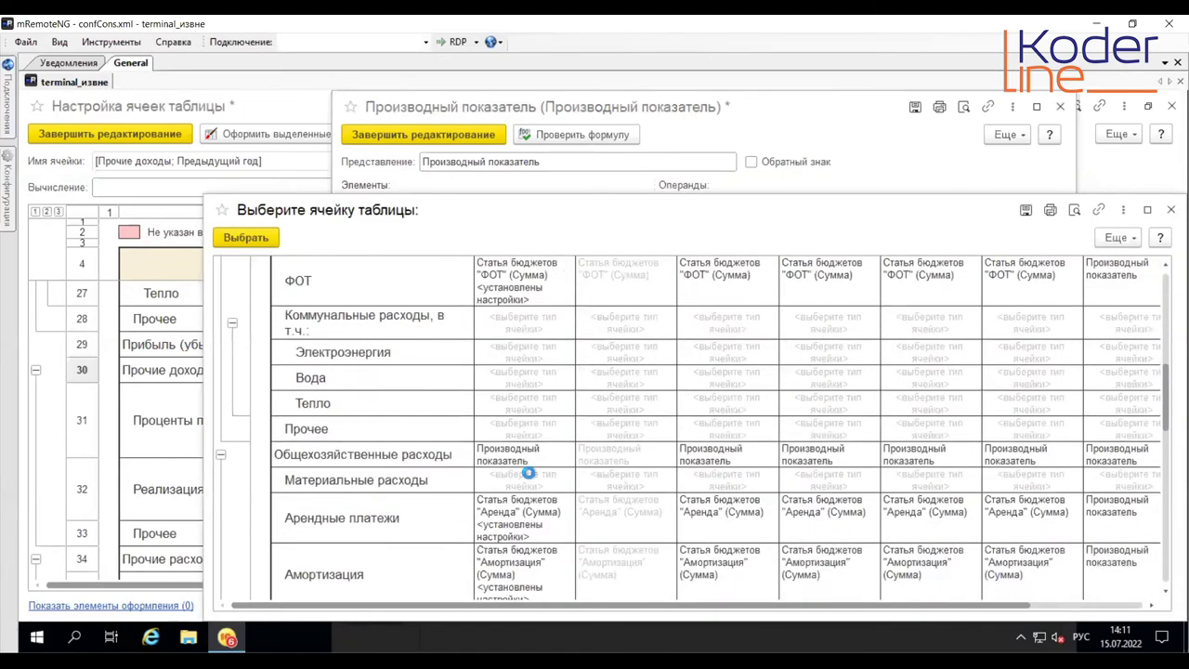
{"action": "scroll", "coordinate": [527, 473], "scroll_direction": "down", "scroll_amount": 8}
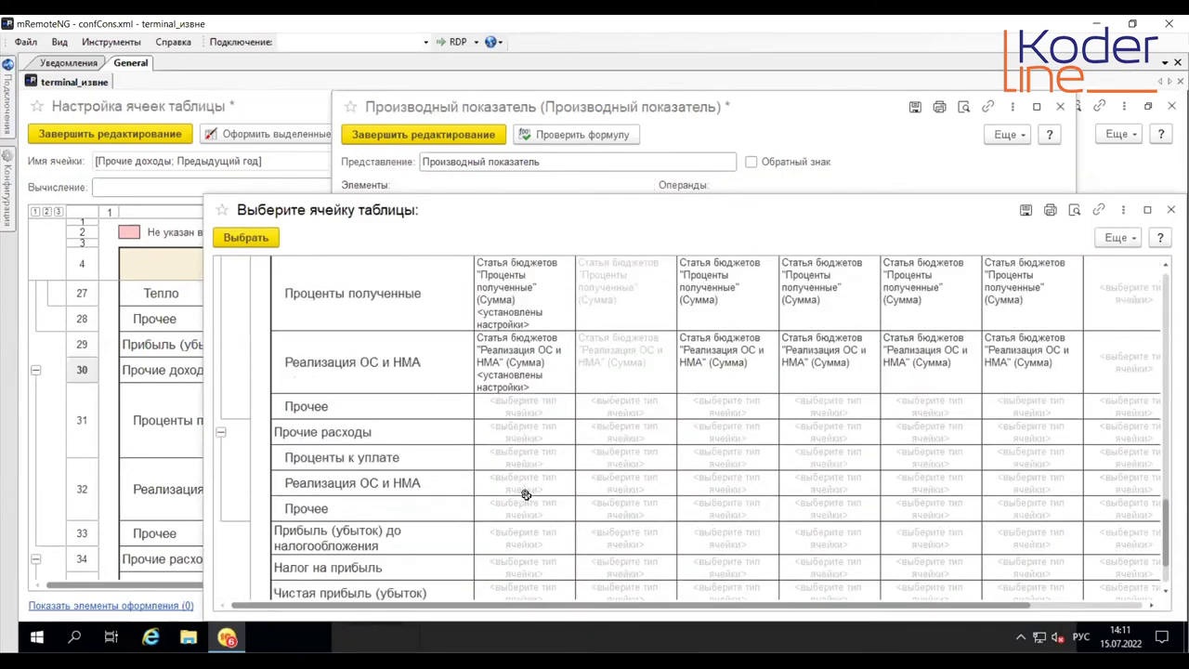
{"action": "scroll", "coordinate": [526, 495], "scroll_direction": "up", "scroll_amount": 2}
{"action": "double_click", "coordinate": [521, 444]}
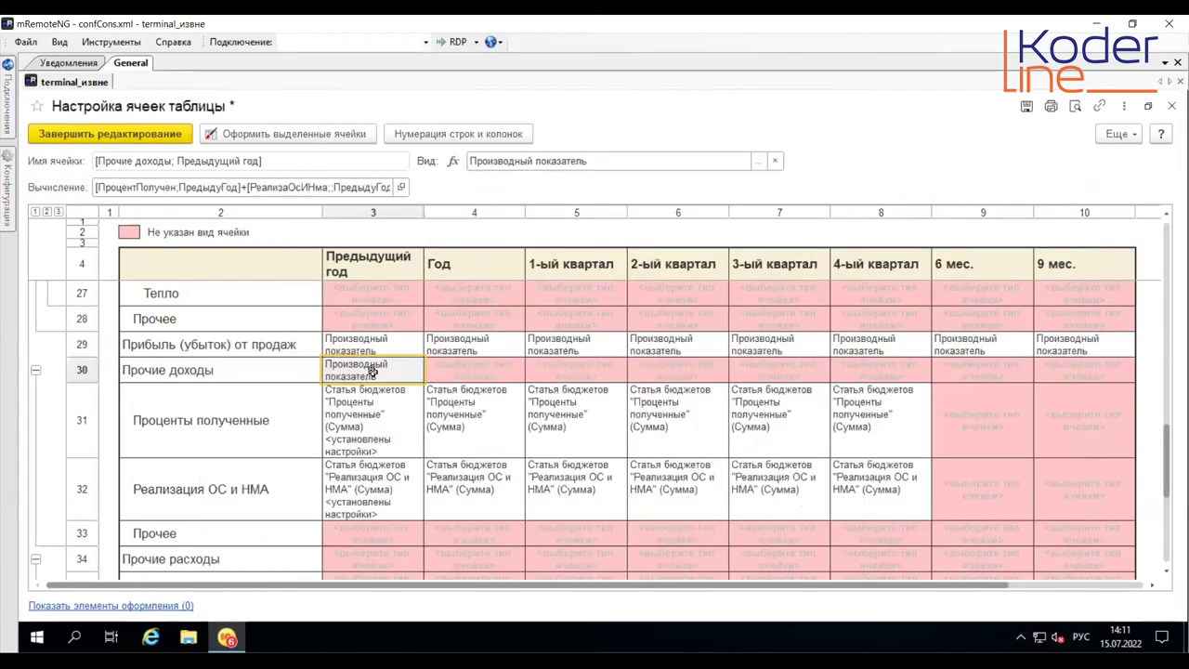
Step: Copy the Прочие доходы cell for Предыдущий год into the Год through 4-ый квартал cells
{"action": "right_click", "coordinate": [385, 381]}
{"action": "key", "text": "Escape"}
{"action": "left_click_drag", "start_coordinate": [477, 365], "coordinate": [872, 366]}
{"action": "right_click", "coordinate": [872, 365]}
{"action": "left_click", "coordinate": [971, 425]}
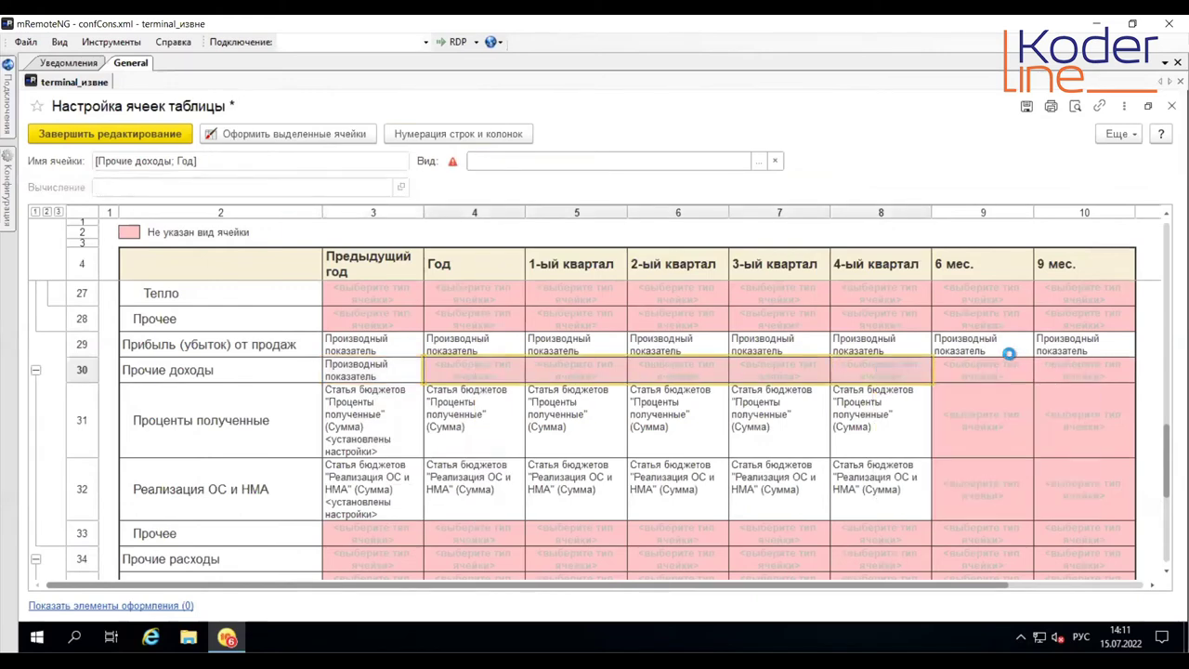
Step: Copy the 6 мес. cell of Прибыль (убыток) от продаж into Прочие доходы, Проценты полученные and Реализация ОС и НМА
{"action": "left_click", "coordinate": [1001, 345]}
{"action": "right_click", "coordinate": [1001, 345]}
{"action": "left_click", "coordinate": [898, 382]}
{"action": "left_click_drag", "start_coordinate": [961, 372], "coordinate": [969, 490]}
{"action": "right_click", "coordinate": [968, 490]}
{"action": "left_click", "coordinate": [799, 528]}
Step: Copy the 9 мес. cell of Прибыль (убыток) от продаж into Прочие доходы, Проценты полученные and Реализация ОС и НМА
{"action": "left_click", "coordinate": [1089, 340]}
{"action": "right_click", "coordinate": [1089, 342]}
{"action": "left_click", "coordinate": [967, 380]}
{"action": "left_click_drag", "start_coordinate": [1078, 372], "coordinate": [1065, 486]}
{"action": "right_click", "coordinate": [1062, 485]}
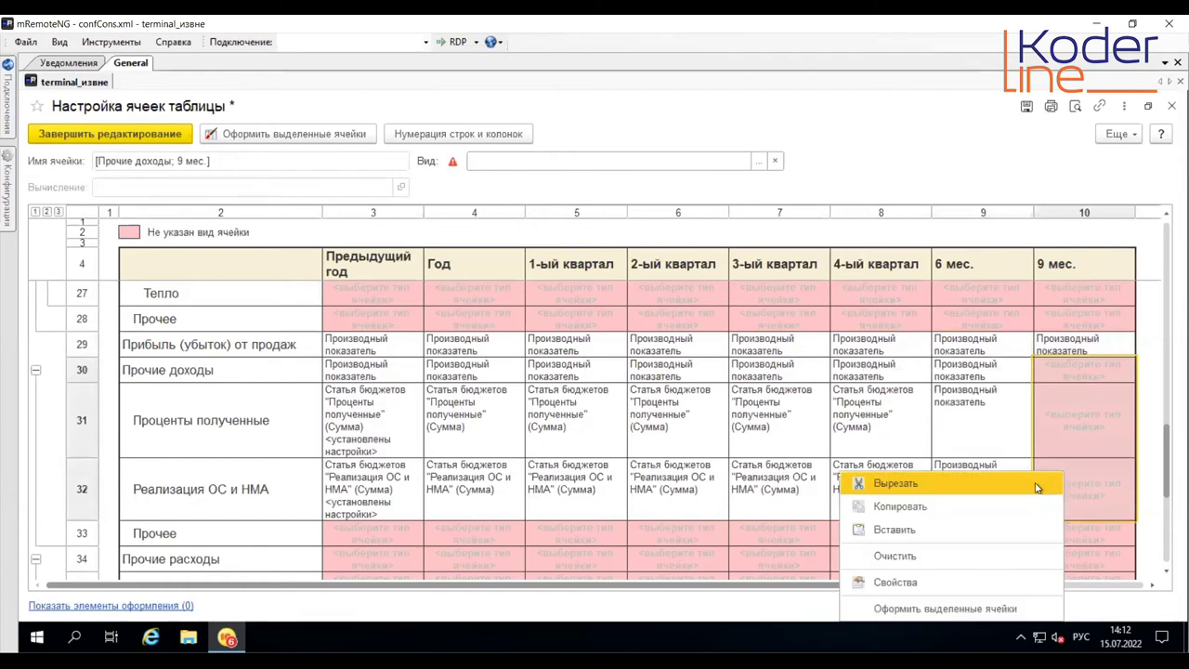
{"action": "left_click", "coordinate": [942, 531]}
{"action": "scroll", "coordinate": [327, 484], "scroll_direction": "down", "scroll_amount": 4}
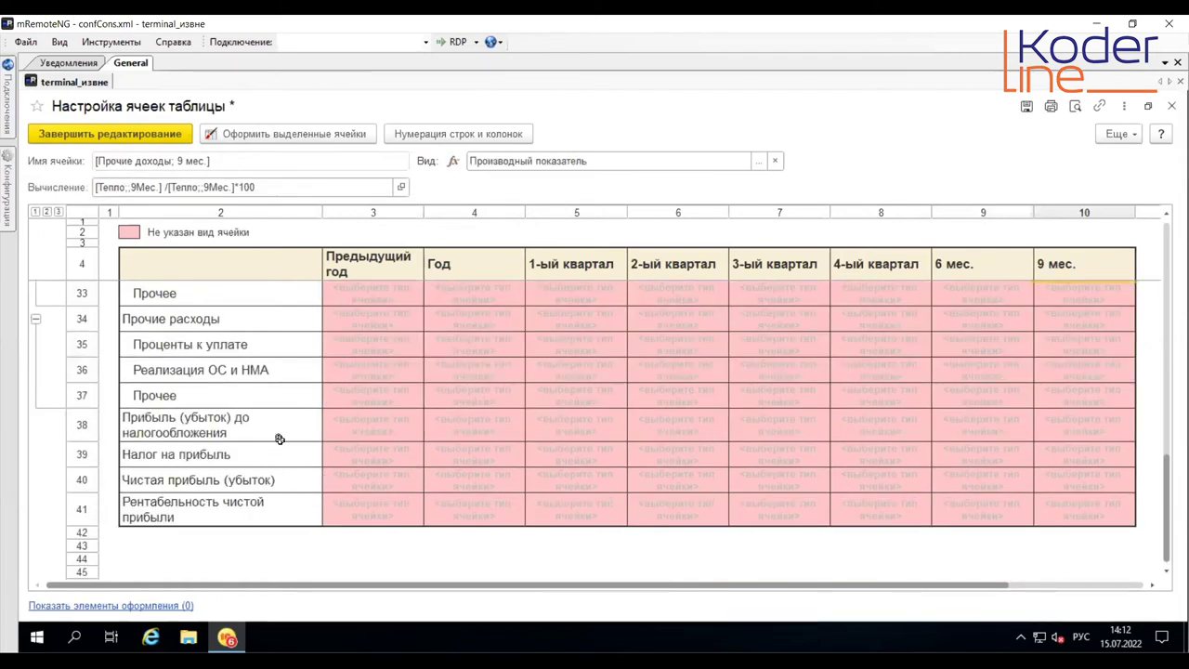
{"action": "left_click", "coordinate": [273, 430]}
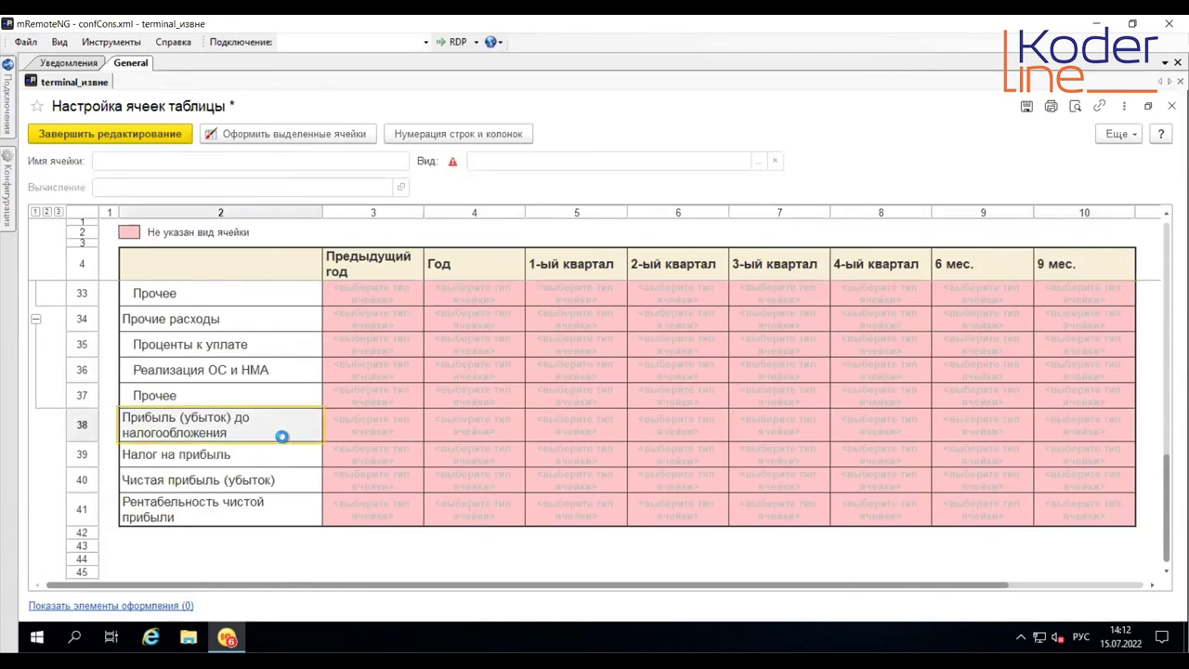
{"action": "left_click", "coordinate": [283, 481]}
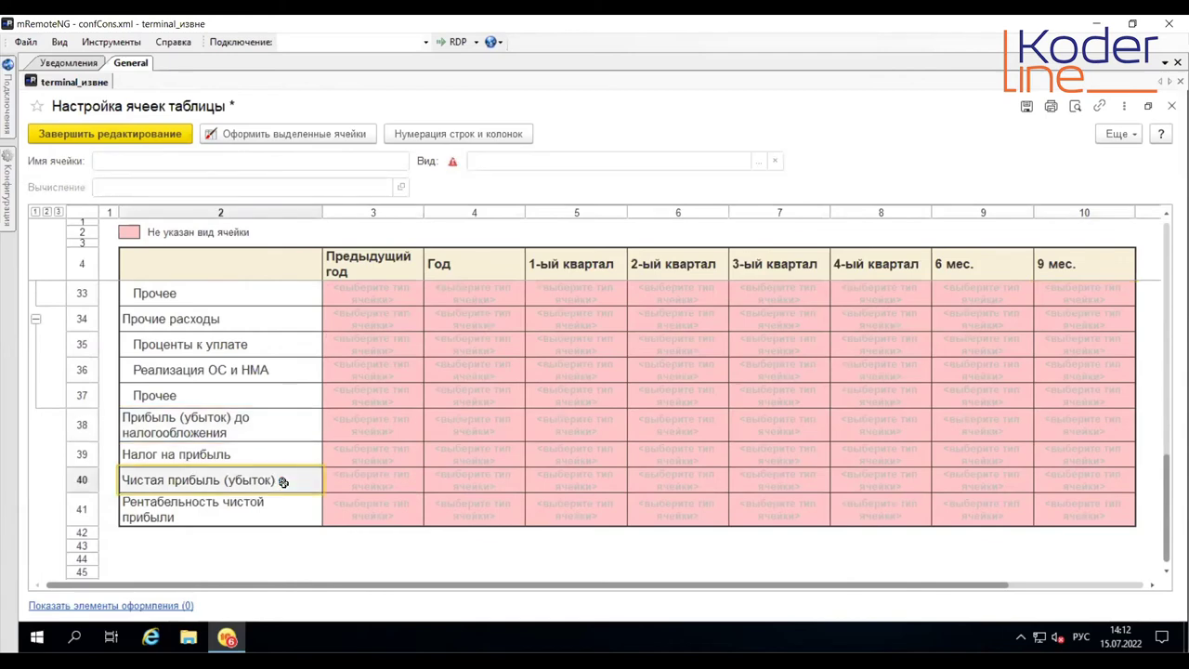
{"action": "left_click", "coordinate": [367, 509]}
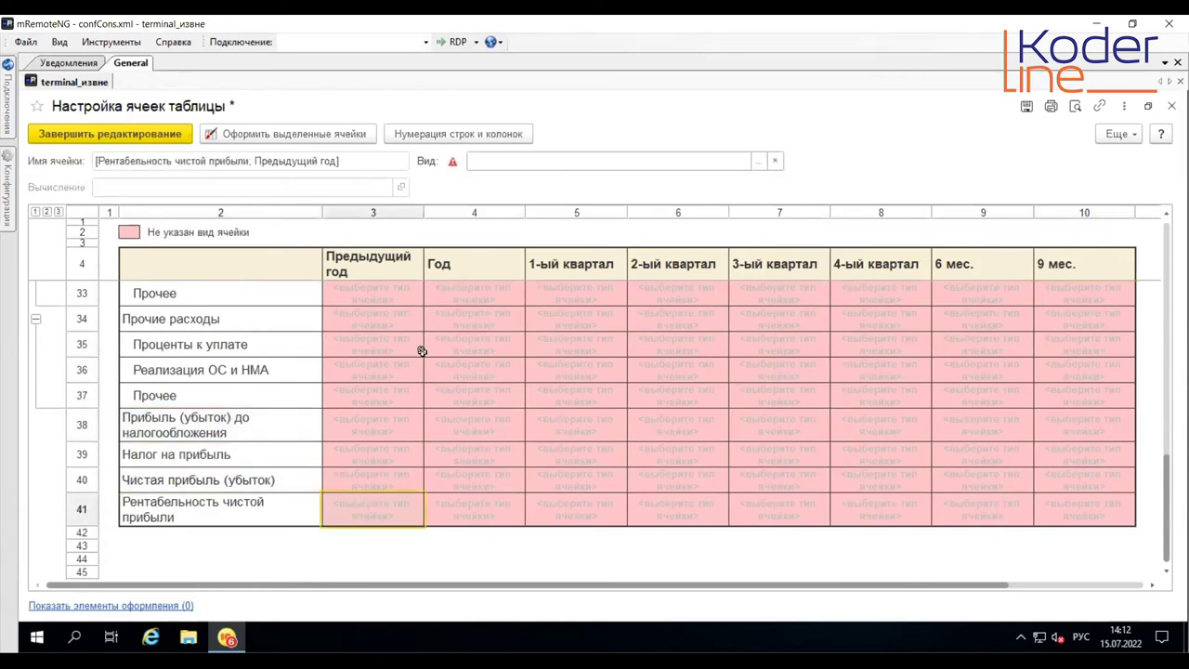
{"action": "scroll", "coordinate": [404, 381], "scroll_direction": "up", "scroll_amount": 3}
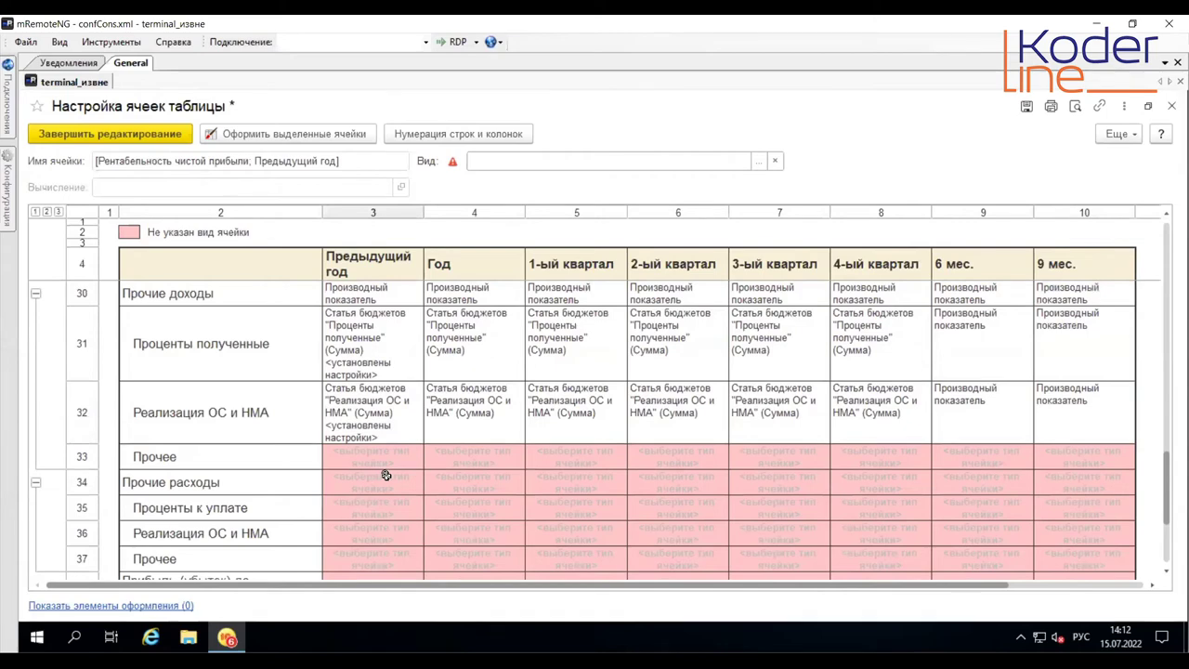
{"action": "scroll", "coordinate": [386, 476], "scroll_direction": "down", "scroll_amount": 3}
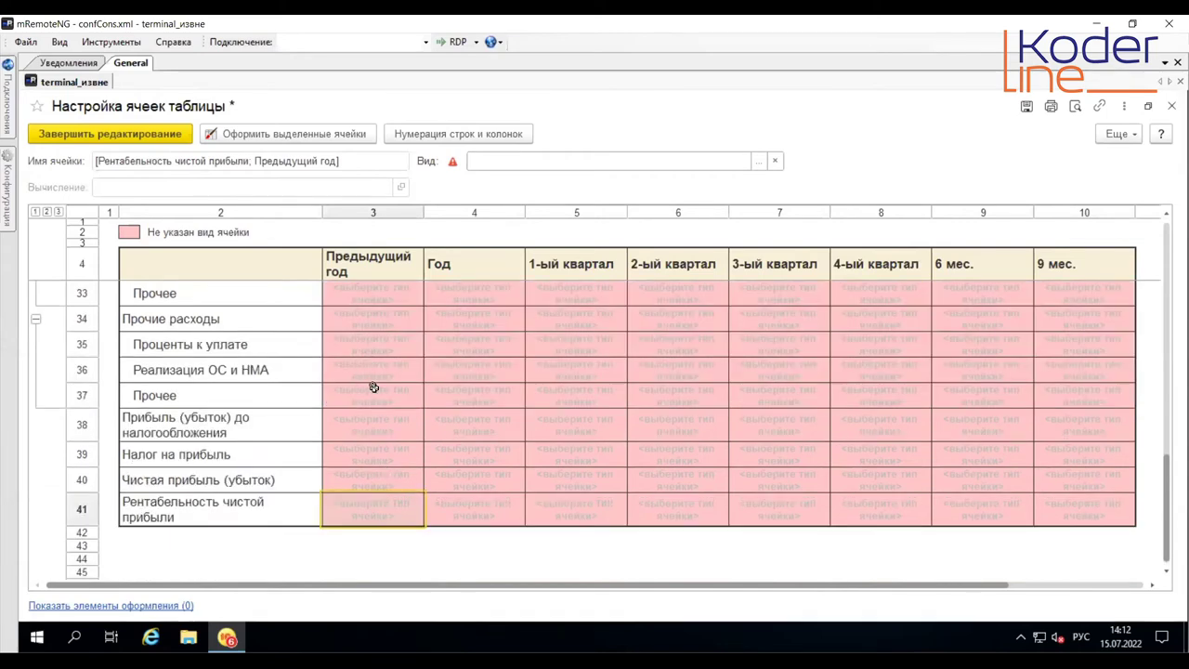
Step: Assign the budget item Проценты к уплате from Прочие расходы to the Проценты к уплате cell for Предыдущий год
{"action": "scroll", "coordinate": [373, 383], "scroll_direction": "up", "scroll_amount": 3}
{"action": "left_click", "coordinate": [371, 507]}
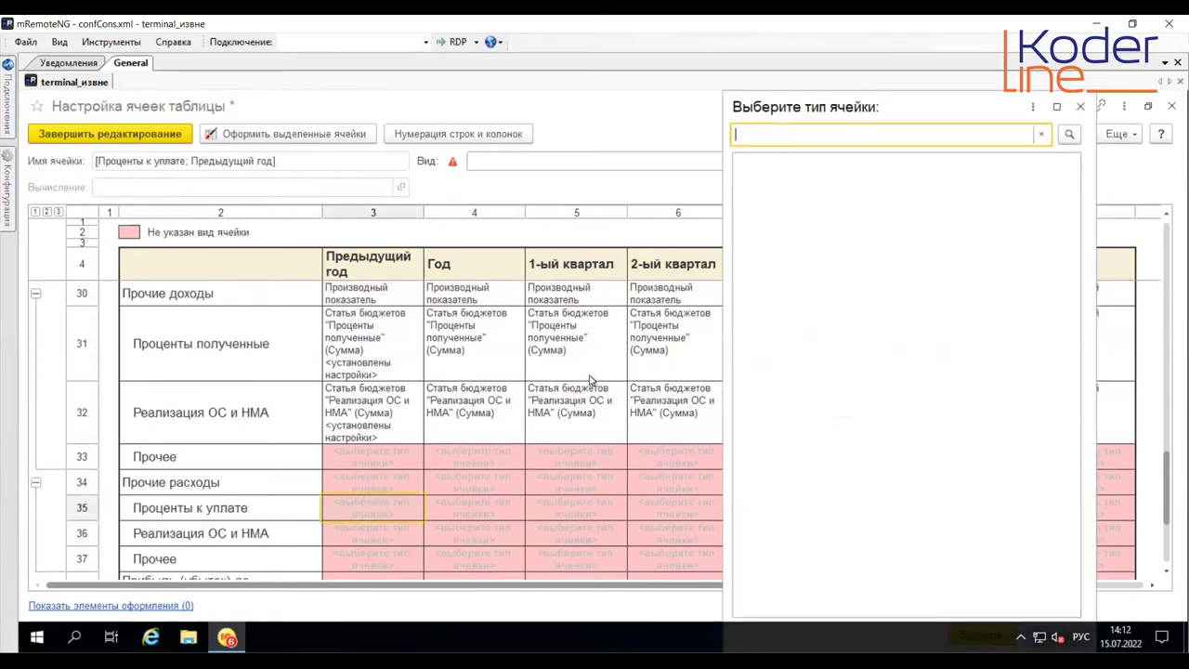
{"action": "scroll", "coordinate": [864, 392], "scroll_direction": "down", "scroll_amount": 5}
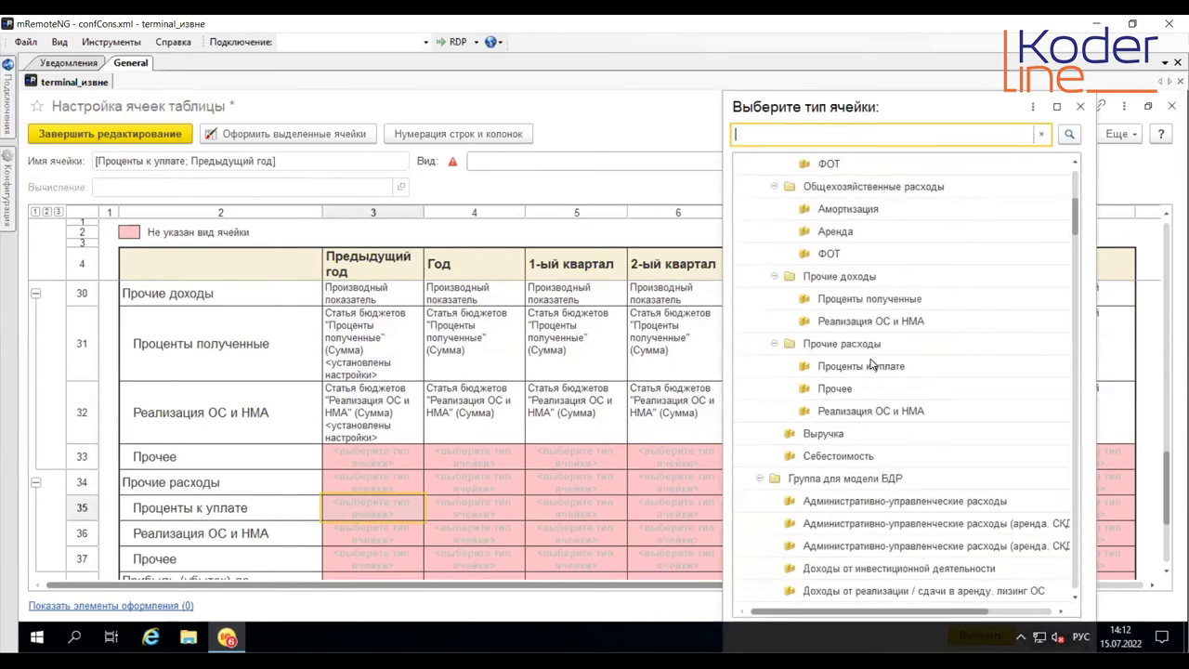
{"action": "double_click", "coordinate": [872, 368]}
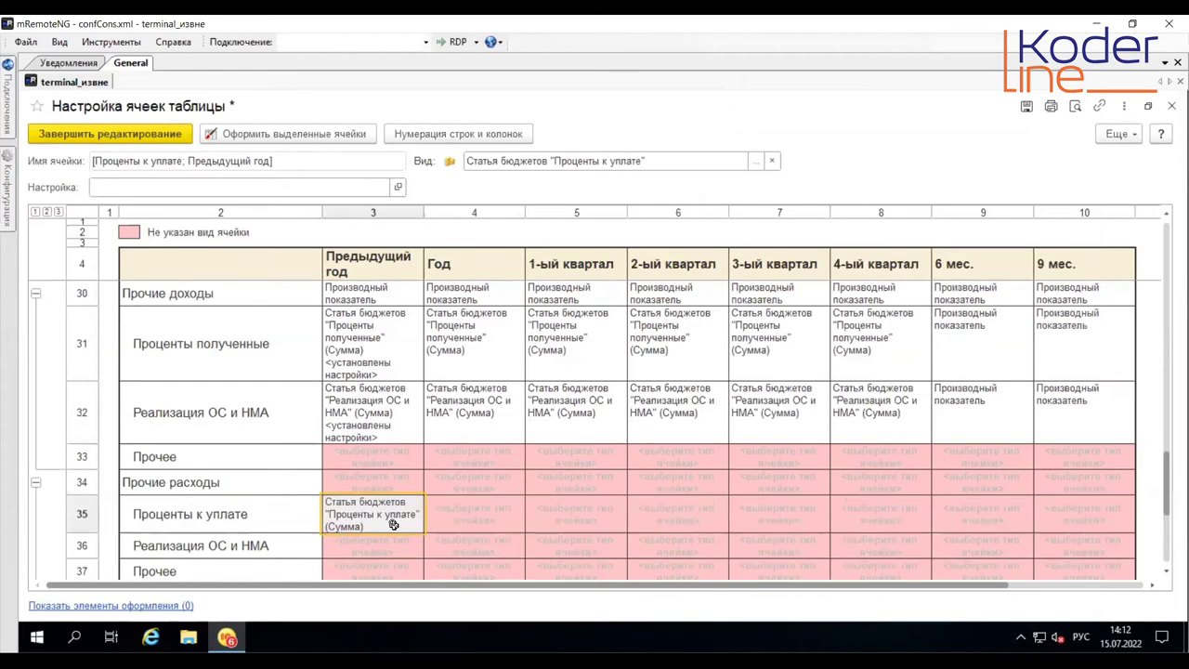
Step: Assign the budget item Реализация ОС и НМА from Прочие расходы to the Реализация ОС и НМА expense cell for Предыдущий год
{"action": "scroll", "coordinate": [386, 507], "scroll_direction": "down", "scroll_amount": 3}
{"action": "scroll", "coordinate": [399, 407], "scroll_direction": "up", "scroll_amount": 3}
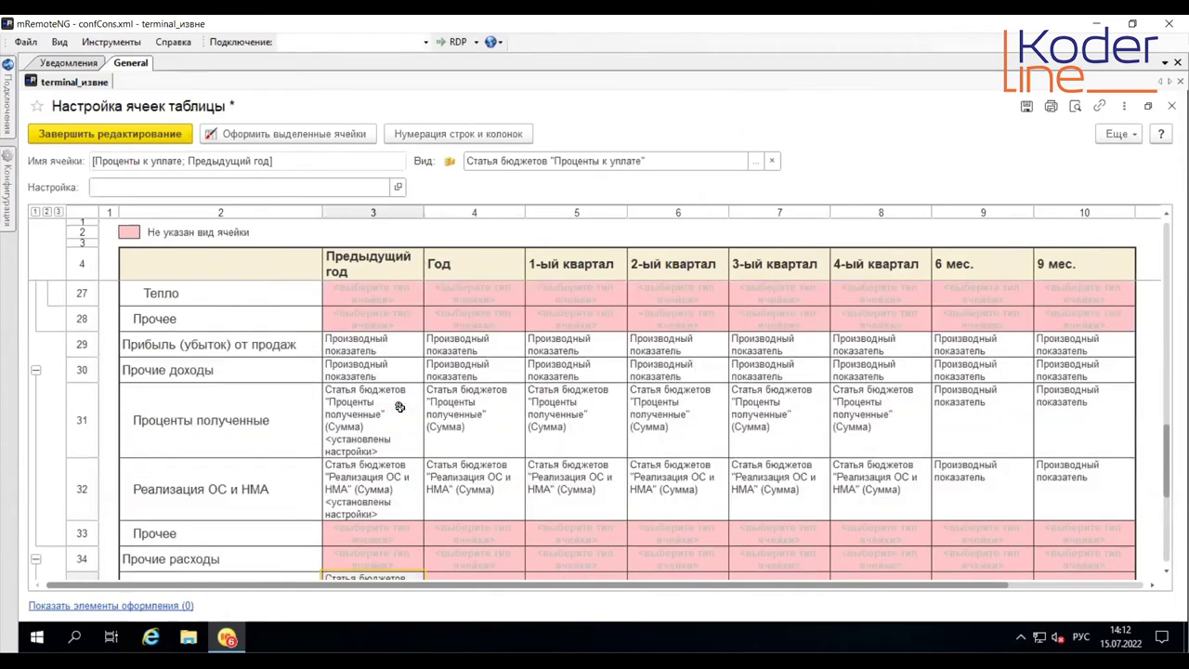
{"action": "scroll", "coordinate": [399, 407], "scroll_direction": "down", "scroll_amount": 3}
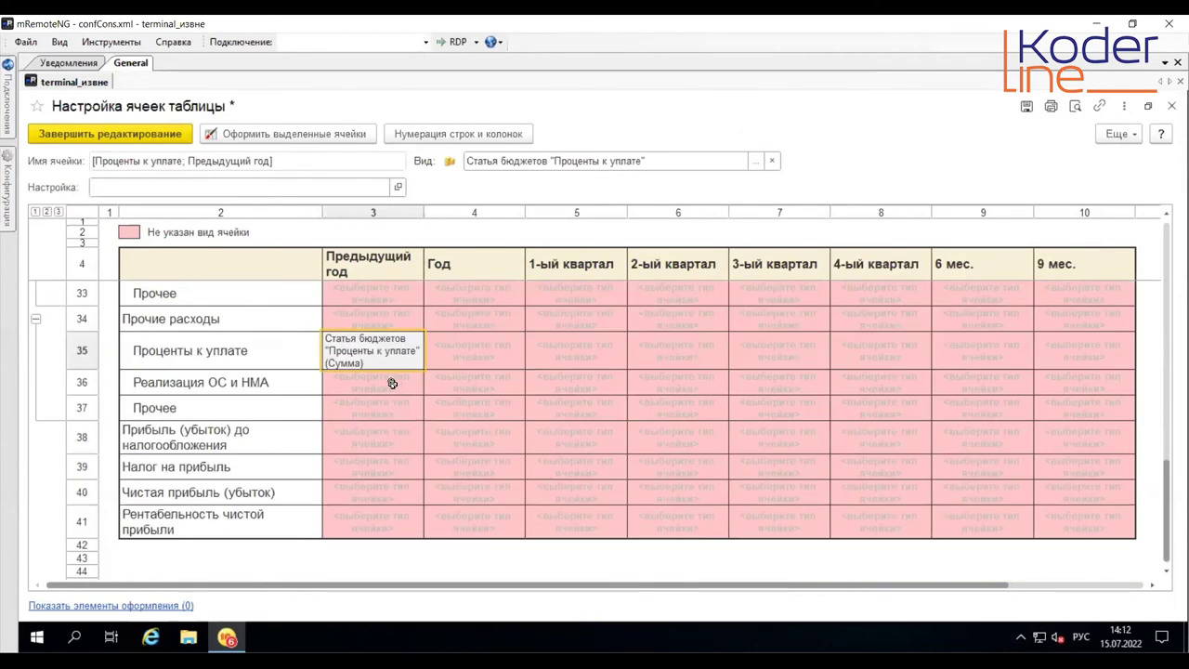
{"action": "left_click", "coordinate": [392, 382]}
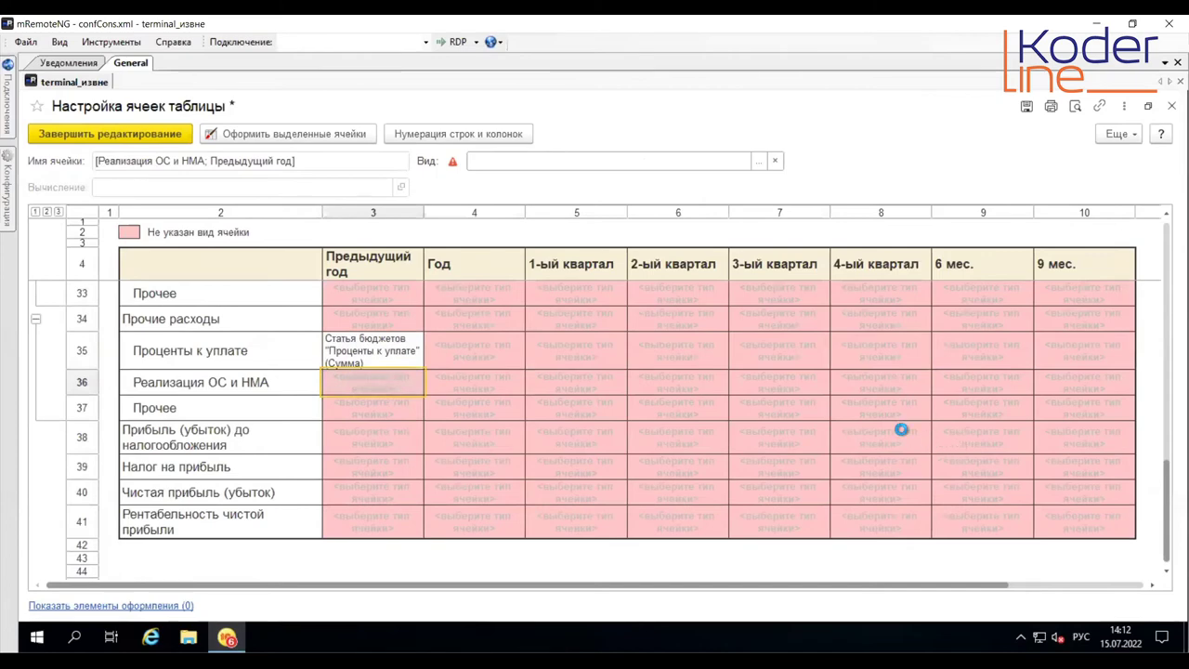
{"action": "scroll", "coordinate": [901, 431], "scroll_direction": "down", "scroll_amount": 5}
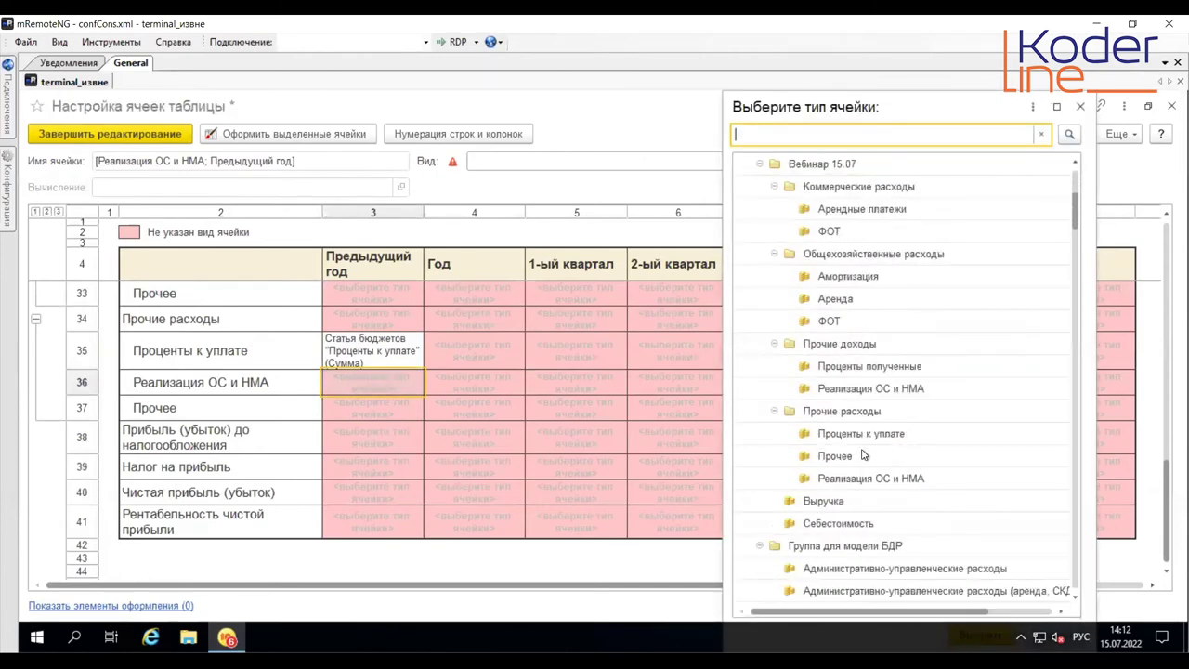
{"action": "double_click", "coordinate": [871, 479]}
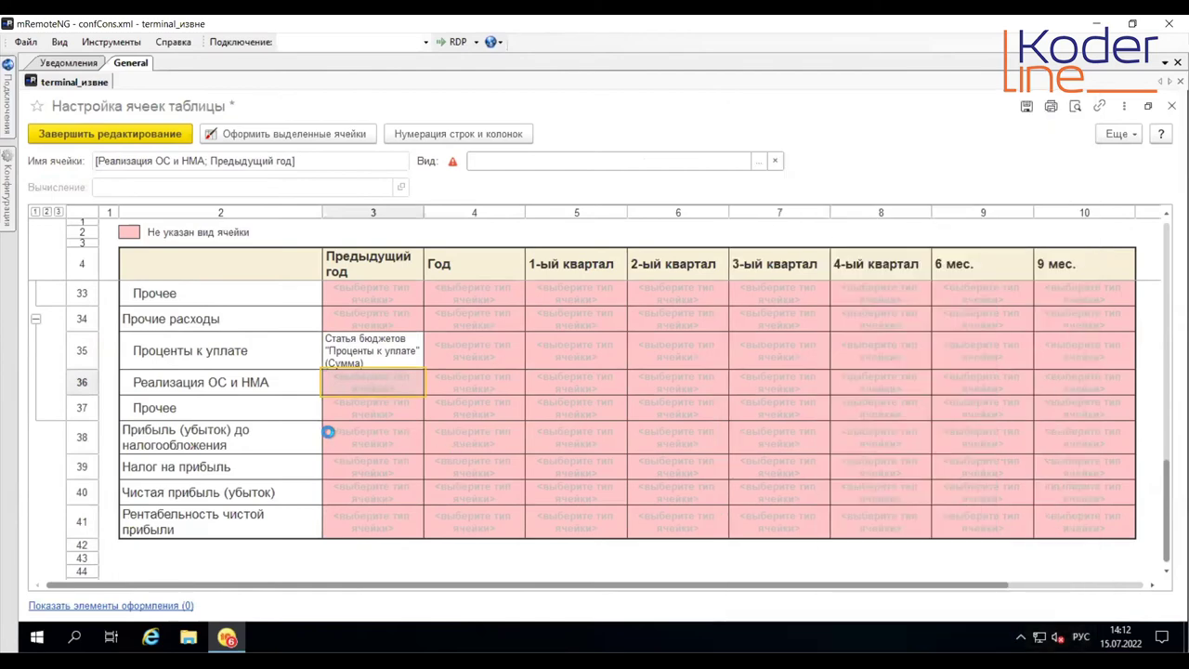
Step: Assign the budget item Прочее from Прочие расходы to the Прочее expense cell for Предыдущий год
{"action": "left_click", "coordinate": [378, 417]}
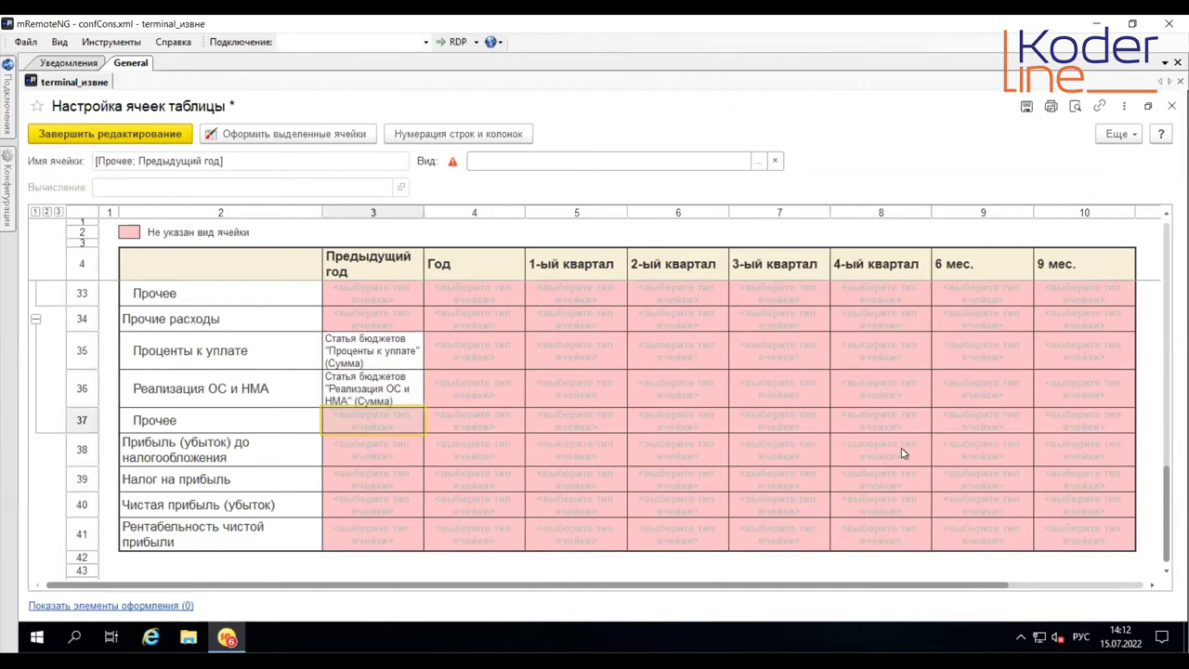
{"action": "key", "text": "Return"}
{"action": "scroll", "coordinate": [901, 453], "scroll_direction": "down", "scroll_amount": 4}
{"action": "double_click", "coordinate": [863, 457]}
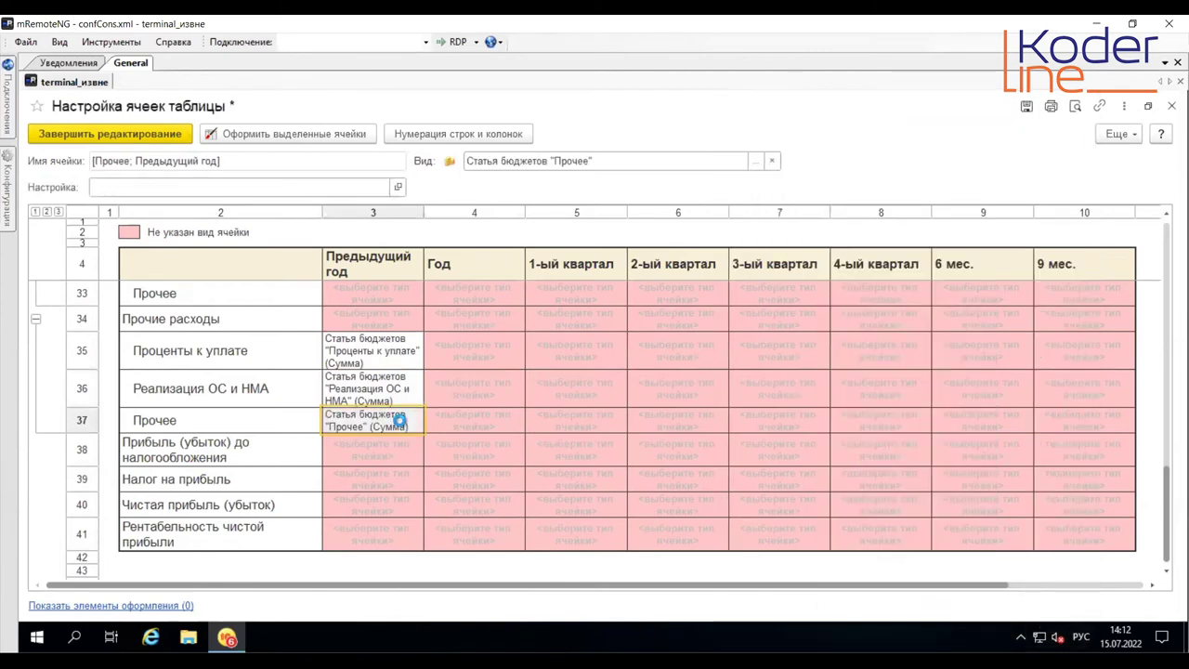
Step: Try to copy the Предыдущий год cells of Проценты к уплате, Реализация ОС и НМА and Прочее together into Год through 4-ый квартал
{"action": "key", "text": "shift+Up"}
{"action": "key", "text": "shift+Up"}
{"action": "right_click", "coordinate": [397, 419]}
{"action": "left_click", "coordinate": [446, 454]}
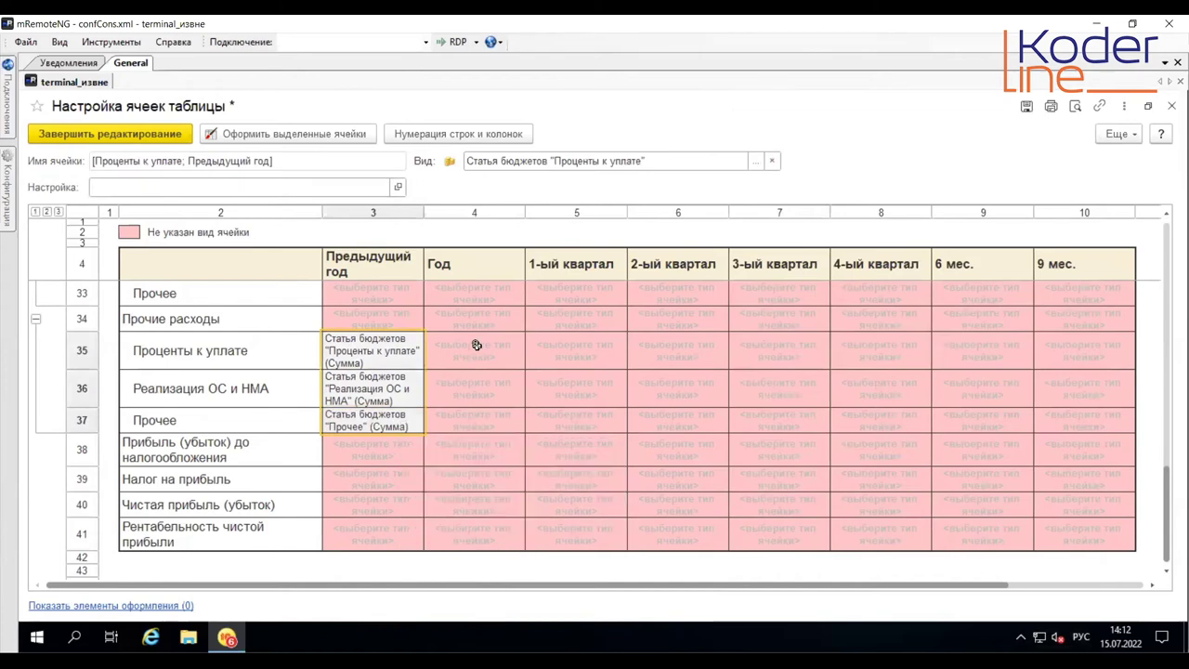
{"action": "left_click_drag", "start_coordinate": [474, 348], "coordinate": [679, 420]}
{"action": "left_click_drag", "start_coordinate": [867, 416], "coordinate": [910, 416]}
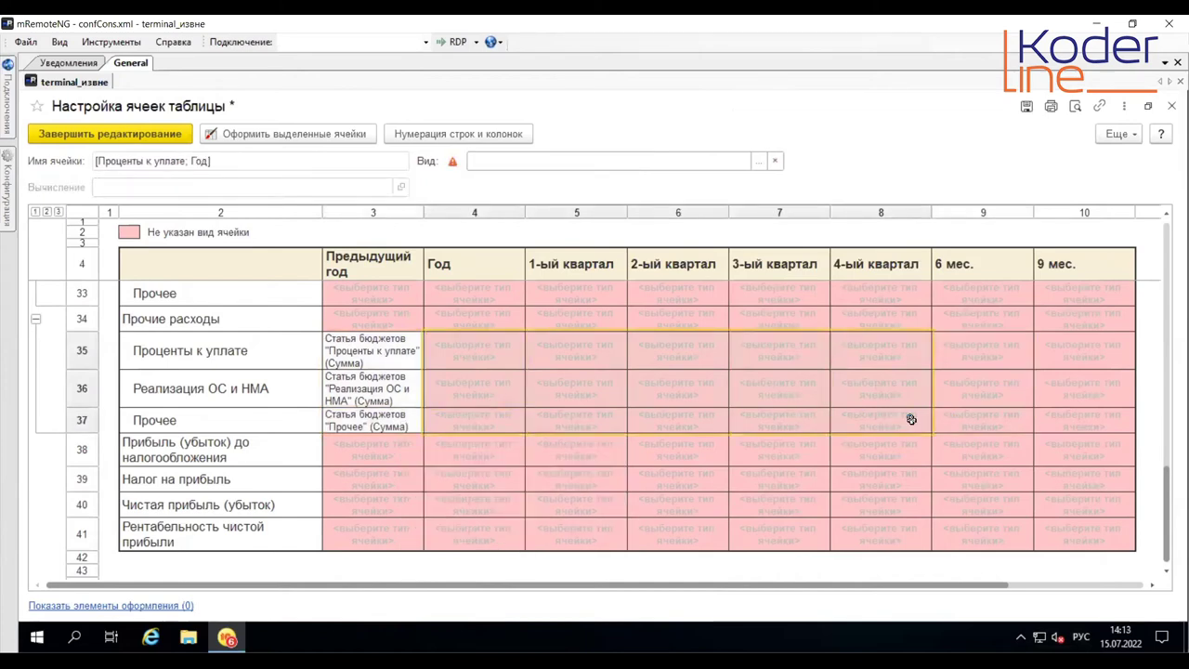
{"action": "right_click", "coordinate": [913, 422]}
{"action": "left_click", "coordinate": [513, 385]}
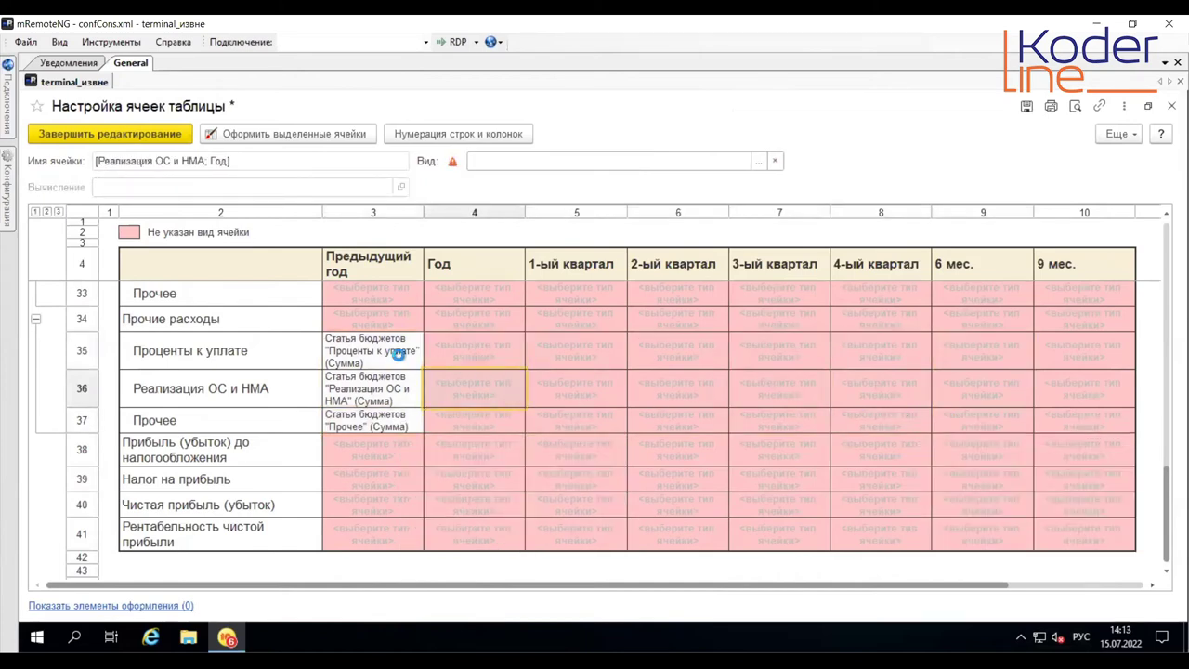
Step: Copy the Проценты к уплате cell for Предыдущий год into its Год through 4-ый квартал cells
{"action": "left_click", "coordinate": [399, 354]}
{"action": "right_click", "coordinate": [399, 354]}
{"action": "left_click", "coordinate": [453, 398]}
{"action": "left_click_drag", "start_coordinate": [463, 347], "coordinate": [883, 349]}
{"action": "right_click", "coordinate": [911, 425]}
{"action": "left_click", "coordinate": [929, 406]}
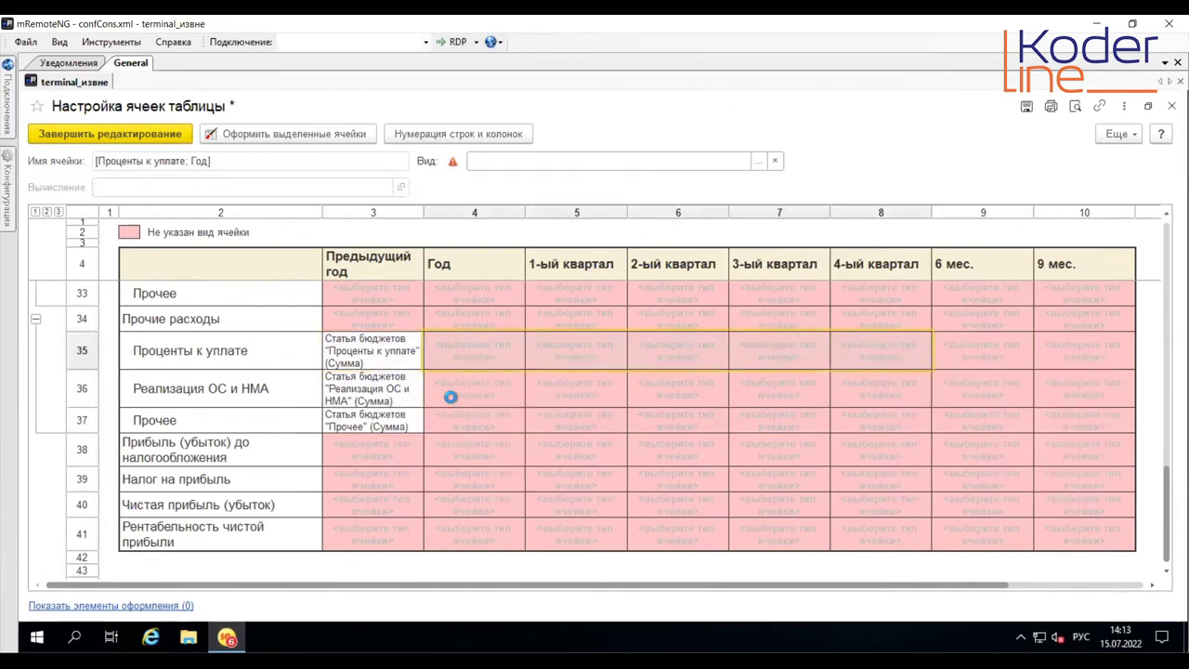
Step: Copy the Реализация ОС и НМА expense cell for Предыдущий год into its Год through 4-ый квартал cells
{"action": "left_click", "coordinate": [360, 385]}
{"action": "right_click", "coordinate": [400, 394]}
{"action": "left_click", "coordinate": [414, 425]}
{"action": "left_click_drag", "start_coordinate": [465, 388], "coordinate": [874, 392]}
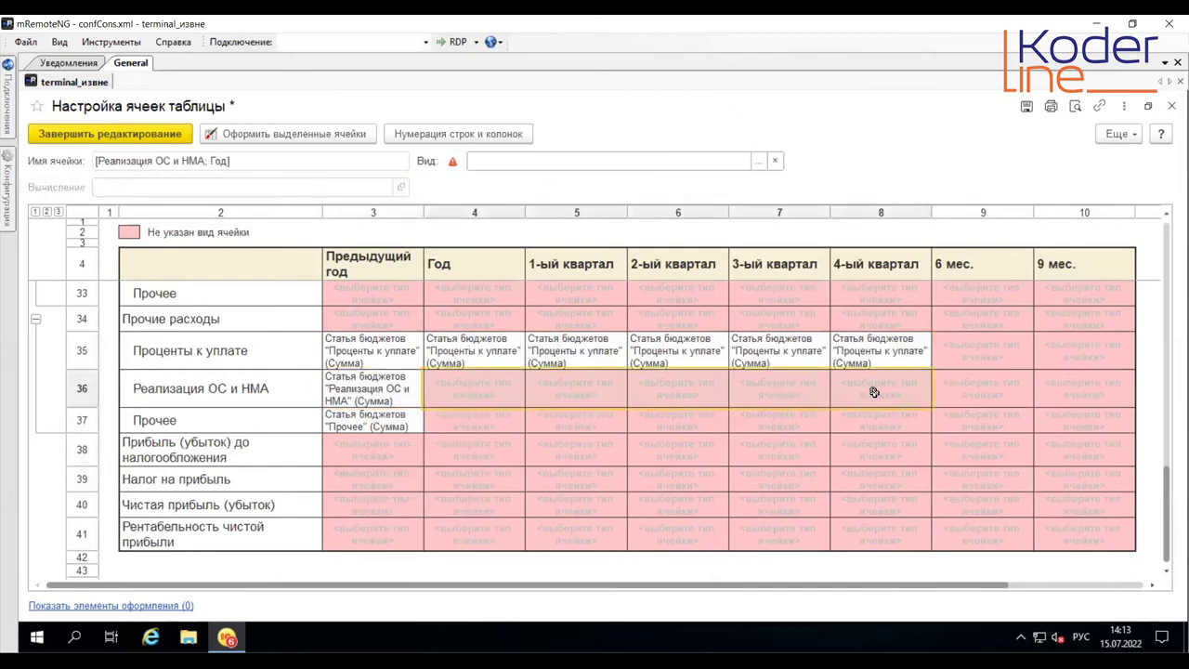
{"action": "right_click", "coordinate": [874, 392]}
{"action": "left_click", "coordinate": [1016, 477]}
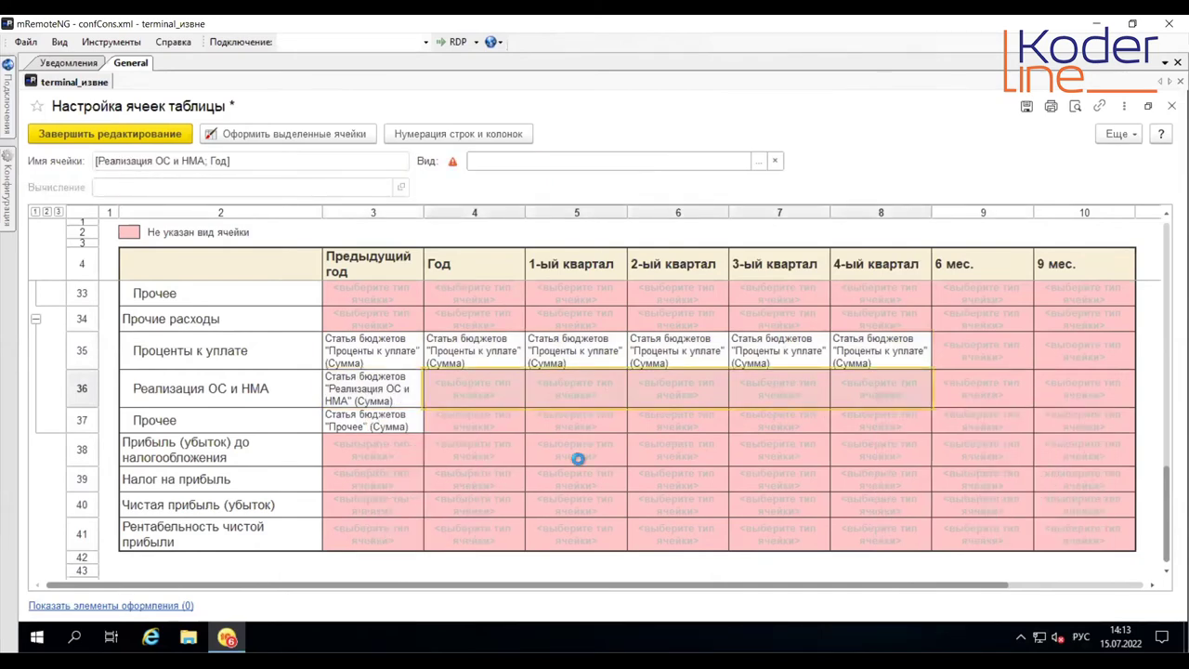
Step: Copy the Прочее expense cell for Предыдущий год into its Год through 4-ый квартал cells
{"action": "left_click", "coordinate": [363, 420]}
{"action": "right_click", "coordinate": [364, 423]}
{"action": "left_click", "coordinate": [405, 457]}
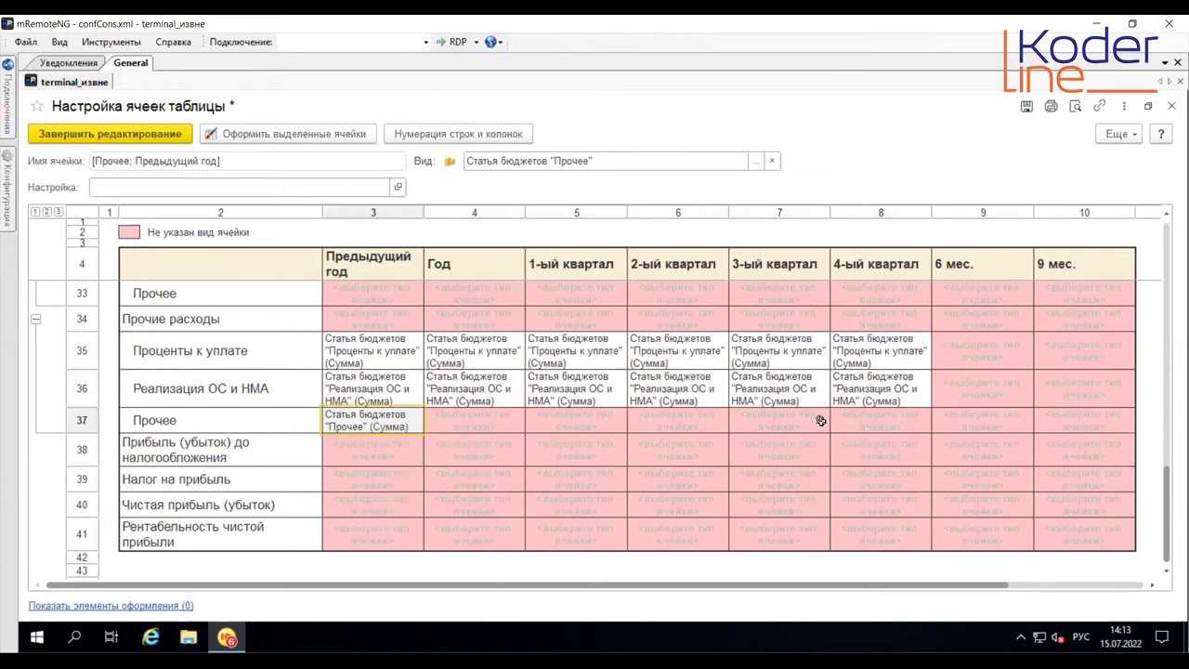
{"action": "left_click_drag", "start_coordinate": [820, 421], "coordinate": [883, 421]}
{"action": "right_click", "coordinate": [883, 422]}
{"action": "left_click", "coordinate": [990, 482]}
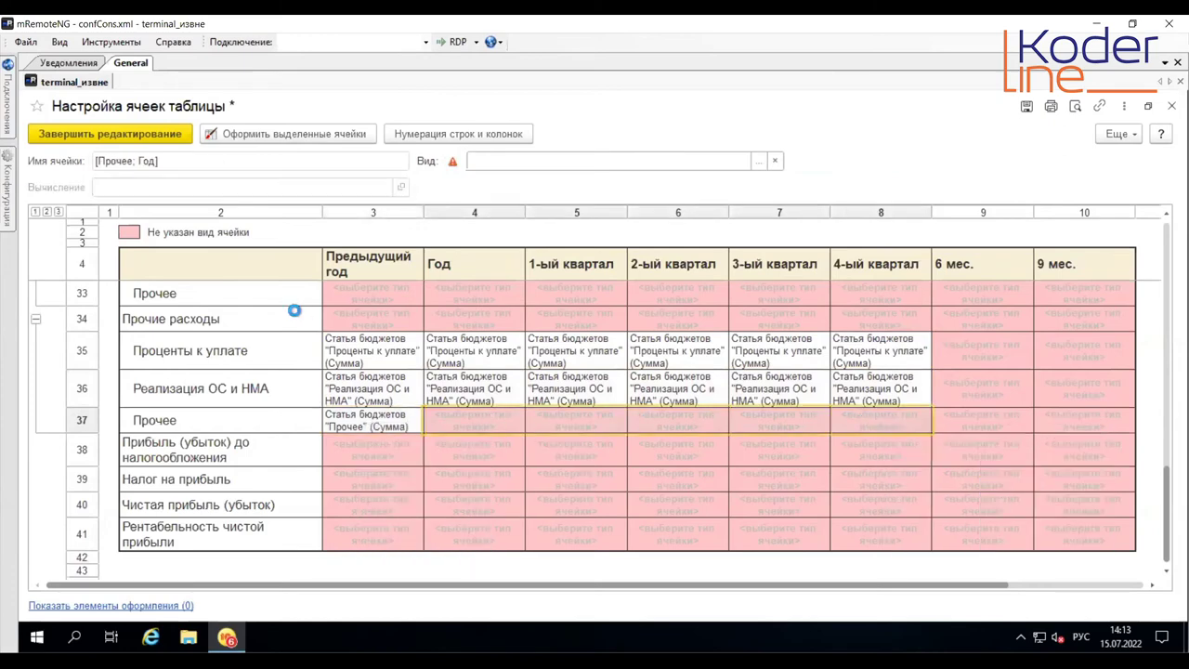
Step: Copy the derived indicator from the Прочие доходы cell for Предыдущий год into the Прочие расходы cell for Предыдущий год
{"action": "left_click", "coordinate": [360, 318]}
{"action": "scroll", "coordinate": [360, 318], "scroll_direction": "up", "scroll_amount": 2}
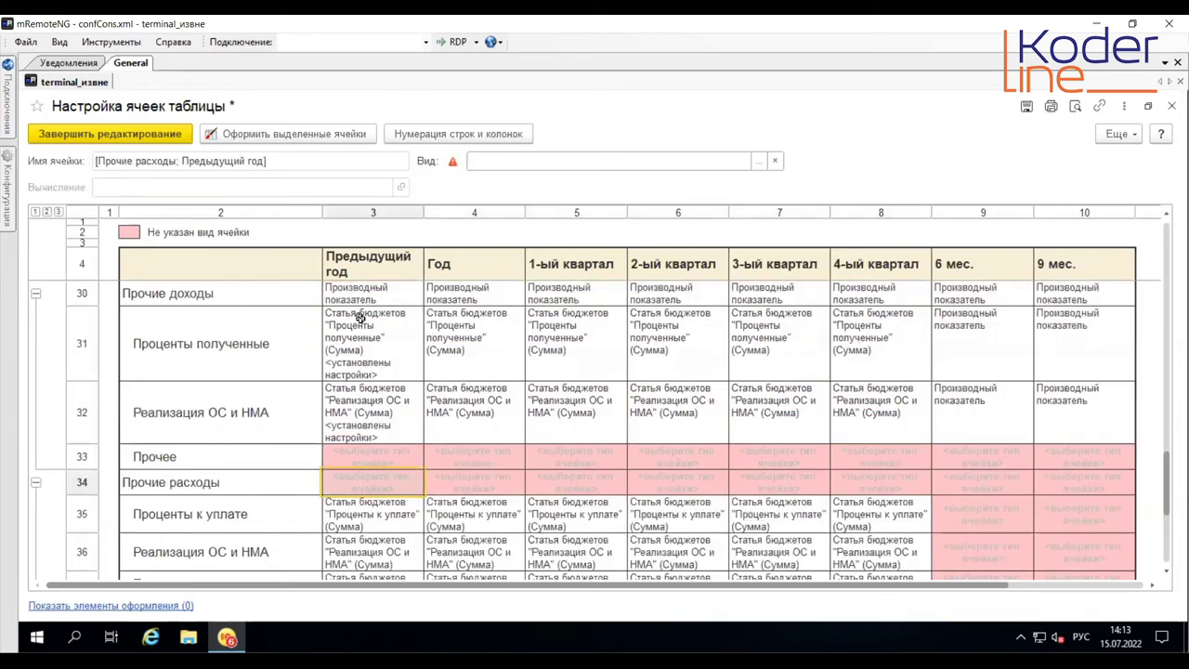
{"action": "left_click", "coordinate": [376, 294]}
{"action": "right_click", "coordinate": [375, 292]}
{"action": "left_click", "coordinate": [413, 329]}
{"action": "right_click", "coordinate": [379, 476]}
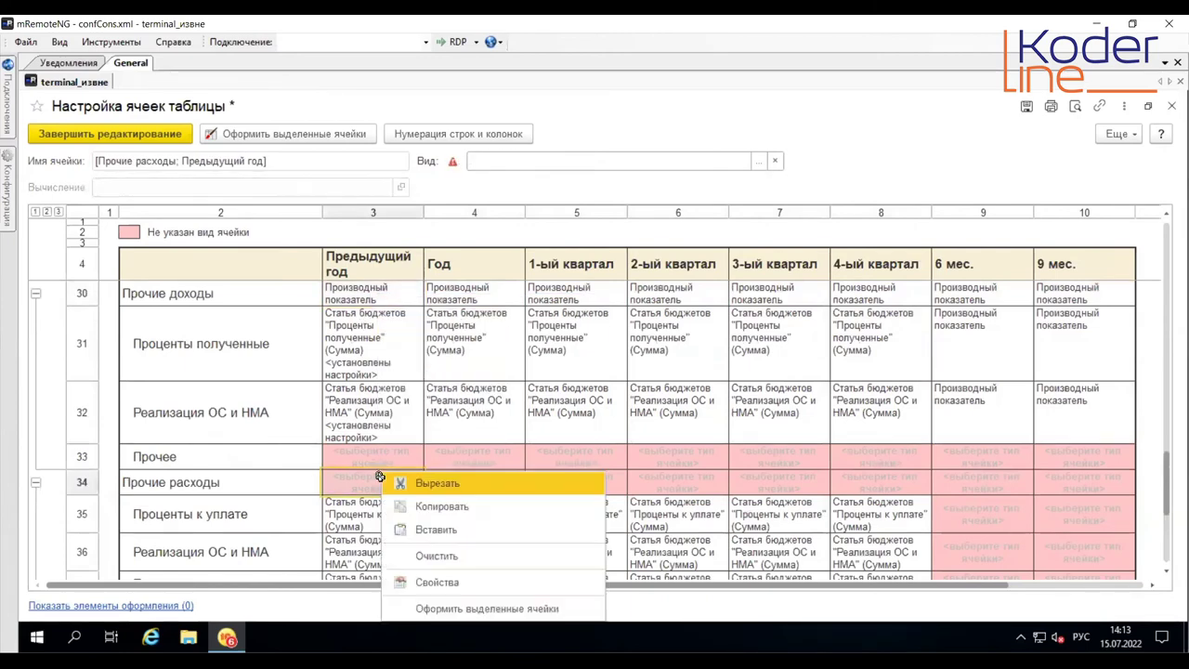
{"action": "left_click", "coordinate": [418, 528]}
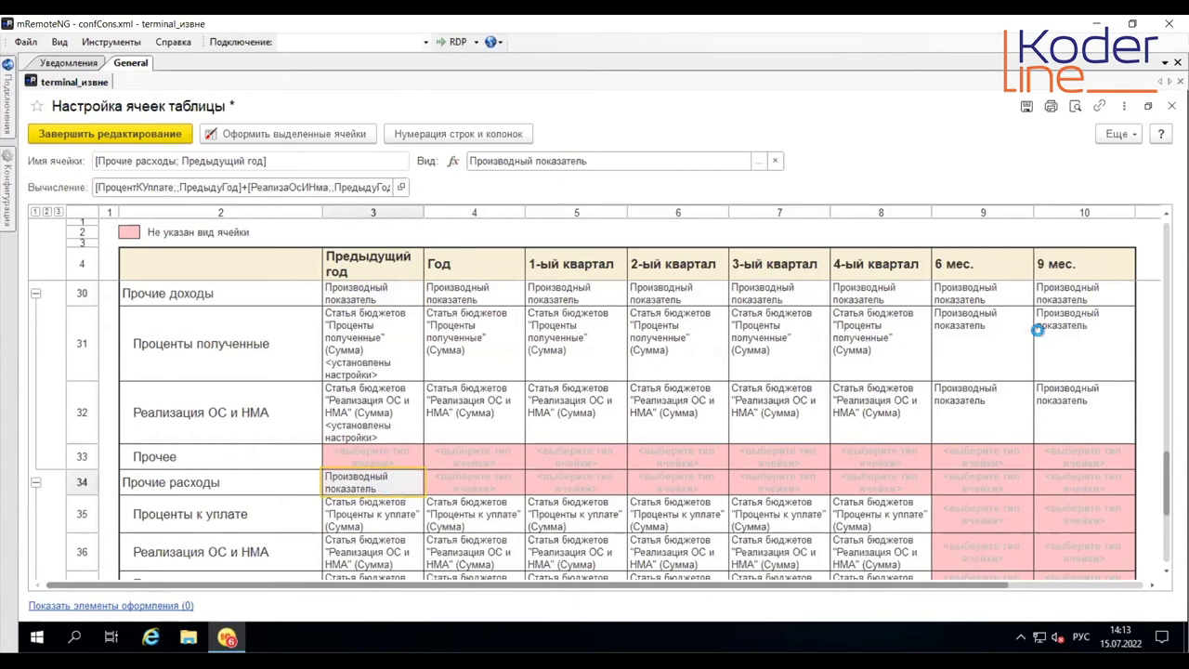
Step: Extend the Прочие расходы formula for Предыдущий год by adding the table cell operand +[Прочее;;ПредыдуГод] and finish editing
{"action": "key", "text": "Return"}
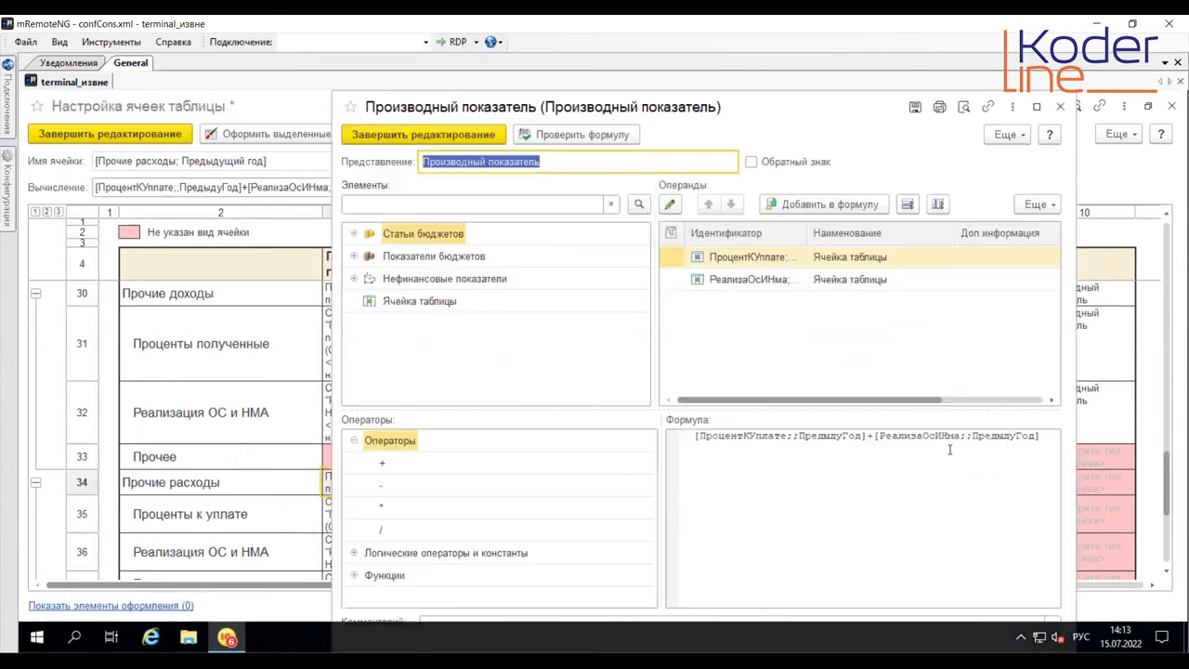
{"action": "left_click", "coordinate": [745, 440]}
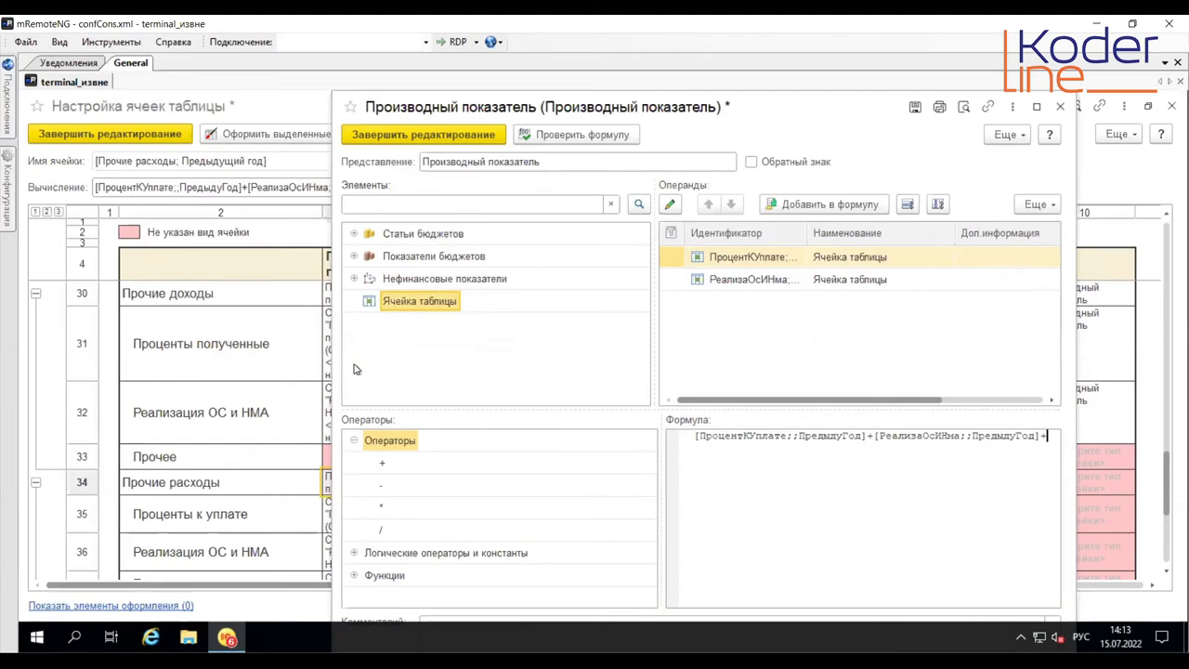
{"action": "scroll", "coordinate": [516, 471], "scroll_direction": "down", "scroll_amount": 10}
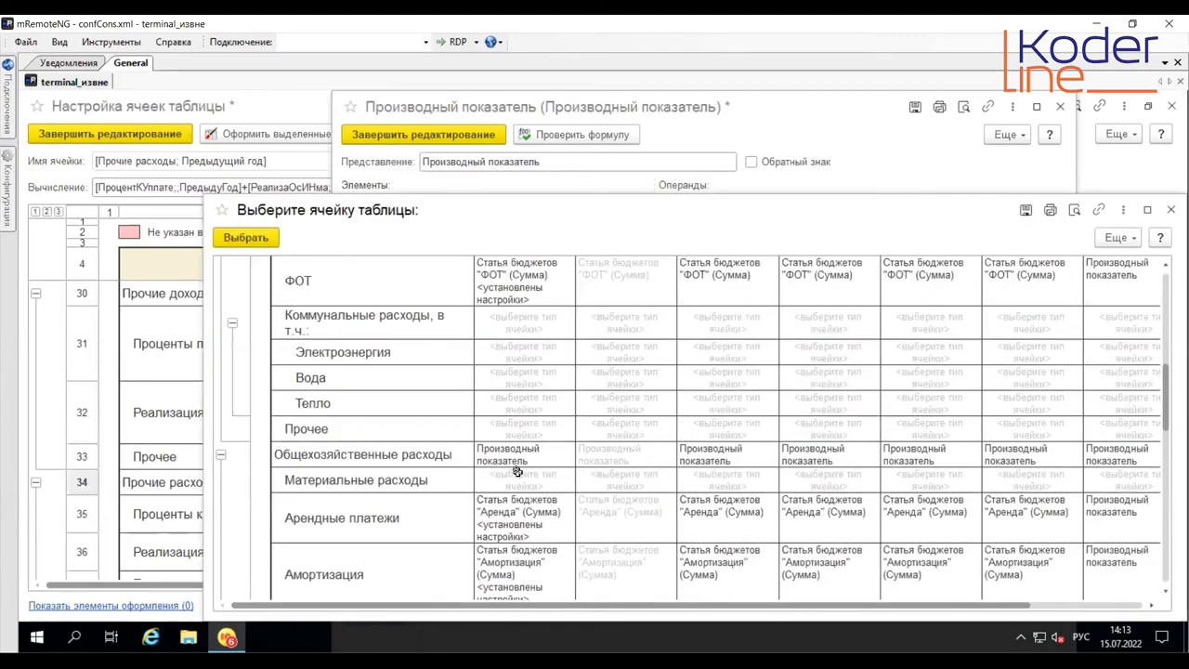
{"action": "double_click", "coordinate": [528, 530]}
{"action": "left_click", "coordinate": [462, 135]}
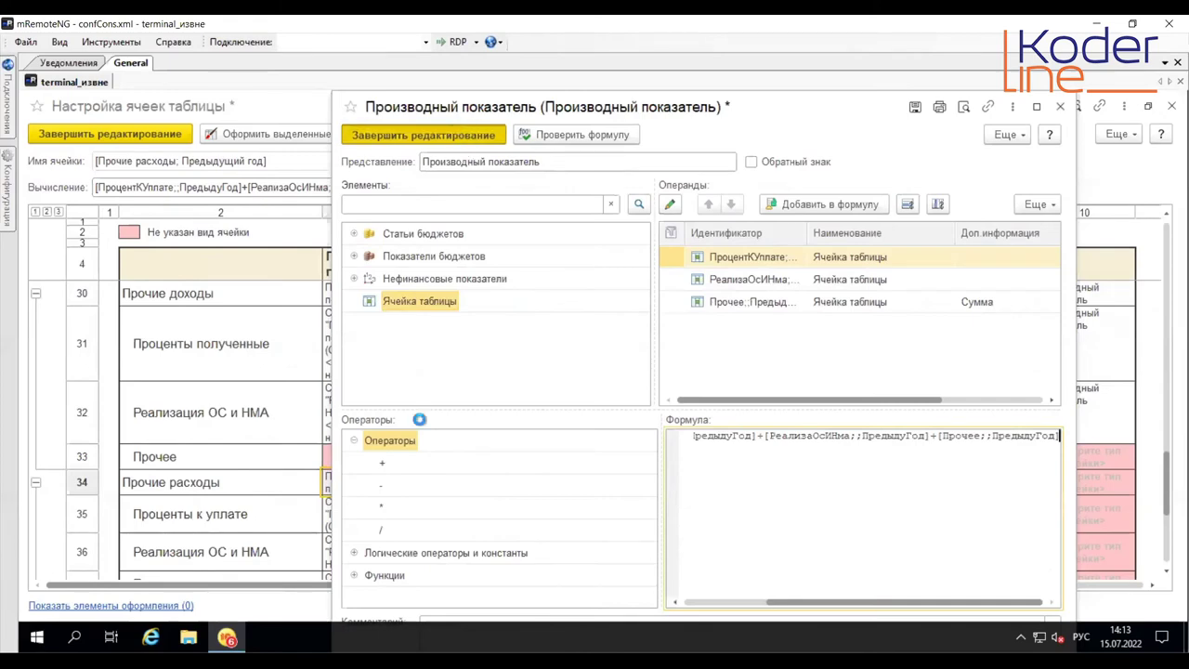
Step: Copy the Прочие расходы cell for Предыдущий год into its Год through 4-ый квартал cells
{"action": "right_click", "coordinate": [382, 482]}
{"action": "left_click", "coordinate": [464, 483]}
{"action": "left_click_drag", "start_coordinate": [465, 483], "coordinate": [880, 486]}
{"action": "right_click", "coordinate": [879, 483]}
{"action": "left_click", "coordinate": [938, 526]}
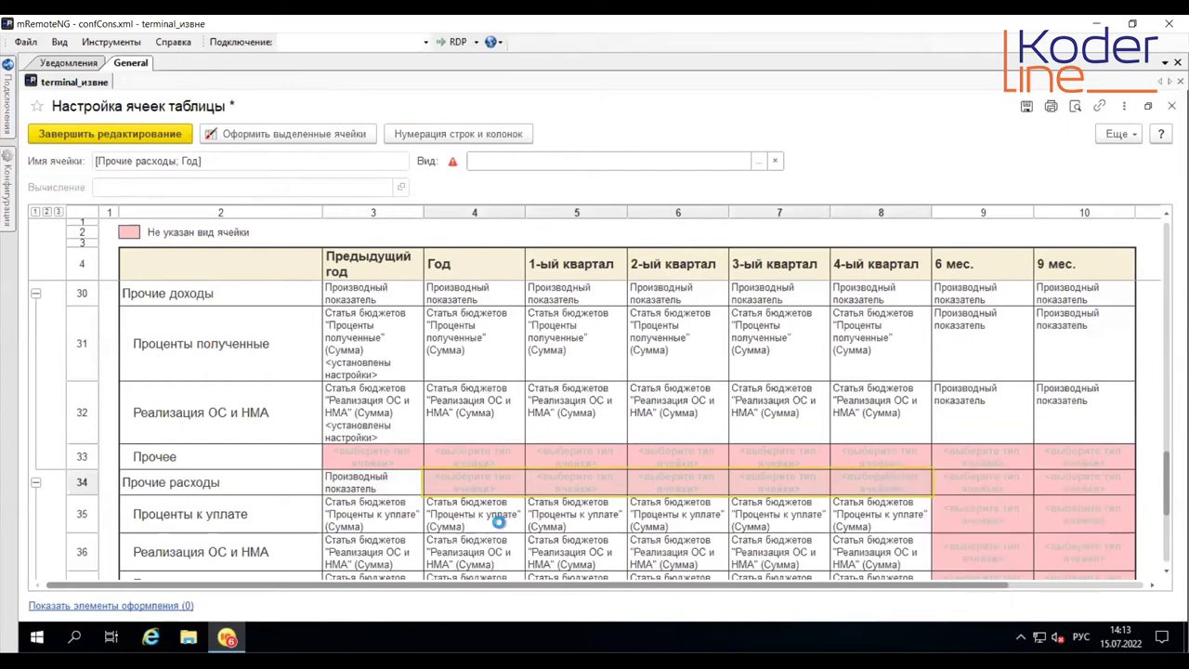
Step: Set the data offset of the Проценты к уплате cell for Предыдущий год to 1 year in the past
{"action": "scroll", "coordinate": [366, 363], "scroll_direction": "down", "scroll_amount": 3}
{"action": "scroll", "coordinate": [383, 397], "scroll_direction": "up", "scroll_amount": 5}
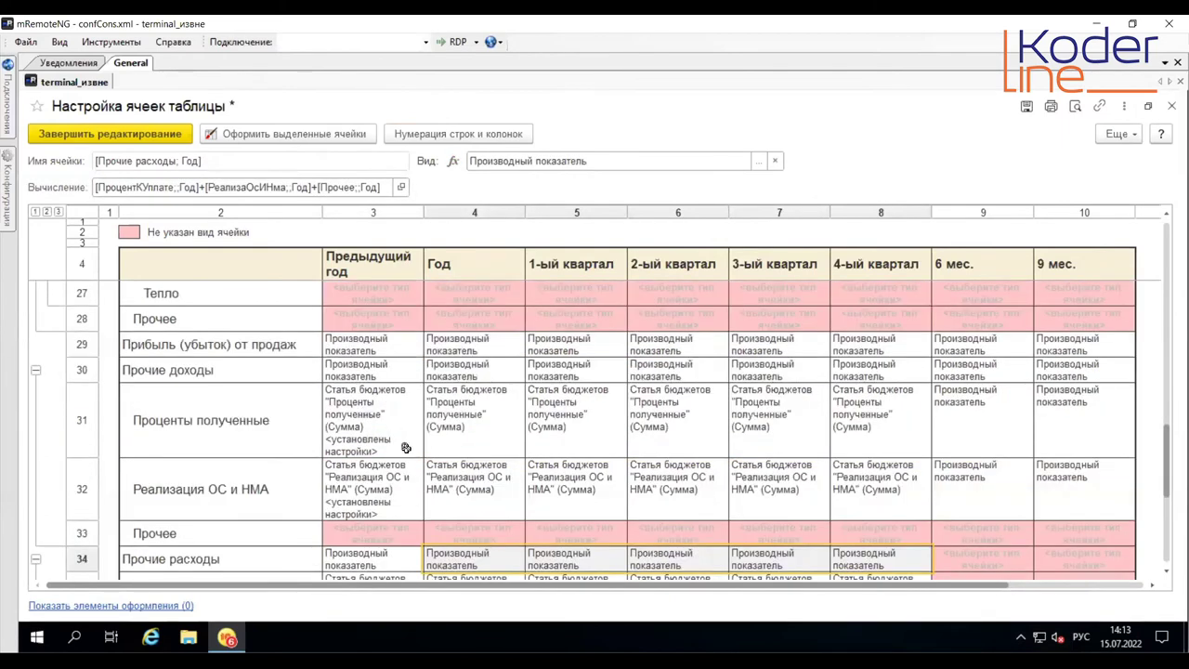
{"action": "scroll", "coordinate": [405, 447], "scroll_direction": "down", "scroll_amount": 3}
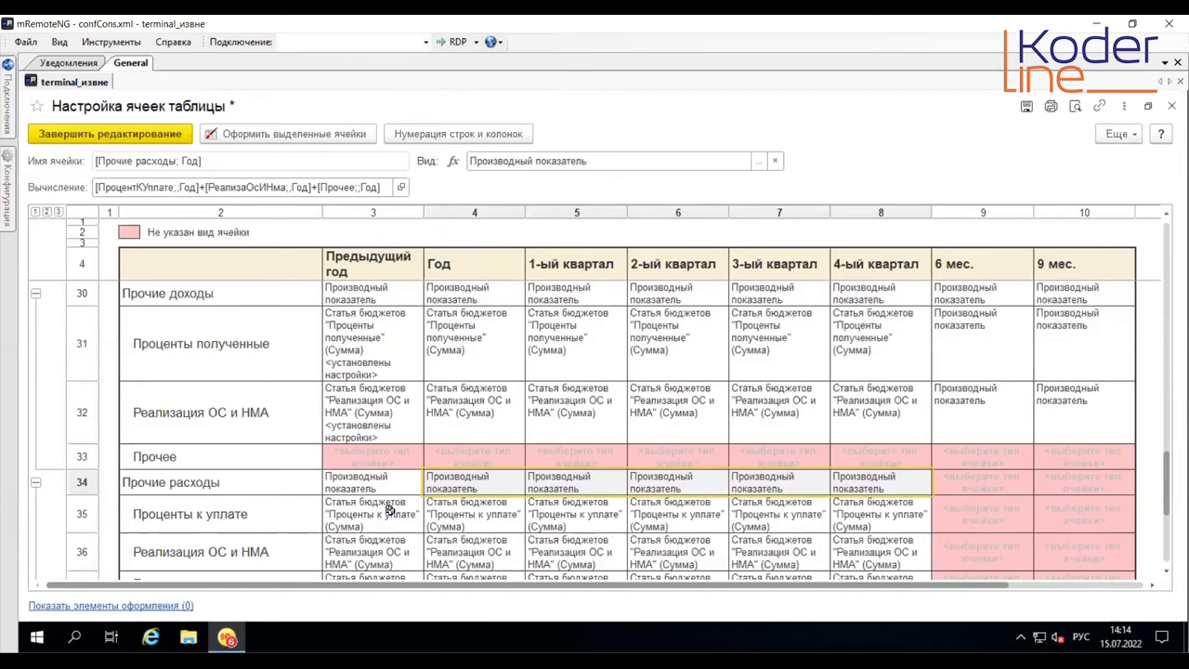
{"action": "double_click", "coordinate": [390, 511]}
{"action": "left_click", "coordinate": [687, 211]}
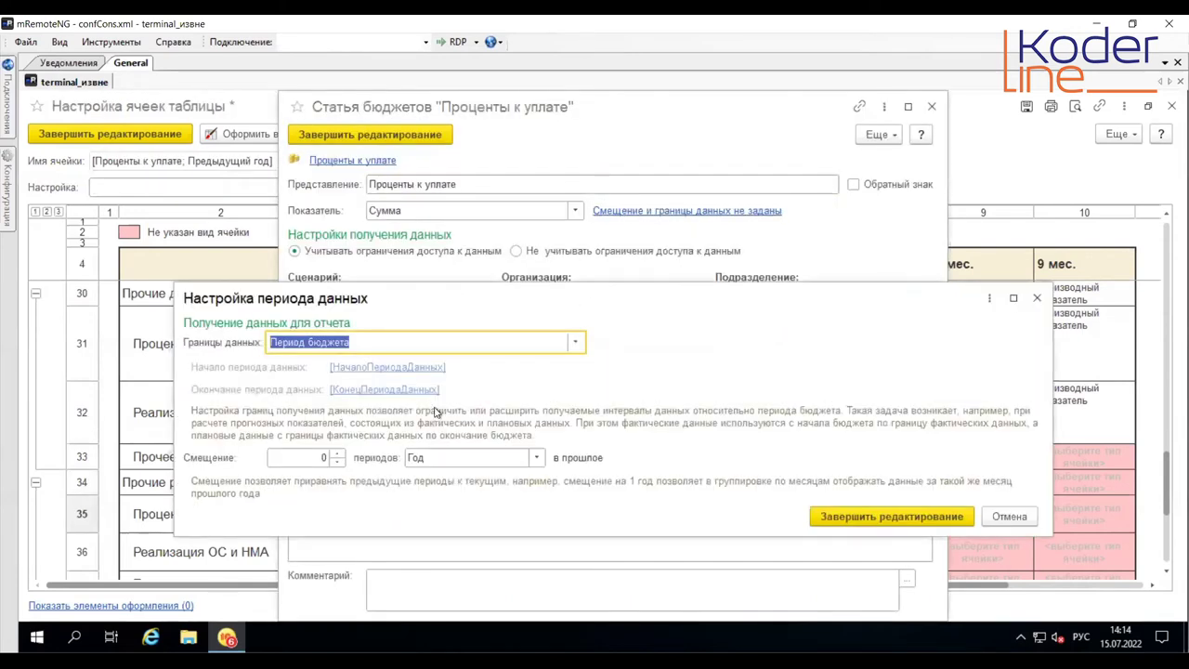
{"action": "left_click", "coordinate": [338, 454]}
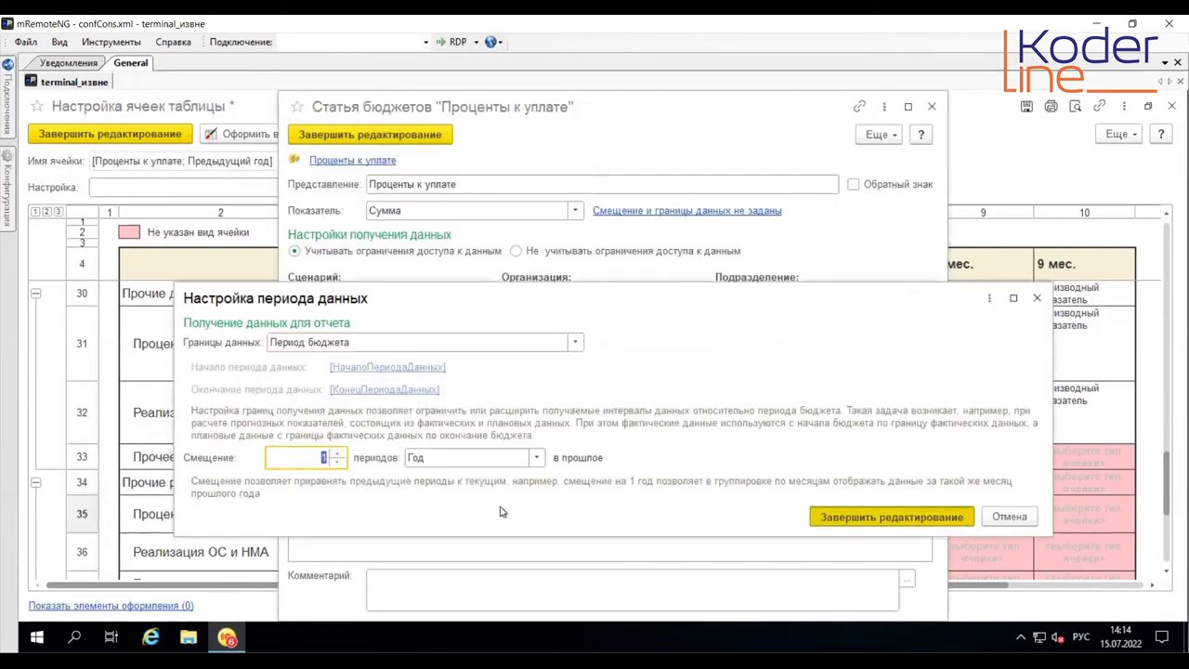
{"action": "key", "text": "ctrl+Return"}
{"action": "left_click", "coordinate": [369, 145]}
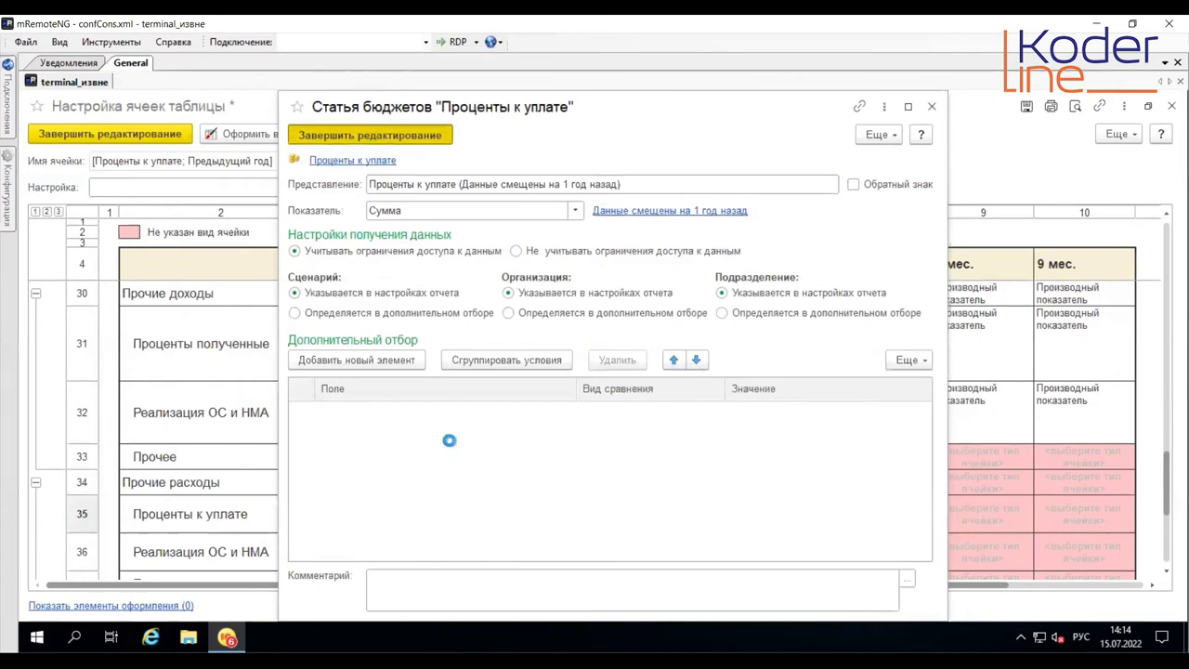
Step: Set the data offset of the Реализация ОС и НМА expense cell for Предыдущий год to 1 year in the past
{"action": "scroll", "coordinate": [390, 421], "scroll_direction": "down", "scroll_amount": 3}
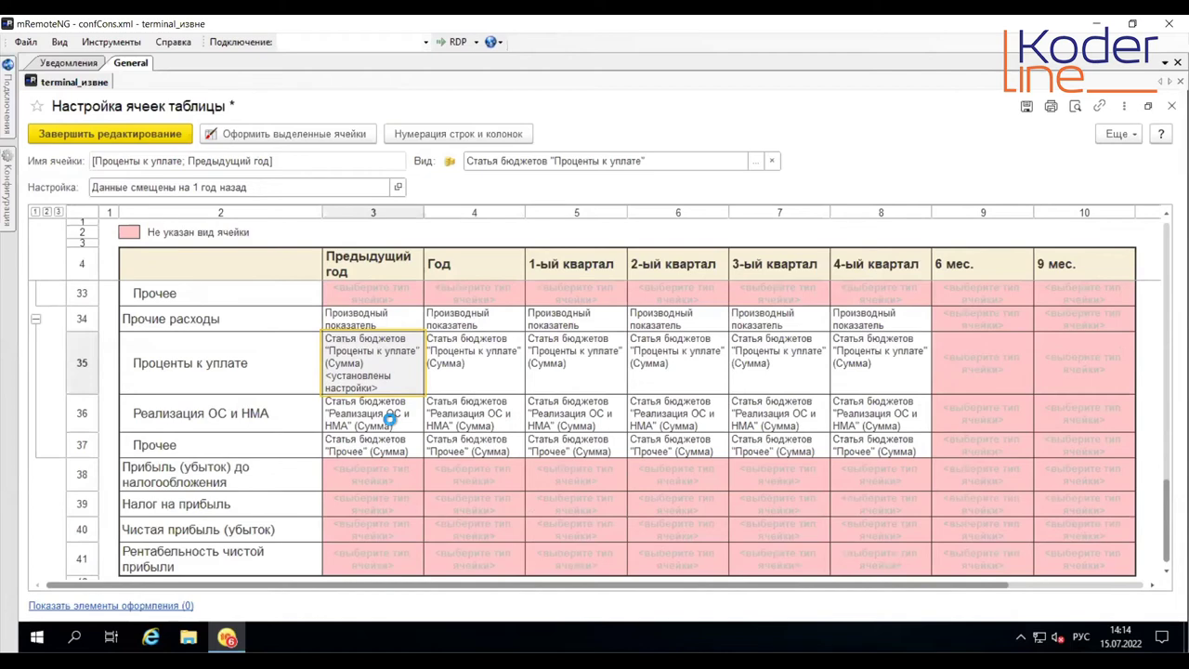
{"action": "double_click", "coordinate": [390, 421]}
{"action": "left_click", "coordinate": [676, 212]}
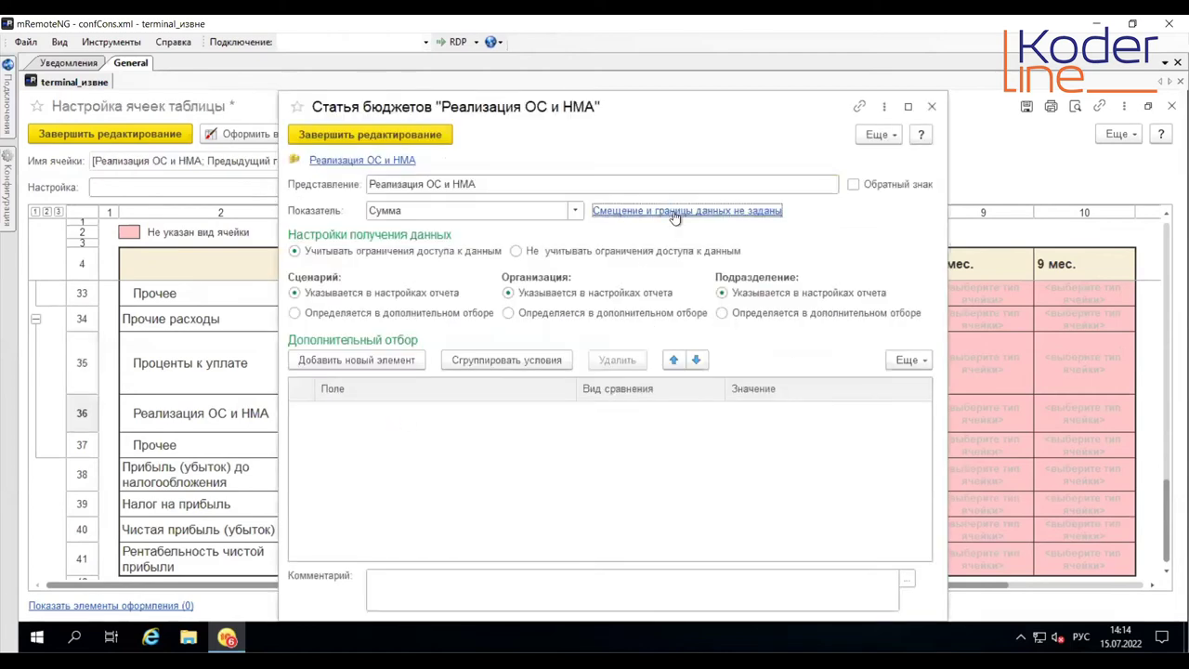
{"action": "left_click", "coordinate": [339, 455]}
{"action": "left_click", "coordinate": [878, 518]}
{"action": "left_click", "coordinate": [413, 136]}
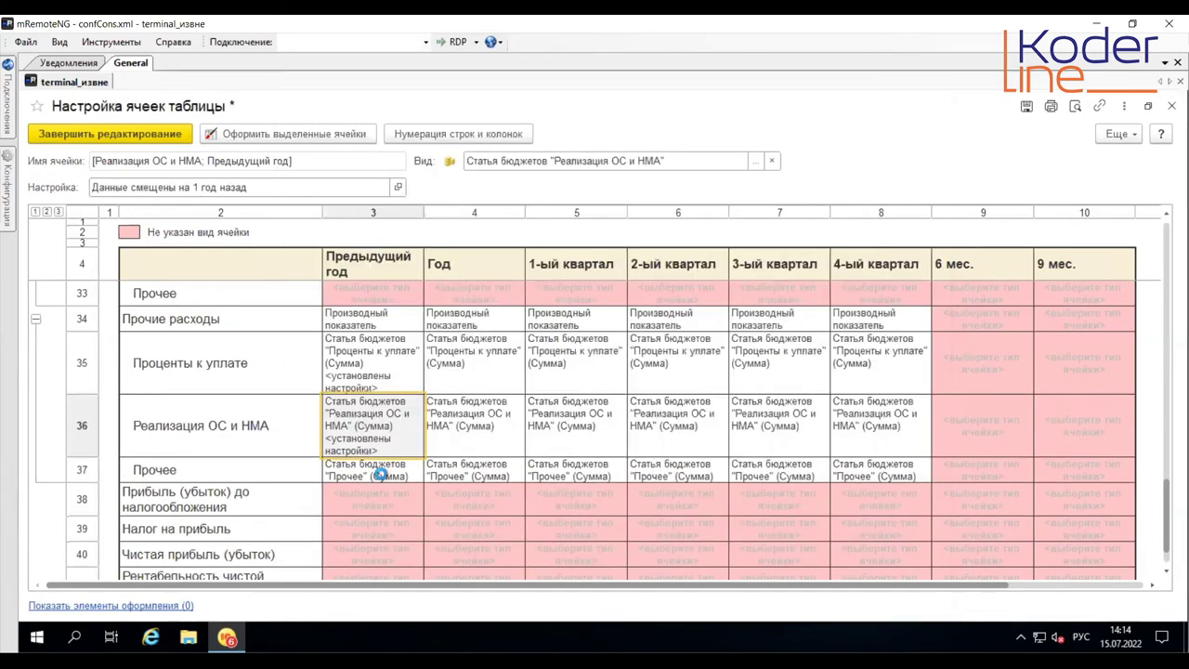
Step: Set the data offset of the Прочее expense cell for Предыдущий год to 1 year in the past
{"action": "double_click", "coordinate": [380, 474]}
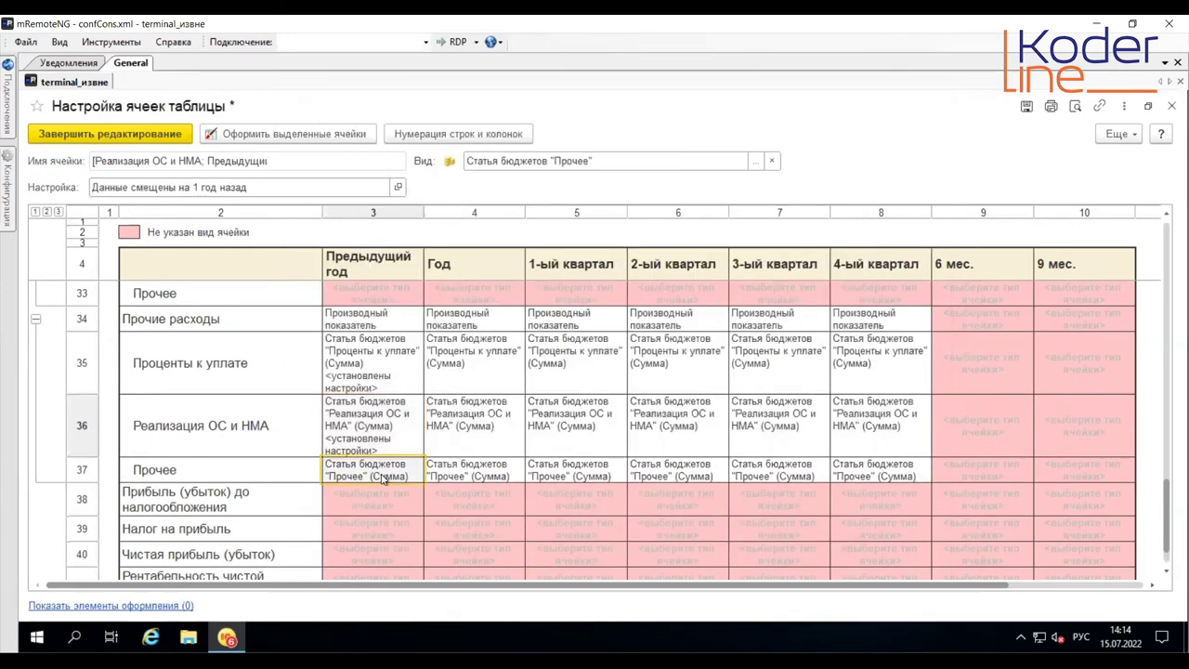
{"action": "left_click", "coordinate": [697, 211]}
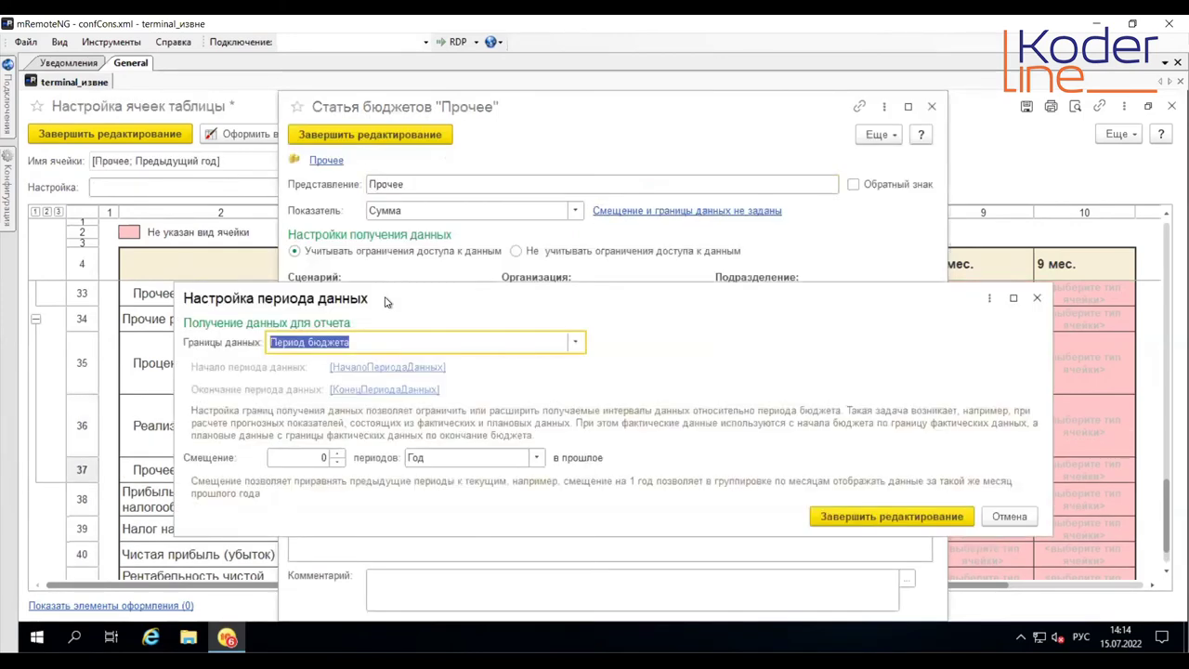
{"action": "left_click", "coordinate": [337, 453]}
{"action": "left_click", "coordinate": [841, 516]}
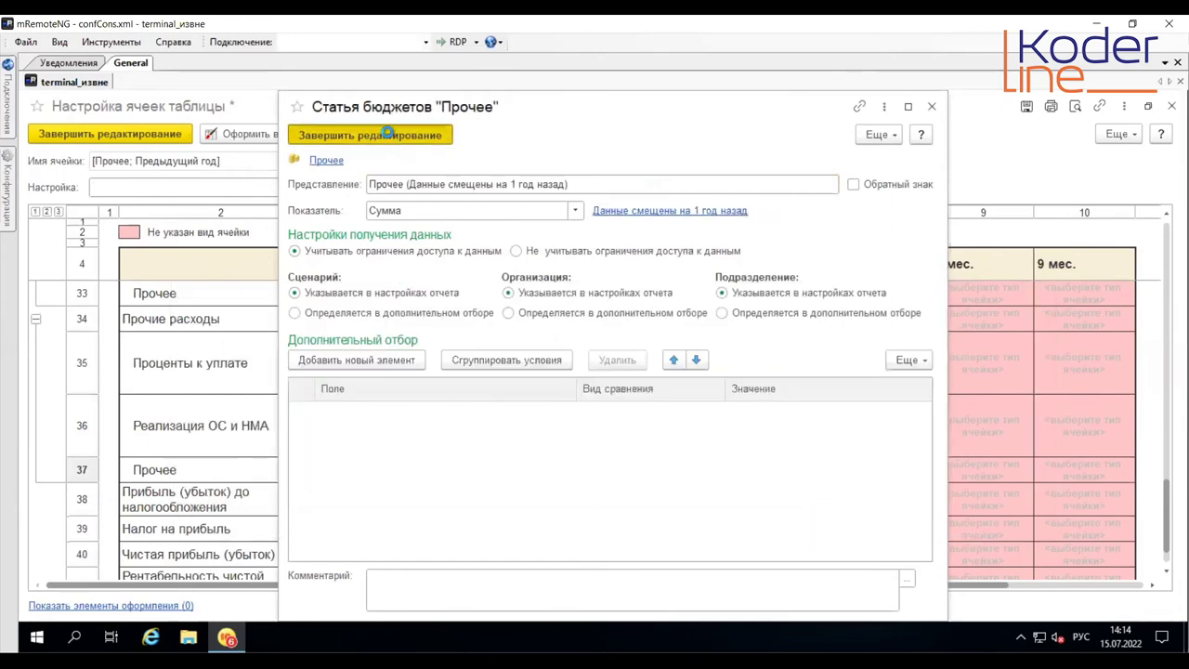
{"action": "key", "text": "ctrl+Return"}
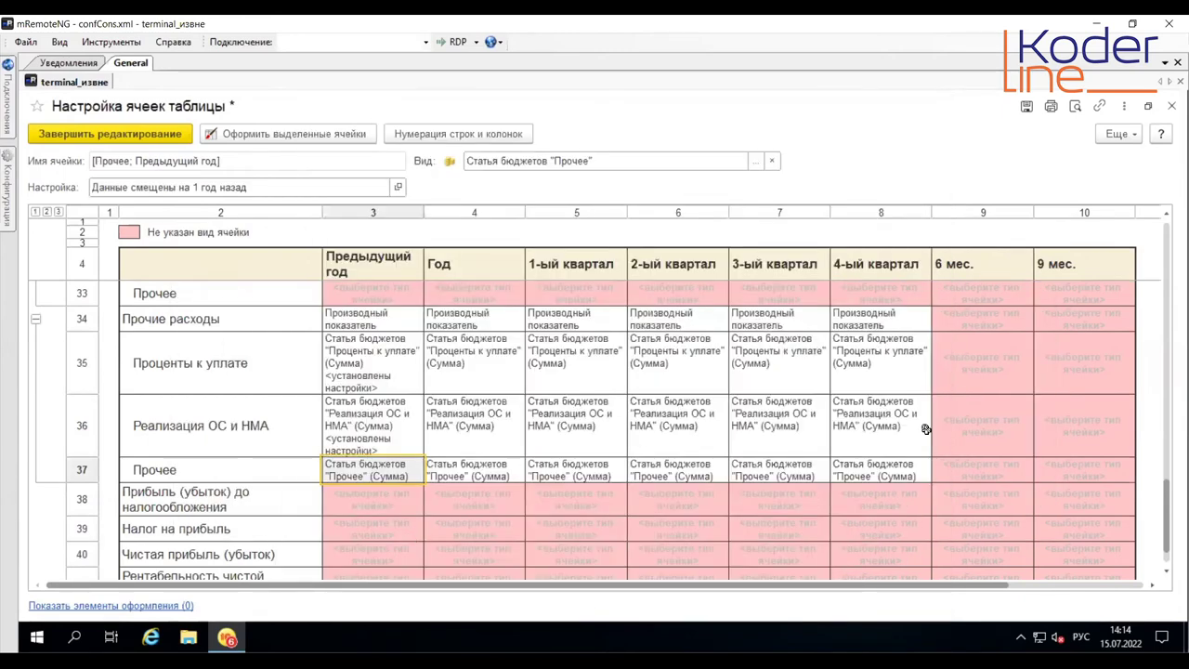
Step: Copy the 6 мес. cell of the Реализация ОС и НМА income row into the 6 мес. cells from Прочие расходы through its Прочее row
{"action": "scroll", "coordinate": [1021, 397], "scroll_direction": "up", "scroll_amount": 3}
{"action": "left_click", "coordinate": [987, 416]}
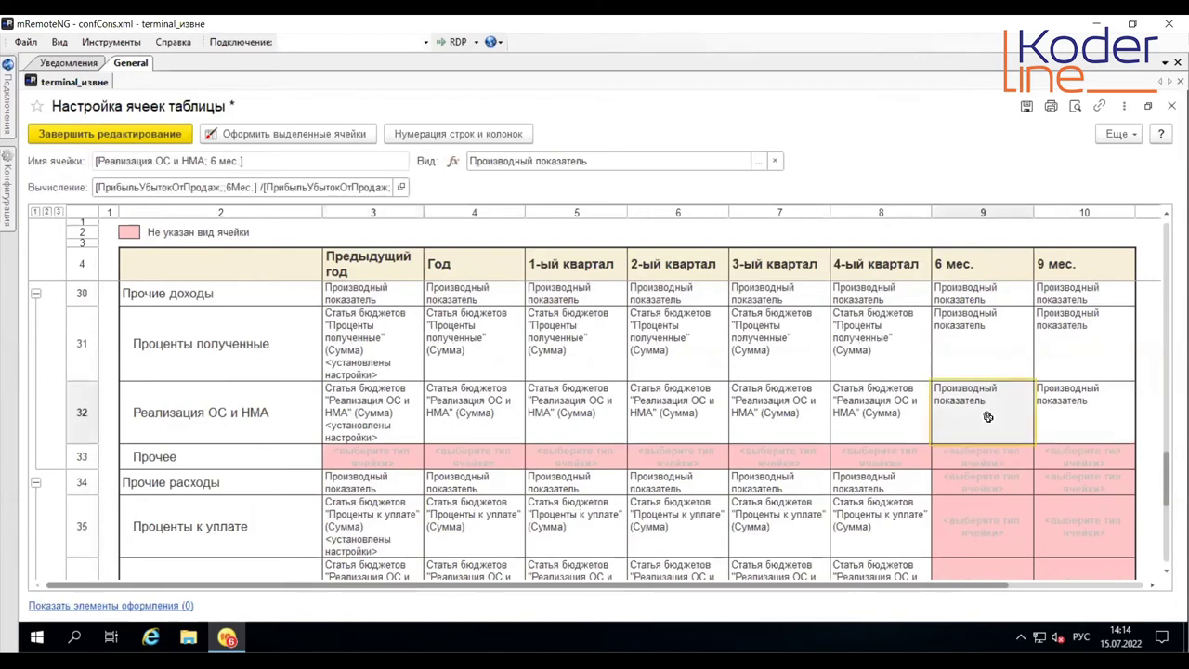
{"action": "right_click", "coordinate": [990, 418]}
{"action": "left_click", "coordinate": [889, 455]}
{"action": "scroll", "coordinate": [1003, 372], "scroll_direction": "down", "scroll_amount": 3}
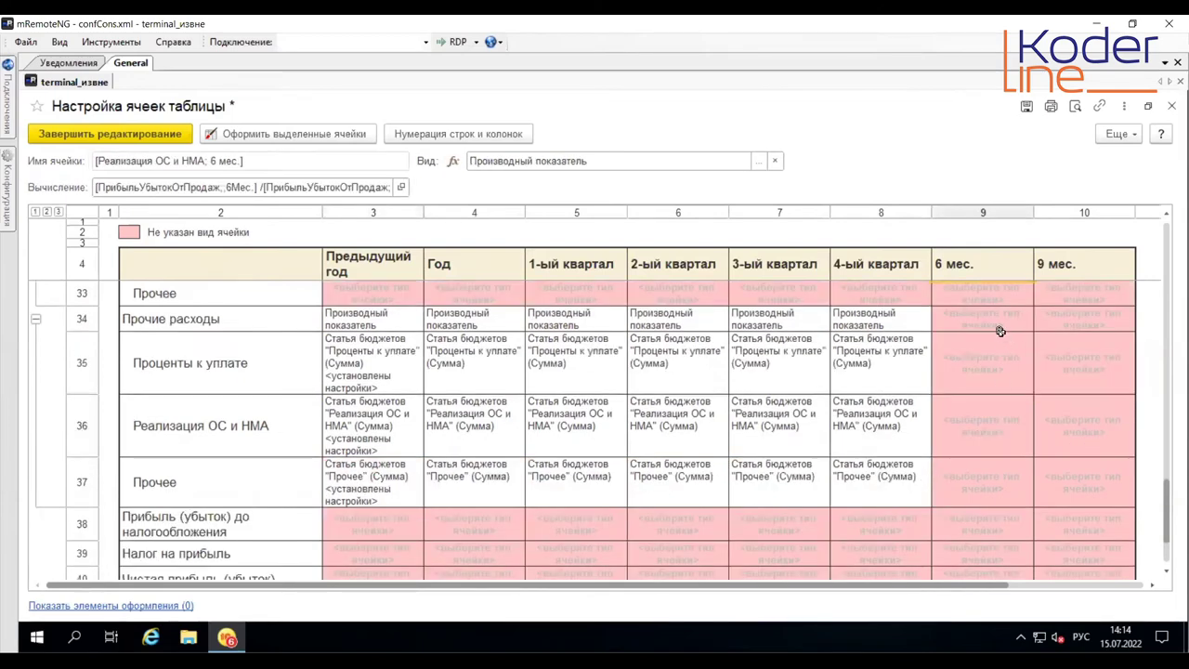
{"action": "left_click_drag", "start_coordinate": [983, 319], "coordinate": [985, 486]}
{"action": "right_click", "coordinate": [985, 483]}
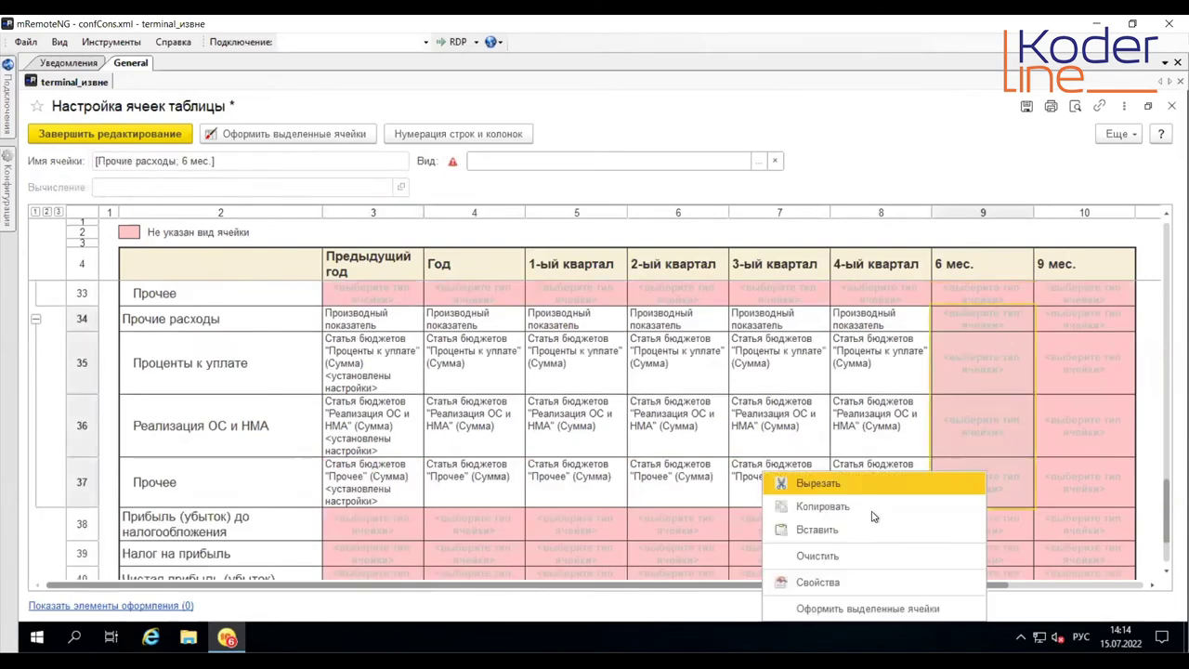
{"action": "left_click", "coordinate": [818, 528]}
Step: Paste the copied derived indicator into the 6 мес. cells of Прибыль (убыток) до налогообложения and Чистая прибыль (убыток)
{"action": "scroll", "coordinate": [1004, 441], "scroll_direction": "down", "scroll_amount": 3}
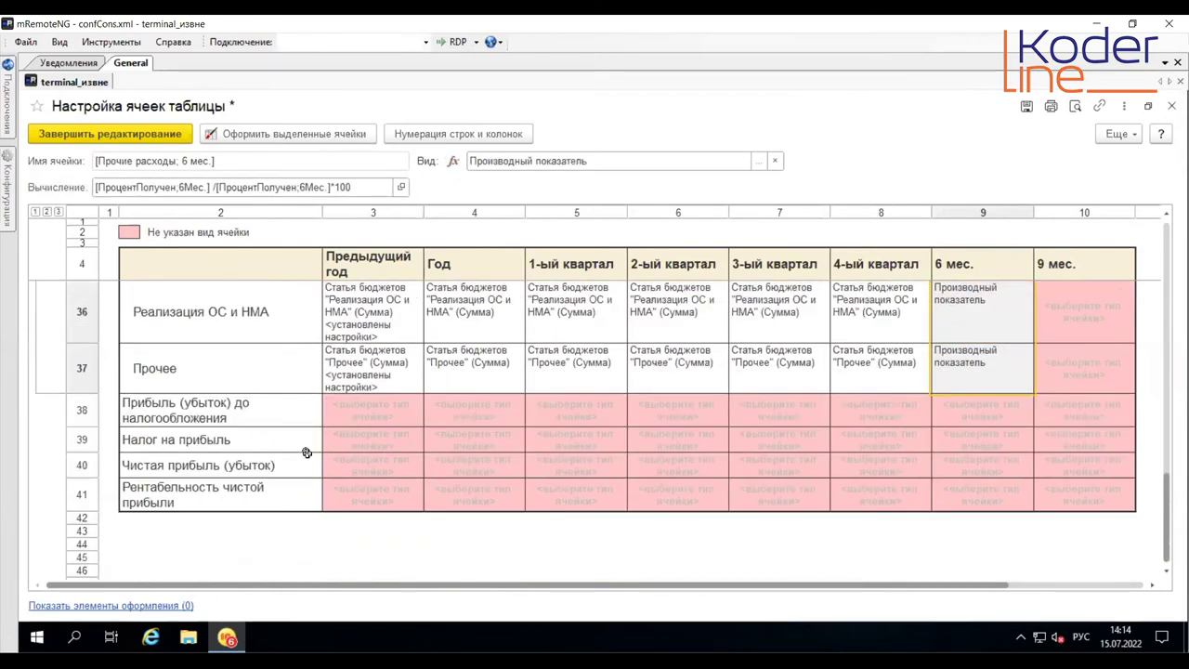
{"action": "left_click", "coordinate": [980, 409]}
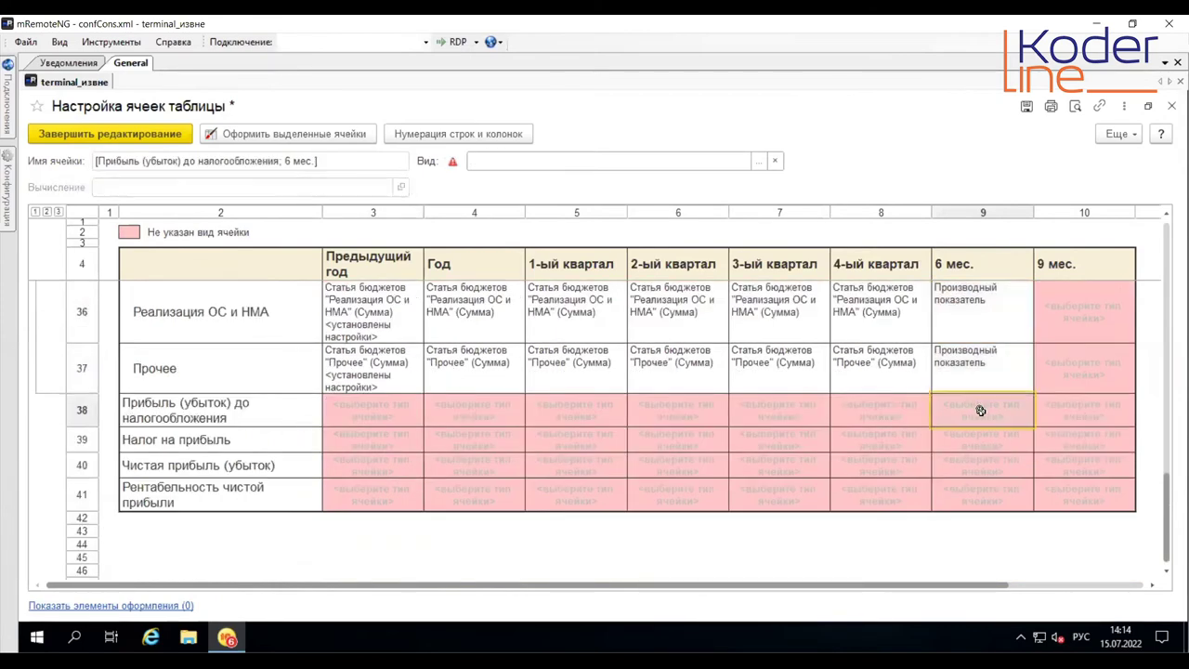
{"action": "right_click", "coordinate": [980, 410]}
{"action": "left_click", "coordinate": [850, 479]}
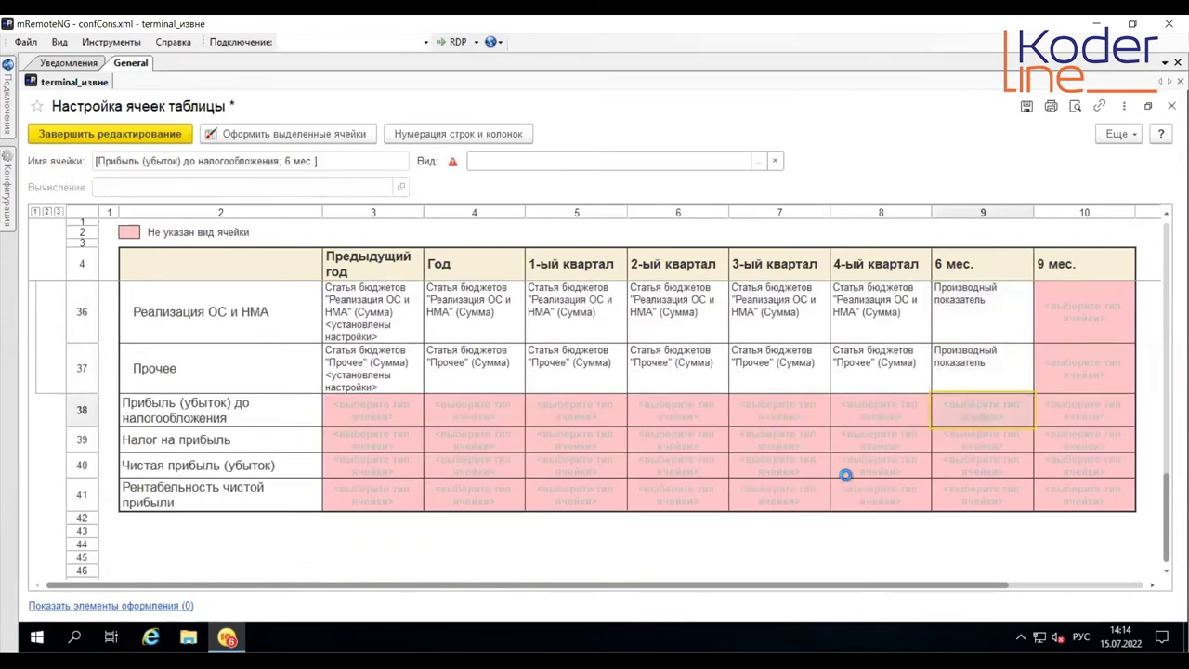
{"action": "left_click", "coordinate": [997, 438]}
{"action": "left_click", "coordinate": [984, 468]}
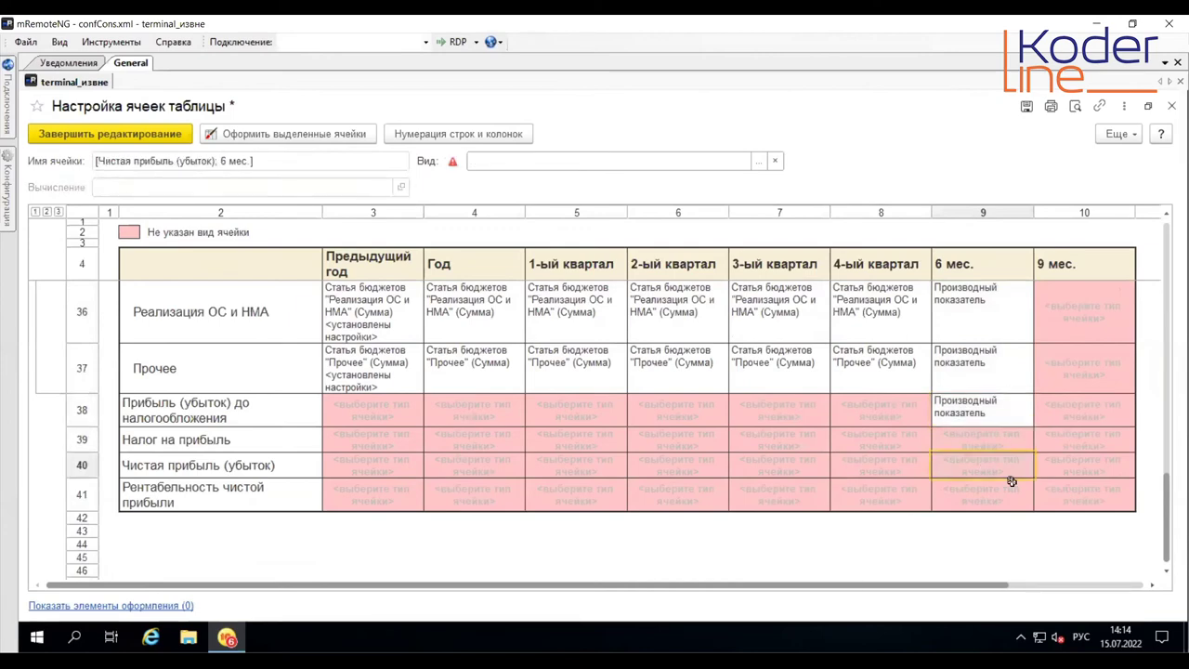
{"action": "right_click", "coordinate": [998, 474]}
{"action": "left_click", "coordinate": [860, 529]}
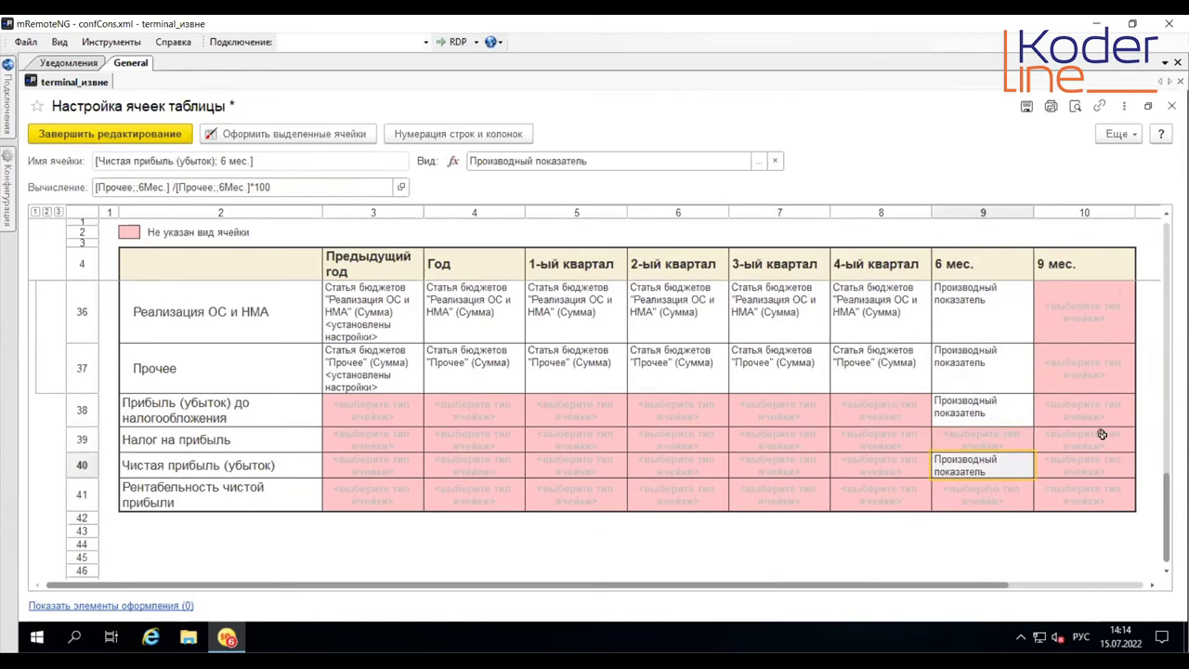
Step: Copy the income Реализация ОС и НМА cell for 9 мес. into the 9 мес. cells from Прочие расходы through Прибыль (убыток) до налогообложения
{"action": "scroll", "coordinate": [1071, 490], "scroll_direction": "up", "scroll_amount": 3}
{"action": "left_click", "coordinate": [1075, 495]}
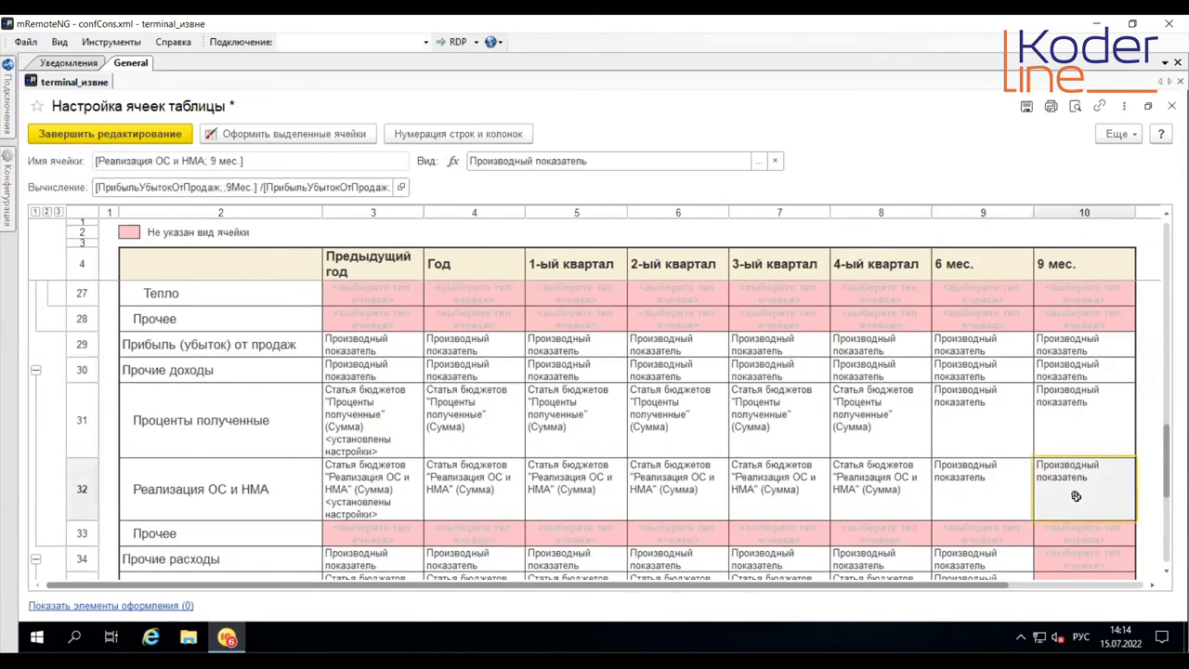
{"action": "right_click", "coordinate": [1075, 495]}
{"action": "left_click", "coordinate": [956, 509]}
{"action": "scroll", "coordinate": [1126, 511], "scroll_direction": "down", "scroll_amount": 2}
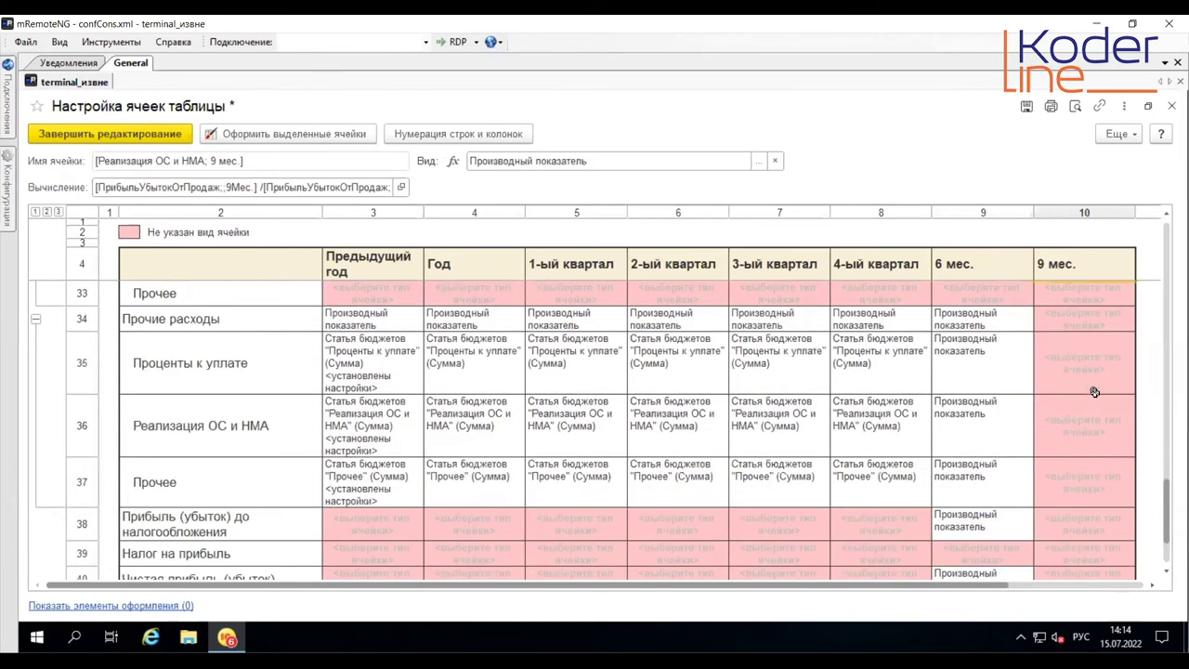
{"action": "left_click_drag", "start_coordinate": [1075, 322], "coordinate": [1100, 527]}
{"action": "right_click", "coordinate": [1102, 525]}
{"action": "left_click", "coordinate": [981, 530]}
Step: Paste the copied derived indicator into the Чистая прибыль (убыток) cell for 9 мес
{"action": "scroll", "coordinate": [1048, 522], "scroll_direction": "down", "scroll_amount": 2}
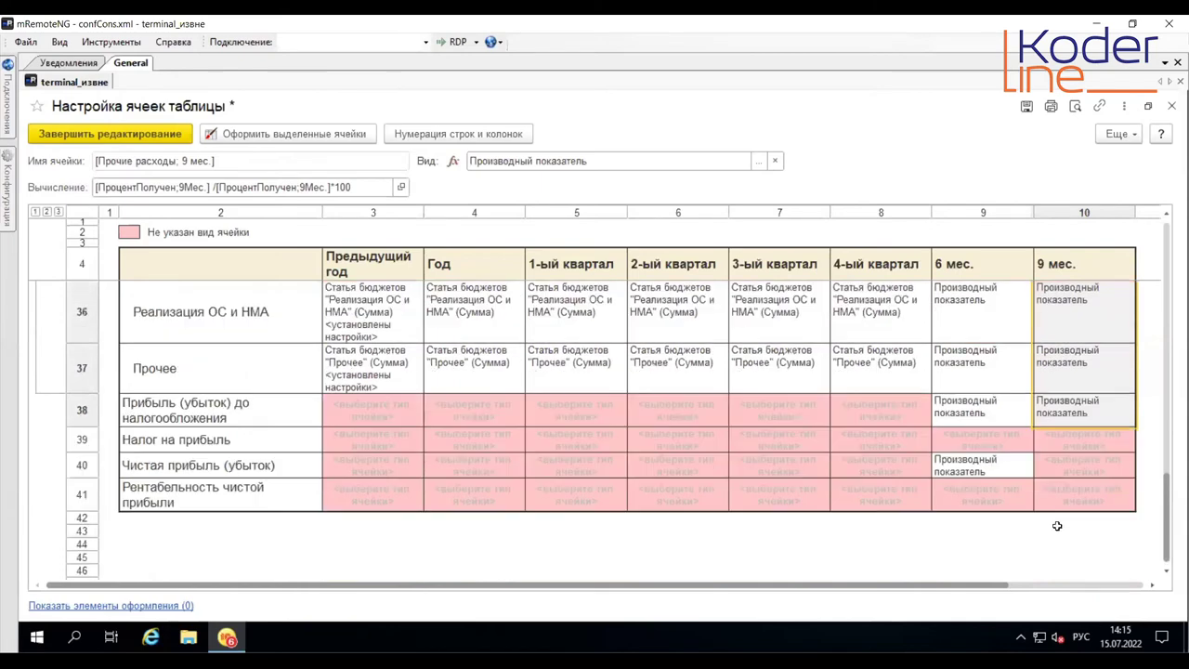
{"action": "right_click", "coordinate": [1075, 470]}
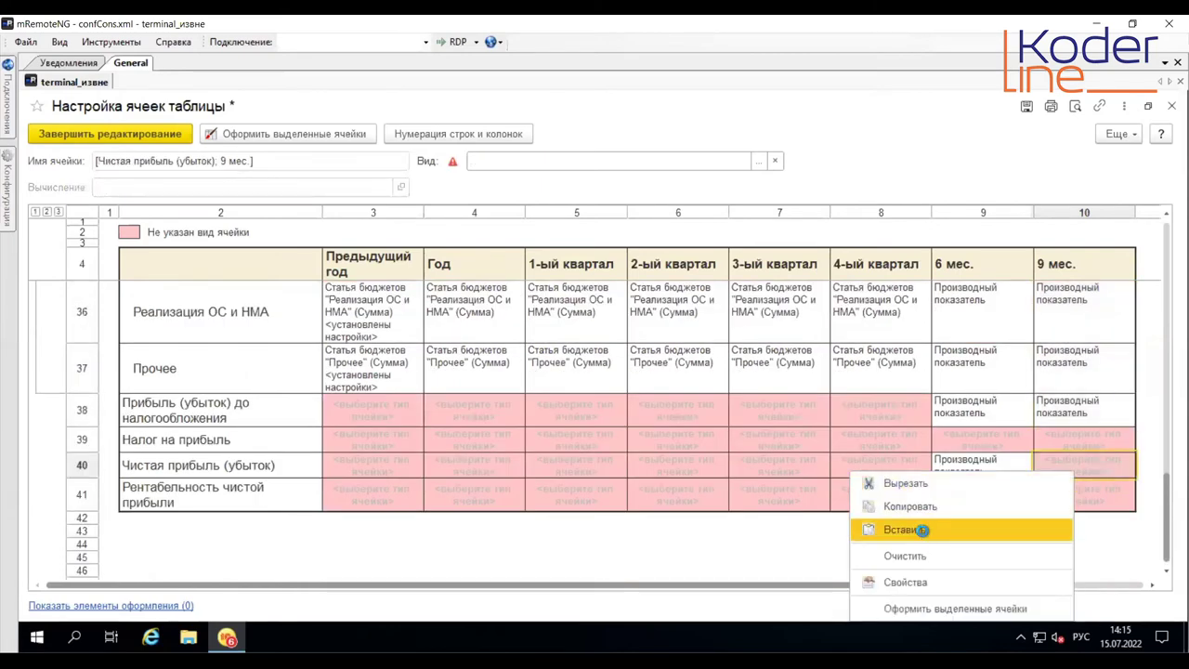
{"action": "left_click", "coordinate": [1004, 528]}
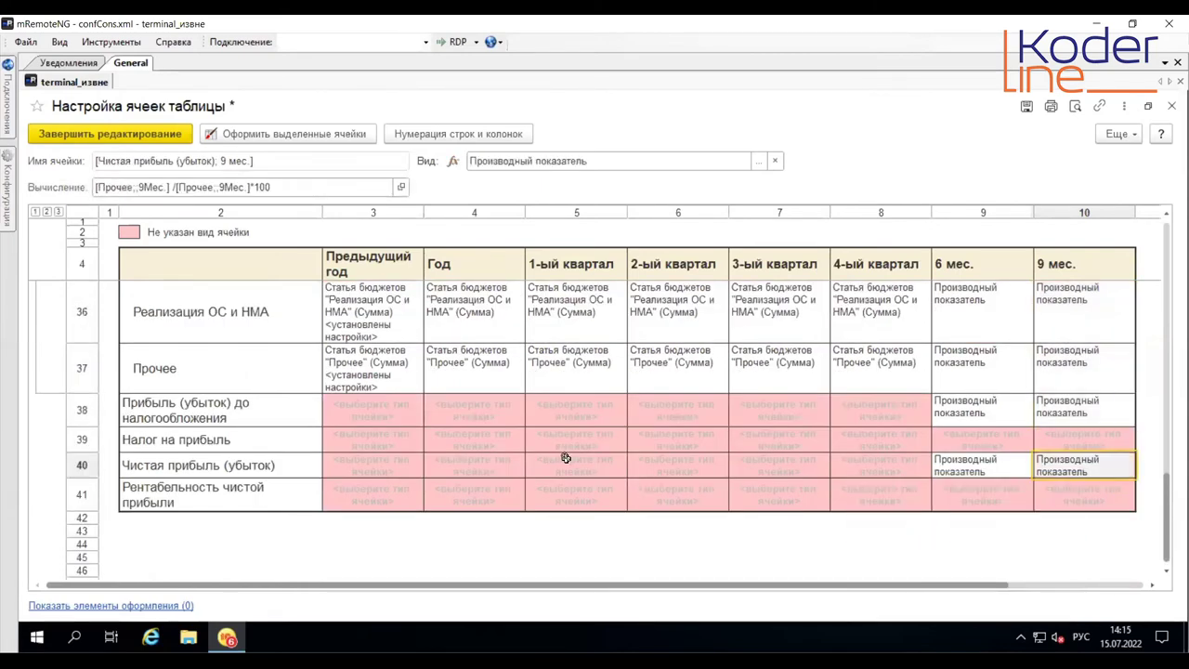
Step: Make the Прибыль (убыток) до налогообложения cell for Предыдущий год a derived indicator, starting its formula with that year's Прибыль (убыток) от продаж cell
{"action": "left_click", "coordinate": [383, 414]}
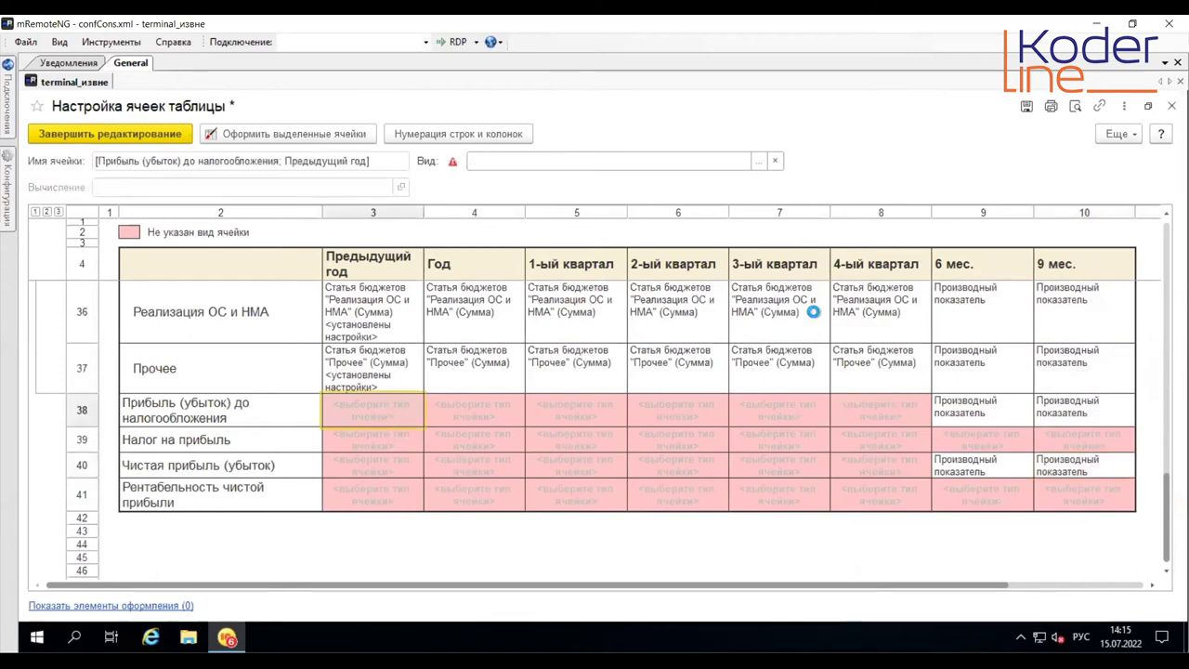
{"action": "left_click", "coordinate": [744, 166]}
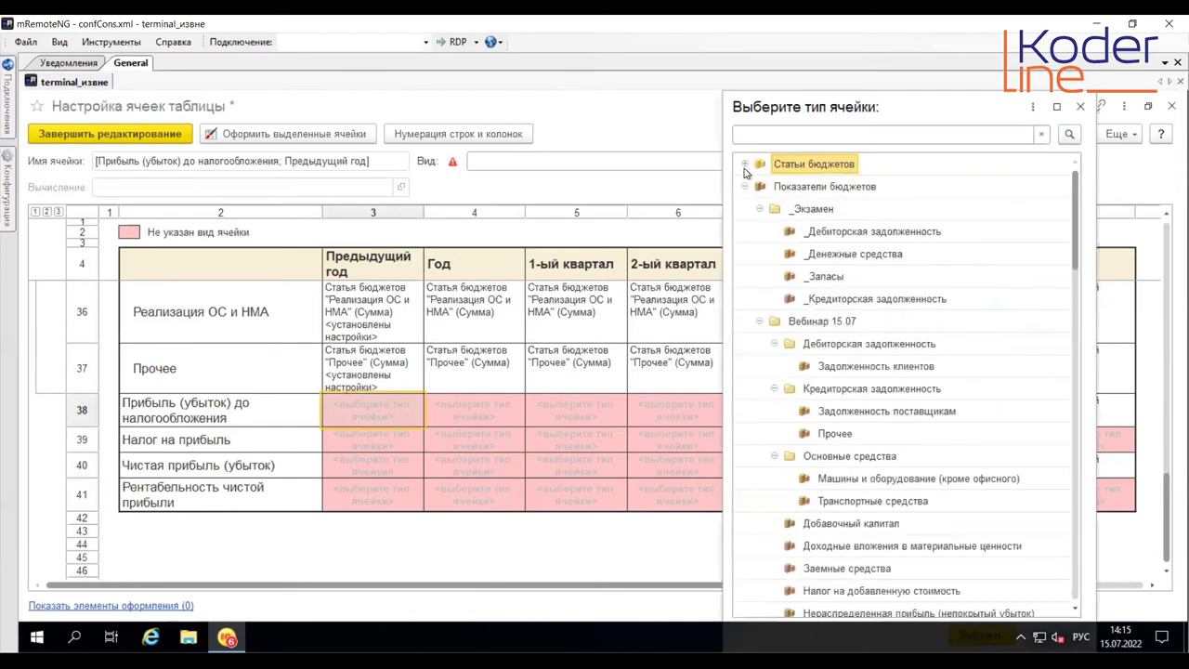
{"action": "left_click", "coordinate": [745, 187]}
{"action": "double_click", "coordinate": [806, 206]}
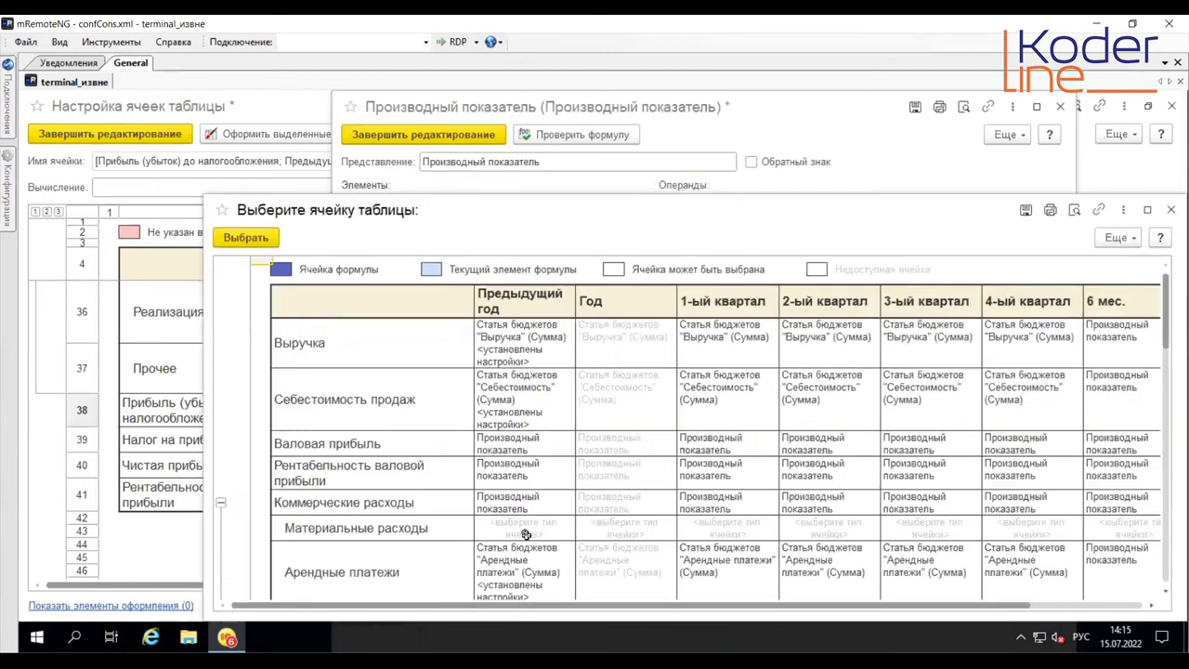
{"action": "scroll", "coordinate": [525, 535], "scroll_direction": "down", "scroll_amount": 4}
{"action": "scroll", "coordinate": [526, 536], "scroll_direction": "down", "scroll_amount": 11}
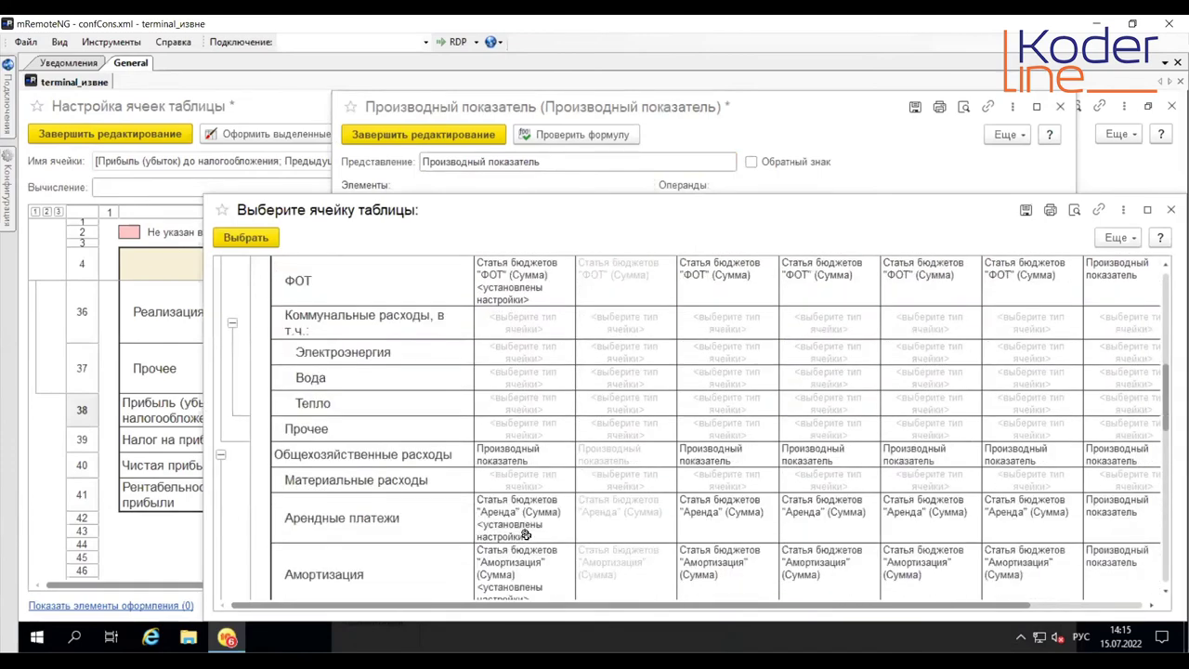
{"action": "scroll", "coordinate": [526, 535], "scroll_direction": "down", "scroll_amount": 3}
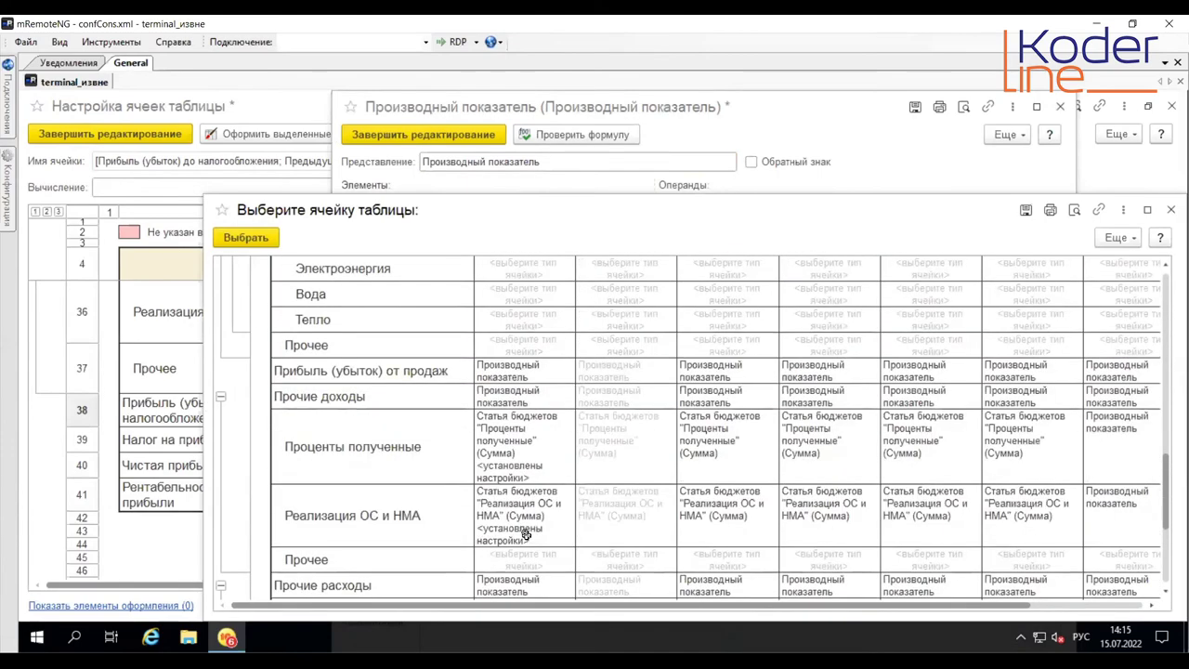
{"action": "double_click", "coordinate": [534, 371]}
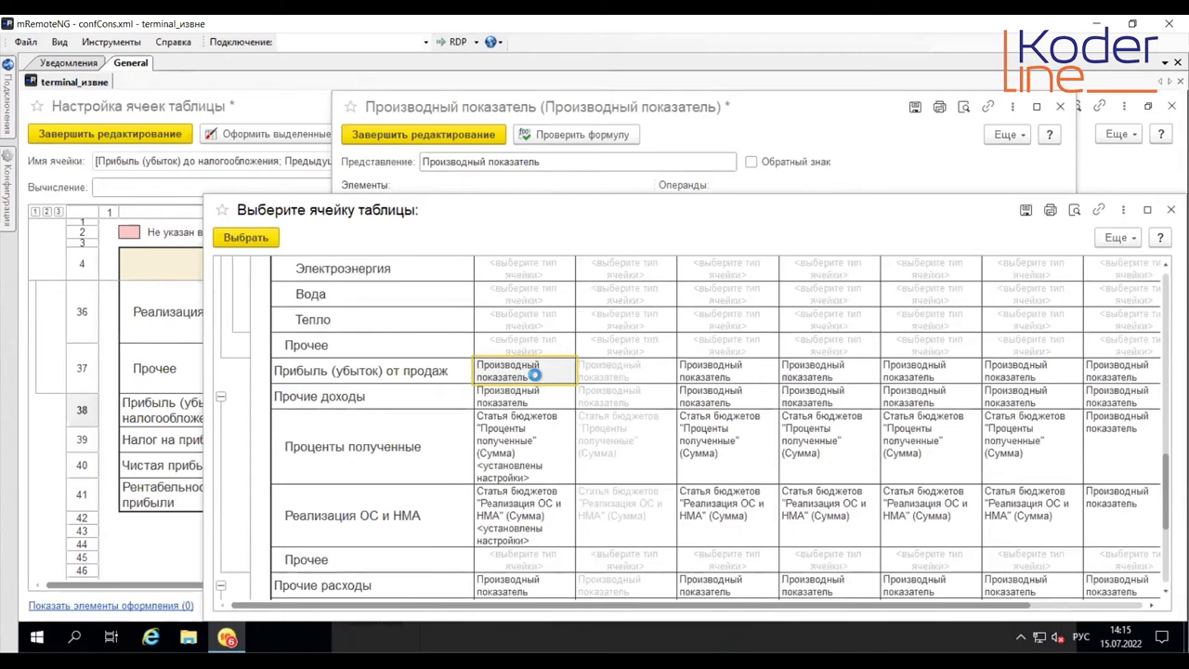
Step: Subtract the Прочие расходы cell for Предыдущий год in the pre-tax profit formula
{"action": "left_click", "coordinate": [918, 440]}
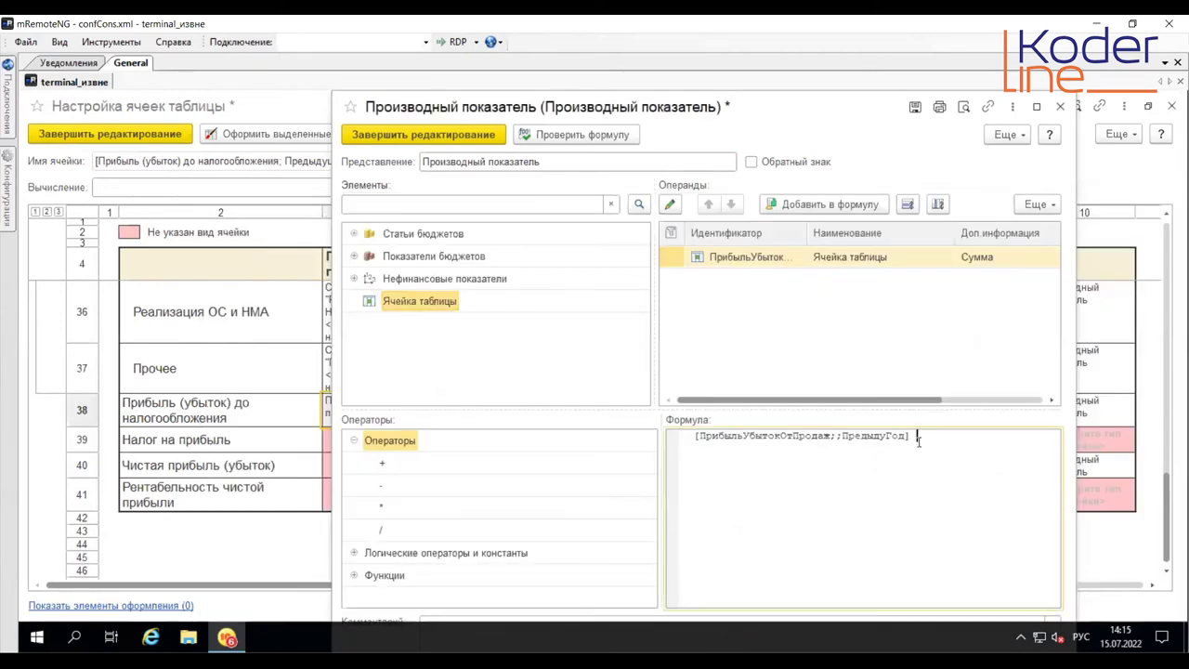
{"action": "type", "text": "-"}
{"action": "double_click", "coordinate": [421, 369]}
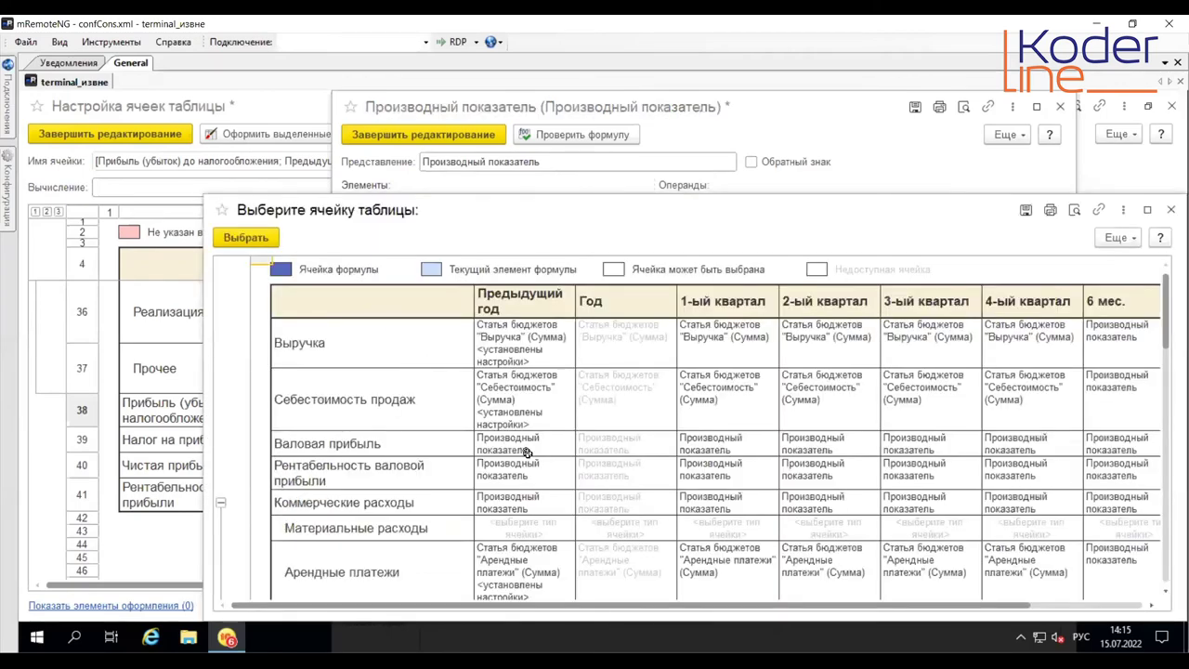
{"action": "scroll", "coordinate": [527, 453], "scroll_direction": "down", "scroll_amount": 10}
{"action": "scroll", "coordinate": [526, 452], "scroll_direction": "down", "scroll_amount": 5}
{"action": "double_click", "coordinate": [537, 504]}
{"action": "double_click", "coordinate": [540, 513]}
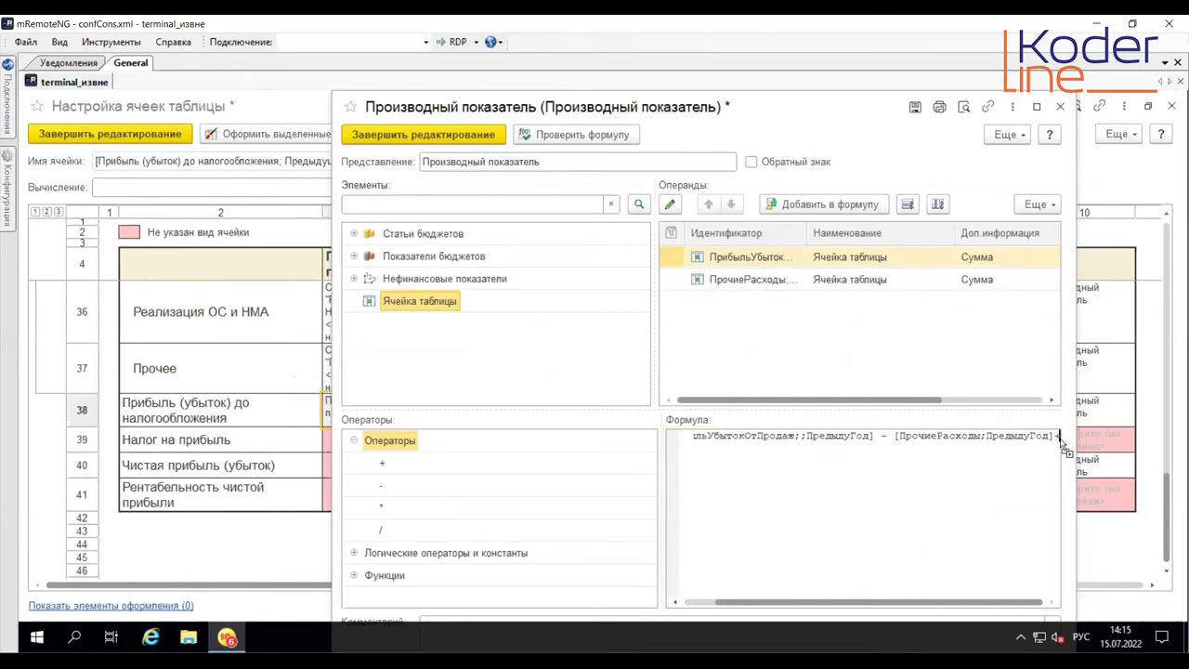
Step: Add the Прочие доходы cell for Предыдущий год to the pre-tax profit formula and finish editing the derived indicator
{"action": "double_click", "coordinate": [419, 301]}
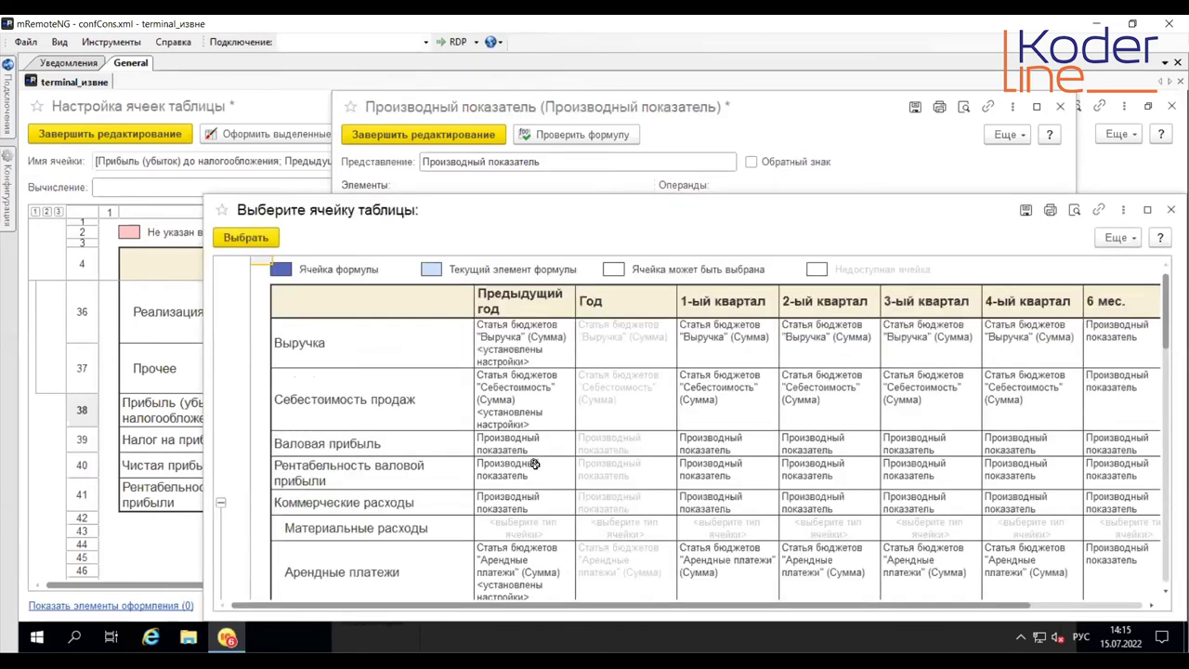
{"action": "scroll", "coordinate": [534, 463], "scroll_direction": "down", "scroll_amount": 12}
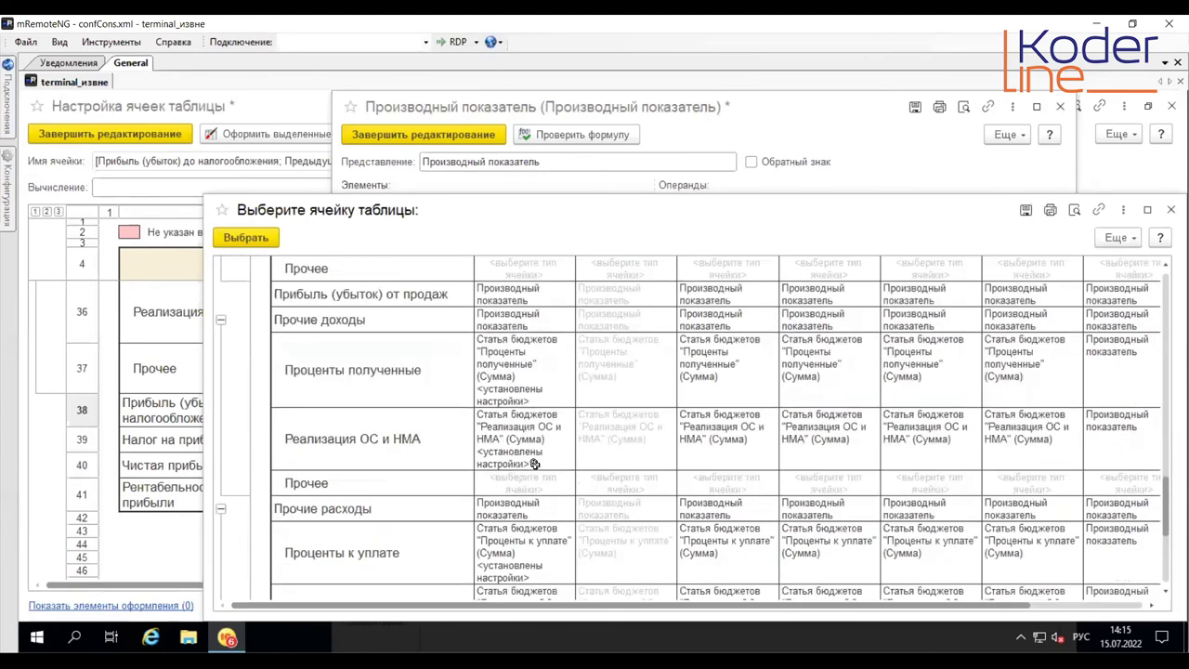
{"action": "scroll", "coordinate": [534, 471], "scroll_direction": "up", "scroll_amount": 6}
{"action": "double_click", "coordinate": [494, 405]}
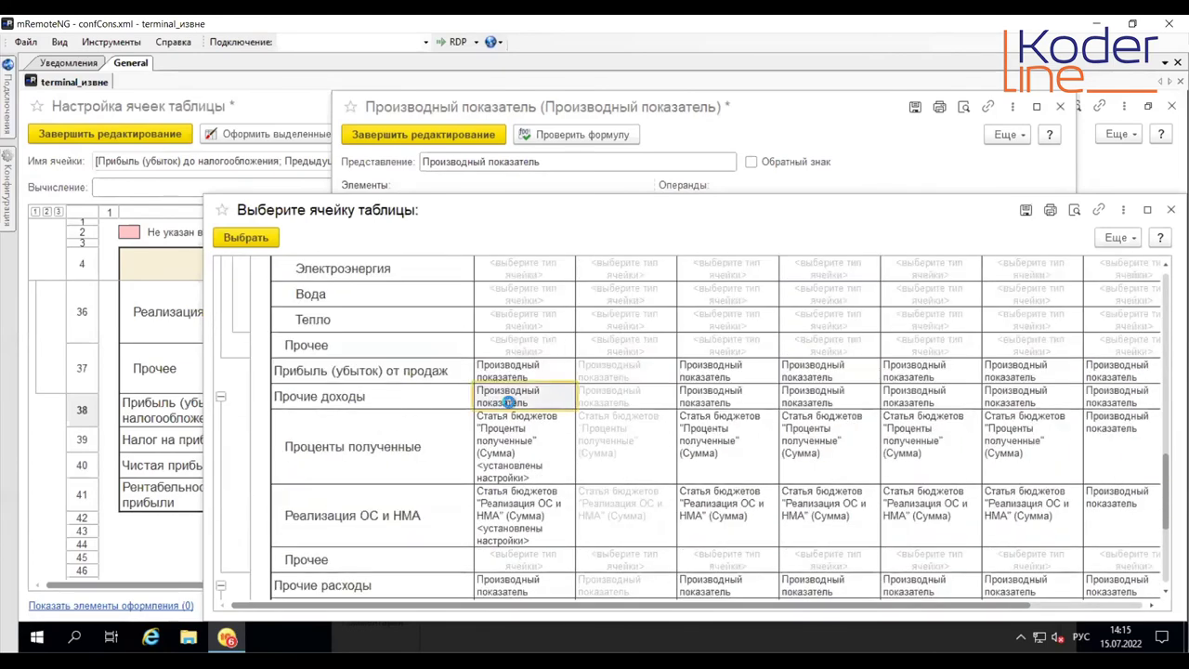
{"action": "left_click", "coordinate": [422, 136]}
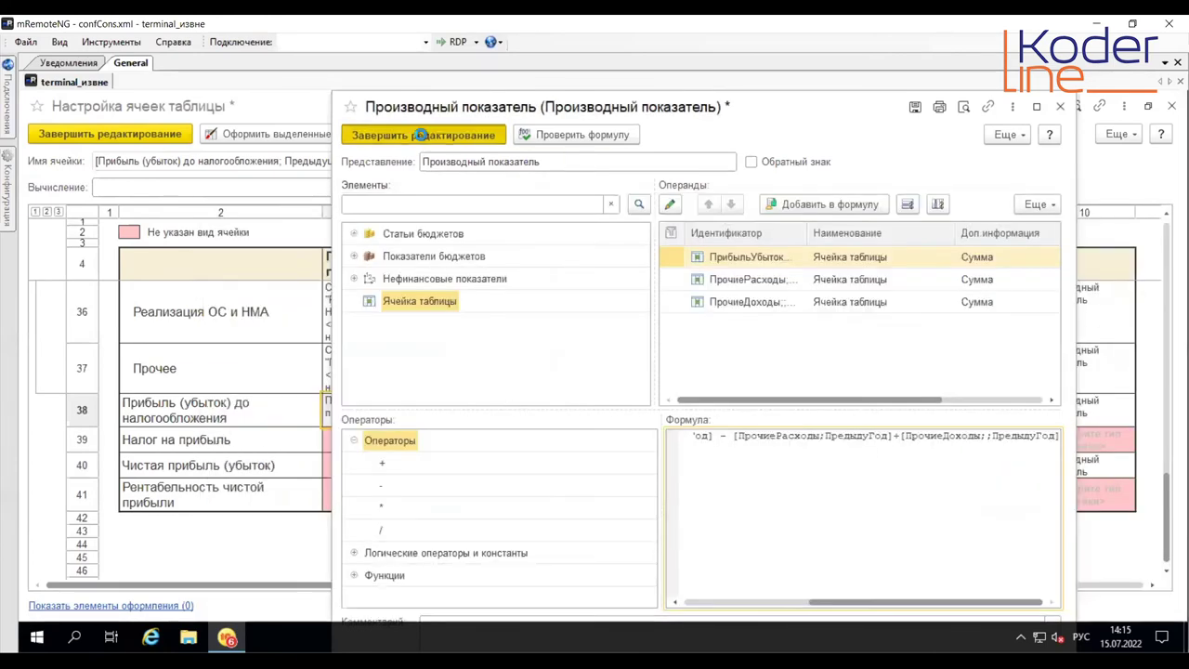
Step: Copy the Прибыль (убыток) до налогообложения cell for Предыдущий год into its Год through 4-ый квартал cells
{"action": "right_click", "coordinate": [370, 407]}
{"action": "left_click", "coordinate": [411, 443]}
{"action": "left_click_drag", "start_coordinate": [520, 406], "coordinate": [875, 412]}
{"action": "right_click", "coordinate": [875, 413]}
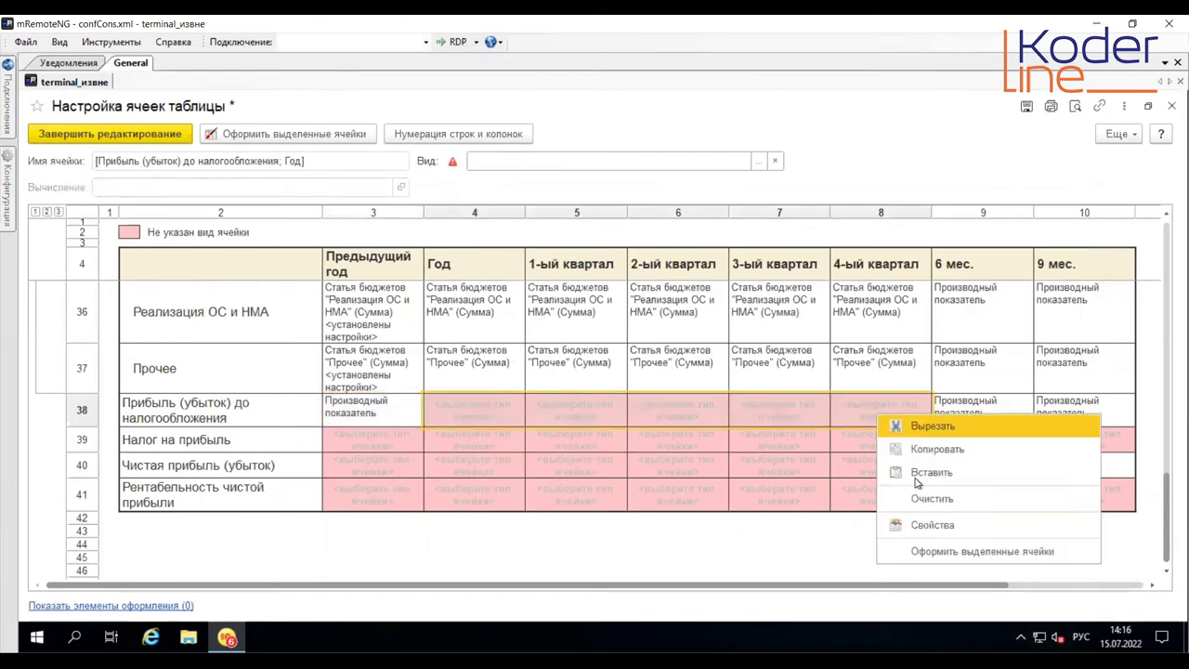
{"action": "left_click", "coordinate": [942, 471]}
Step: Make the Чистая прибыль (убыток) cell for Предыдущий год a derived indicator
{"action": "left_click", "coordinate": [382, 462]}
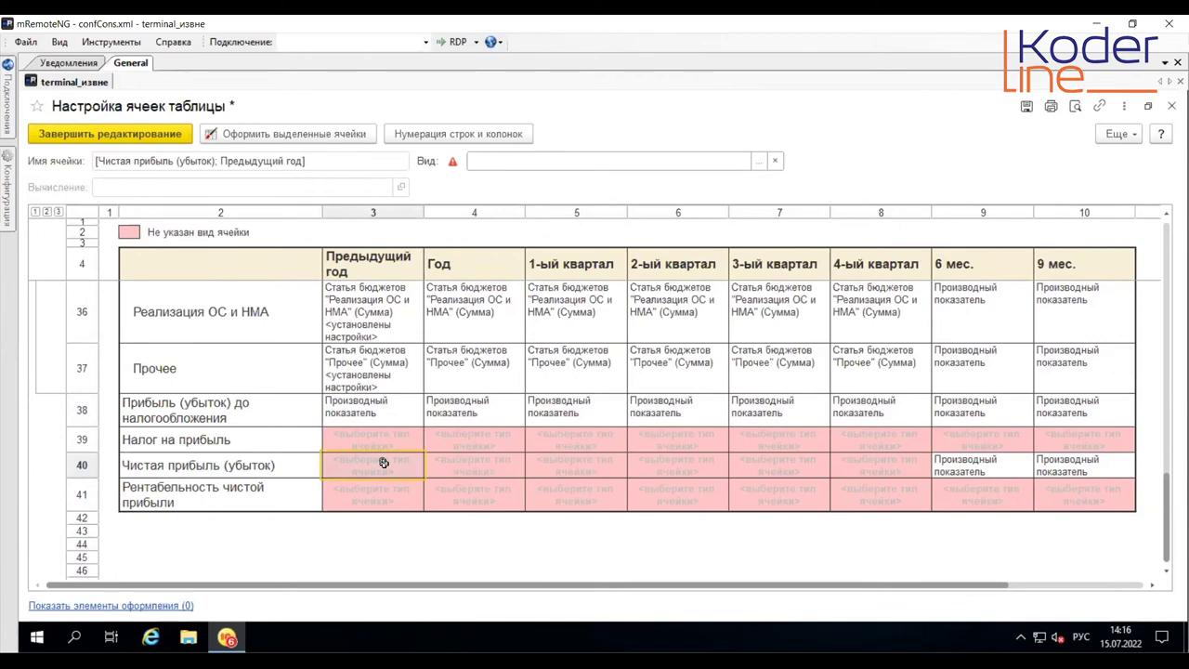
{"action": "scroll", "coordinate": [833, 351], "scroll_direction": "down", "scroll_amount": 6}
{"action": "scroll", "coordinate": [821, 425], "scroll_direction": "up", "scroll_amount": 10}
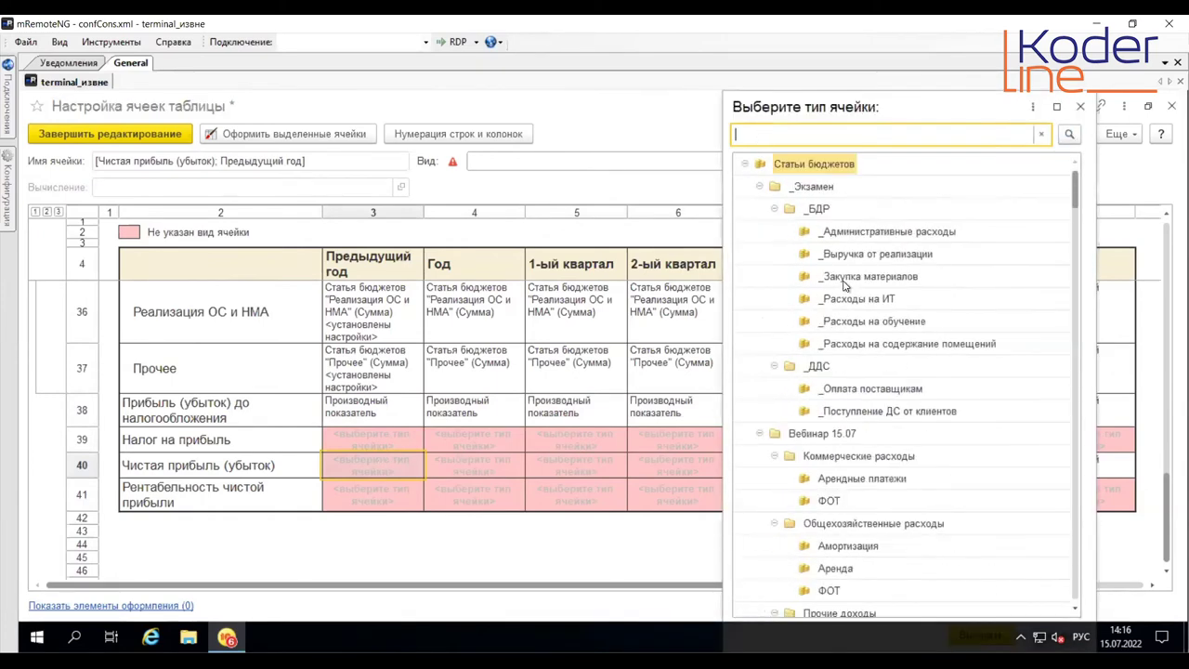
{"action": "left_click", "coordinate": [745, 165]}
{"action": "left_click", "coordinate": [746, 188]}
{"action": "double_click", "coordinate": [793, 212]}
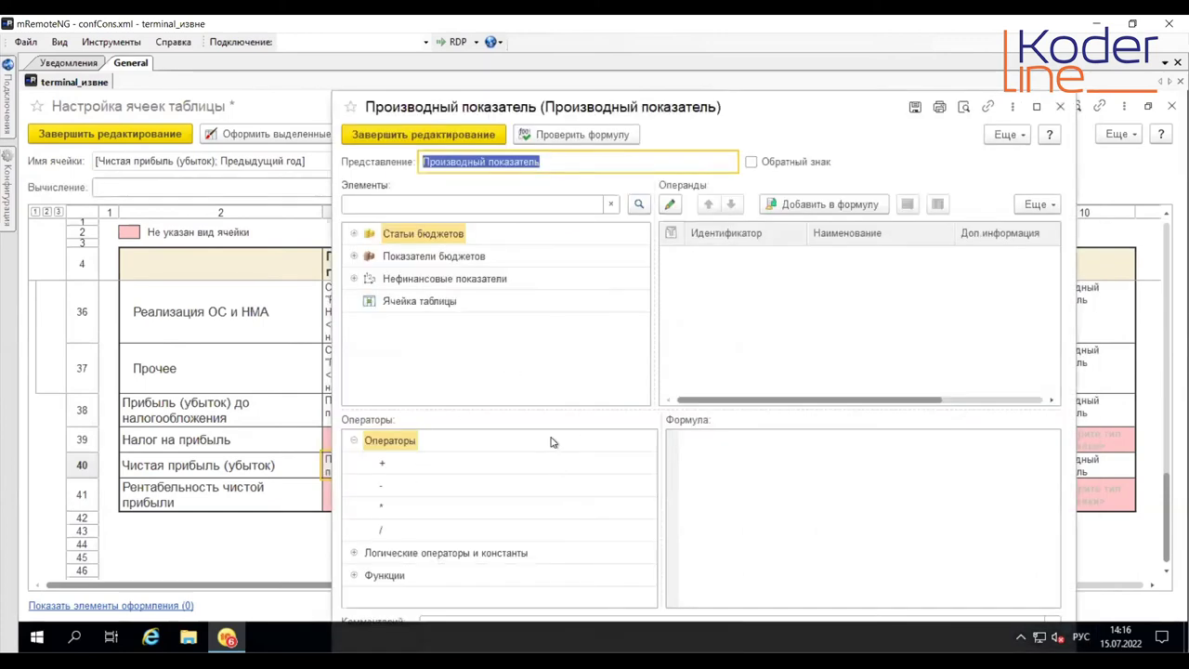
Step: Set the net profit formula to the Прибыль (убыток) до налогообложения cell for Предыдущий год and finish editing it
{"action": "left_click", "coordinate": [423, 304]}
{"action": "left_click", "coordinate": [695, 435]}
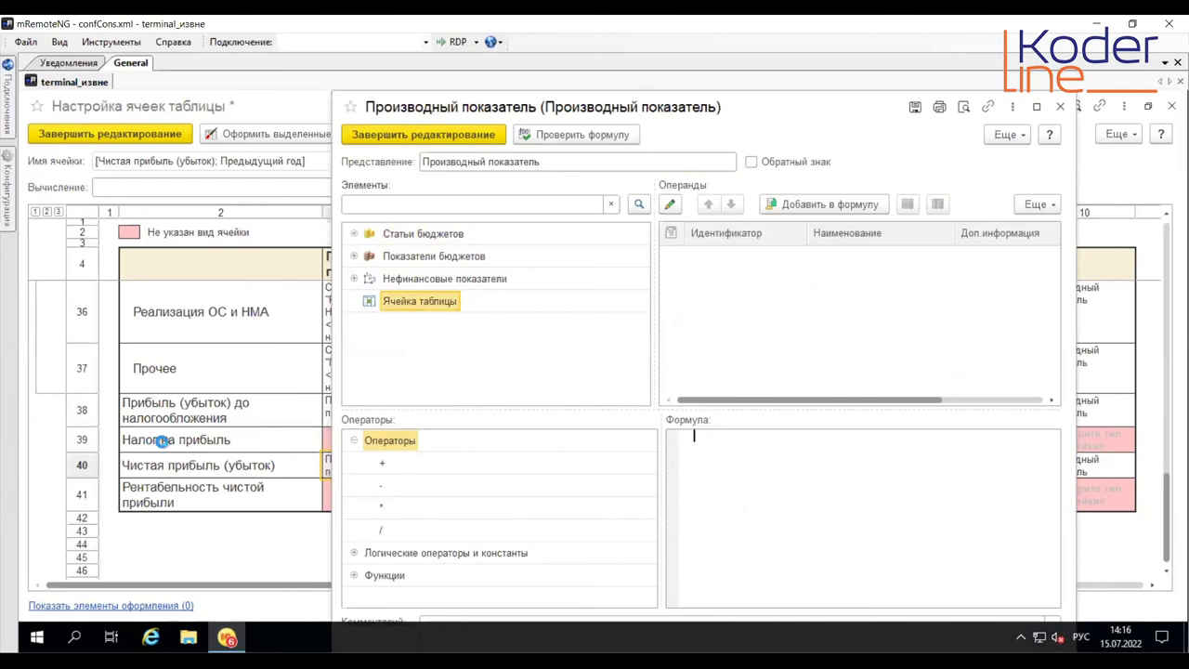
{"action": "double_click", "coordinate": [420, 301]}
{"action": "scroll", "coordinate": [520, 509], "scroll_direction": "down", "scroll_amount": 5}
{"action": "scroll", "coordinate": [520, 509], "scroll_direction": "down", "scroll_amount": 6}
{"action": "double_click", "coordinate": [522, 466]}
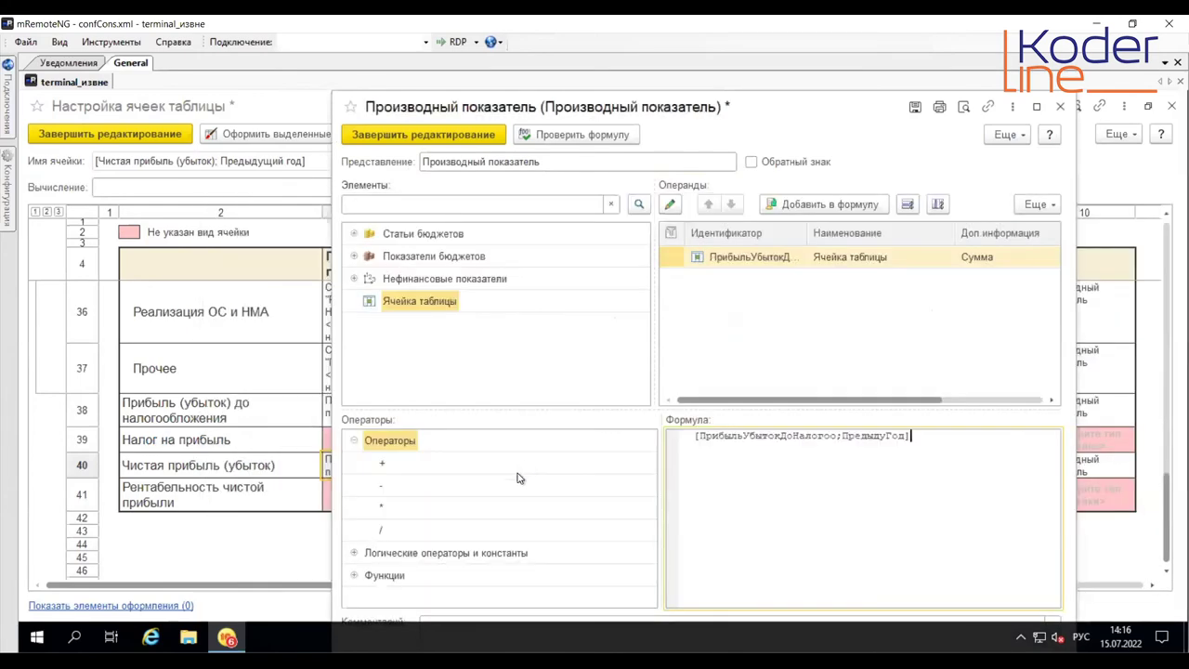
{"action": "left_click", "coordinate": [433, 135]}
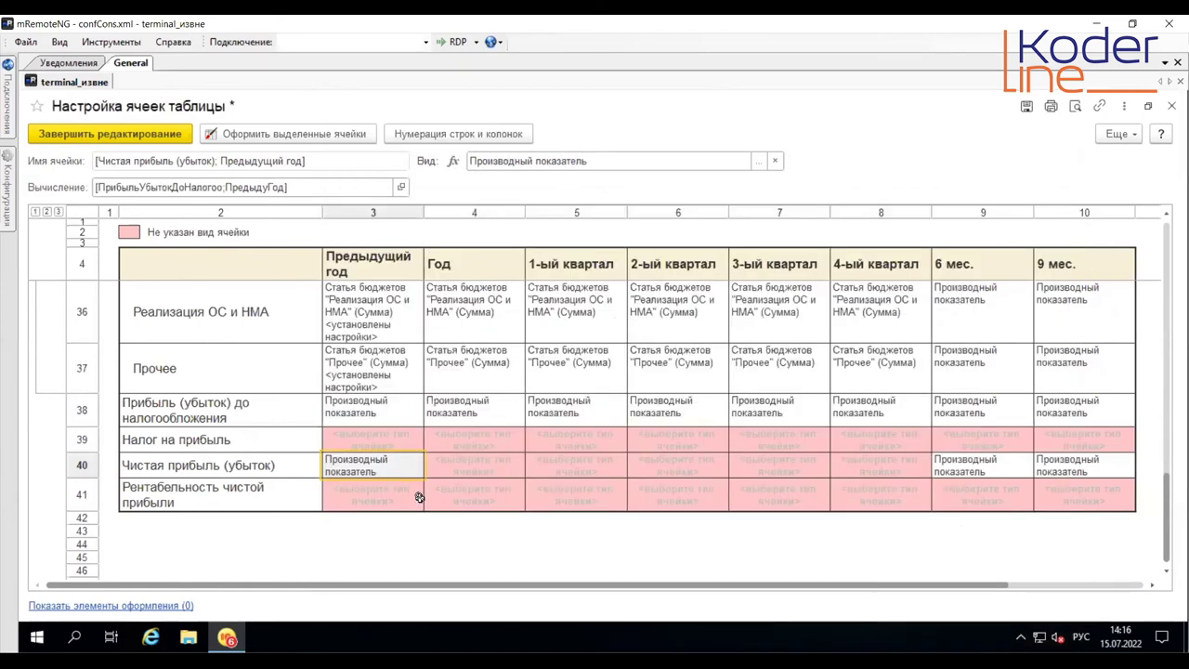
Step: Copy the Чистая прибыль (убыток) cell for Предыдущий год into its Год through 4-ый квартал cells
{"action": "right_click", "coordinate": [387, 472]}
{"action": "left_click", "coordinate": [454, 473]}
{"action": "left_click_drag", "start_coordinate": [788, 467], "coordinate": [873, 467]}
{"action": "right_click", "coordinate": [873, 468]}
{"action": "left_click", "coordinate": [920, 528]}
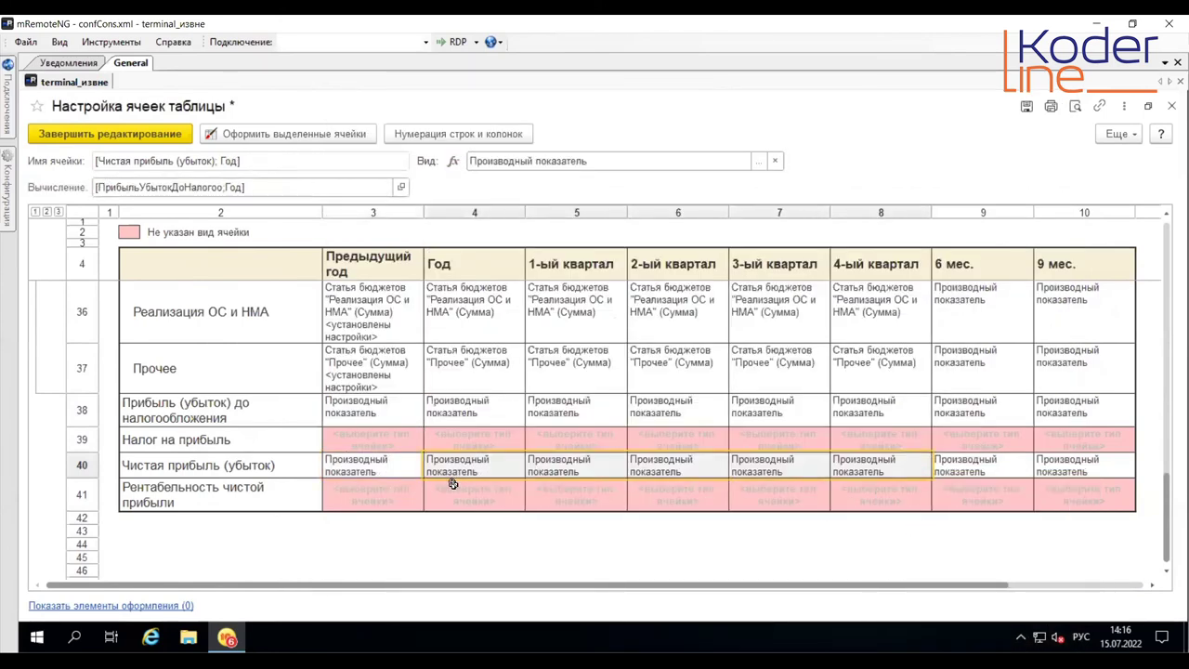
Step: Make the Рентабельность чистой прибыли cell for Предыдущий год a derived indicator
{"action": "left_click", "coordinate": [393, 502]}
{"action": "left_click", "coordinate": [393, 502]}
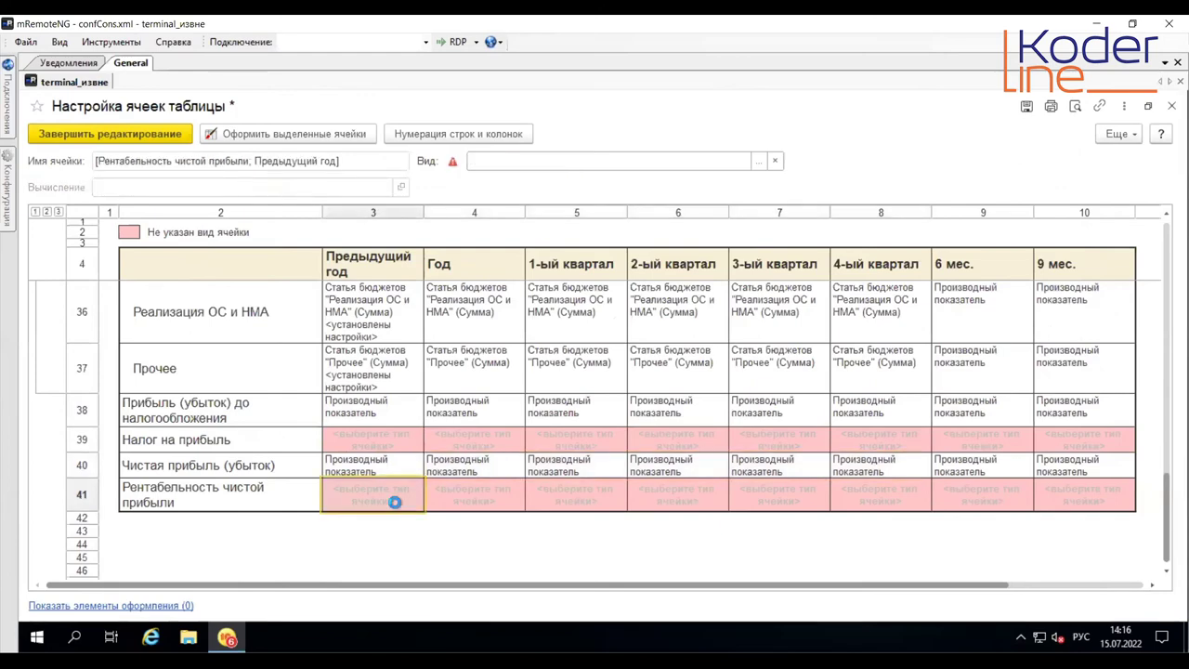
{"action": "left_click", "coordinate": [744, 165]}
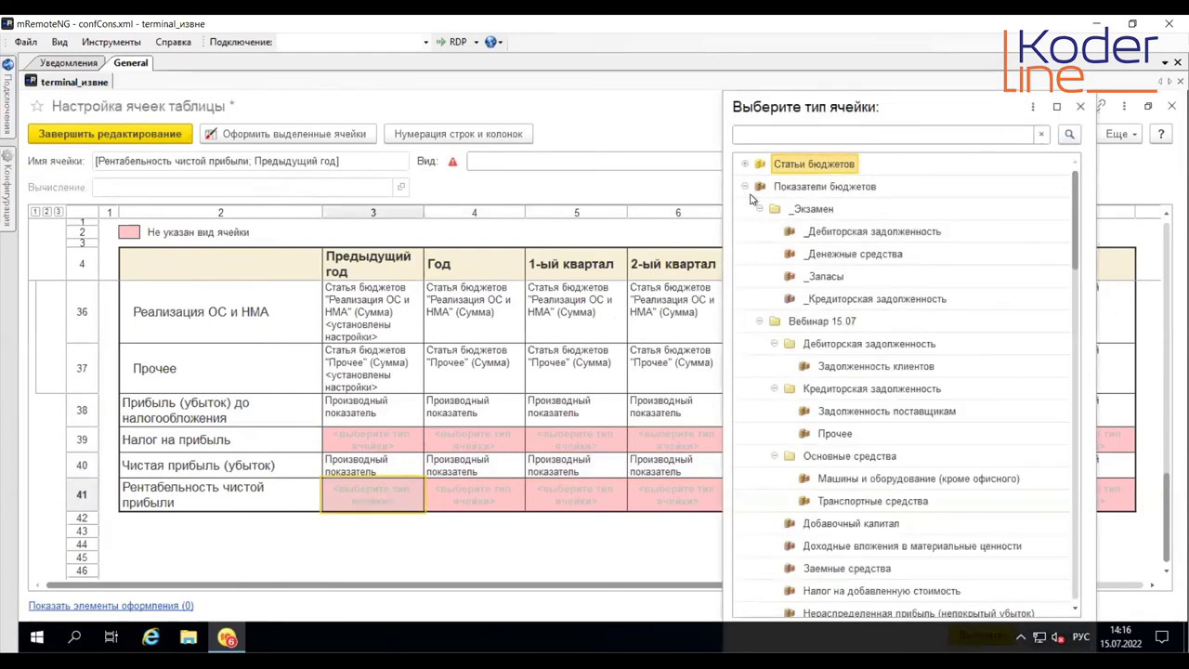
{"action": "left_click", "coordinate": [753, 187]}
{"action": "double_click", "coordinate": [789, 209]}
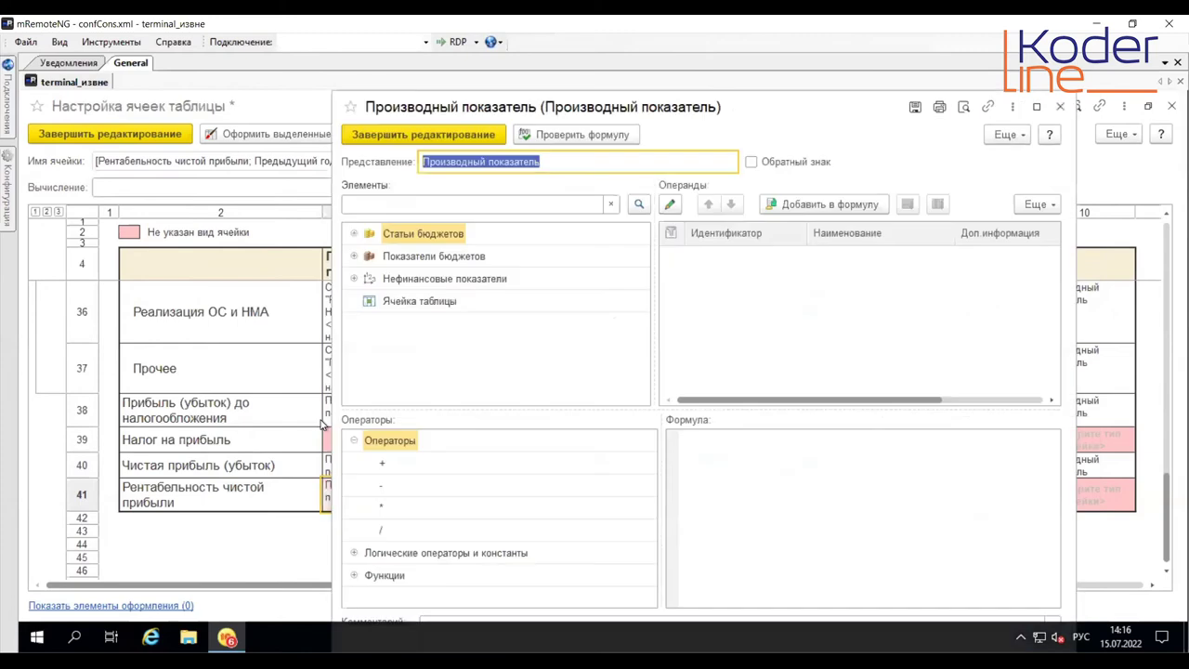
Step: Set the net profitability formula to the Чистая прибыль (убыток) cell divided by the Выручка cell, both for Предыдущий год
{"action": "left_click", "coordinate": [446, 303]}
{"action": "left_click", "coordinate": [724, 449]}
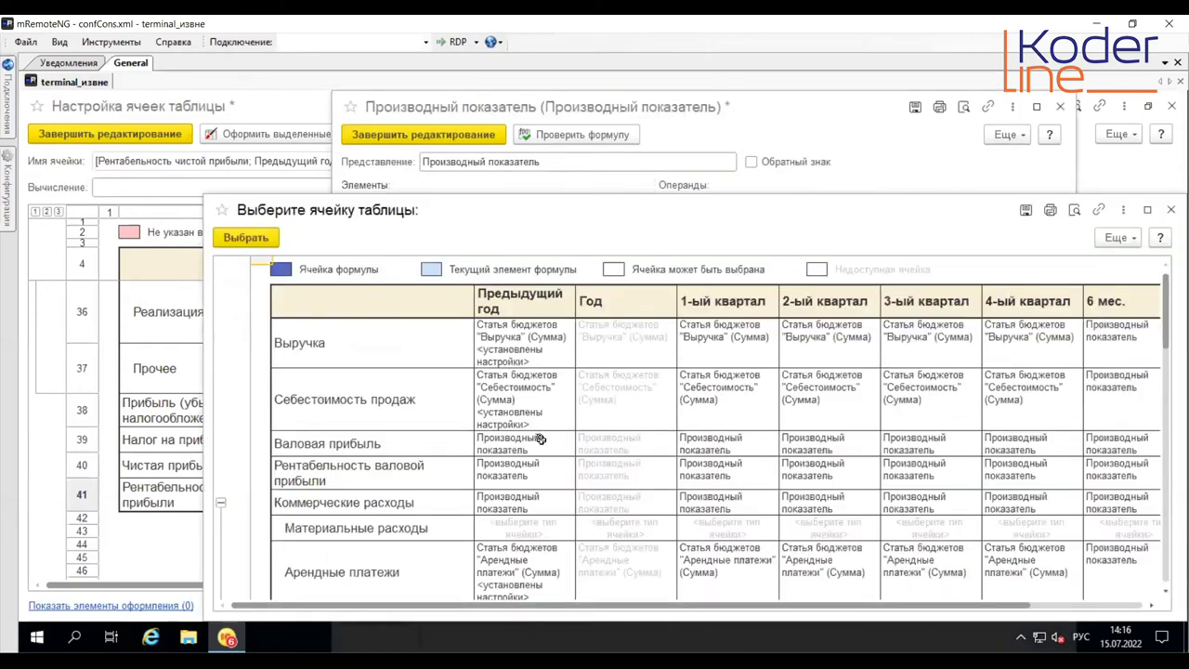
{"action": "double_click", "coordinate": [523, 527]}
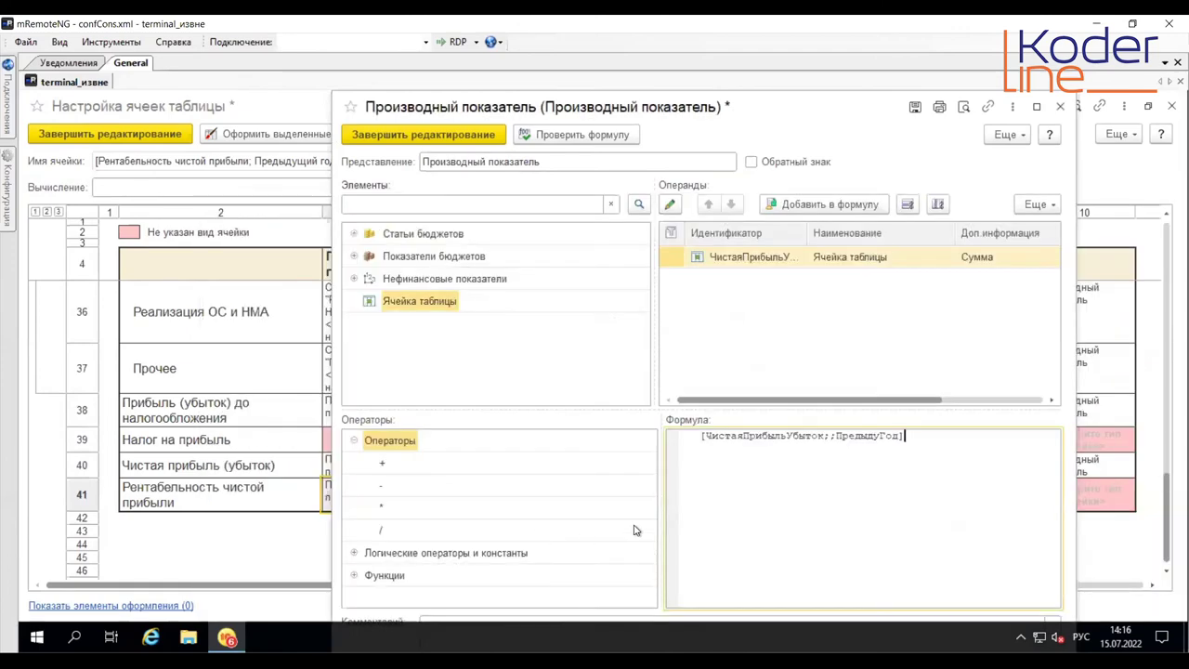
{"action": "left_click", "coordinate": [377, 532]}
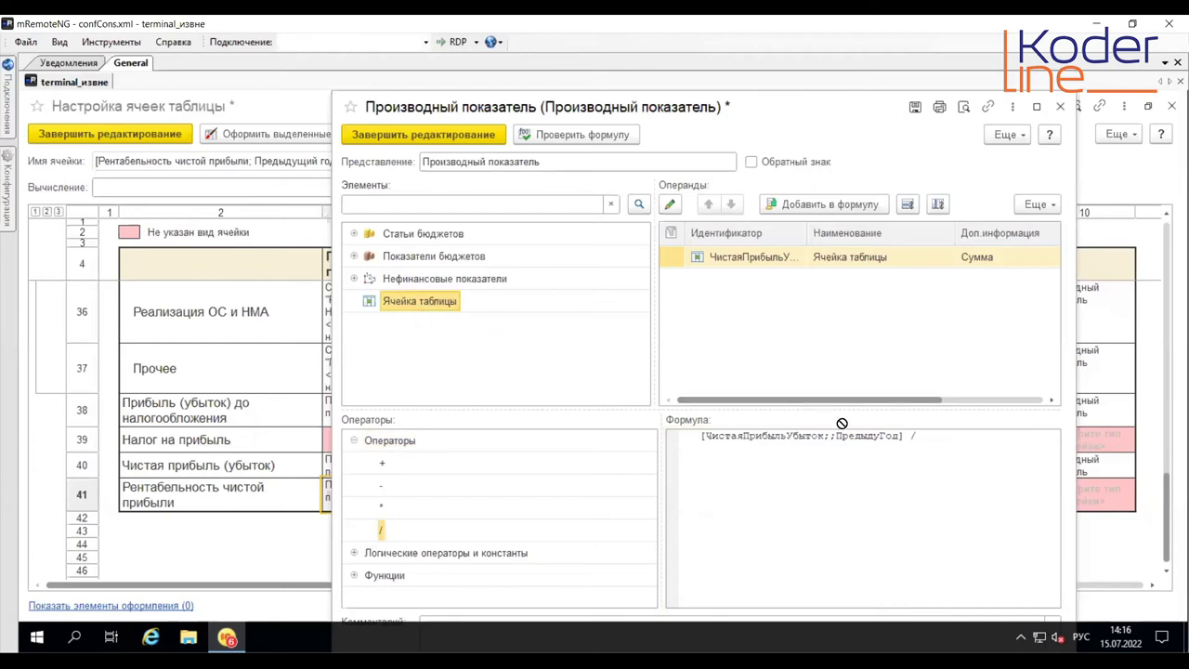
{"action": "left_click", "coordinate": [916, 437]}
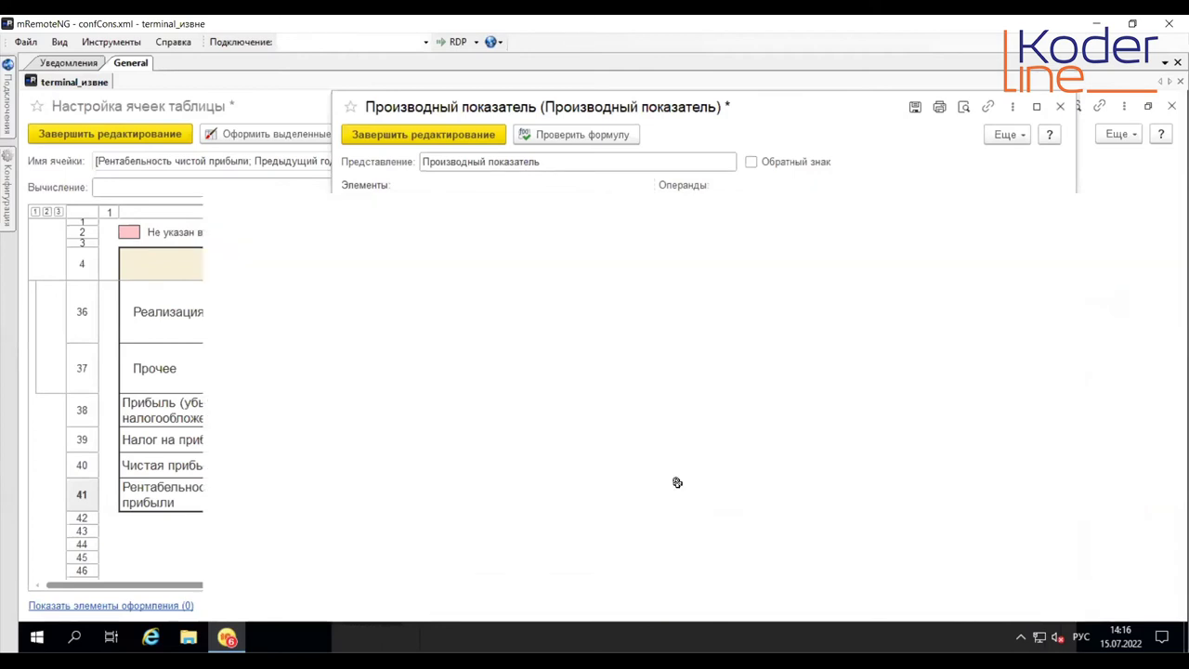
{"action": "double_click", "coordinate": [520, 362]}
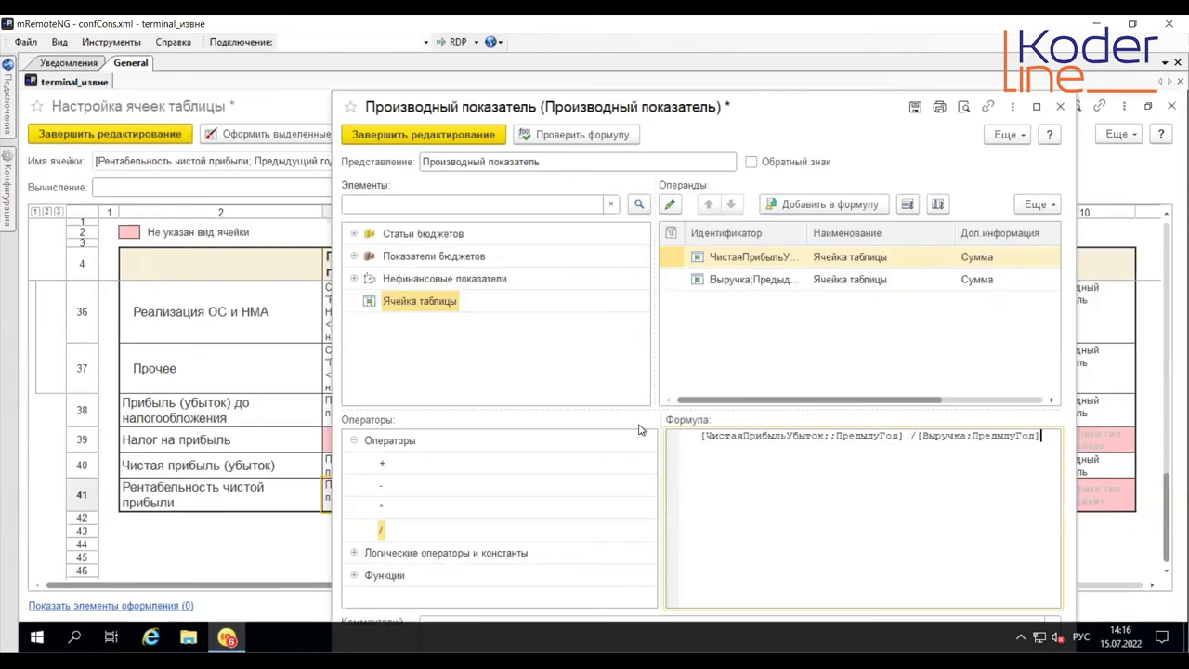
Step: Multiply the net profitability formula by 100 and finish editing the derived indicator
{"action": "double_click", "coordinate": [378, 509]}
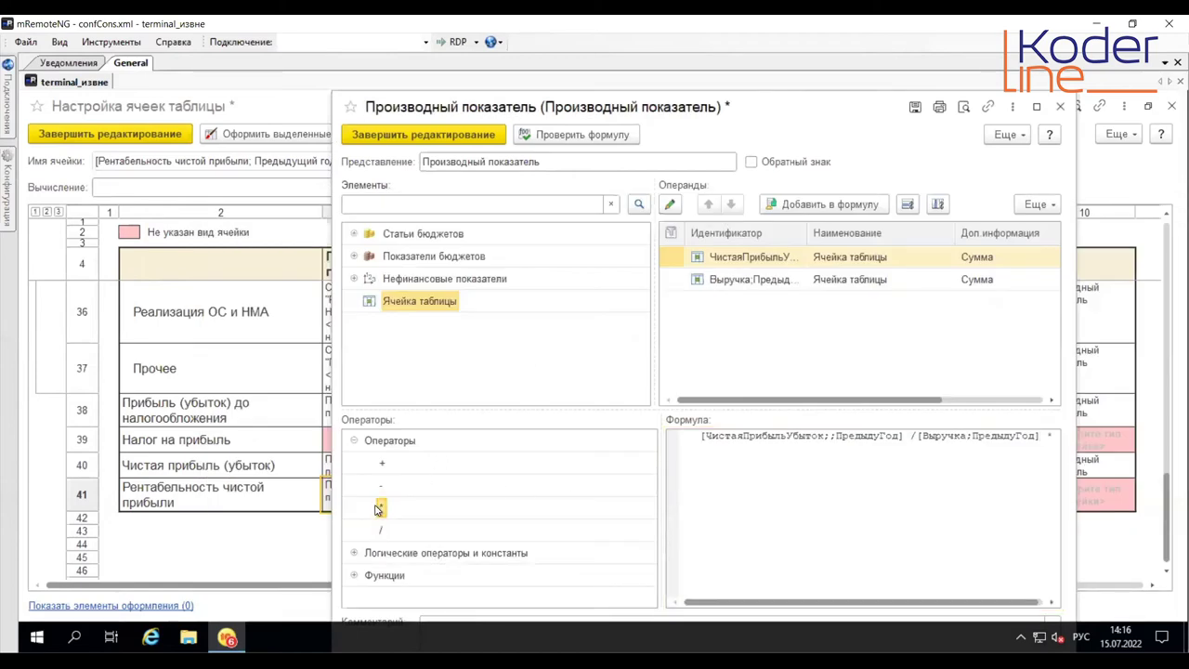
{"action": "left_click", "coordinate": [1053, 436]}
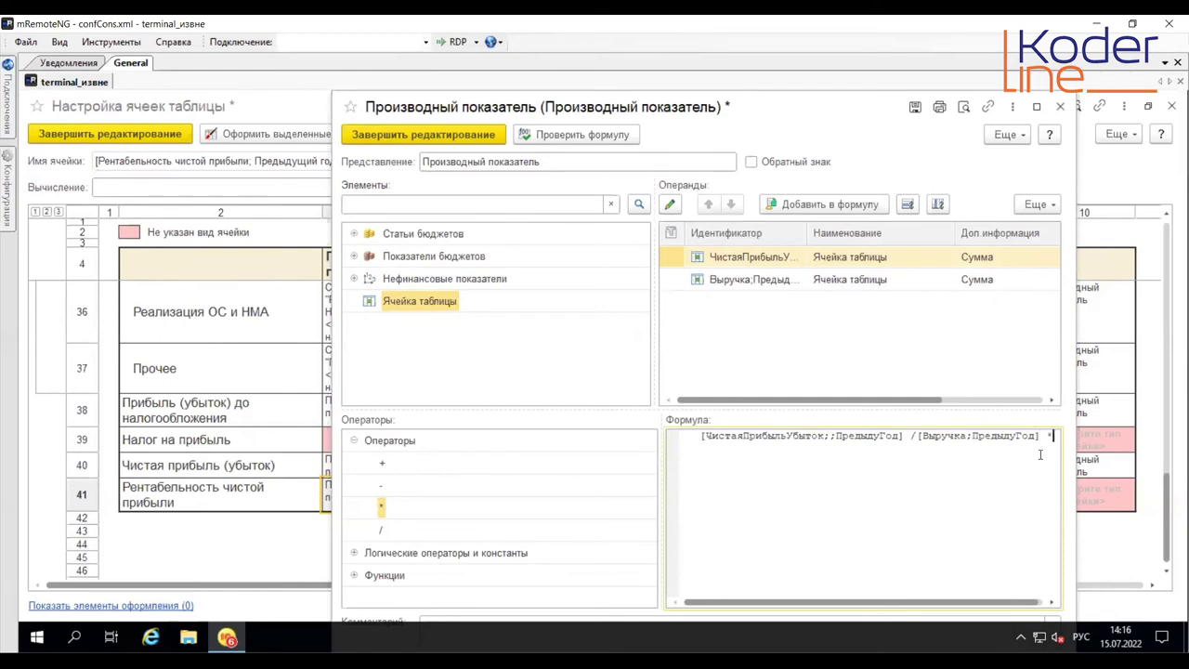
{"action": "type", "text": "100"}
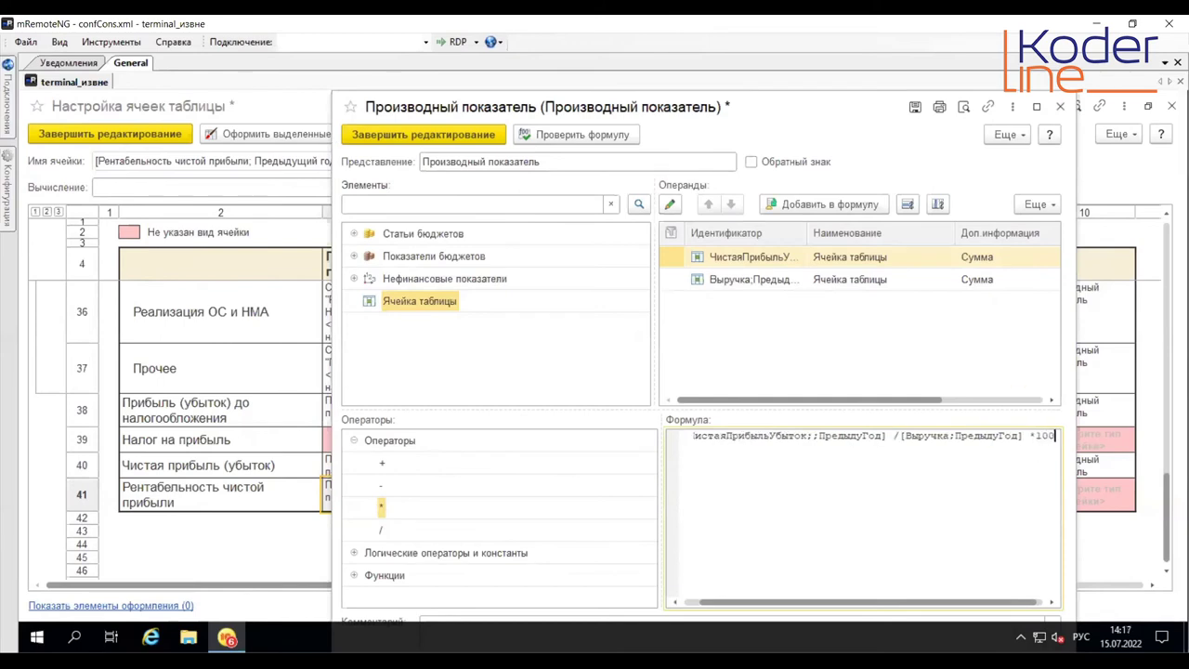
{"action": "left_click", "coordinate": [407, 139]}
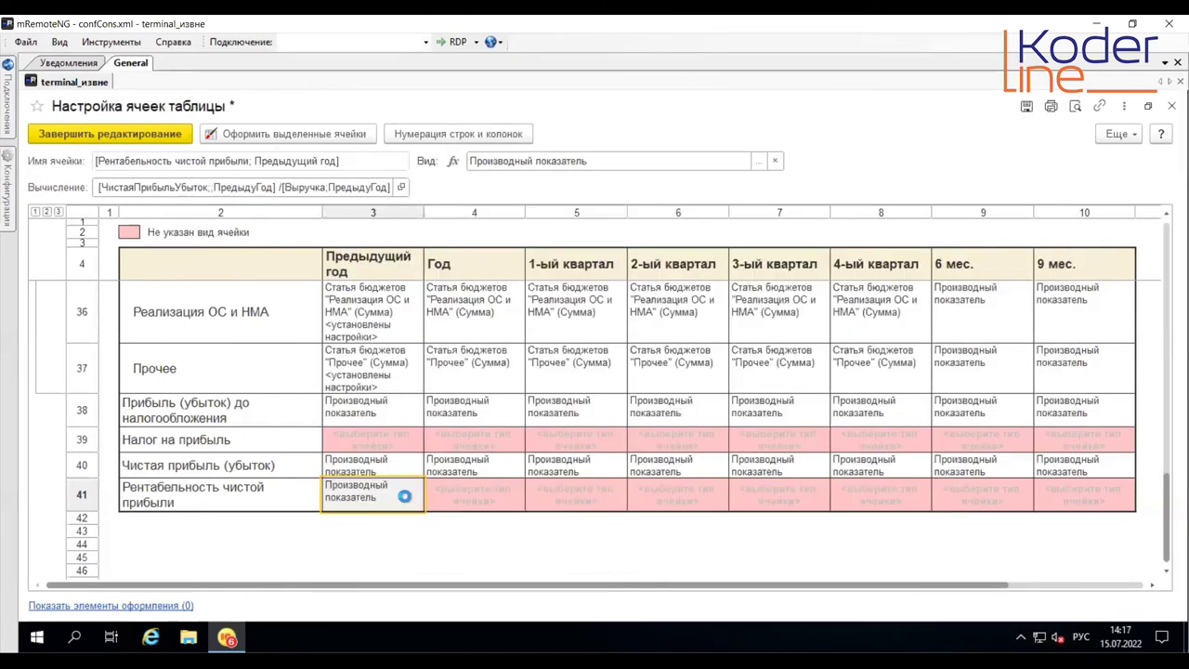
Step: Copy the Рентабельность чистой прибыли cell for Предыдущий год into its Год through 9 мес. cells
{"action": "left_click_drag", "start_coordinate": [489, 495], "coordinate": [1077, 491]}
{"action": "right_click", "coordinate": [1077, 492]}
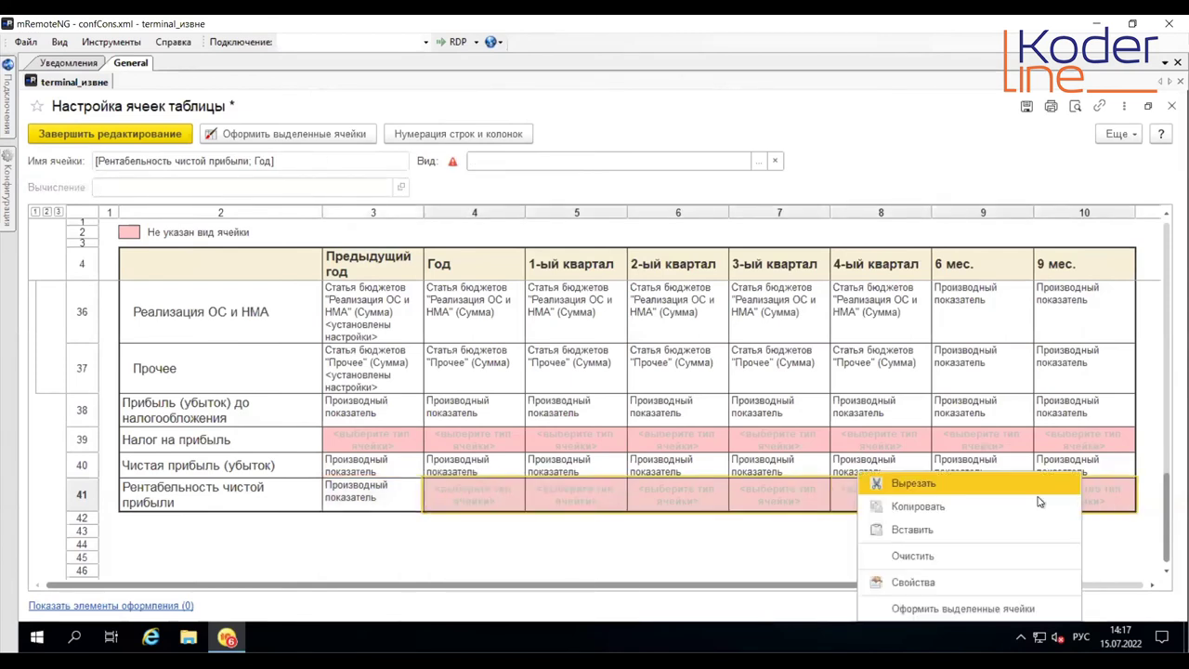
{"action": "left_click", "coordinate": [955, 530]}
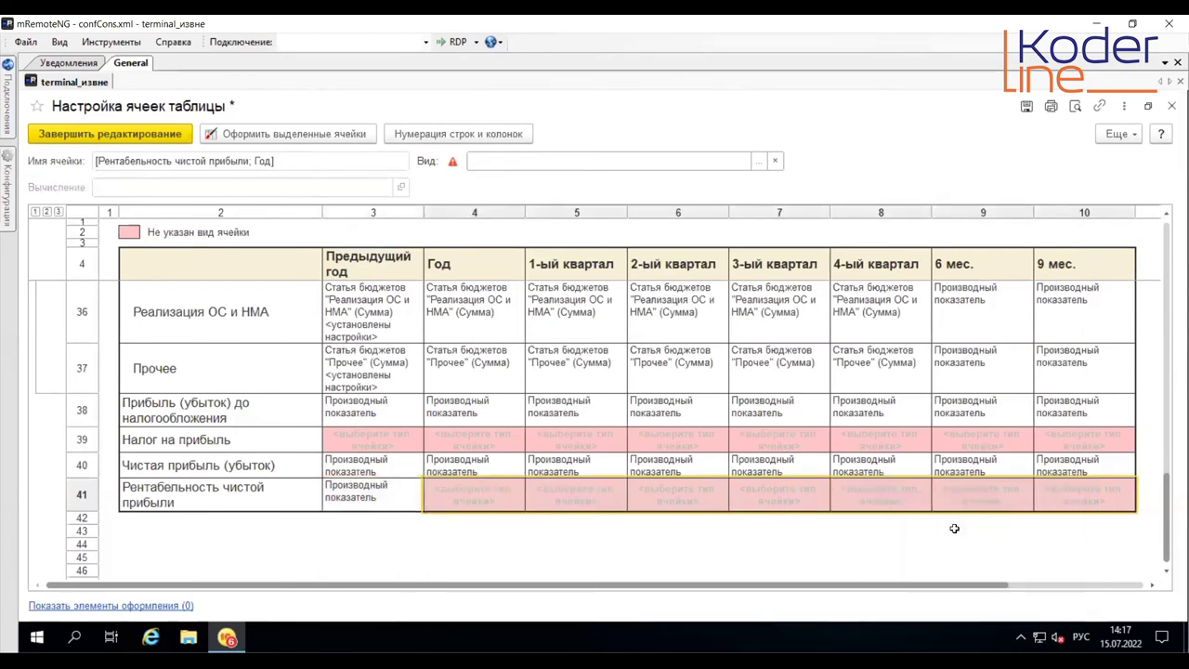
Step: Finish editing the table cells, save the БДР (вебинар) budget type and open its report view
{"action": "left_click", "coordinate": [119, 137]}
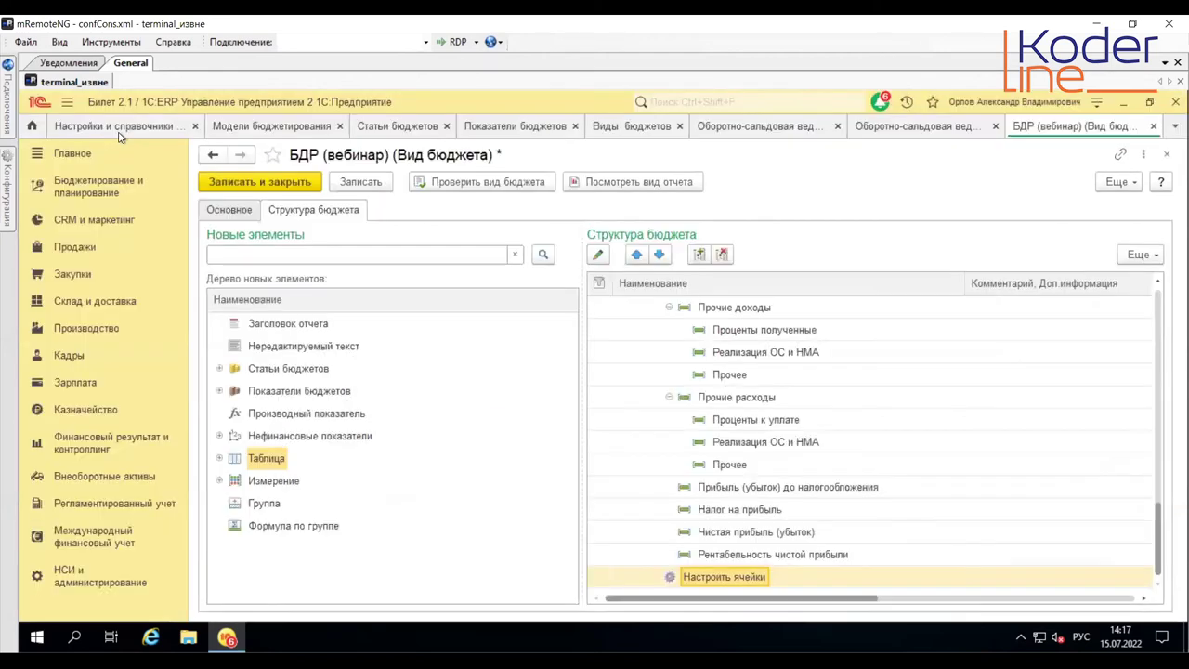
{"action": "left_click", "coordinate": [371, 185]}
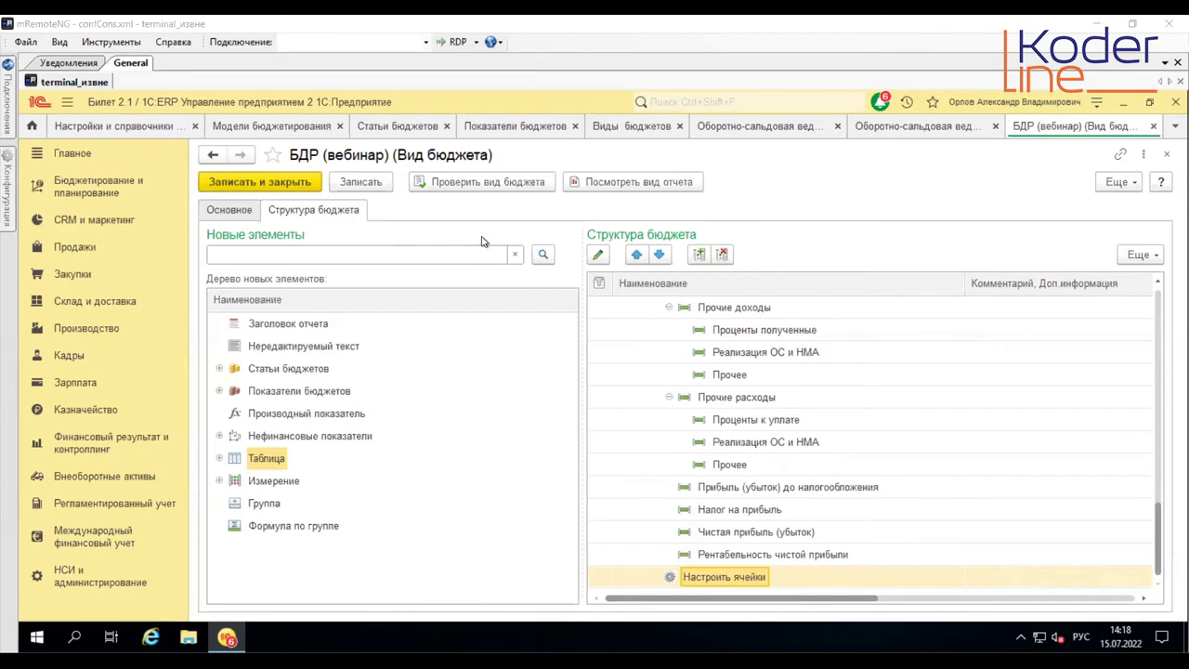
{"action": "left_click", "coordinate": [667, 184]}
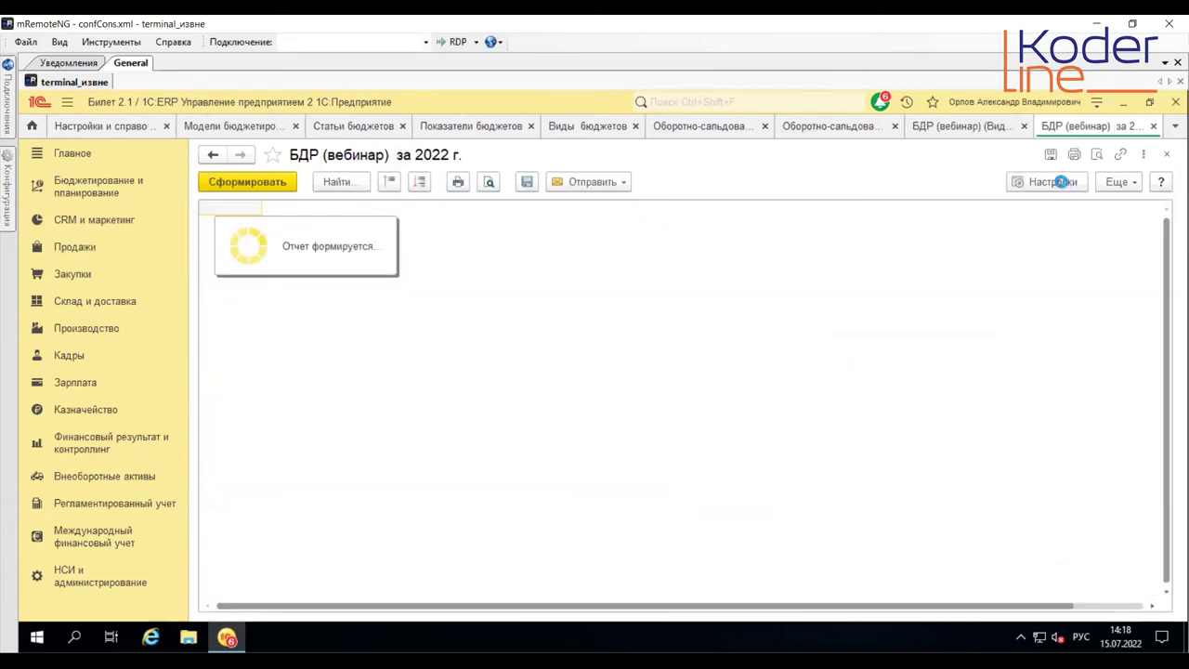
Step: Set the БДР (вебинар) report period to 01.01.2019–31.12.2019 and generate the report
{"action": "left_click", "coordinate": [1060, 182]}
{"action": "left_click", "coordinate": [1098, 227]}
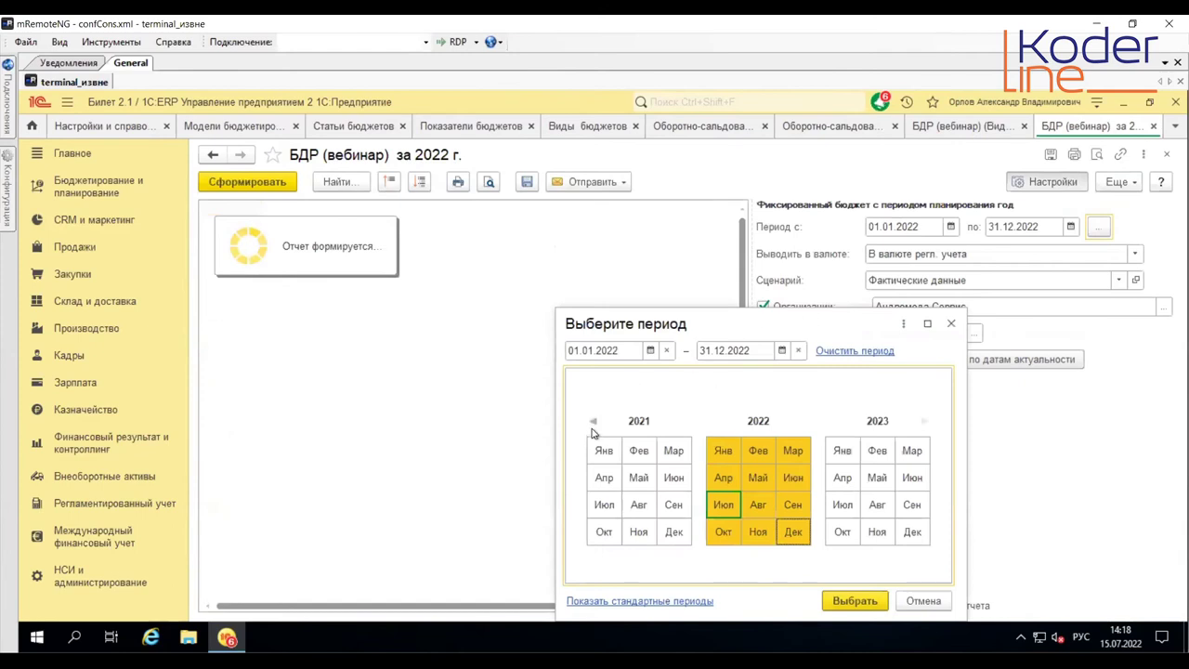
{"action": "left_click", "coordinate": [595, 423]}
{"action": "left_click", "coordinate": [595, 423]}
{"action": "left_click", "coordinate": [604, 452]}
{"action": "left_click", "coordinate": [673, 532]}
{"action": "left_click", "coordinate": [850, 601]}
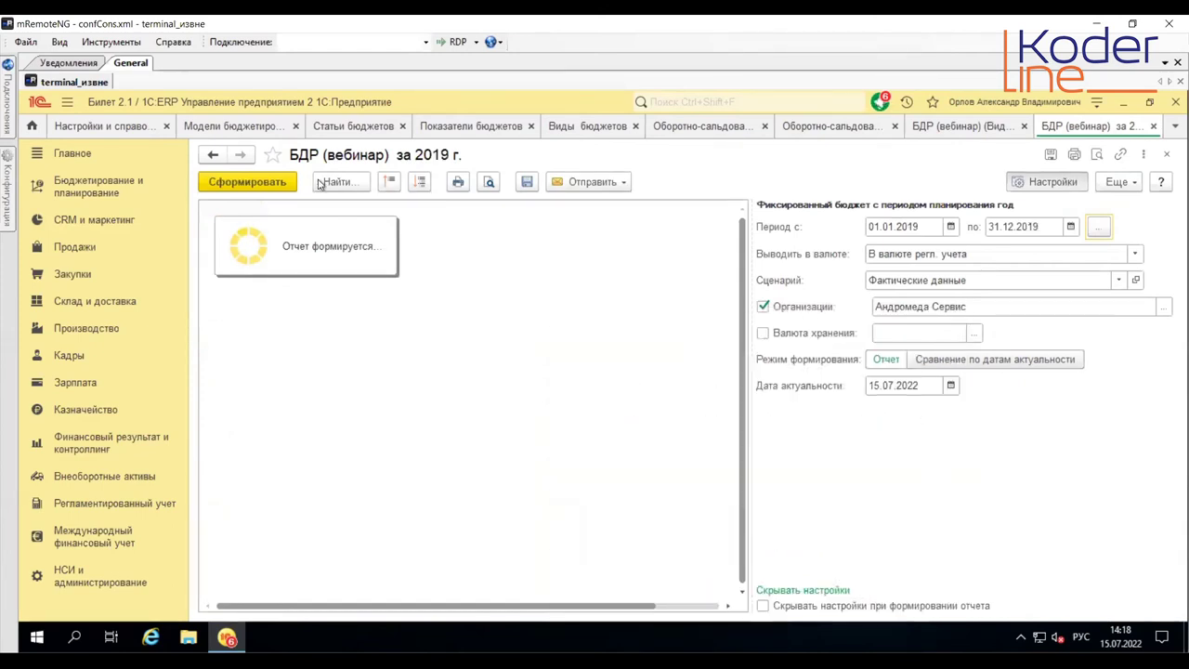
{"action": "left_click", "coordinate": [244, 184]}
Step: Close the account 91 turnover balance sheet and inspect the Рентабельность валовой прибыли values in the budget report with its settings hidden
{"action": "left_click", "coordinate": [847, 132]}
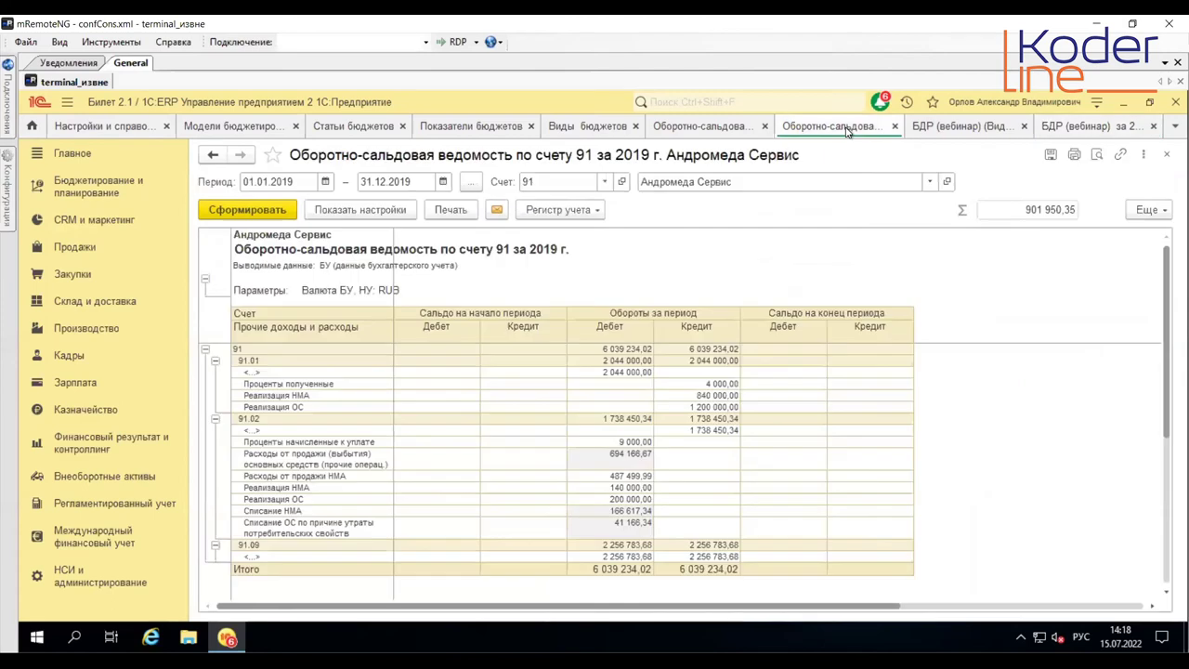
{"action": "left_click", "coordinate": [894, 125]}
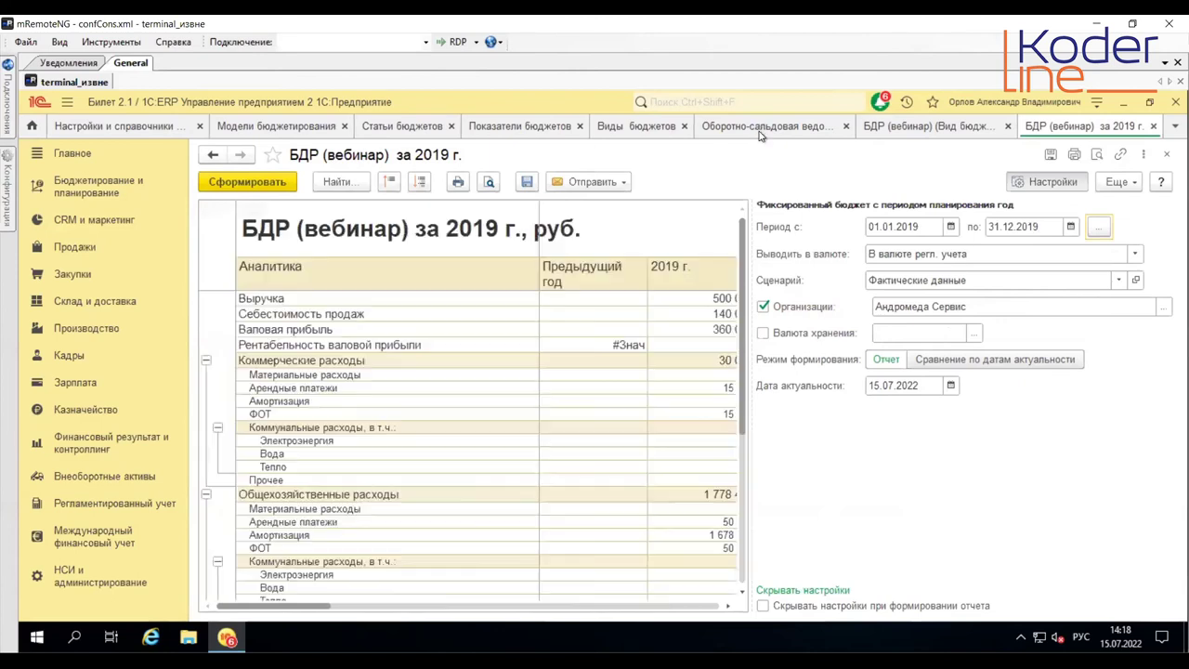
{"action": "left_click", "coordinate": [613, 349]}
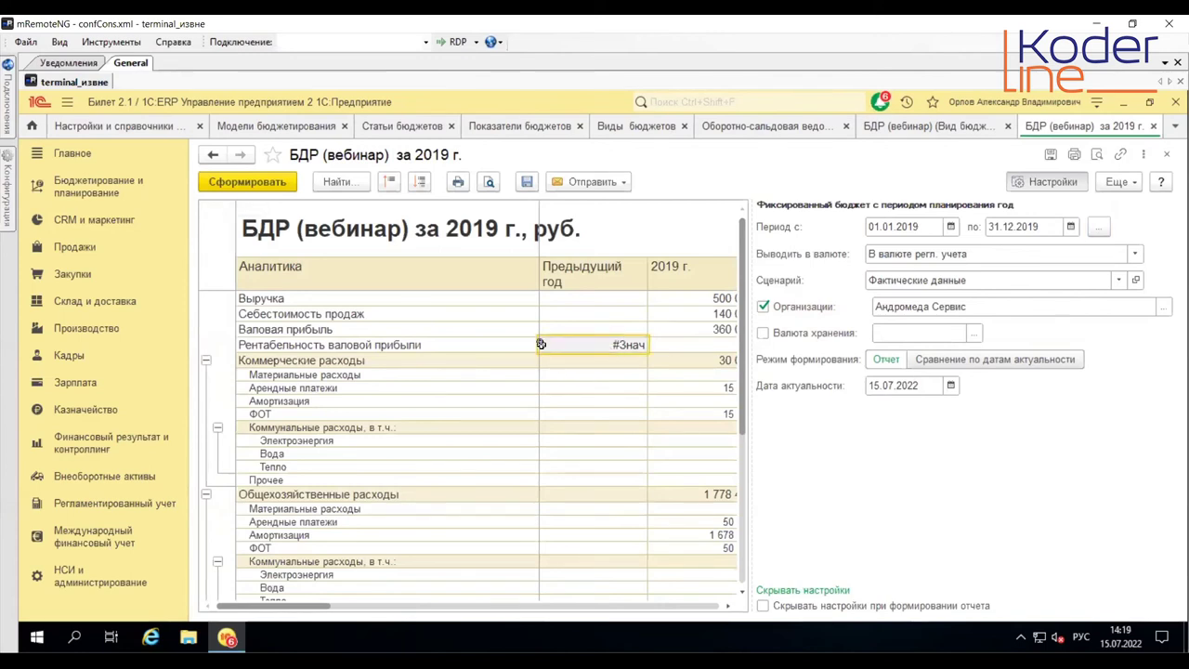
{"action": "left_click", "coordinate": [1044, 183]}
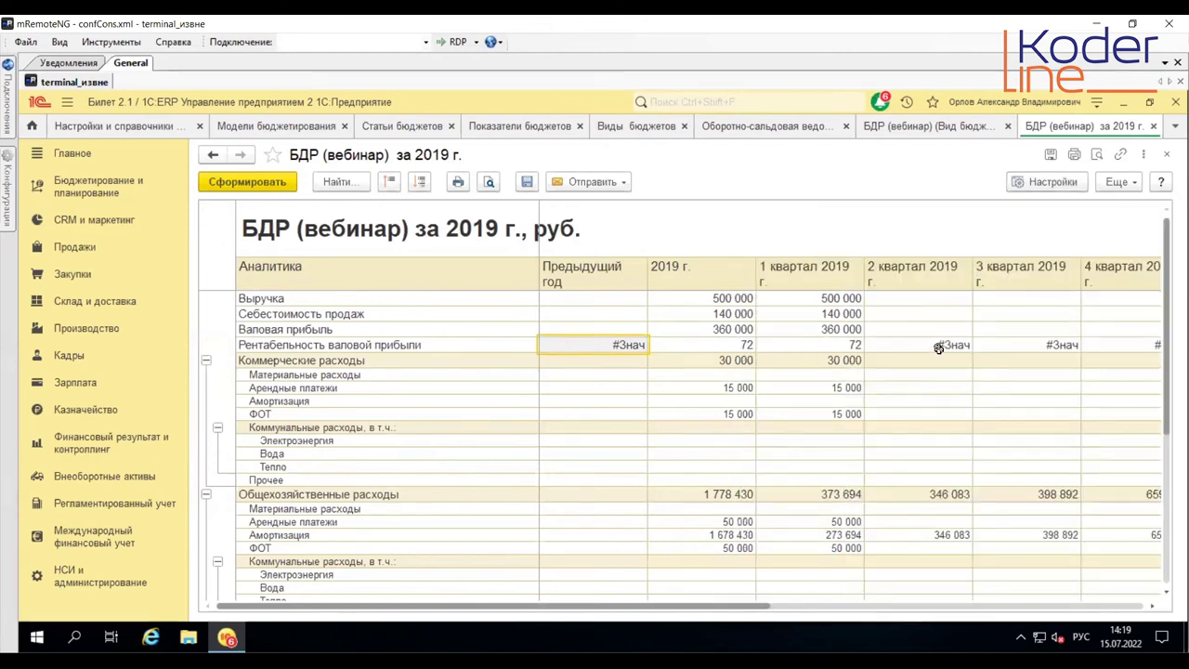
{"action": "left_click_drag", "start_coordinate": [939, 348], "coordinate": [1003, 342]}
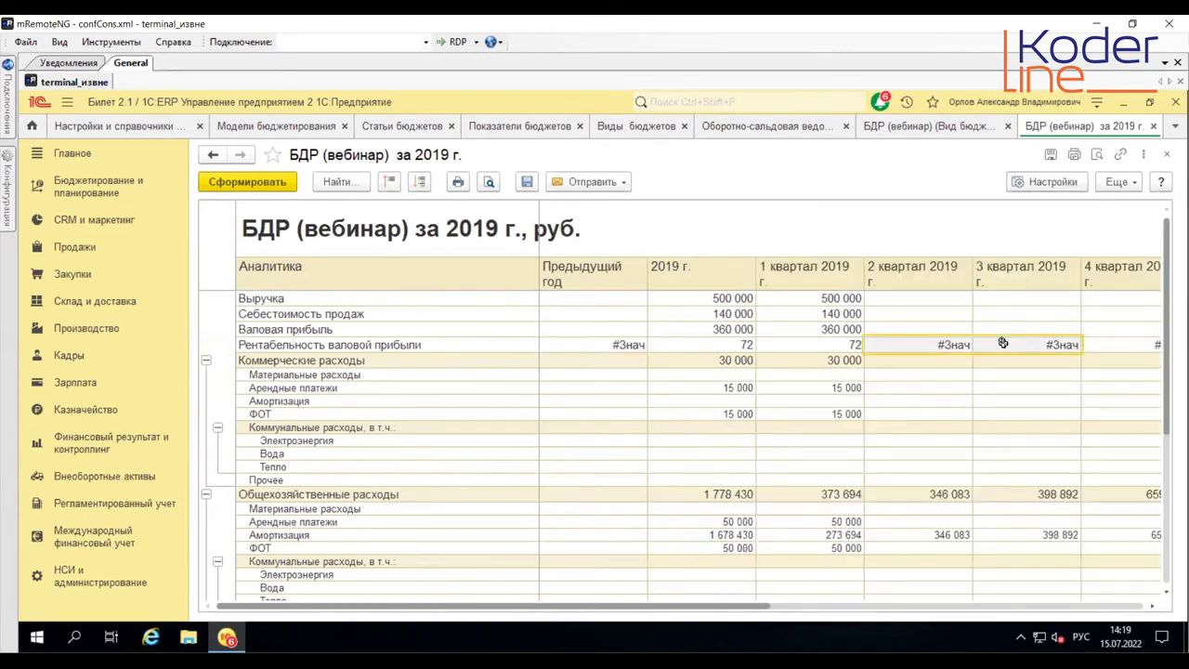
Step: Regenerate the Андромеда Сервис turnover balance sheet for 2 квартал 2019
{"action": "left_click", "coordinate": [748, 127]}
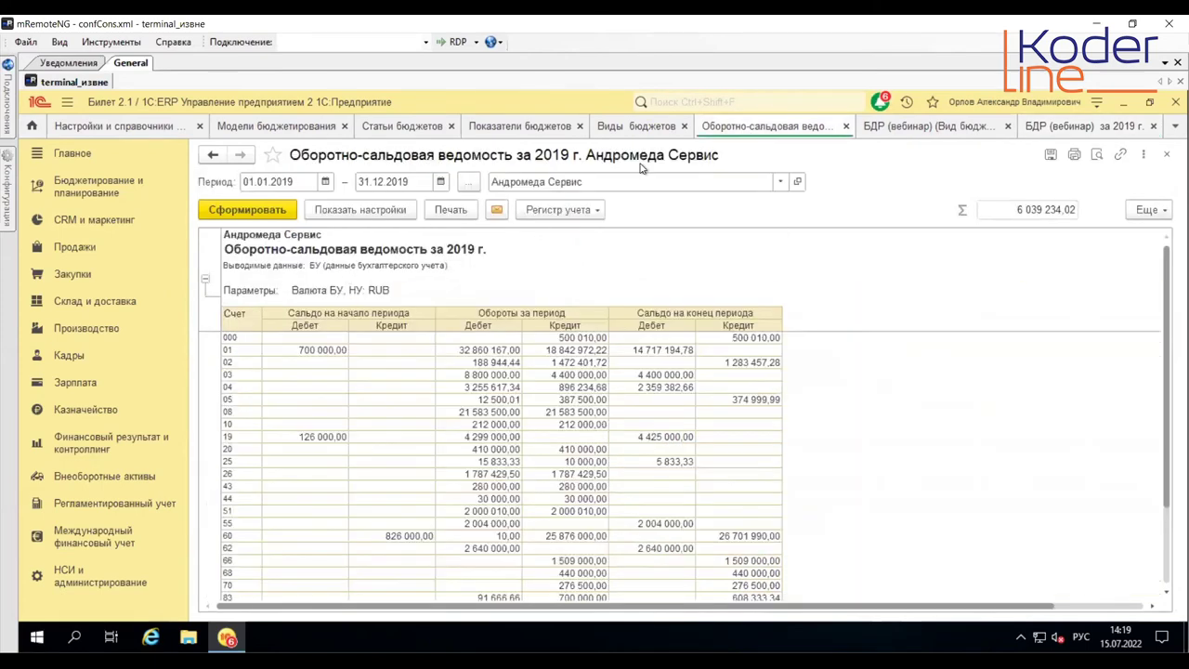
{"action": "left_click", "coordinate": [467, 183]}
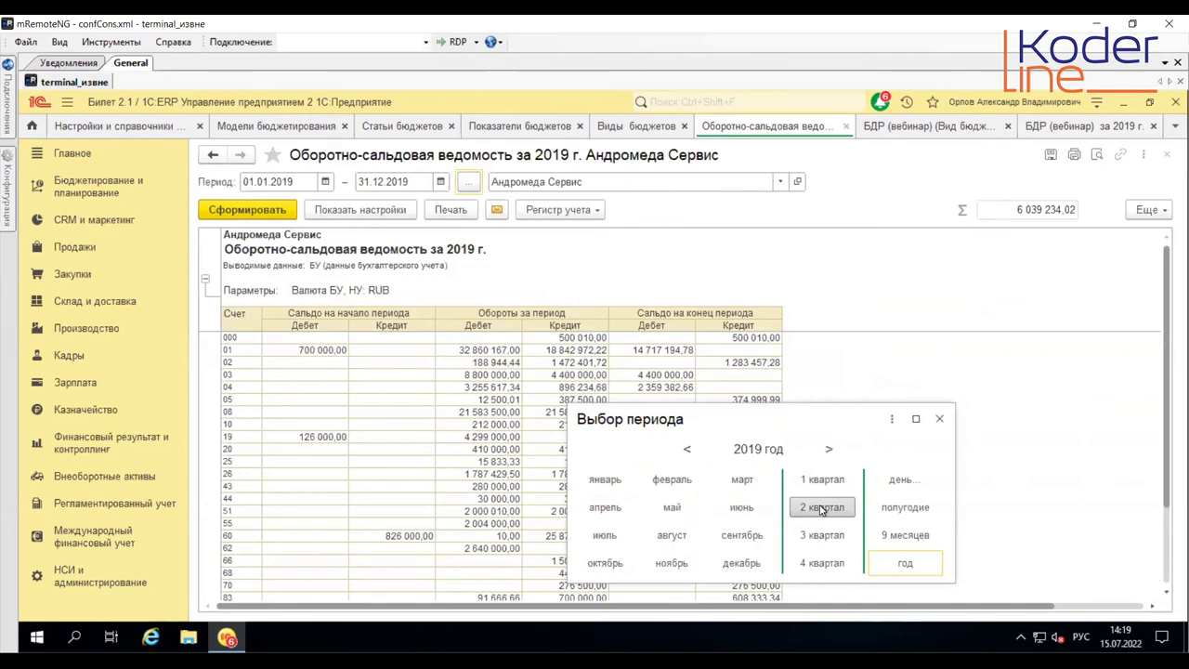
{"action": "left_click", "coordinate": [821, 508]}
{"action": "left_click", "coordinate": [267, 210]}
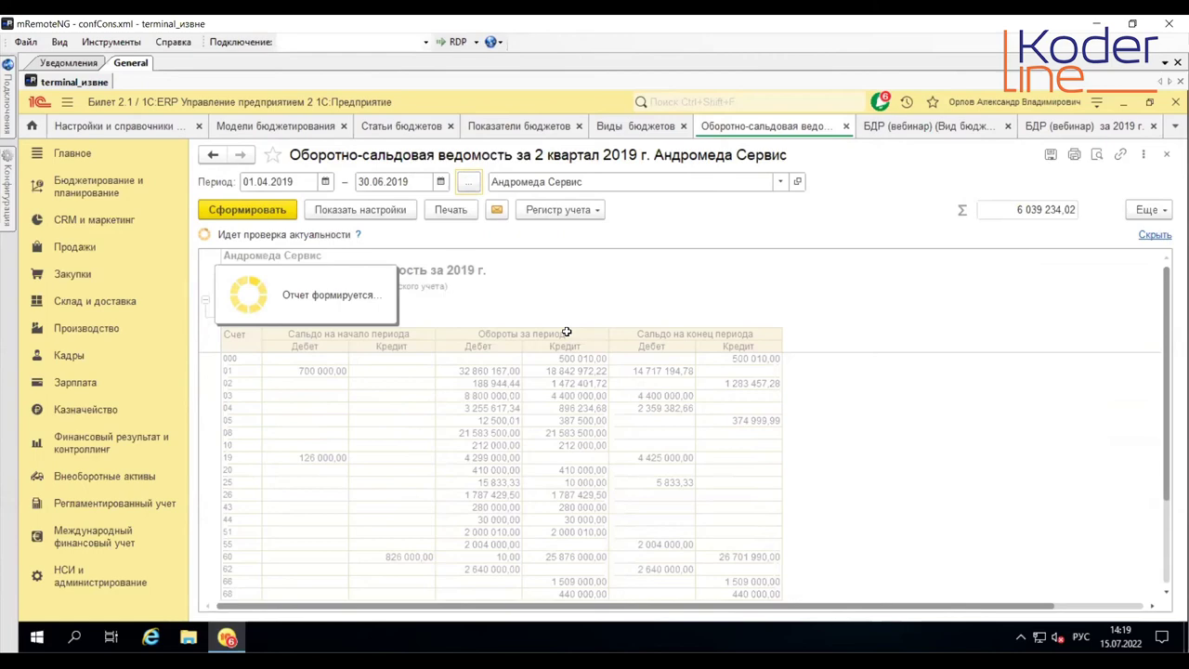
Step: Examine the БДР (вебинар) report for 2019 from revenue to net profitability, including the quarterly, 6 мес. and 9 мес. columns
{"action": "left_click", "coordinate": [1094, 130]}
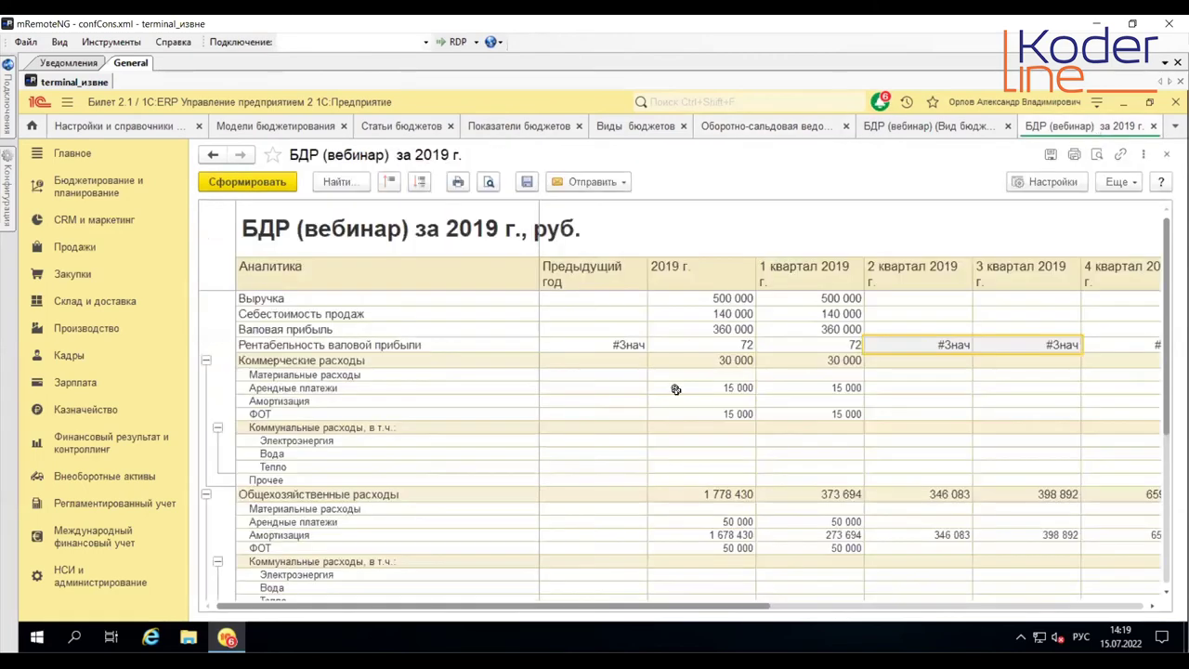
{"action": "left_click_drag", "start_coordinate": [615, 610], "coordinate": [827, 606]}
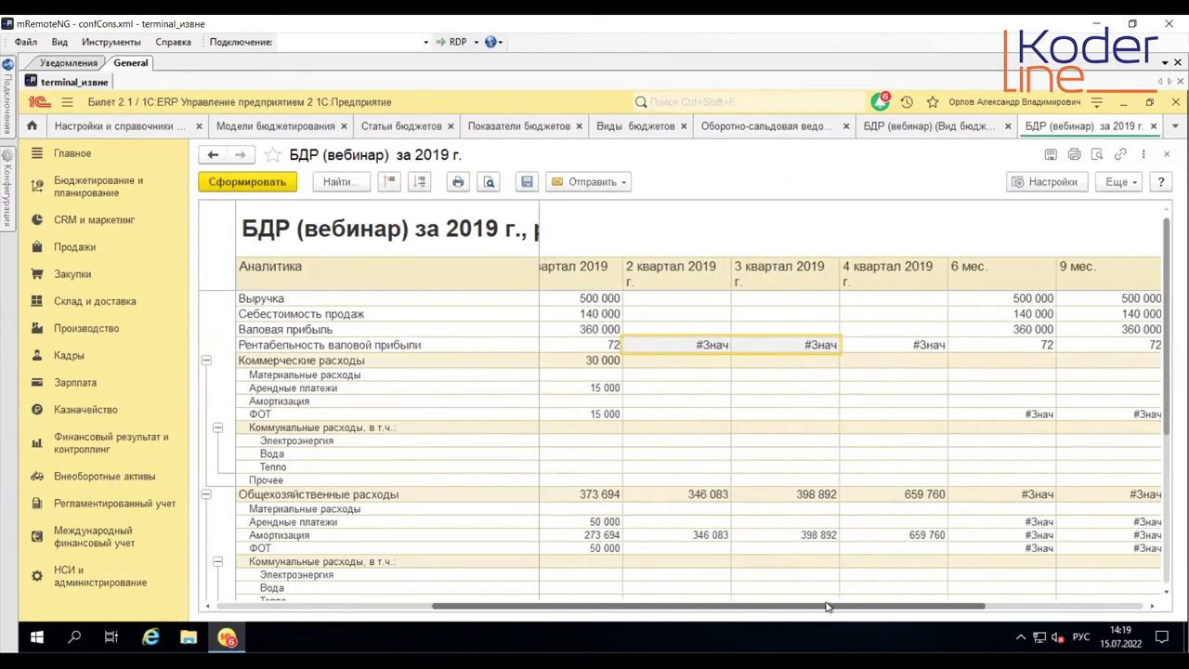
{"action": "left_click_drag", "start_coordinate": [827, 606], "coordinate": [709, 605]}
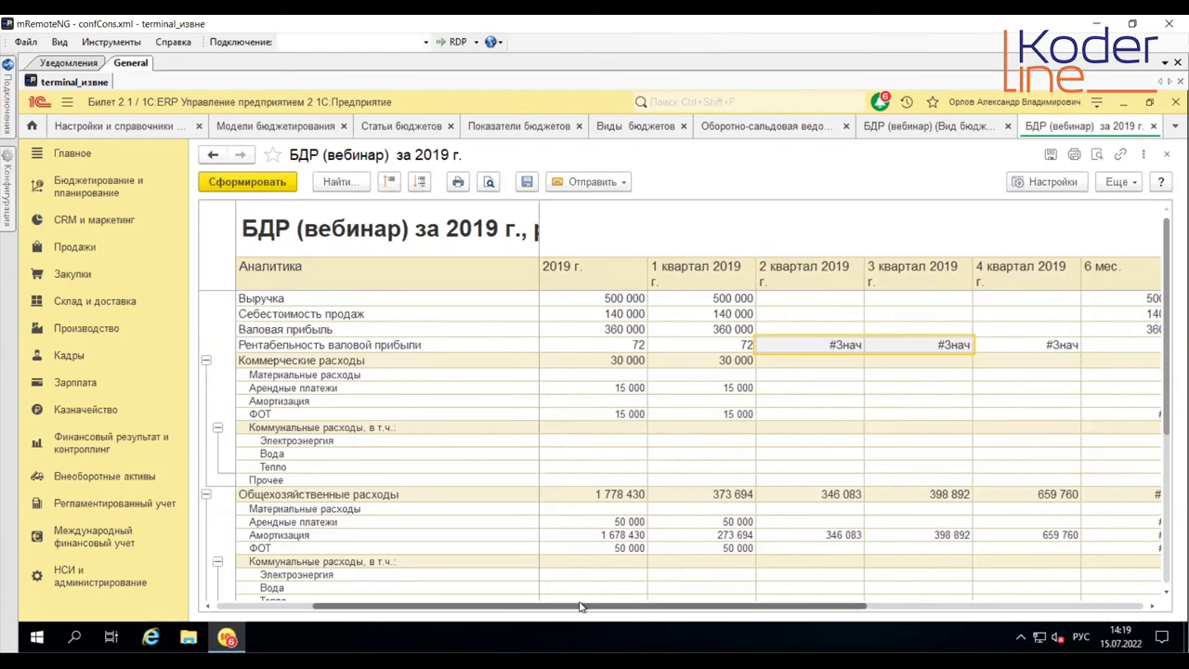
{"action": "scroll", "coordinate": [627, 457], "scroll_direction": "left", "scroll_amount": 2}
{"action": "scroll", "coordinate": [627, 457], "scroll_direction": "down", "scroll_amount": 5}
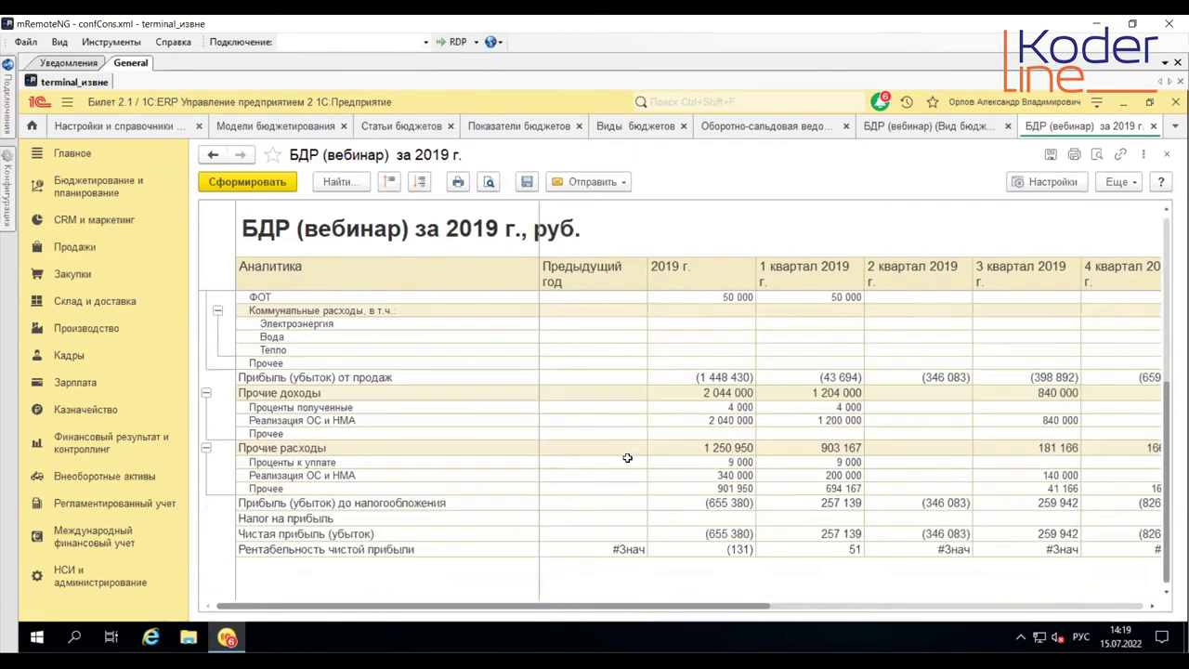
{"action": "scroll", "coordinate": [627, 457], "scroll_direction": "up", "scroll_amount": 5}
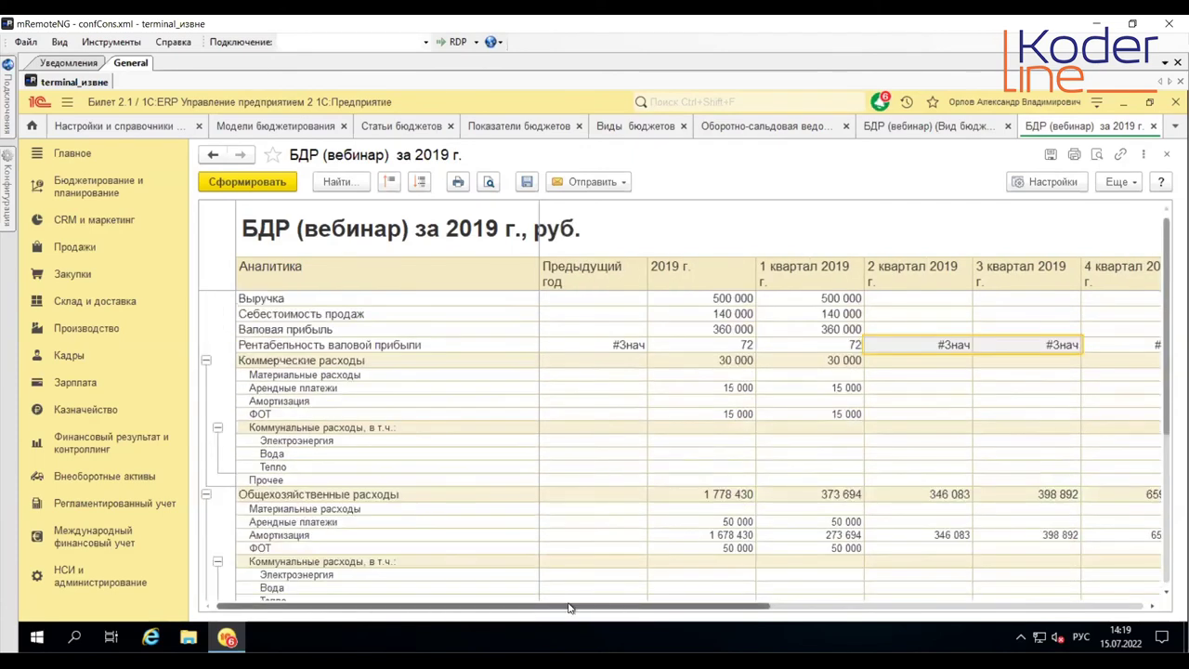
{"action": "left_click_drag", "start_coordinate": [584, 611], "coordinate": [666, 612]}
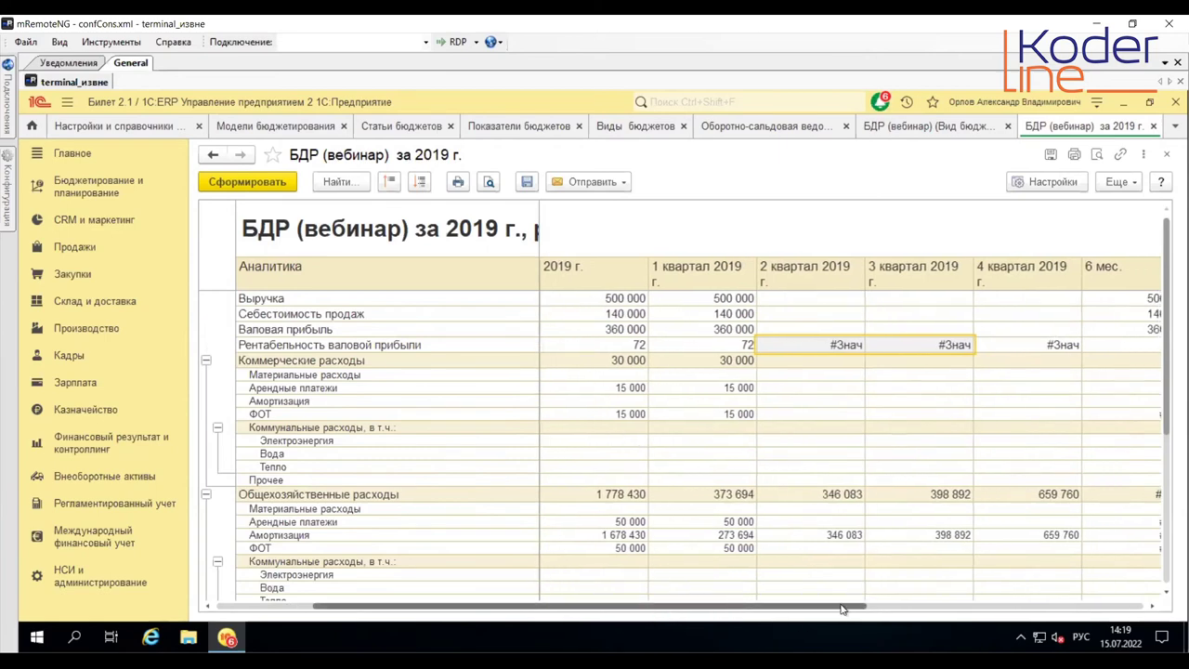
{"action": "left_click_drag", "start_coordinate": [845, 609], "coordinate": [1027, 595]}
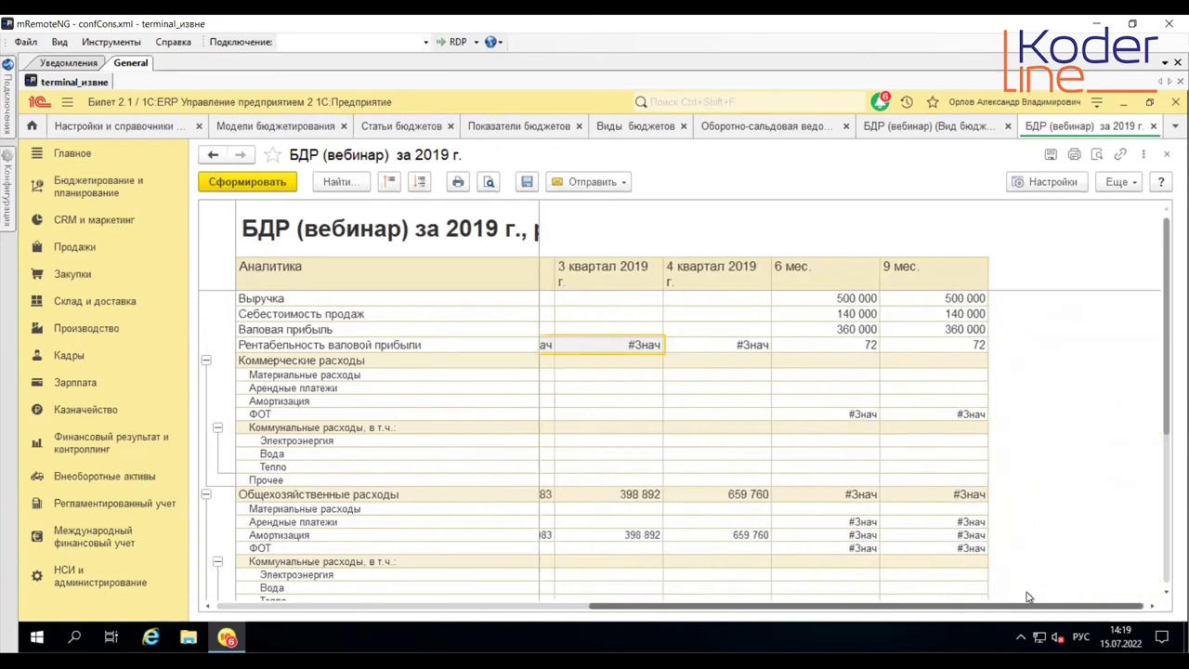
{"action": "left_click", "coordinate": [861, 535]}
{"action": "scroll", "coordinate": [740, 608], "scroll_direction": "left", "scroll_amount": 3}
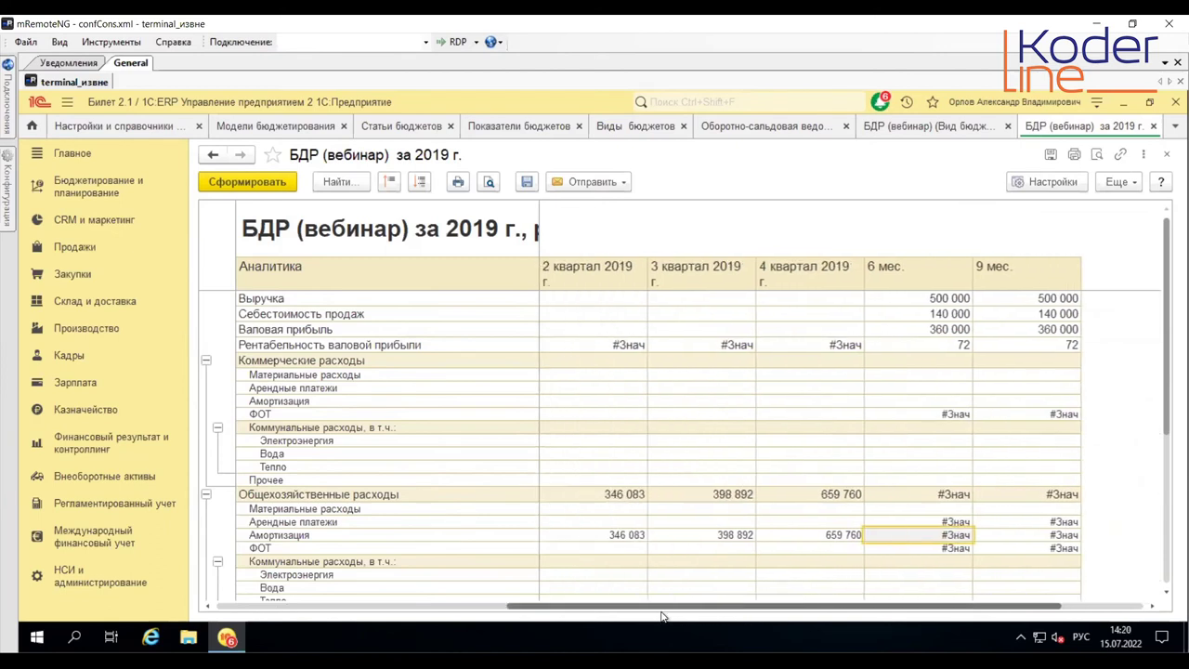
Step: Review the lower rows of the 2019 БДР (вебинар) report and compare the 6 мес. and 9 мес. columns with the annual and quarterly ones
{"action": "scroll", "coordinate": [754, 608], "scroll_direction": "right", "scroll_amount": 3}
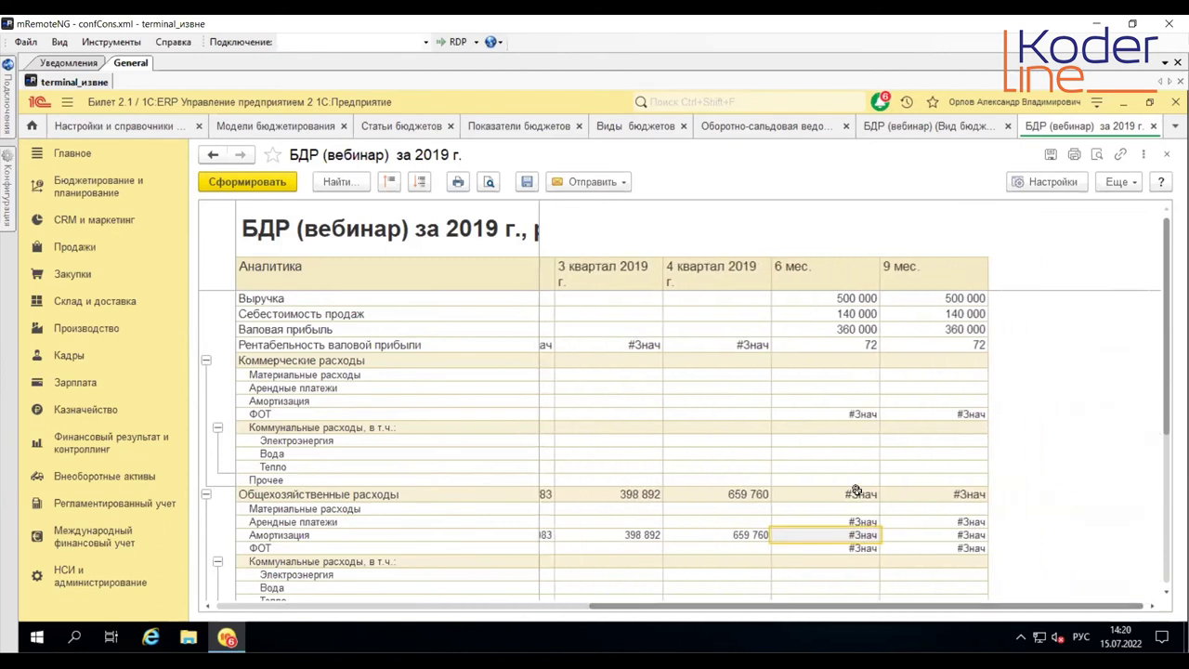
{"action": "scroll", "coordinate": [857, 490], "scroll_direction": "down", "scroll_amount": 3}
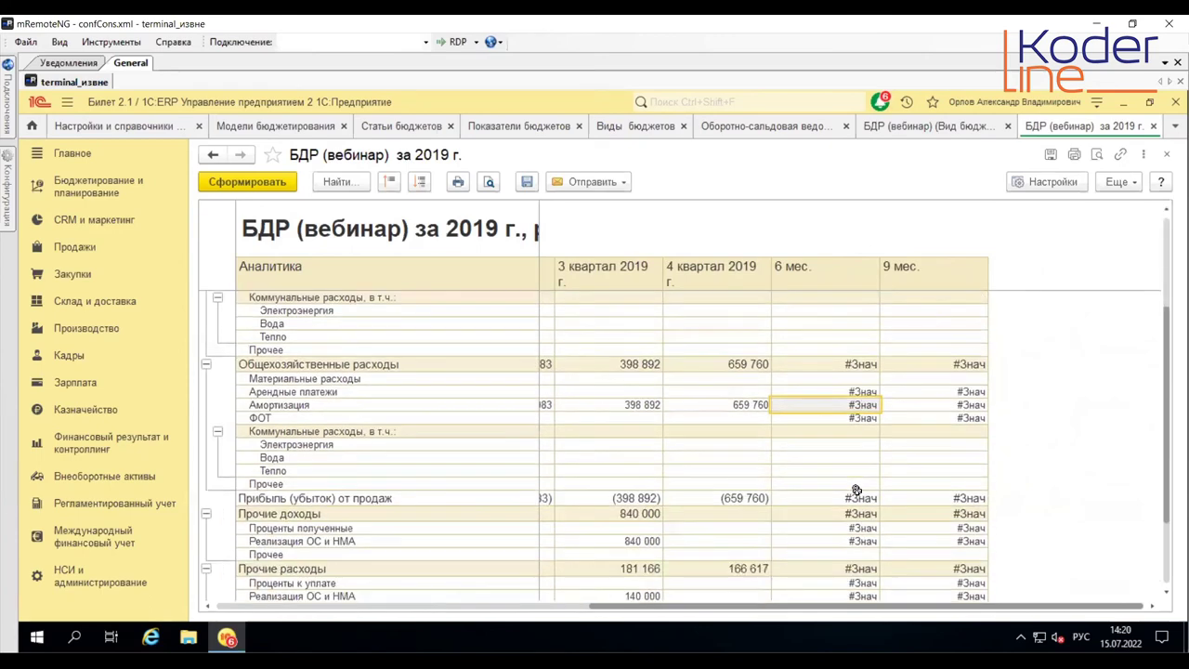
{"action": "scroll", "coordinate": [856, 490], "scroll_direction": "down", "scroll_amount": 3}
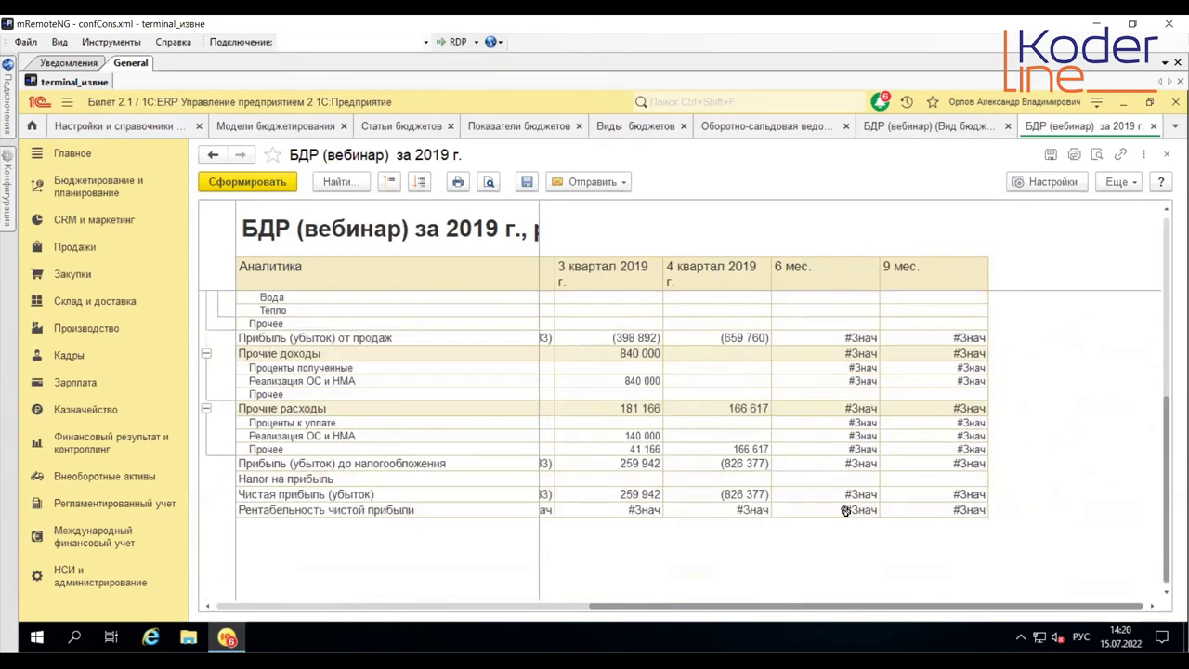
{"action": "left_click_drag", "start_coordinate": [611, 608], "coordinate": [270, 611]}
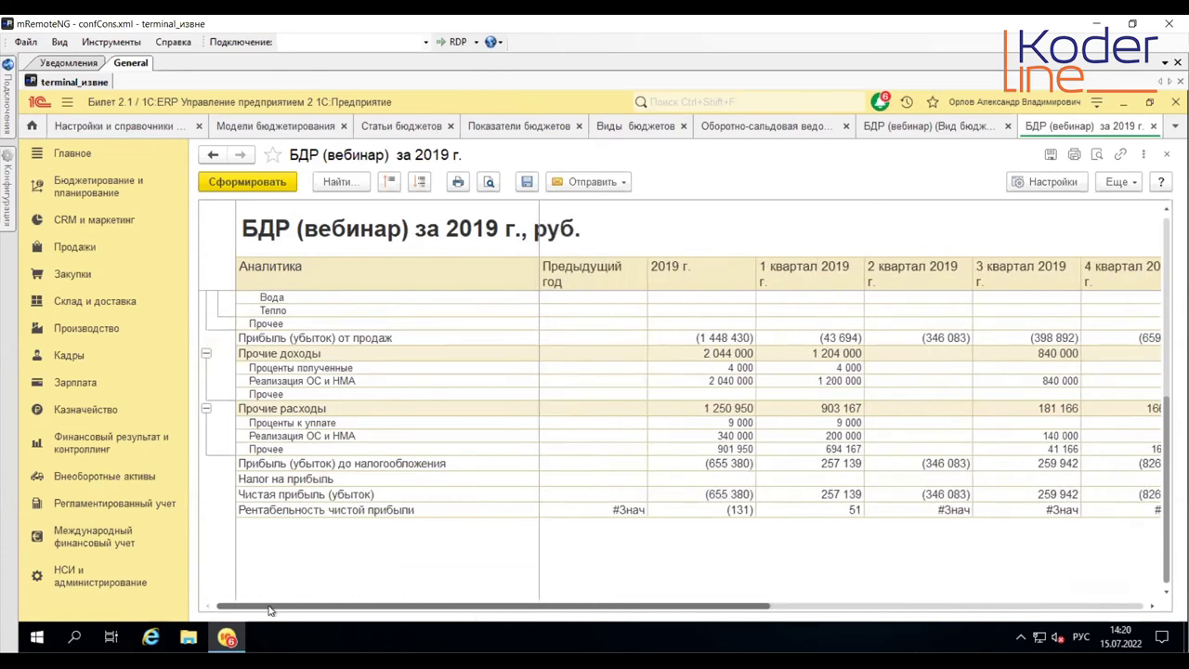
{"action": "left_click_drag", "start_coordinate": [270, 610], "coordinate": [385, 611]}
{"action": "left_click_drag", "start_coordinate": [849, 610], "coordinate": [1001, 610]}
{"action": "scroll", "coordinate": [1000, 504], "scroll_direction": "up", "scroll_amount": 10}
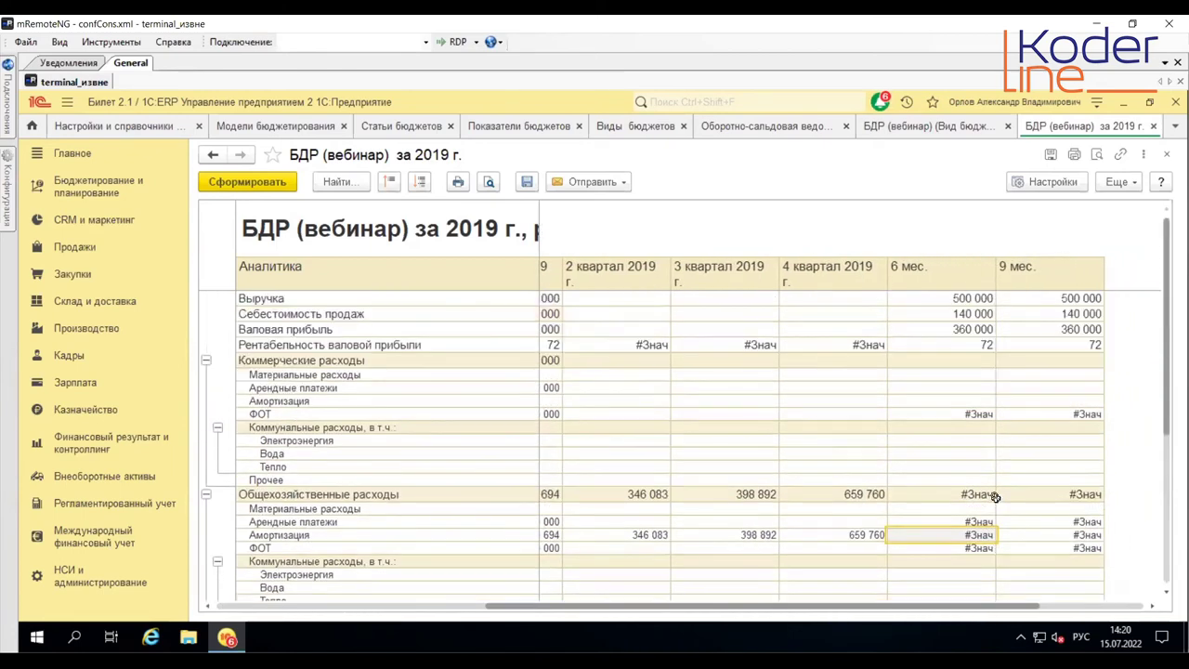
{"action": "left_click_drag", "start_coordinate": [907, 610], "coordinate": [641, 609]}
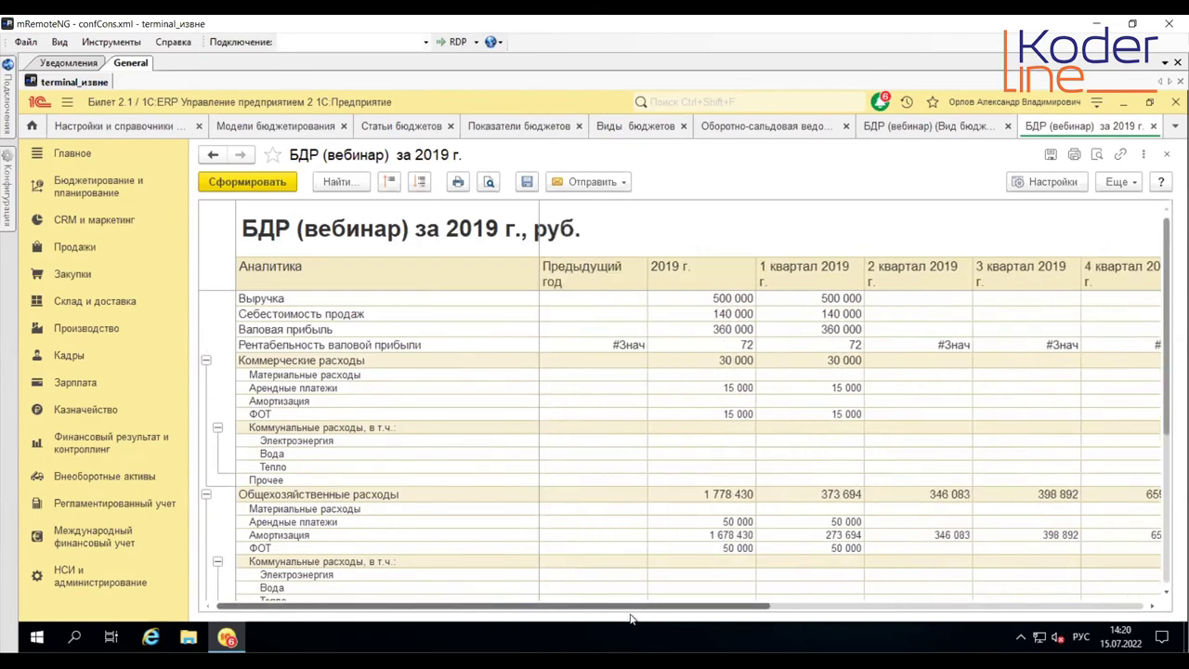
Step: Return to the БДР (вебинар) budget type and open its table cell settings
{"action": "left_click", "coordinate": [757, 128]}
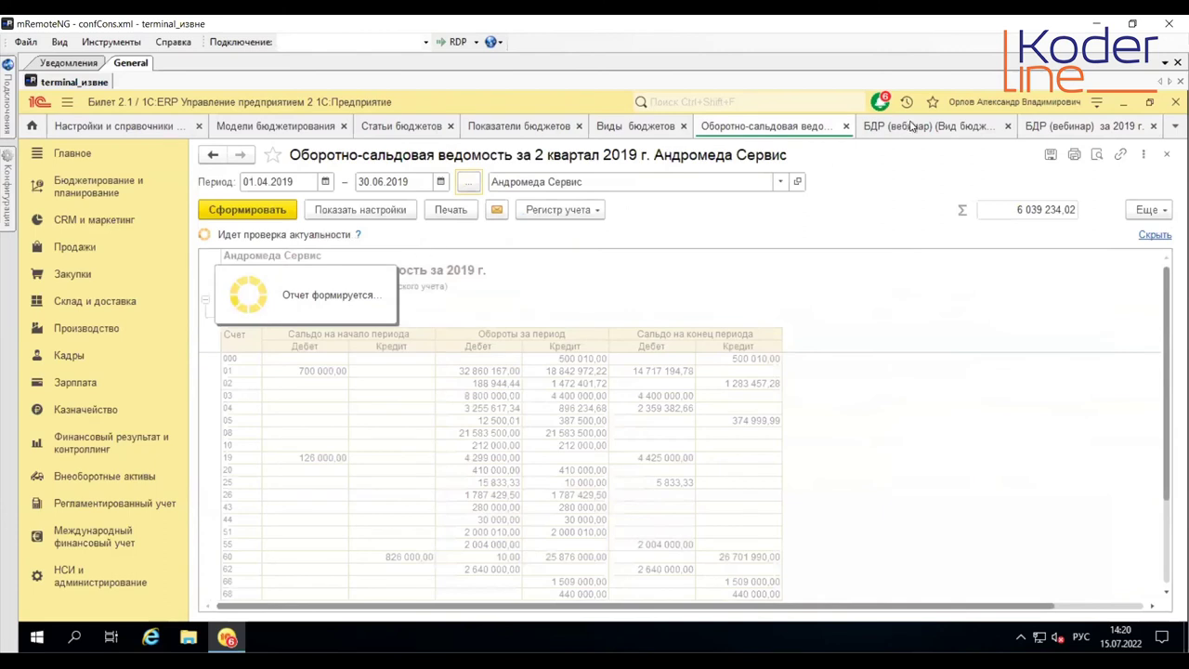
{"action": "left_click", "coordinate": [985, 130]}
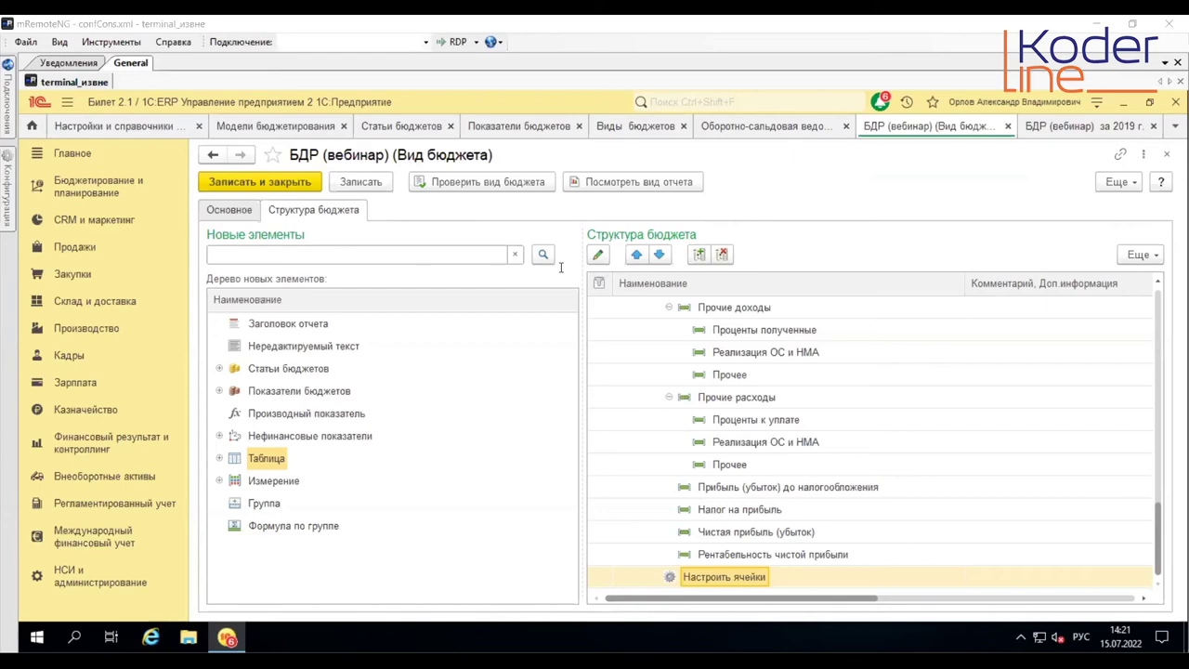
{"action": "key", "text": "Return"}
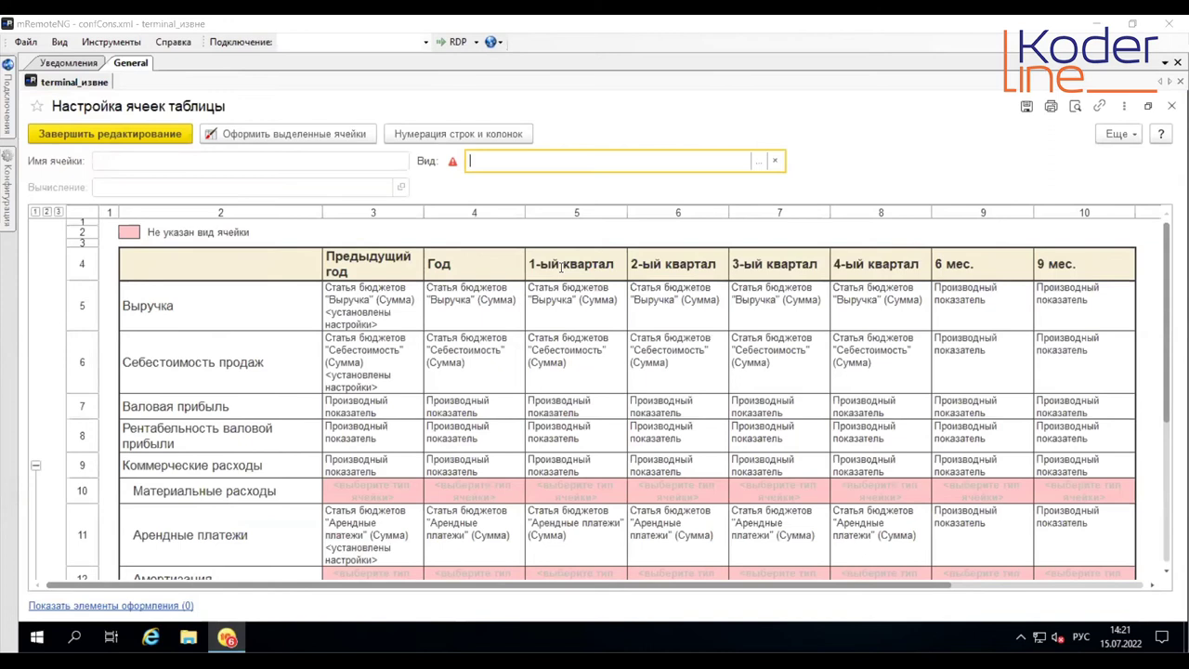
{"action": "key", "text": "Escape"}
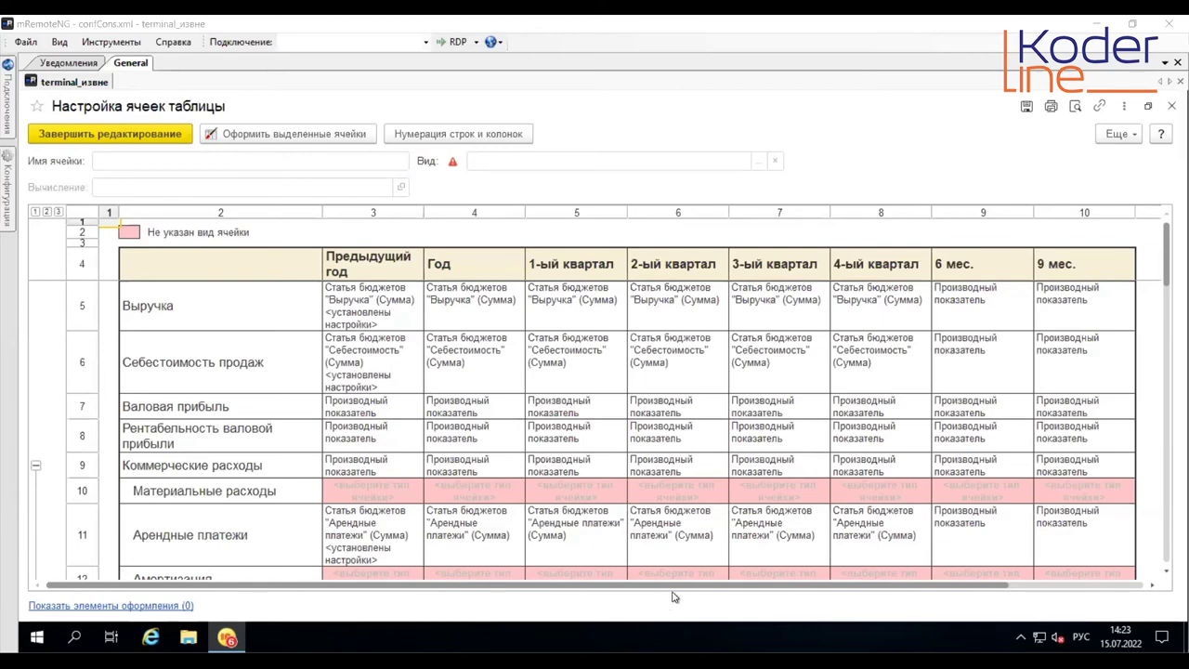
Step: Inspect the 6 мес. formulas of Арендные платежи and ФОТ under Общехозяйственные расходы, Рентабельность валовой прибыли and Себестоимость продаж
{"action": "scroll", "coordinate": [934, 507], "scroll_direction": "down", "scroll_amount": 6}
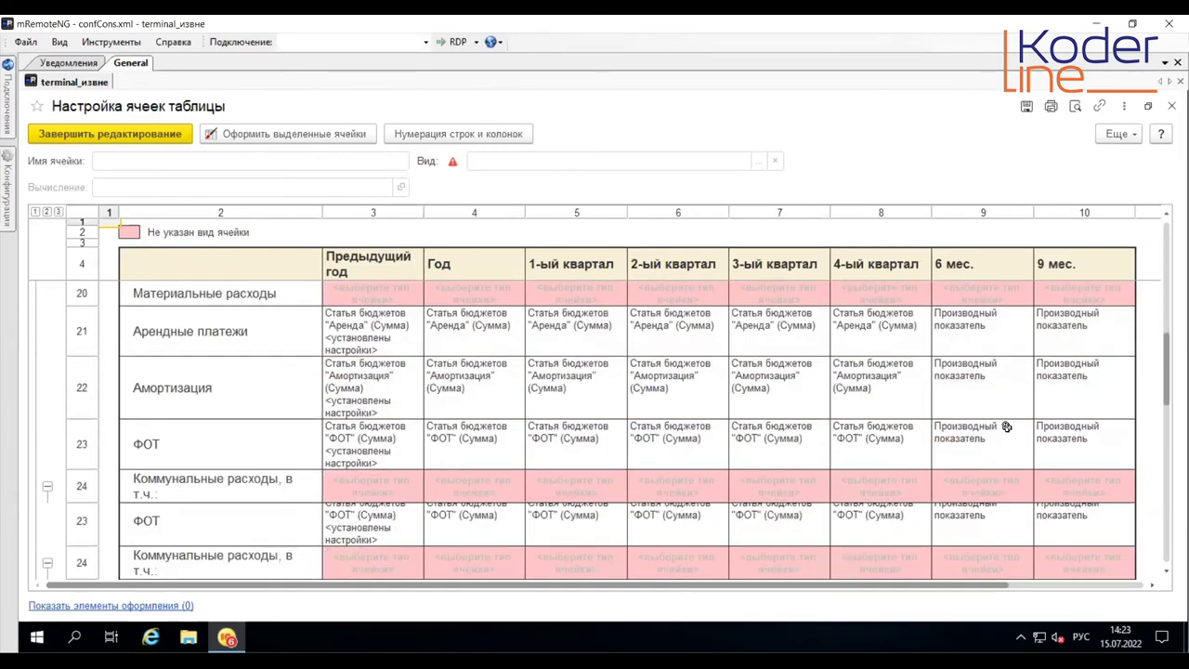
{"action": "left_click", "coordinate": [985, 321]}
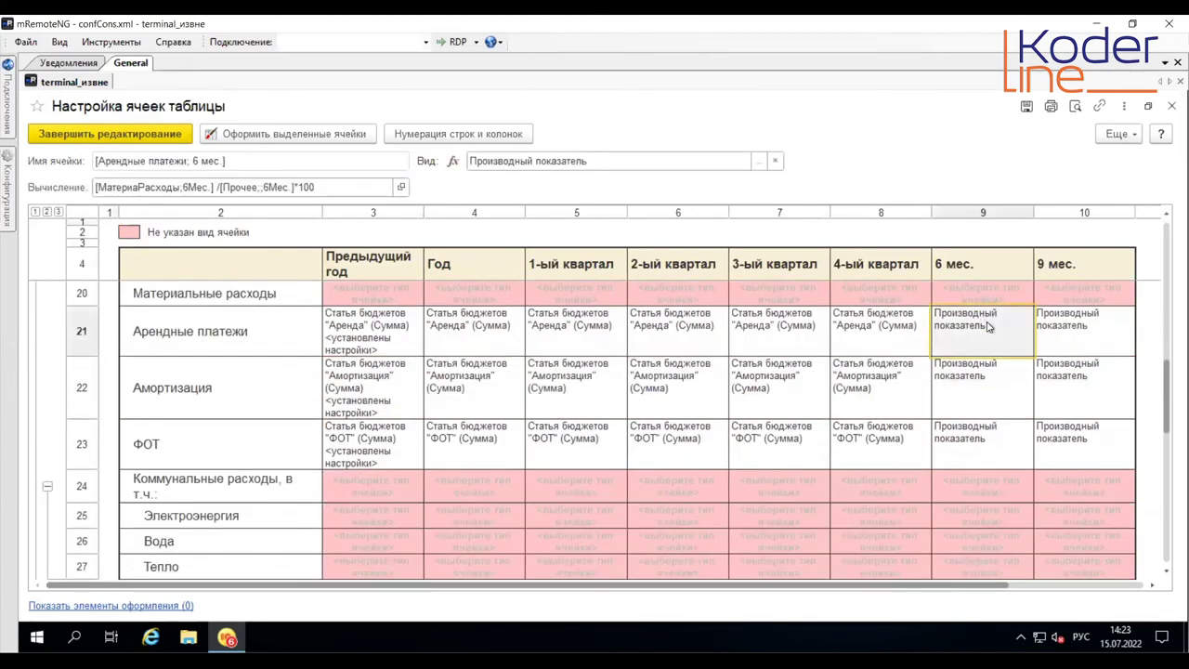
{"action": "double_click", "coordinate": [989, 325]}
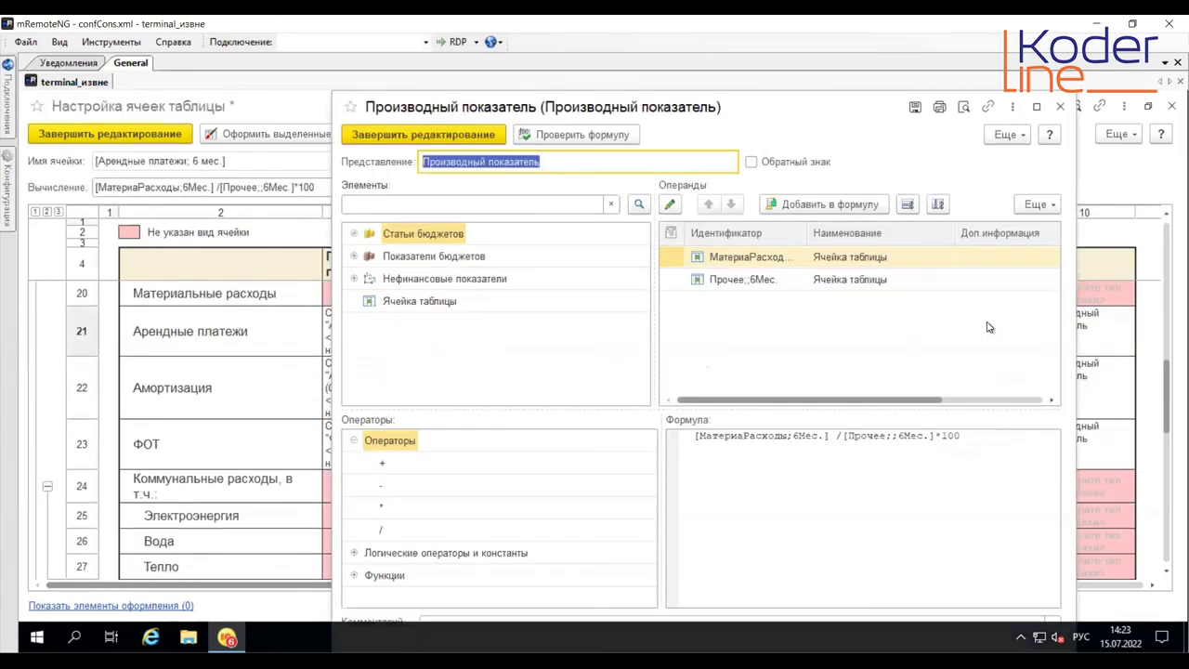
{"action": "left_click", "coordinate": [1062, 110]}
{"action": "left_click", "coordinate": [988, 419]}
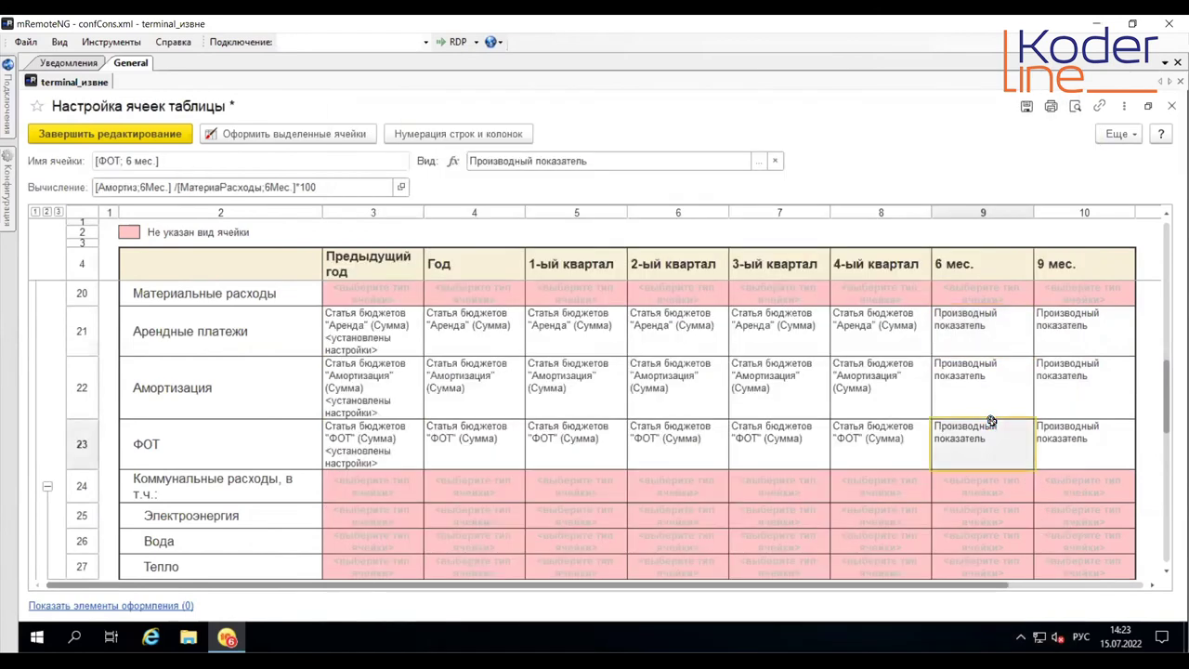
{"action": "scroll", "coordinate": [990, 417], "scroll_direction": "up", "scroll_amount": 5}
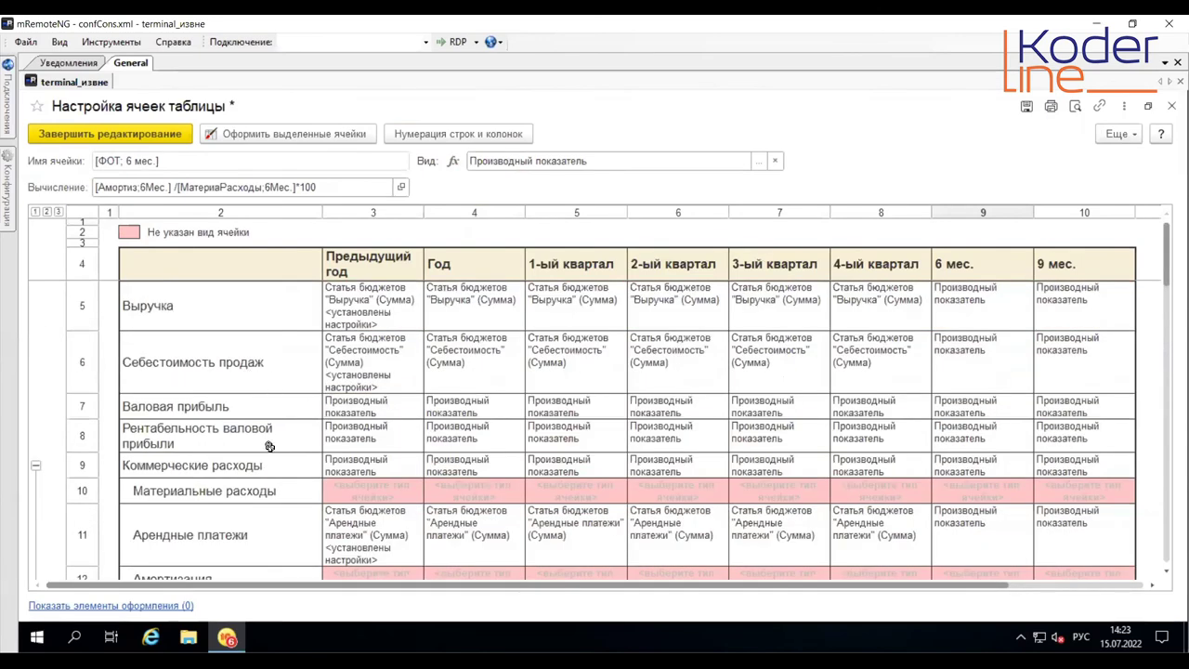
{"action": "double_click", "coordinate": [997, 437]}
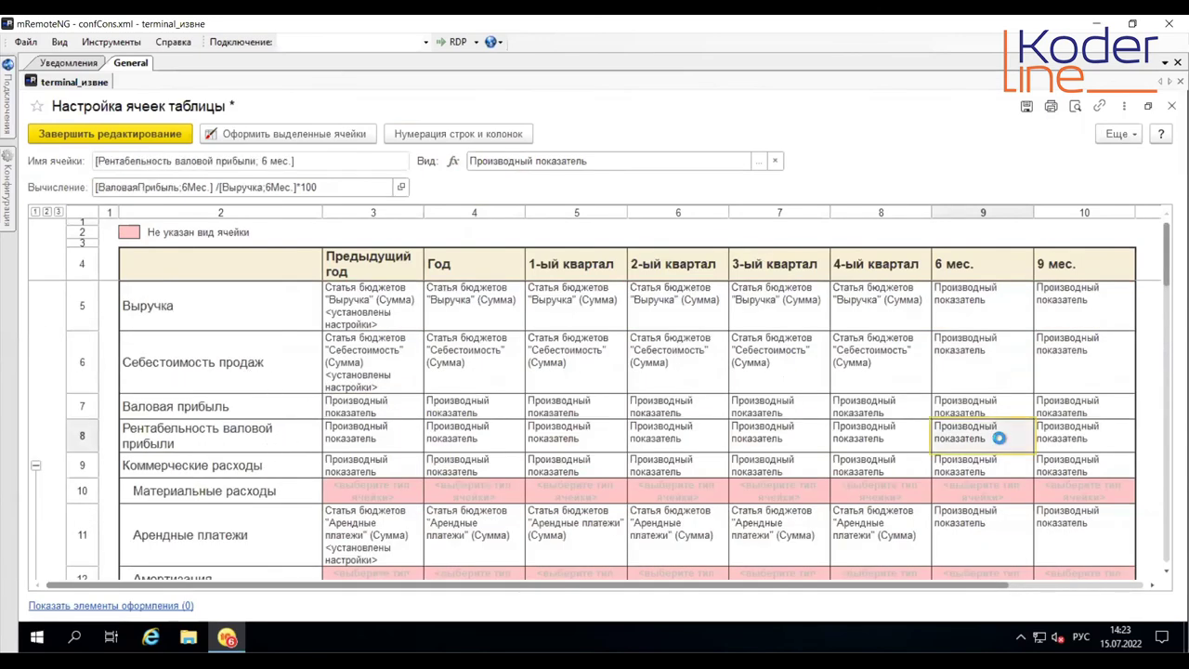
{"action": "left_click", "coordinate": [1060, 107]}
{"action": "left_click", "coordinate": [989, 369]}
{"action": "double_click", "coordinate": [990, 369]}
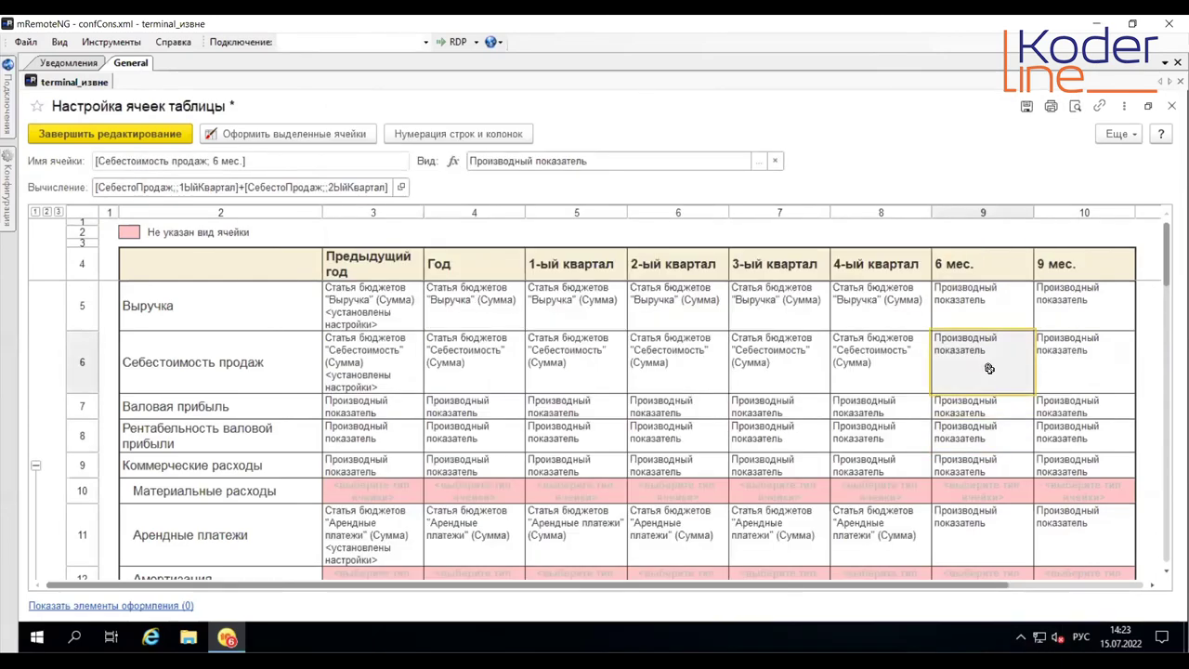
{"action": "left_click", "coordinate": [1060, 107]}
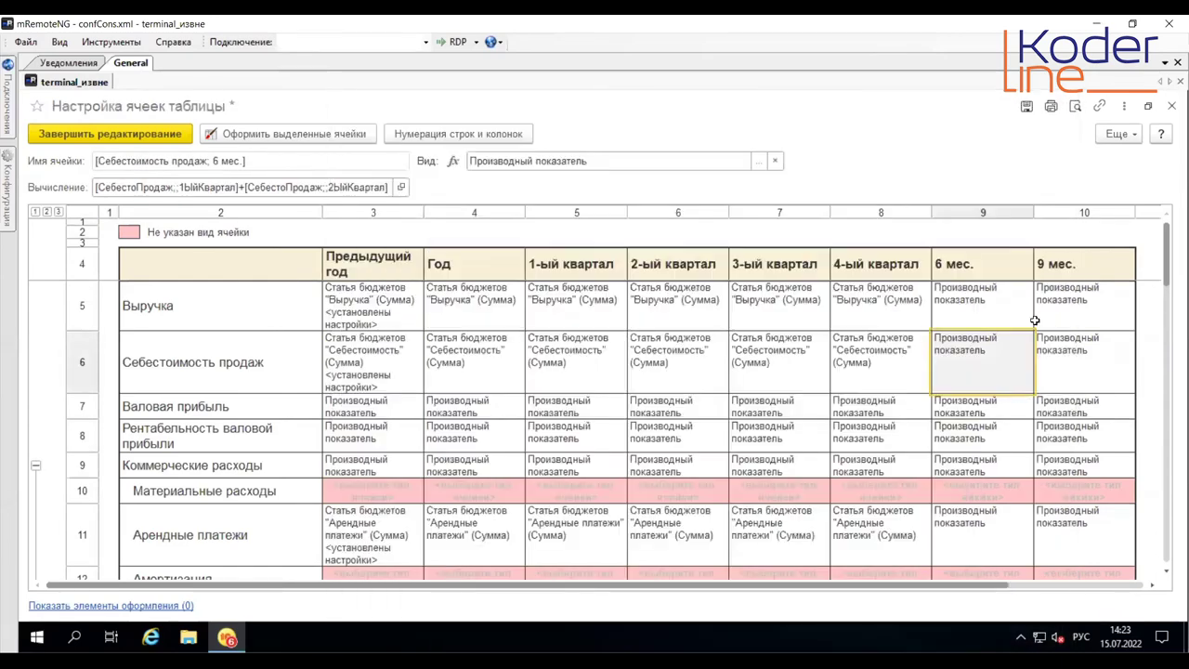
Step: Copy the Себестоимость продаж 6 мес. cell and paste it into the 6 мес. cells of Коммерческие расходы and its Арендные платежи row
{"action": "right_click", "coordinate": [992, 364]}
{"action": "left_click", "coordinate": [868, 404]}
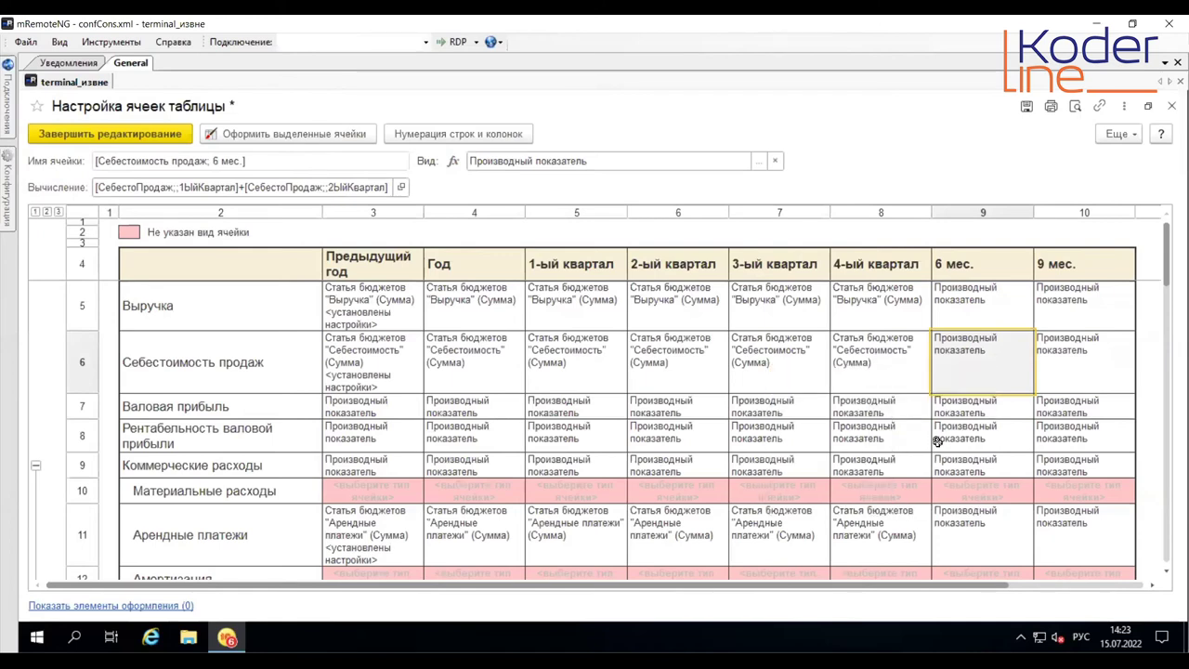
{"action": "left_click", "coordinate": [987, 463]}
{"action": "right_click", "coordinate": [986, 467]}
{"action": "left_click", "coordinate": [883, 528]}
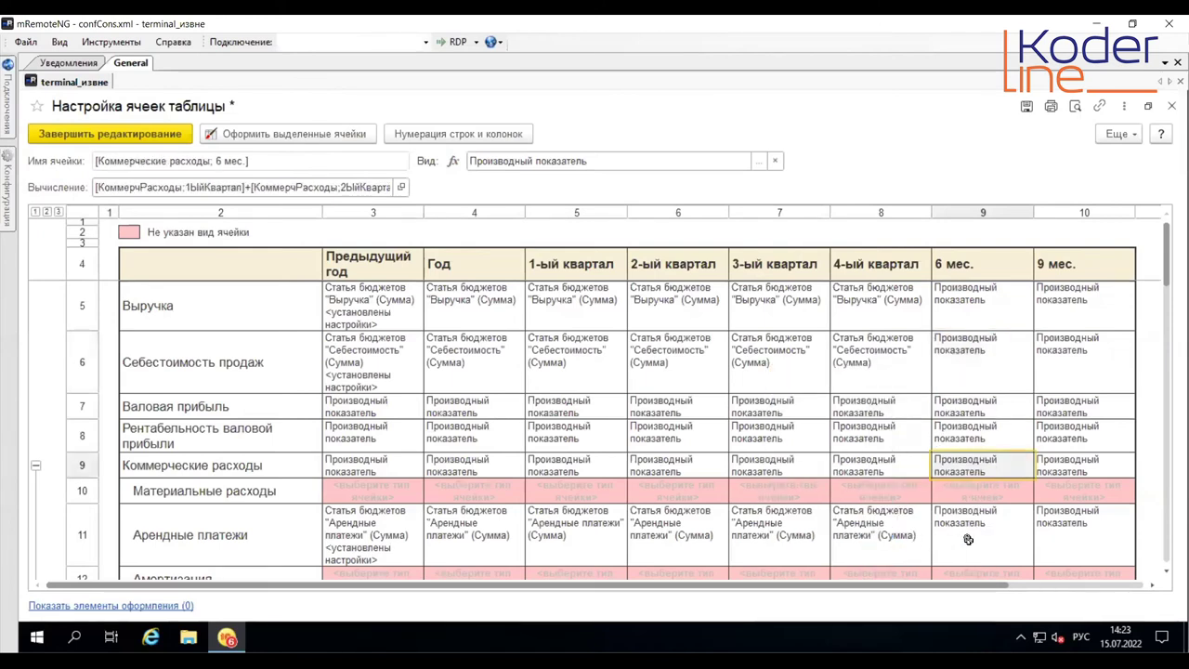
{"action": "left_click", "coordinate": [970, 537]}
{"action": "right_click", "coordinate": [971, 537]}
{"action": "left_click", "coordinate": [938, 529]}
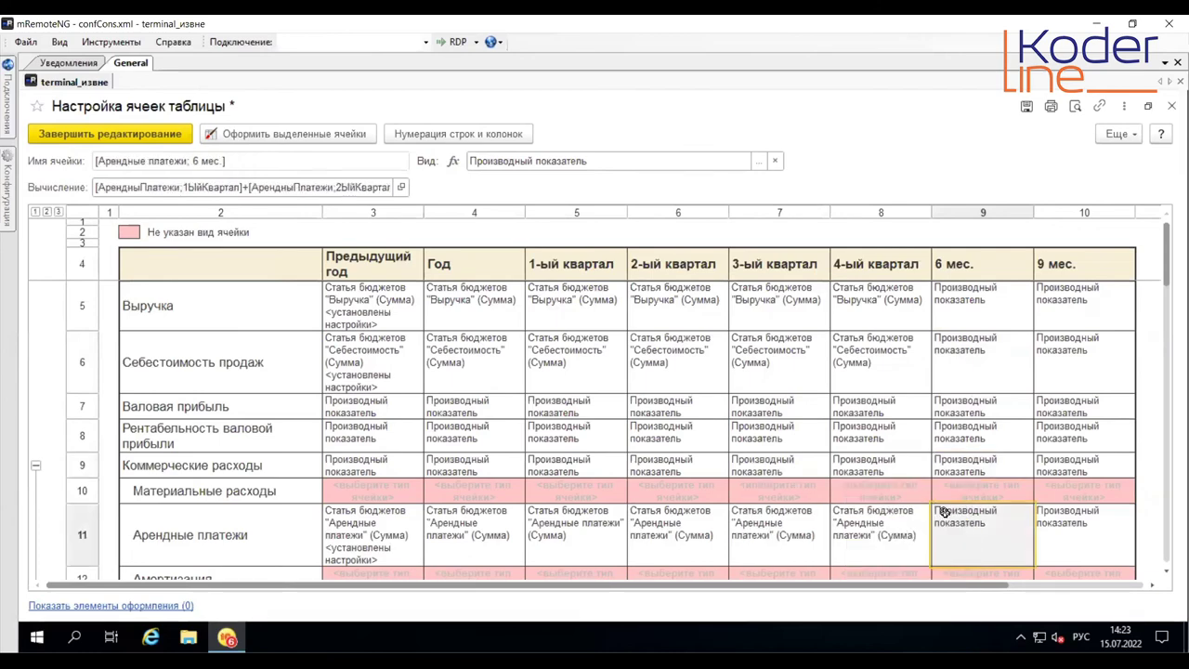
Step: Paste the copied formula into the 6 мес. cells of ФОТ under Коммерческие расходы and of the Общехозяйственные расходы row
{"action": "scroll", "coordinate": [957, 464], "scroll_direction": "down", "scroll_amount": 5}
{"action": "left_click", "coordinate": [974, 394]}
{"action": "right_click", "coordinate": [975, 394]}
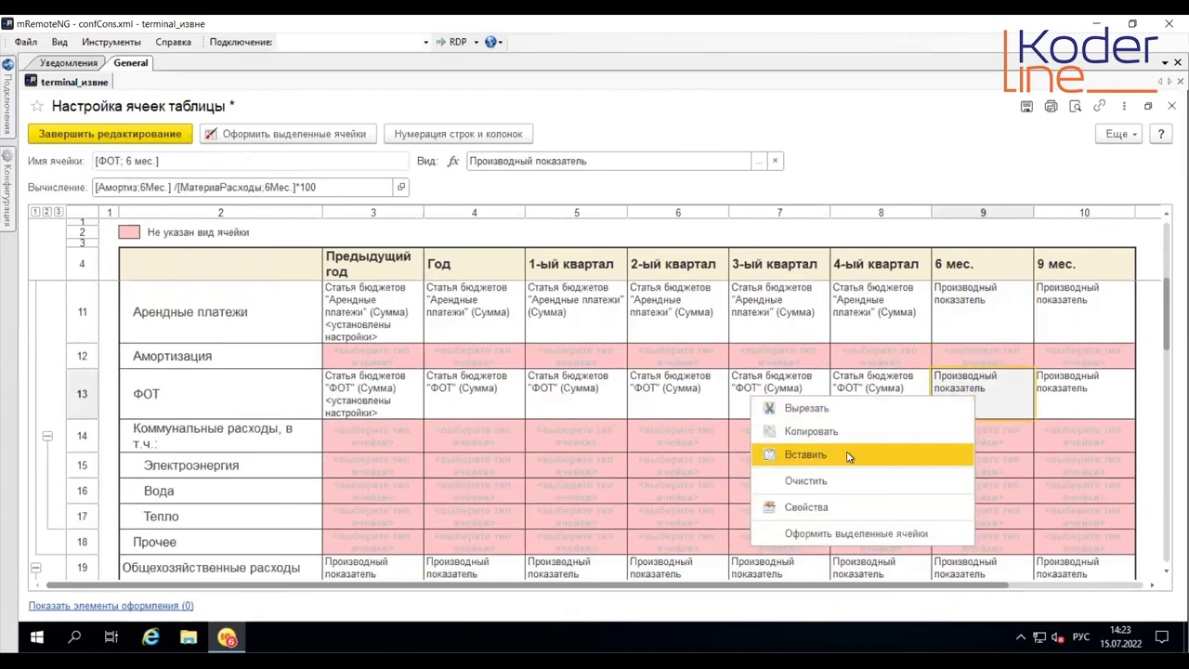
{"action": "left_click", "coordinate": [840, 458]}
{"action": "scroll", "coordinate": [991, 479], "scroll_direction": "down", "scroll_amount": 3}
{"action": "left_click", "coordinate": [985, 429]}
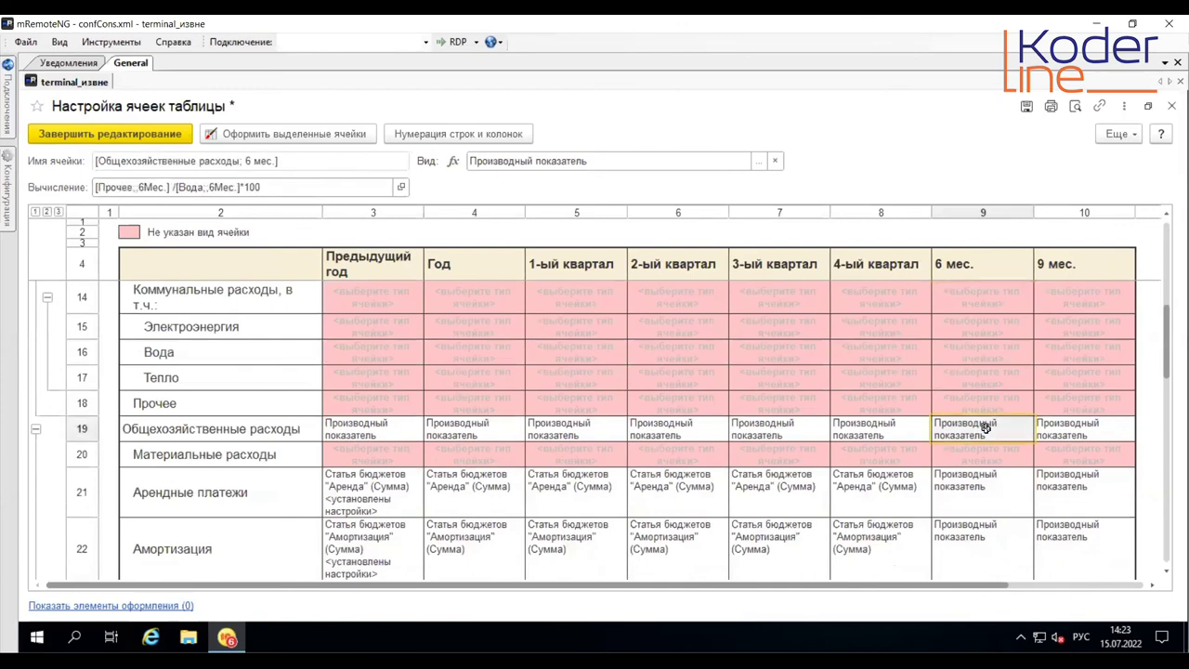
{"action": "right_click", "coordinate": [984, 429]}
{"action": "left_click", "coordinate": [863, 489]}
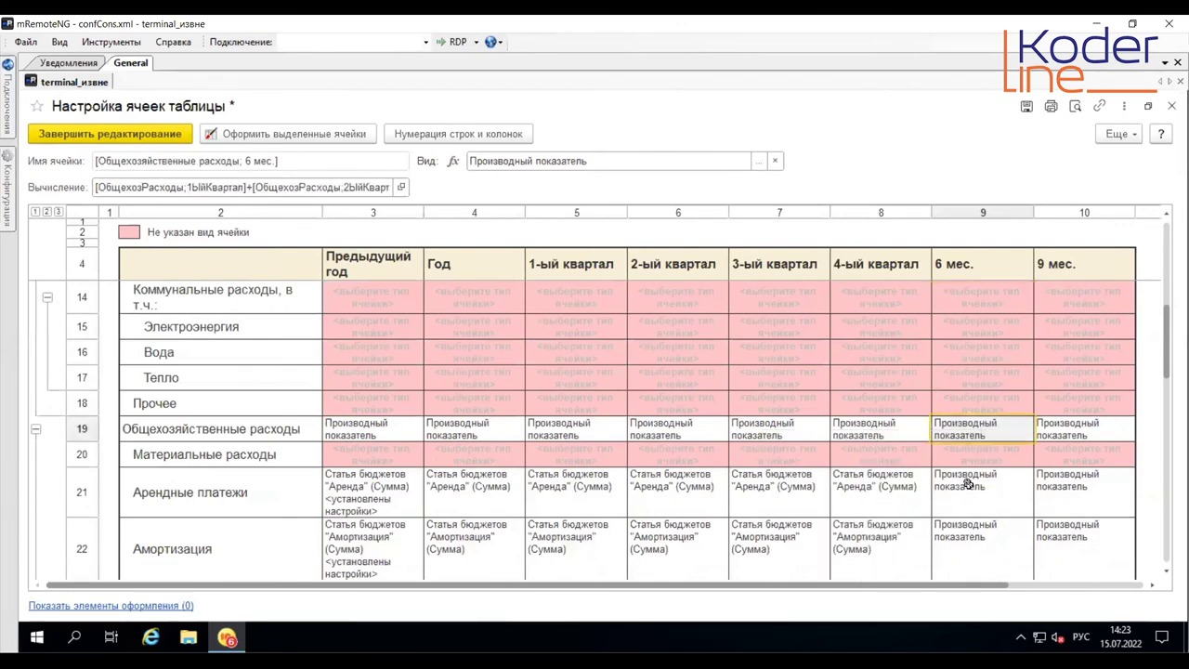
Step: Paste the copied formula into the 6 мес. cells of Арендные платежи, Амортизация and ФОТ under Общехозяйственные расходы
{"action": "scroll", "coordinate": [992, 400], "scroll_direction": "down", "scroll_amount": 3}
{"action": "left_click_drag", "start_coordinate": [990, 412], "coordinate": [984, 520]}
{"action": "right_click", "coordinate": [981, 470]}
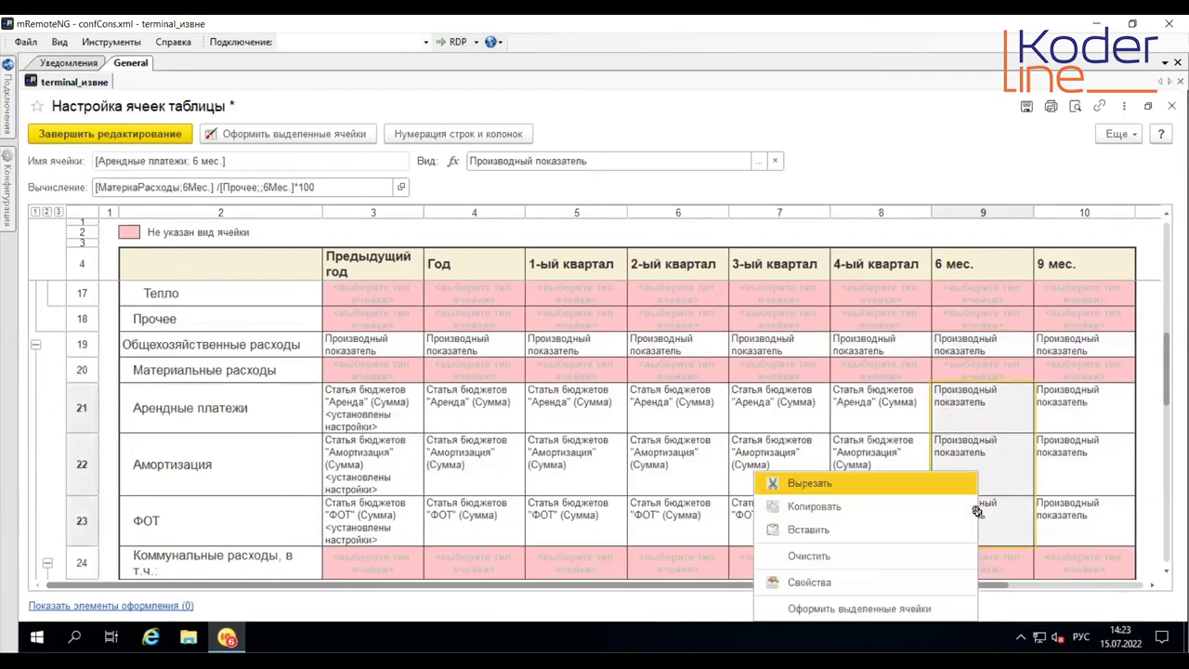
{"action": "left_click", "coordinate": [850, 526]}
Step: Paste the copied formula into the 6 мес. cells from Прибыль (убыток) от продаж through Реализация ОС и НМА under Прочие доходы
{"action": "scroll", "coordinate": [996, 473], "scroll_direction": "down", "scroll_amount": 3}
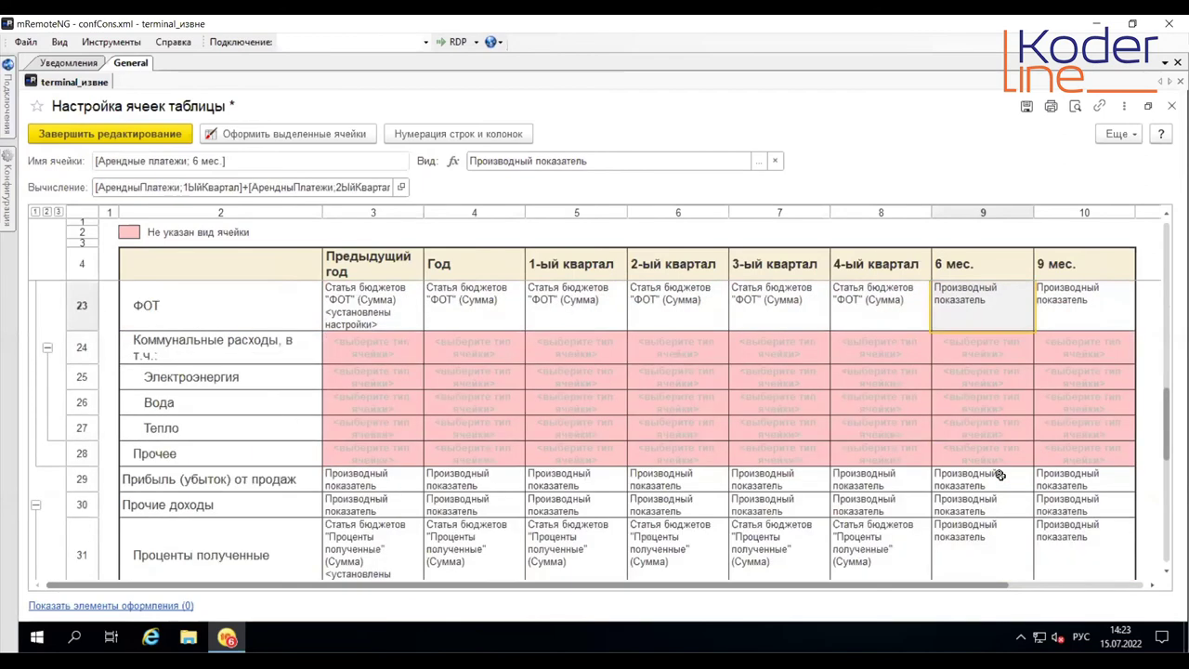
{"action": "scroll", "coordinate": [996, 473], "scroll_direction": "down", "scroll_amount": 2}
{"action": "left_click_drag", "start_coordinate": [996, 372], "coordinate": [967, 506]}
{"action": "right_click", "coordinate": [967, 506]}
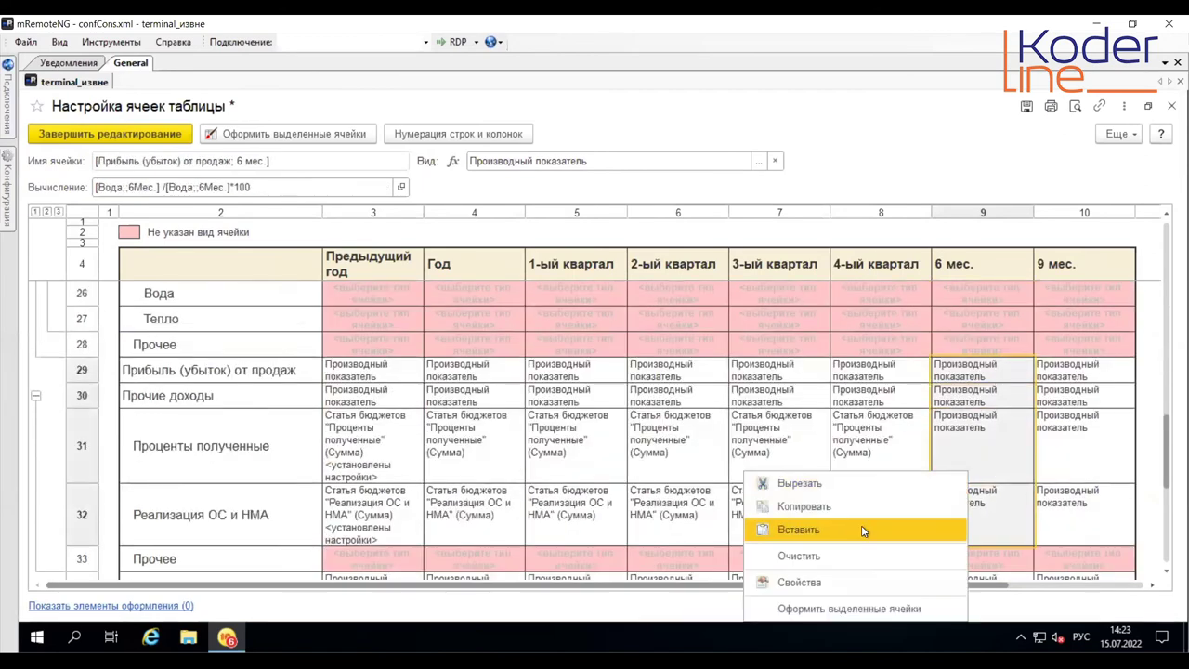
{"action": "left_click", "coordinate": [869, 526]}
Step: Paste the copied formula into the 6 мес. cells from Прочие расходы through its Прочее row
{"action": "scroll", "coordinate": [972, 483], "scroll_direction": "down", "scroll_amount": 2}
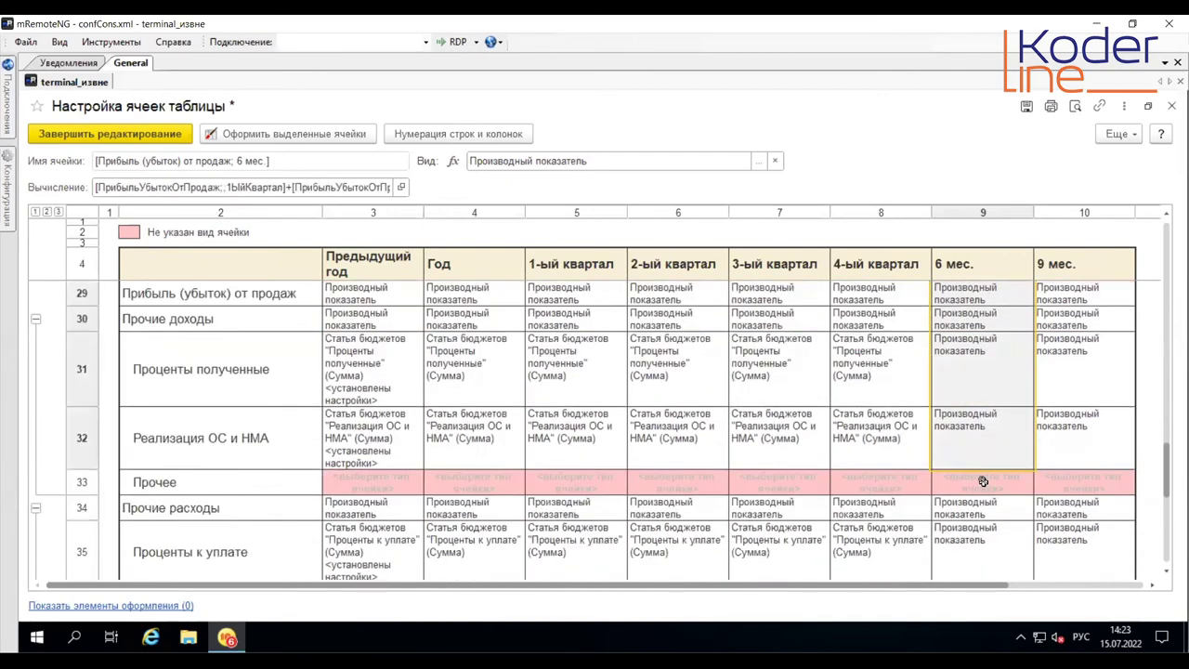
{"action": "scroll", "coordinate": [977, 481], "scroll_direction": "down", "scroll_amount": 2}
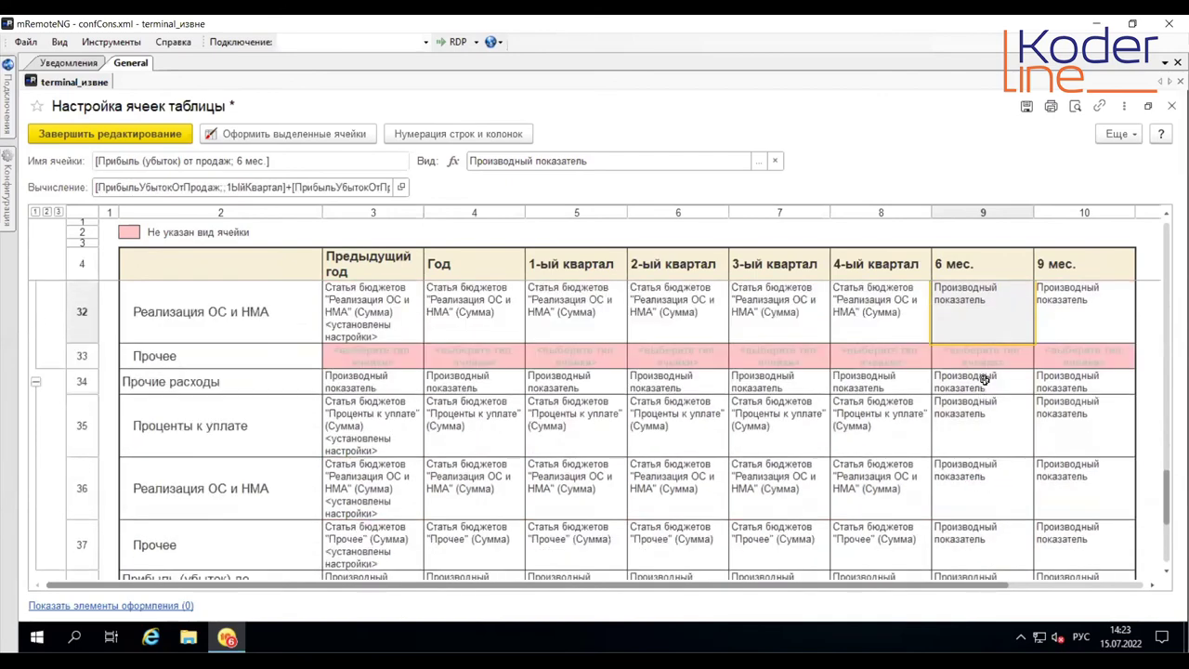
{"action": "left_click_drag", "start_coordinate": [982, 390], "coordinate": [982, 540]}
{"action": "right_click", "coordinate": [982, 539]}
{"action": "left_click", "coordinate": [873, 527]}
Step: Paste the copied formula into the 6 мес. cells of Прибыль (убыток) до налогообложения and Чистая прибыль (убыток)
{"action": "scroll", "coordinate": [916, 475], "scroll_direction": "down", "scroll_amount": 3}
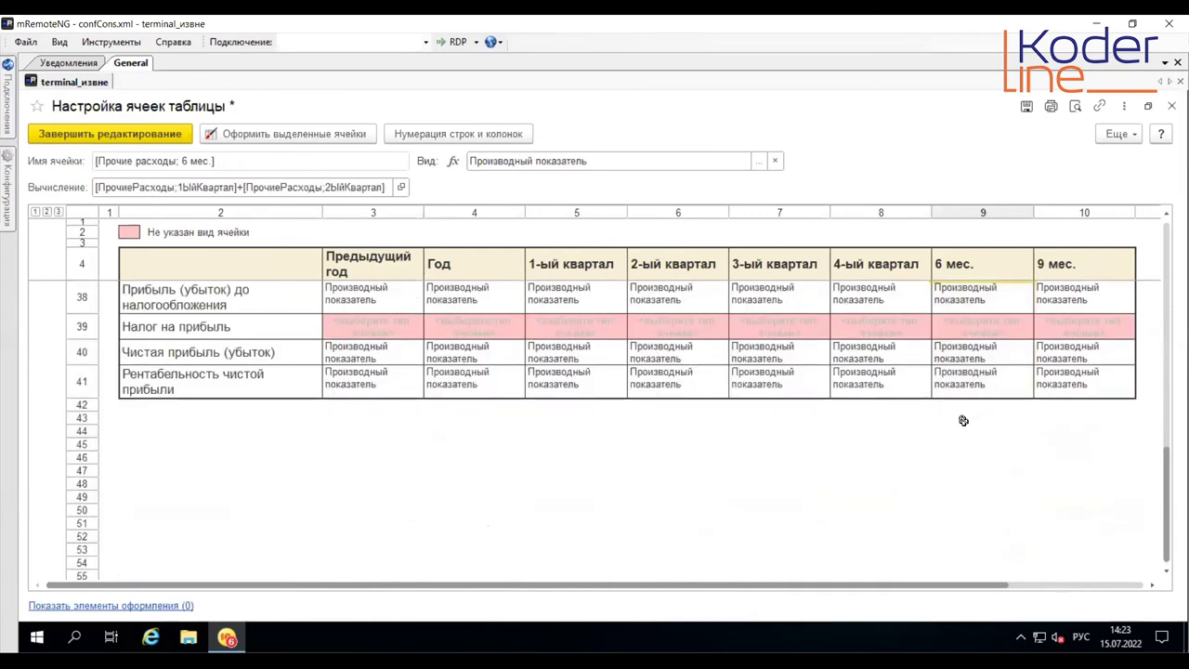
{"action": "scroll", "coordinate": [963, 421], "scroll_direction": "up", "scroll_amount": 3}
{"action": "left_click", "coordinate": [985, 470]}
{"action": "right_click", "coordinate": [987, 475]}
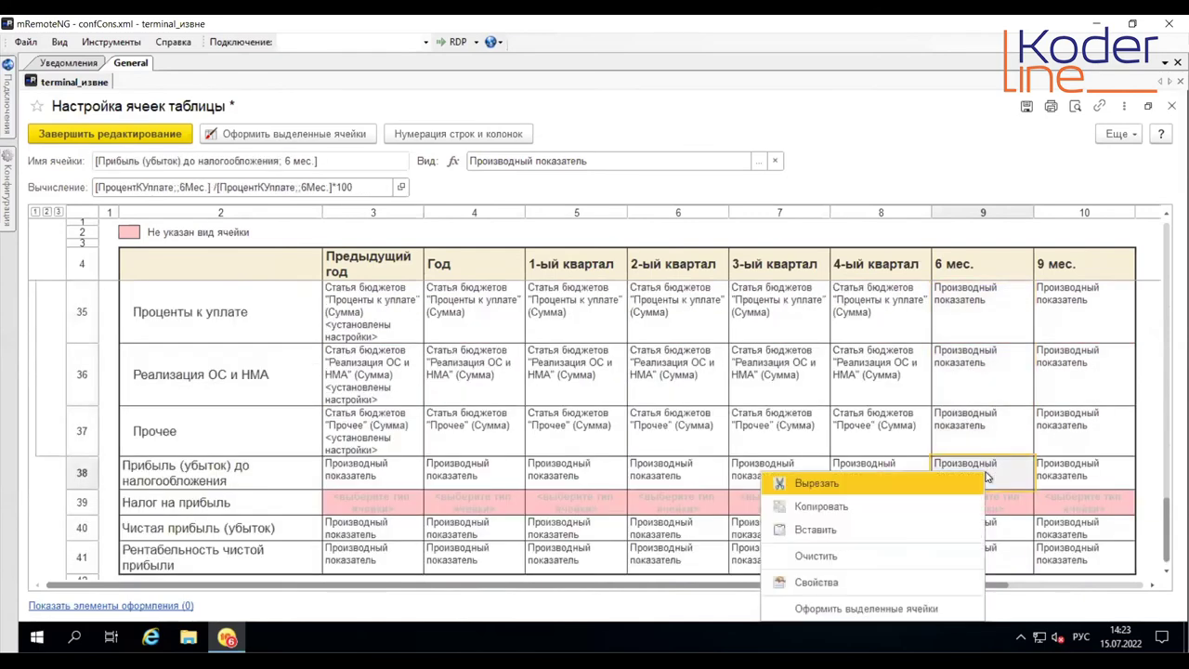
{"action": "left_click", "coordinate": [888, 530]}
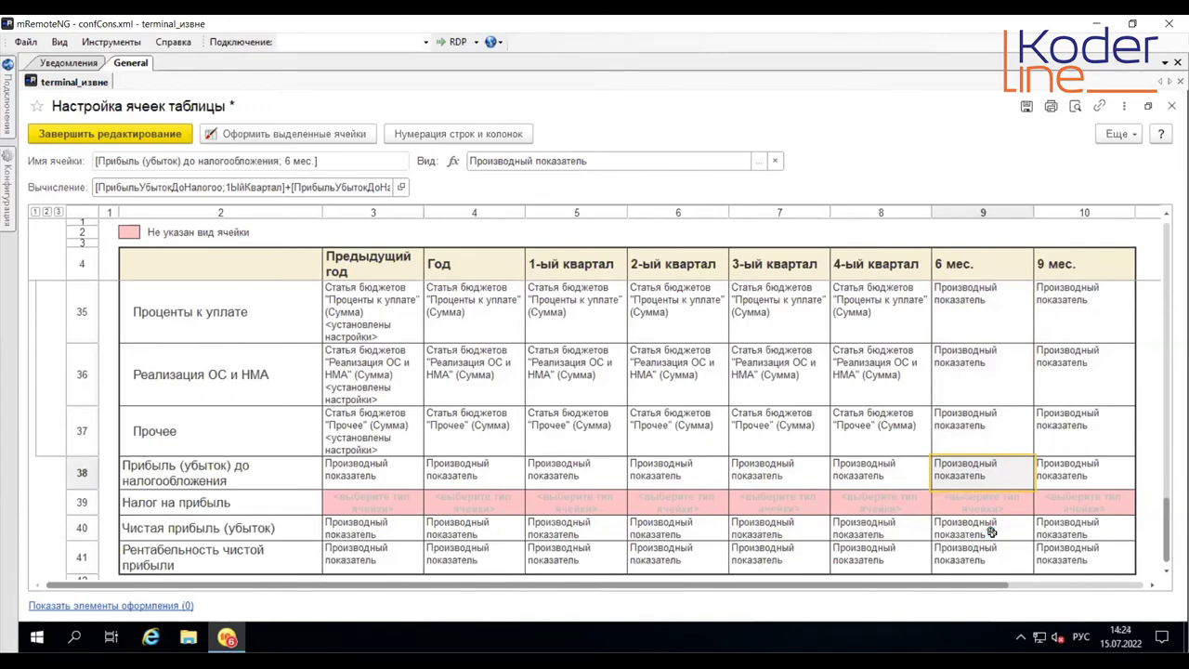
{"action": "right_click", "coordinate": [991, 533]}
{"action": "left_click", "coordinate": [862, 530]}
Step: Check the formula of the Валовая прибыль cell for 9 мес. and copy it for reuse in other rows
{"action": "scroll", "coordinate": [1093, 428], "scroll_direction": "up", "scroll_amount": 5}
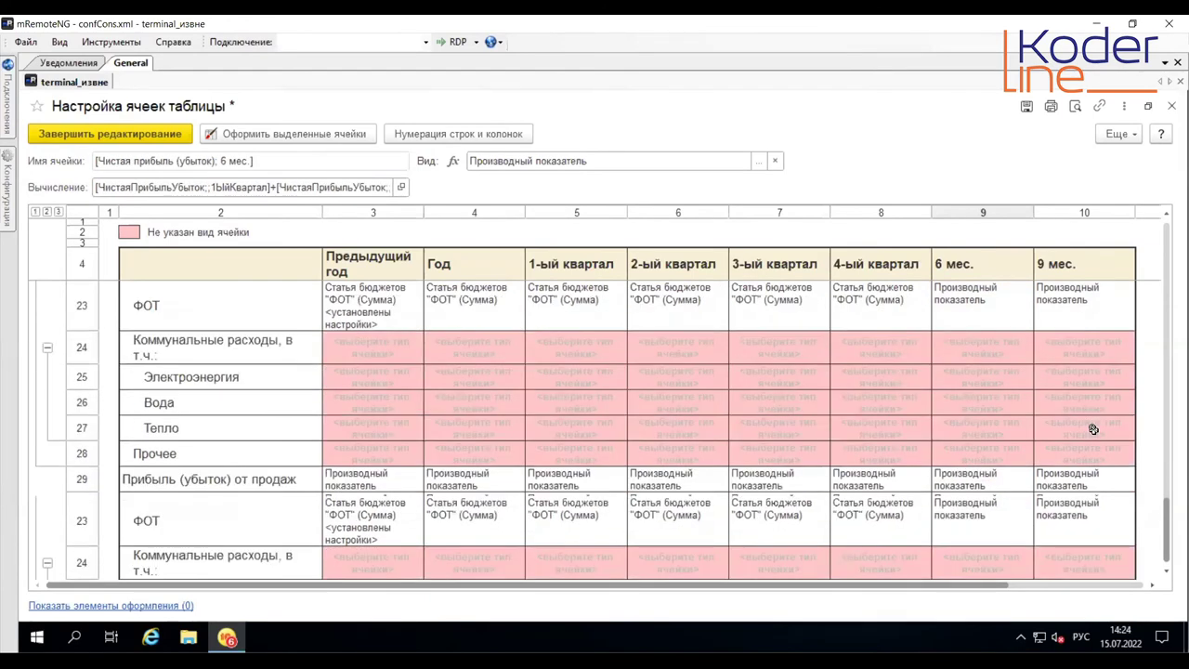
{"action": "scroll", "coordinate": [1094, 428], "scroll_direction": "up", "scroll_amount": 5}
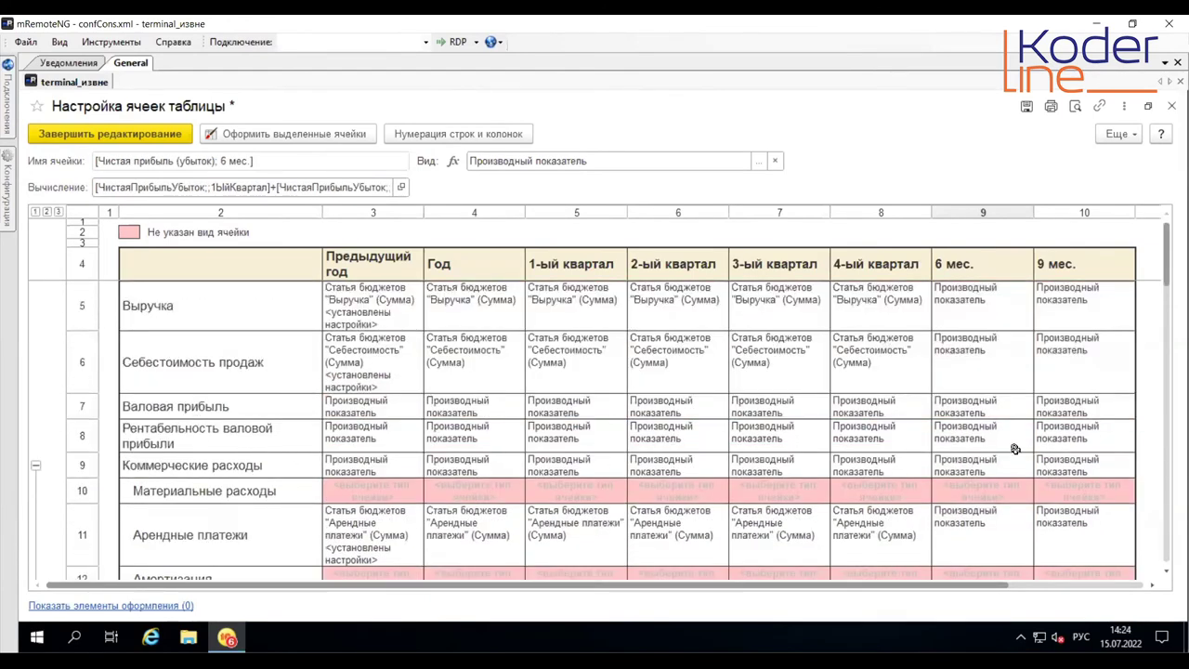
{"action": "double_click", "coordinate": [1079, 407]}
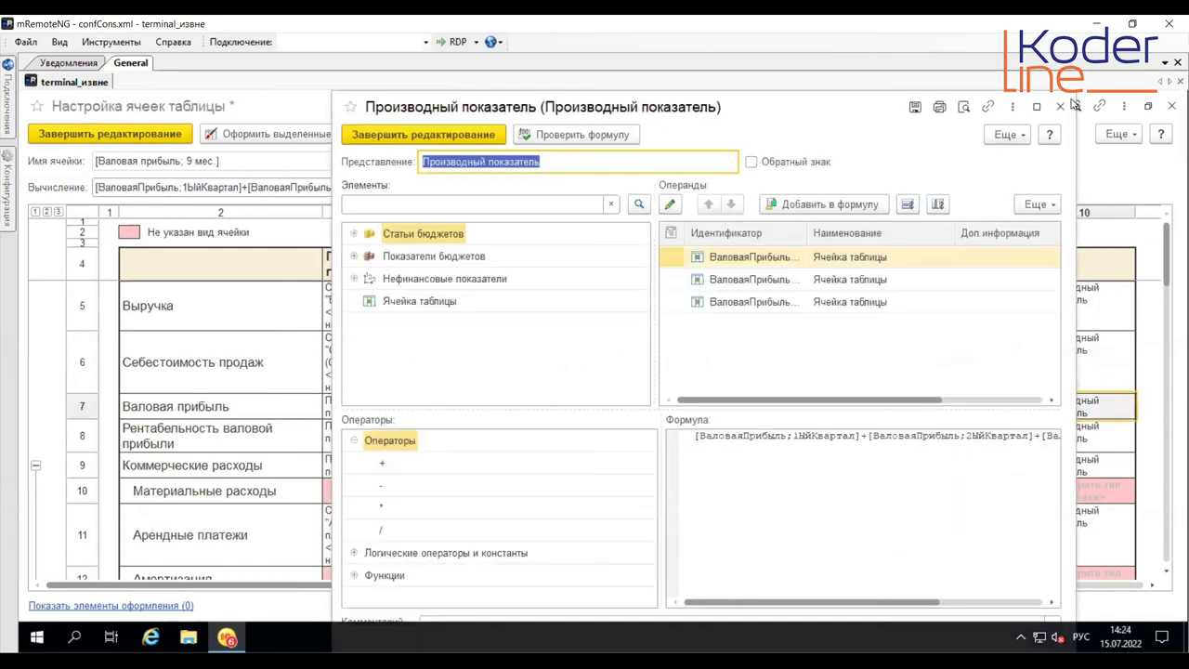
{"action": "left_click", "coordinate": [1061, 106]}
{"action": "right_click", "coordinate": [1110, 402]}
{"action": "left_click", "coordinate": [984, 438]}
Step: Paste the copied formula into the 9 мес. cells of Коммерческие расходы and its Арендные платежи and ФОТ rows
{"action": "left_click", "coordinate": [1064, 463]}
{"action": "right_click", "coordinate": [1066, 464]}
{"action": "left_click", "coordinate": [928, 525]}
{"action": "scroll", "coordinate": [1054, 483], "scroll_direction": "down", "scroll_amount": 3}
{"action": "right_click", "coordinate": [1077, 402]}
{"action": "left_click", "coordinate": [964, 457]}
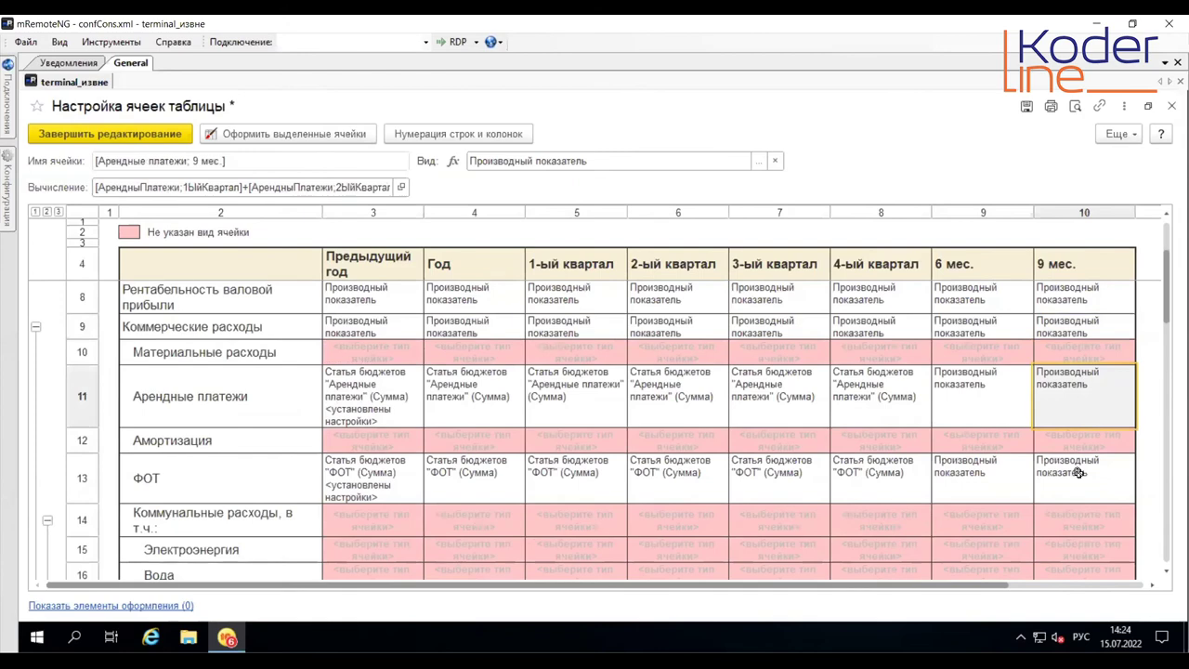
{"action": "right_click", "coordinate": [1078, 472]}
{"action": "left_click", "coordinate": [929, 531]}
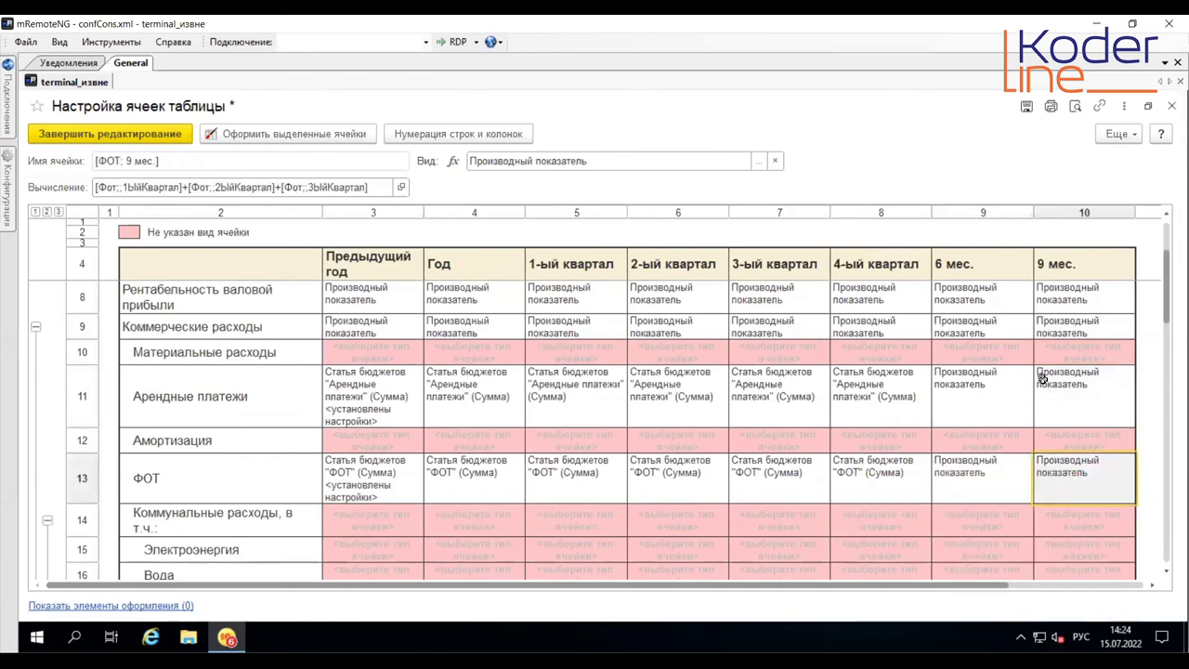
Step: Review the 9 мес. formula of Рентабельность валовой прибыли and close it without changes
{"action": "scroll", "coordinate": [673, 459], "scroll_direction": "up", "scroll_amount": 3}
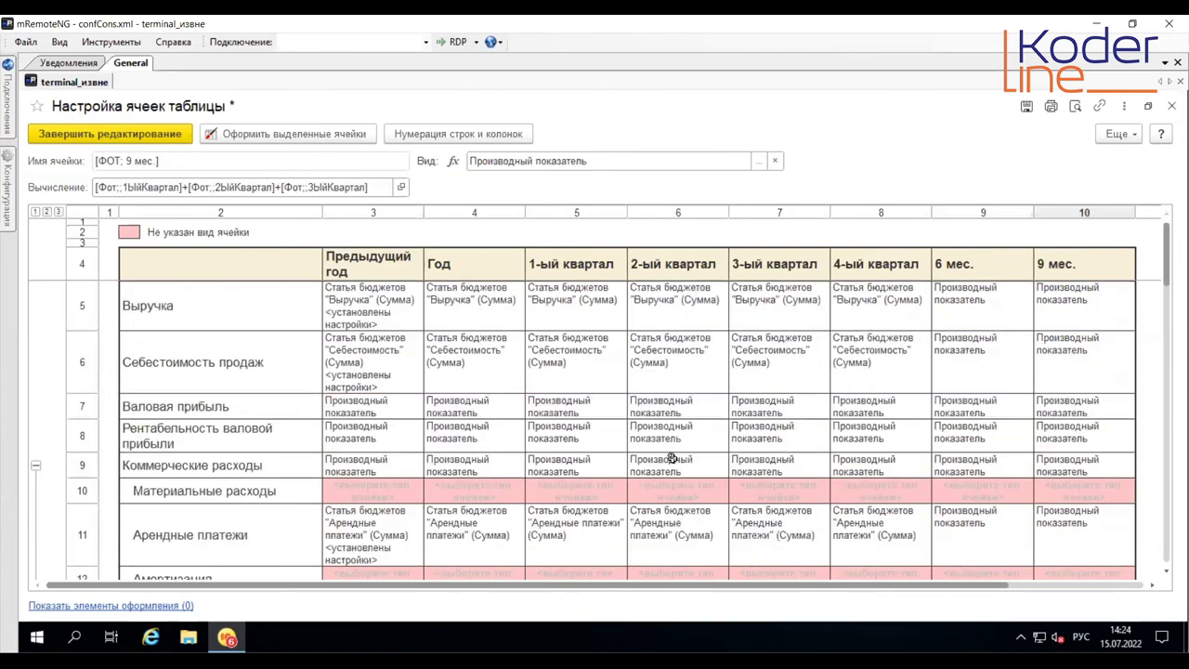
{"action": "left_click", "coordinate": [1098, 437]}
{"action": "double_click", "coordinate": [1098, 437]}
{"action": "left_click", "coordinate": [1061, 110]}
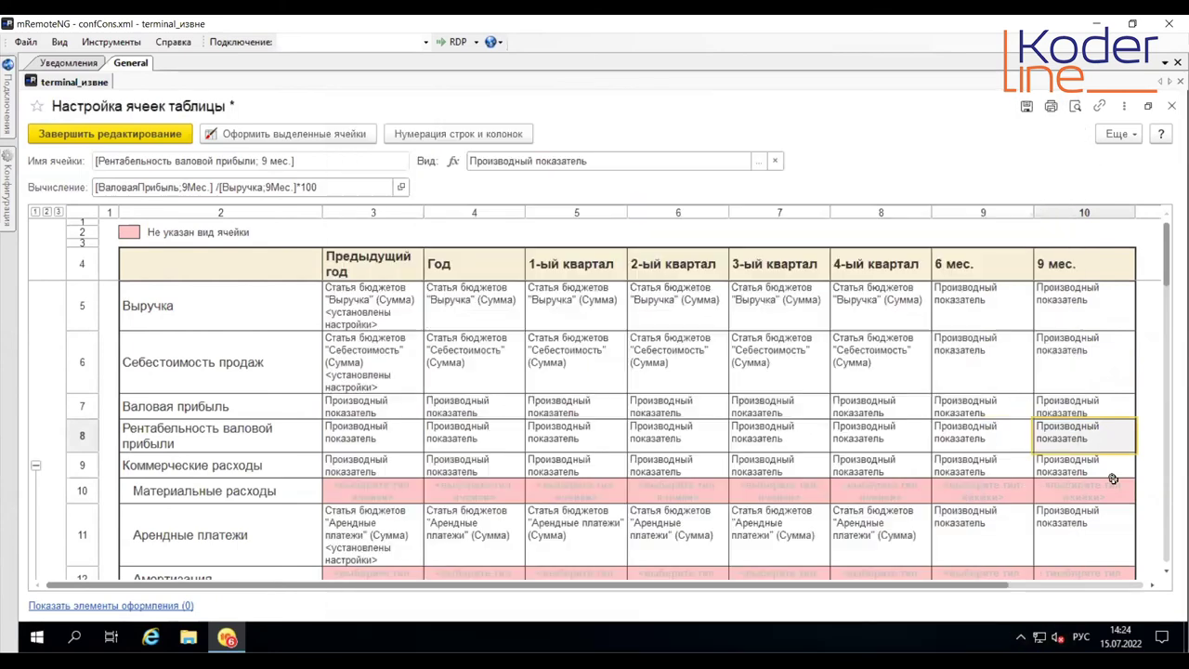
Step: Paste the copied formula into the 9 мес. cells of ФОТ under Коммерческие расходы and of Общехозяйственные расходы
{"action": "scroll", "coordinate": [1116, 475], "scroll_direction": "down", "scroll_amount": 3}
{"action": "scroll", "coordinate": [1106, 418], "scroll_direction": "down", "scroll_amount": 2}
{"action": "scroll", "coordinate": [1096, 437], "scroll_direction": "up", "scroll_amount": 2}
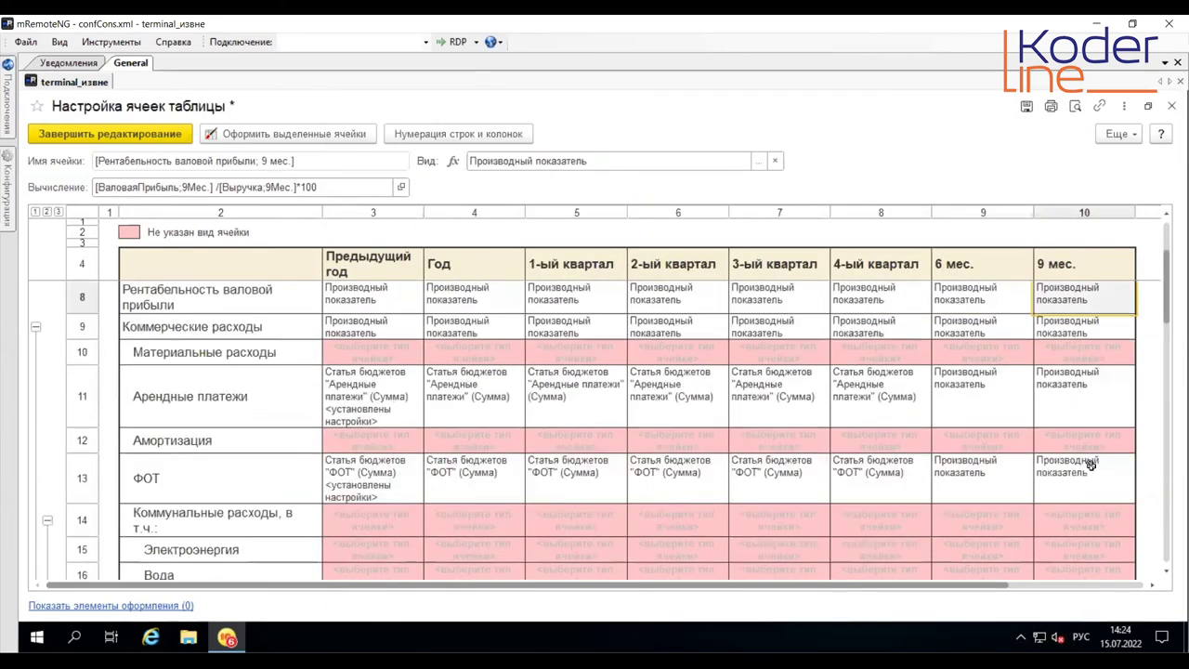
{"action": "left_click", "coordinate": [1084, 467]}
{"action": "right_click", "coordinate": [1084, 467]}
{"action": "left_click", "coordinate": [997, 523]}
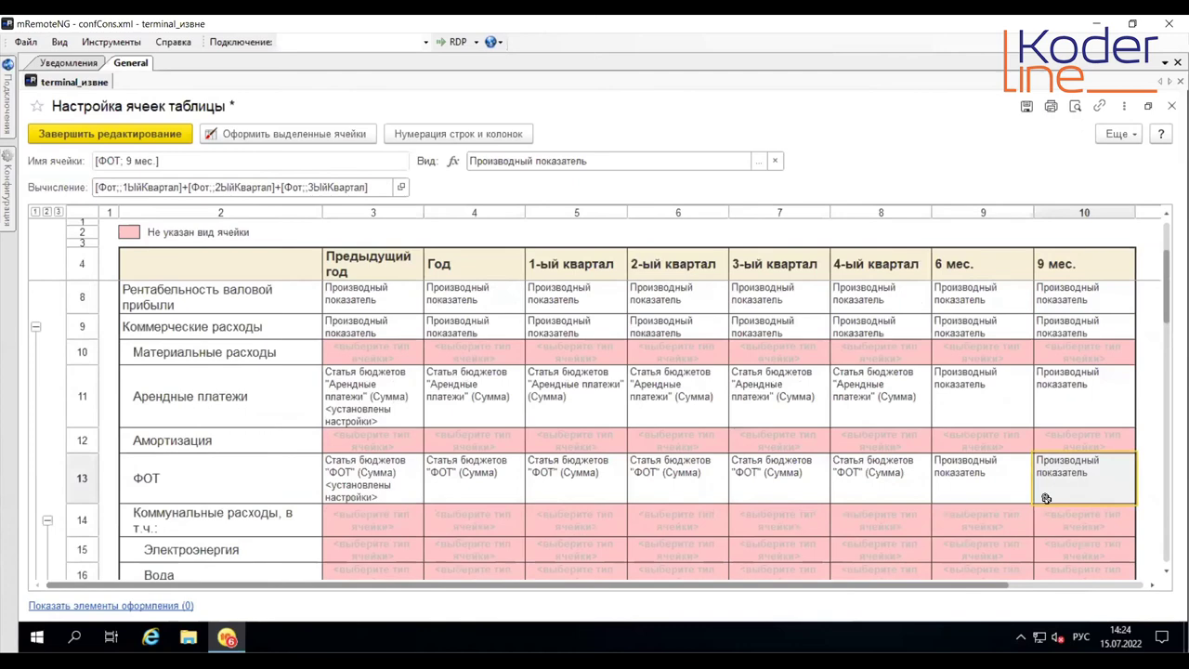
{"action": "scroll", "coordinate": [1045, 497], "scroll_direction": "down", "scroll_amount": 3}
{"action": "scroll", "coordinate": [1050, 500], "scroll_direction": "down", "scroll_amount": 3}
{"action": "right_click", "coordinate": [1082, 429]}
{"action": "left_click", "coordinate": [1072, 493]}
Step: Paste the copied formula into the 9 мес. cells of Арендные платежи, Амортизация and ФОТ under Общехозяйственные расходы
{"action": "scroll", "coordinate": [1069, 486], "scroll_direction": "down", "scroll_amount": 3}
{"action": "left_click_drag", "start_coordinate": [1064, 400], "coordinate": [1085, 522]}
{"action": "right_click", "coordinate": [1085, 522]}
Step: Paste the copied formula into the 9 мес. cells from Прибыль (убыток) от продаж through Реализация ОС и НМА under Прочие доходы
{"action": "scroll", "coordinate": [1048, 482], "scroll_direction": "down", "scroll_amount": 5}
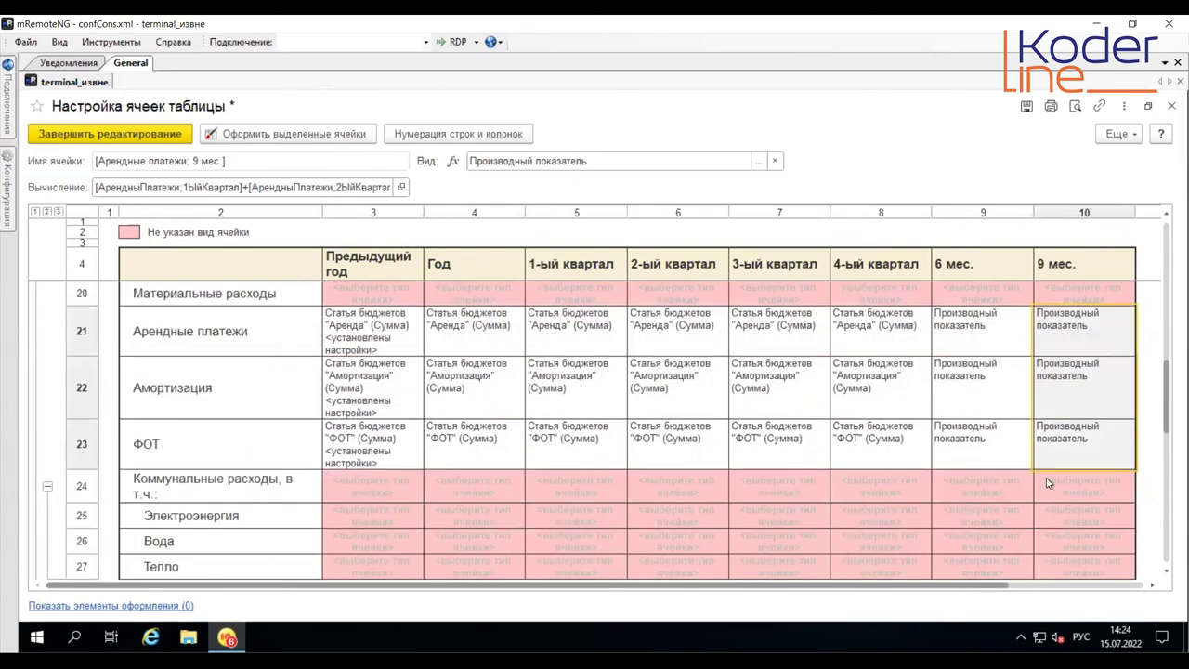
{"action": "left_click_drag", "start_coordinate": [1085, 376], "coordinate": [1074, 489]}
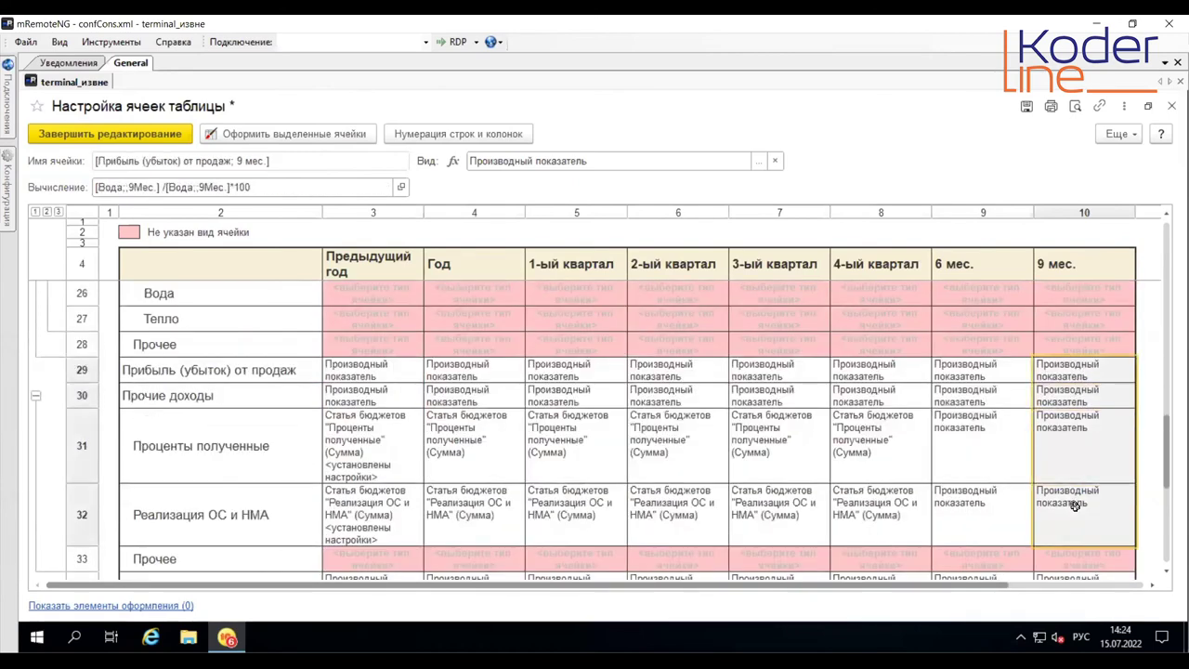
{"action": "right_click", "coordinate": [1075, 489]}
{"action": "key", "text": "Return"}
Step: Paste the copied formula into the 9 мес. cells from Прочие расходы through its Прочее row
{"action": "scroll", "coordinate": [1073, 483], "scroll_direction": "down", "scroll_amount": 4}
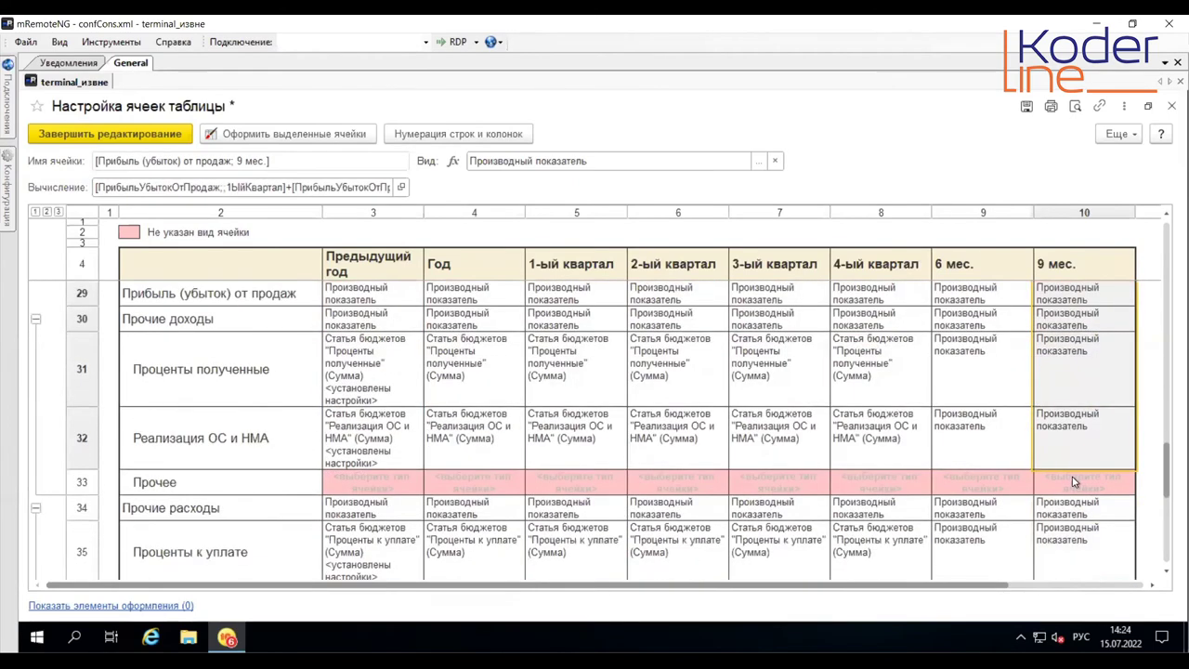
{"action": "left_click", "coordinate": [1074, 381]}
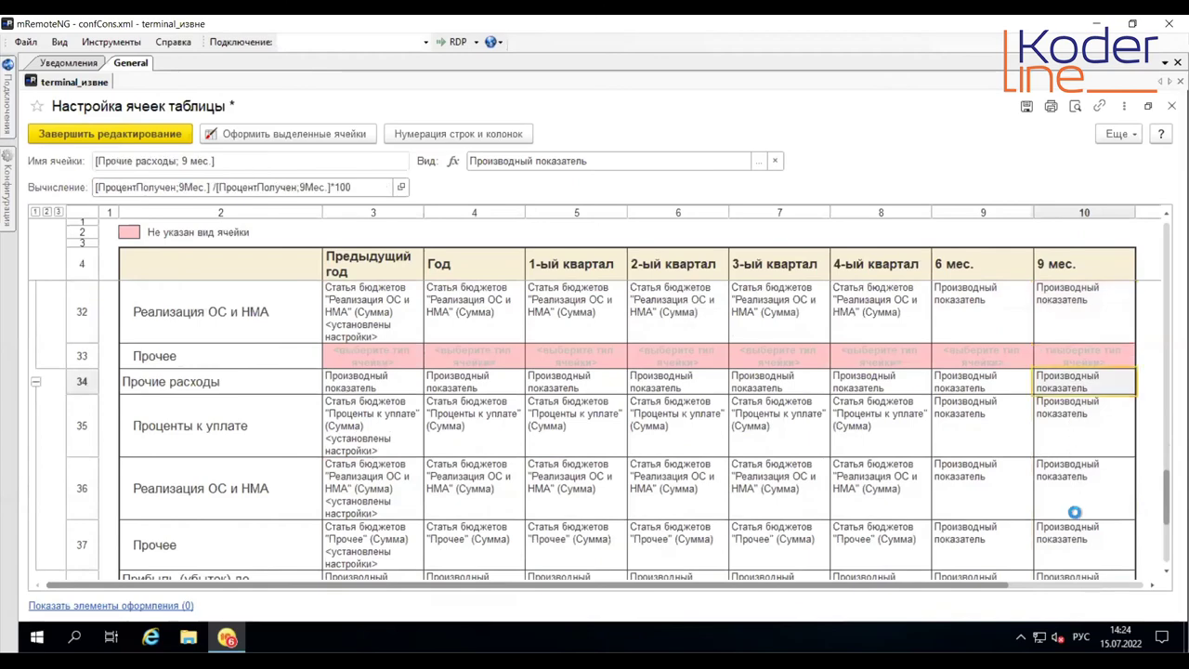
{"action": "left_click", "coordinate": [1076, 513], "text": "shift"}
{"action": "right_click", "coordinate": [1082, 520]}
{"action": "left_click", "coordinate": [950, 532]}
Step: Paste the copied formula into the 9 мес. cells of Прибыль (убыток) до налогообложения and Чистая прибыль (убыток)
{"action": "scroll", "coordinate": [1060, 471], "scroll_direction": "down", "scroll_amount": 2}
{"action": "left_click", "coordinate": [1060, 471]}
{"action": "right_click", "coordinate": [1068, 474]}
{"action": "key", "text": "Escape"}
{"action": "right_click", "coordinate": [1076, 464]}
{"action": "left_click", "coordinate": [934, 529]}
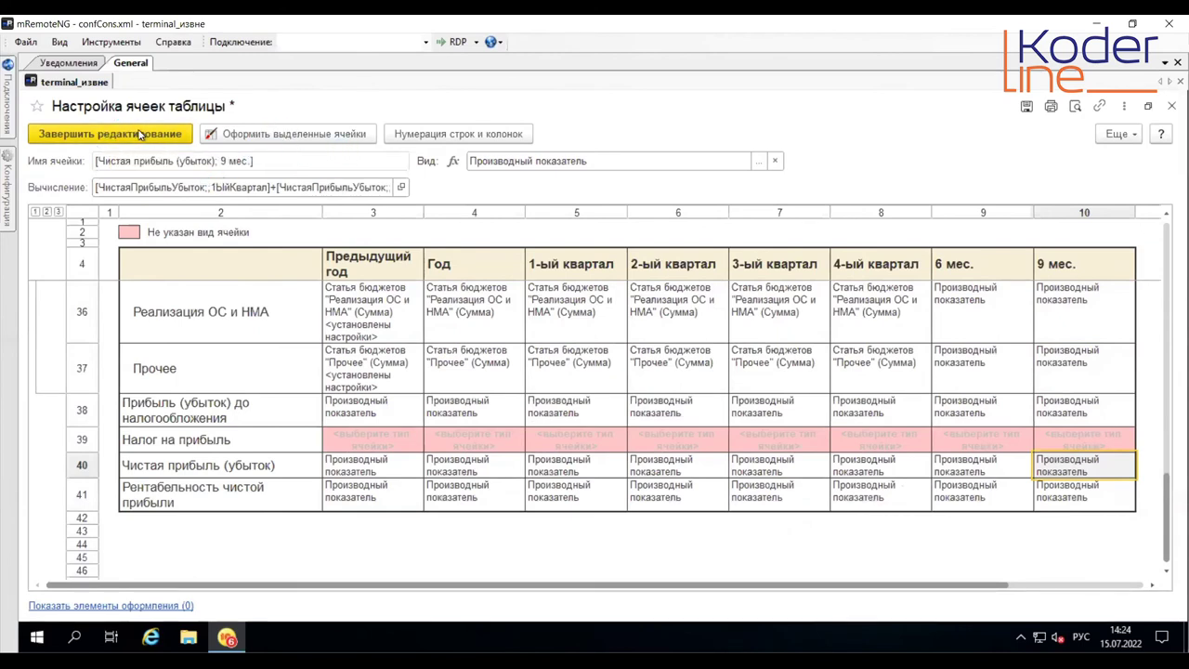
Step: Finish editing the table cells and save the БДР (вебинар) budget type
{"action": "left_click", "coordinate": [141, 133]}
{"action": "left_click", "coordinate": [345, 186]}
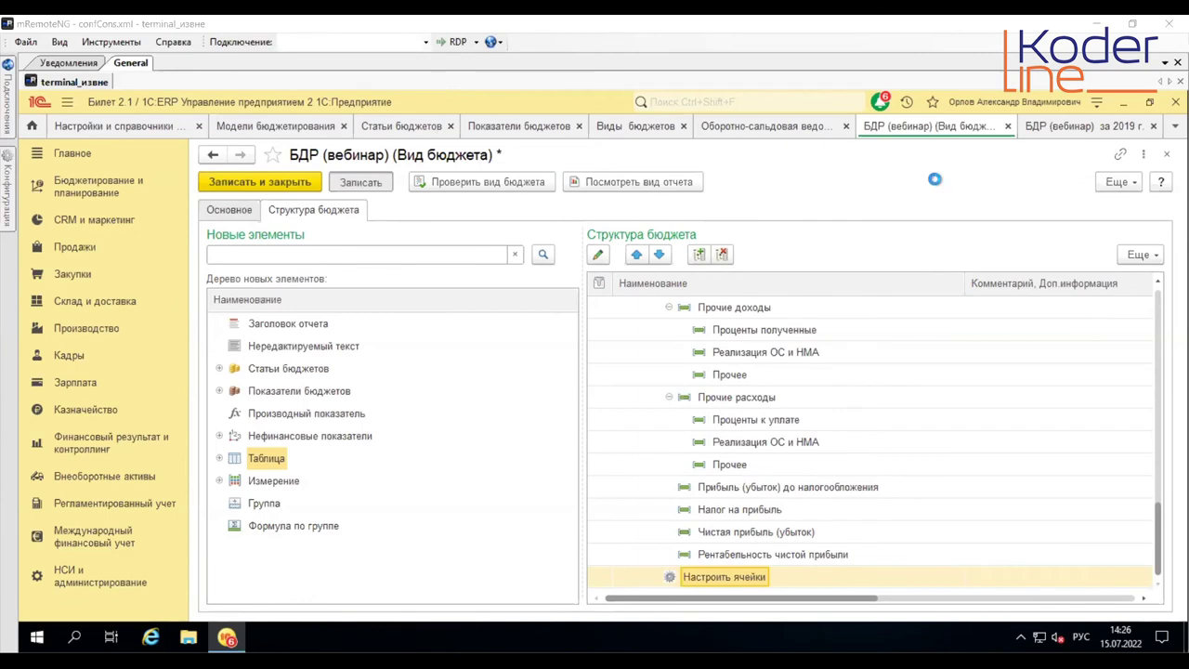
Step: Examine the account 25 row in the Андромеда Сервис trial balance for the 2nd quarter of 2019
{"action": "key", "text": "ctrl+Tab"}
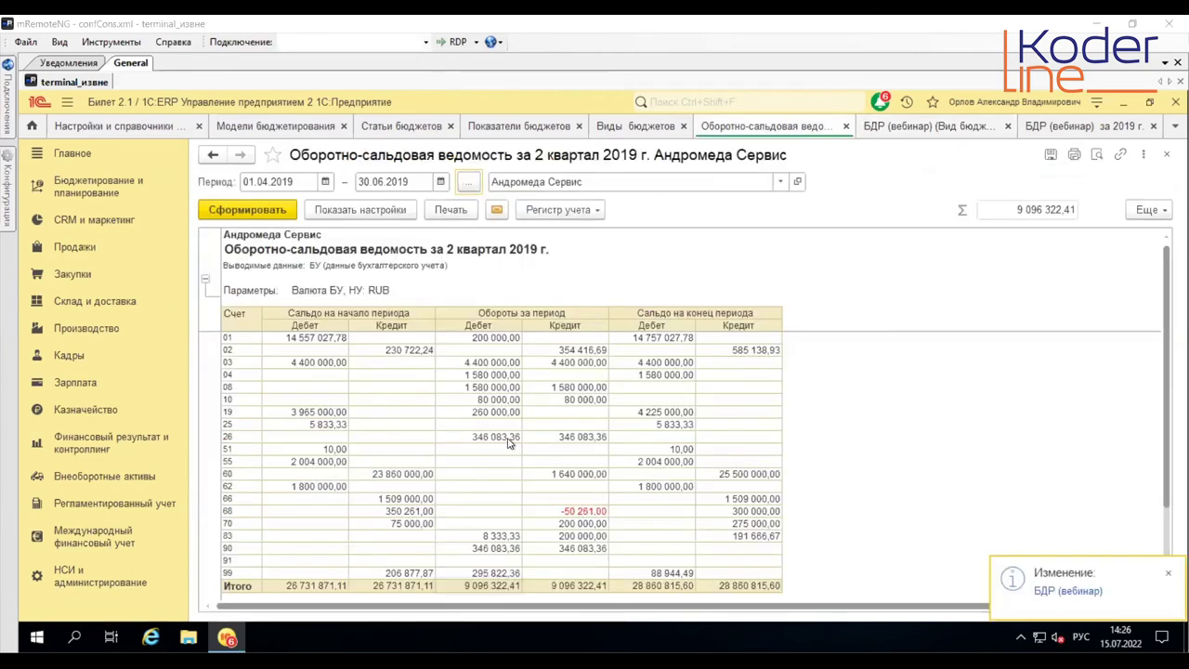
{"action": "left_click", "coordinate": [245, 415]}
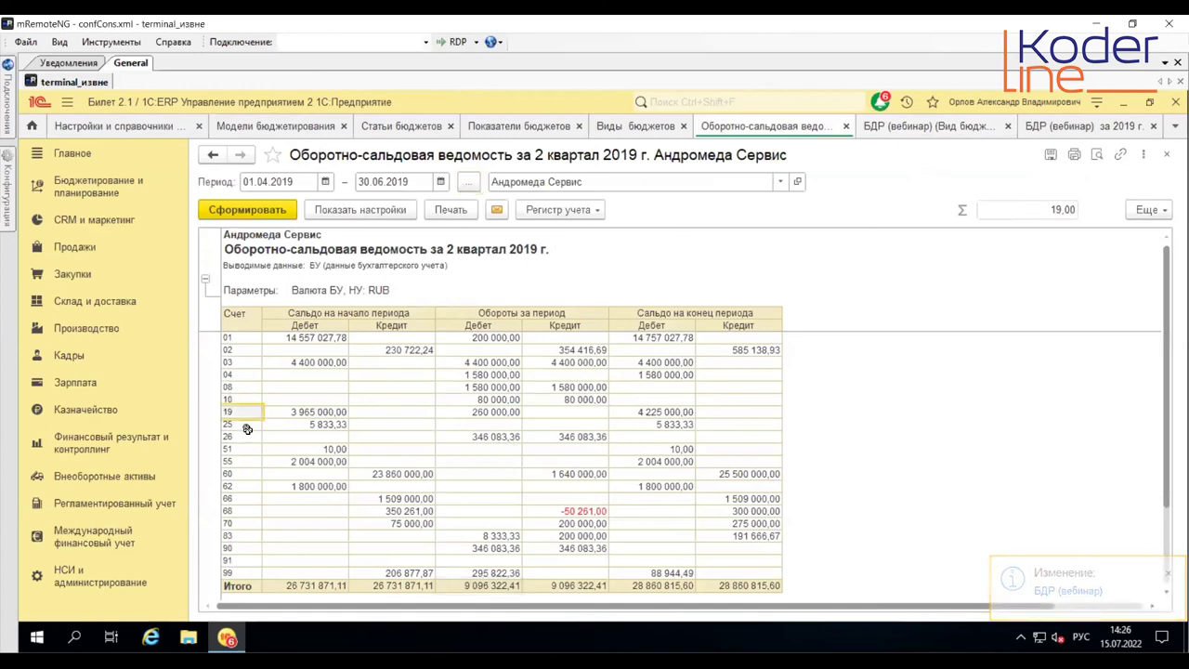
{"action": "left_click_drag", "start_coordinate": [248, 426], "coordinate": [618, 427]}
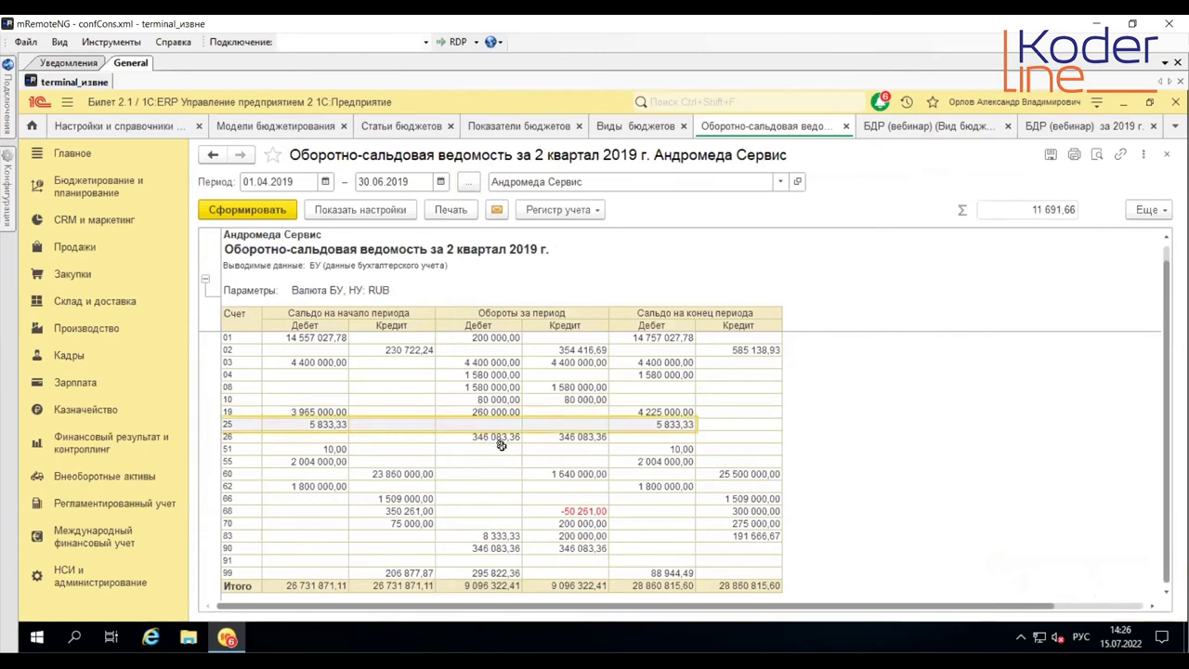
Step: Examine the БДР (вебинар) report for 2019 across the quarters, 6 мес. and 9 мес., from Выручка to Рентабельность чистой прибыли
{"action": "left_click", "coordinate": [1063, 129]}
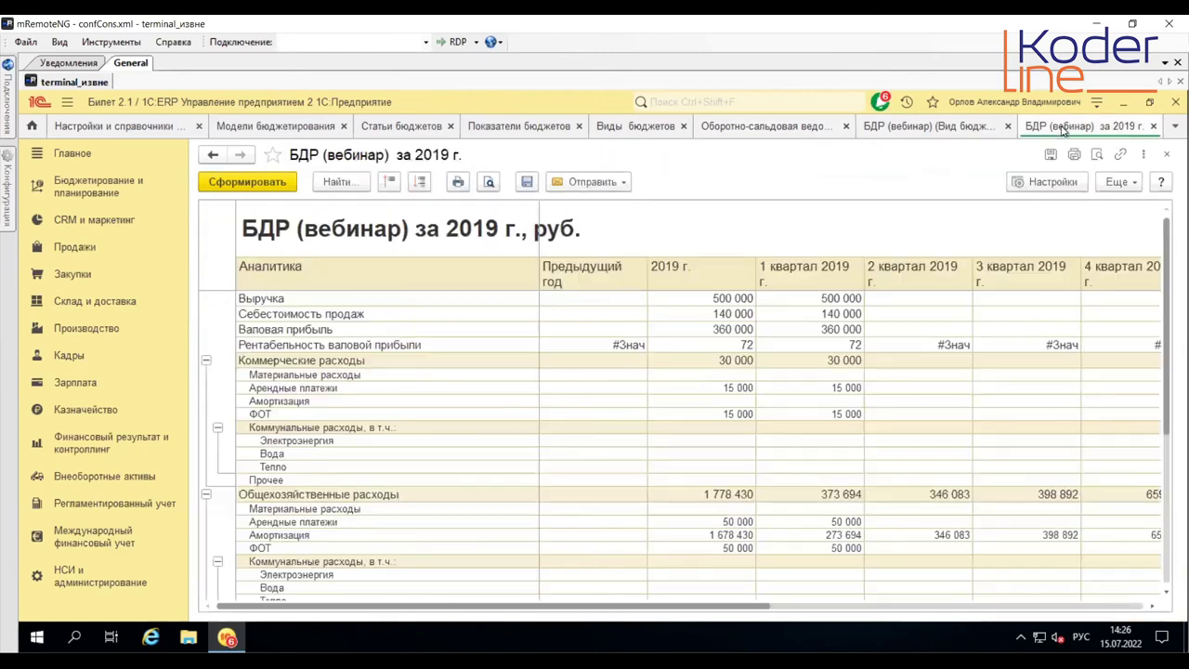
{"action": "left_click", "coordinate": [270, 268]}
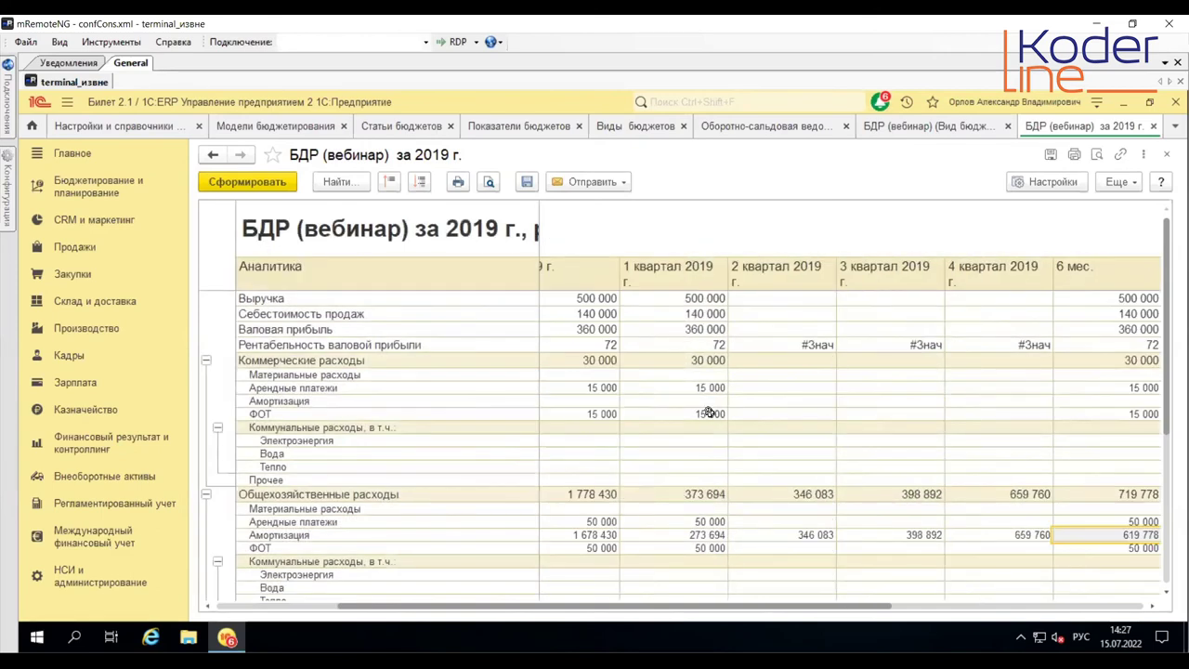
{"action": "left_click_drag", "start_coordinate": [627, 613], "coordinate": [760, 621]}
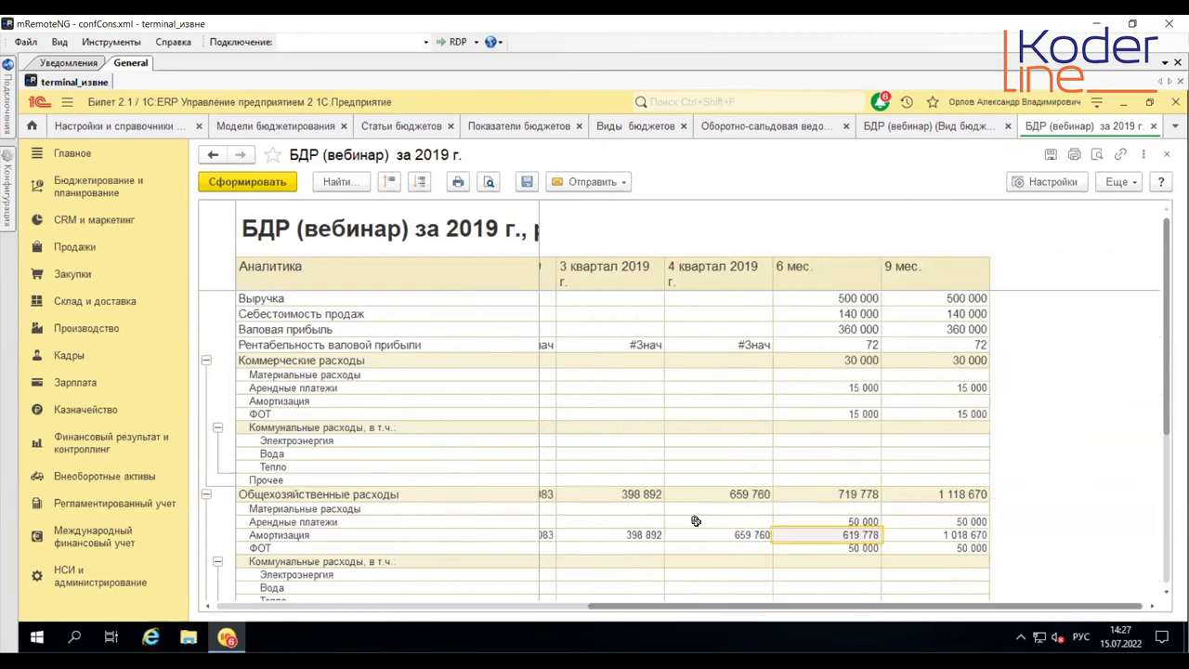
{"action": "scroll", "coordinate": [696, 520], "scroll_direction": "down", "scroll_amount": 5}
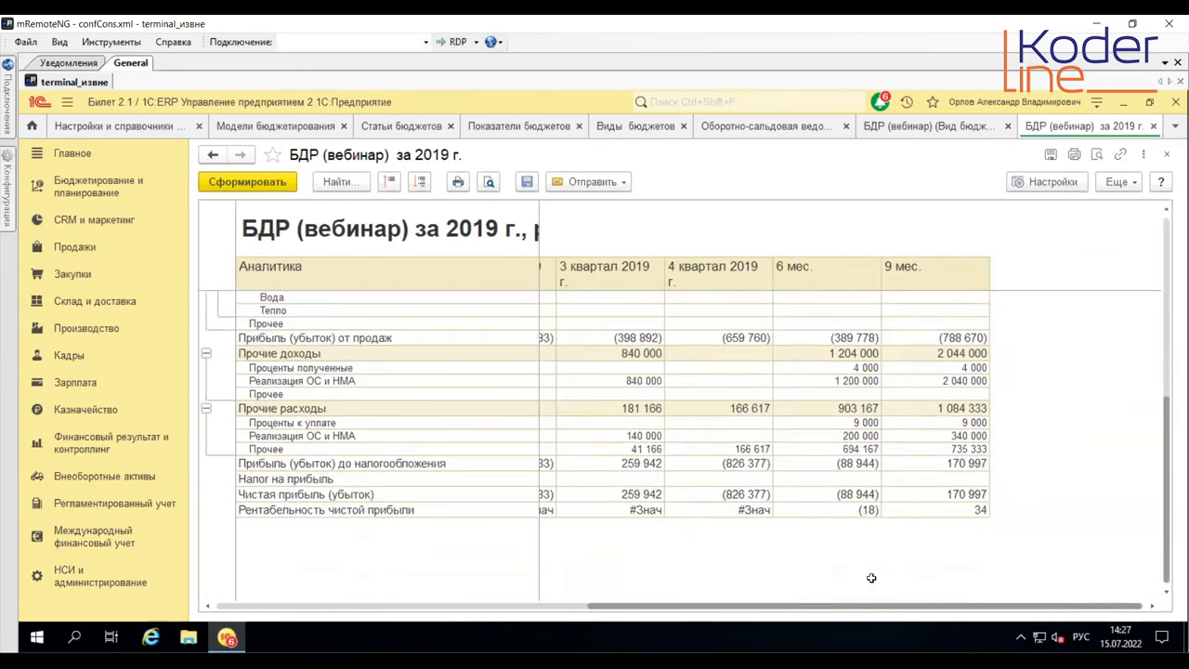
{"action": "left_click_drag", "start_coordinate": [864, 606], "coordinate": [604, 626]}
{"action": "scroll", "coordinate": [576, 529], "scroll_direction": "up", "scroll_amount": 5}
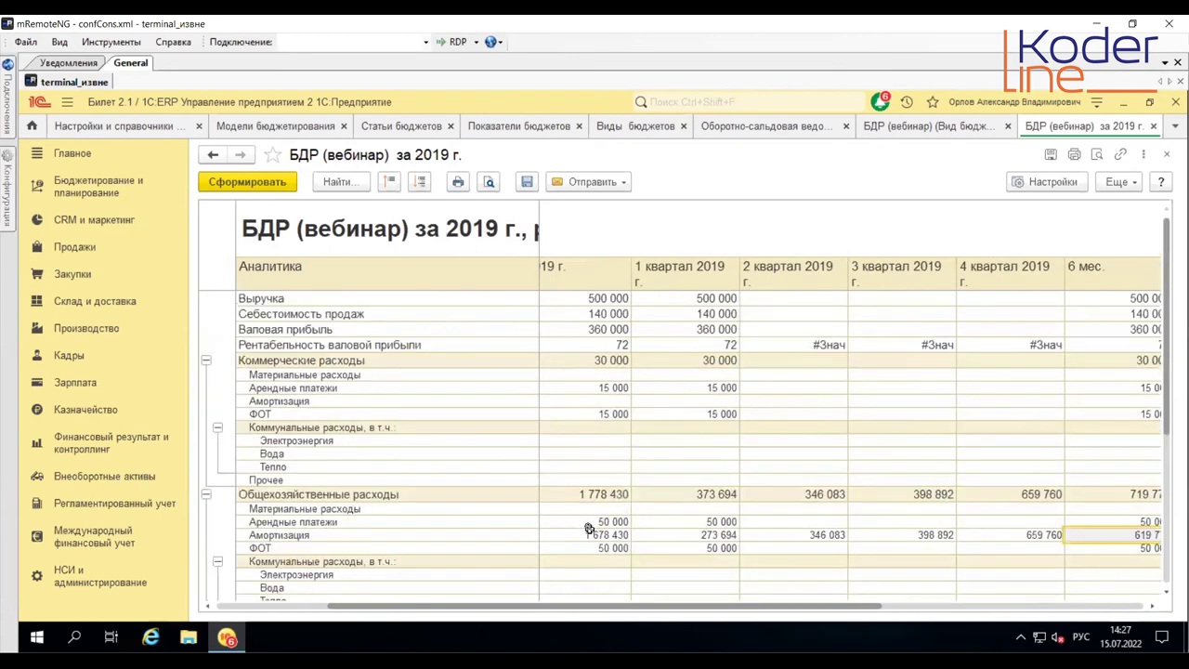
{"action": "left_click", "coordinate": [776, 128]}
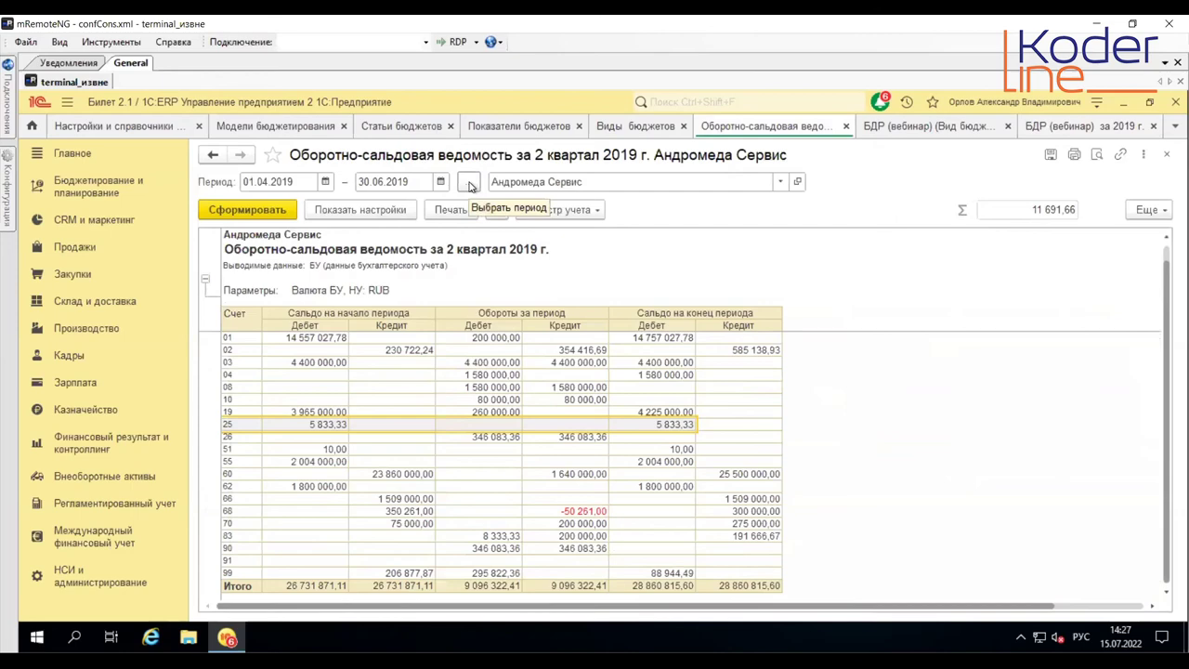
{"action": "left_click", "coordinate": [1067, 127]}
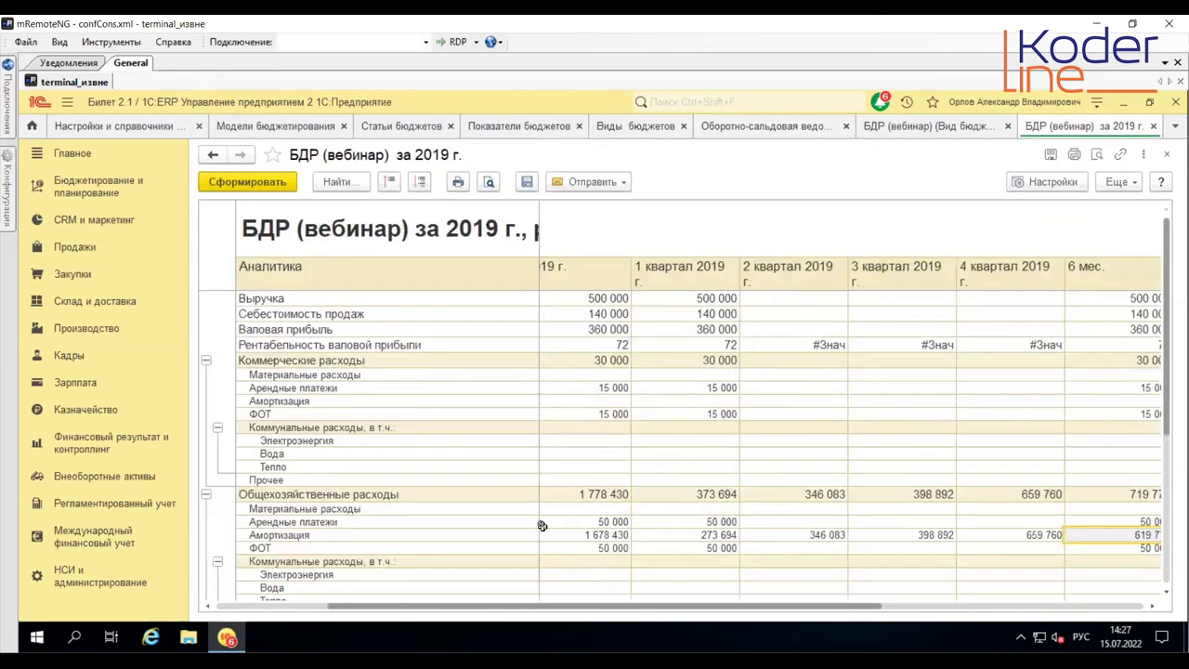
{"action": "scroll", "coordinate": [521, 493], "scroll_direction": "down", "scroll_amount": 5}
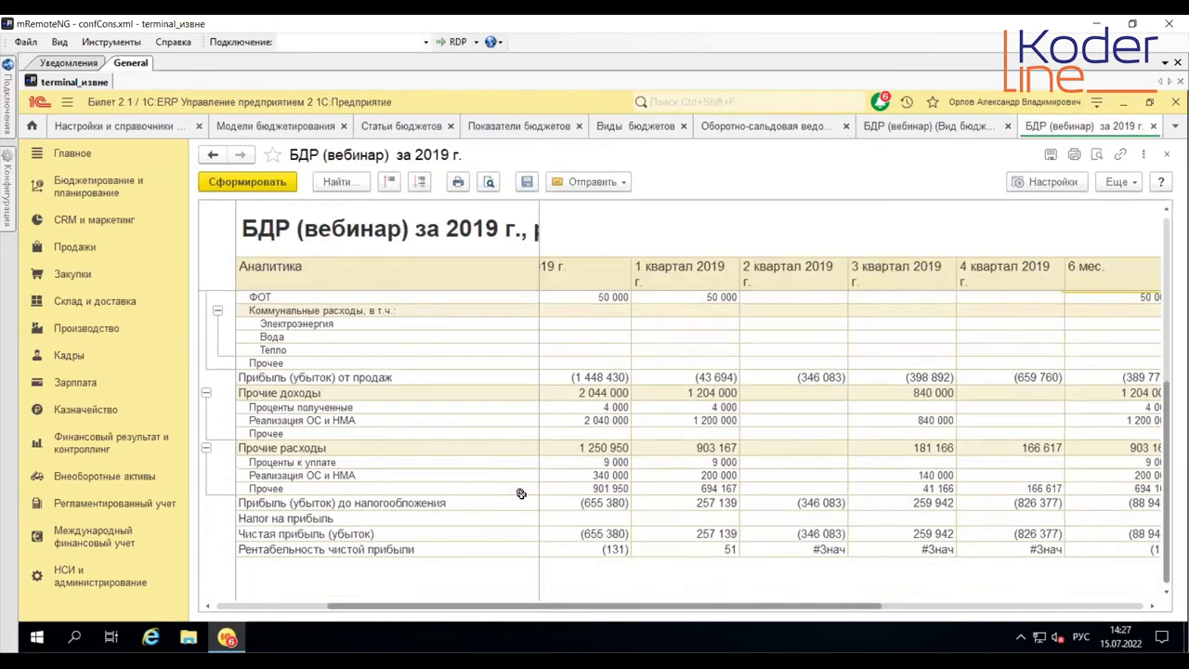
{"action": "scroll", "coordinate": [521, 493], "scroll_direction": "up", "scroll_amount": 5}
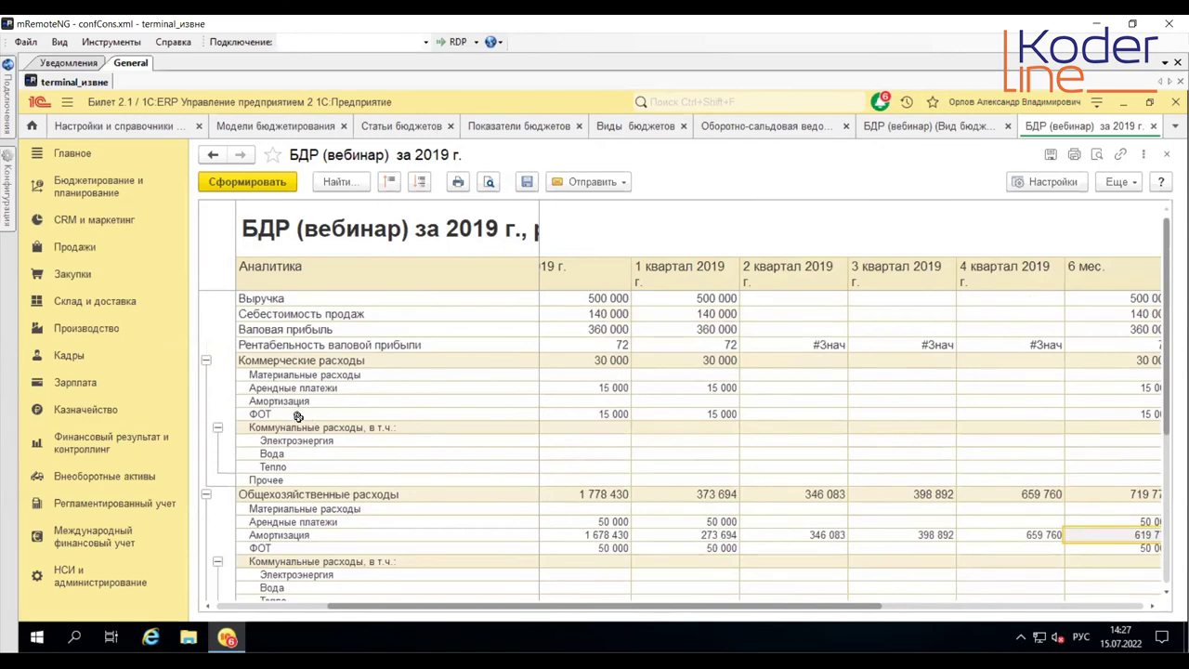
{"action": "left_click_drag", "start_coordinate": [450, 606], "coordinate": [426, 620]}
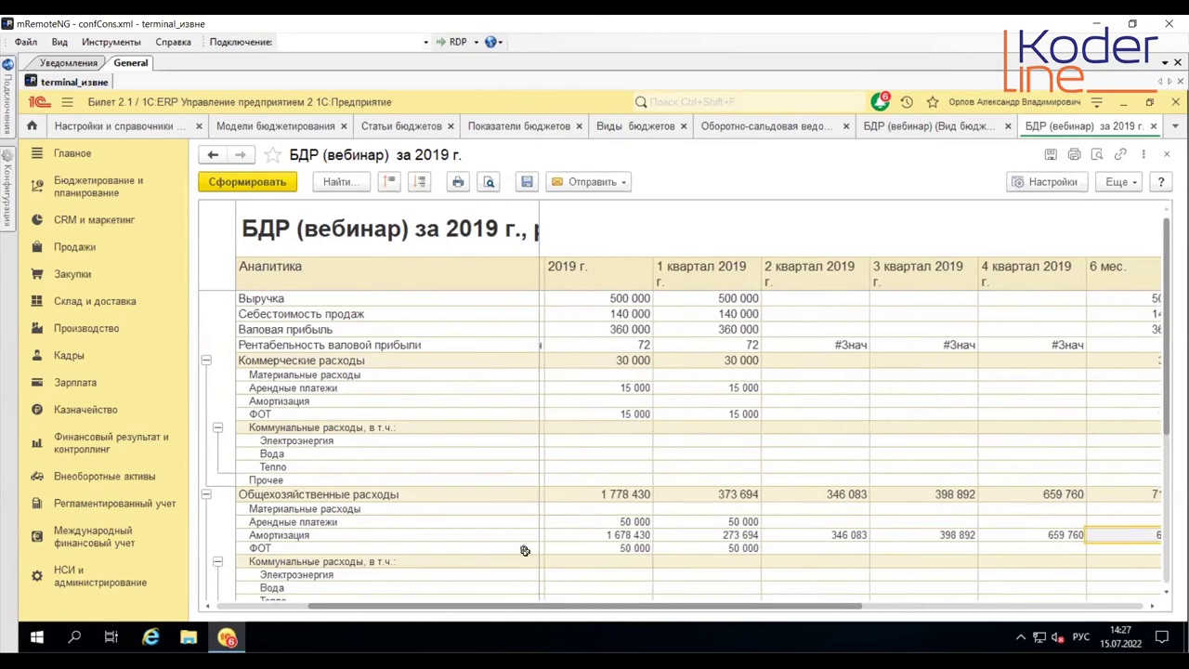
Step: Open 1С-Отчетность from Регламентированный учет, start a new report and dismiss the Internet support and online filing windows
{"action": "left_click", "coordinate": [89, 504]}
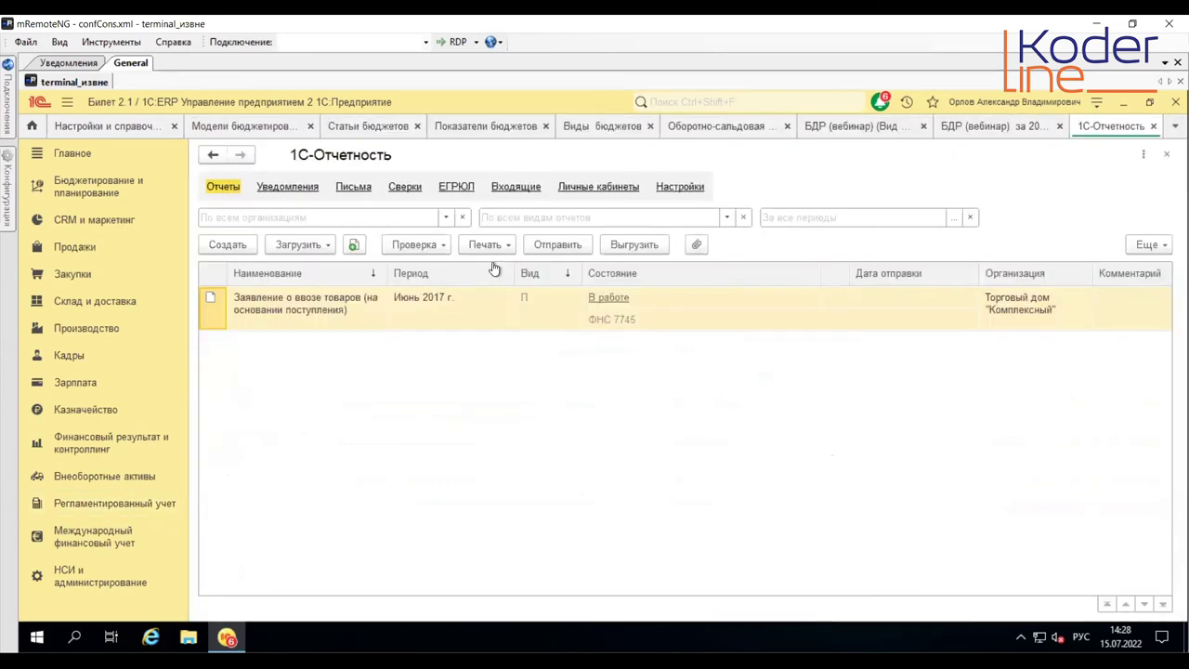
{"action": "left_click", "coordinate": [228, 245]}
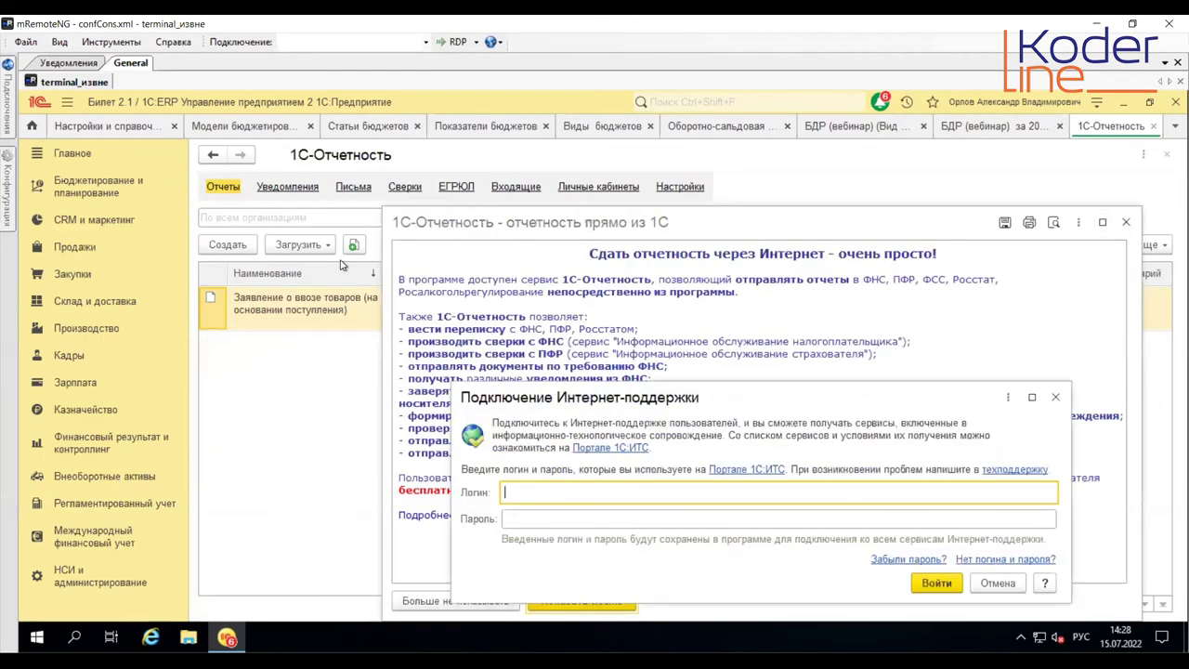
{"action": "left_click", "coordinate": [1056, 397]}
{"action": "left_click", "coordinate": [1126, 223]}
Step: Start a new Бухгалтерская отчетность (с 2011 года) report and choose Андромеда Сервис as its organization
{"action": "left_click", "coordinate": [237, 246]}
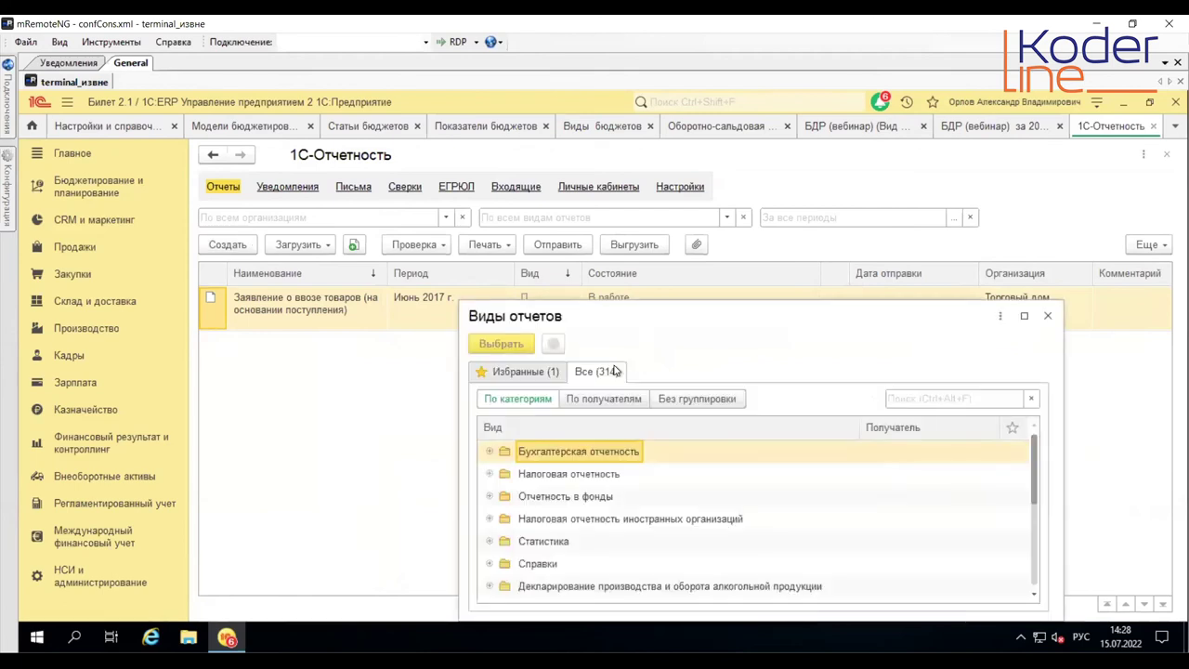
{"action": "left_click", "coordinate": [490, 451]}
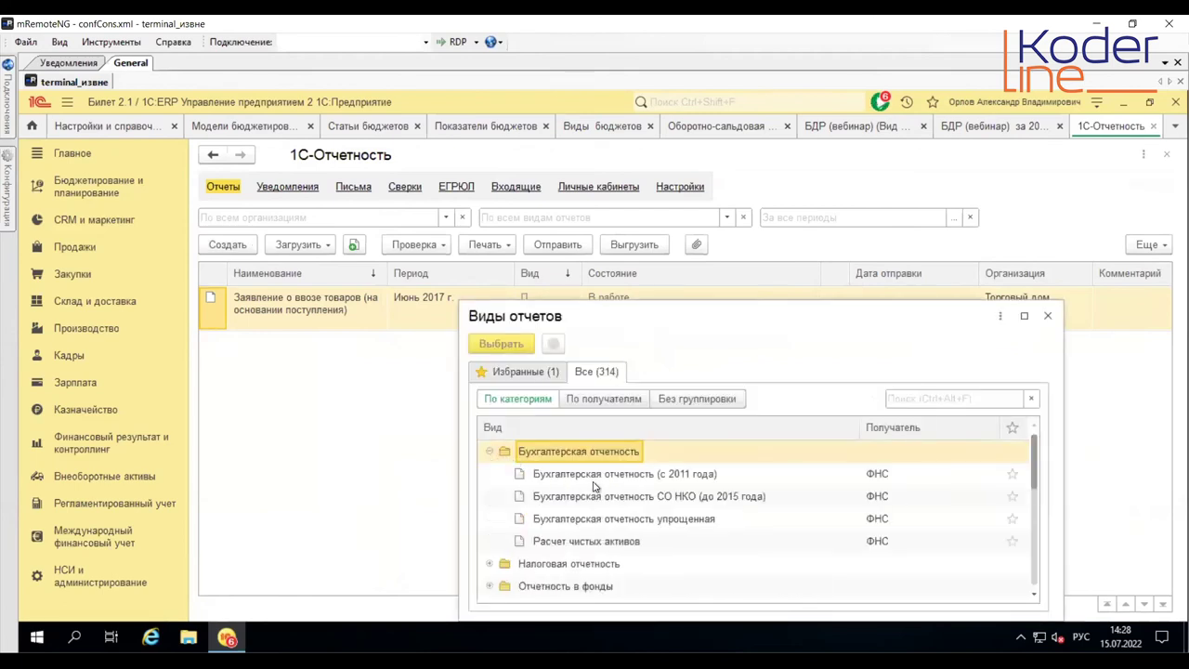
{"action": "double_click", "coordinate": [595, 475]}
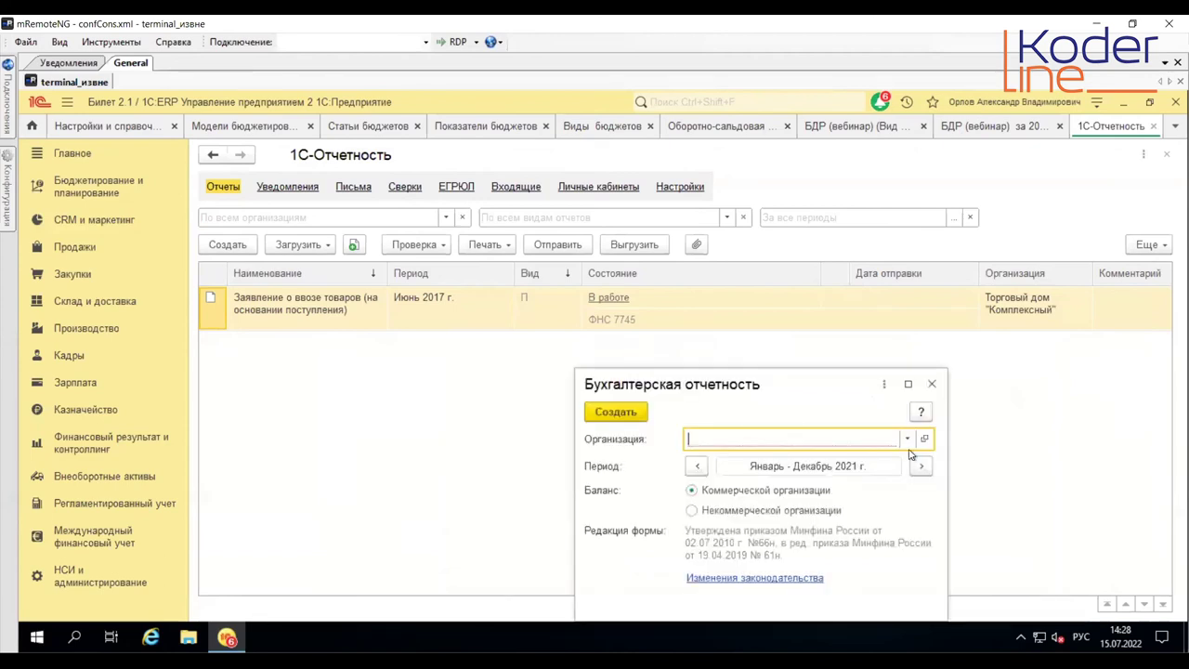
{"action": "left_click", "coordinate": [907, 438]}
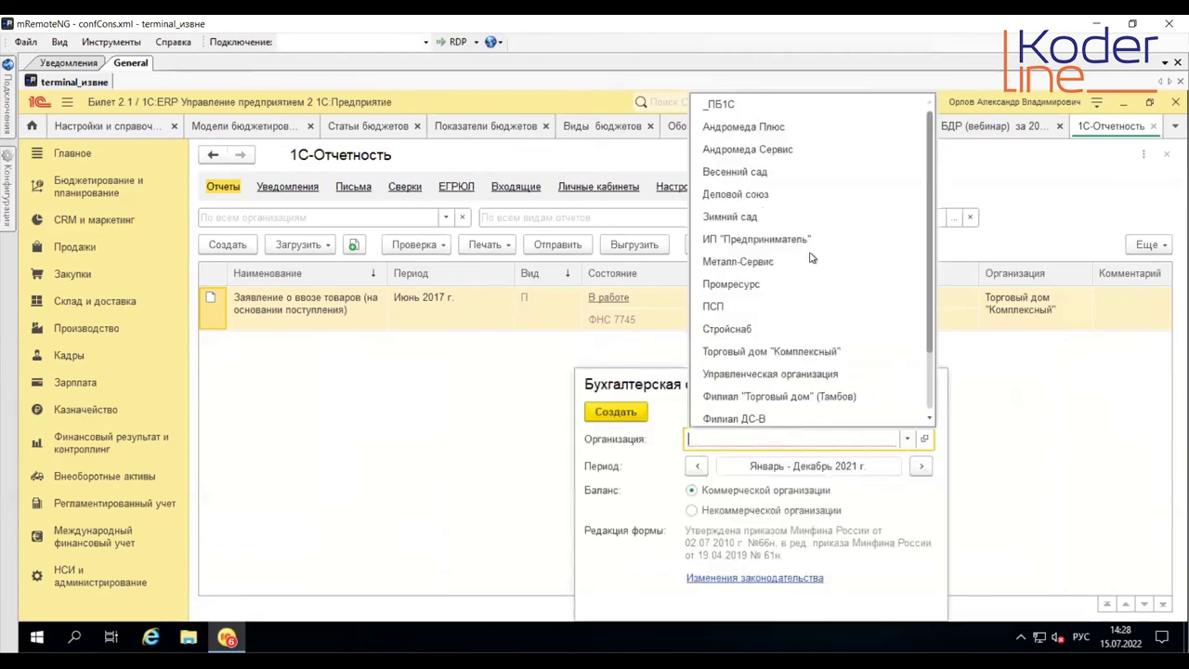
{"action": "left_click", "coordinate": [792, 150]}
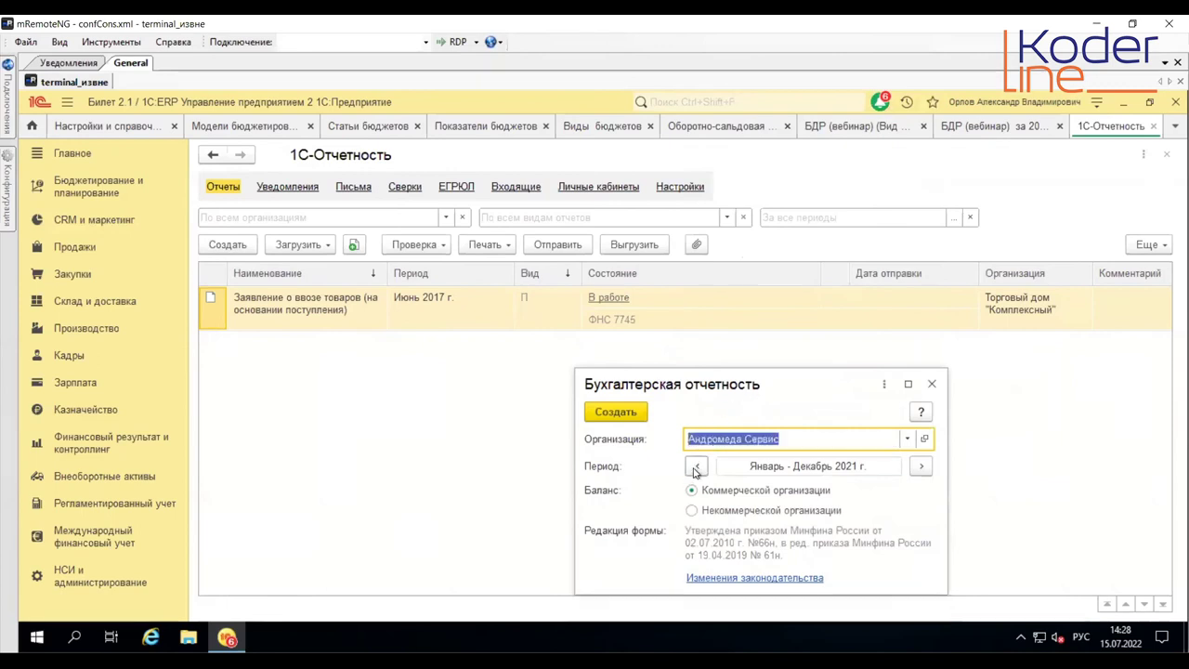
Step: Set the Бухгалтерская отчетность period to Январь - Декабрь 2019 г. and create the report
{"action": "left_click", "coordinate": [697, 467]}
{"action": "left_click", "coordinate": [697, 466]}
{"action": "left_click", "coordinate": [696, 466]}
{"action": "left_click", "coordinate": [697, 467]}
{"action": "left_click", "coordinate": [698, 468]}
{"action": "left_click", "coordinate": [698, 467]}
{"action": "left_click", "coordinate": [697, 467]}
{"action": "left_click", "coordinate": [698, 467]}
{"action": "left_click", "coordinate": [697, 468]}
{"action": "left_click", "coordinate": [697, 467]}
{"action": "left_click", "coordinate": [698, 468]}
{"action": "left_click", "coordinate": [698, 468]}
{"action": "left_click", "coordinate": [698, 467]}
{"action": "left_click", "coordinate": [698, 467]}
{"action": "left_click", "coordinate": [698, 467]}
{"action": "left_click", "coordinate": [698, 467]}
{"action": "left_click", "coordinate": [698, 467]}
{"action": "left_click", "coordinate": [698, 467]}
{"action": "left_click", "coordinate": [698, 467]}
{"action": "left_click", "coordinate": [698, 467]}
{"action": "left_click", "coordinate": [699, 469]}
{"action": "left_click", "coordinate": [697, 467]}
{"action": "left_click", "coordinate": [697, 468]}
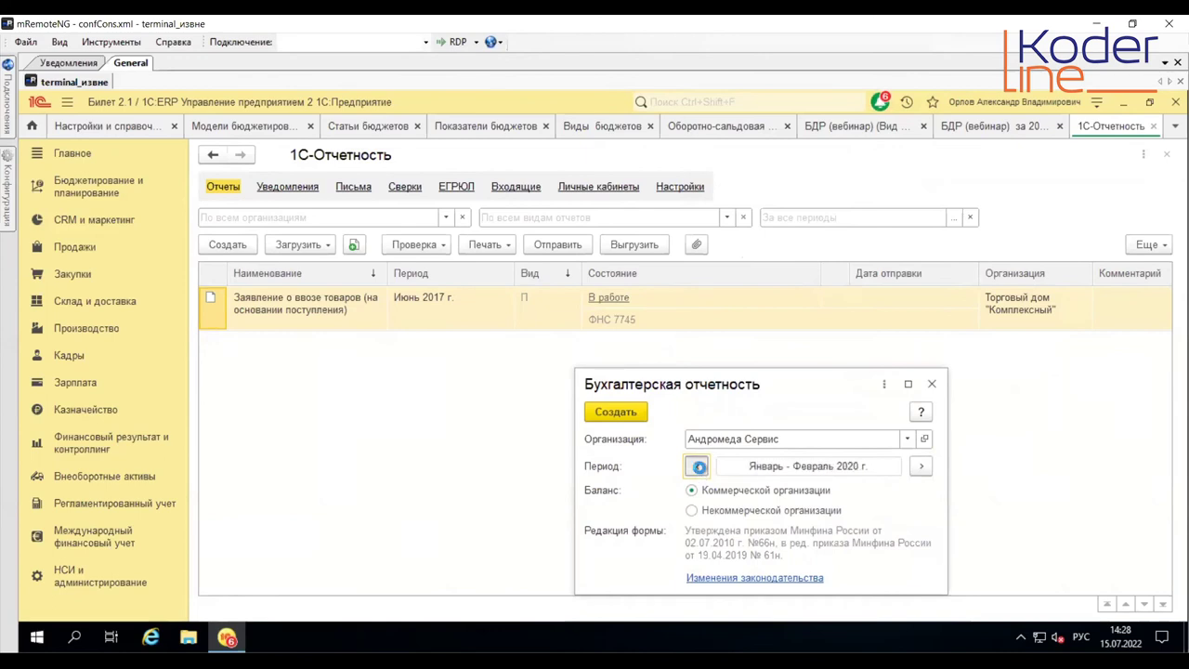
{"action": "left_click", "coordinate": [699, 470]}
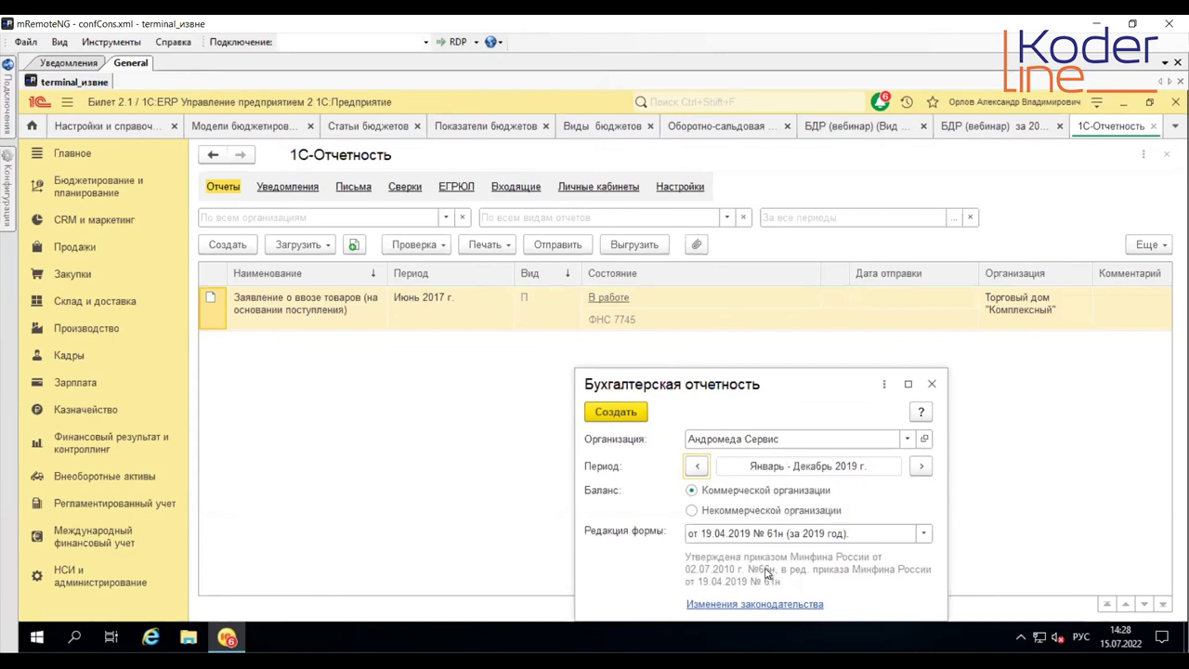
{"action": "left_click", "coordinate": [625, 414]}
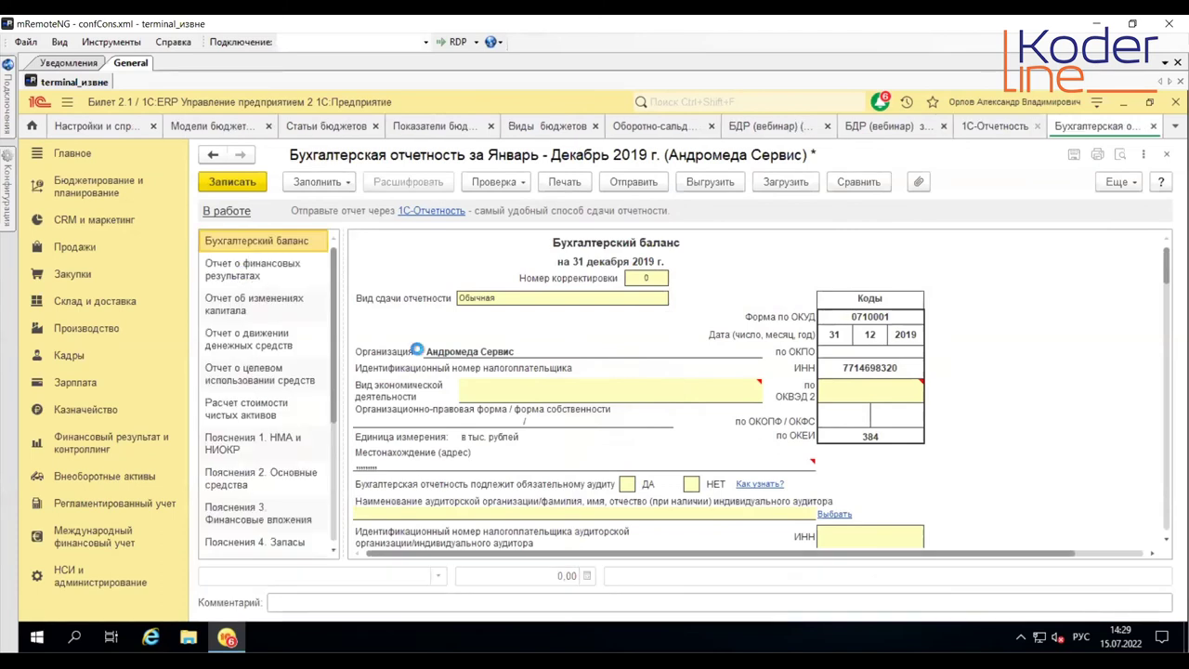
Step: Fill only the Отчет о финансовых результатах form of the 2019 accounting statements with data
{"action": "left_click", "coordinate": [260, 269]}
{"action": "left_click", "coordinate": [339, 186]}
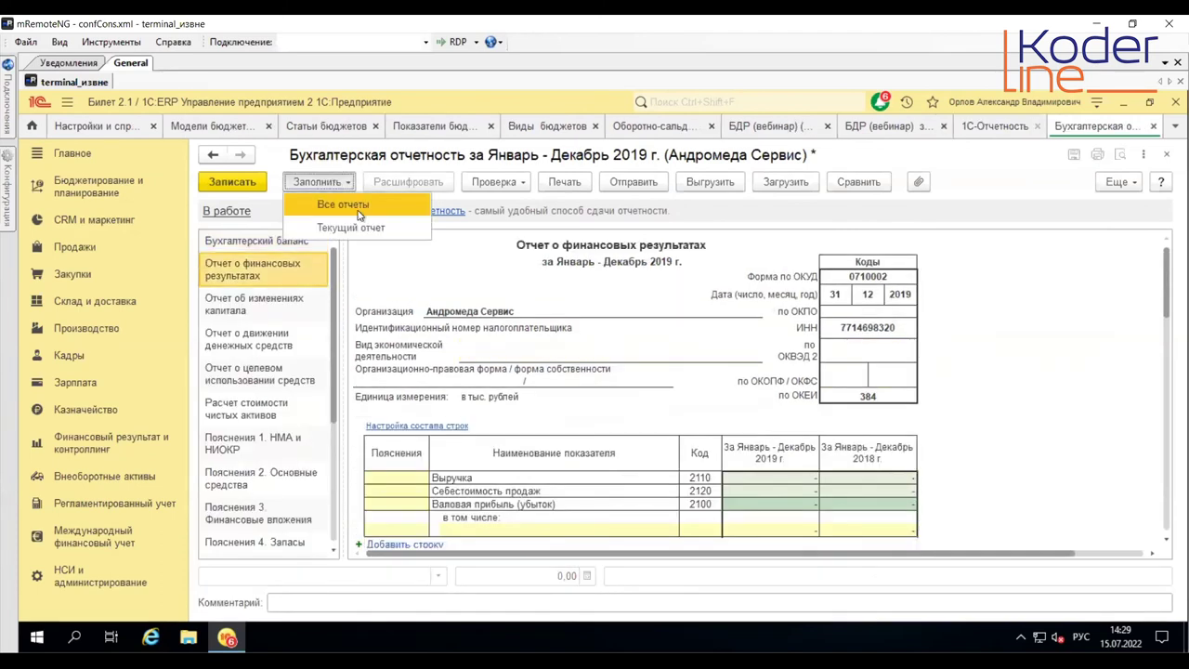
{"action": "left_click", "coordinate": [348, 227]}
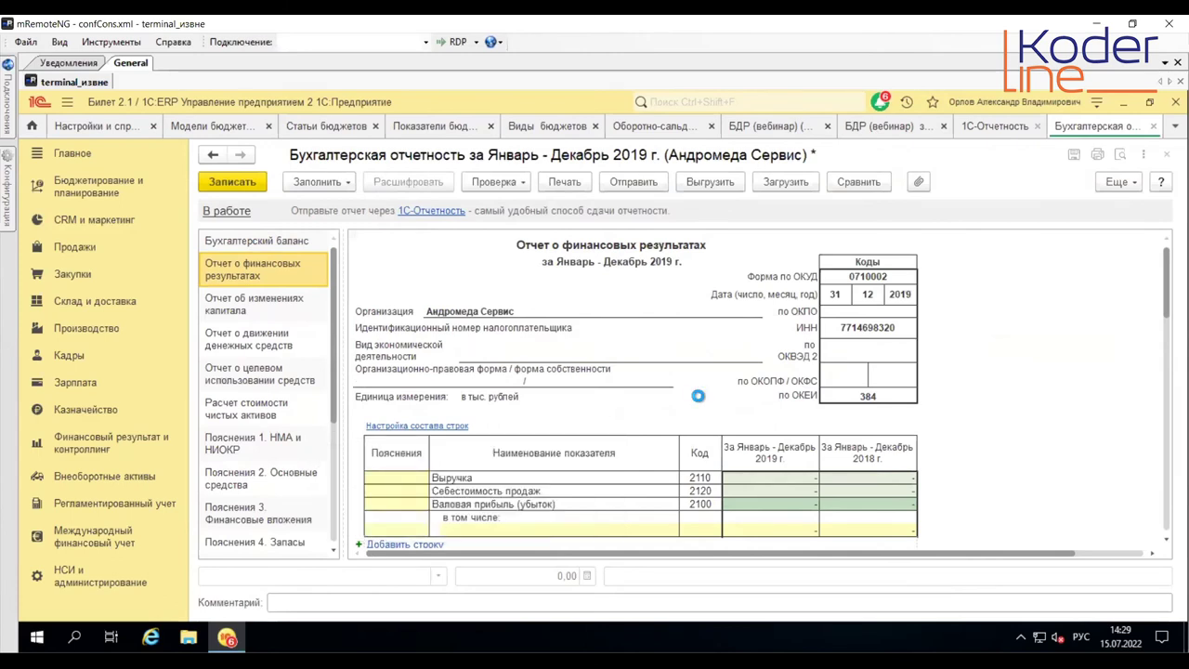
Step: Compare Выручка, Себестоимость продаж and Валовая прибыль in Отчет о финансовых результатах with the 2019 column of the БДР (вебинар) report
{"action": "scroll", "coordinate": [689, 389], "scroll_direction": "down", "scroll_amount": 5}
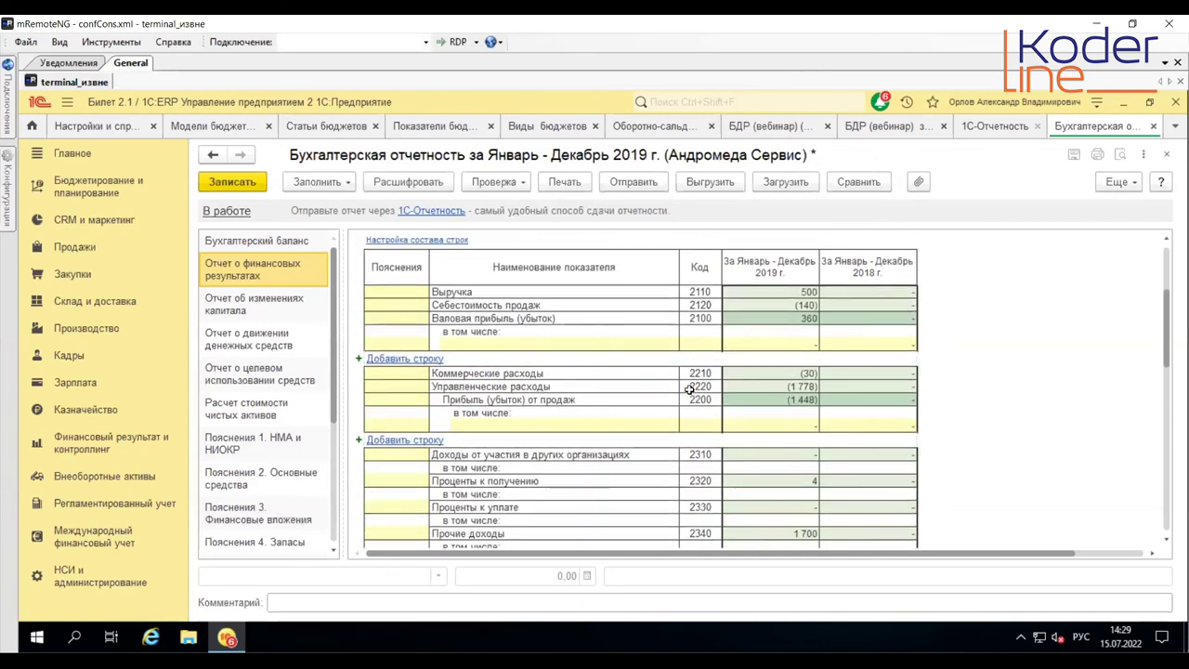
{"action": "left_click", "coordinate": [801, 319]}
{"action": "left_click", "coordinate": [805, 305]}
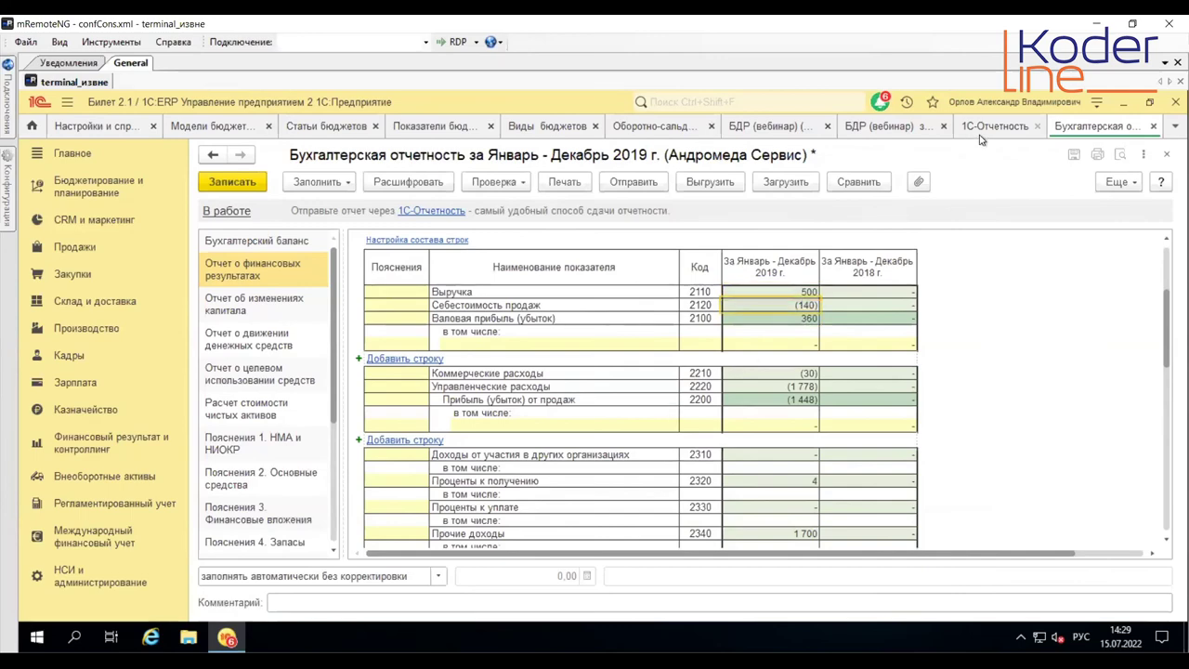
{"action": "left_click", "coordinate": [890, 130]}
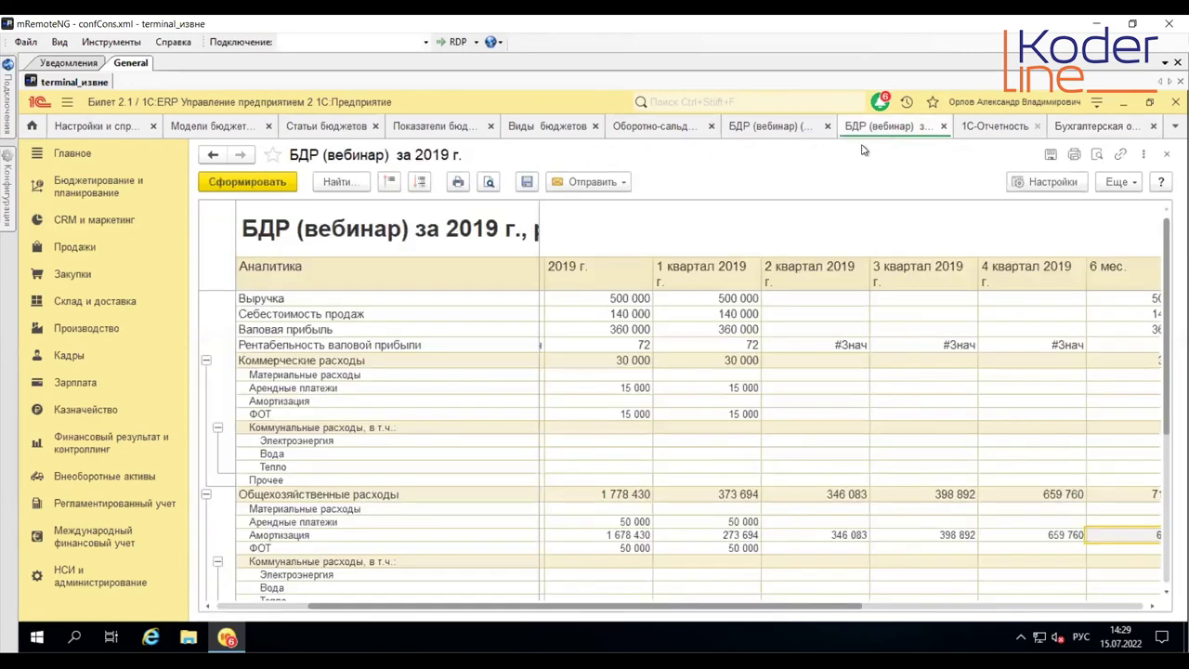
{"action": "left_click", "coordinate": [630, 298]}
{"action": "left_click", "coordinate": [636, 314]}
{"action": "left_click", "coordinate": [638, 330]}
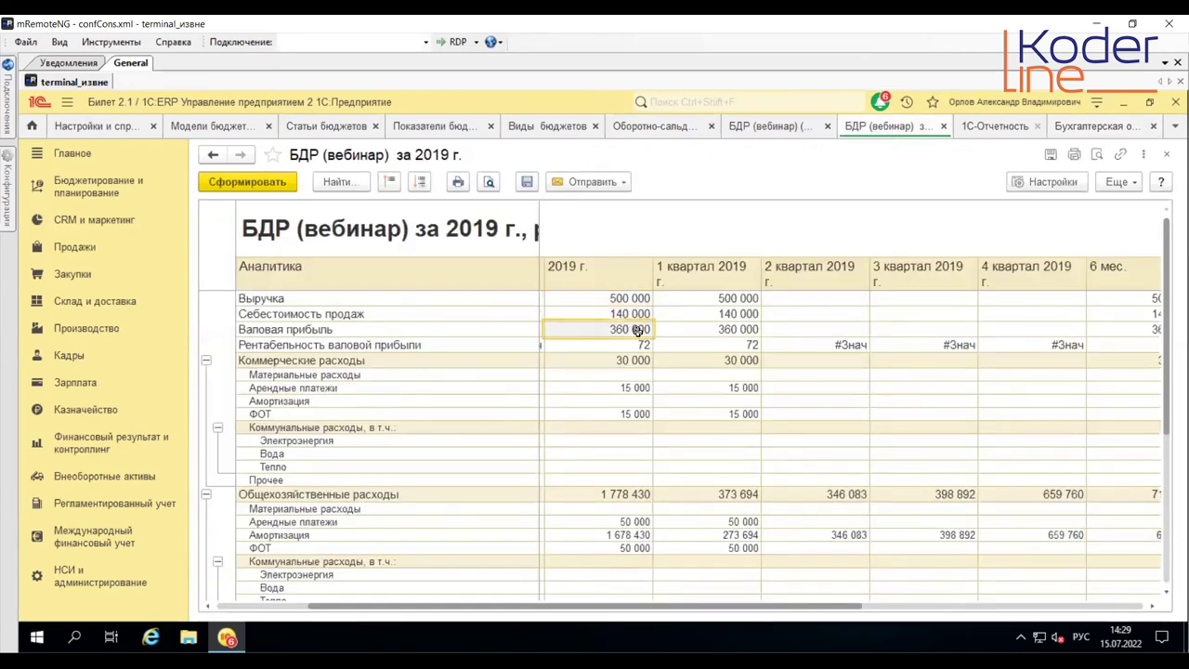
{"action": "left_click", "coordinate": [648, 344]}
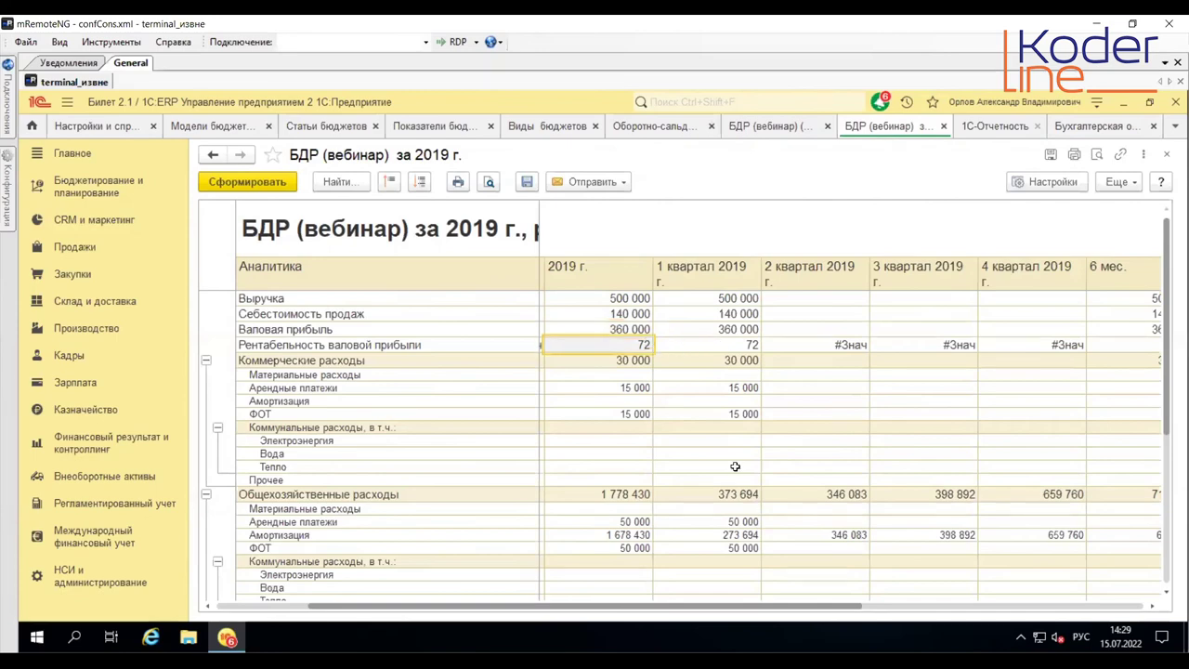
Step: Compare the Коммерческие расходы and Управленческие расходы lines with Коммерческие расходы and Общехозяйственные расходы in the 2019 column of БДР (вебинар)
{"action": "left_click", "coordinate": [634, 359]}
{"action": "left_click", "coordinate": [1087, 130]}
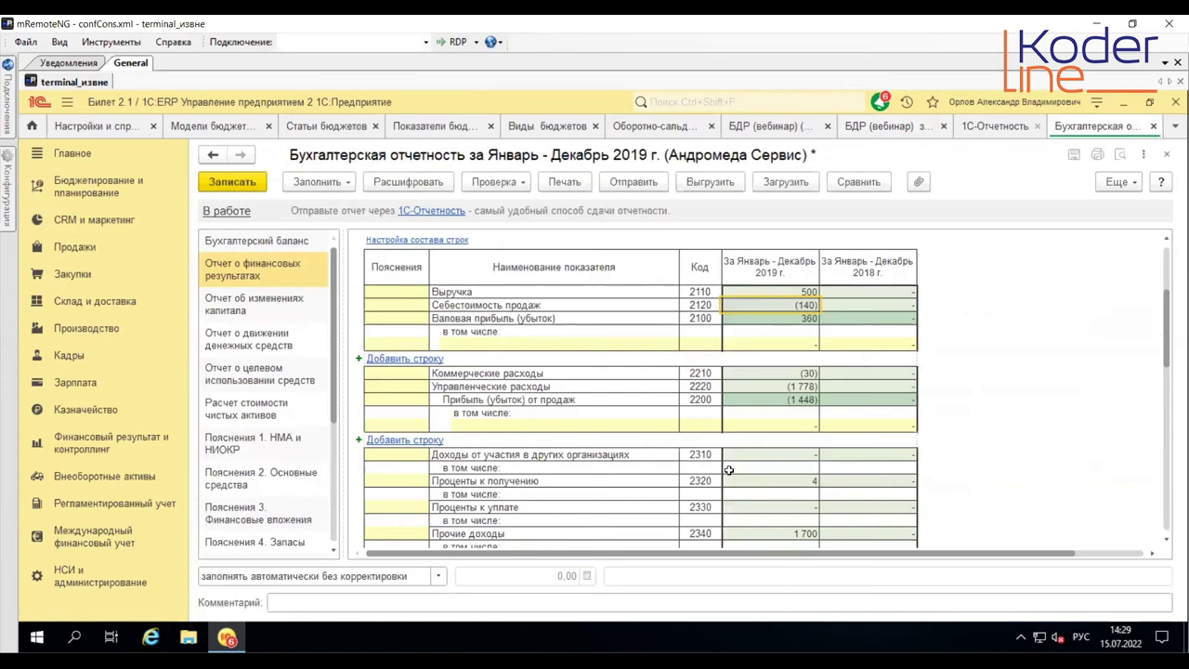
{"action": "left_click", "coordinate": [788, 379]}
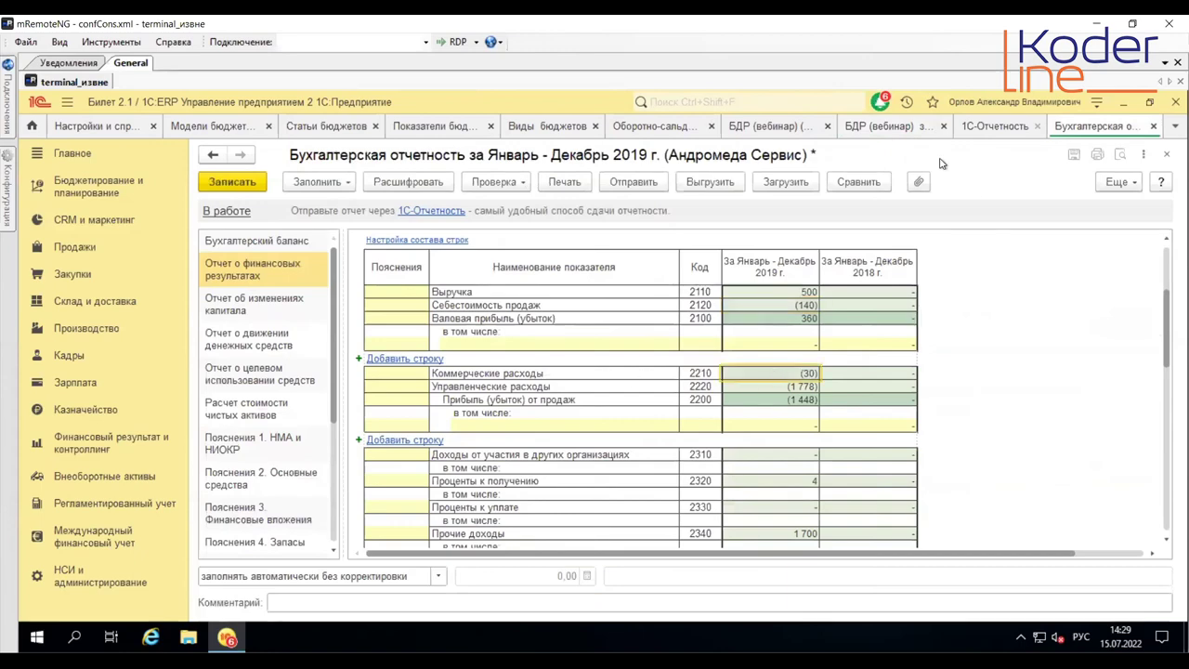
{"action": "left_click", "coordinate": [861, 130]}
{"action": "left_click", "coordinate": [637, 493]}
{"action": "scroll", "coordinate": [745, 472], "scroll_direction": "down", "scroll_amount": 4}
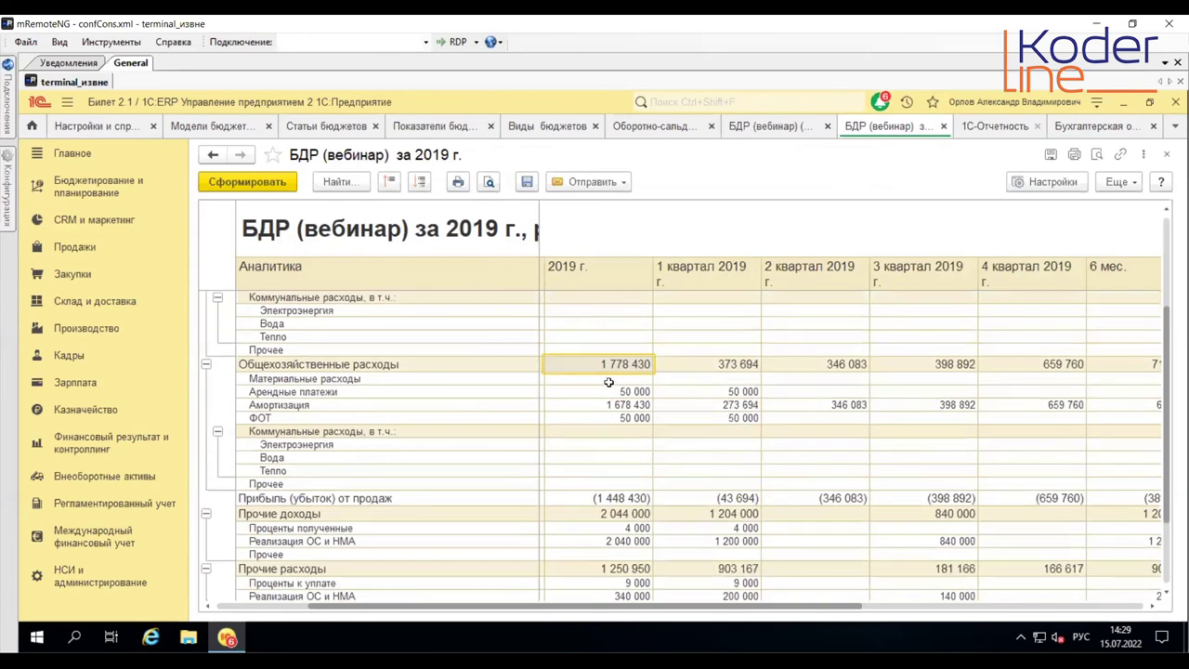
{"action": "left_click", "coordinate": [1100, 128]}
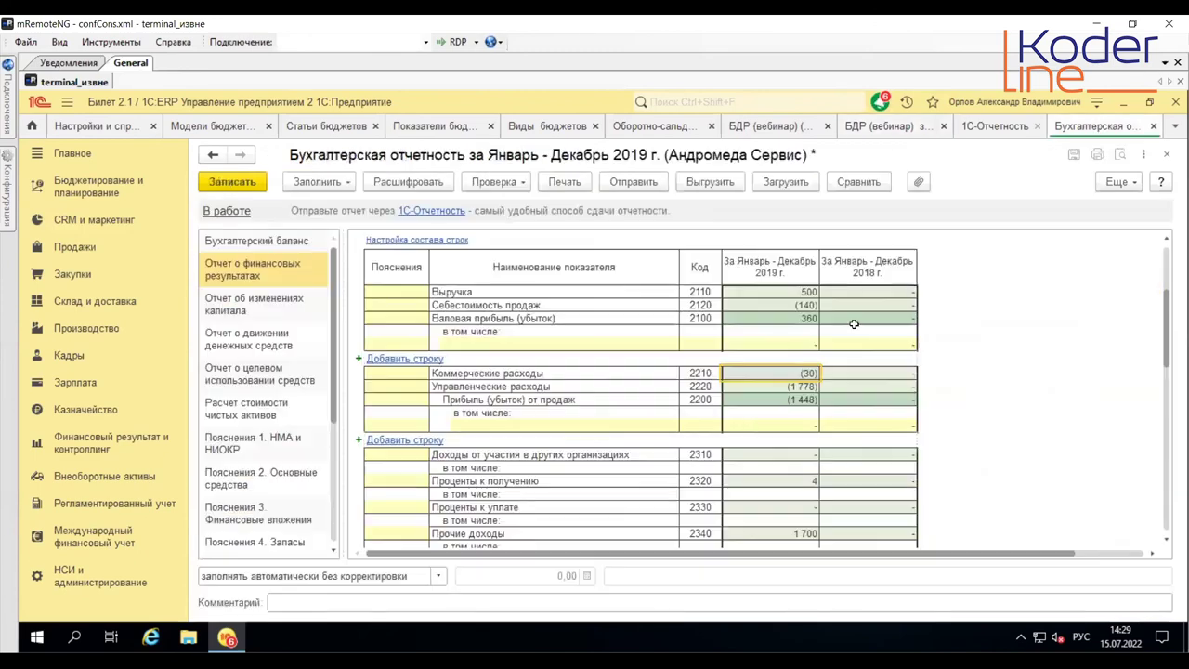
{"action": "left_click", "coordinate": [810, 388]}
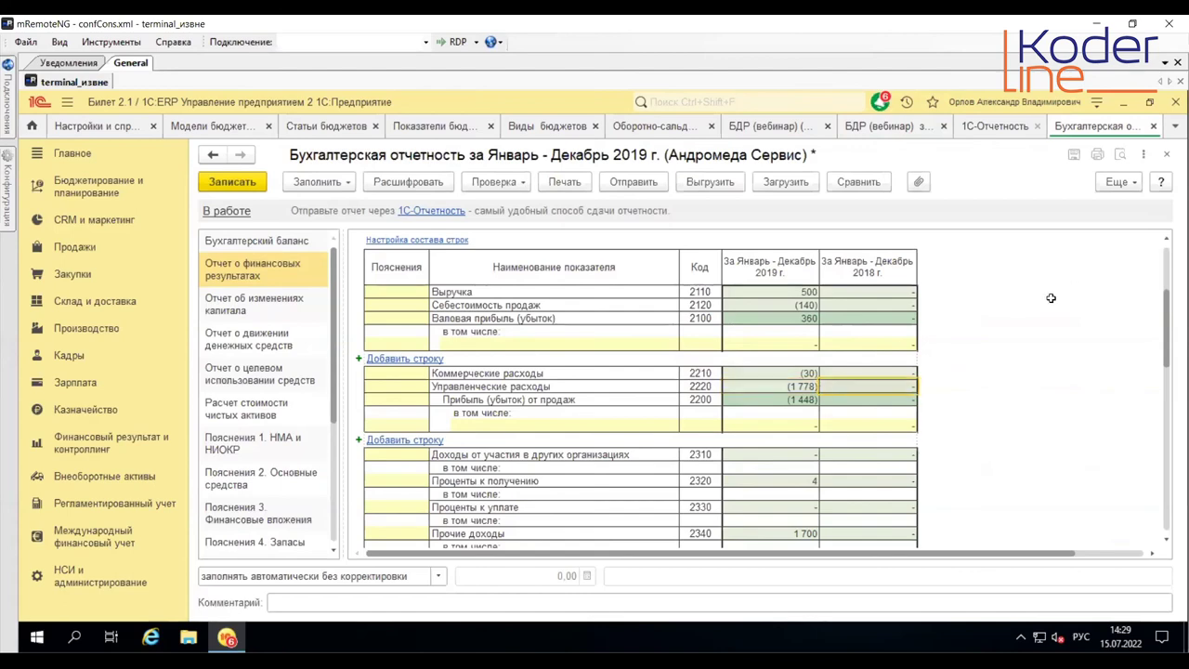
Step: Compare Прибыль (убыток) от продаж in Отчет о финансовых результатах with the 2019 figure in БДР (вебинар)
{"action": "left_click", "coordinate": [797, 399]}
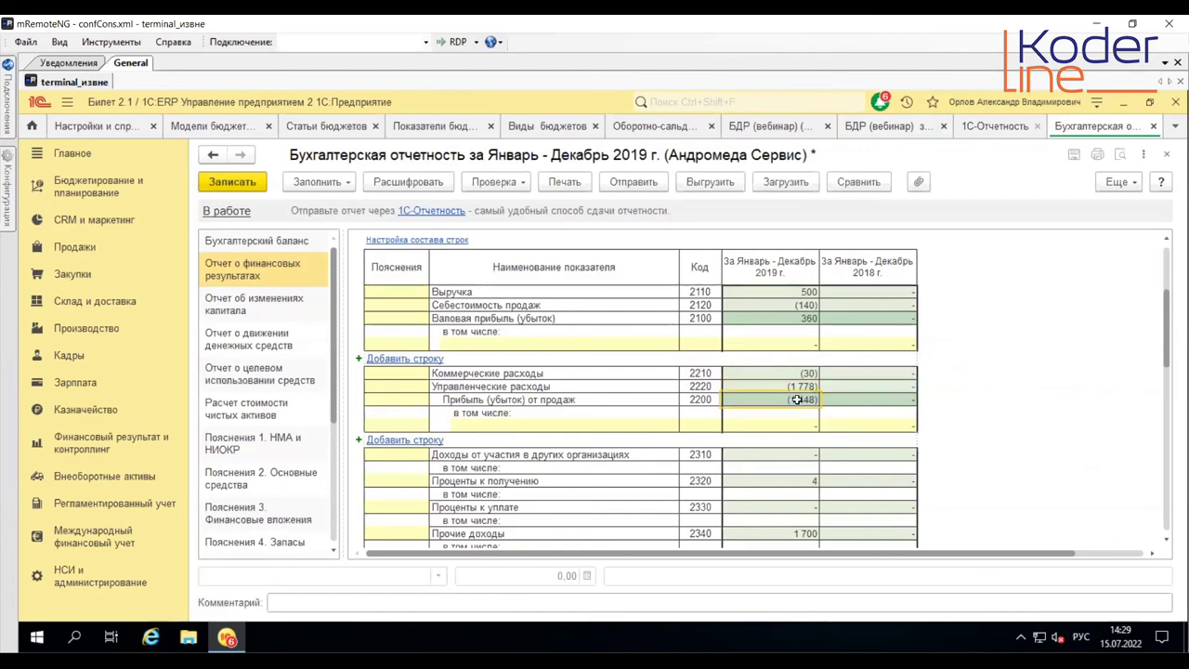
{"action": "left_click", "coordinate": [880, 129]}
{"action": "left_click", "coordinate": [609, 499]}
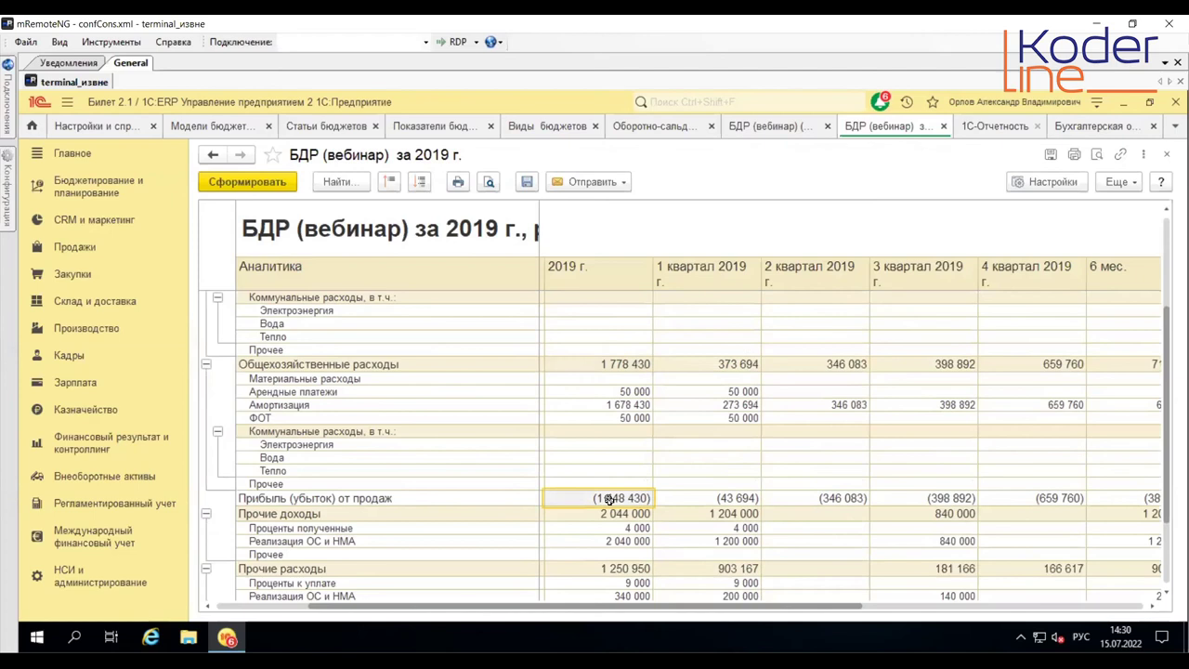
{"action": "scroll", "coordinate": [608, 499], "scroll_direction": "down", "scroll_amount": 1}
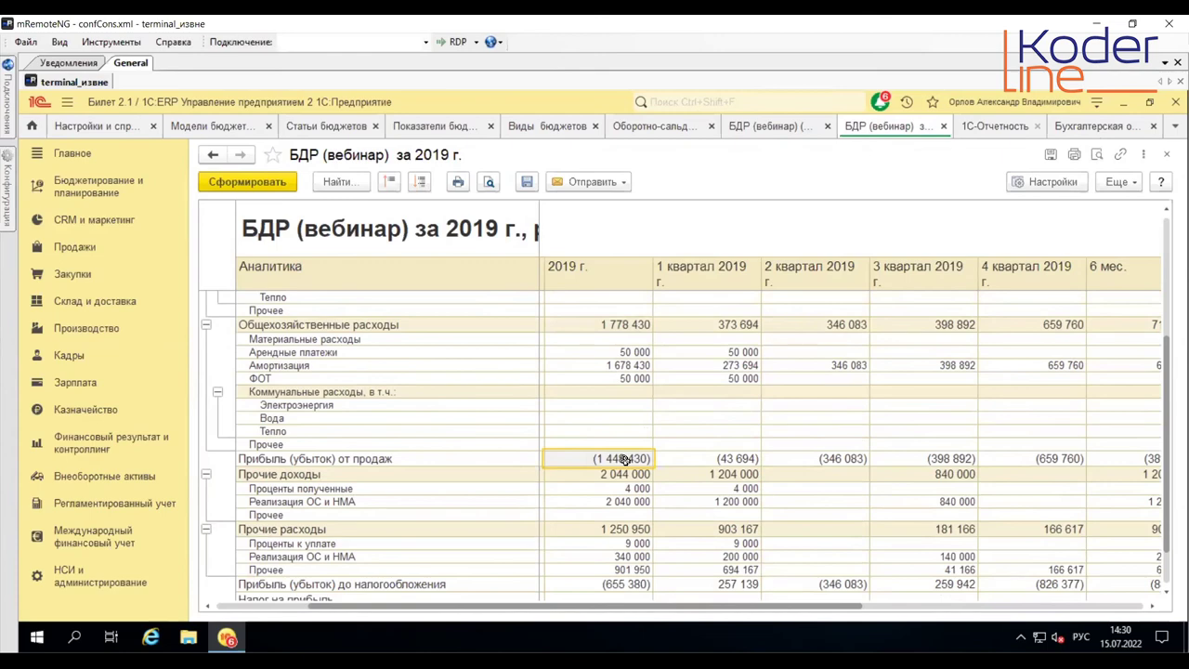
Step: Compare the Проценты к получению and Прочие доходы lines with Проценты полученные and Прочие доходы for 2019 in БДР (вебинар)
{"action": "left_click", "coordinate": [1094, 127]}
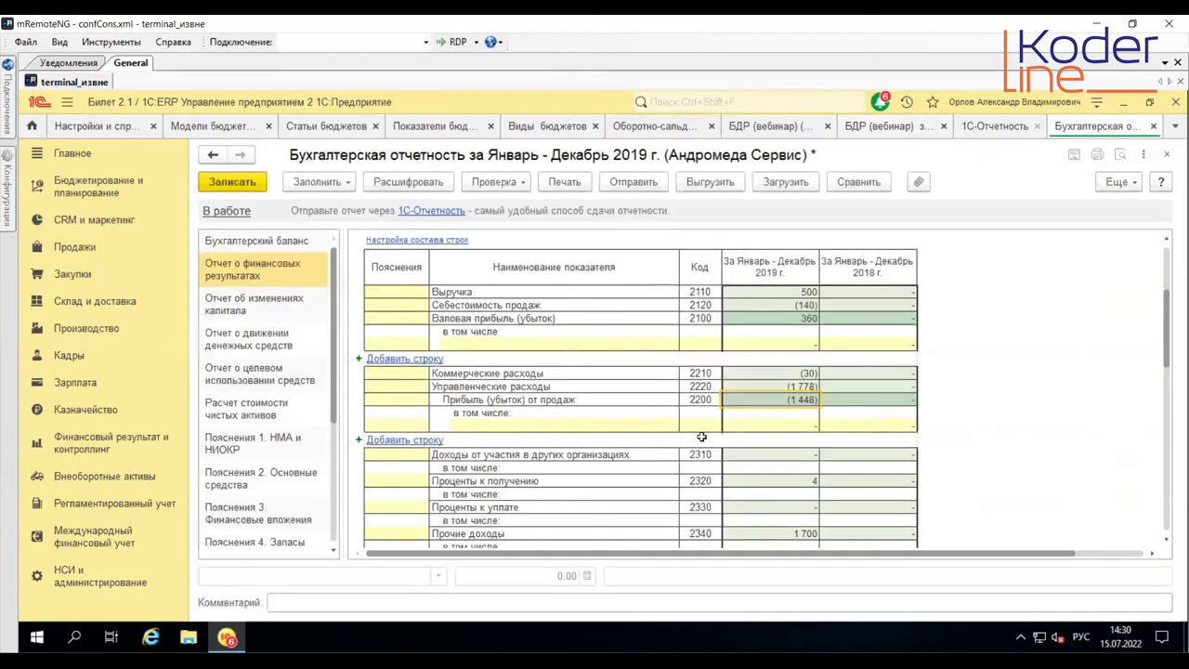
{"action": "scroll", "coordinate": [702, 436], "scroll_direction": "down", "scroll_amount": 3}
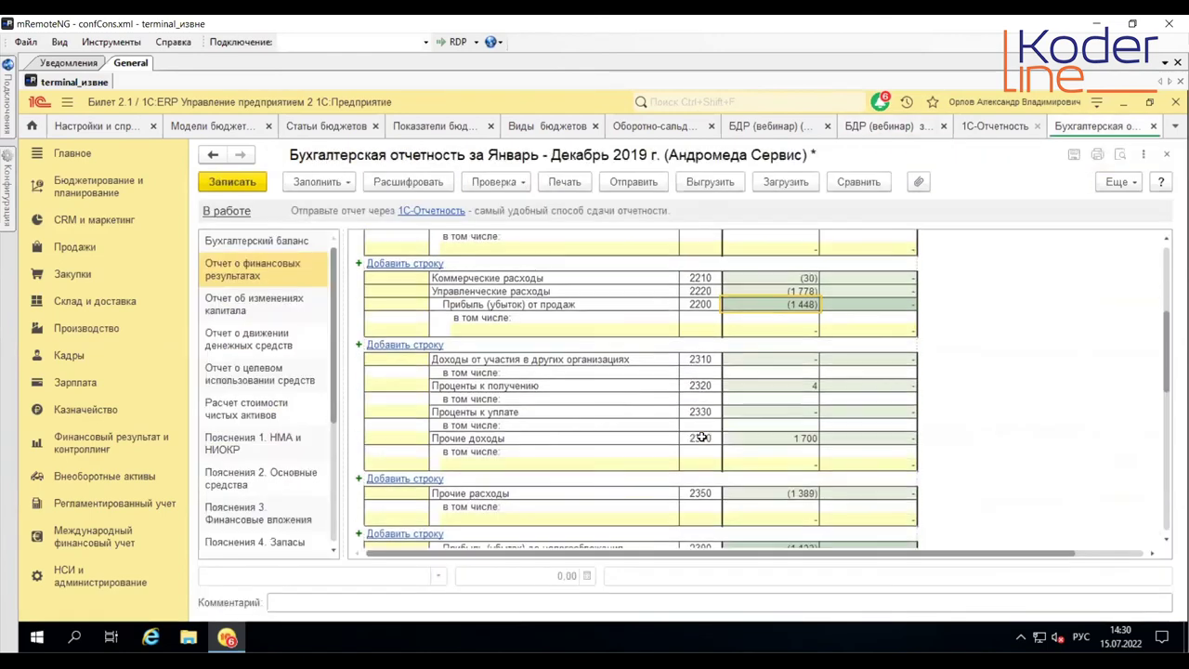
{"action": "left_click", "coordinate": [776, 386]}
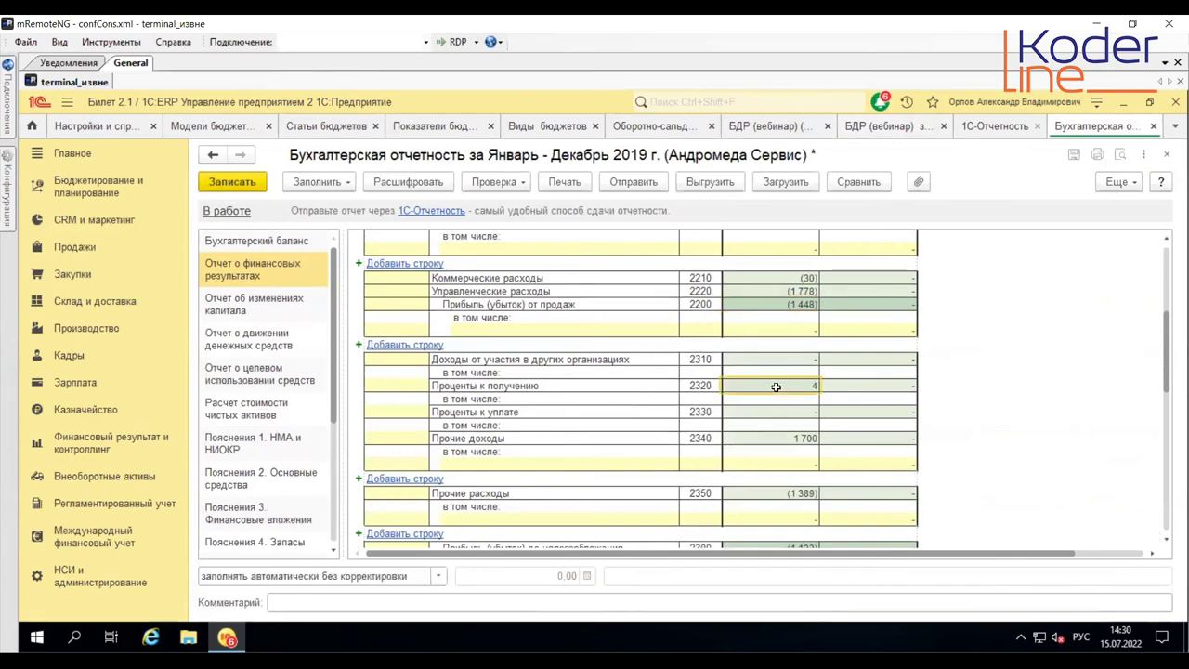
{"action": "left_click", "coordinate": [502, 385]}
{"action": "left_click", "coordinate": [506, 437]}
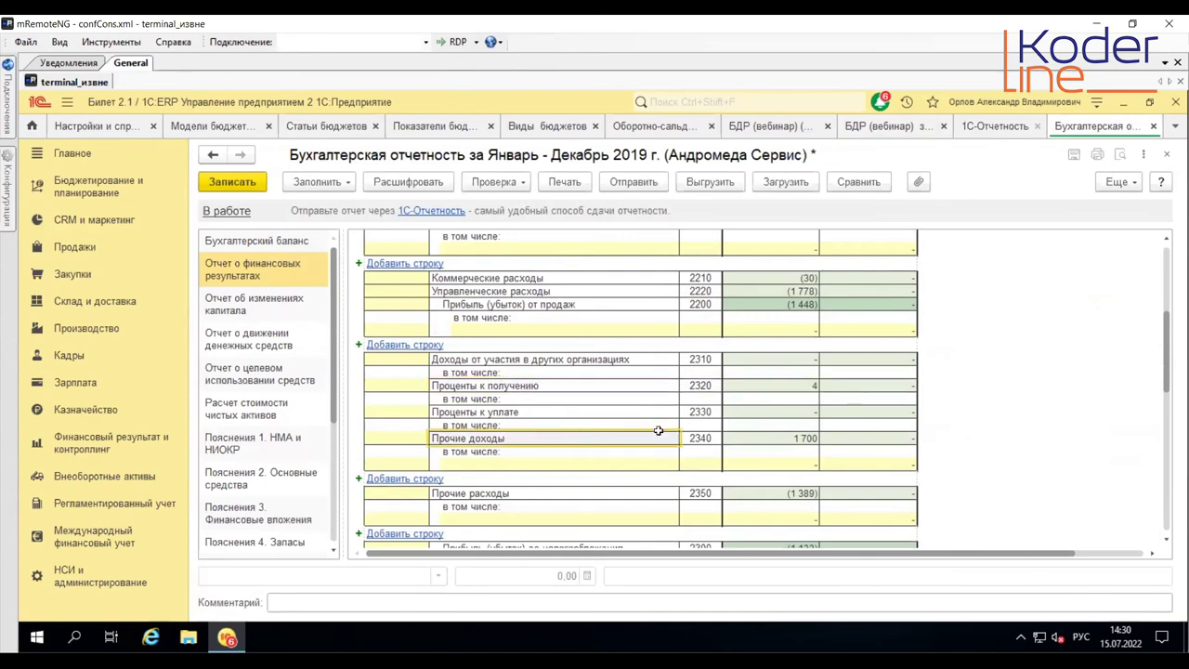
{"action": "left_click", "coordinate": [809, 438]}
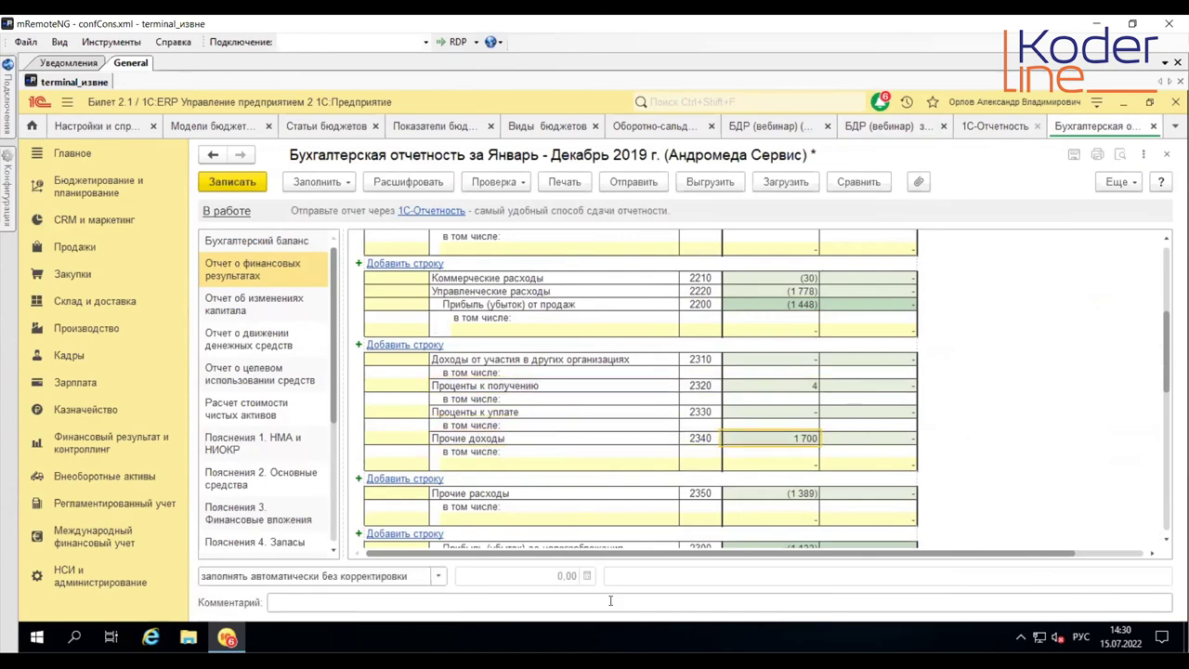
{"action": "left_click", "coordinate": [877, 126]}
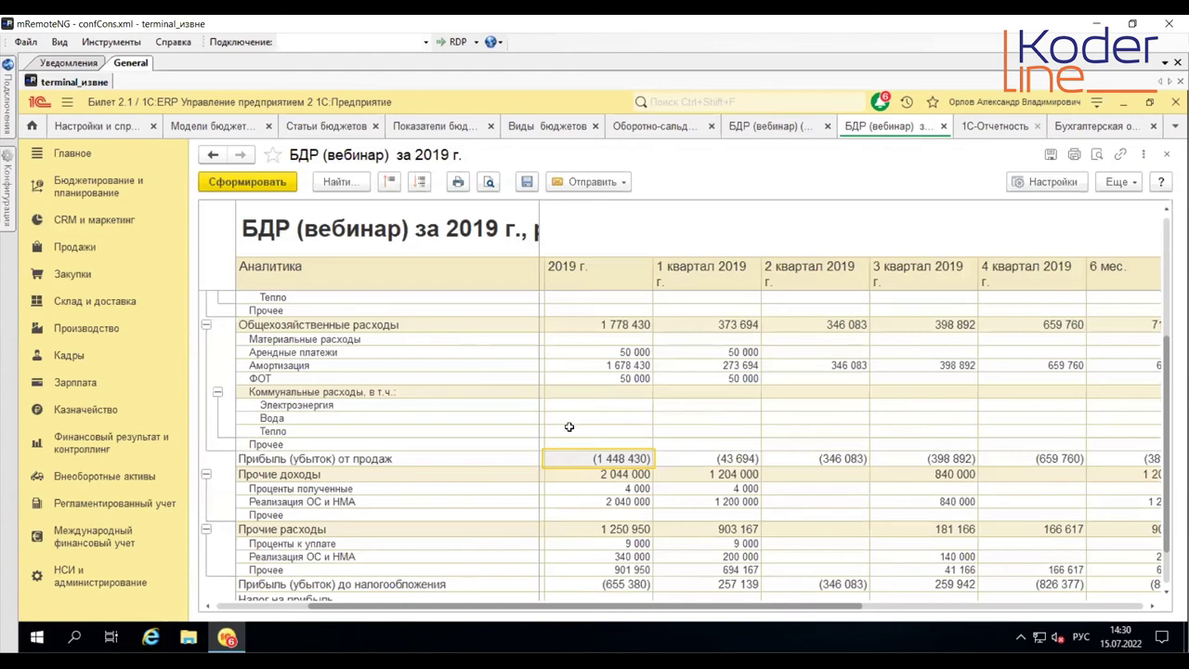
{"action": "left_click", "coordinate": [634, 484]}
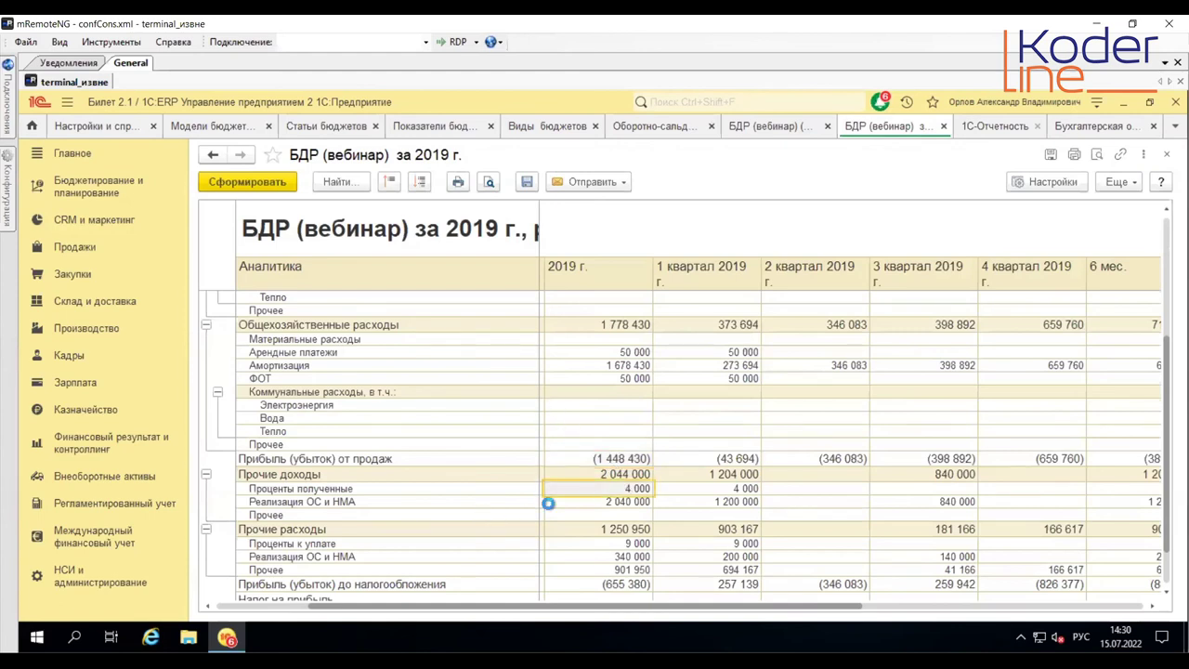
{"action": "left_click", "coordinate": [1001, 129]}
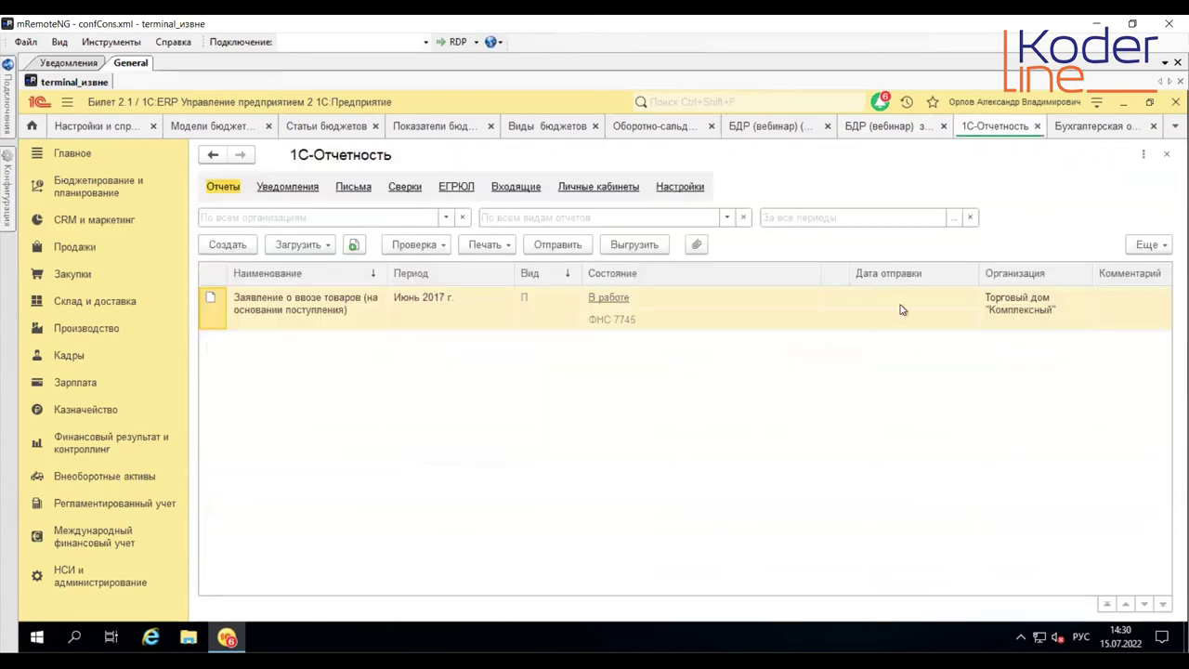
{"action": "left_click", "coordinate": [1075, 128]}
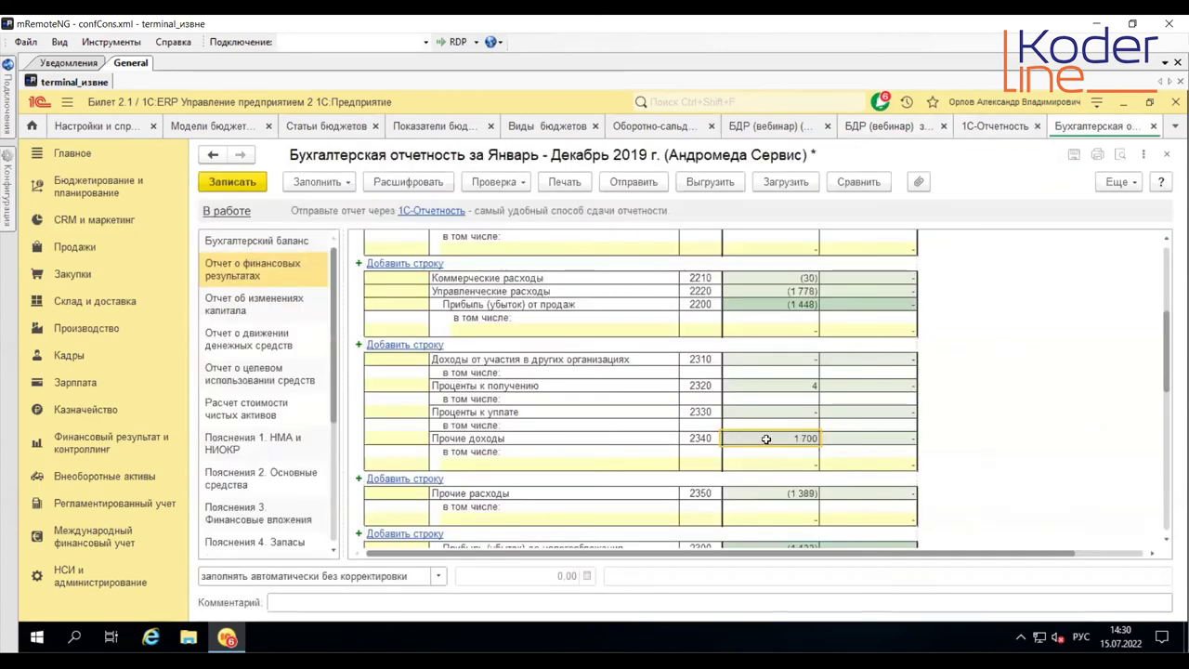
Step: Examine the 2019 Реализация ОС и НМА amounts under Прочие доходы and Прочие расходы in the БДР (вебинар) report
{"action": "scroll", "coordinate": [767, 439], "scroll_direction": "down", "scroll_amount": 1}
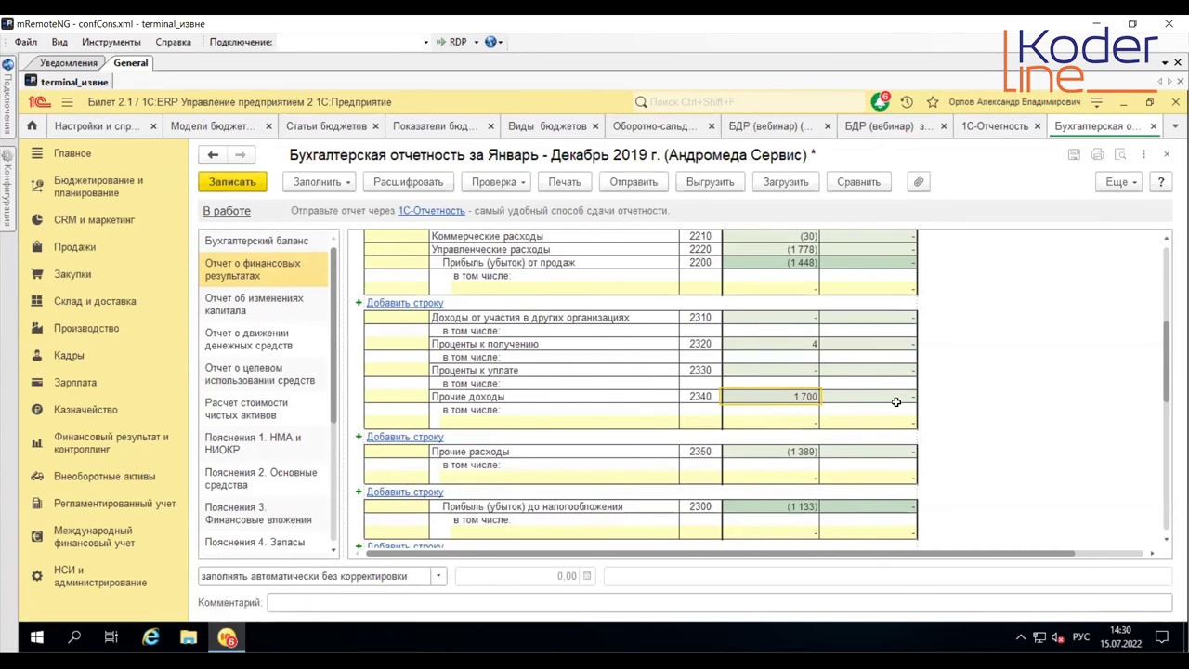
{"action": "left_click", "coordinate": [908, 130]}
{"action": "left_click", "coordinate": [610, 500]}
{"action": "scroll", "coordinate": [610, 500], "scroll_direction": "down", "scroll_amount": 2}
{"action": "left_click", "coordinate": [630, 448]}
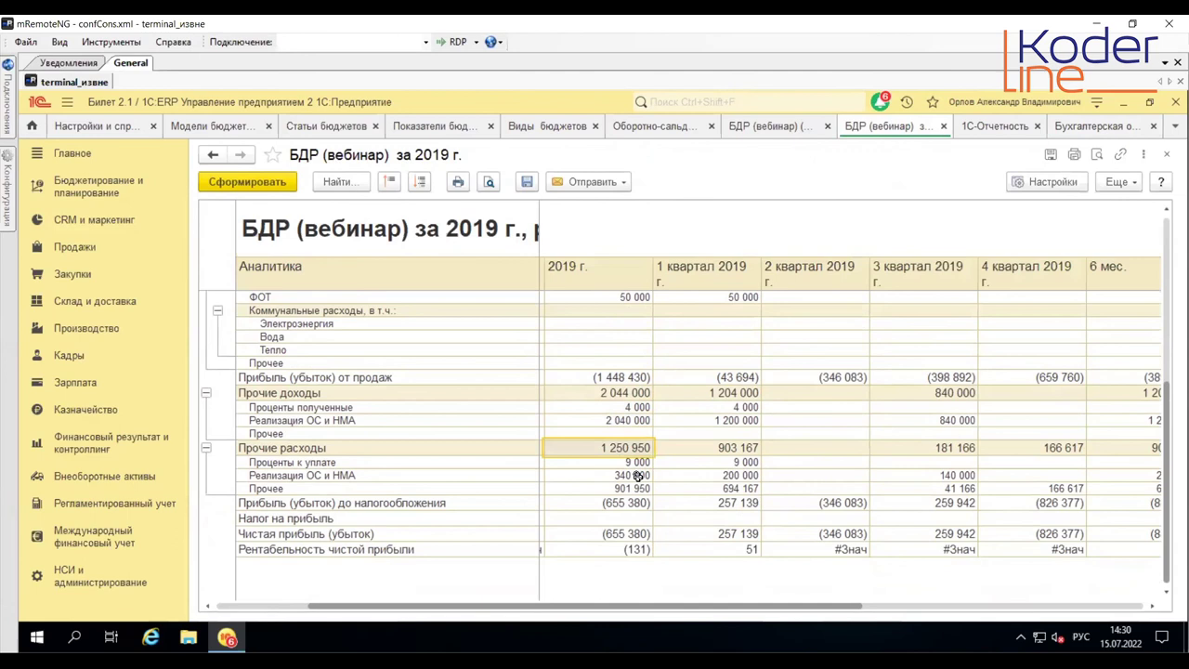
{"action": "left_click", "coordinate": [637, 476]}
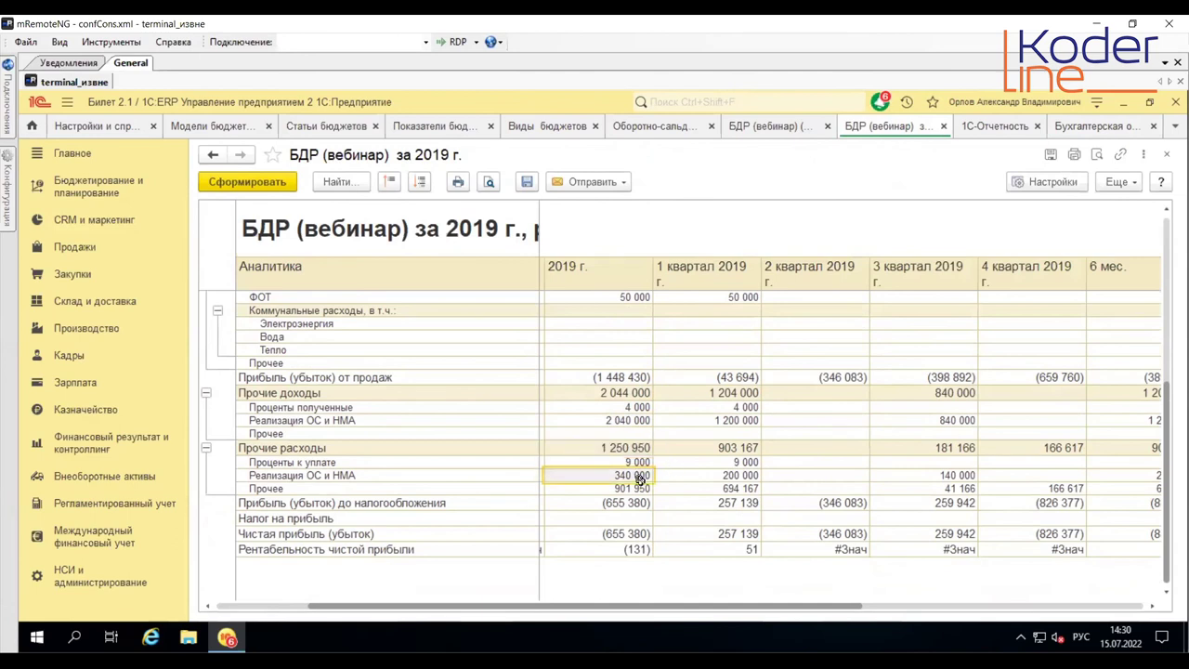
{"action": "left_click", "coordinate": [633, 419]}
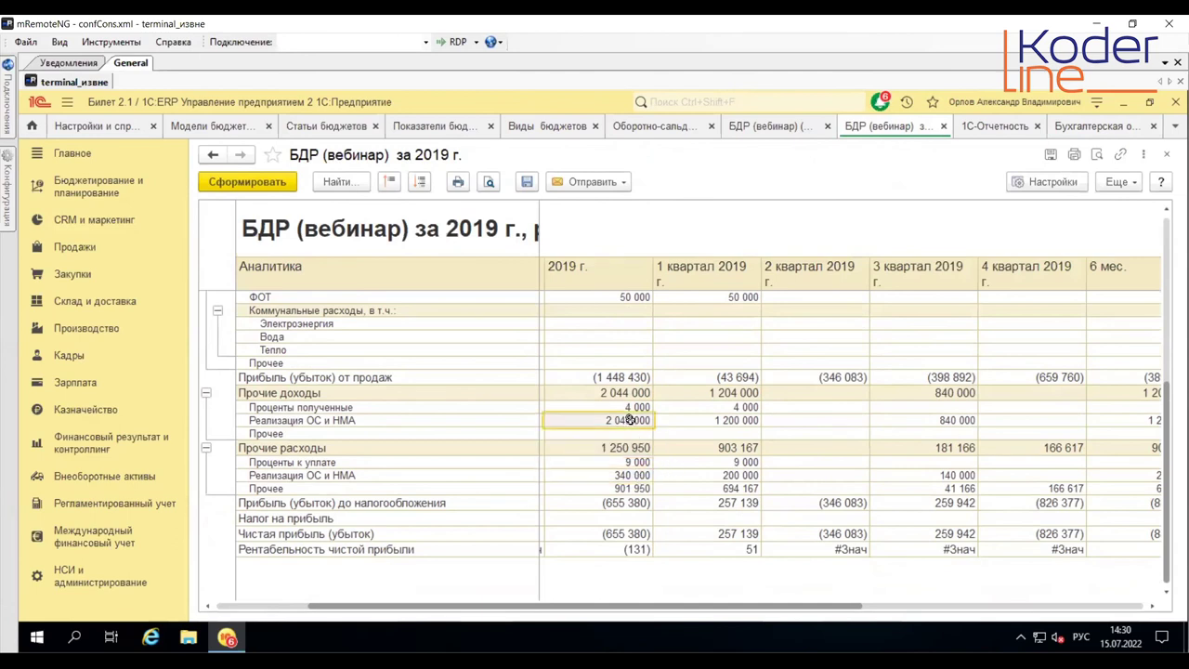
{"action": "left_click", "coordinate": [632, 476]}
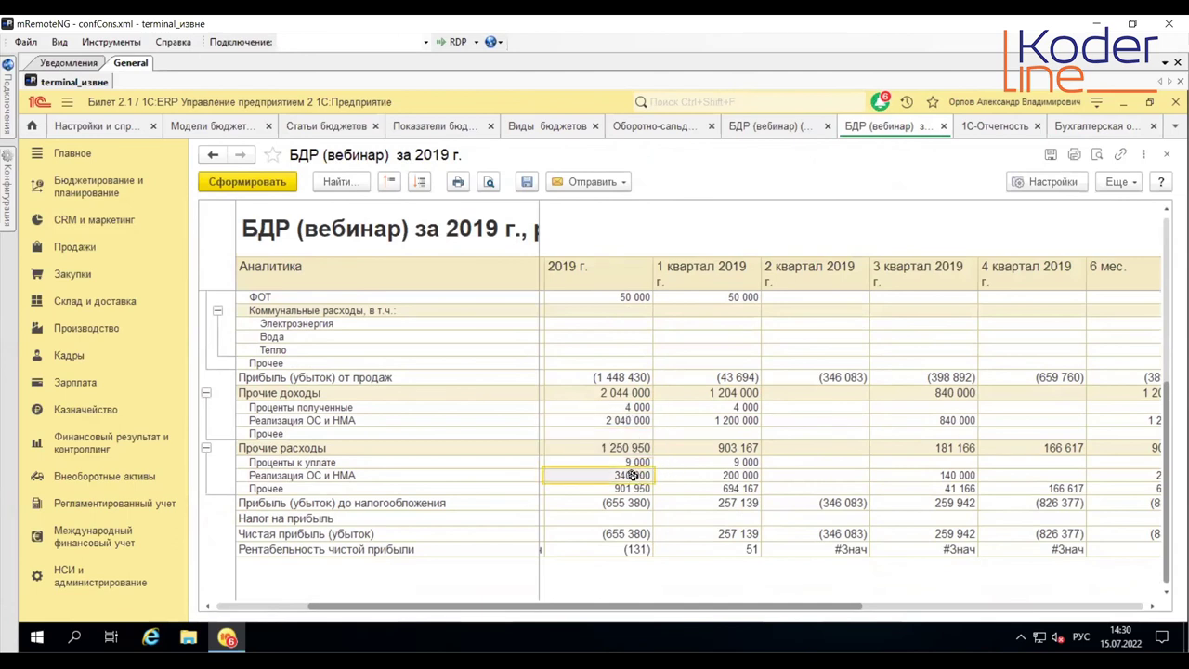
Step: Check the Прочие доходы and Прочие расходы lines of Отчет о финансовых результатах against the Реализация ОС и НМА amounts in БДР (вебинар)
{"action": "left_click", "coordinate": [1096, 126]}
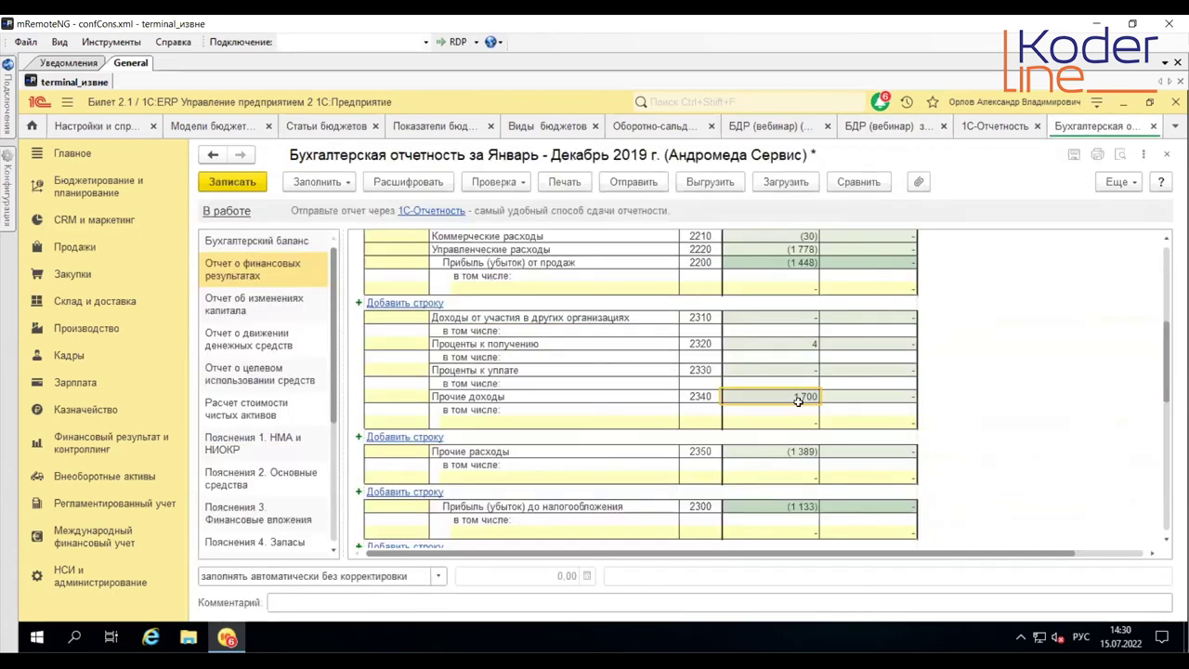
{"action": "left_click", "coordinate": [795, 452]}
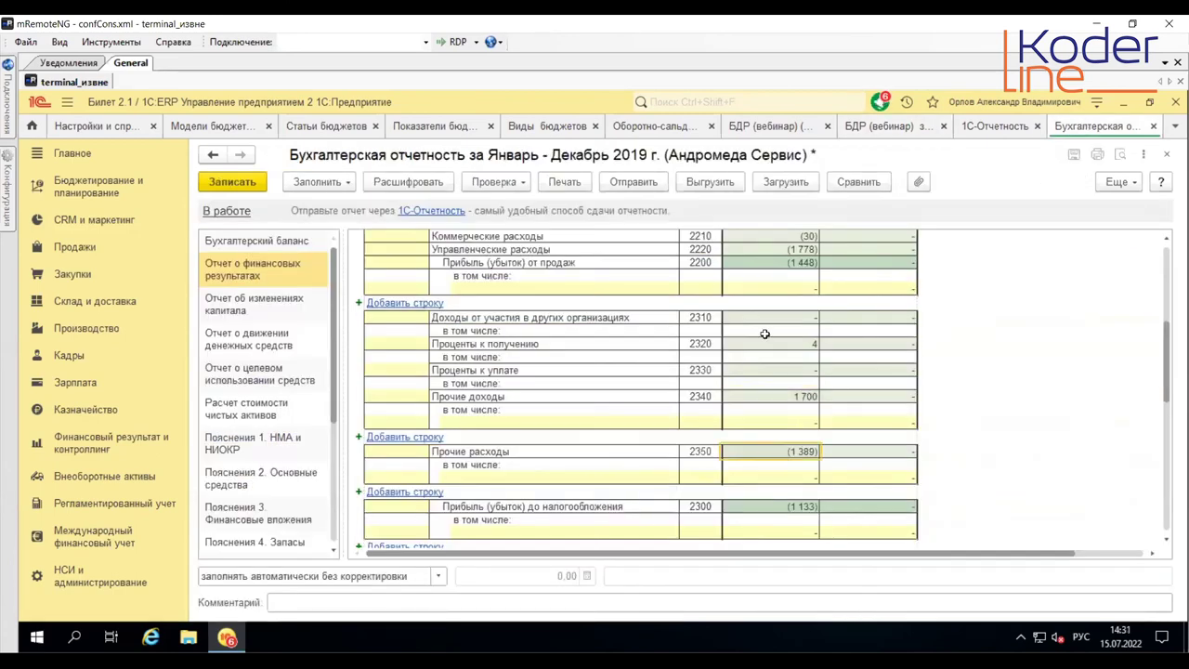
{"action": "left_click", "coordinate": [895, 126]}
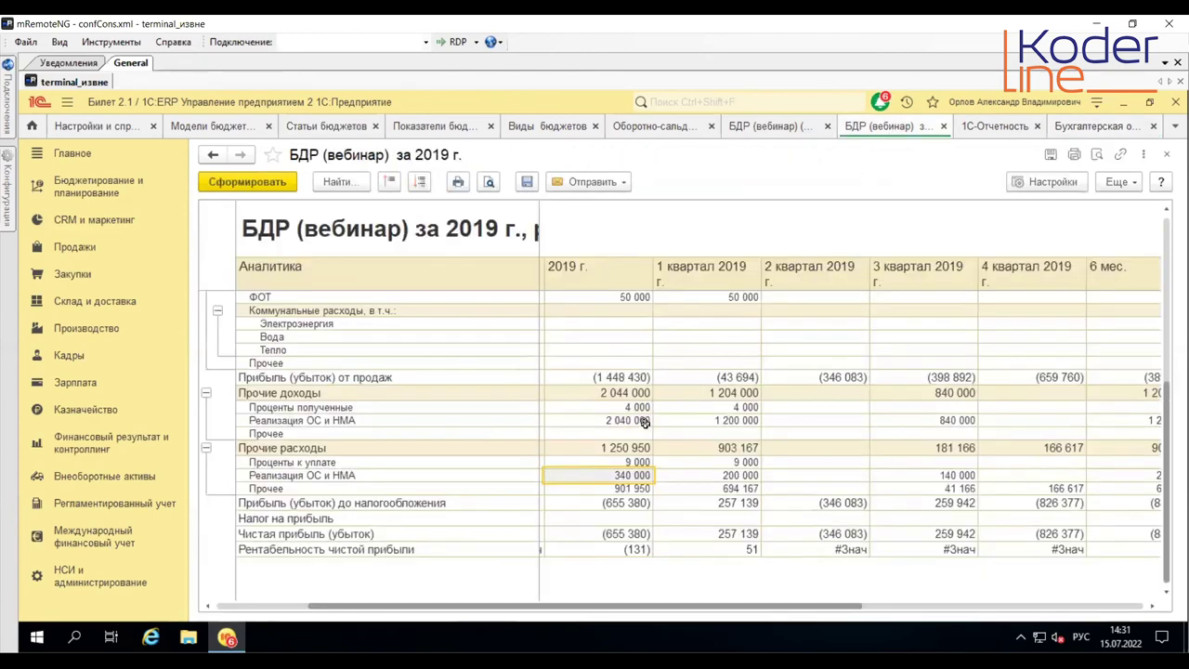